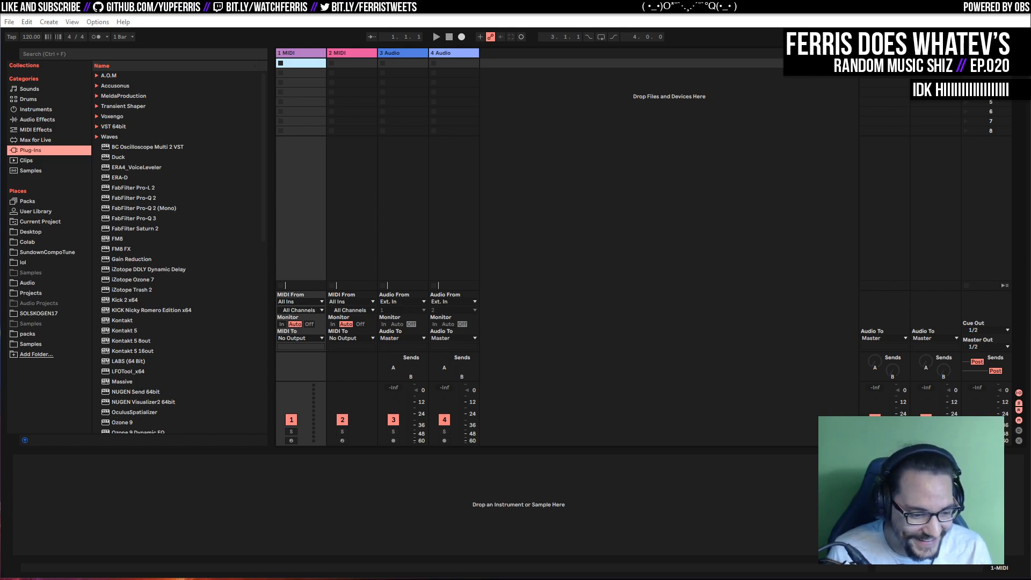
In the Arrangement View, delete every track except the first MIDI track, and move the loop region to start at bar 1
click(575, 248)
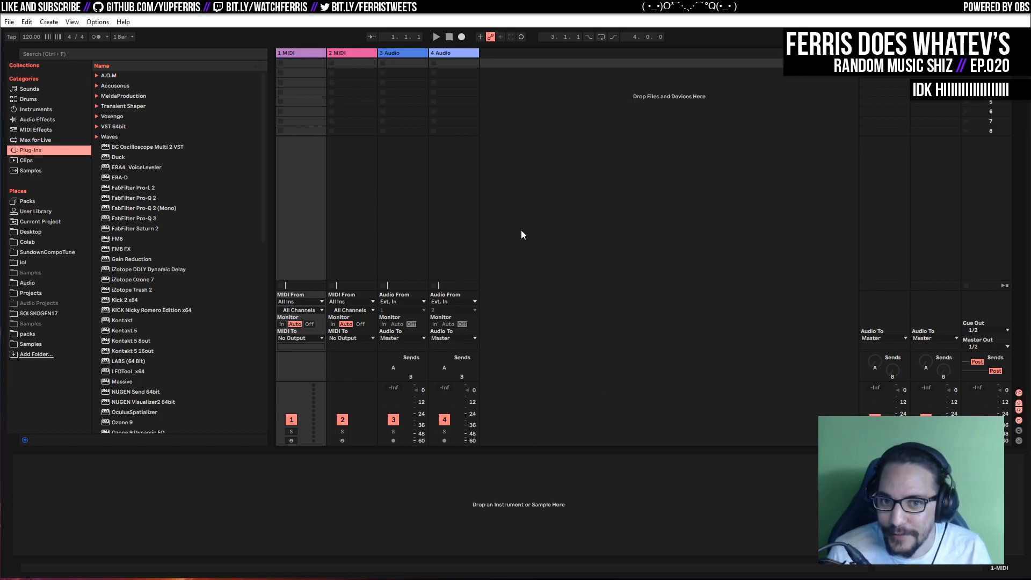
key(Tab)
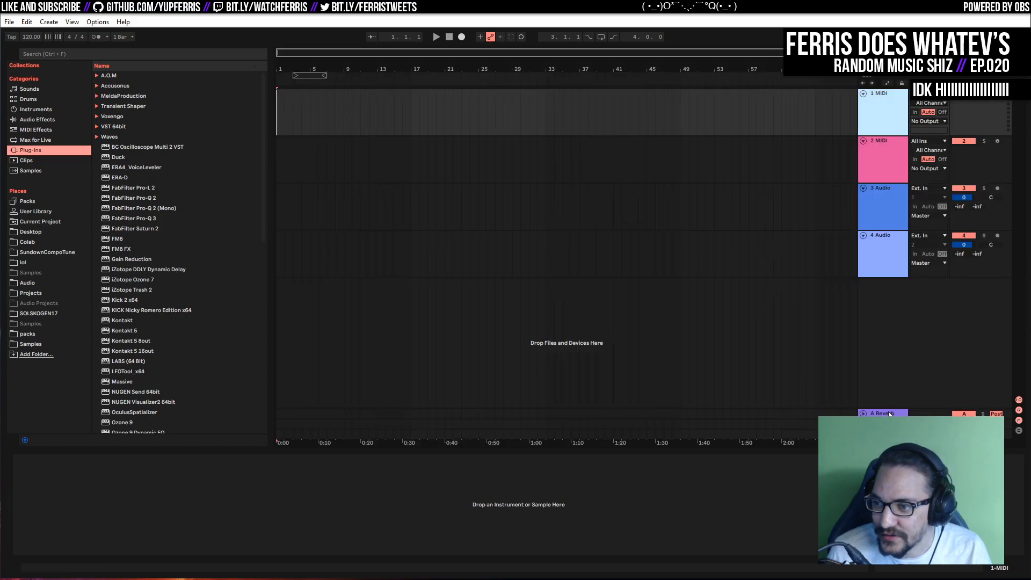
click(886, 413)
key(Delete)
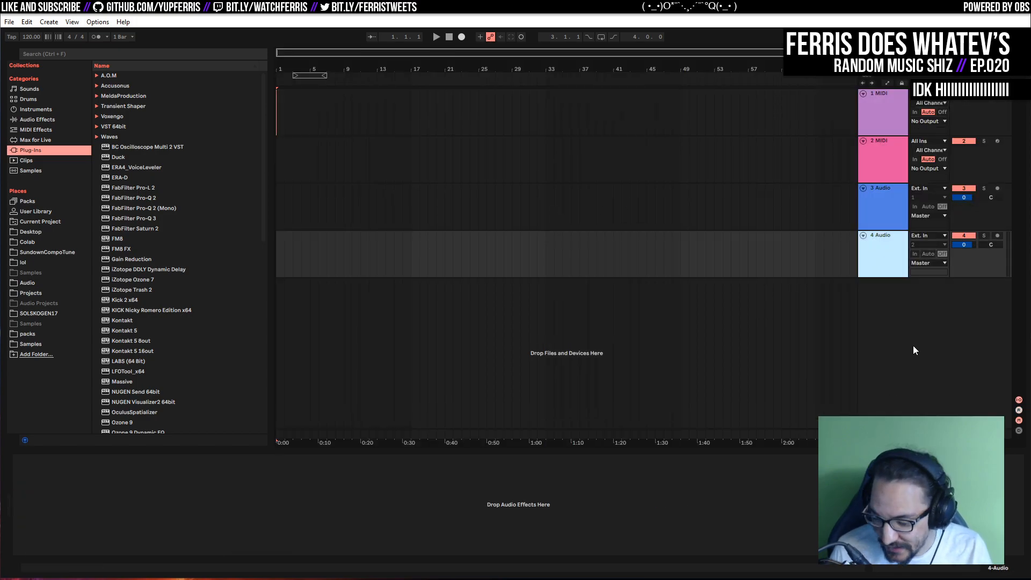
key(Delete)
key(Delete)
key(Delete)
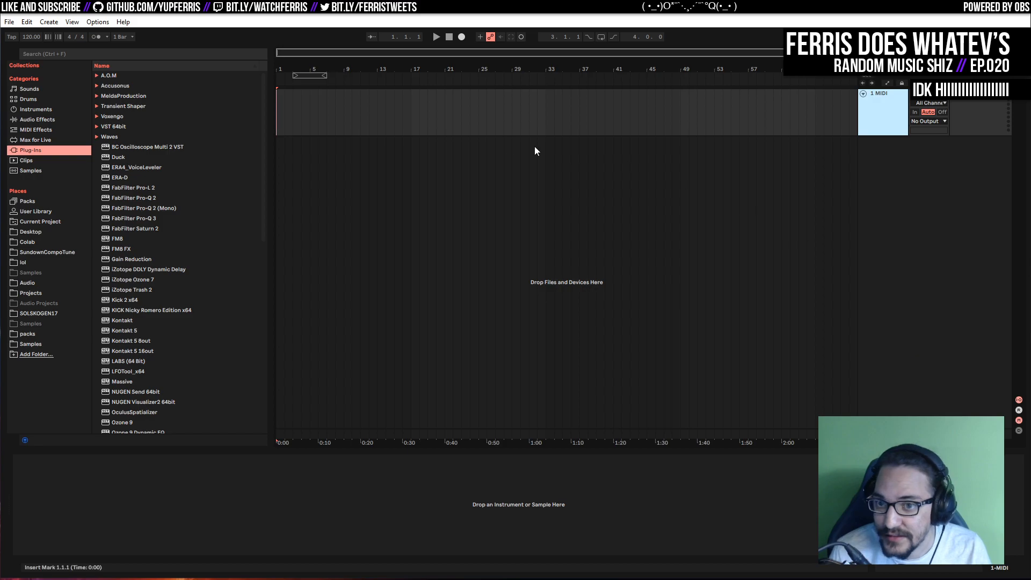
drag(301, 76, 224, 73)
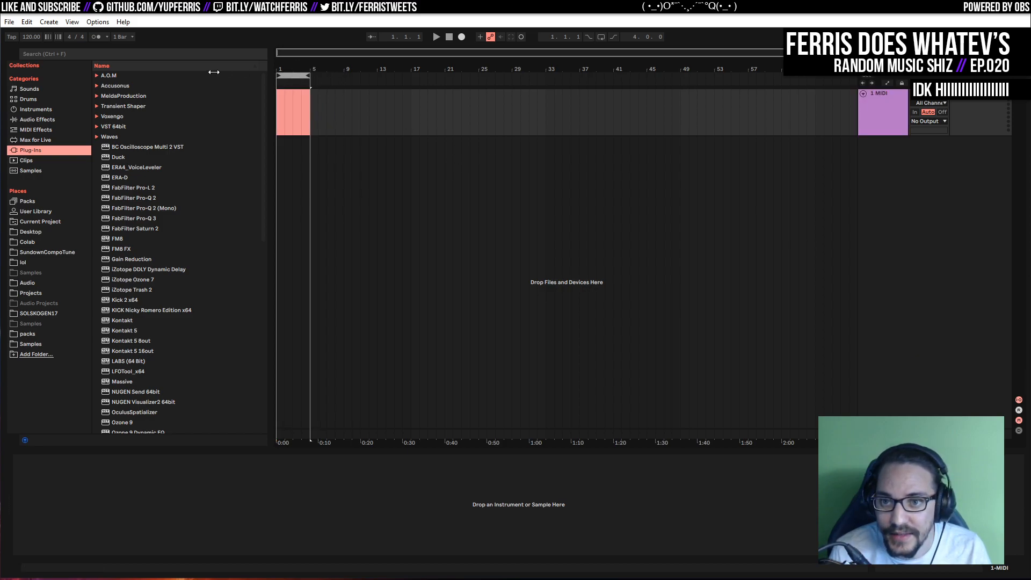
drag(279, 108, 307, 109)
click(359, 109)
click(294, 111)
drag(419, 110, 311, 117)
click(294, 114)
click(327, 119)
click(294, 110)
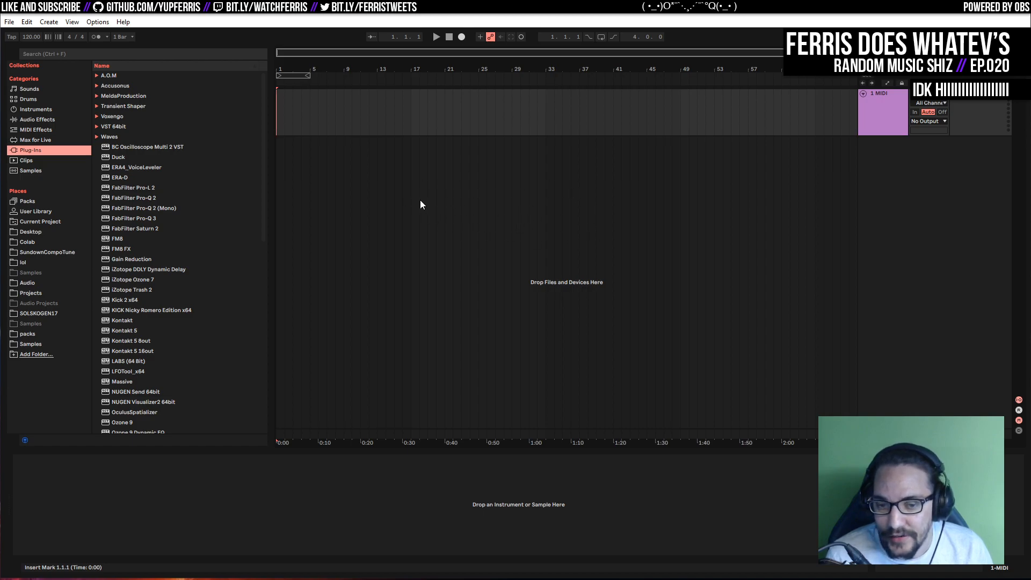
scroll(188, 257, down, 4)
scroll(184, 272, up, 4)
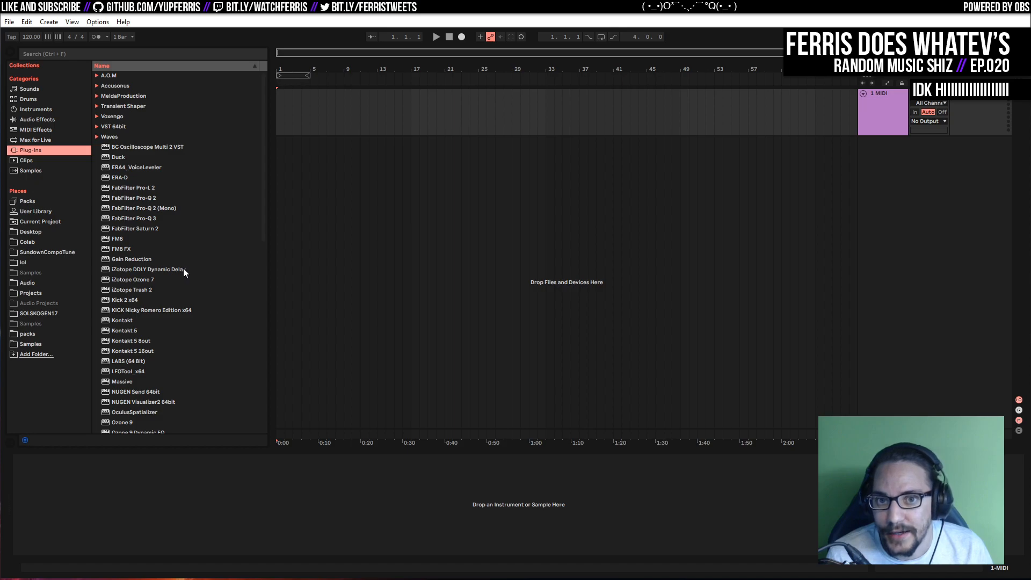
drag(426, 112, 246, 110)
click(283, 112)
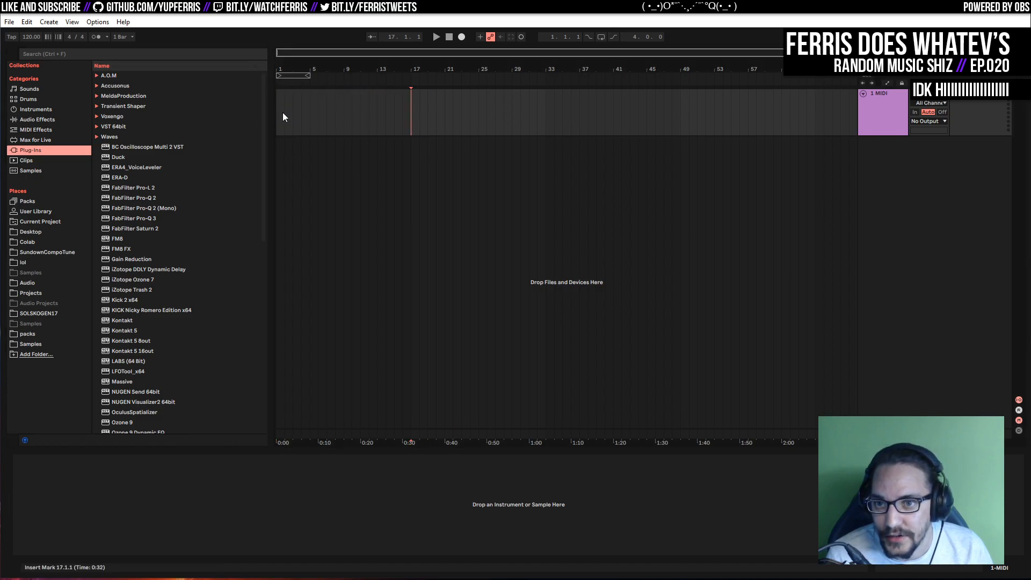
click(427, 114)
drag(413, 109, 276, 111)
click(409, 125)
click(277, 112)
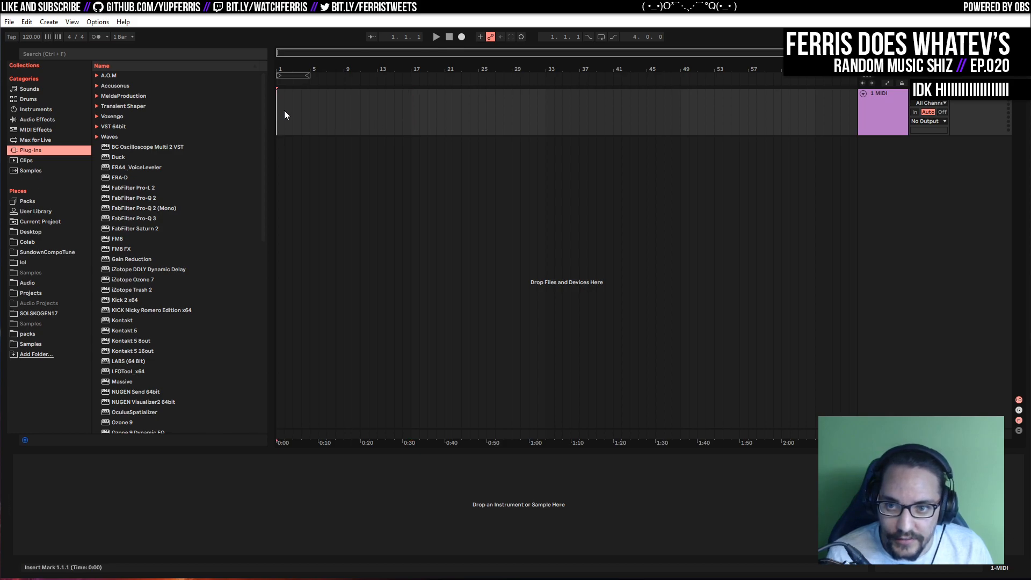
click(309, 112)
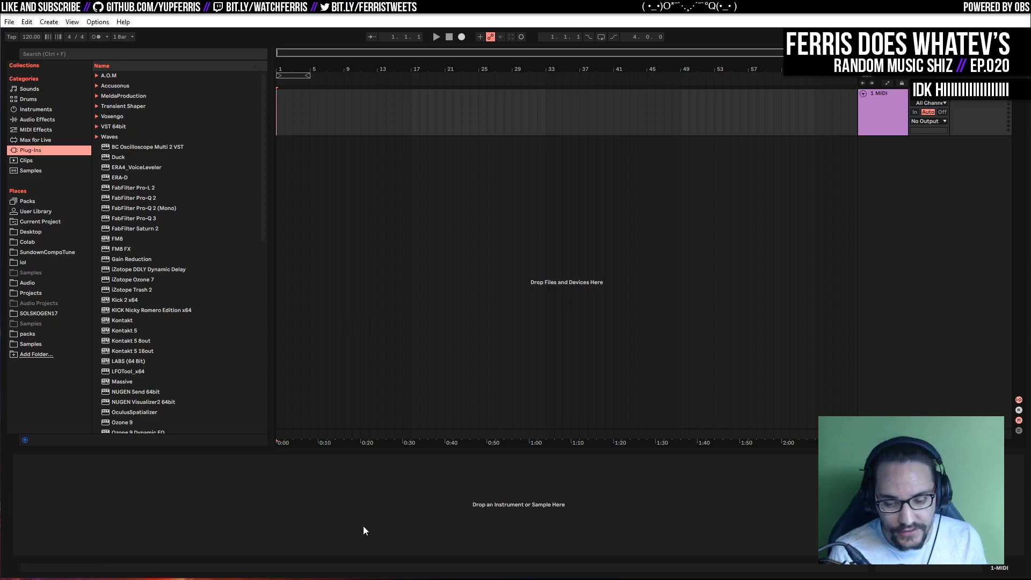
drag(333, 579, 263, 579)
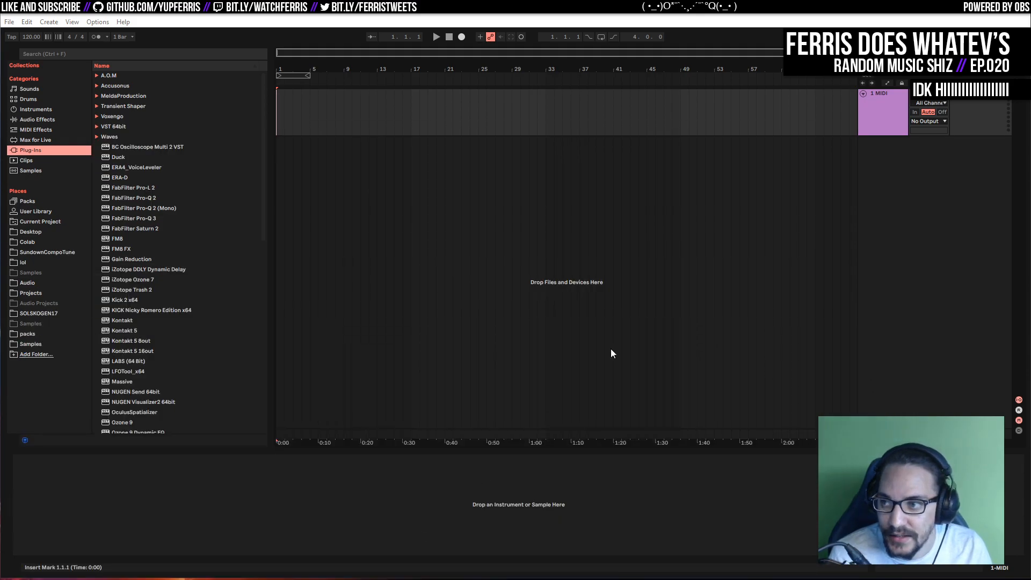
Import the audio samples OG 1, OG 2, OG 4, OG 7, OG 8 and OG 9 onto separate new tracks, each starting at bar 1
click(879, 133)
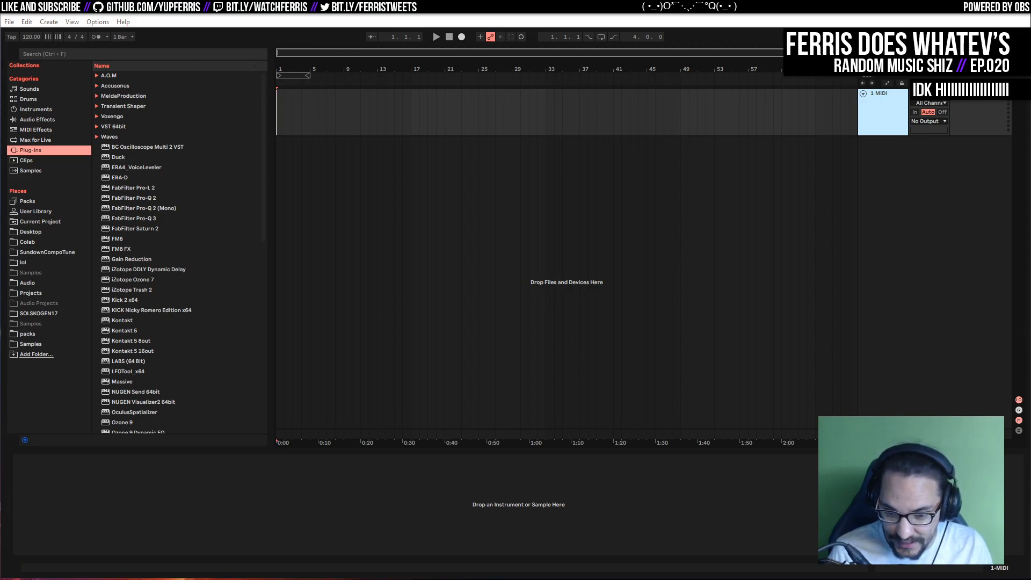
drag(384, 231, 278, 173)
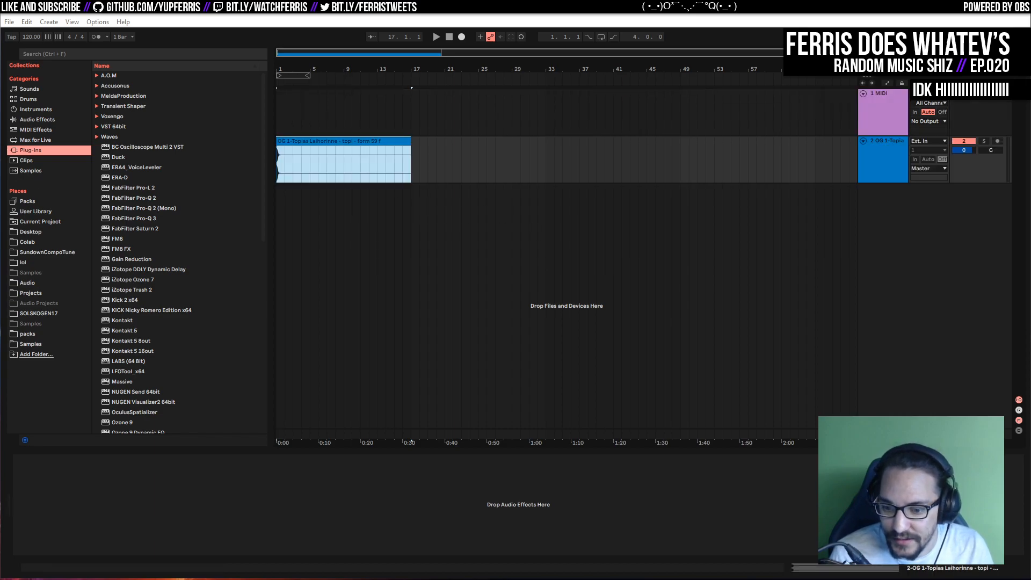
drag(343, 380, 279, 313)
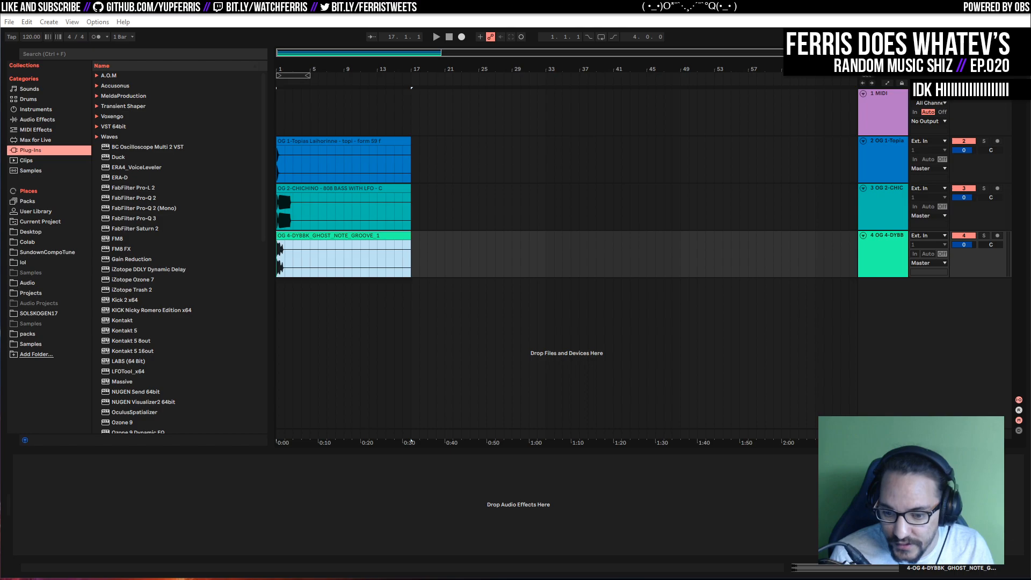
drag(329, 457, 276, 338)
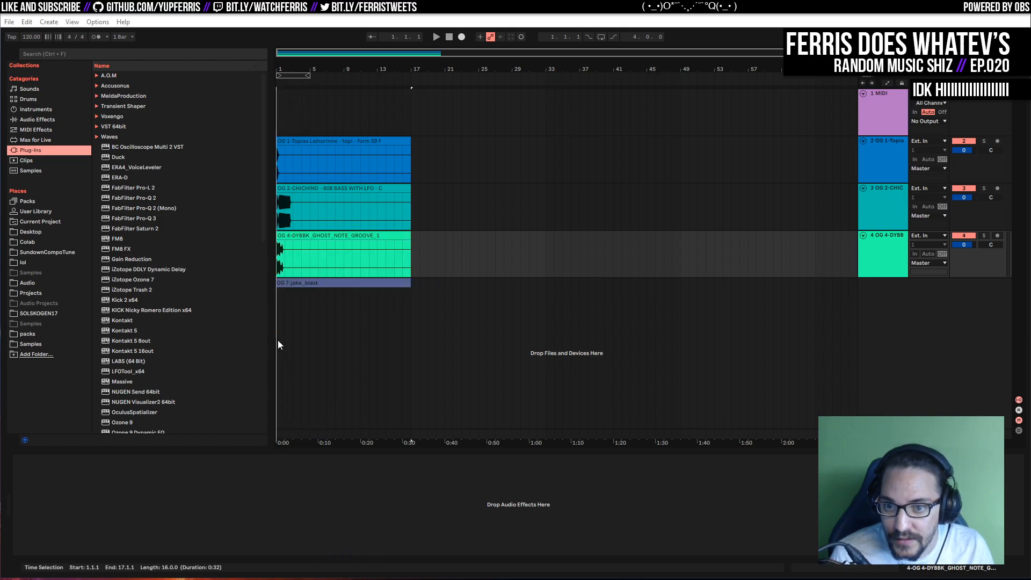
drag(365, 506, 278, 372)
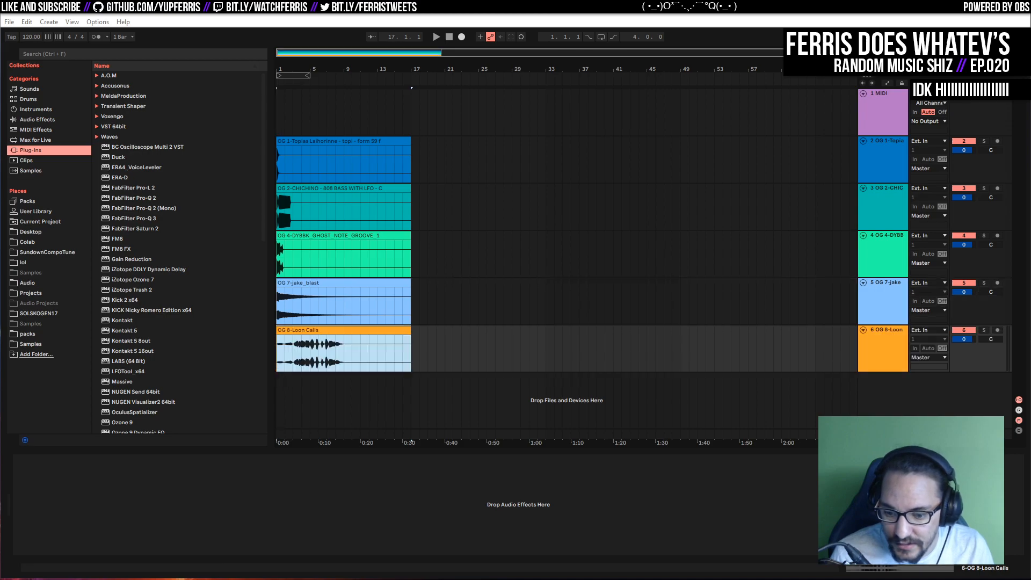
drag(356, 536, 277, 402)
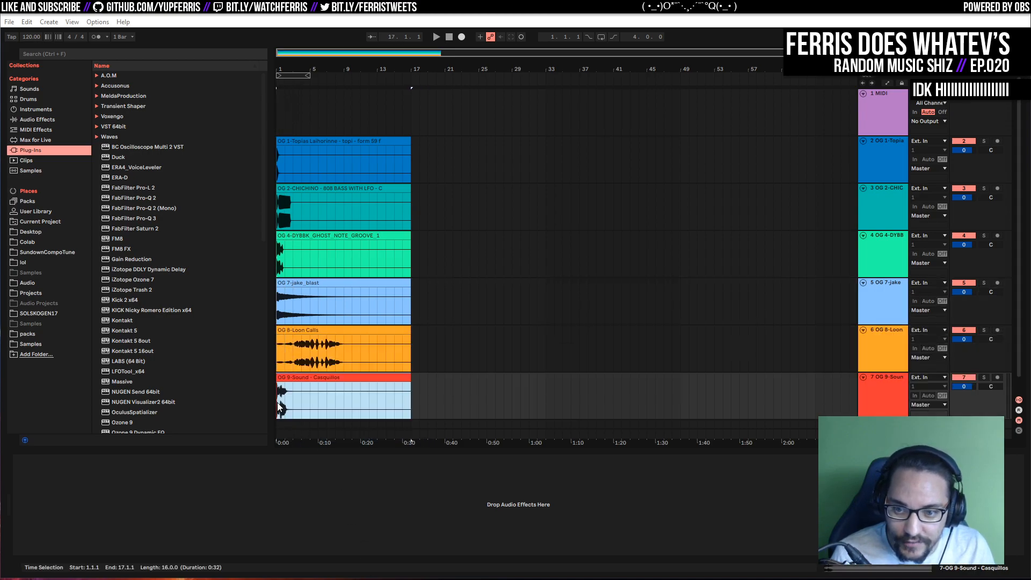
Add OG 10-drums_k4k, the "lalala" sample and the two remaining unnumbered OG samples on new tracks below, starting at bar 1
scroll(422, 382, down, 1)
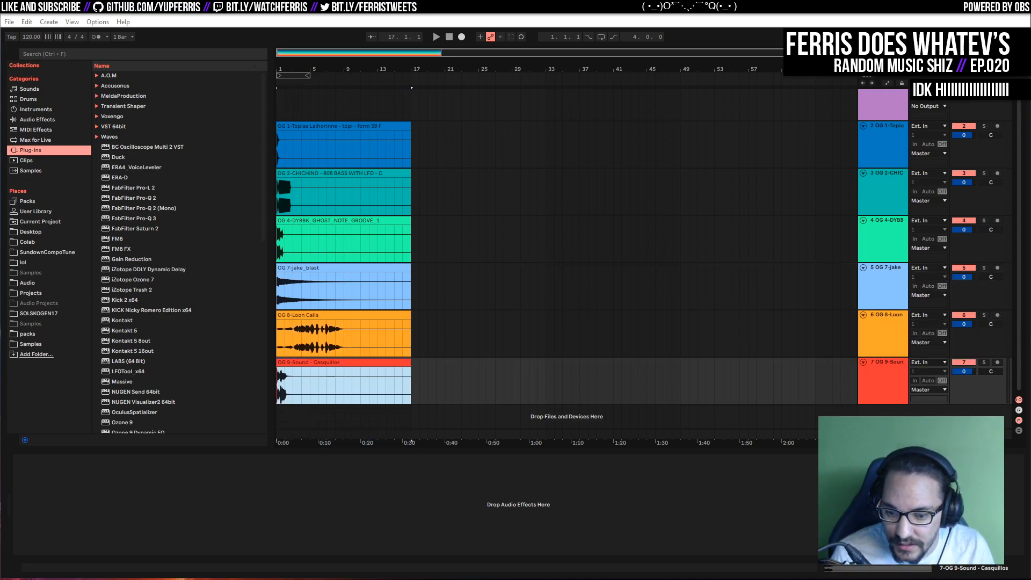
drag(290, 497, 276, 418)
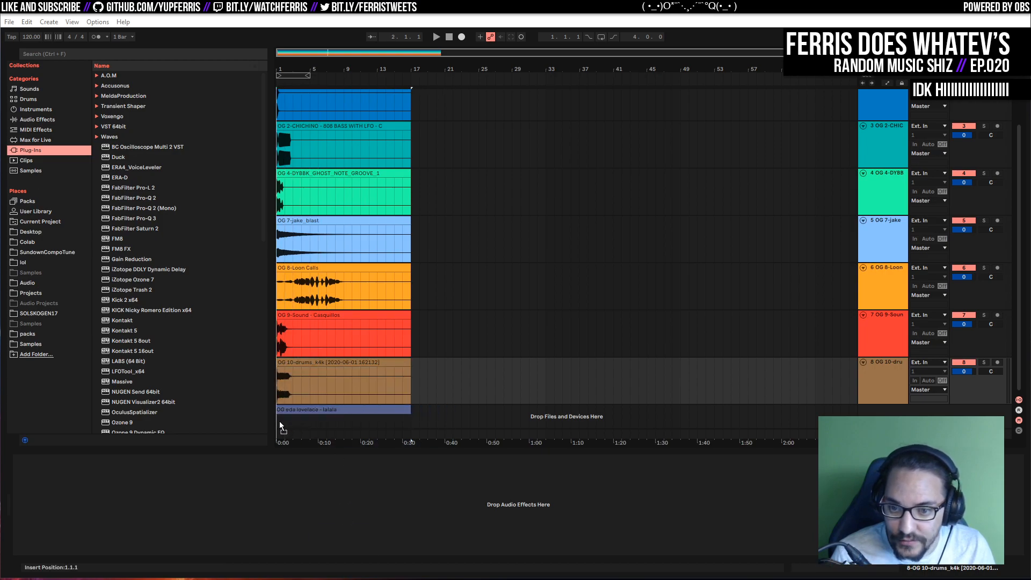
scroll(328, 398, down, 2)
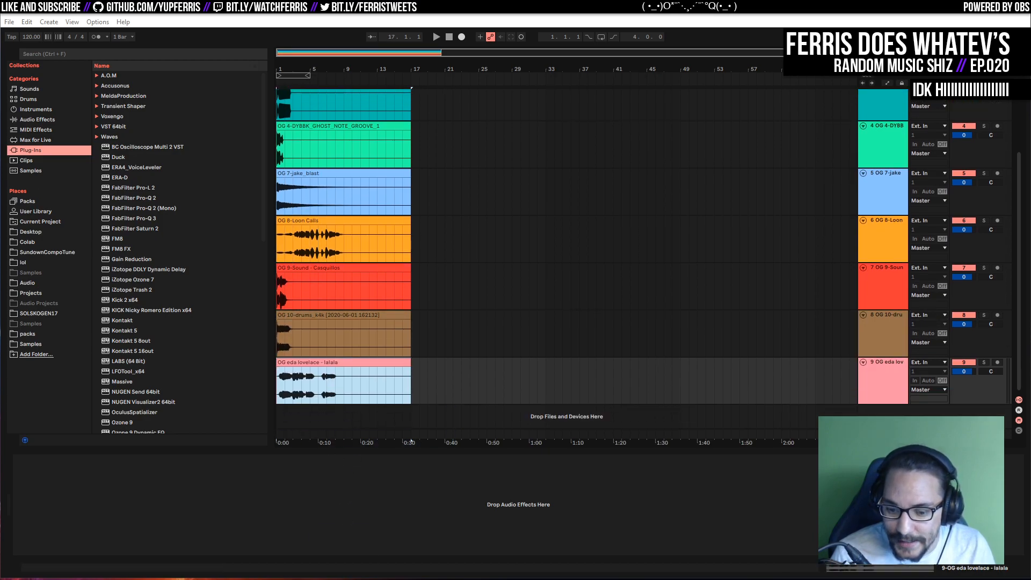
drag(354, 376, 277, 413)
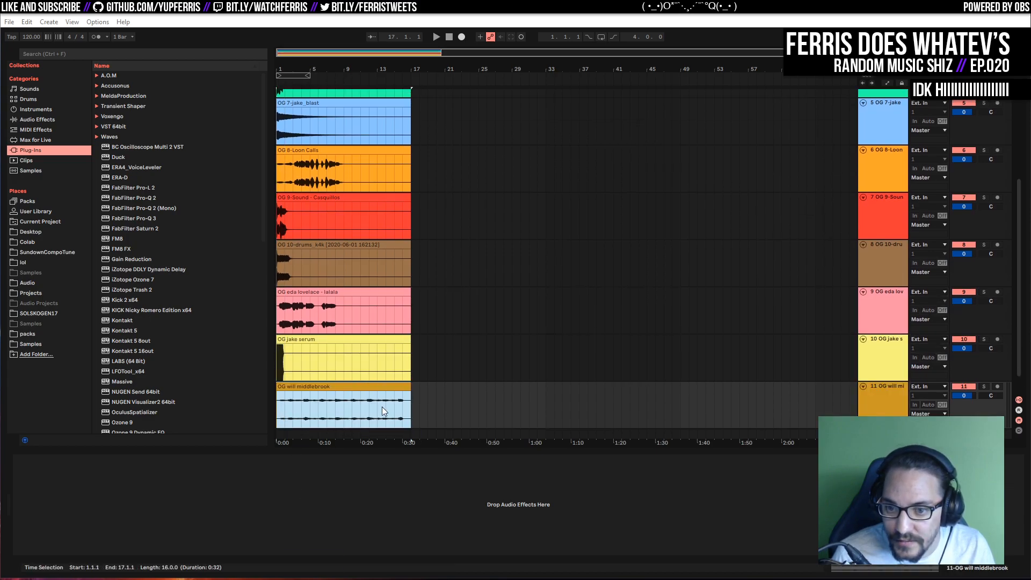
Turn off Warp for the audio clip on the last track, track 11
scroll(390, 396, up, 1)
scroll(391, 392, up, 1)
scroll(391, 386, down, 3)
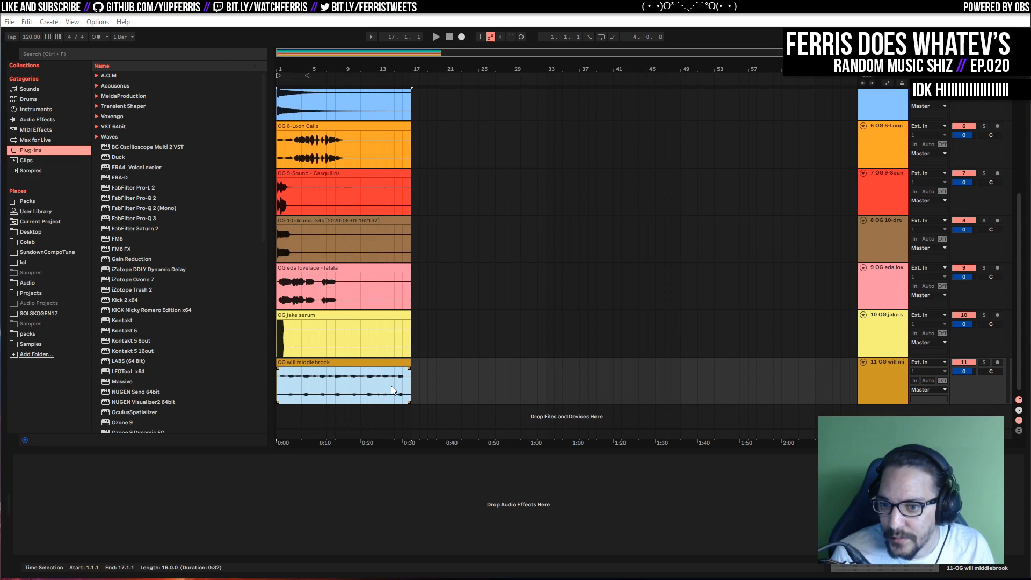
double_click(353, 364)
click(125, 262)
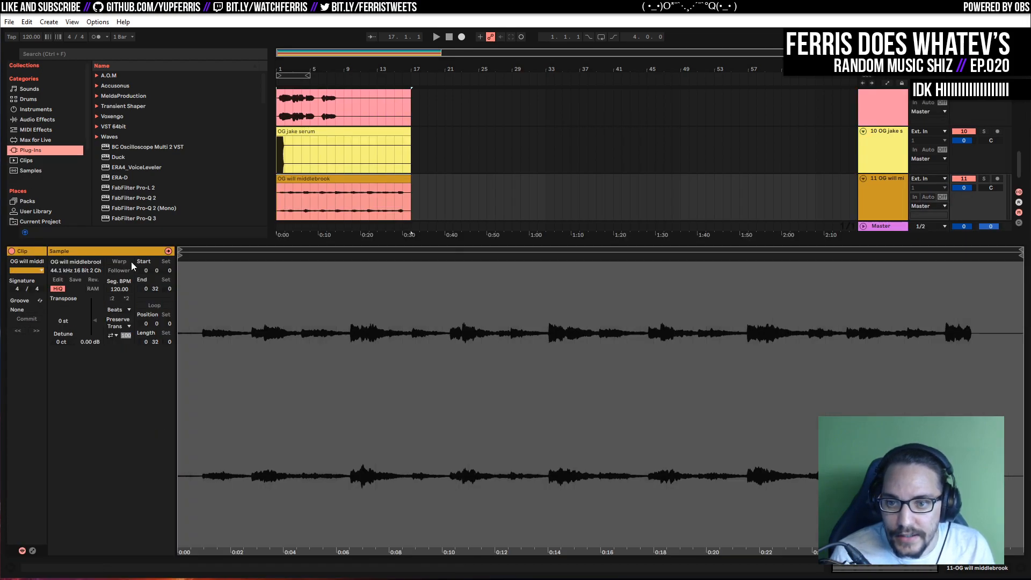
key(shift+Tab)
Turn off Warp for the serum clip on track 10 and the "lalala" clip on track 9
double_click(338, 316)
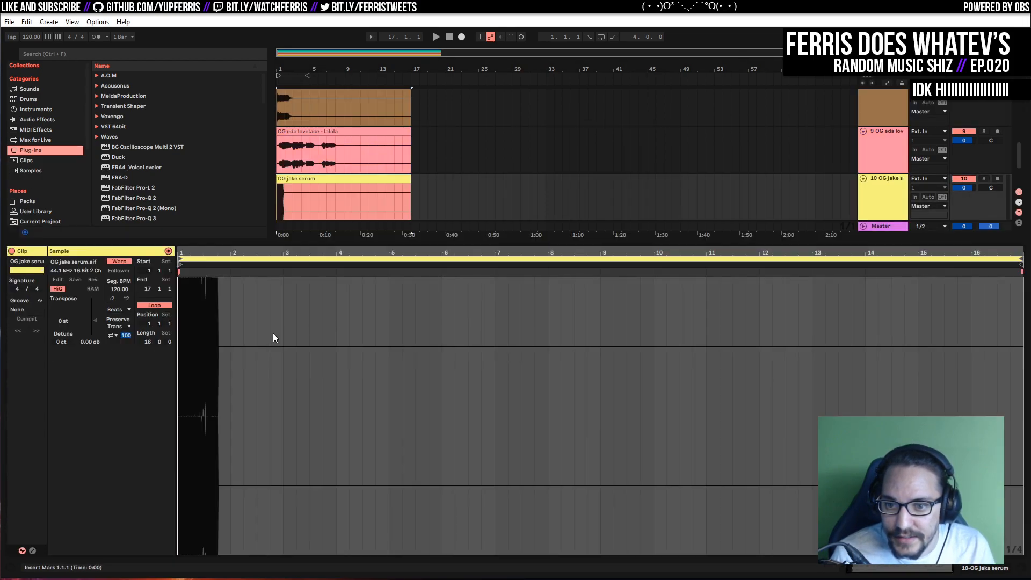
click(119, 262)
key(shift+Tab)
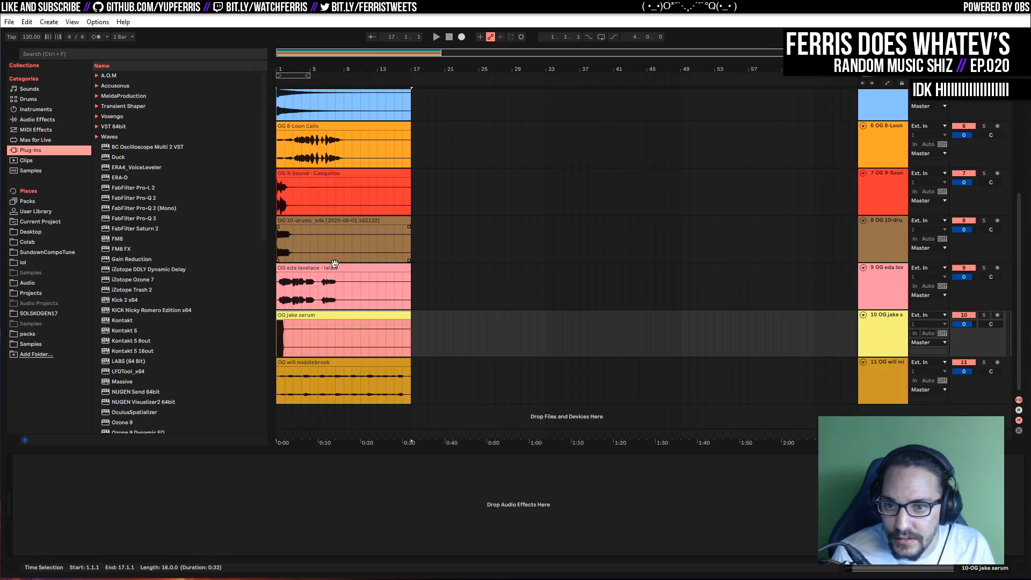
click(330, 267)
double_click(330, 267)
click(130, 262)
key(shift+Tab)
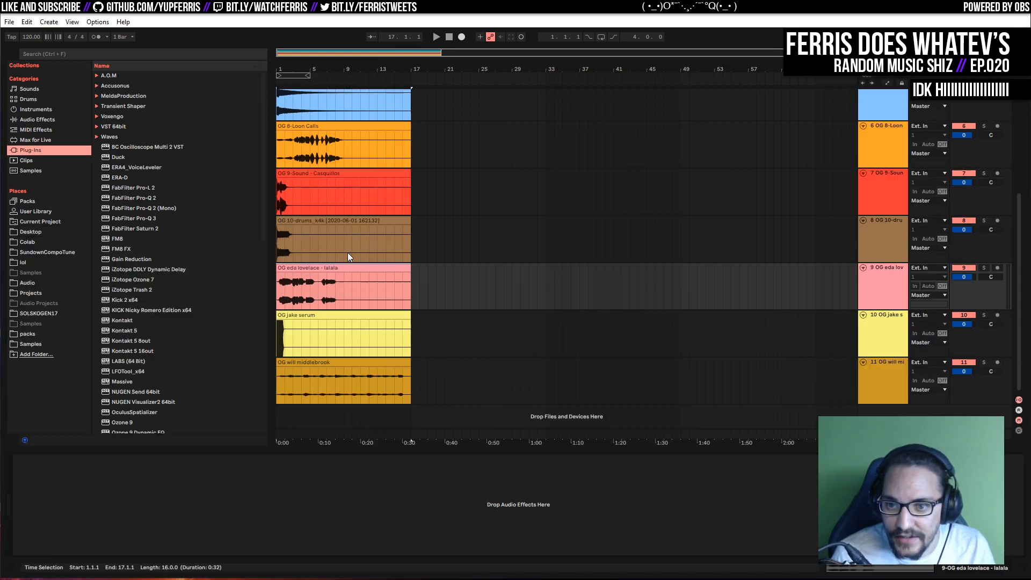
Turn off Warp for the OG 10-drums_k4k clip on track 8 and the OG 9-Sound - Casquillos clip on track 7
double_click(341, 271)
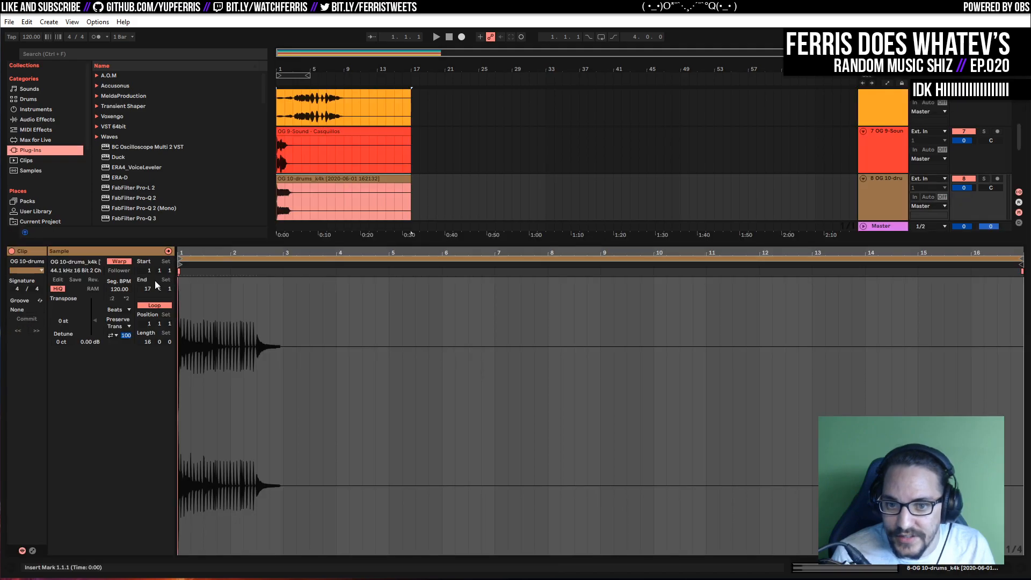
click(131, 261)
key(shift+Tab)
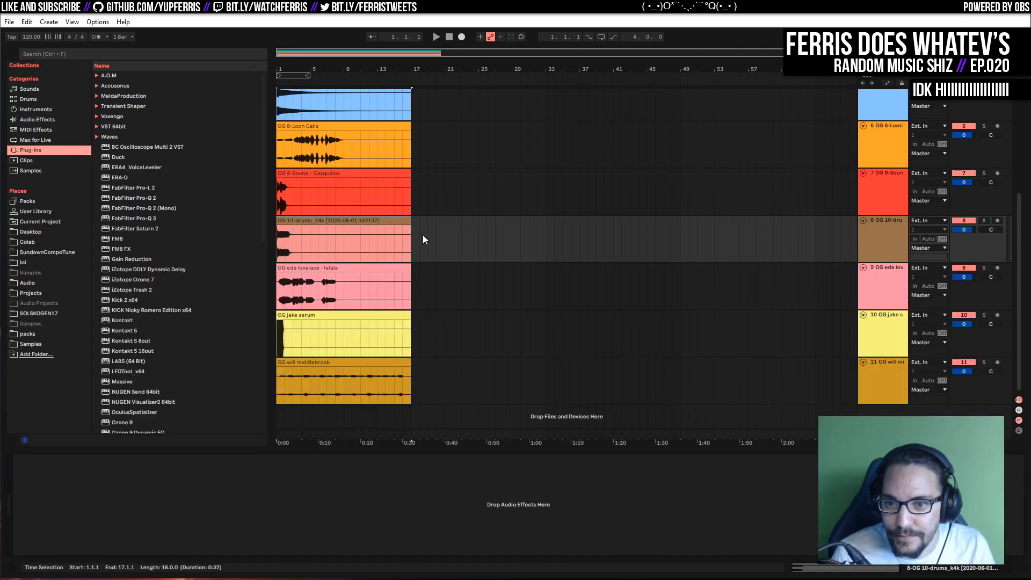
double_click(343, 227)
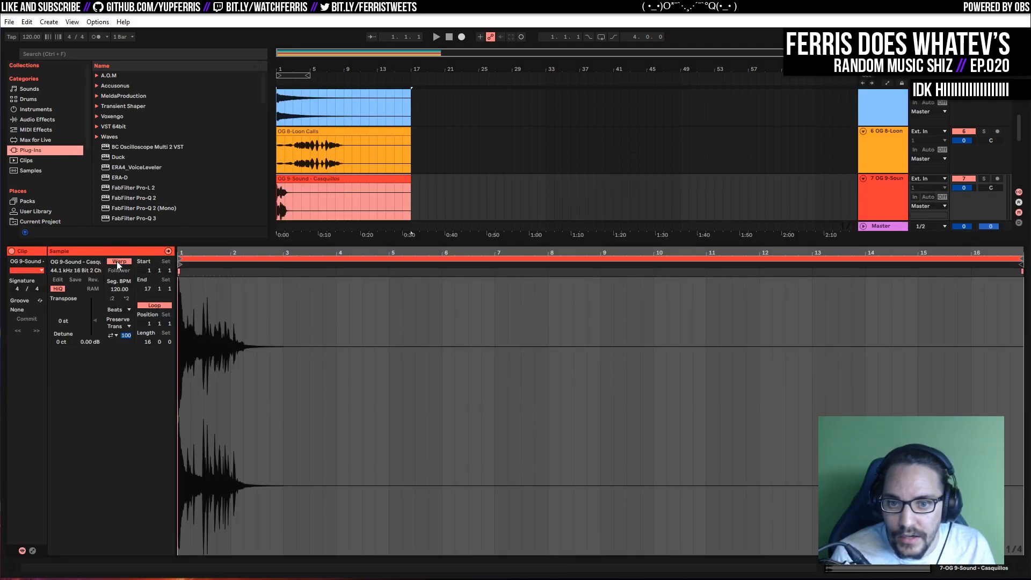
click(130, 261)
key(shift+Tab)
Turn off Warp for the OG 8-Loon Calls clip on track 6 and the OG 7 blast clip on track 5
scroll(429, 199, up, 2)
double_click(327, 208)
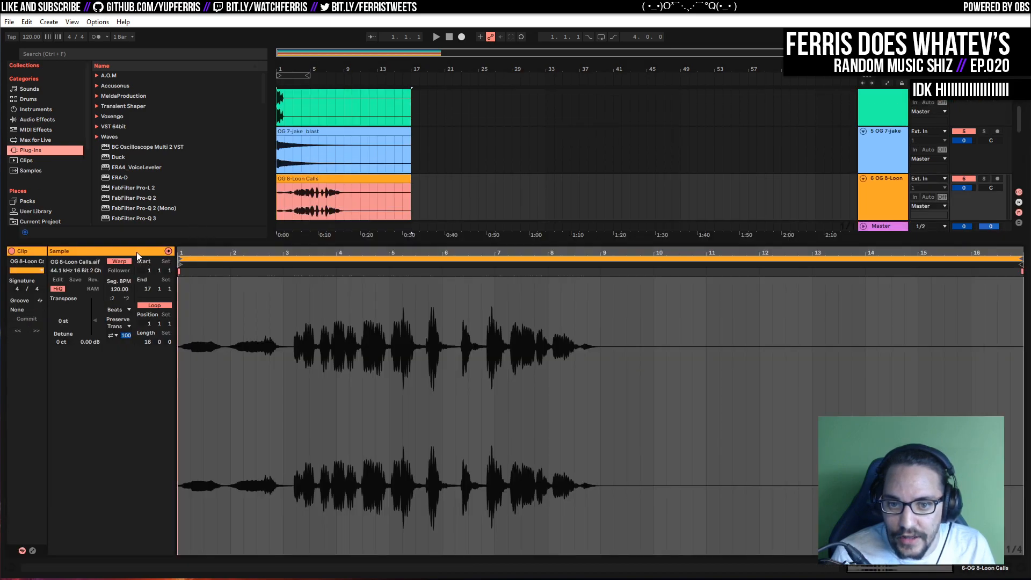
click(130, 261)
key(shift+Tab)
scroll(455, 213, up, 2)
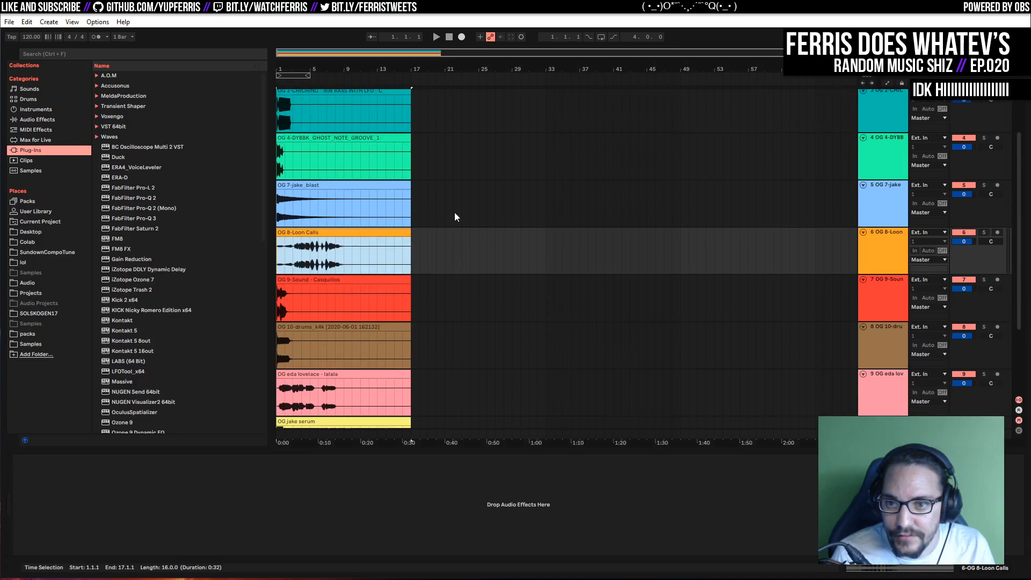
double_click(322, 189)
click(124, 262)
key(shift+Tab)
Turn off Warp for the OG 4 GHOST_NOTE_GROOVE_1 clip on track 4 and the OG 2 808 BASS WITH LFO clip on track 3
scroll(482, 198, up, 2)
double_click(324, 195)
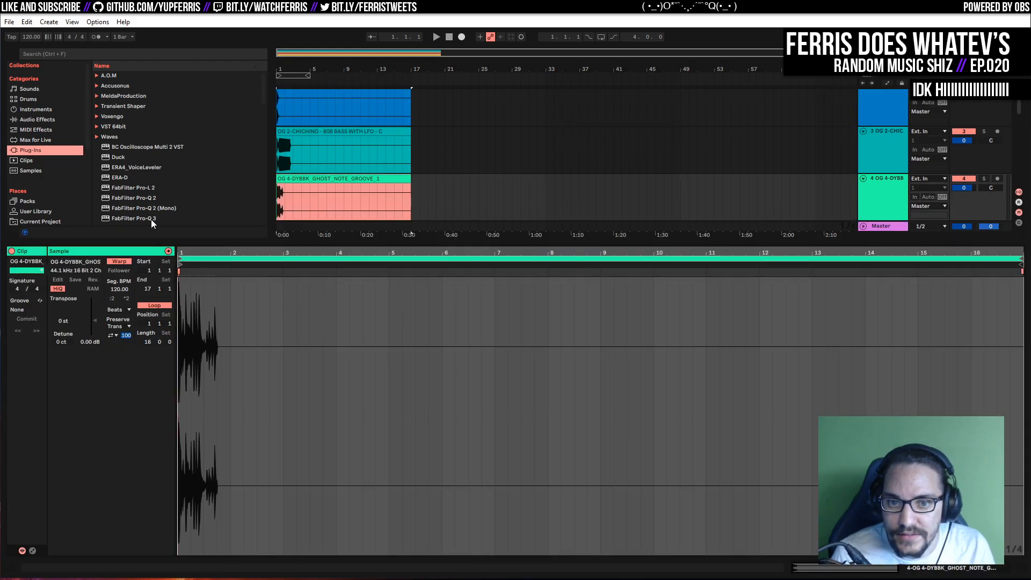
click(127, 262)
key(shift+Tab)
scroll(430, 199, up, 2)
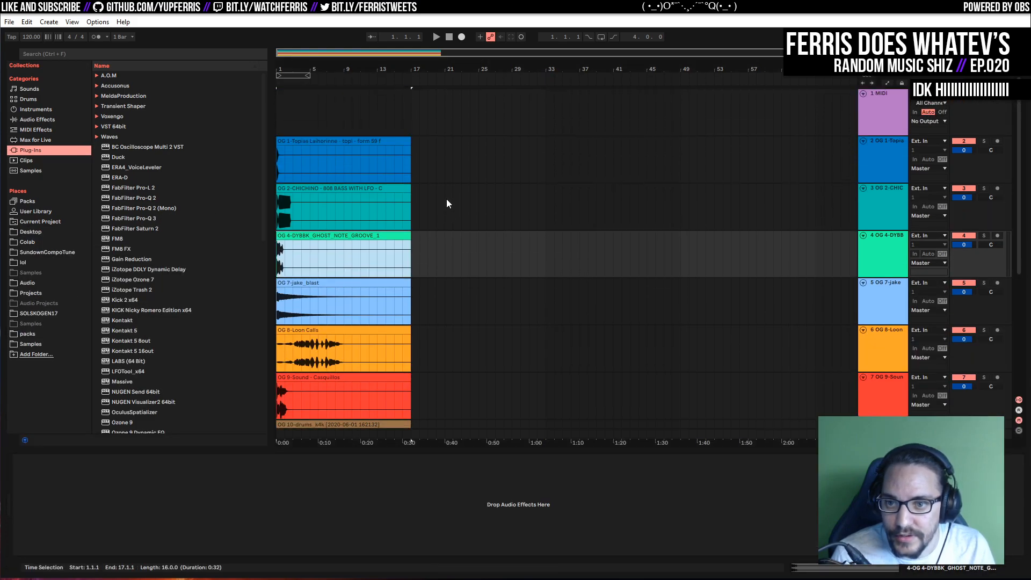
click(324, 190)
key(shift+Tab)
click(126, 262)
key(shift+Tab)
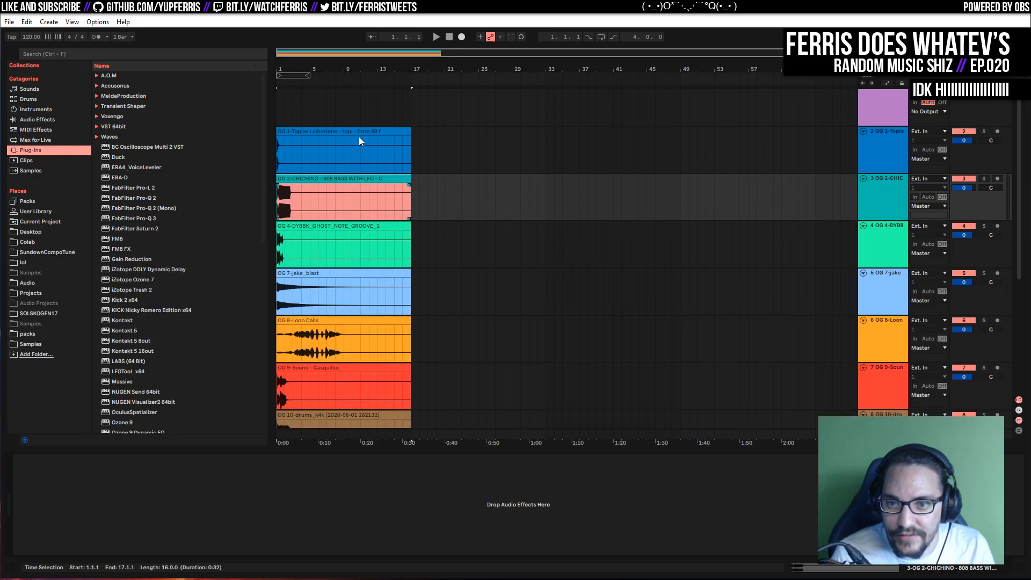
Turn off Warp for the OG 1 clip on track 2
click(343, 153)
key(shift+Tab)
click(129, 262)
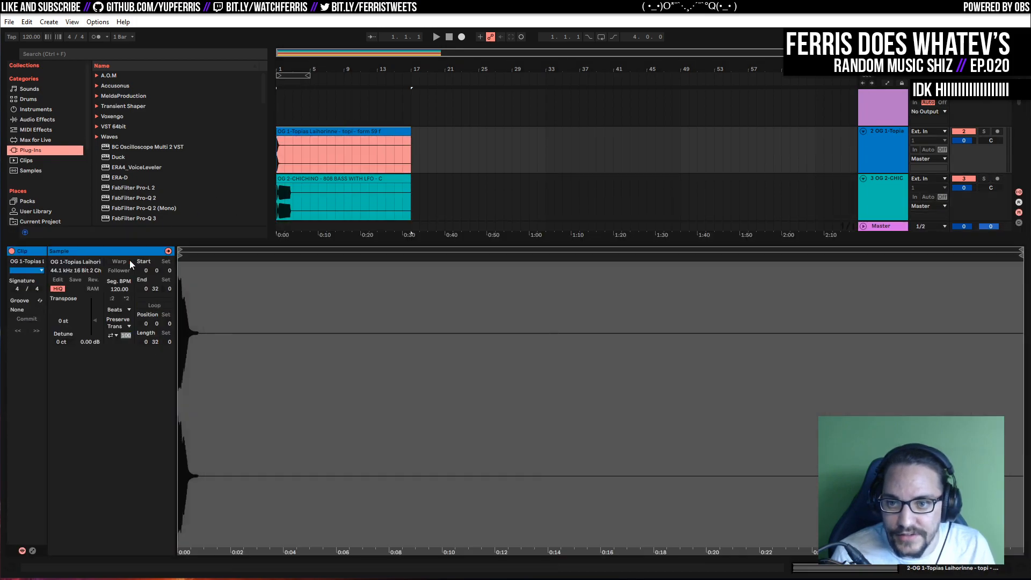
Delete the empty MIDI track above the OG 1 track
key(shift+Tab)
click(865, 104)
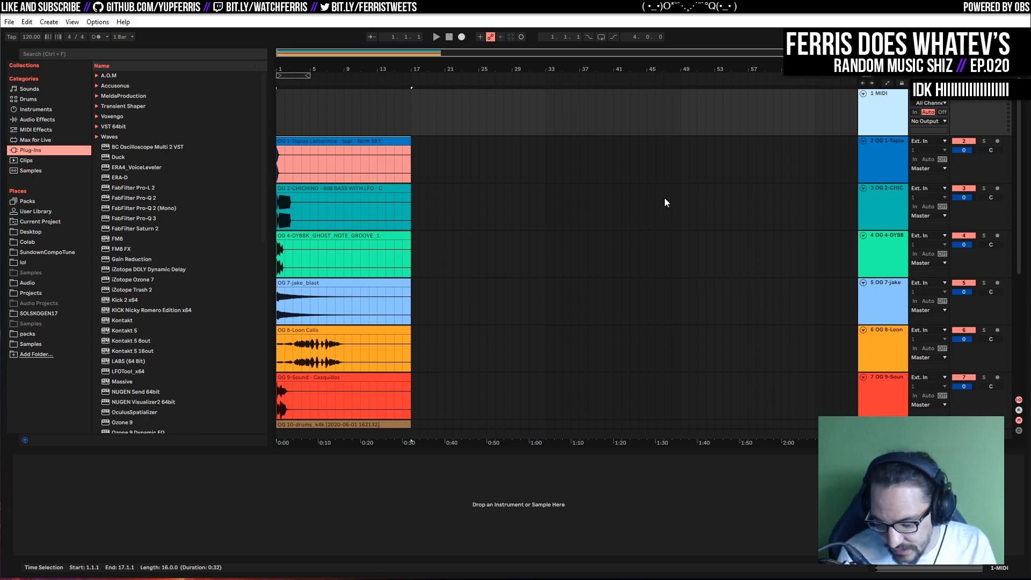
key(Delete)
Try to extend the OG 1 and OG 2 clips on the first two tracks past their current ends
drag(283, 53, 288, 84)
click(573, 100)
mouse_move(533, 93)
mouse_down()
mouse_move(736, 88)
mouse_move(610, 143)
mouse_up()
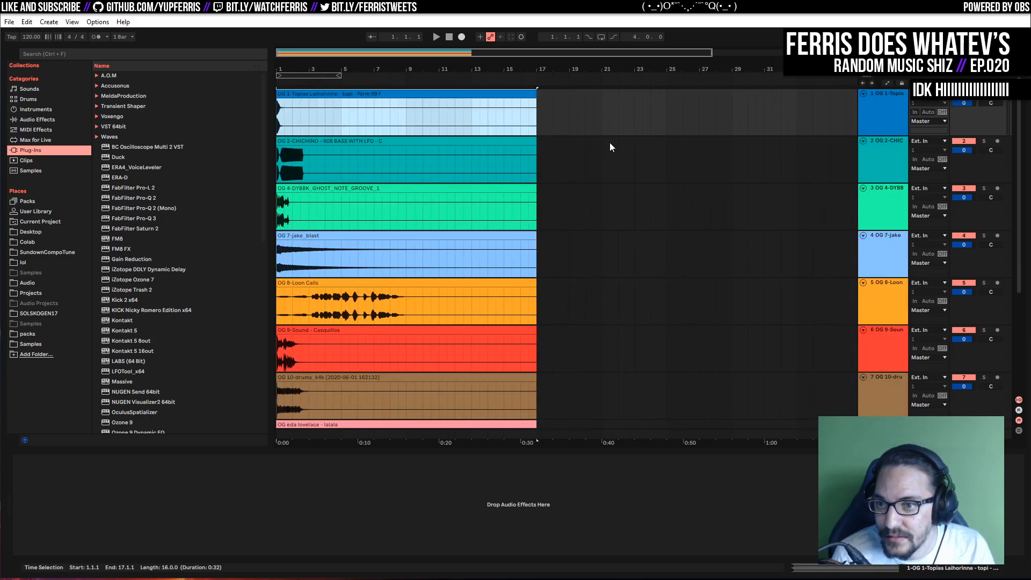
drag(534, 141, 692, 132)
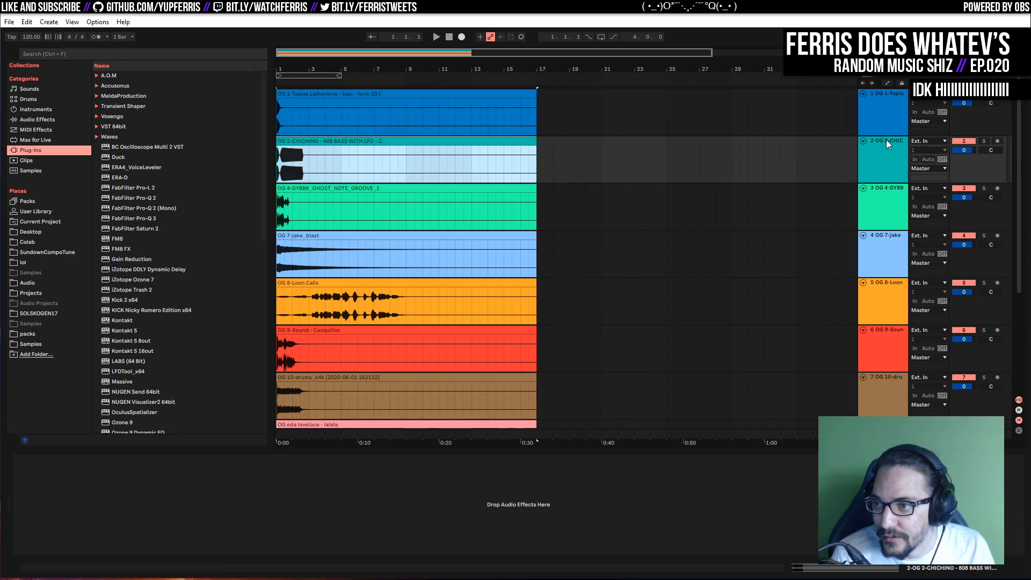
Inspect the OG 2 808 BASS WITH LFO clip and look over the waveforms on all ten tracks
click(882, 146)
double_click(446, 180)
key(shift+Tab)
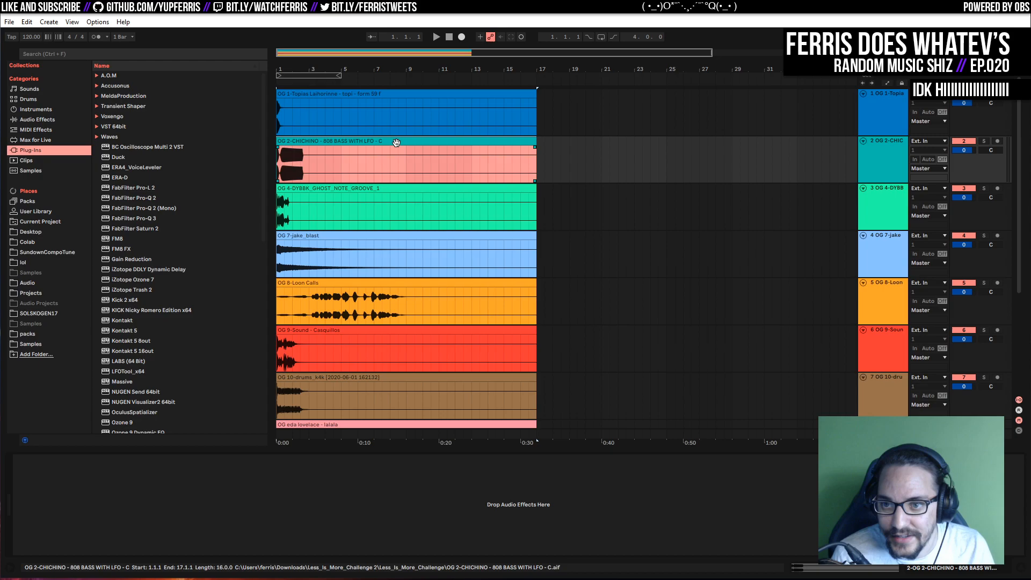
click(372, 293)
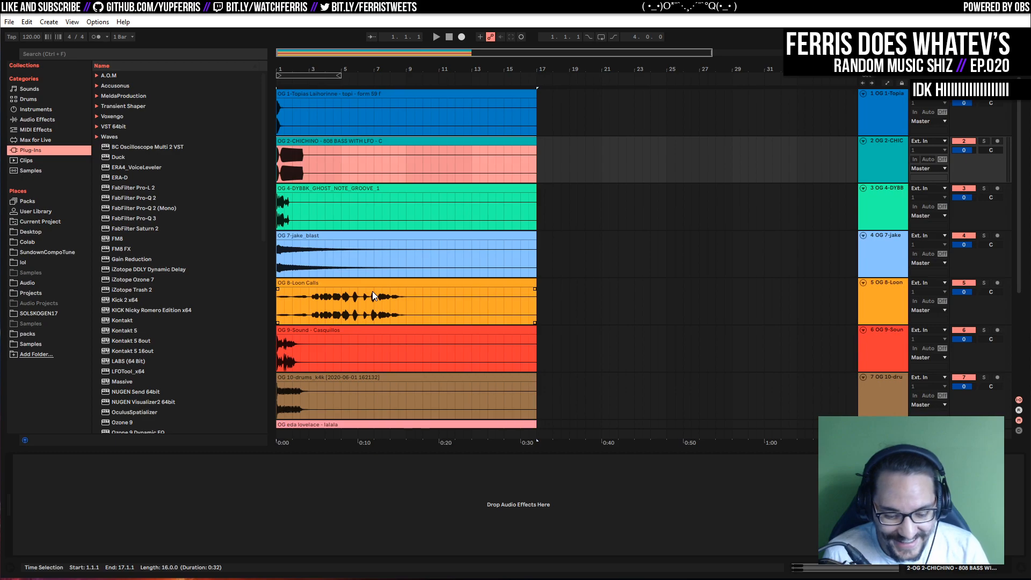
mouse_move(307, 68)
mouse_down()
mouse_move(311, 80)
mouse_move(311, 65)
mouse_up()
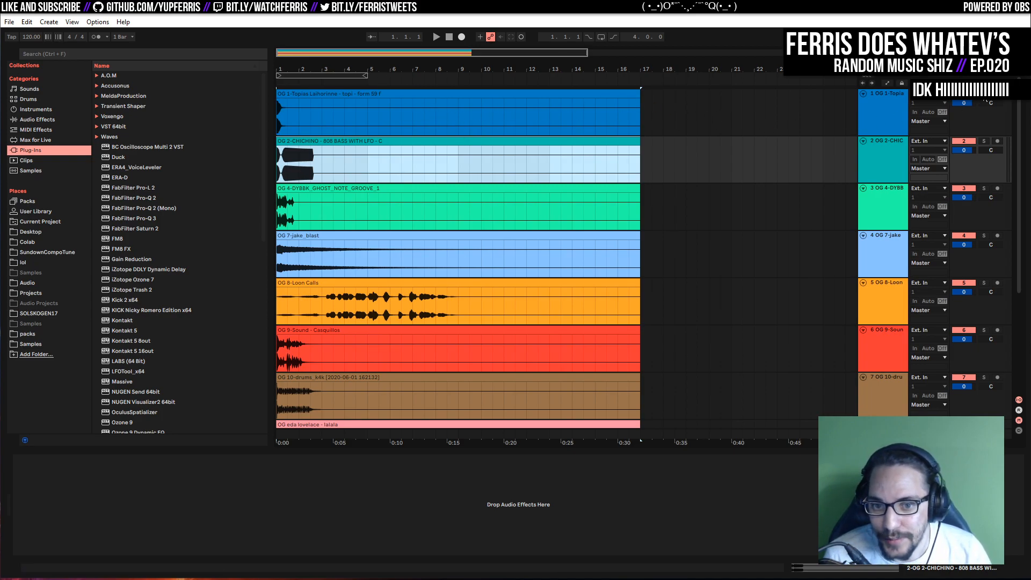
scroll(521, 290, down, 6)
scroll(520, 290, up, 3)
scroll(521, 289, down, 3)
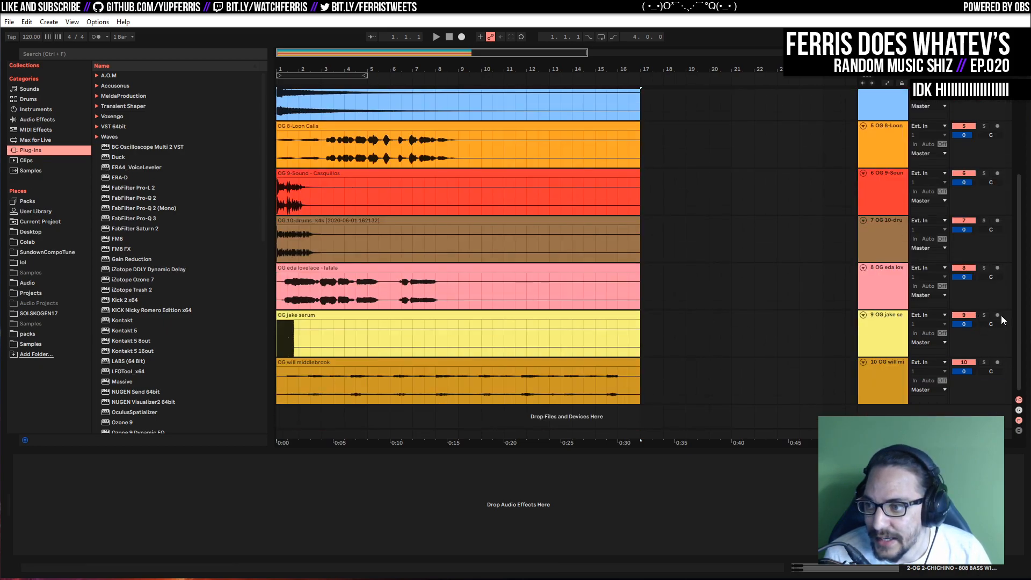
Solo the OG serum track, track 9, and set the playback start at the beginning of the arrangement
click(984, 315)
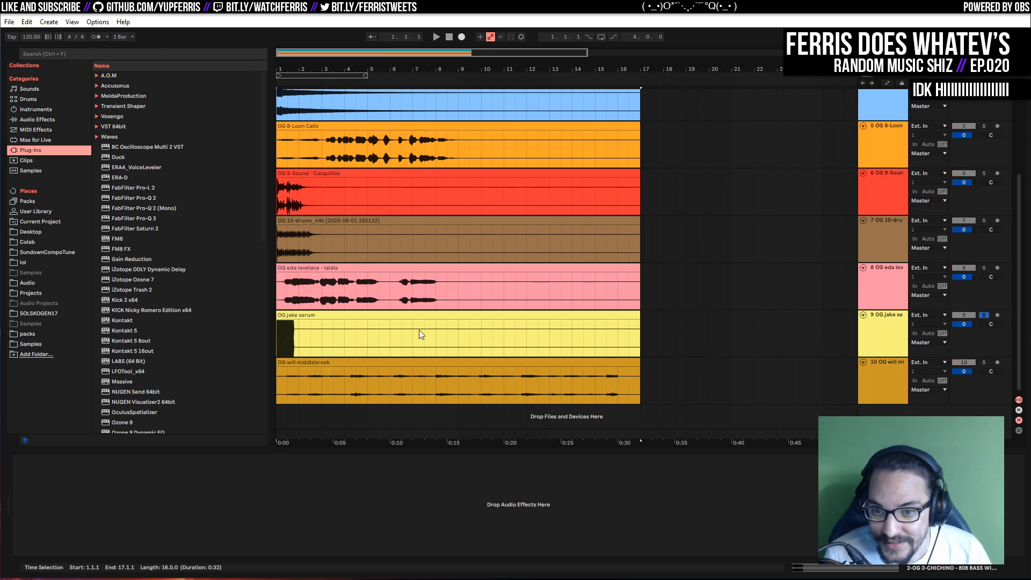
click(279, 334)
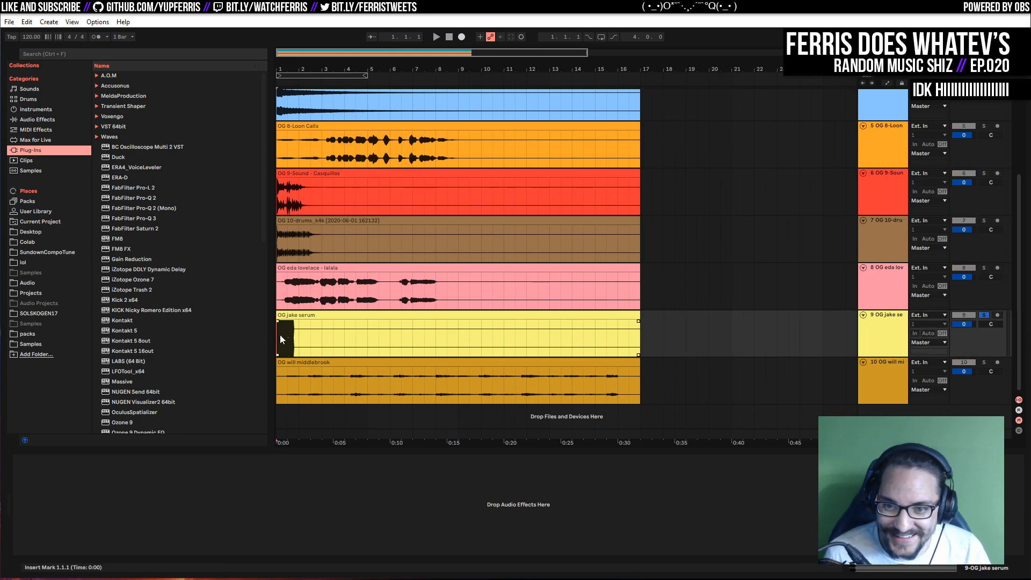
click(366, 302)
scroll(696, 294, up, 5)
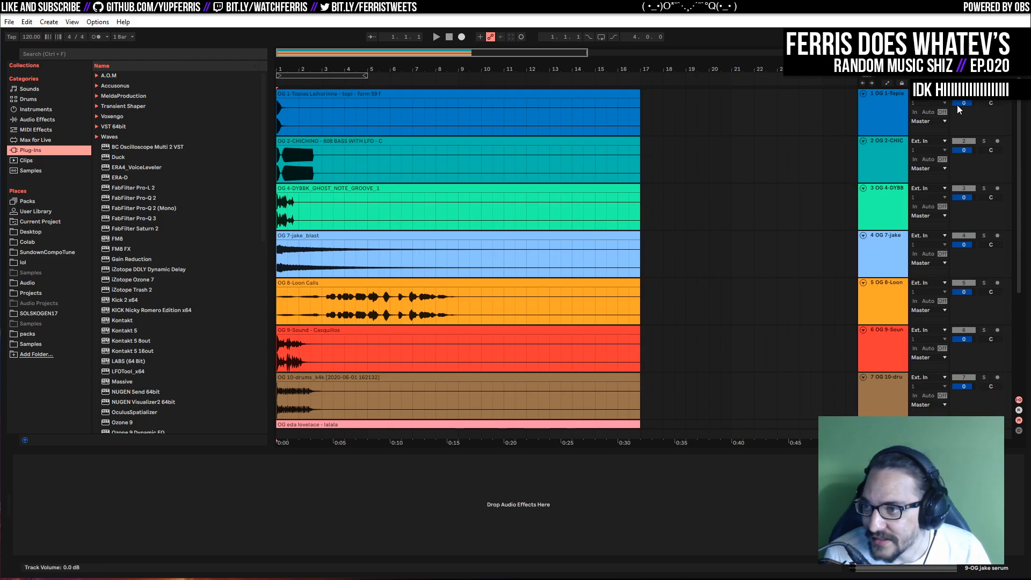
Audition the OG 1 sample on track 1 from the start of the arrangement
click(279, 116)
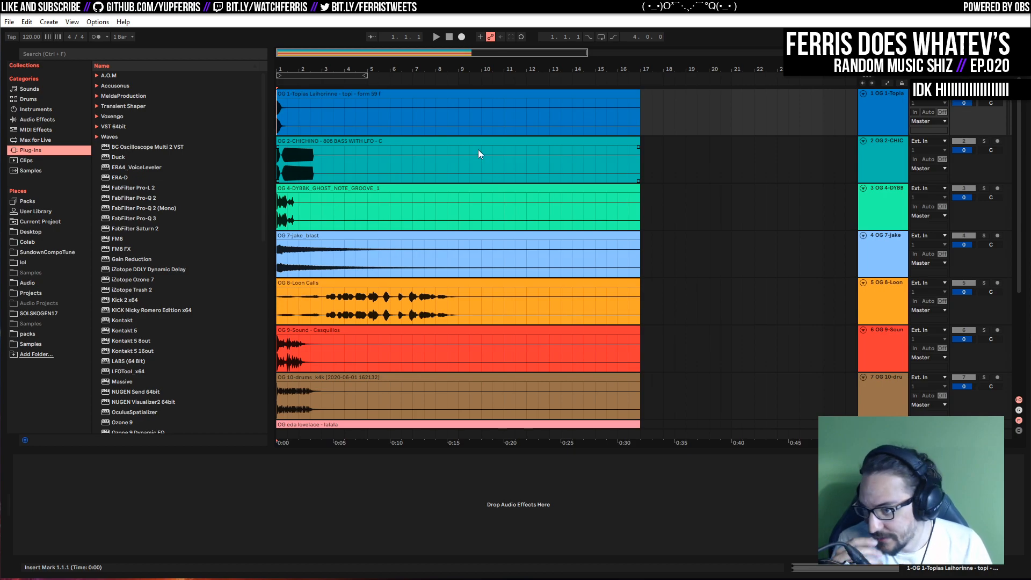
key(space)
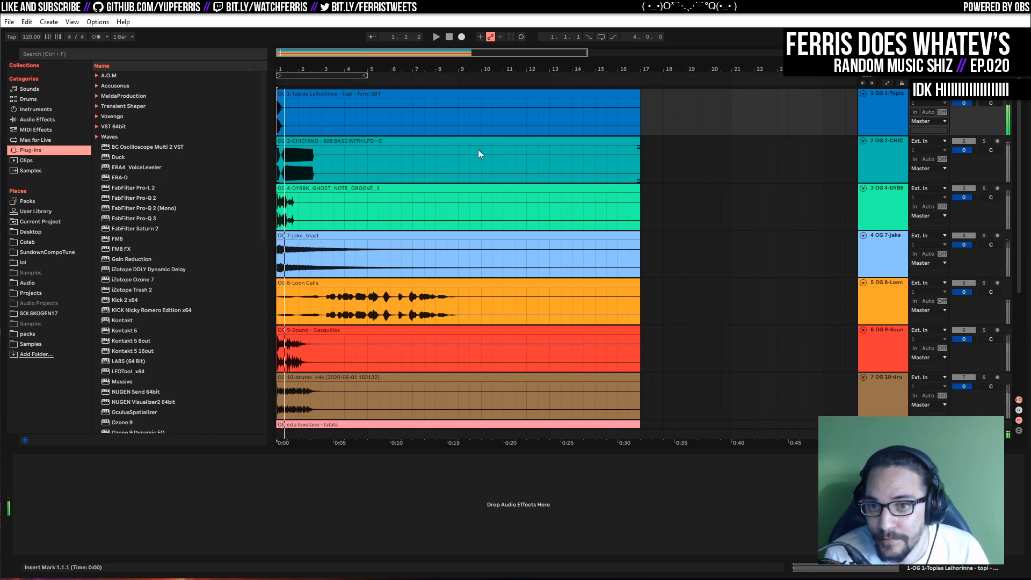
key(space)
click(518, 129)
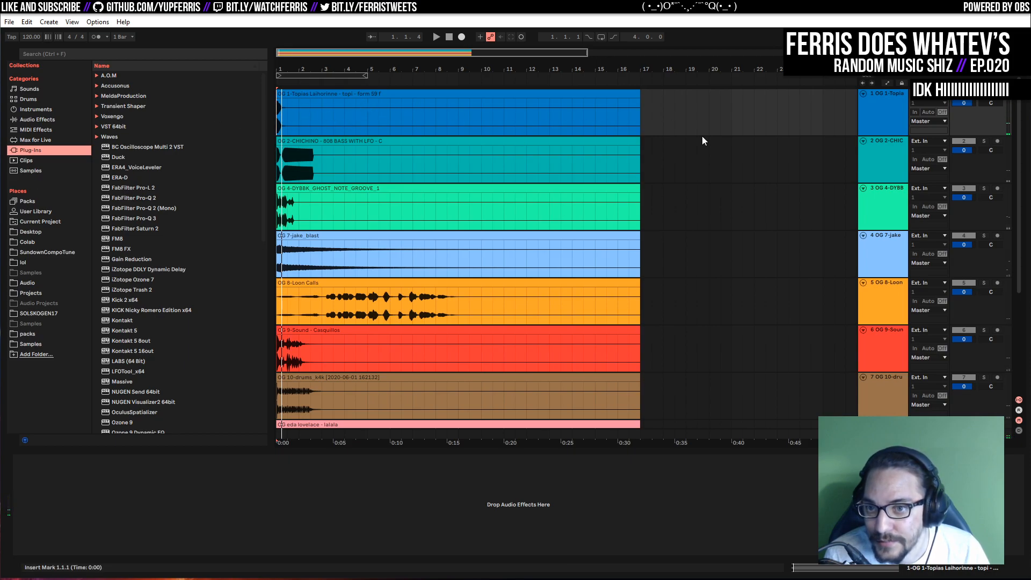
Solo track 2 and audition the OG 2 808 BASS WITH LFO sample several times from the start
click(984, 141)
key(space)
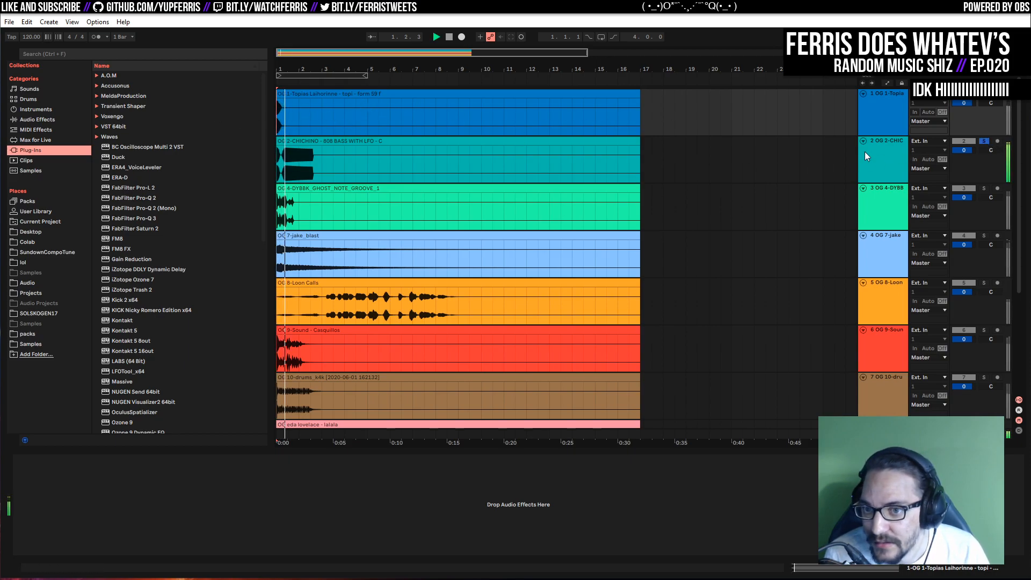
key(space)
key(space)
key(space)
key(space)
key(space)
Solo track 3 and audition the OG 4 GHOST_NOTE_GROOVE_1 sample from the start
click(983, 187)
key(space)
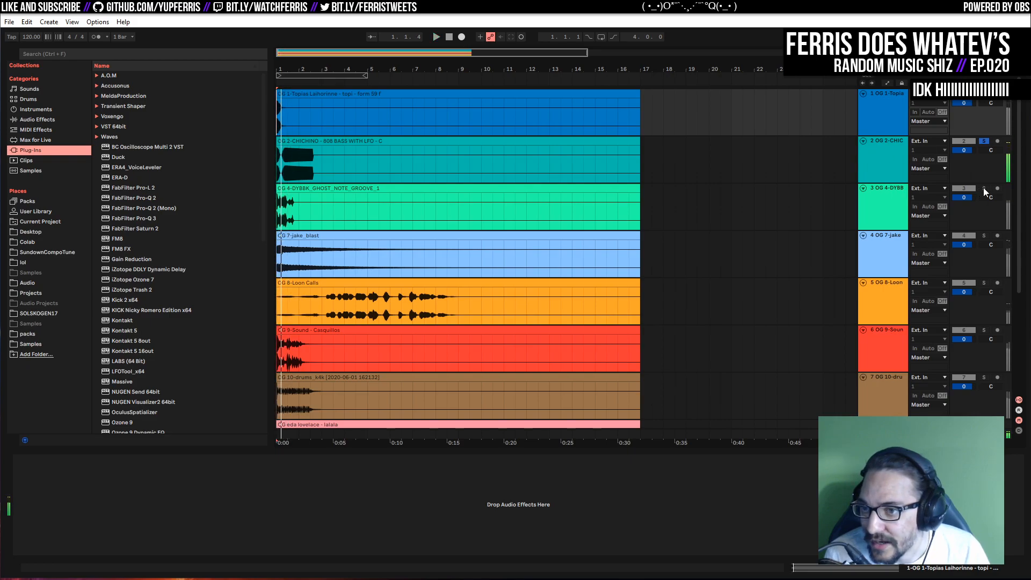
key(space)
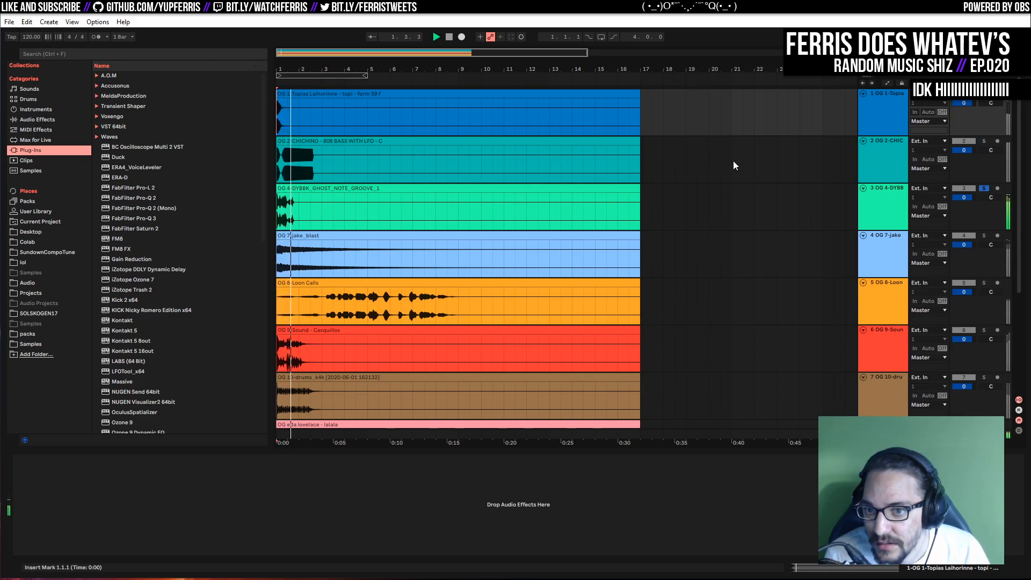
key(space)
key(space)
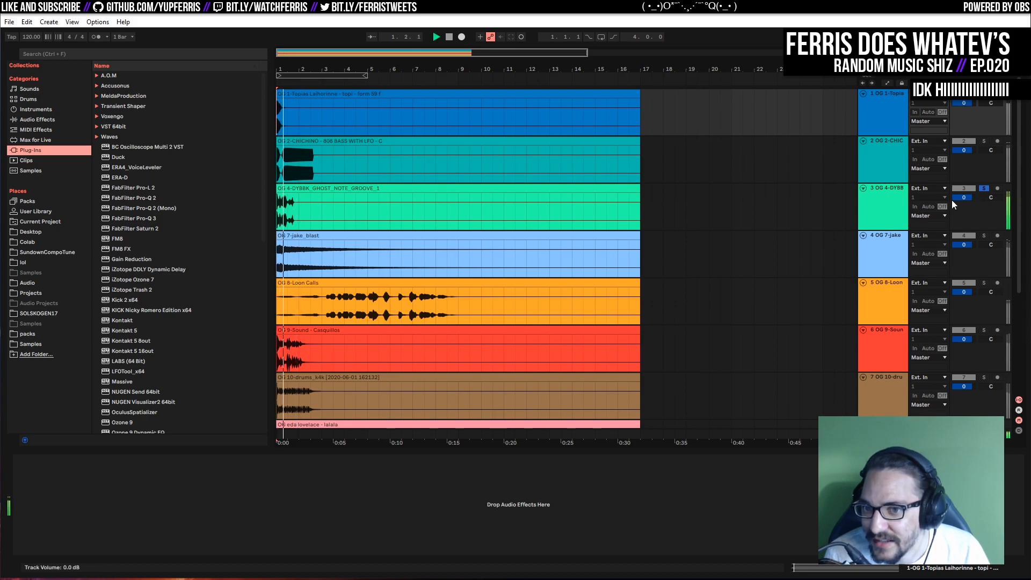
Audition the OG 7 blast sample on track 4 and the OG 8-Loon Calls sample on track 5 in solo
click(984, 236)
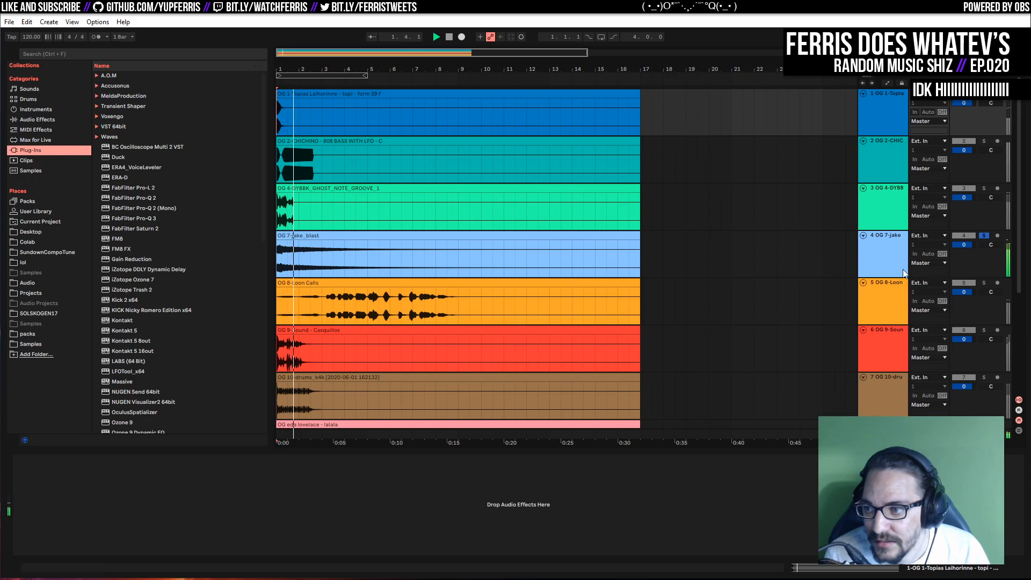
click(985, 282)
scroll(752, 219, down, 2)
key(space)
key(space)
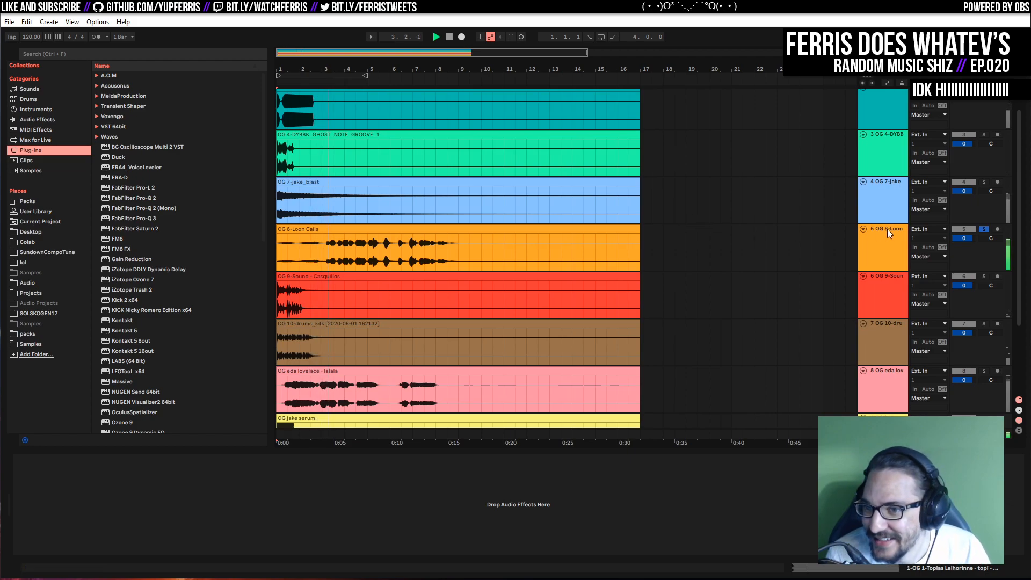
Solo track 6 and audition the OG 9-Sound - Casquillos sample from the start
click(985, 276)
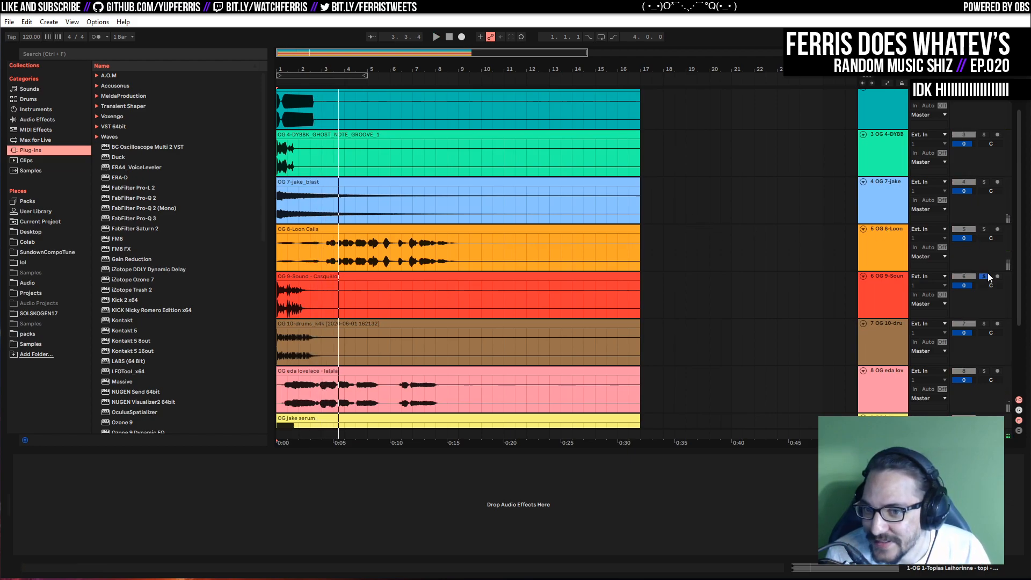
key(space)
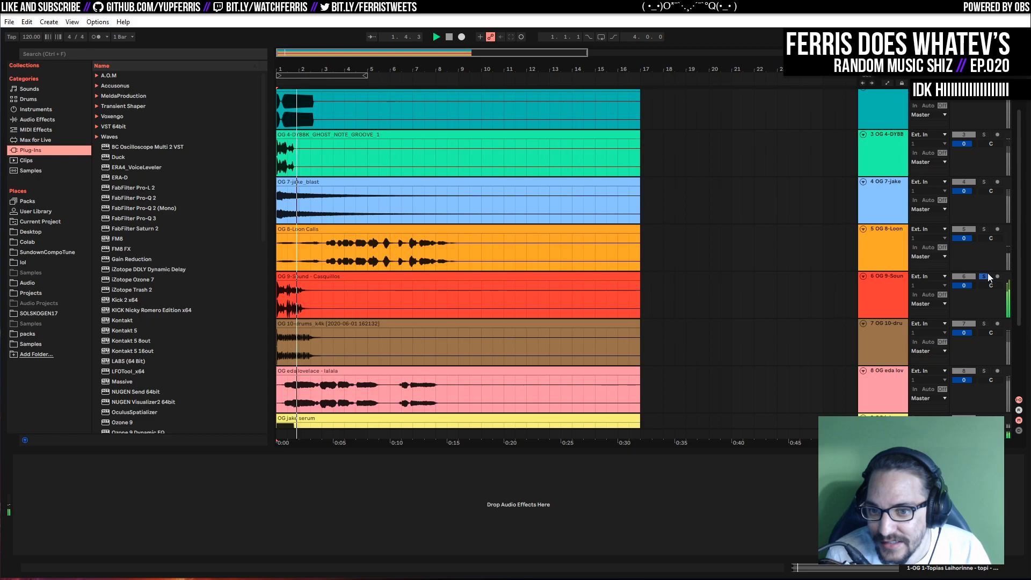
key(space)
key(space)
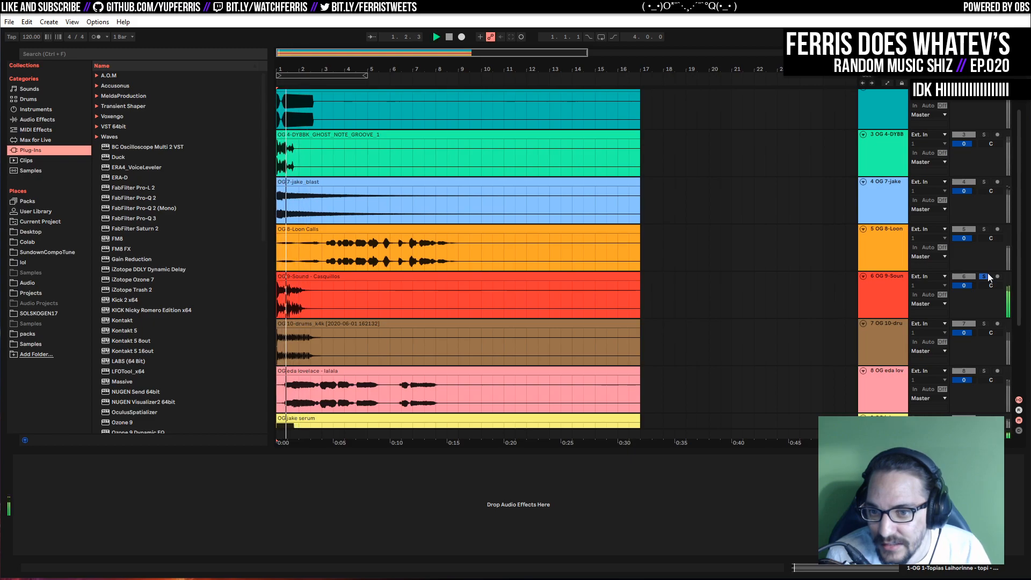
key(space)
Solo track 7 and repeatedly restart playback of the OG 10-drums_k4k sample
click(986, 274)
scroll(807, 230, down, 2)
click(984, 259)
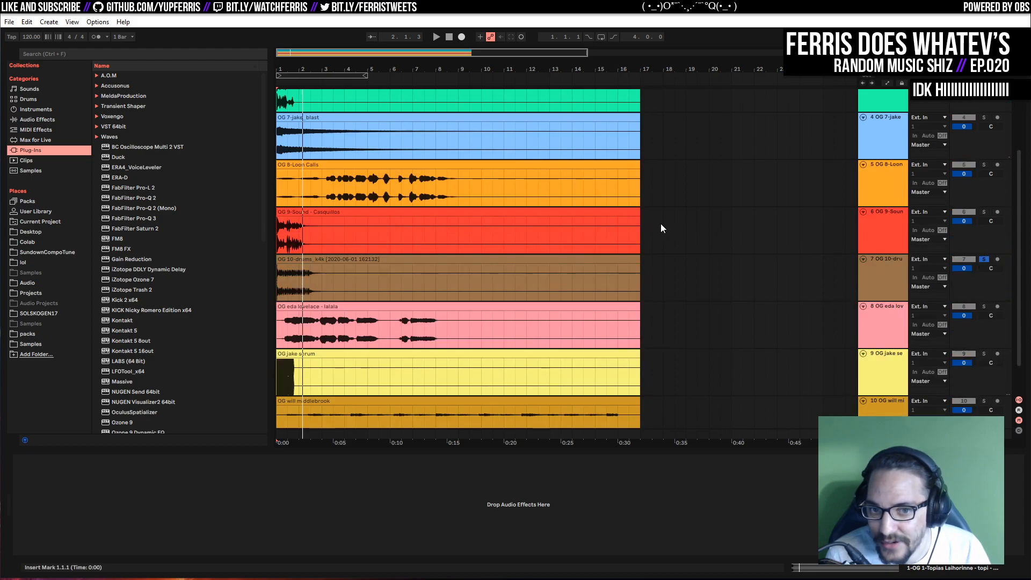
key(space)
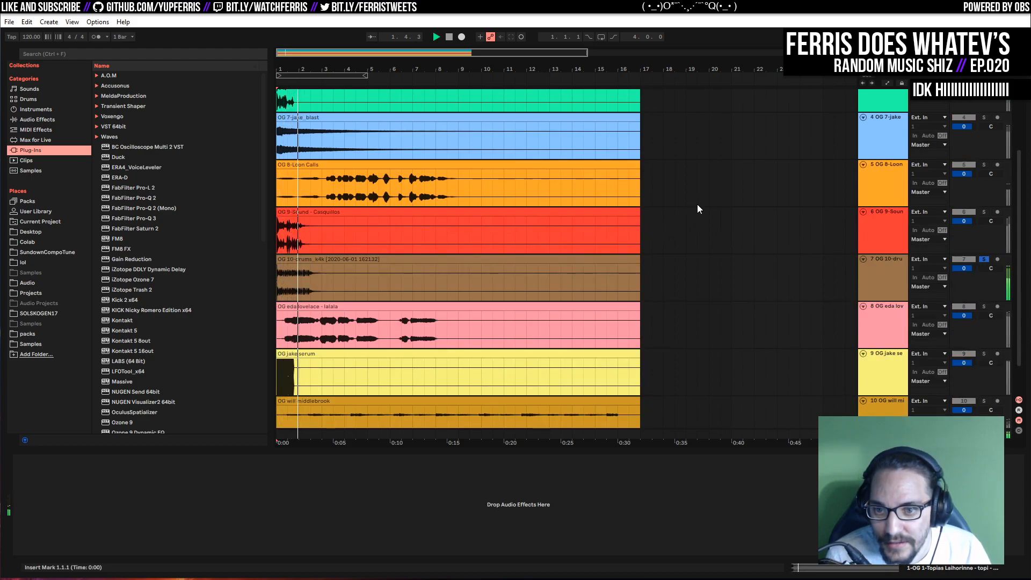
key(space)
key(space)
key(space)
key(space)
key(space)
key(space)
key(space)
key(space)
key(space)
key(space)
key(space)
key(space)
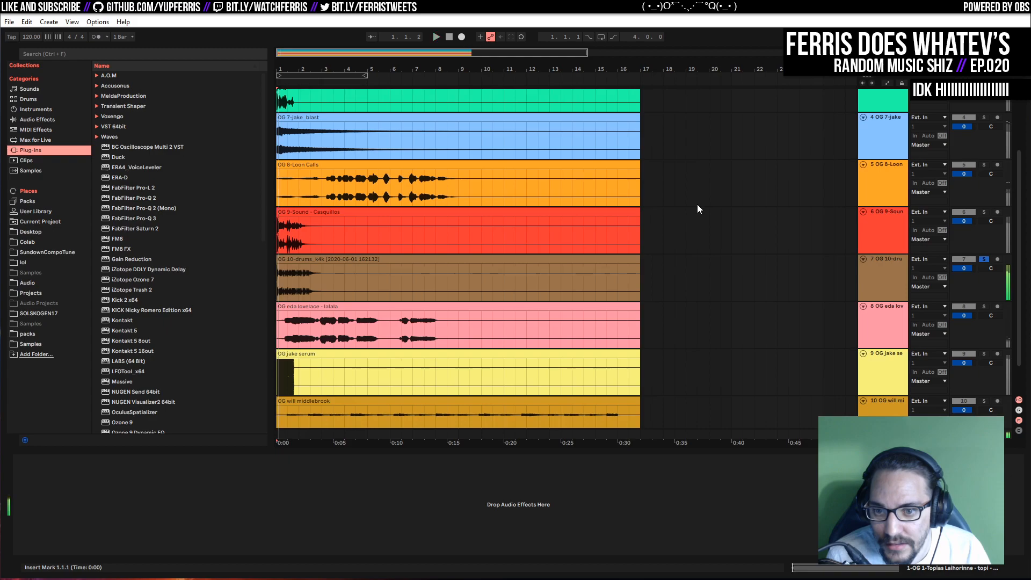
Switch the solo to track 8 and audition the OG lalala vocal sample from the start
click(982, 261)
click(985, 307)
key(space)
scroll(722, 227, down, 1)
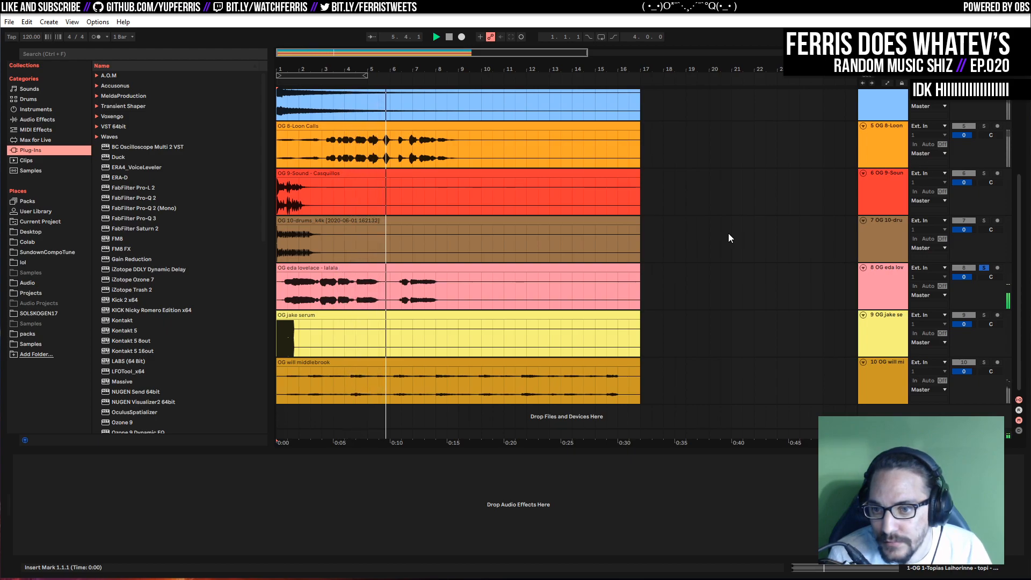
key(space)
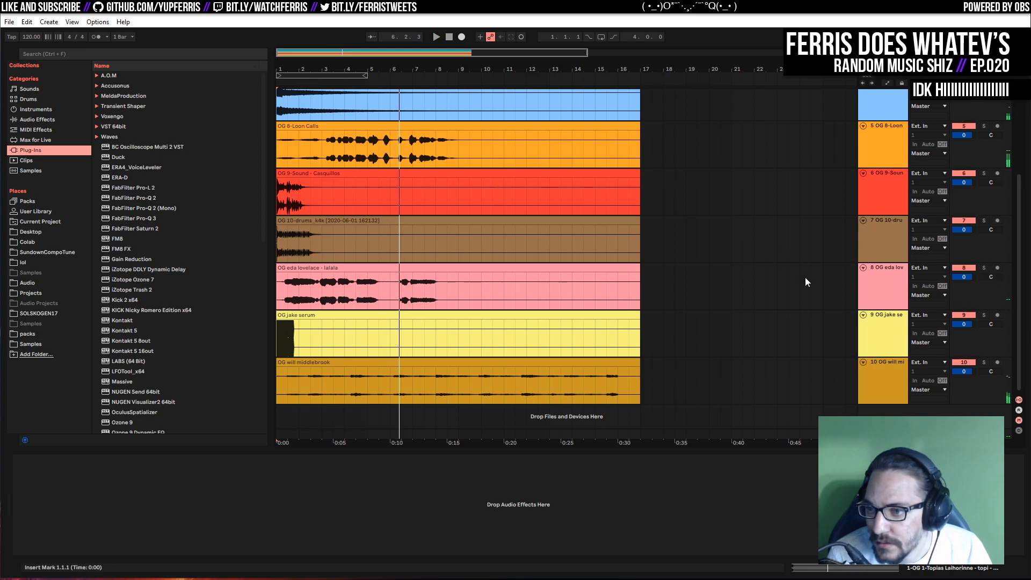
Set the project tempo to 150 BPM
click(637, 267)
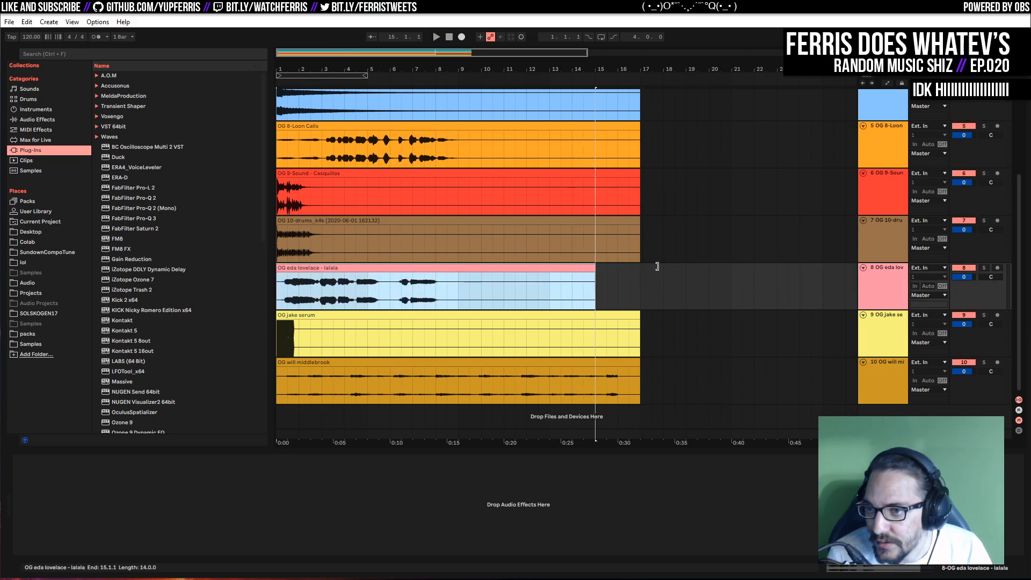
click(25, 39)
text(150)
key(Return)
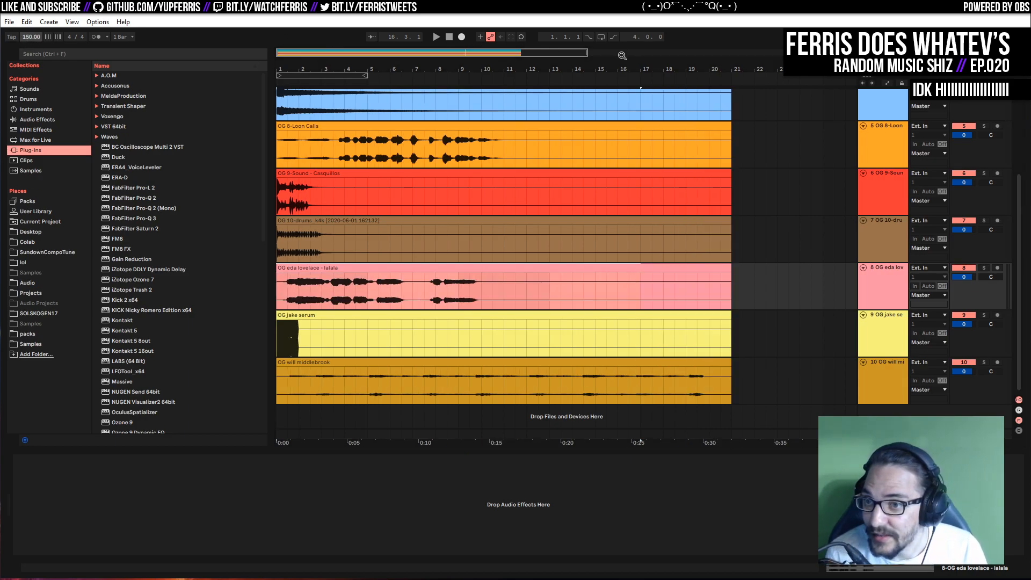
Return to the start of the arrangement, solo track 9 and audition the OG serum sample
drag(349, 75, 276, 56)
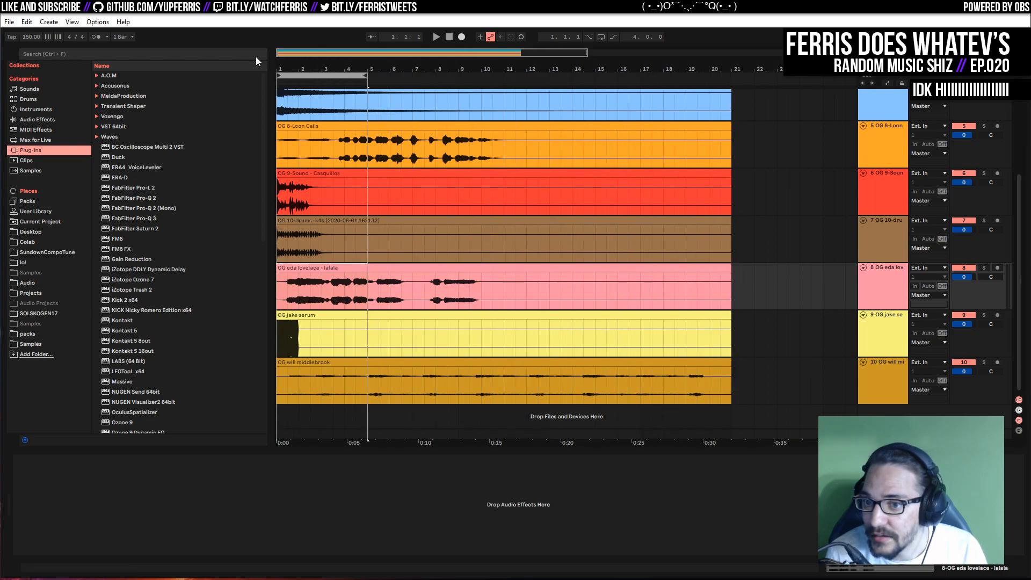
click(983, 315)
key(space)
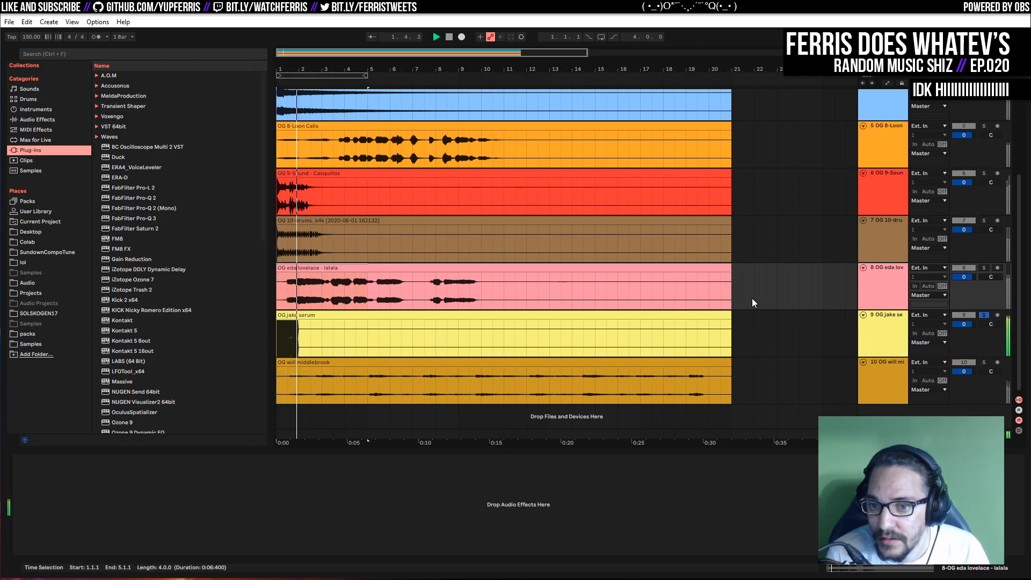
key(space)
key(space)
Switch the solo to track 10 and play its OG sample from the start
click(983, 315)
click(983, 362)
key(space)
key(space)
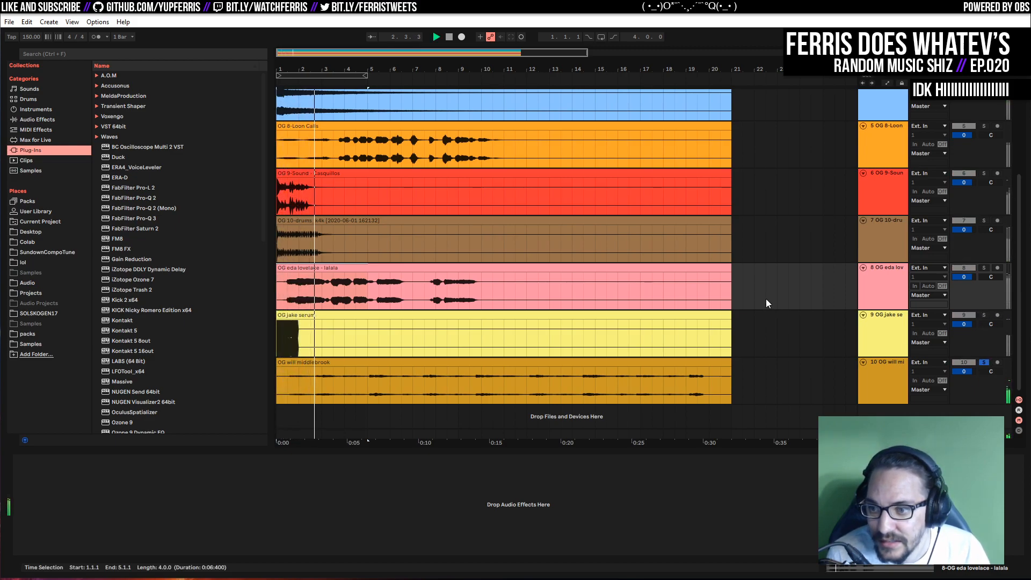
Raise the gain of the OG clip on track 10 to 14.1 dB
double_click(460, 371)
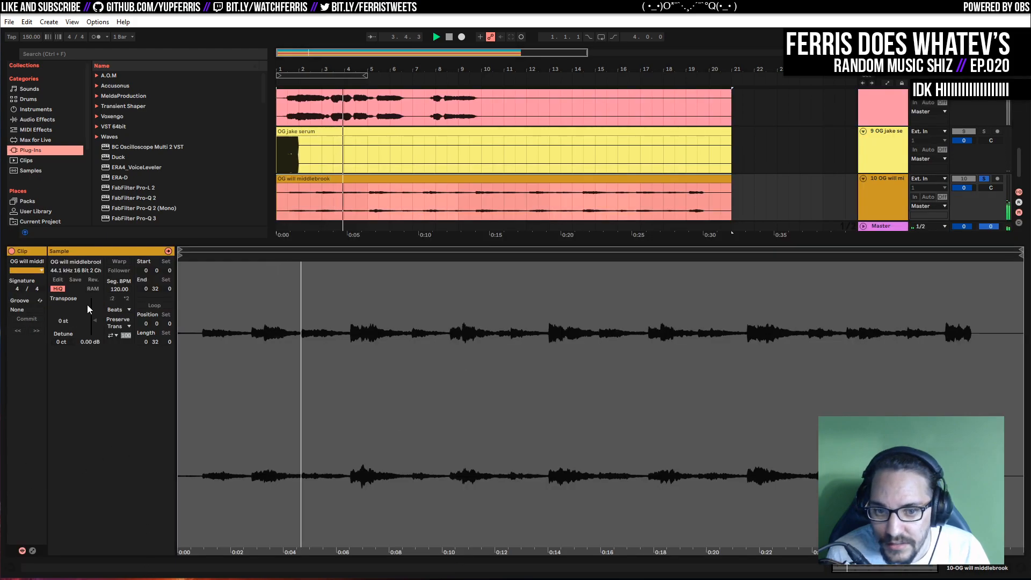
drag(94, 321, 94, 307)
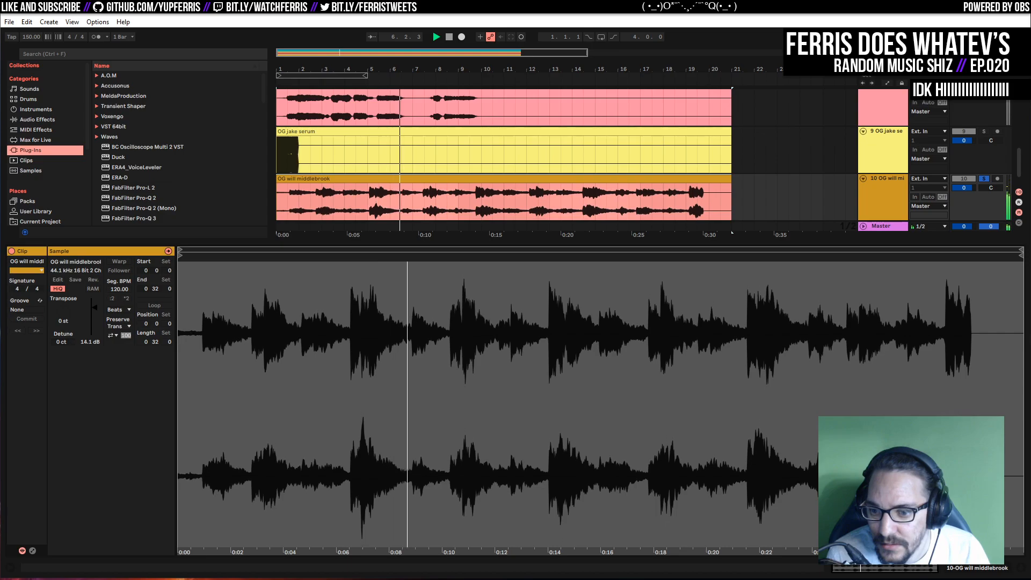
key(shift+Tab)
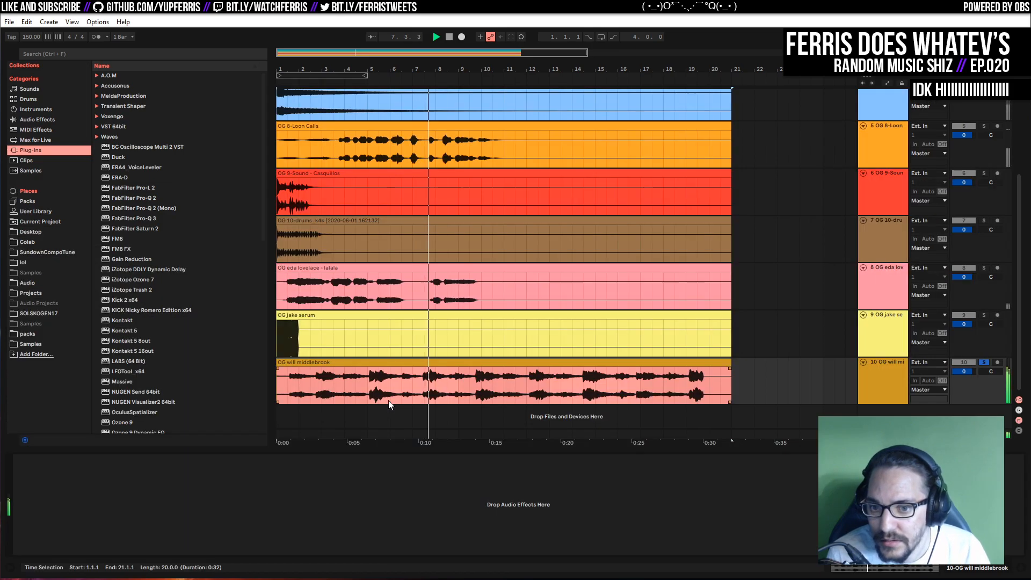
Check the soloed track 10 sample against the metronome, stop playback and clear the track's solo
click(471, 410)
click(95, 36)
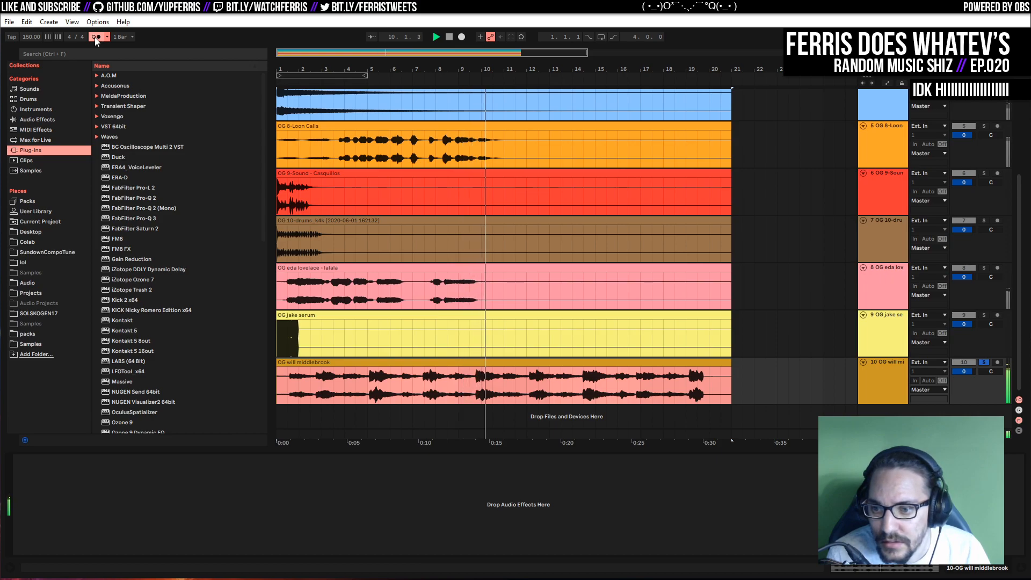
click(95, 36)
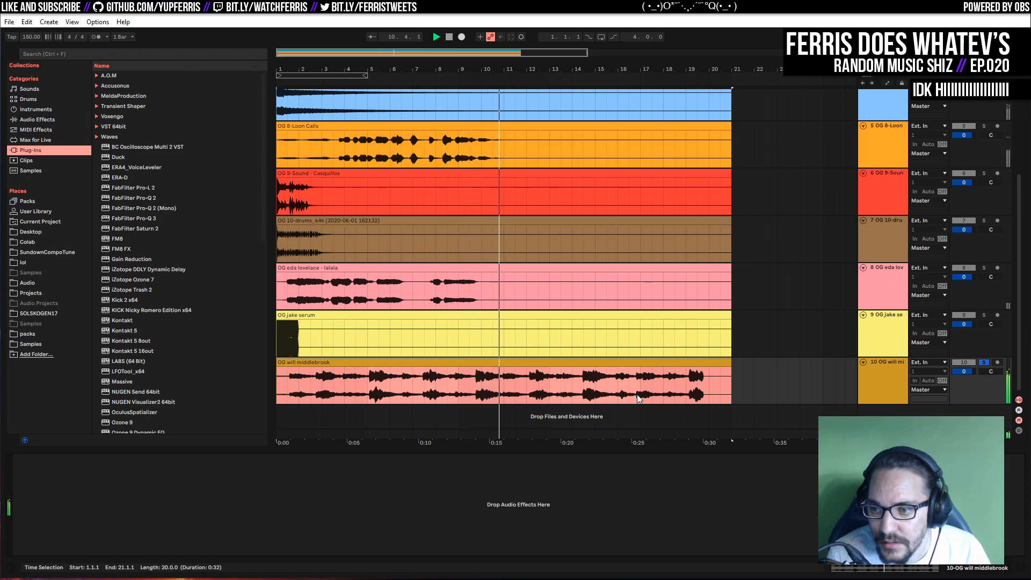
key(space)
click(984, 367)
scroll(788, 368, up, 6)
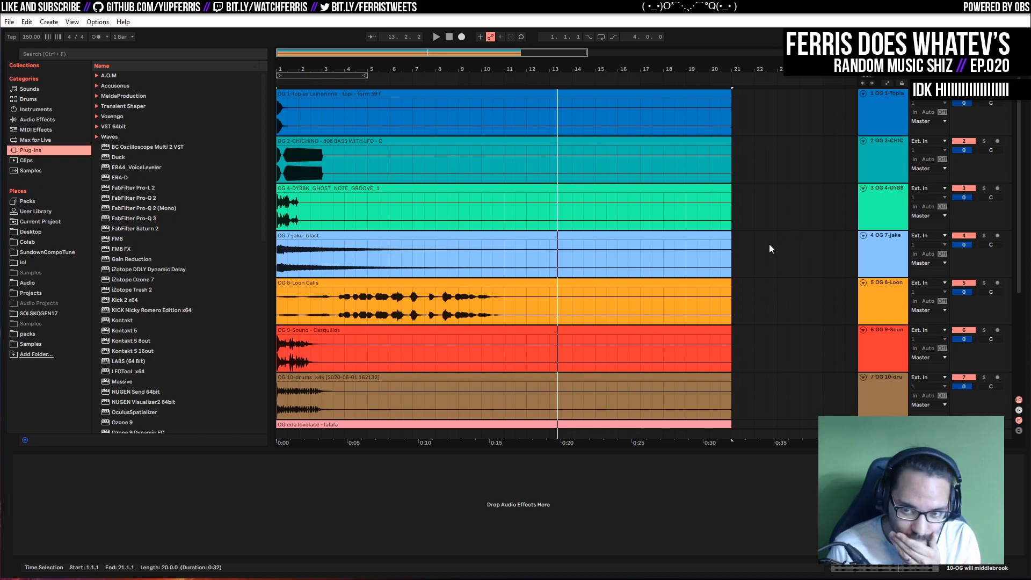
Place the insert marker at the start of track 1 and set the project tempo to 172 BPM
click(279, 113)
scroll(433, 217, down, 4)
scroll(434, 220, down, 2)
scroll(434, 216, up, 8)
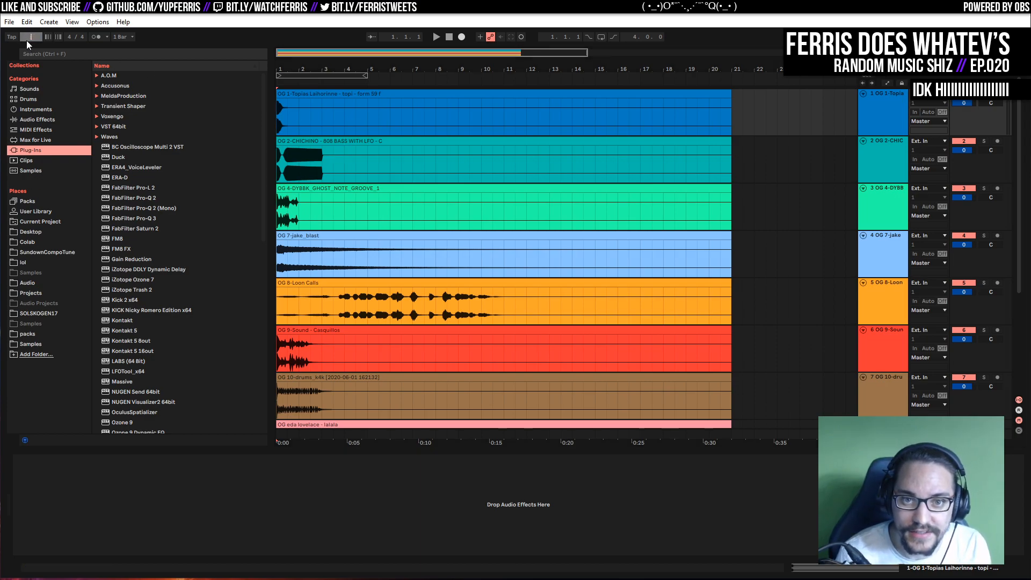
text(72)
key(Return)
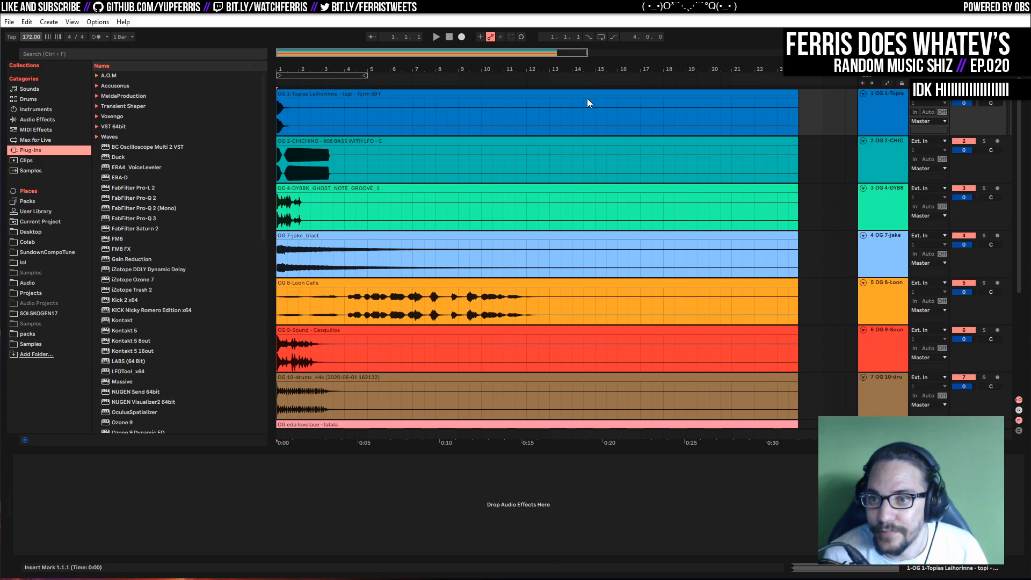
Solo track 9 and audition its OG serum sample at the new tempo, ending with no track soloed
scroll(436, 118, down, 2)
mouse_move(311, 53)
mouse_down()
mouse_move(310, 32)
mouse_move(310, 44)
mouse_up()
scroll(455, 223, down, 4)
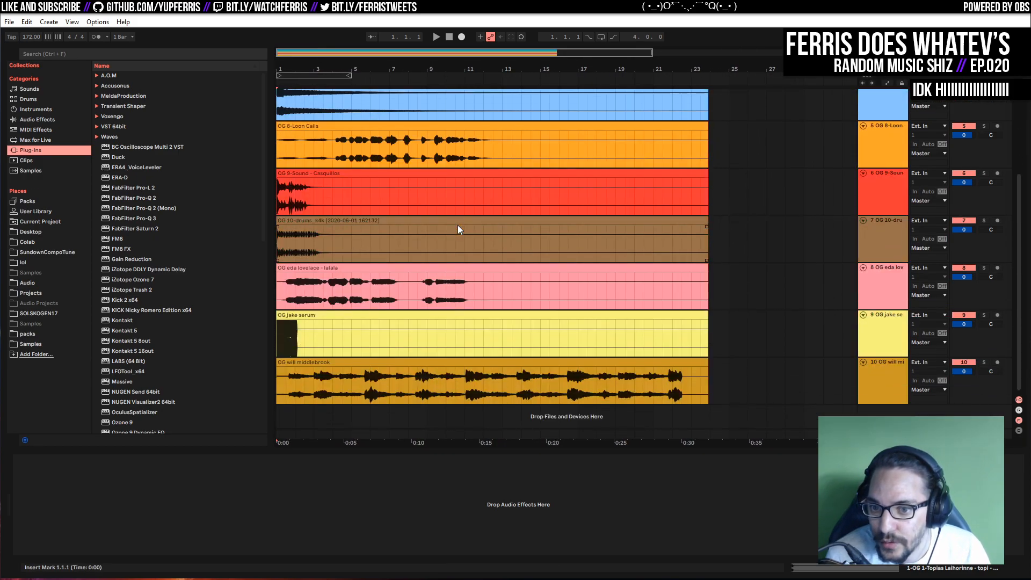
click(984, 314)
click(511, 340)
key(space)
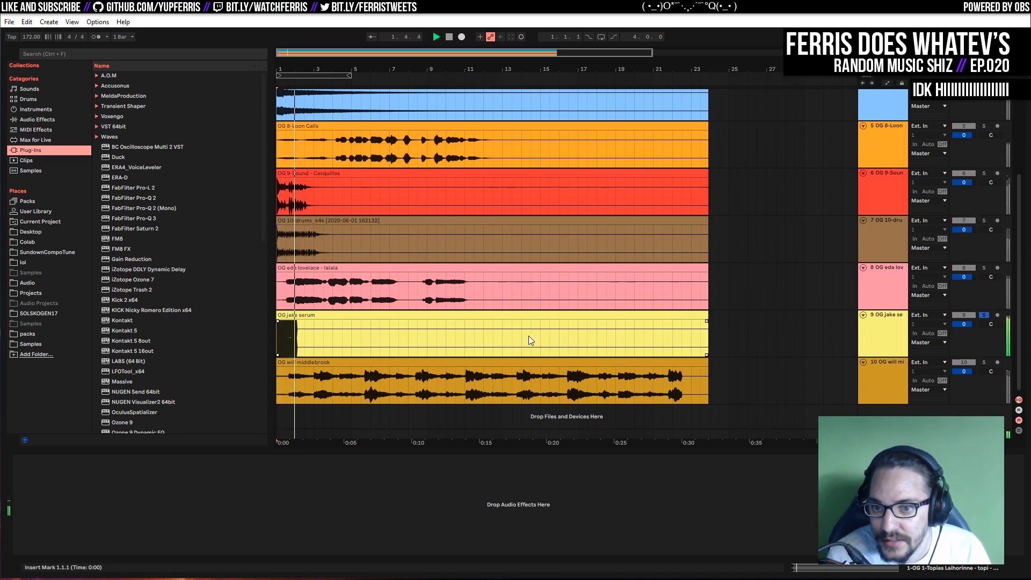
key(space)
key(space)
key(space)
click(927, 279)
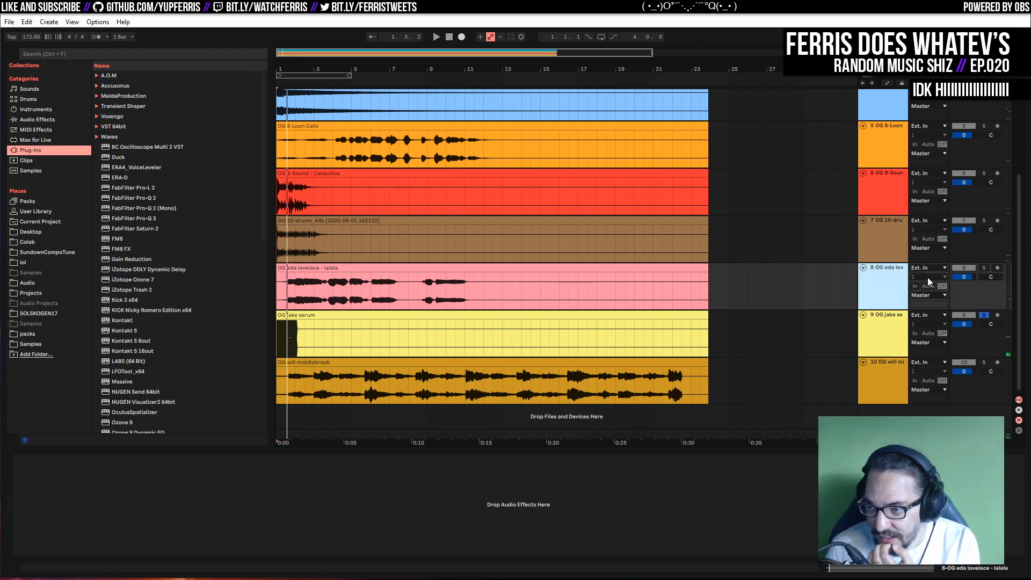
click(986, 267)
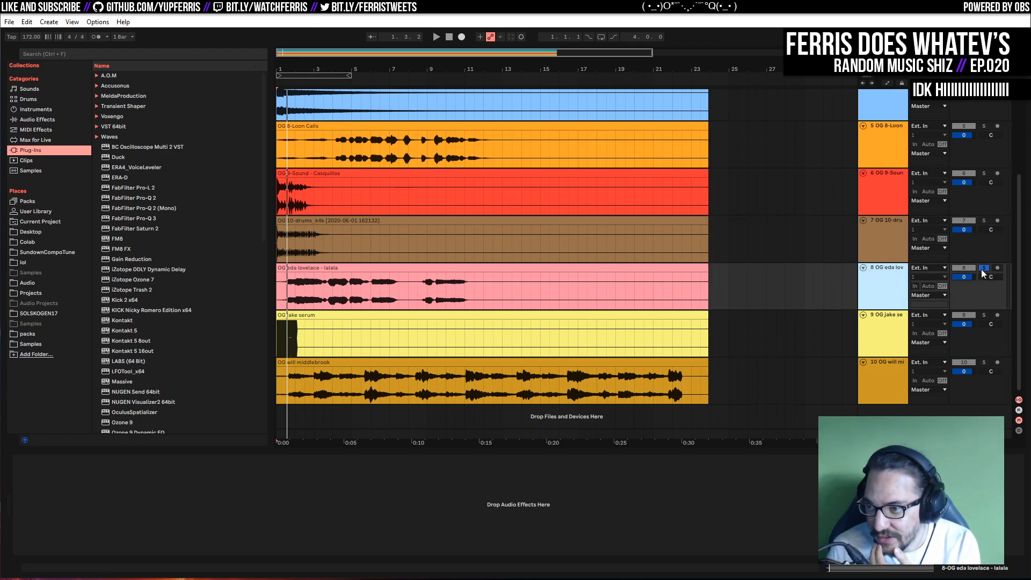
click(982, 269)
Solo track 2 and audition its 808 bass sample, with the first bars enlarged on the timeline
scroll(662, 291, up, 4)
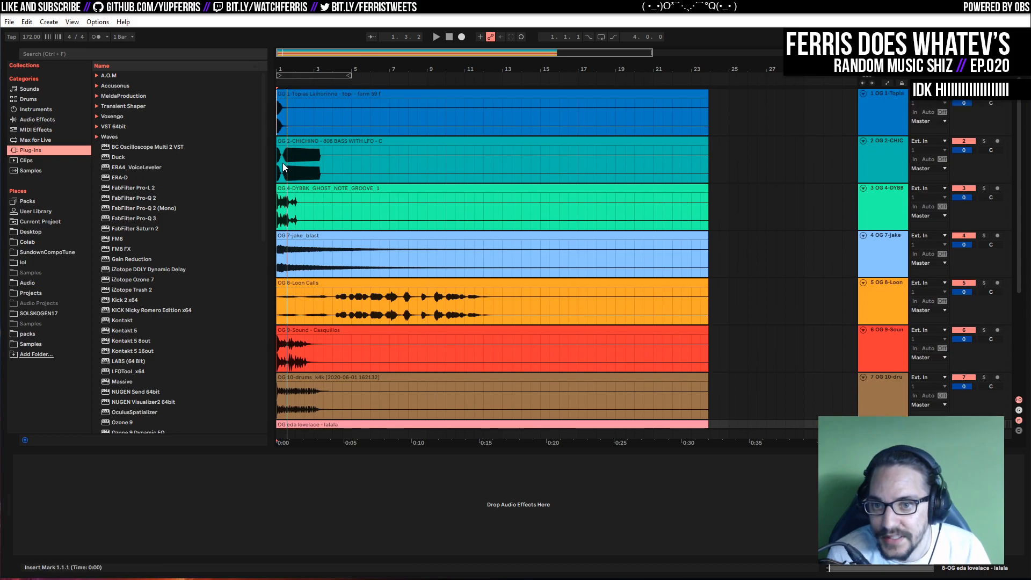
click(329, 170)
click(984, 141)
key(space)
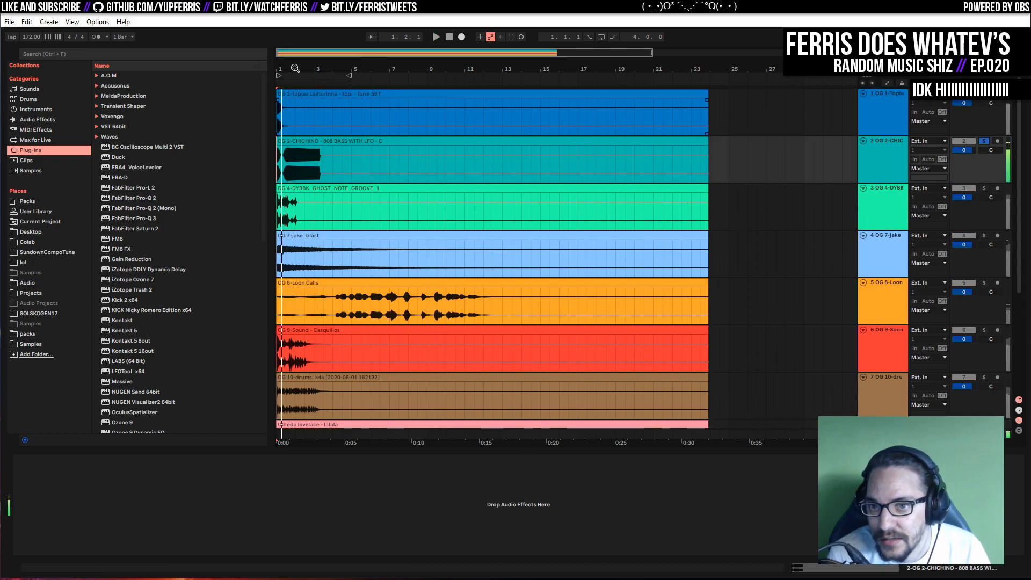
key(plus)
drag(302, 69, 317, 145)
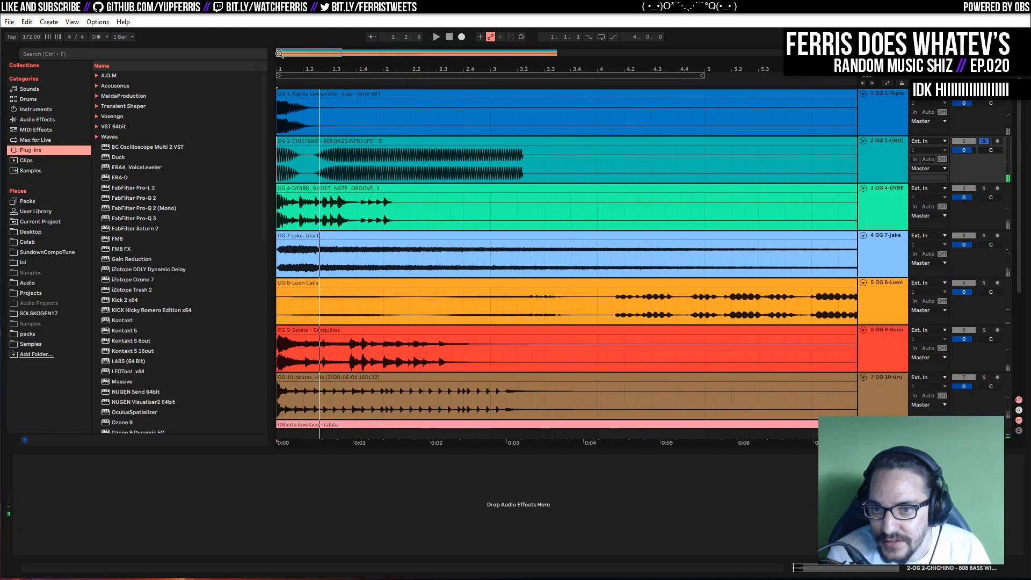
key(space)
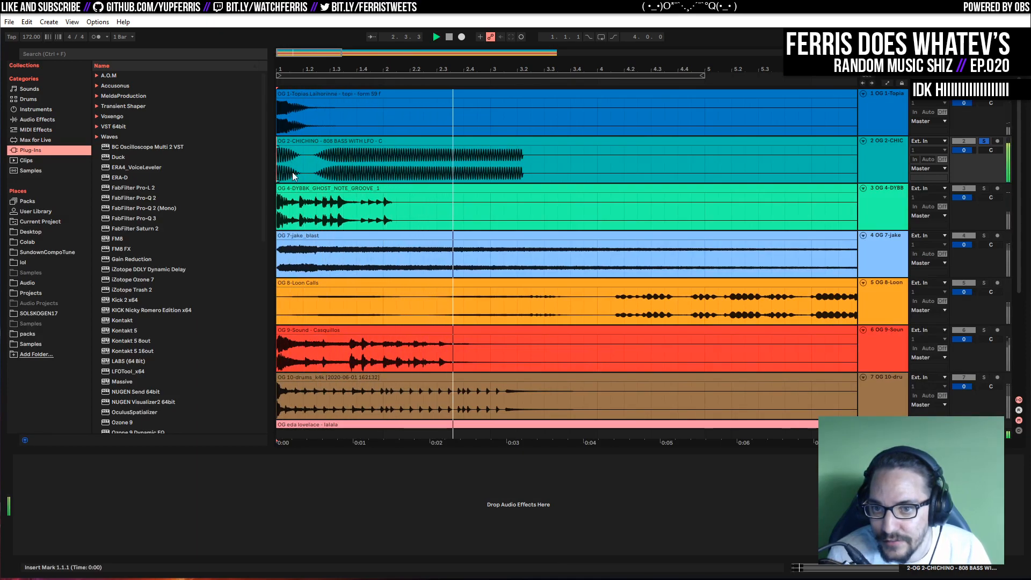
Switch the solo to track 3 and play its ghost note groove sample from the start
click(985, 188)
key(space)
key(space)
key(space)
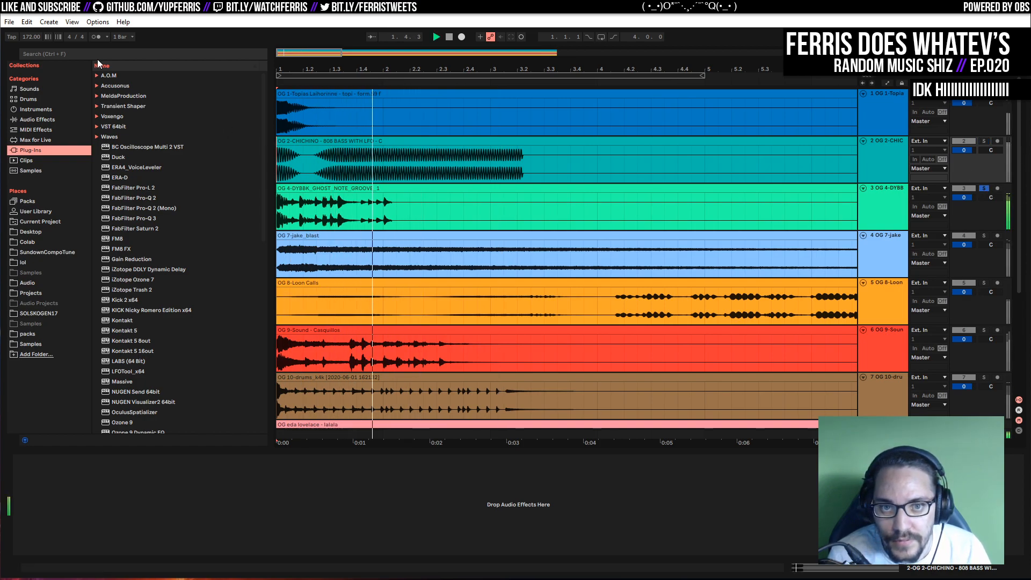
Tap out the tempo of the ghost note groove on track 3, set it to 140 BPM and play the sample
click(395, 191)
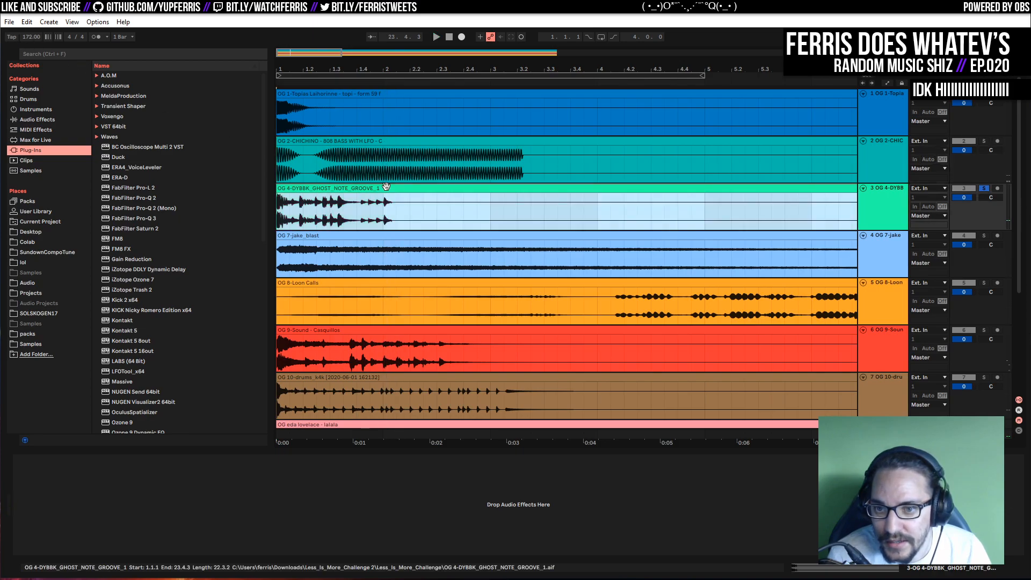
click(10, 38)
click(11, 38)
click(10, 38)
click(10, 38)
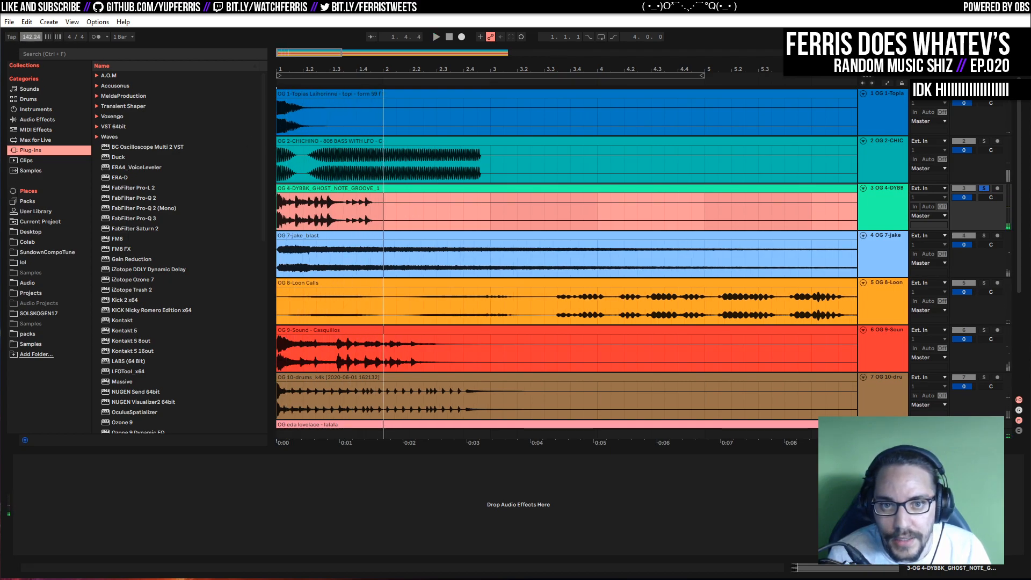
click(37, 32)
text(140)
key(Return)
key(space)
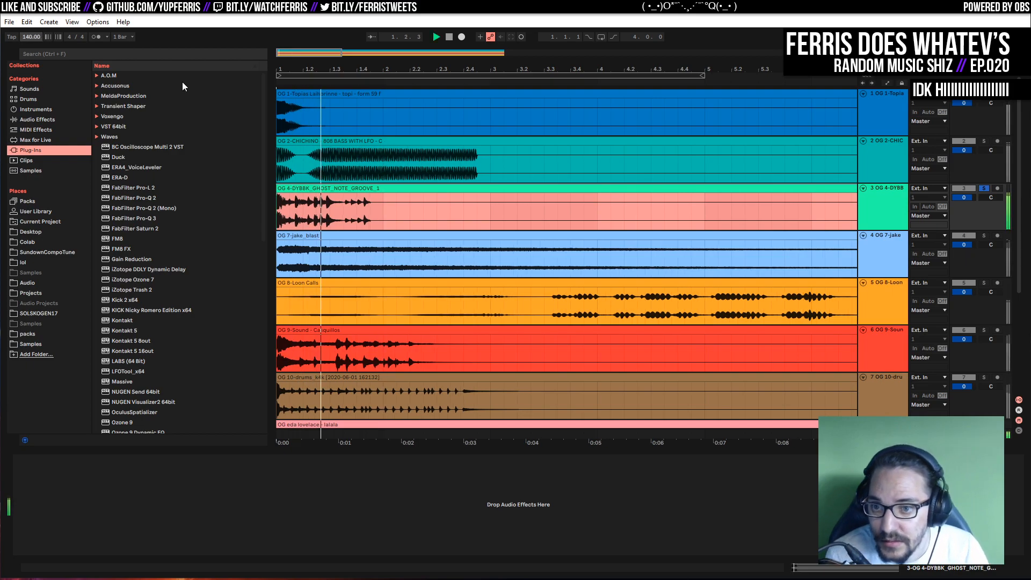
Loop the first bar of the ghost note groove on track 3, trying a shorter loop end before restoring one bar
key(space)
click(383, 211)
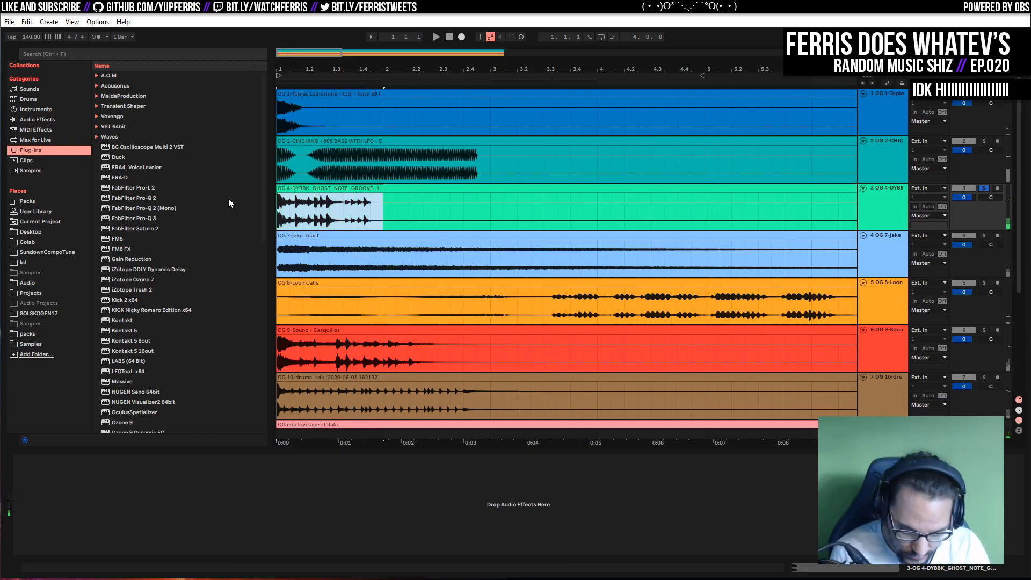
key(ctrl+l)
key(space)
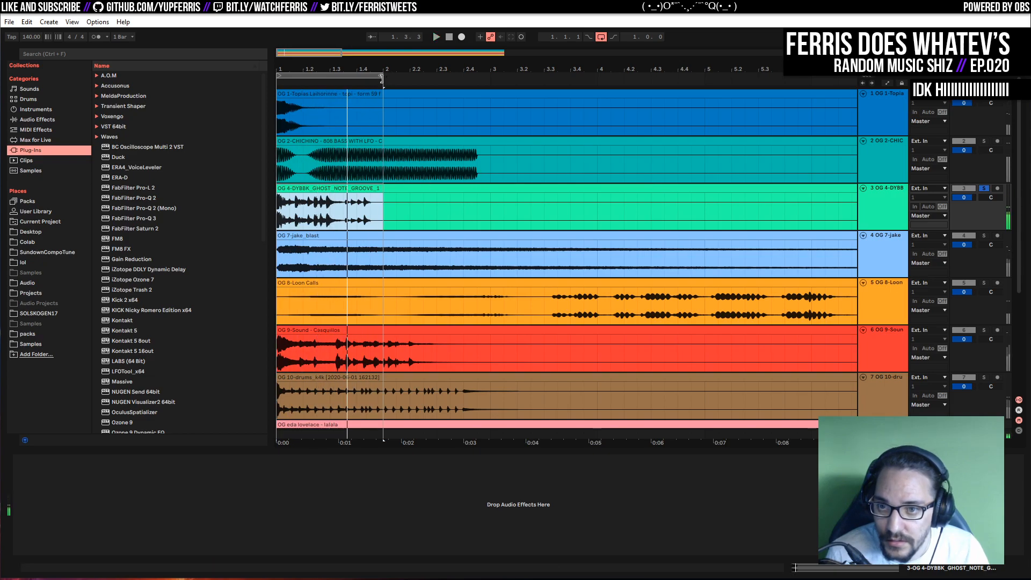
drag(381, 79, 370, 79)
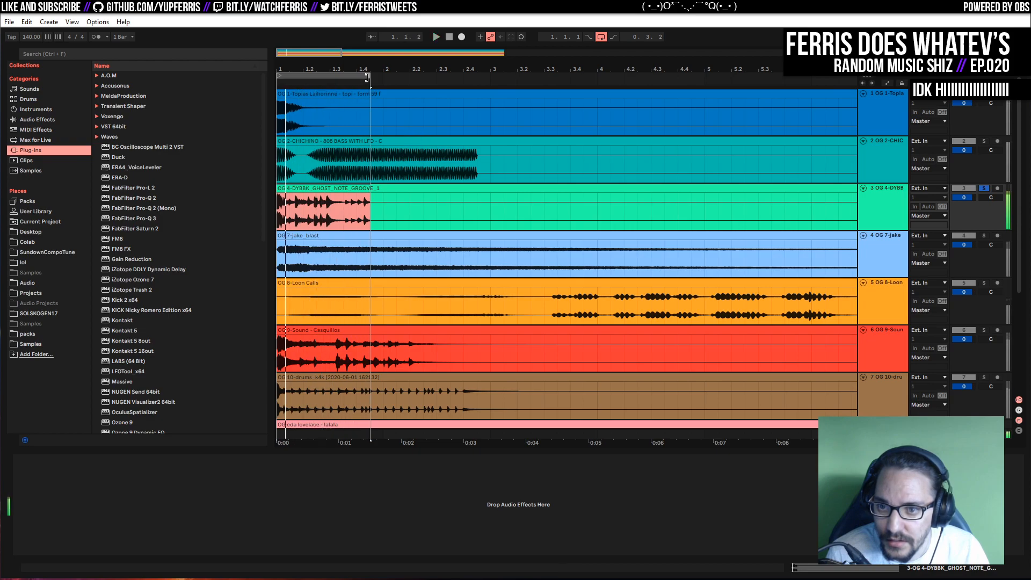
drag(366, 78, 381, 77)
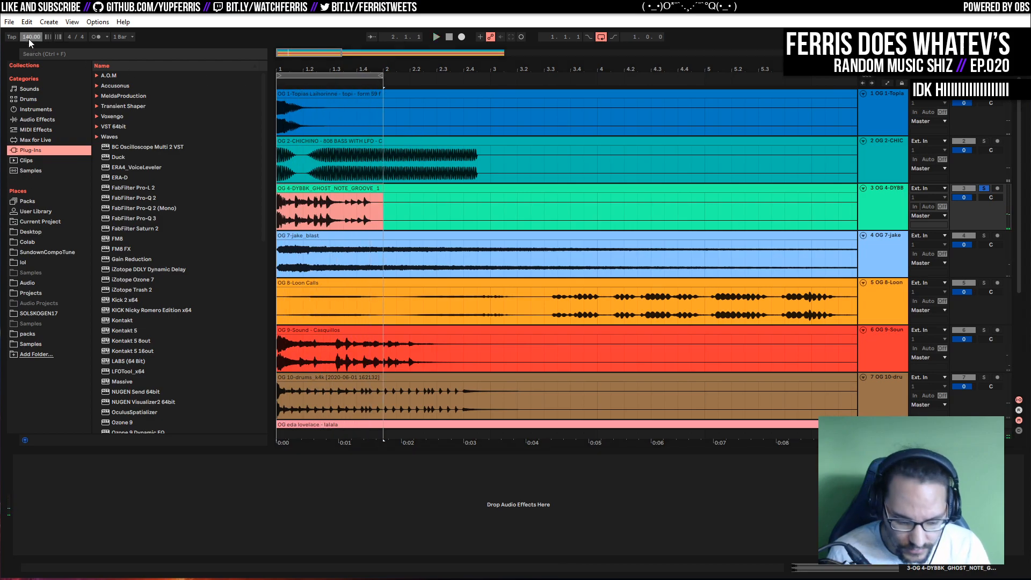
Set the project tempo to 150 BPM and play the one-bar loop of the ghost note groove
text(0)
key(Return)
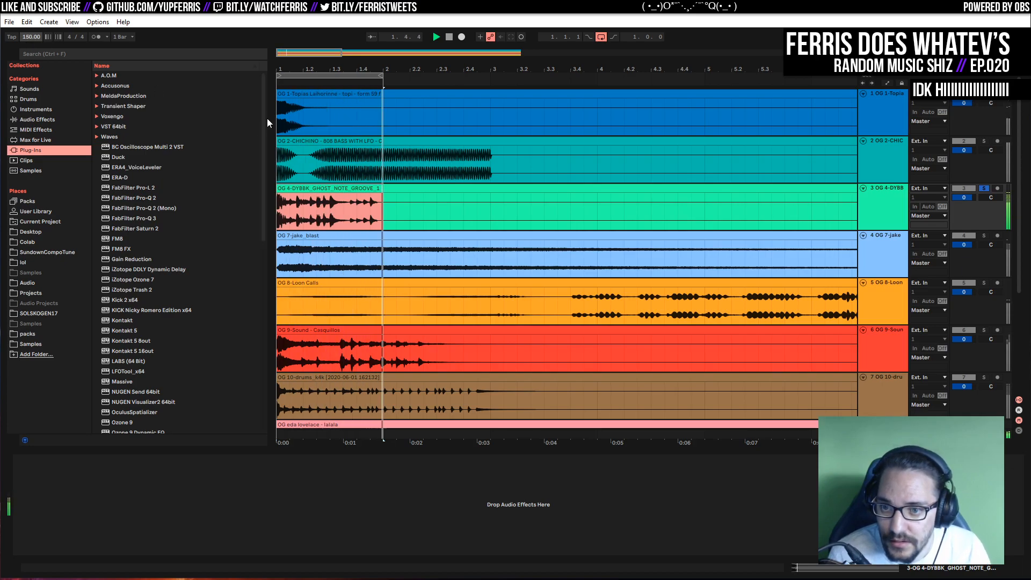
key(space)
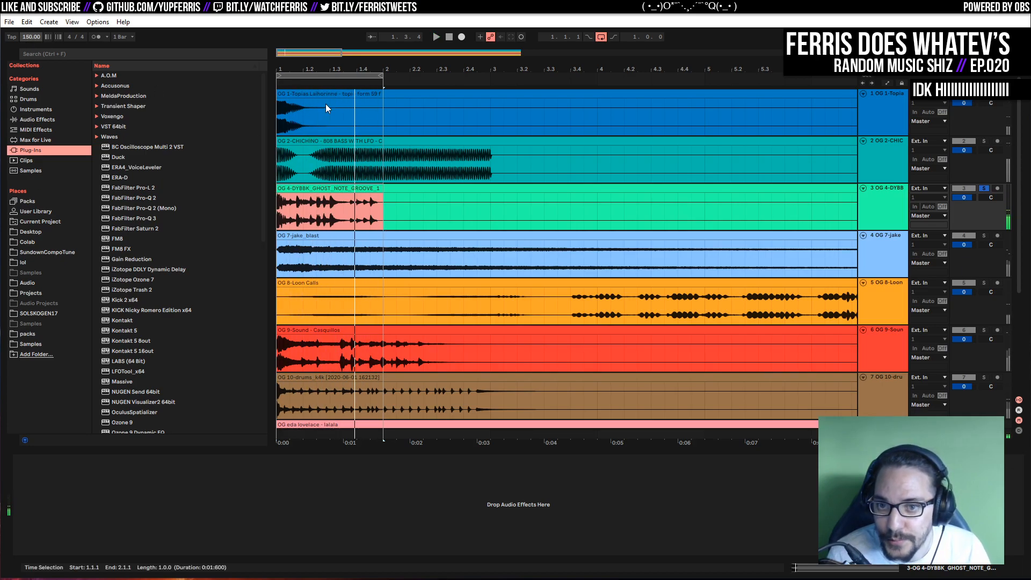
Open the ghost note groove clip on track 3, enable Warp for it and play the looped bar
click(419, 188)
drag(298, 52, 299, 28)
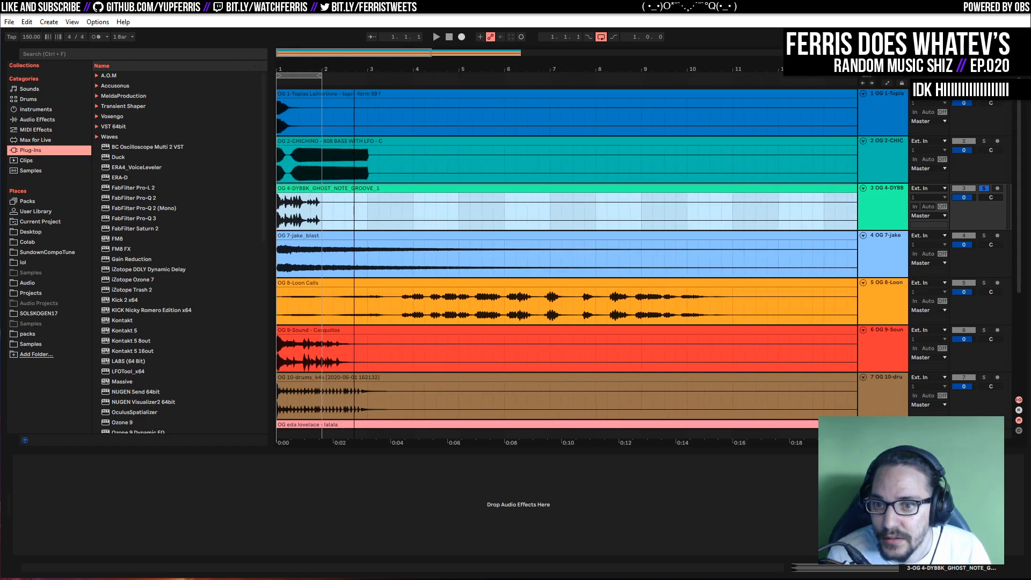
double_click(356, 188)
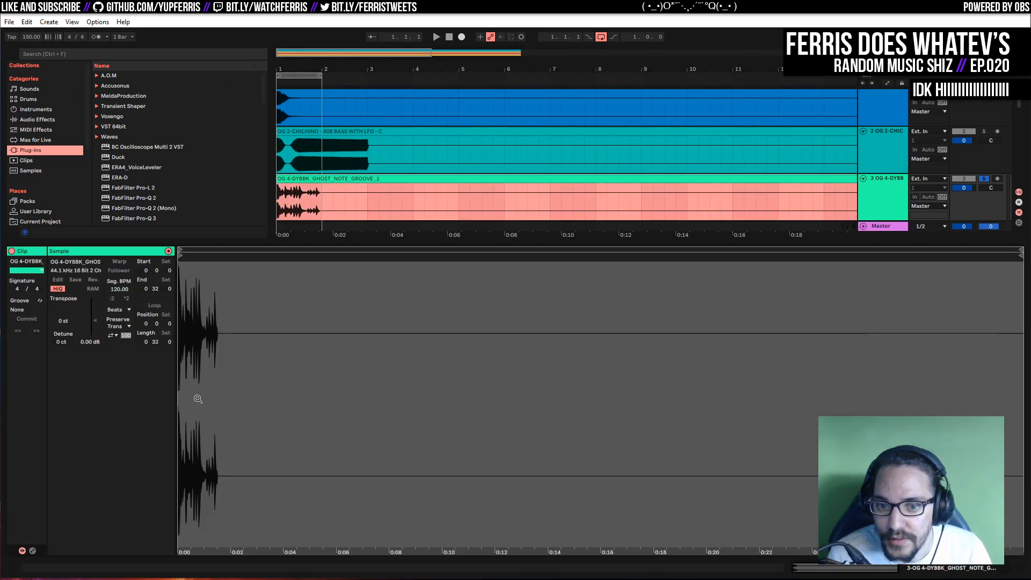
click(119, 261)
key(space)
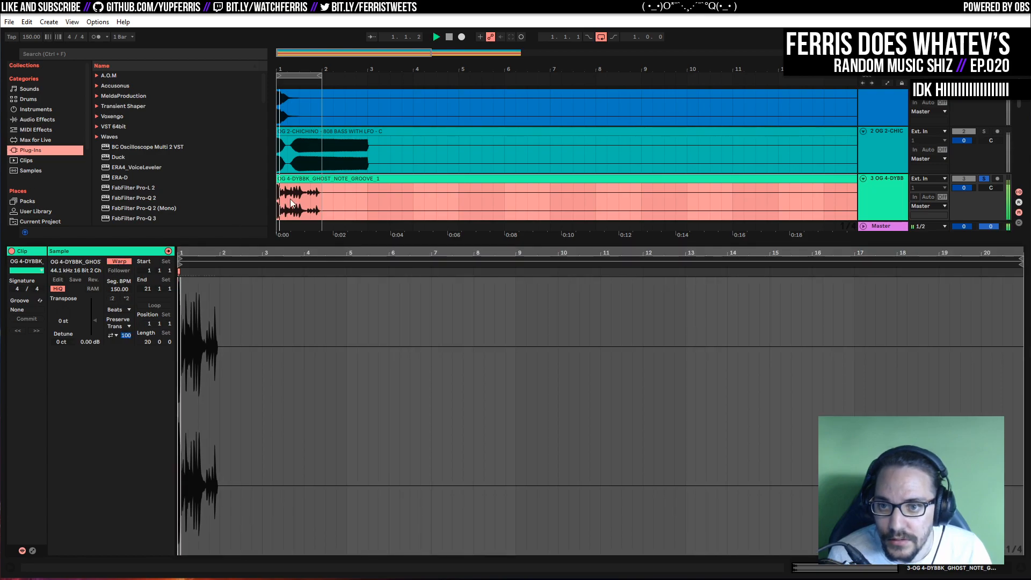
click(417, 175)
key(space)
Set the project tempo to 172 BPM and audition the warped ghost note groove in the loop
click(31, 37)
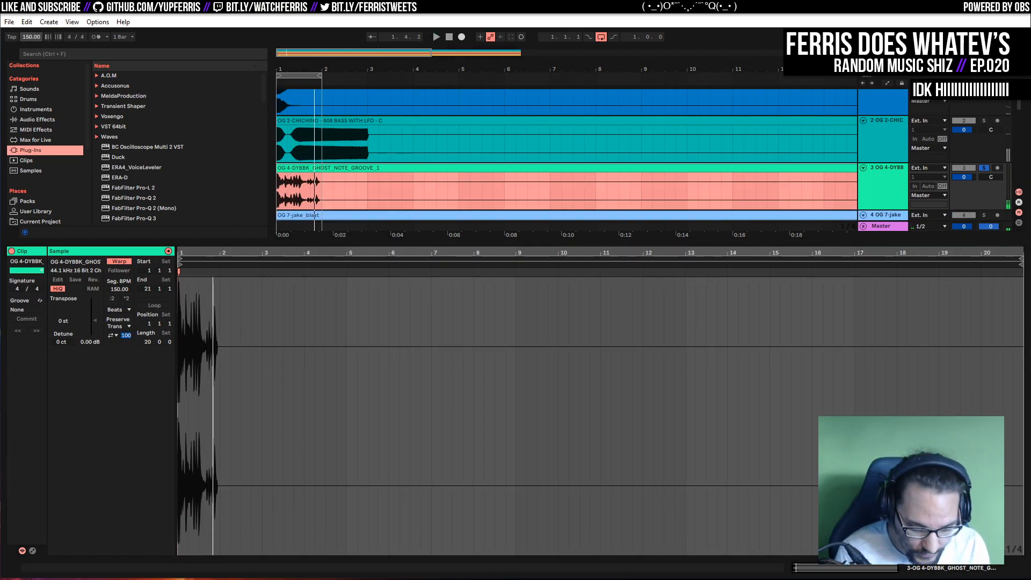
text(172)
key(Return)
key(space)
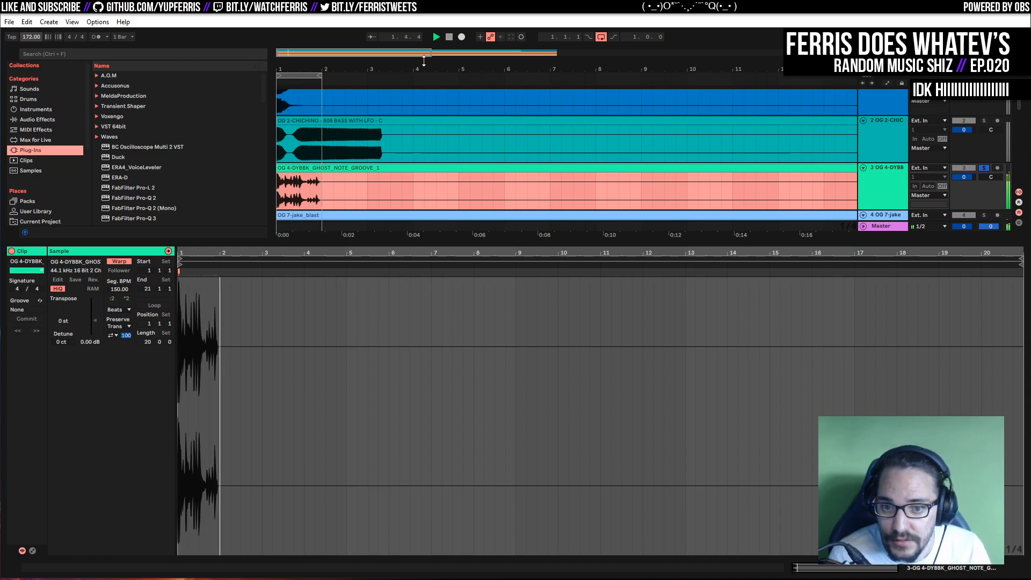
key(space)
Hide the clip details, clear the solo on track 3 and audition the serum sample soloed on track 9
scroll(453, 145, down, 1)
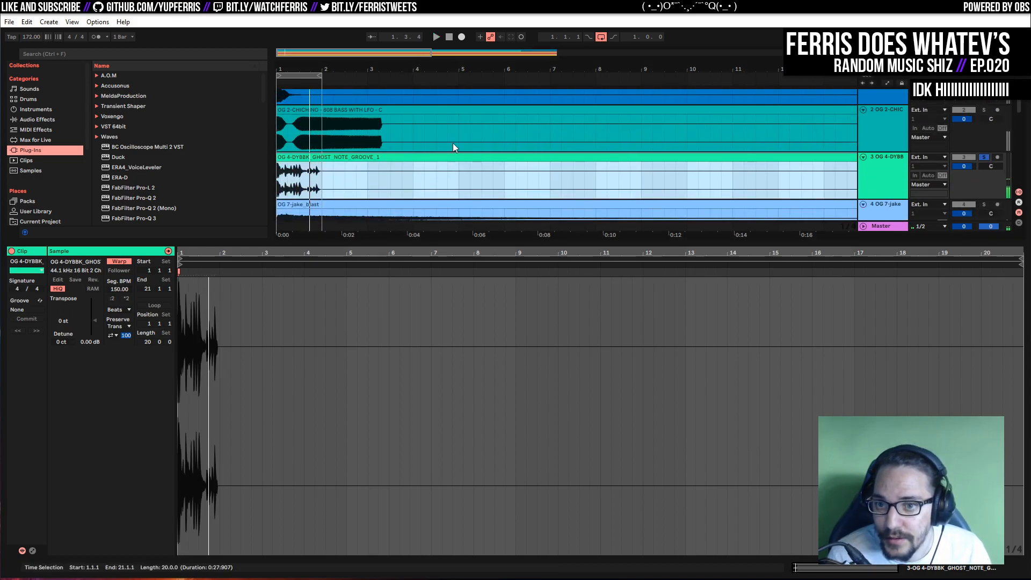
key(shift+Tab)
scroll(385, 182, down, 2)
scroll(382, 192, down, 3)
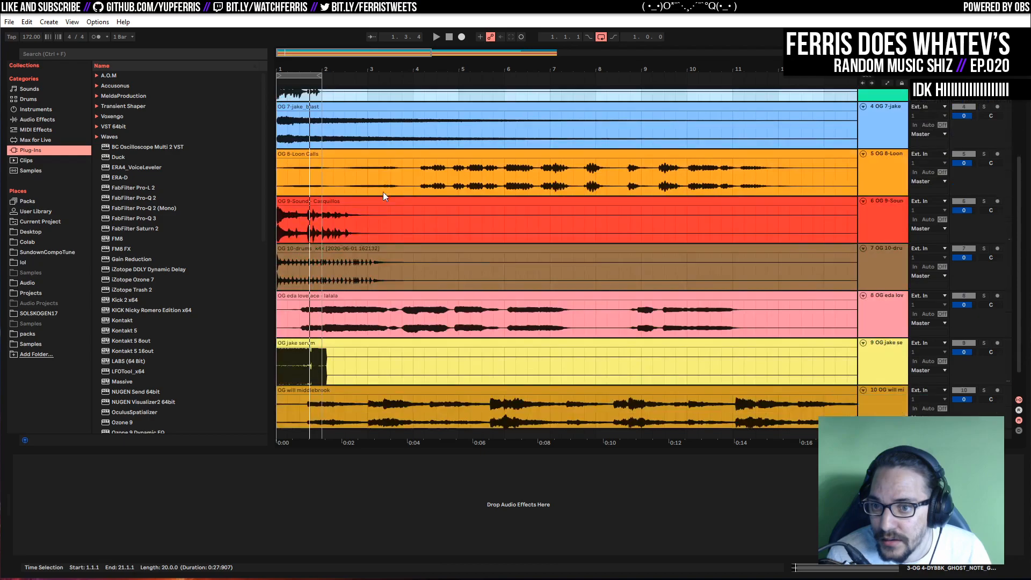
key(space)
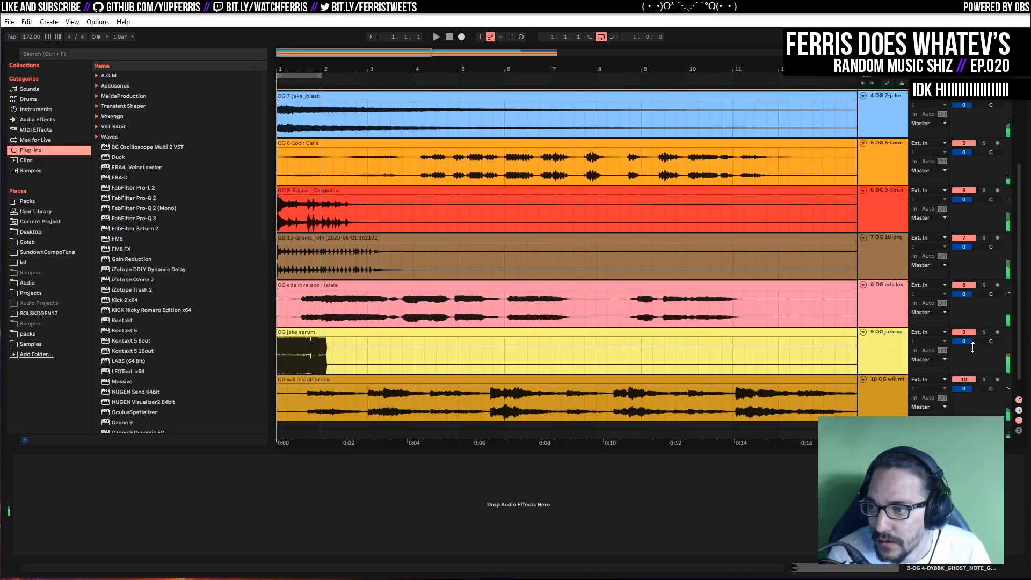
click(983, 332)
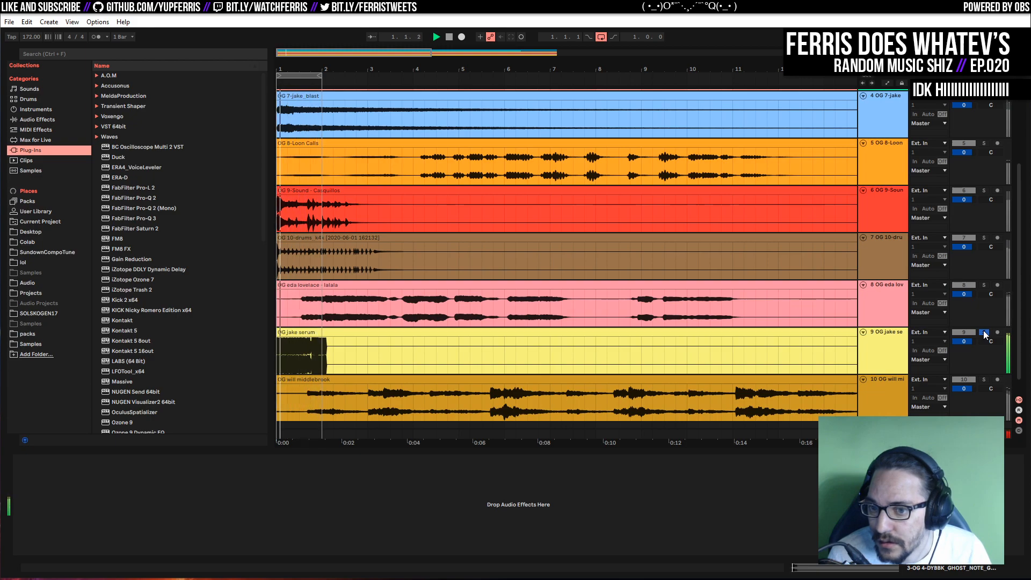
scroll(559, 337, down, 1)
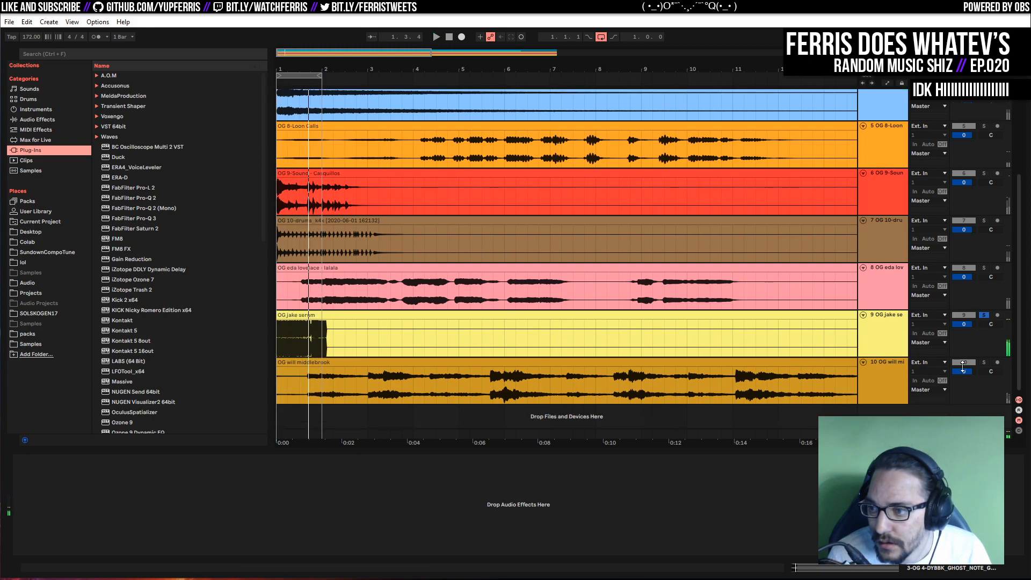
Switch the solo to track 10, audition its OG sample briefly and clear the solo
click(985, 363)
key(space)
click(986, 363)
Solo track 7 and play its OG drums sample in the one-bar loop
scroll(536, 261, up, 5)
scroll(590, 263, down, 2)
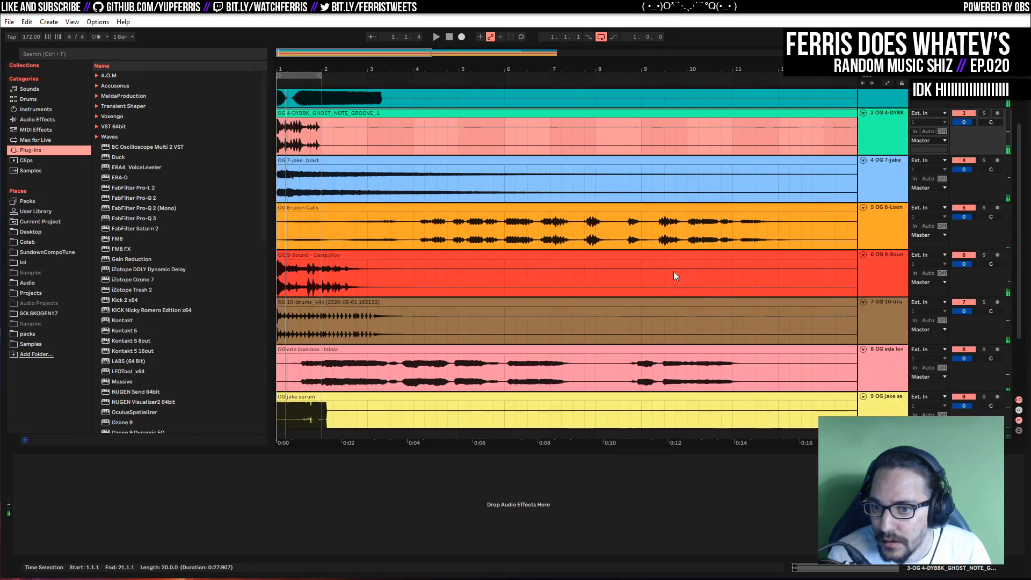
key(space)
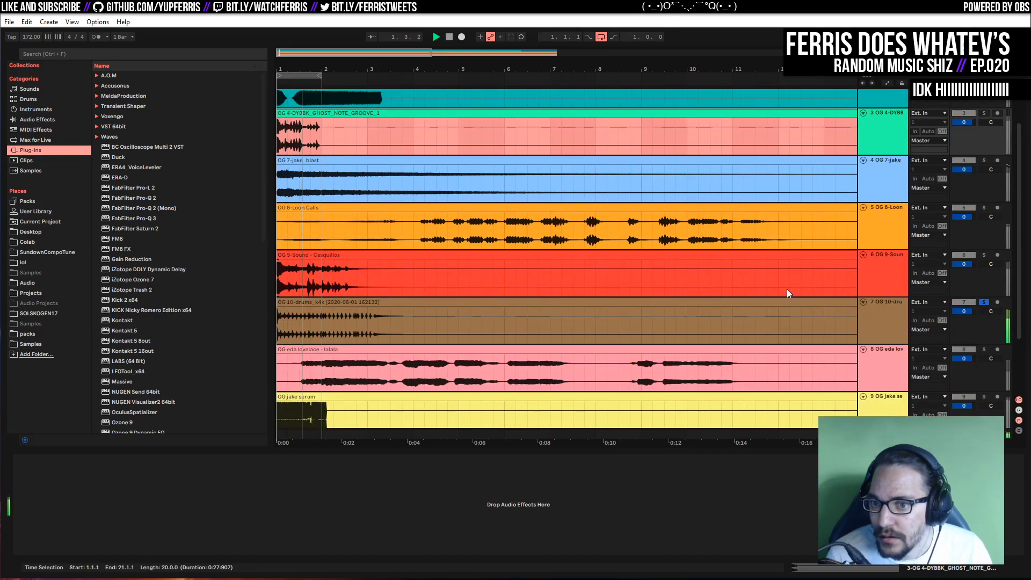
Warp the drums clip on track 7 with a segment BPM of 150 and play it in a two-bar loop
click(983, 302)
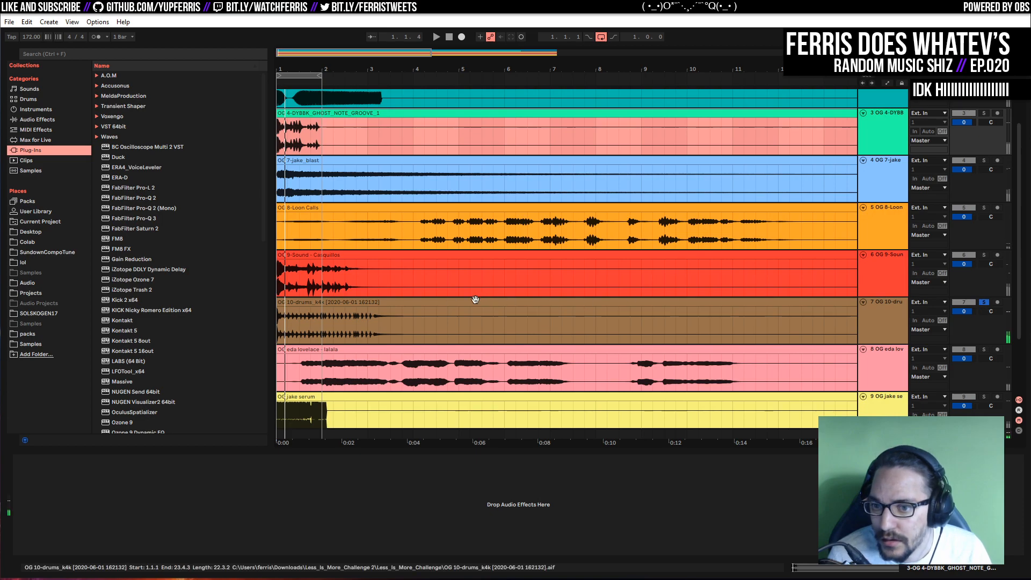
click(420, 305)
double_click(401, 303)
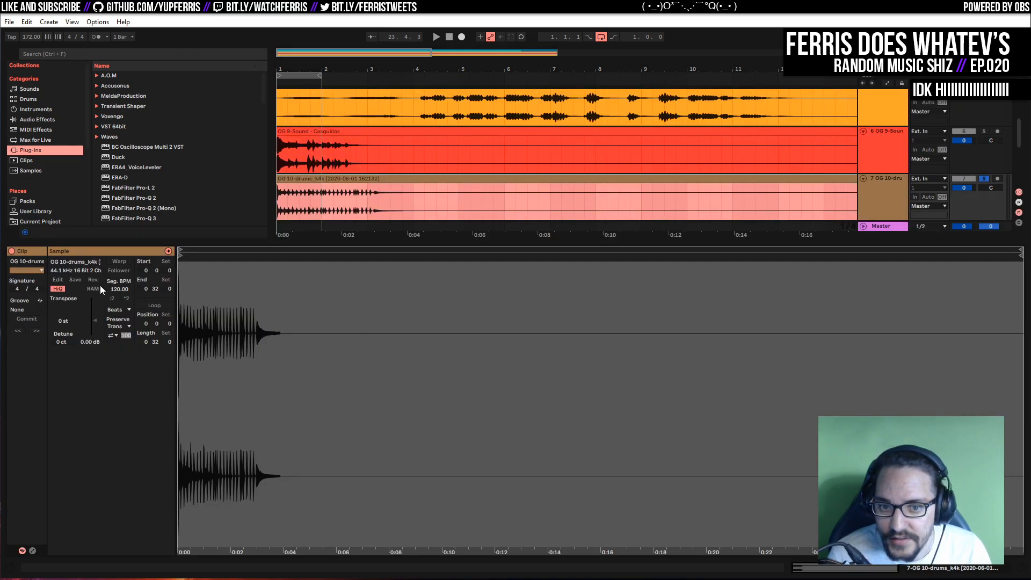
click(119, 261)
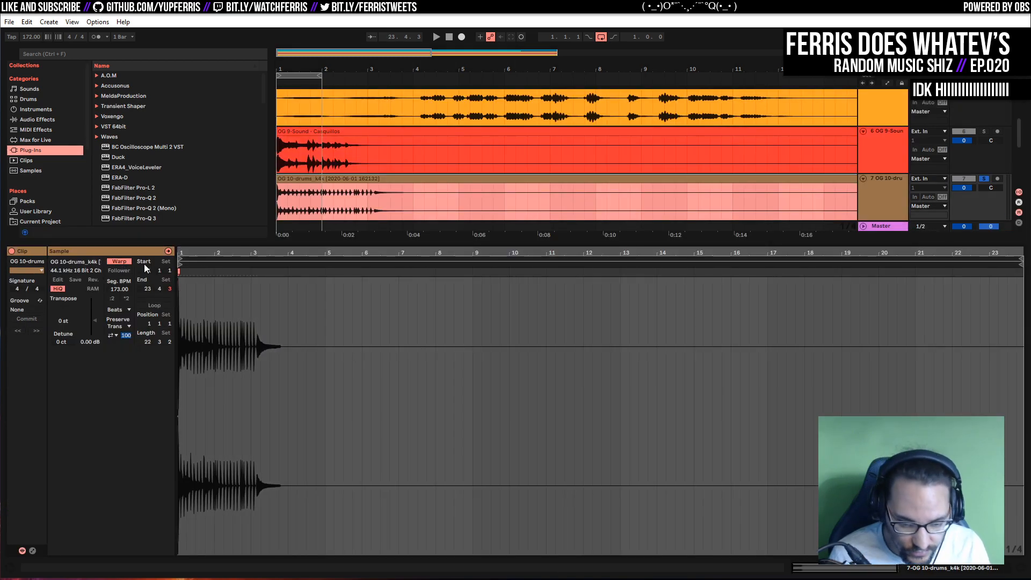
key(space)
key(shift+Tab)
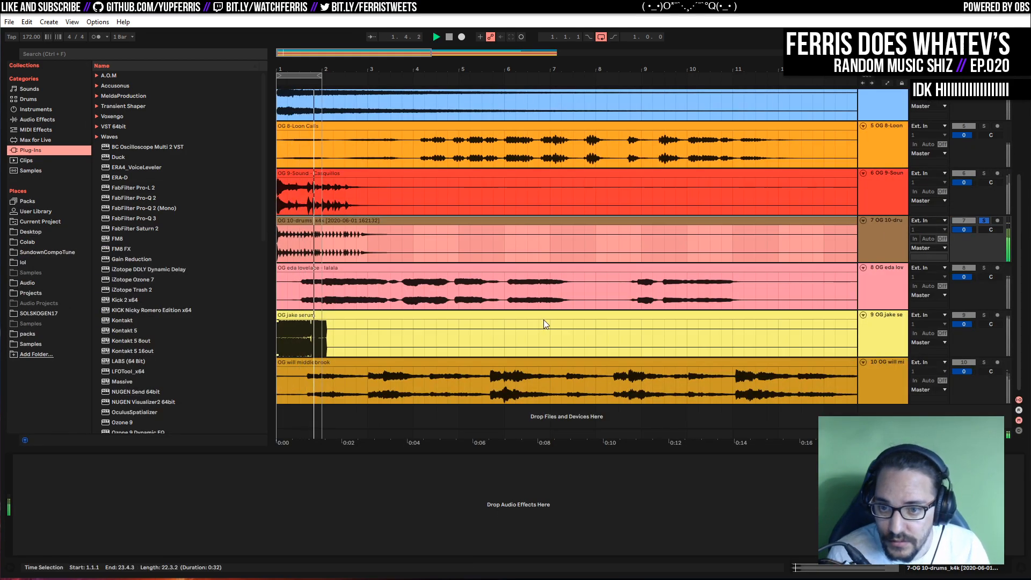
key(space)
drag(322, 67, 365, 81)
key(space)
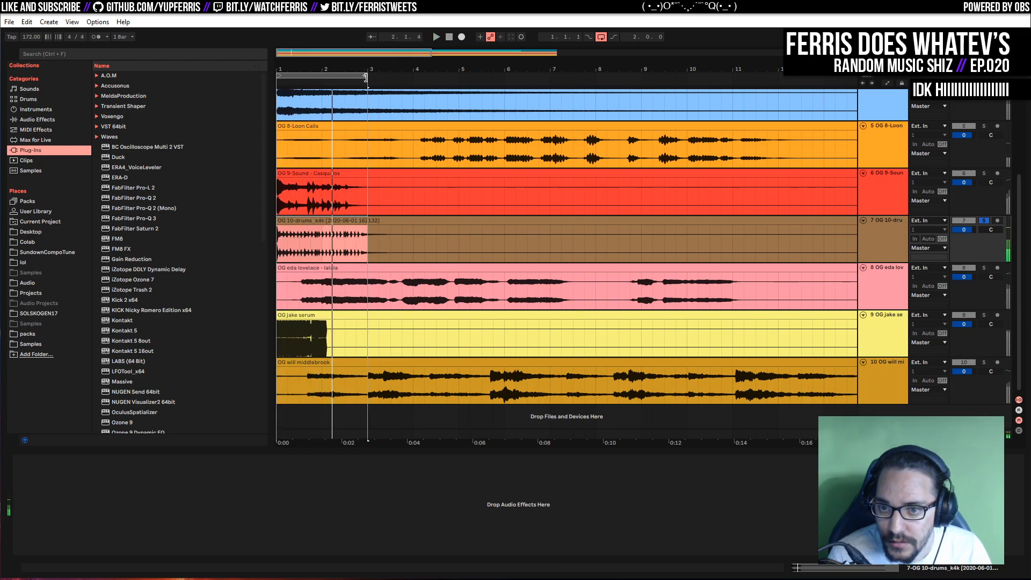
Move the drums clip to start at bar 2 and play the soloed track in a two-bar loop
drag(365, 68, 321, 70)
drag(343, 223, 384, 224)
drag(319, 79, 359, 76)
key(space)
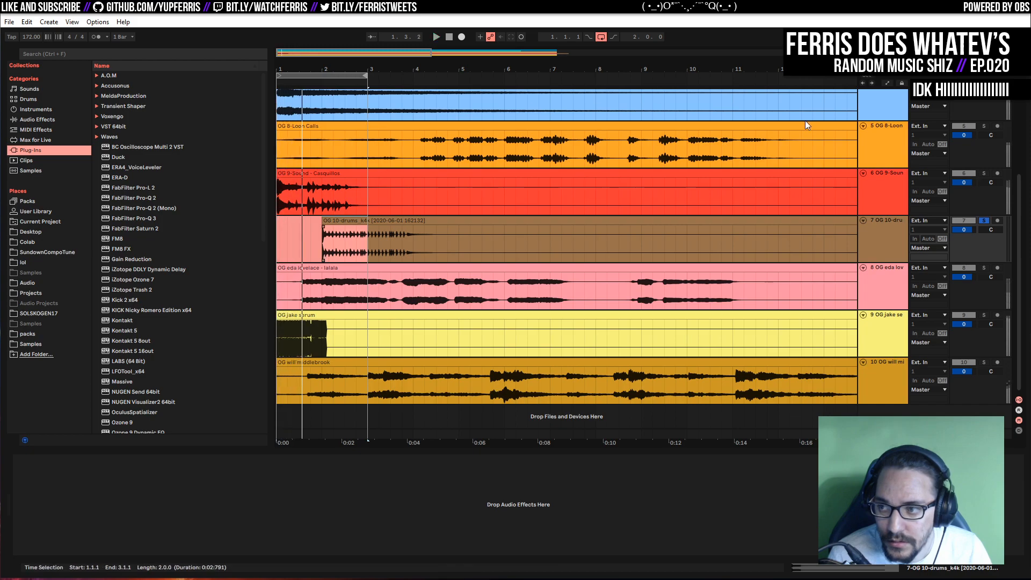
Audition the soloed drums together with track 6, and with the ghost note groove on track 3
click(984, 174)
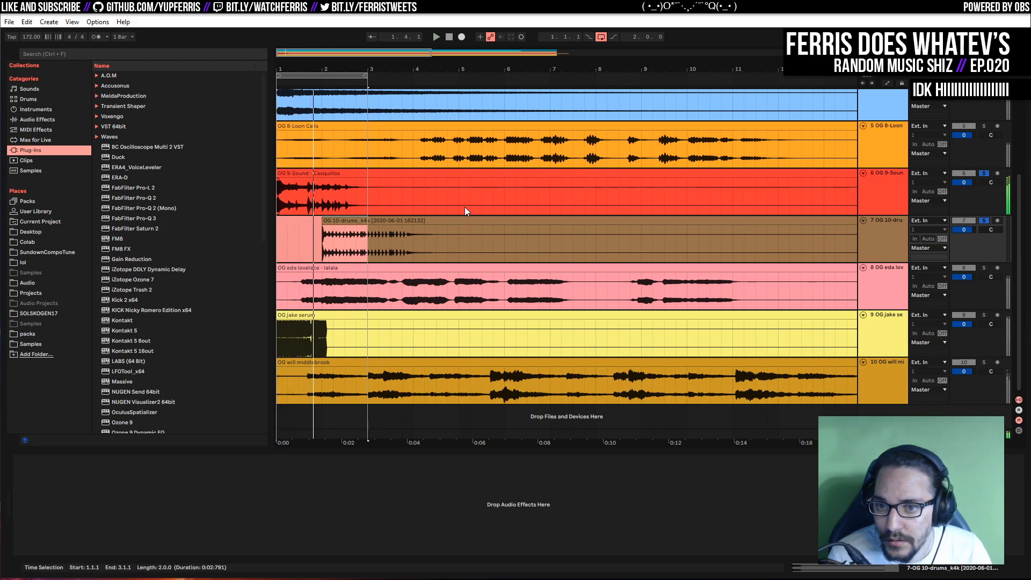
scroll(778, 233, up, 4)
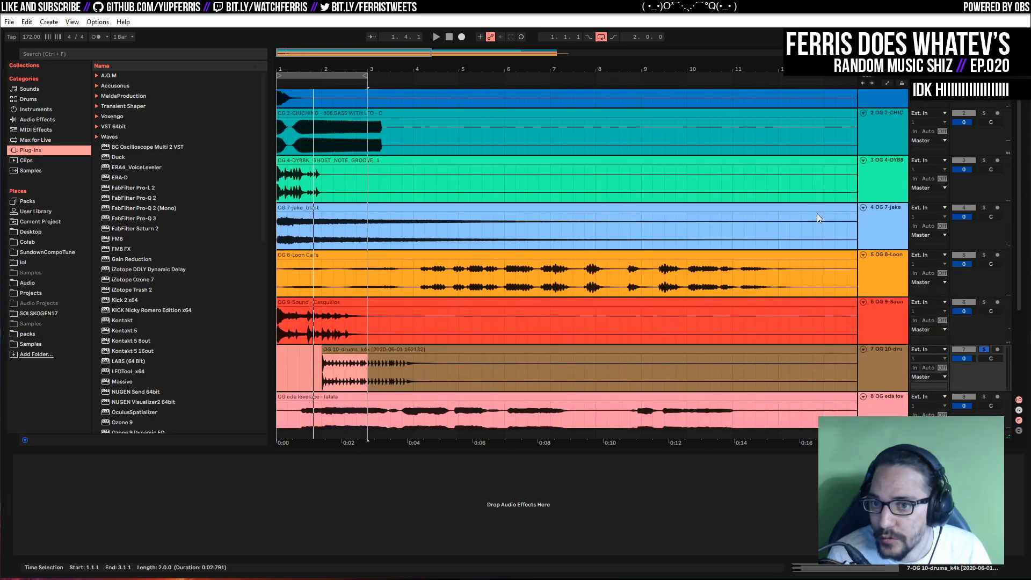
key(space)
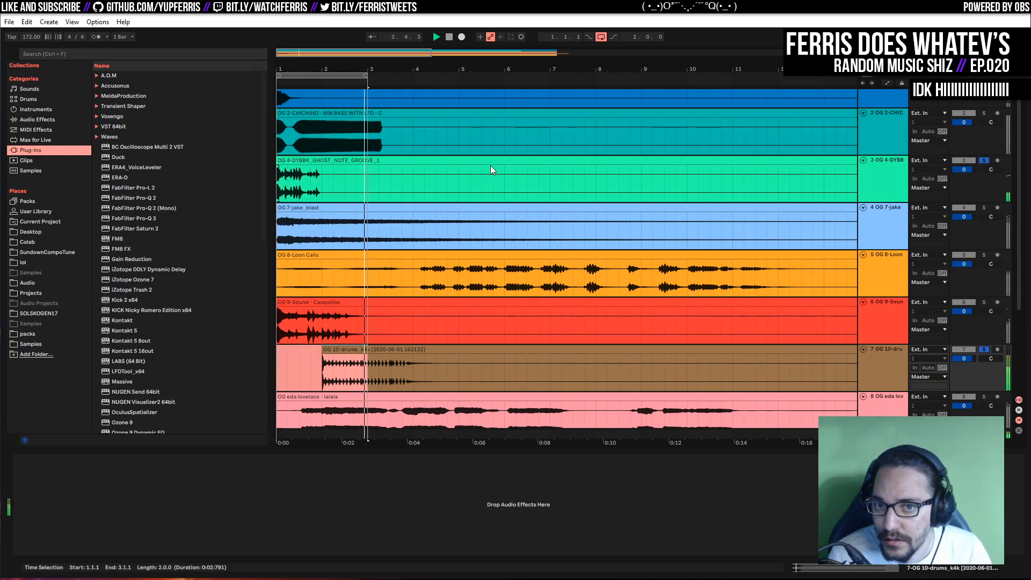
key(space)
Return the drums clip to bar 1 and turn off its warping
click(360, 378)
double_click(381, 349)
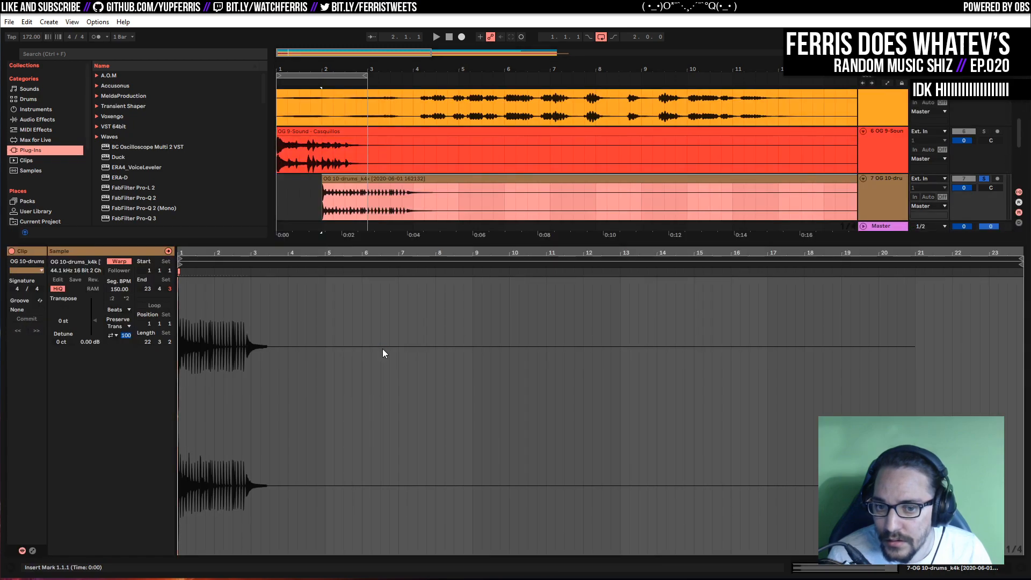
key(shift+Tab)
drag(382, 52, 521, 41)
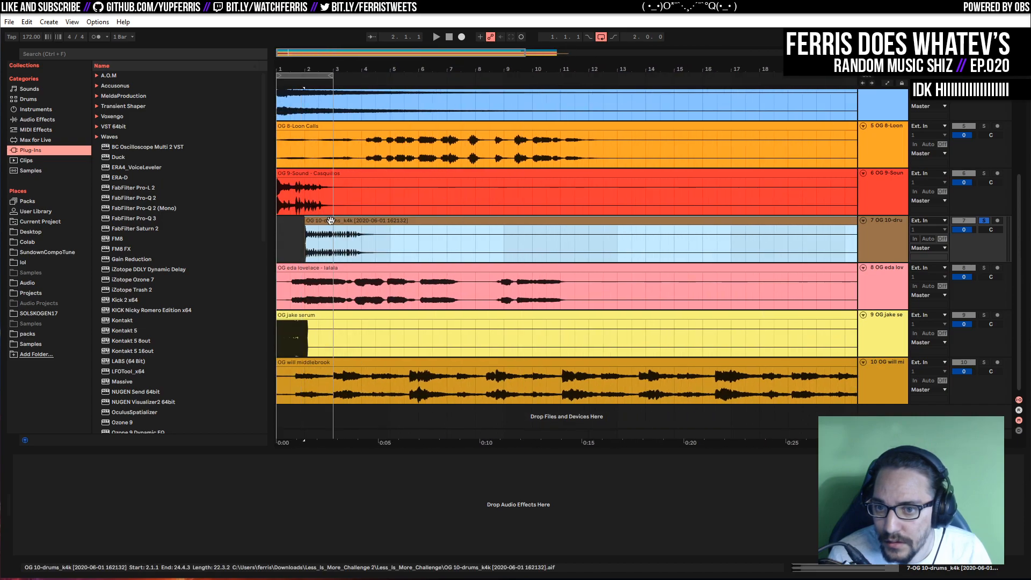
key(shift+Tab)
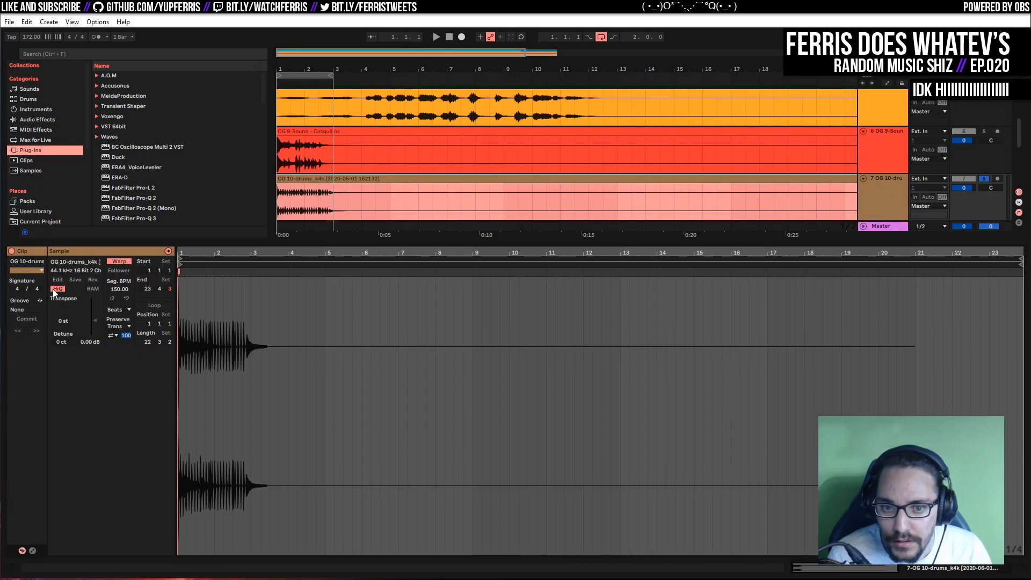
click(122, 261)
Play the unwarped drums clip in the two-bar loop and hide its clip details
key(space)
scroll(438, 202, up, 1)
scroll(438, 202, down, 1)
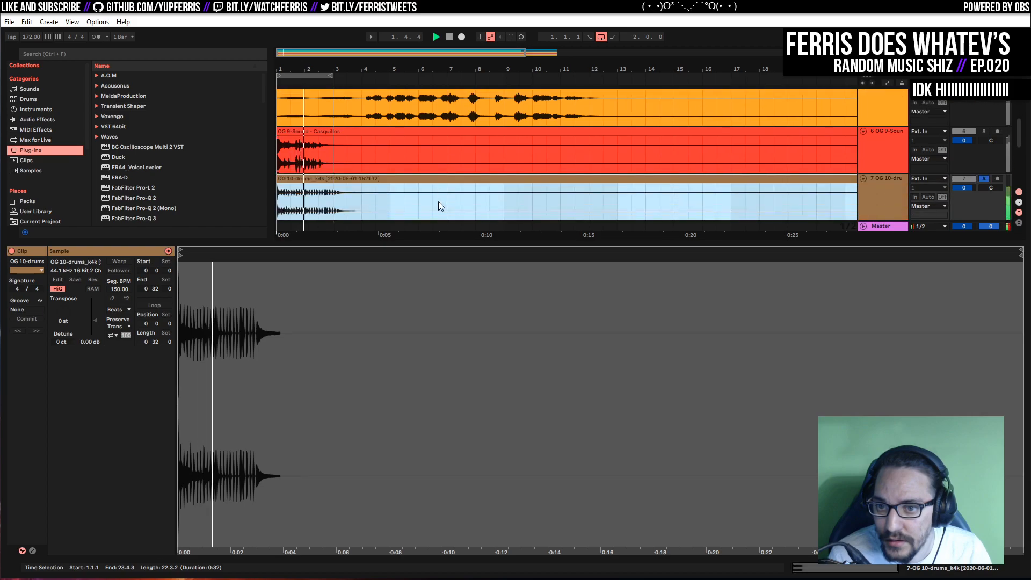
key(shift+Tab)
Compare the drums with the soloed ghost note groove on track 3 and clear the solos
scroll(522, 217, up, 1)
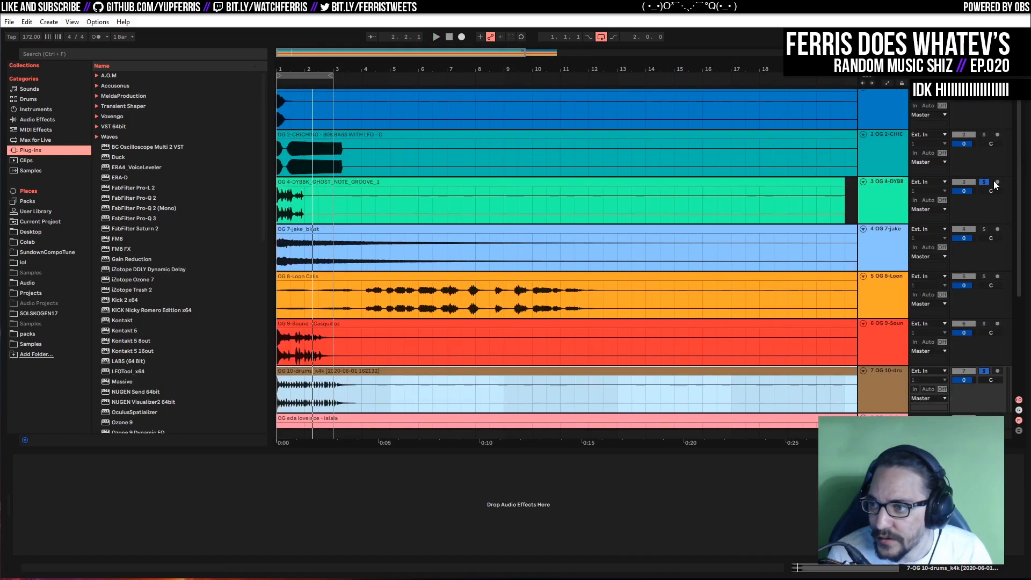
key(space)
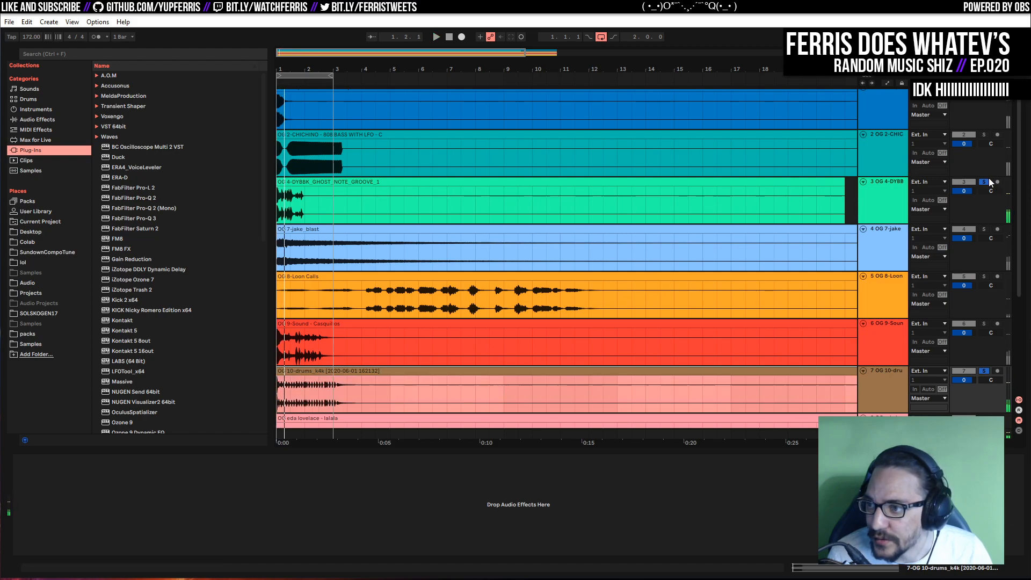
key(space)
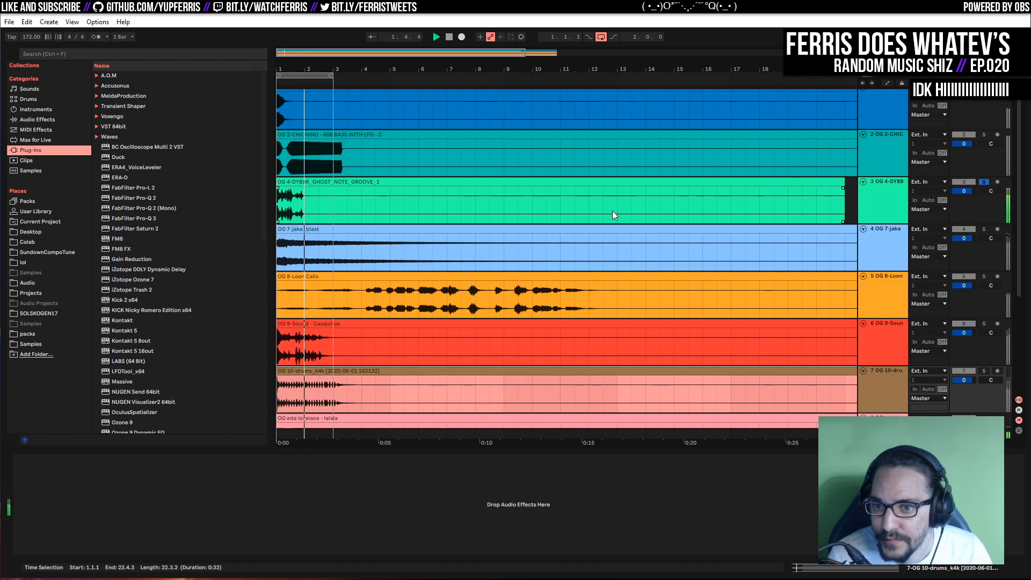
key(ctrl+a)
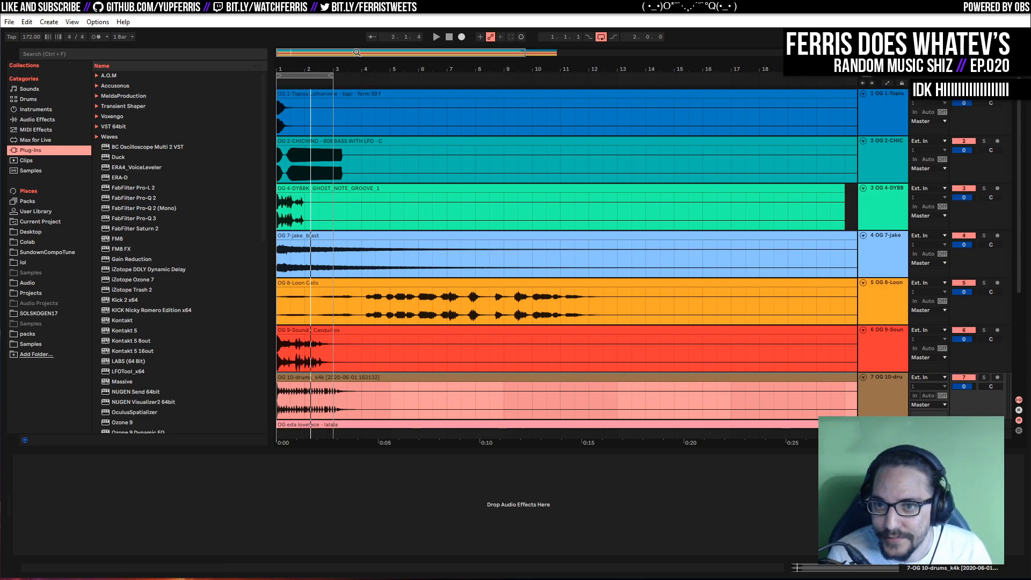
Audition tracks 1 and 2 soloed and move the 808 bass track above the first track
drag(356, 53, 357, 70)
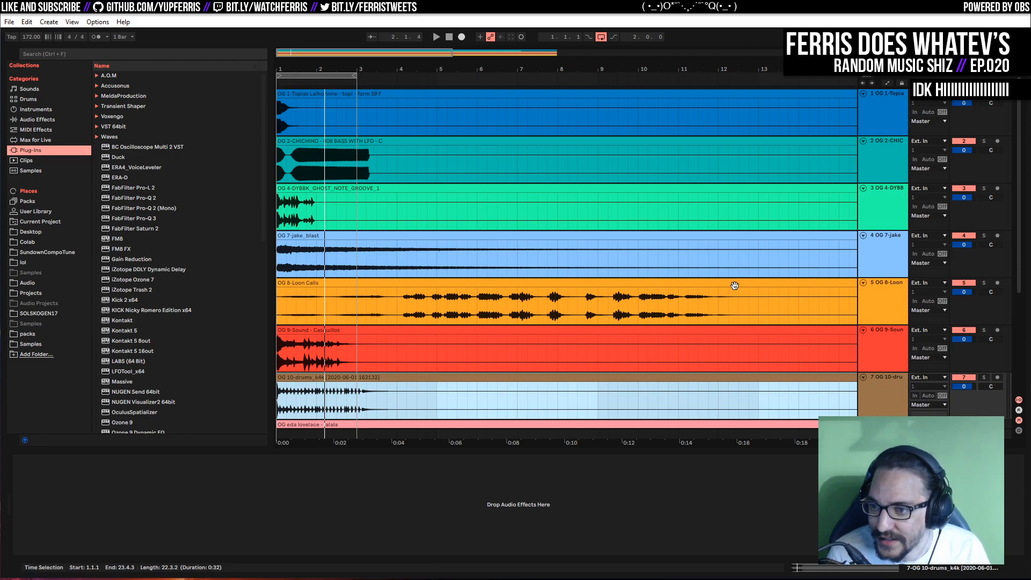
click(883, 118)
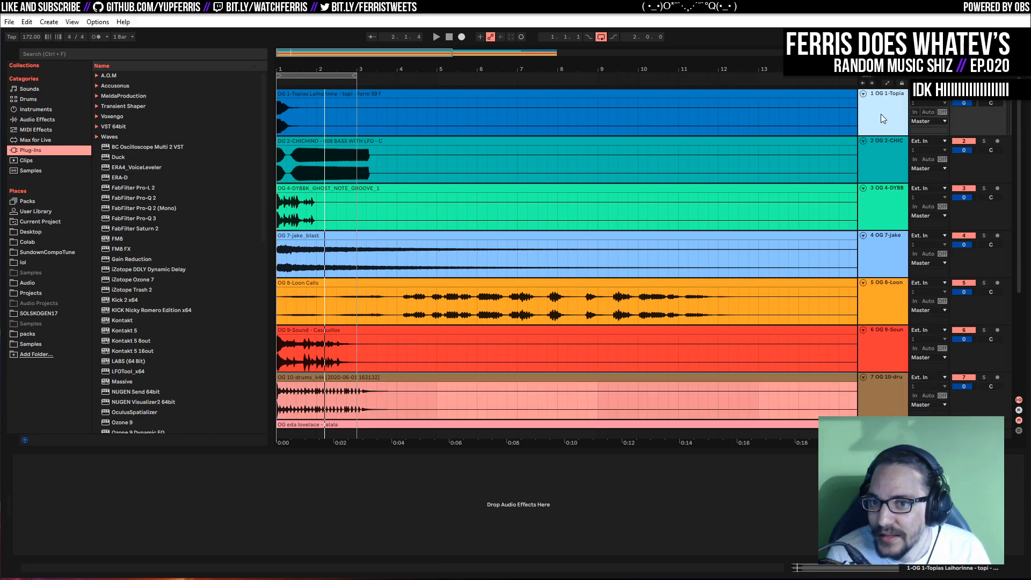
key(space)
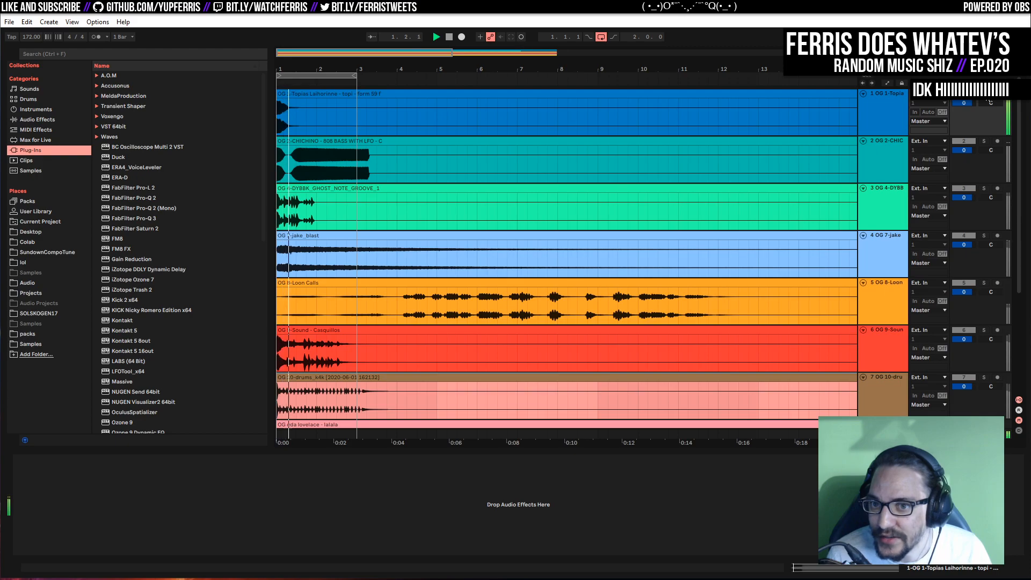
click(984, 140)
click(881, 165)
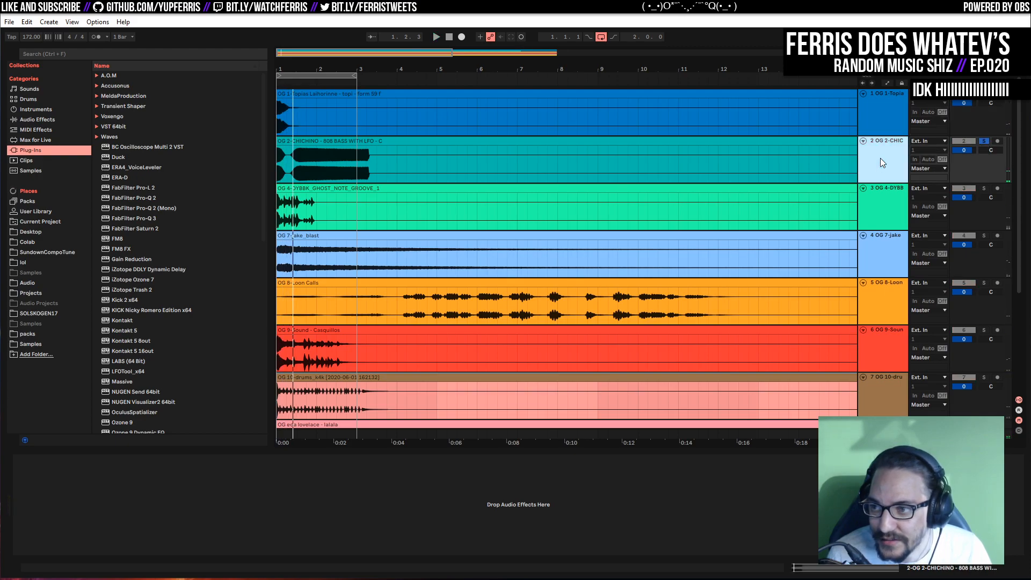
drag(878, 101, 888, 109)
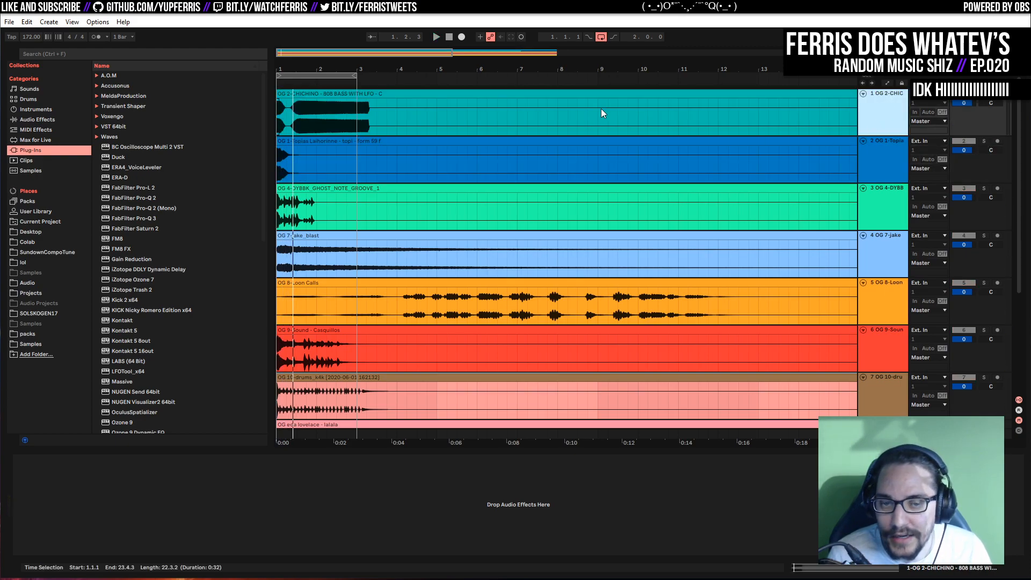
Shorten the loop to one beat and play the soloed 808 bass
drag(358, 76, 330, 112)
key(space)
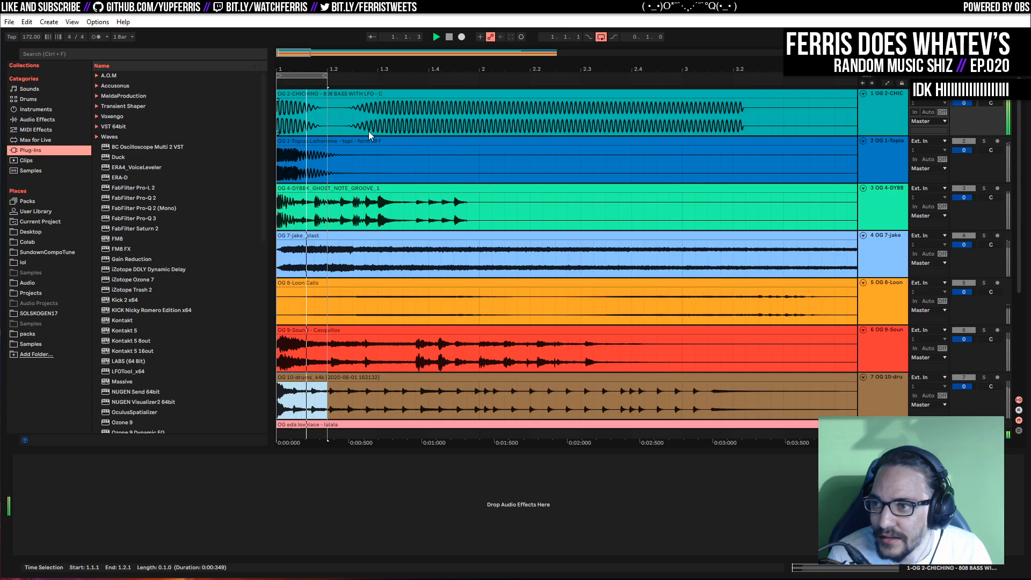
Add MeldaProduction's MWaveShaper distortion plug-in to the 808 bass track
click(99, 97)
click(103, 117)
click(103, 115)
click(104, 106)
drag(149, 137, 165, 360)
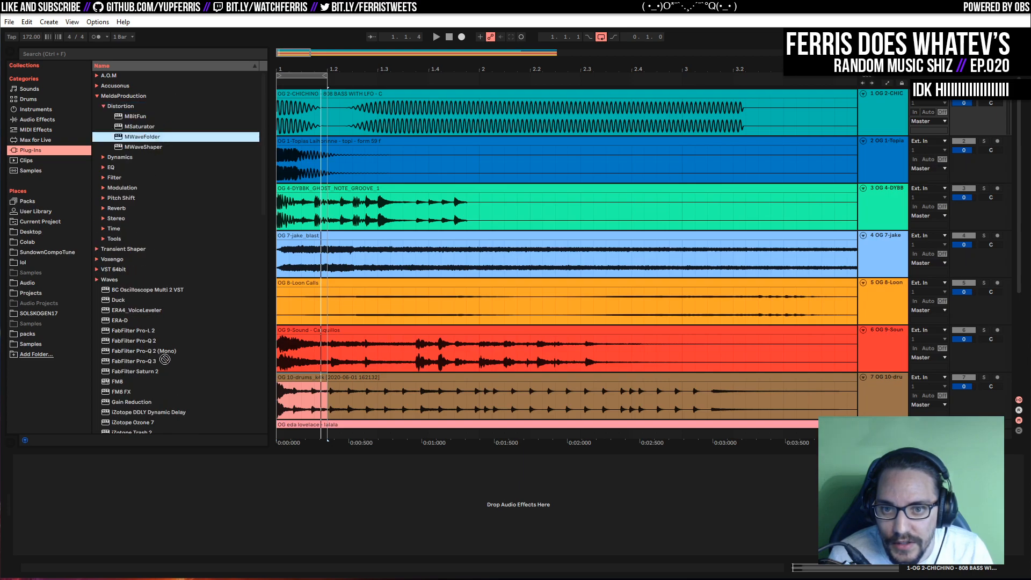
drag(157, 147, 177, 310)
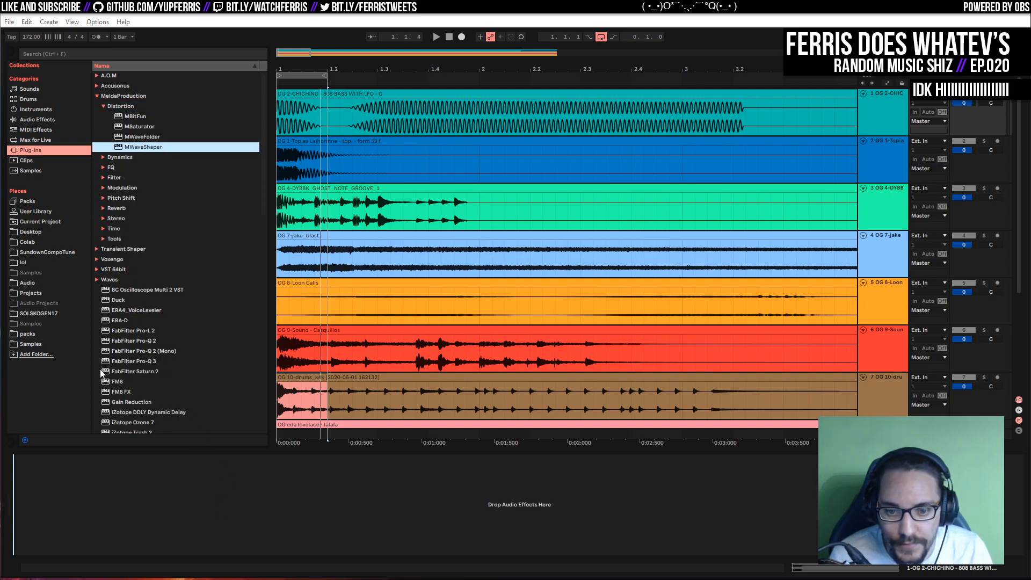
drag(94, 371, 51, 499)
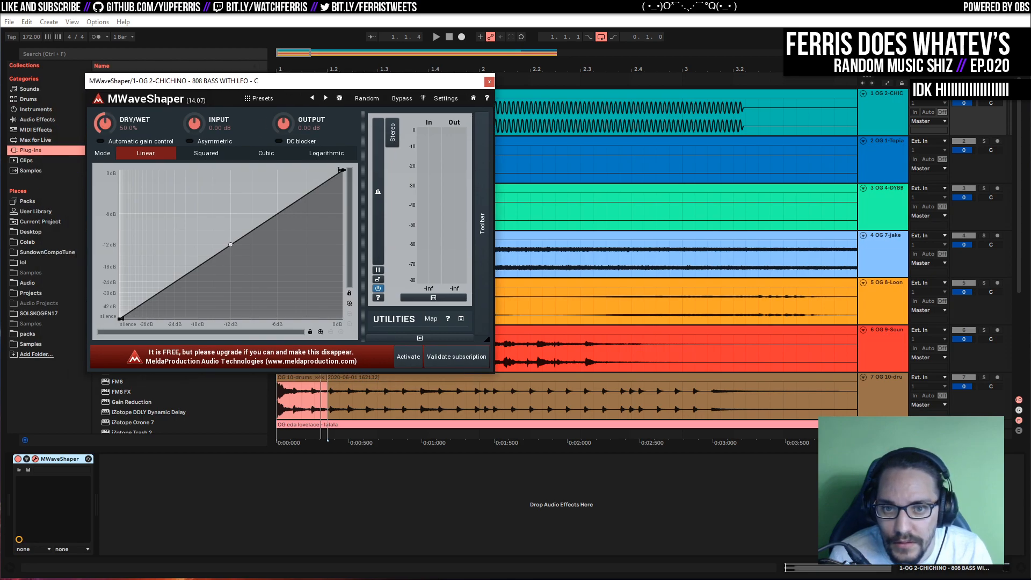
Set MWaveShaper's dry/wet to 100% and bend its linear transfer curve upward with an added point while the bass plays
key(space)
drag(227, 251, 180, 216)
double_click(210, 222)
drag(262, 193, 256, 172)
drag(182, 217, 212, 221)
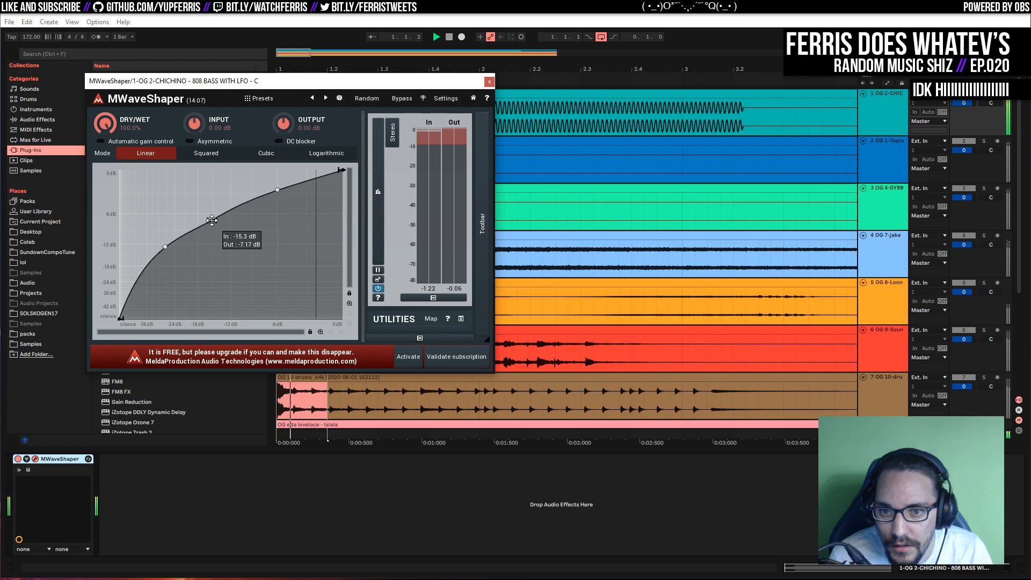
mouse_move(277, 192)
mouse_down()
mouse_move(289, 135)
mouse_move(274, 161)
mouse_move(265, 144)
mouse_move(271, 186)
mouse_up()
mouse_move(166, 247)
mouse_down()
mouse_move(181, 269)
mouse_move(173, 249)
mouse_up()
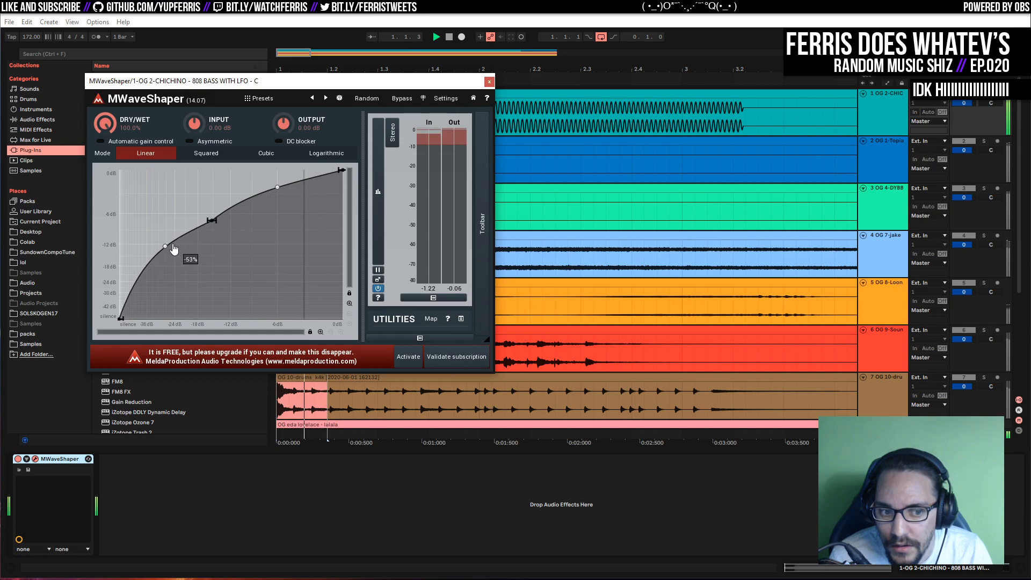
click(489, 83)
Try pitching the 808 bass clip up by 3 st and 44 ct, and reset both transpose and detune to 0
double_click(304, 94)
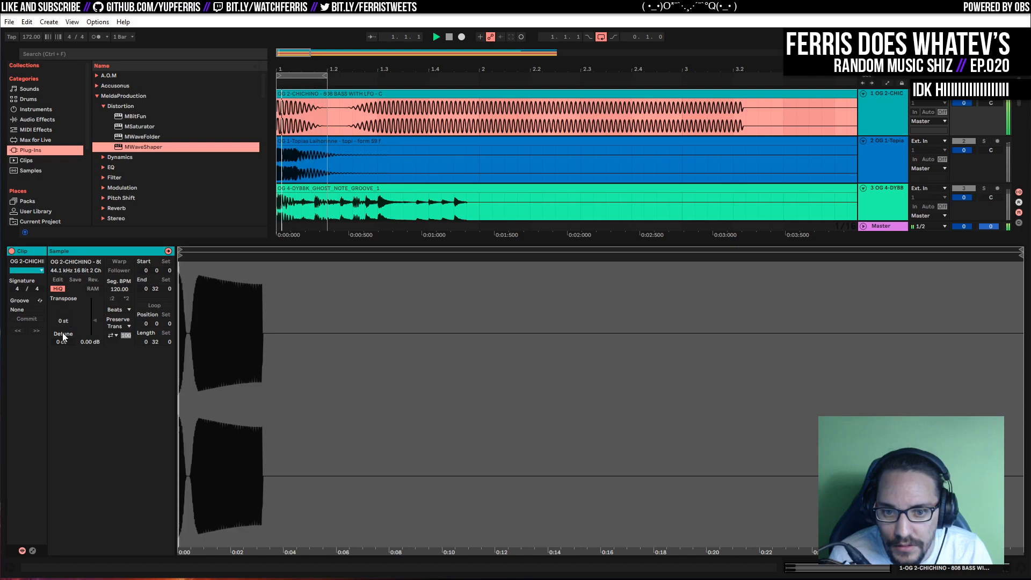
drag(63, 341, 63, 188)
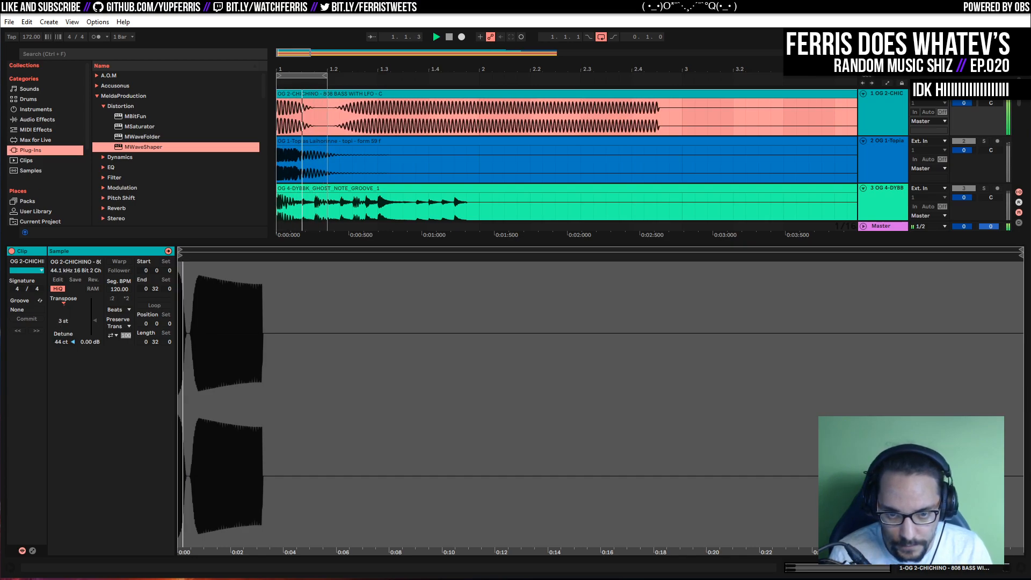
text(0)
key(Return)
click(63, 343)
text(0)
key(Return)
key(shift+Tab)
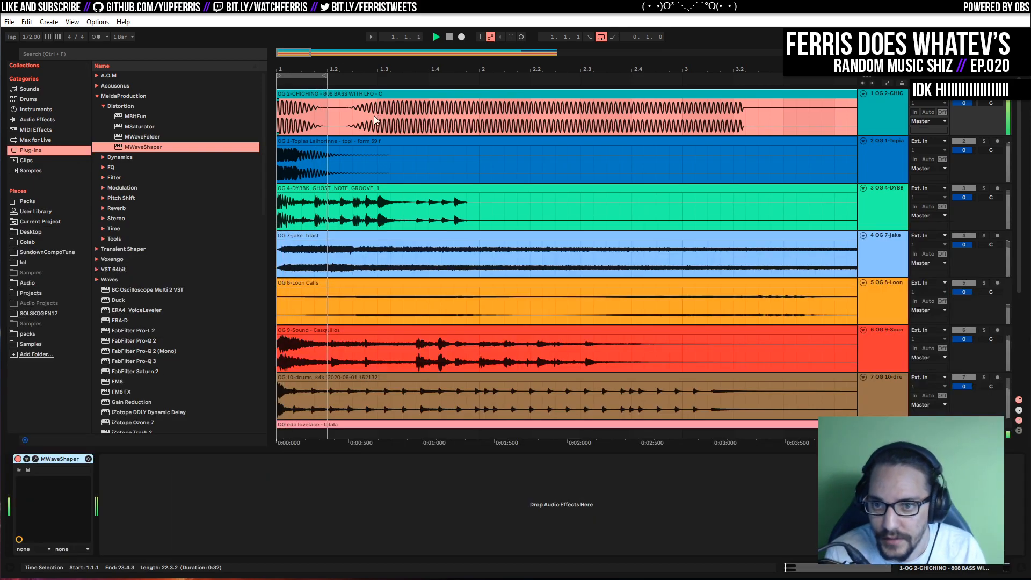
Stop playback and remove MWaveShaper from the 808 bass track
key(space)
click(591, 198)
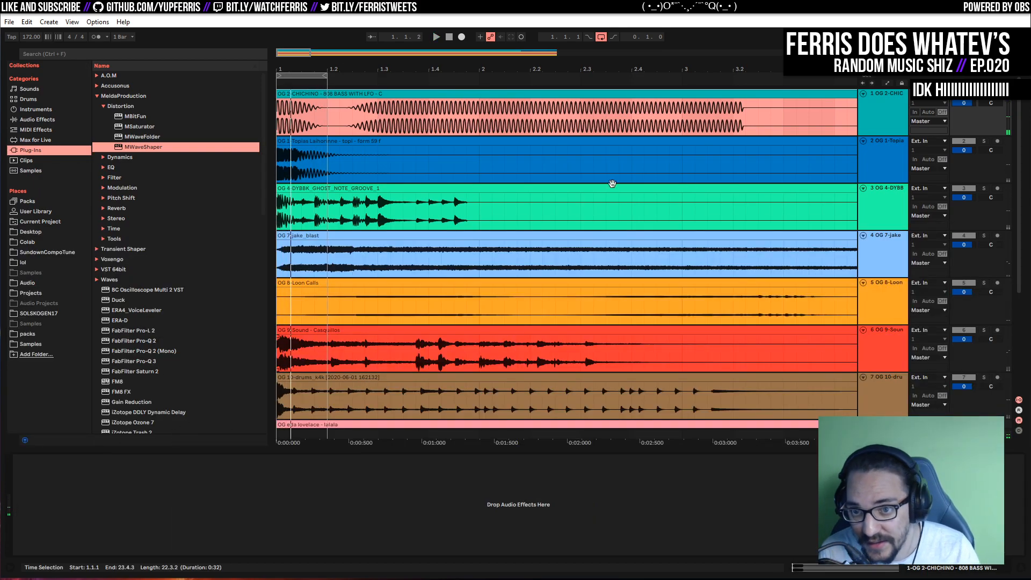
Play track 2 soloed with the loop extended to two beats and switch the solo to track 3
click(984, 141)
key(space)
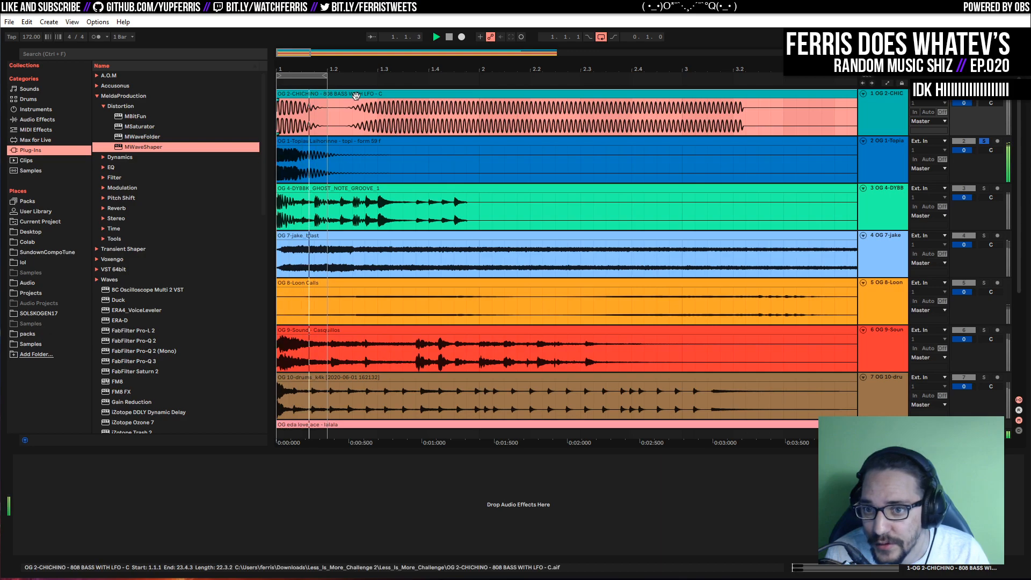
drag(325, 76, 377, 76)
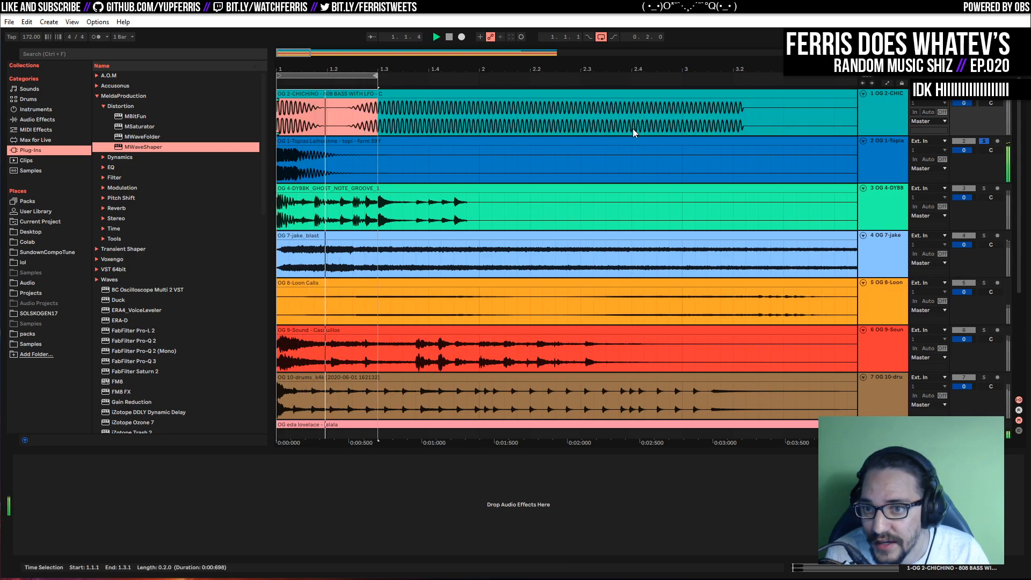
click(984, 188)
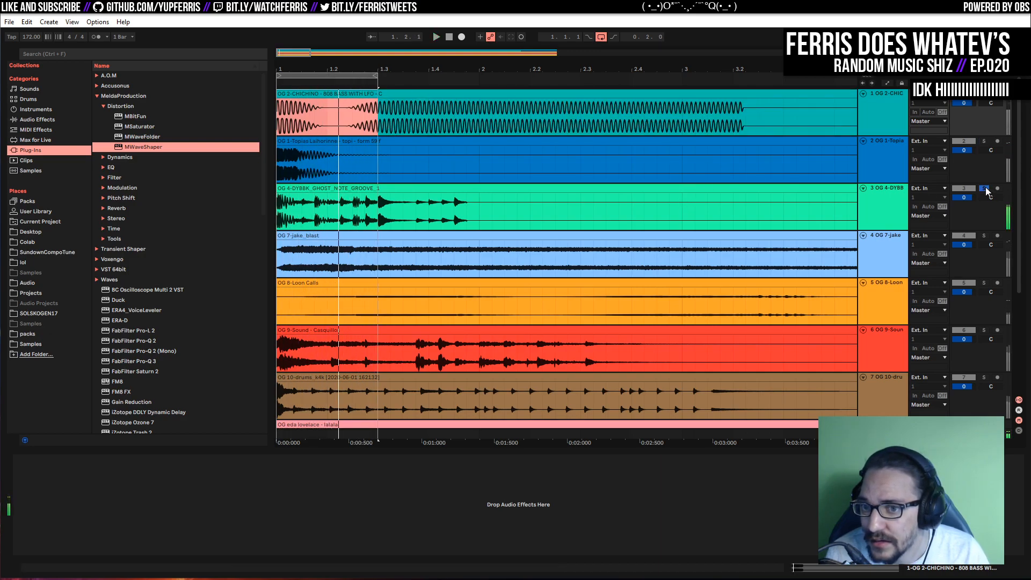
Extend the loop to one bar, fill the ghost-note groove's last sixteenth at 1.4.4 with a copied slice, and play it
drag(401, 77, 480, 78)
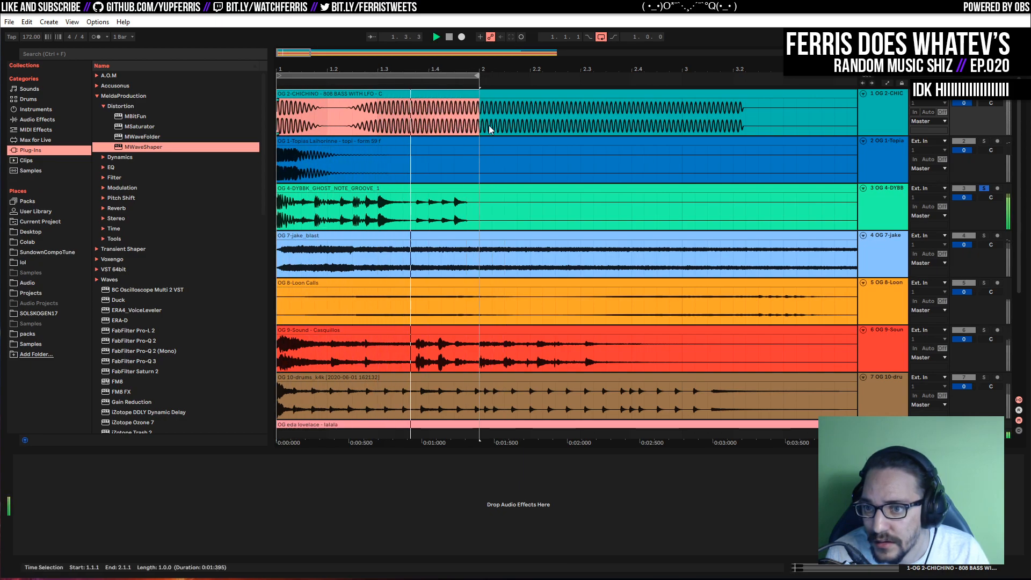
key(space)
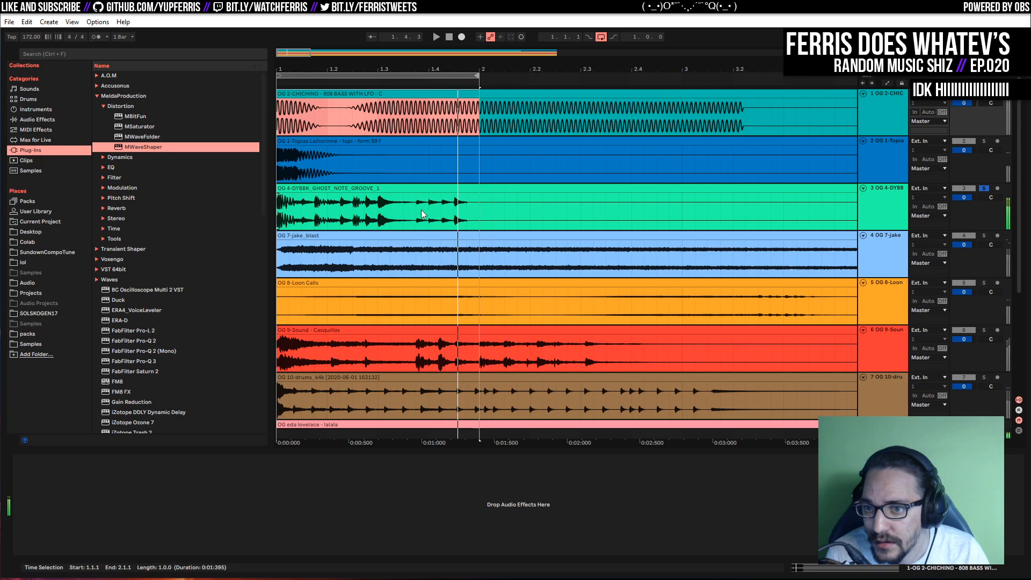
drag(444, 207, 472, 189)
key(space)
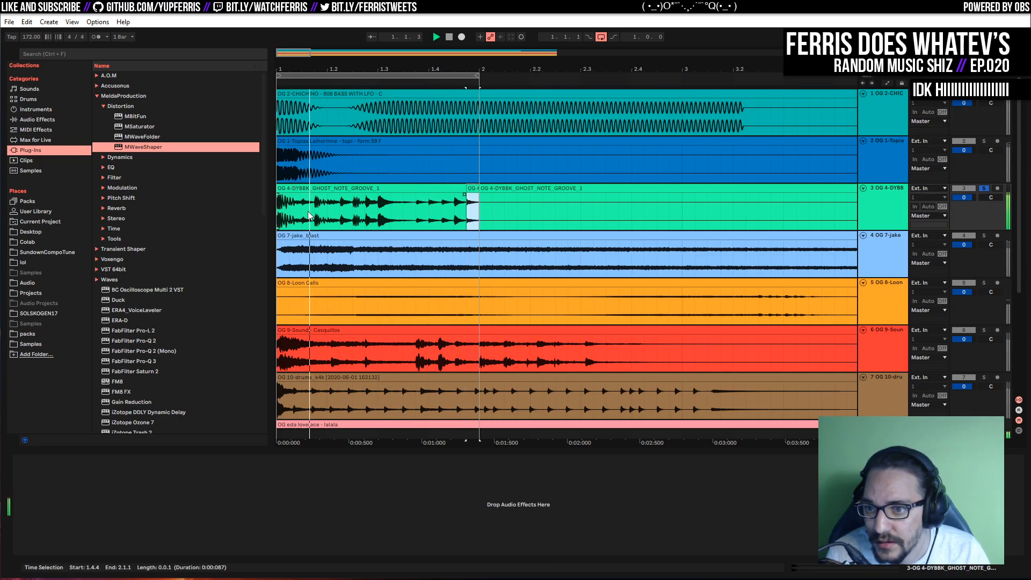
key(space)
drag(441, 215, 475, 196)
click(282, 210)
key(space)
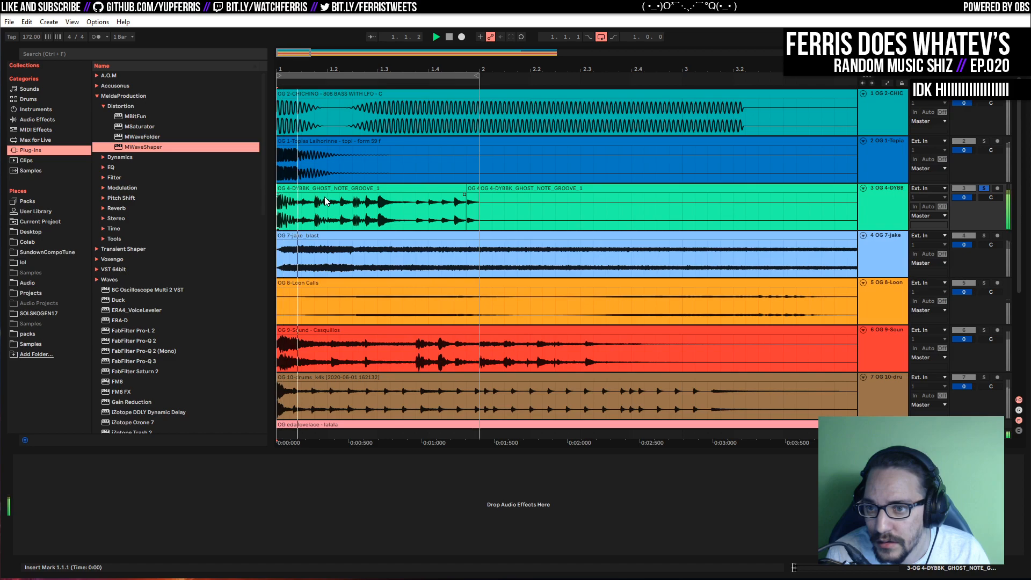
Delete the leftover ghost-note groove clip after bar 1 on track 3 and play the loop from the start
click(519, 189)
key(Delete)
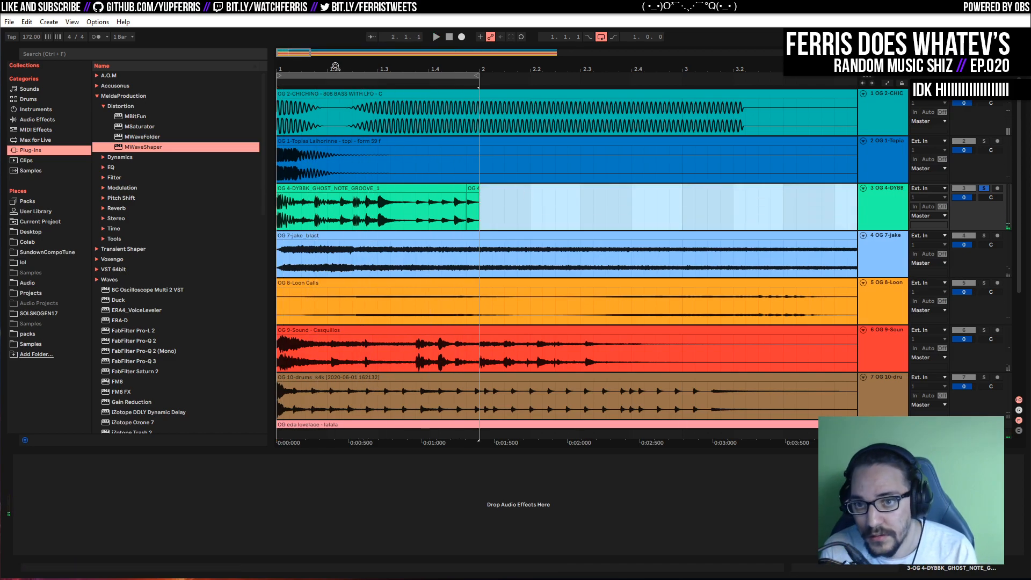
mouse_move(300, 56)
mouse_down()
mouse_move(300, 12)
mouse_move(313, 42)
mouse_move(300, 48)
mouse_up()
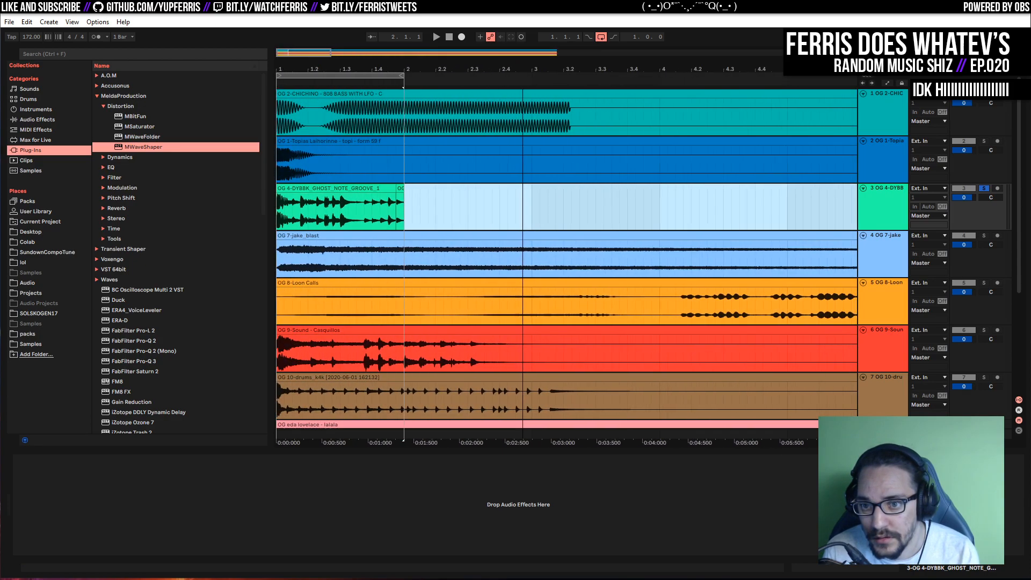
click(276, 215)
key(space)
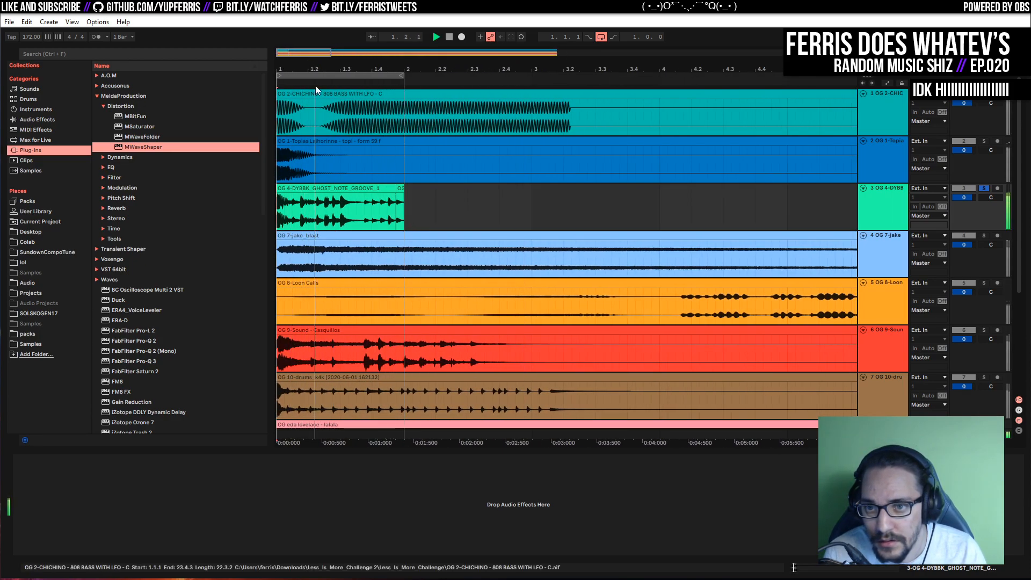
Duplicate the one-bar groove on track 3 into bar 2, extend the loop to two bars and play it
drag(390, 65, 543, 94)
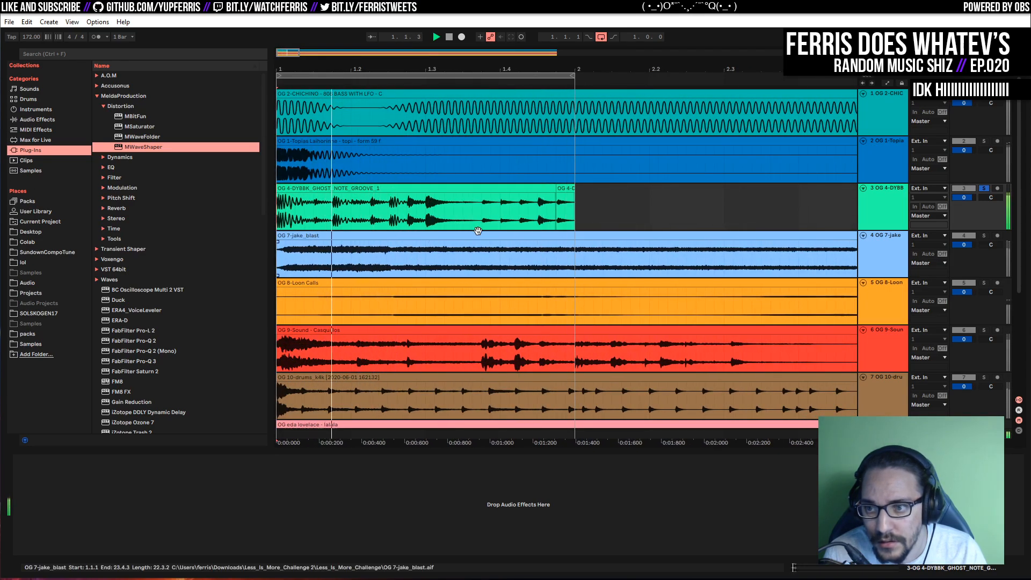
drag(578, 210, 248, 194)
key(ctrl+d)
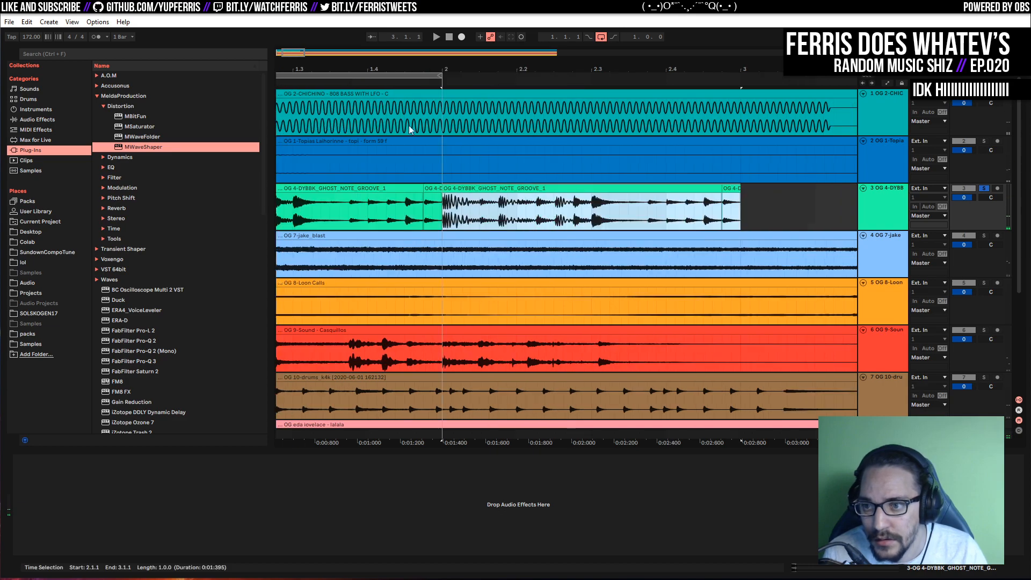
drag(318, 67, 478, 77)
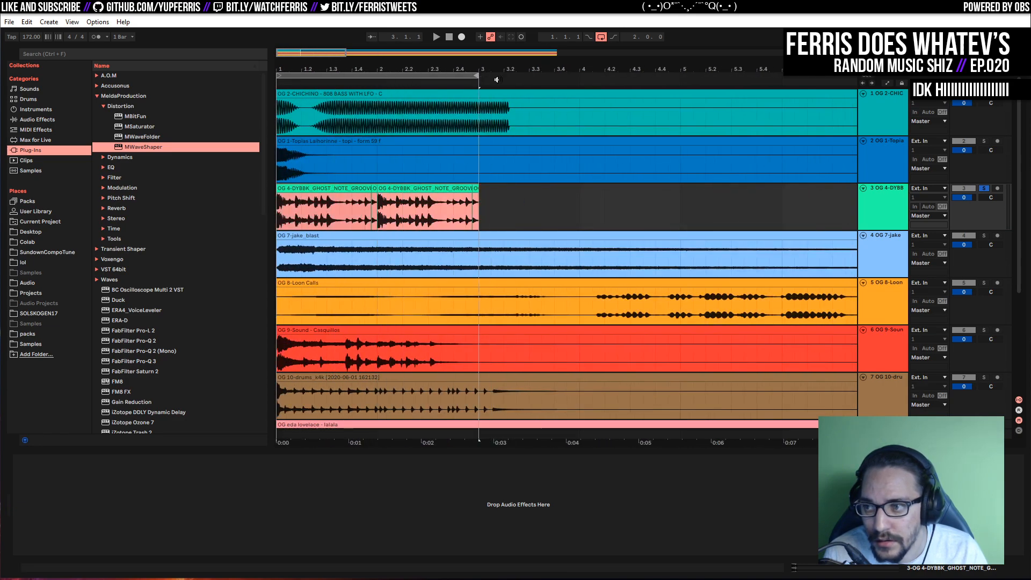
drag(323, 67, 325, 90)
key(space)
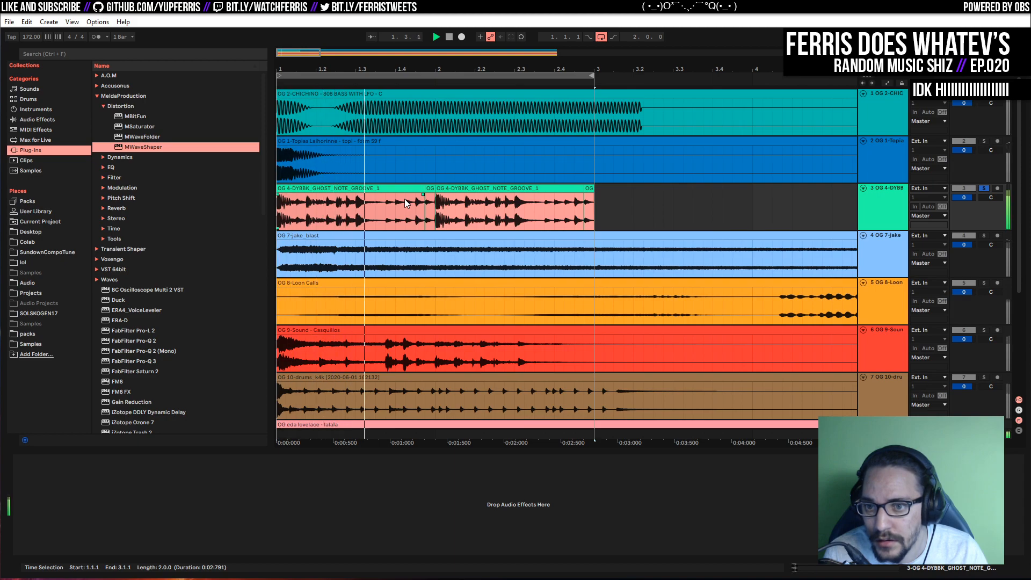
drag(301, 55, 304, 69)
key(space)
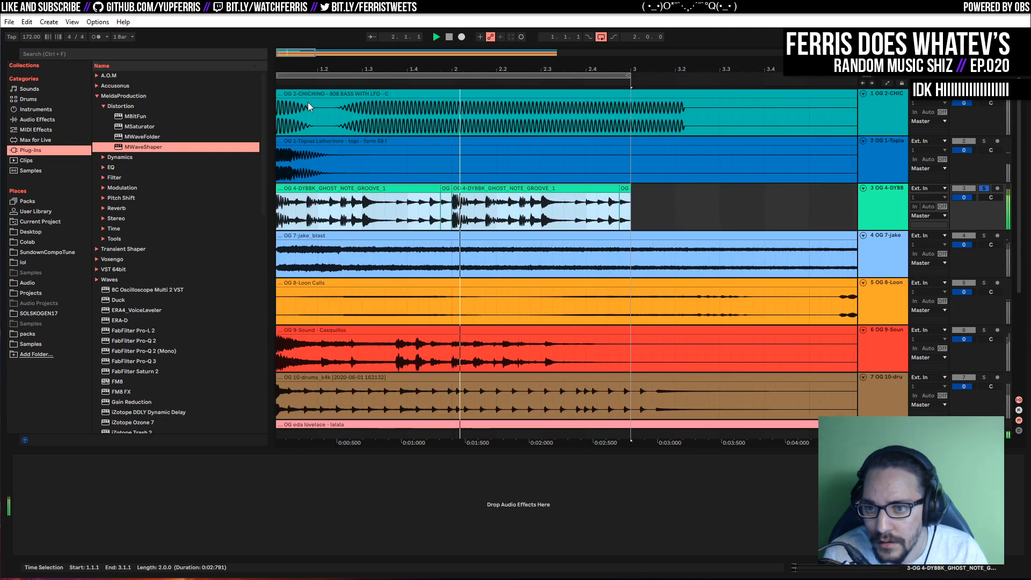
key(space)
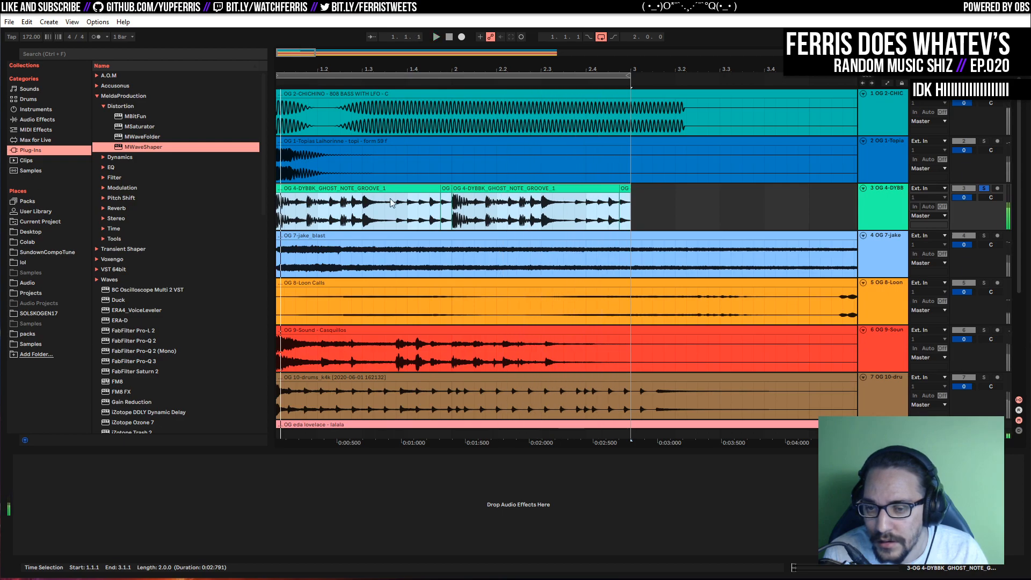
key(space)
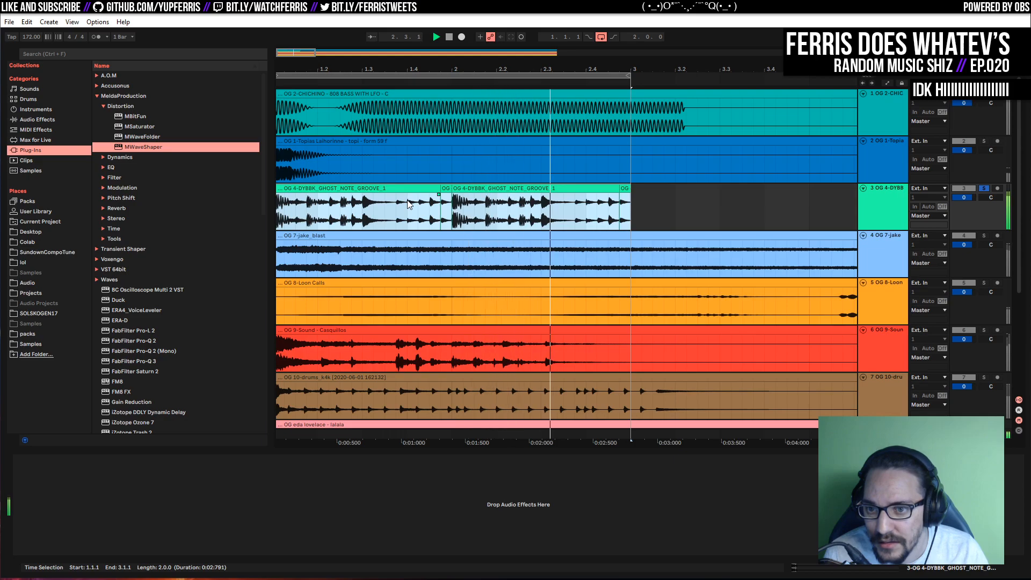
Swap the sixteenth-note groove slices at 1.1.4 and 1.2.2 on track 3 and play from the start
click(329, 209)
drag(335, 188, 680, 189)
click(312, 203)
drag(312, 189, 338, 199)
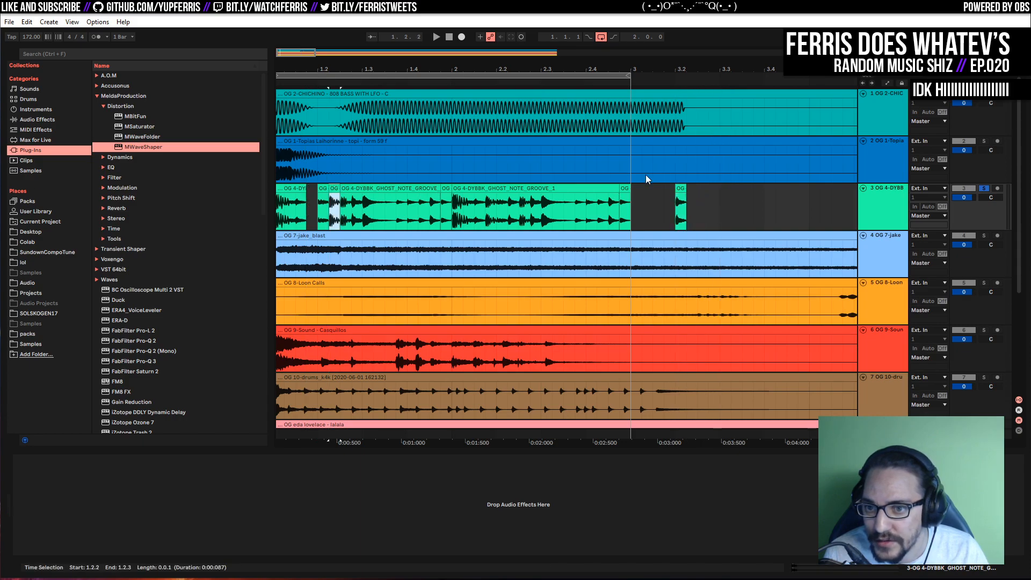
drag(679, 189, 311, 196)
click(278, 208)
key(space)
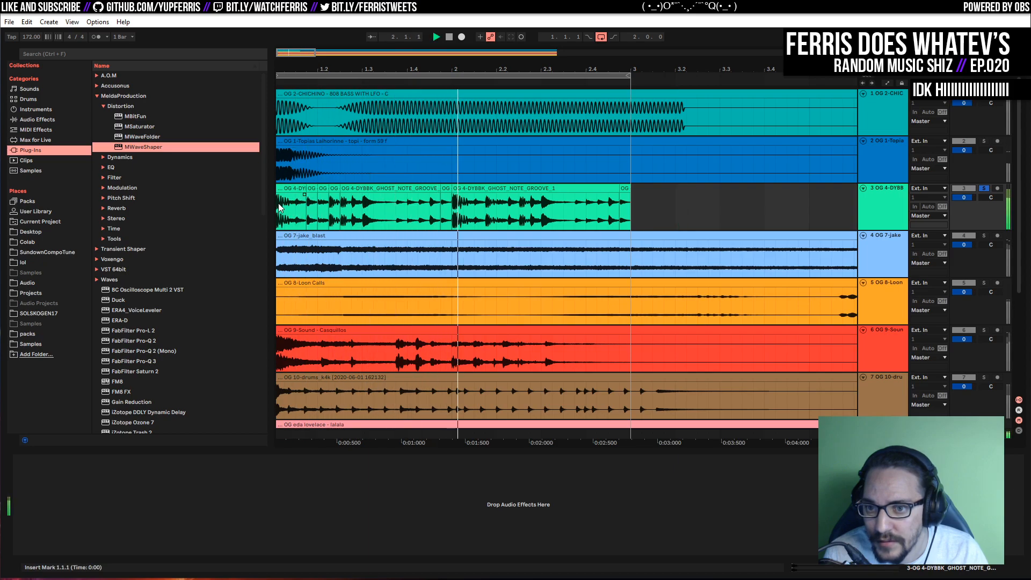
Try swapping the sixteenth-note groove slices at 1.2.1 and 1.2.2 on track 3 and play from the start
key(ctrl+z)
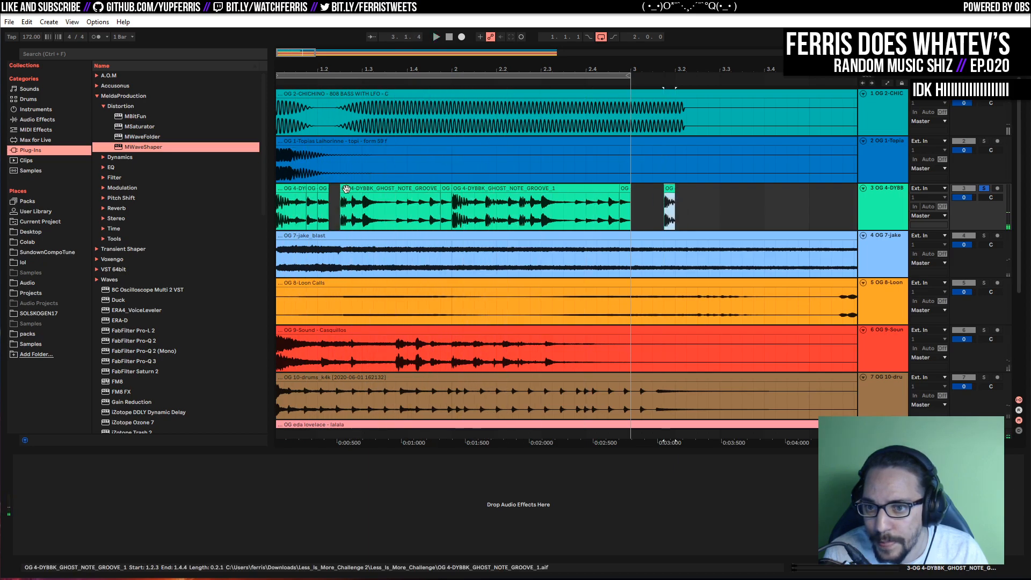
drag(329, 190, 337, 189)
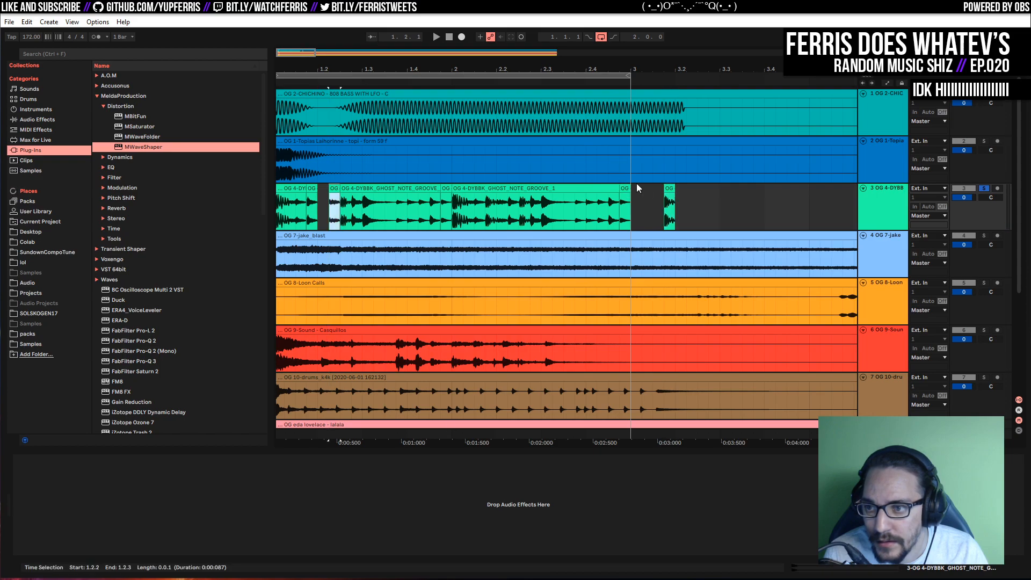
drag(669, 188, 324, 199)
click(279, 210)
key(space)
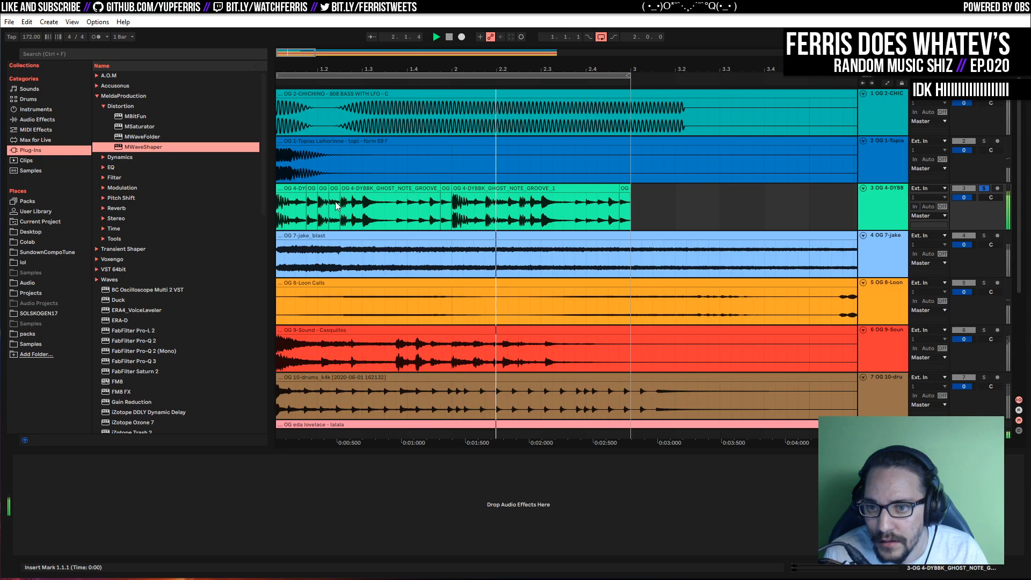
Try lengthening the groove slice at 1.2.2 to end at 1.2.4 and play from the start
key(space)
drag(338, 190, 350, 190)
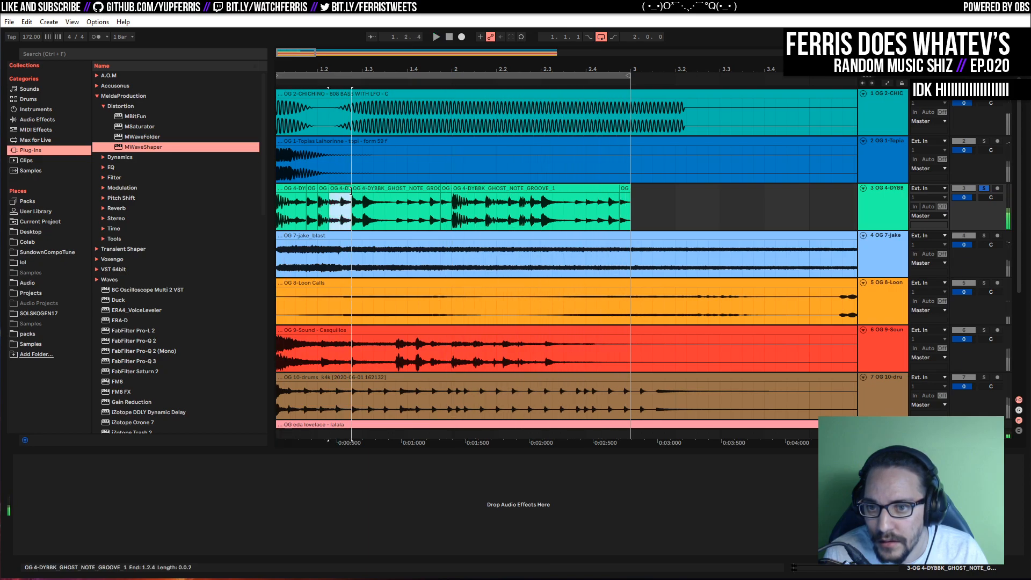
click(282, 212)
key(space)
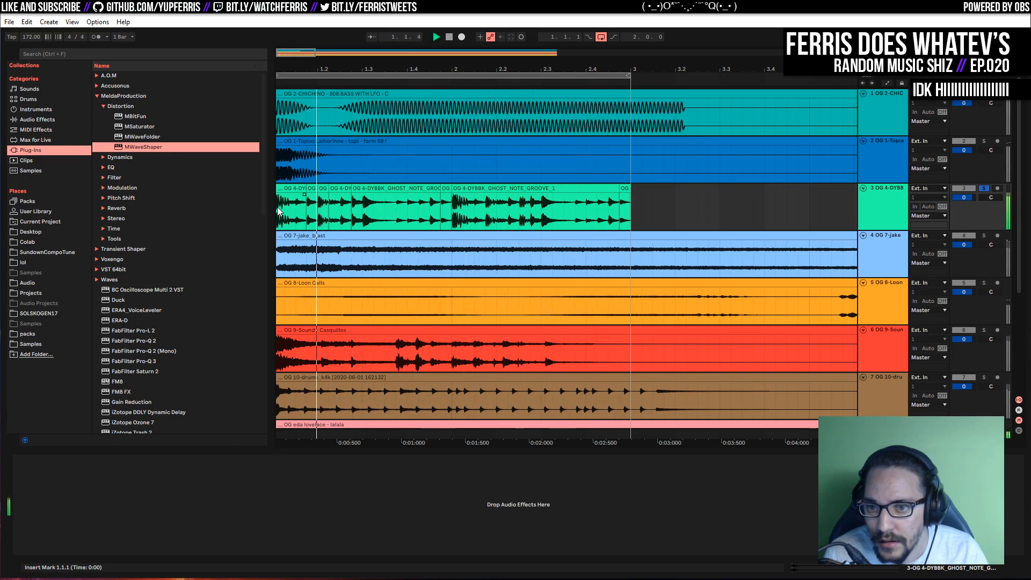
Copy the groove's opening three-sixteenth slice from 1.1.1 onto 1.2.1 and play from the start
key(space)
mouse_move(304, 189)
mouse_down()
mouse_move(315, 188)
mouse_move(303, 189)
mouse_up()
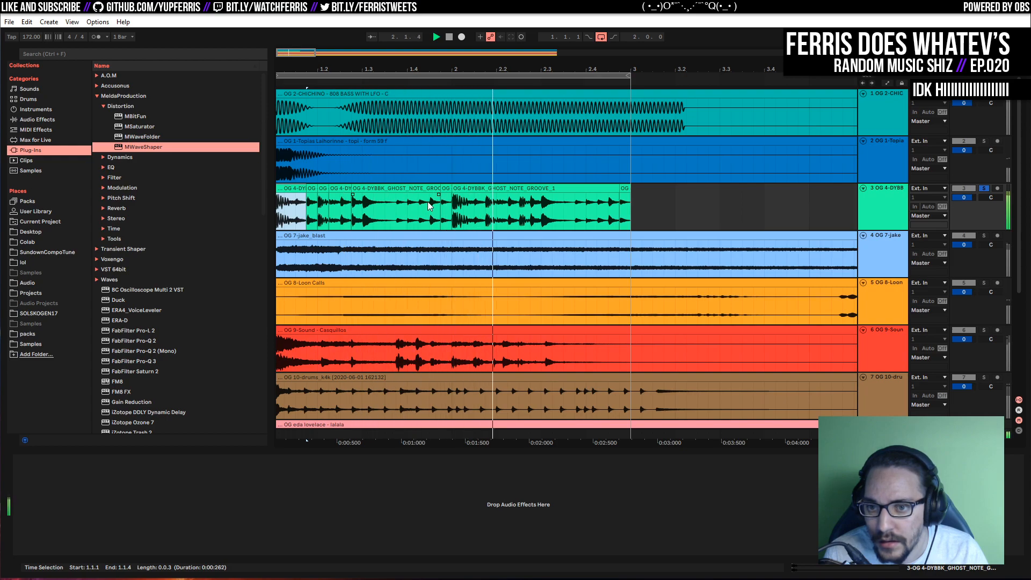
key(space)
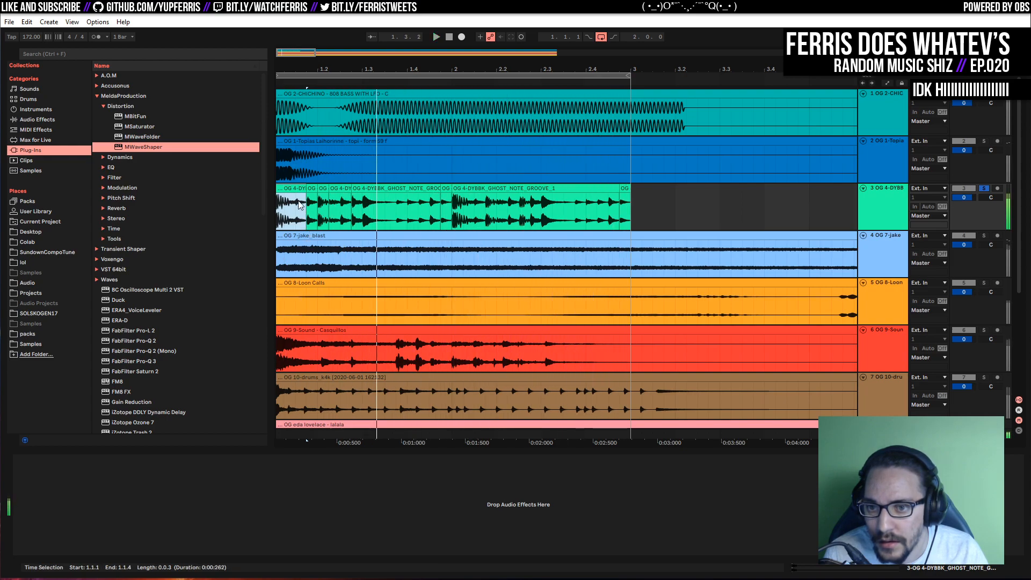
drag(291, 189, 337, 197)
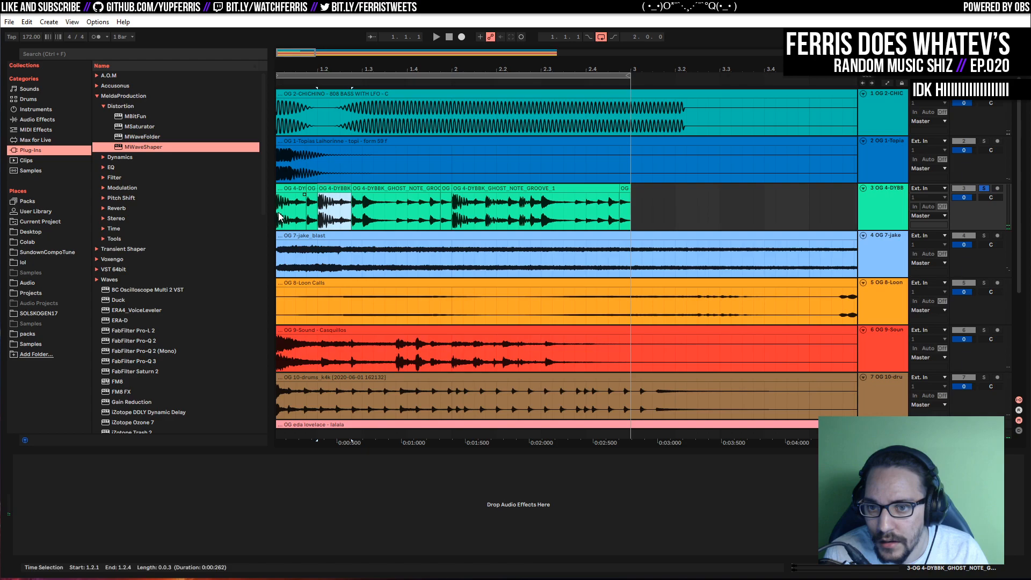
click(280, 217)
key(space)
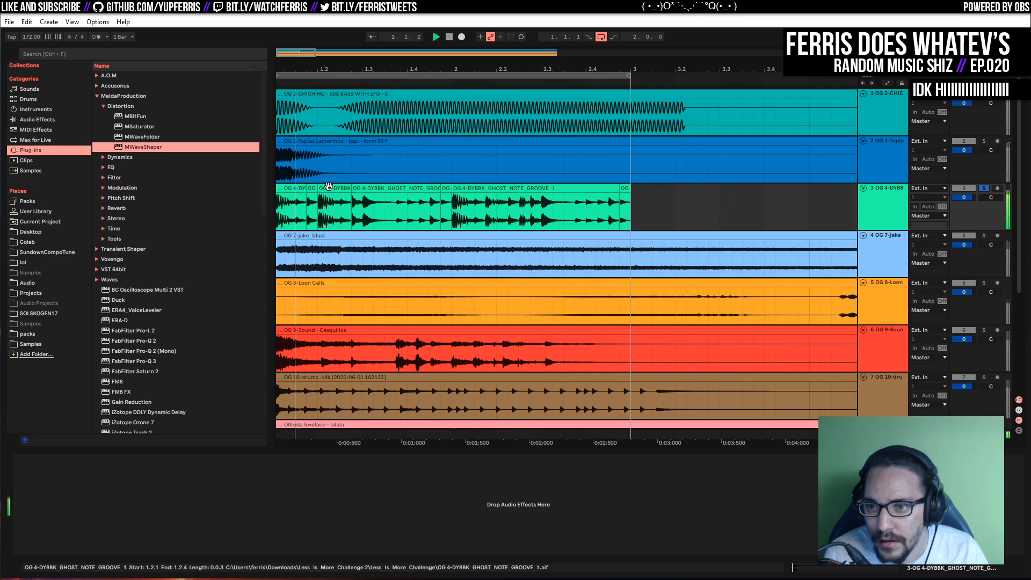
Duplicate the edited two-bar groove on track 3 into bars 3 and 4 and play from the start
drag(635, 218, 266, 200)
key(ctrl+d)
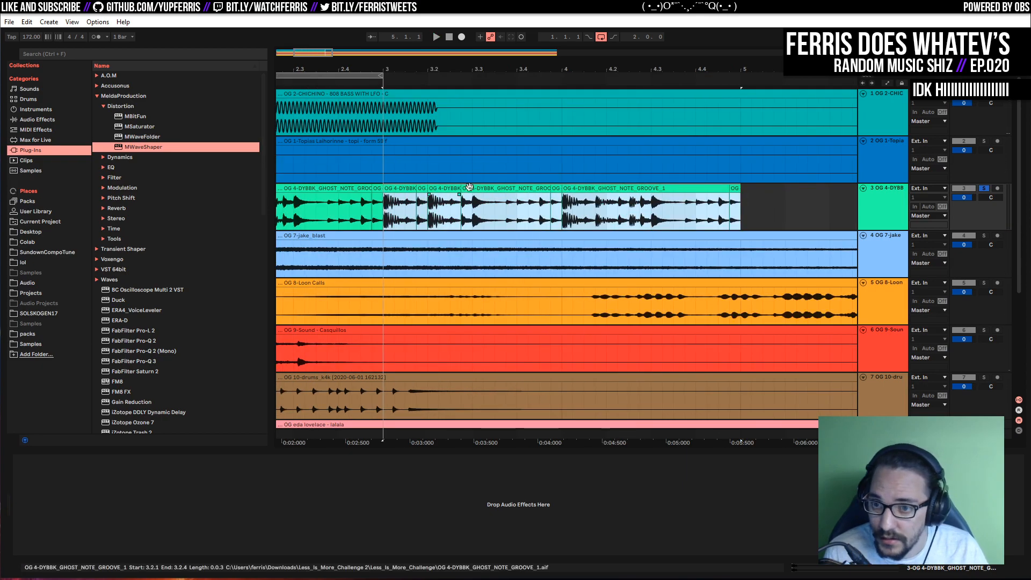
drag(511, 67, 646, 68)
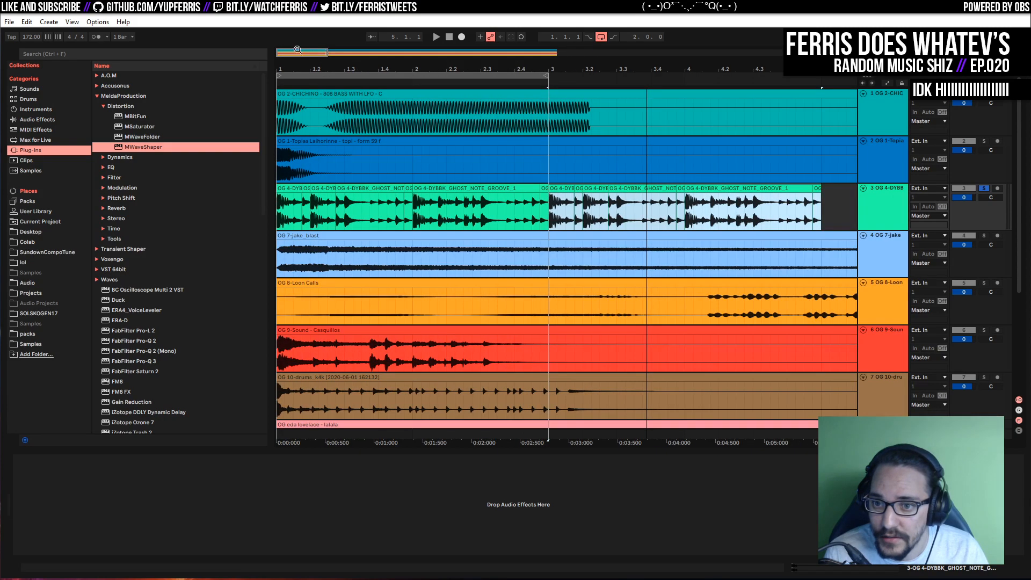
click(280, 213)
key(space)
Extend the first bar's groove clip at 1.2.4 back to start at 1.2.3 and play from the start
key(space)
drag(371, 209, 318, 192)
click(280, 213)
key(space)
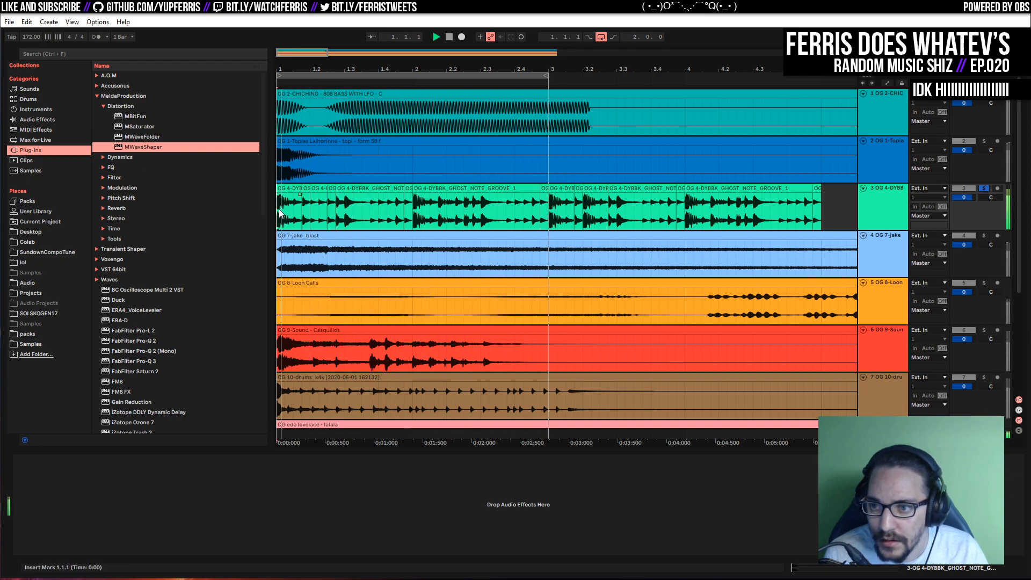
click(333, 188)
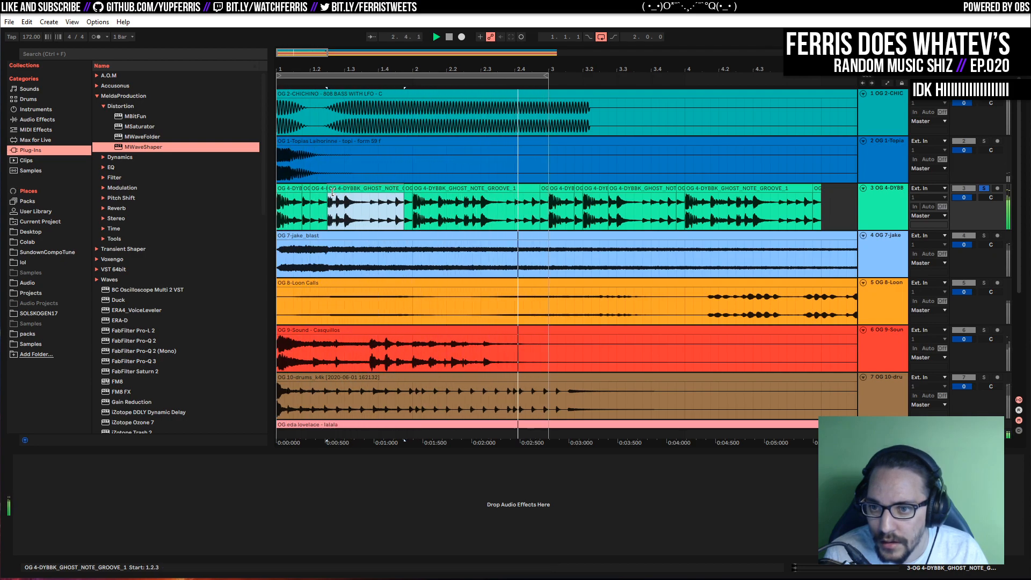
Extend the loop to four bars and set the project tempo to 150 BPM while listening to the groove
drag(548, 76, 821, 80)
click(885, 197)
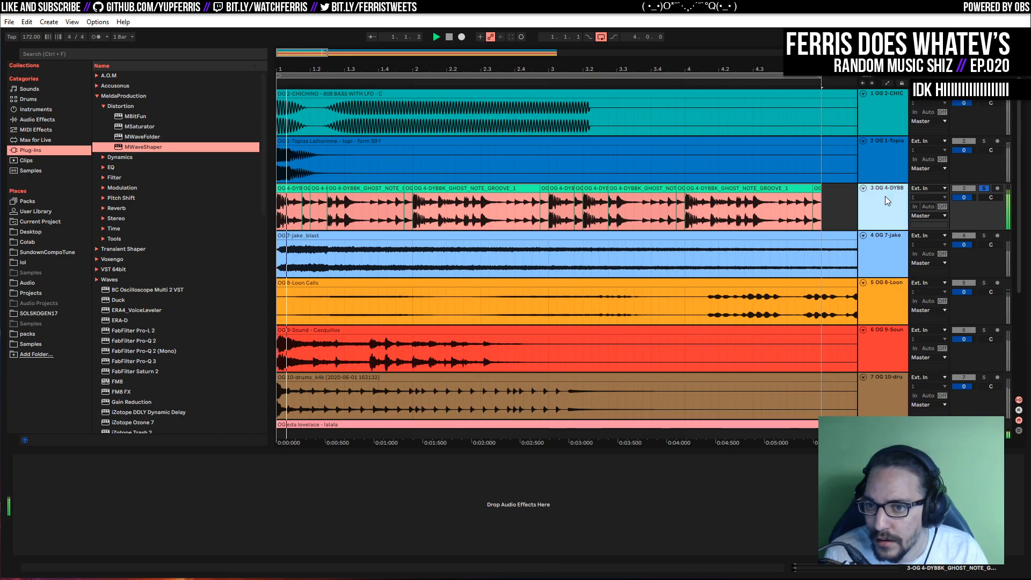
click(30, 37)
text(150)
key(Return)
key(space)
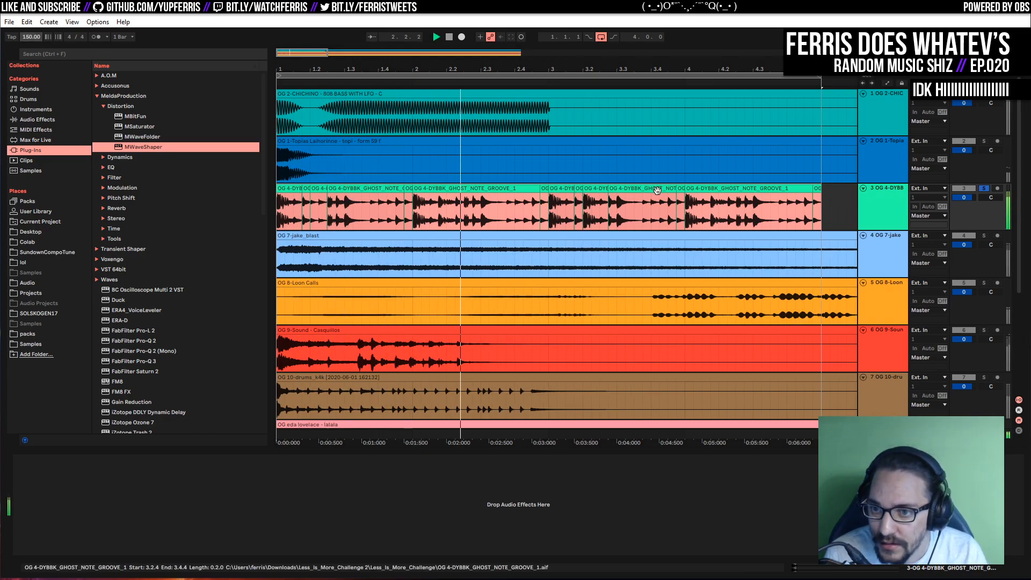
Stop playback, consolidate all groove slices on track 3 into one four-bar clip, and play it
click(837, 194)
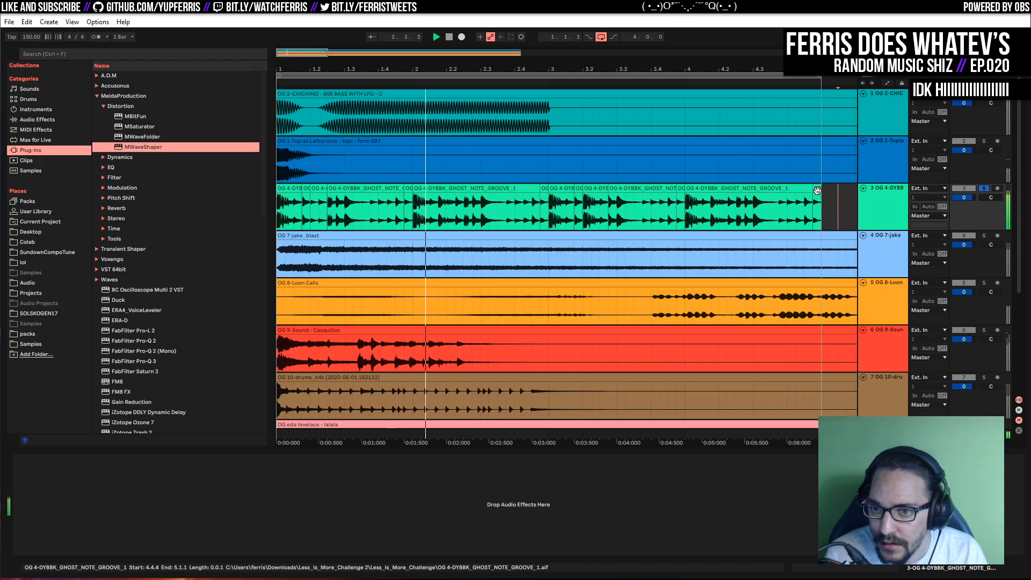
key(space)
click(816, 190)
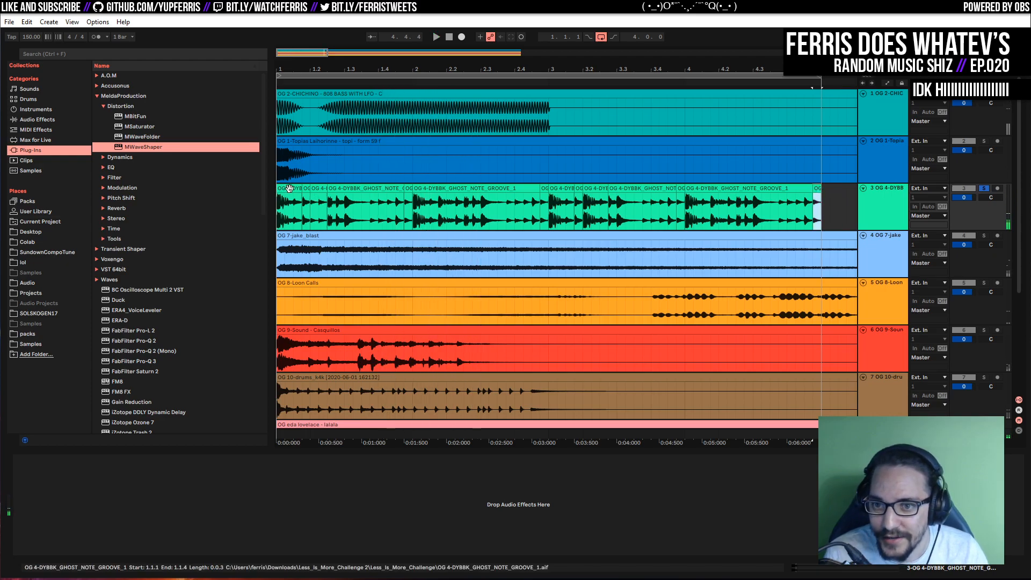
shift+click(286, 190)
key(ctrl+j)
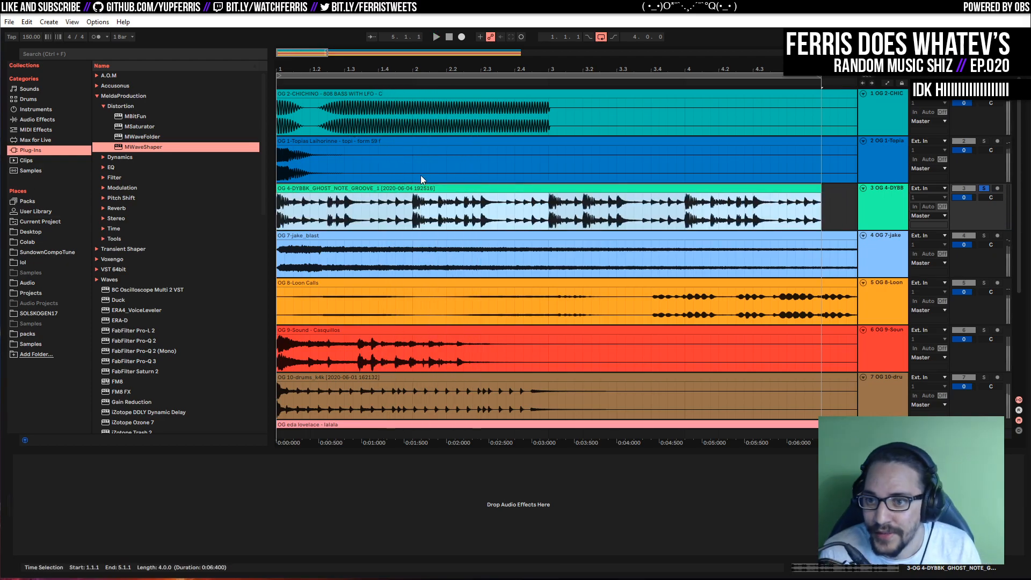
key(space)
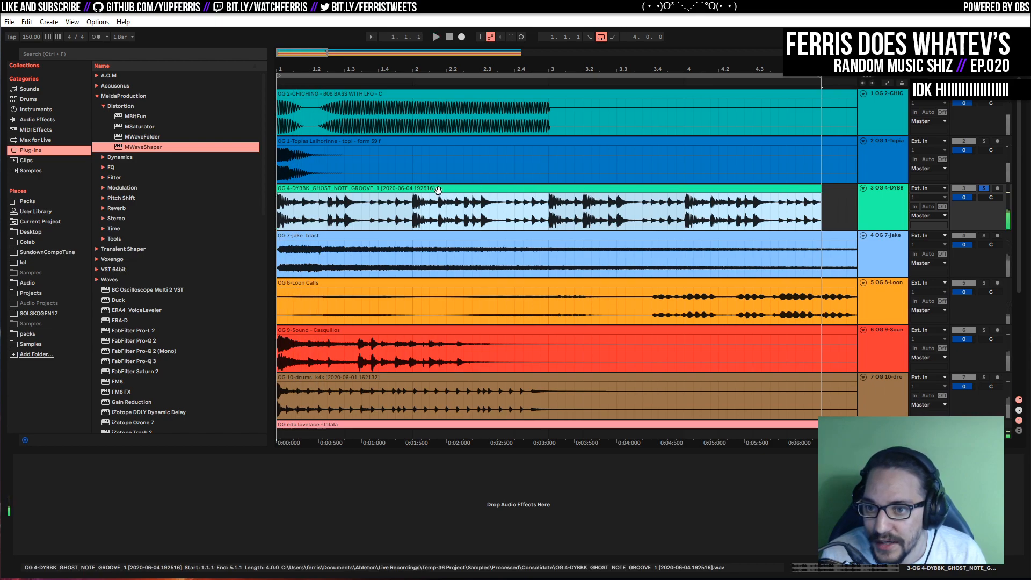
Set the project tempo to 172 BPM and turn off warping for the consolidated groove clip on track 3
click(26, 40)
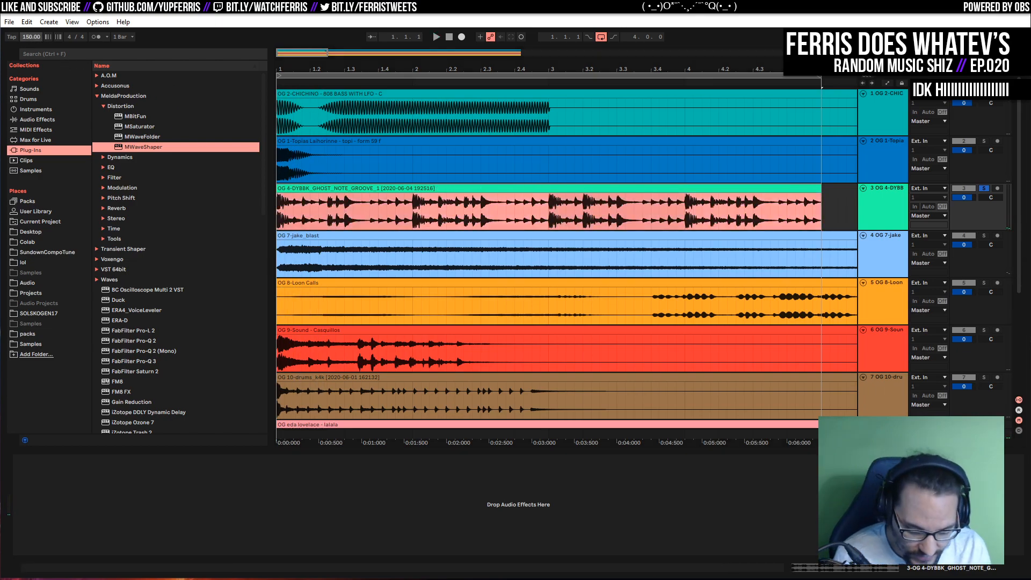
text(172)
key(Return)
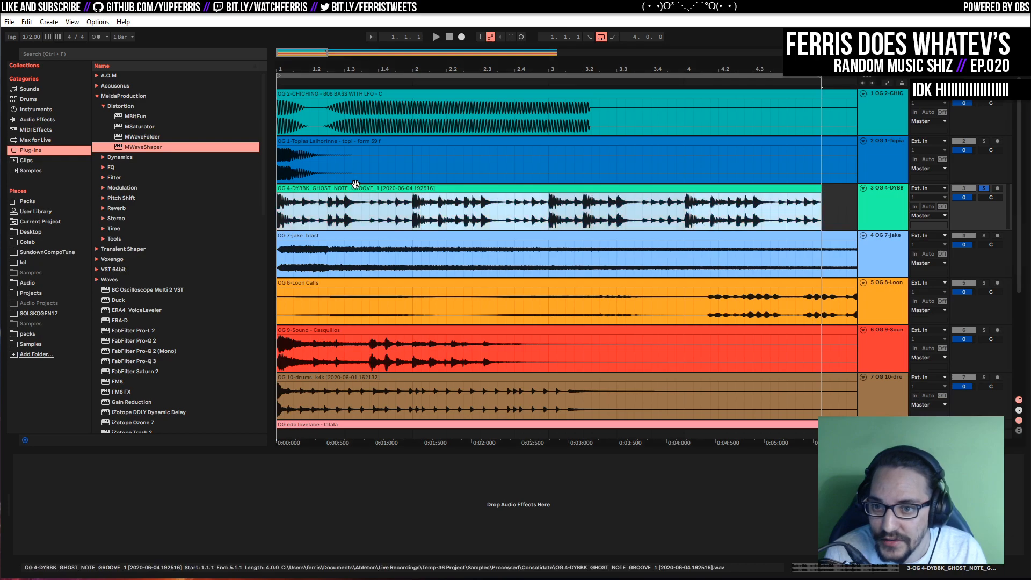
double_click(400, 206)
click(126, 261)
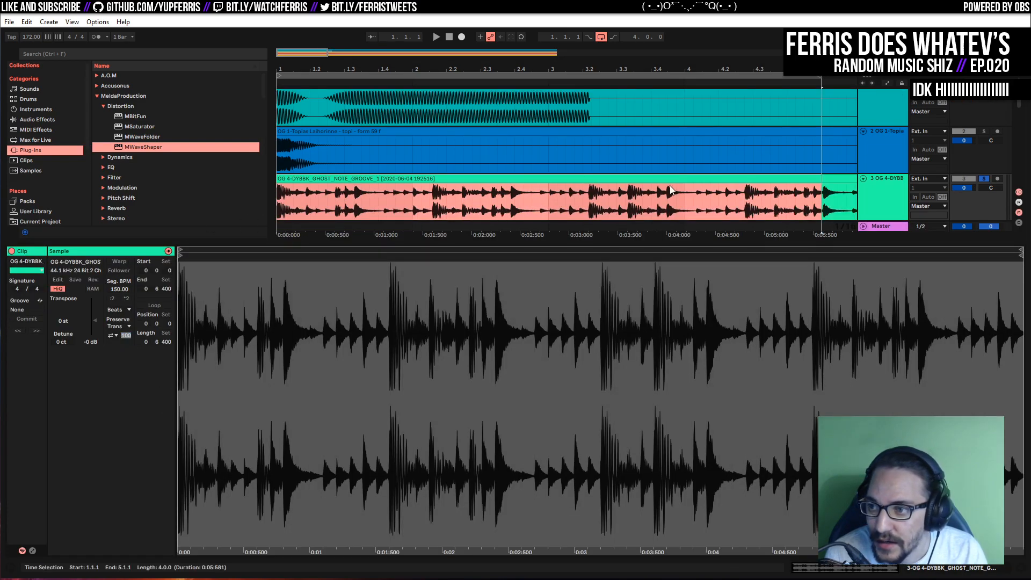
Transpose the groove clip by 2 st and detune it by 37 ct to match its end to bar 5
mouse_move(68, 323)
mouse_down()
mouse_move(67, 313)
mouse_move(61, 333)
mouse_up()
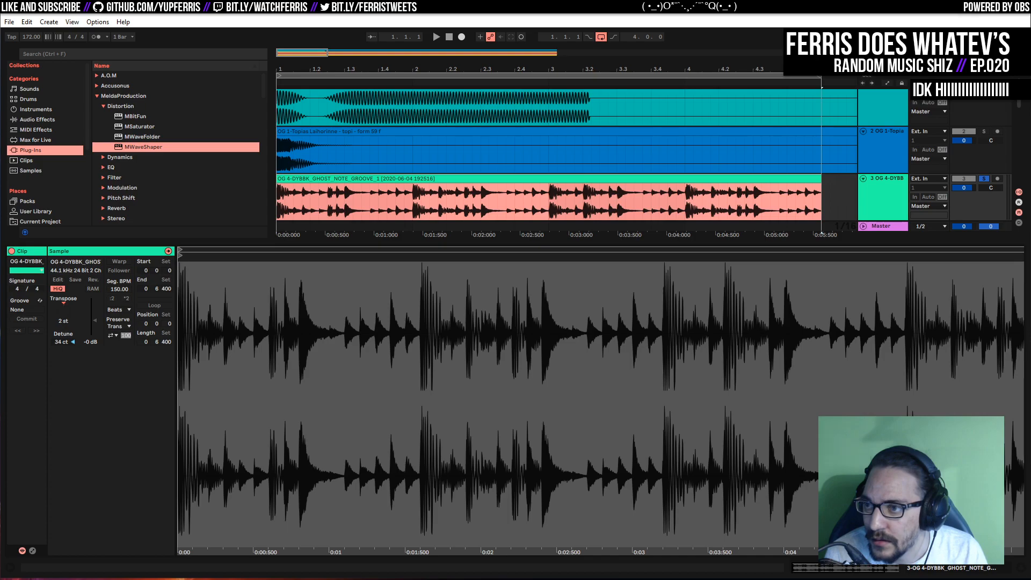
drag(825, 69, 825, 161)
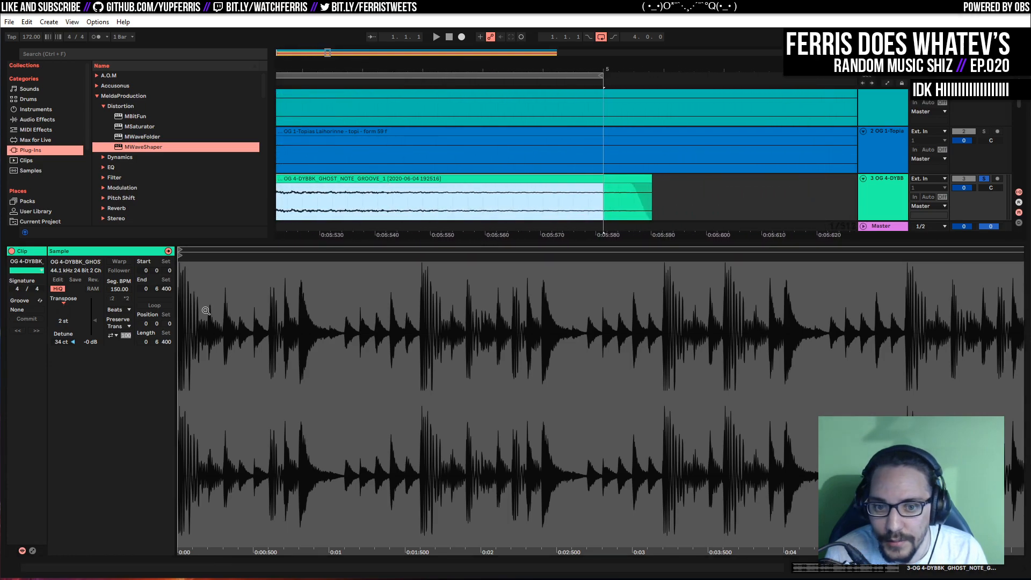
drag(62, 344, 62, 341)
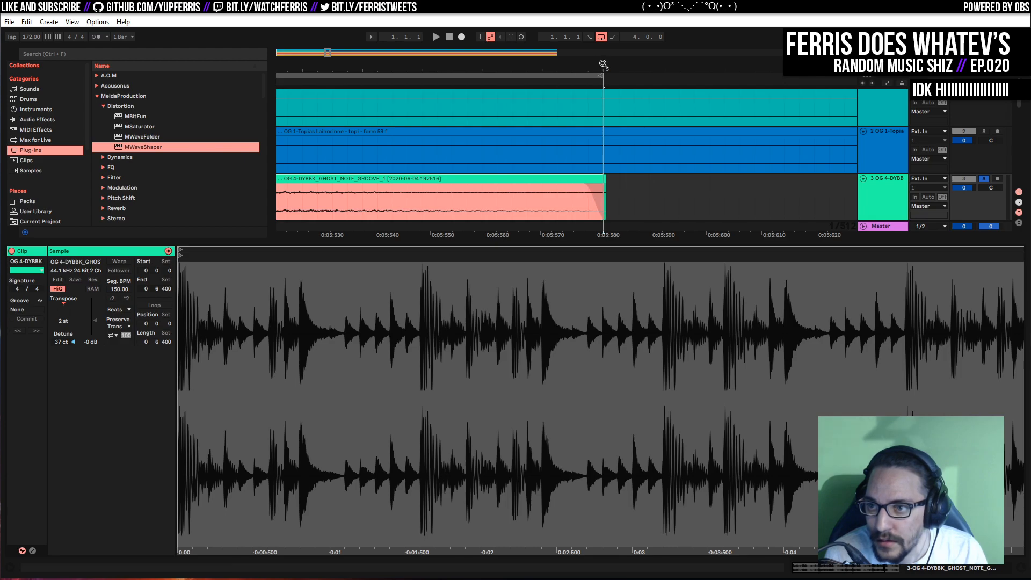
drag(603, 64, 535, 129)
drag(60, 343, 60, 344)
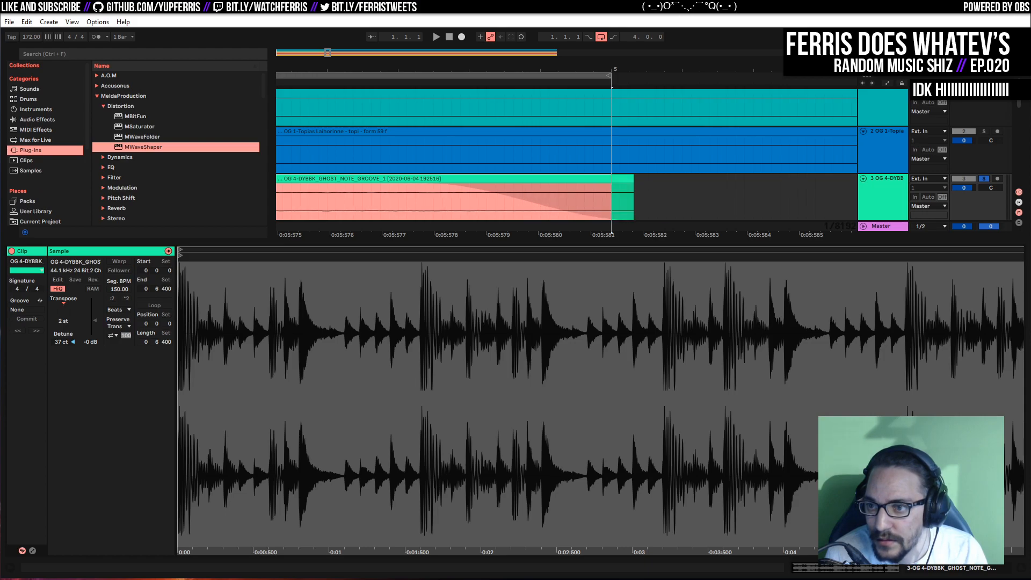
Trim the groove clip's end exactly to the start of bar 5 and play the loop
drag(636, 178, 612, 177)
drag(478, 67, 586, 24)
key(space)
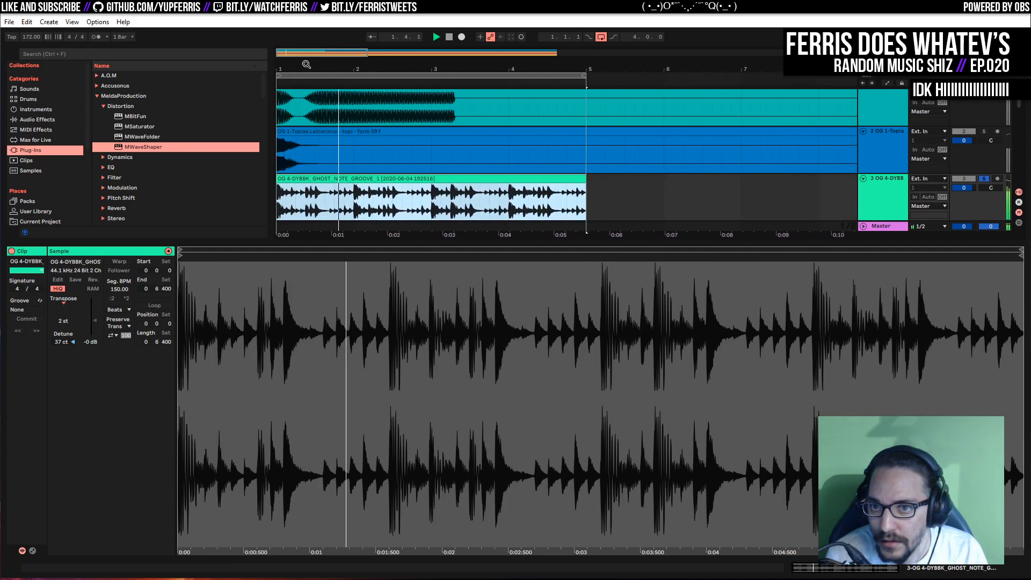
drag(308, 68, 307, 88)
click(414, 196)
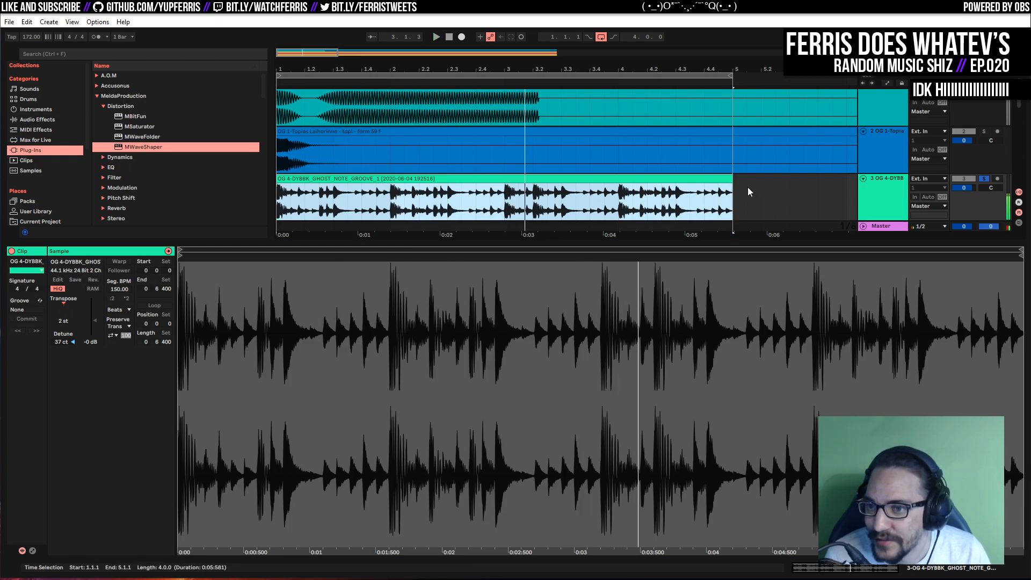
Replay the groove, rename its track Break, and move it above all other tracks
scroll(749, 189, down, 1)
click(867, 161)
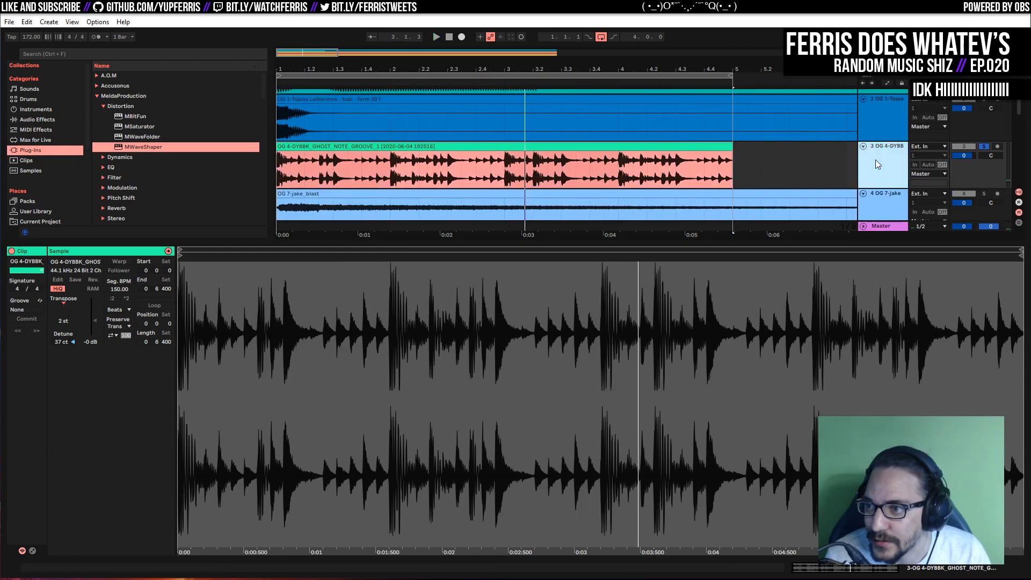
key(space)
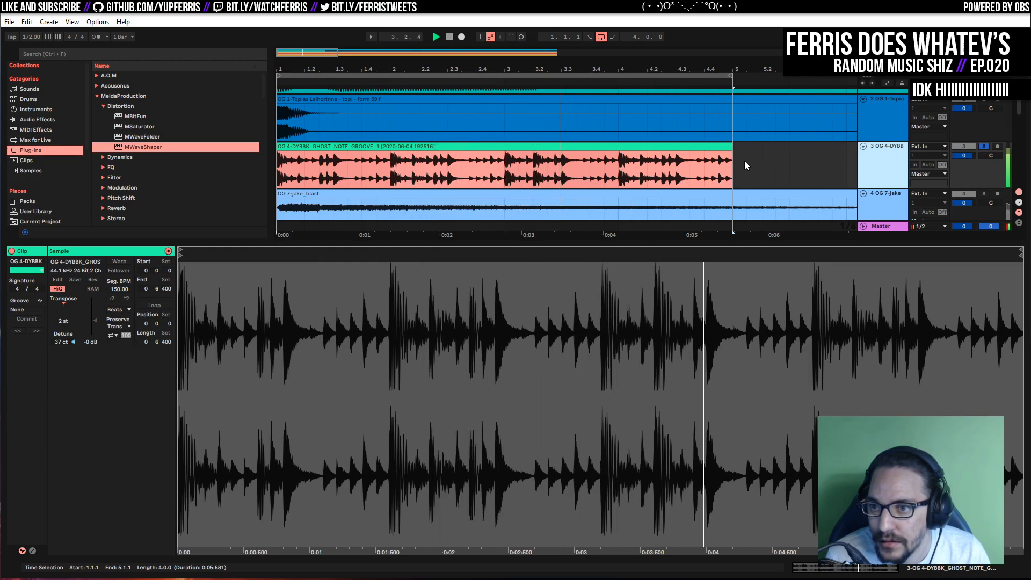
key(space)
key(space)
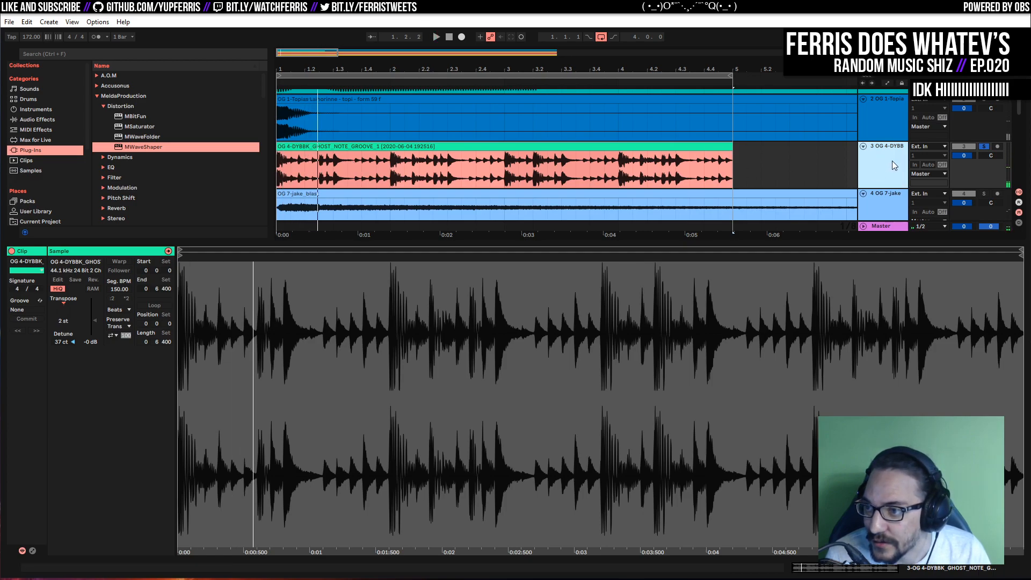
scroll(894, 159, down, 2)
key(shift+Tab)
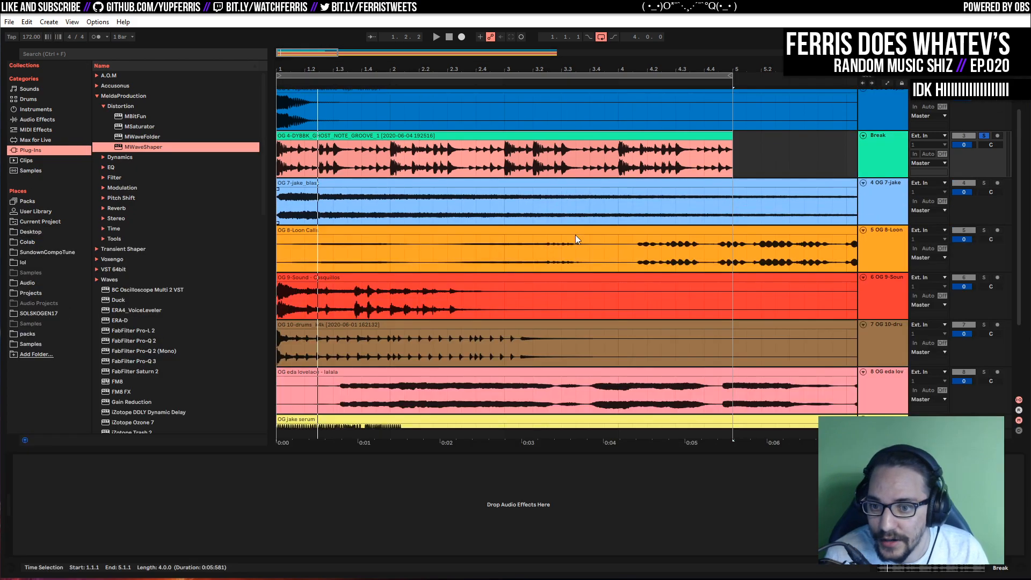
scroll(841, 150, up, 3)
drag(887, 189, 894, 95)
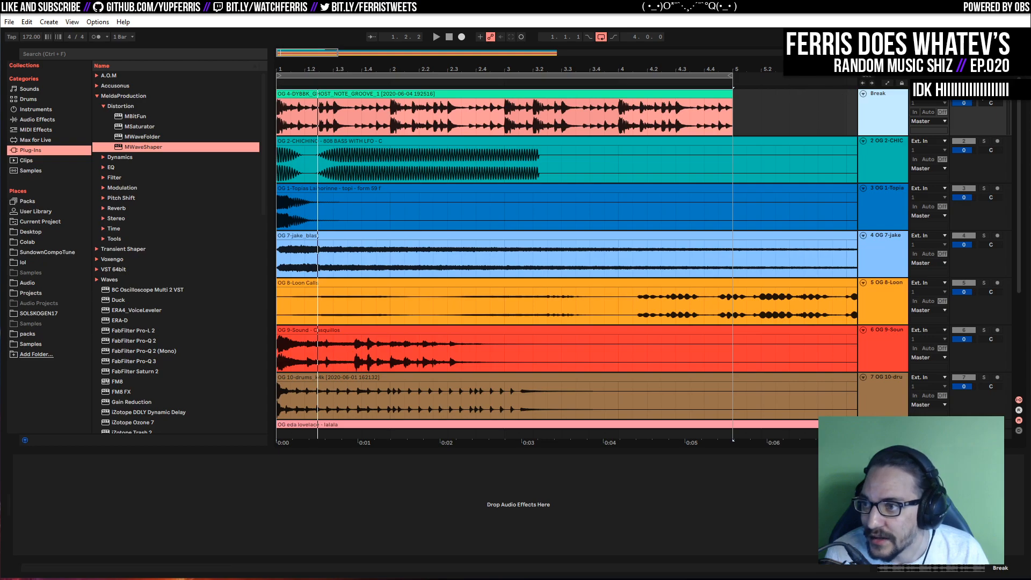
Solo the 808 bass track and listen to its clip from the start of the loop
click(984, 142)
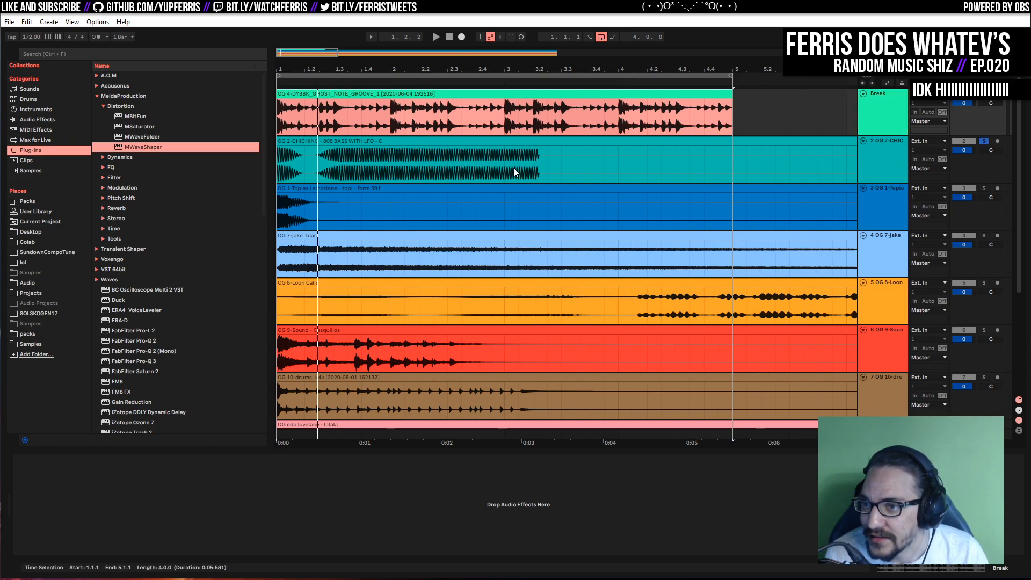
click(279, 160)
drag(421, 70, 421, 35)
drag(344, 93, 299, 121)
key(space)
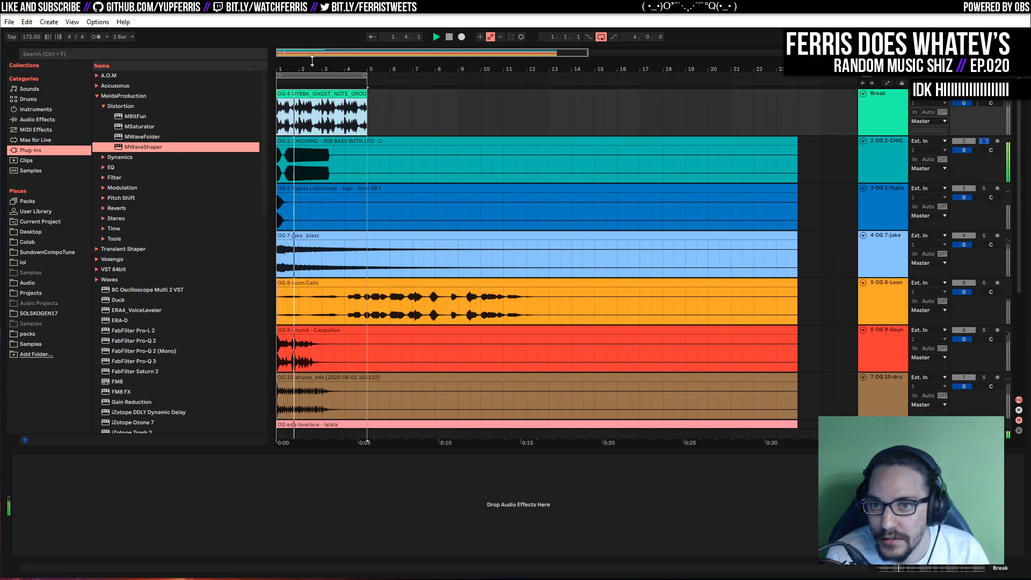
drag(315, 64, 316, 94)
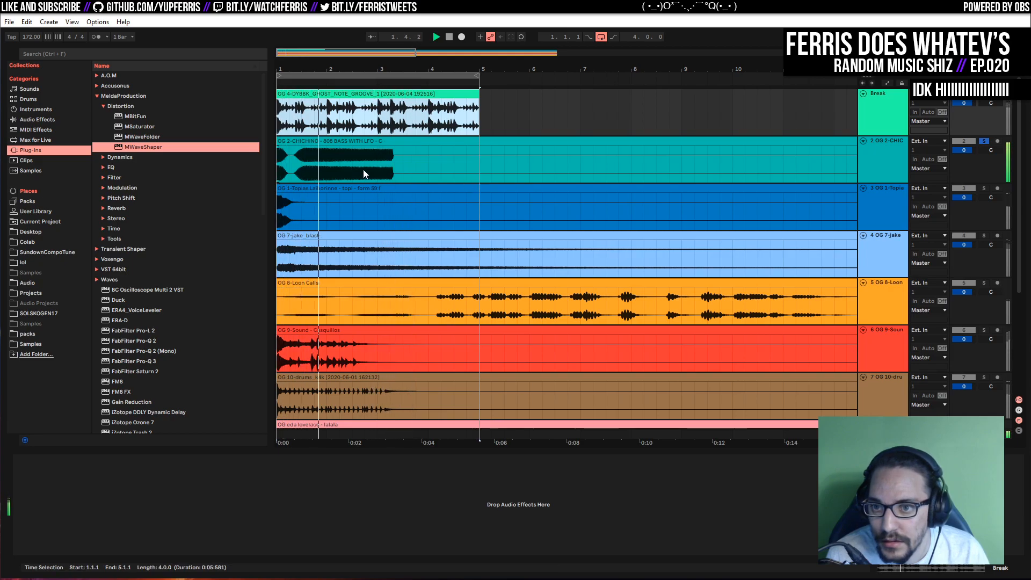
Insert the Schope_x64 analyser on the 808 bass track and play it from the start
click(882, 162)
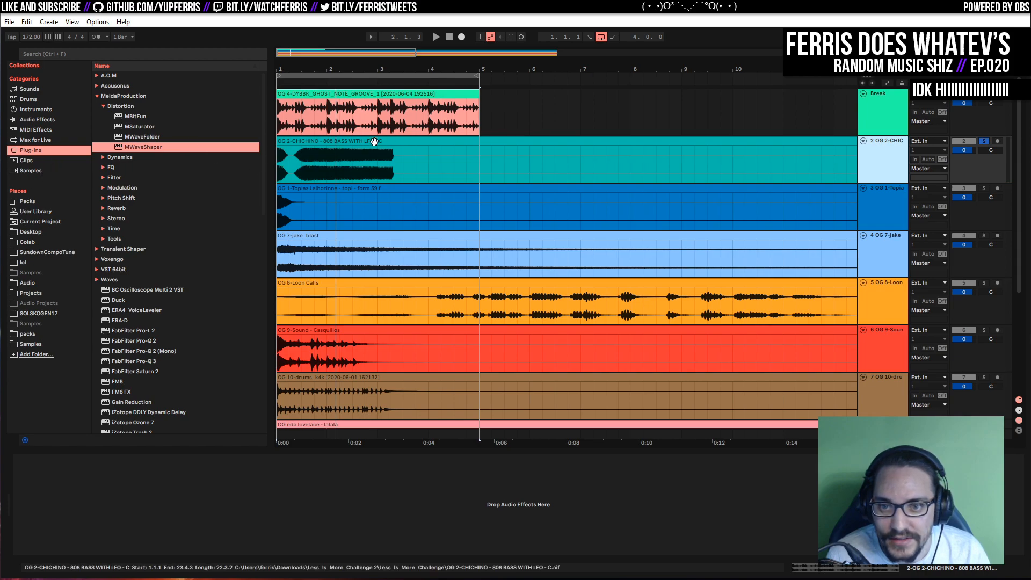
scroll(153, 320, down, 15)
scroll(162, 330, down, 5)
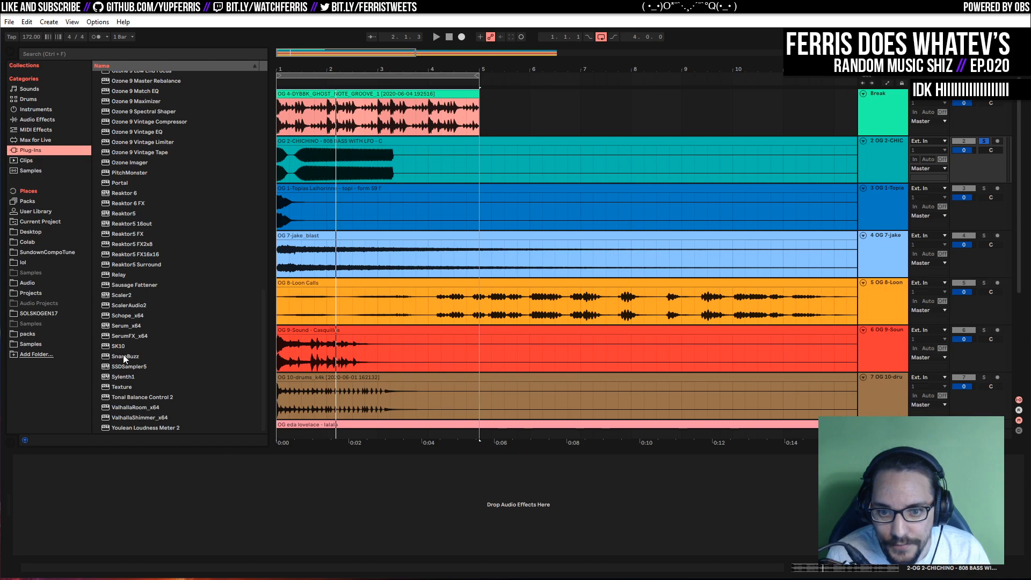
drag(124, 315, 191, 494)
key(space)
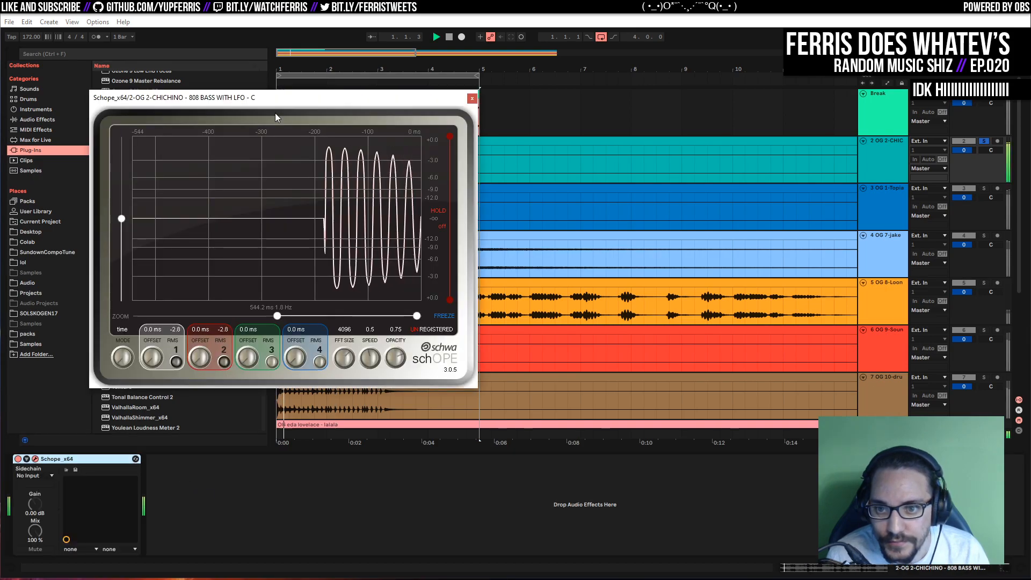
Examine the 808 bass in Schope's frequency mode, zoomed to 20 Hz to 5 kHz, and remove the analyser
drag(123, 354, 124, 384)
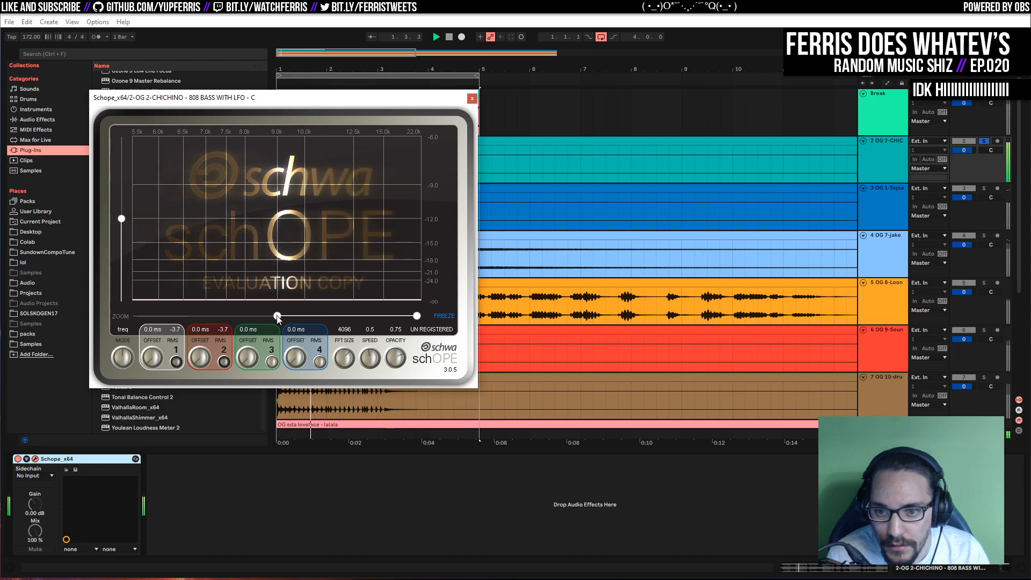
drag(277, 316, 137, 316)
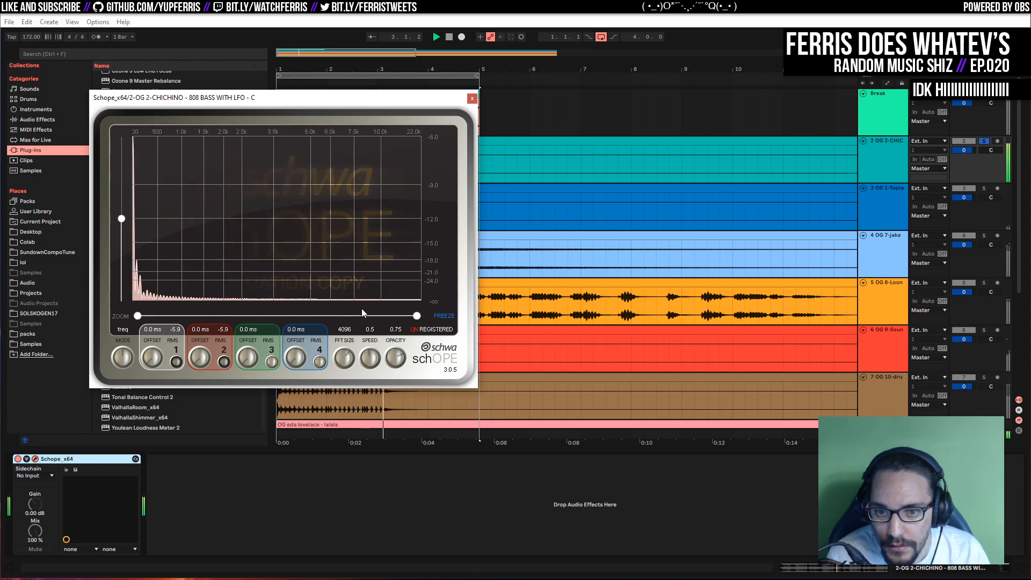
drag(421, 317, 270, 317)
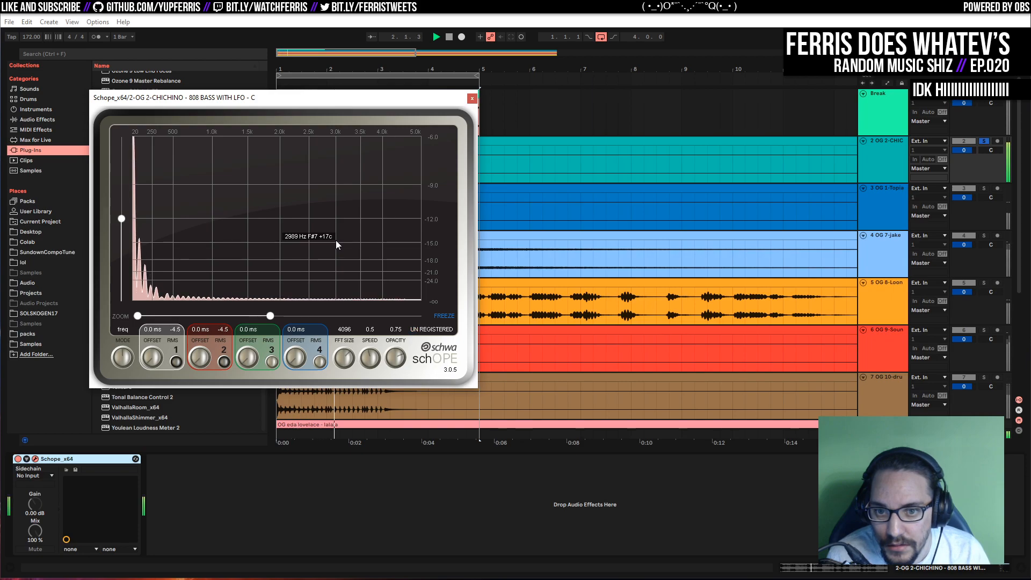
click(472, 98)
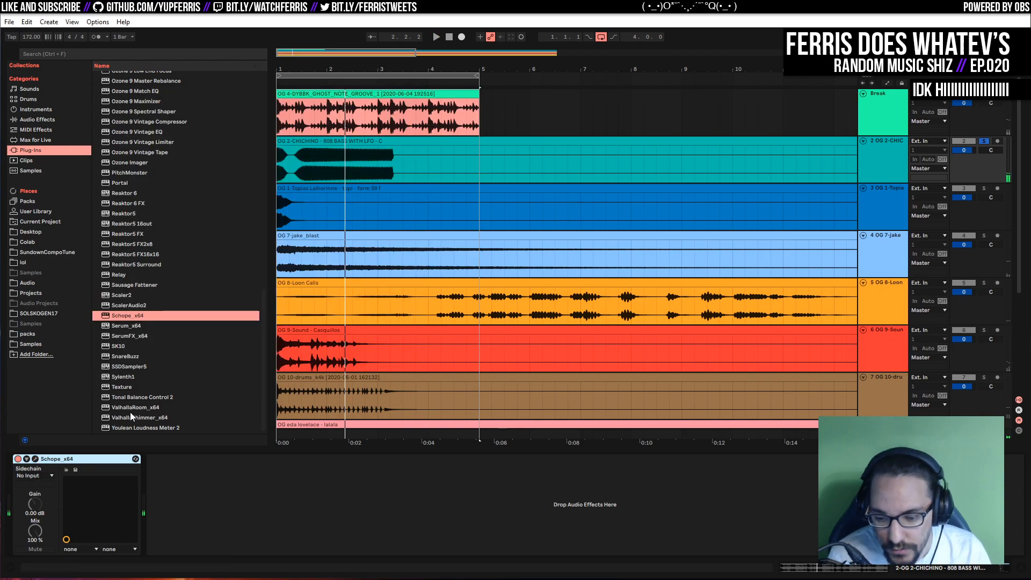
key(Delete)
Audition the jake_blast, Casquillos, drums_k4k and jake serum tracks by soloing them one at a time
scroll(453, 184, down, 2)
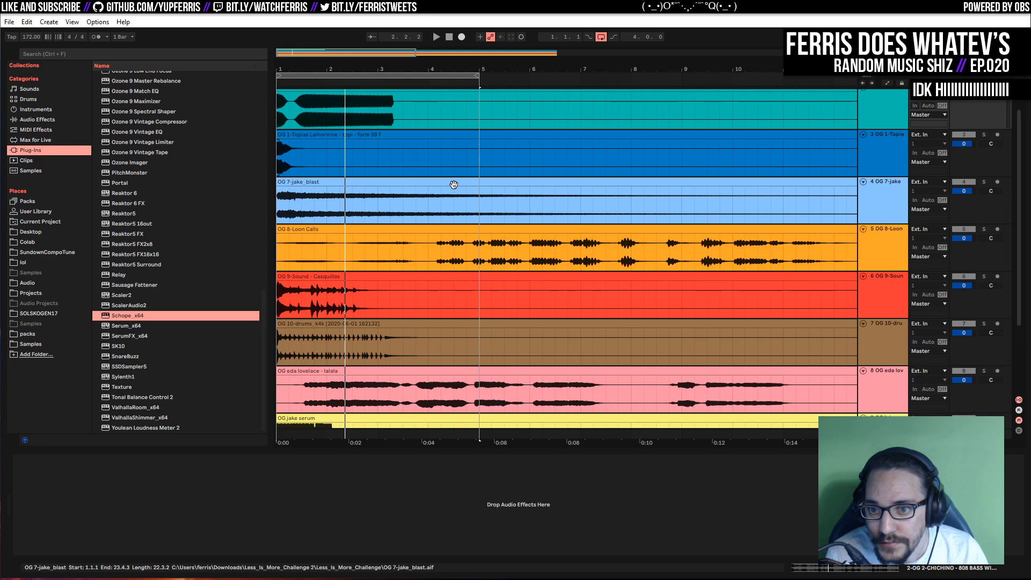
scroll(454, 184, down, 2)
click(984, 160)
key(space)
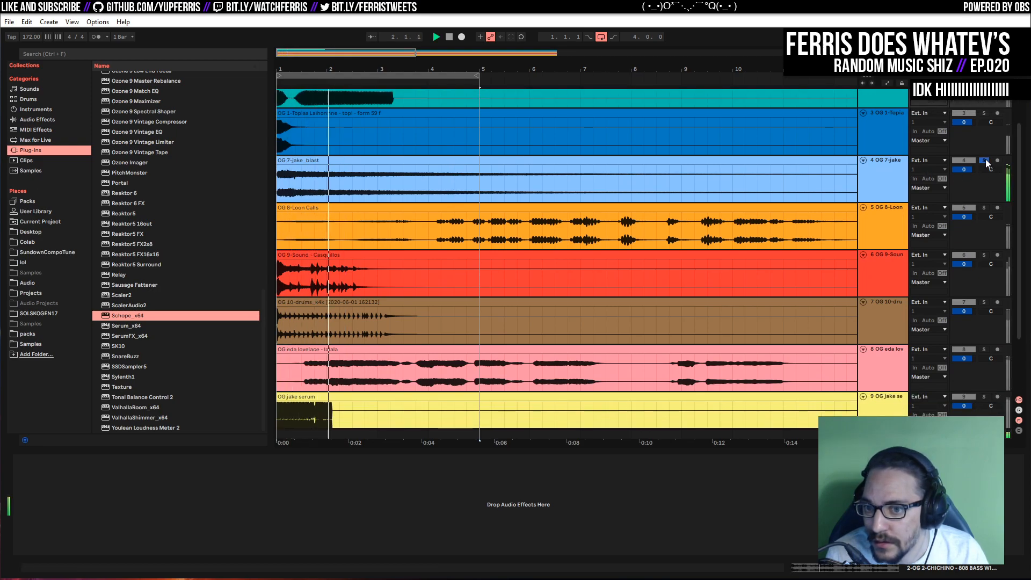
click(984, 255)
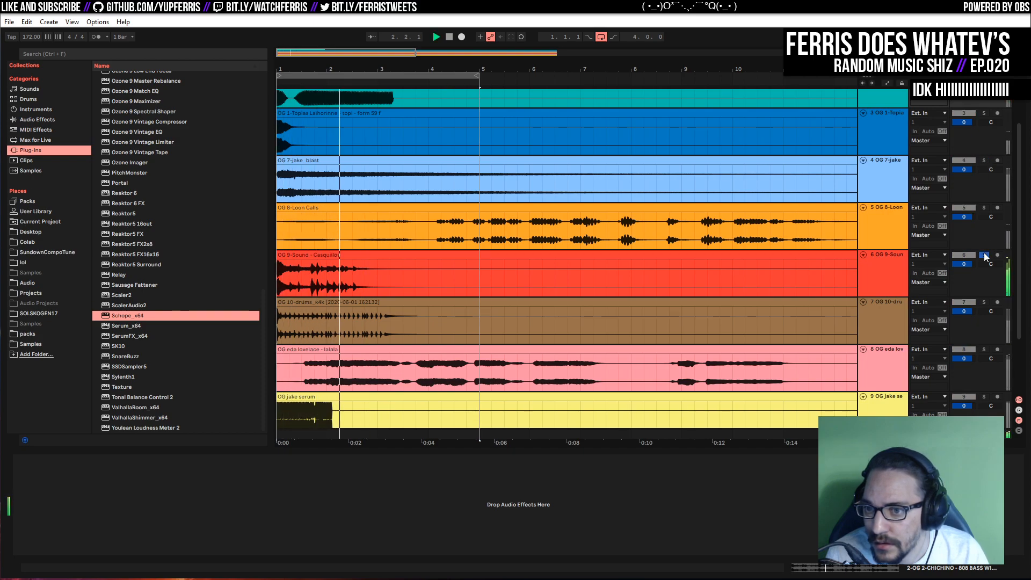
click(984, 256)
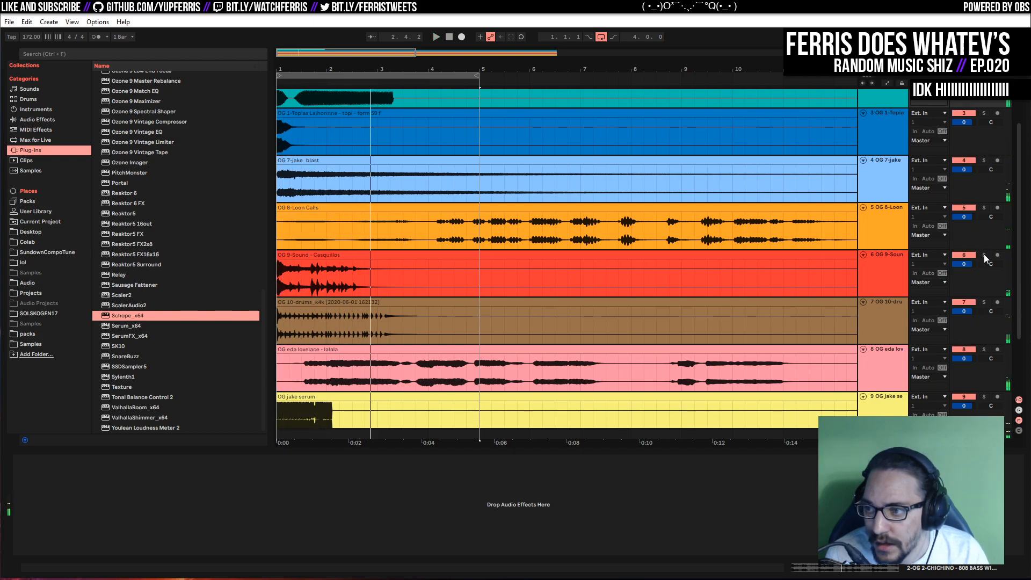
click(984, 256)
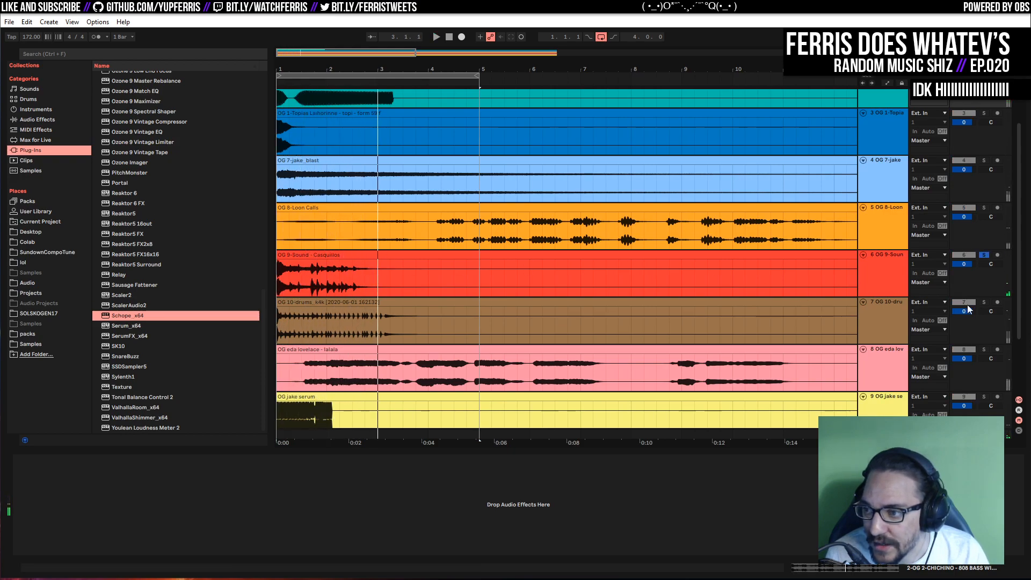
click(982, 303)
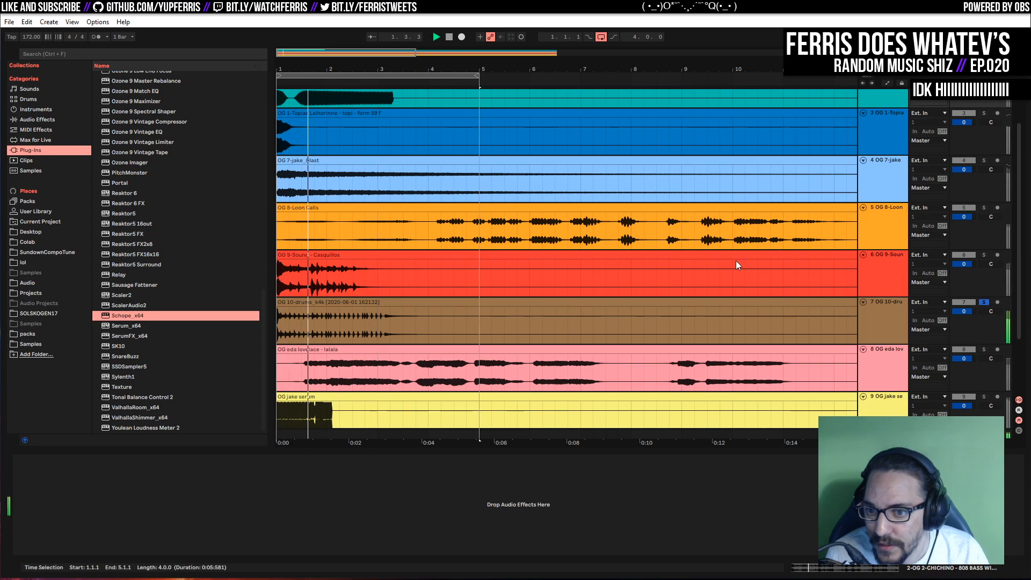
scroll(735, 260, down, 2)
click(984, 322)
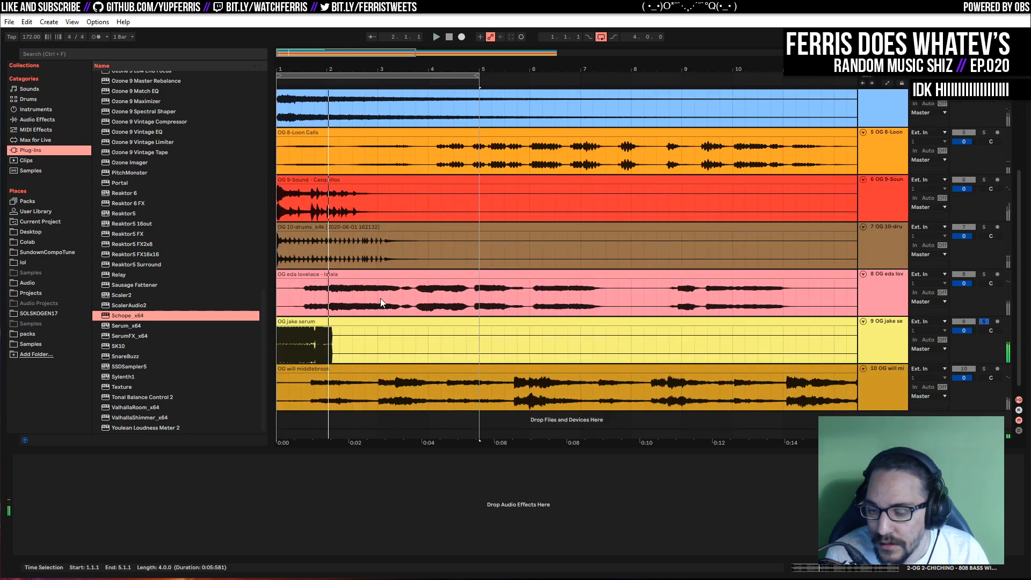
Try warping the OG jake serum clip and stretching it by doubling its segment tempo up to 688 BPM during playback
click(300, 321)
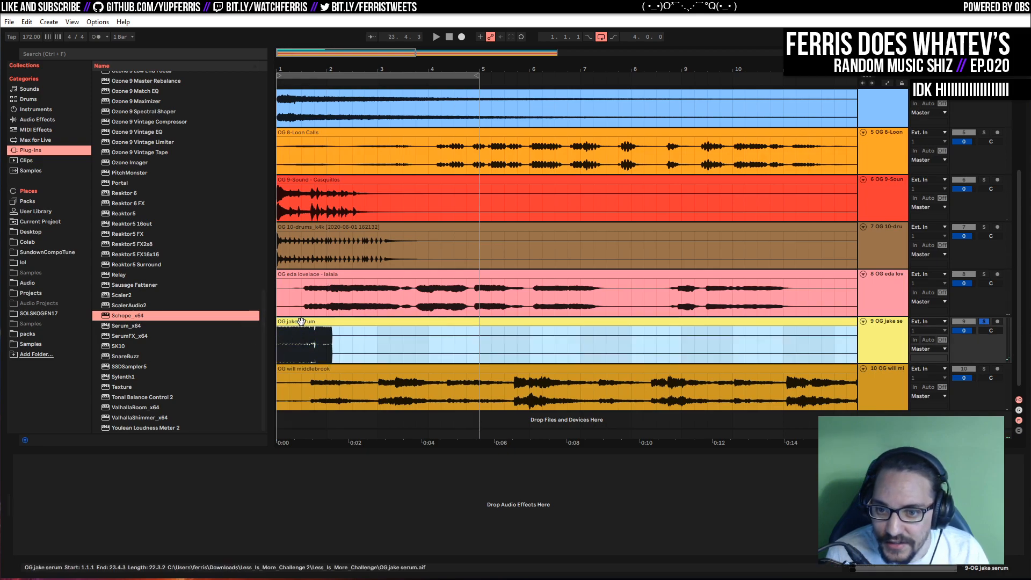
double_click(308, 322)
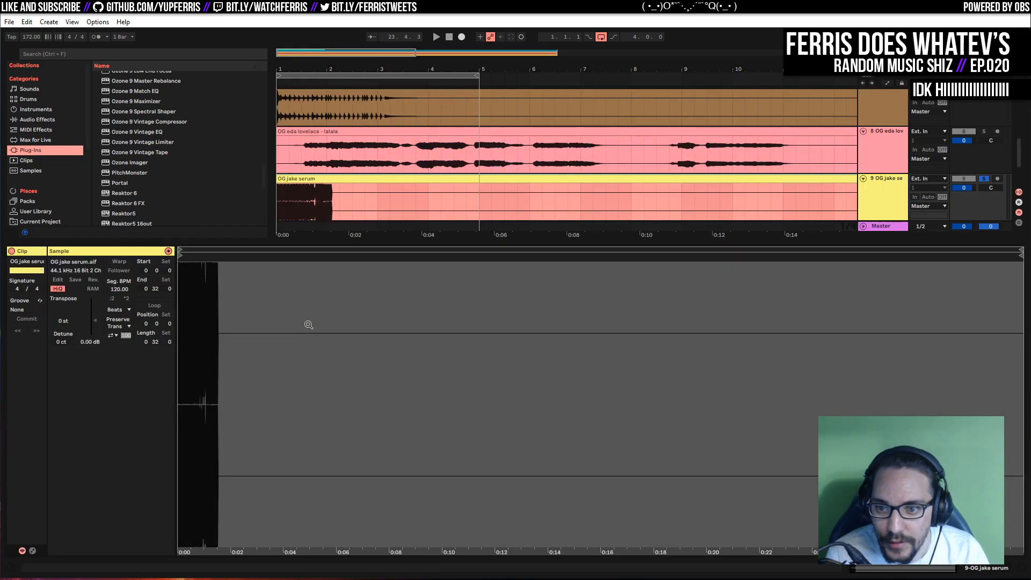
key(shift+Tab)
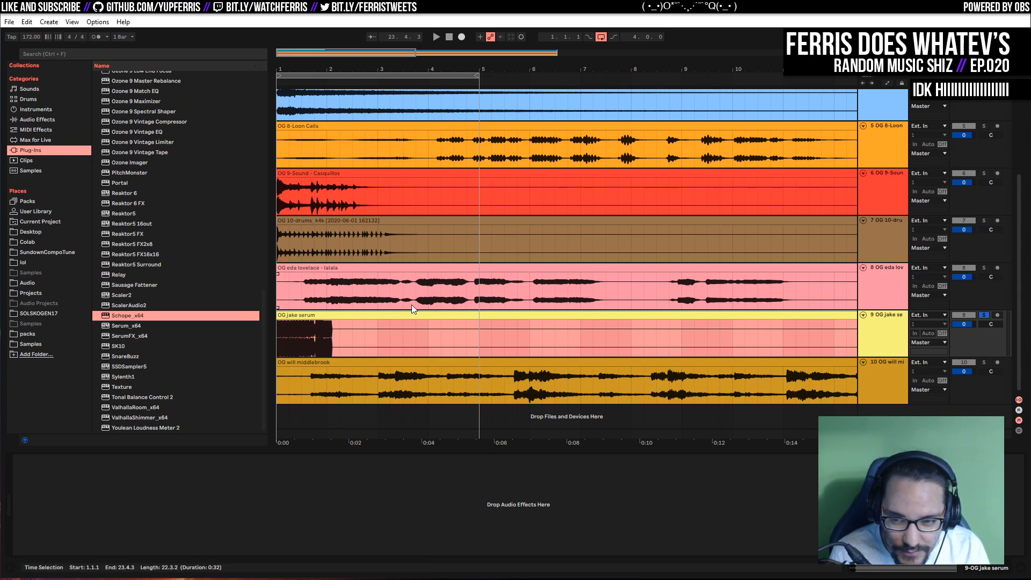
double_click(317, 320)
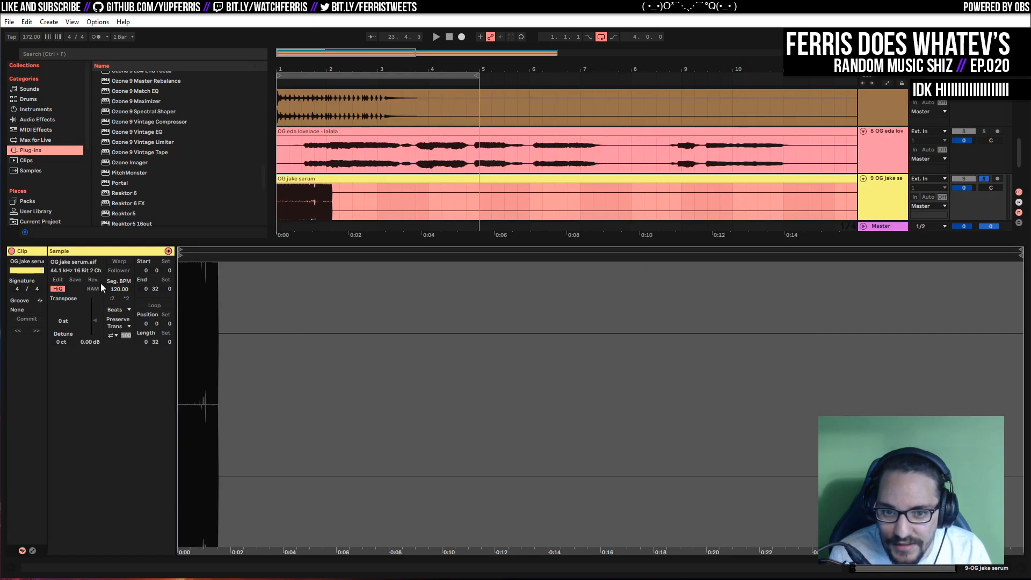
click(119, 262)
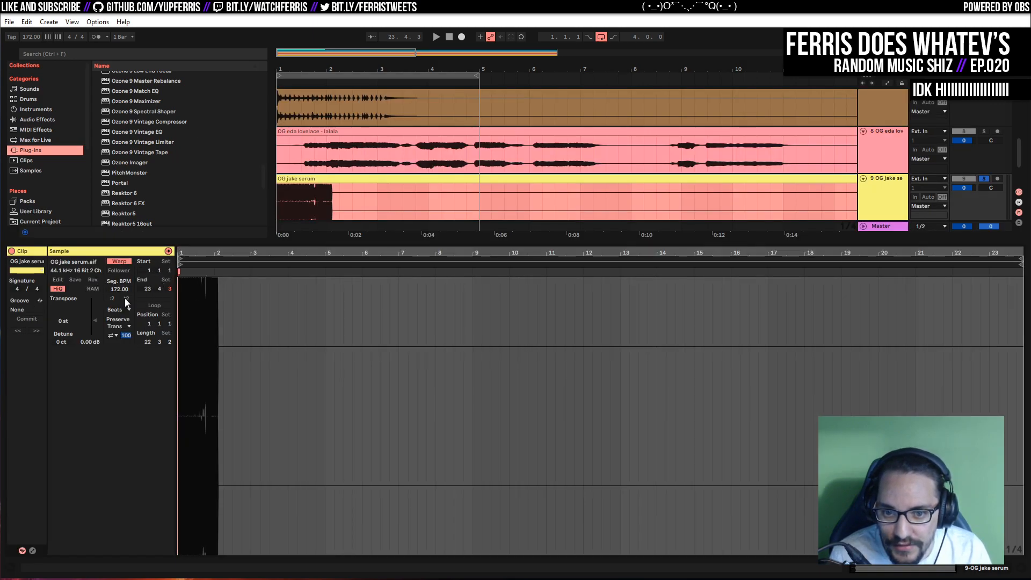
key(space)
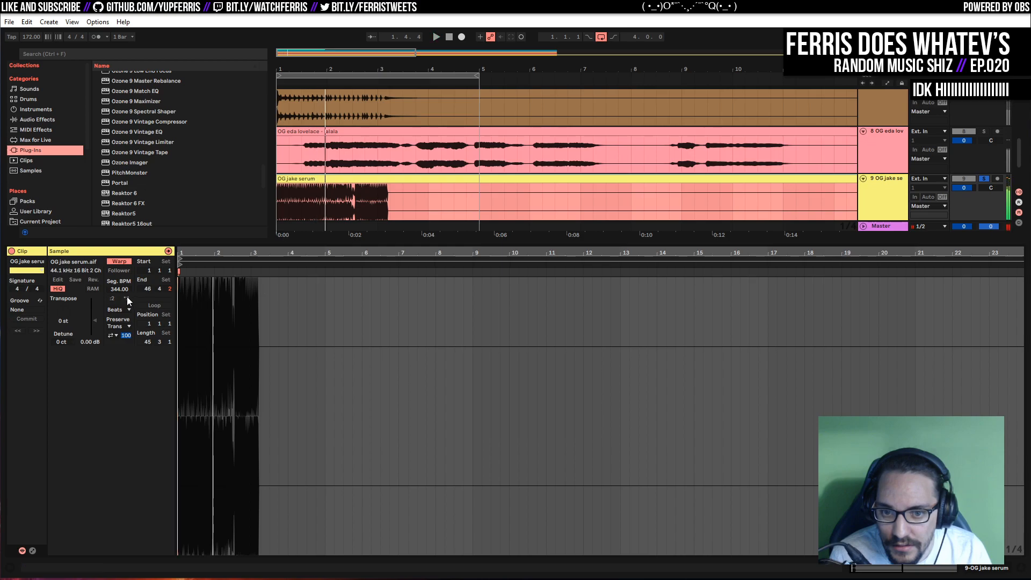
click(127, 296)
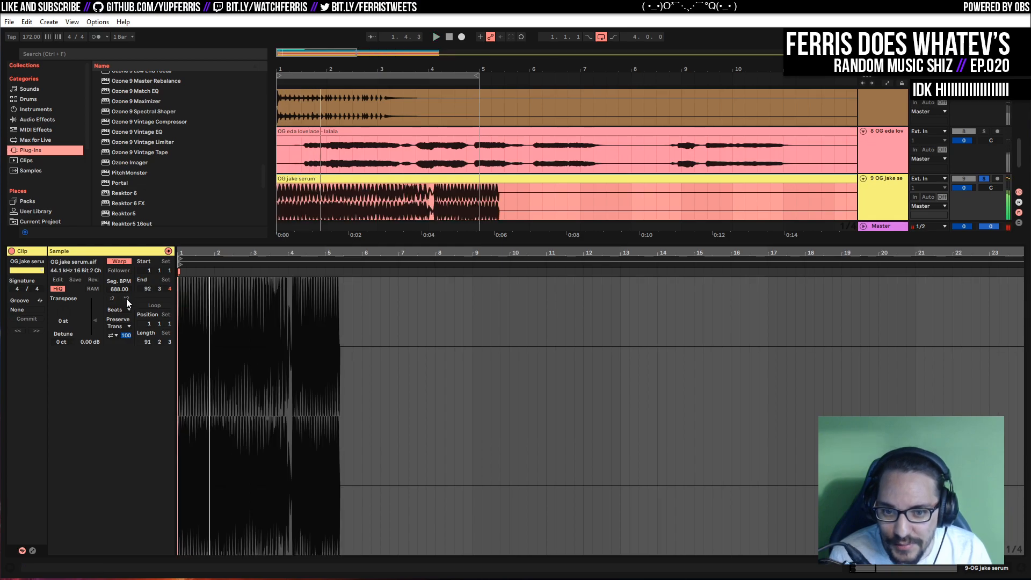
click(127, 298)
Try the Complex and Complex Pro warp modes on the jake serum clip and halve its segment tempo to 344 BPM
click(125, 309)
click(127, 347)
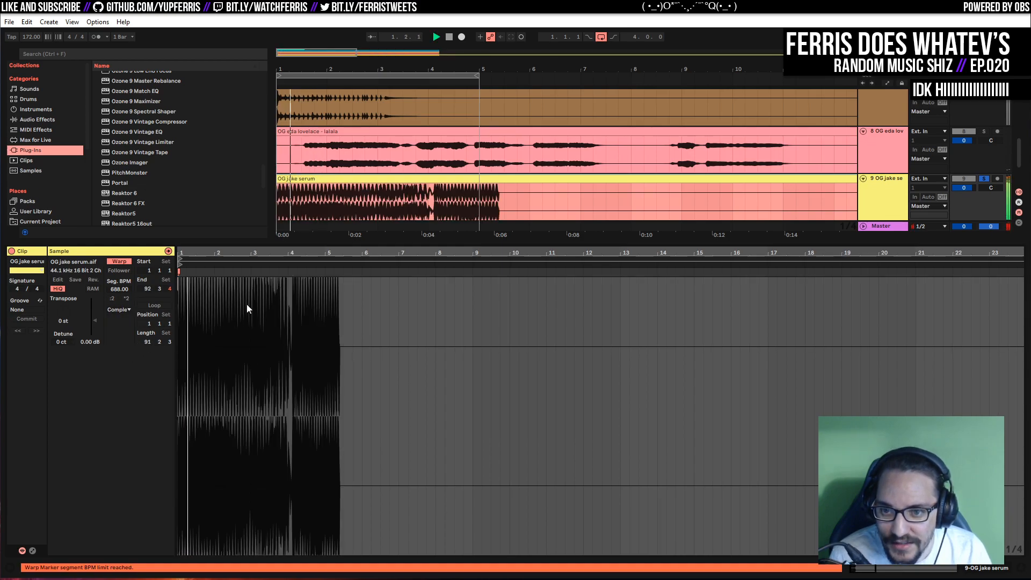
click(119, 309)
click(115, 336)
click(112, 299)
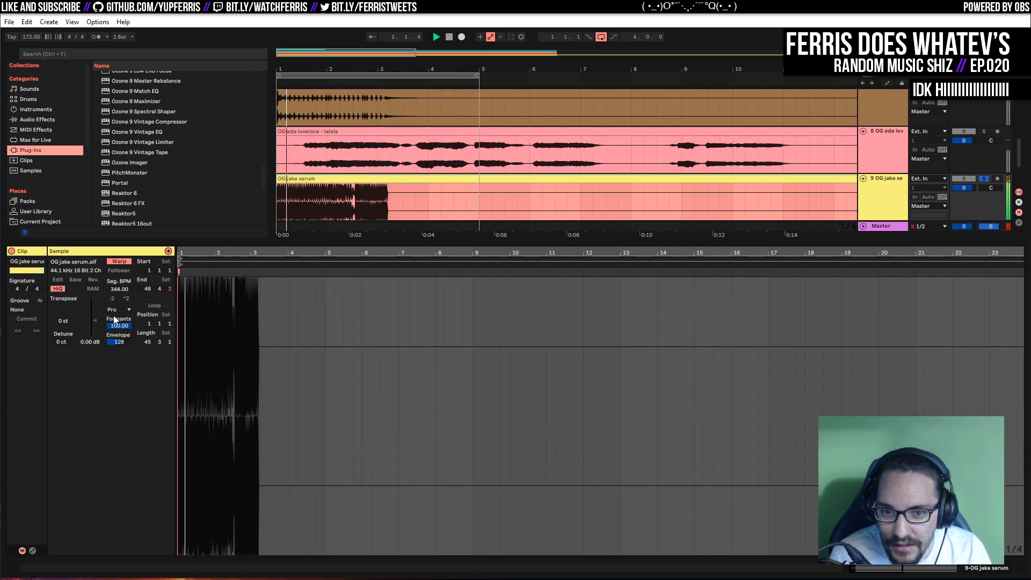
Halve the jake serum clip's segment tempo again, turn its warping off and close the clip view
click(112, 299)
click(119, 262)
key(shift+Tab)
key(space)
key(space)
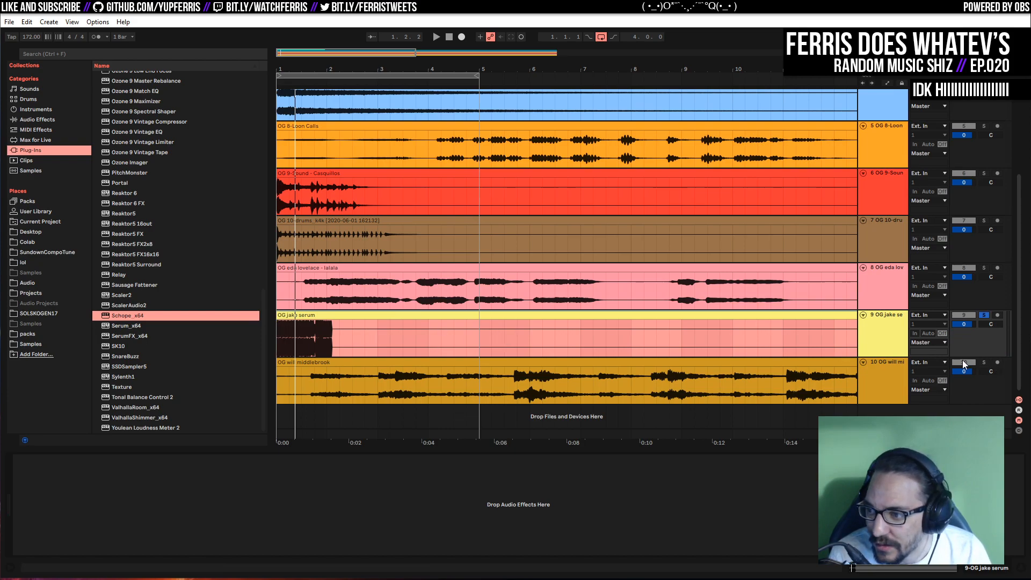
Audition track 10 soloed, compare it with the soloed jake serum track, and return to the start
click(304, 384)
key(space)
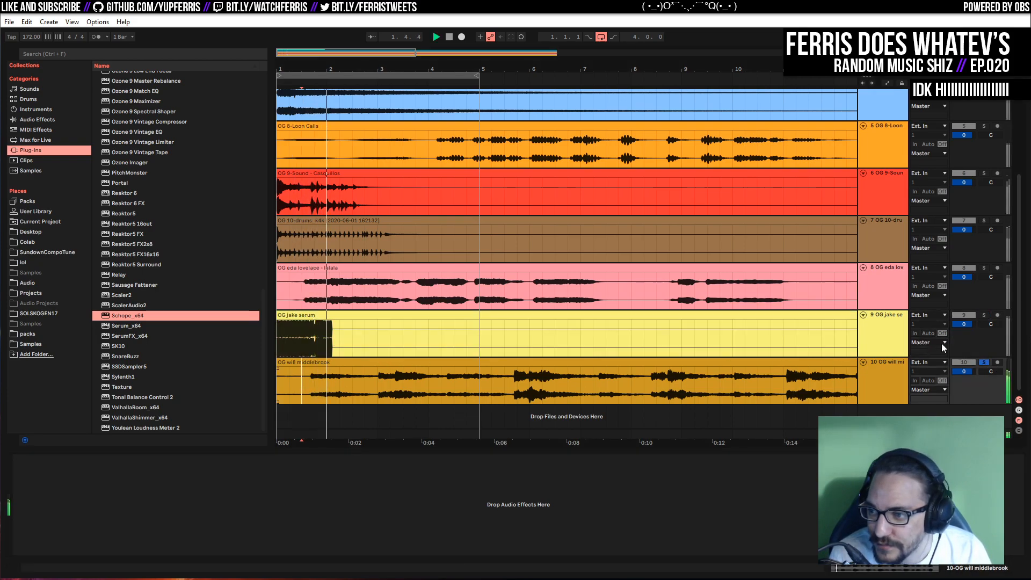
click(983, 315)
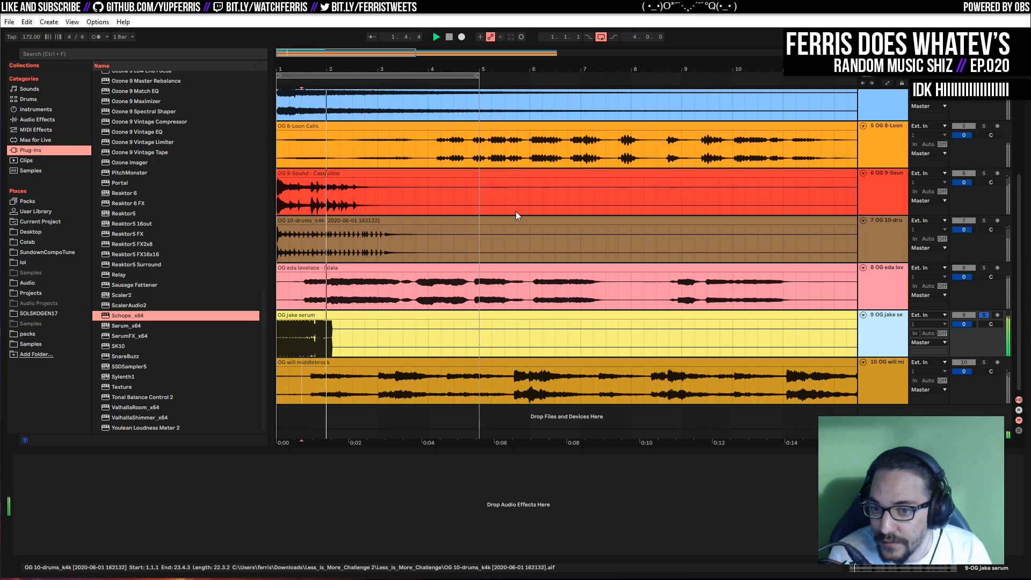
click(279, 332)
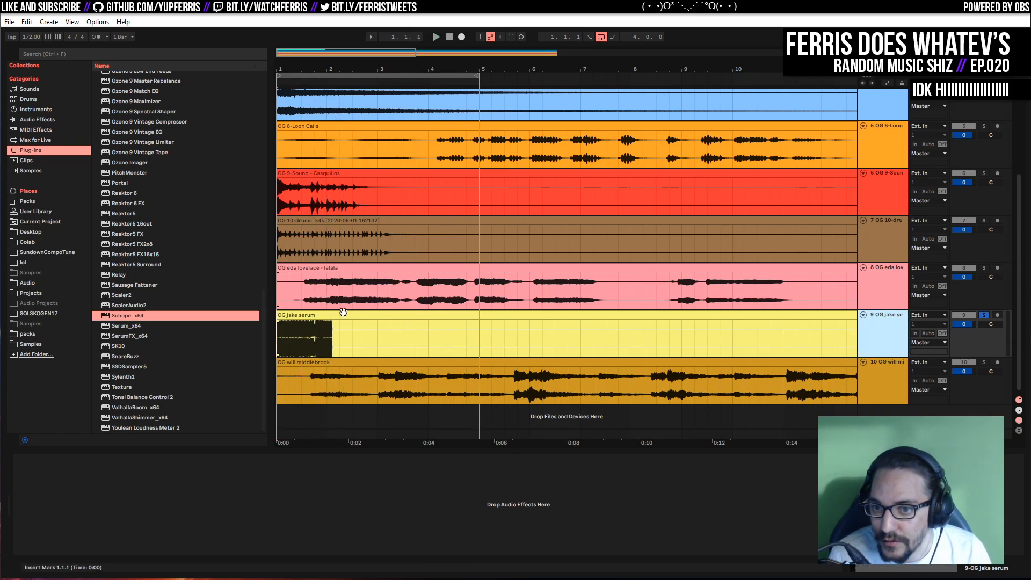
Insert MeldaProduction's MRhythmizer time effect on the Break track
scroll(573, 258, up, 4)
scroll(573, 258, down, 2)
scroll(573, 261, up, 2)
click(902, 113)
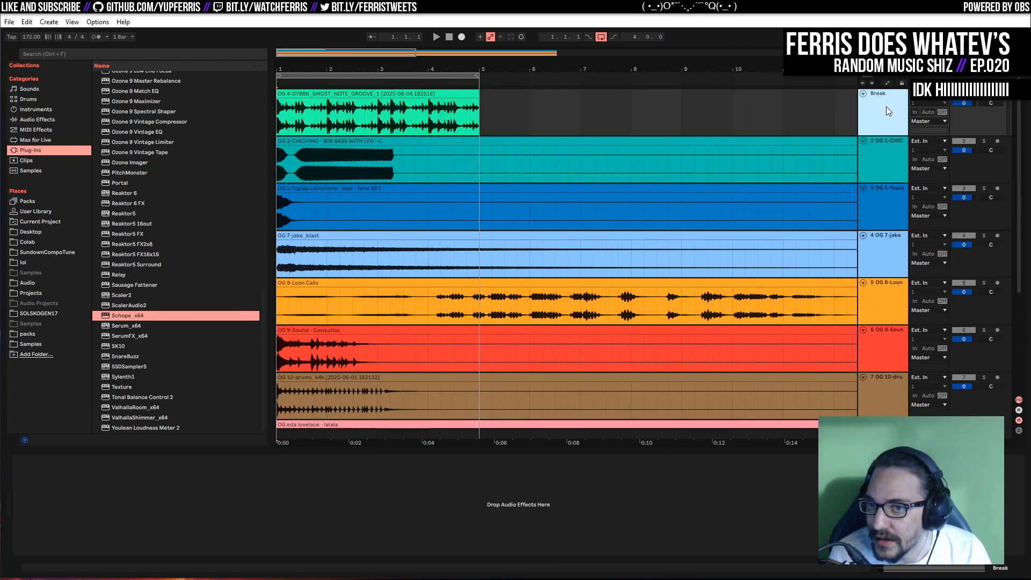
click(50, 150)
scroll(242, 163, up, 15)
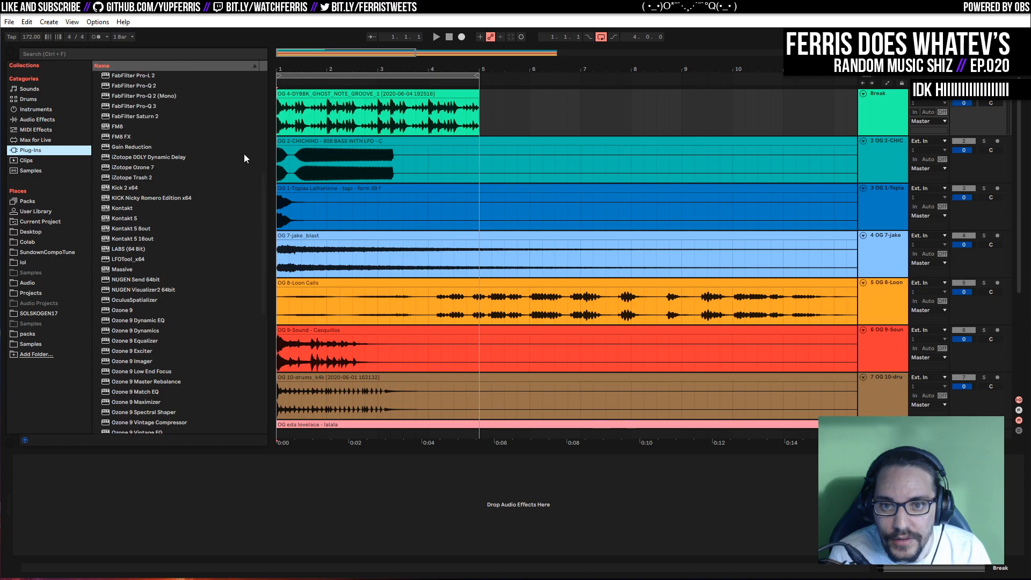
scroll(242, 153, up, 5)
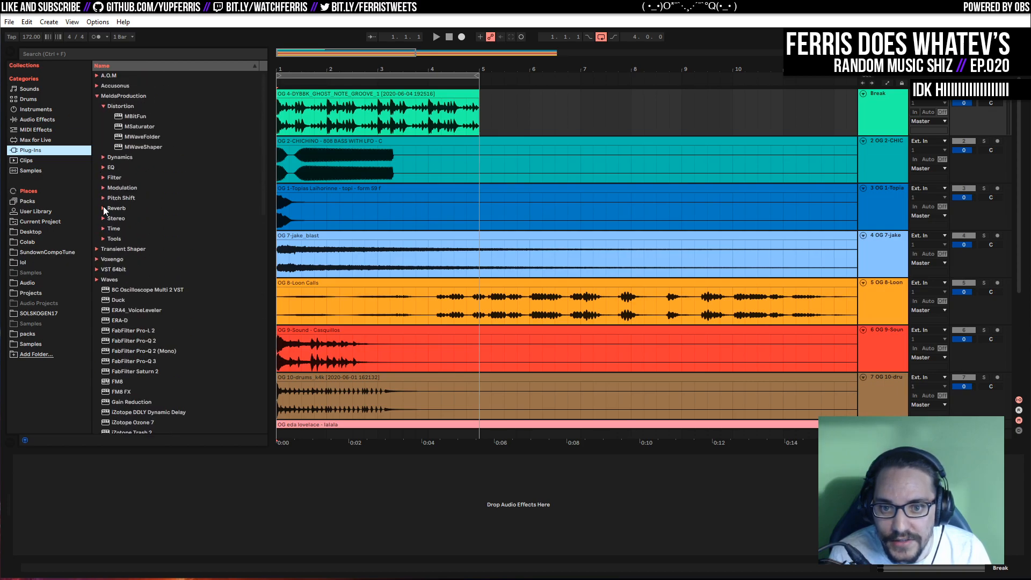
click(103, 229)
drag(143, 197, 117, 535)
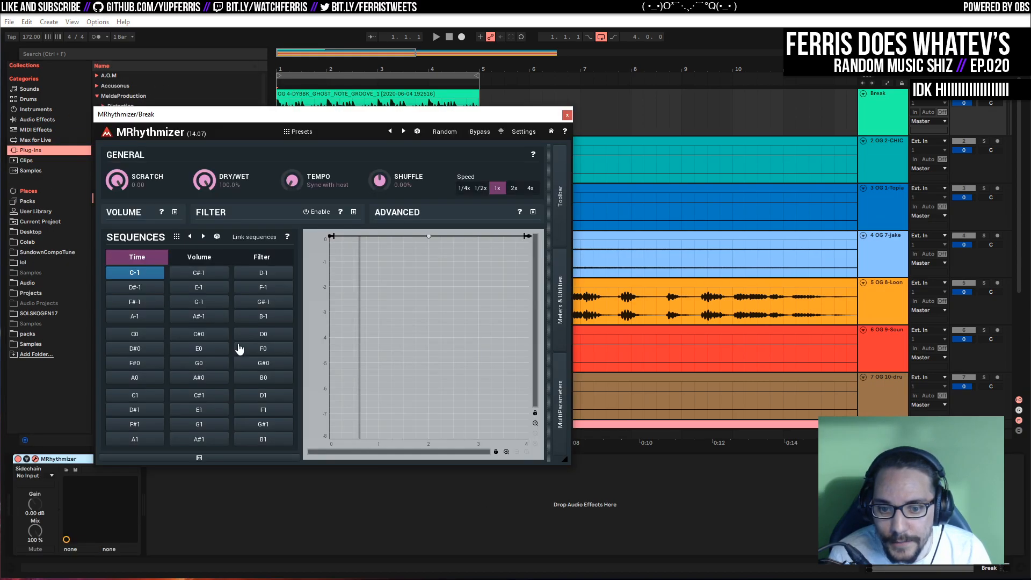
Play the break through MRhythmizer while switching time sequence banks, and try the Simple 7 sequence
click(190, 236)
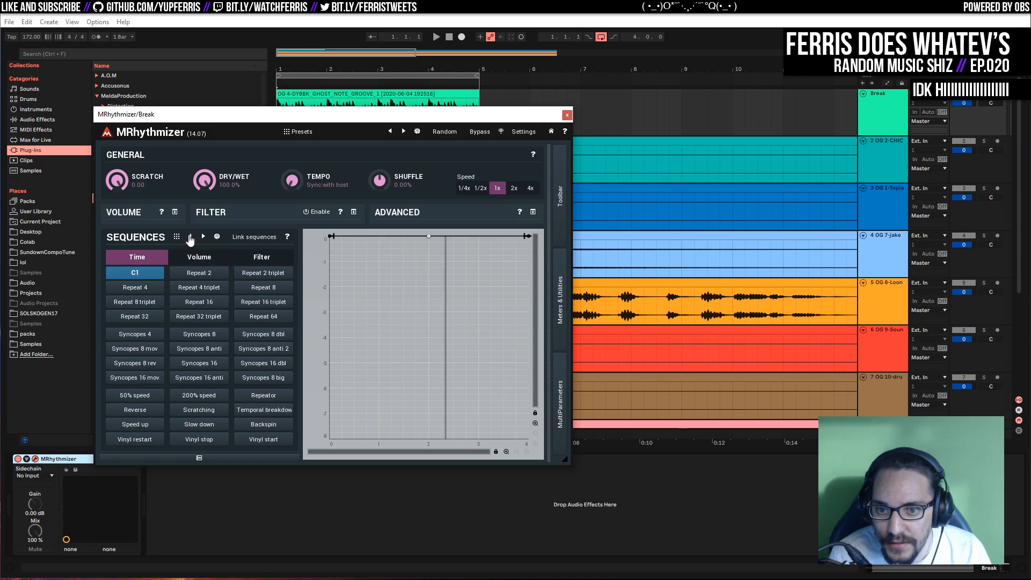
click(191, 237)
key(space)
click(203, 237)
click(202, 301)
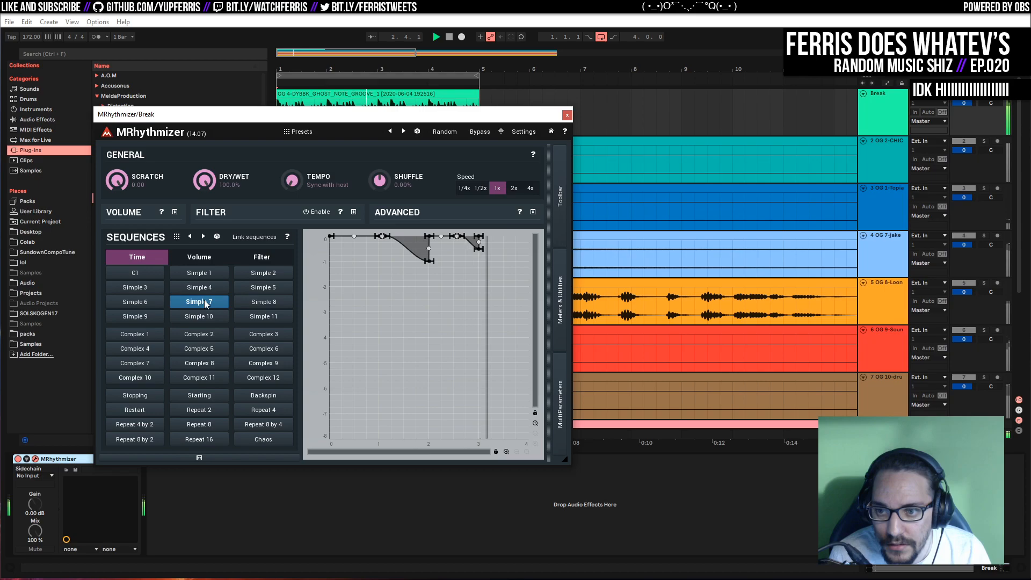
Switch the sequence bank, audition the Simple 1, Simple 2 and Simple 3 time sequences, and remove MRhythmizer from the Break track
click(191, 237)
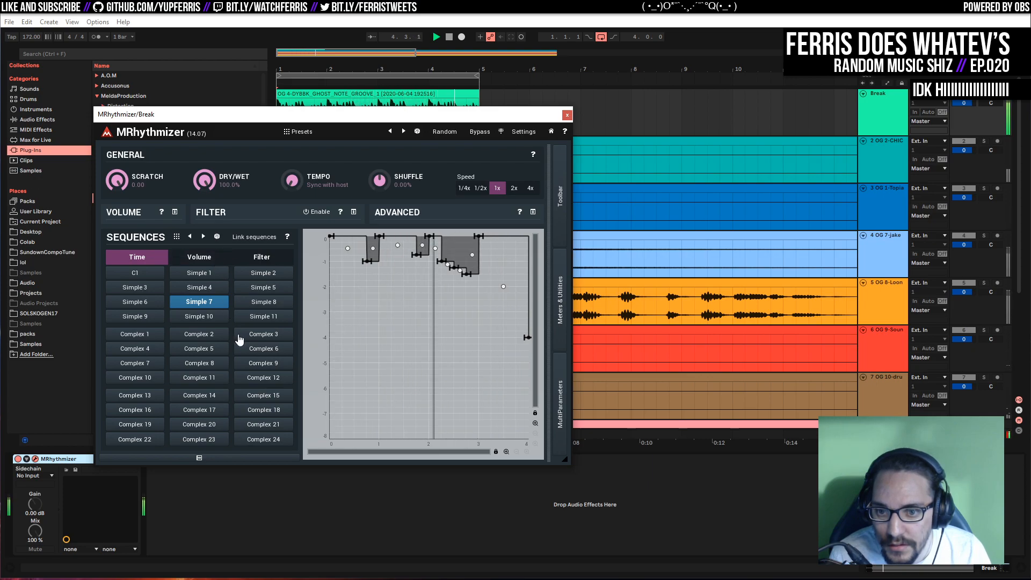
click(262, 271)
click(189, 274)
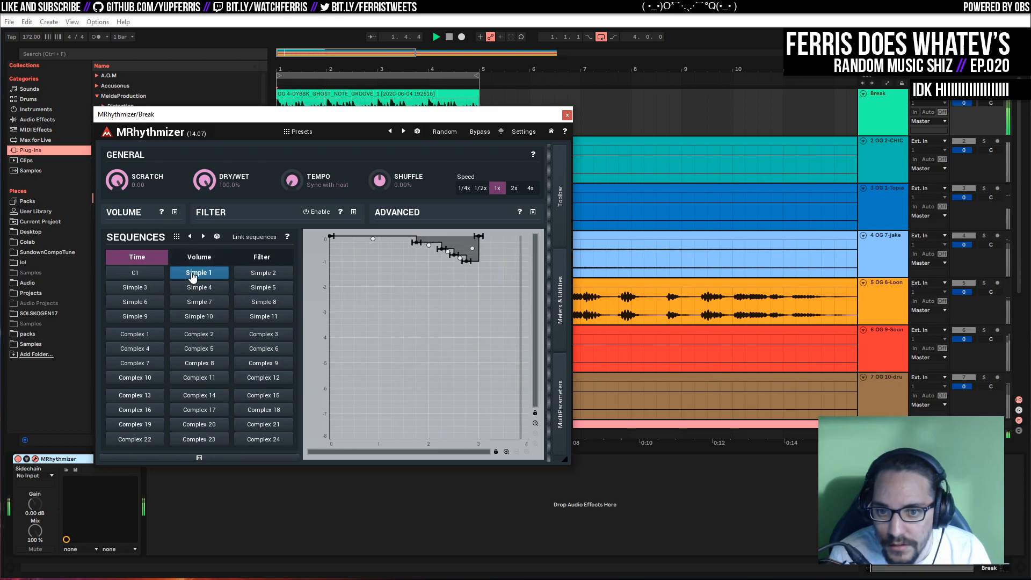
click(254, 274)
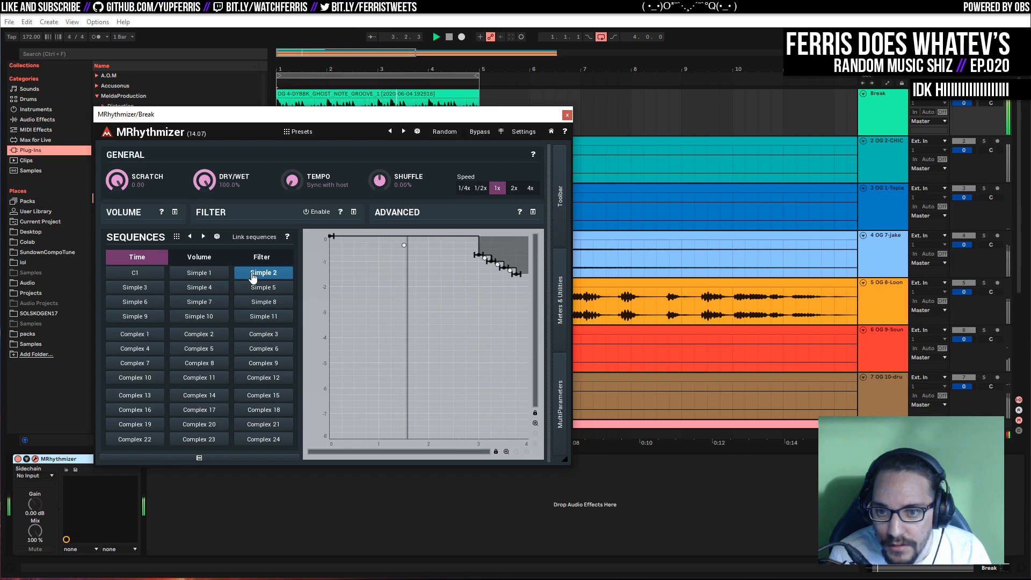
click(145, 288)
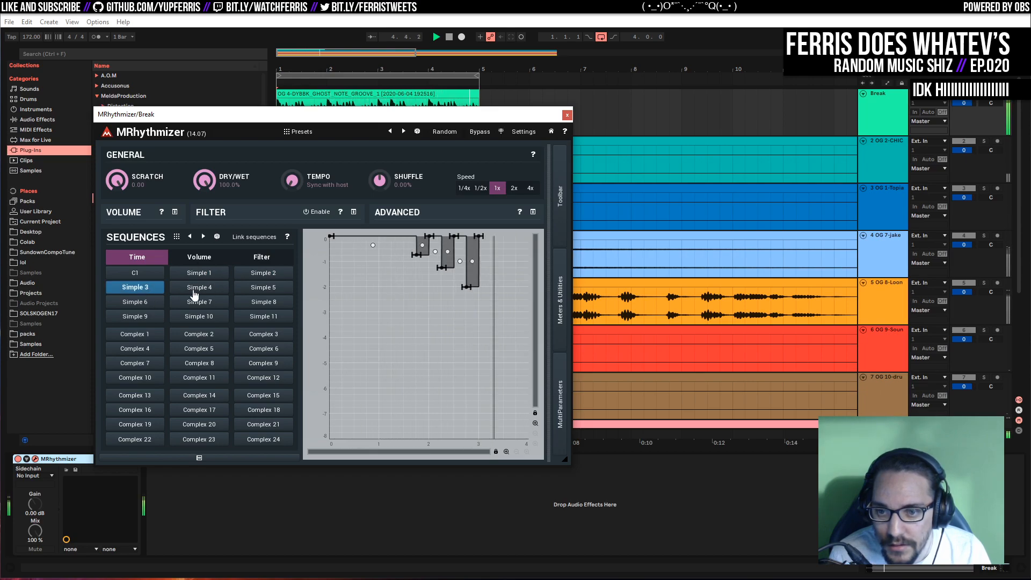
click(566, 115)
key(Delete)
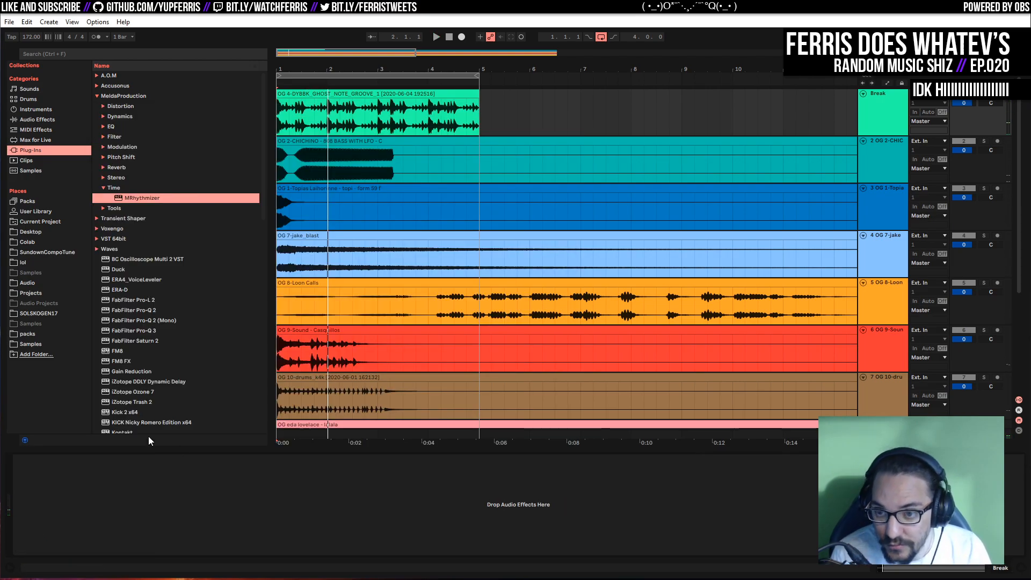
Unsolo the Break track and trim the end of the OG jake serum clip to just before bar 3
click(983, 95)
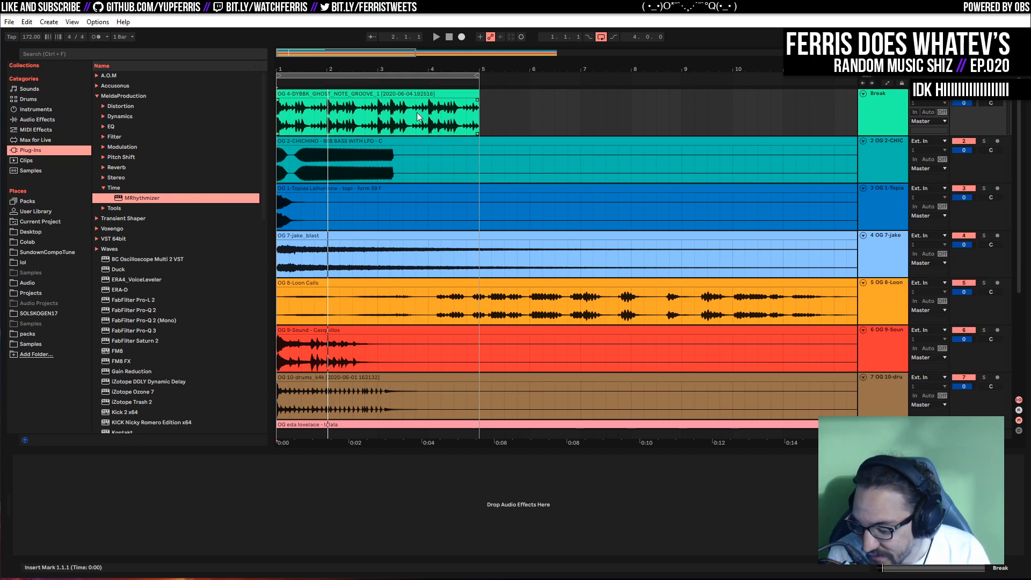
scroll(733, 202, down, 5)
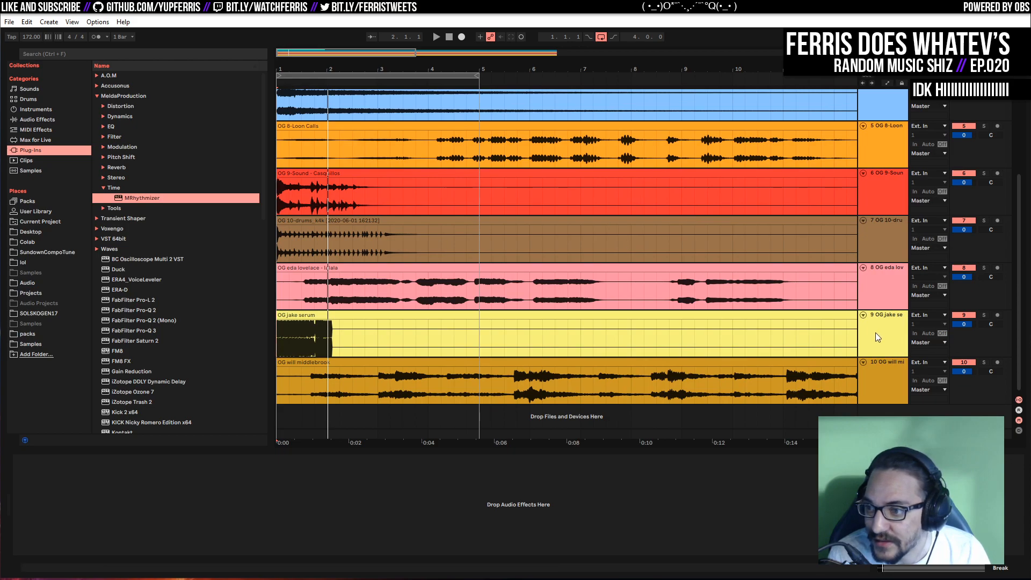
click(875, 333)
click(797, 323)
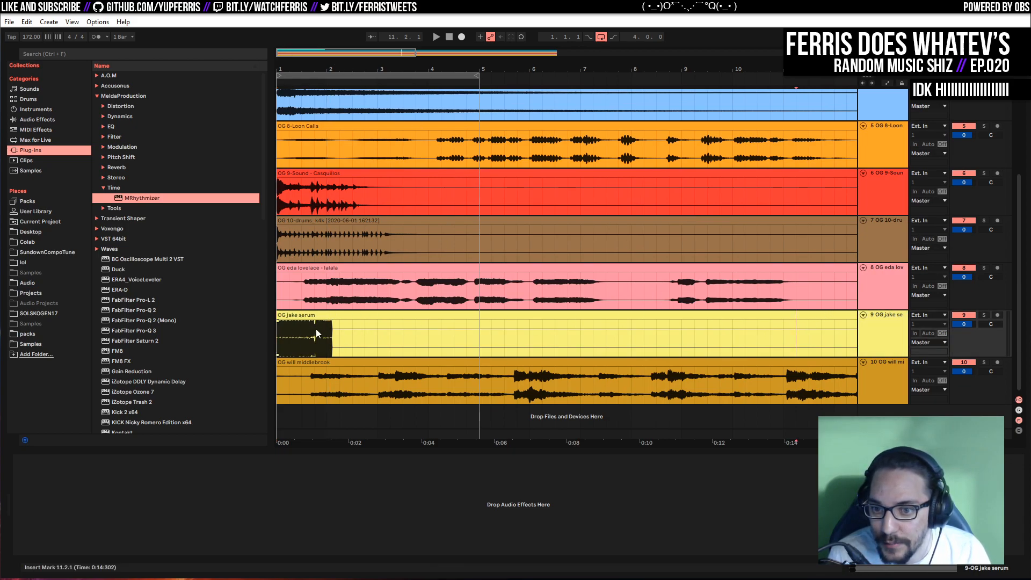
drag(325, 69, 325, 26)
drag(605, 315, 303, 315)
drag(300, 55, 279, 136)
click(278, 344)
Solo the jake serum track, shorten its clip to end at 2.2.1 and listen to it from the start
key(space)
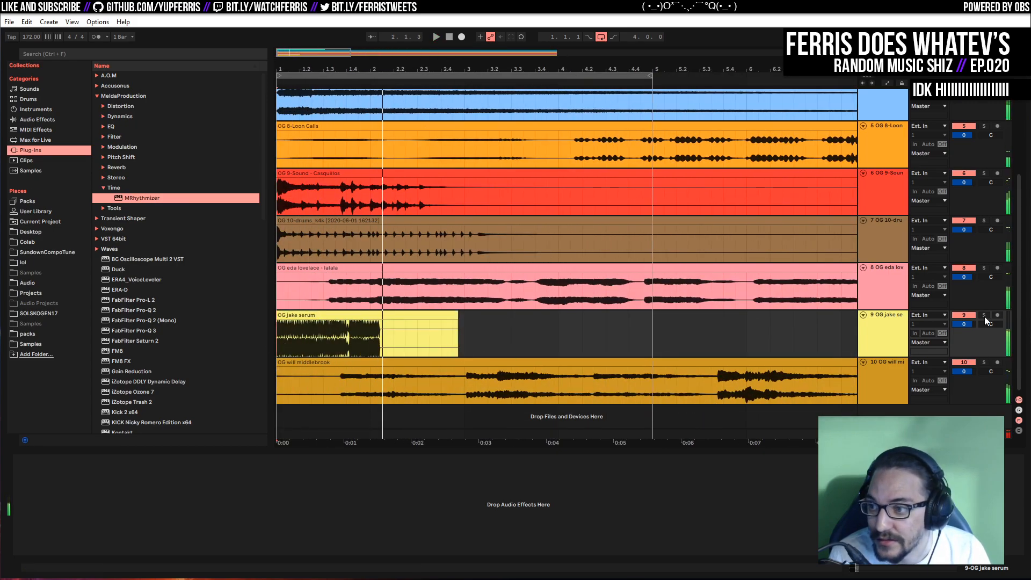
key(s)
key(space)
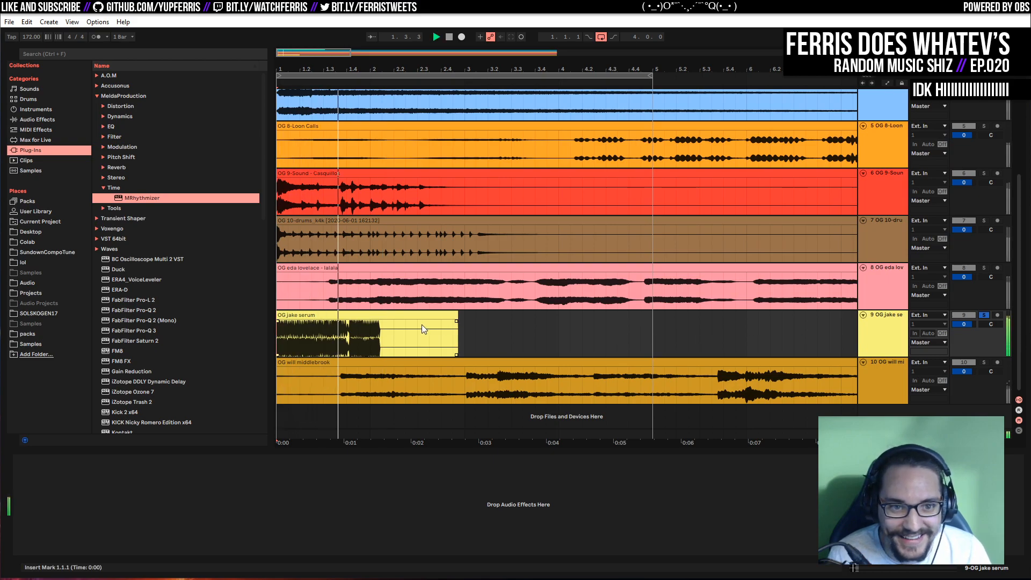
key(space)
drag(456, 317, 393, 315)
key(space)
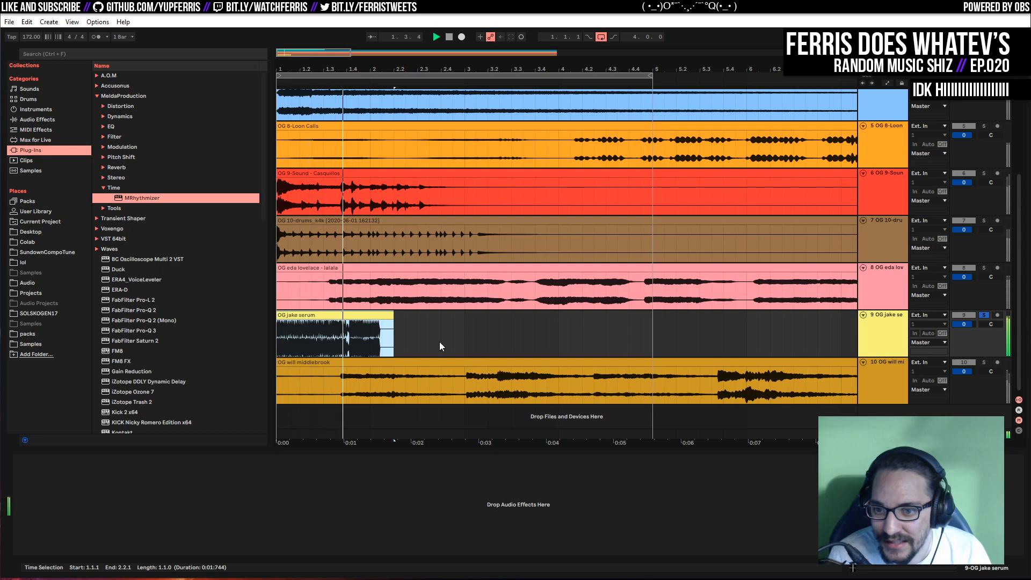
key(space)
Split the jake serum clip at the gap in its waveform just after 1.4.1, at about 0:01:083
drag(353, 68, 353, 126)
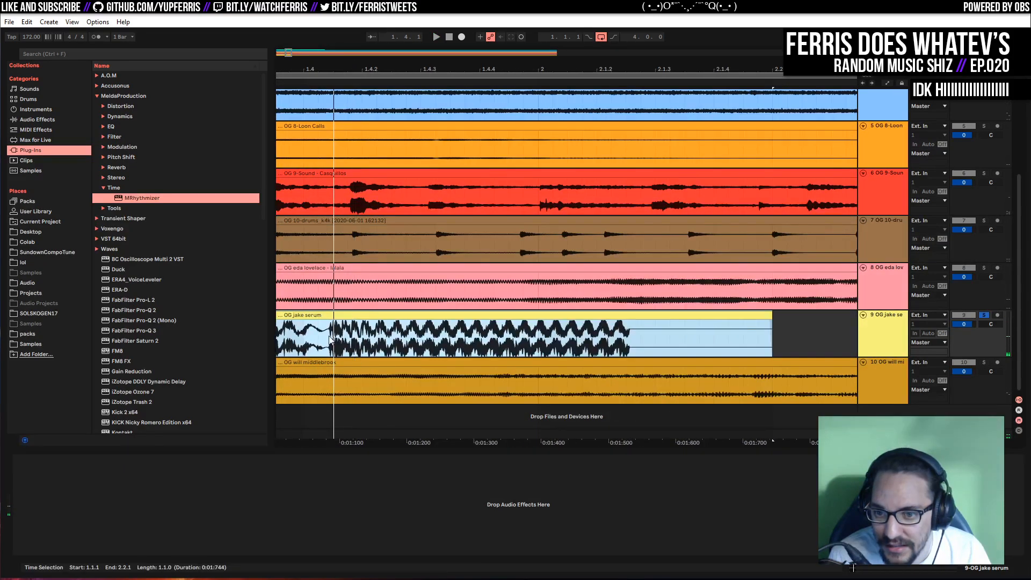
click(329, 337)
drag(328, 69, 328, 118)
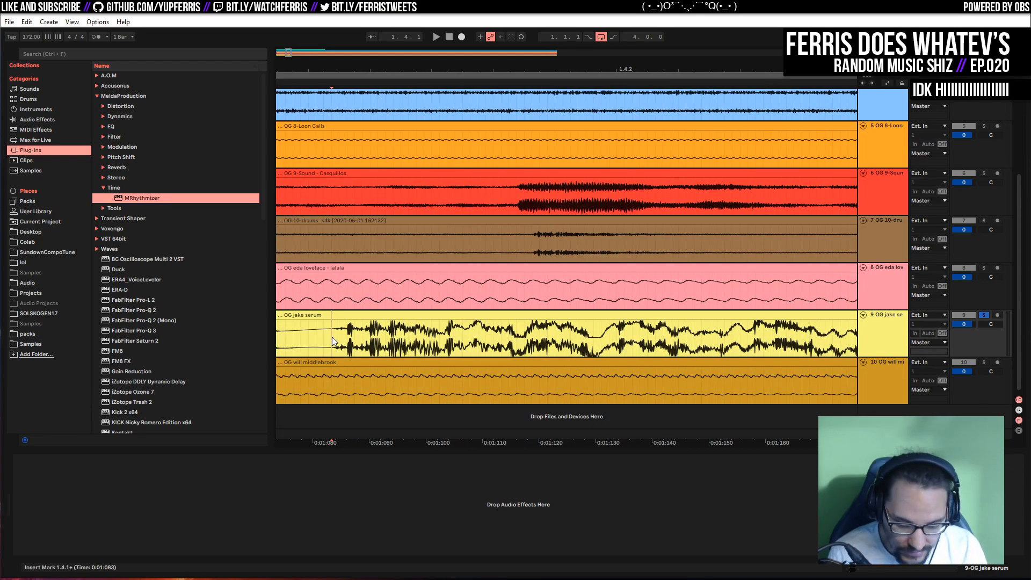
Move the second part of the jake serum clip to start at 1.4.3 and play the track from the start
drag(359, 69, 359, 37)
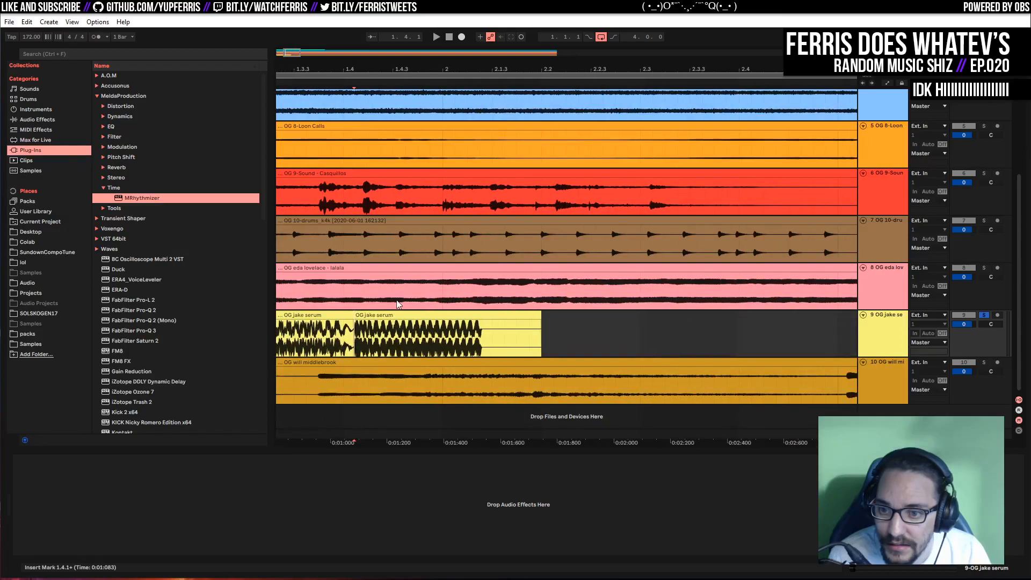
drag(385, 315, 397, 350)
click(392, 334)
key(space)
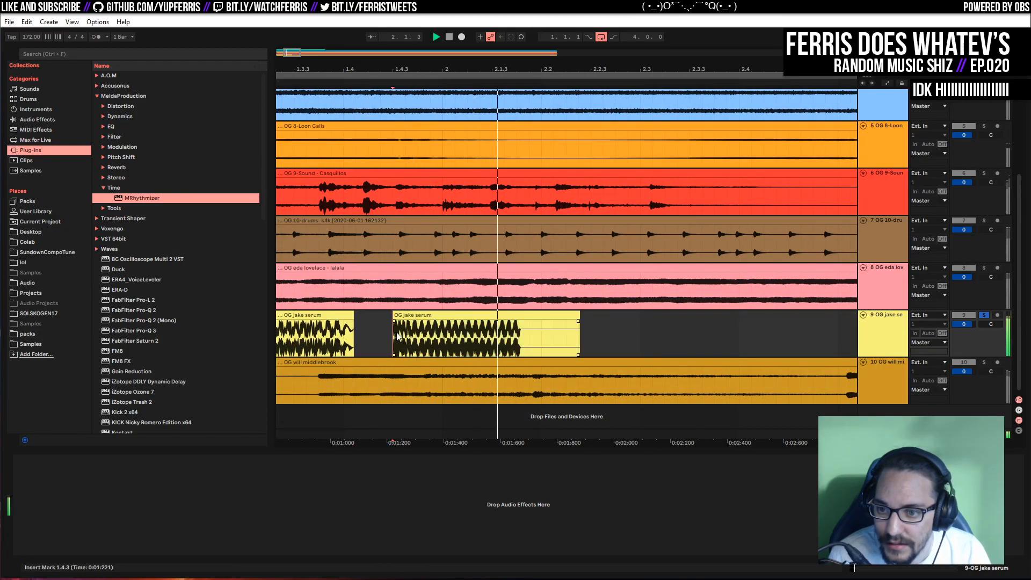
drag(355, 70, 497, 48)
click(276, 346)
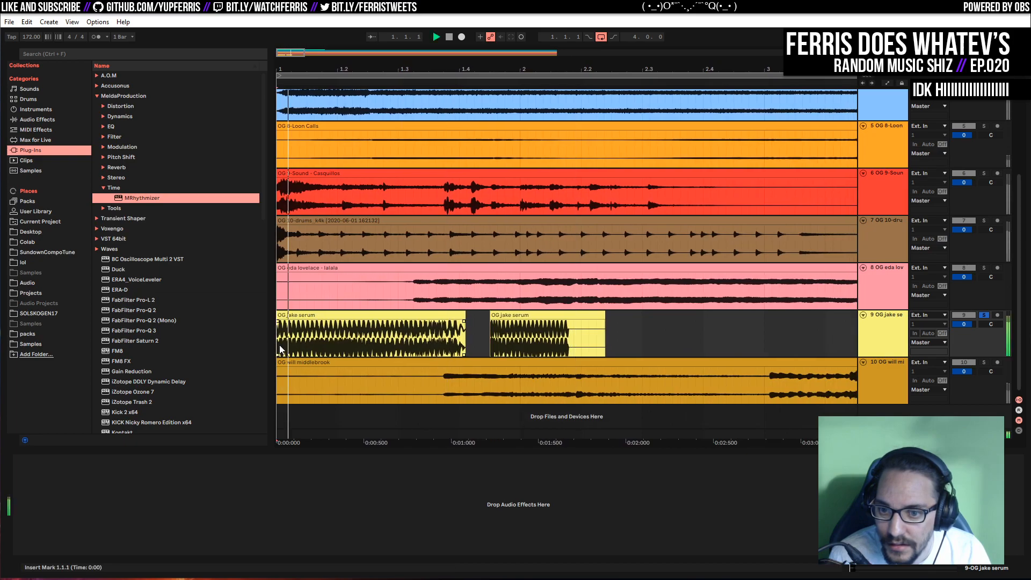
Solo the OG 9-Sound Casquillos track in place of jake serum and listen to it from the start
click(403, 337)
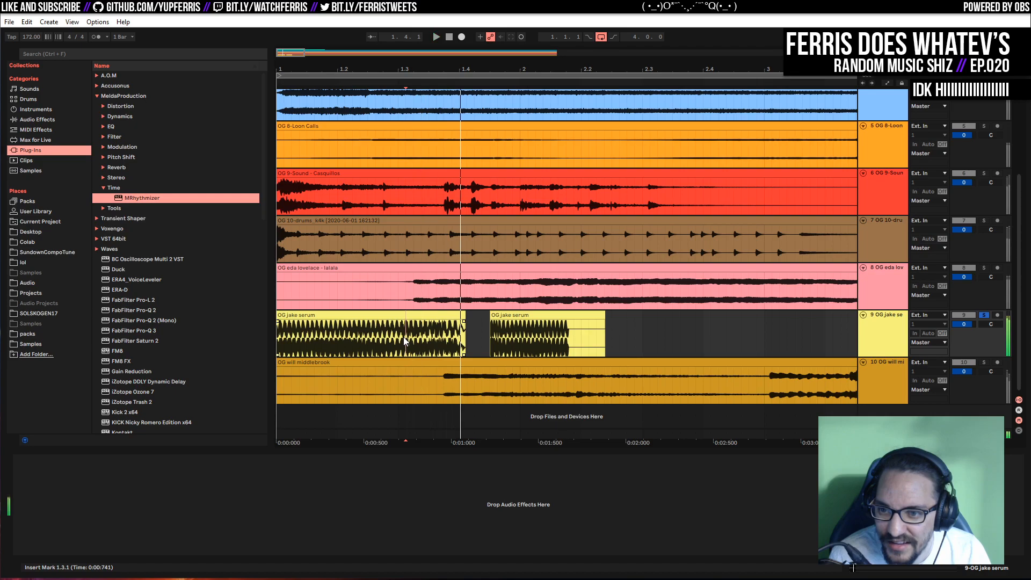
scroll(645, 346, up, 3)
scroll(645, 348, down, 2)
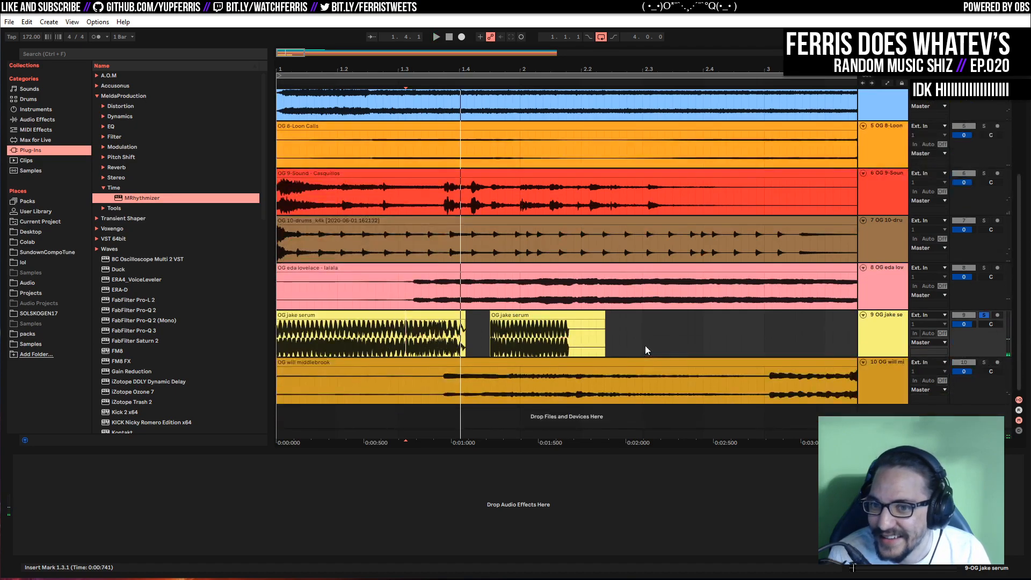
click(984, 206)
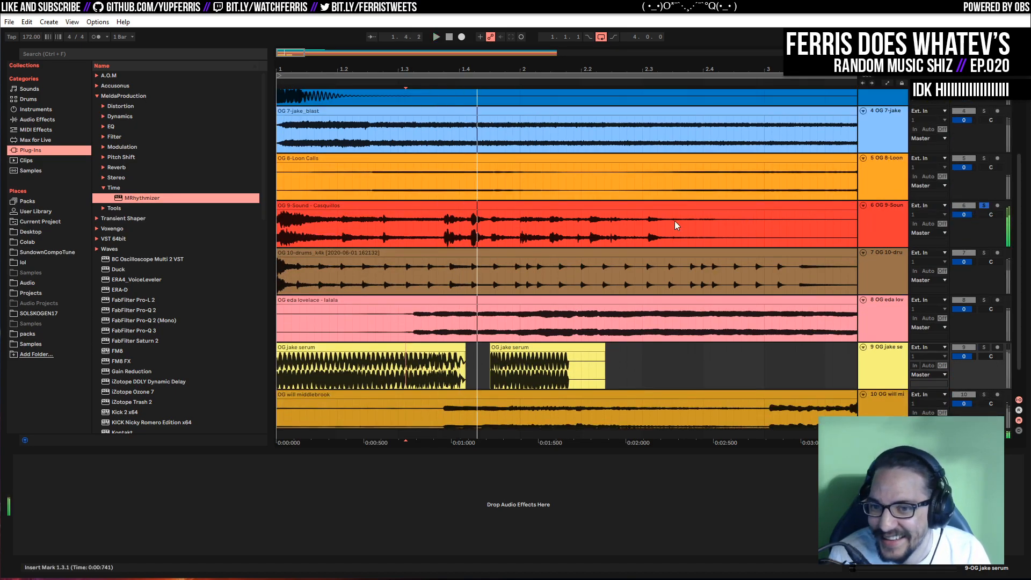
click(292, 229)
key(space)
scroll(676, 258, up, 3)
key(space)
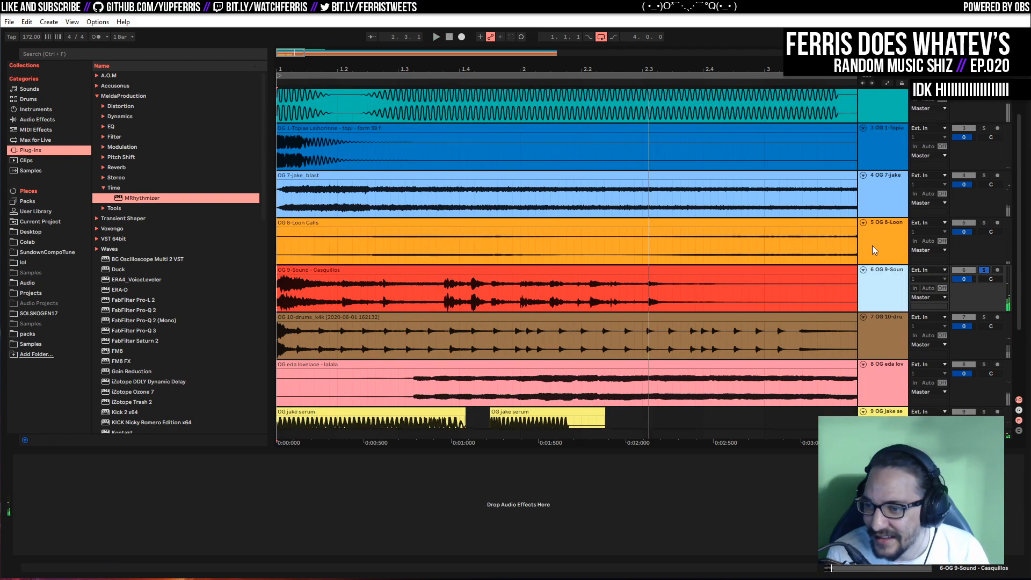
Insert a MIDI track below the OG 9-Sound track and load the Serum_x64 plug-in on it
key(ctrl+shift+t)
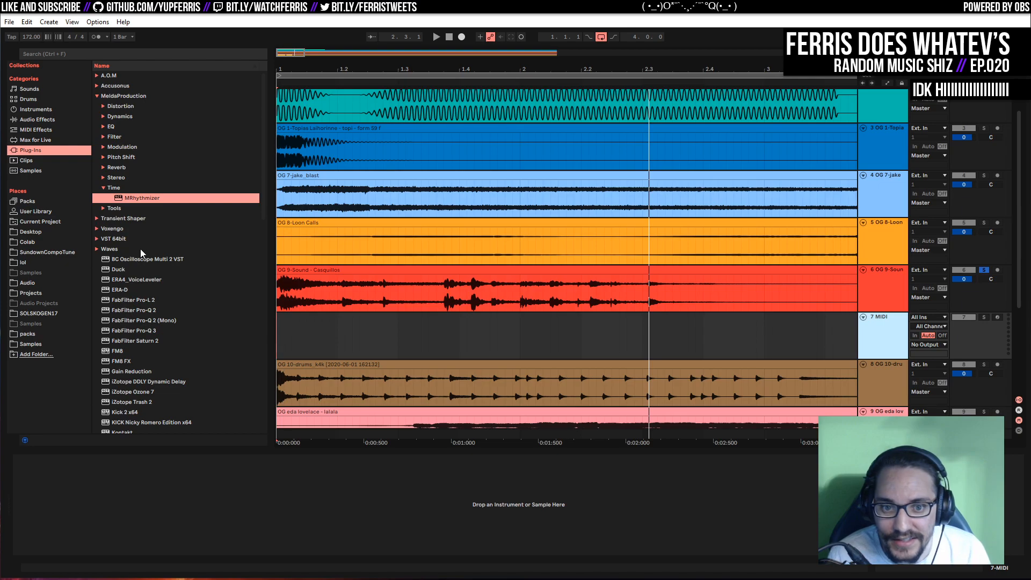
scroll(144, 310, down, 20)
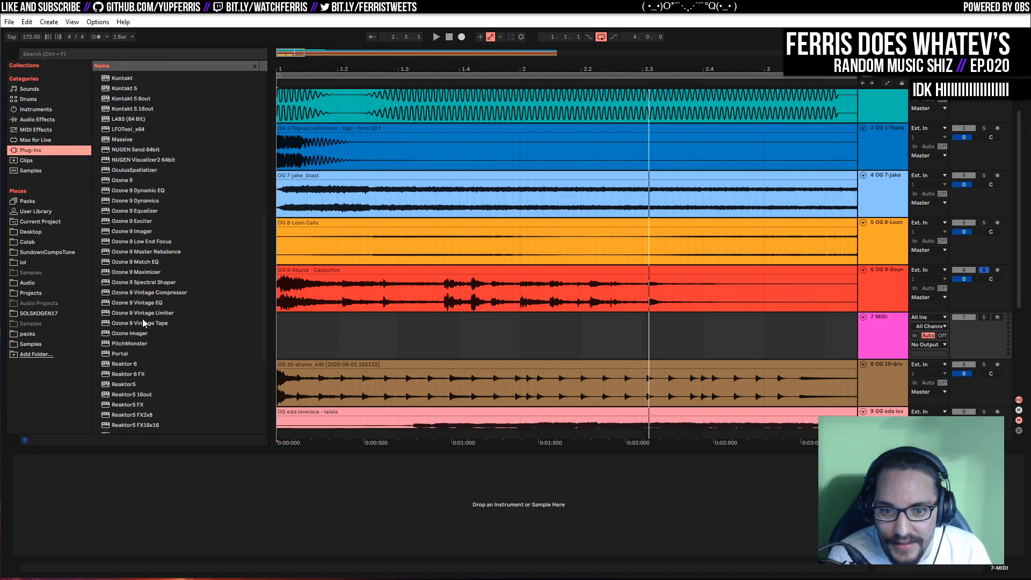
drag(126, 326, 129, 336)
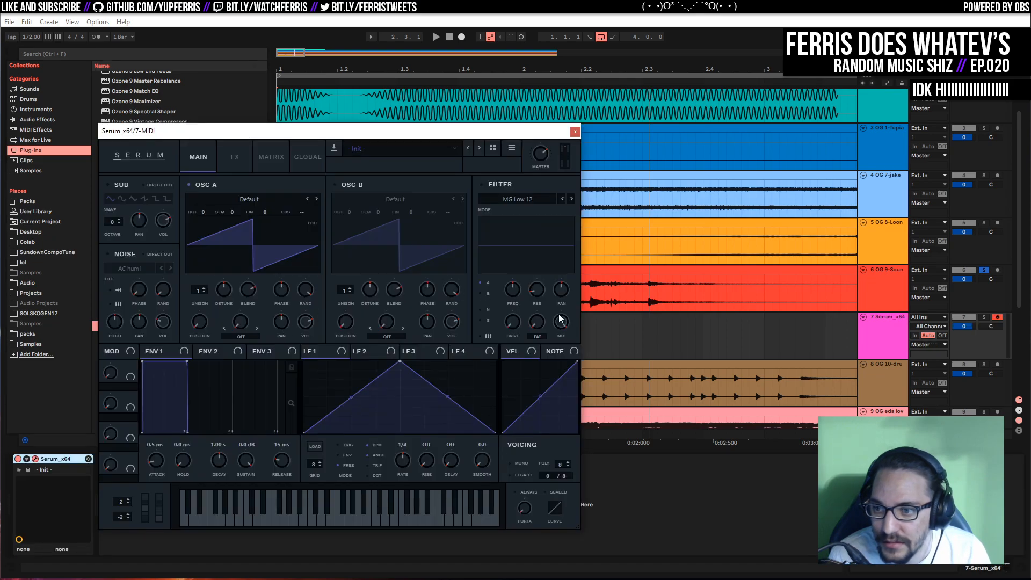
Import the OG 9-Sound Casquillos clip into Serum's oscillator A as a wavetable using normal import (dynamic pitch zero-snap)
drag(222, 134, 143, 146)
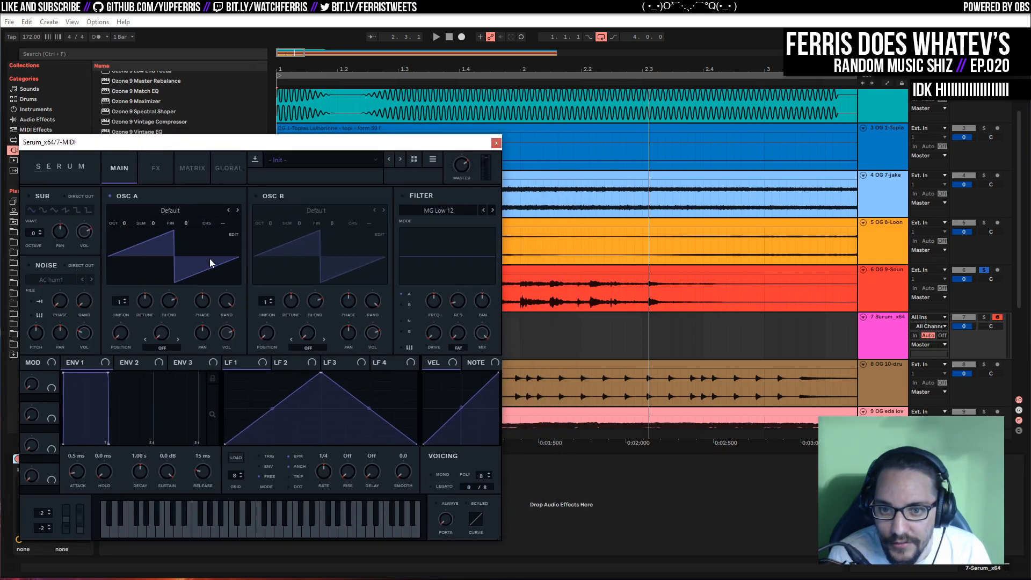
drag(307, 141, 453, 369)
drag(355, 269, 345, 381)
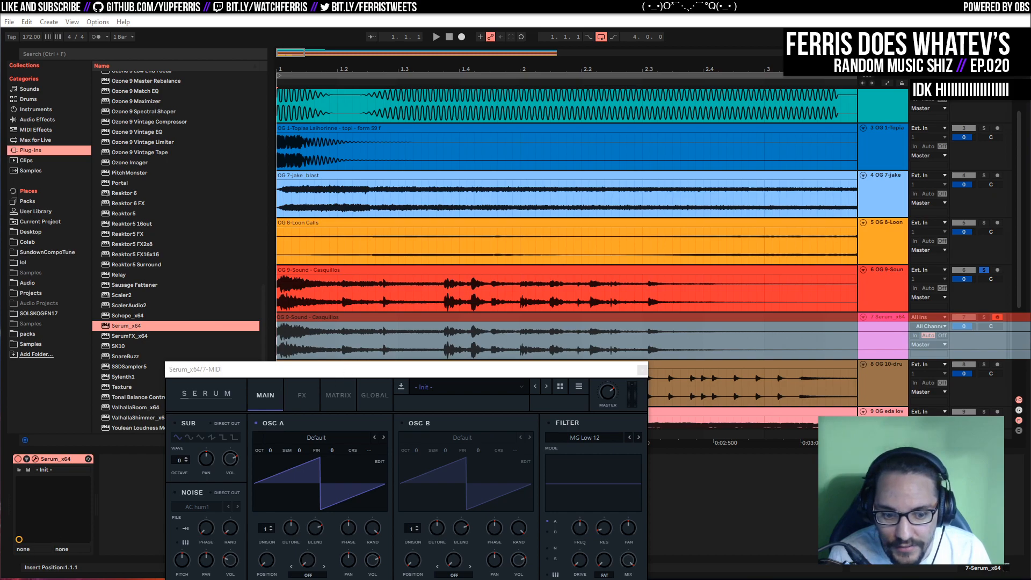
drag(345, 381, 159, 143)
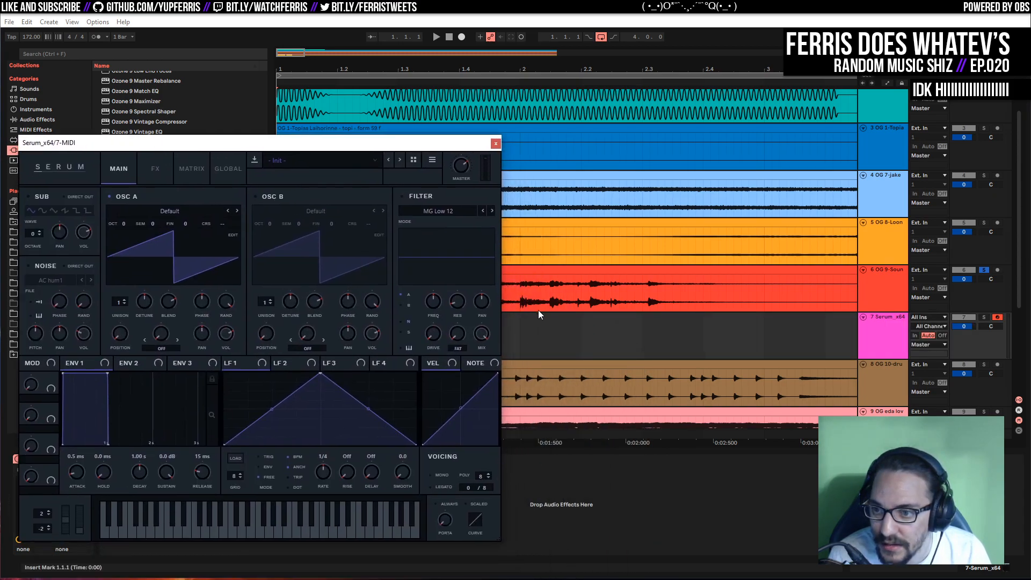
drag(536, 269, 126, 275)
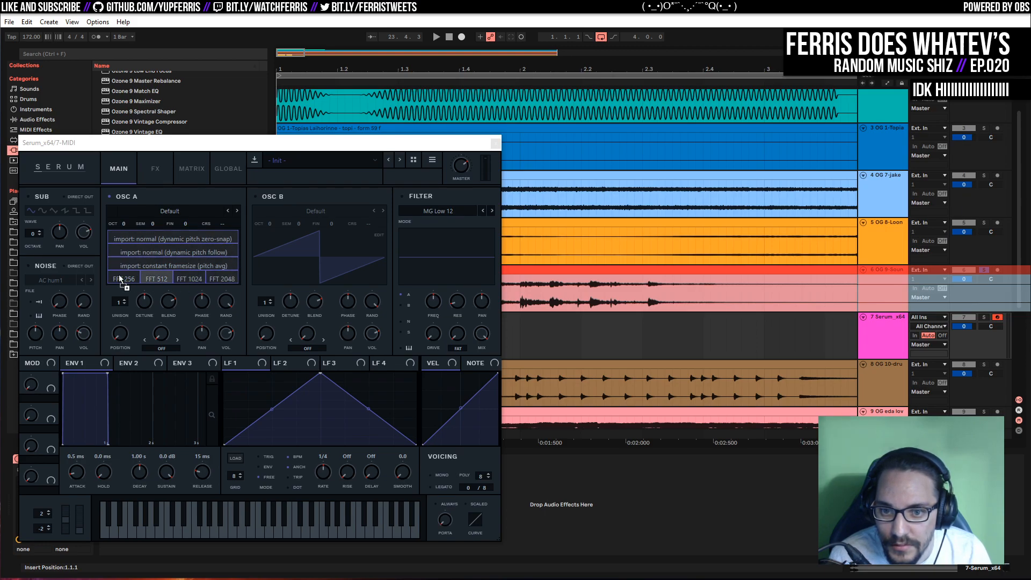
drag(209, 251, 211, 237)
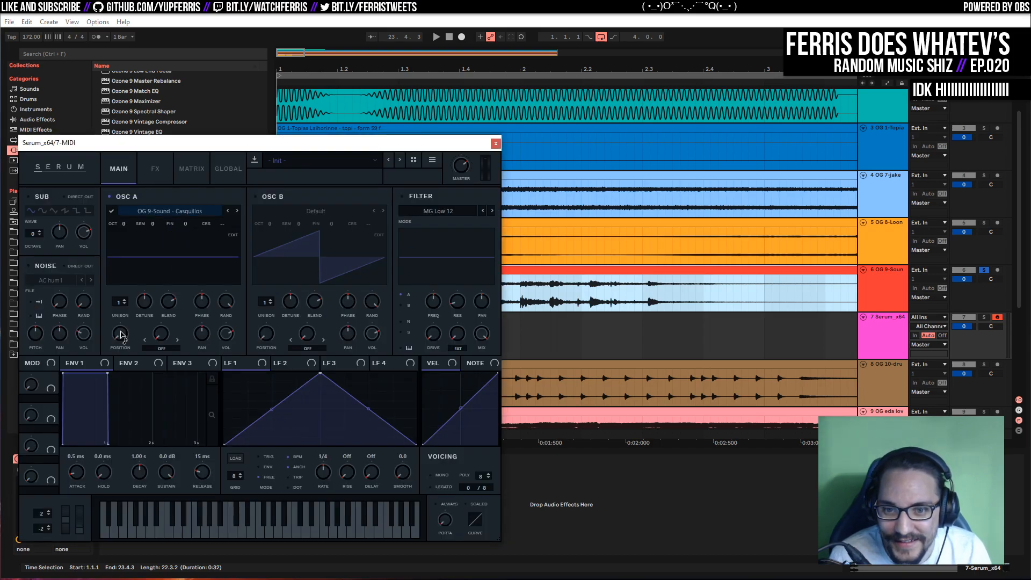
Sweep oscillator A's wavetable position and examine the imported frames in the wavetable editor
drag(120, 334, 132, 243)
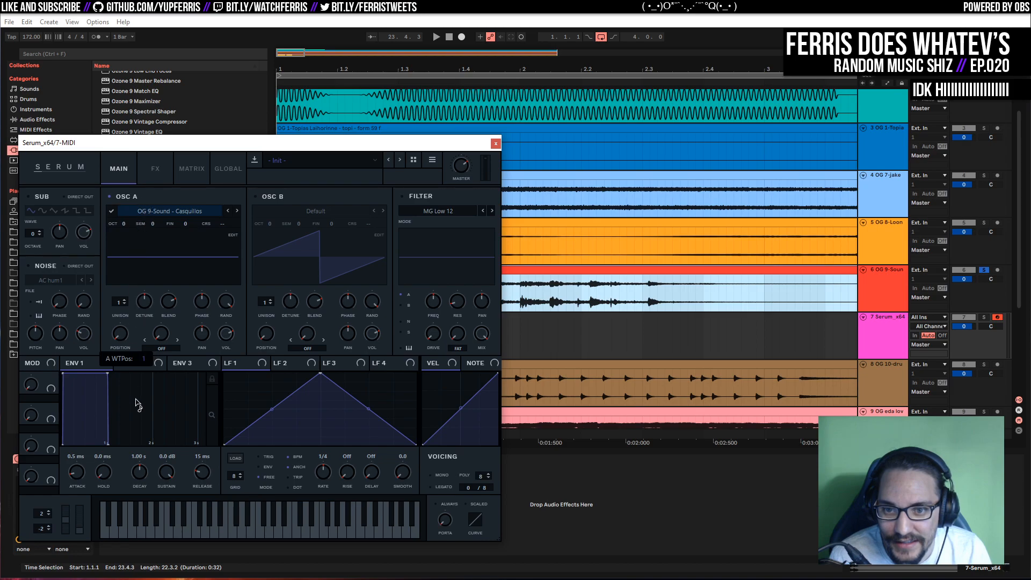
click(233, 235)
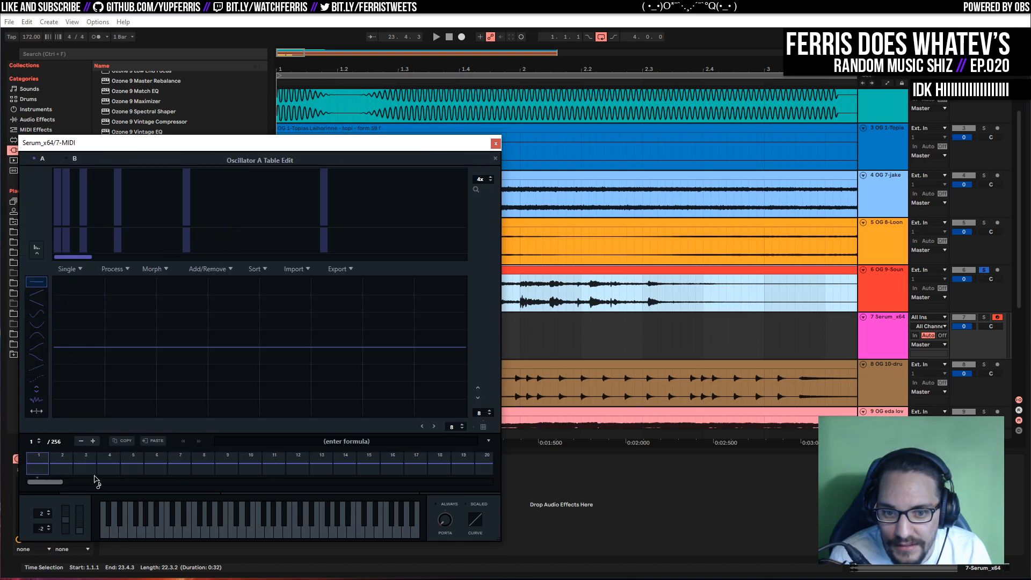
drag(47, 485, 5, 477)
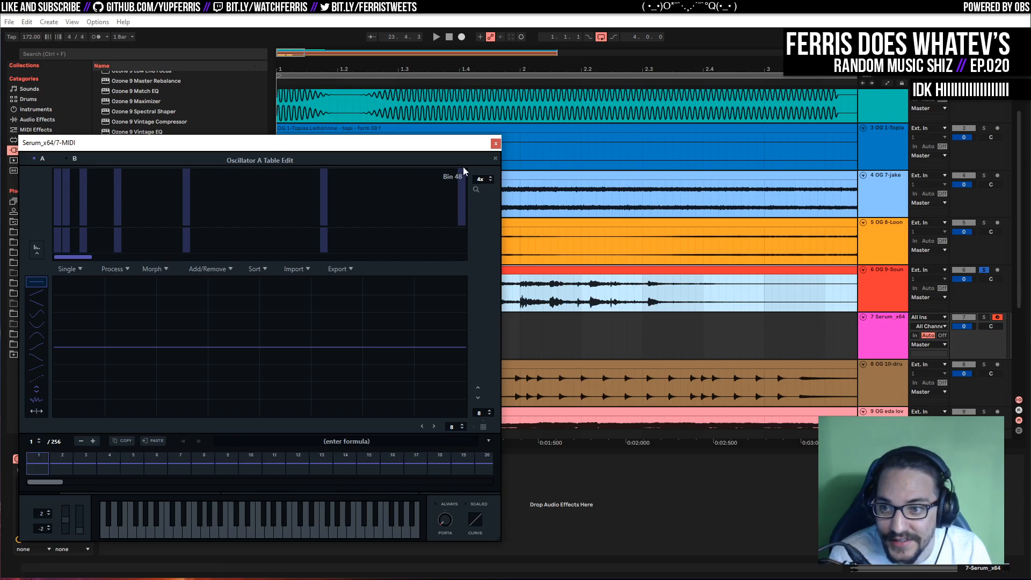
click(495, 159)
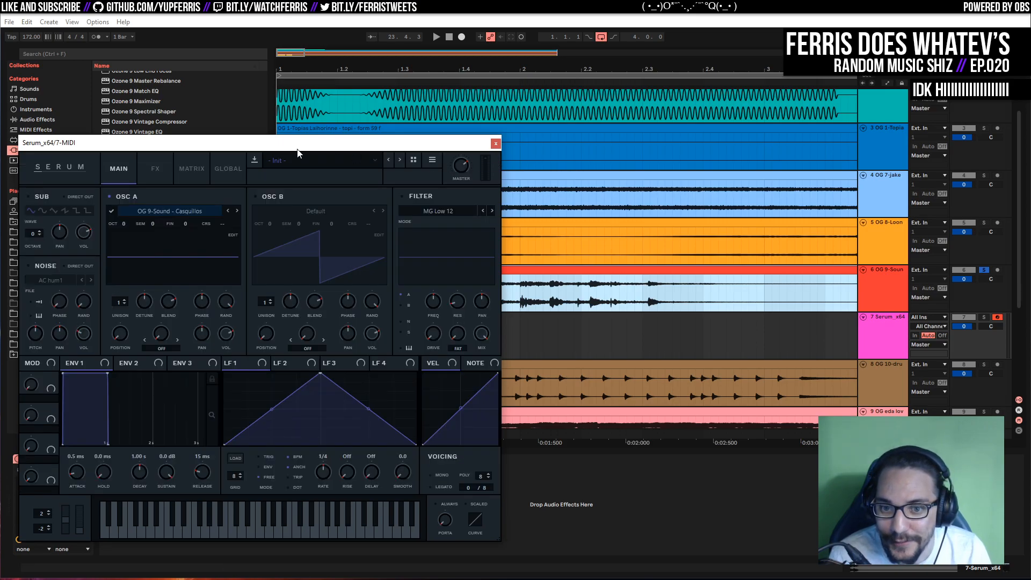
Save oscillator A's wavetable as OG 9-Sound - Casquillos in the User tables folder and close the Serum window
click(111, 213)
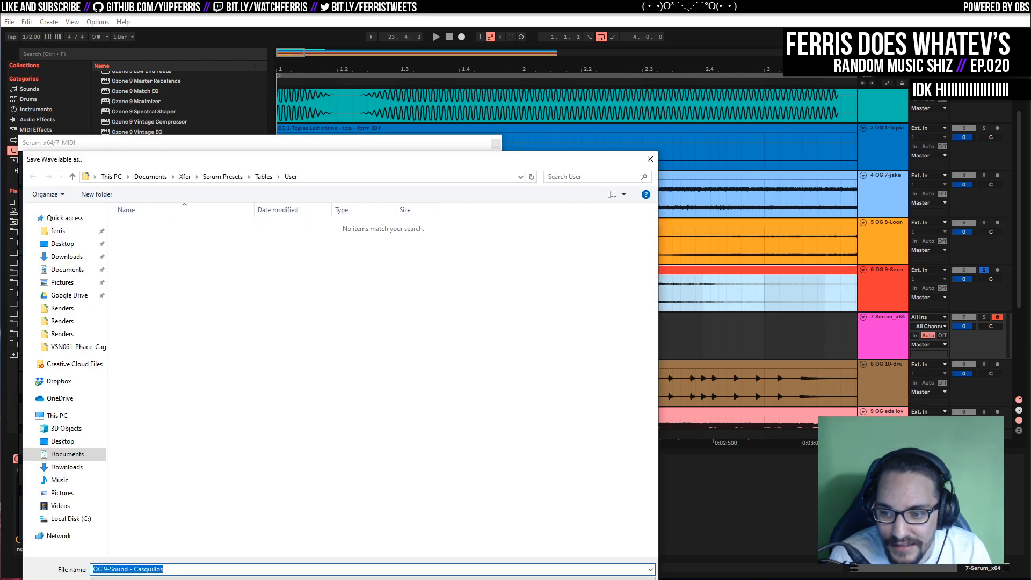
key(Return)
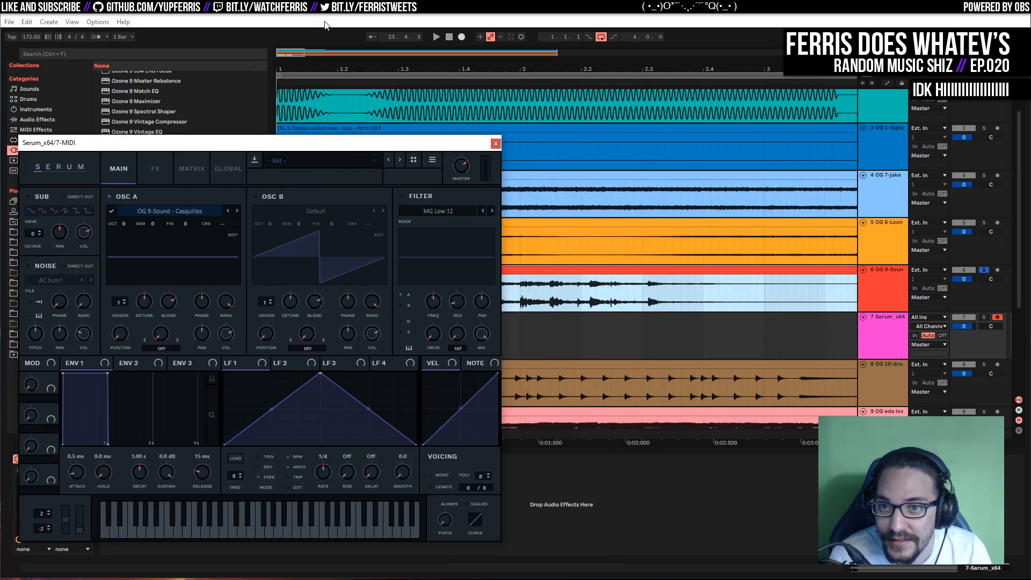
click(322, 18)
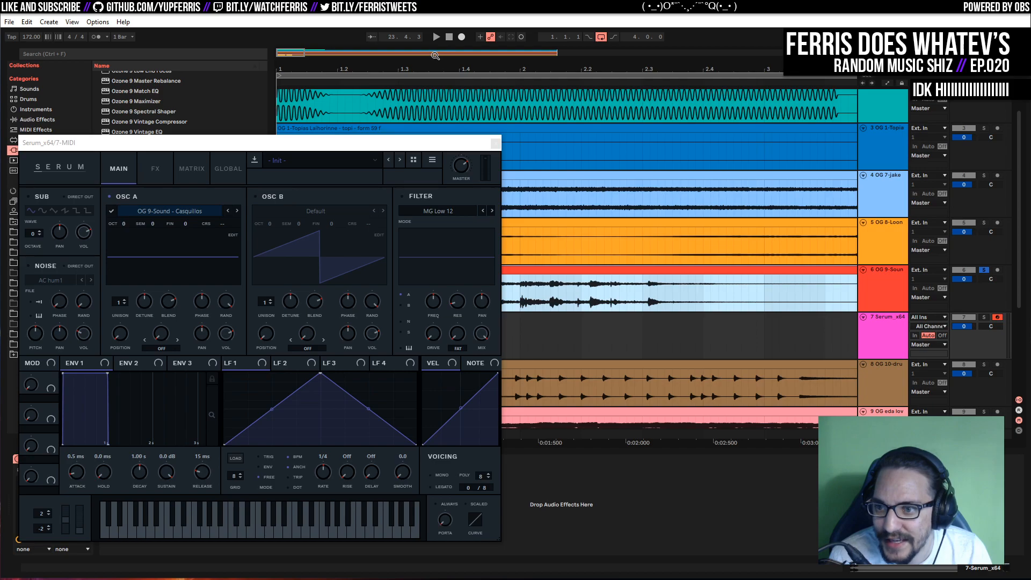
click(634, 301)
click(495, 144)
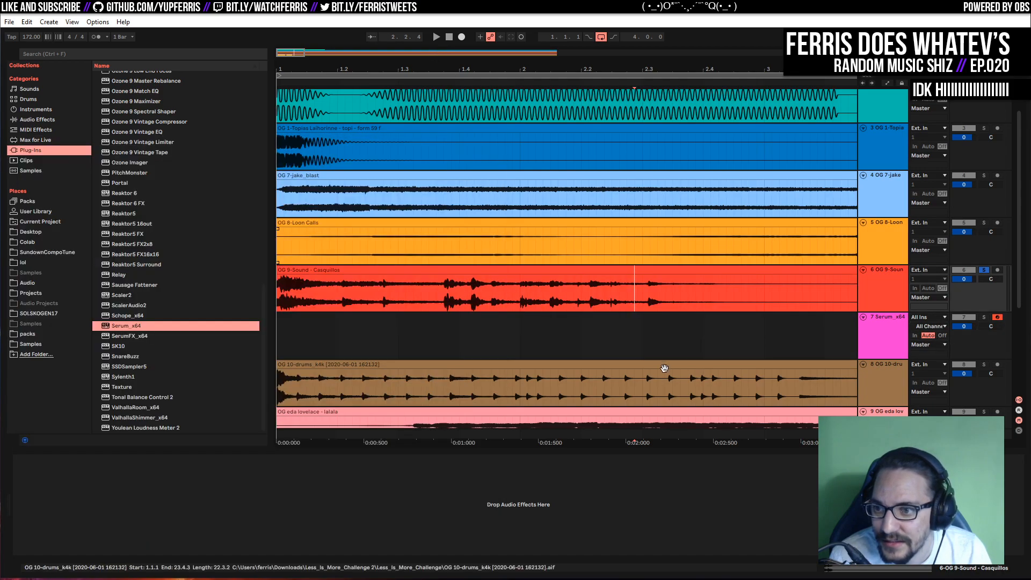
Cut the OG 9-Sound Casquillos clip at bar 5, keeping only its first four bars, and consolidate it
key(minus)
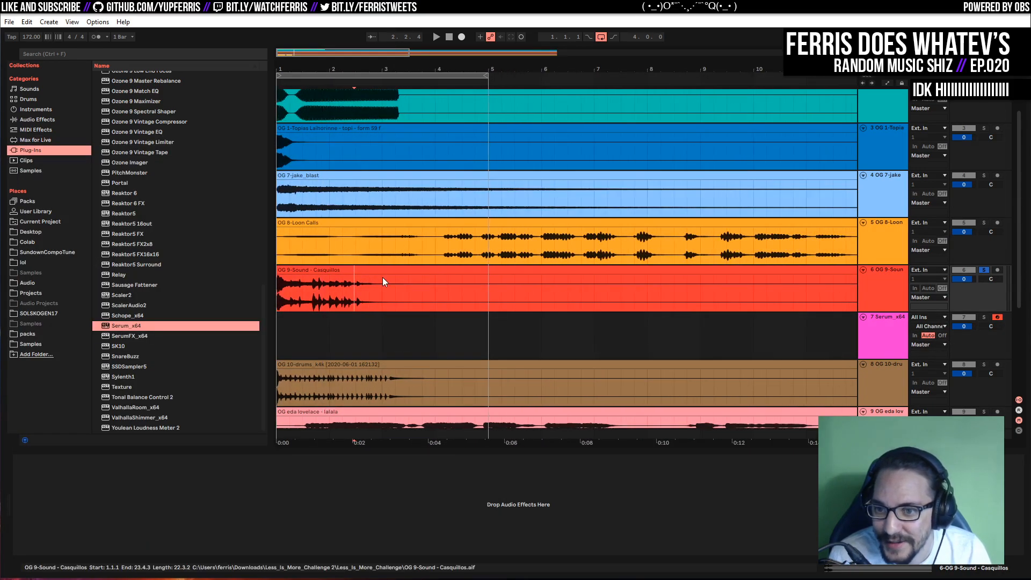
click(330, 298)
key(space)
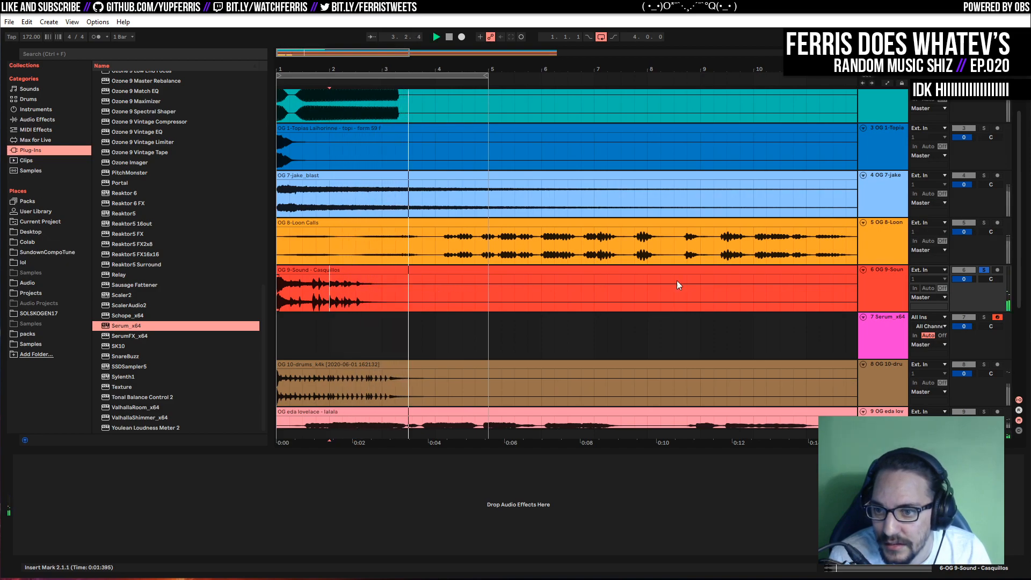
key(space)
click(488, 292)
key(ctrl+e)
click(518, 280)
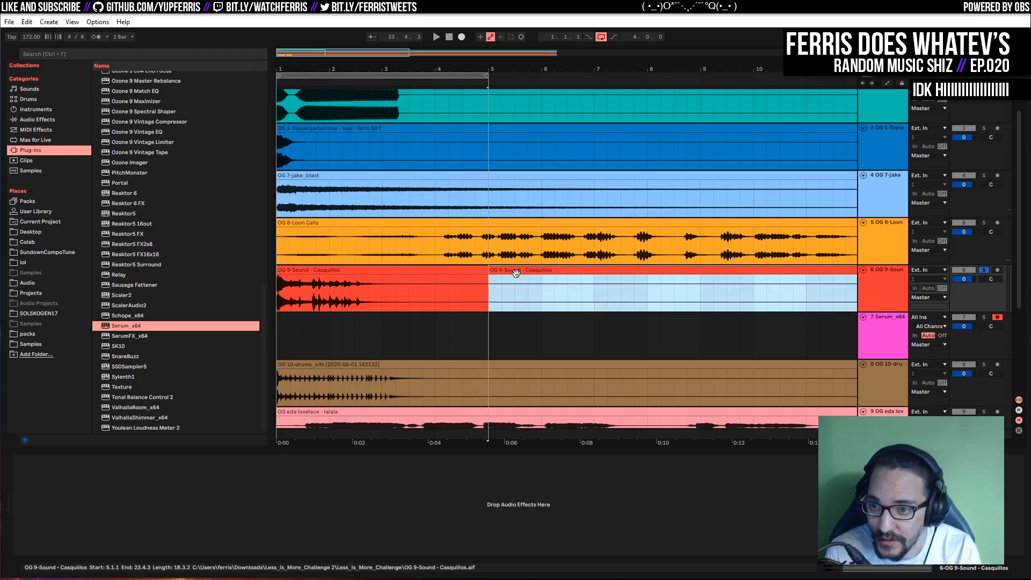
key(Delete)
key(ctrl+j)
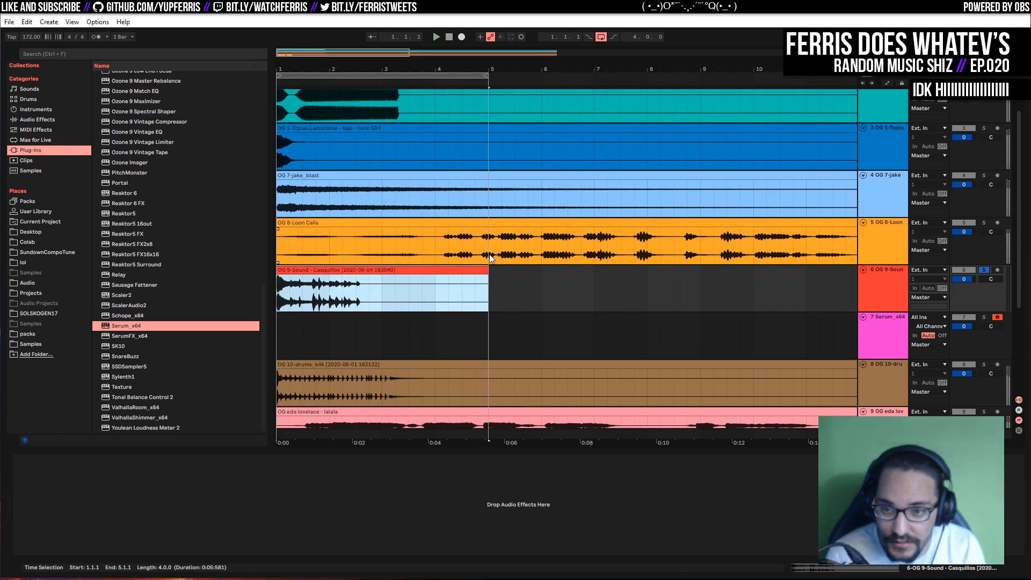
Try to import the consolidated four-bar Casquillos clip into Serum's oscillator A as a wavetable
double_click(389, 296)
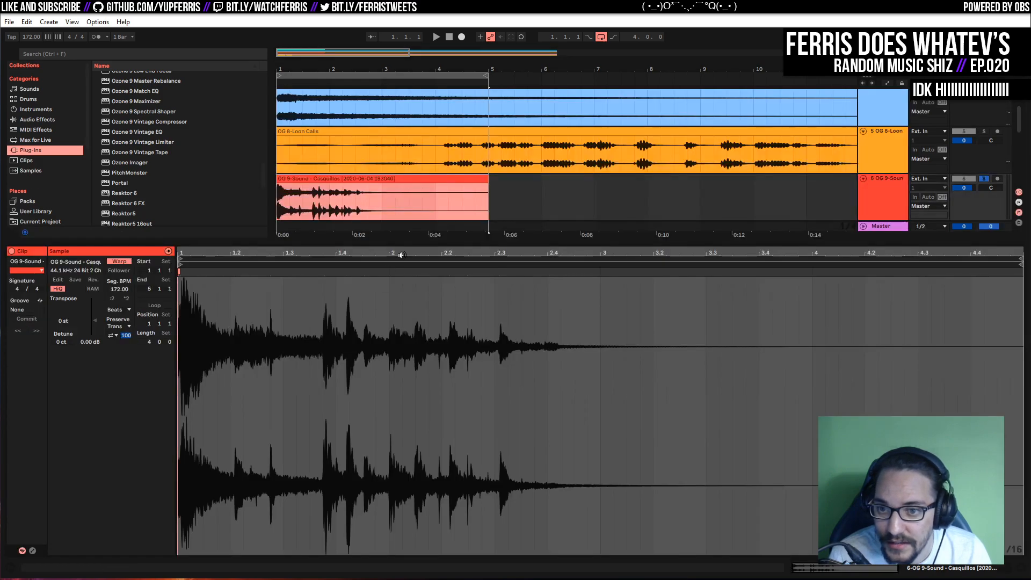
key(shift+Tab)
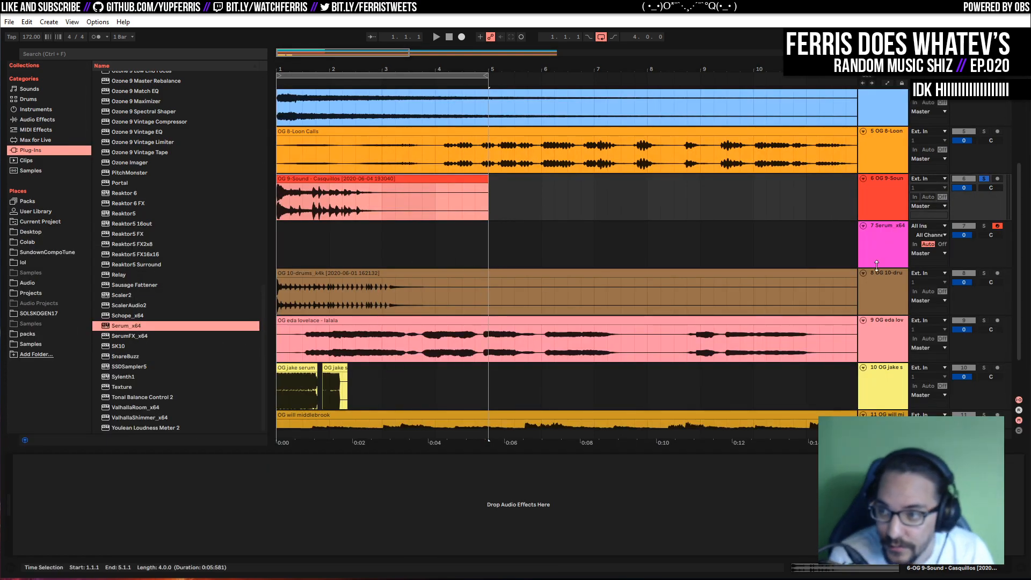
click(880, 246)
click(33, 459)
drag(297, 150, 391, 275)
drag(290, 287, 255, 367)
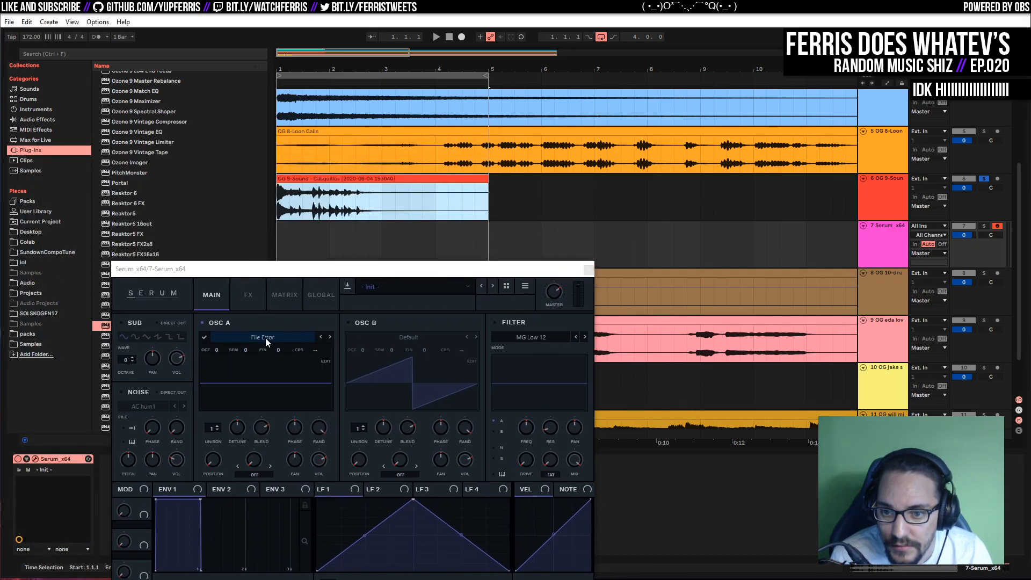
drag(336, 176, 264, 384)
Undo the consolidation, deletion and split of the OG 9-Sound Casquillos clip
click(527, 194)
key(ctrl+z)
key(ctrl+z)
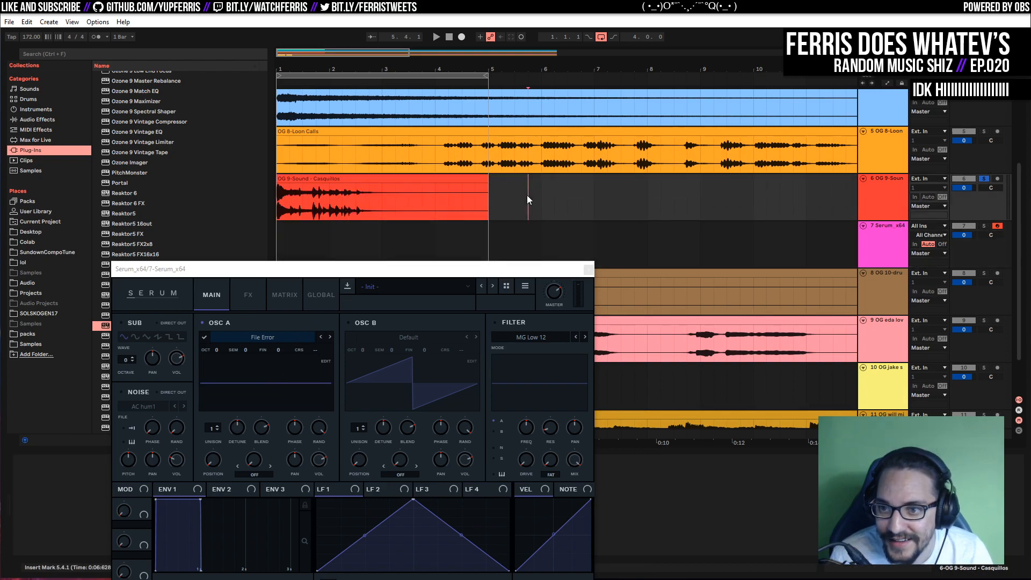
key(ctrl+z)
Import the full-length OG 9-Sound Casquillos clip into Serum's oscillator A as a wavetable
double_click(419, 178)
key(shift+Tab)
drag(397, 188, 245, 412)
drag(341, 193, 254, 405)
drag(311, 272, 315, 139)
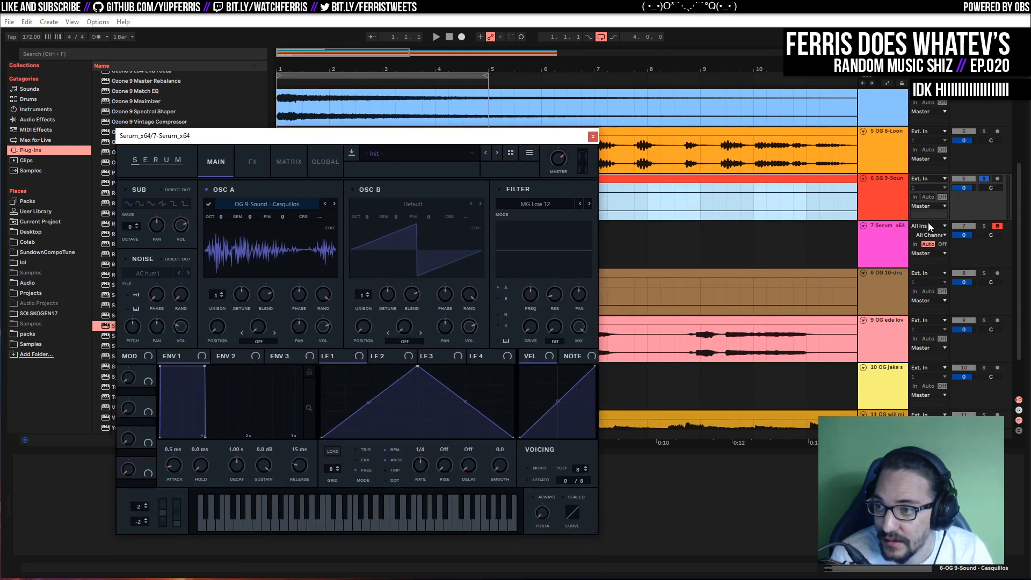
Solo the Serum track and play several notes to audition the Casquillos wavetable
scroll(735, 233, down, 4)
key(f)
key(a)
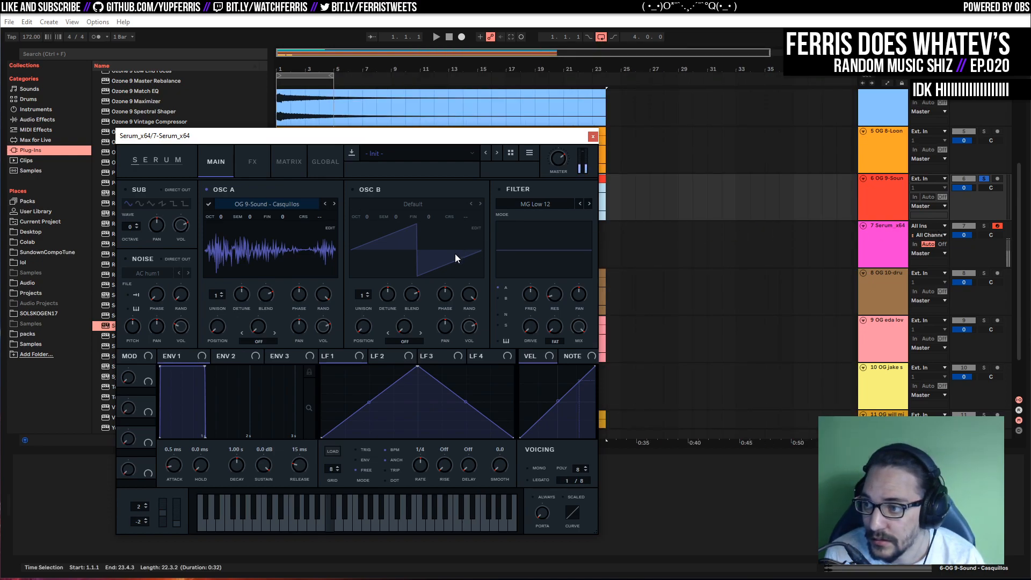
click(984, 226)
key(a)
key(a)
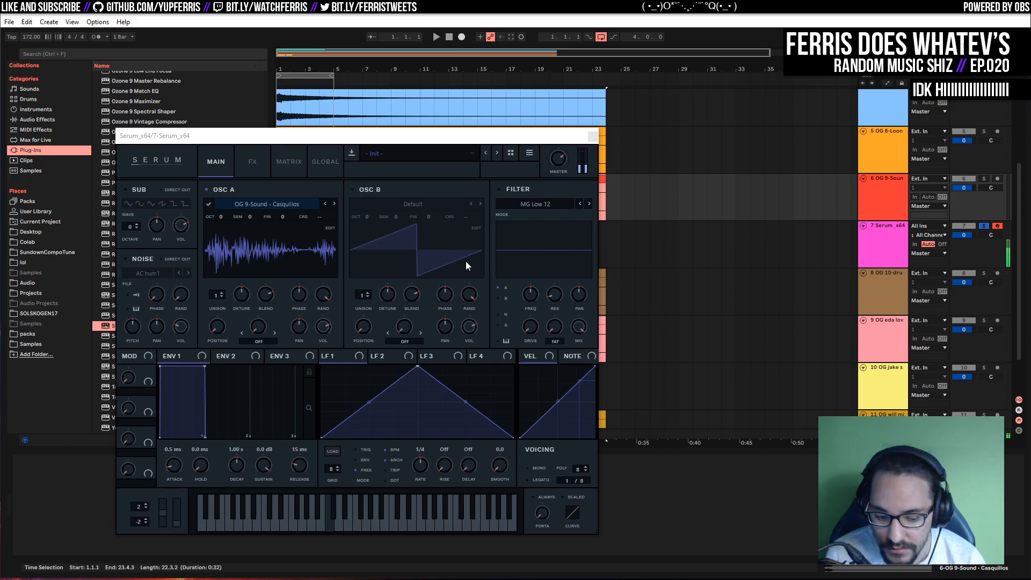
key(f)
key(z)
key(f)
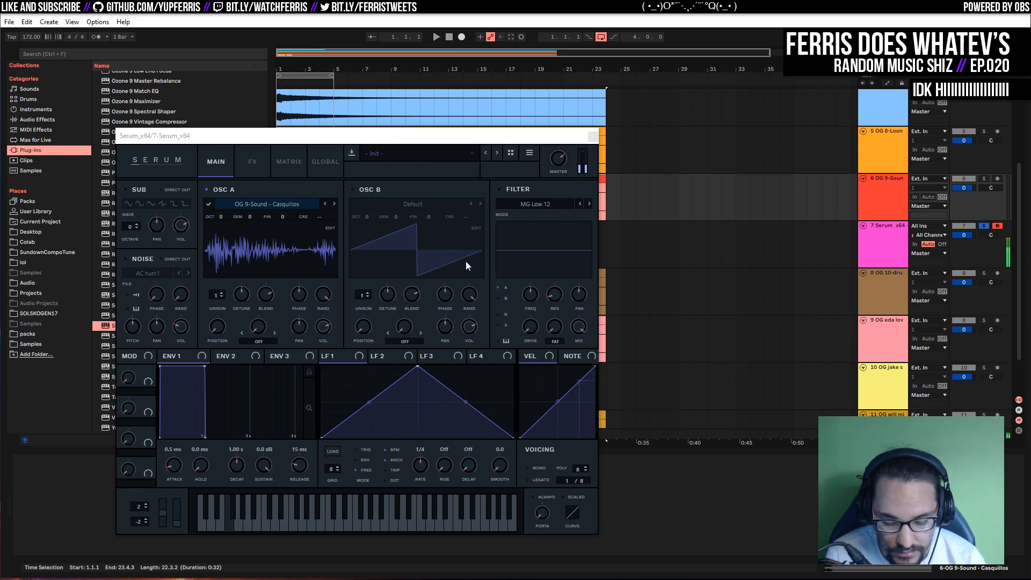
key(z)
key(f)
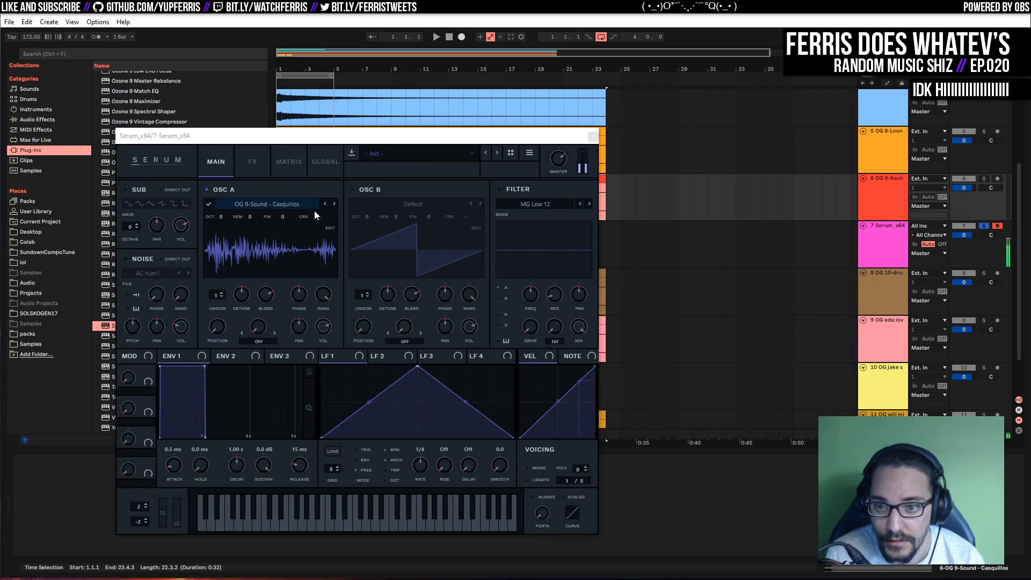
Sweep oscillator A's wavetable position, return it to 1 and move the Serum window clear of the upper tracks
drag(219, 320, 237, 204)
drag(236, 263, 243, 355)
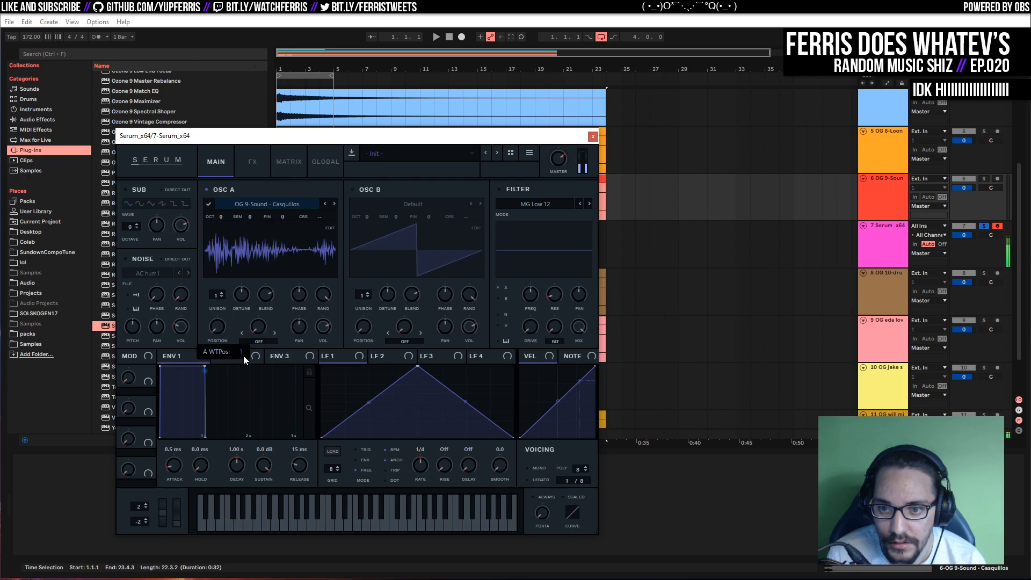
drag(329, 136, 362, 352)
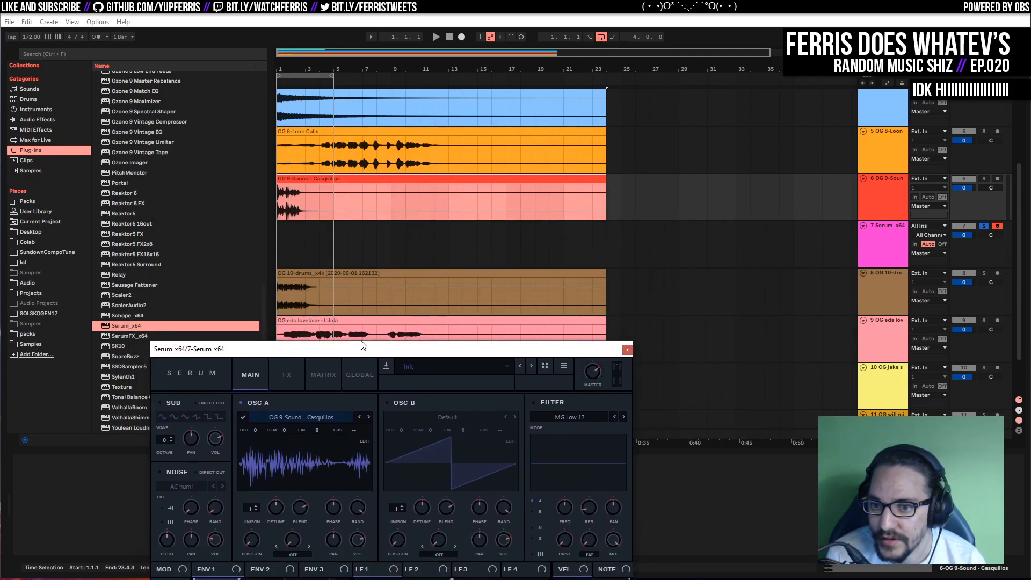
Import the OG 9-Sound Casquillos clip into Serum's oscillator A again and sweep its wavetable position
drag(320, 178, 296, 471)
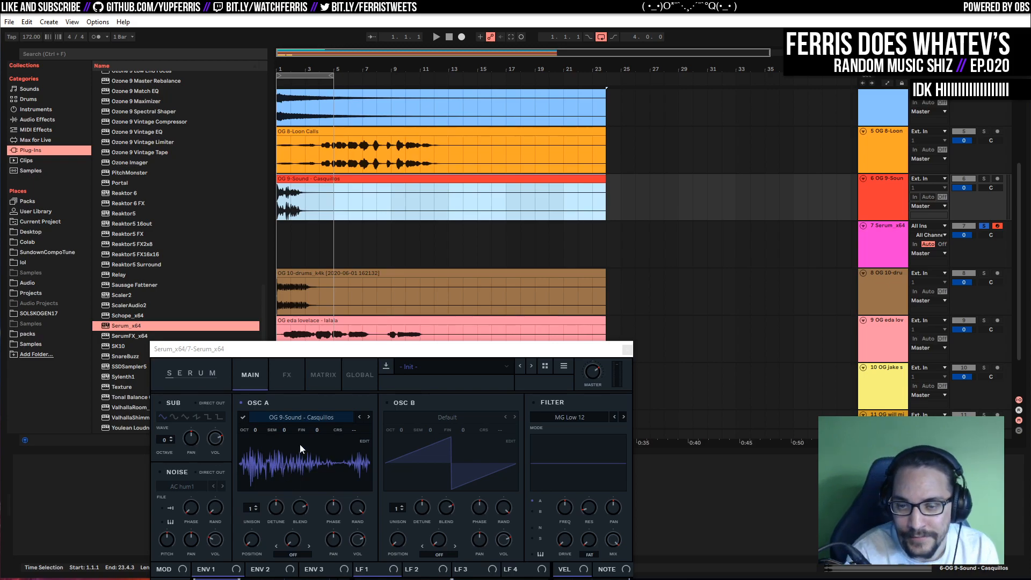
click(299, 444)
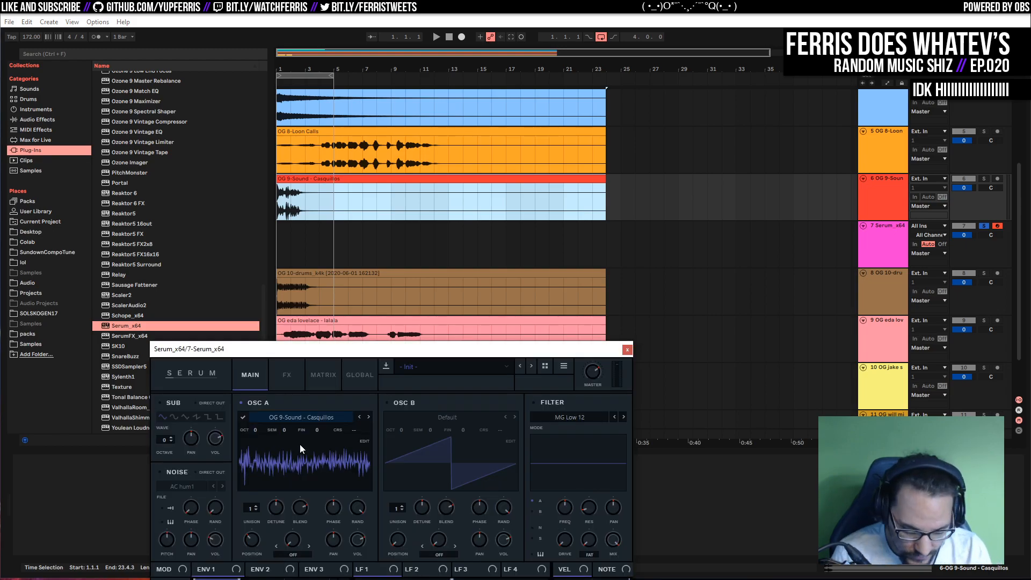
drag(249, 540, 259, 579)
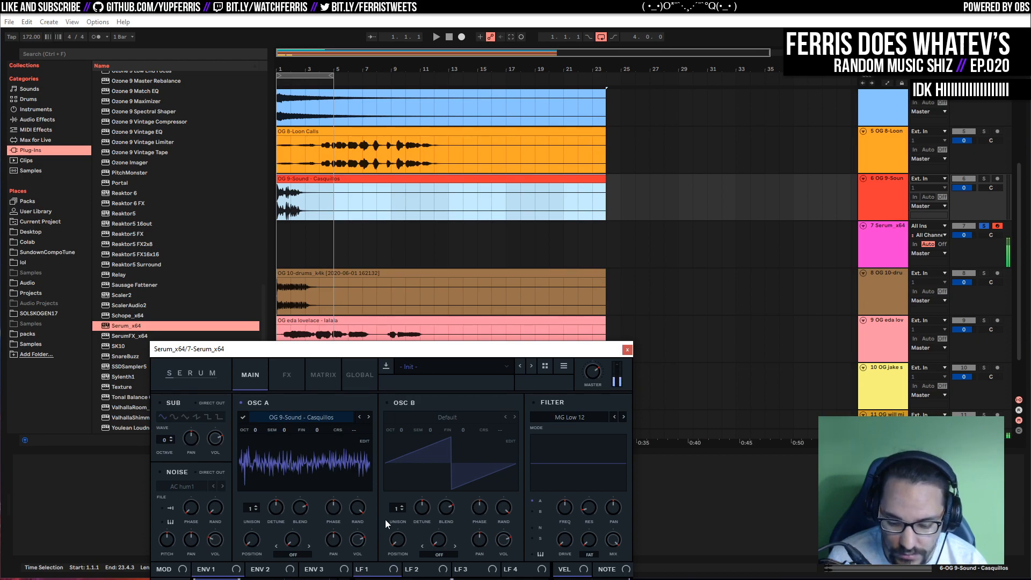
mouse_move(252, 539)
mouse_down()
mouse_move(255, 485)
mouse_move(249, 558)
mouse_up()
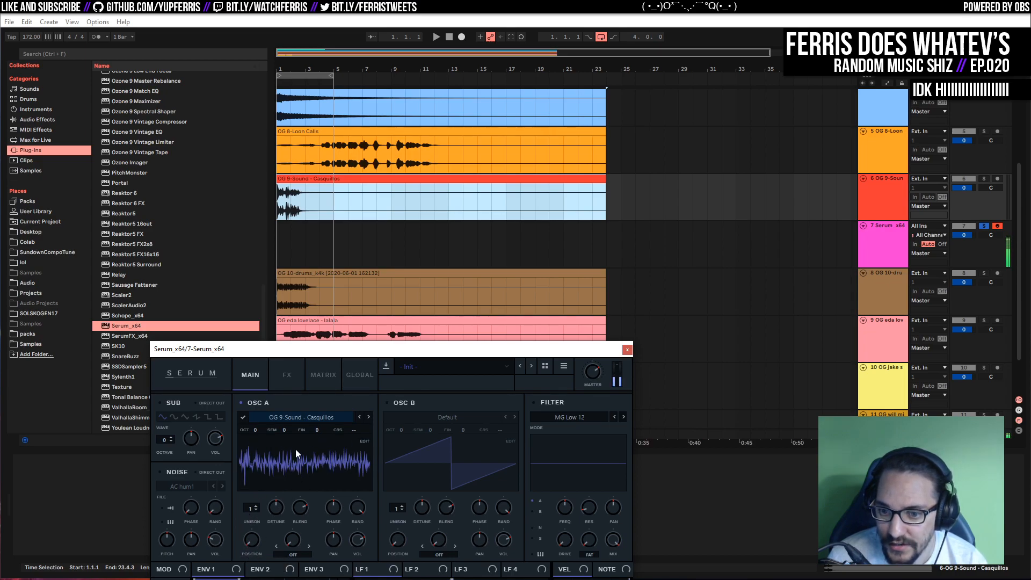
Raise the first four harmonic bins in oscillator A's wavetable editor, with the lowest at maximum, and return to the main view
click(362, 439)
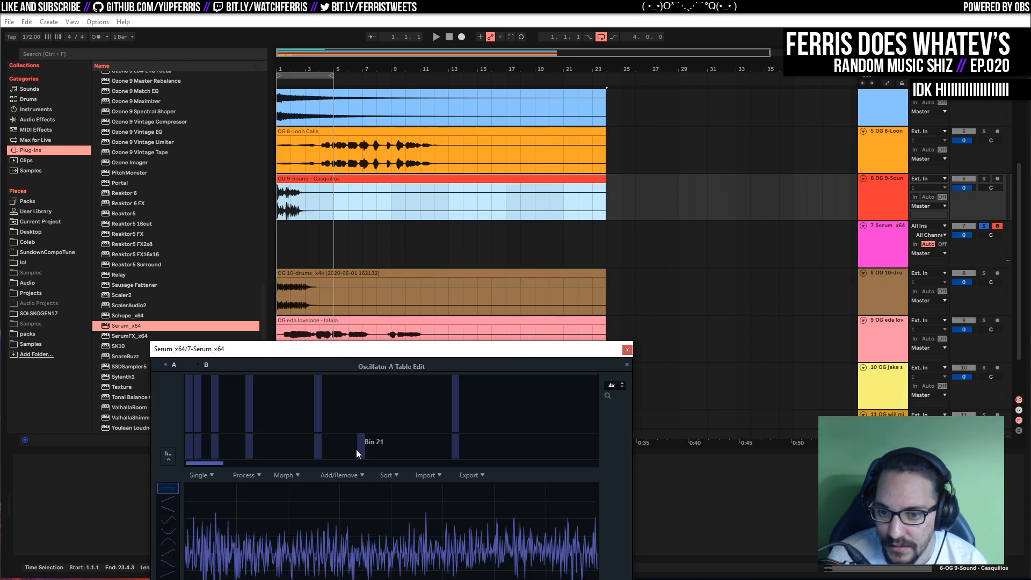
click(164, 453)
drag(188, 419, 190, 377)
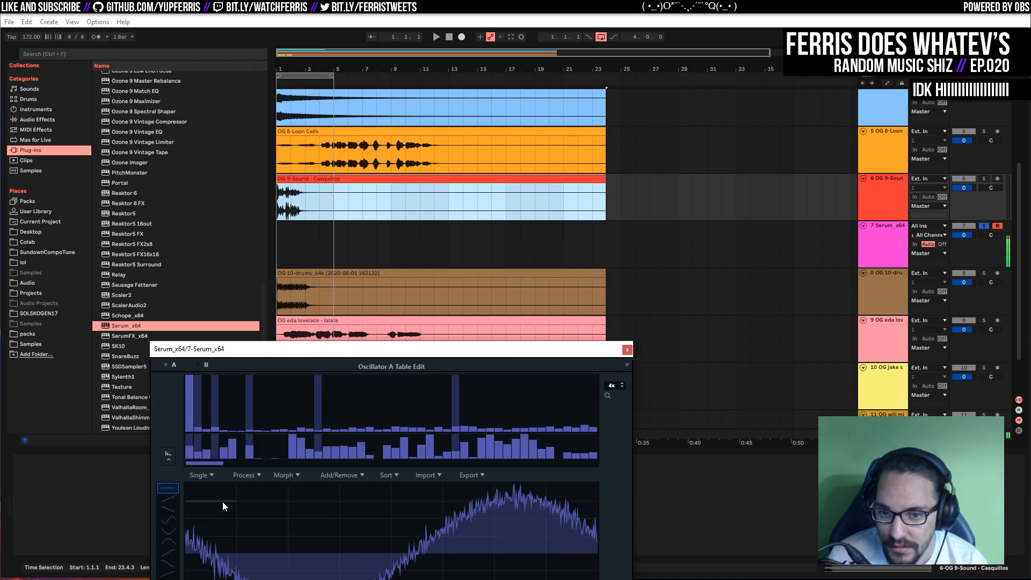
mouse_move(217, 422)
mouse_down()
mouse_move(215, 400)
mouse_move(199, 410)
mouse_up()
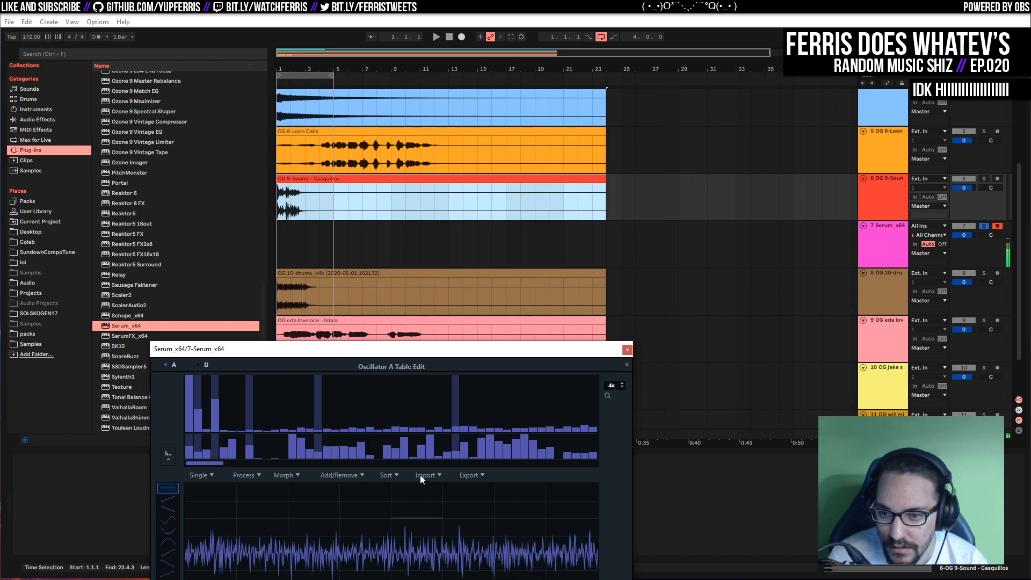
click(626, 364)
Move the Serum window lower, solo the OG 8-Loon Calls track and play it from the start
drag(417, 350, 406, 374)
scroll(700, 285, up, 3)
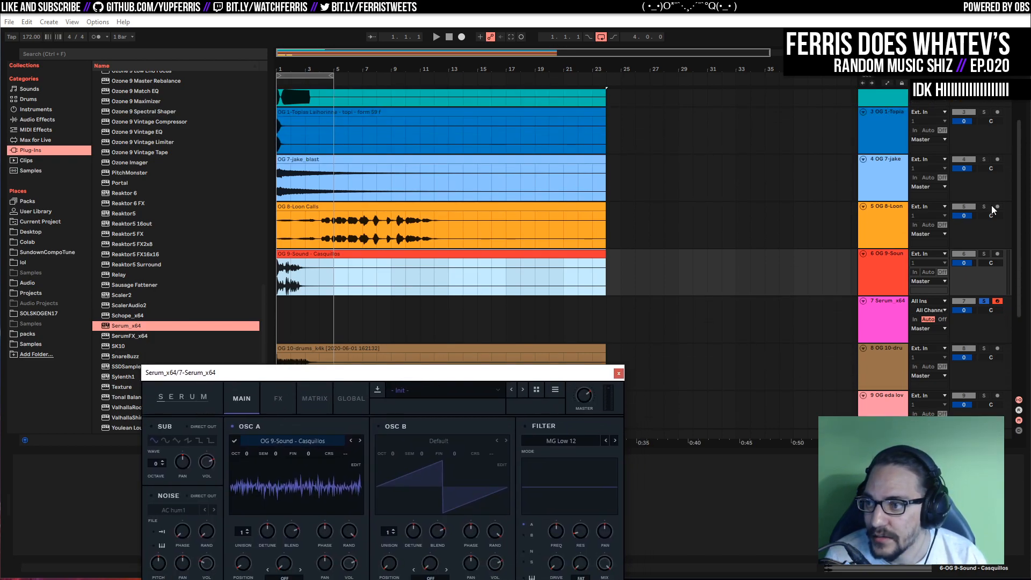
click(983, 207)
click(424, 229)
key(space)
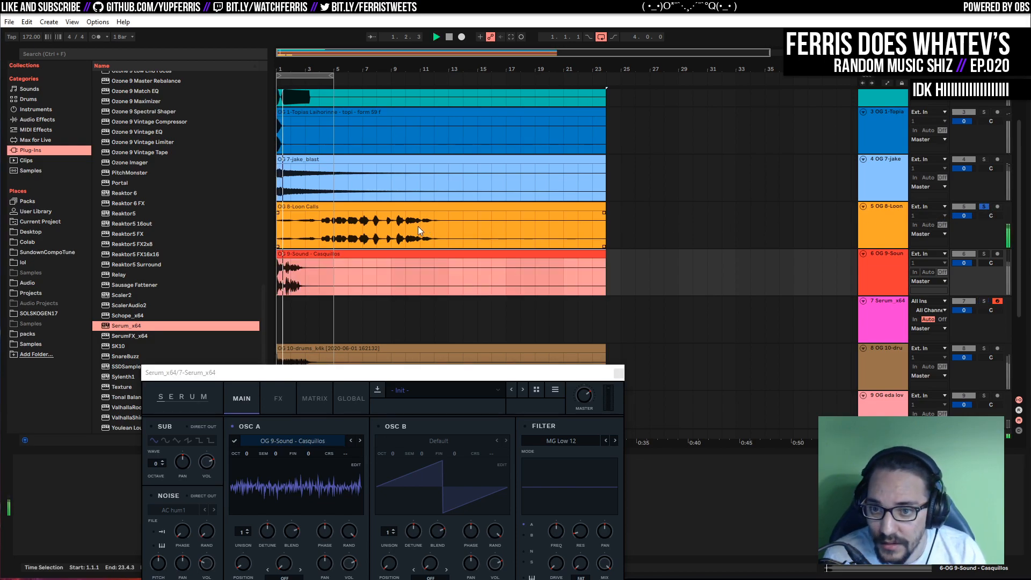
Import the OG 8-Loon Calls clip into Serum's oscillator A as a wavetable and sweep its wavetable position
drag(338, 209, 290, 469)
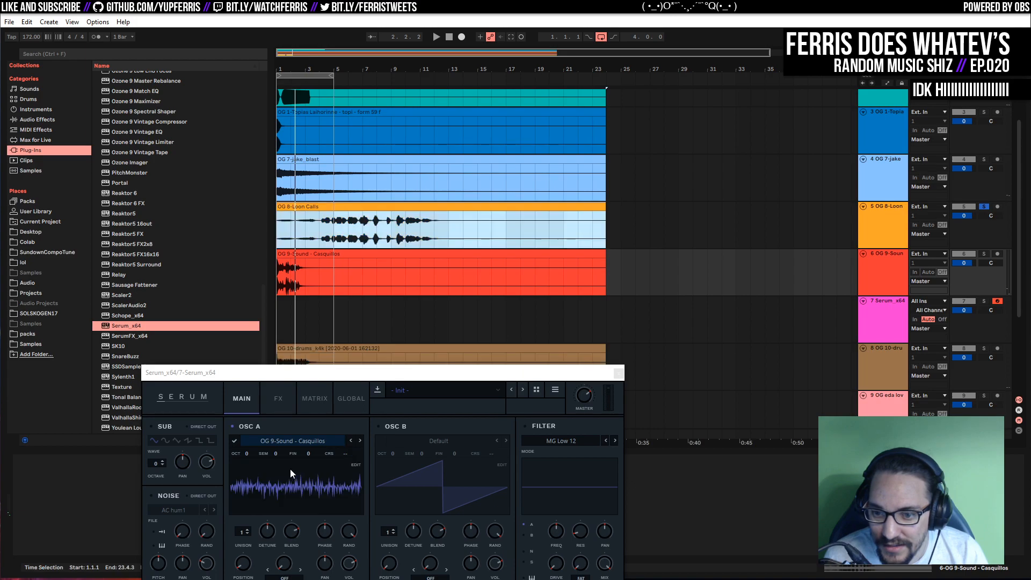
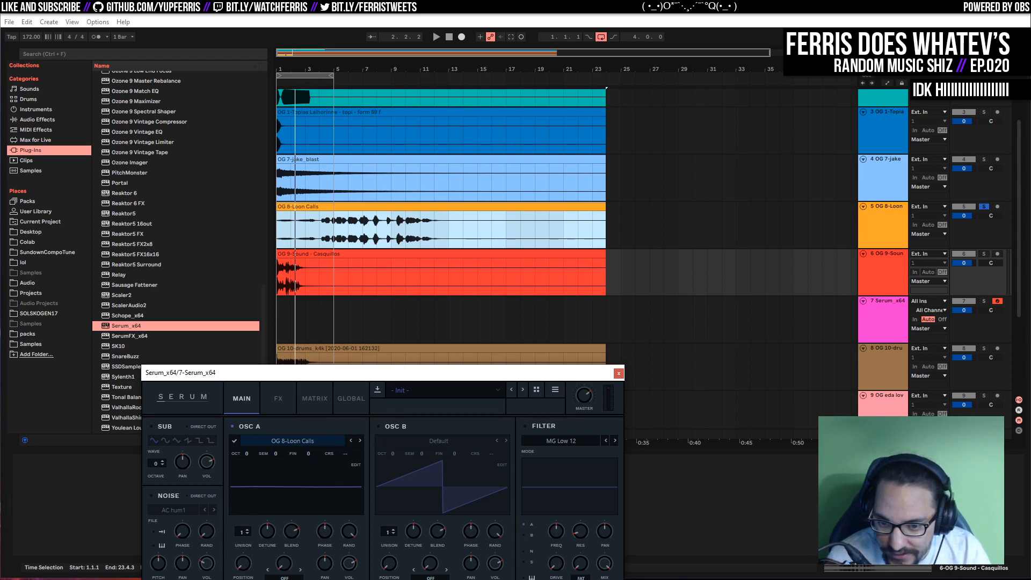
click(344, 209)
drag(344, 209, 288, 477)
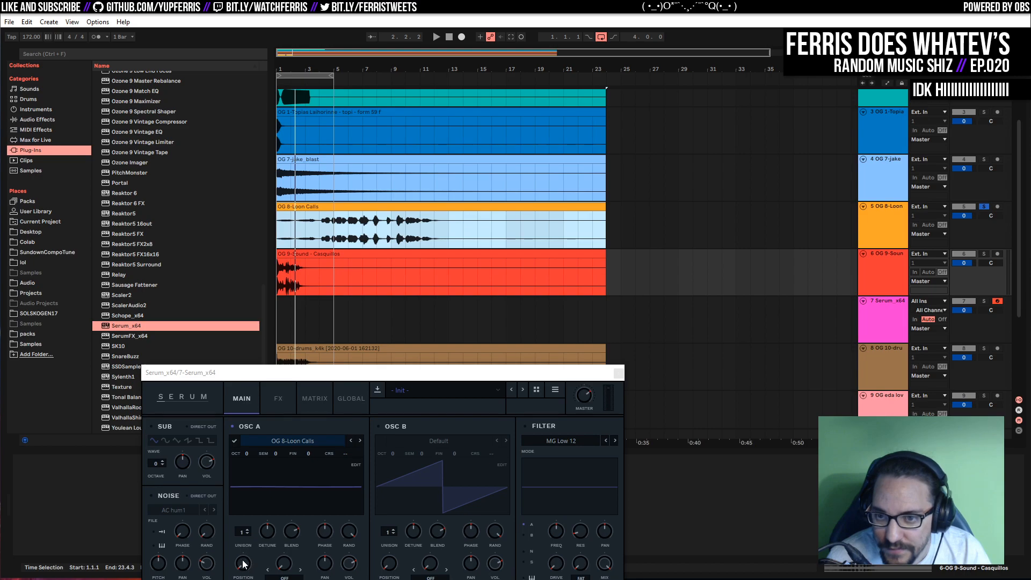
click(372, 265)
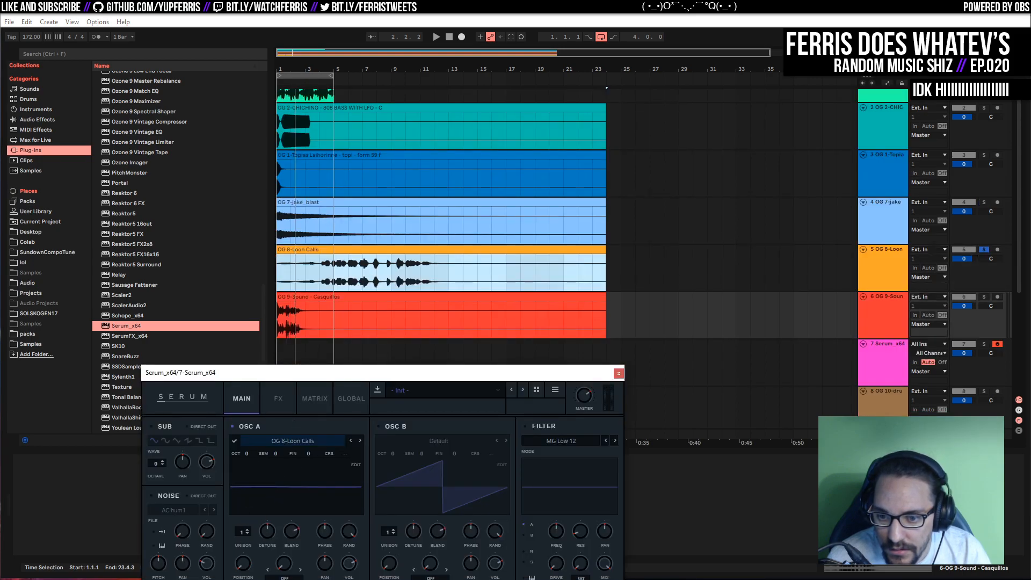
scroll(375, 234, up, 1)
click(373, 232)
scroll(373, 233, down, 1)
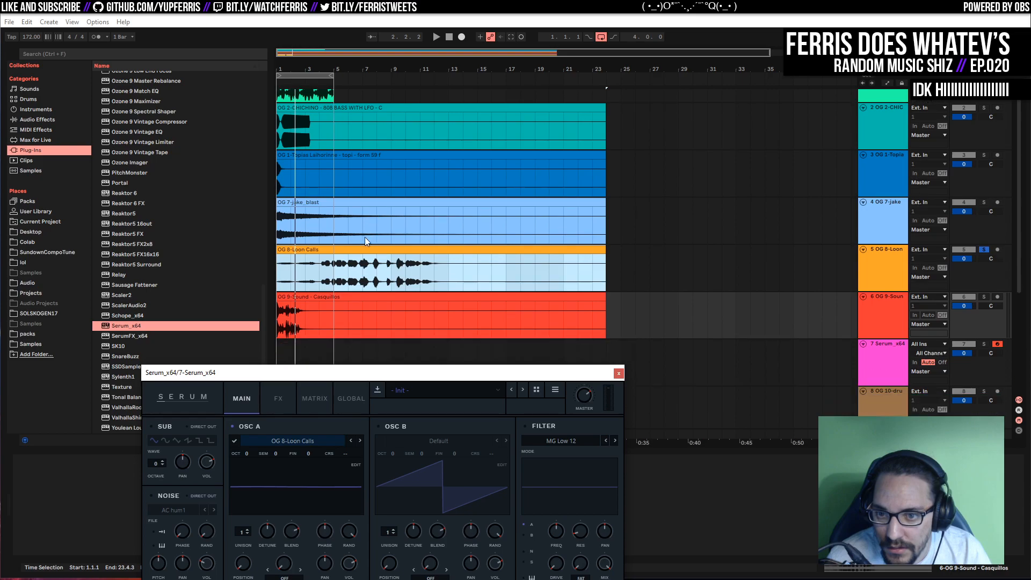
drag(343, 247, 302, 509)
mouse_move(242, 564)
mouse_down()
mouse_move(248, 501)
mouse_move(245, 579)
mouse_move(250, 518)
mouse_move(246, 541)
mouse_up()
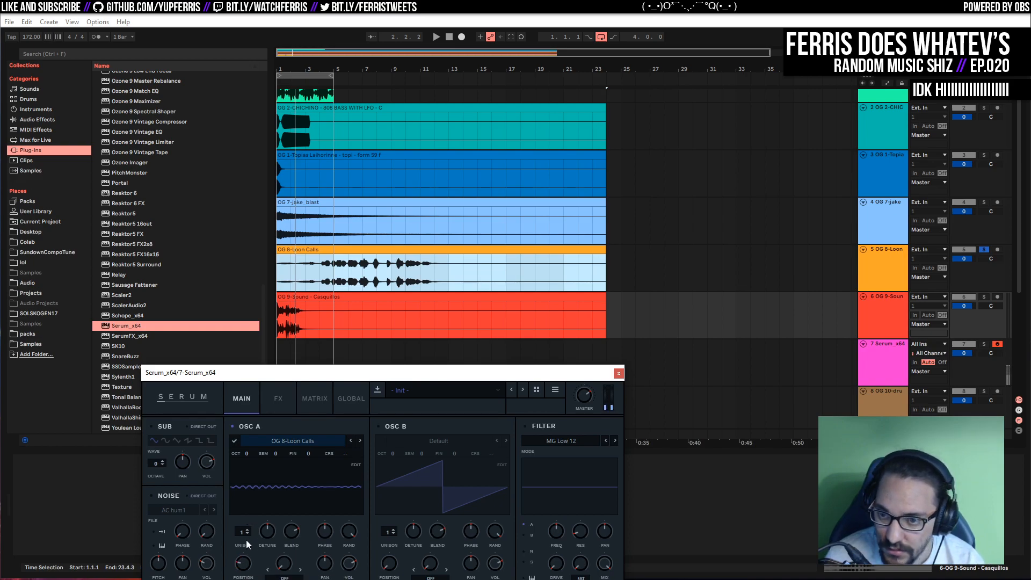
Select and solo the Serum track and sweep oscillator A's position to audition the Loon Calls wavetable
click(991, 252)
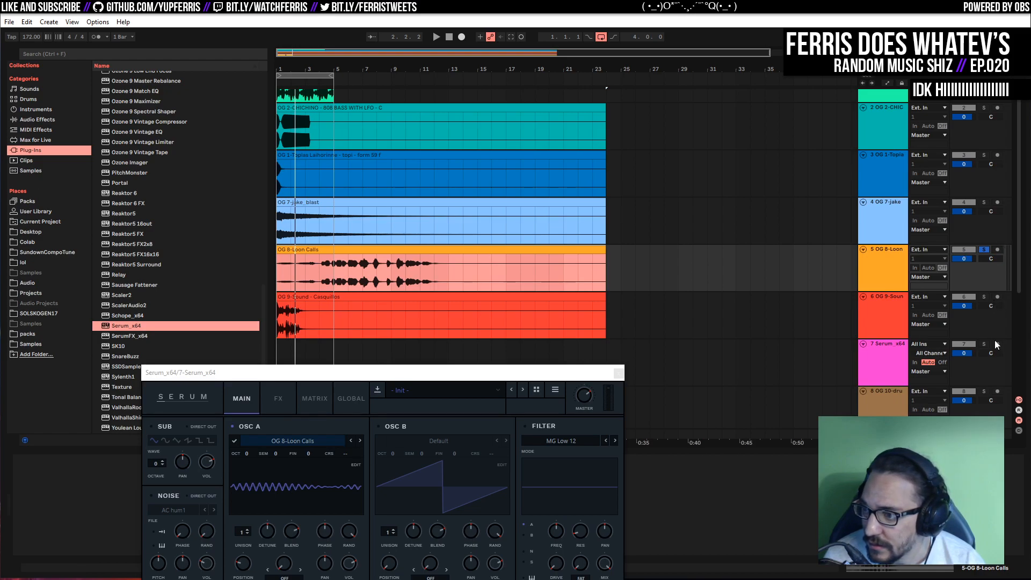
scroll(752, 316, down, 2)
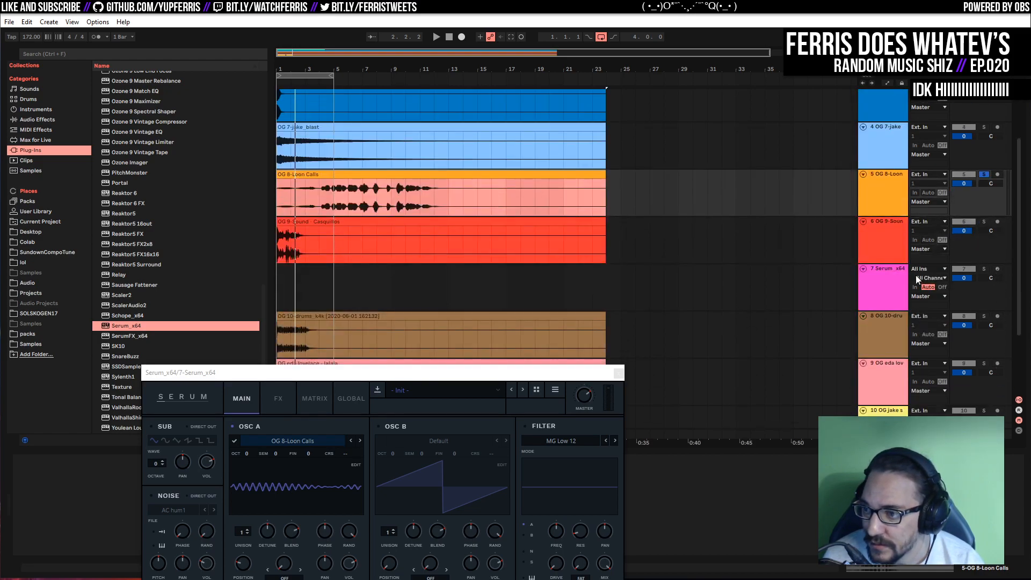
click(948, 274)
click(982, 267)
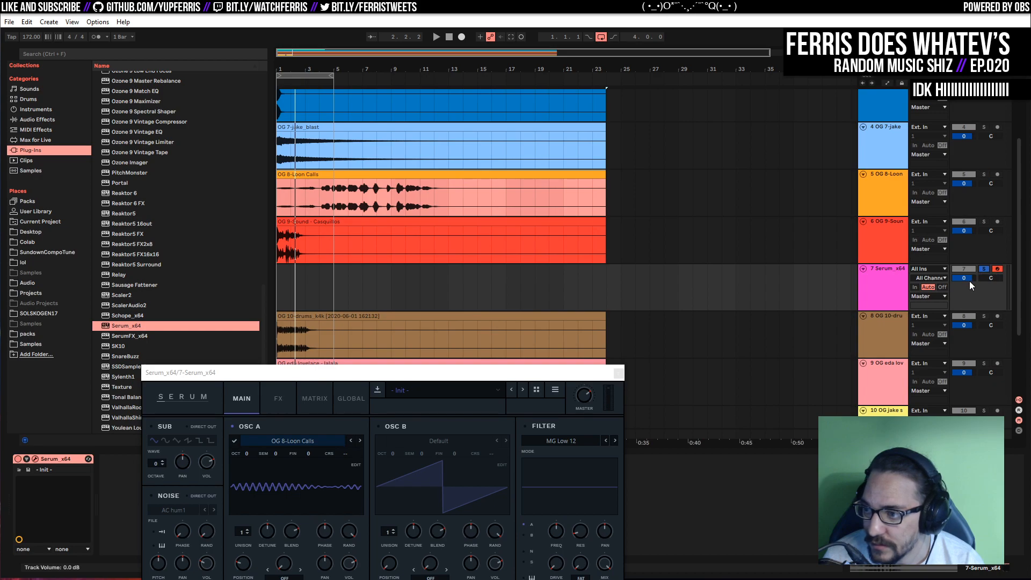
drag(250, 562, 263, 579)
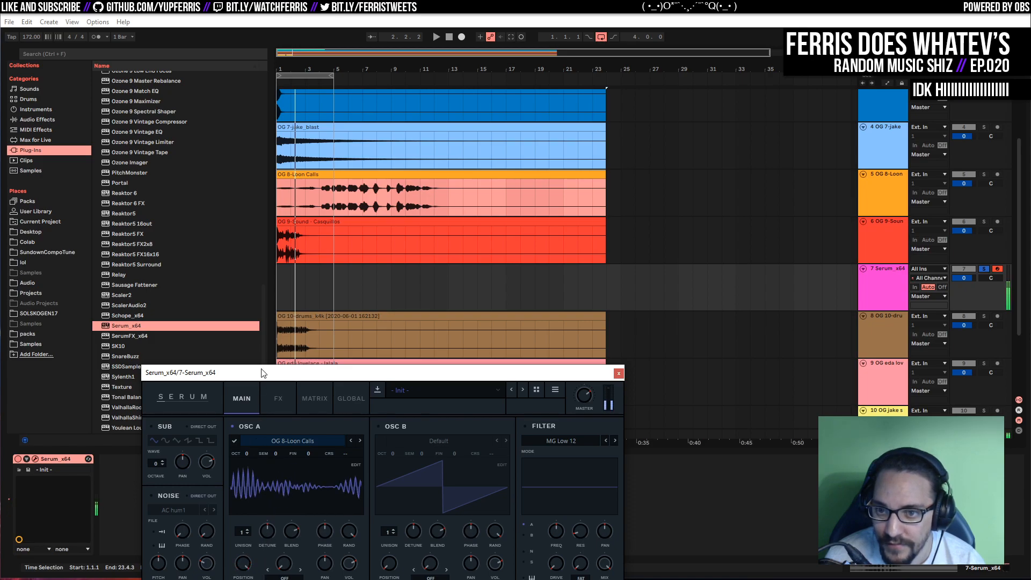
Move the Serum window clear of the lowest tracks and audition the track 11 clip soloed from bar 1
scroll(431, 297, down, 1)
scroll(431, 296, down, 3)
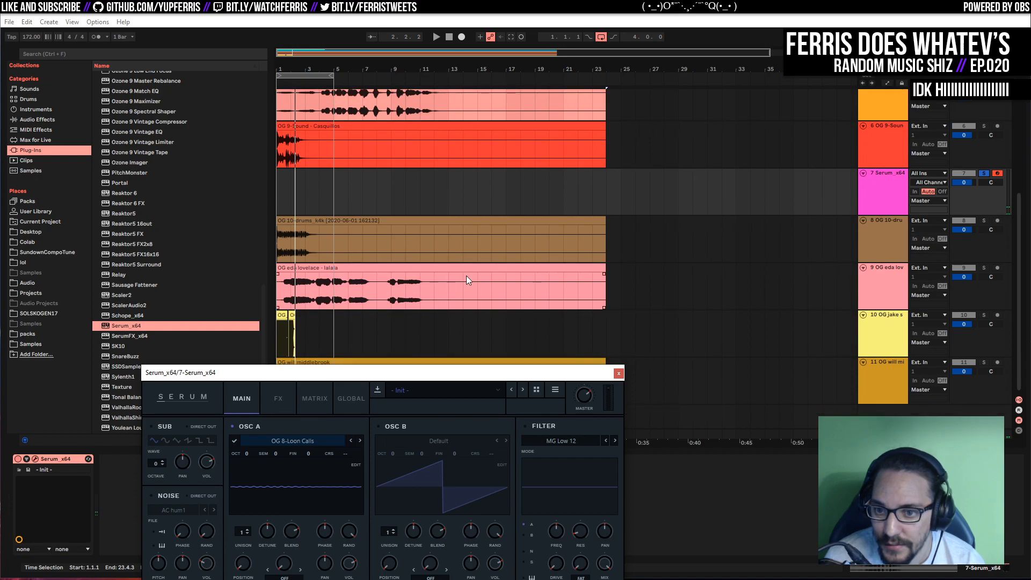
drag(430, 373, 408, 470)
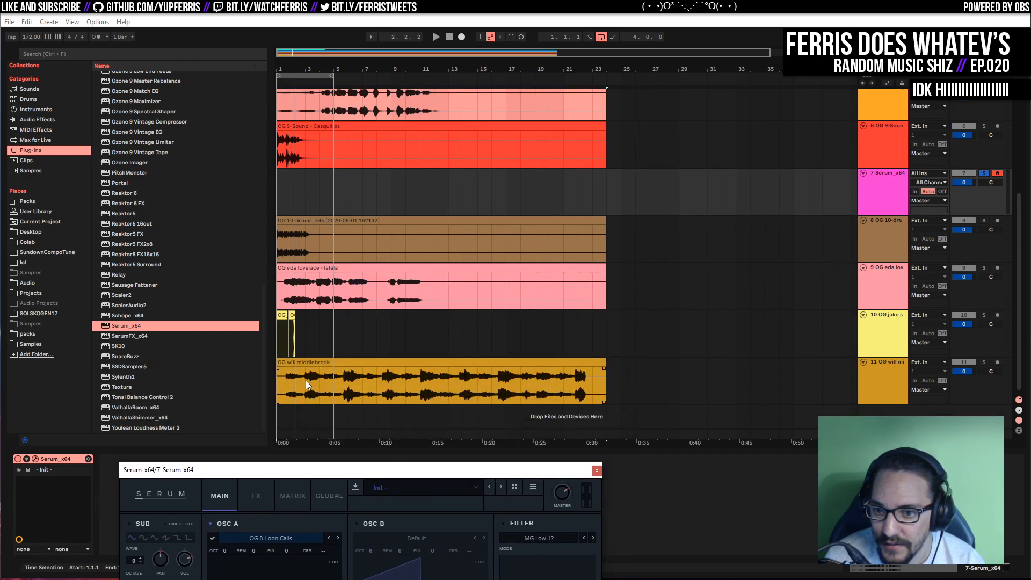
click(288, 376)
key(space)
click(984, 363)
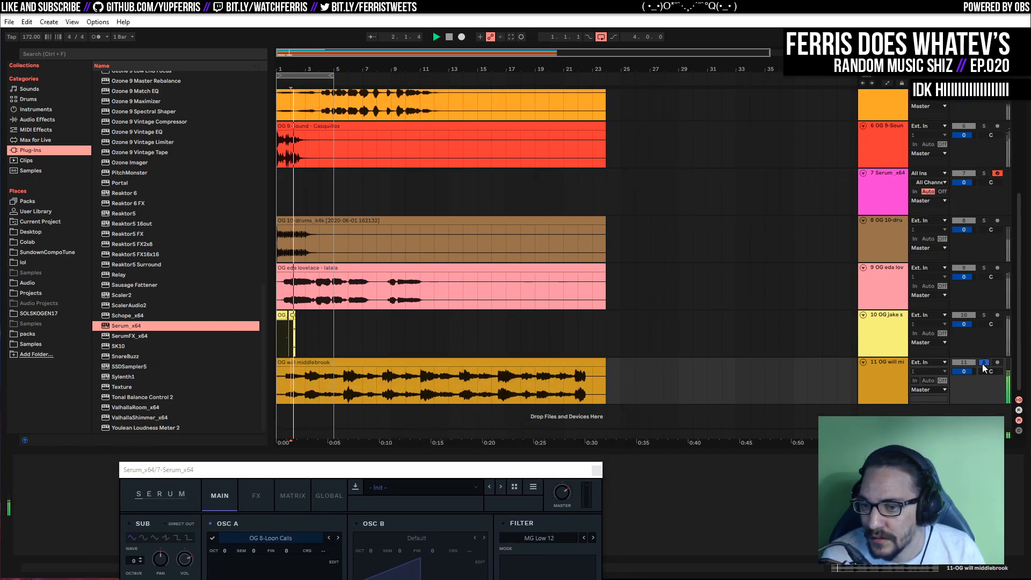
click(982, 363)
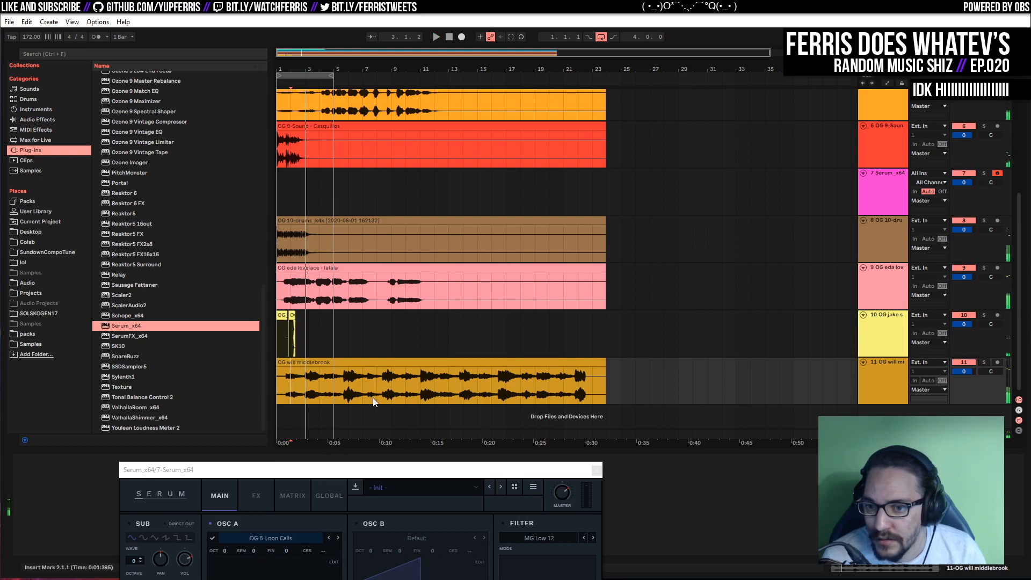
Load the first clip on track 10 into oscillator A as a wavetable and sweep its wavetable position
scroll(442, 326, up, 3)
scroll(415, 331, down, 2)
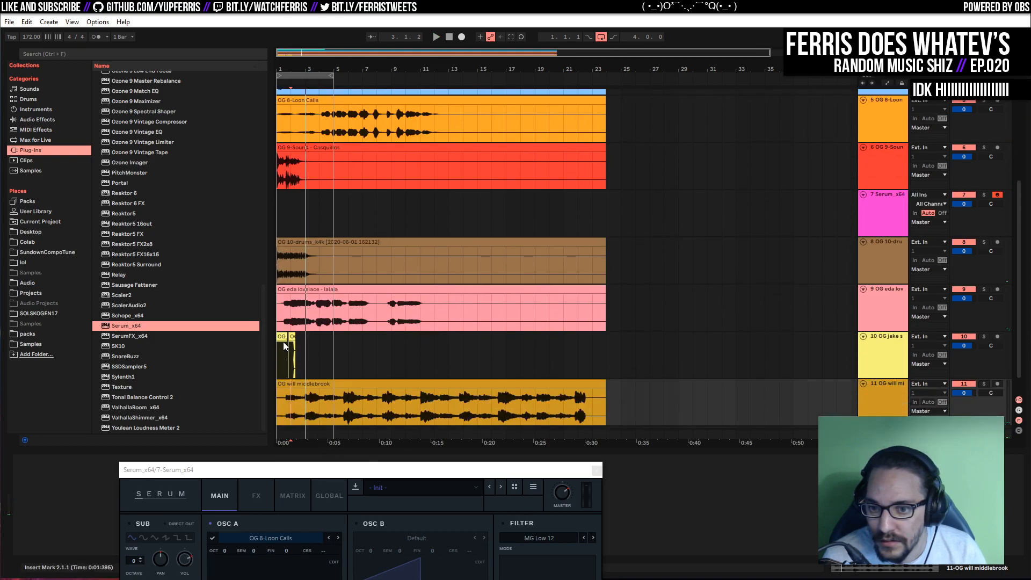
key(space)
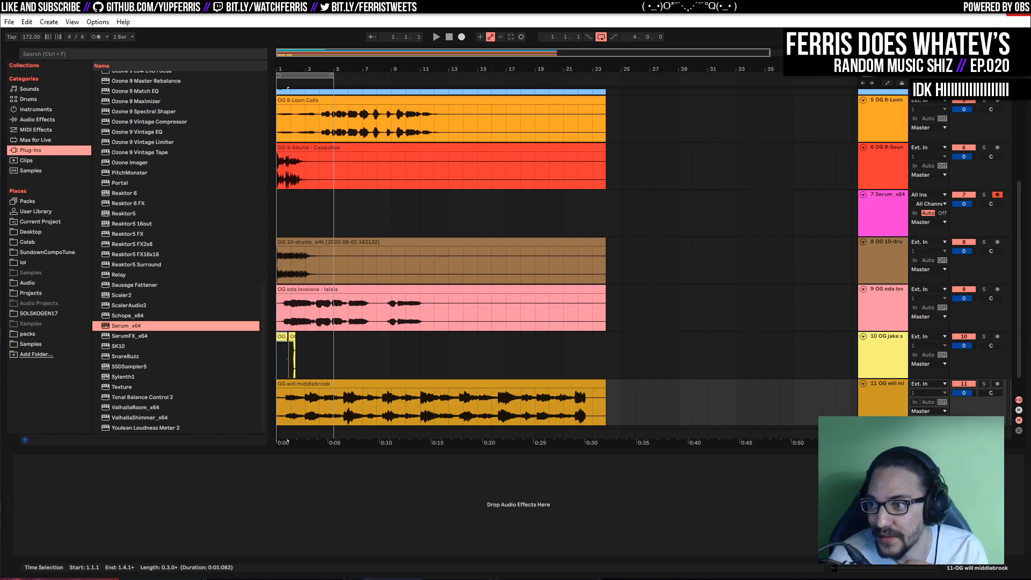
drag(291, 468, 286, 277)
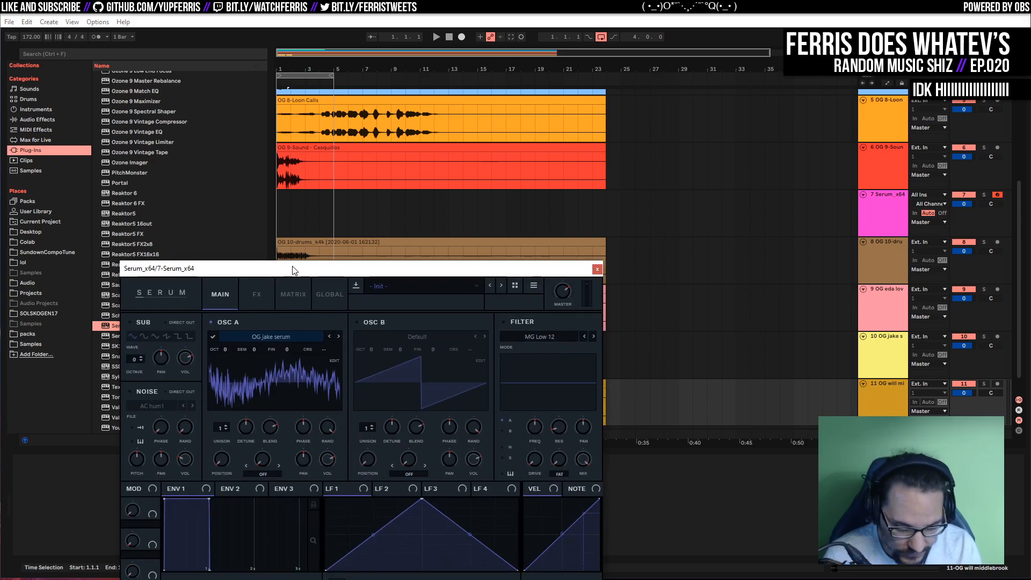
drag(225, 457, 240, 499)
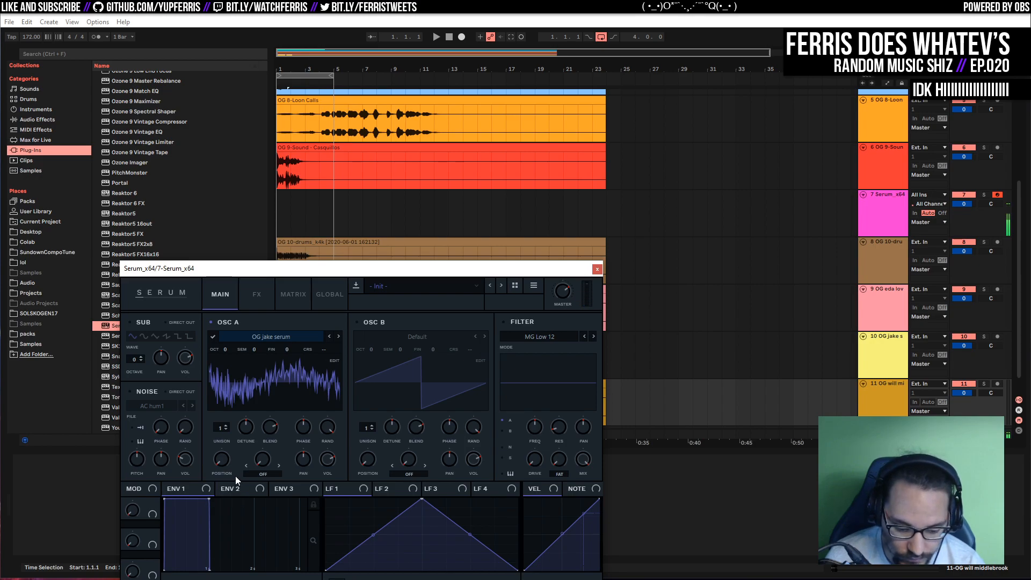
drag(237, 458, 233, 496)
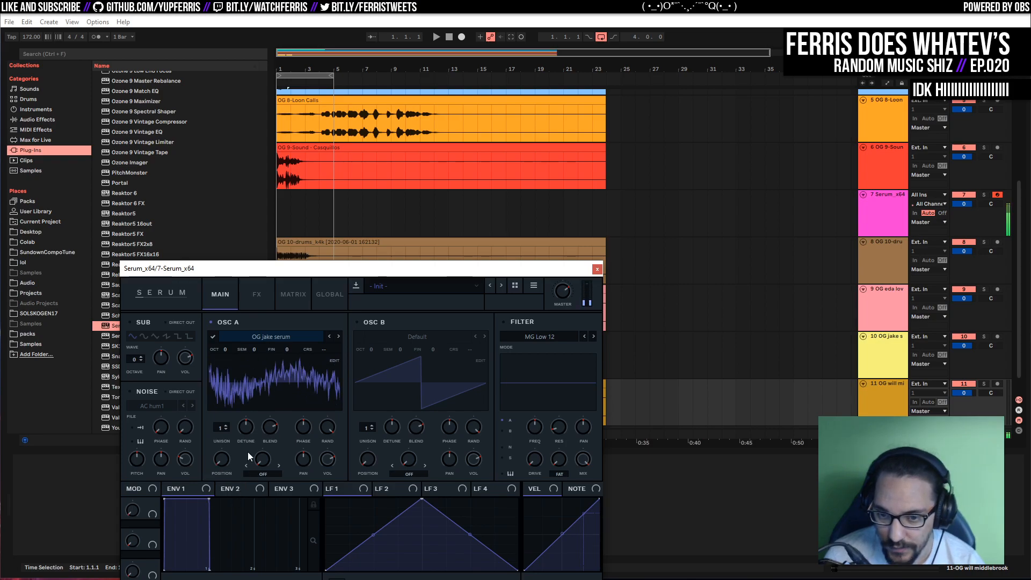
Move the Serum window lower and audition tracks 4, 5, 6 and 3 by soloing each in turn
drag(328, 273, 335, 374)
scroll(604, 292, up, 5)
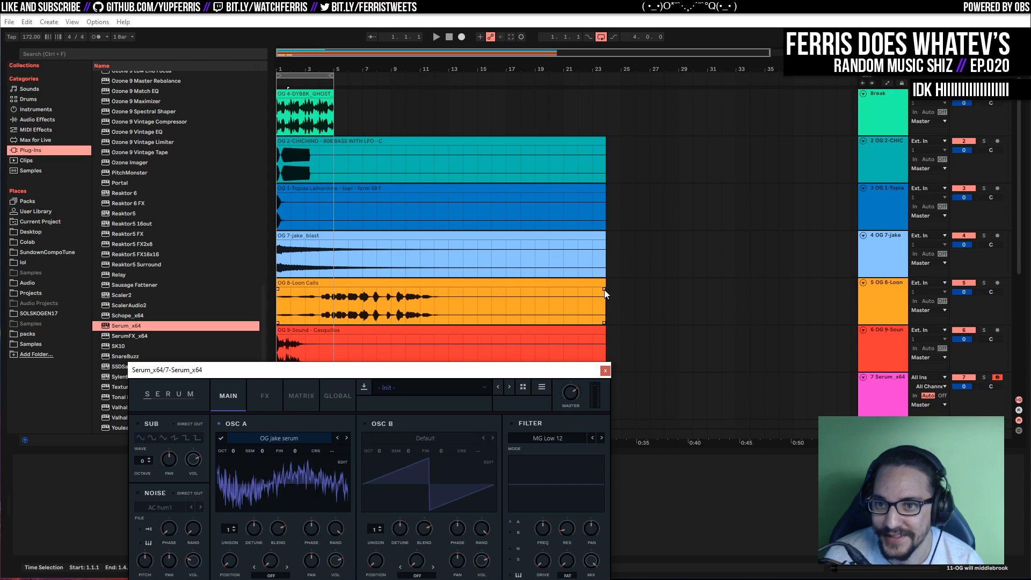
scroll(752, 215, down, 2)
click(986, 170)
key(space)
click(983, 219)
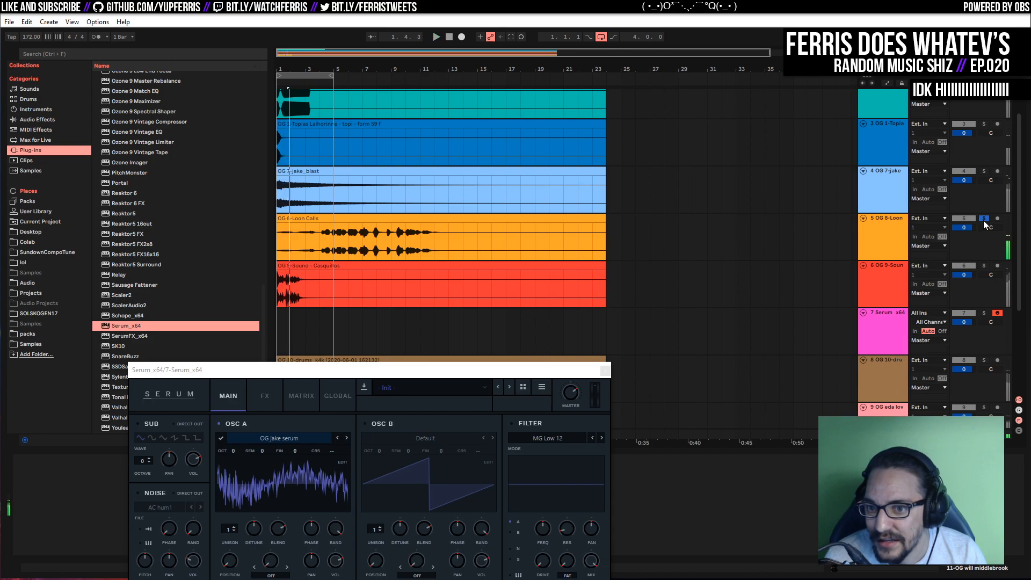
click(983, 266)
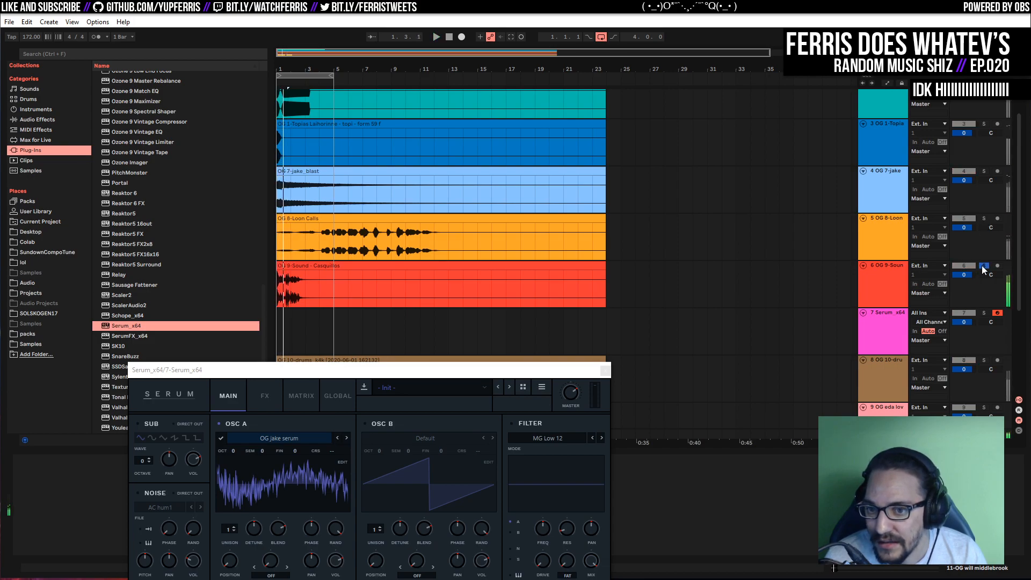
scroll(727, 211, up, 2)
click(983, 188)
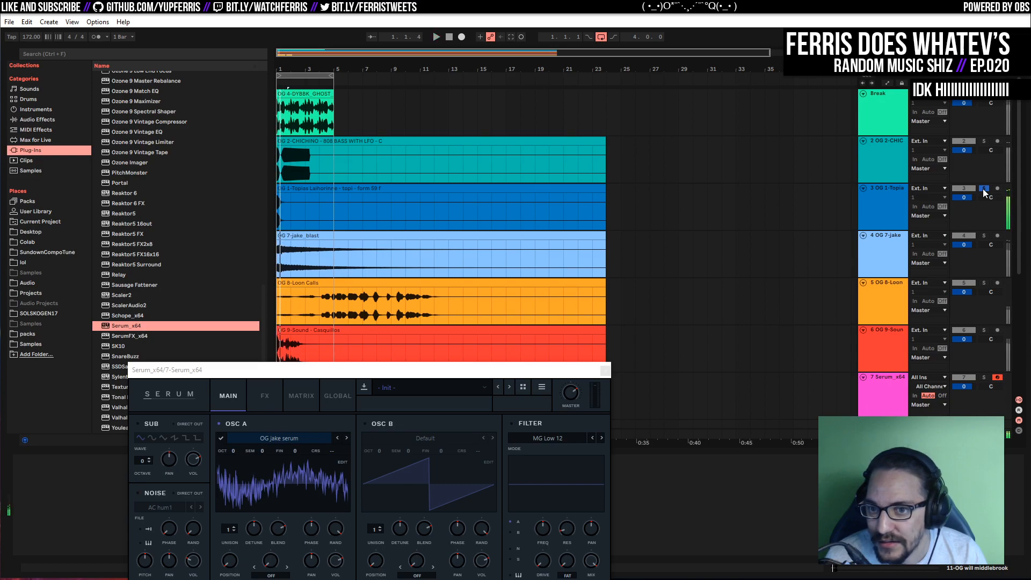
Import the OG 1 clip from track 3 into Serum's oscillator A as a wavetable and sweep its wavetable position
click(304, 202)
drag(303, 204, 276, 466)
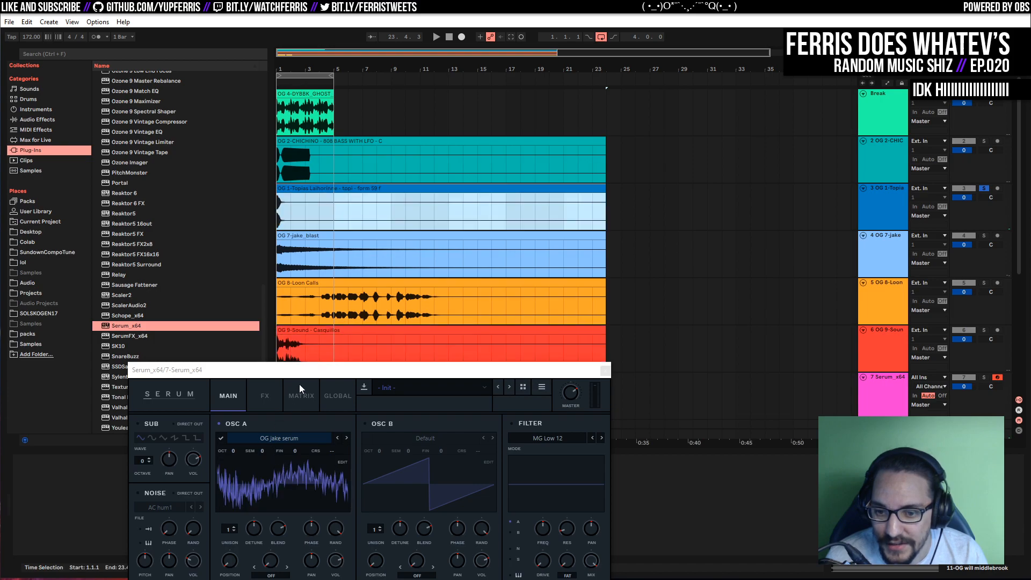
click(343, 253)
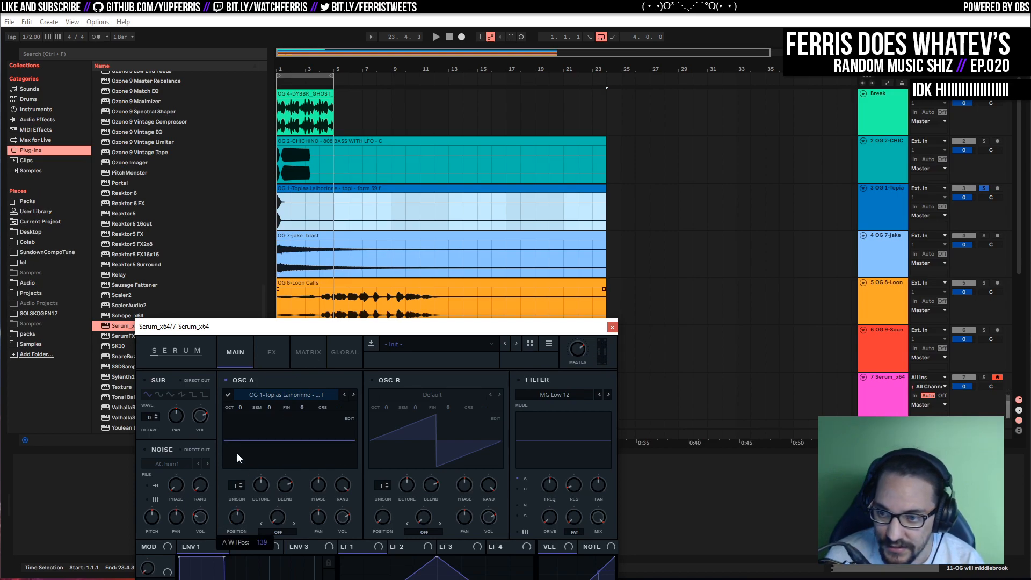
scroll(757, 275, down, 3)
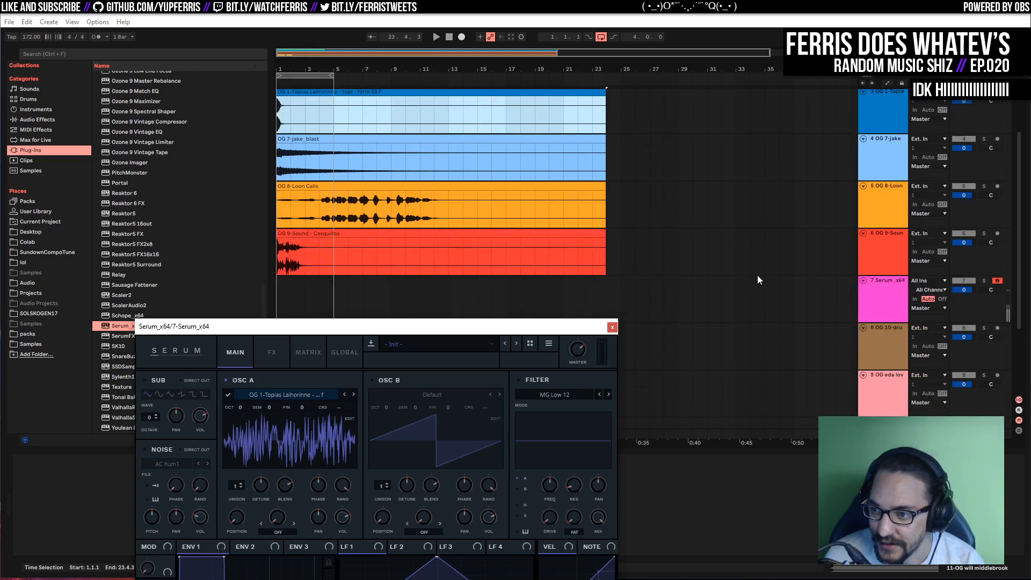
Solo the Serum track, sweep oscillator A's wavetable position and try a windowed Sync warp while turning the warp amount
click(987, 280)
drag(239, 515, 242, 556)
click(282, 531)
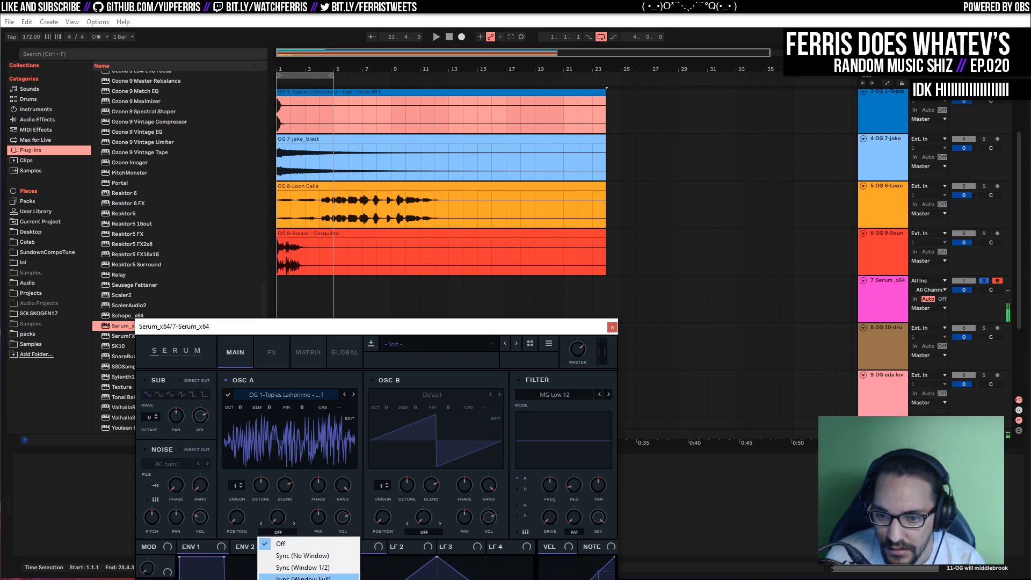
click(292, 566)
drag(282, 514, 295, 533)
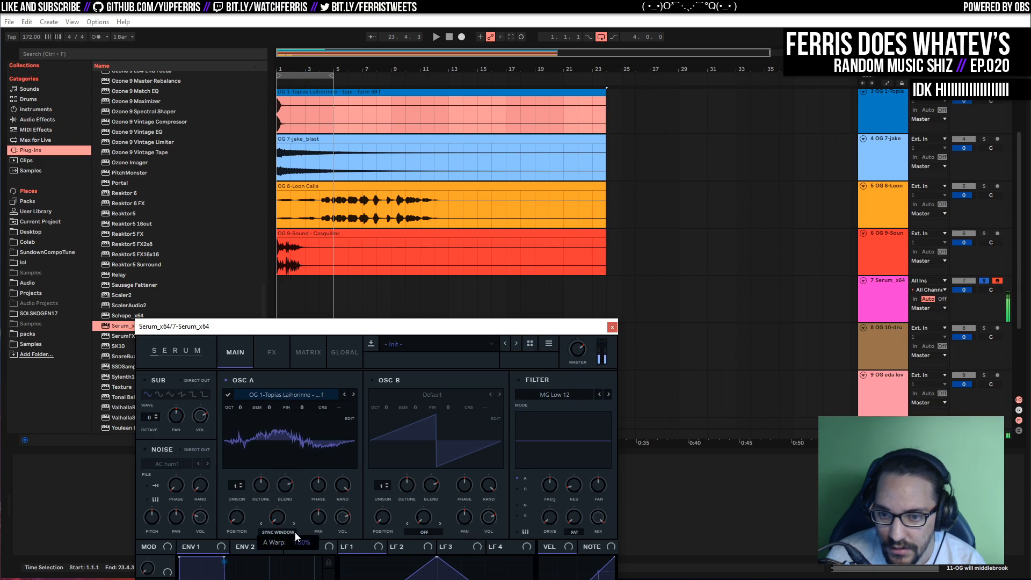
Raise the Serum window, try Sync (No Window) and PWM warp on oscillator A, and sweep the warp amount and wavetable position
drag(331, 330, 331, 184)
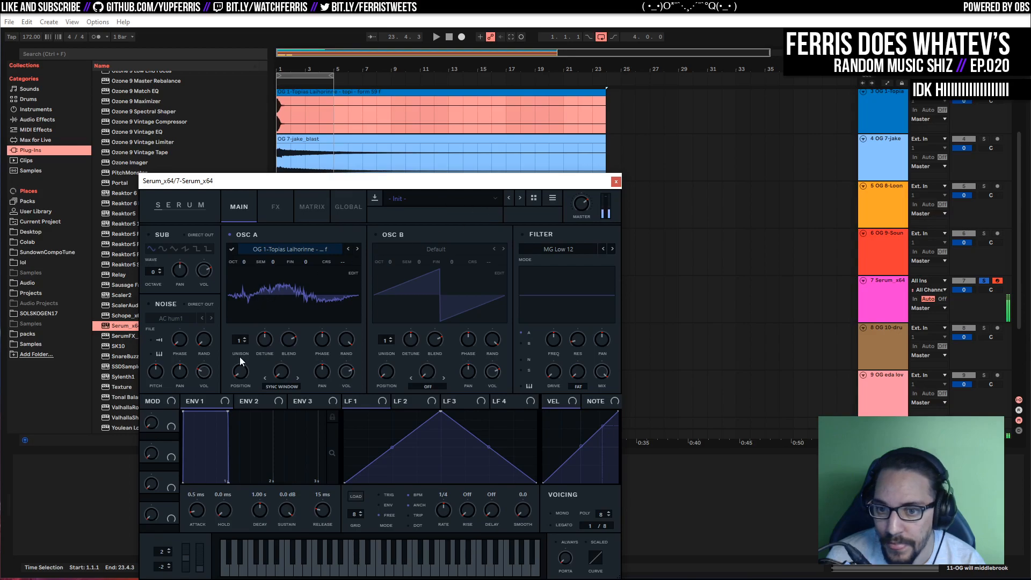
mouse_move(242, 370)
mouse_down()
mouse_move(242, 355)
mouse_move(245, 399)
mouse_move(243, 375)
mouse_up()
click(286, 385)
click(287, 409)
drag(282, 372, 289, 408)
click(281, 388)
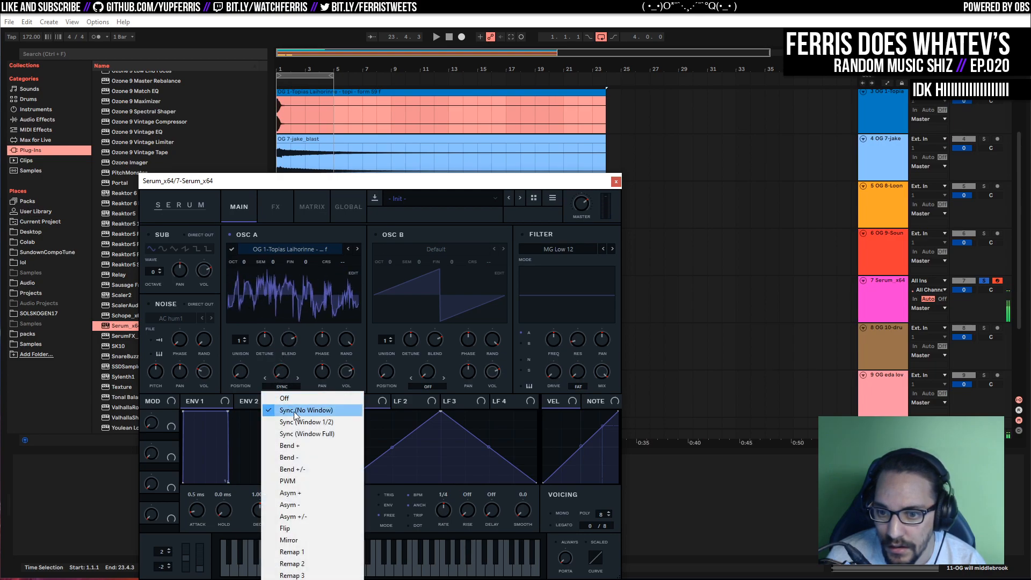
click(310, 481)
drag(286, 369, 249, 379)
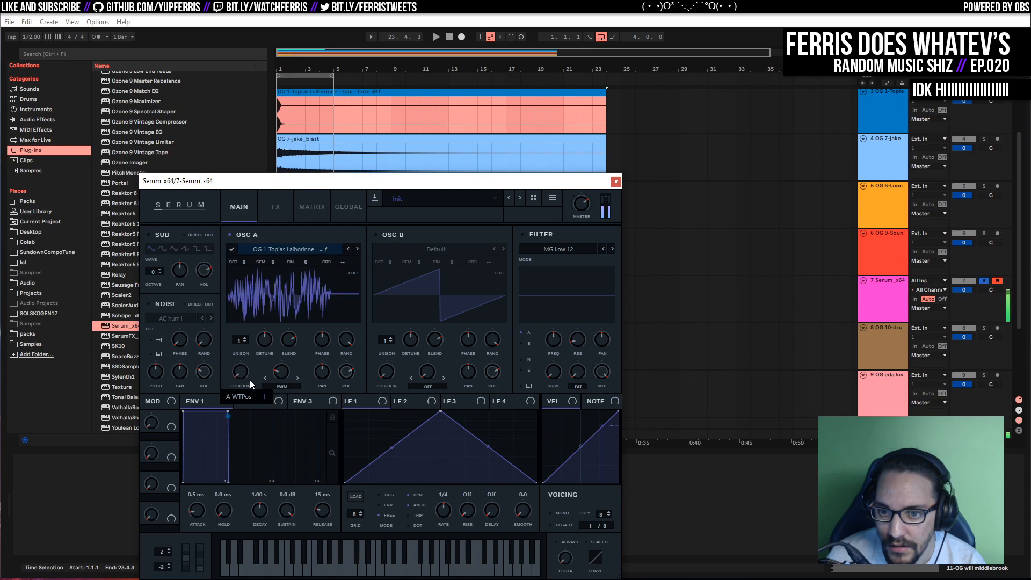
Unsolo the Serum track, play the full arrangement from bar 1 and close the Serum window
drag(570, 182, 550, 454)
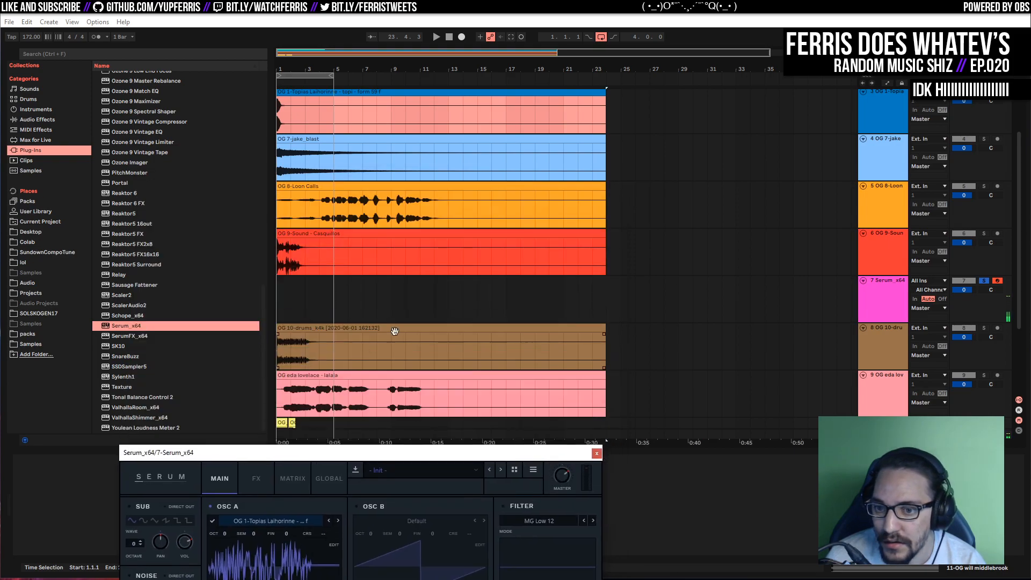
click(985, 280)
scroll(712, 275, up, 4)
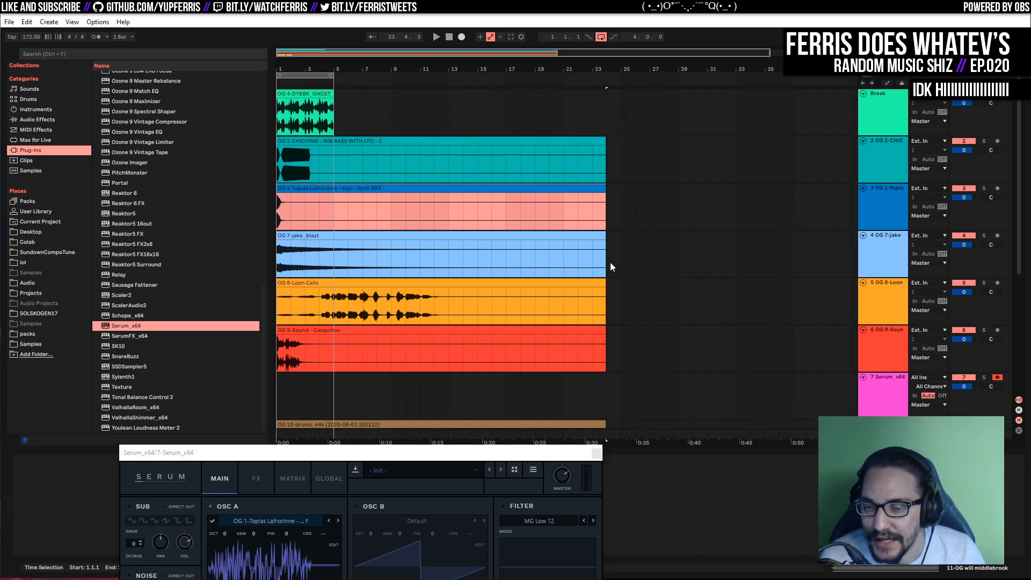
key(space)
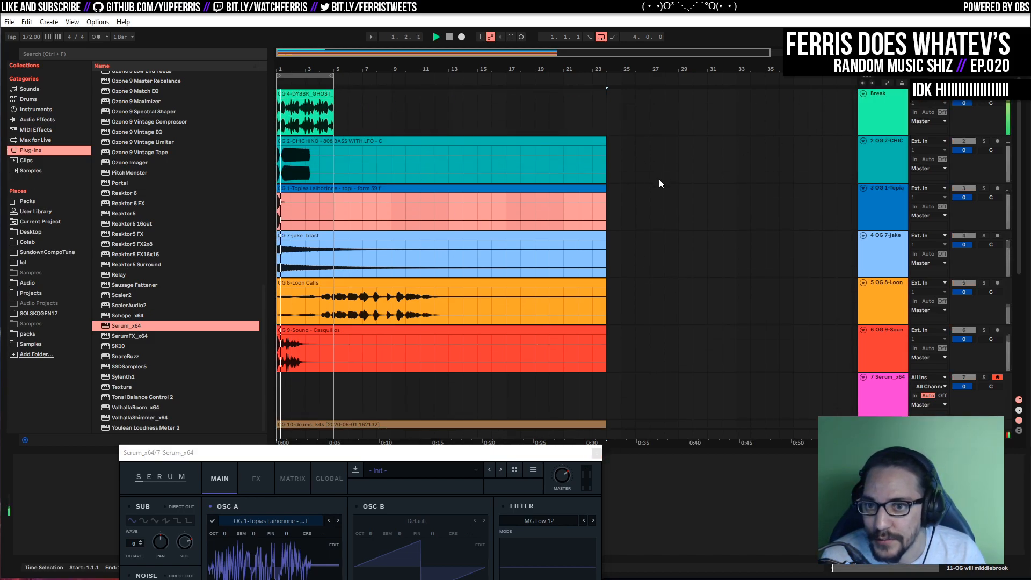
scroll(760, 196, down, 5)
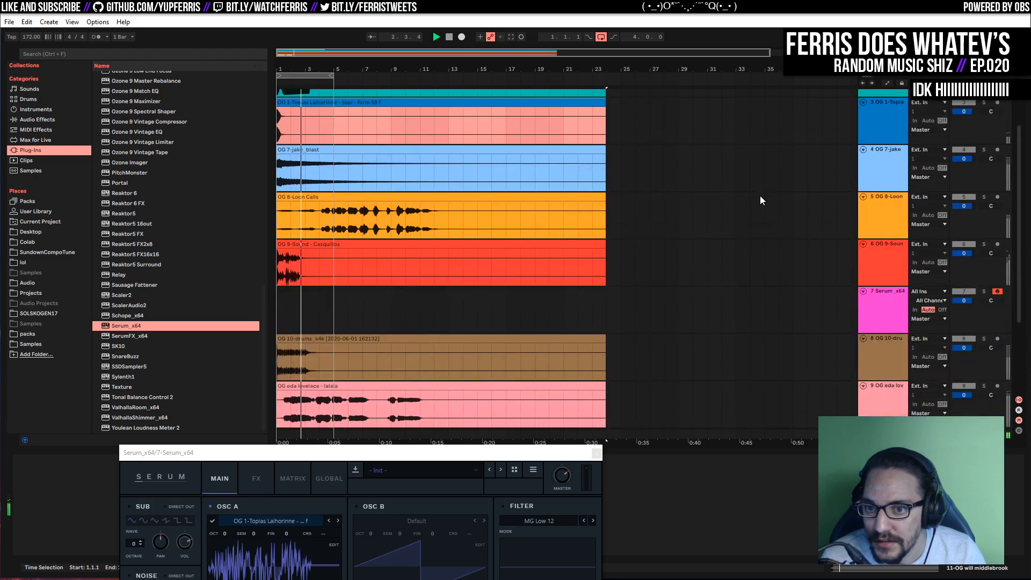
scroll(760, 196, down, 1)
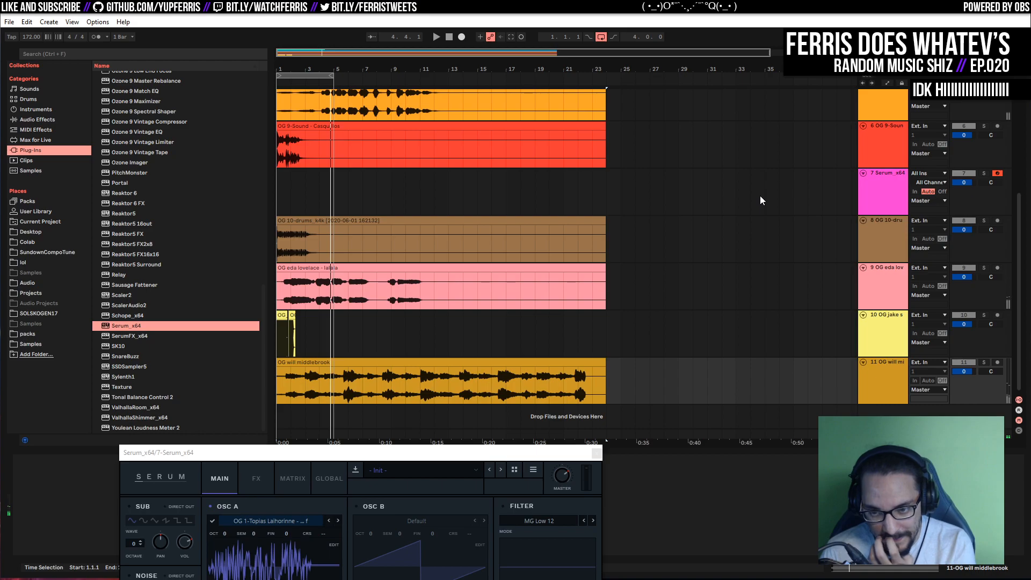
click(597, 453)
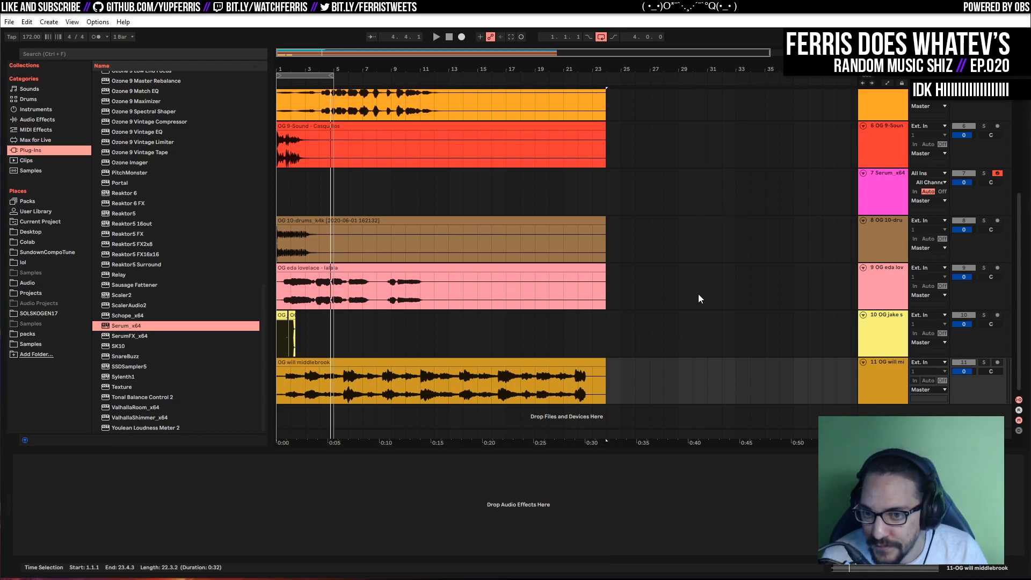
Solo track 11 and audition its clip twice from bar 1
click(984, 362)
key(space)
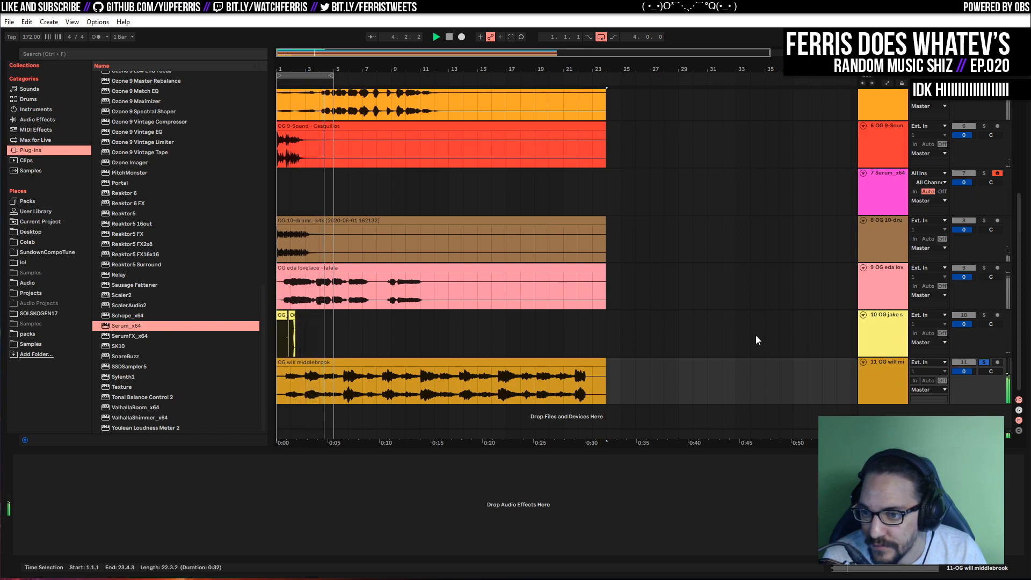
key(space)
right_click(862, 372)
click(721, 305)
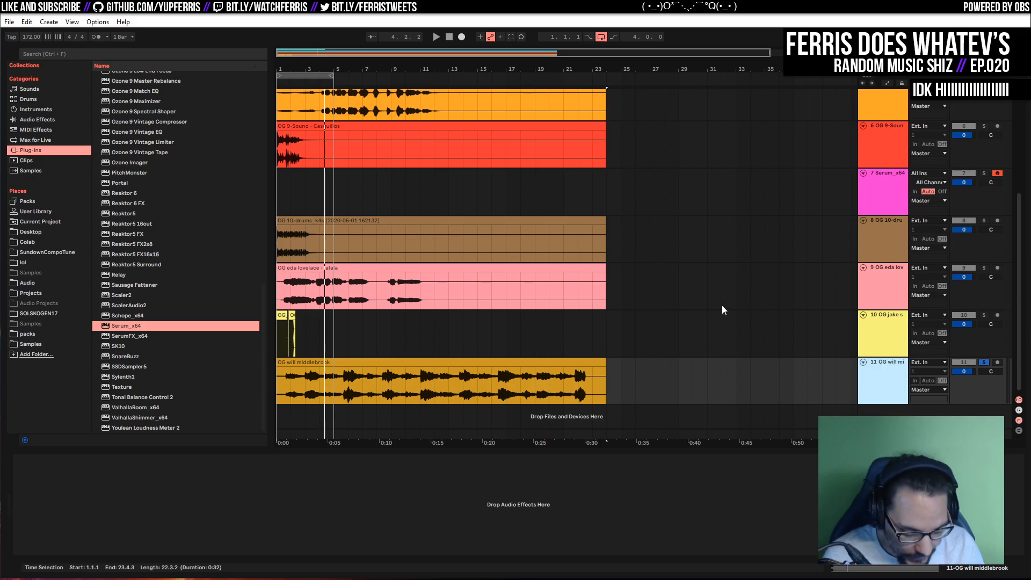
key(space)
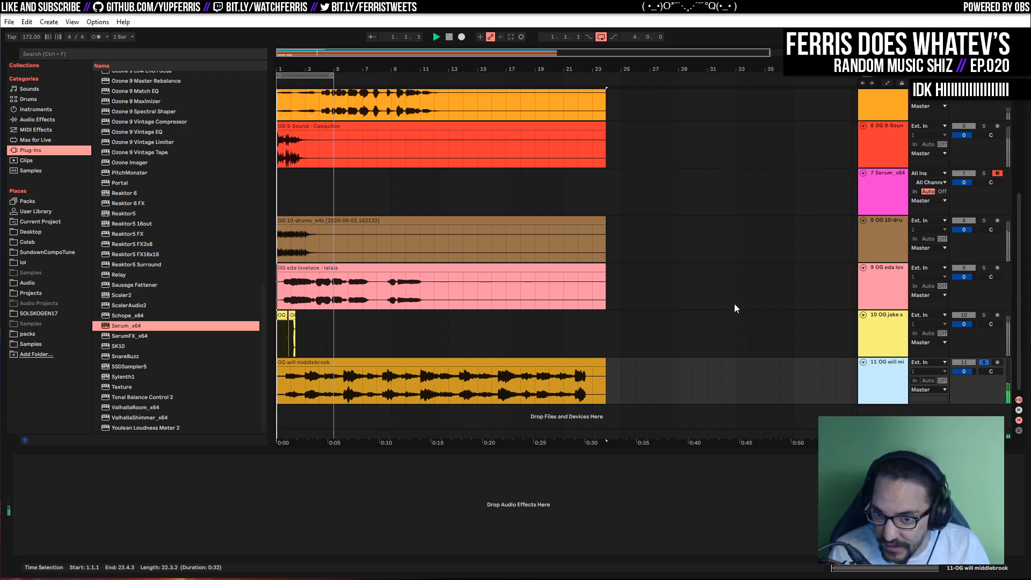
key(space)
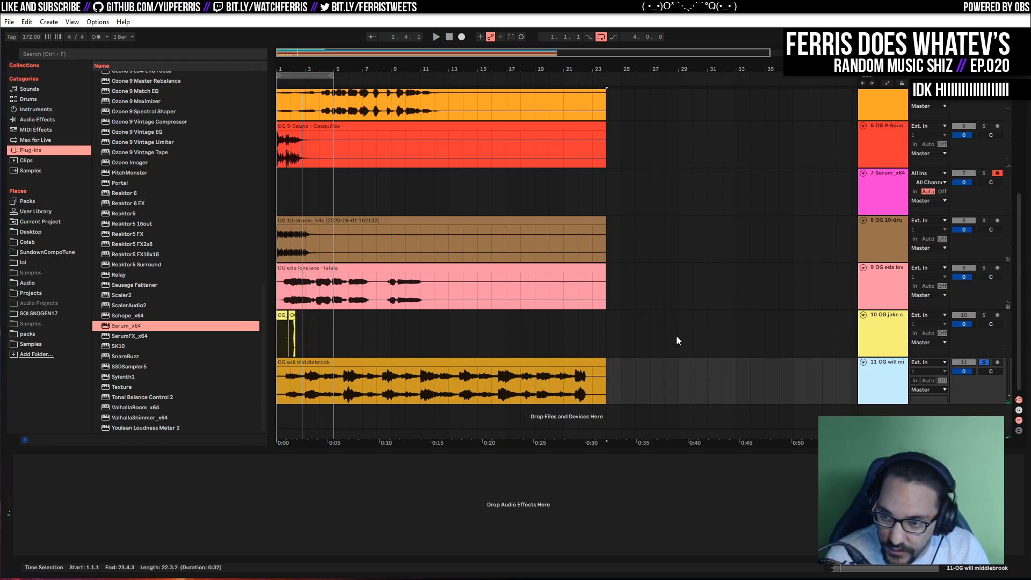
Insert a new MIDI track directly below track 11
right_click(439, 362)
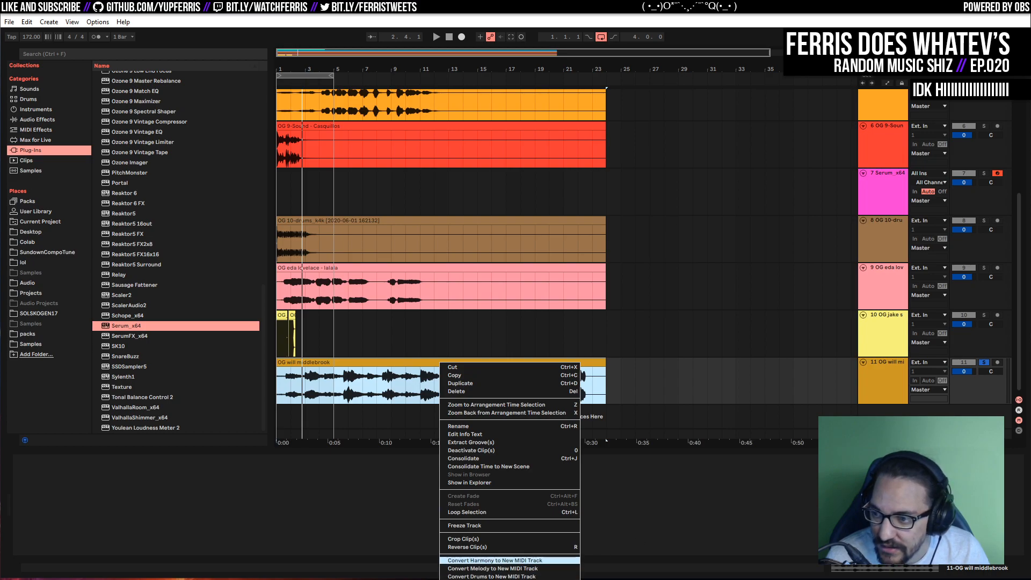
click(883, 372)
click(881, 382)
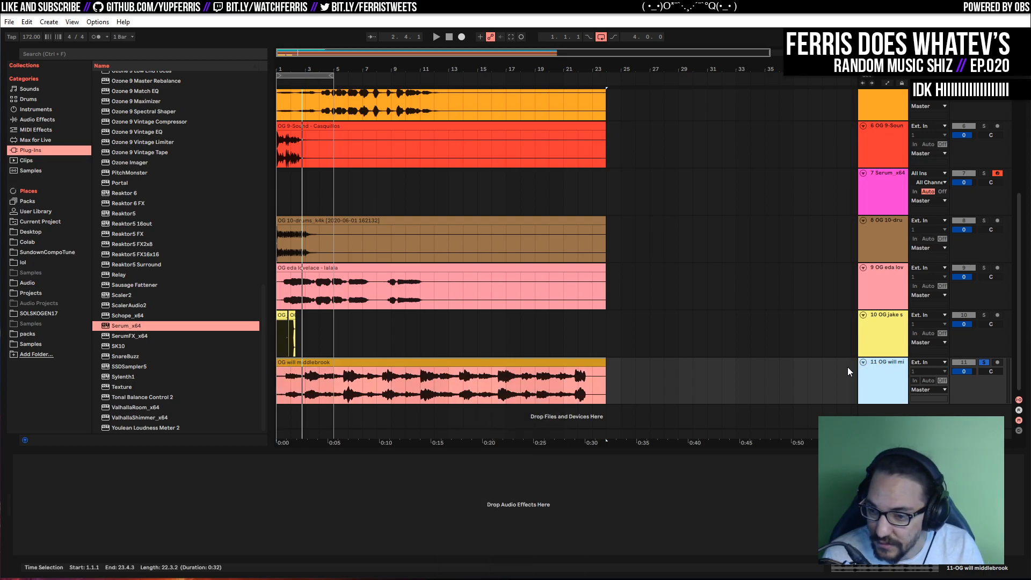
key(ctrl+shift+t)
click(889, 382)
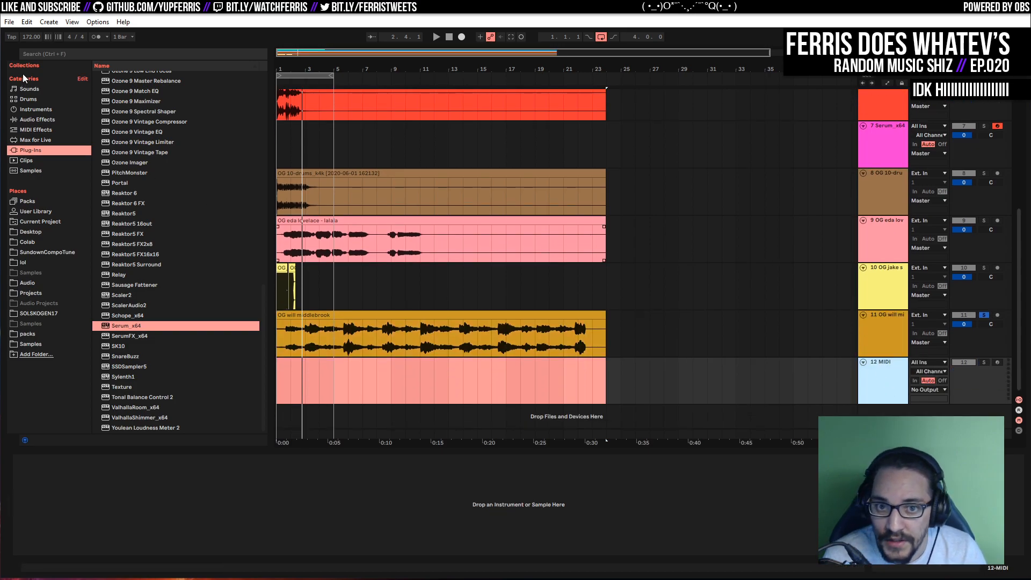
Find Granulator II among the Max for Live instruments and load it onto the new MIDI track 12
click(39, 120)
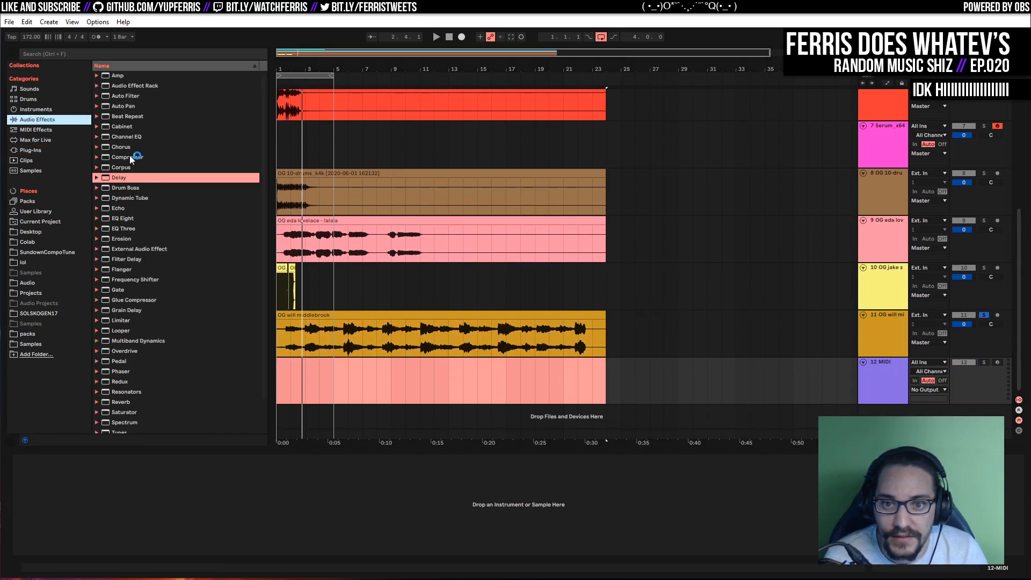
scroll(140, 182, down, 2)
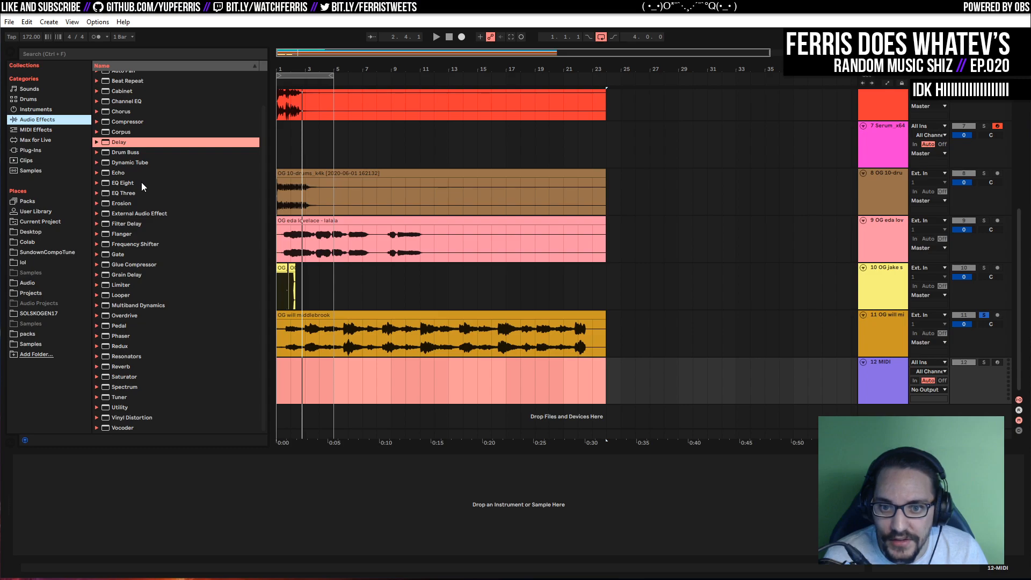
scroll(141, 182, up, 2)
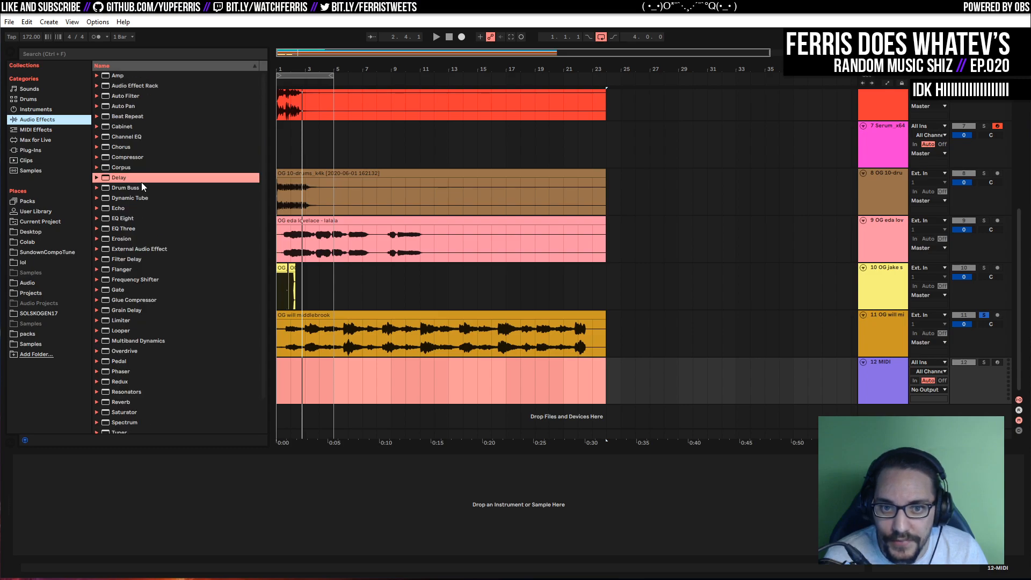
click(36, 140)
click(97, 77)
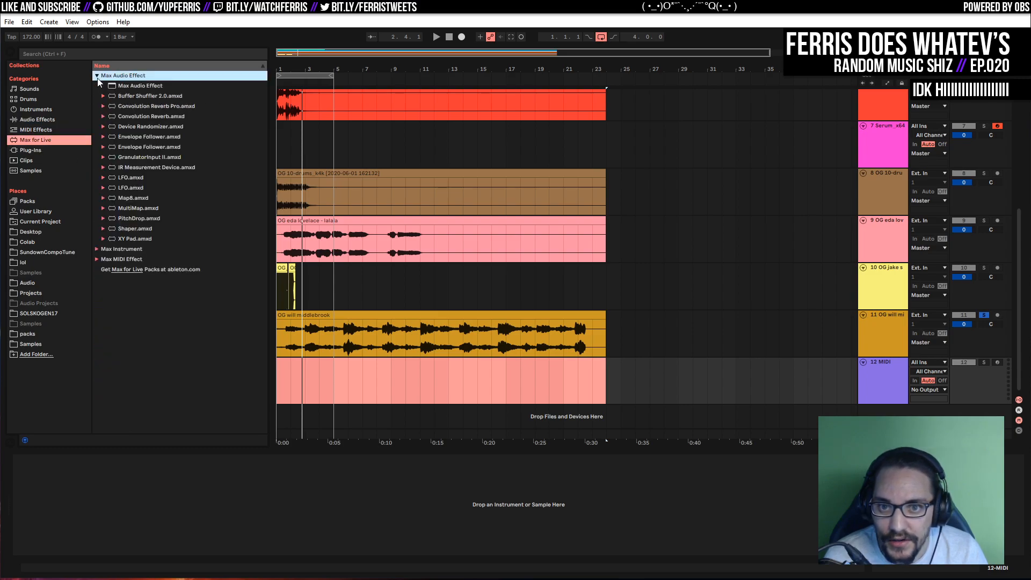
click(98, 77)
click(96, 87)
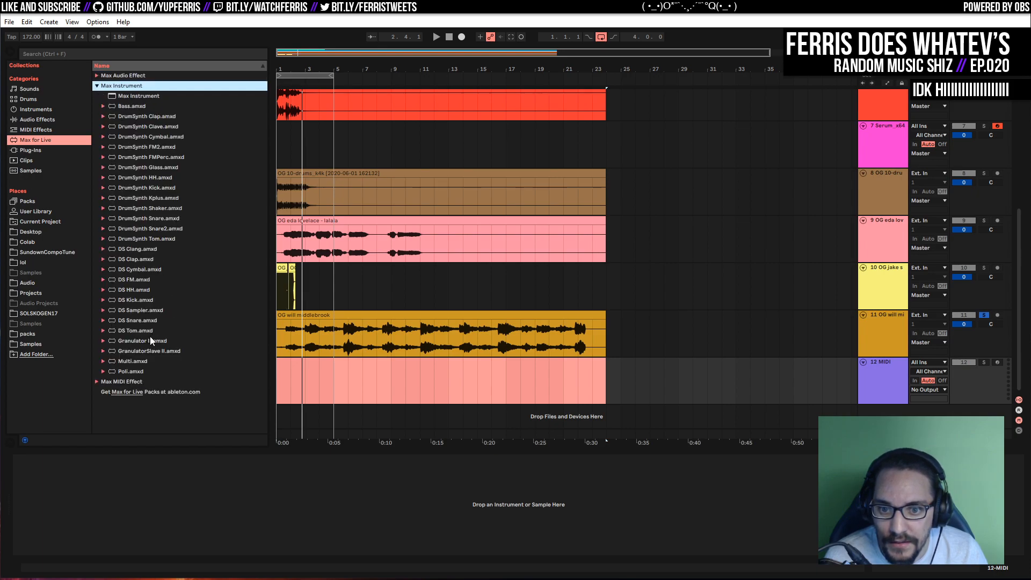
drag(149, 339, 134, 489)
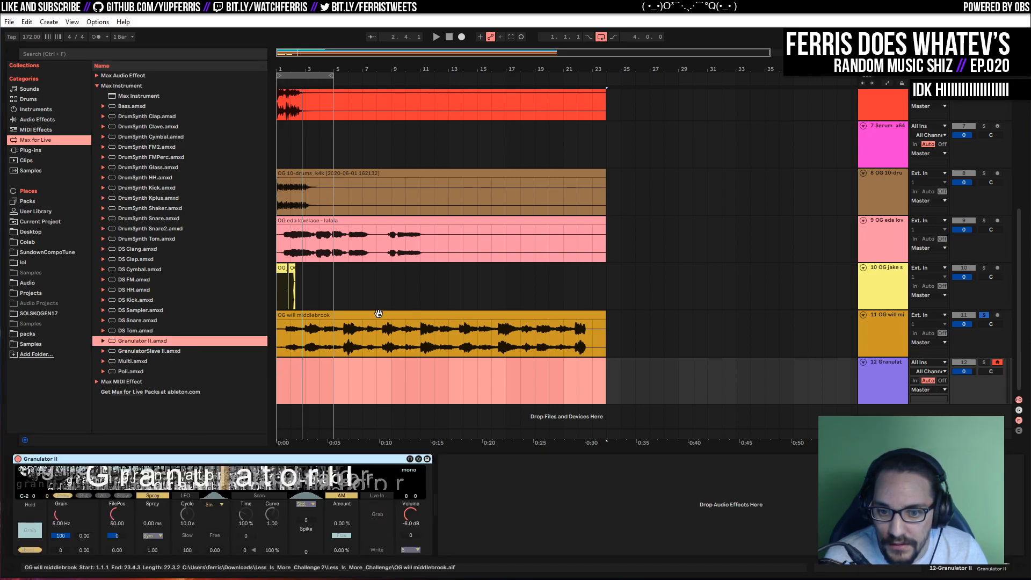
Load the track 11 clip into Granulator II as its sample and solo the Granulator track
drag(379, 313, 141, 479)
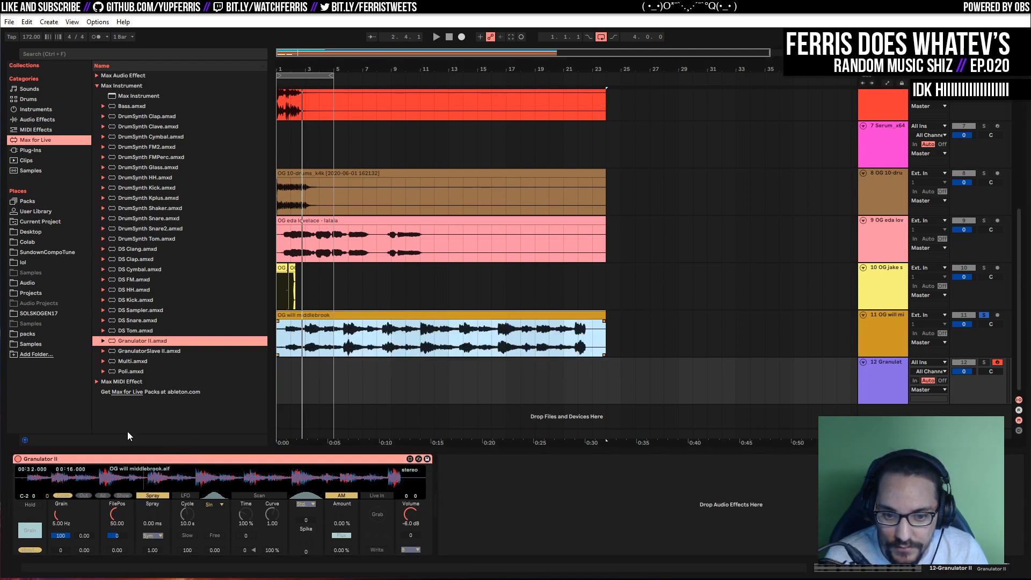
click(984, 362)
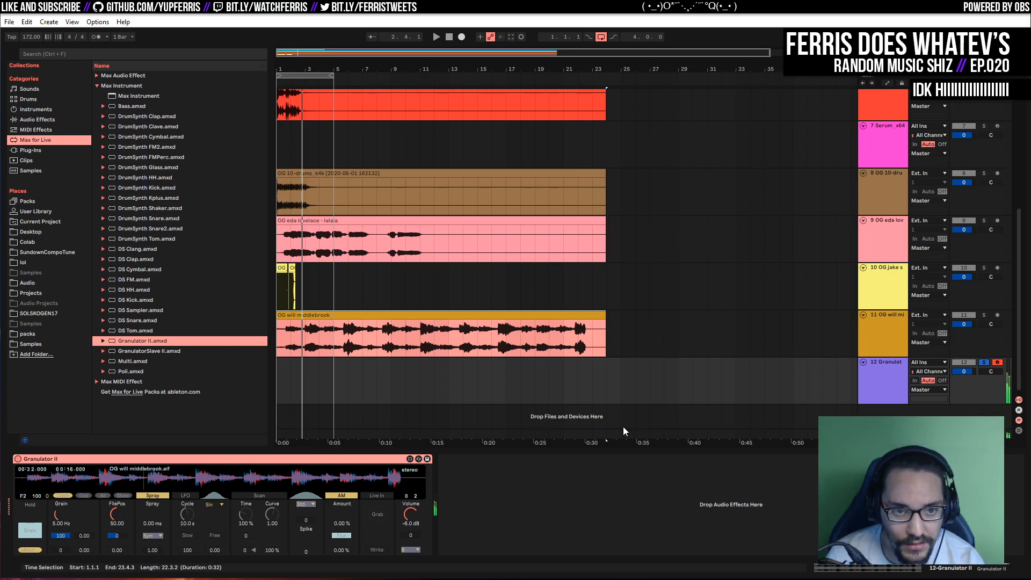
Set Granulator II's grain rate to 5.36 Hz and try an AM amount of 32.3 %
mouse_move(66, 517)
mouse_down()
mouse_move(67, 493)
mouse_move(63, 513)
mouse_up()
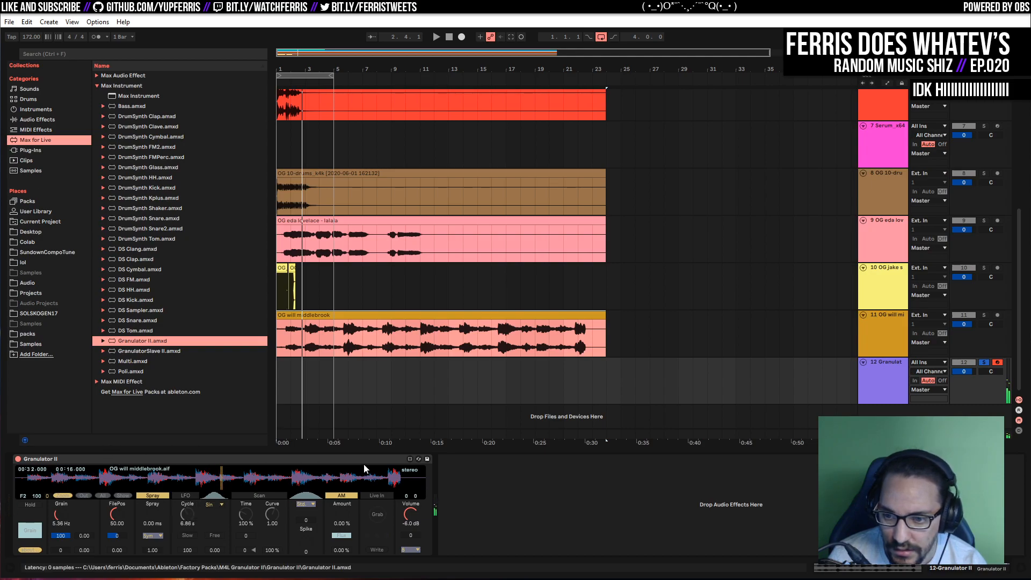
click(342, 535)
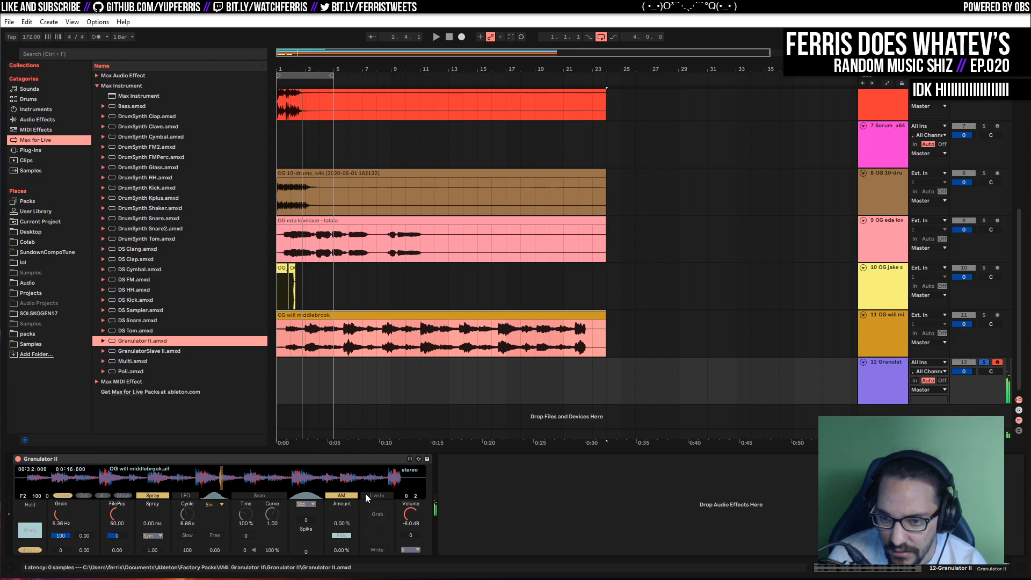
click(342, 495)
key(f)
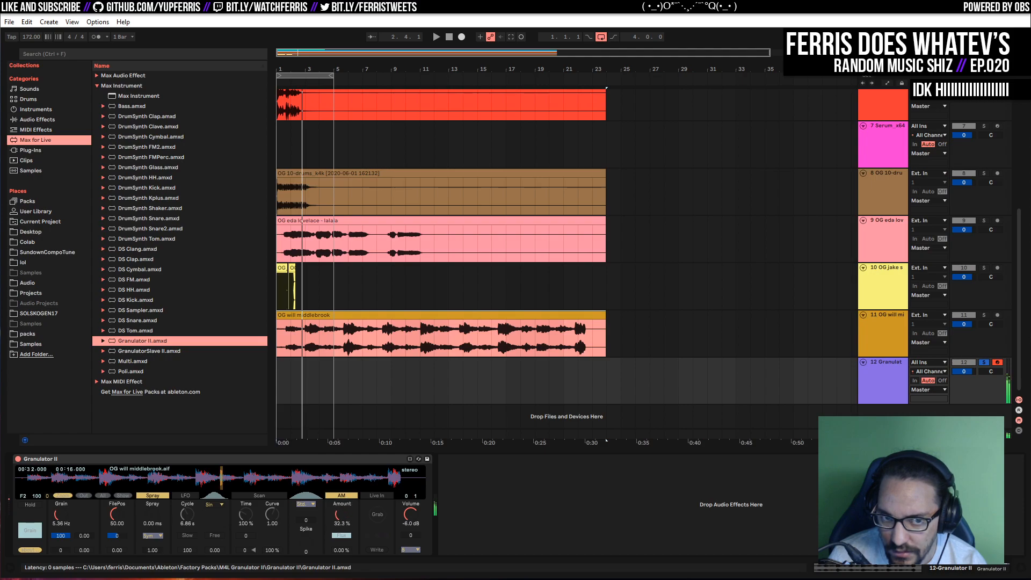
Enable Scan in Granulator II and set its time to 25.6 % and its curve to 0.52
click(252, 495)
mouse_move(249, 514)
mouse_down()
mouse_move(249, 543)
mouse_move(249, 509)
mouse_move(249, 524)
mouse_up()
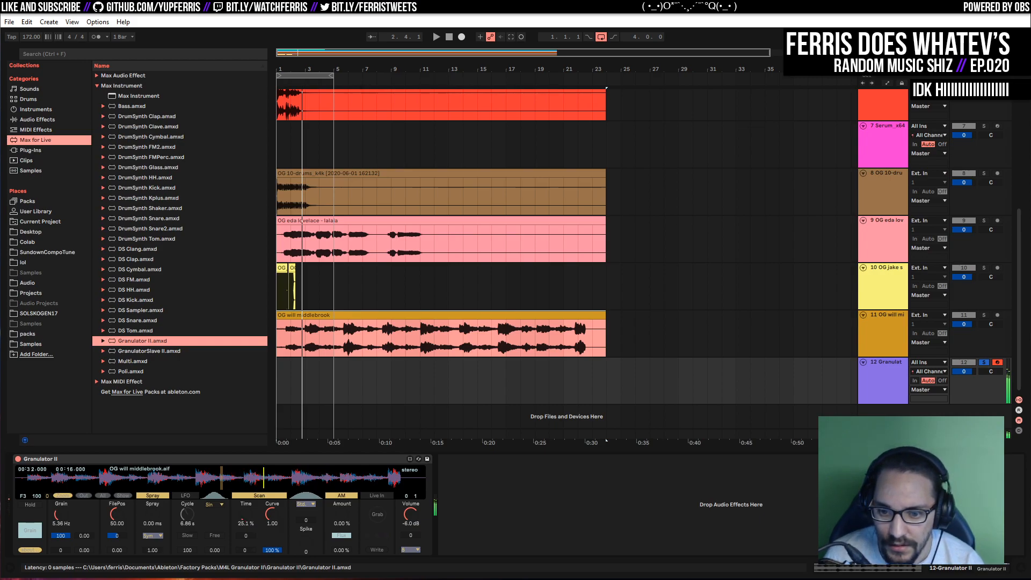
mouse_move(269, 516)
mouse_down()
mouse_move(268, 502)
mouse_move(275, 516)
mouse_up()
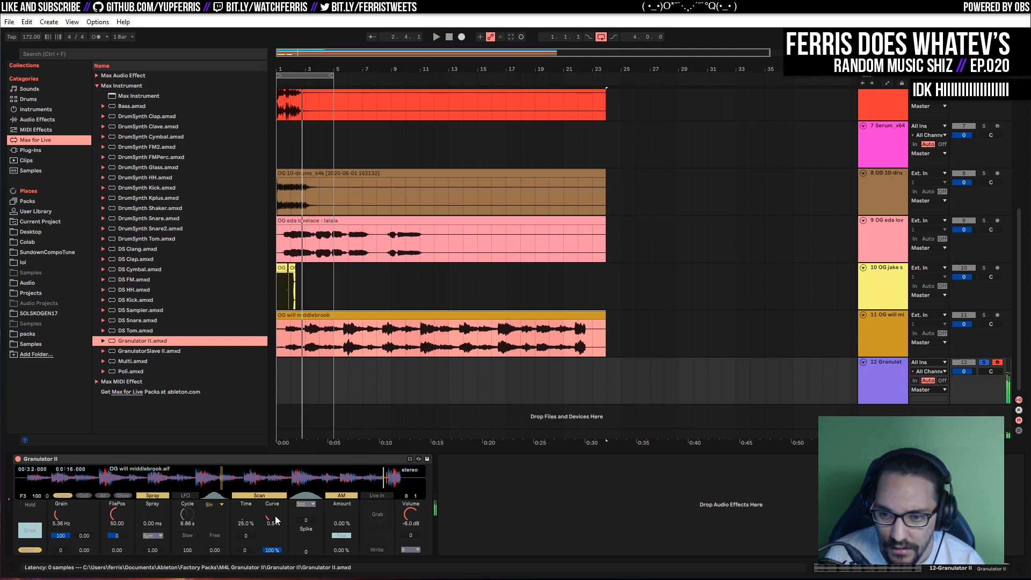
mouse_move(275, 515)
mouse_down()
mouse_move(250, 522)
mouse_move(244, 569)
mouse_move(245, 537)
mouse_move(252, 548)
mouse_up()
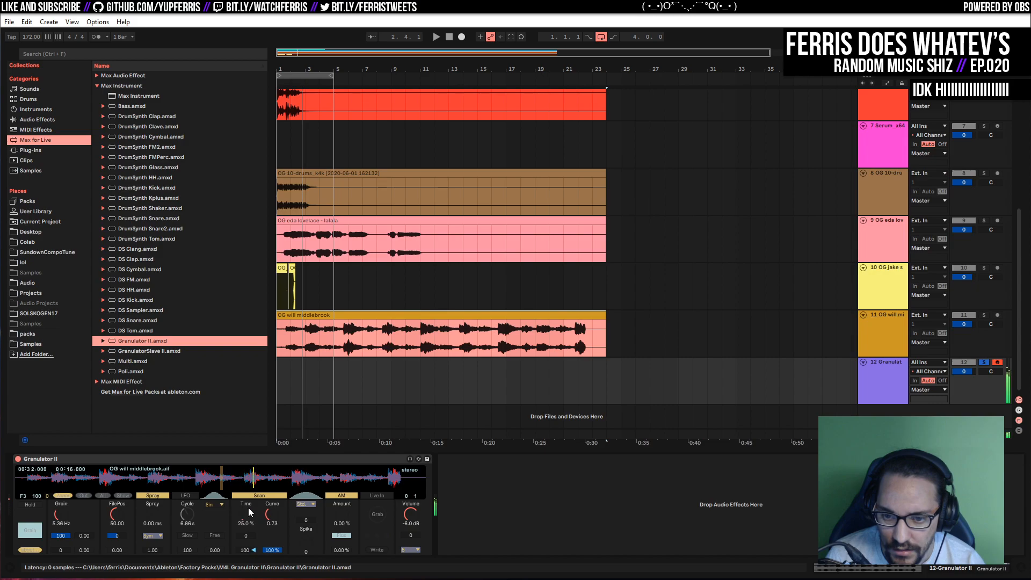
mouse_move(248, 511)
mouse_down()
mouse_move(269, 504)
mouse_move(268, 512)
mouse_up()
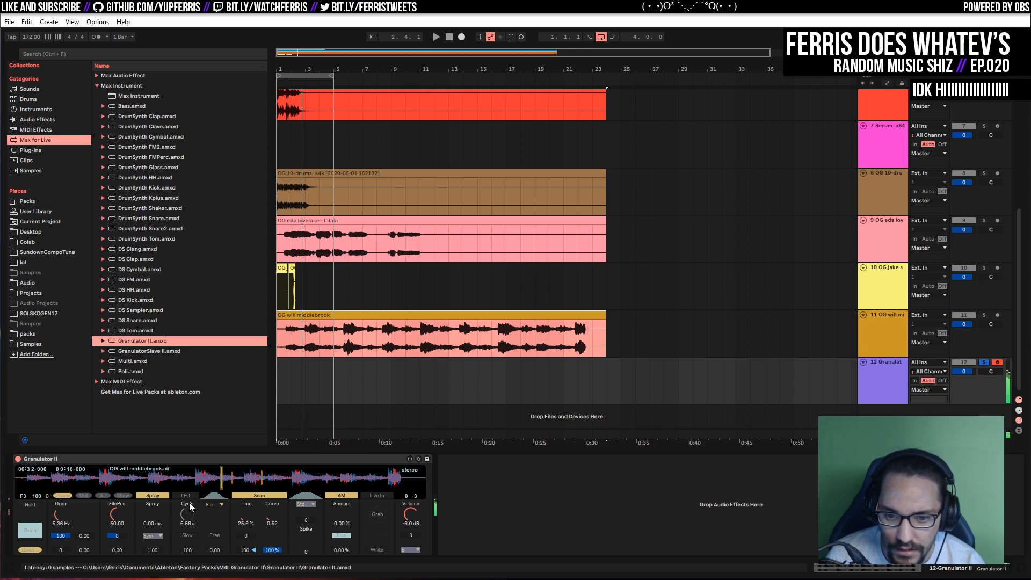
Set Granulator II's spray to 3.90 ms and toggle the switch below Hold on and off
drag(152, 526, 152, 531)
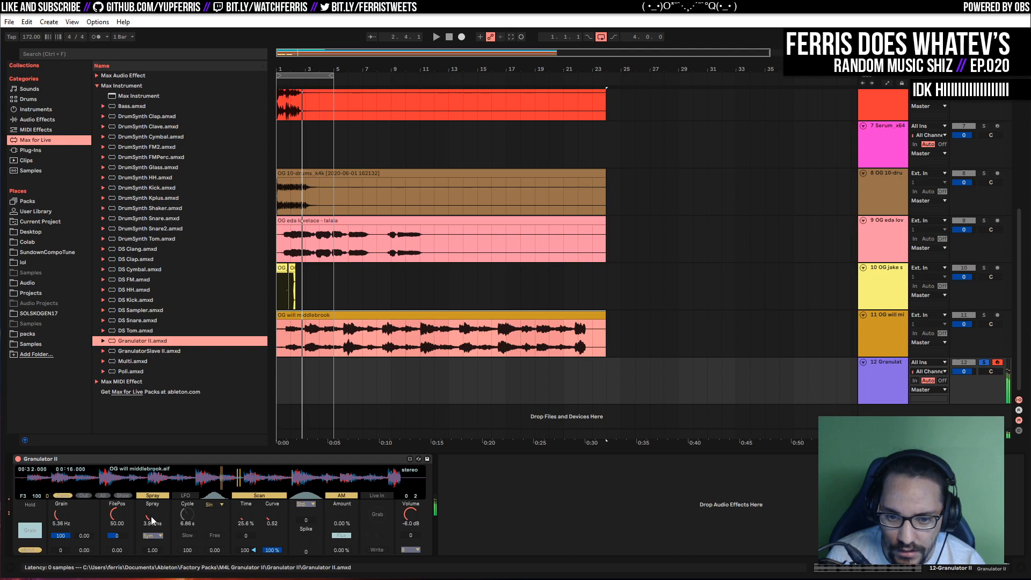
click(32, 529)
click(32, 529)
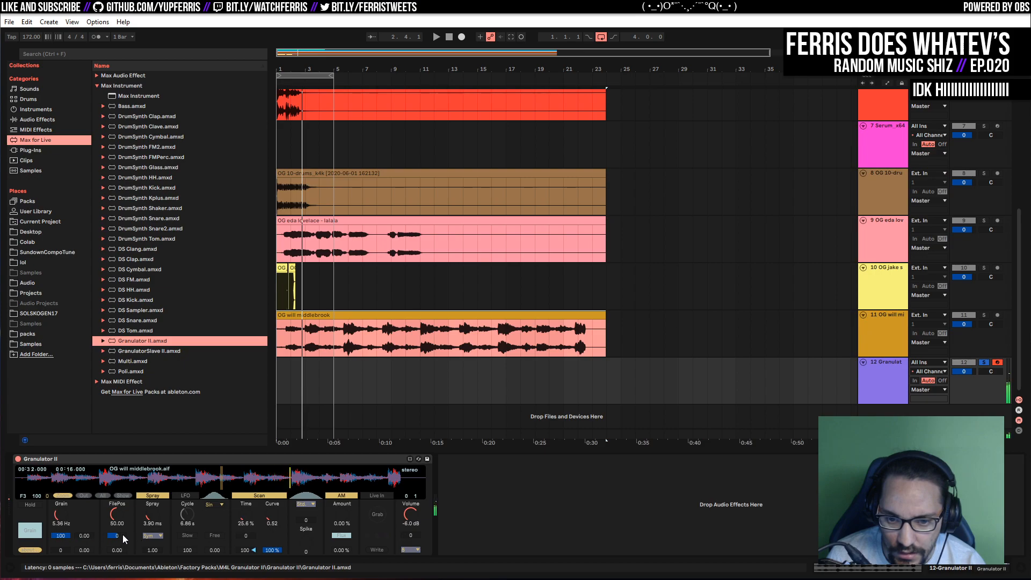
Set Granulator II's file position to 8.27 and play a test note
drag(119, 514, 115, 539)
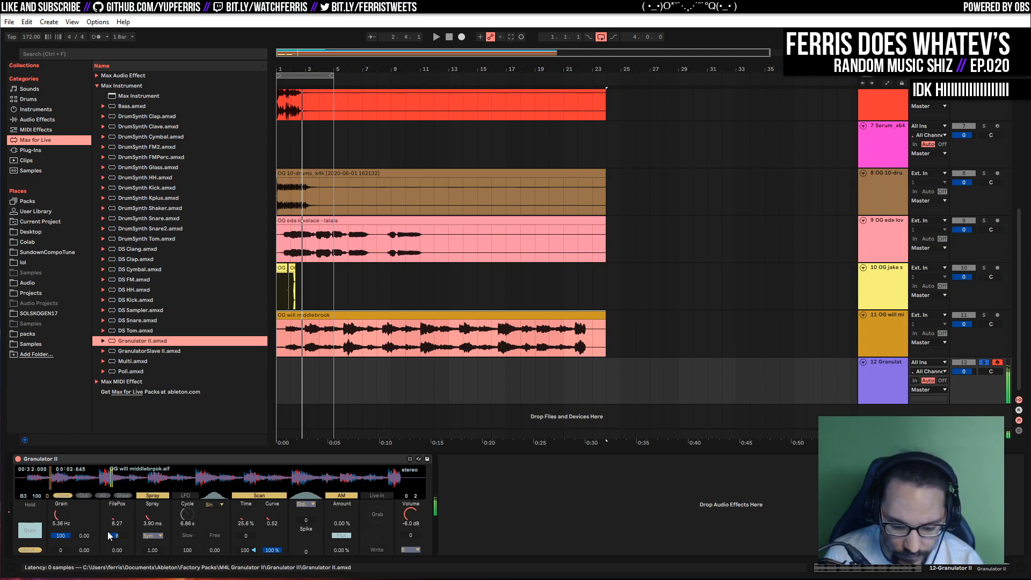
key(w)
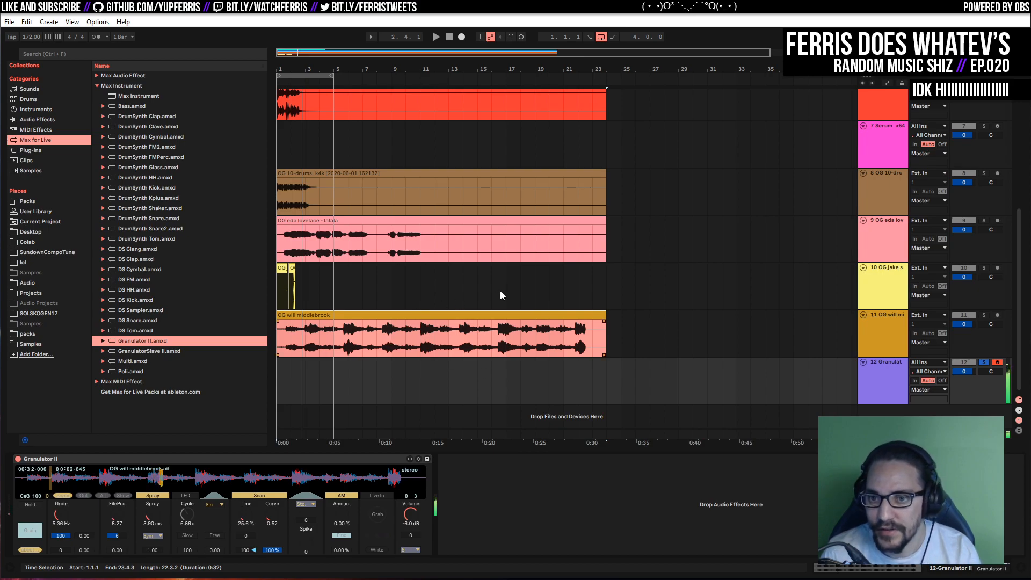
Audition track 9 soloed, load its lalala clip into Granulator II as the sample, and solo the Granulator track
scroll(483, 286, up, 3)
scroll(480, 283, down, 2)
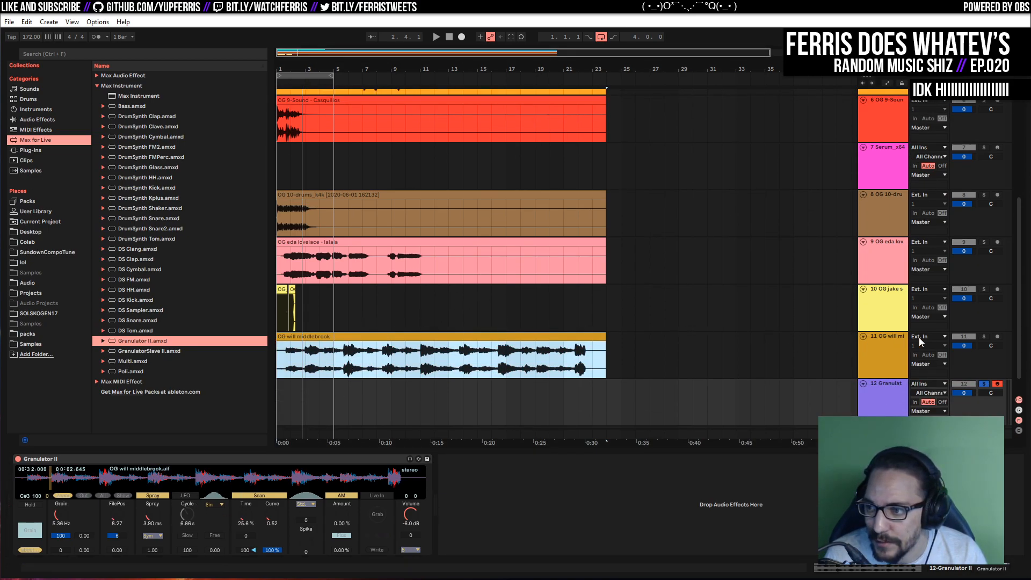
click(983, 241)
key(space)
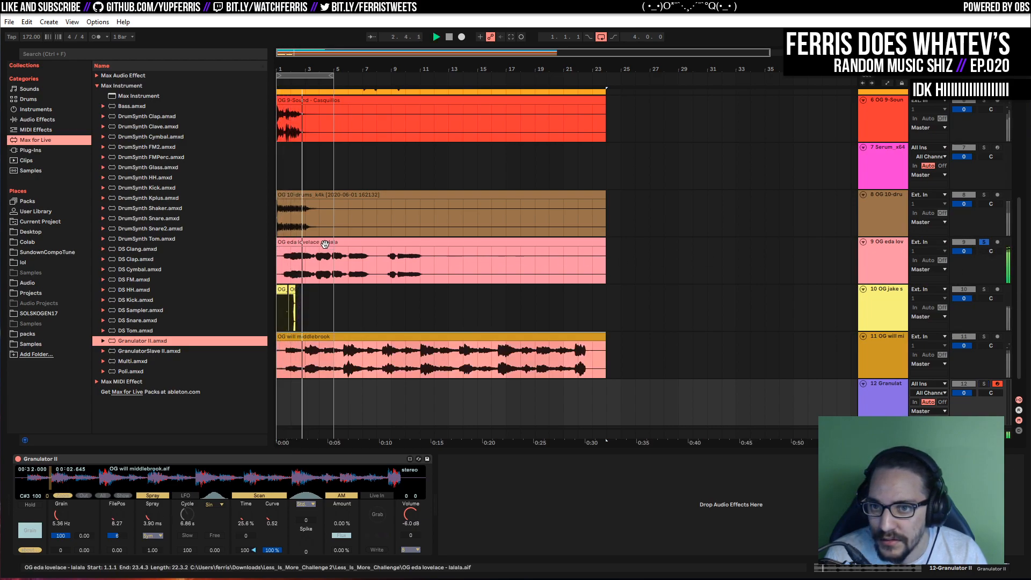
drag(325, 244, 207, 478)
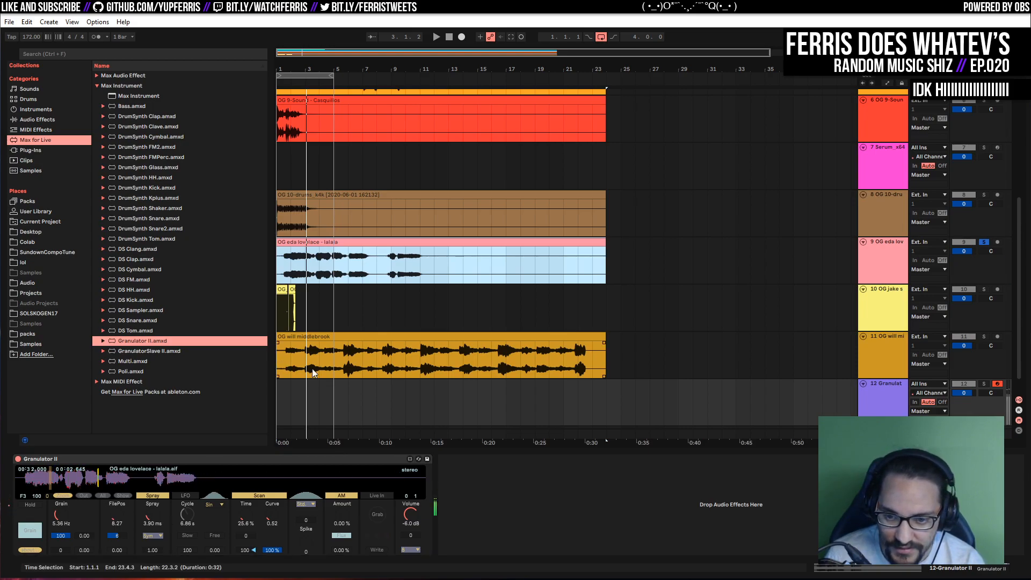
click(983, 384)
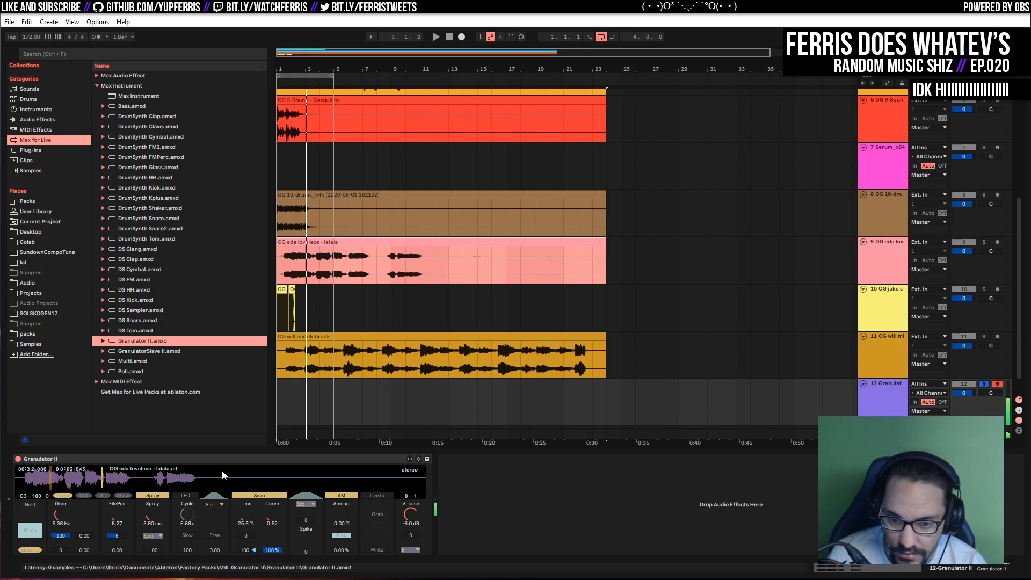
Set Granulator II's scan time to 3619 % and enable its LFO with a 1.01 s cycle
drag(245, 518, 246, 492)
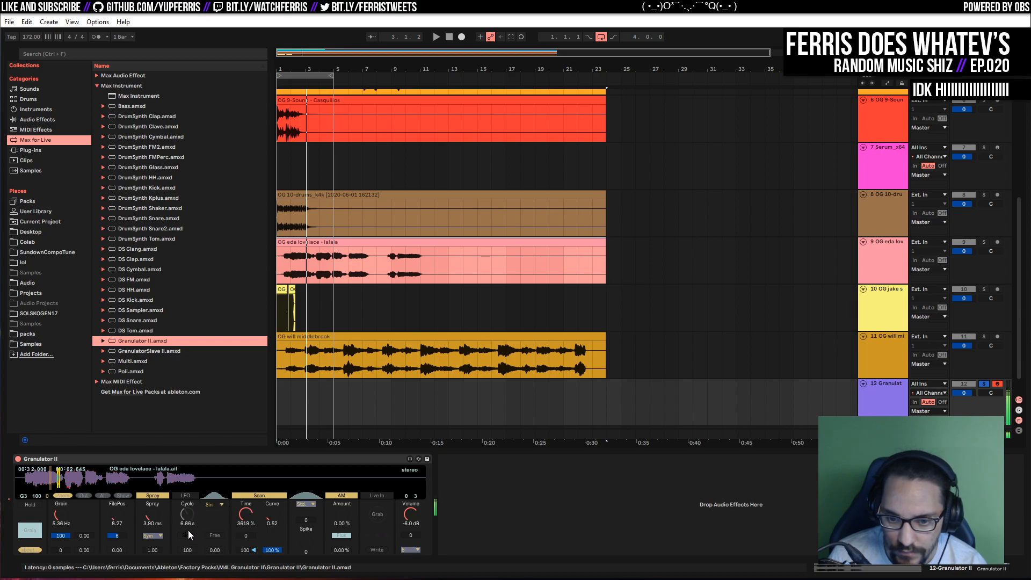
click(188, 495)
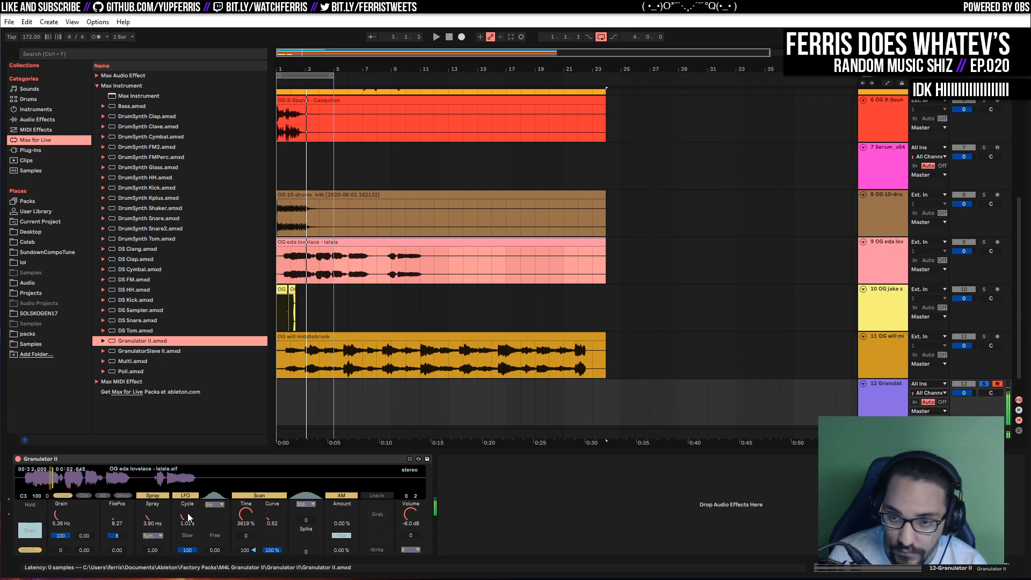
Create a four-bar MIDI clip from bar 1 on the Granulator track and draw a C3 note from 1.1.1 to 1.2.3
drag(288, 397, 329, 389)
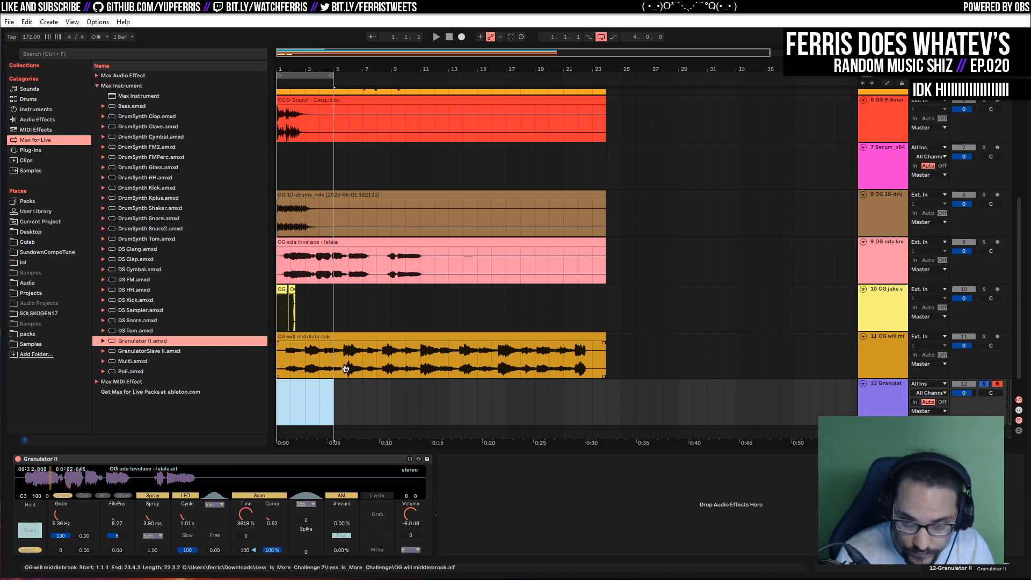
key(ctrl+shift+m)
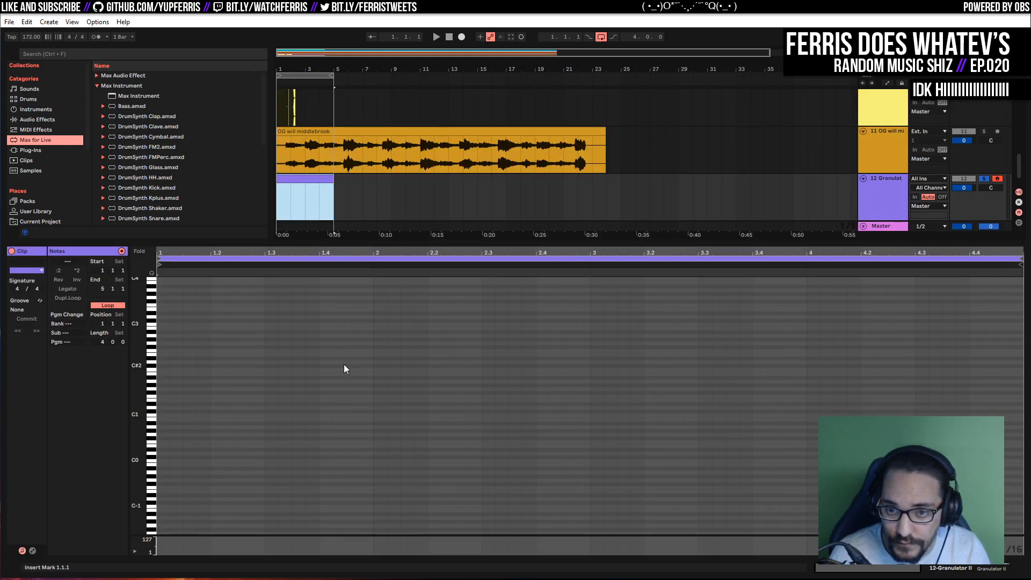
click(152, 274)
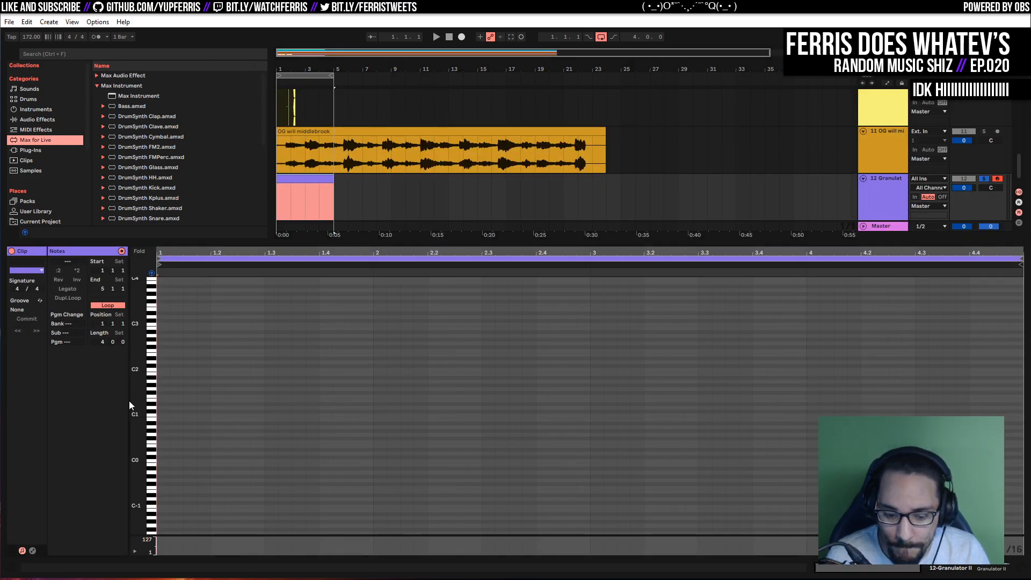
double_click(163, 325)
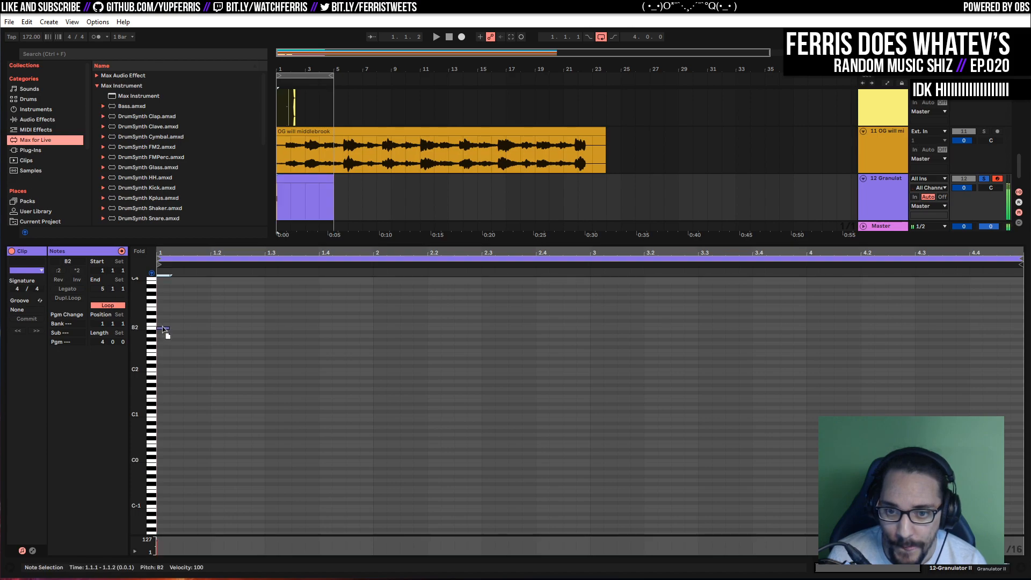
drag(166, 325, 237, 325)
Deactivate the sample tracks just above the Granulator track and move the Granulator track directly below Break
scroll(715, 160, up, 3)
scroll(854, 180, down, 3)
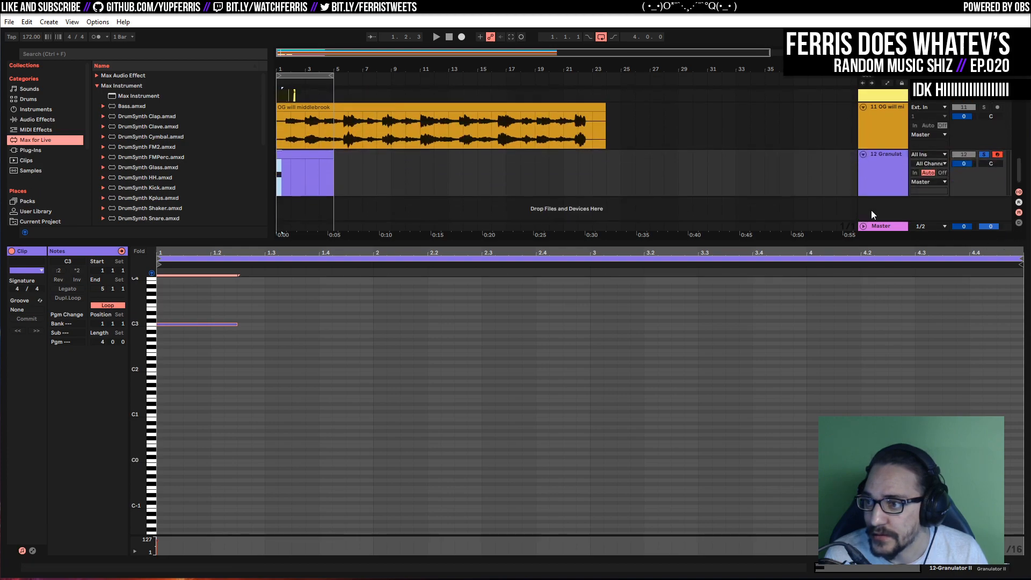
key(shift+Tab)
scroll(931, 346, up, 1)
click(971, 346)
click(969, 299)
click(968, 252)
drag(888, 391, 883, 107)
scroll(766, 187, up, 5)
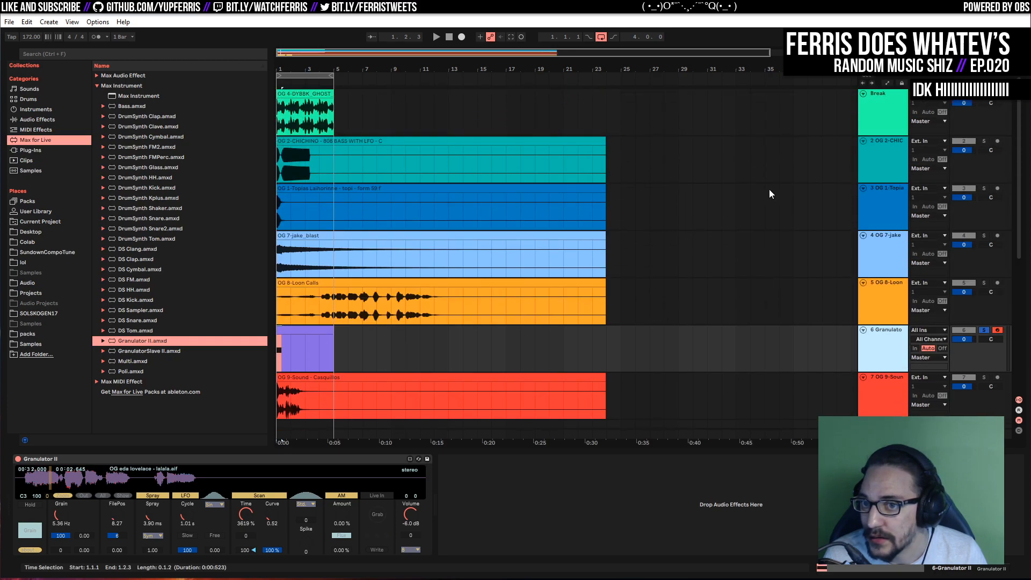
drag(882, 340, 884, 135)
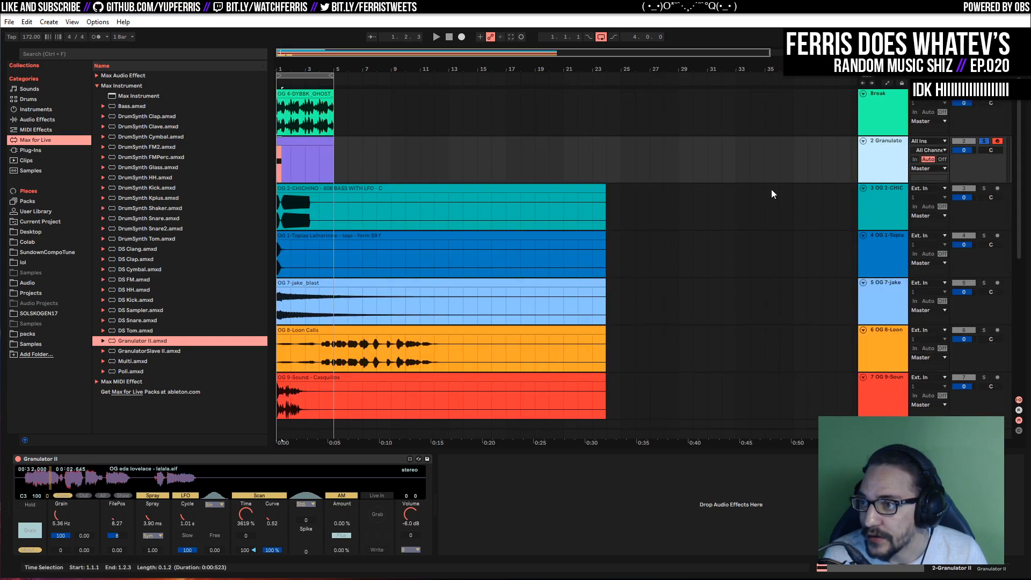
Select tracks 4 to 12 together and deactivate them all
scroll(924, 236, down, 1)
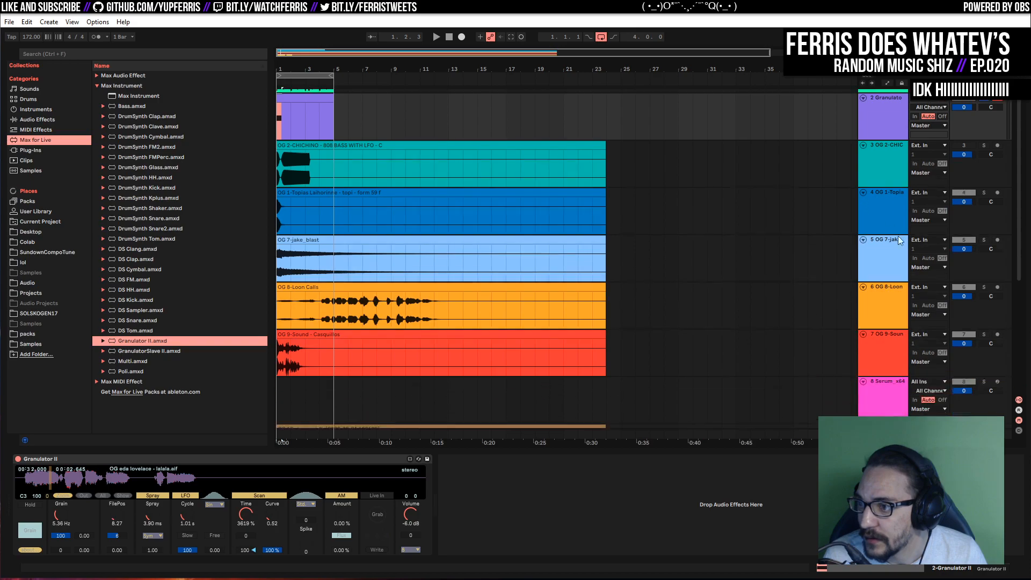
click(872, 231)
scroll(868, 242, down, 4)
scroll(869, 246, down, 2)
shift+click(875, 359)
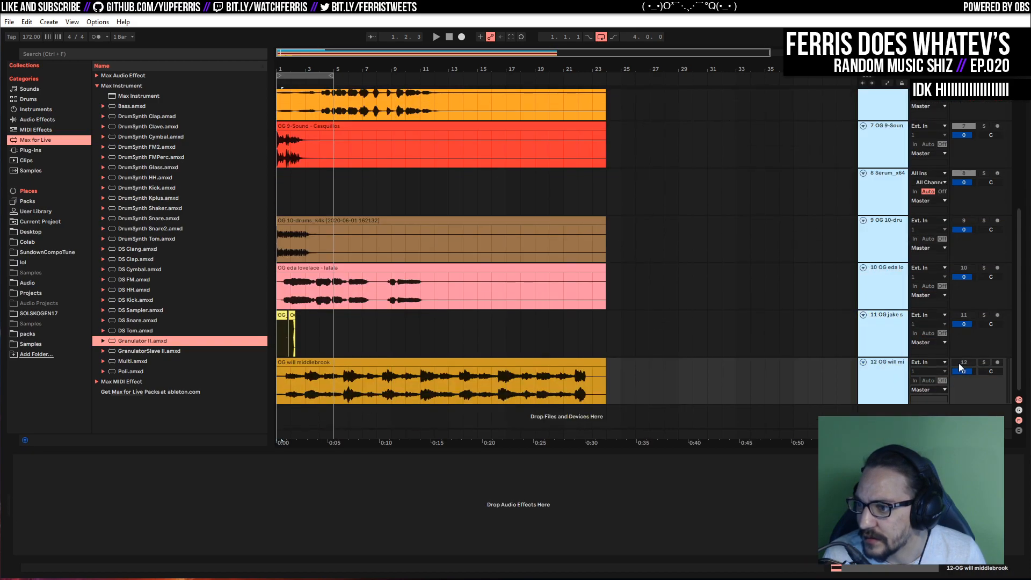
click(961, 361)
click(961, 360)
scroll(825, 234, up, 1)
scroll(824, 233, up, 5)
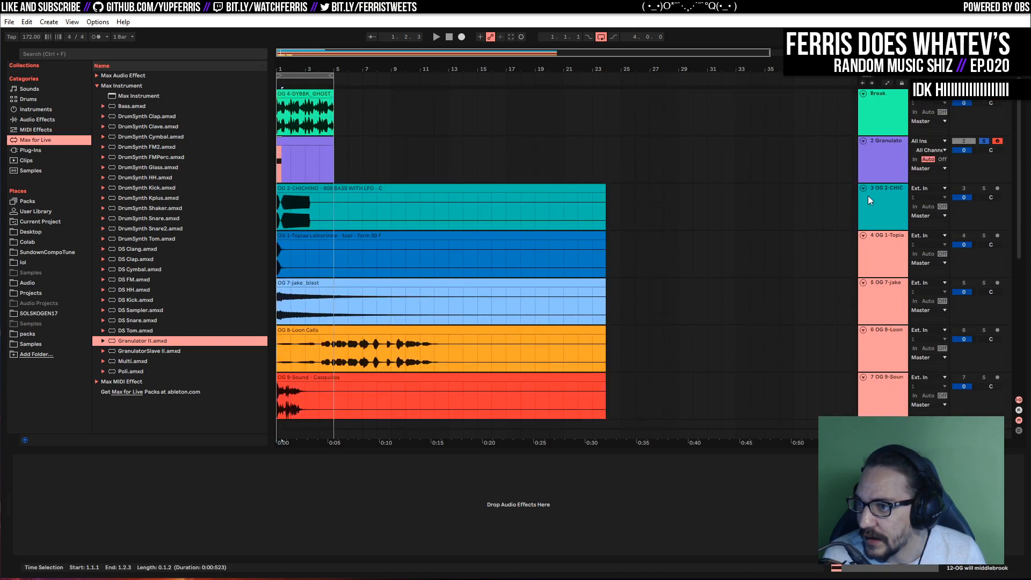
Open the Granulator track's MIDI clip for editing and select its C3 note
click(887, 155)
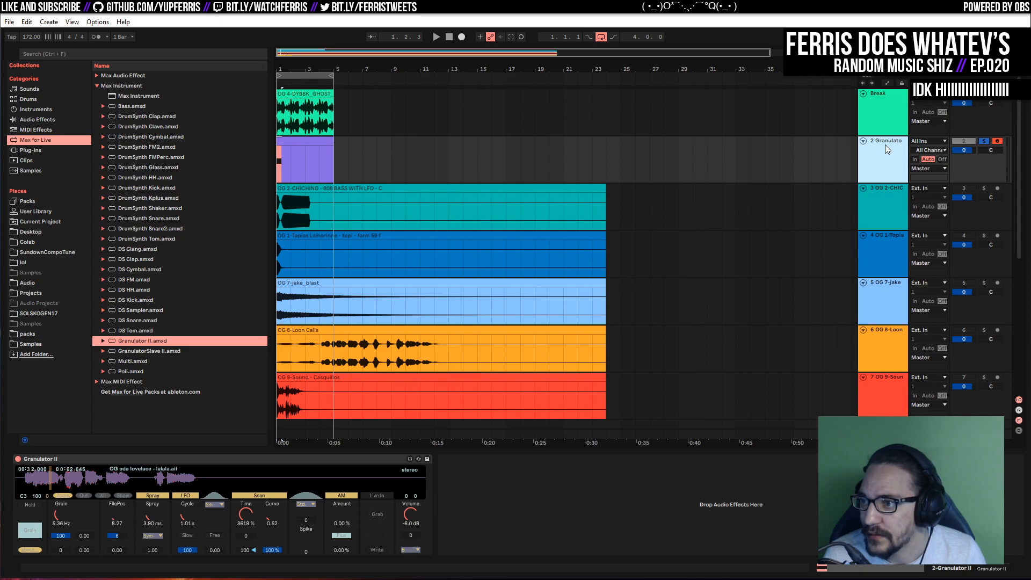
double_click(297, 140)
click(231, 324)
scroll(369, 381, up, 2)
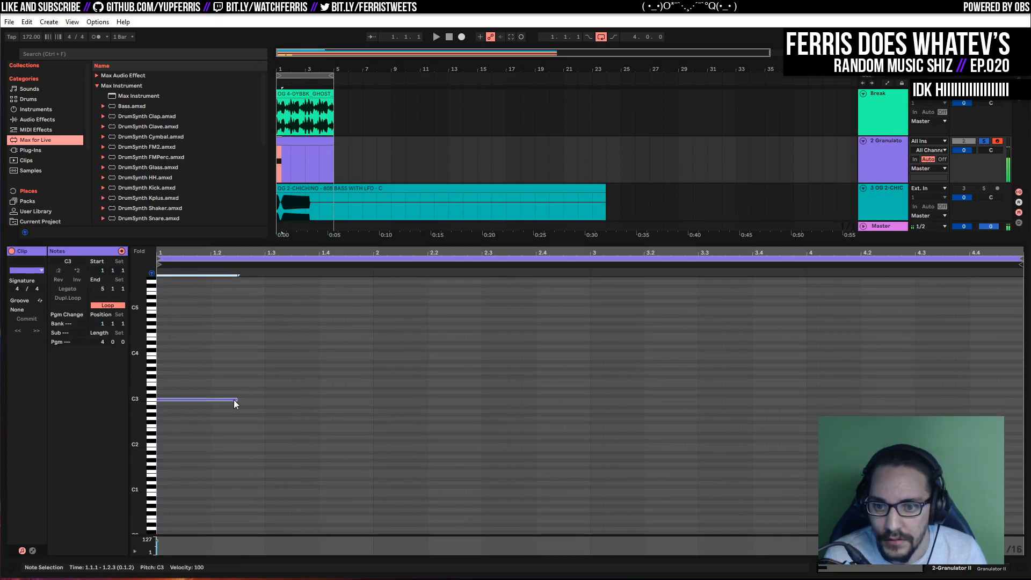
Try a run of two-beat C3 notes by lengthening the note to 1.3 and duplicating it three times, then delete the copies
drag(236, 399, 266, 398)
key(ctrl+d)
key(ctrl+d)
key(ctrl+d)
key(space)
key(space)
drag(604, 355, 237, 452)
drag(317, 353, 455, 443)
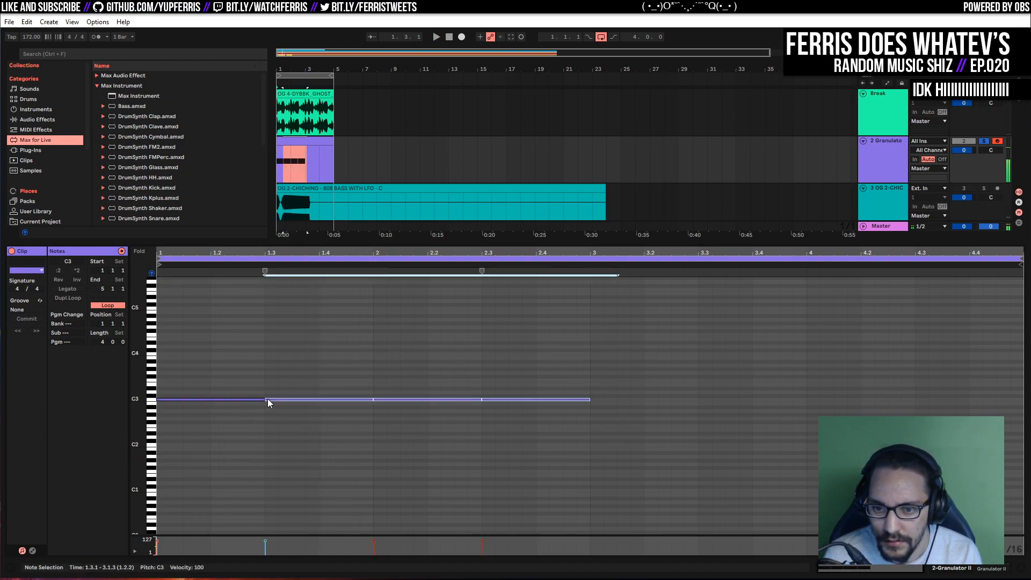
key(Delete)
Shorten the C3 note to one beat and place two consecutive one-beat G3 notes at 1.3 and 1.4
drag(265, 400, 307, 371)
click(199, 400)
click(310, 372)
key(ctrl+d)
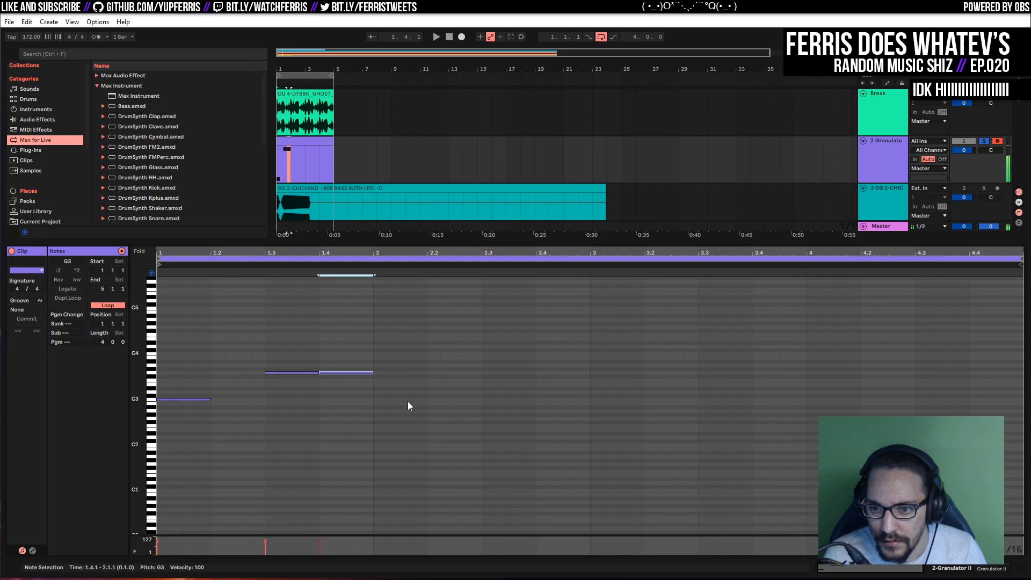
Rearrange the melody into one-beat notes with G3 at 1.4, D3 at 2.2 and D#3 at 2.4
shift+click(314, 372)
key(Right)
key(Right)
key(Right)
key(Right)
drag(412, 339, 376, 433)
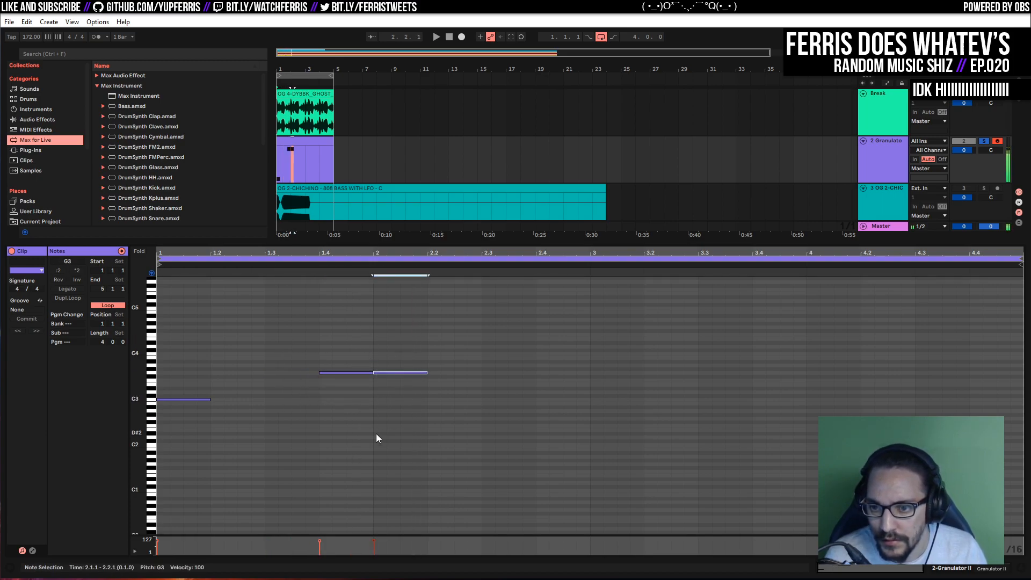
drag(414, 372, 563, 392)
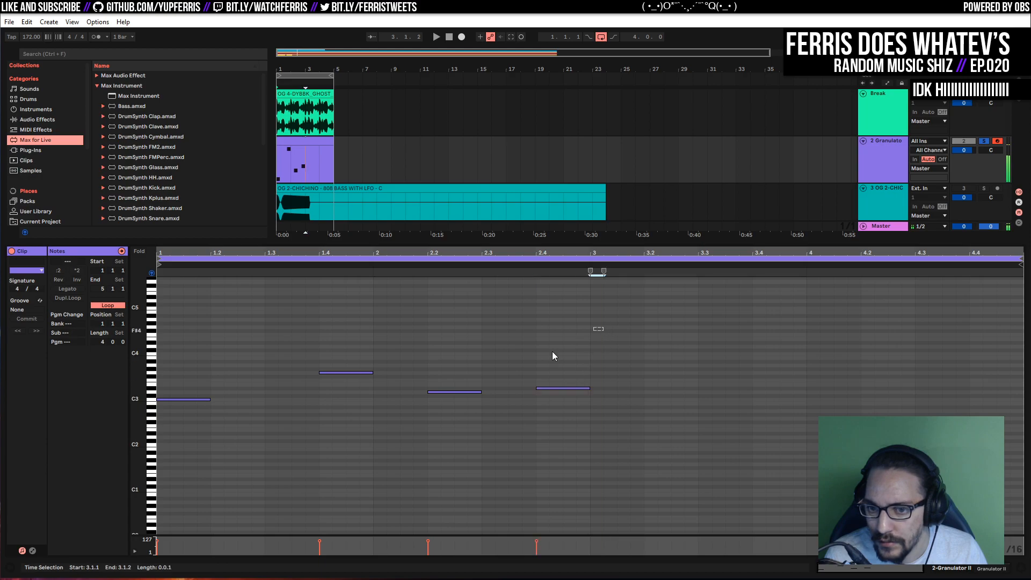
Trim the Granulator clip to two bars, duplicate it, consolidate both copies into one four-bar clip and play it
key(ctrl+a)
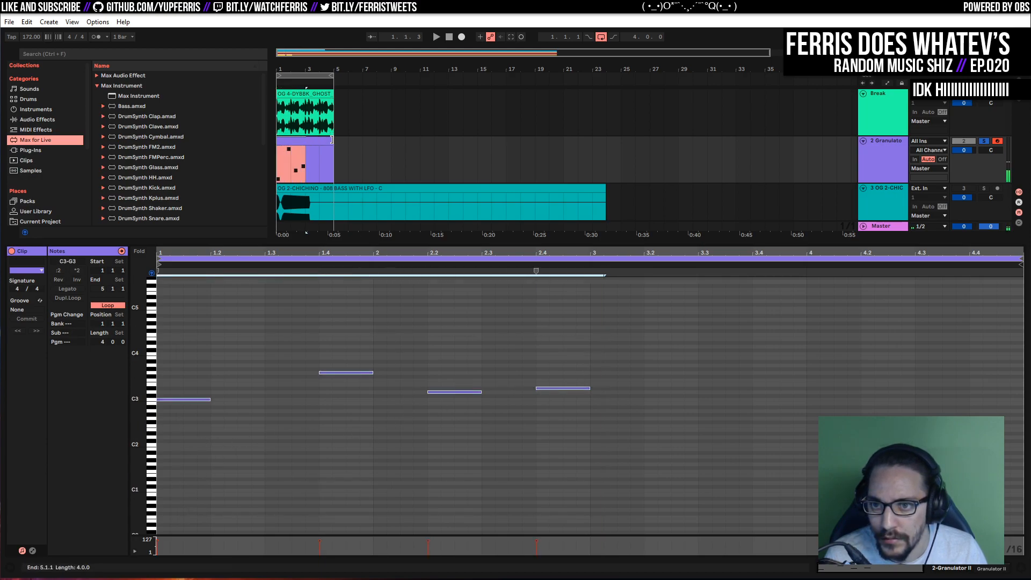
drag(333, 141, 306, 142)
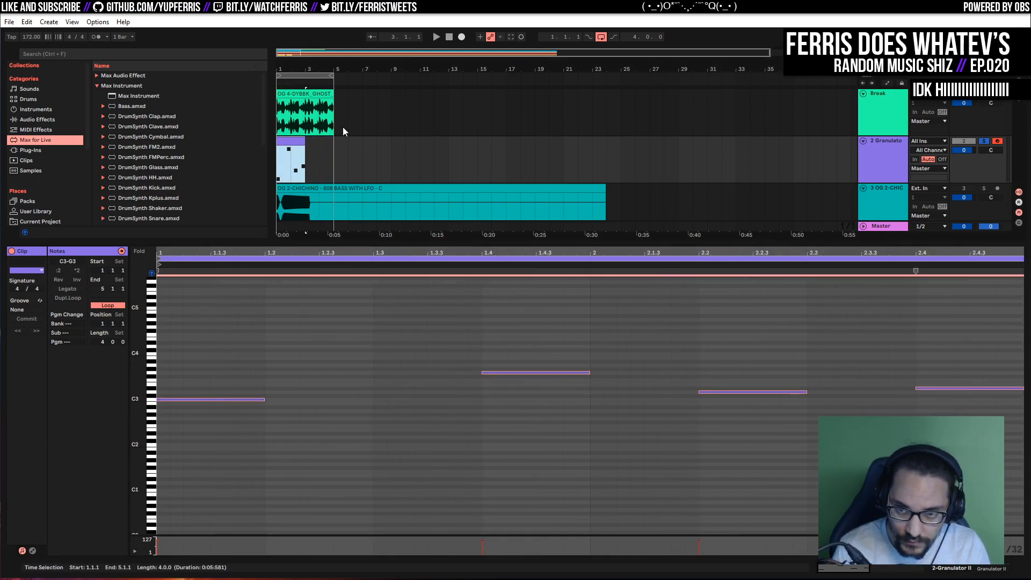
key(ctrl+d)
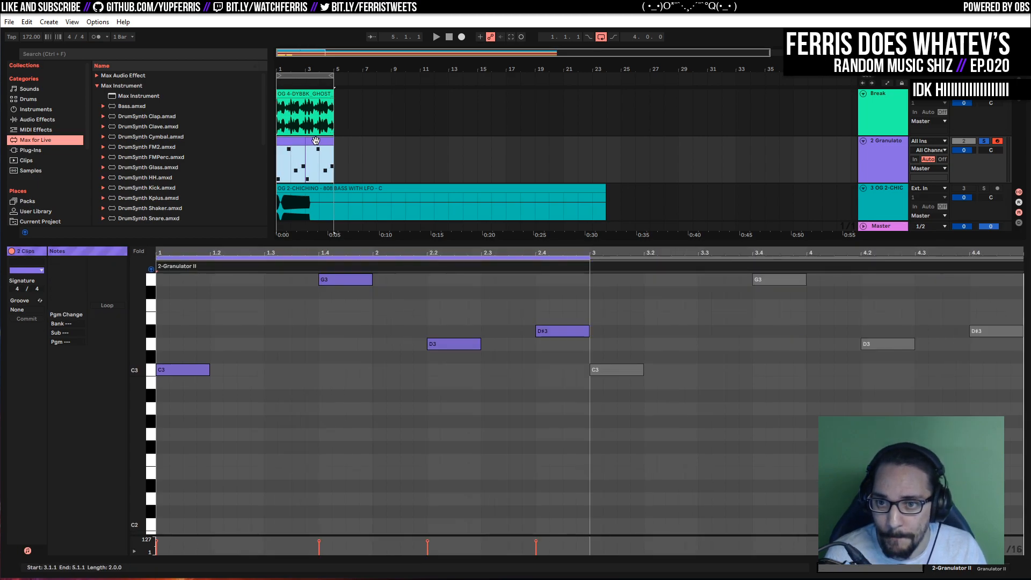
key(ctrl+j)
key(space)
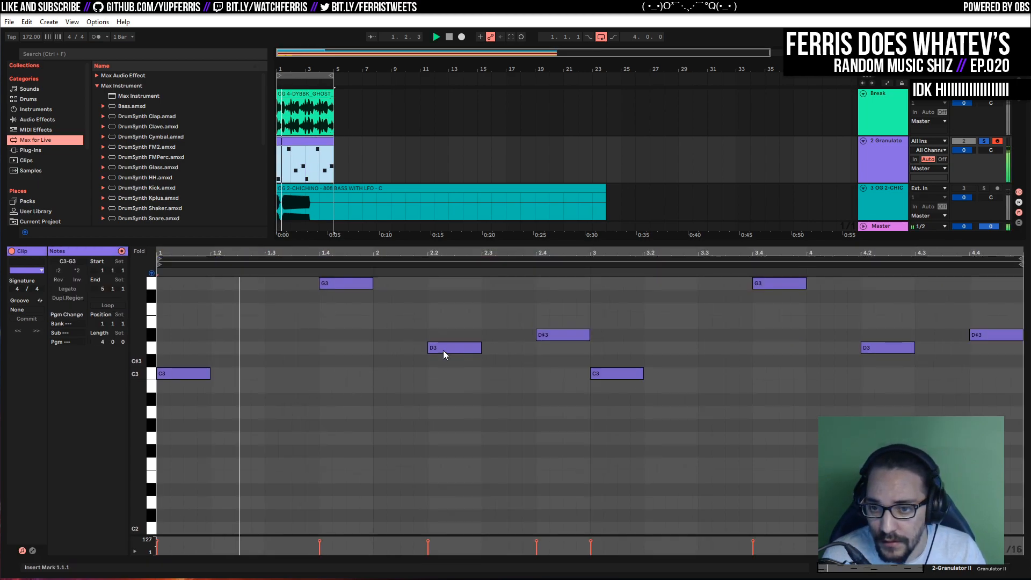
click(486, 254)
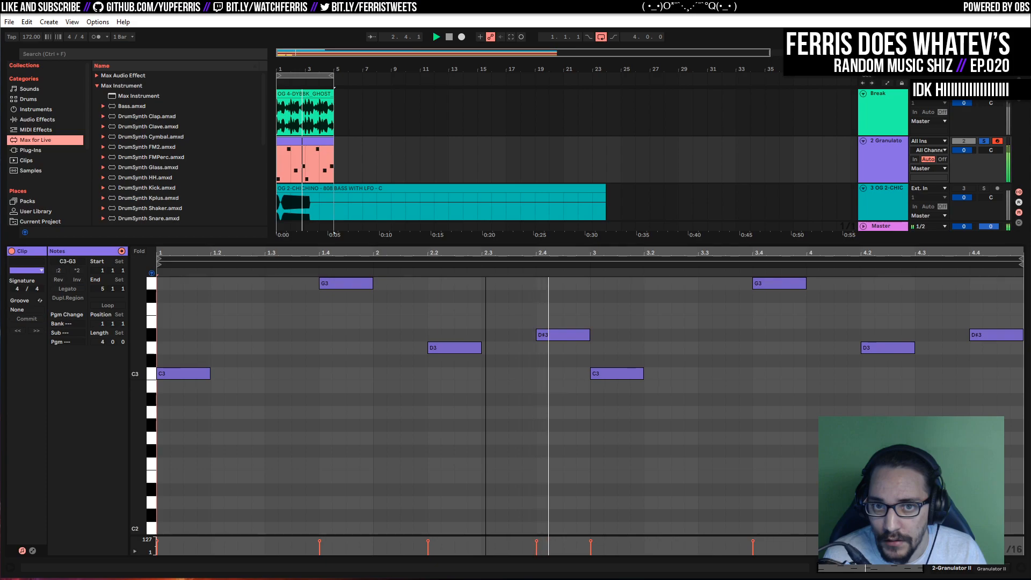
key(space)
Compress all notes in the clip to half their timing and play the result
drag(993, 462, 169, 282)
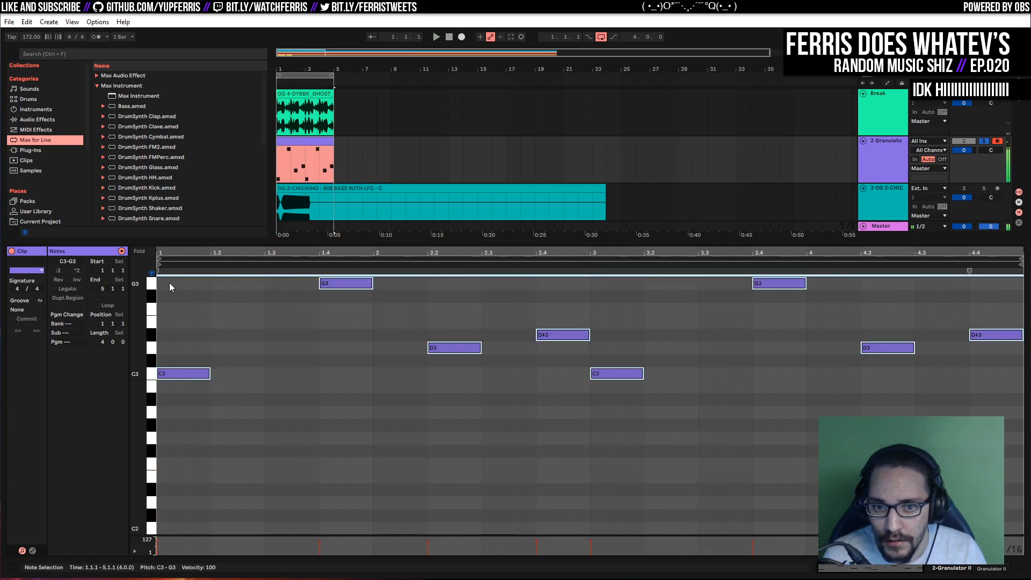
click(59, 270)
key(space)
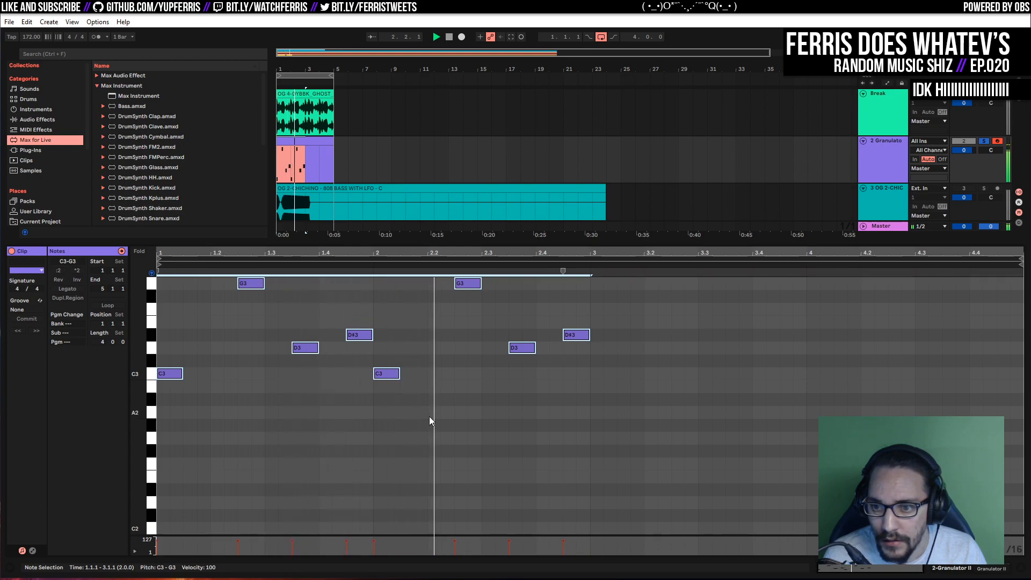
key(space)
Add short sixteenth notes, A#3 at 2.2.1 and C3 at 2.2.2, and play the melody
scroll(472, 382, up, 3)
click(389, 438)
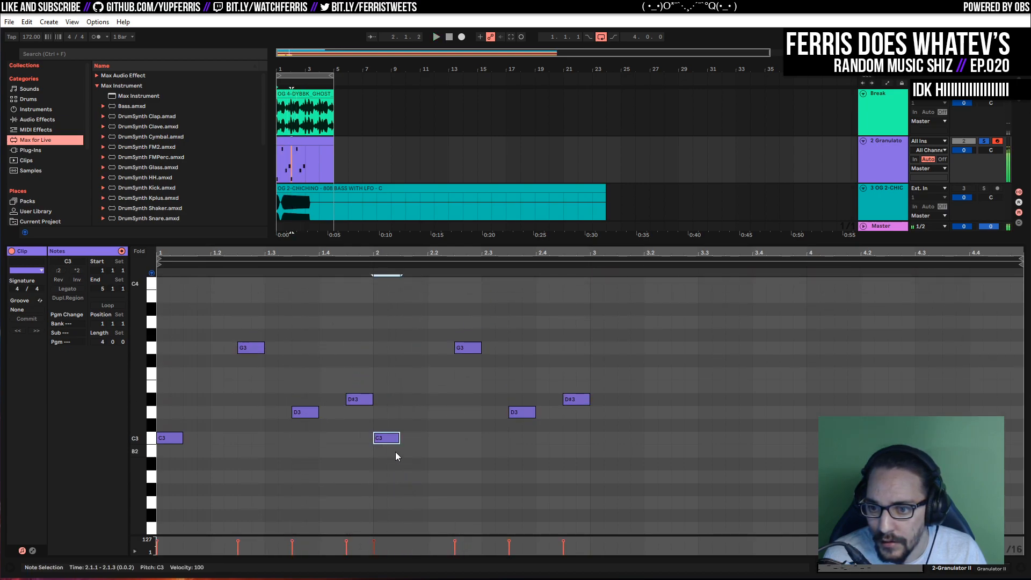
double_click(437, 318)
scroll(470, 340, up, 2)
drag(437, 369, 435, 351)
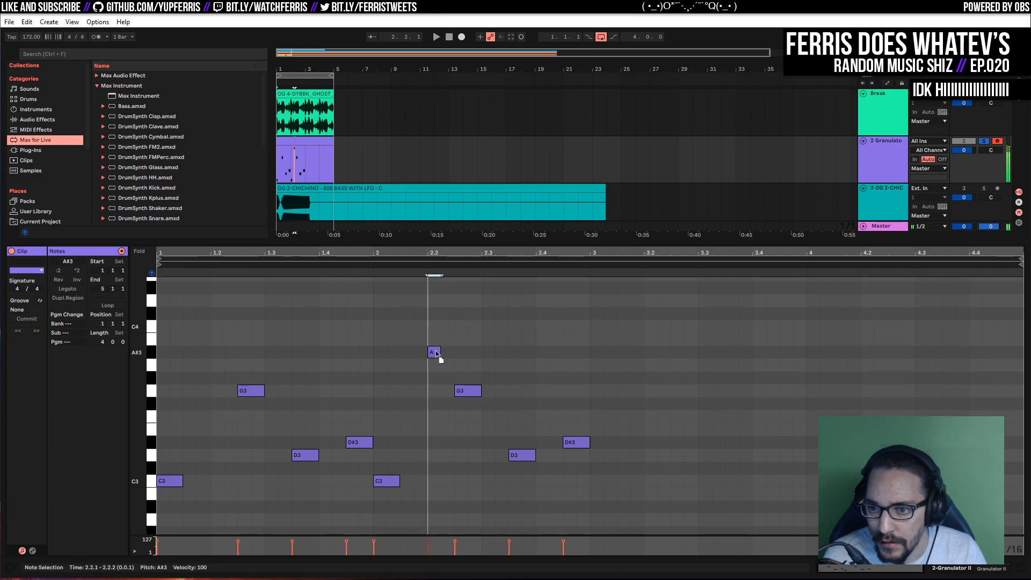
double_click(448, 480)
key(space)
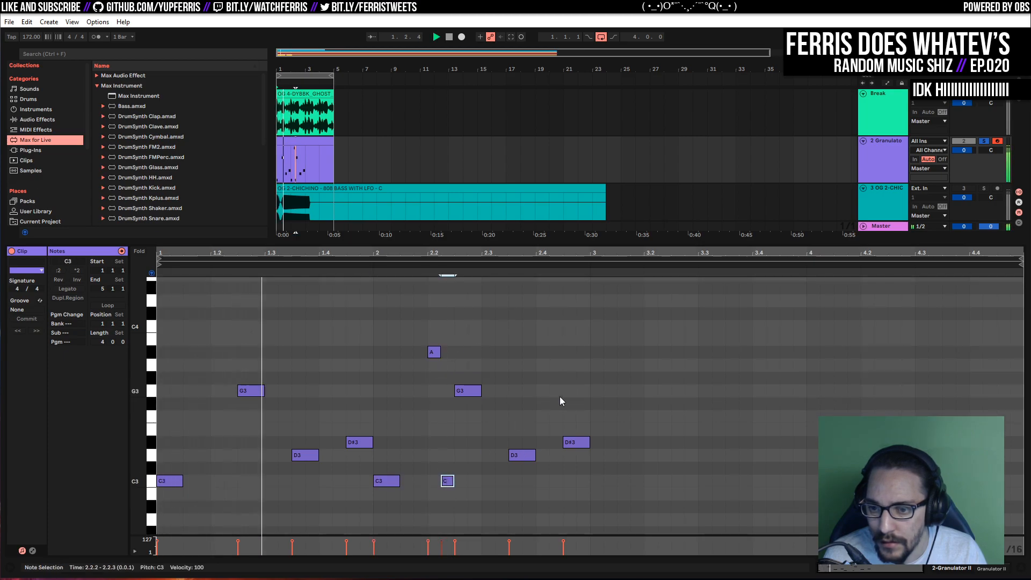
key(space)
Move the short A#3 and C3 notes one sixteenth earlier, to 2.1.4 and 2.2.1, and play the melody
drag(412, 343, 447, 487)
drag(435, 357, 422, 357)
key(space)
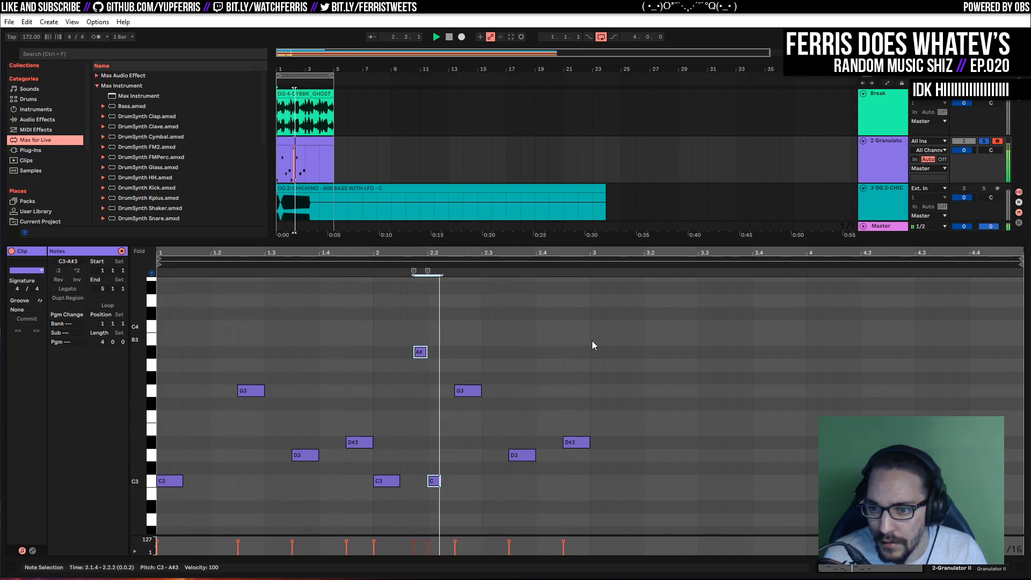
Stop playback and add short sixteenth notes, G3 at 2.4.1 and D3 at 2.4.2, to the melody
scroll(617, 410, down, 2)
drag(536, 389, 502, 488)
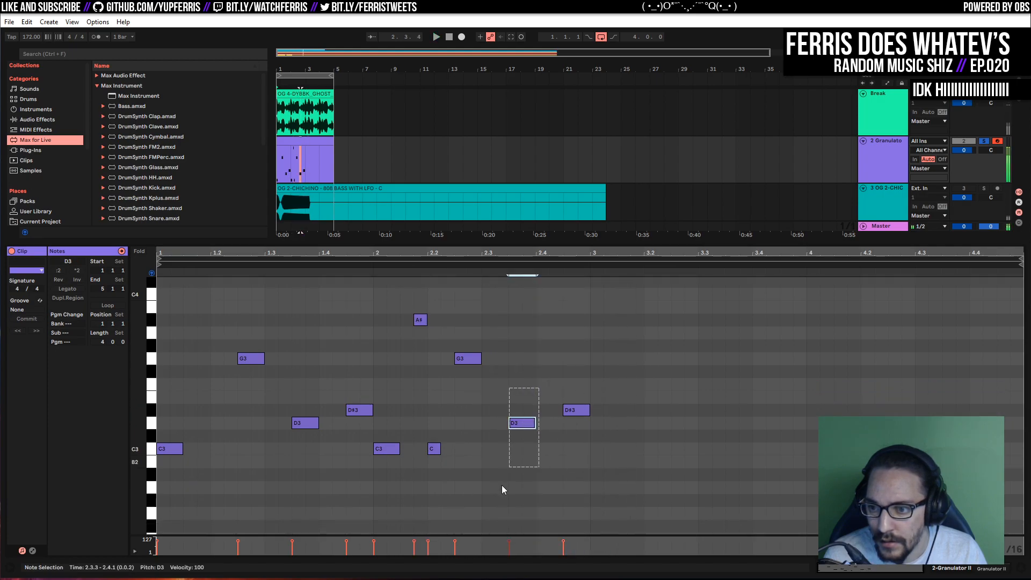
scroll(543, 330, up, 1)
double_click(543, 356)
drag(543, 355, 541, 369)
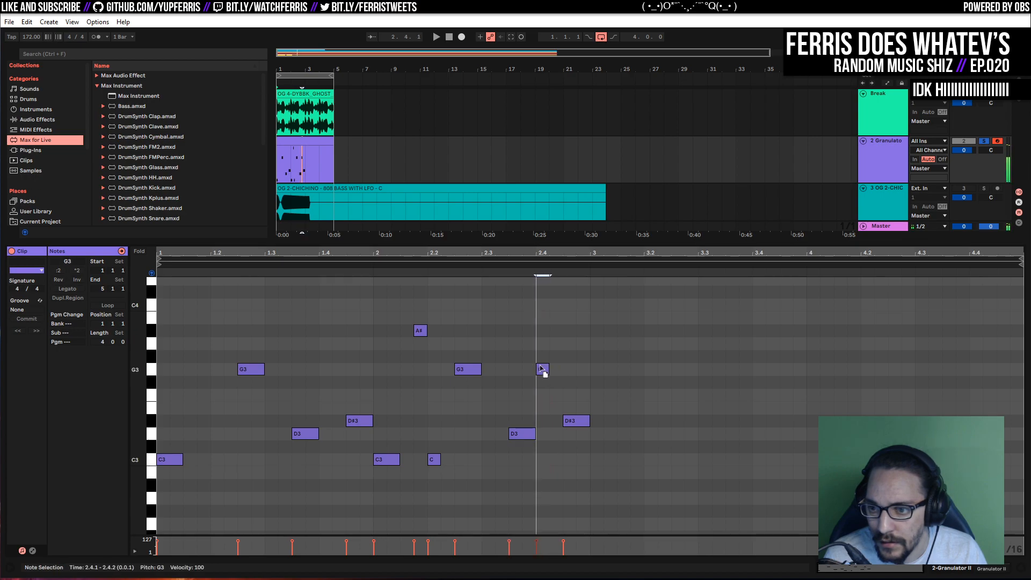
double_click(557, 433)
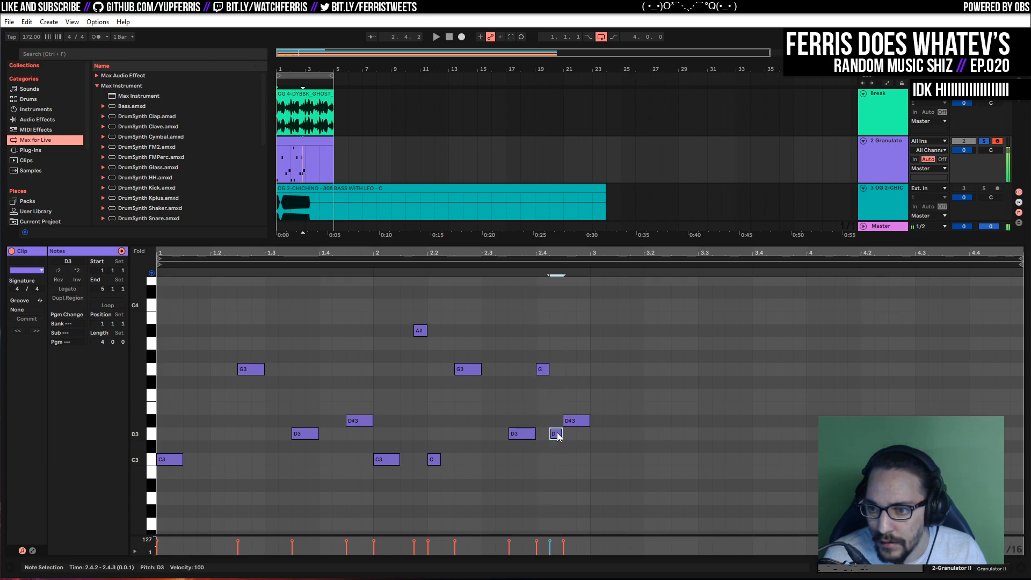
Try the melody's last note at 2.4.3 on higher pitches, first A#3 and then G3
click(575, 421)
key(Up)
key(Up)
key(Up)
key(Up)
key(Up)
key(Up)
key(Up)
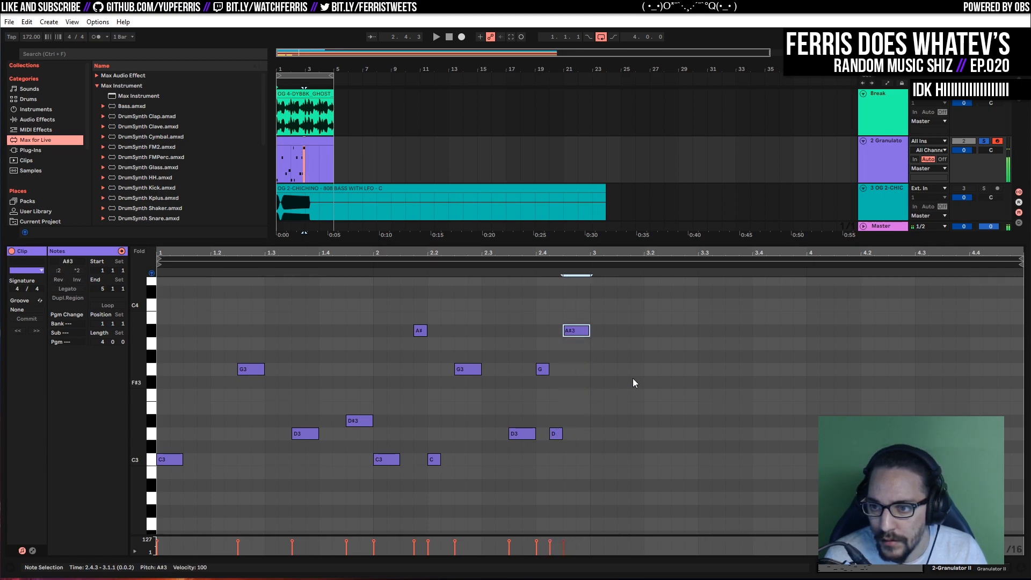
key(Down)
key(Down)
key(Down)
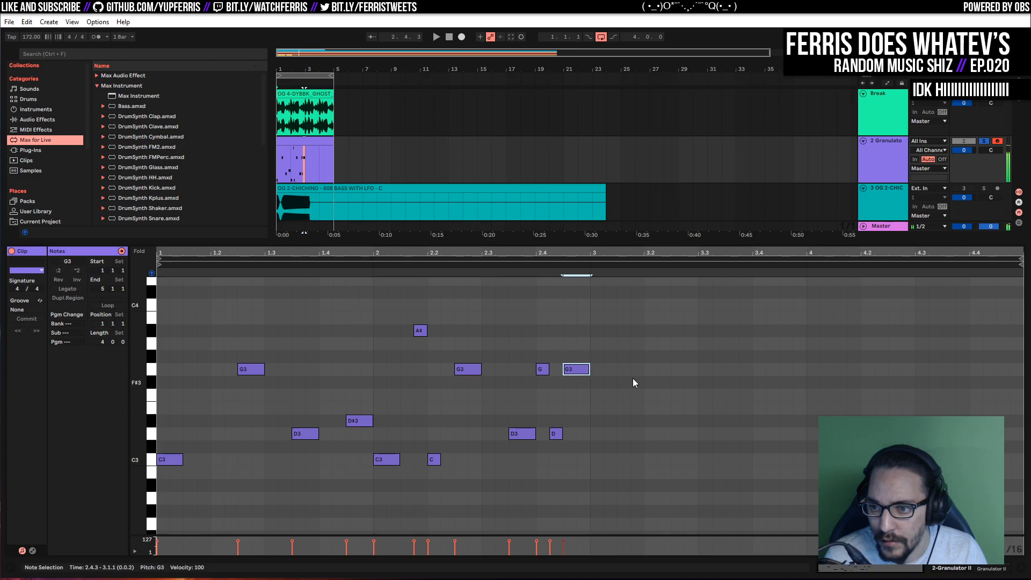
Lower the short G3 note at 2.4.1 to F3 and play the melody
drag(540, 369, 545, 396)
key(space)
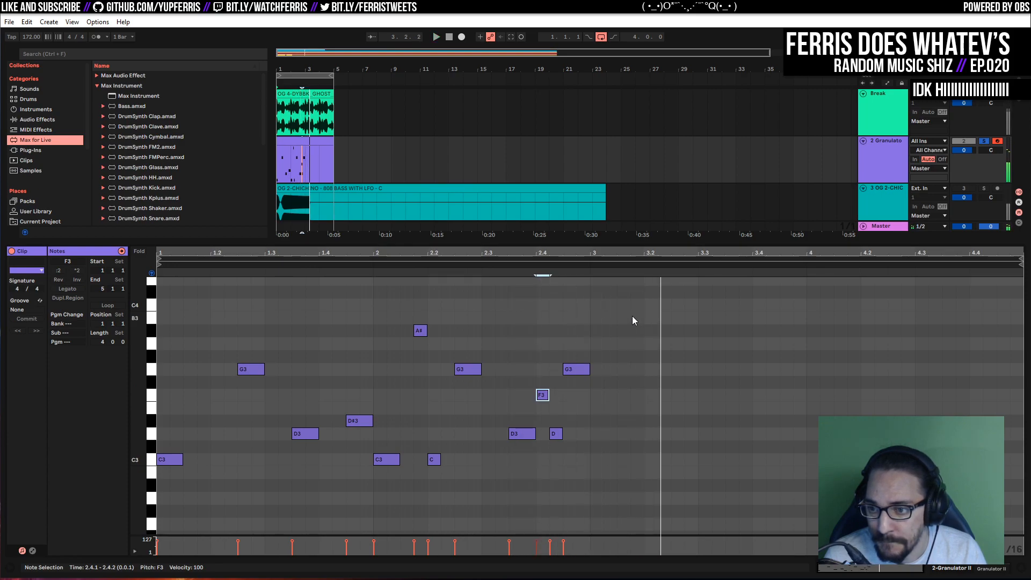
Lower the last note at 2.4.3 to D#3, delete the short D3 at 2.4.2 and play the melody
drag(526, 388, 554, 407)
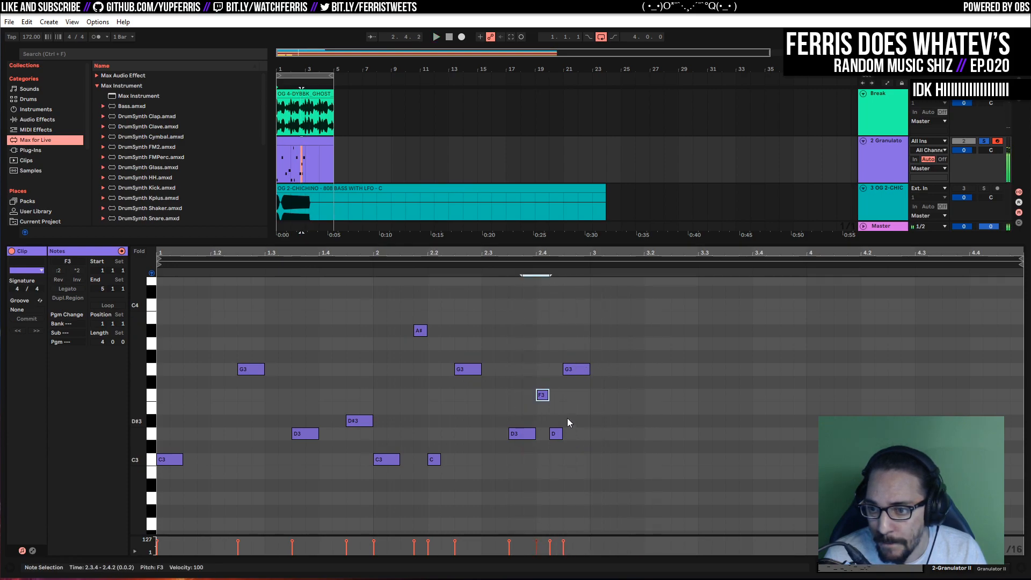
key(Down)
key(Down)
key(Down)
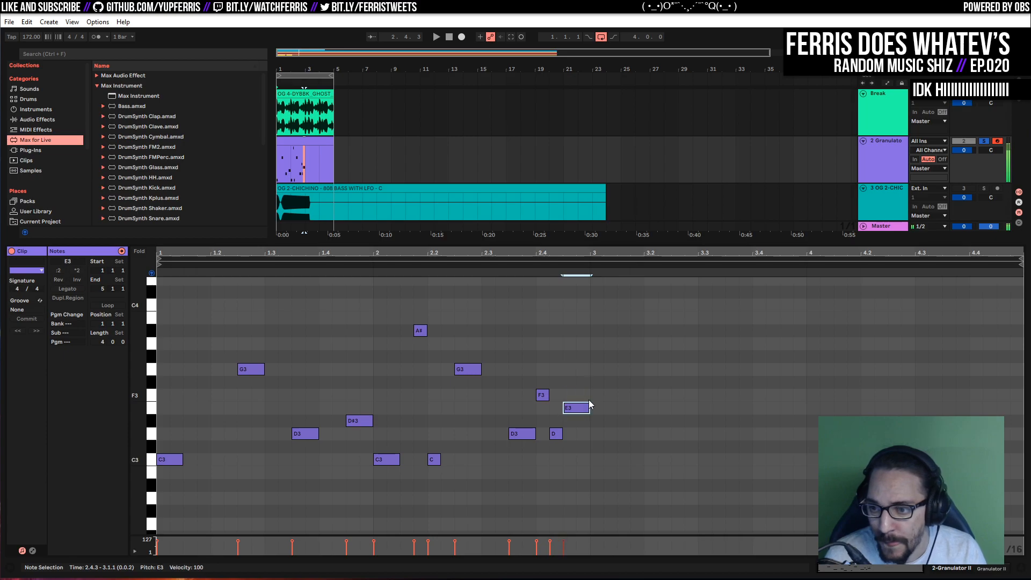
double_click(554, 433)
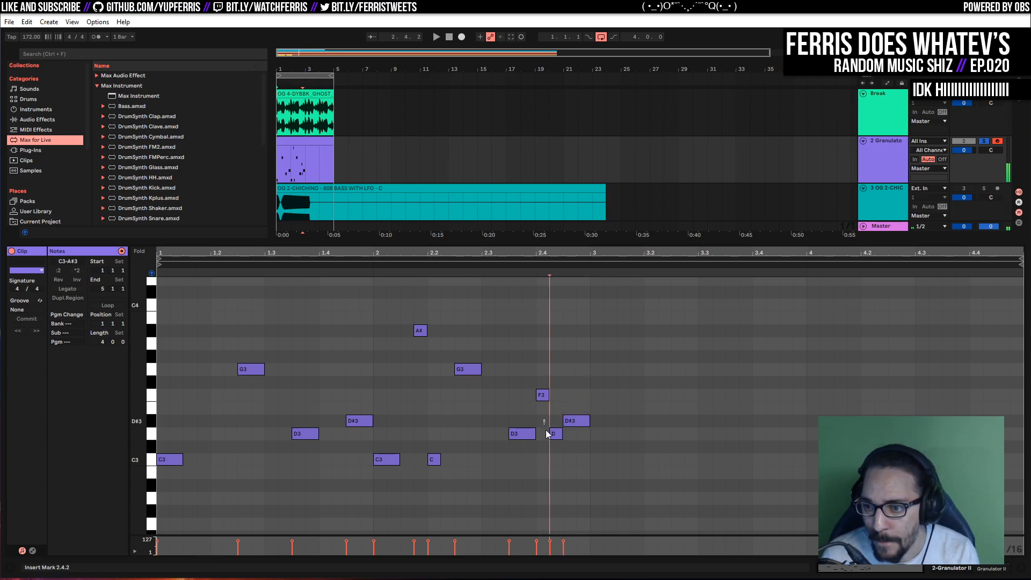
key(space)
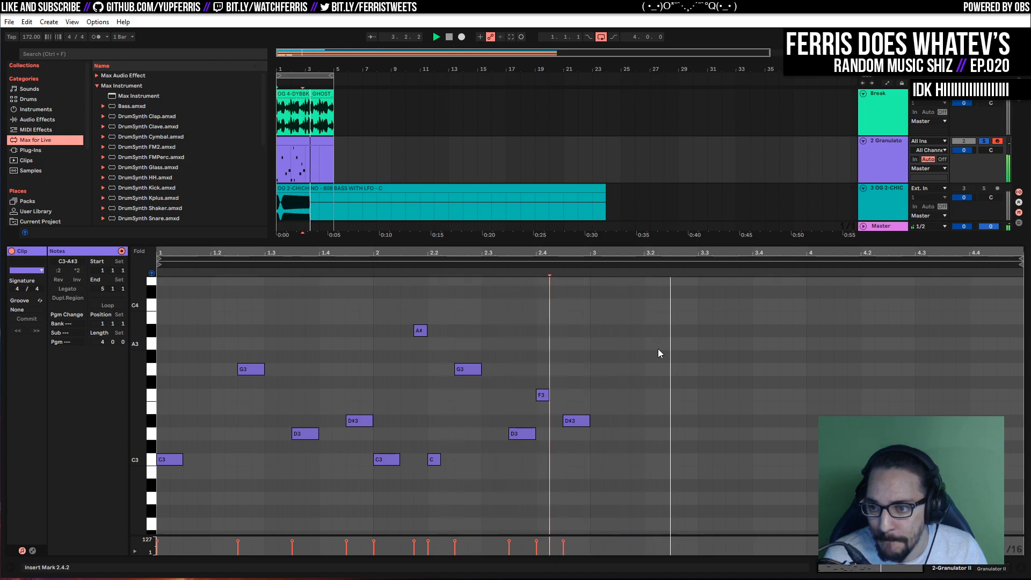
Stop playback and select the first two bars of the Granulator clip in the arrangement
drag(300, 161, 270, 141)
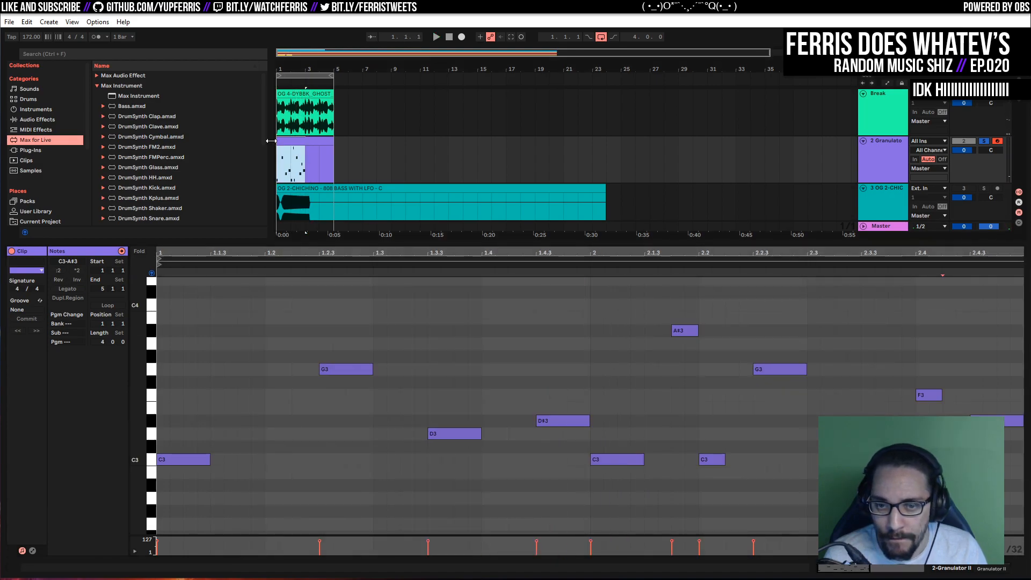
Duplicate the Granulator II track's two-bar MIDI clip so the copy starts at bar 3, and solo the track during playback
key(ctrl+d)
key(space)
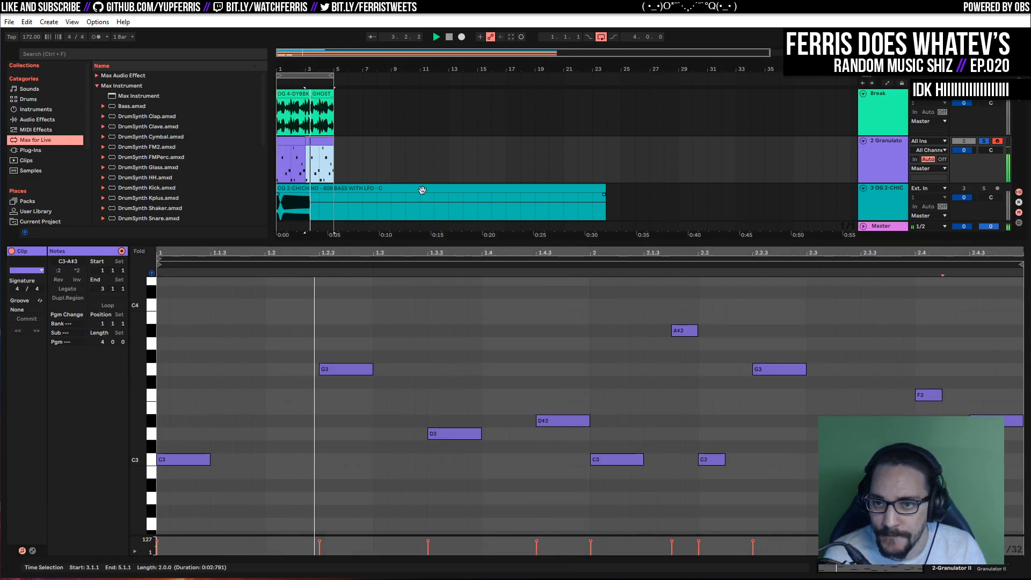
ctrl+click(982, 95)
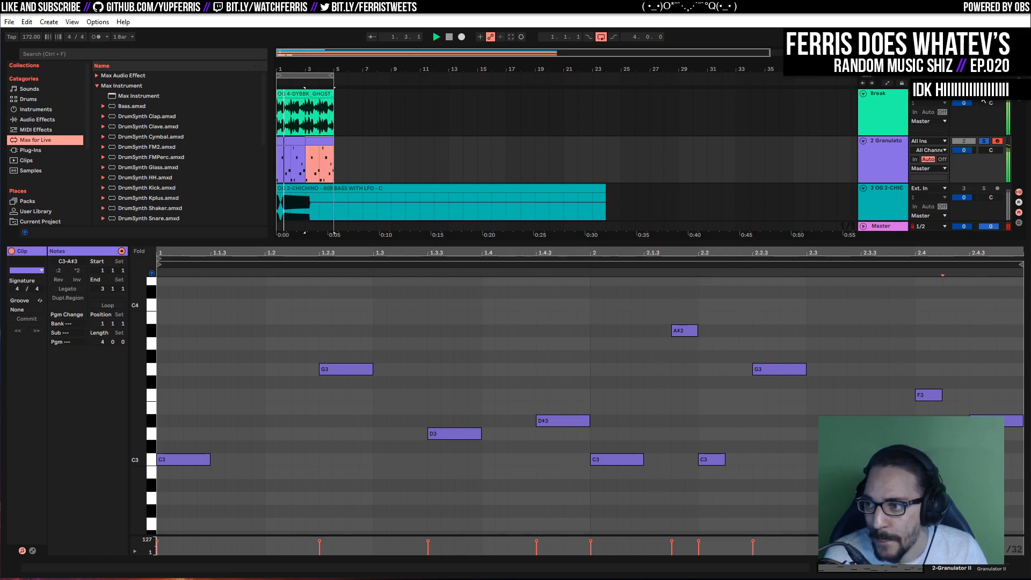
click(983, 143)
click(984, 144)
click(898, 155)
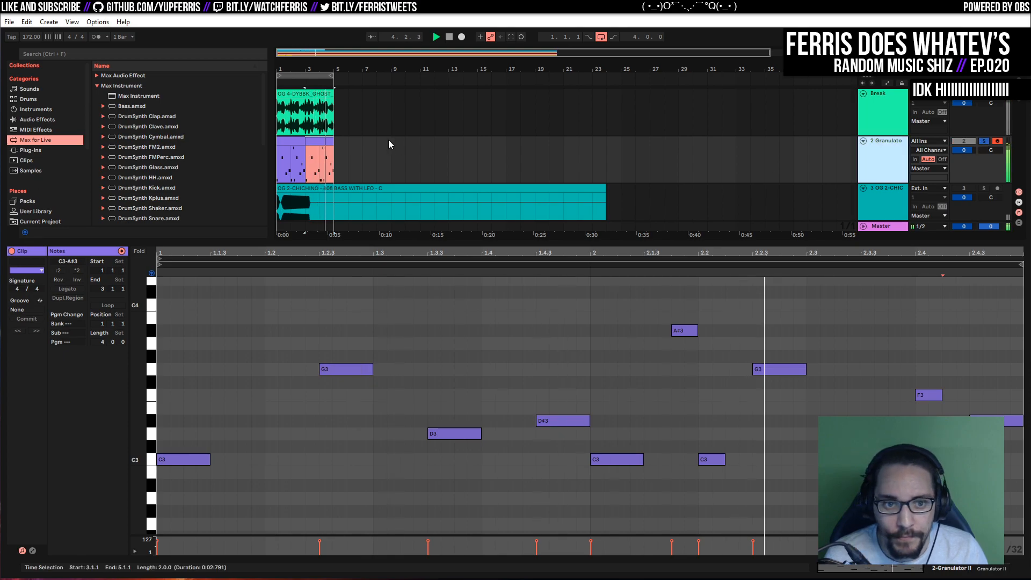
Set Granulator II's Spray amount to 397 ms and choose Right as the spray direction
key(shift+Tab)
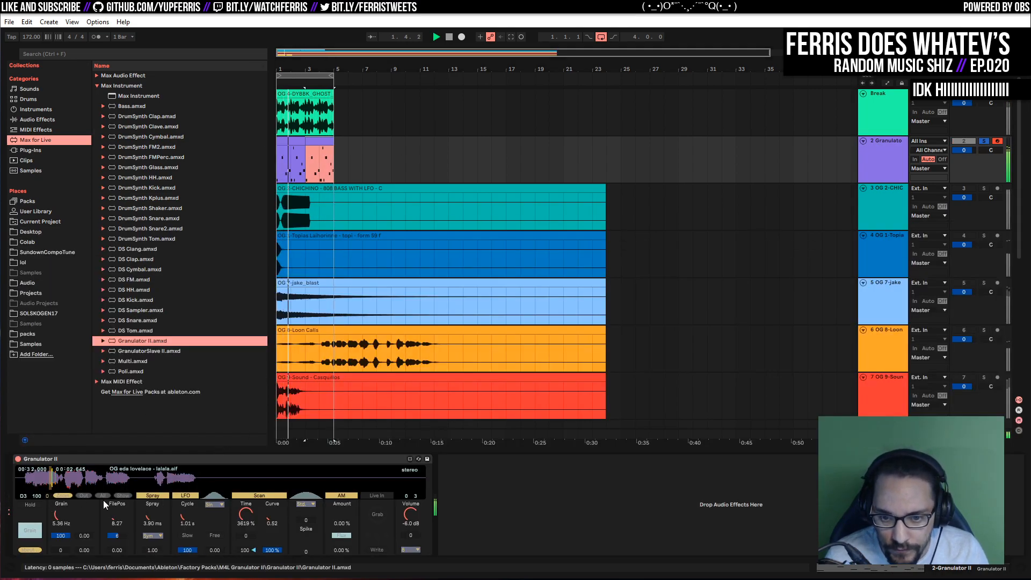
mouse_move(150, 519)
mouse_down()
mouse_move(150, 482)
mouse_move(150, 494)
mouse_up()
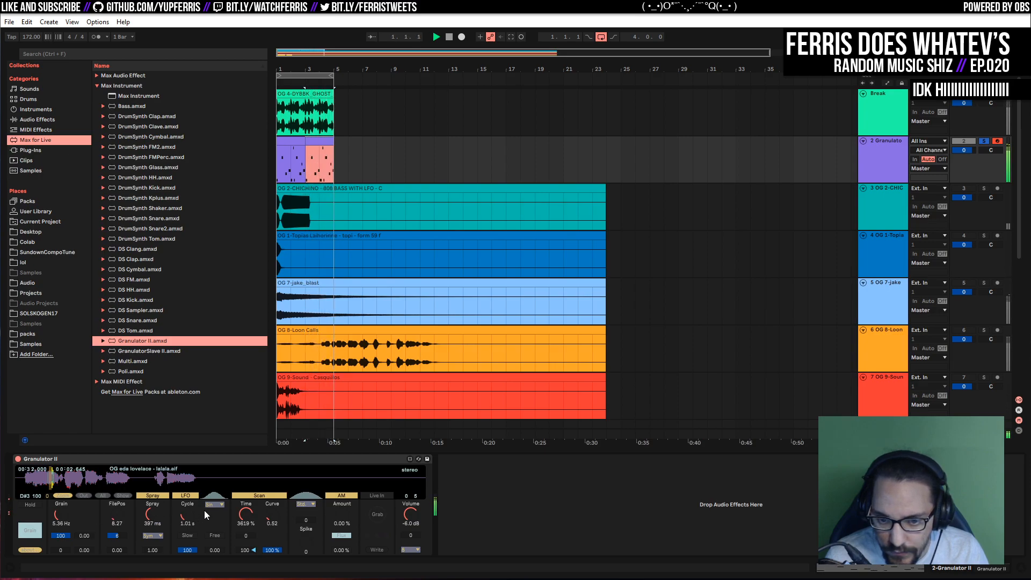
click(158, 536)
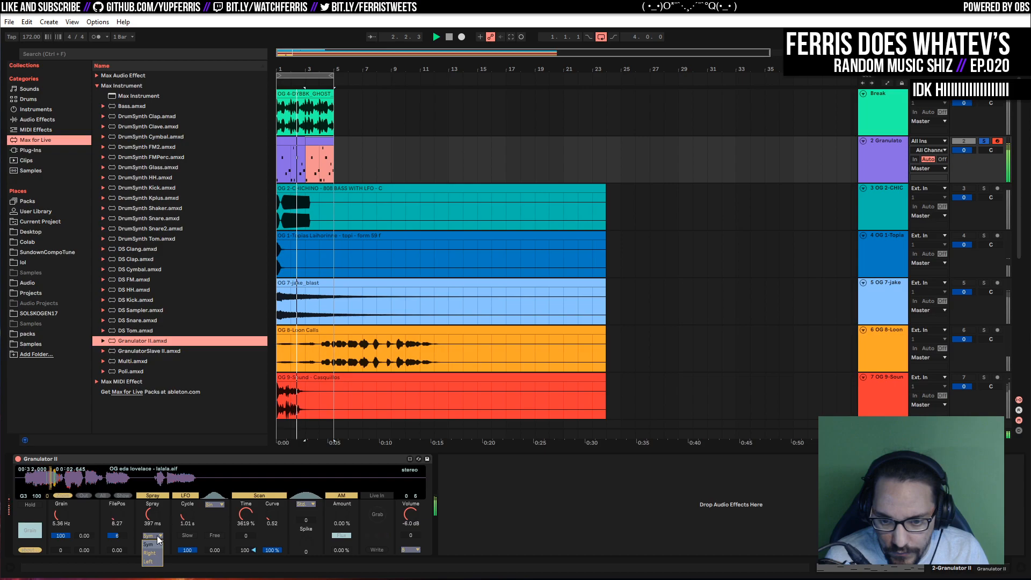
click(153, 553)
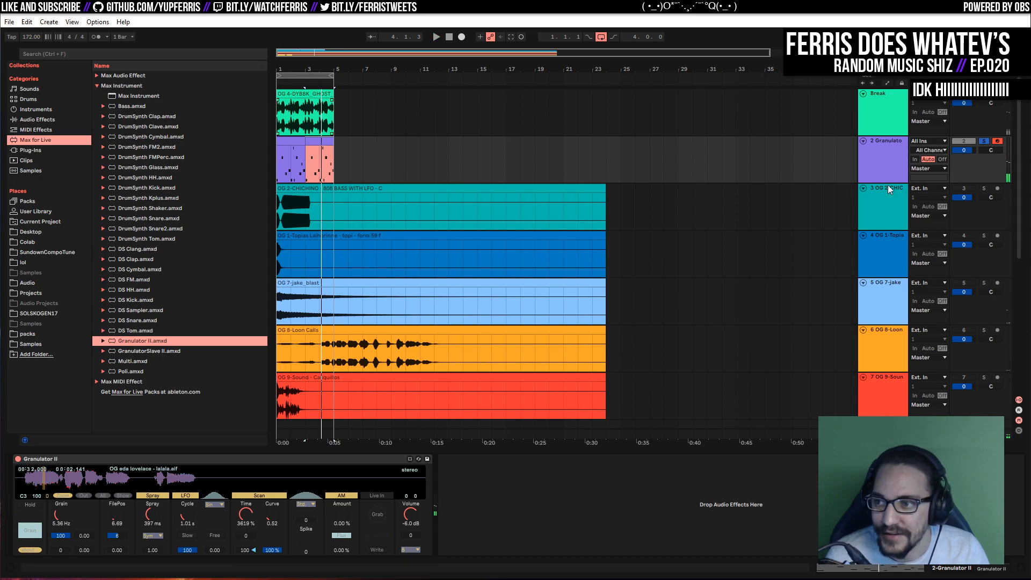
Add the MTuner plug-in from the Tools group after Granulator II on the Granulator track
click(894, 169)
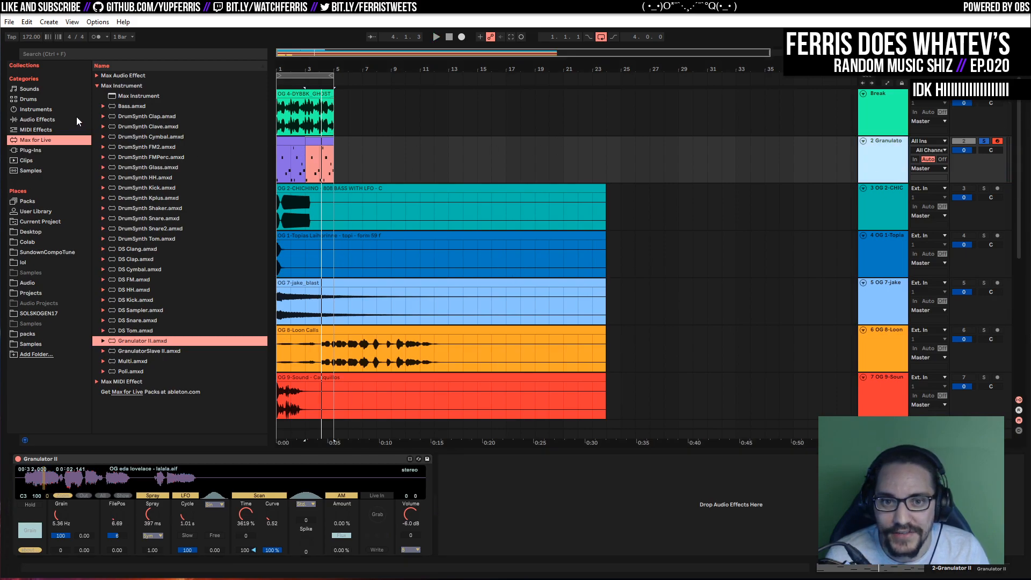
click(34, 150)
scroll(167, 146, up, 15)
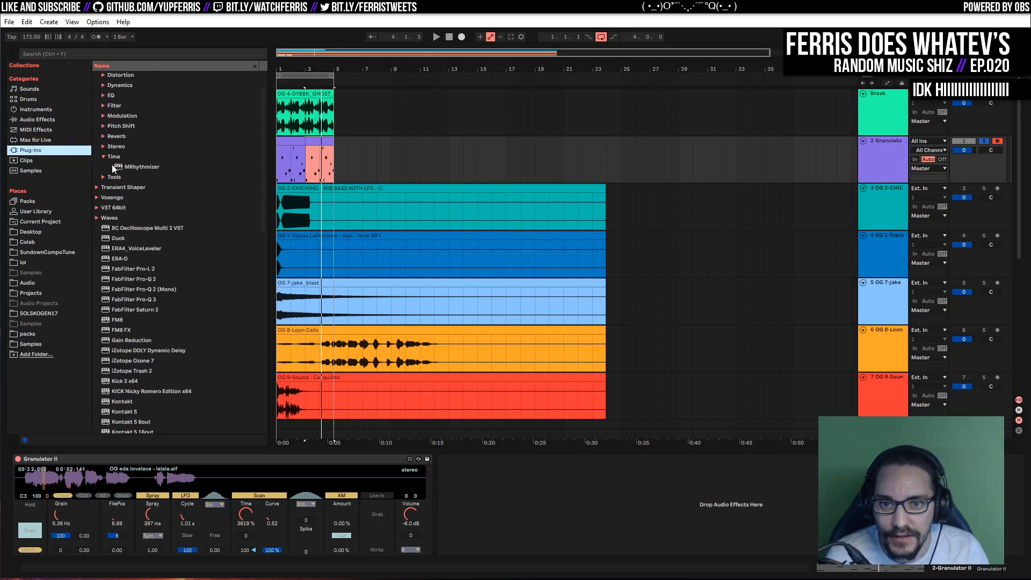
click(105, 179)
drag(136, 314, 551, 515)
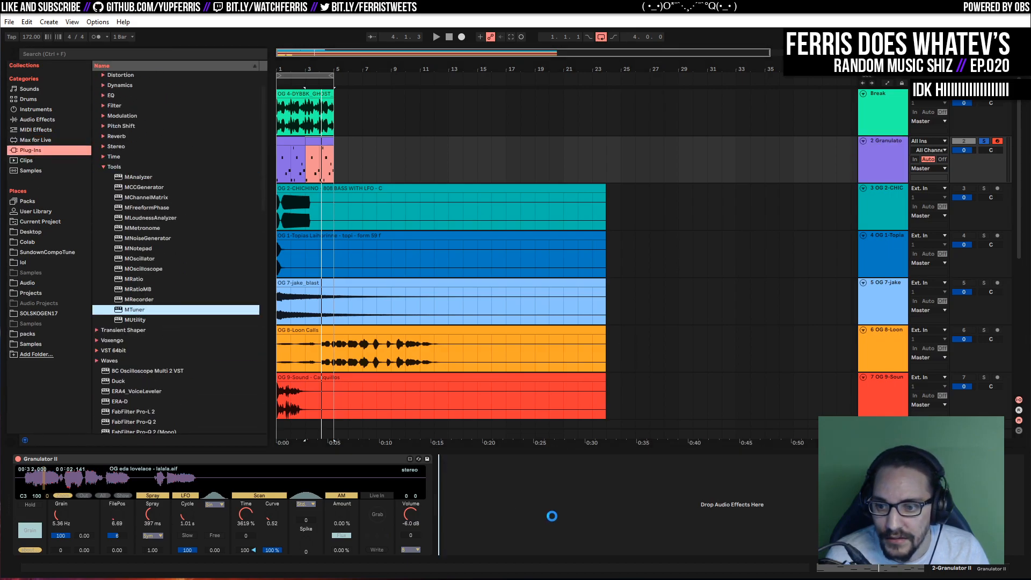
Audition the C3 key in the first Granulator clip, check its pitch in MTuner, and close the tuner window
double_click(290, 141)
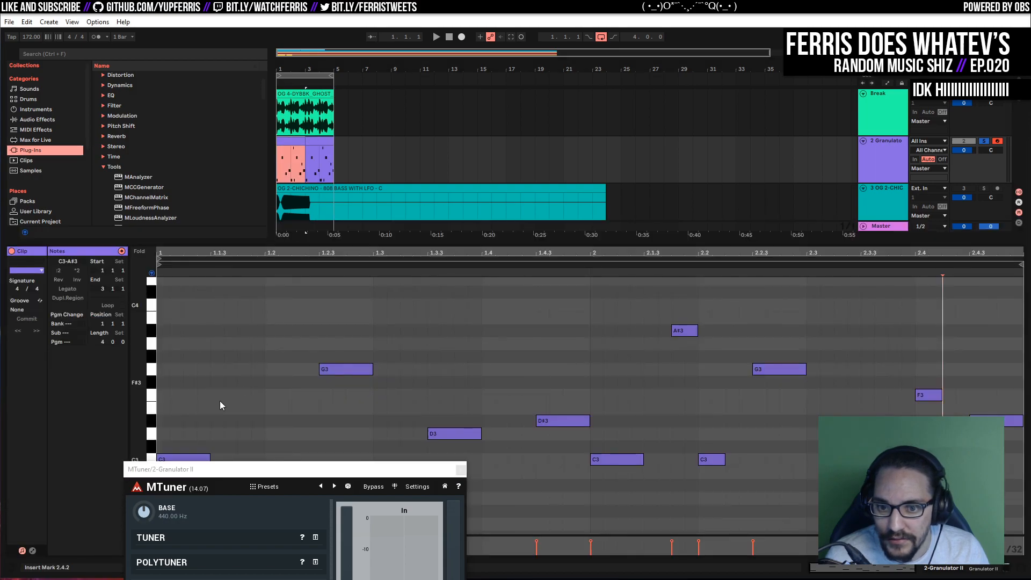
drag(210, 477, 527, 170)
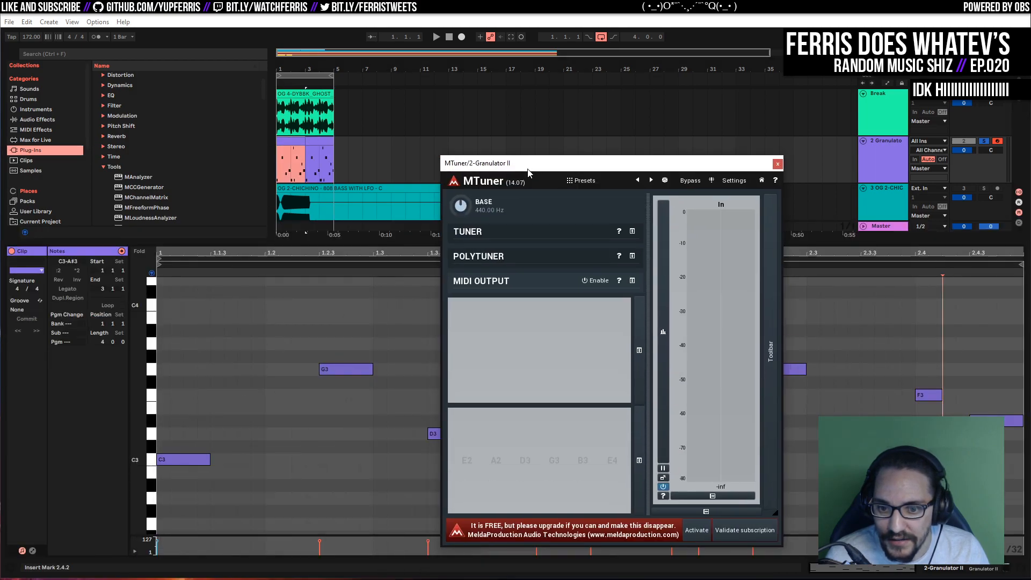
click(151, 463)
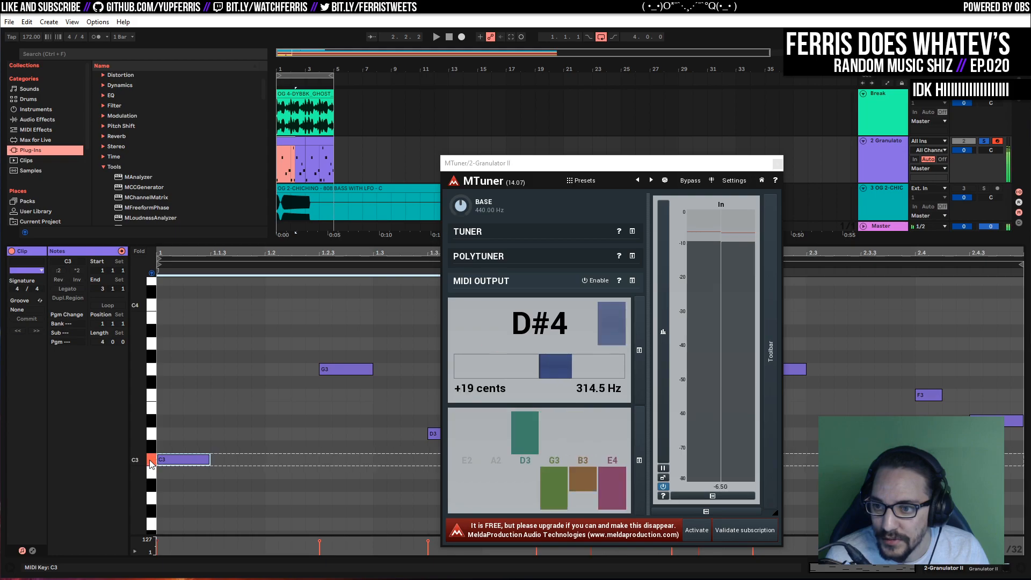
click(777, 164)
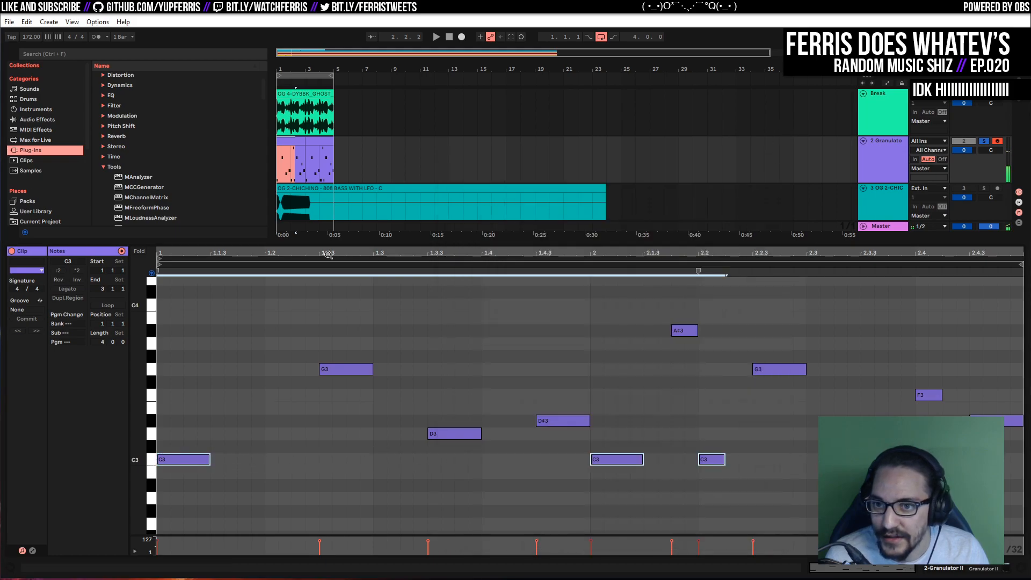
Examine Granulator II's waveform display and grain controls, replaying the loop and viewing the clip's notes for comparison
click(343, 147)
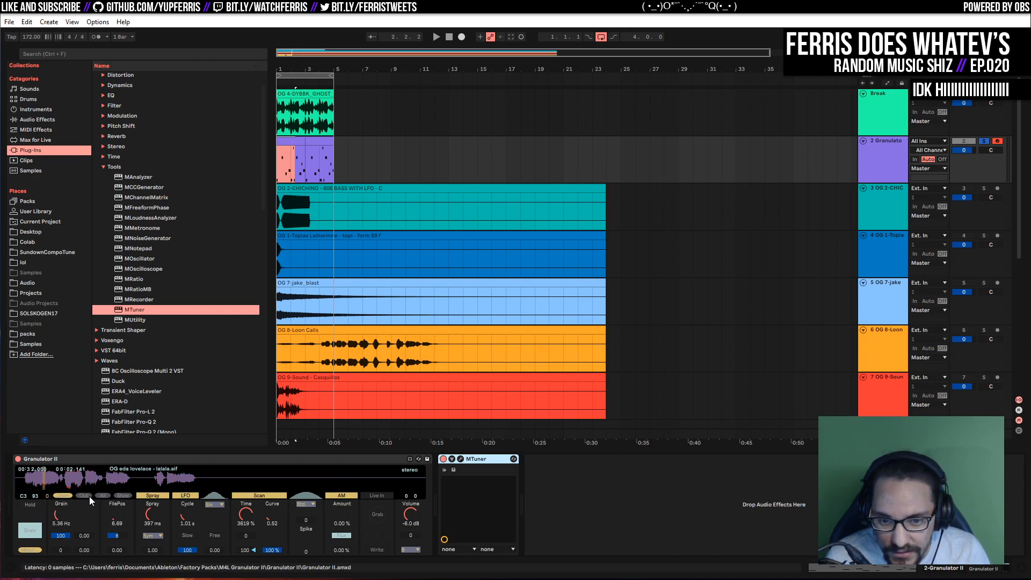
click(67, 495)
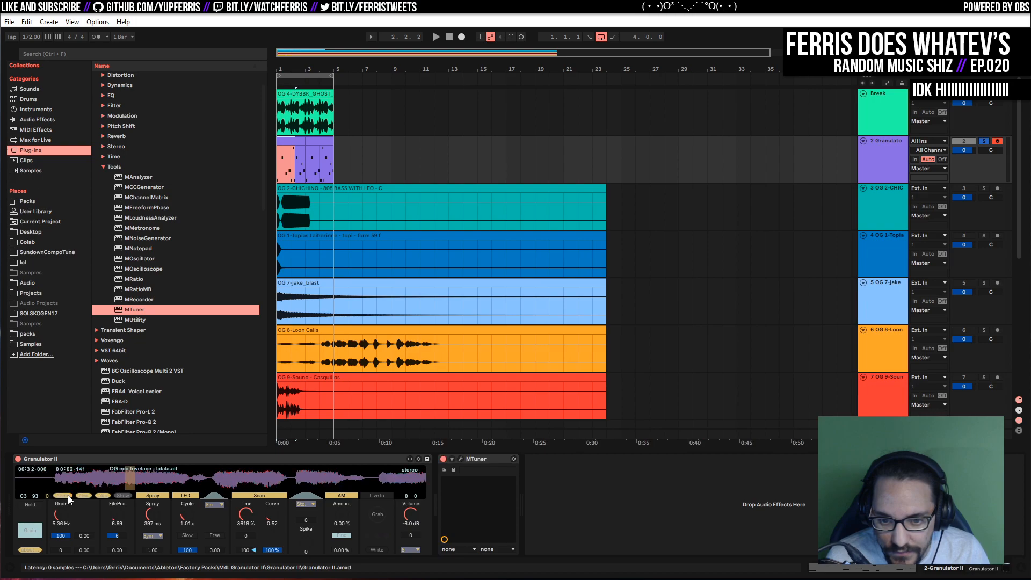
click(101, 496)
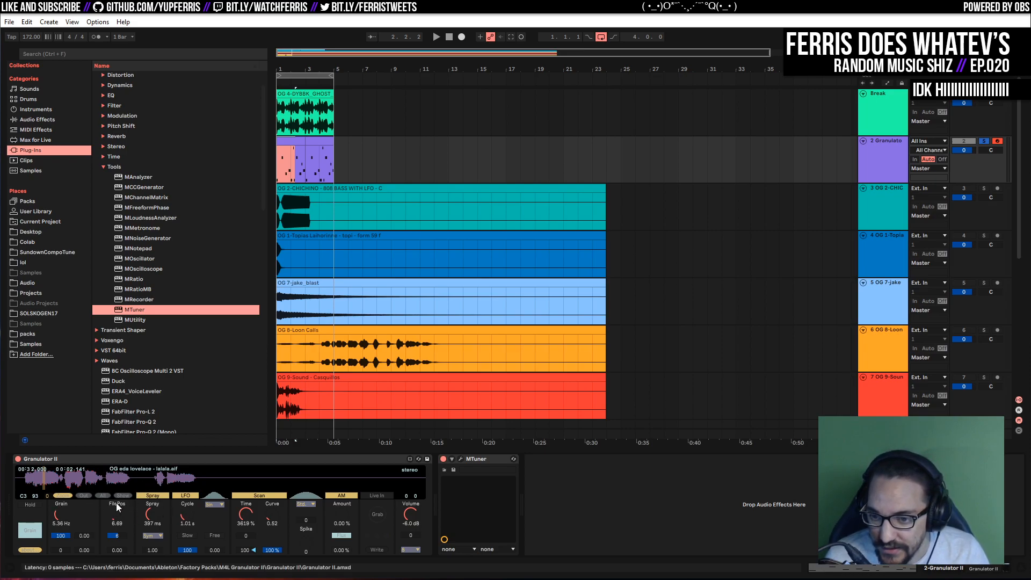
key(space)
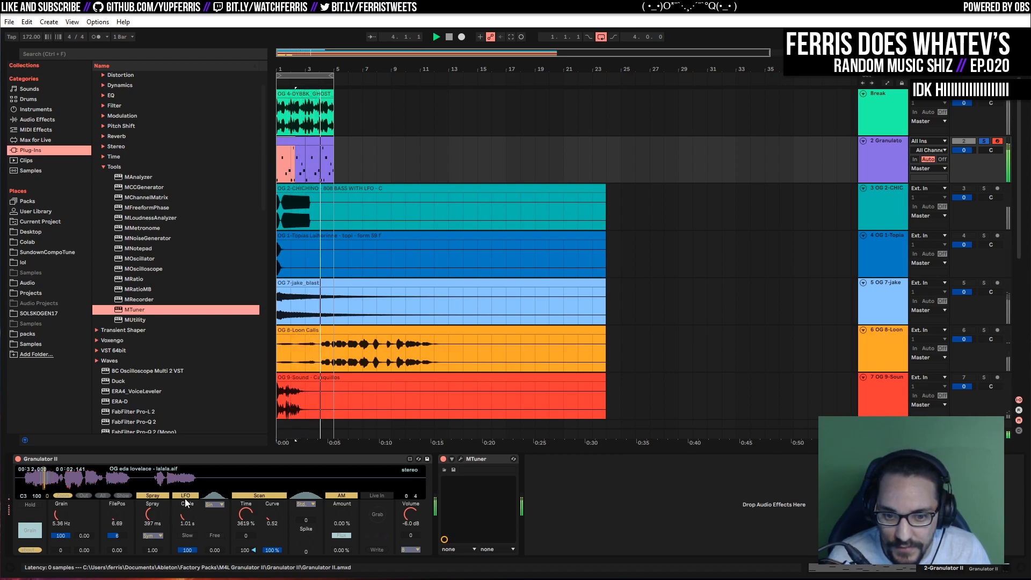
click(885, 159)
key(shift+Tab)
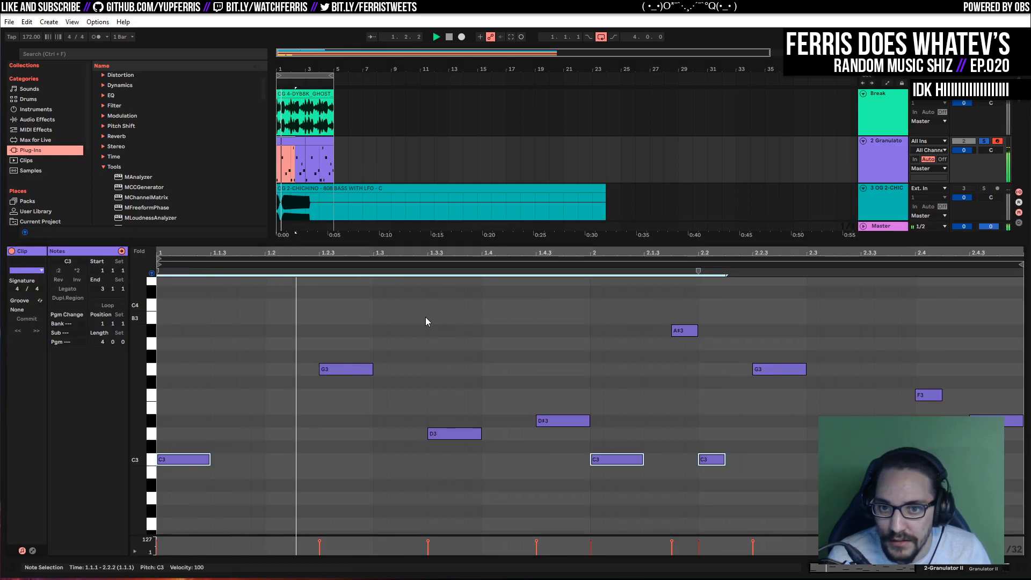
key(shift+Tab)
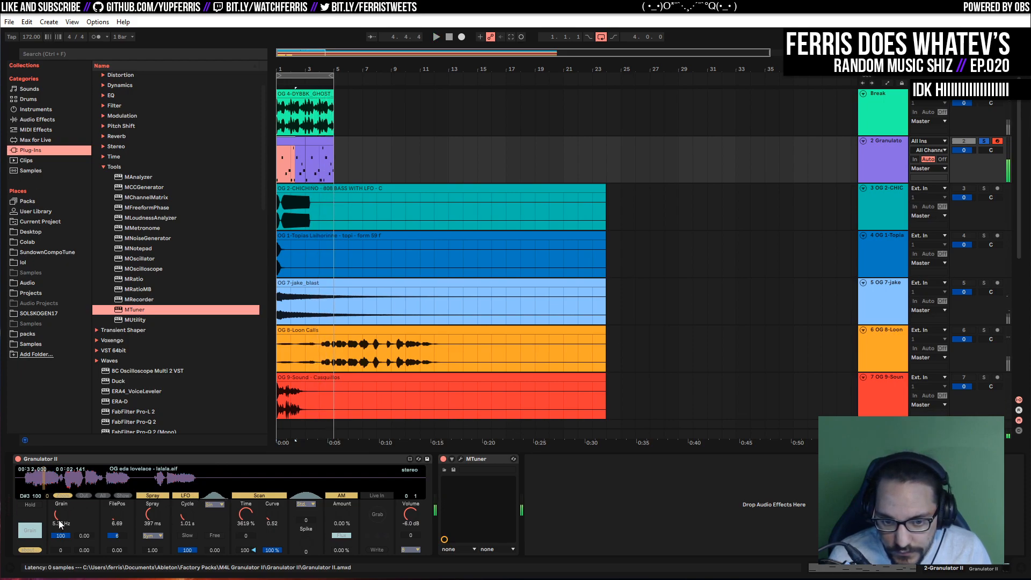
click(28, 549)
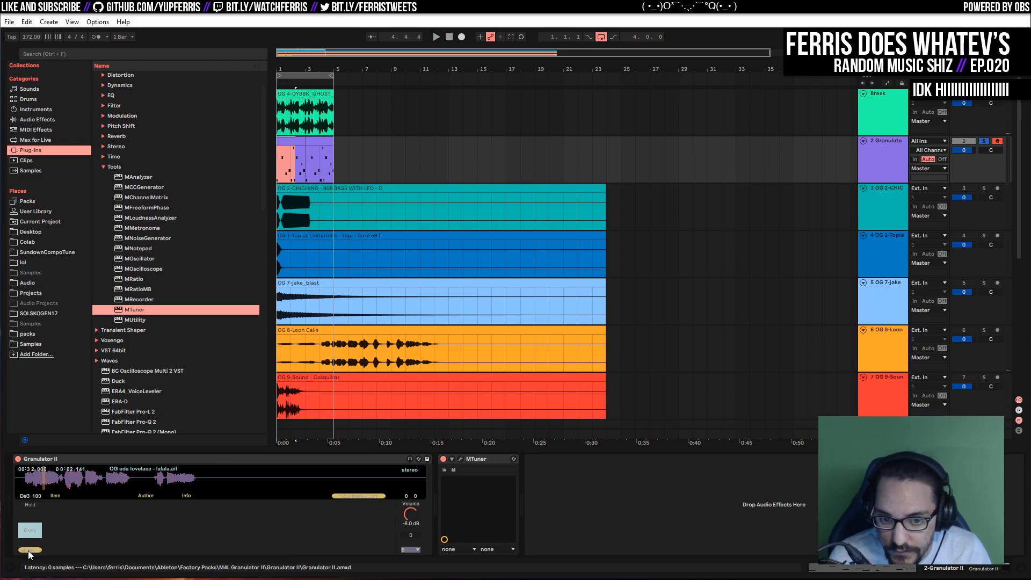
click(27, 550)
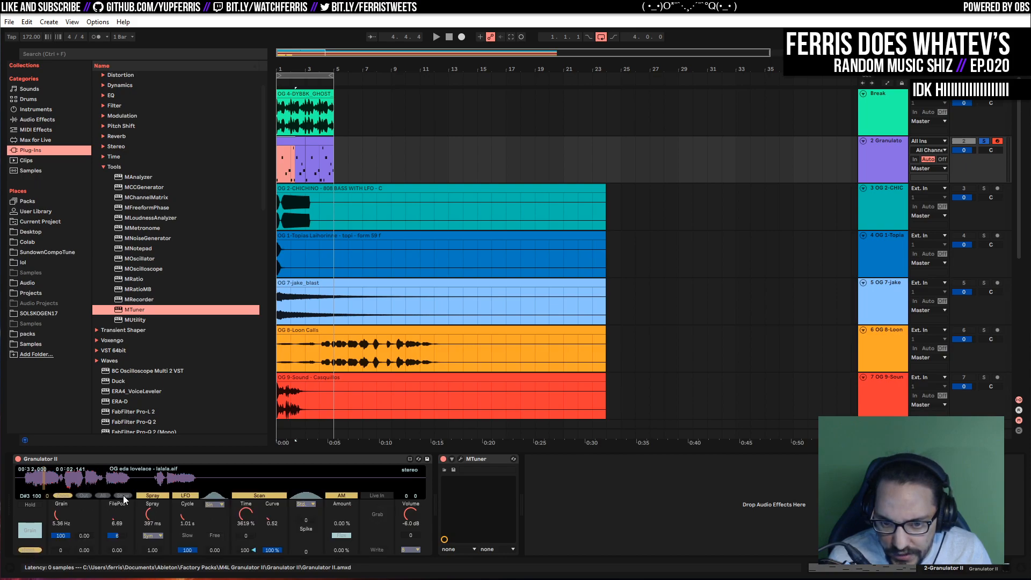
click(180, 497)
click(180, 497)
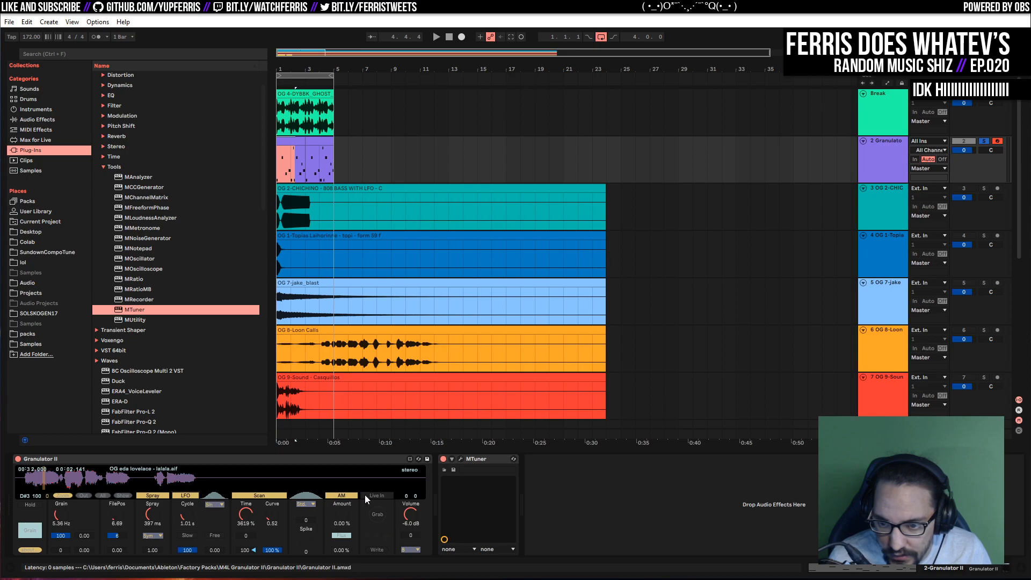
click(287, 462)
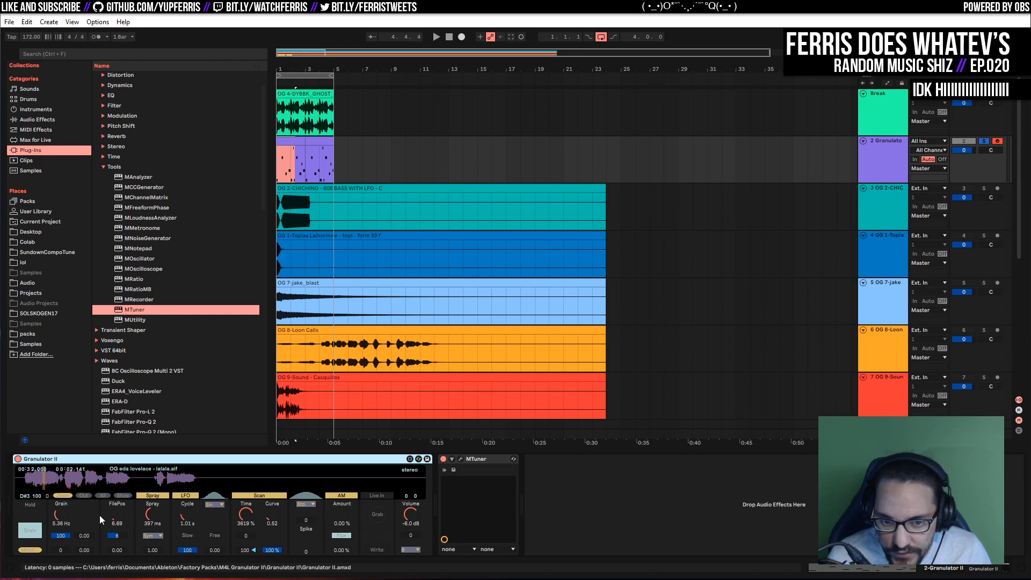
Set the pitch transposition on Granulator II's Filter page to -3 st while auditioning the loop
click(30, 532)
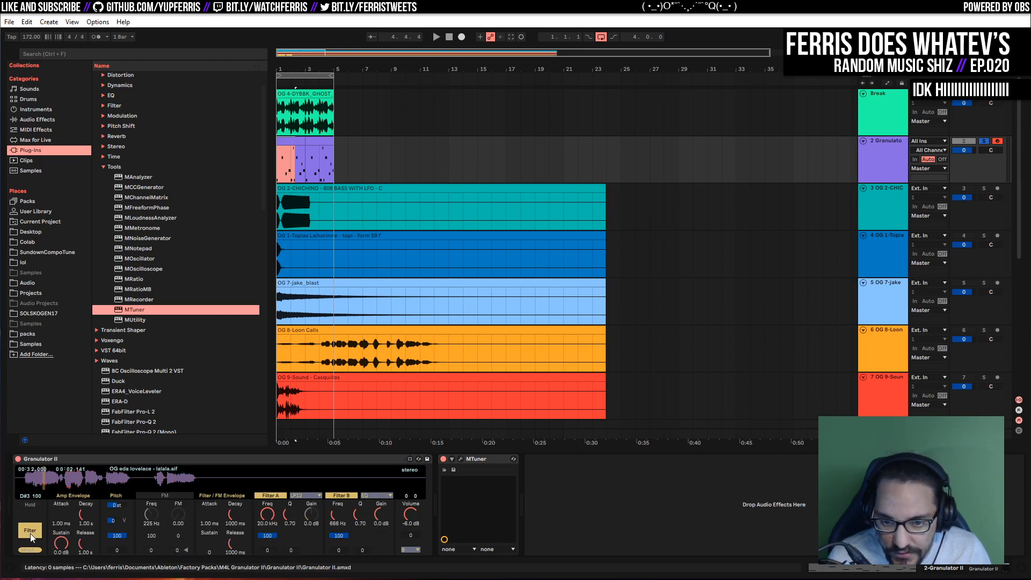
key(space)
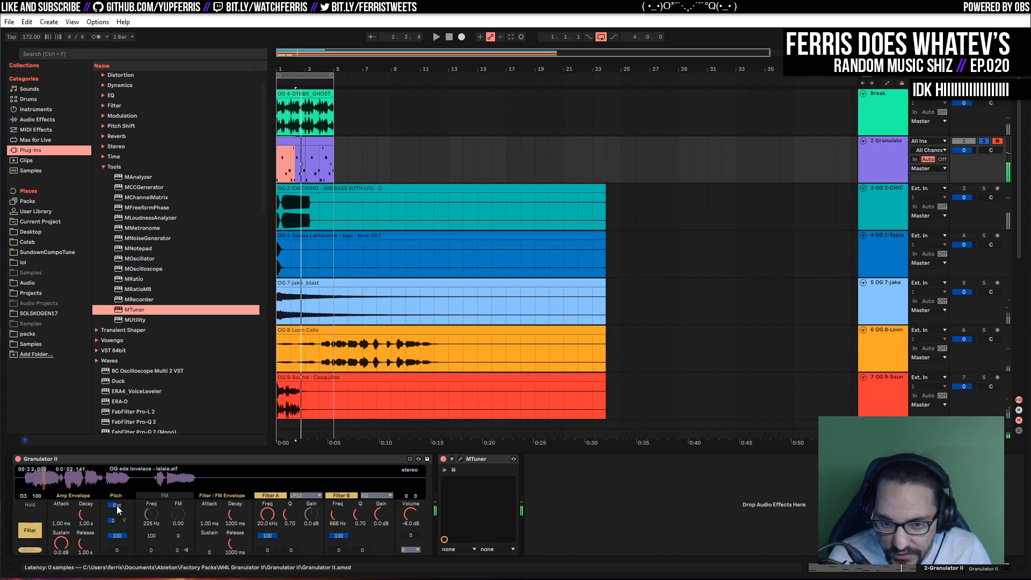
drag(117, 505, 117, 507)
key(space)
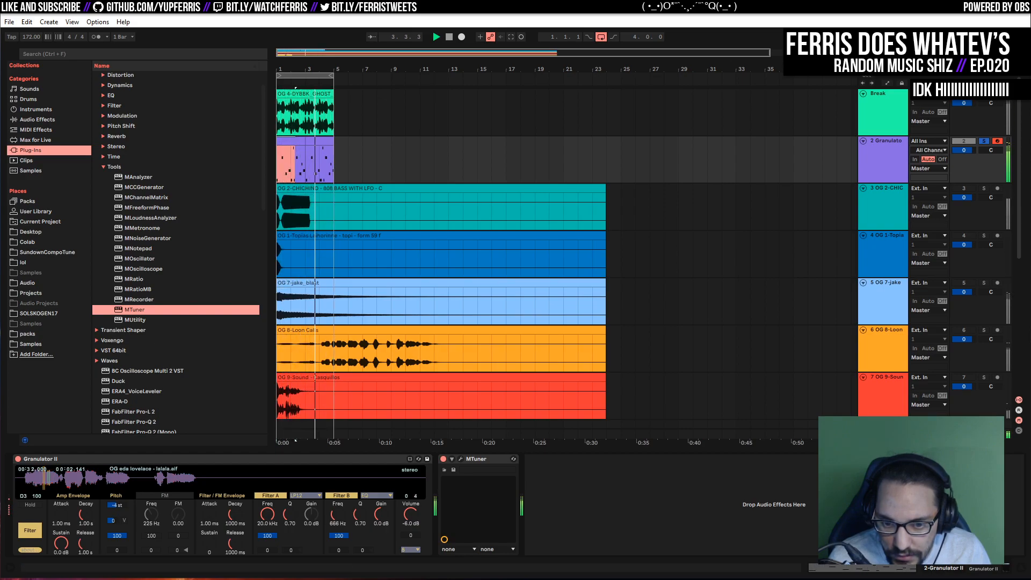
drag(119, 506, 119, 507)
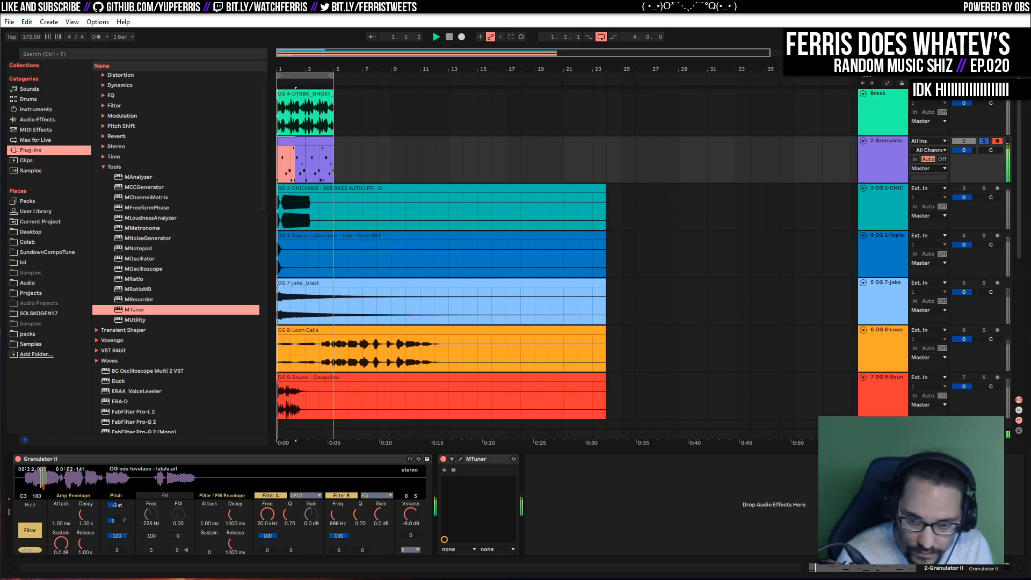
key(space)
Reopen MTuner alongside the first Granulator clip's notes and check the pitch being produced
double_click(293, 141)
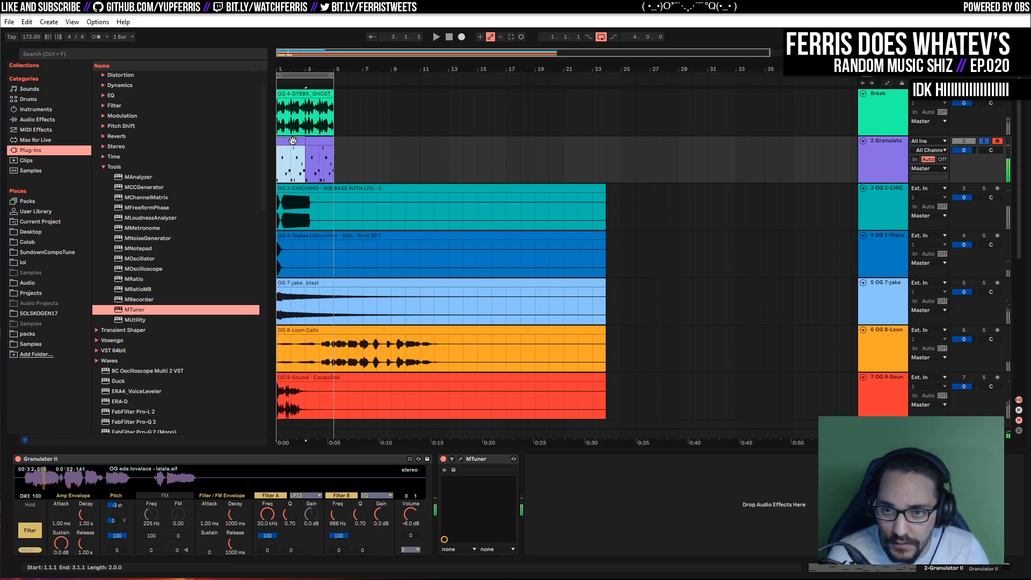
key(shift+Tab)
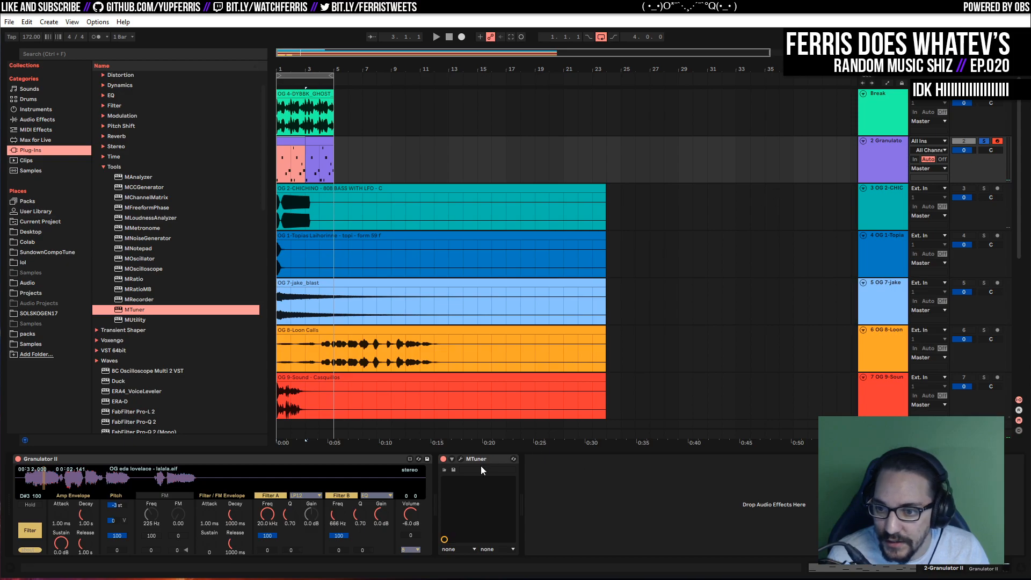
click(460, 459)
double_click(293, 140)
drag(194, 407, 174, 483)
click(197, 387)
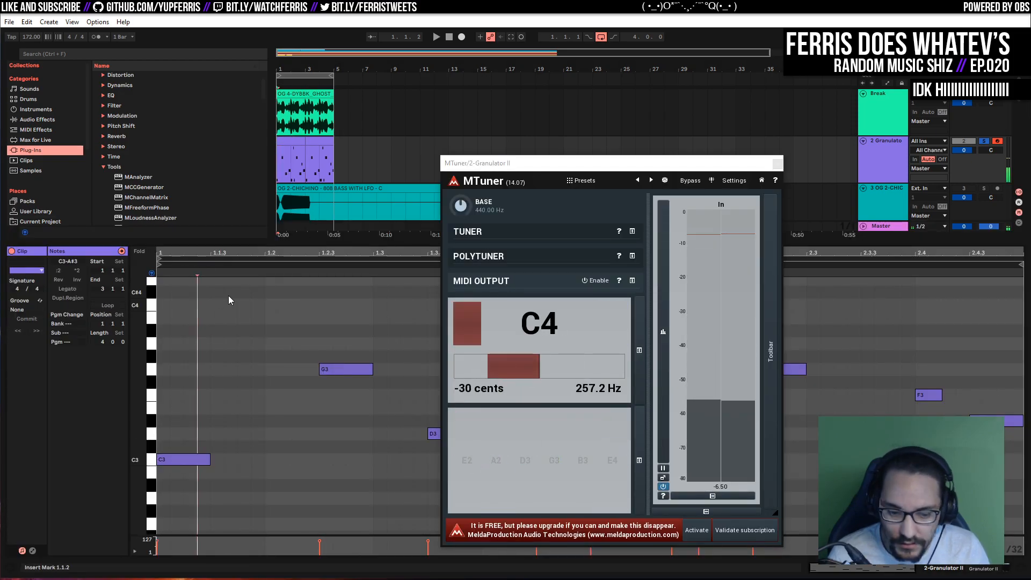
Transpose all notes in the first Granulator clip up five semitones so the opening C3 becomes F3
key(ctrl+a)
key(Up)
key(Up)
key(Up)
key(Up)
key(Up)
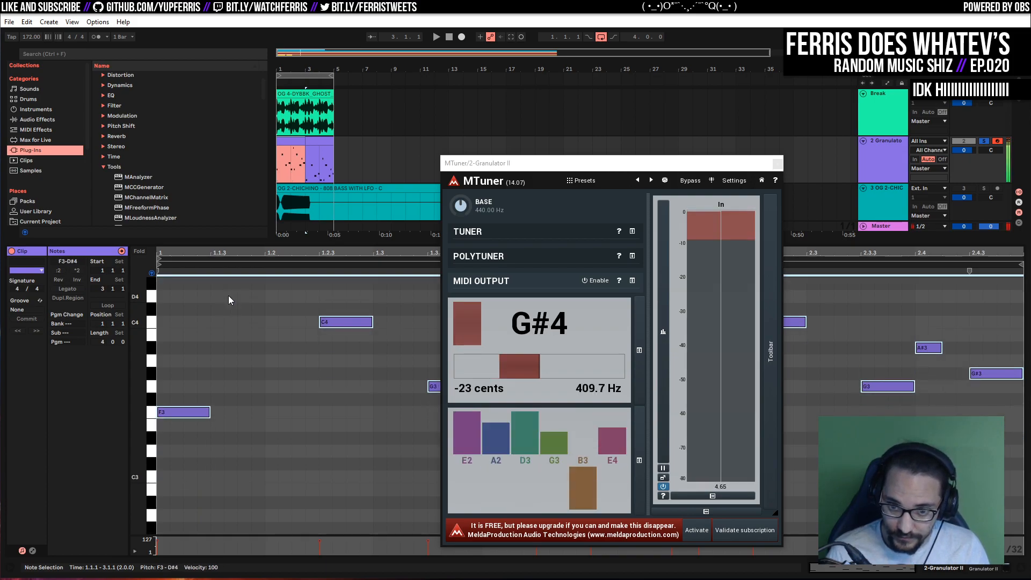
Replay the loop with MTuner moved aside, and replace the second Granulator clip with a copy of the transposed first clip
key(space)
key(shift+Tab)
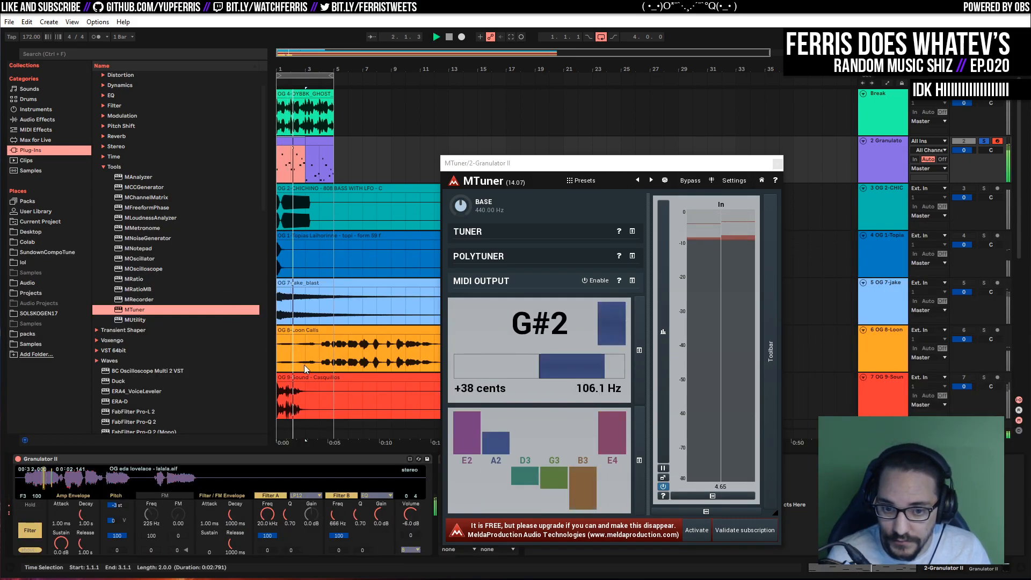
drag(570, 166, 665, 230)
click(290, 141)
click(281, 153)
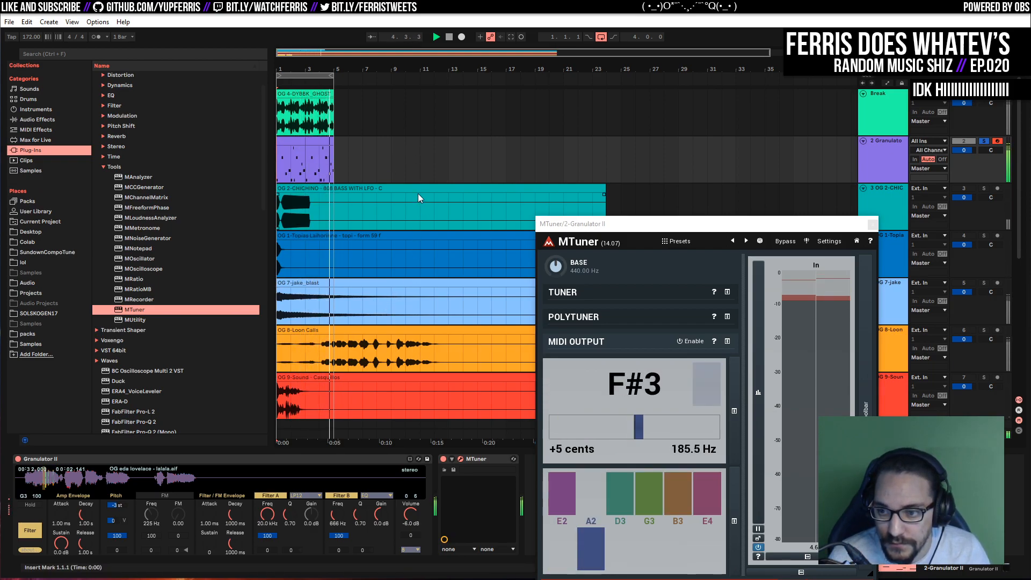
key(space)
double_click(326, 142)
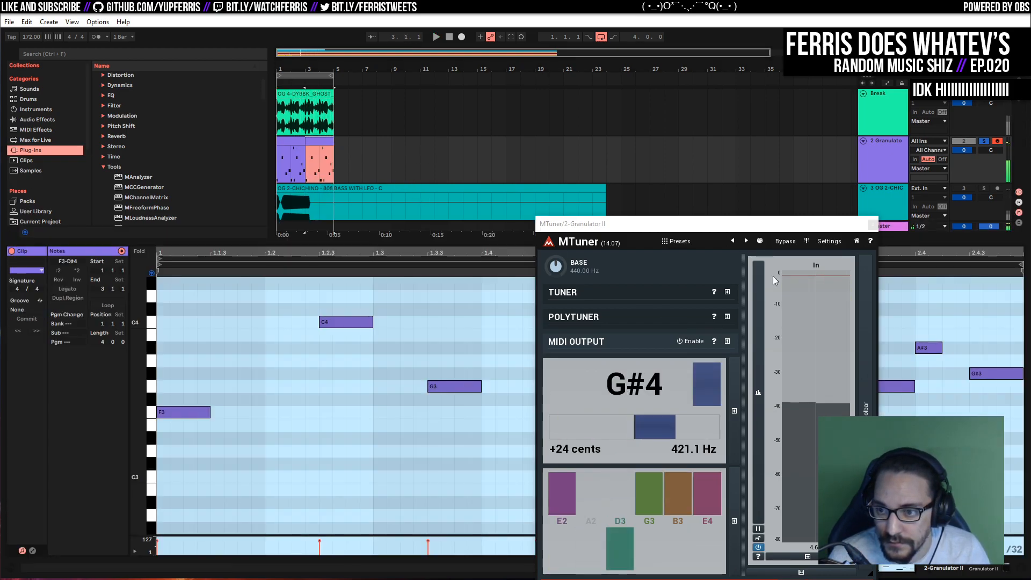
Close MTuner and raise the final note of the second Granulator clip from G#3 to C4
click(872, 224)
click(883, 386)
scroll(936, 339, down, 4)
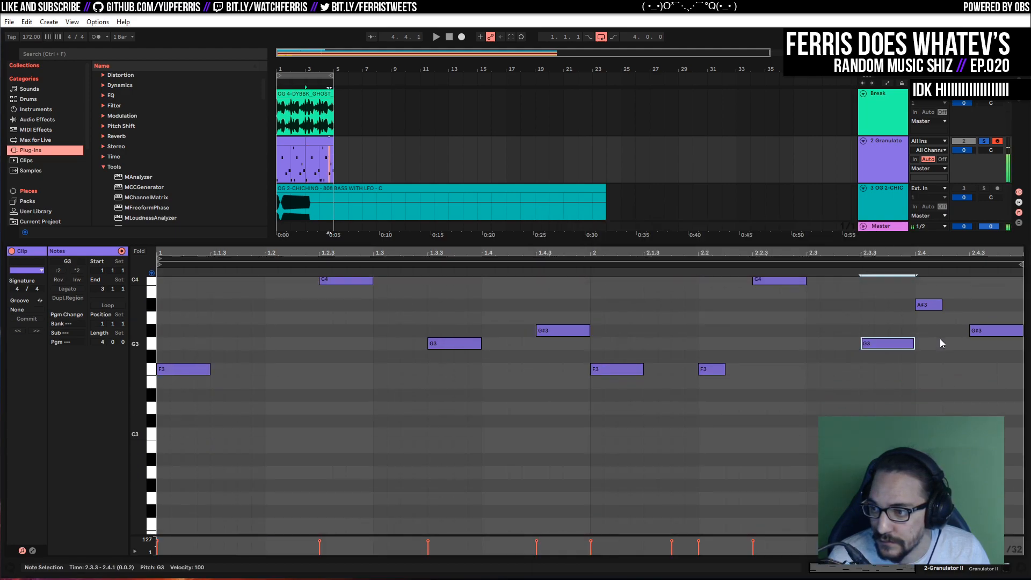
scroll(941, 338, up, 5)
click(932, 357)
drag(989, 384, 987, 335)
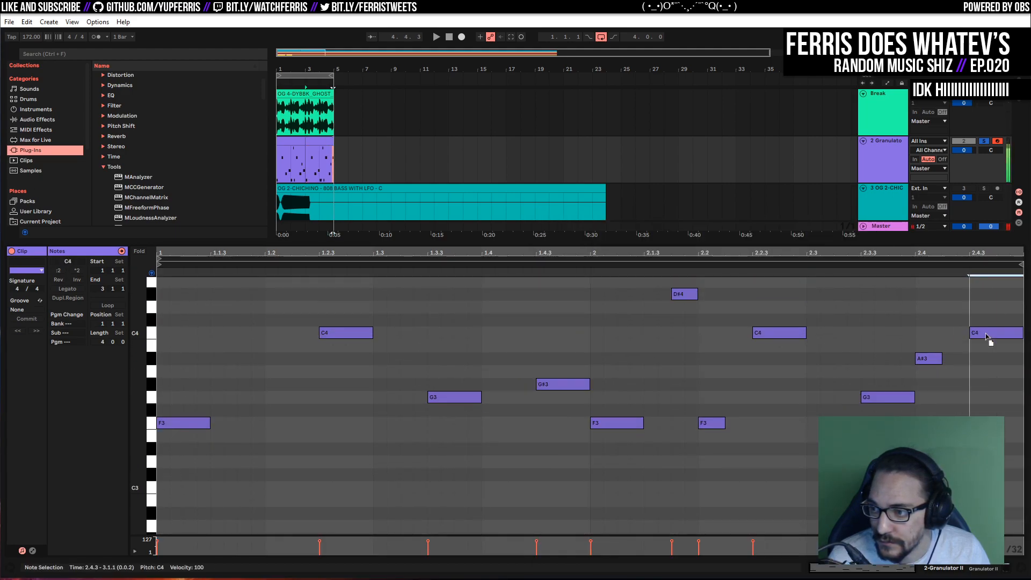
Play the loop, bring up the Granulator II device chain and select the melody clips
key(space)
click(386, 154)
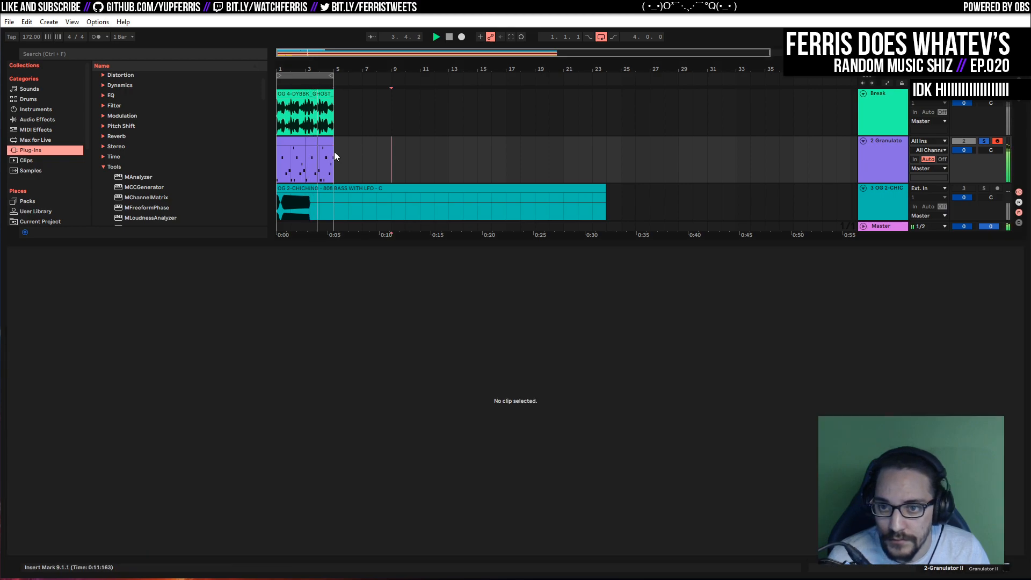
key(shift+Tab)
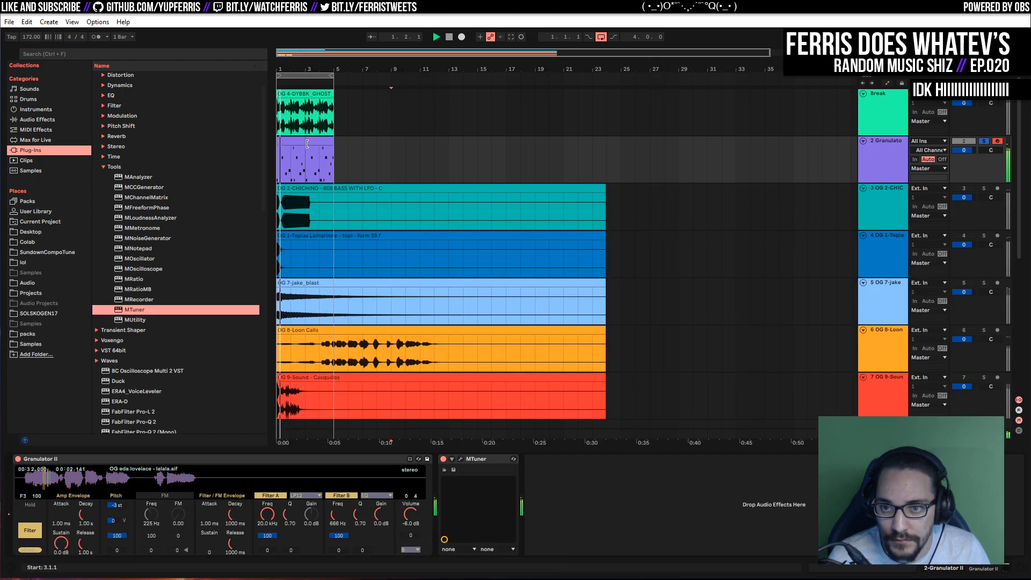
click(298, 141)
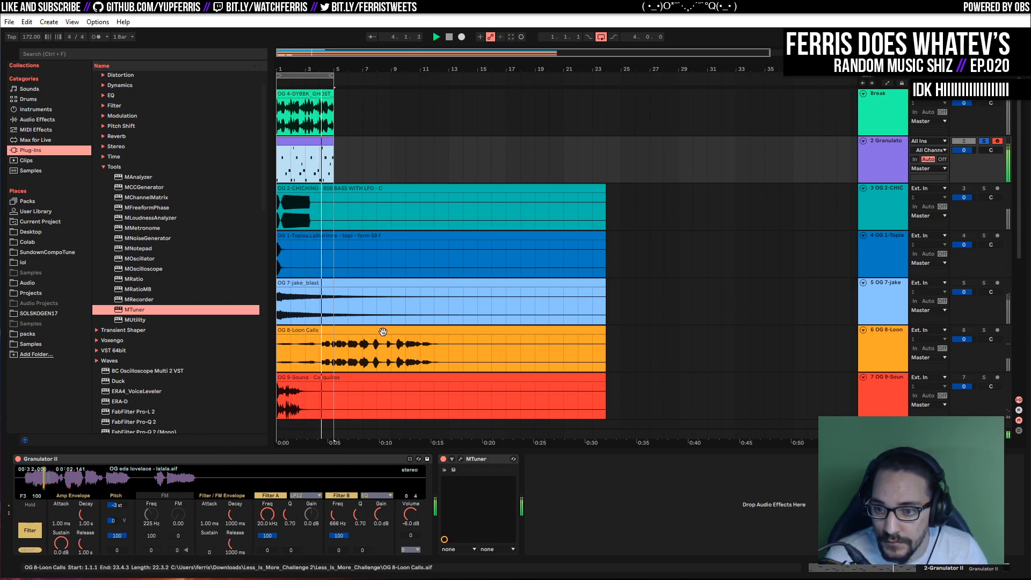
On Granulator II's Filter page, set the filter envelope decay to 233 ms, amp decay to 19.9 ms and amp release to 119 ms
click(30, 529)
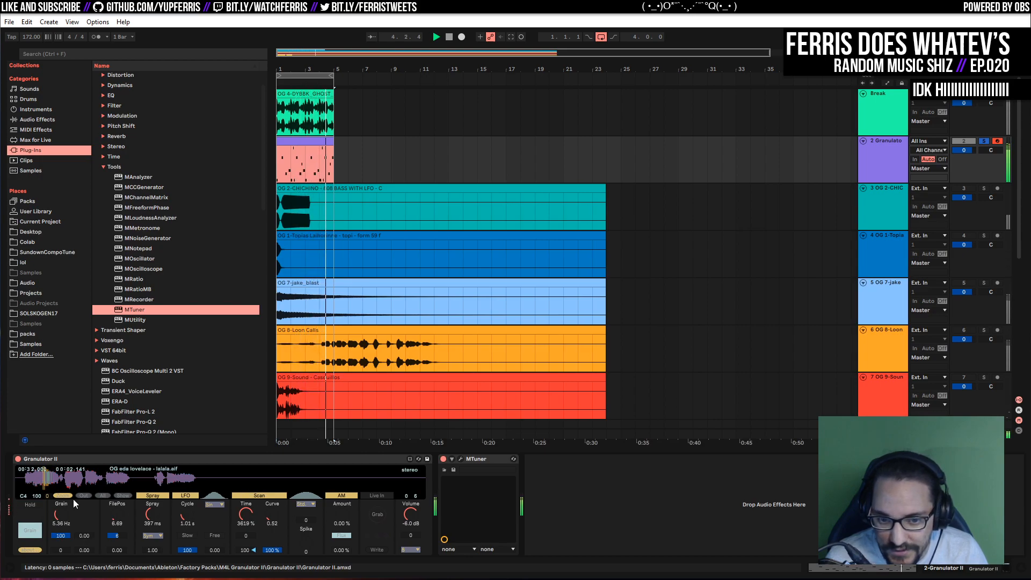
click(36, 504)
click(37, 505)
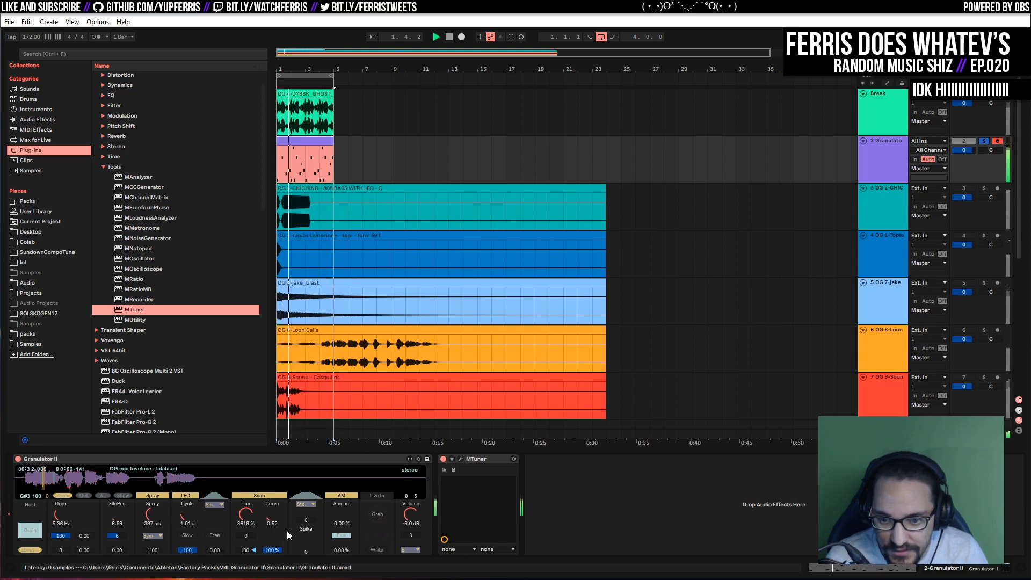
click(30, 530)
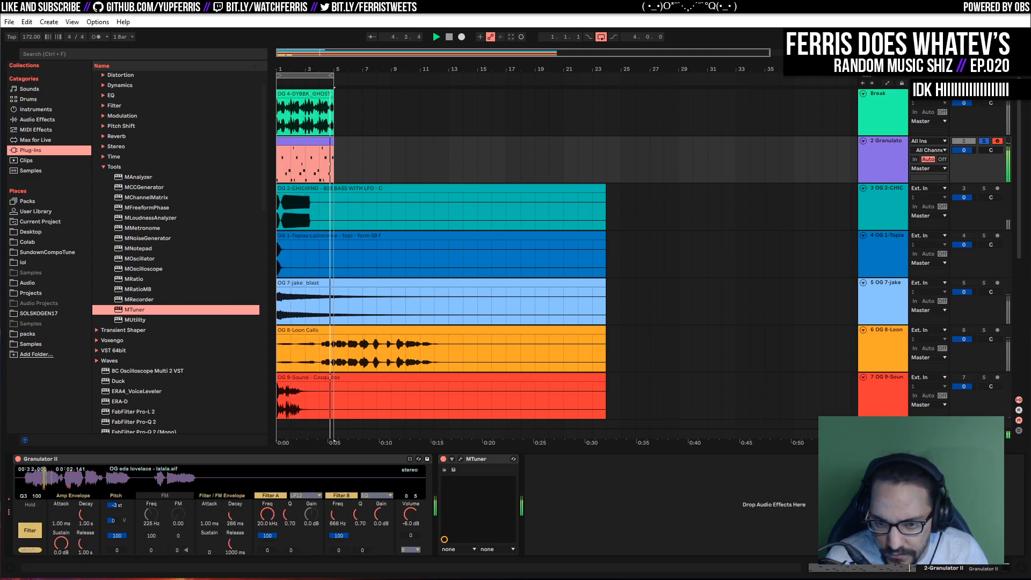
drag(235, 516, 237, 511)
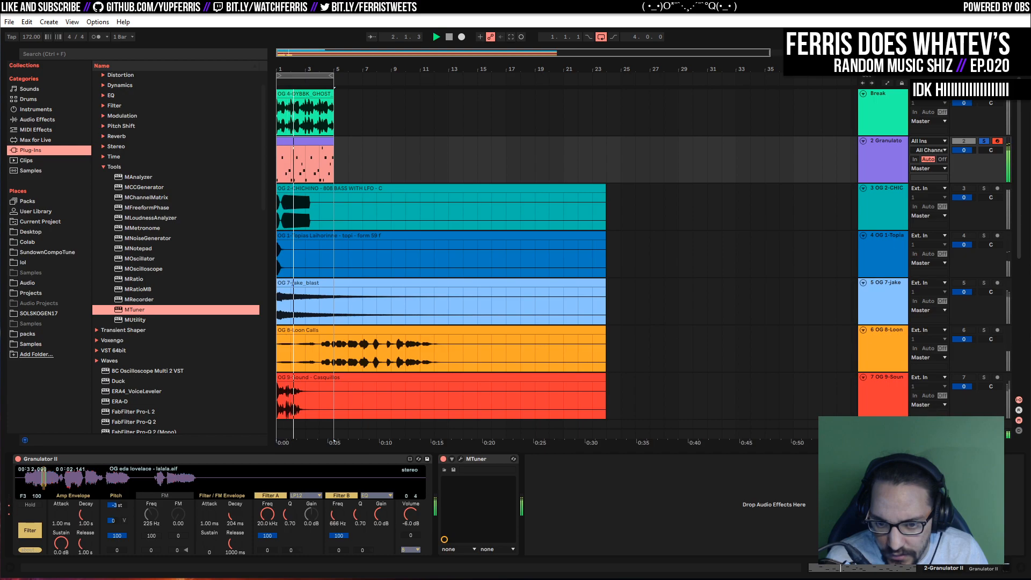
drag(84, 513, 84, 526)
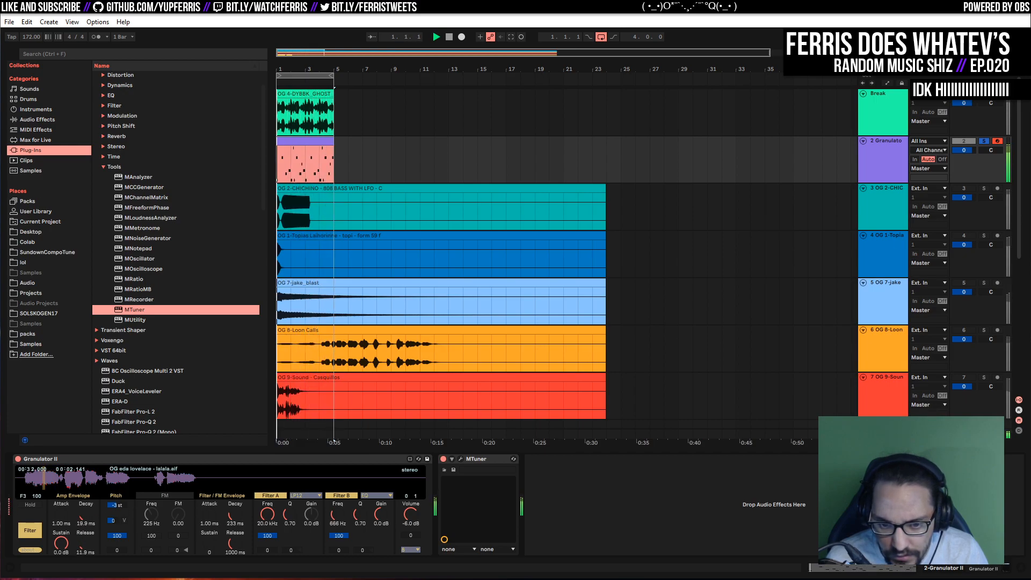
drag(87, 543, 87, 537)
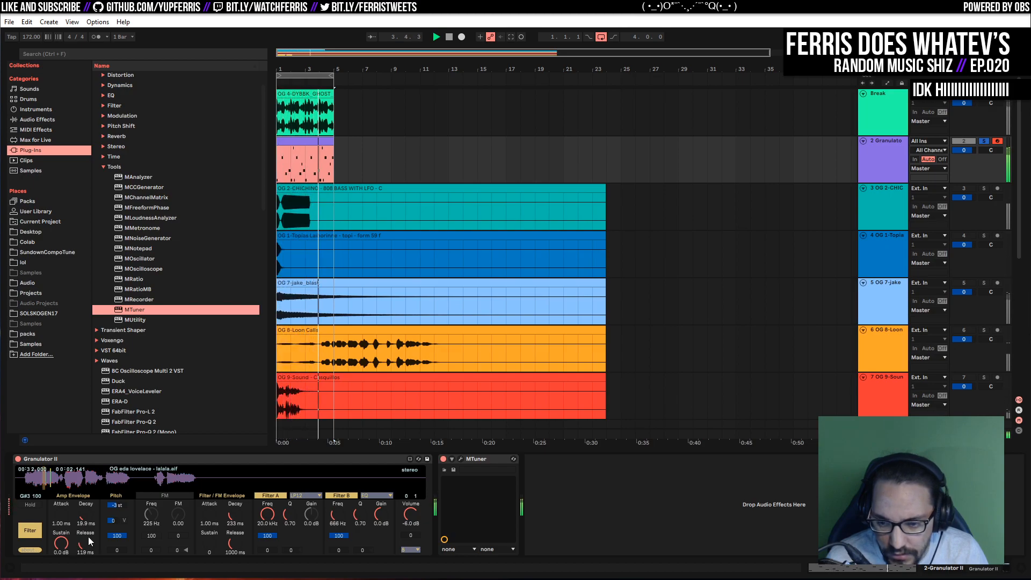
Try FM at 34.3 Hz with amount 4.39 and a filter/FM envelope of 105 ms attack and 13.6 s decay, and switch FM off
click(166, 496)
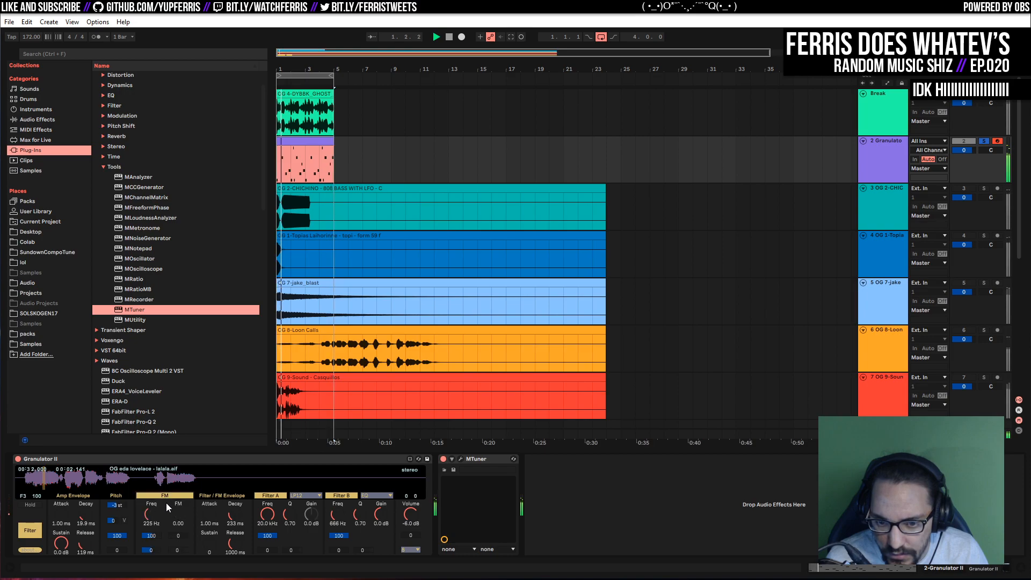
mouse_move(178, 514)
mouse_down()
mouse_move(178, 499)
mouse_move(179, 515)
mouse_up()
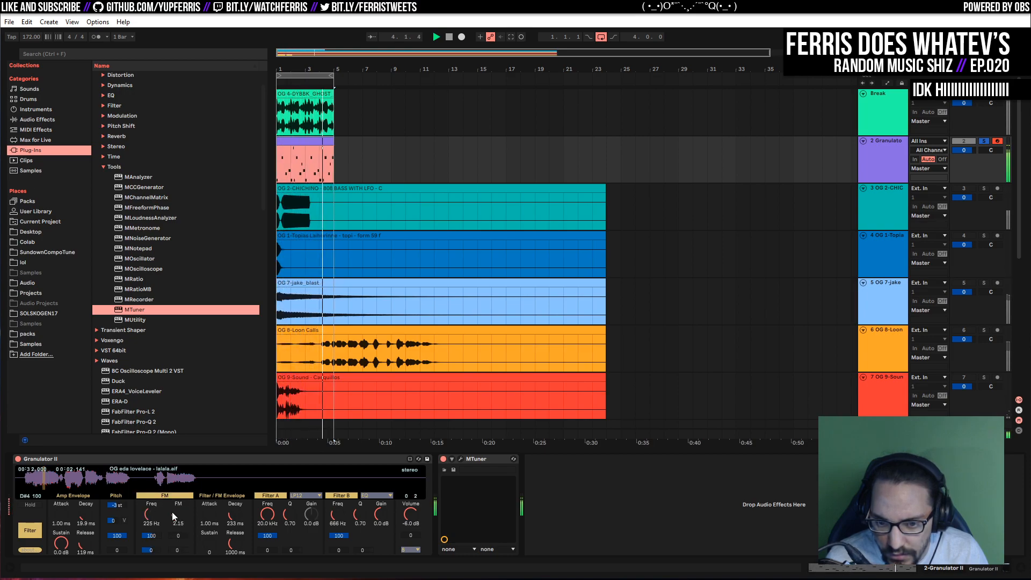
drag(151, 515, 152, 547)
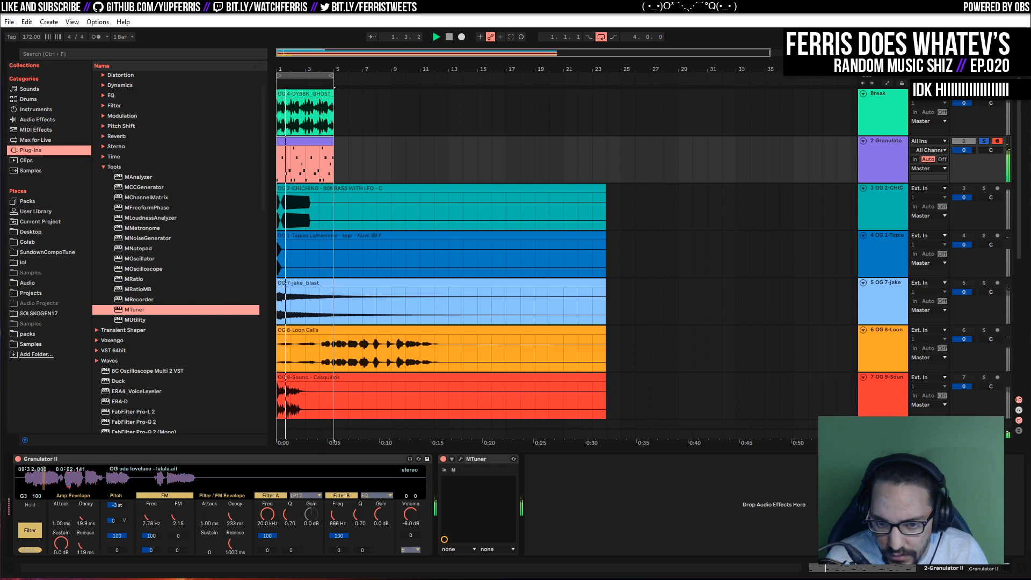
drag(178, 514, 179, 531)
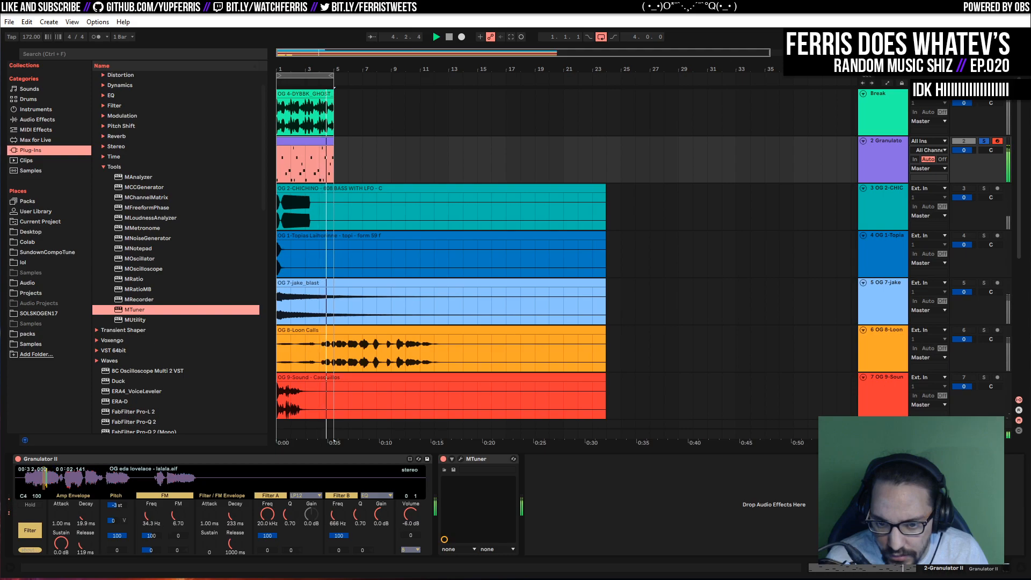
drag(178, 515, 235, 521)
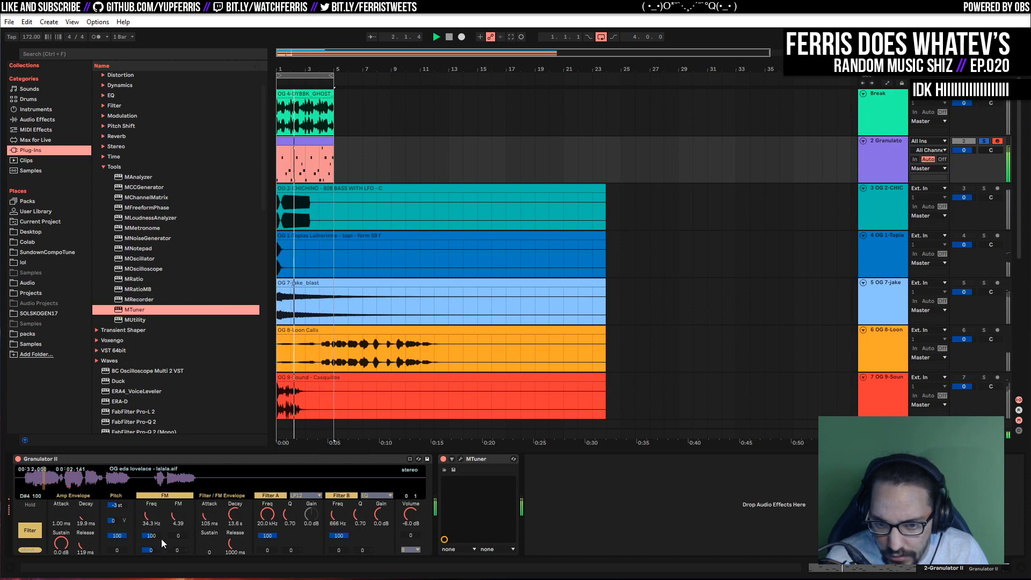
drag(210, 544, 210, 543)
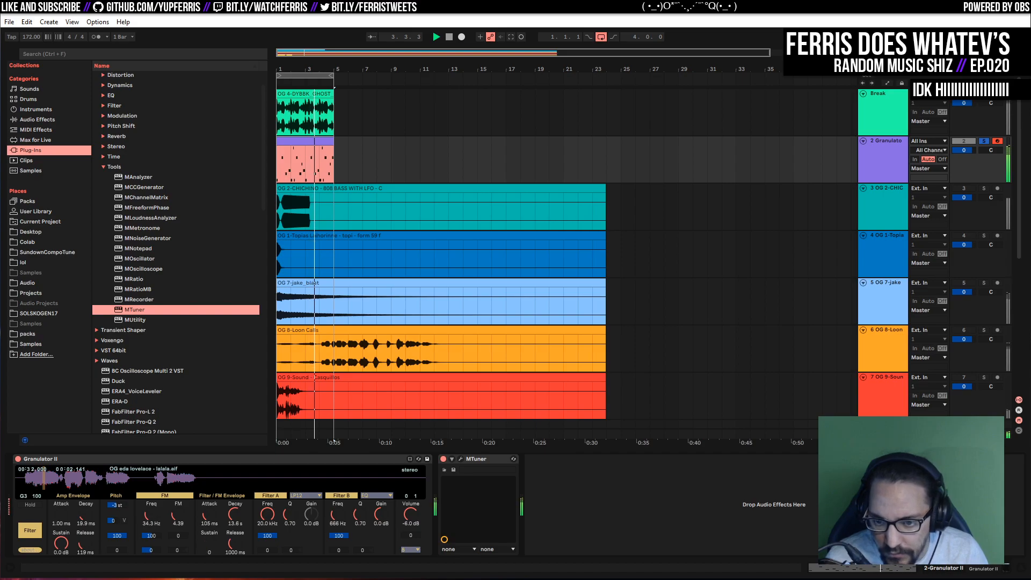
click(154, 496)
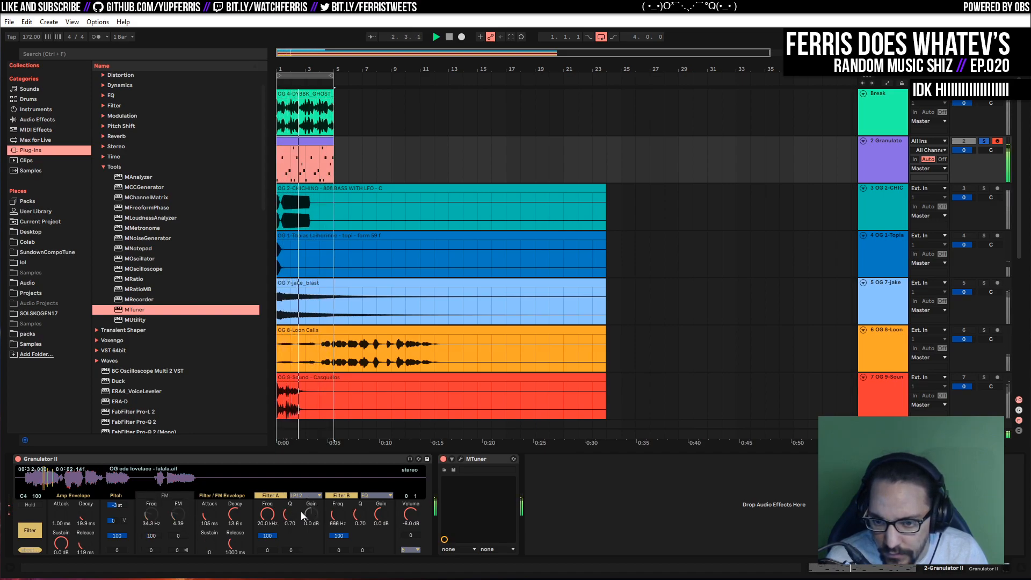
Sweep Filter A's frequency in Granulator II and set Filter B's frequency to 212 Hz
drag(267, 520, 267, 504)
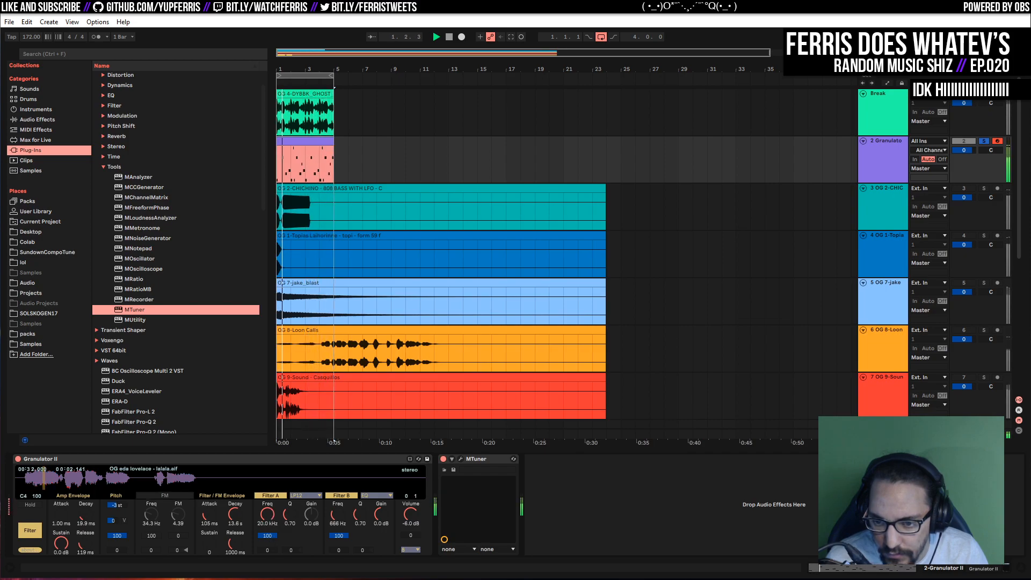
drag(338, 515, 338, 500)
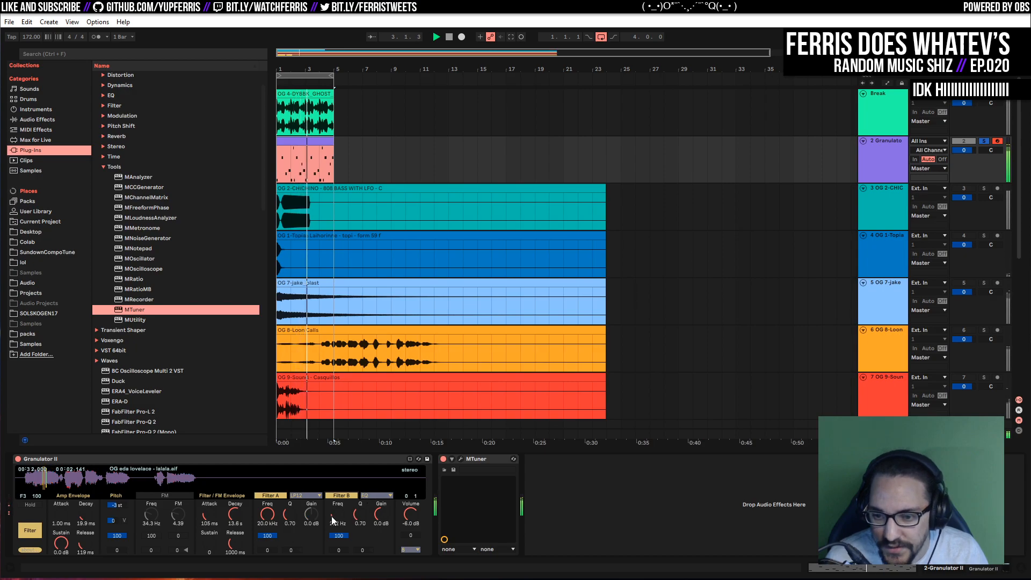
click(304, 495)
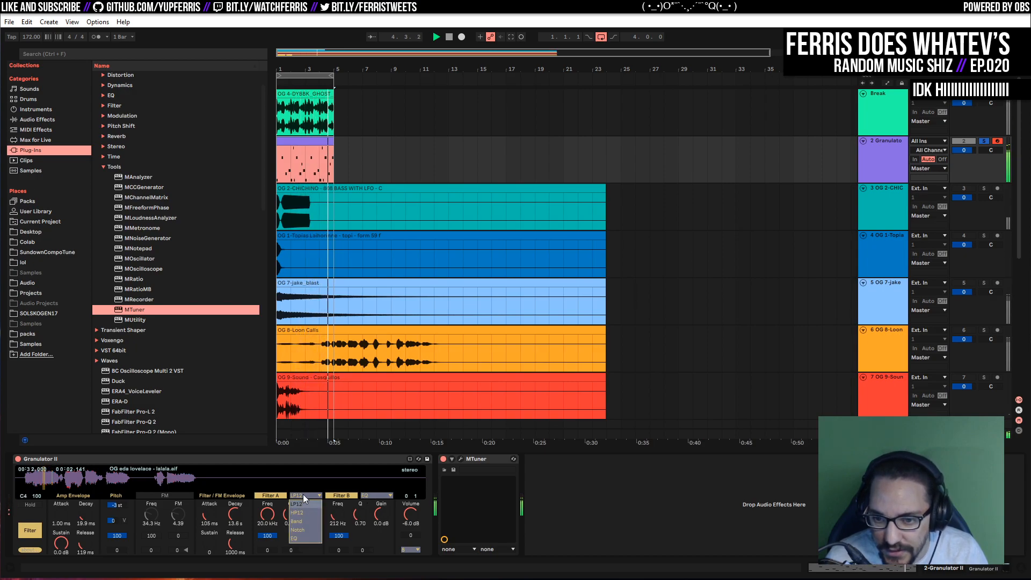
click(277, 494)
click(277, 494)
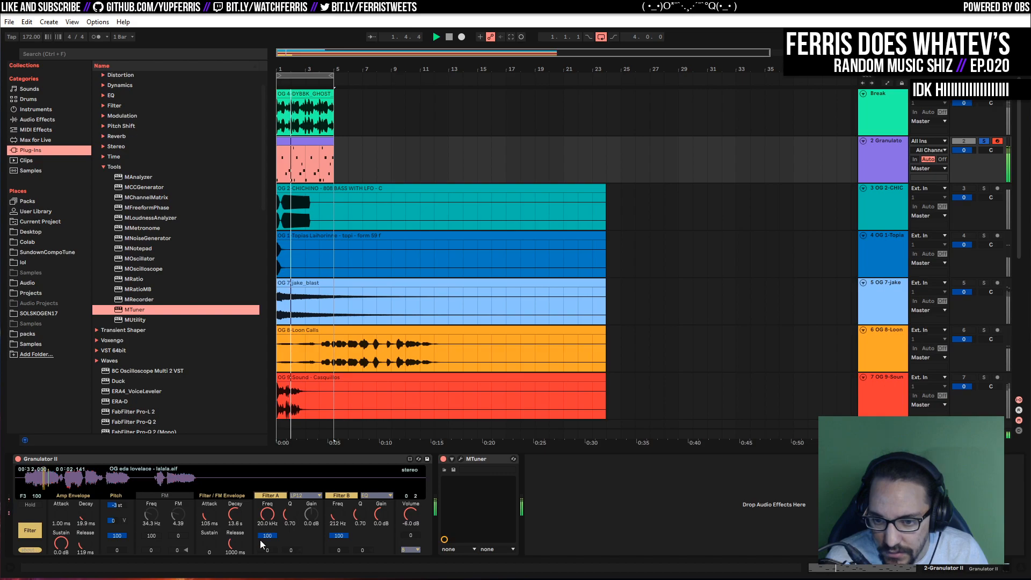
mouse_move(270, 516)
mouse_down()
mouse_move(270, 542)
mouse_move(270, 512)
mouse_up()
drag(268, 550, 269, 521)
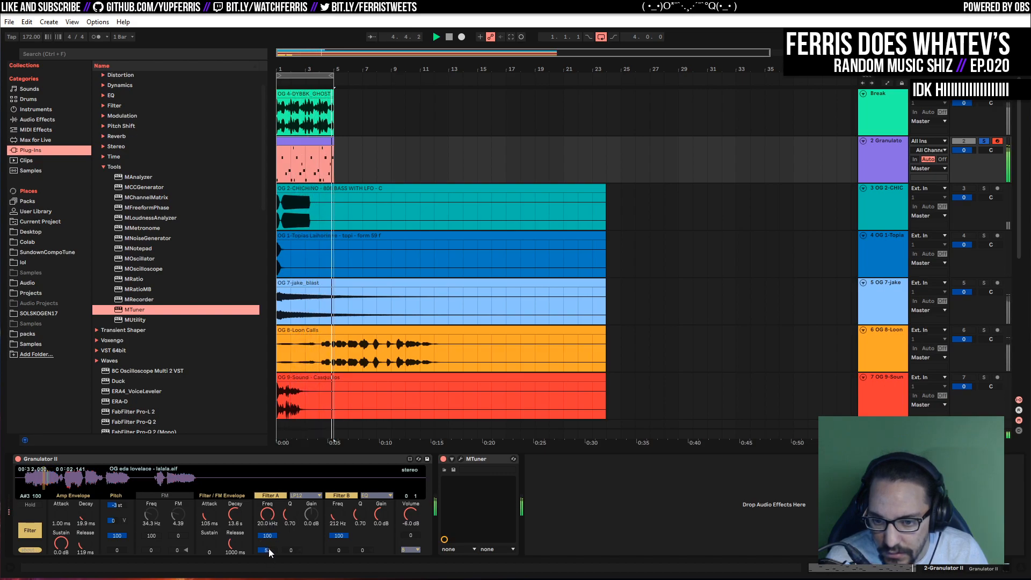
key(Delete)
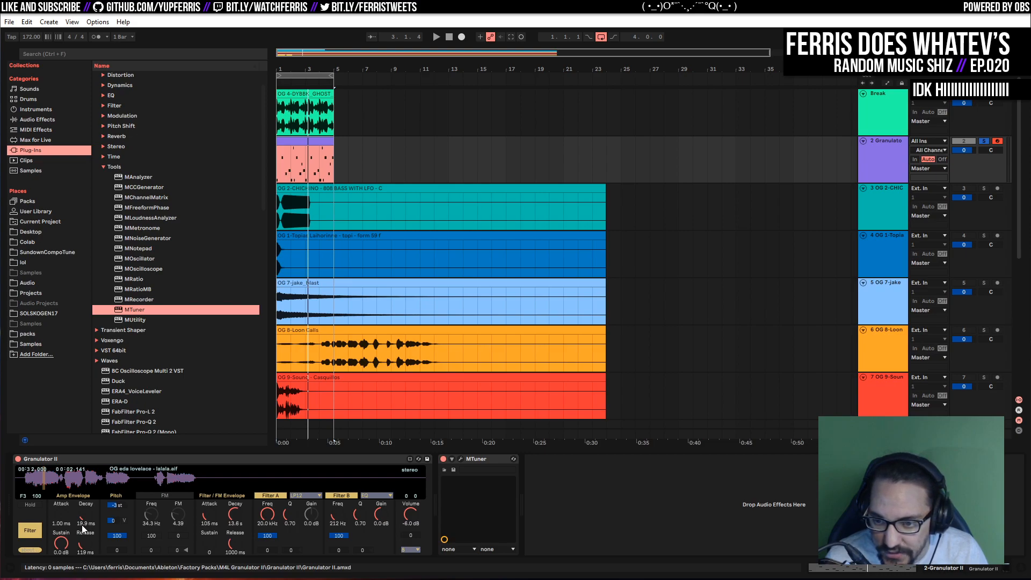
On Granulator II's Grain page, set Grain to 2.69 Hz and Spray to 817 ms while auditioning the loop
click(37, 533)
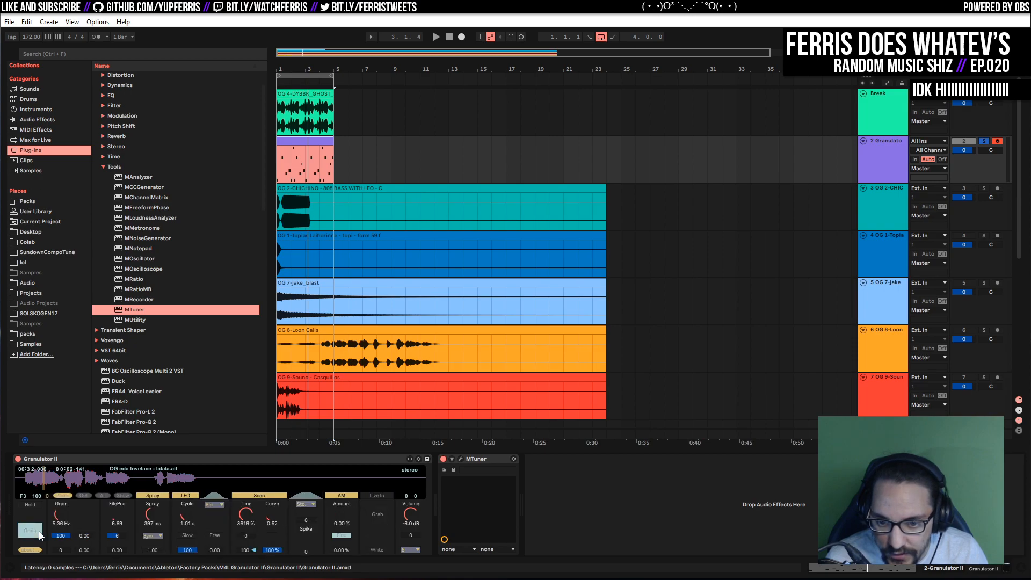
key(space)
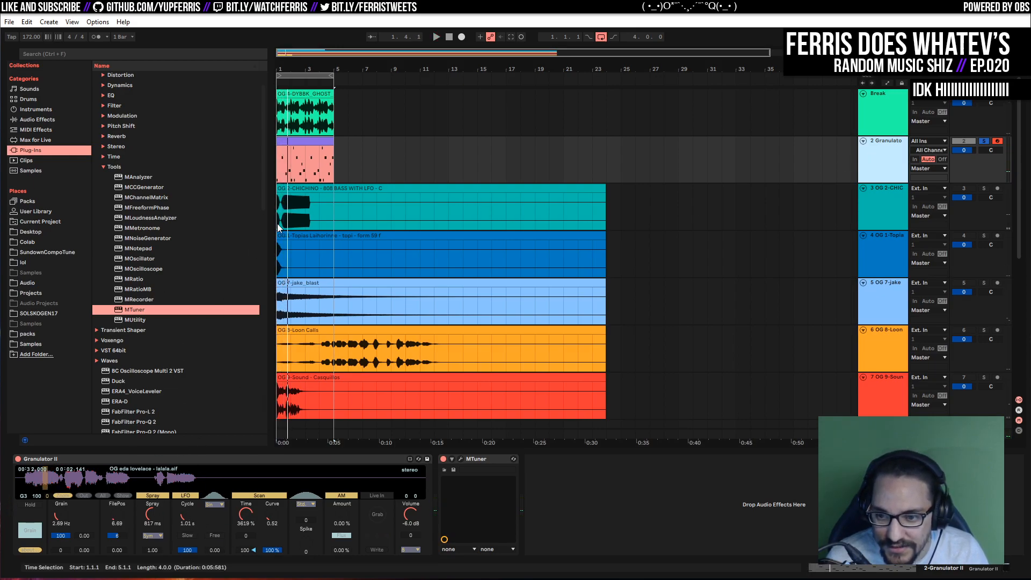
Remove MTuner from the Granulator track and add the Portal plug-in after Granulator II, with its window fully in view
click(475, 461)
key(Delete)
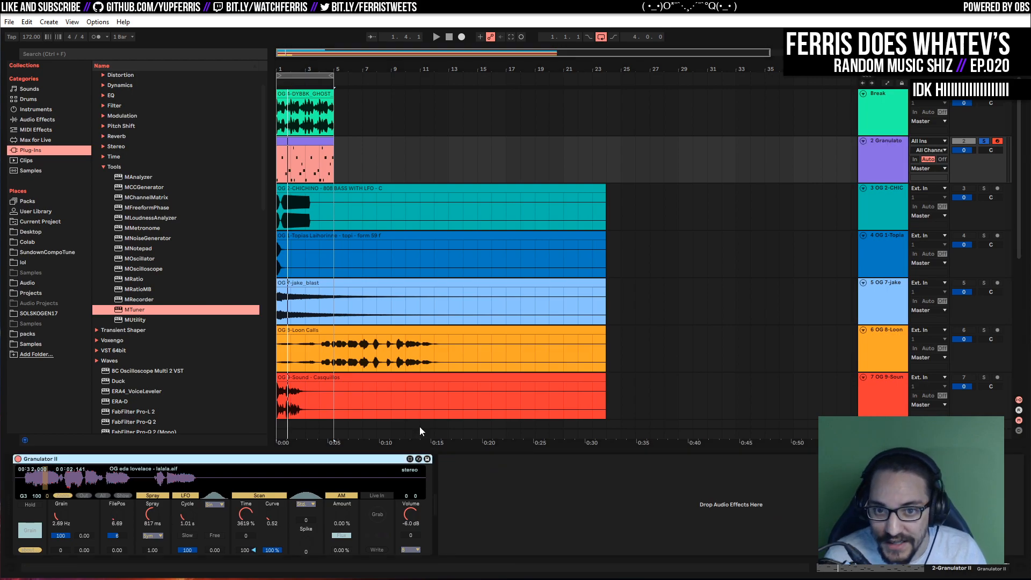
scroll(135, 153, up, 2)
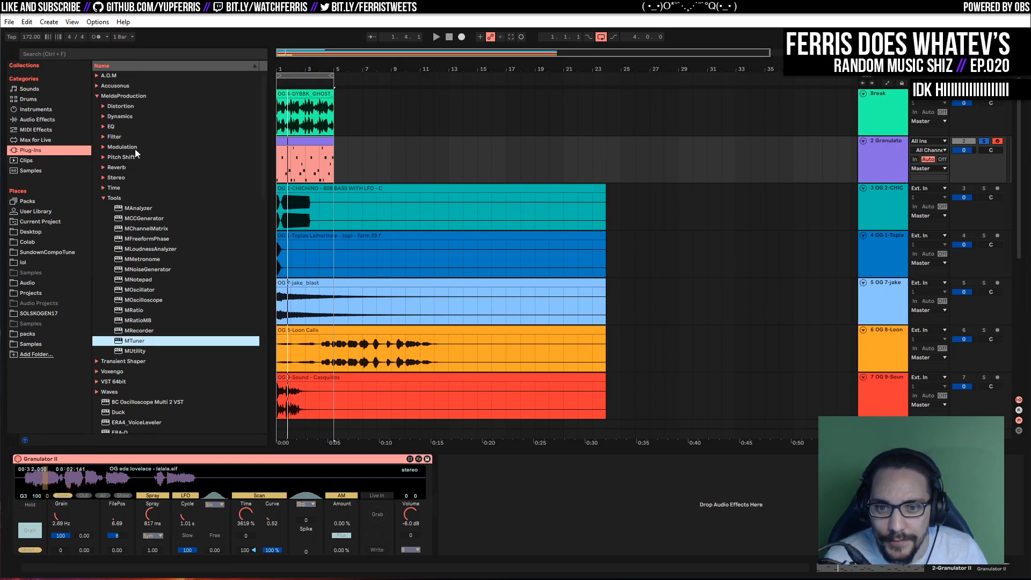
click(113, 54)
text(portal)
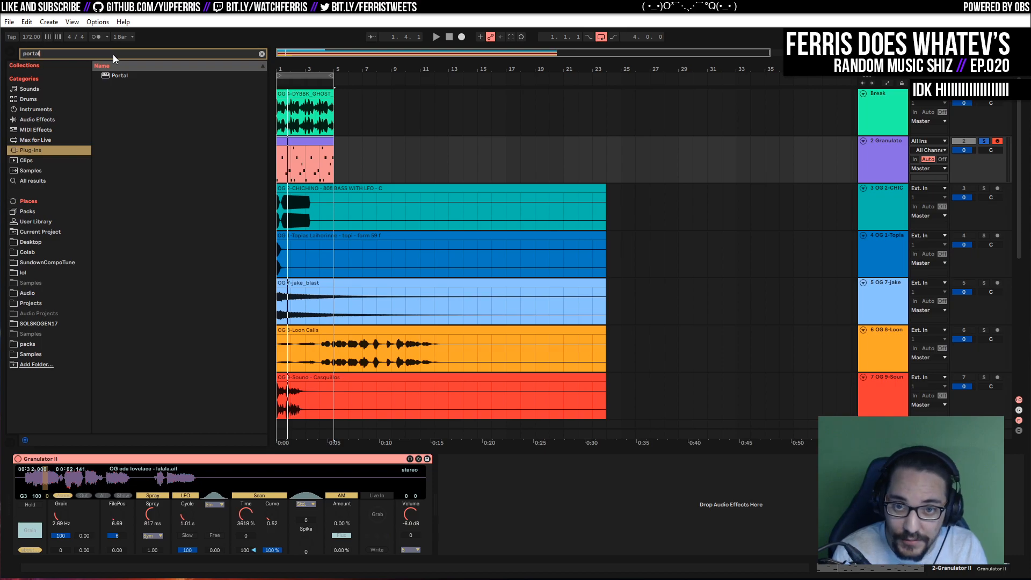
drag(120, 75, 472, 485)
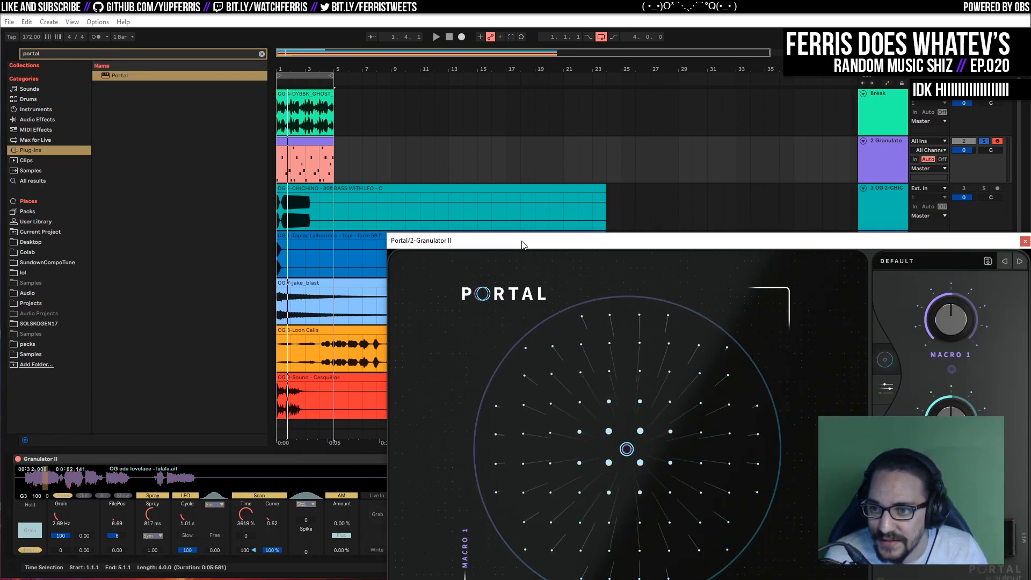
drag(523, 244, 248, 101)
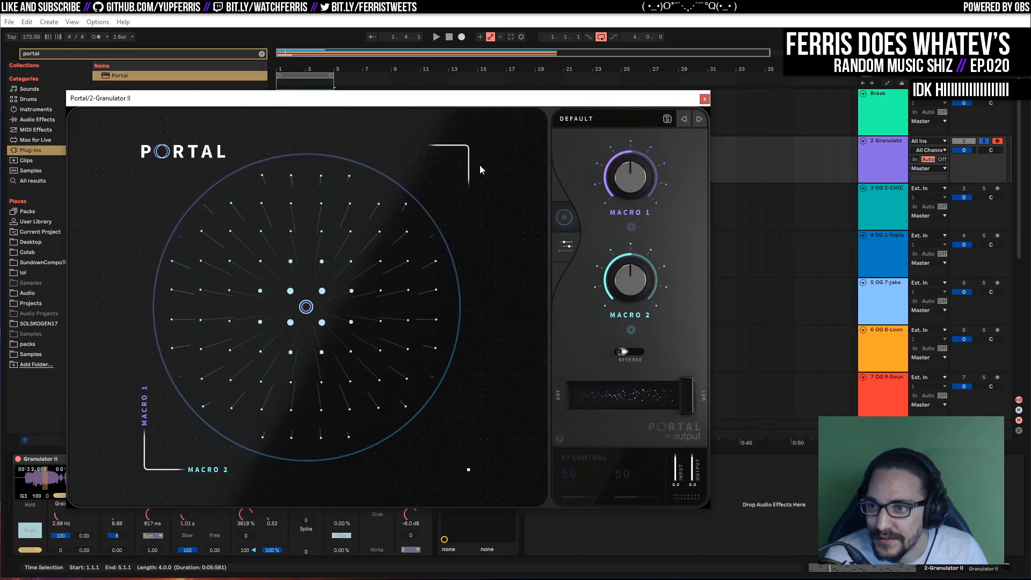
Open Portal's preset browser on the Vocals category and audition Harmonic Tracer, Spreadable and Distorted Voices with the loop playing
click(607, 121)
click(470, 133)
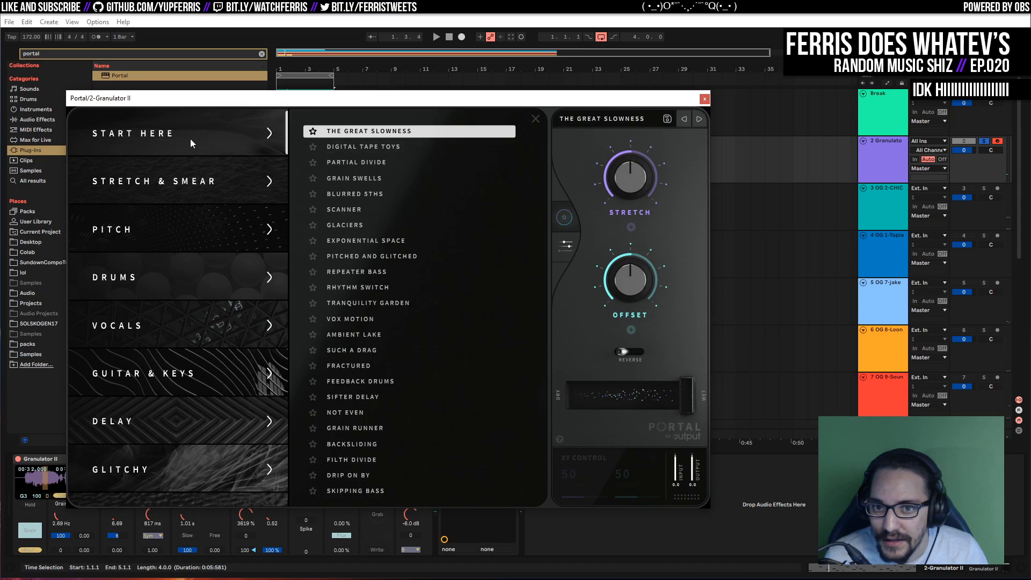
click(185, 319)
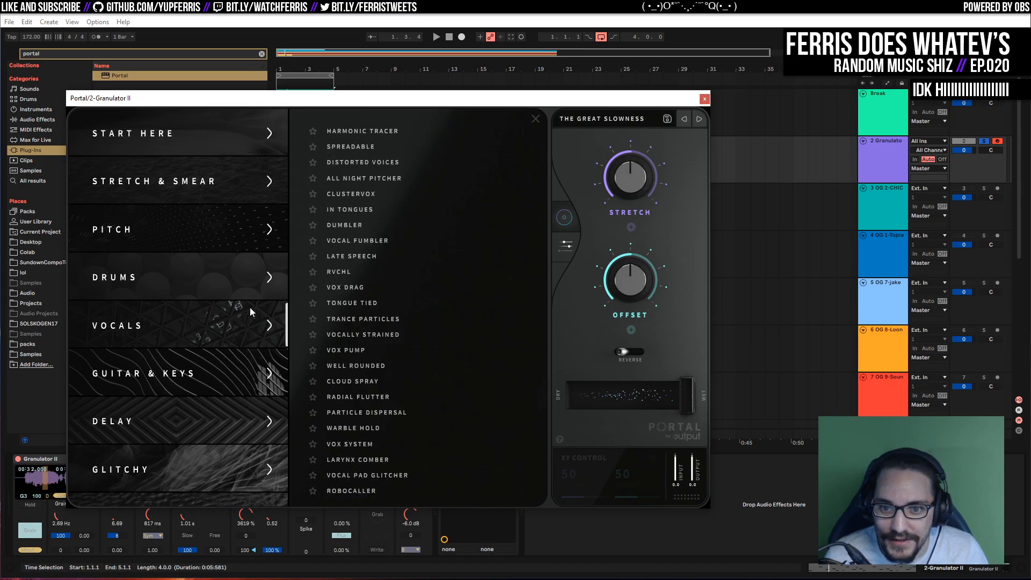
click(384, 137)
key(space)
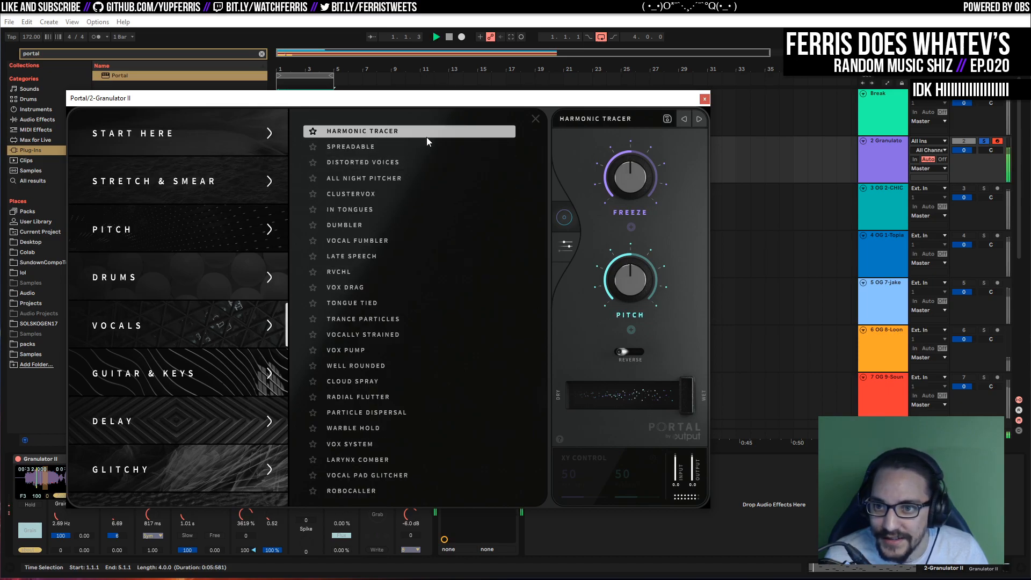
click(388, 147)
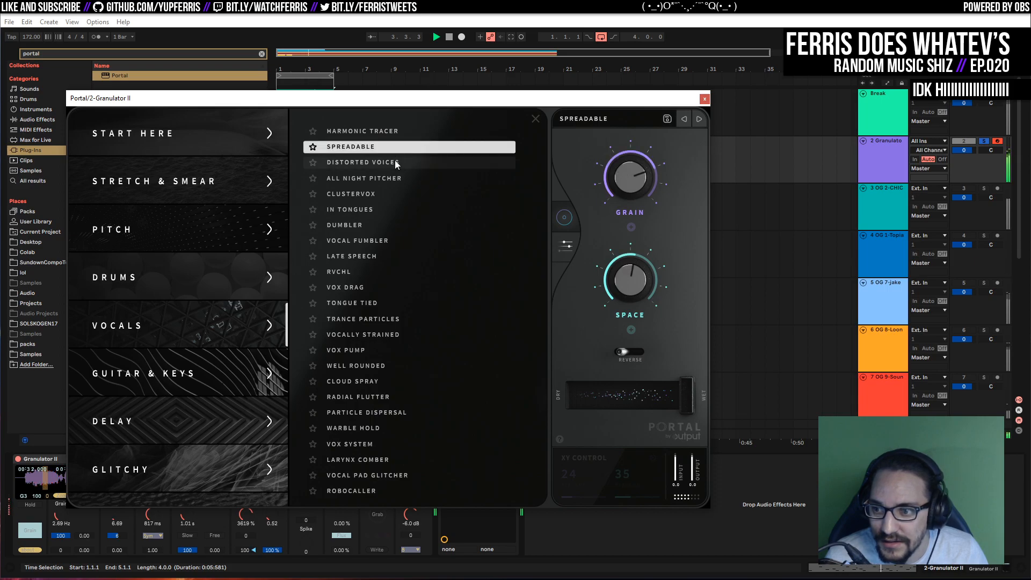
click(395, 161)
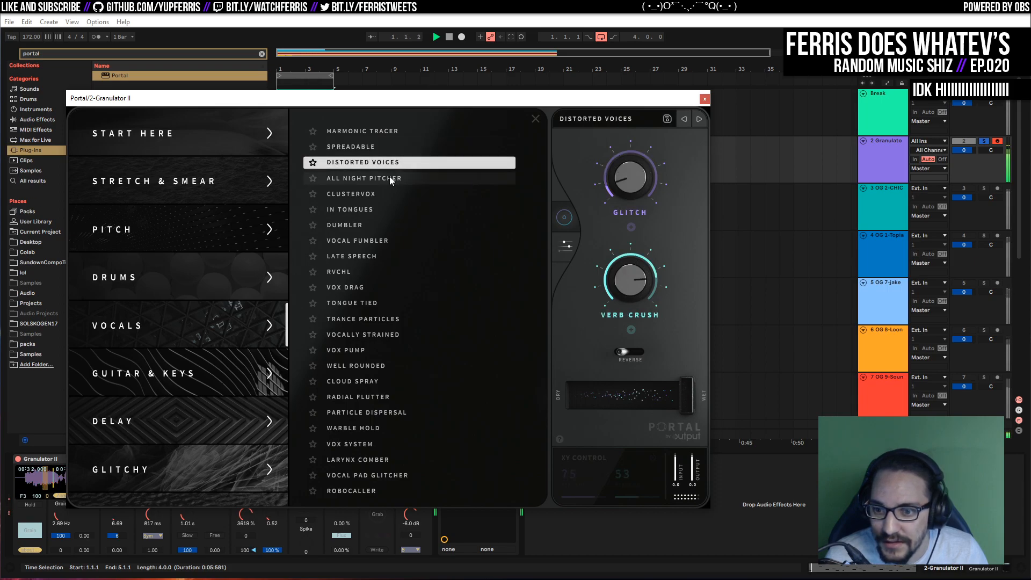
Audition the Vocals presets in order from All Night Pitcher to Vox Drag while the loop plays
click(389, 176)
click(382, 193)
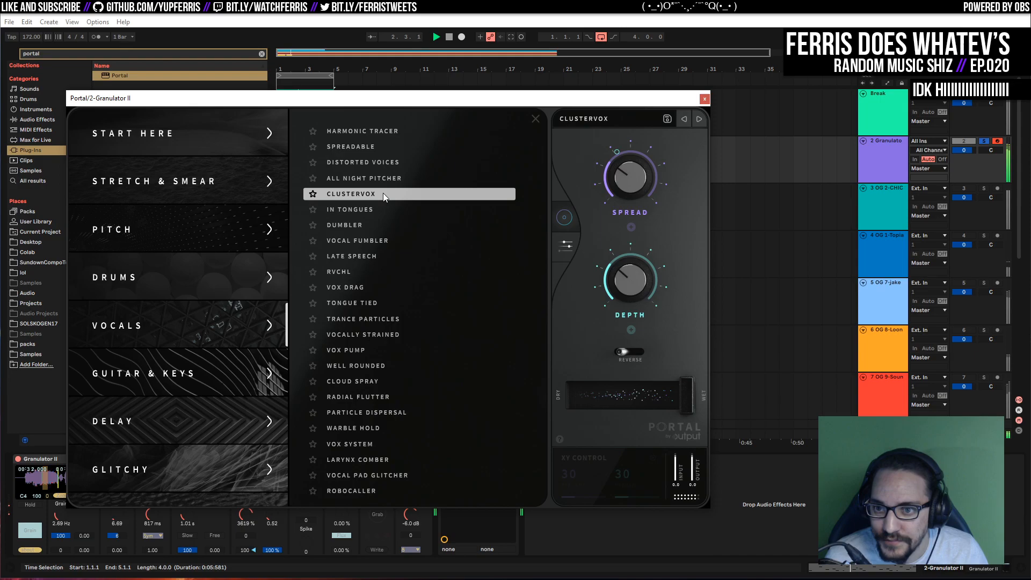
click(379, 210)
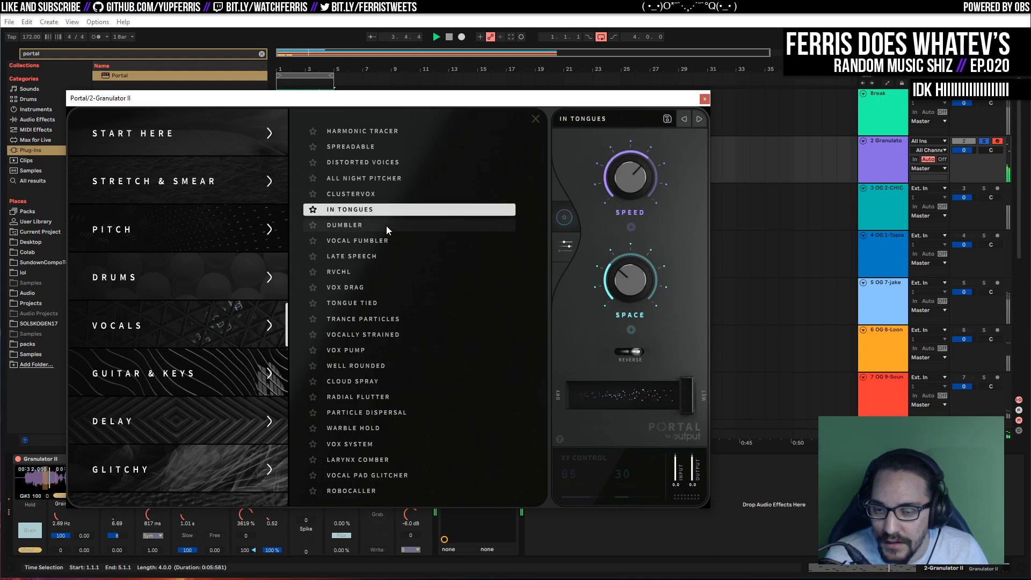
click(386, 225)
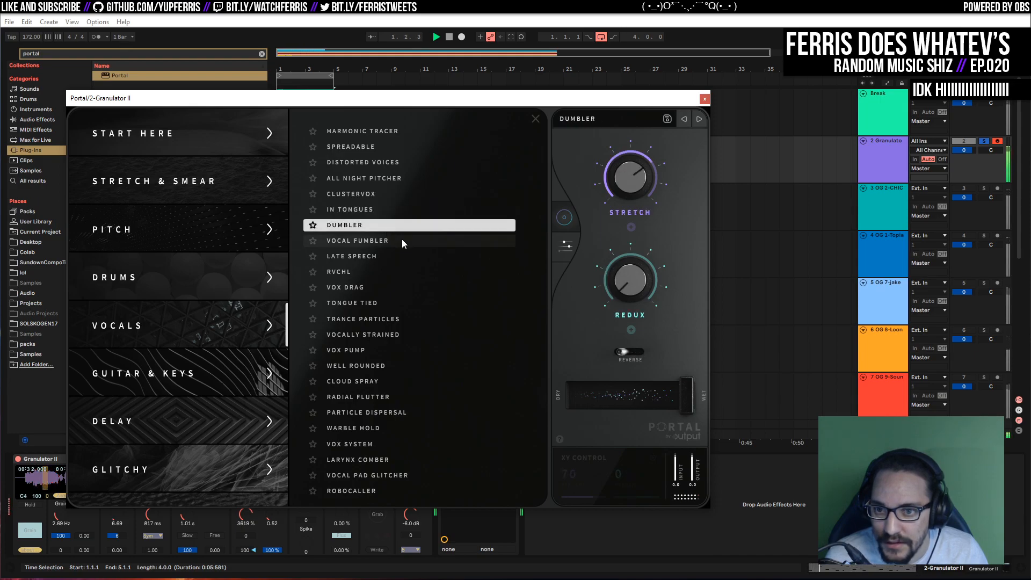
click(403, 243)
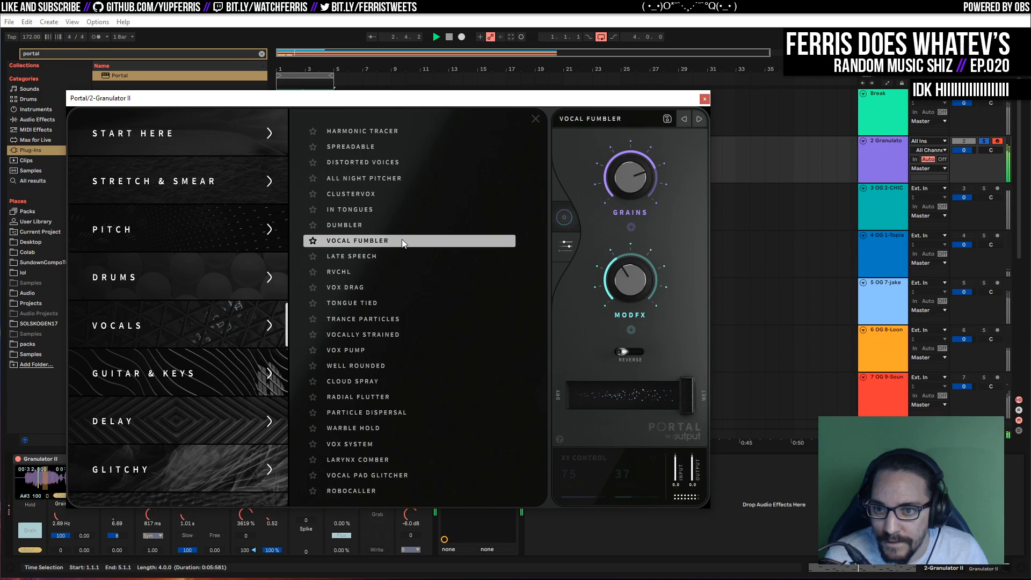
click(394, 256)
click(388, 271)
click(390, 288)
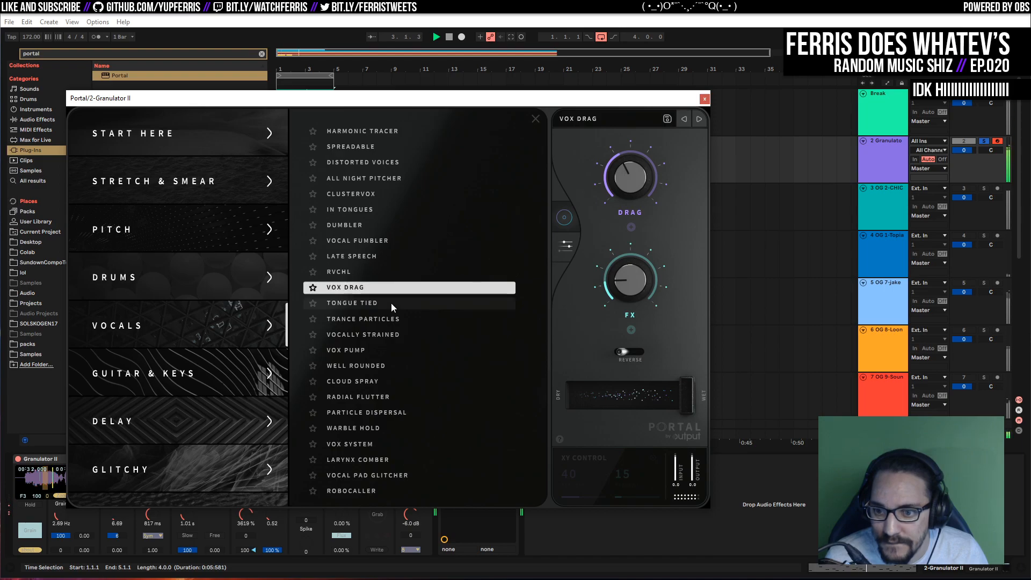
Continue auditioning Portal's Vocals presets in order from Tongue Tied to Cloud Spray over the playing loop
click(391, 303)
click(401, 319)
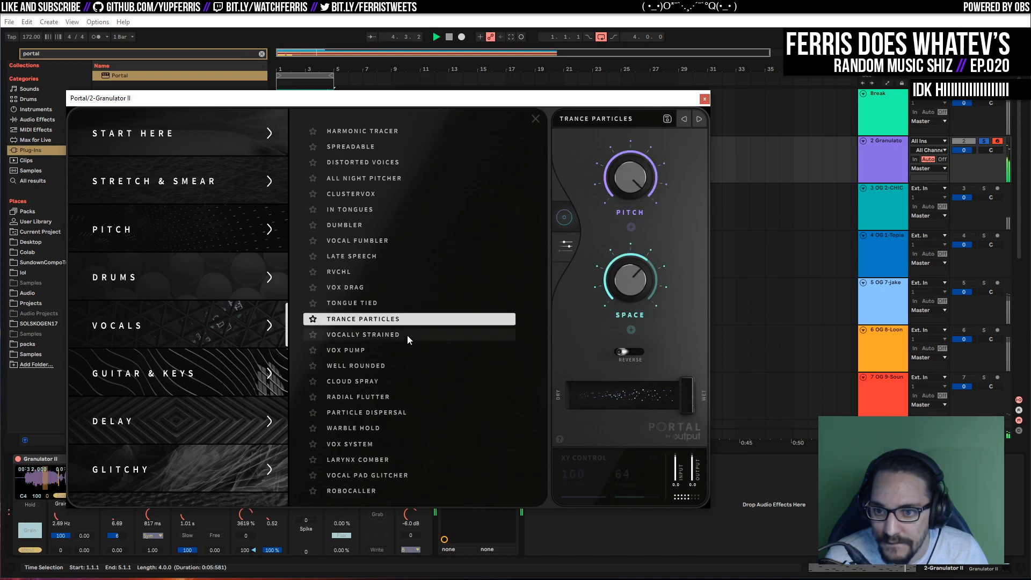
click(407, 335)
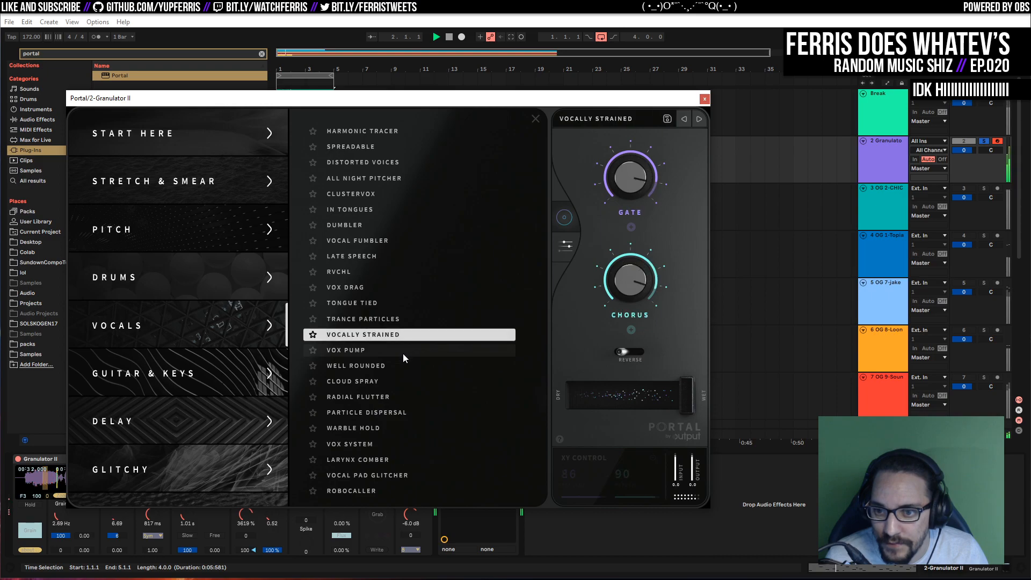
click(403, 352)
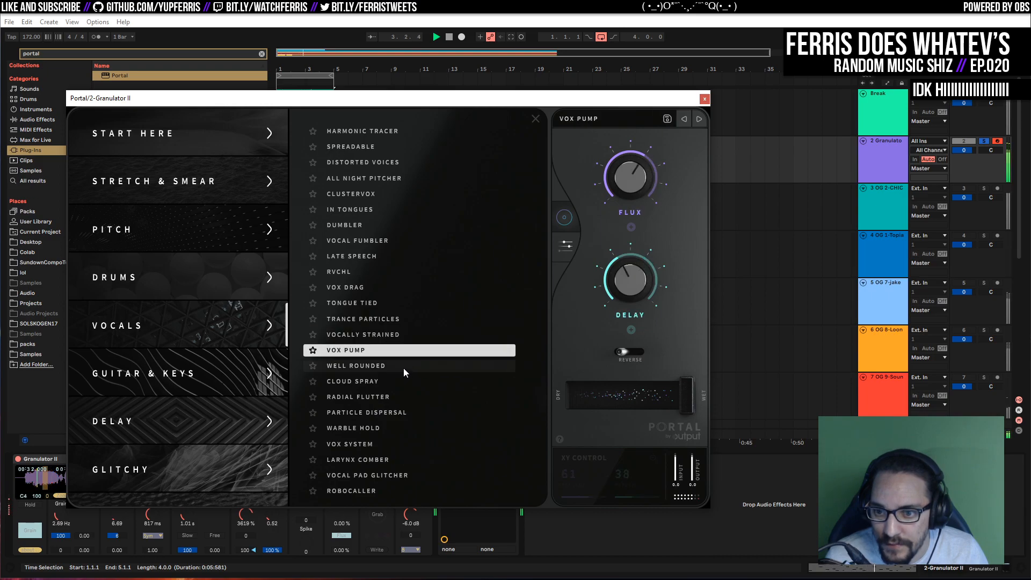
click(404, 368)
click(401, 383)
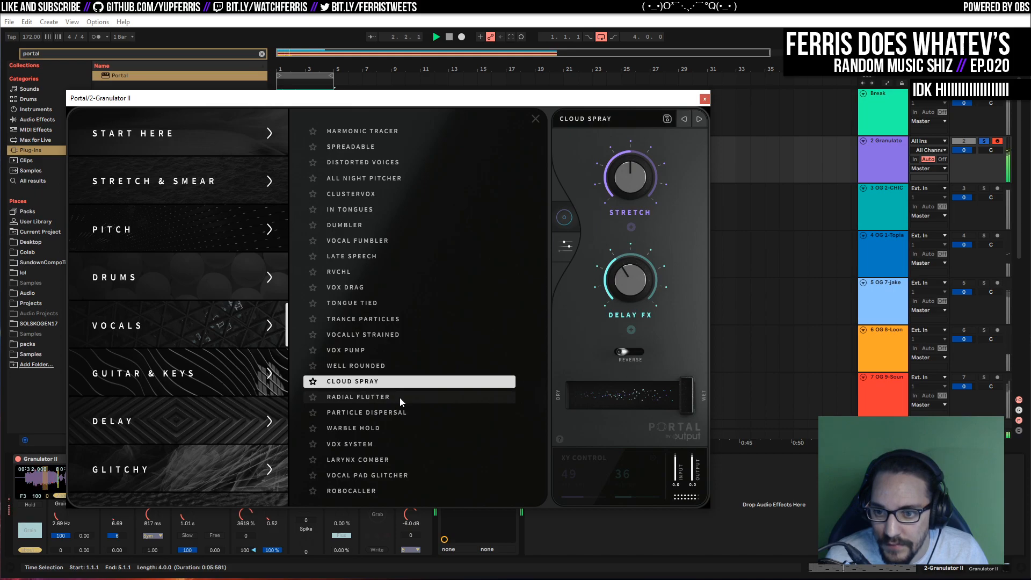
Adjust Portal's dry/wet mix on the Cloud Spray preset, close and reopen the plug-in window, and set Dry/Wet to 100 percent
drag(691, 398, 713, 376)
click(704, 99)
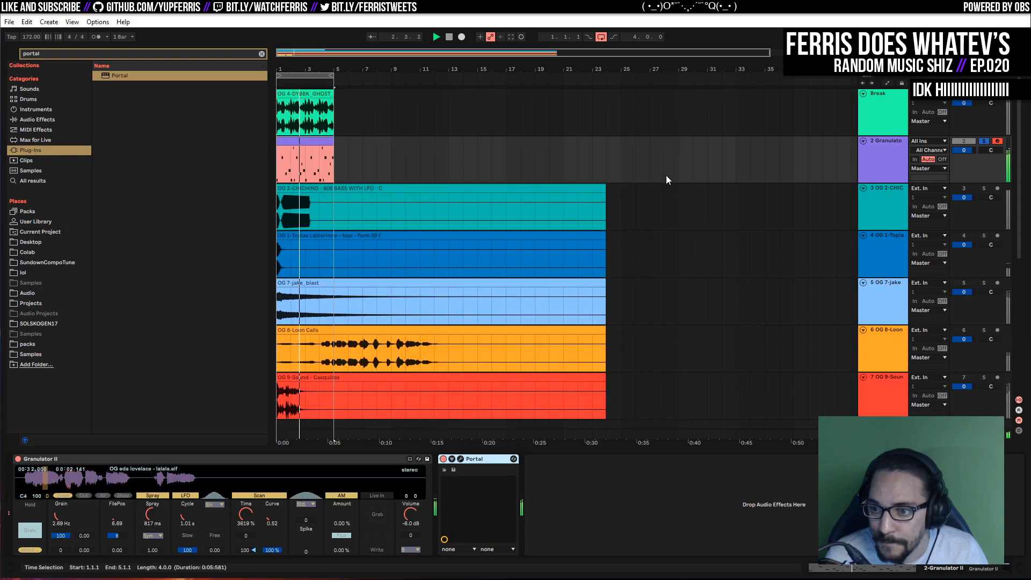
click(460, 459)
mouse_move(675, 391)
mouse_down()
mouse_move(591, 390)
mouse_move(687, 391)
mouse_up()
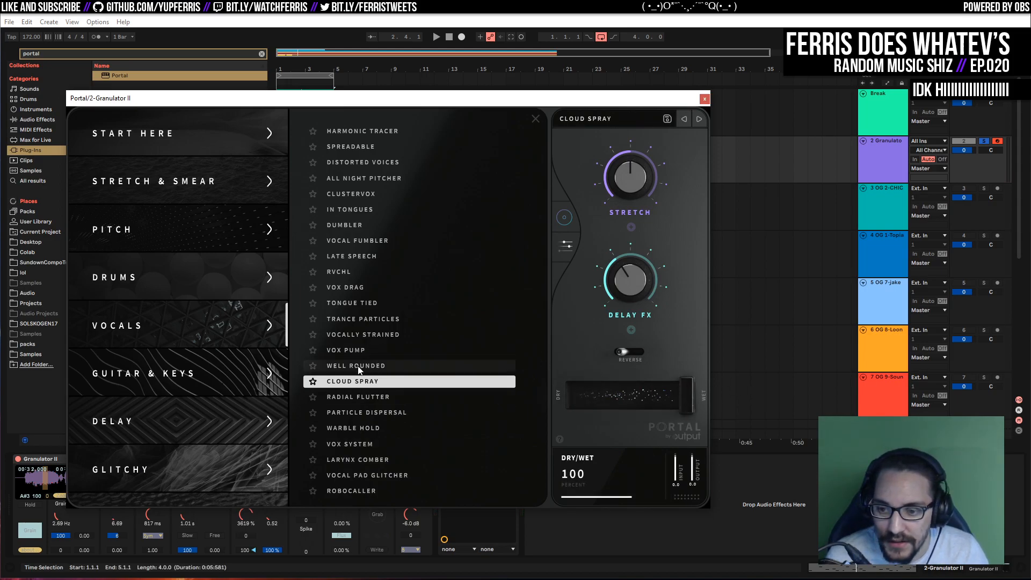
Restart playback and audition the remaining Vocals presets in order from Radial Flutter to Robocaller
key(space)
click(383, 397)
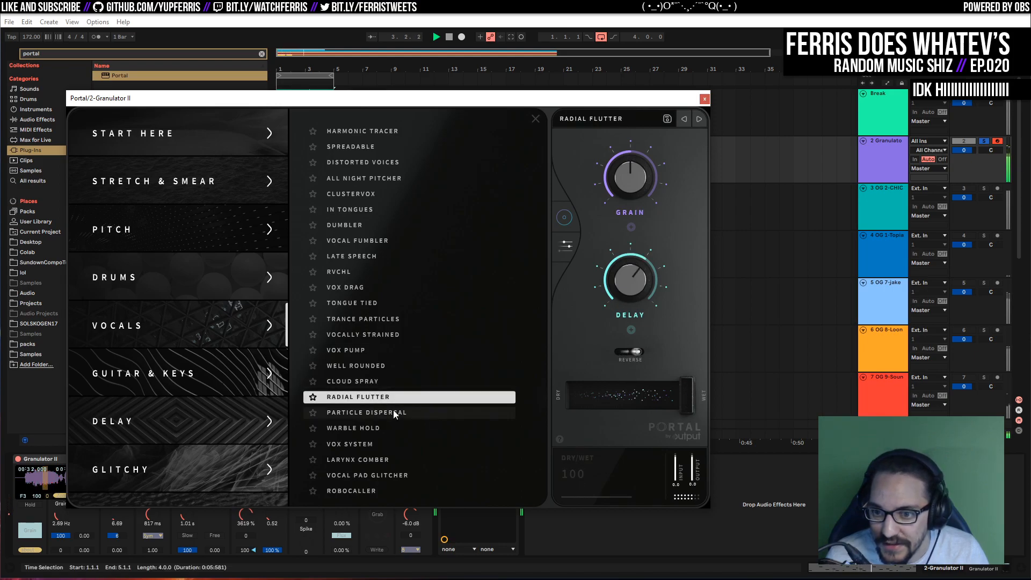
click(394, 412)
click(388, 427)
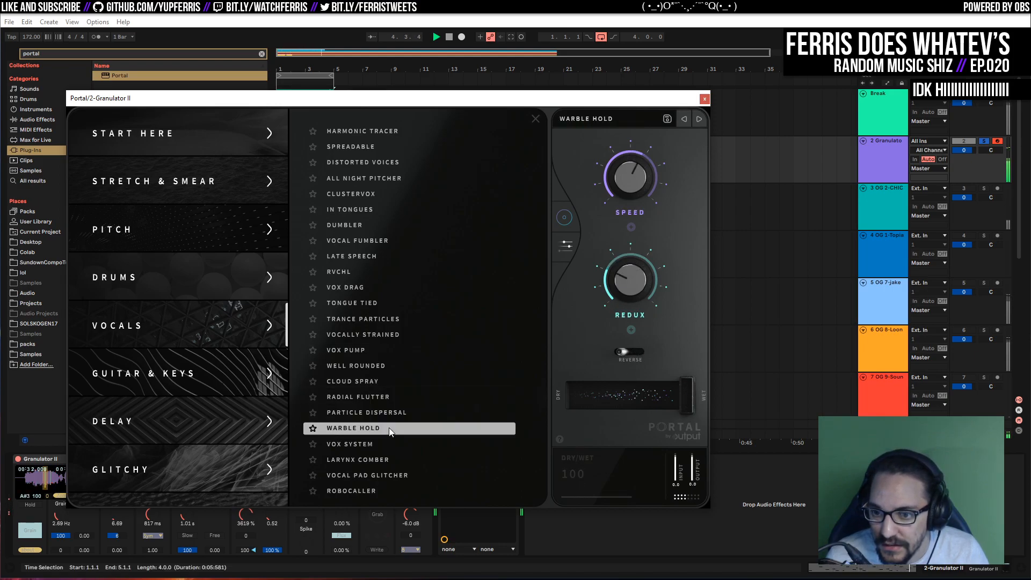
click(376, 443)
click(393, 459)
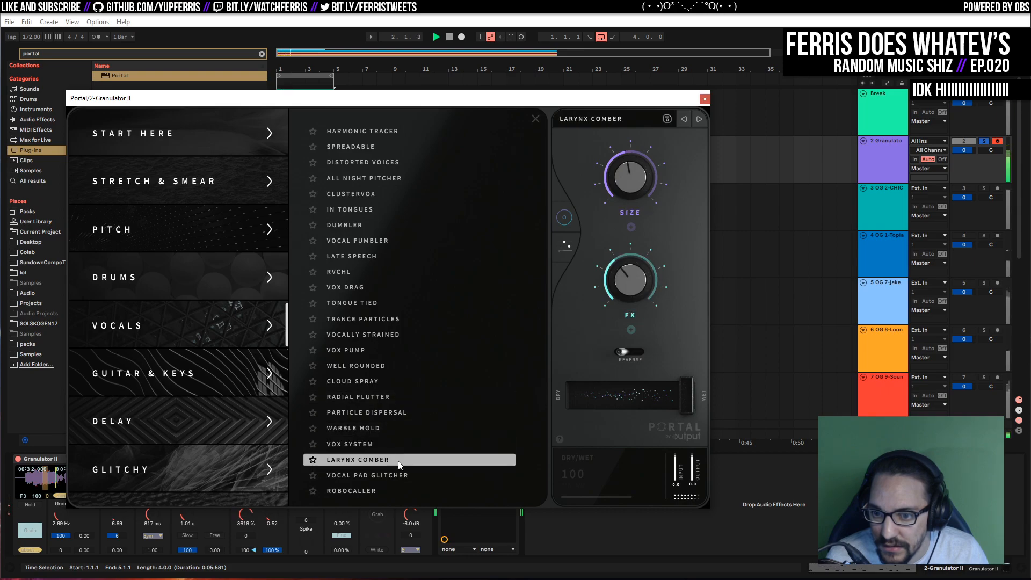
click(418, 475)
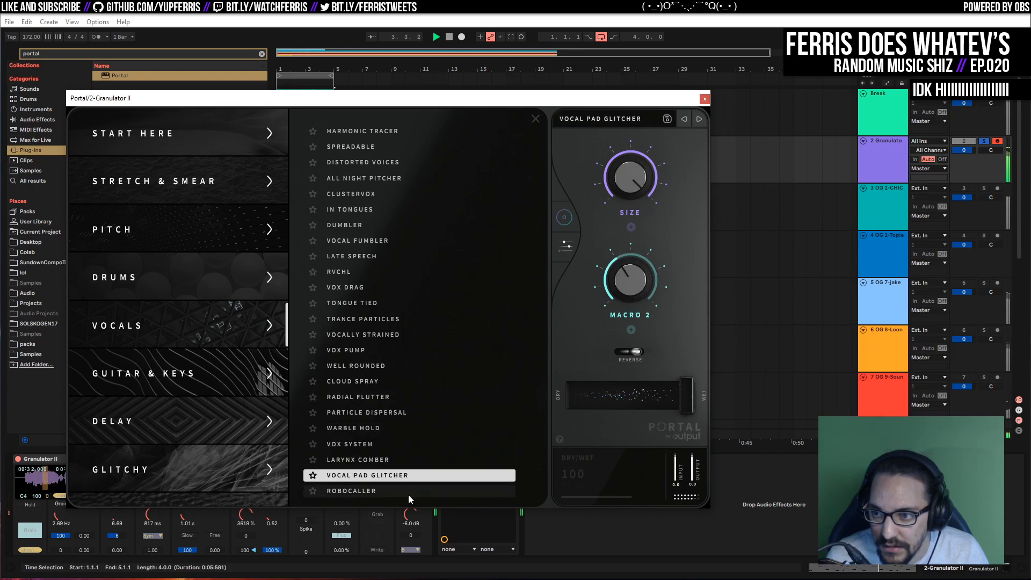
click(409, 494)
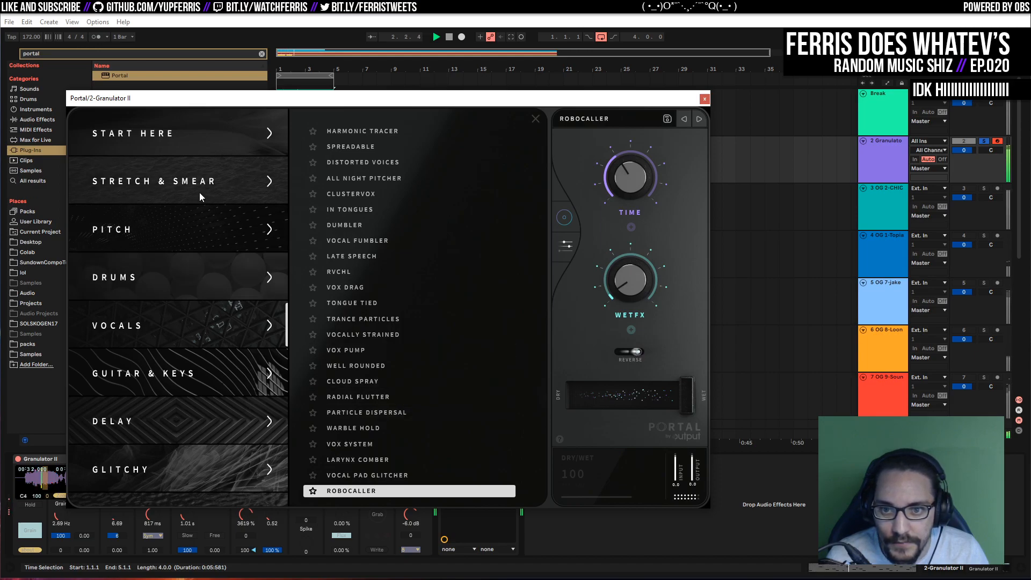
Switch to the Stretch & Smear category and audition Down the Tube, Time Suspension, Event Repitition, 3-4ths Stretch and Stretch and Offset
click(259, 182)
click(379, 132)
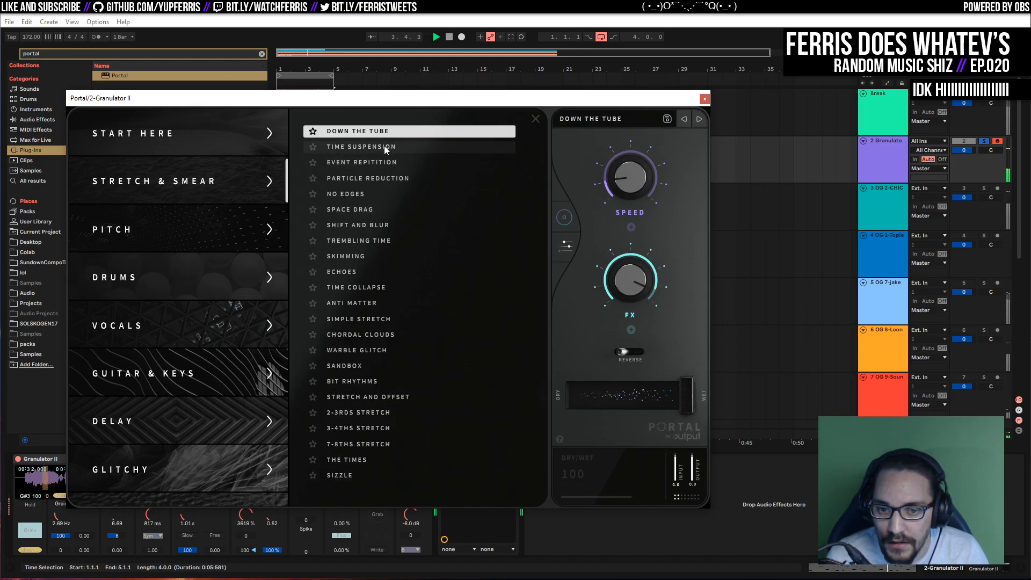
click(384, 148)
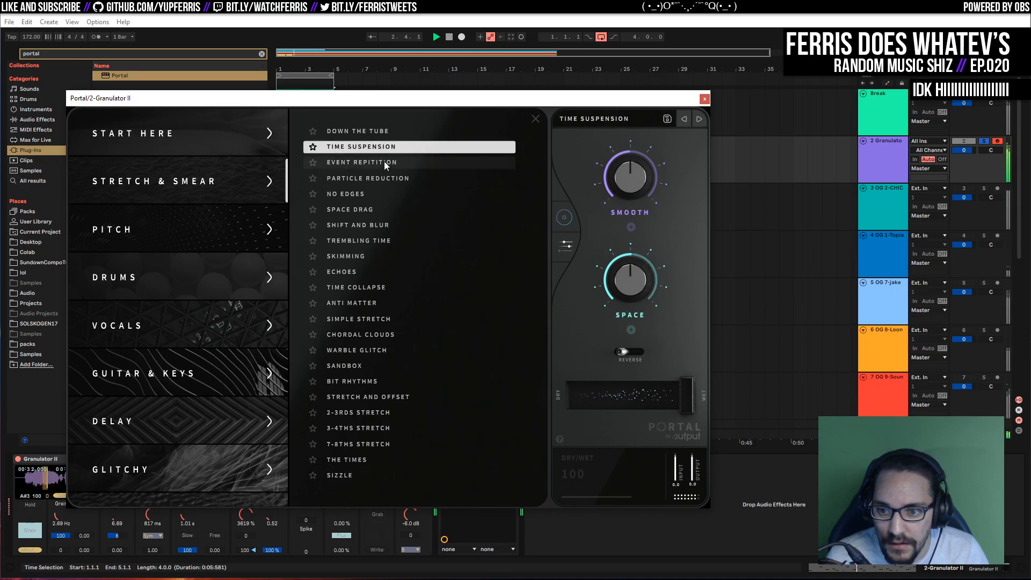
click(385, 161)
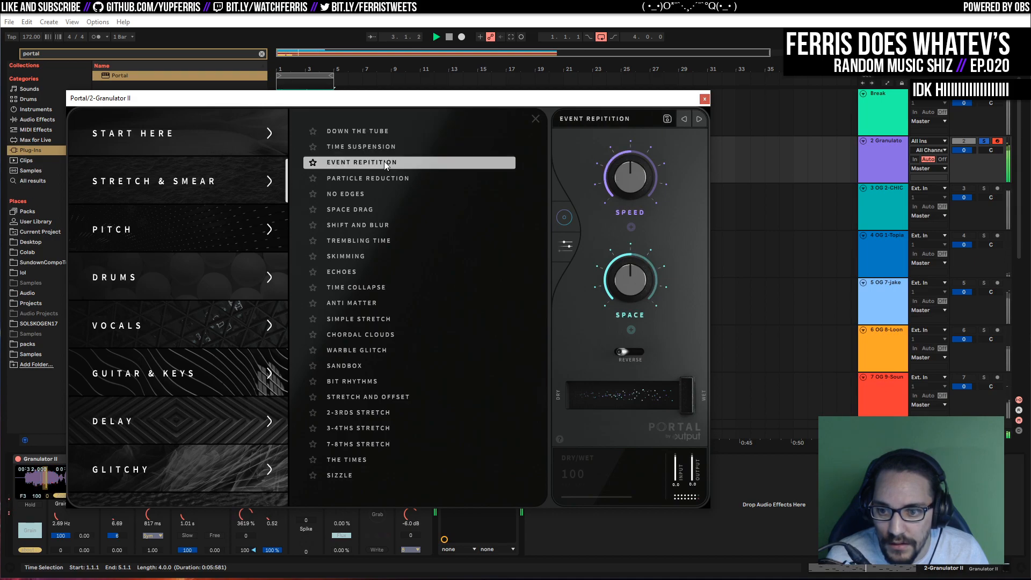
click(356, 425)
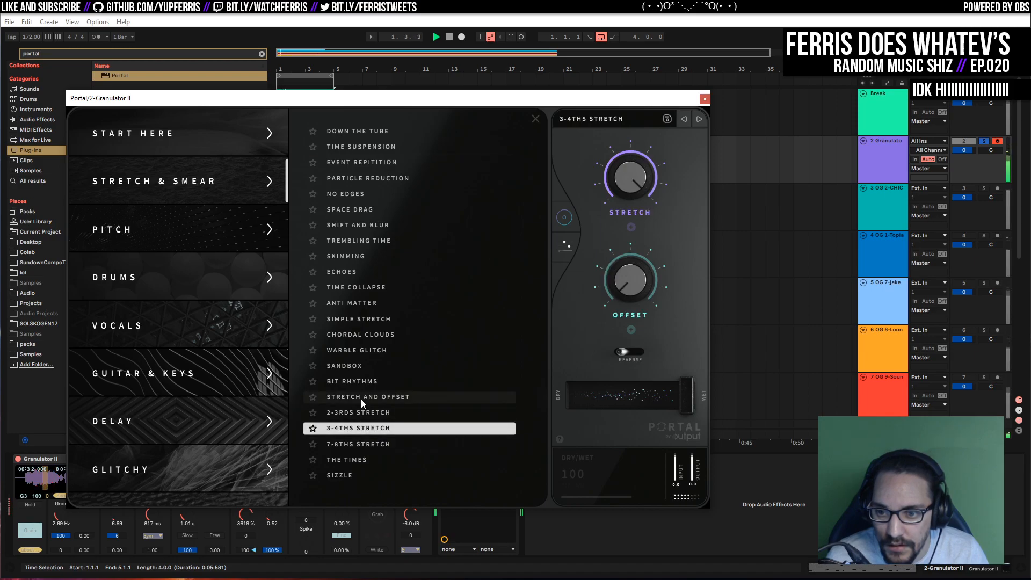
click(361, 399)
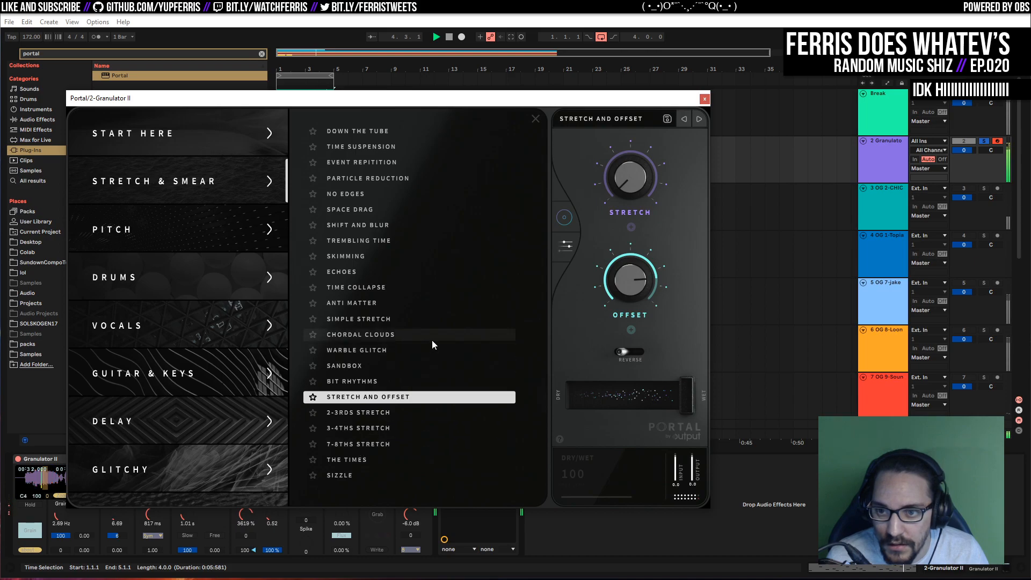
Audition the Stretch & Smear presets in order from Particle Reduction to Echoes while the loop plays
click(385, 177)
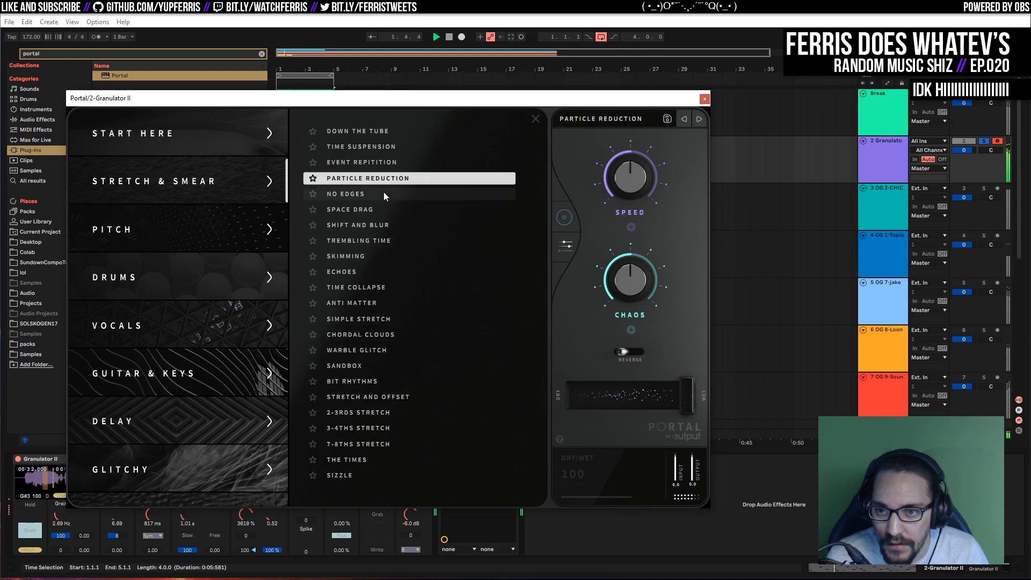
click(384, 193)
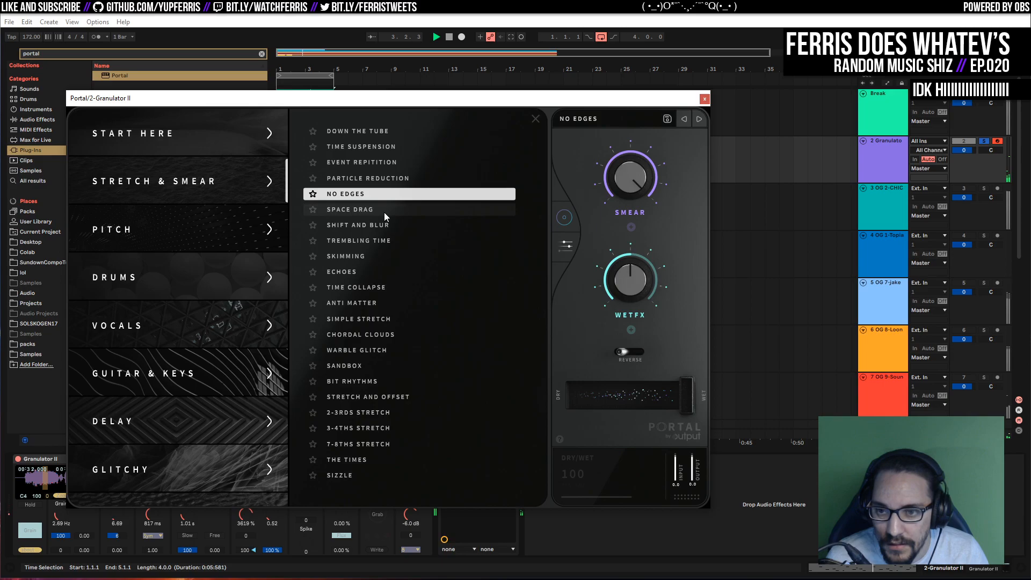
click(384, 212)
click(391, 224)
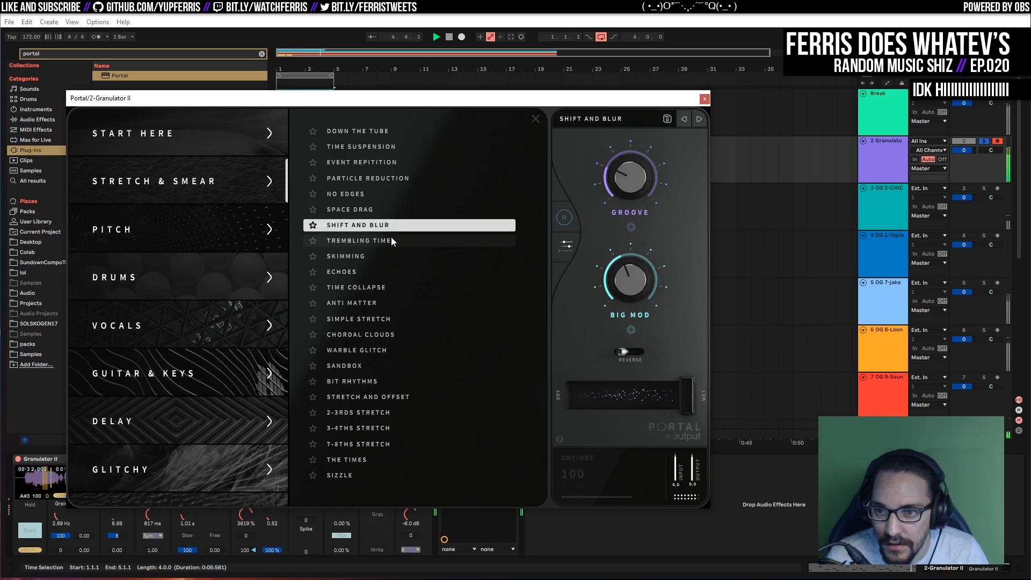
click(388, 243)
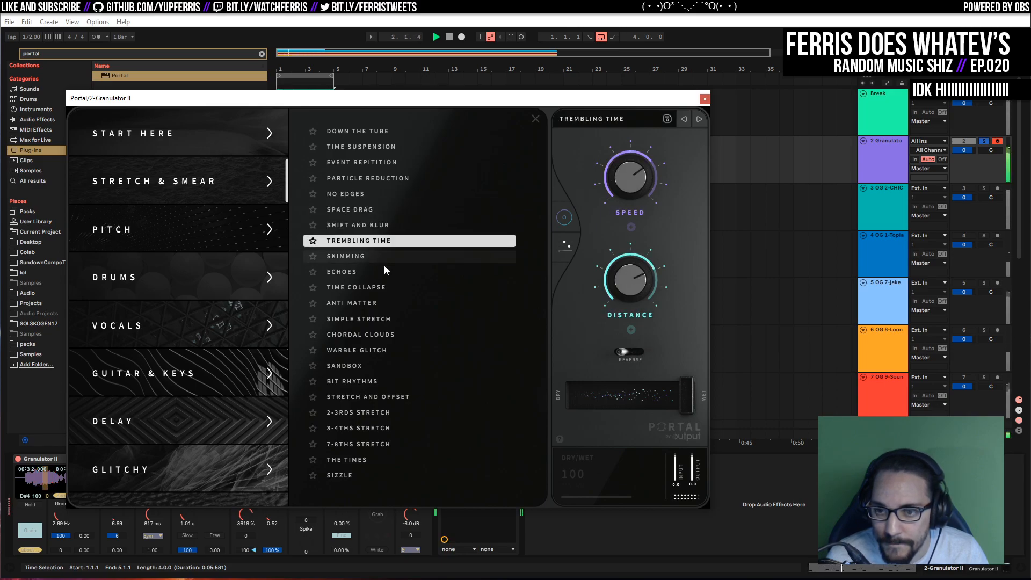
click(385, 261)
click(382, 276)
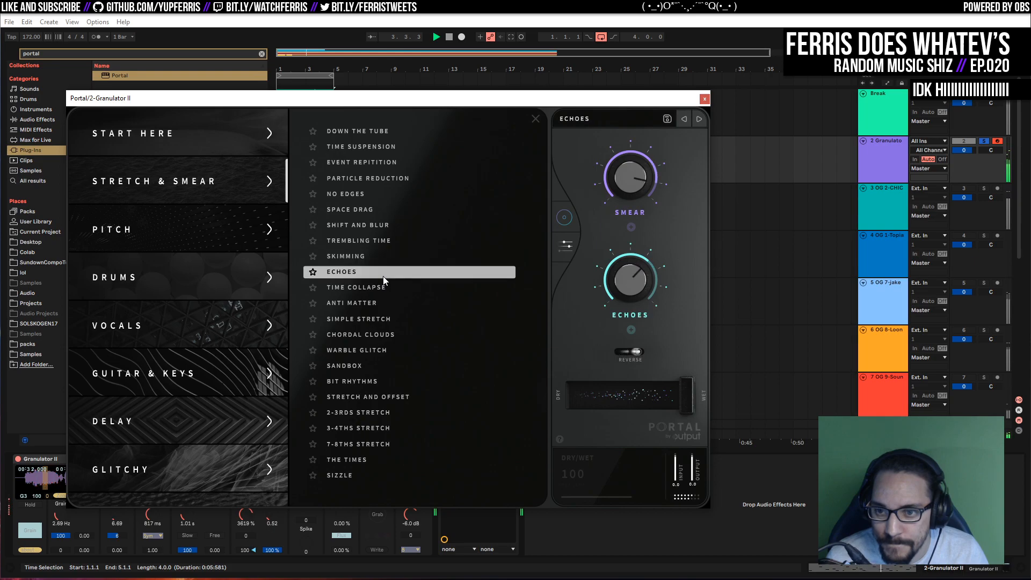
Audition the Stretch & Smear presets from Time Collapse onward and load Bit Rhythms
click(383, 287)
click(385, 309)
click(387, 320)
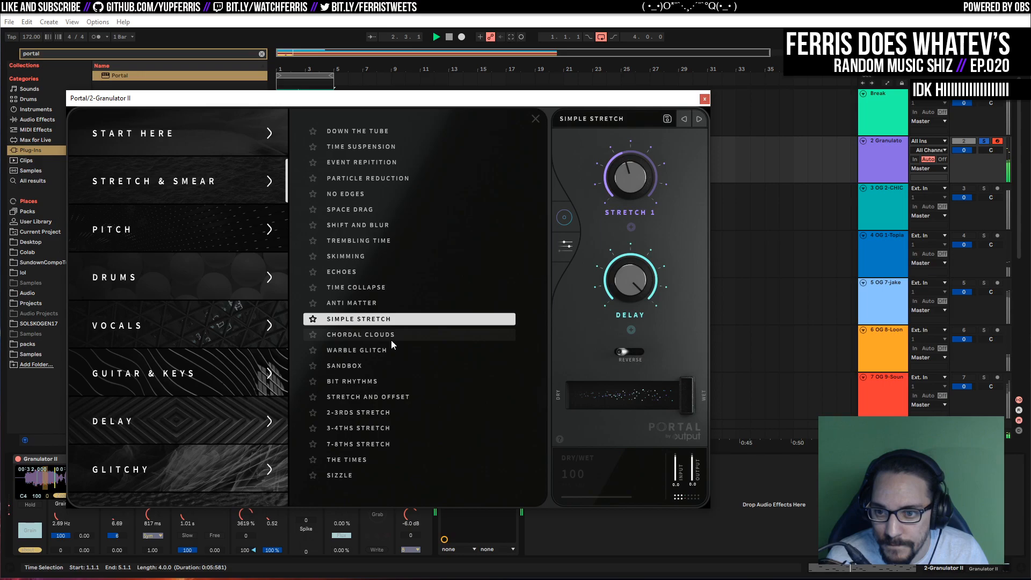
click(391, 340)
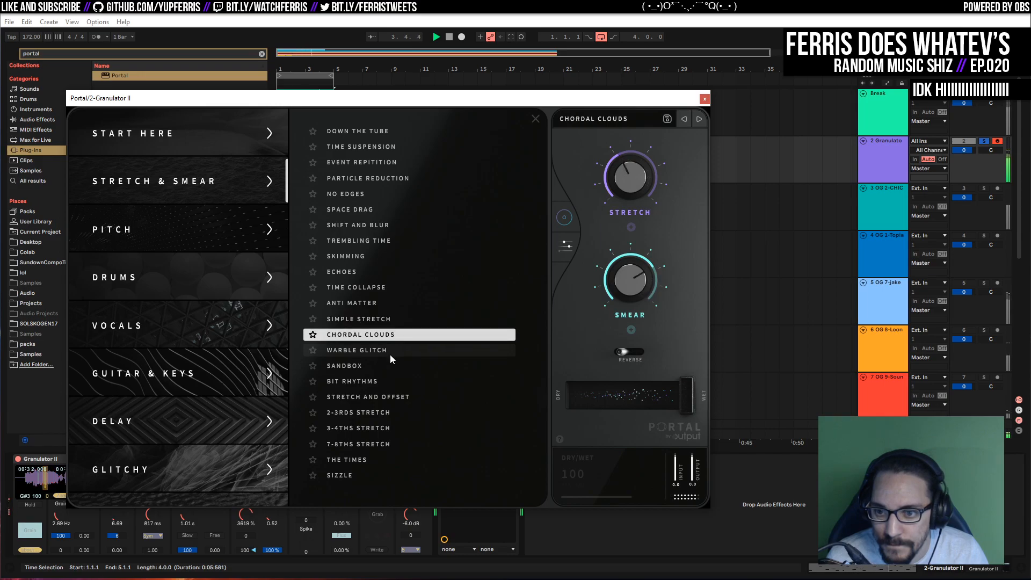
click(390, 355)
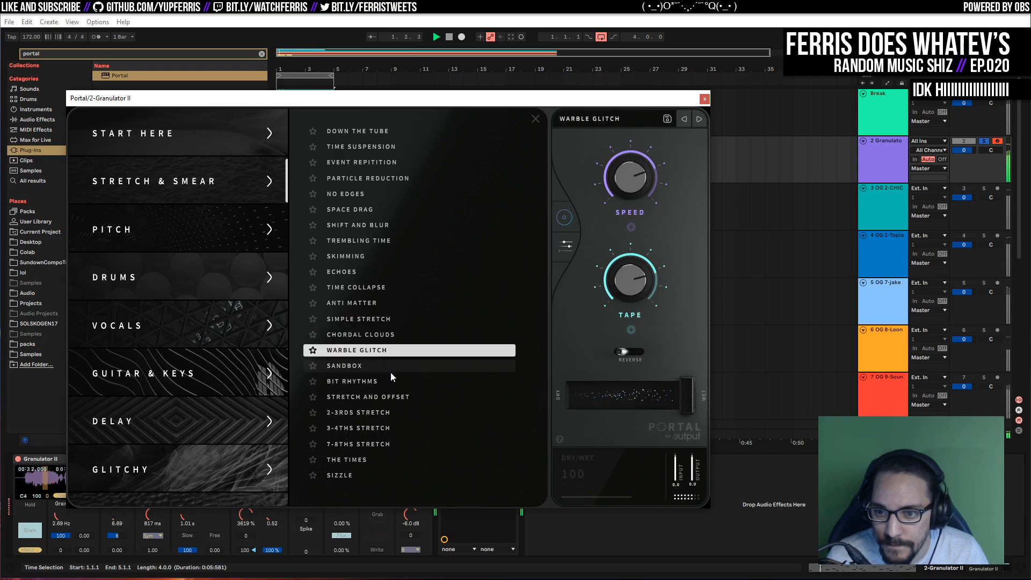
click(391, 372)
click(384, 382)
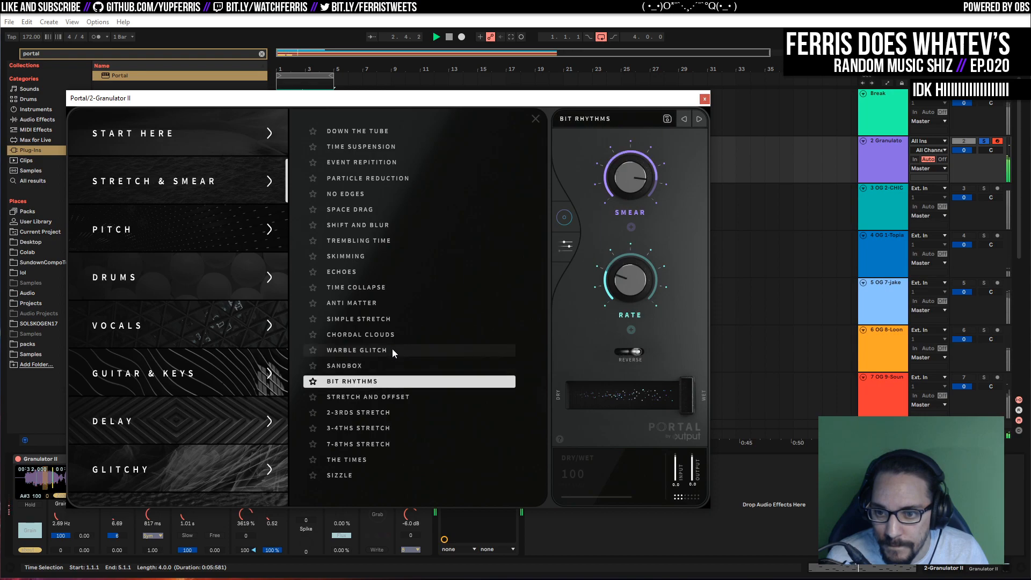
Load Portal's Warble Glitch preset, set its XY control to 94 and 100 percent, and return the dry/wet mix to fully wet
click(392, 350)
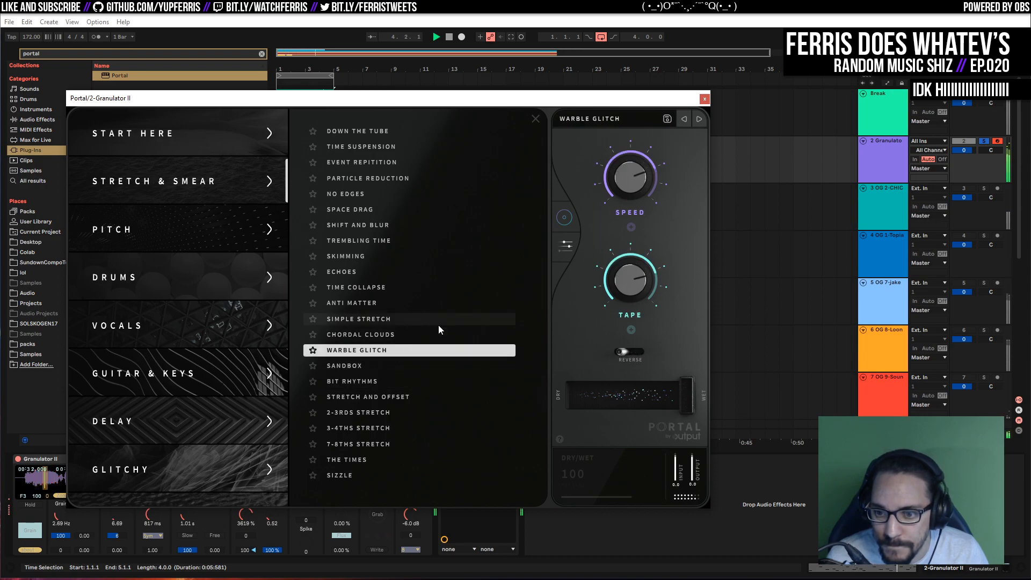
drag(691, 394, 600, 391)
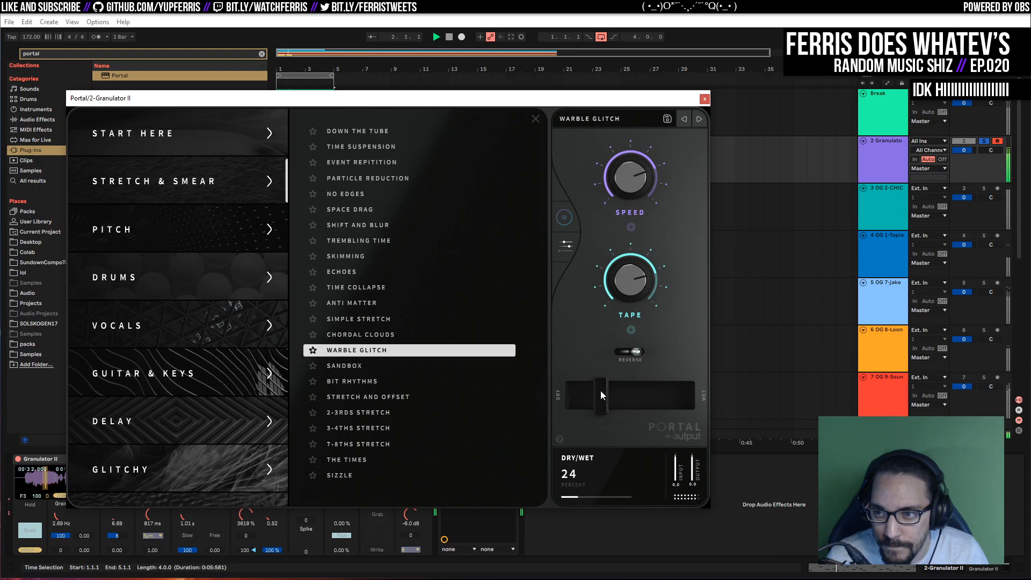
click(562, 220)
drag(372, 236, 412, 225)
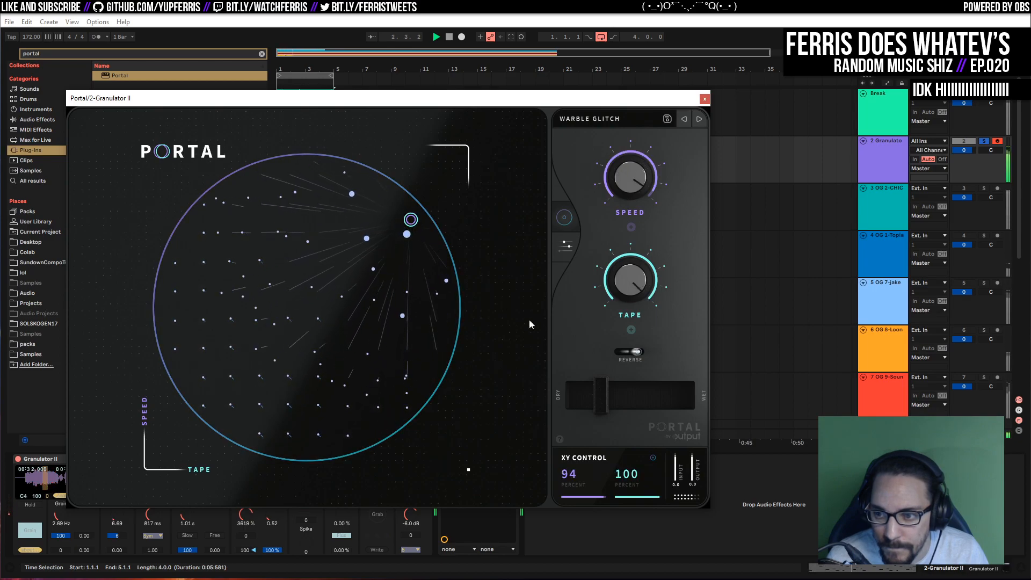
drag(598, 387, 693, 397)
click(704, 98)
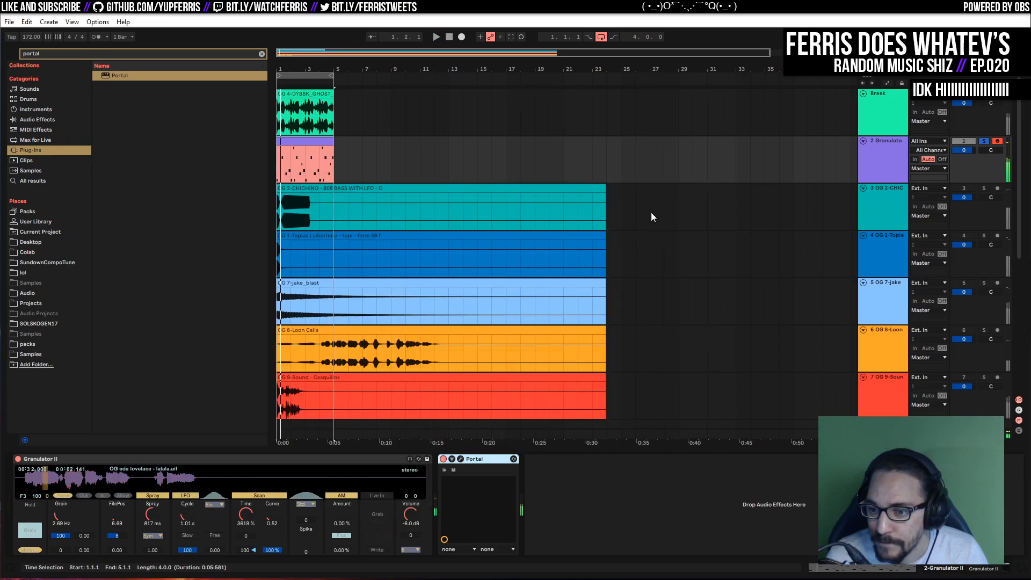
Group Portal into an audio effect rack, name its chain Delay, and create a second empty chain named Dry
key(ctrl+g)
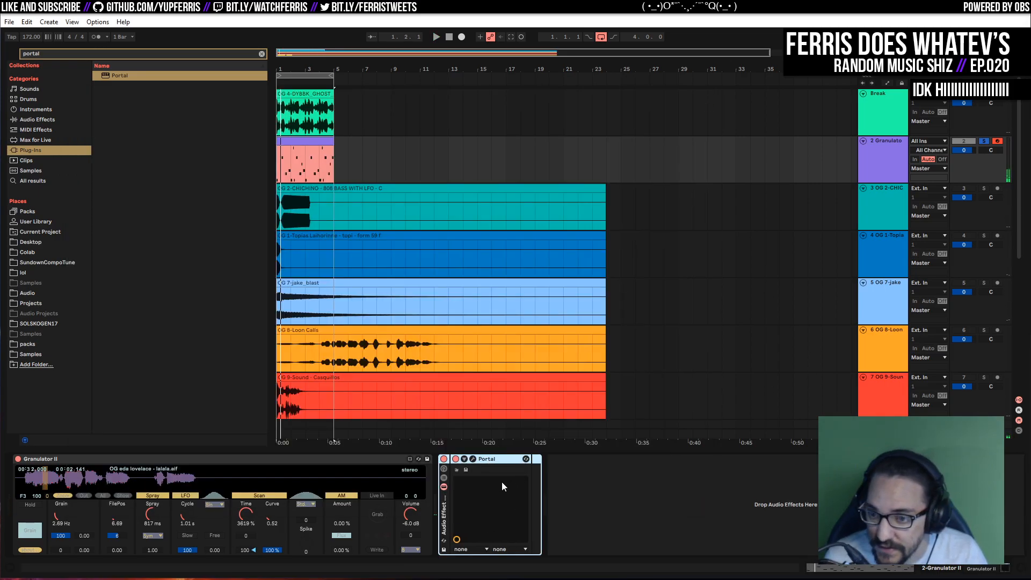
click(443, 477)
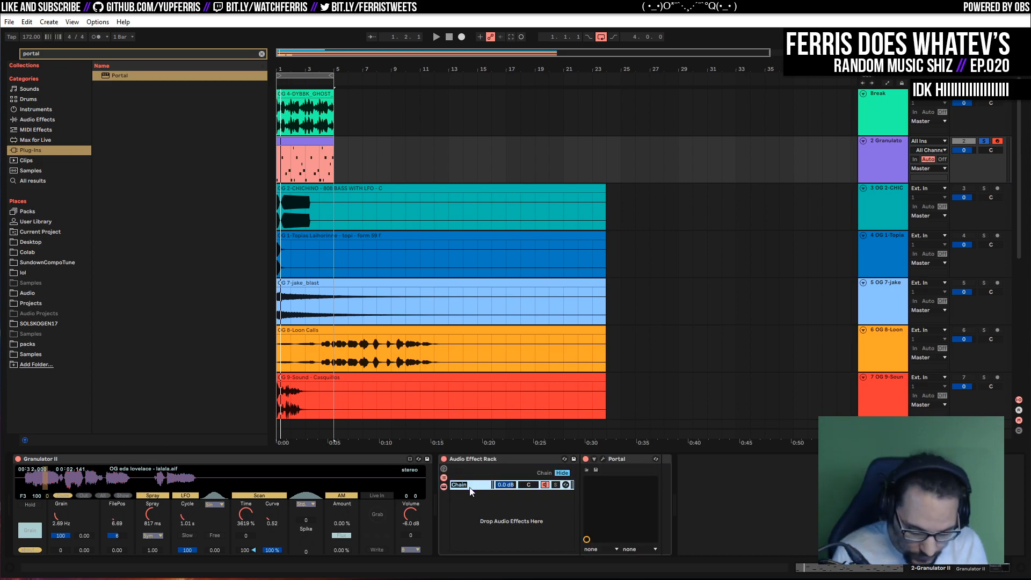
right_click(460, 496)
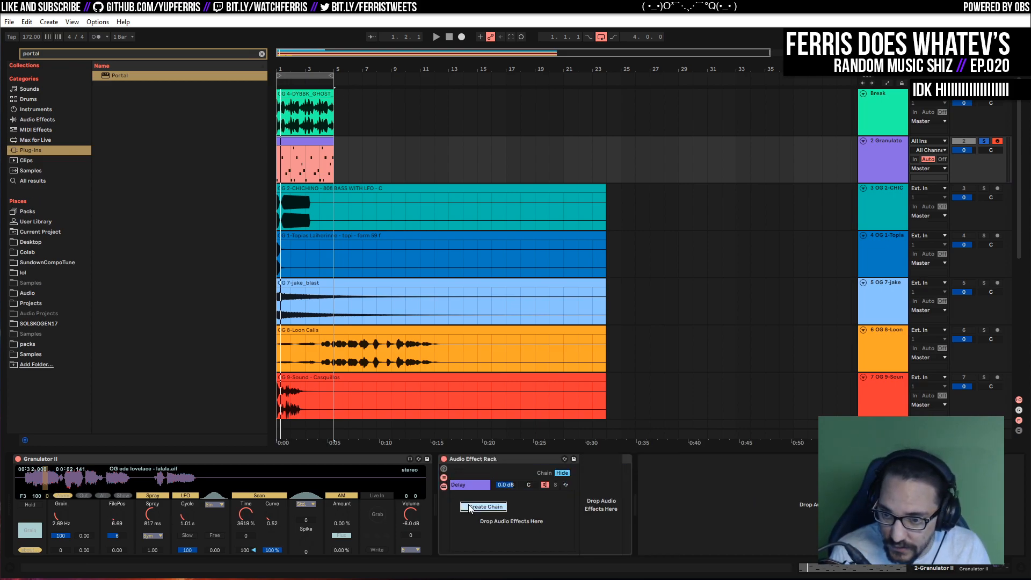
click(498, 501)
key(ctrl+r)
text(Dry)
key(Return)
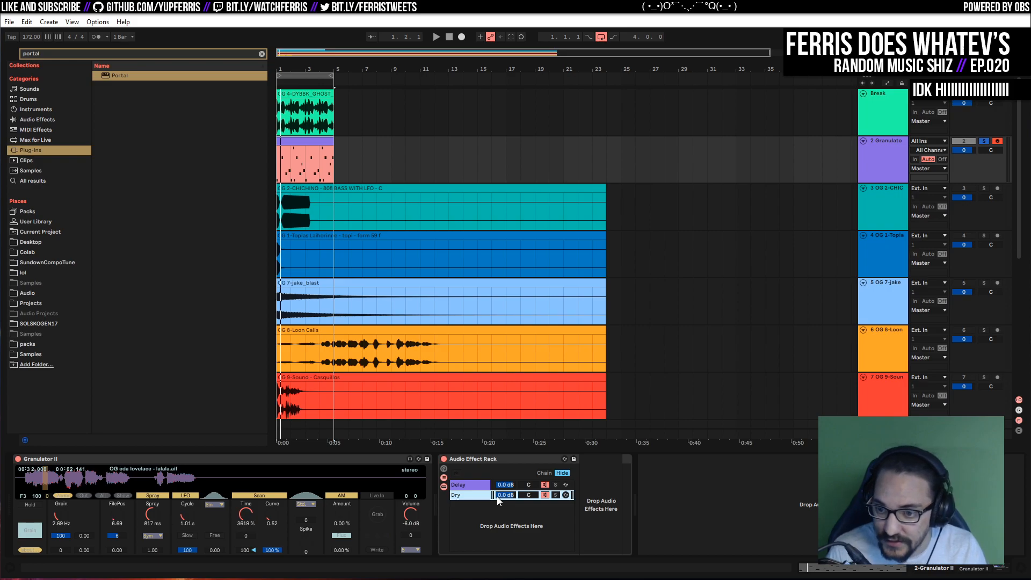
Lower the Delay chain's volume to -14.0 dB while the loop plays
click(472, 484)
key(space)
drag(505, 485, 507, 492)
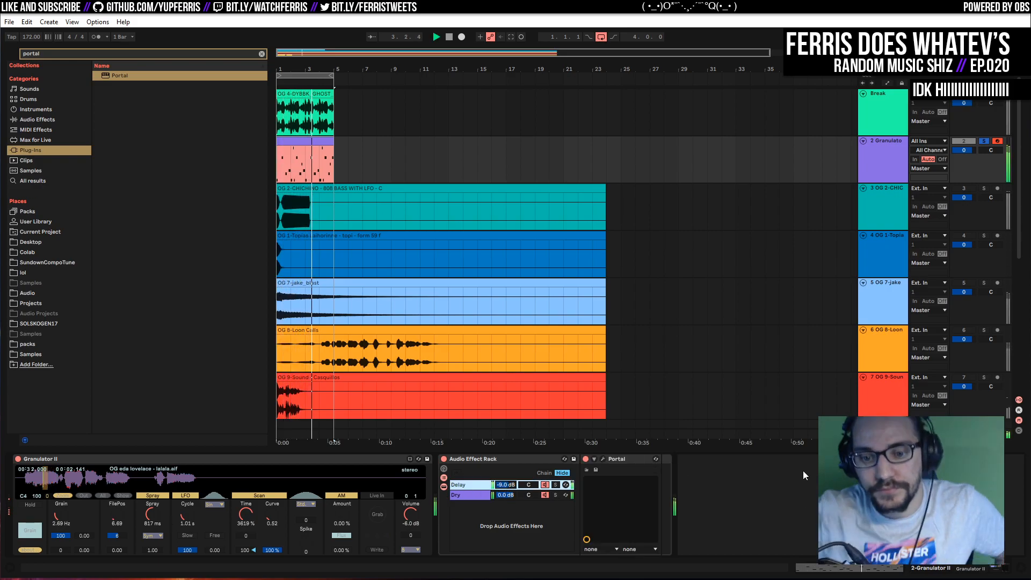
drag(505, 485, 506, 492)
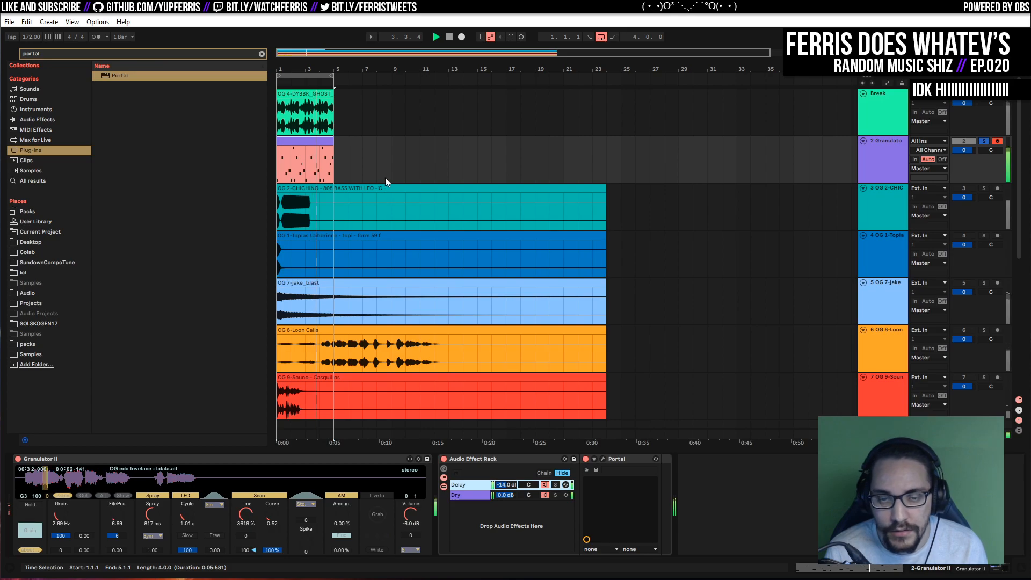
Set Granulator II's spray to 511 ms, scan time to 1792 % and scan curve to 0.55, and unsolo its track
click(881, 103)
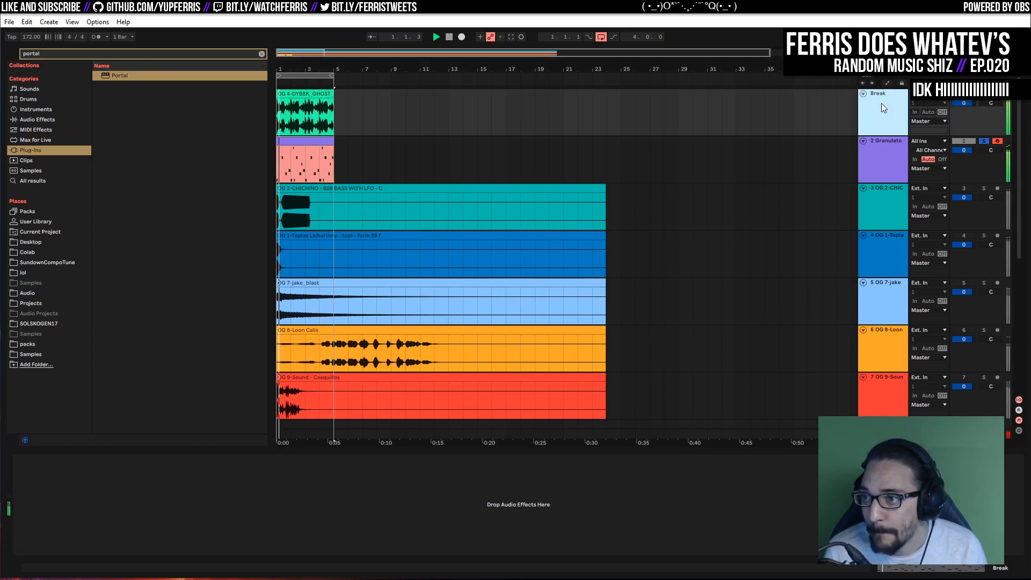
click(883, 148)
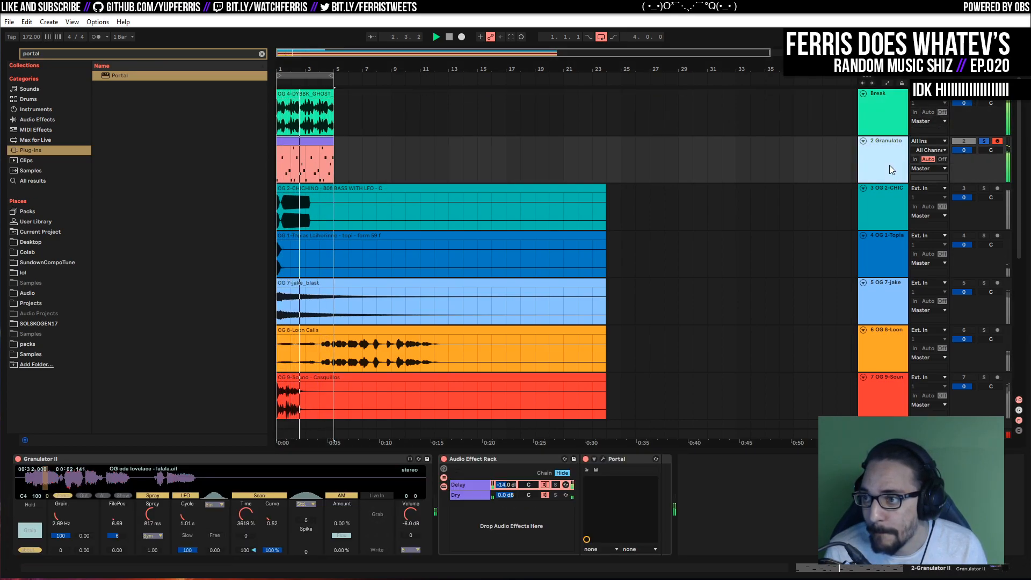
click(888, 114)
click(887, 150)
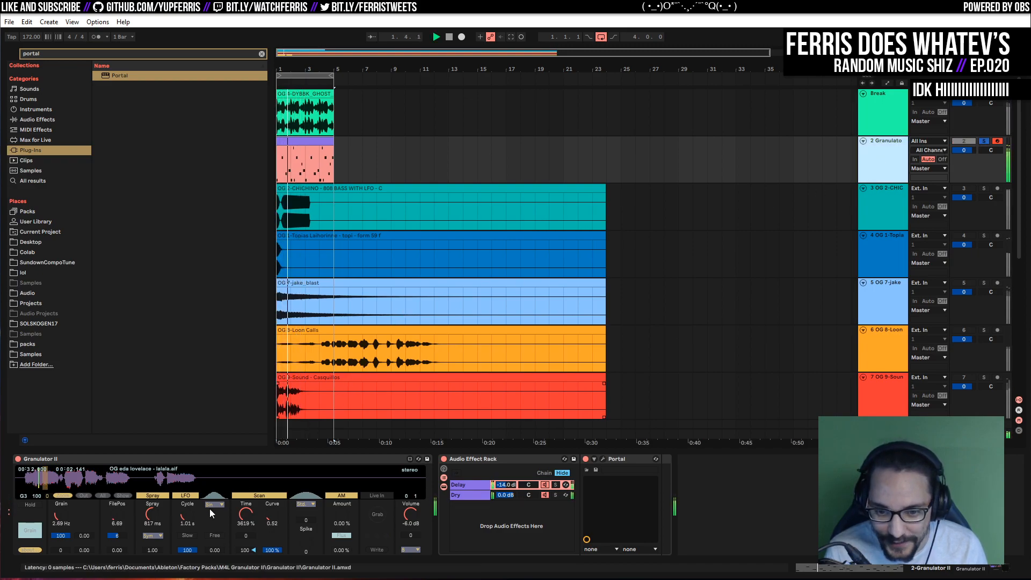
drag(155, 515, 154, 532)
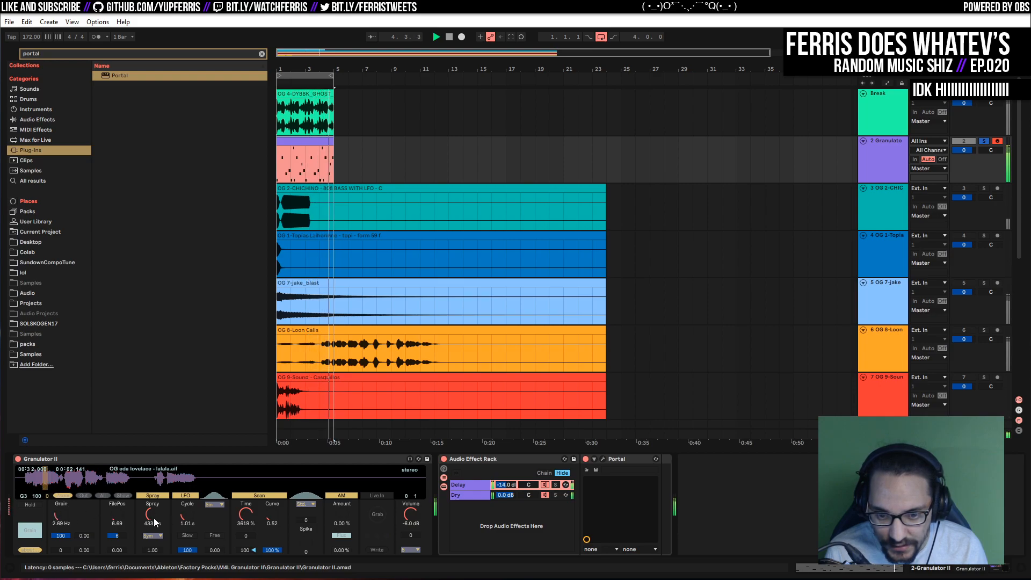
mouse_move(114, 513)
mouse_down()
mouse_move(114, 530)
mouse_move(114, 513)
mouse_up()
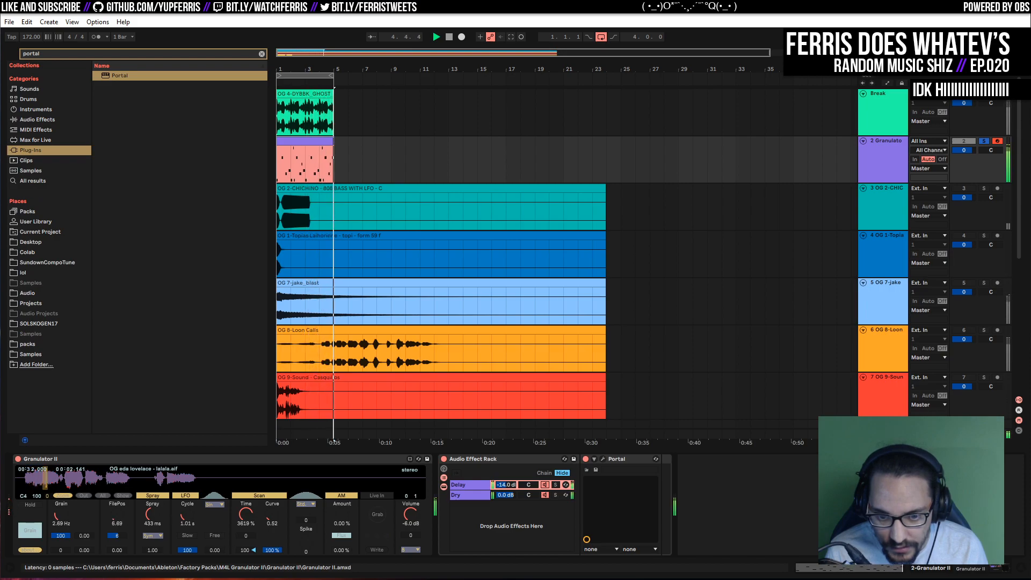
mouse_move(157, 511)
mouse_down()
mouse_move(158, 495)
mouse_move(154, 519)
mouse_up()
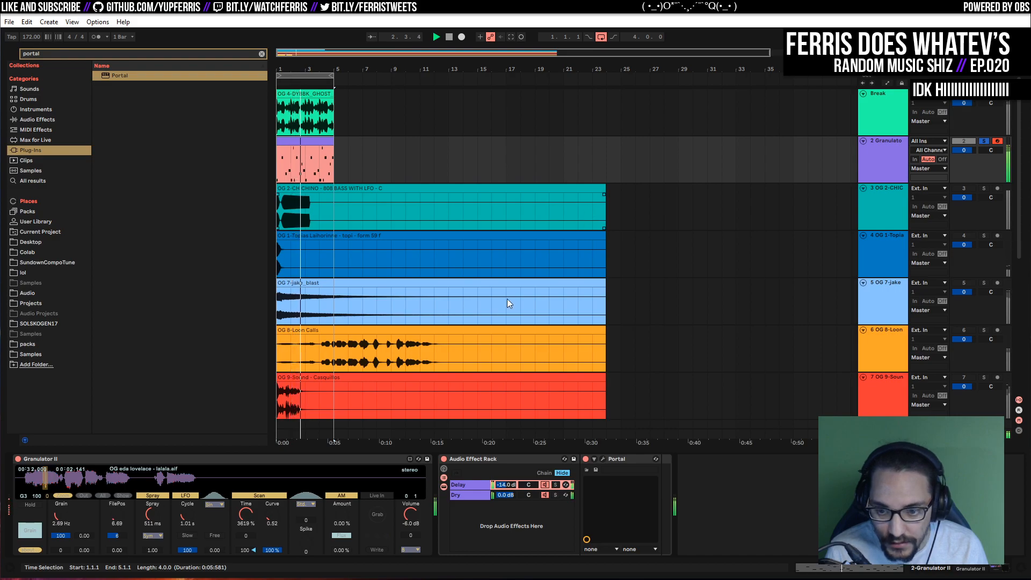
drag(246, 514, 246, 540)
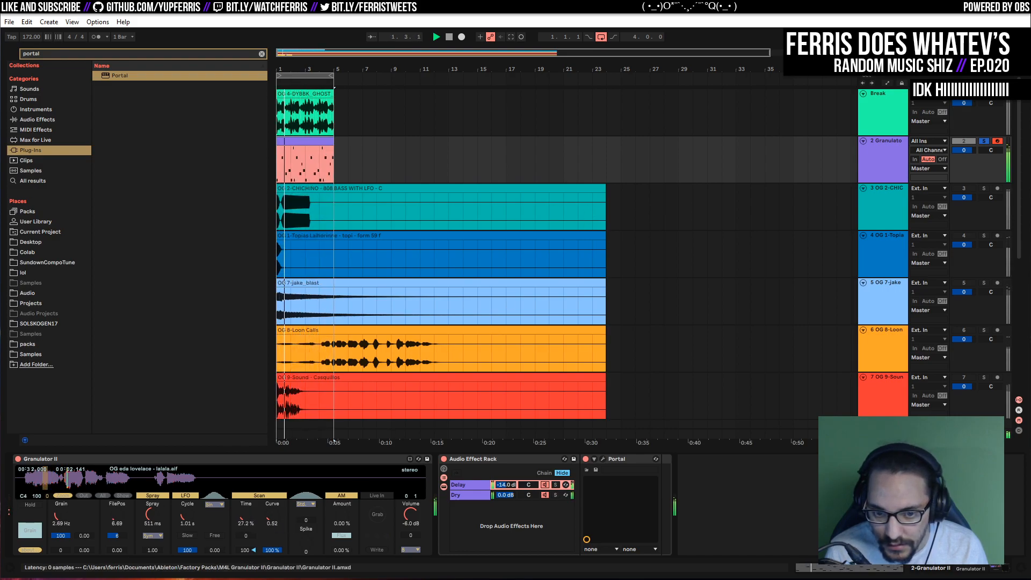
drag(246, 523, 272, 513)
click(983, 141)
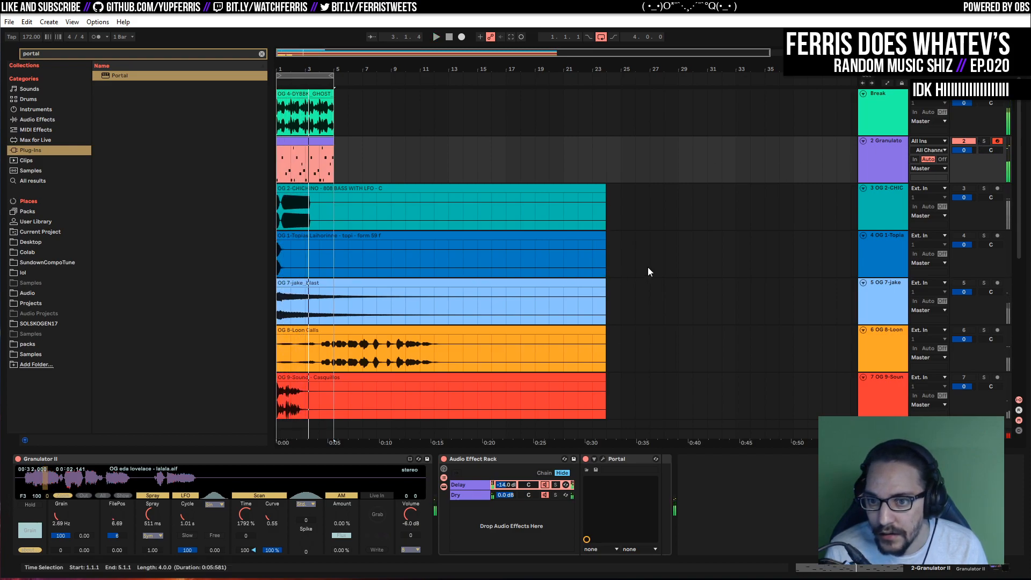
Solo and audition the remaining sample tracks one by one, from the Casquillos sound up to the 808 bass
scroll(647, 268, down, 5)
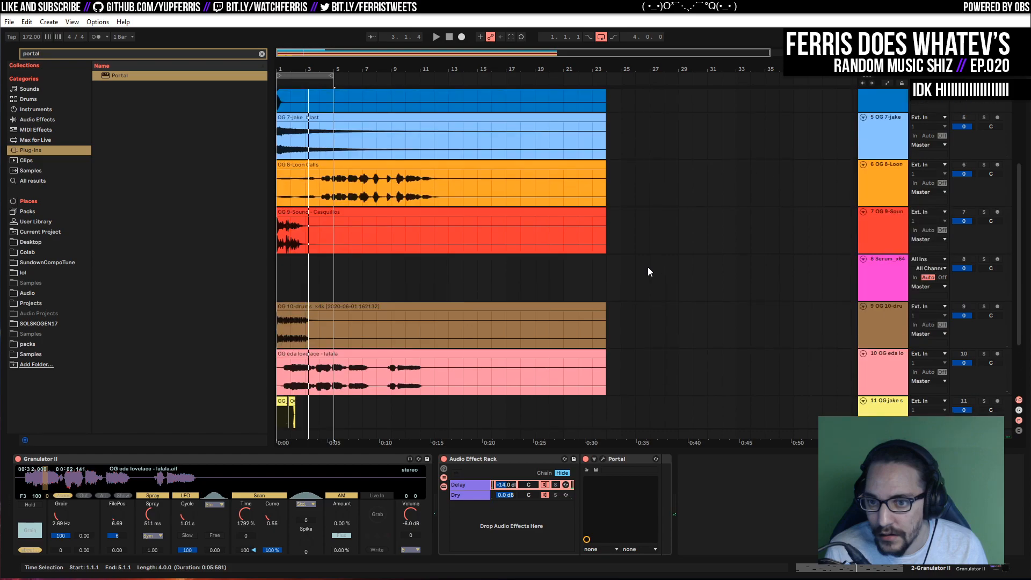
click(984, 212)
scroll(694, 221, up, 4)
key(space)
click(983, 283)
click(982, 236)
key(space)
scroll(729, 253, up, 1)
scroll(728, 252, up, 3)
click(984, 231)
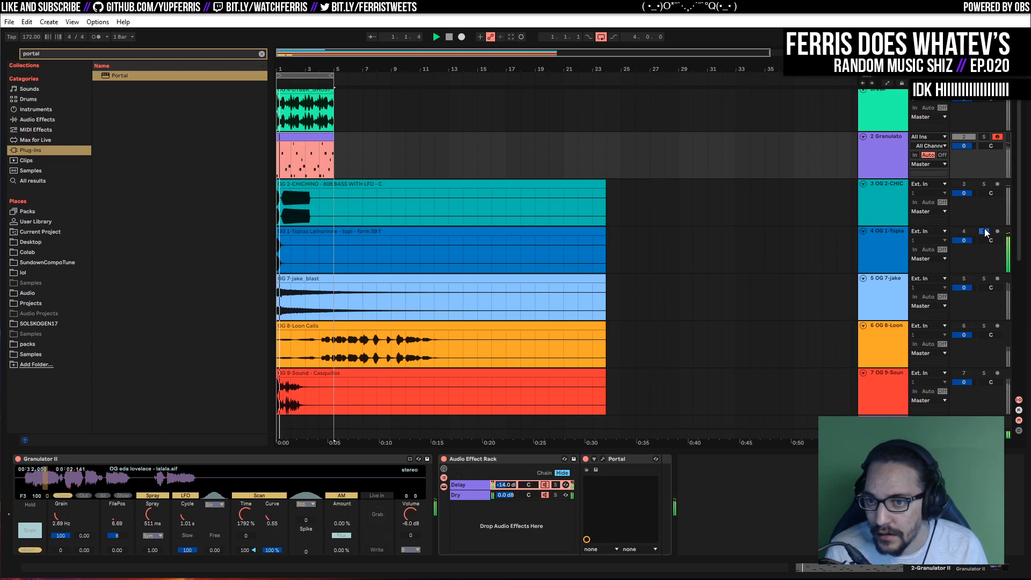
click(983, 184)
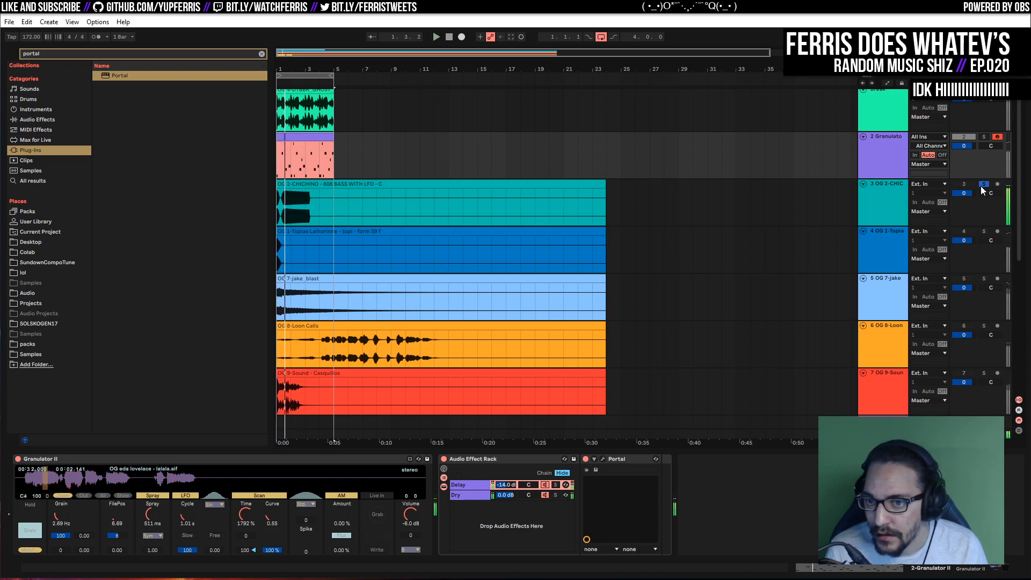
Try transposing the 808 bass clip to 4 semitones and play it
double_click(355, 191)
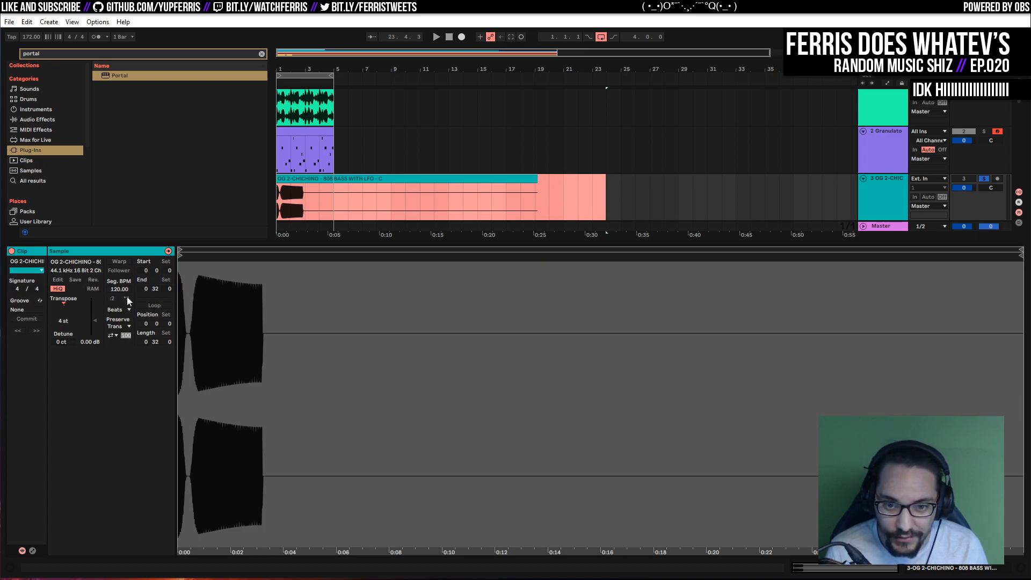
key(space)
key(space)
Load the MeldaProduction MTuner plug-in onto the 808 bass track and play the clip to check its pitch
double_click(877, 198)
drag(115, 78, 124, 80)
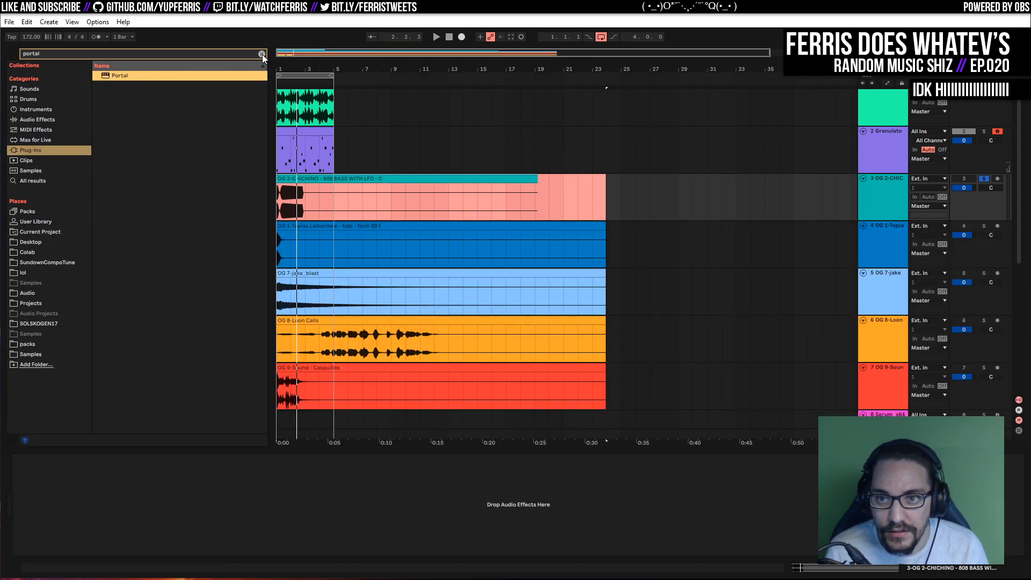
click(262, 54)
drag(128, 340, 259, 543)
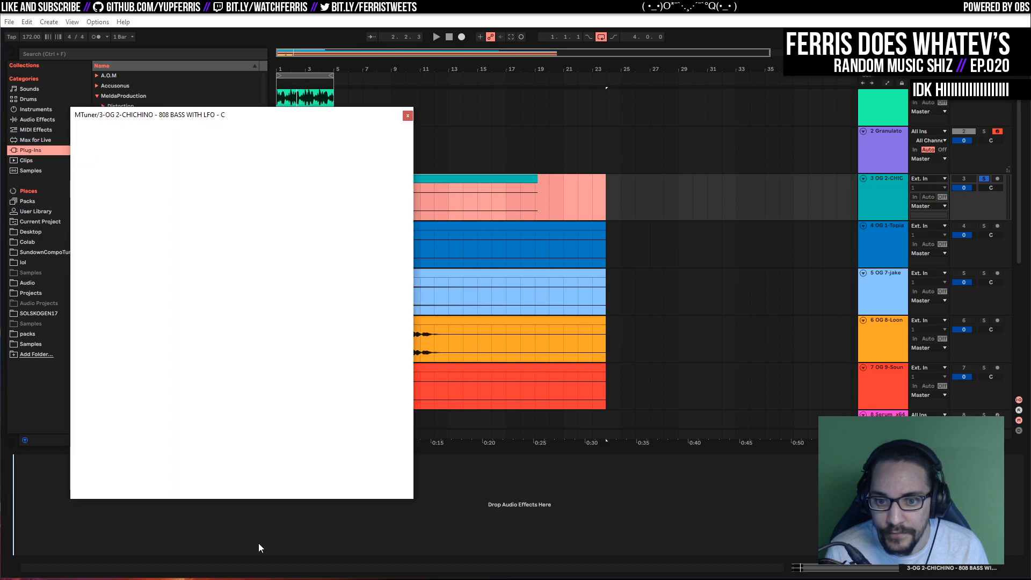
key(space)
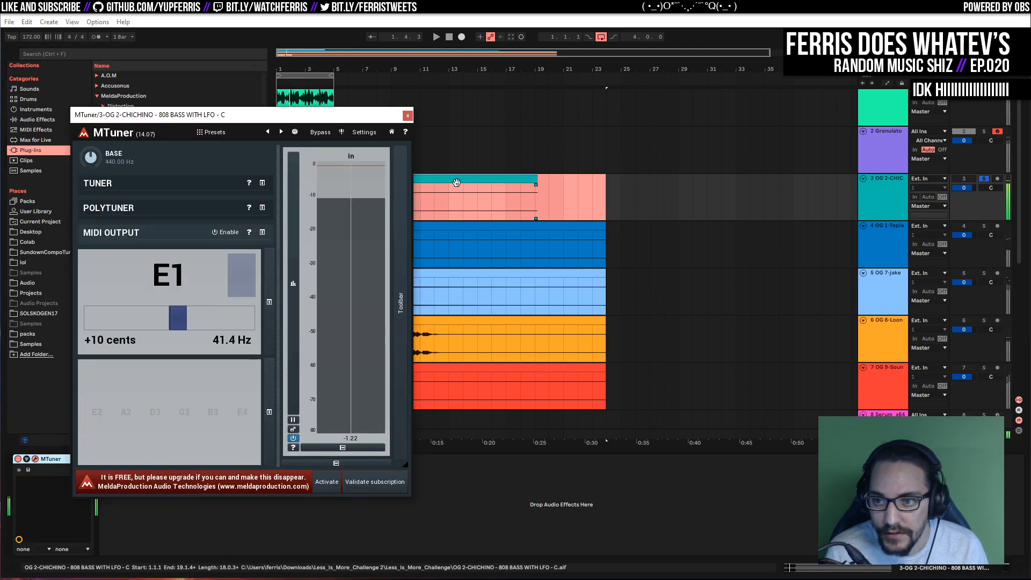
Set the 808 bass clip's transposition to 5 semitones, check its pitch in MTuner, and remove the tuner from the track
double_click(456, 183)
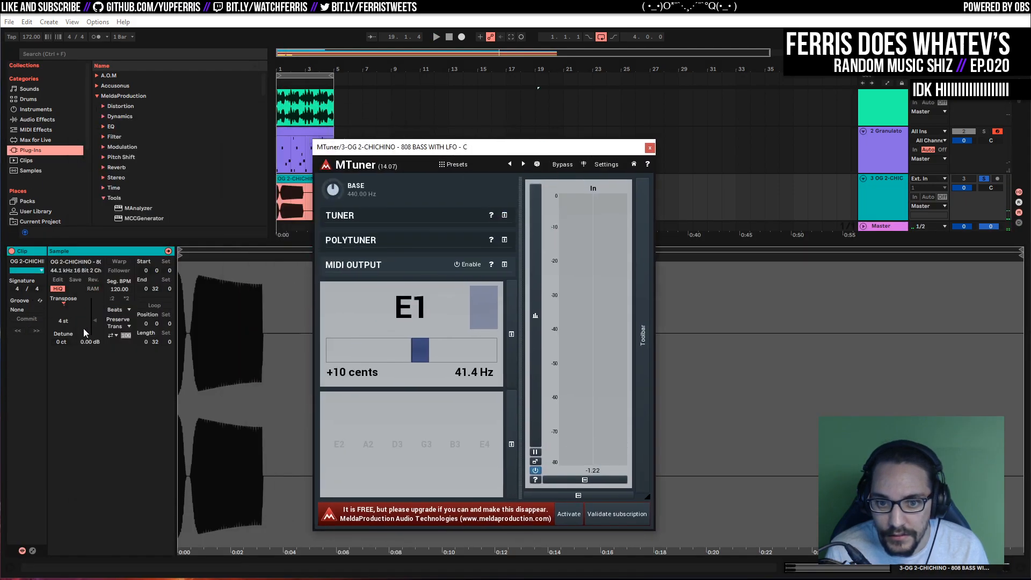
click(65, 320)
key(space)
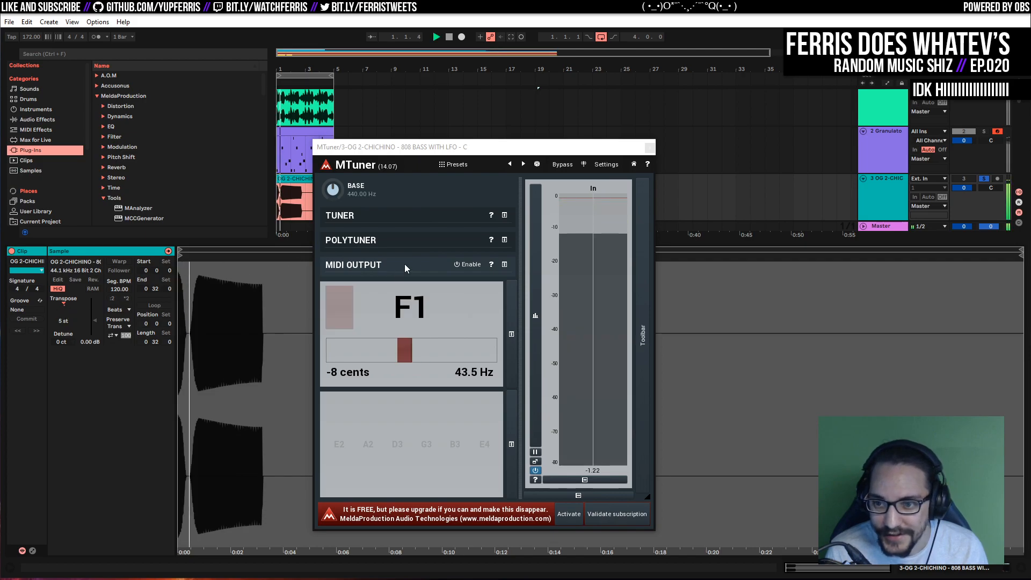
click(650, 147)
key(shift+Tab)
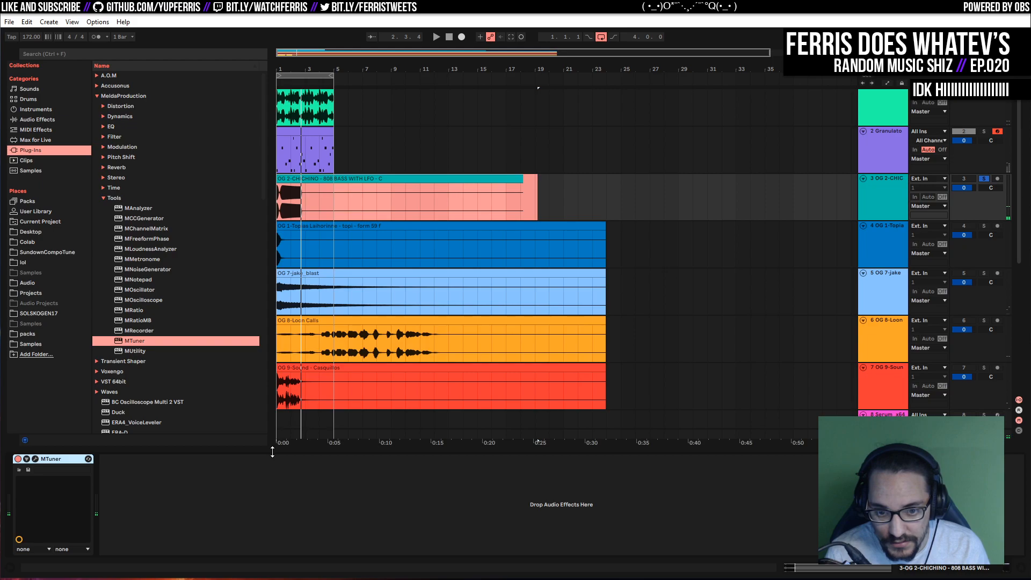
key(Delete)
Activate the 808 bass track alongside the break and Granulator melody, then solo it during playback
key(space)
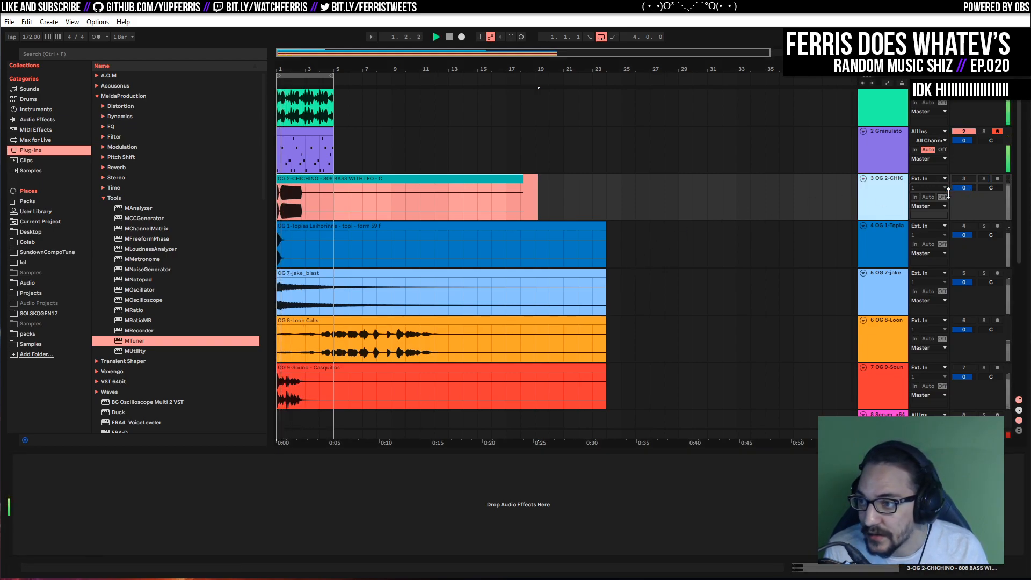
click(969, 179)
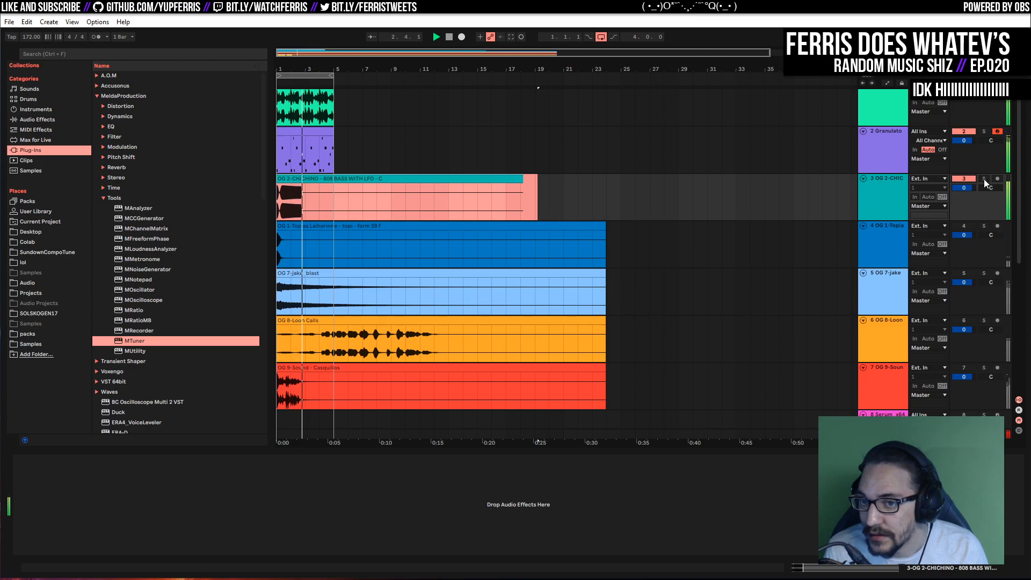
click(983, 179)
click(505, 199)
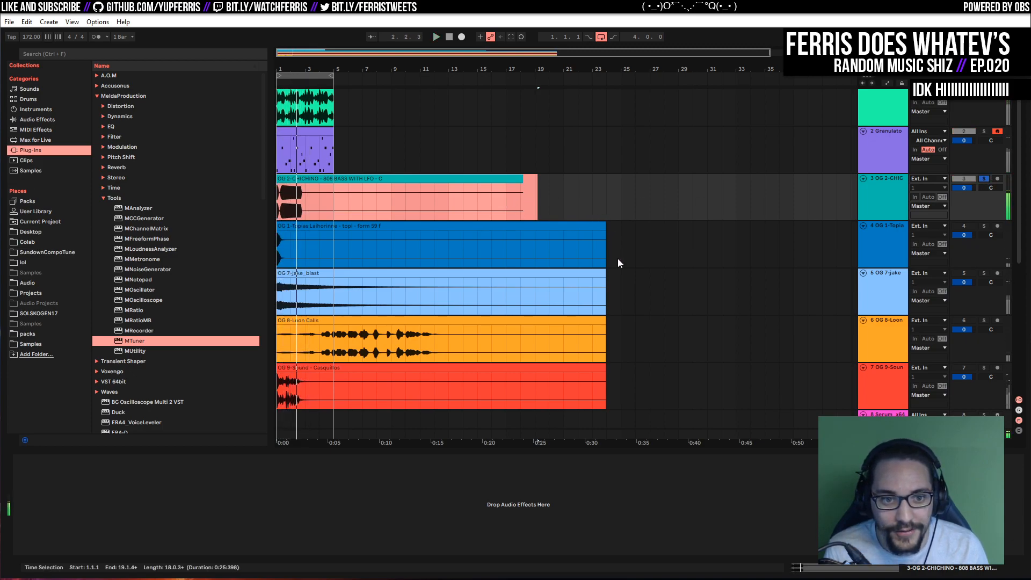
Solo the Loon Calls track, audition it from the start and from bar 6, and release the solo
scroll(620, 257, down, 5)
click(983, 170)
key(space)
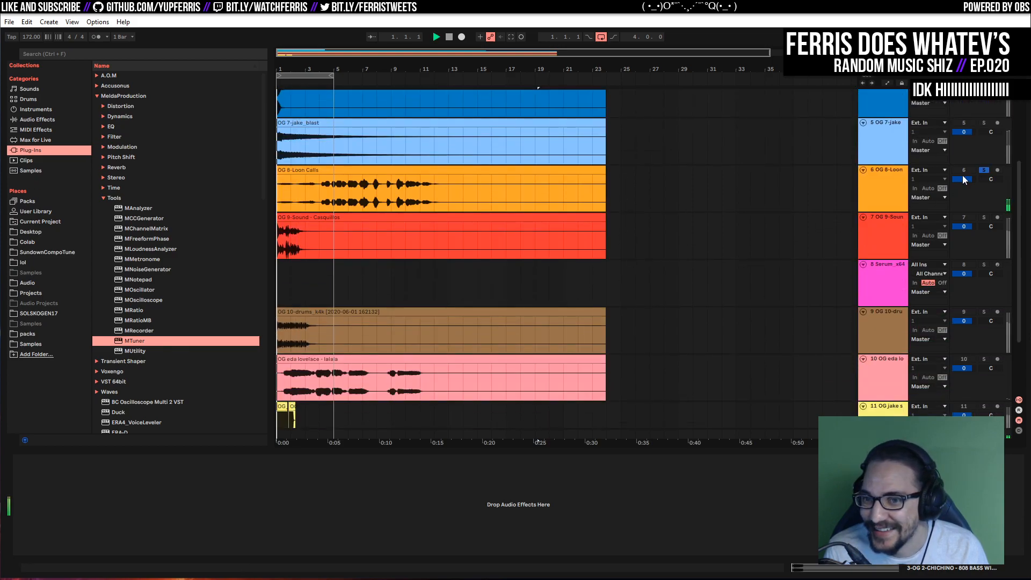
click(349, 190)
key(space)
key(space)
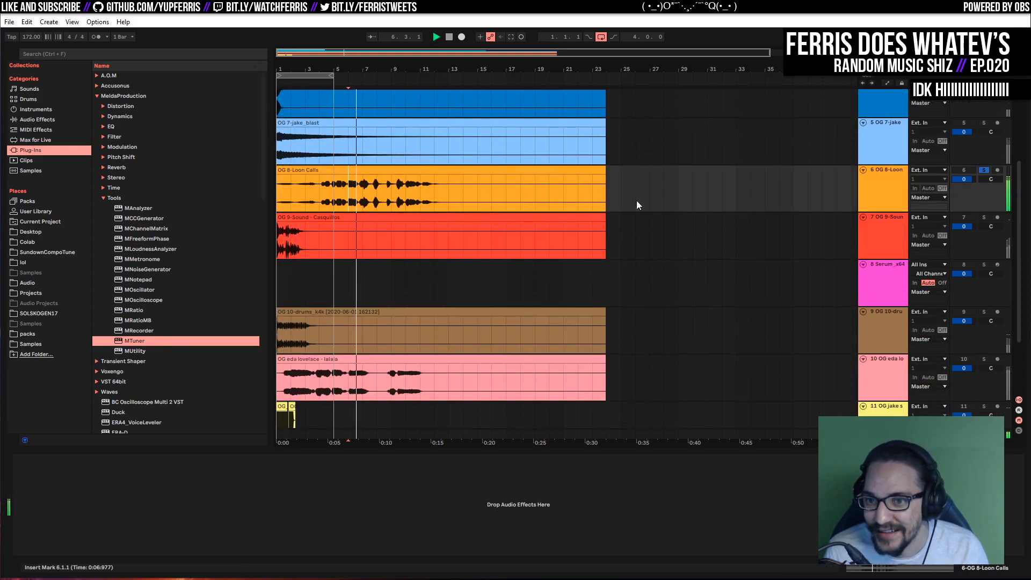
scroll(661, 209, up, 3)
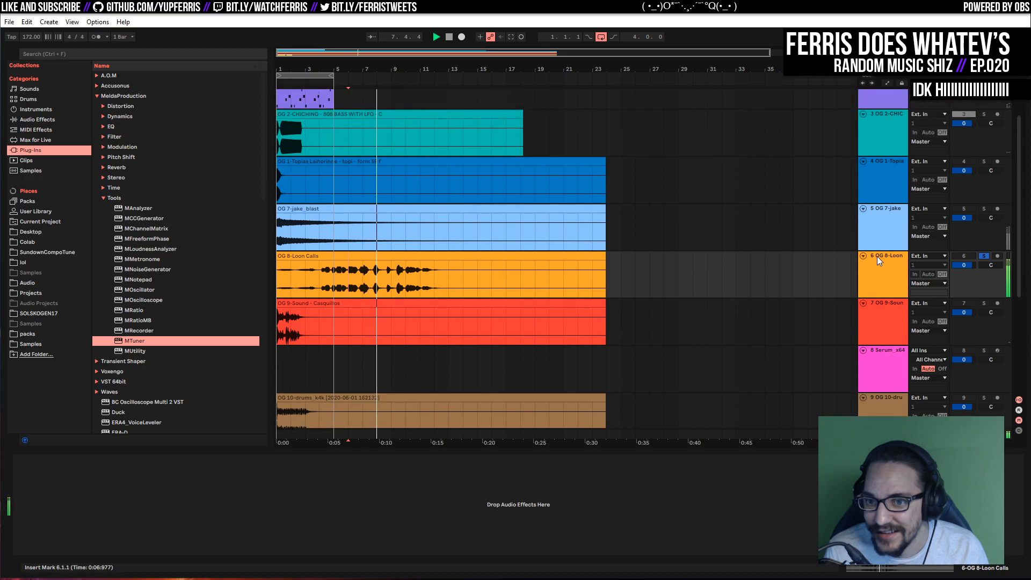
click(983, 256)
scroll(638, 264, up, 2)
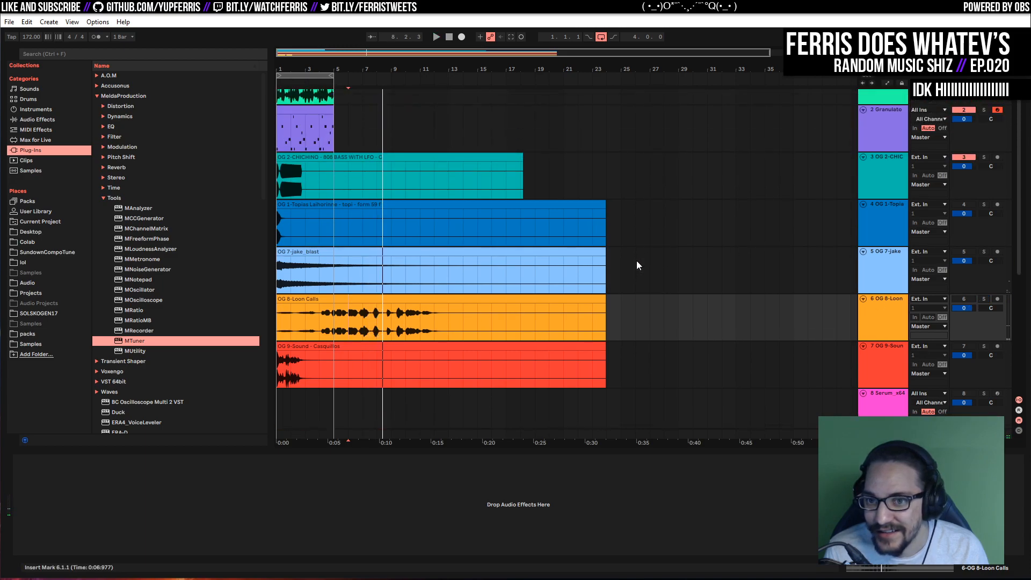
Solo the 808 bass track, trim its clip to the first half bar (1.1.1 to 1.3.1), and open the clip's sample settings
scroll(638, 265, down, 1)
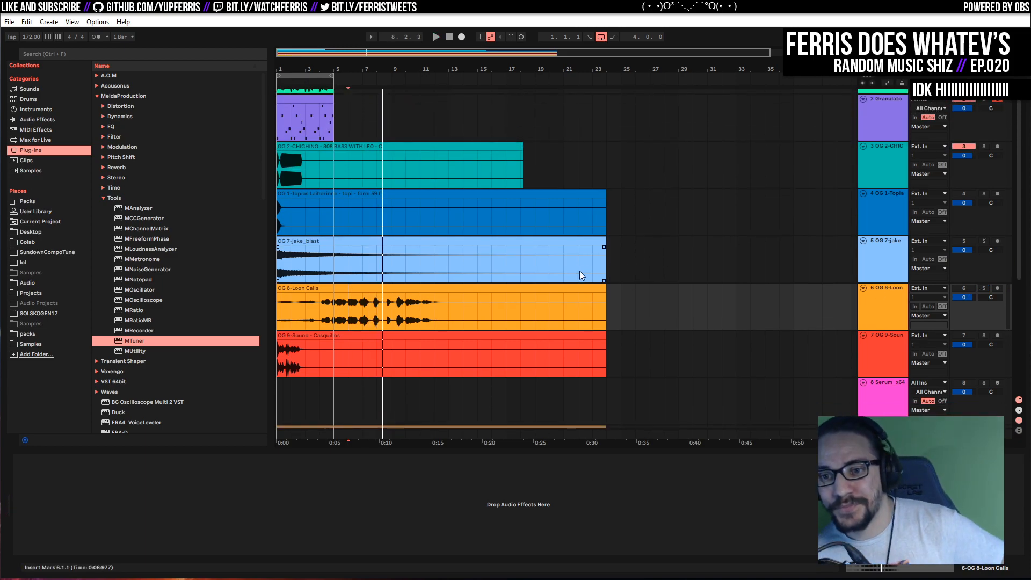
scroll(504, 269, up, 2)
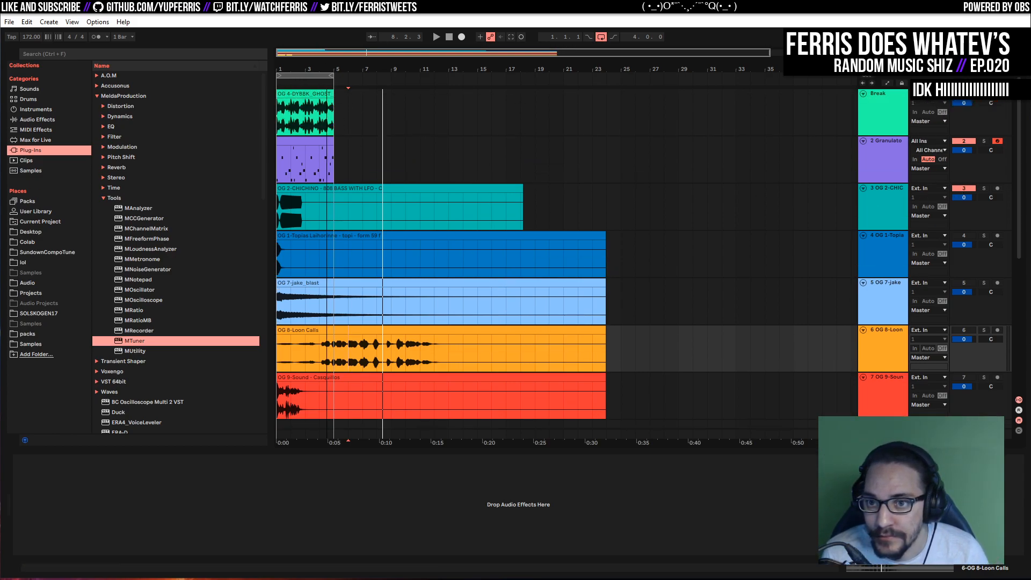
drag(344, 68, 343, 97)
key(space)
click(277, 206)
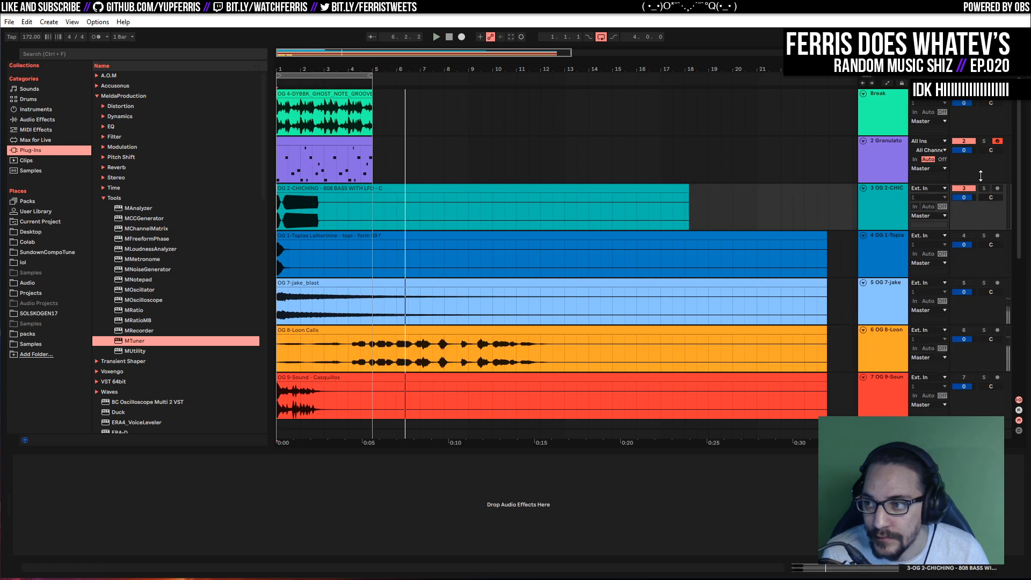
click(983, 188)
drag(689, 206, 288, 198)
double_click(280, 188)
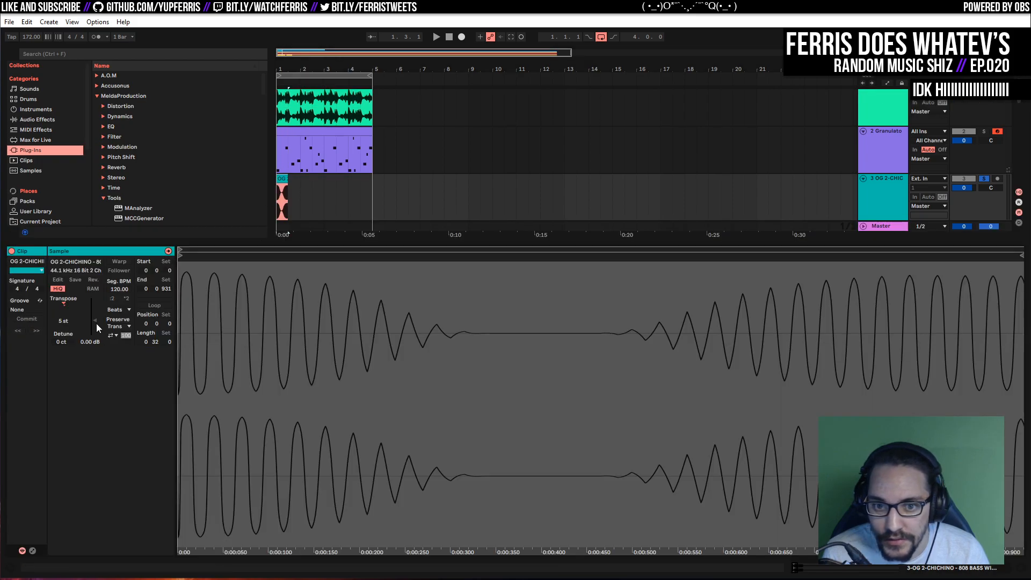
Warp the 808 clip in Complex mode, double its segment BPM to 257.71, trim it back to end at 1.3.1, and play it
click(120, 261)
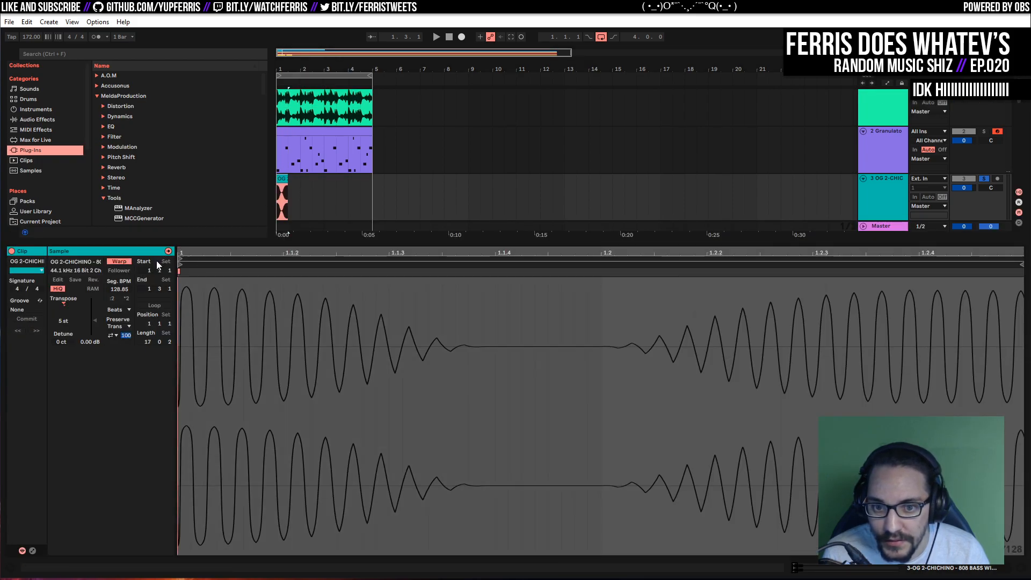
click(126, 310)
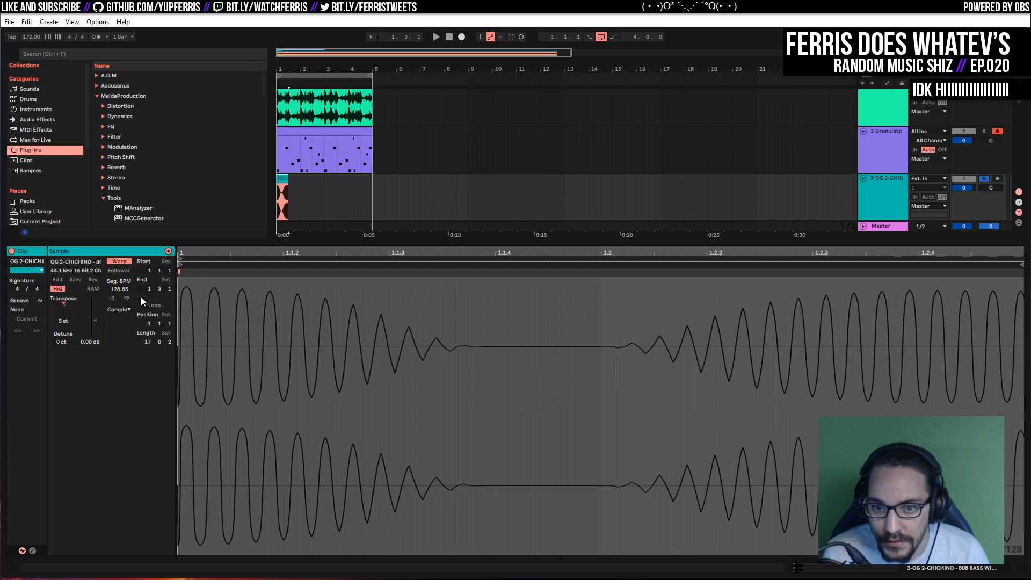
click(125, 298)
key(space)
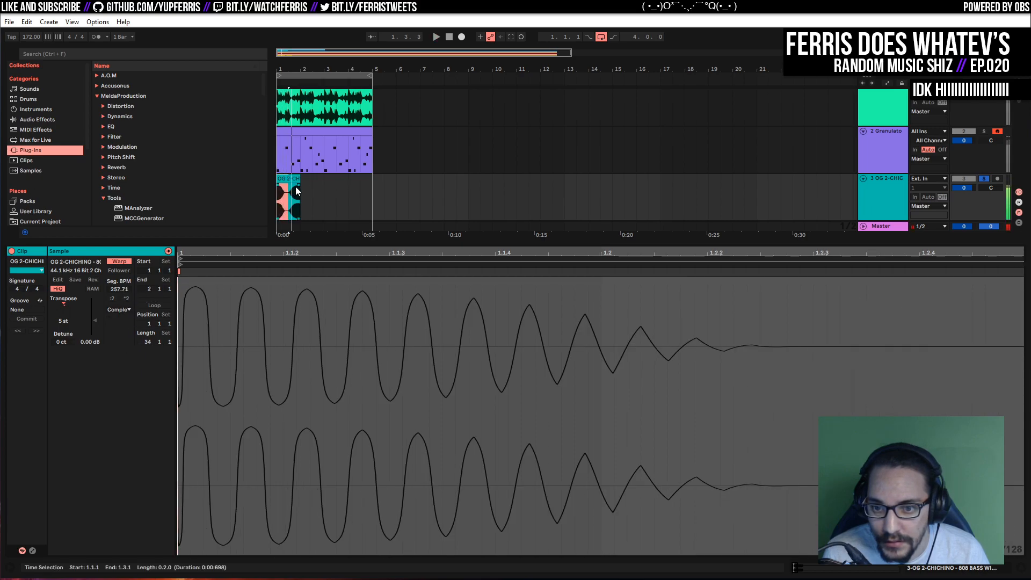
drag(297, 180, 288, 180)
key(space)
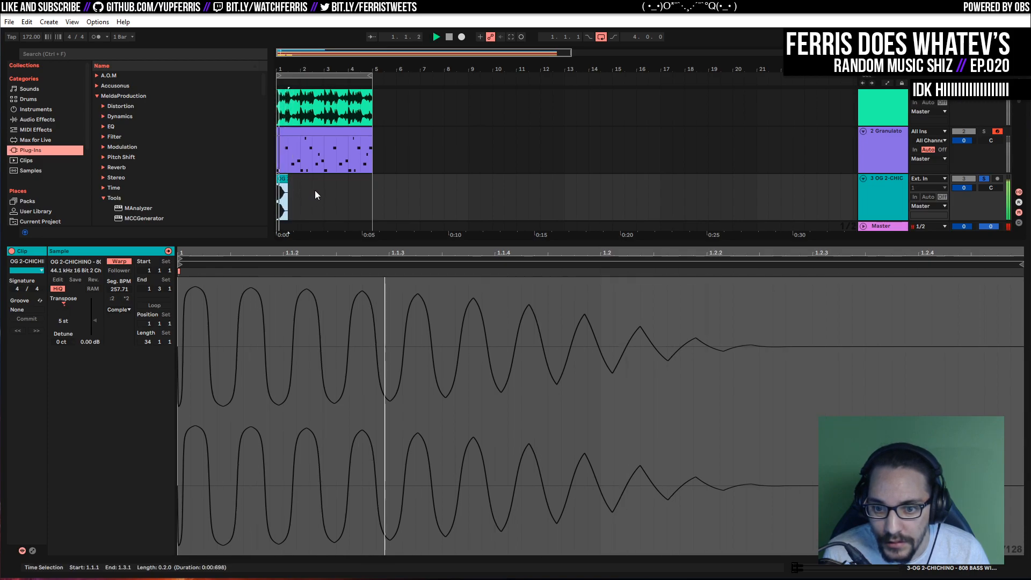
key(space)
Place a copy of the 808 clip at 1.2.3 and play both hits from the start
drag(285, 52, 288, 94)
click(336, 206)
click(305, 180)
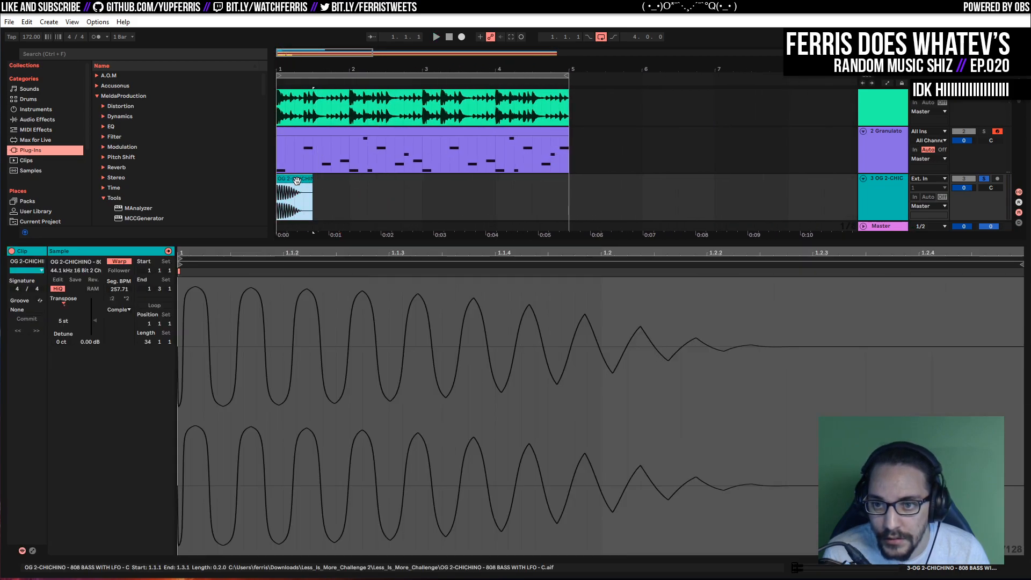
drag(290, 180, 320, 189)
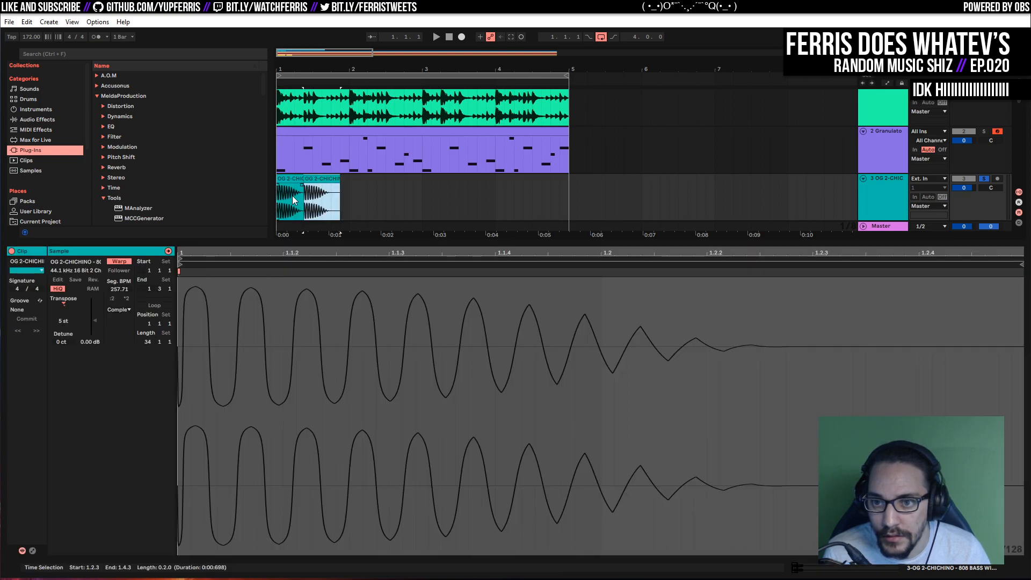
click(279, 196)
key(space)
key(space)
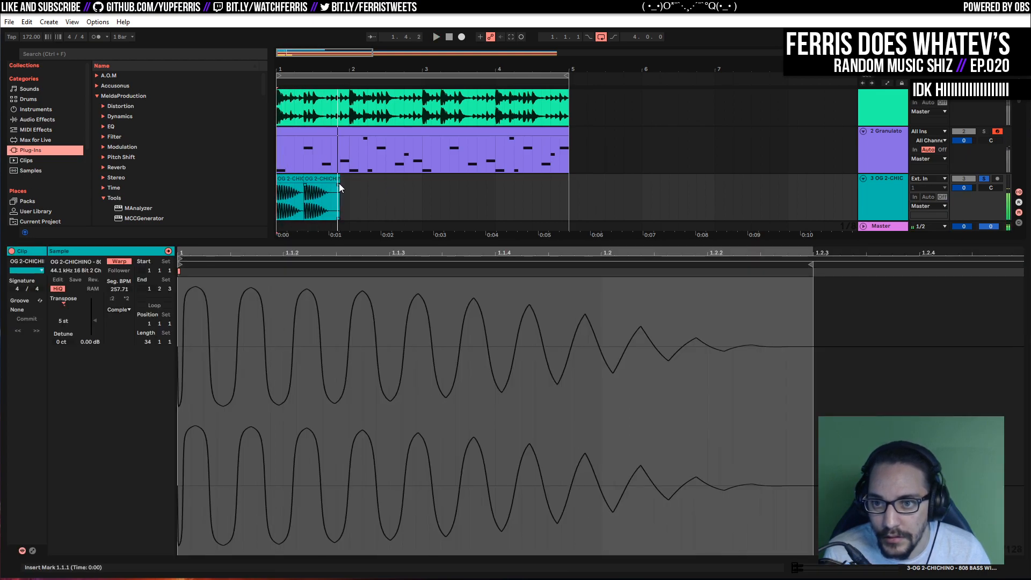
Place a third 808 hit one beat after the second, at about 1.3.3, and play the pattern from bar 1
click(333, 178)
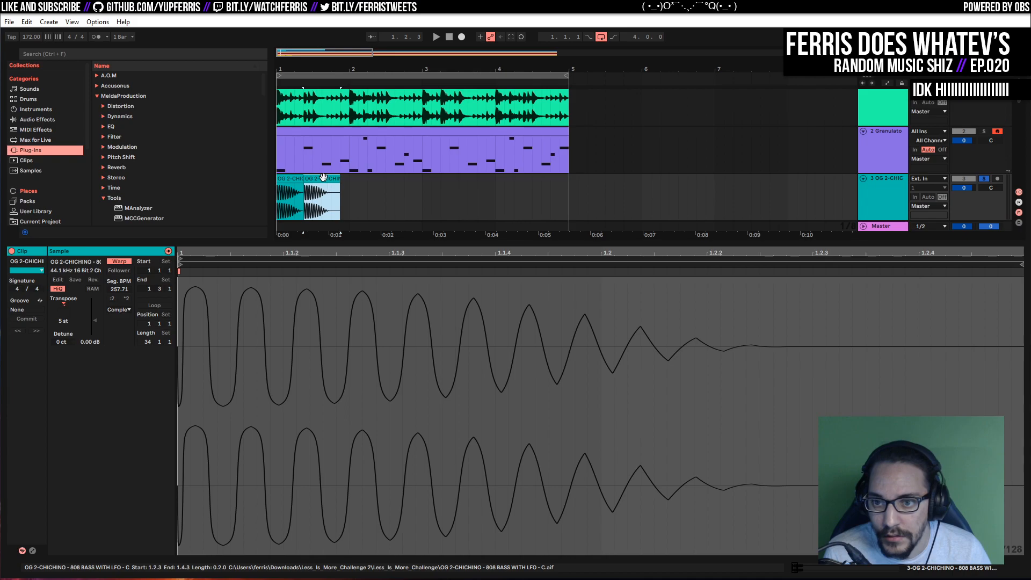
drag(321, 177, 343, 177)
click(278, 199)
key(space)
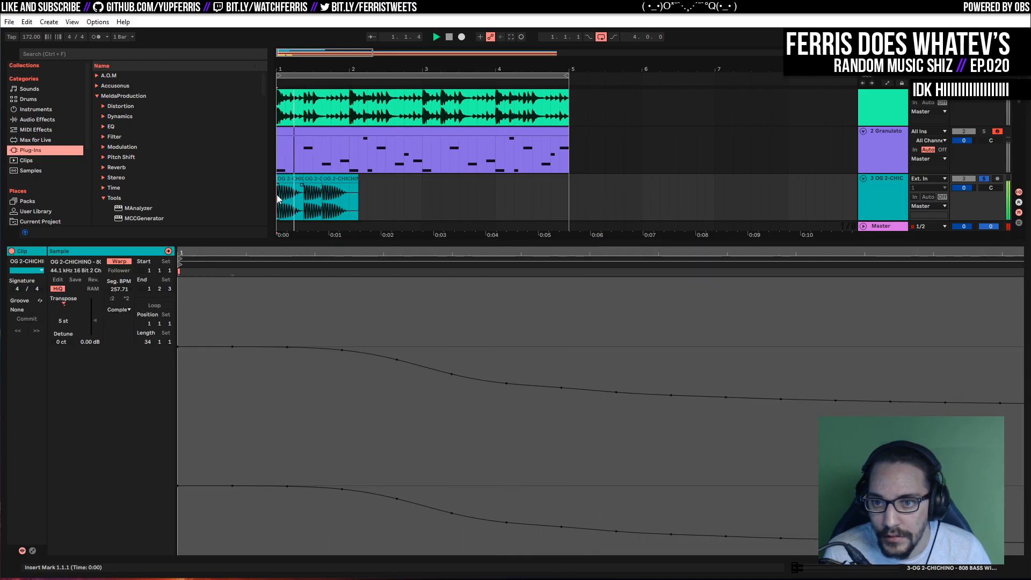
key(space)
Copy further 808 hits to fill bars 1 and 2, duplicate the two-bar pattern over bars 3 and 4, and play it
click(337, 179)
drag(337, 178, 424, 178)
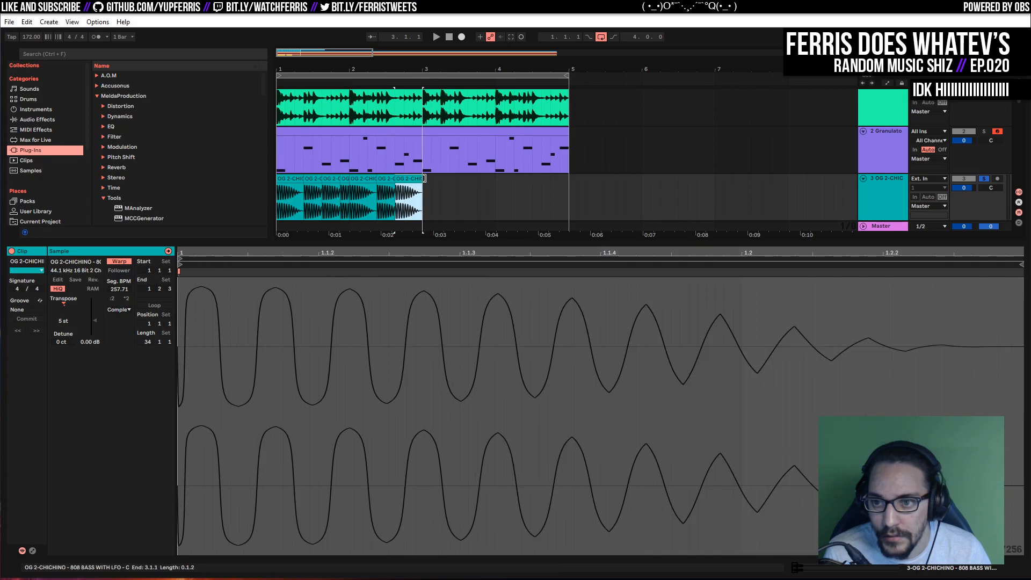
shift+click(291, 180)
key(ctrl+d)
key(space)
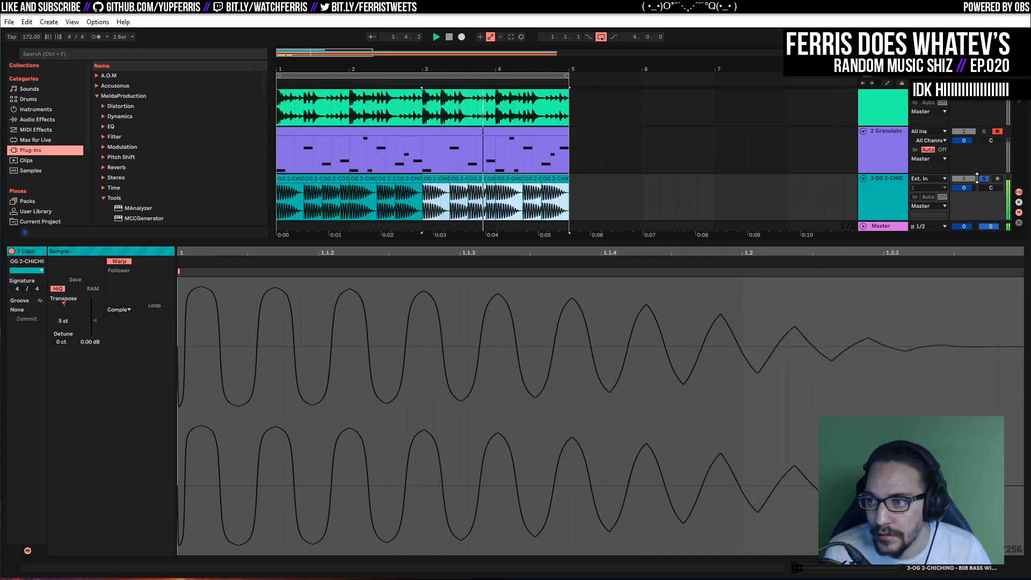
Load the MeldaProduction MWaveShaper distortion plug-in onto the 808 bass track during playback
double_click(890, 185)
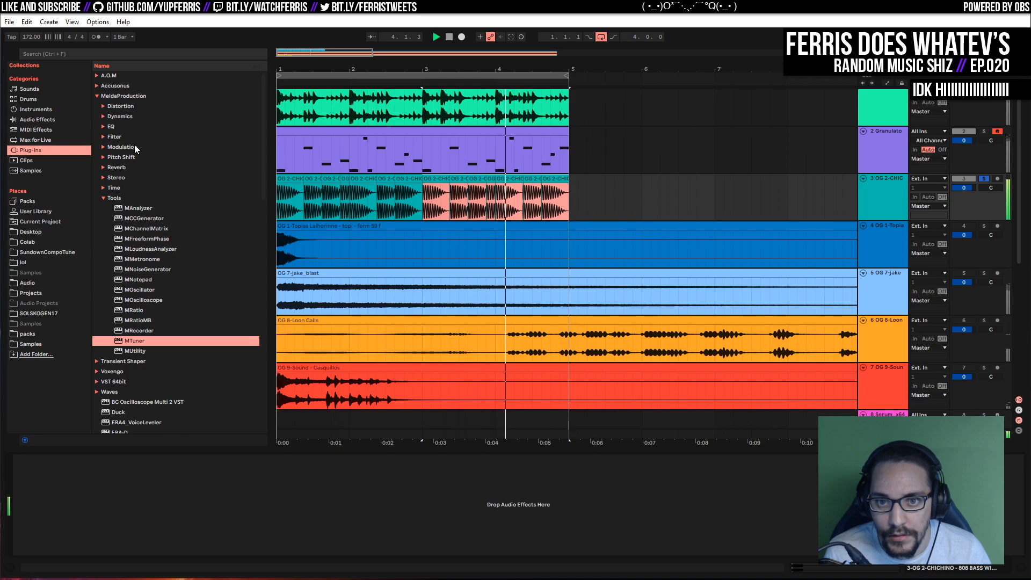
click(108, 108)
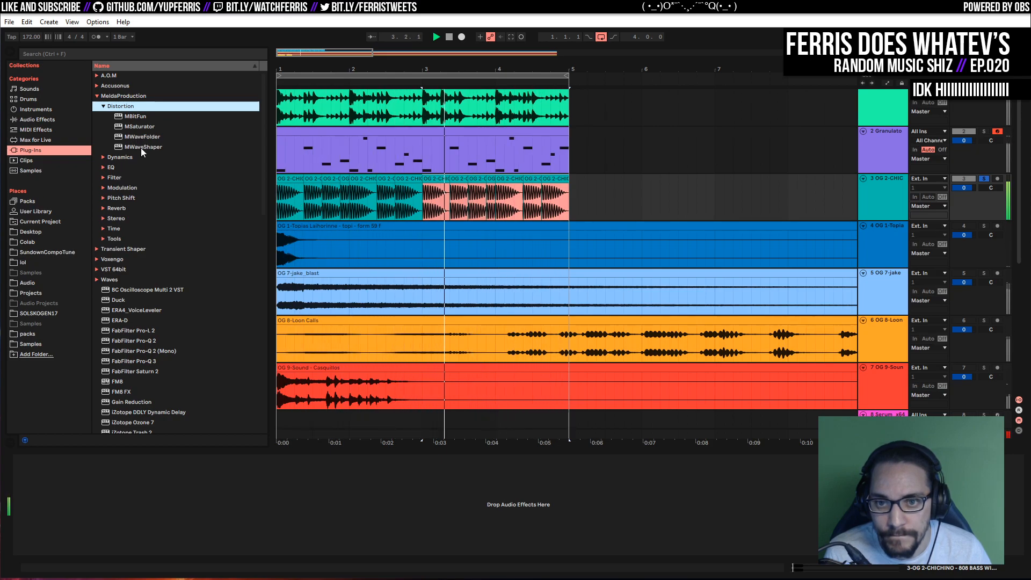
drag(140, 144, 163, 489)
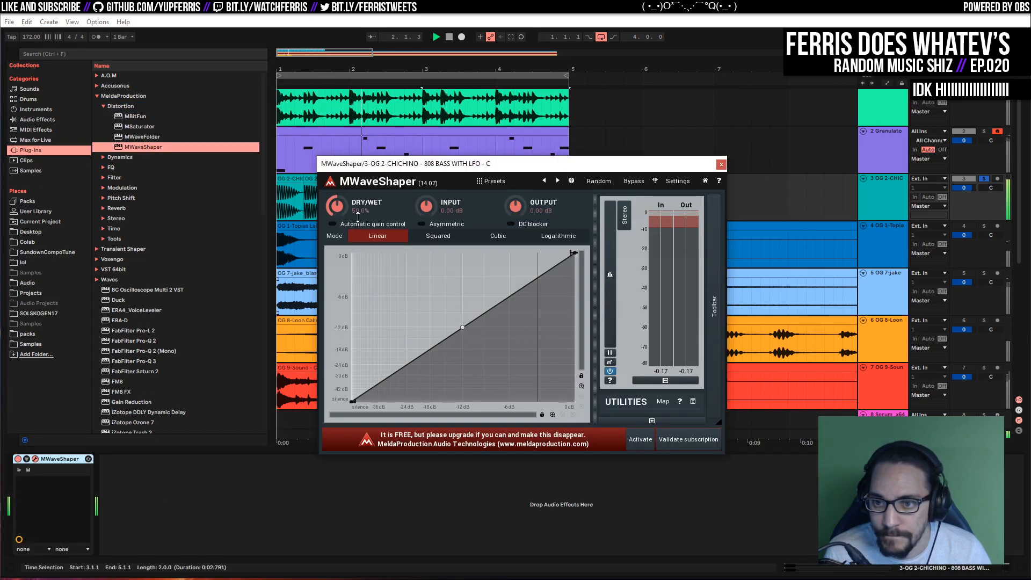
Set MWaveShaper's dry/wet to 100%, bow its curve upward, and add a middle point, moving it slightly higher along the input axis
drag(462, 327, 454, 306)
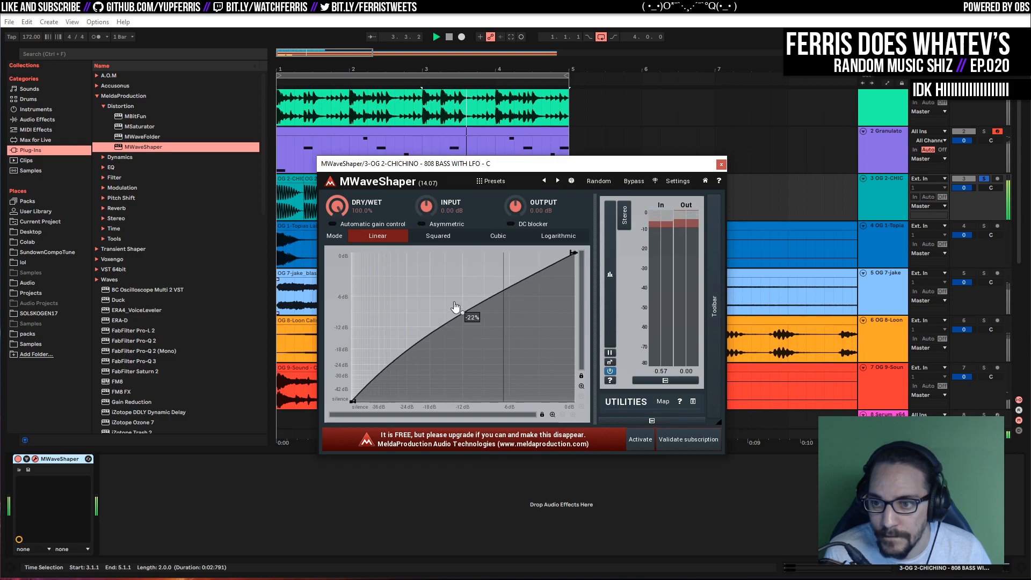
click(451, 313)
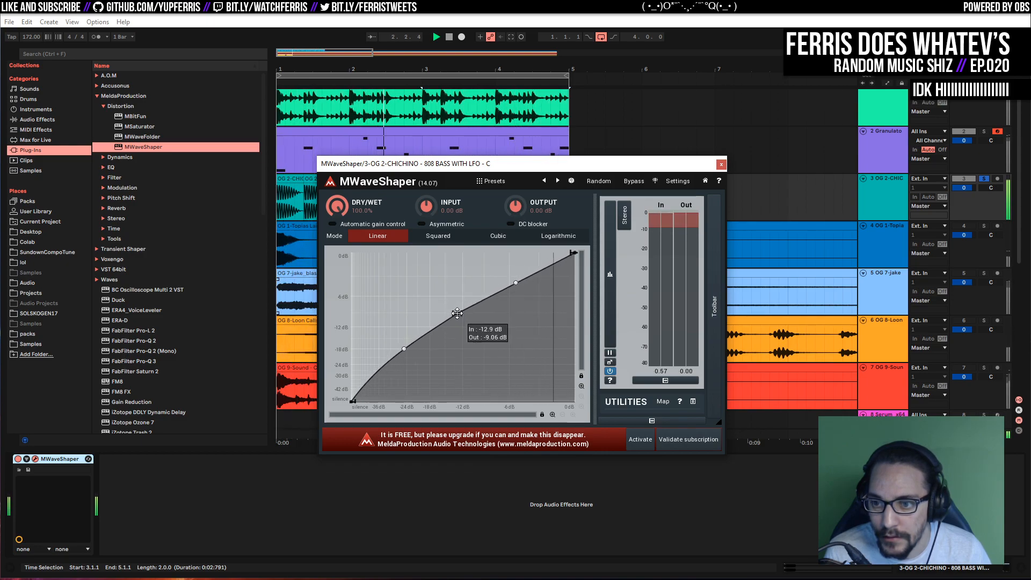
drag(400, 346, 415, 329)
mouse_move(515, 282)
mouse_down()
mouse_move(505, 230)
mouse_move(540, 367)
mouse_move(551, 365)
mouse_move(515, 293)
mouse_up()
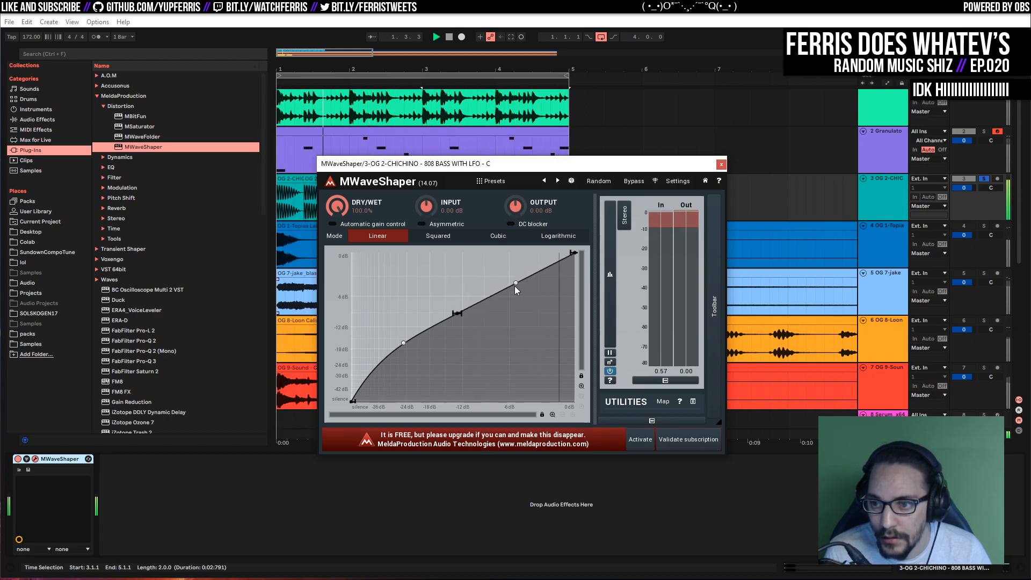
mouse_move(457, 313)
mouse_down()
mouse_move(459, 291)
mouse_move(463, 309)
mouse_up()
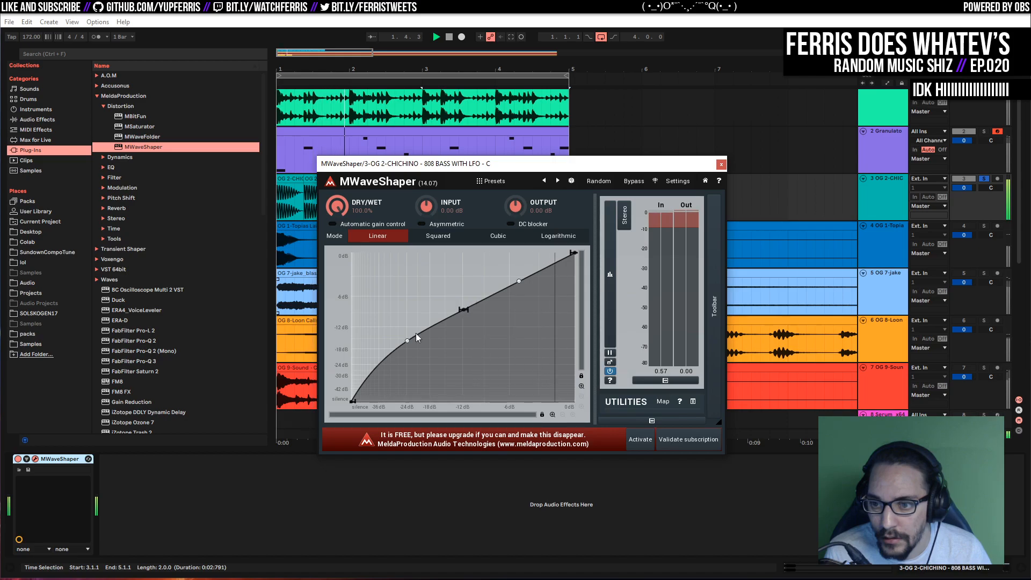
Fine-tune the waveshaper curve's middle point, bend its lower segment to about -38%, close the plug-in, and release the 808 bass track's solo
mouse_move(406, 342)
mouse_down()
mouse_move(407, 306)
mouse_move(407, 358)
mouse_up()
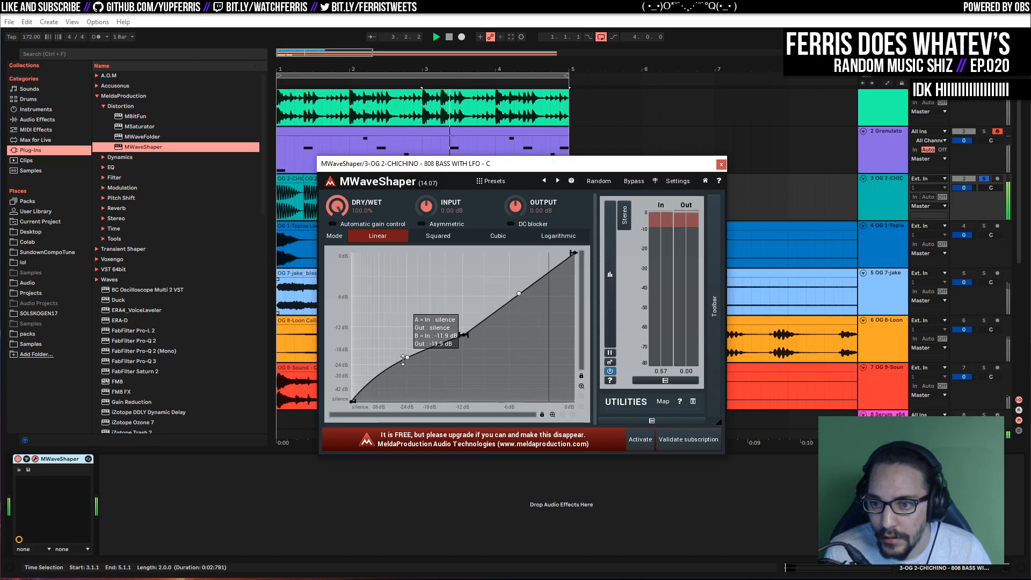
drag(464, 335, 461, 325)
drag(410, 350, 461, 307)
drag(406, 327, 408, 361)
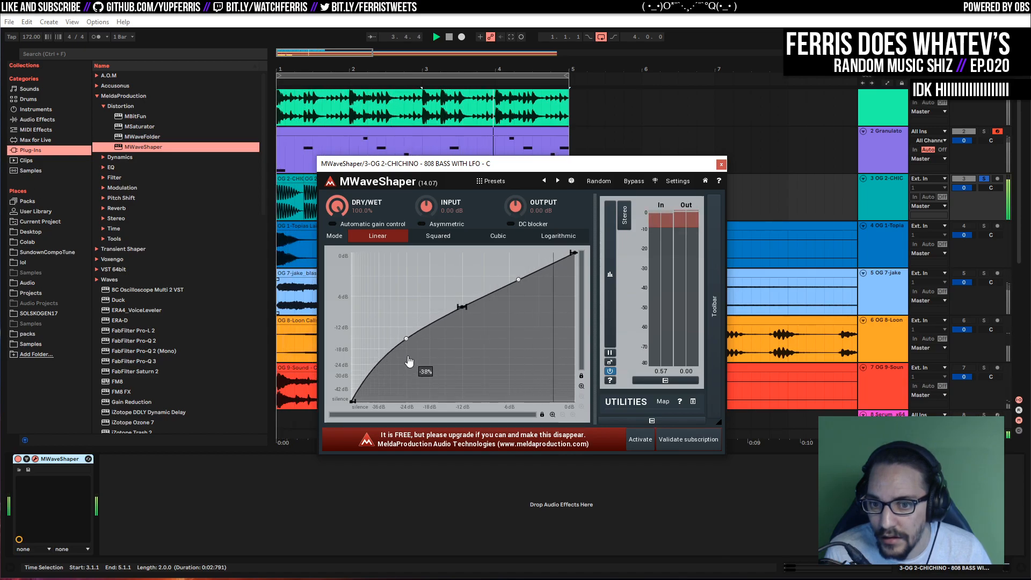
click(721, 164)
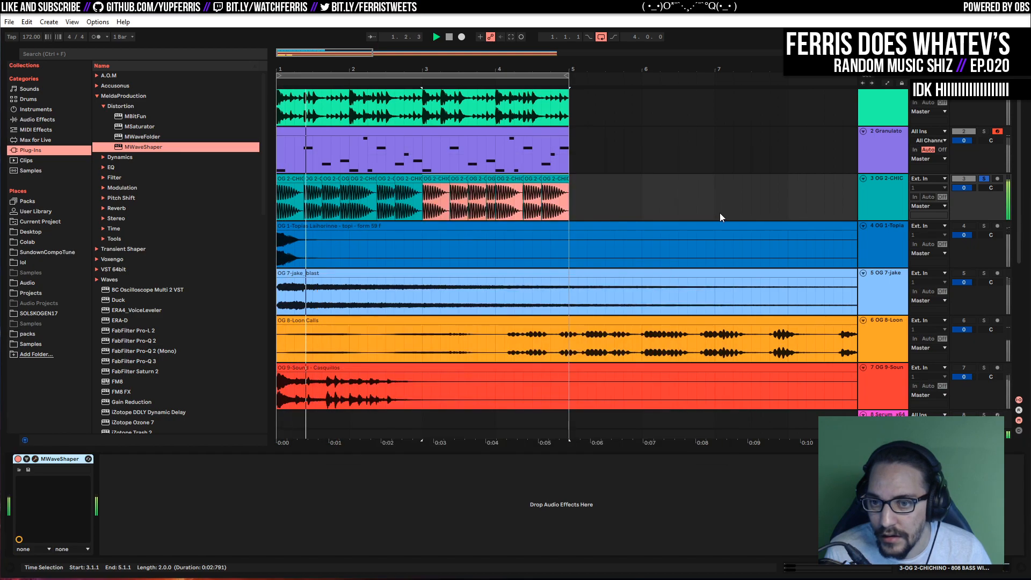
click(984, 179)
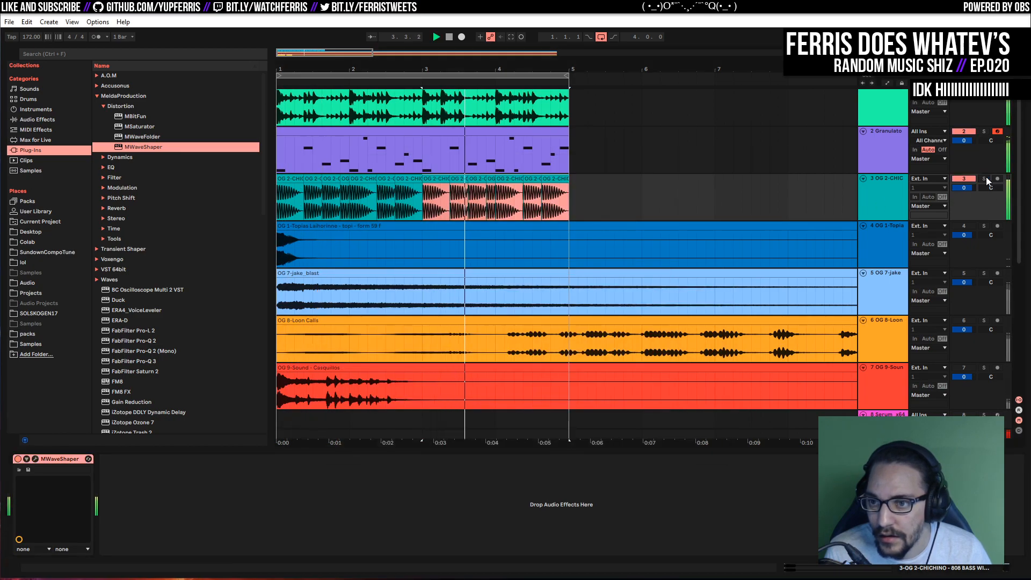
Select all tracks from Break down to track 12 and set their volume to -10 dB
scroll(823, 202, up, 1)
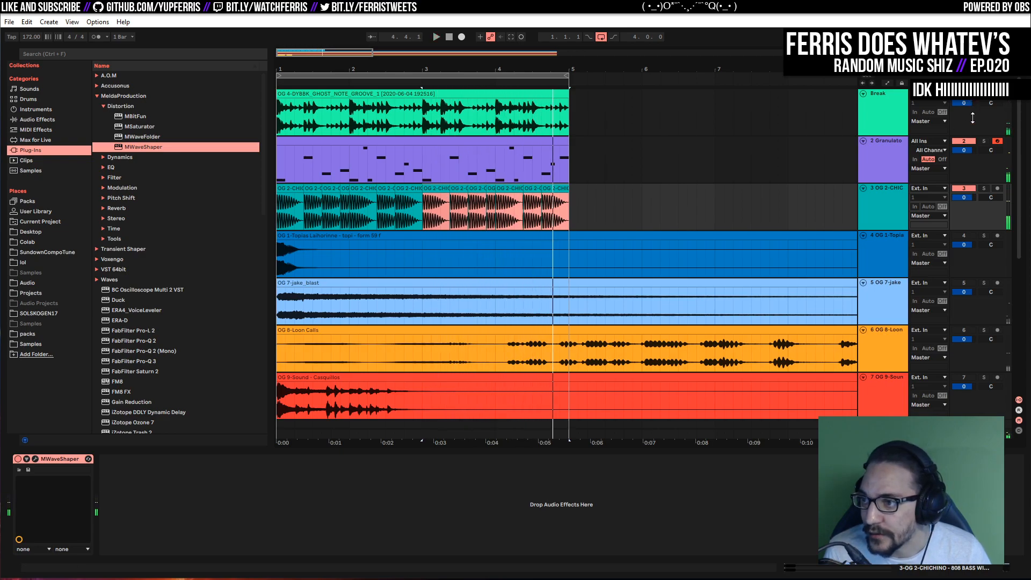
scroll(882, 306, down, 8)
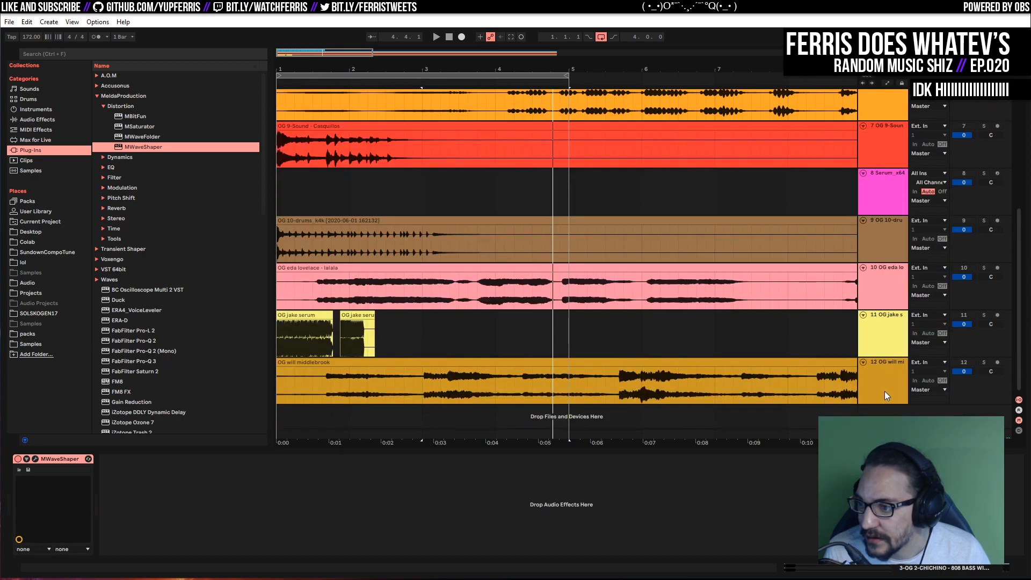
click(884, 391)
scroll(882, 390, up, 8)
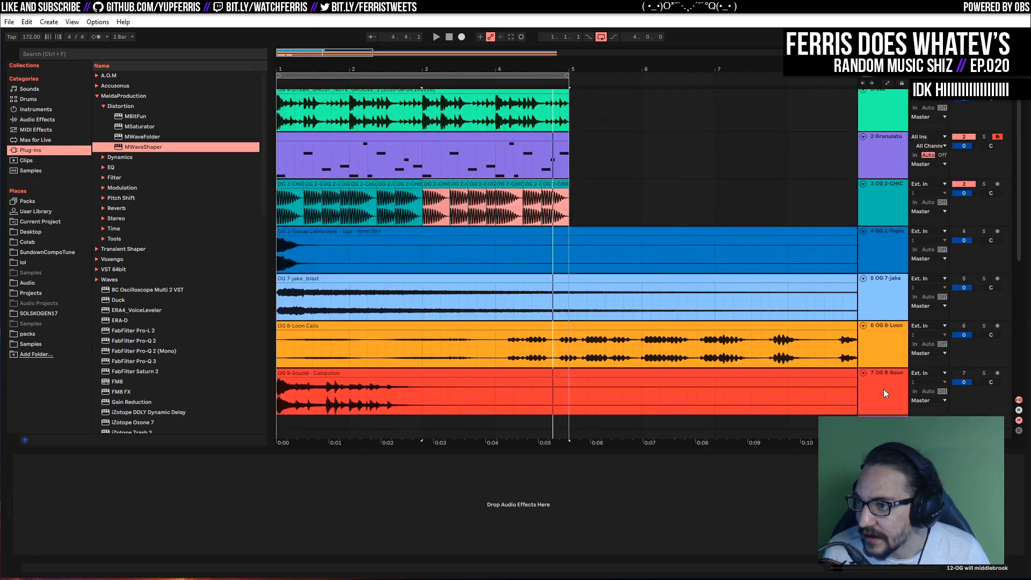
shift+click(887, 115)
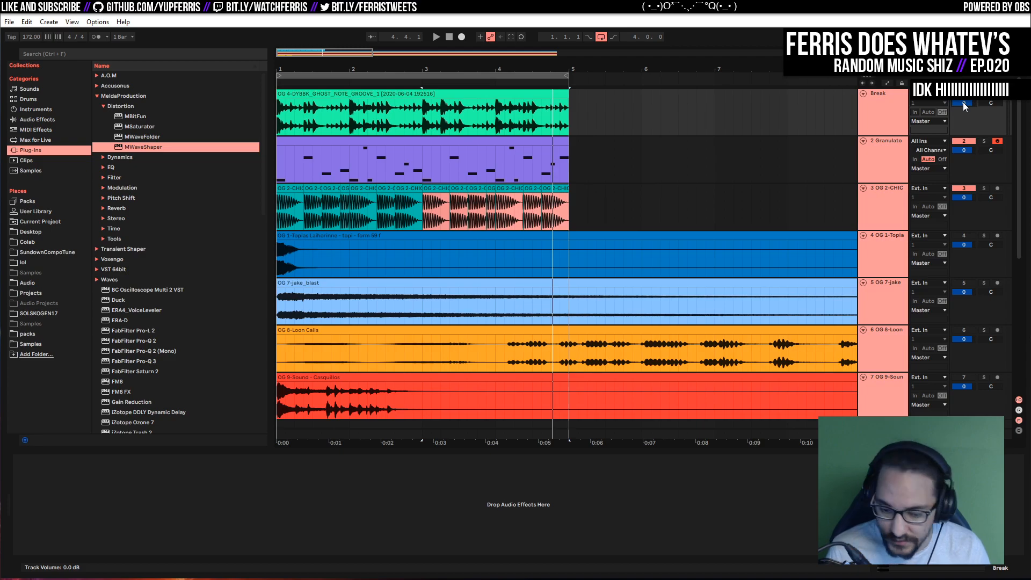
text(-10)
key(Return)
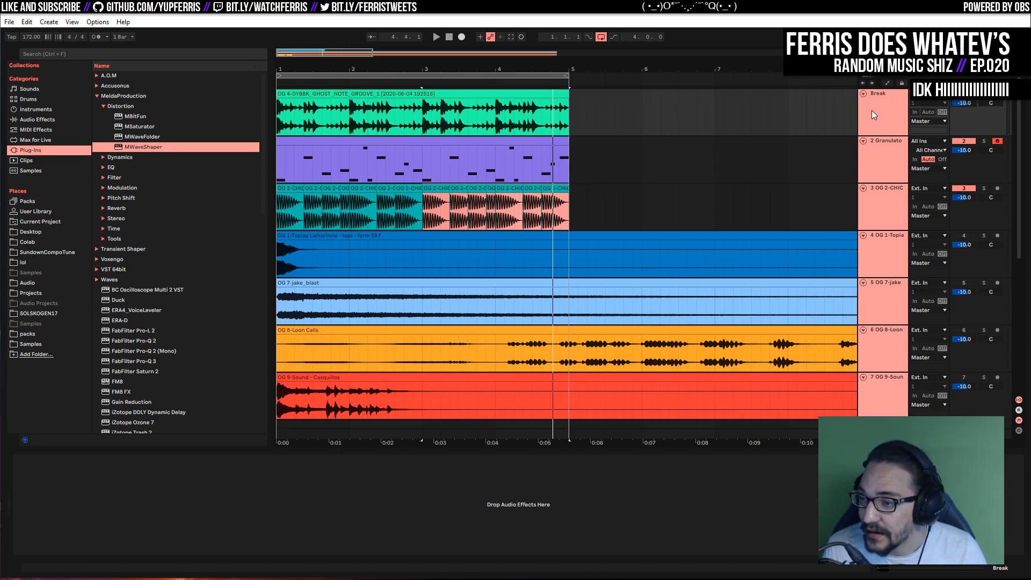
Group the selected tracks and name the group Premaster
key(ctrl+g)
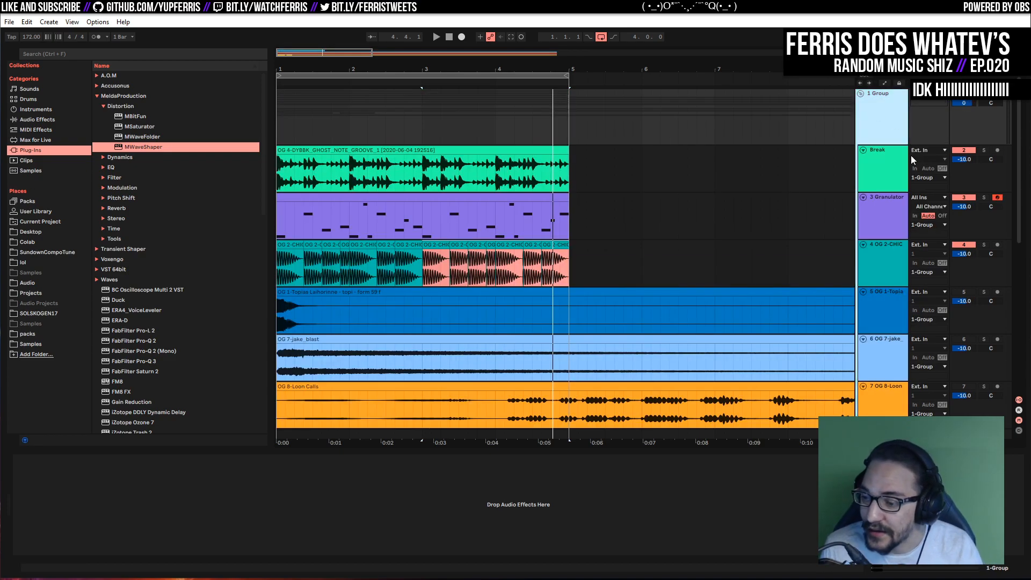
key(ctrl+r)
text(Premaster)
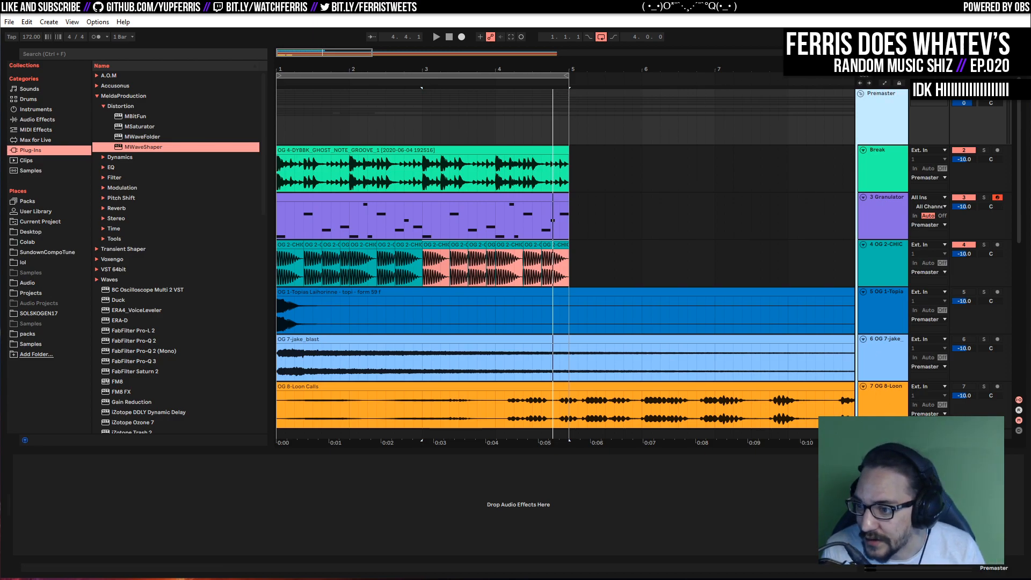
key(Return)
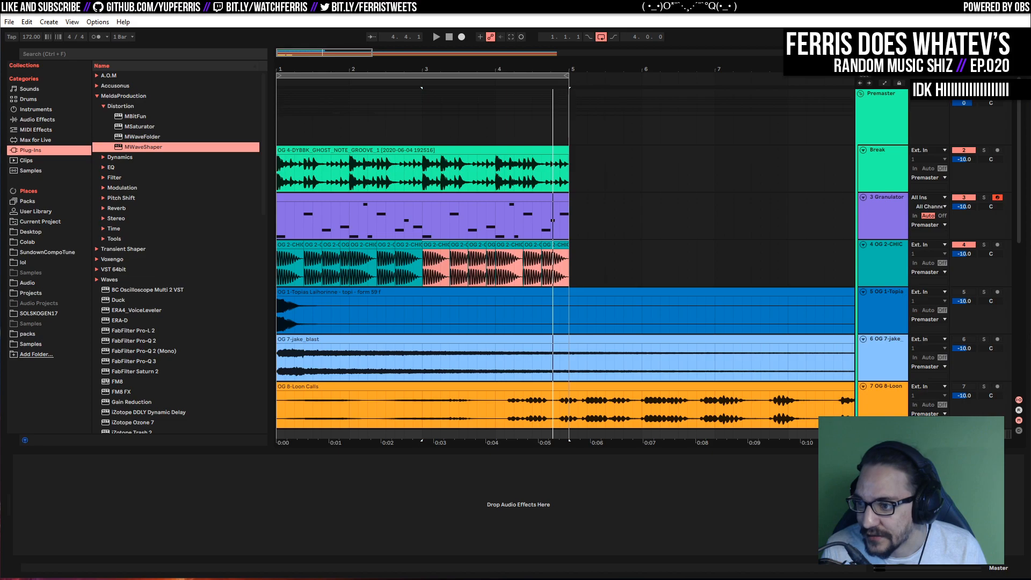
scroll(871, 130, down, 5)
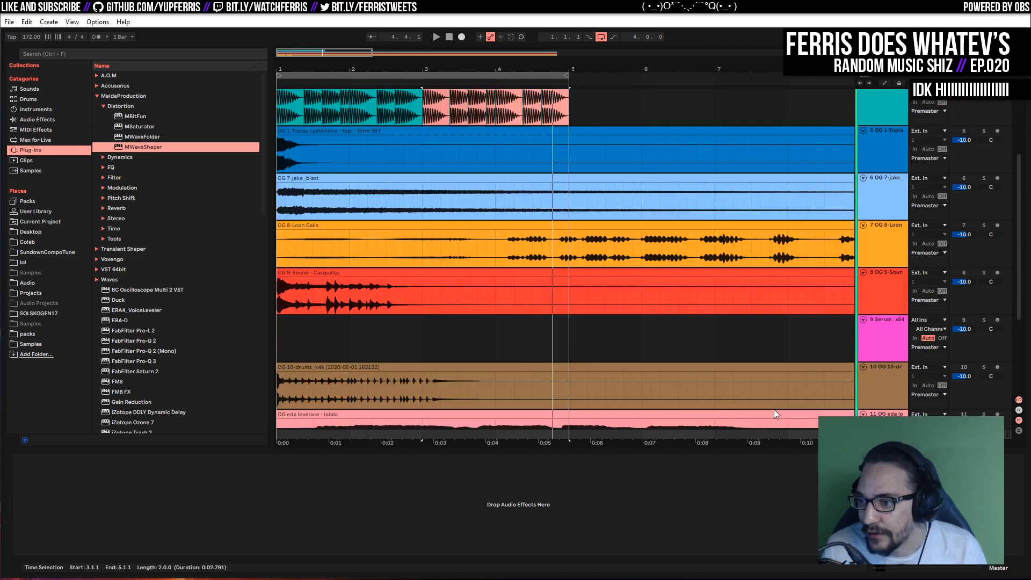
Stop playback and load the Ozone 9 plug-in onto the Premaster group
scroll(774, 411, down, 5)
scroll(910, 356, up, 10)
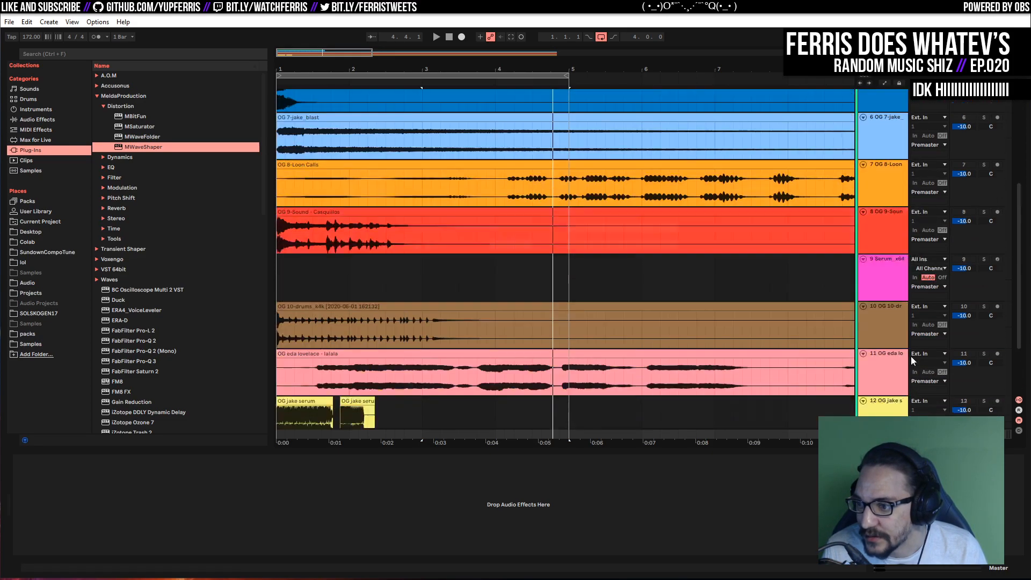
key(space)
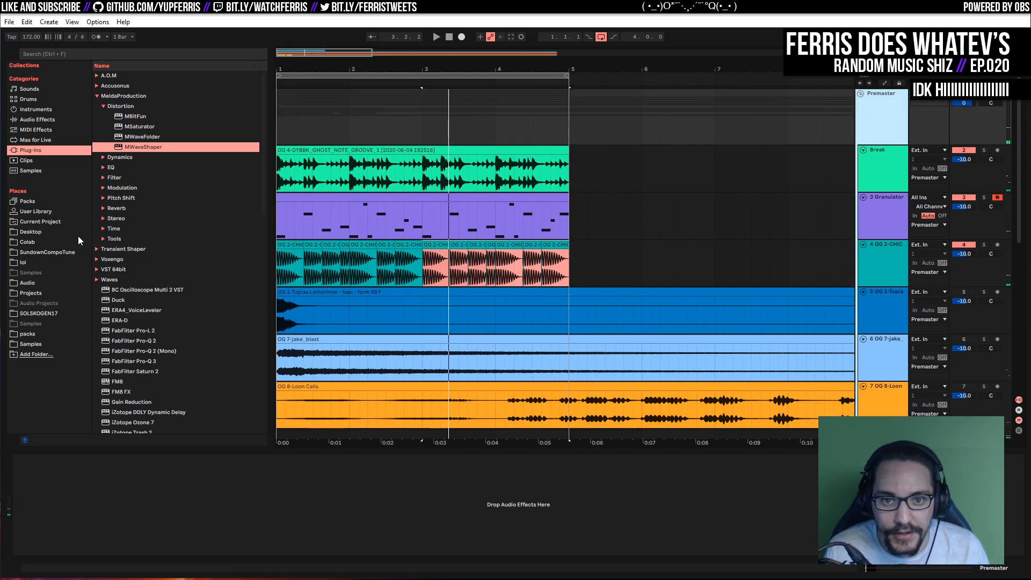
scroll(135, 182, down, 4)
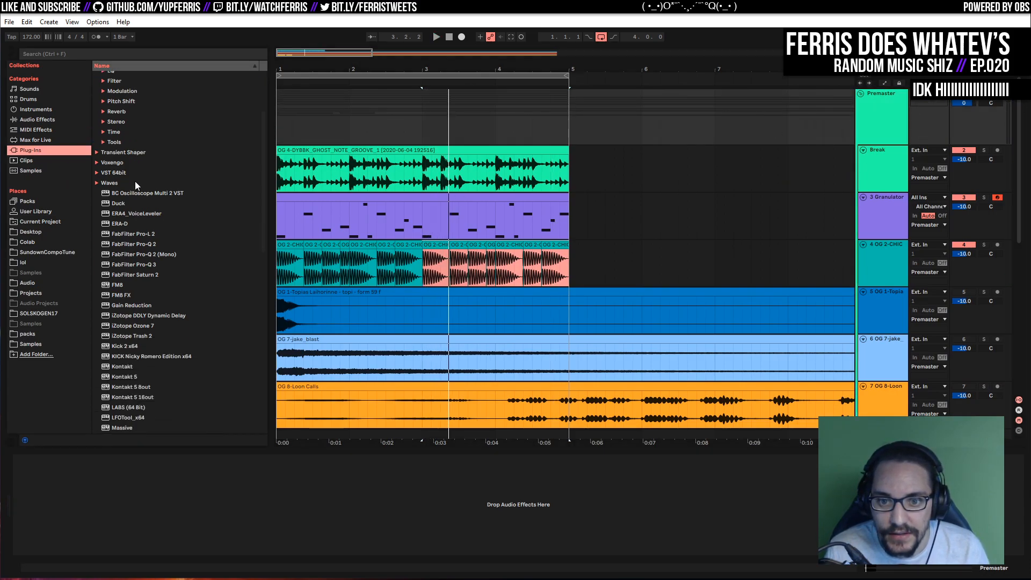
scroll(134, 181, down, 10)
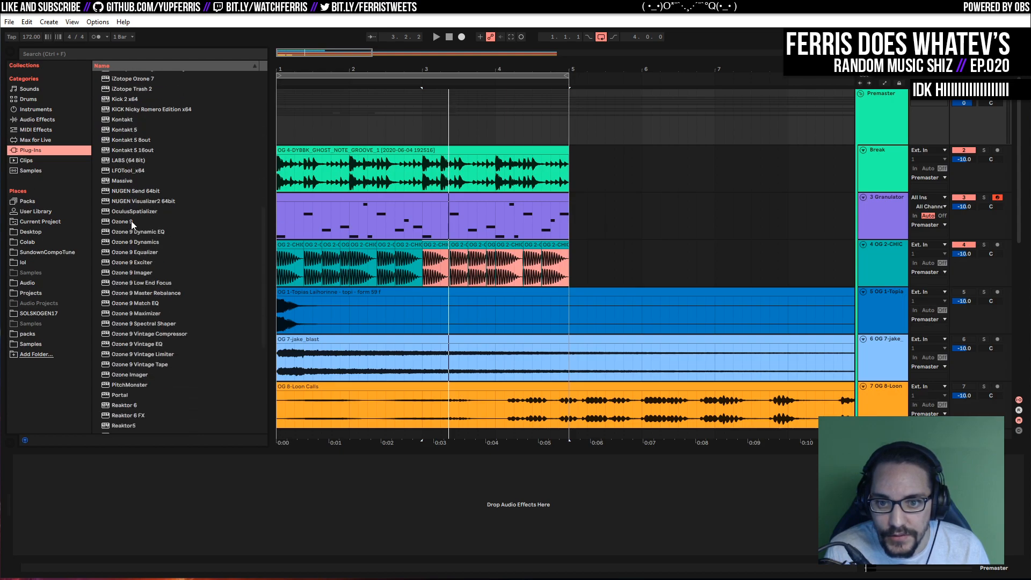
drag(131, 221, 153, 491)
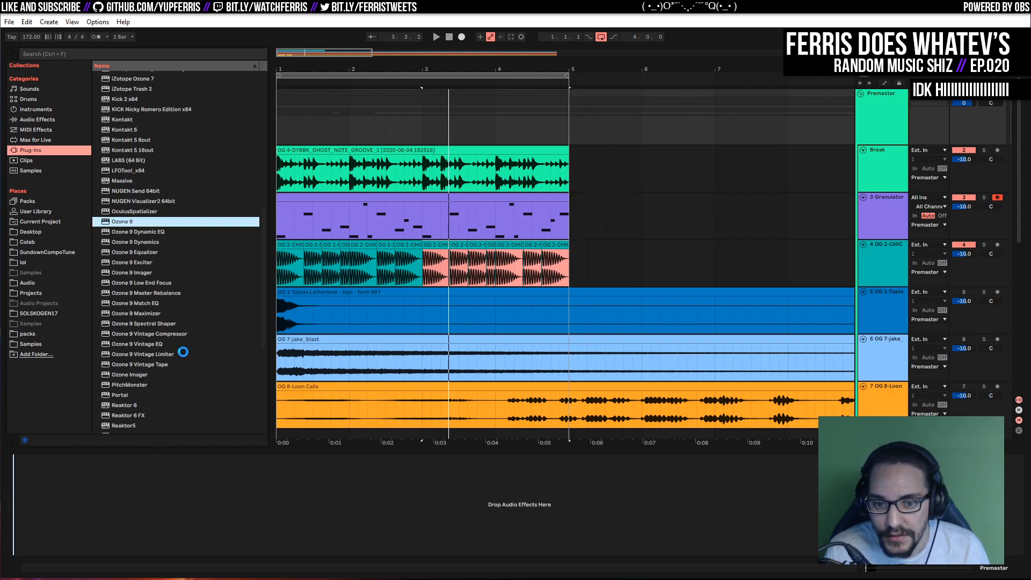
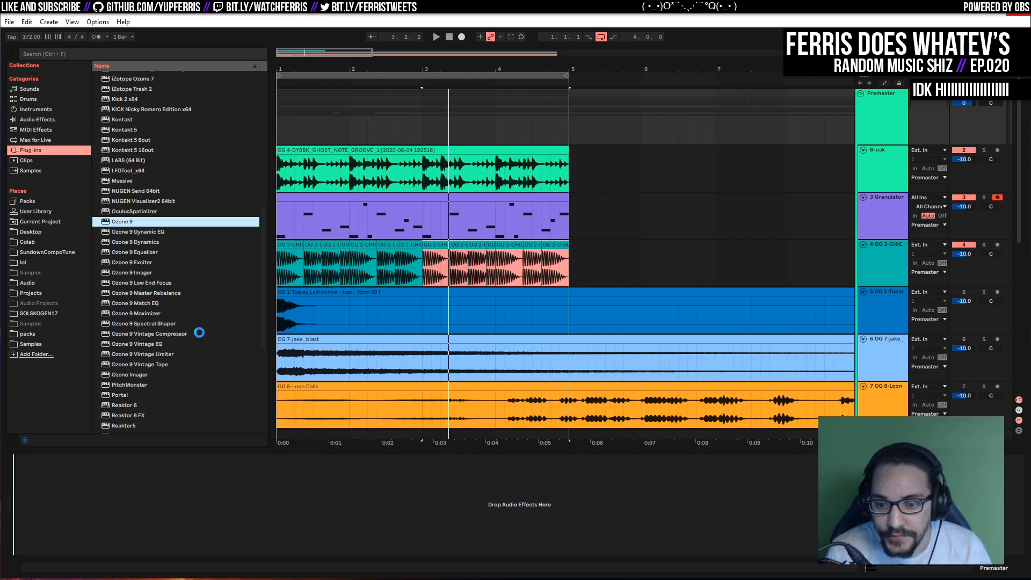
drag(436, 176, 214, 203)
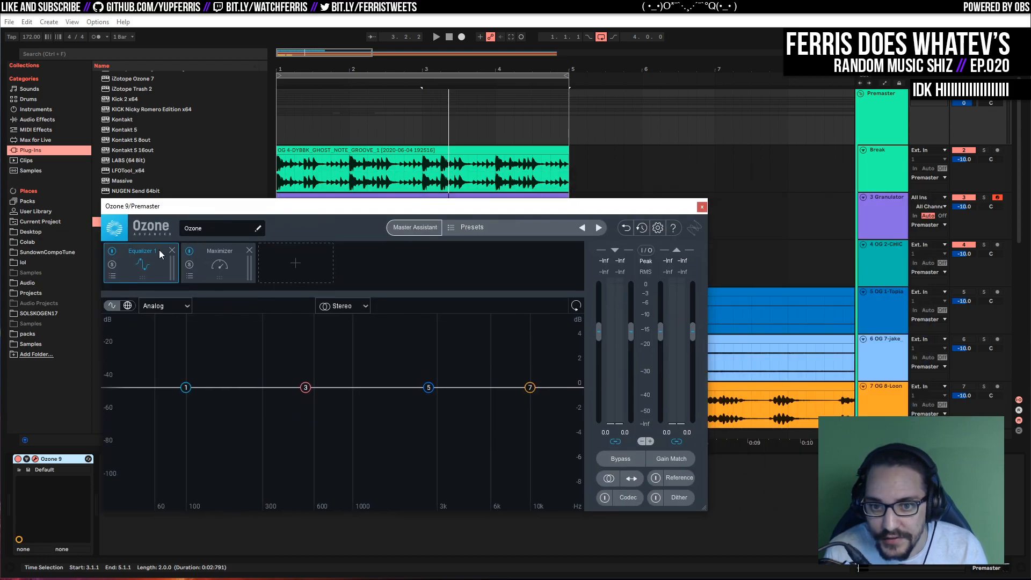
Remove Ozone's Equalizer module, set the Maximizer to IRC IV Transient with a -5 dB threshold, audition it, and close the plug-in
click(172, 251)
click(195, 274)
click(159, 266)
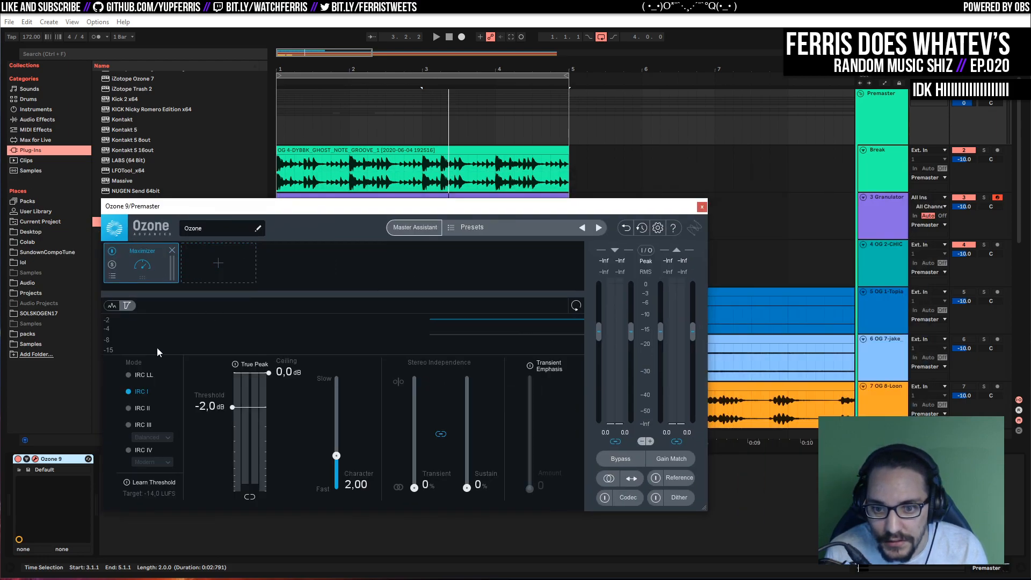
click(149, 462)
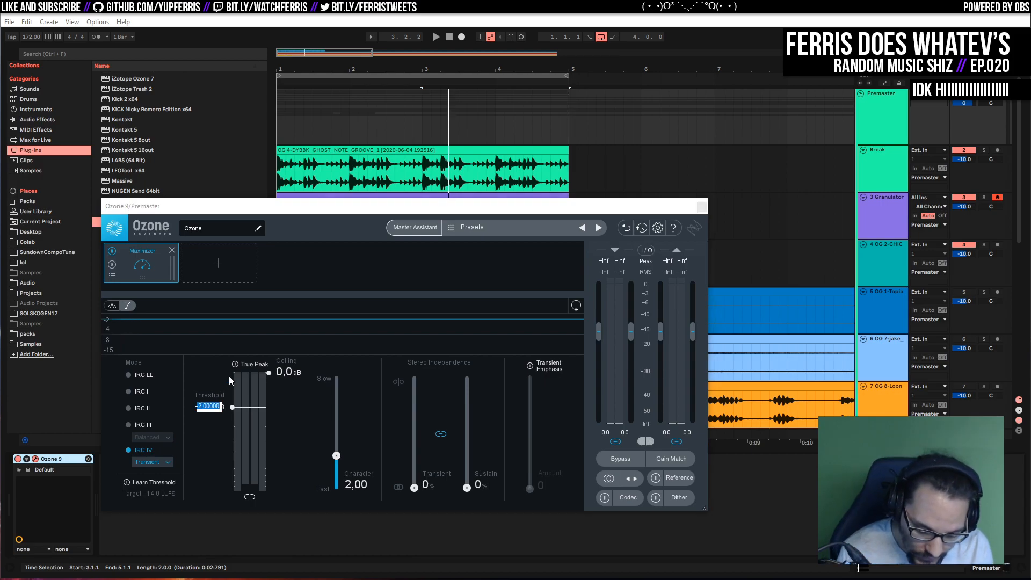
text(-5)
key(Return)
key(space)
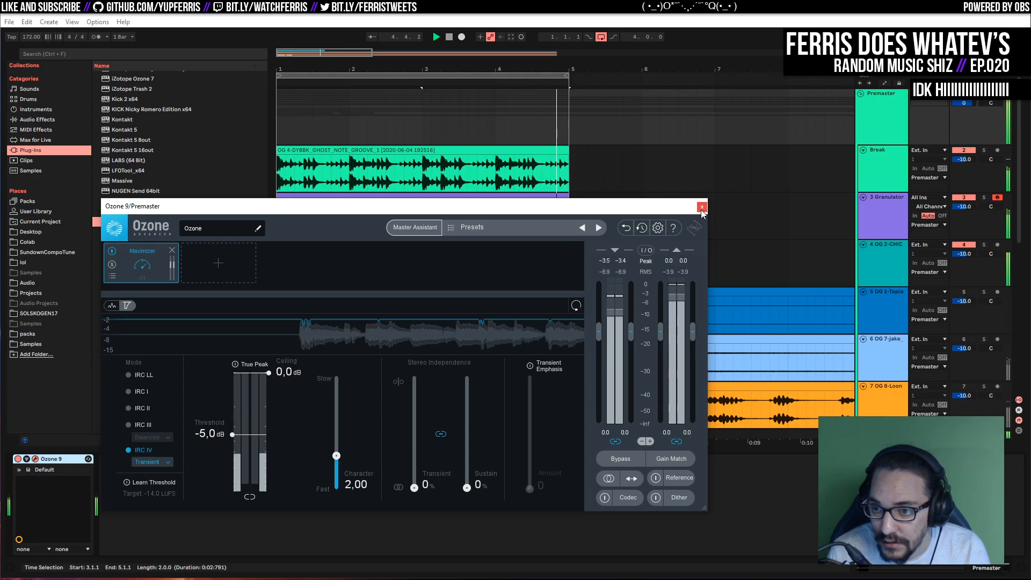
key(space)
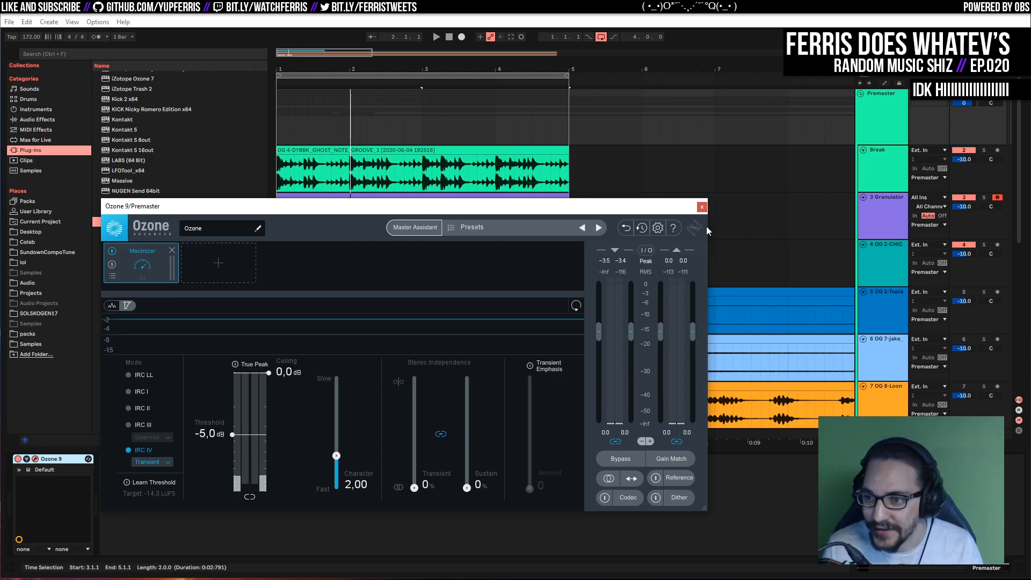
click(701, 207)
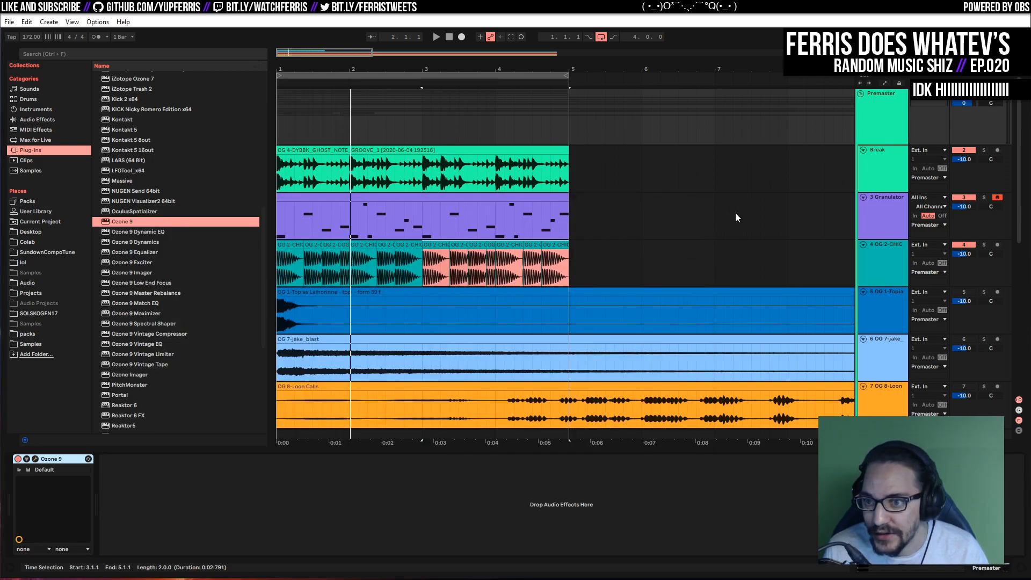
Try the soloed Granulator melody's notes one and two octaves lower, and return them to the original octave
key(space)
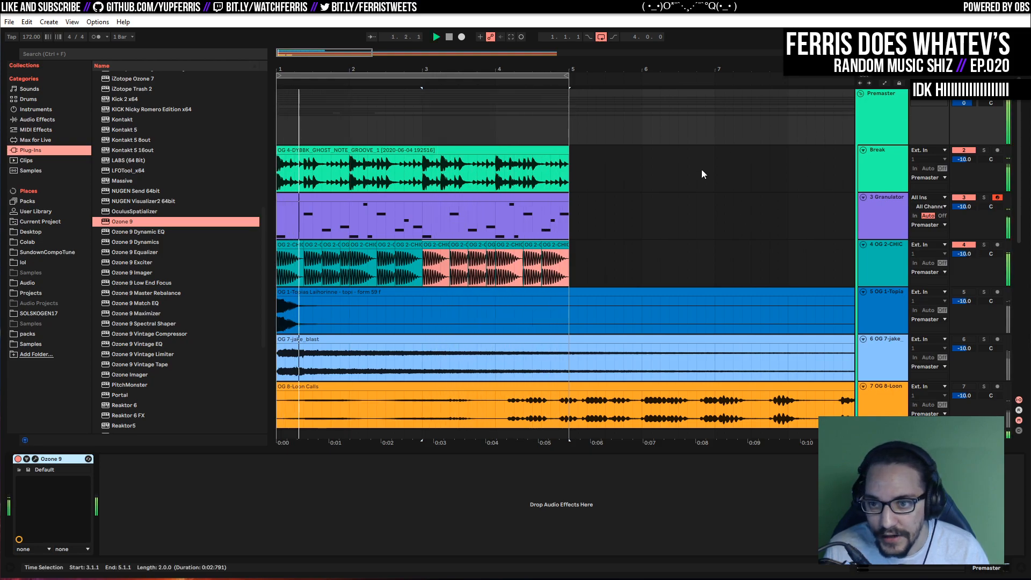
click(870, 216)
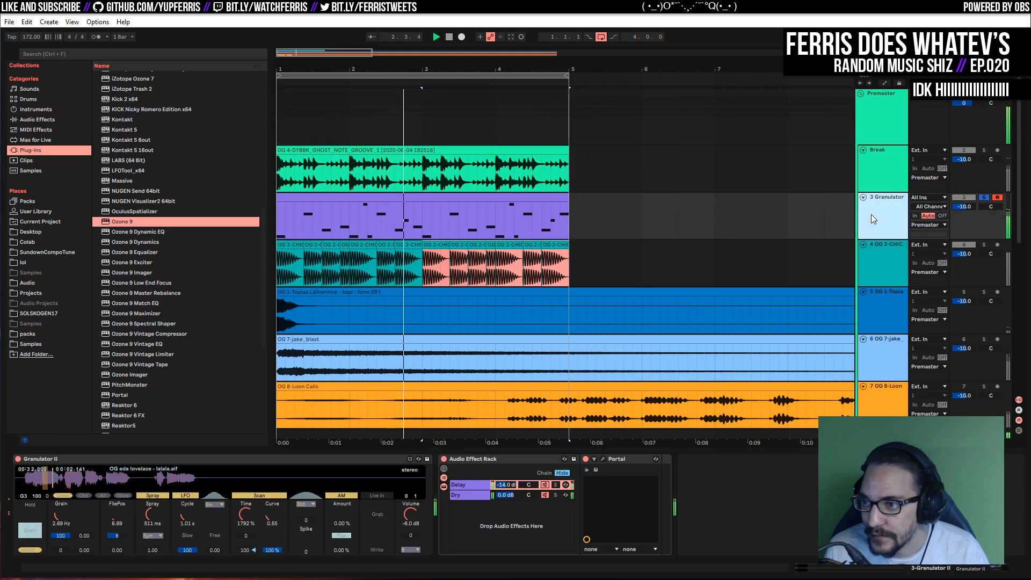
key(space)
double_click(429, 196)
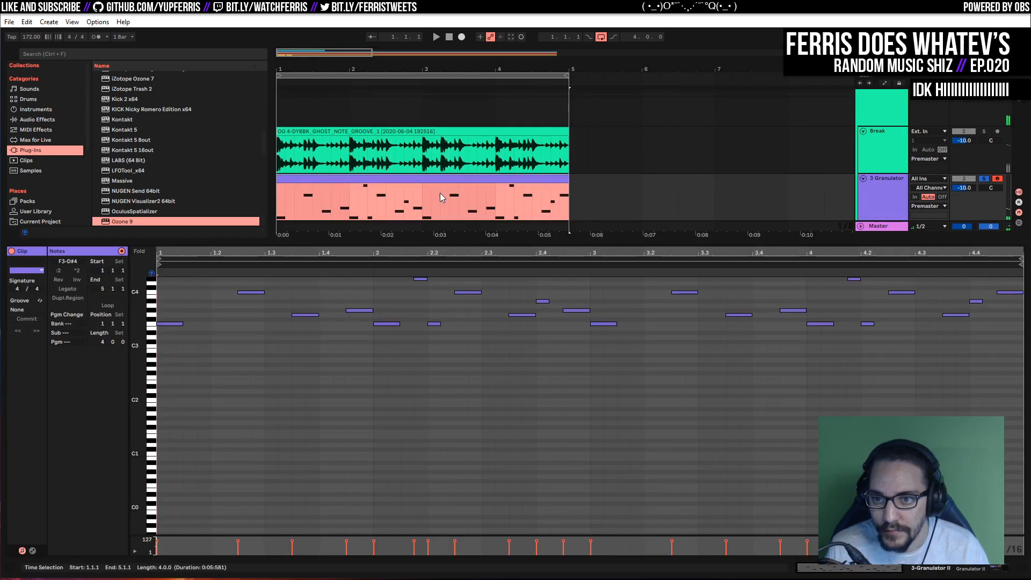
key(ctrl+a)
key(shift+Down)
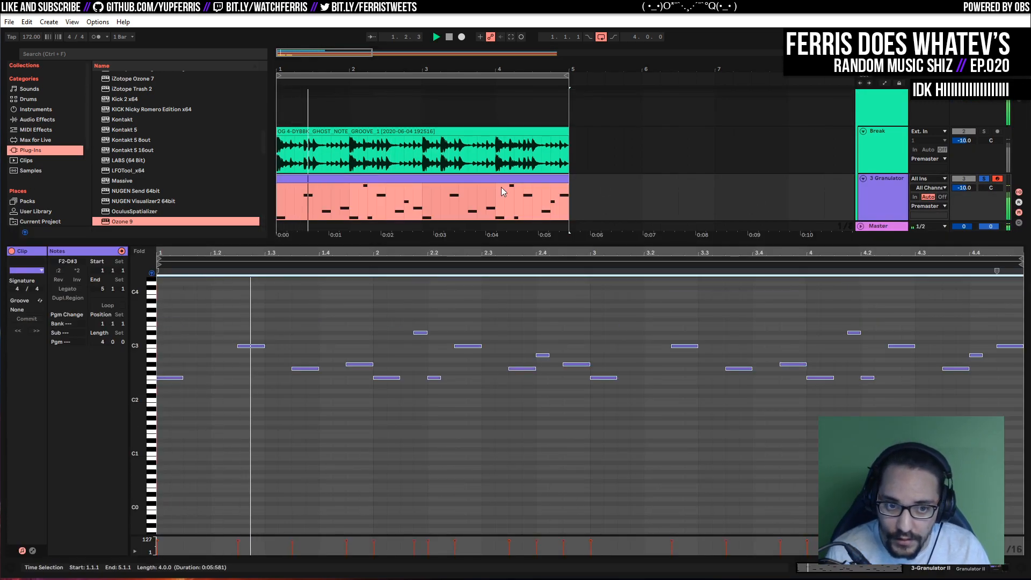
key(shift+Down)
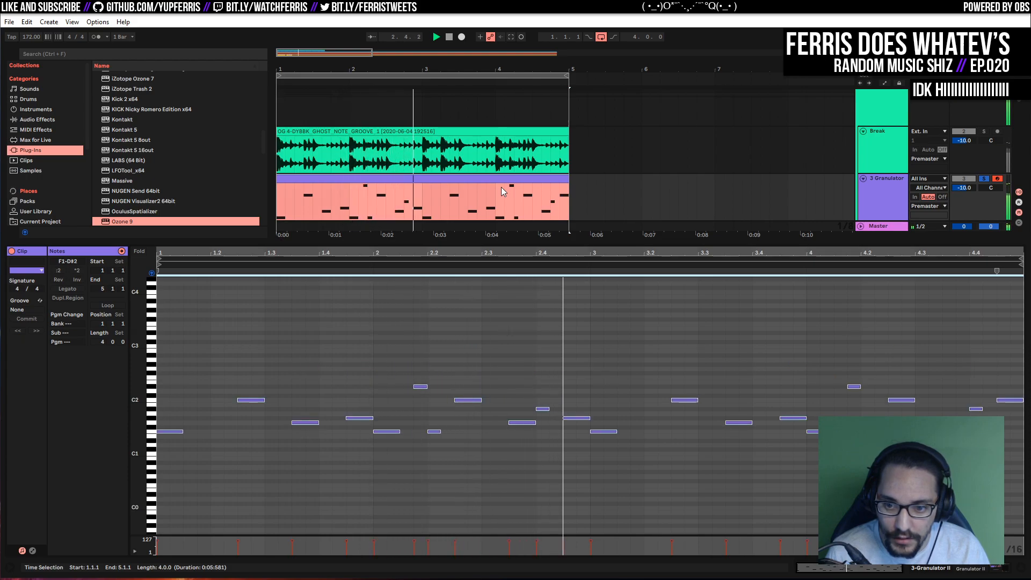
key(shift+Up)
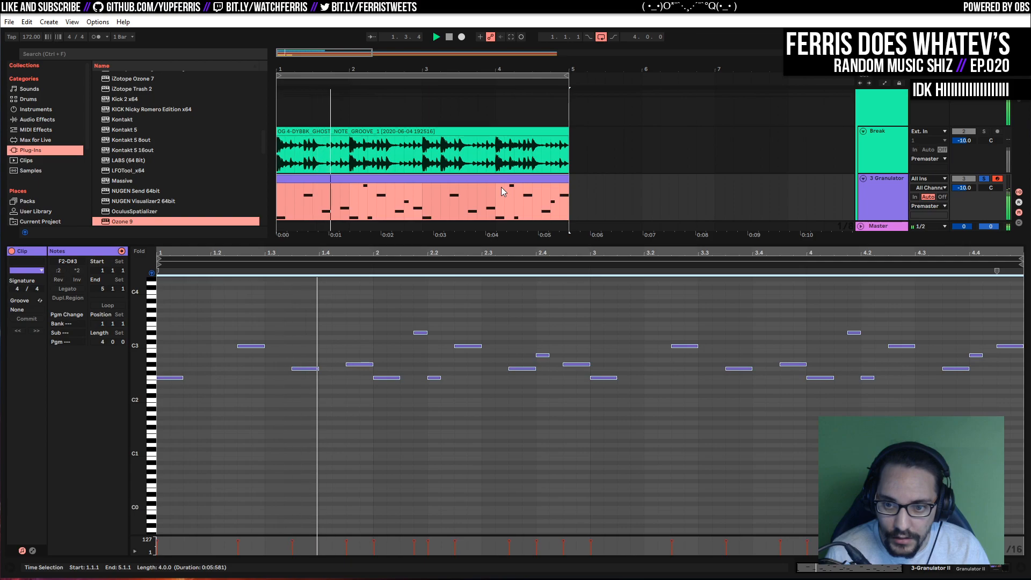
key(shift+Up)
click(887, 191)
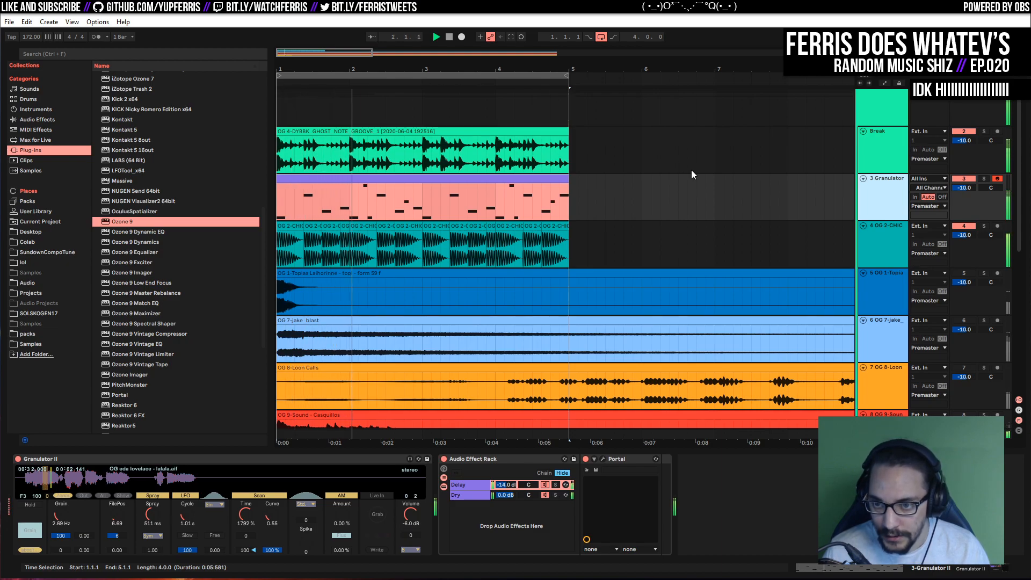
Solo the 808 bass track and insert FabFilter Pro-Q 3 before MWaveShaper
scroll(757, 191, down, 2)
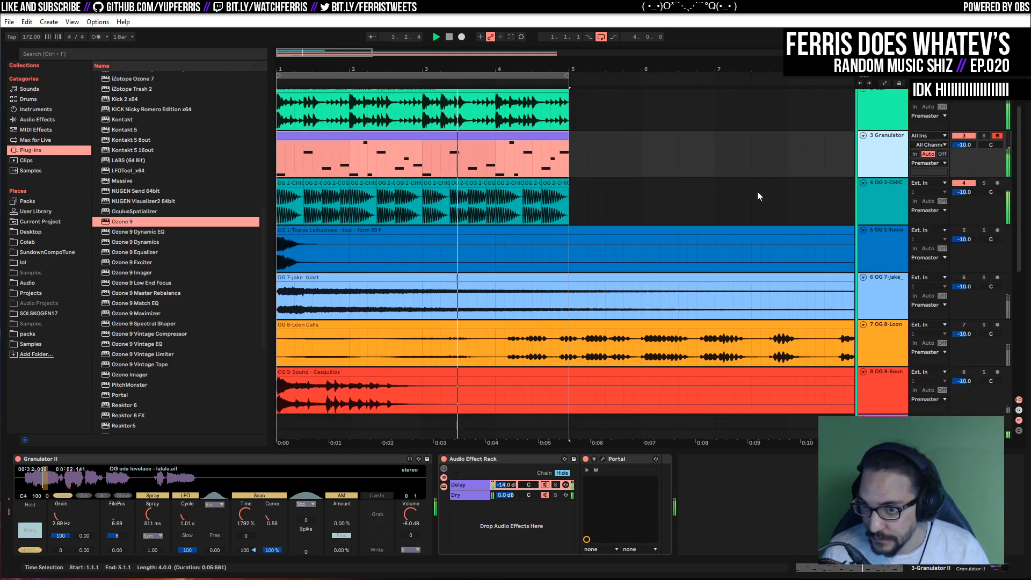
click(873, 199)
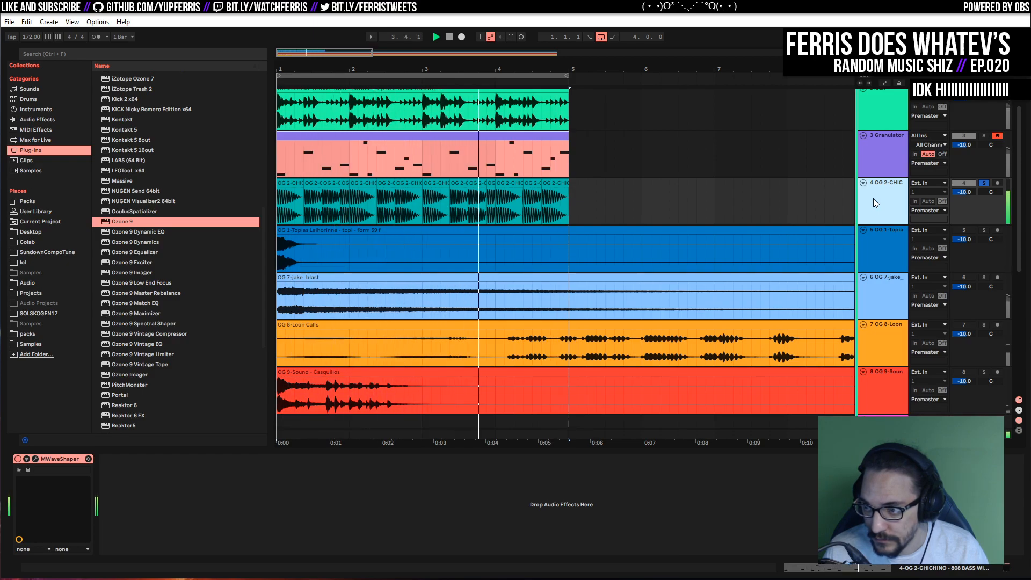
key(space)
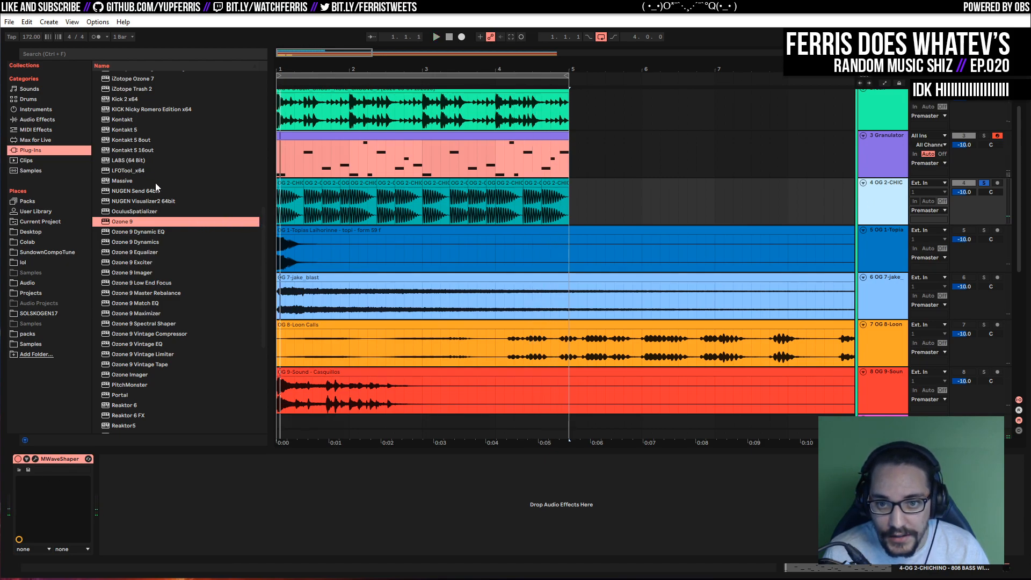
scroll(156, 227, up, 5)
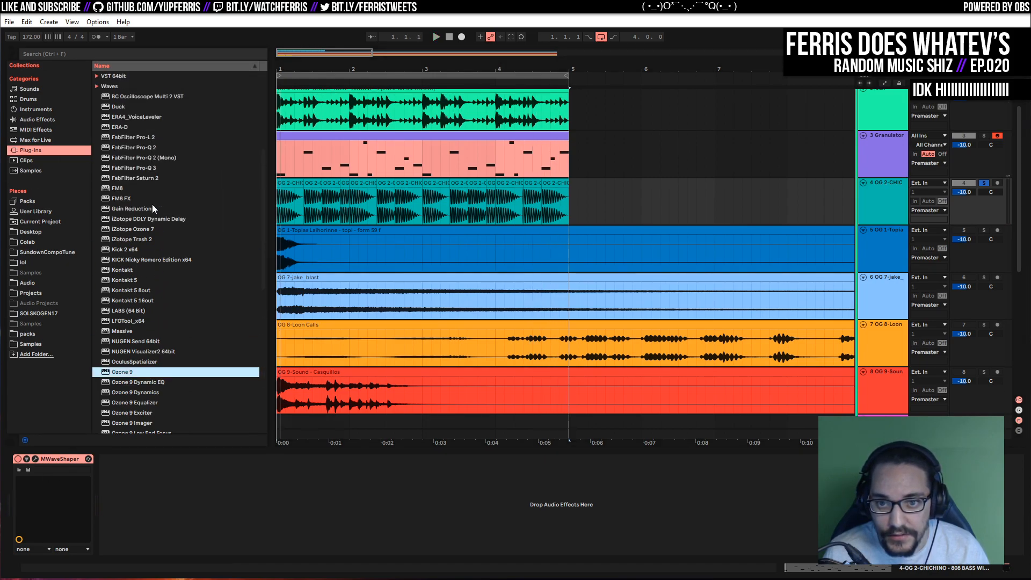
click(156, 168)
click(20, 504)
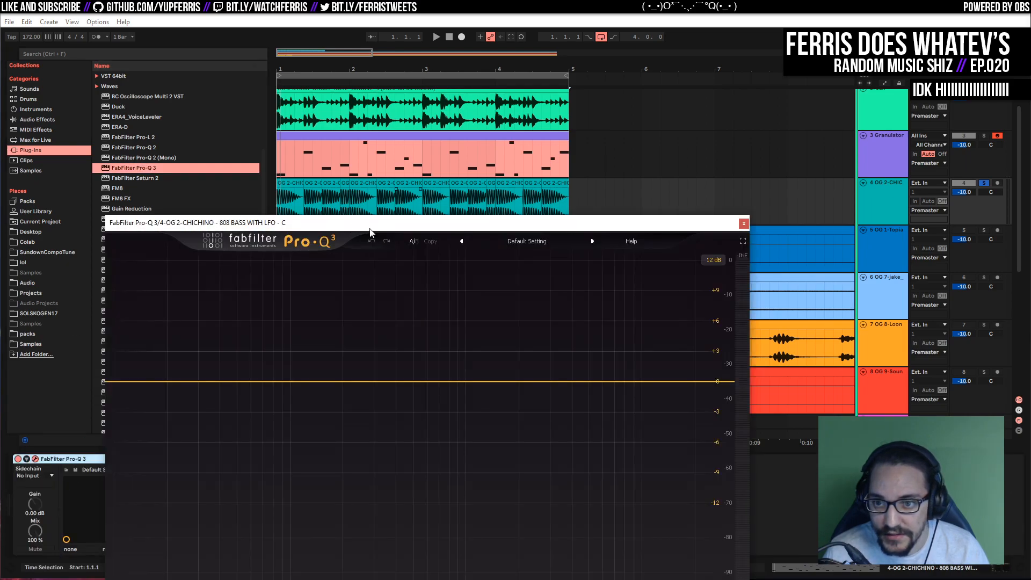
Play the soloed bass and add a 12 dB/oct high-cut band in Pro-Q 3 at about 288 Hz
key(space)
click(277, 433)
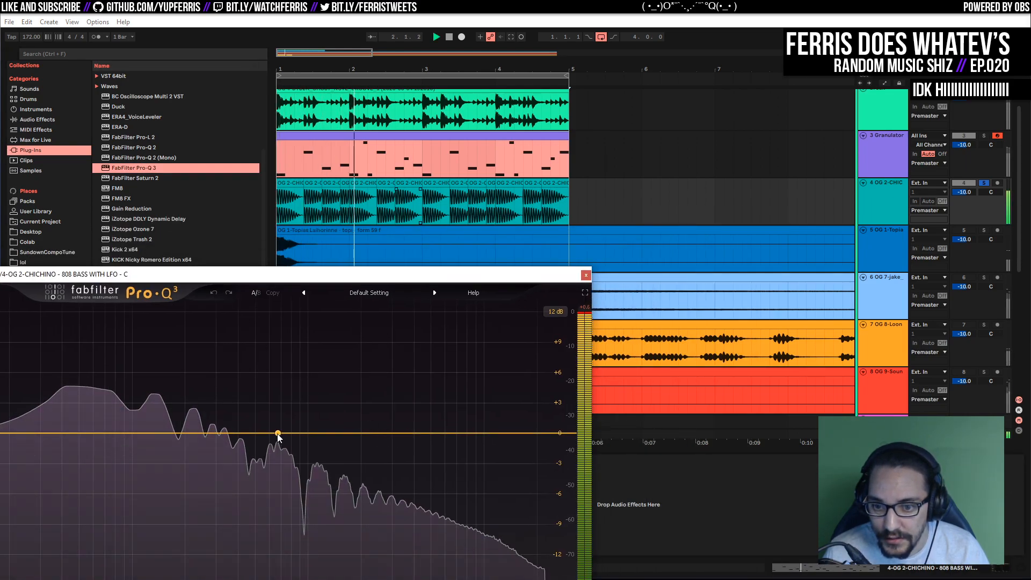
click(183, 578)
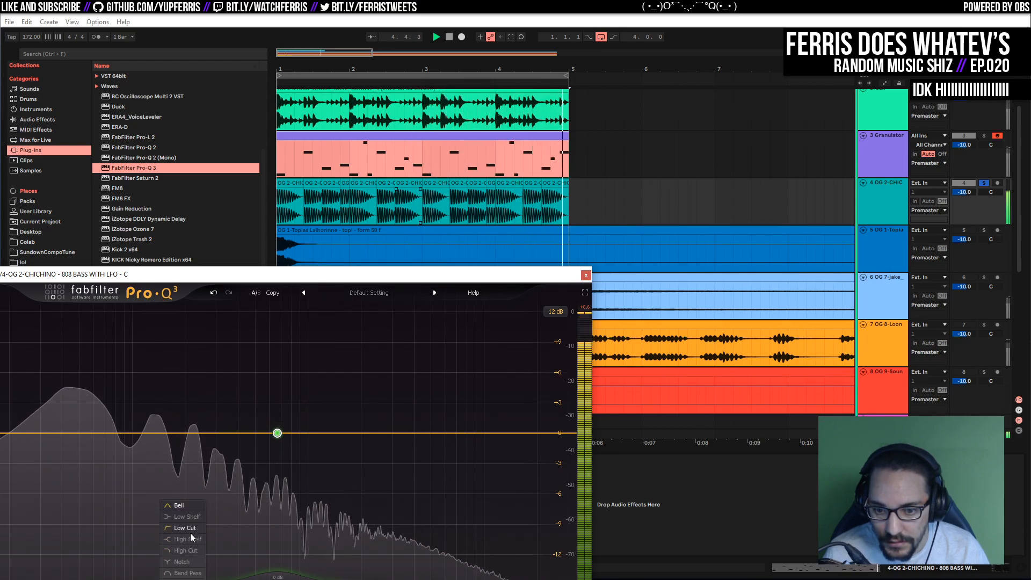
click(186, 550)
drag(276, 434, 213, 436)
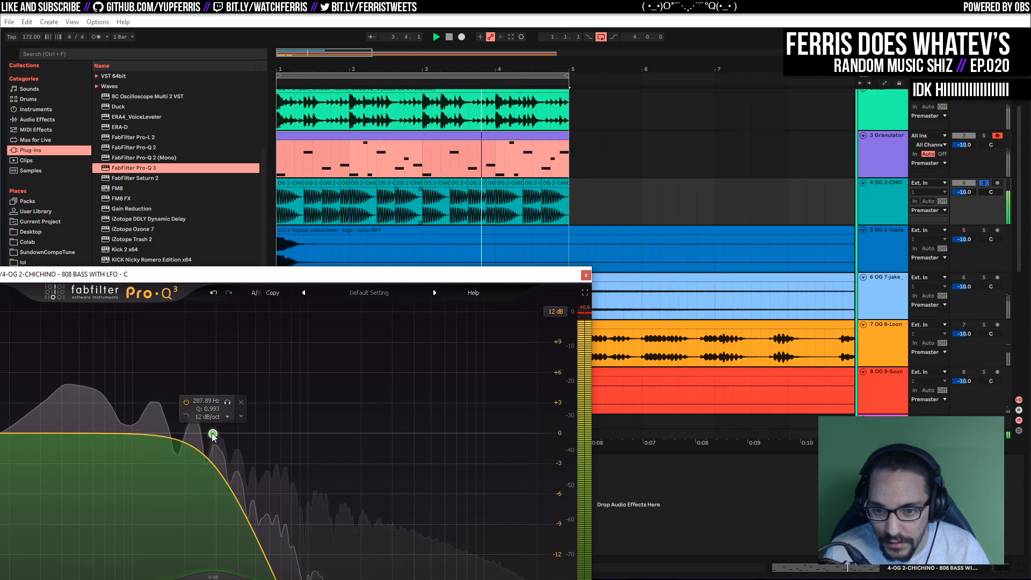
Change the high-cut band to a bell cut of -30 dB and add a second bell boosting 30 dB at about 1242 Hz
click(124, 578)
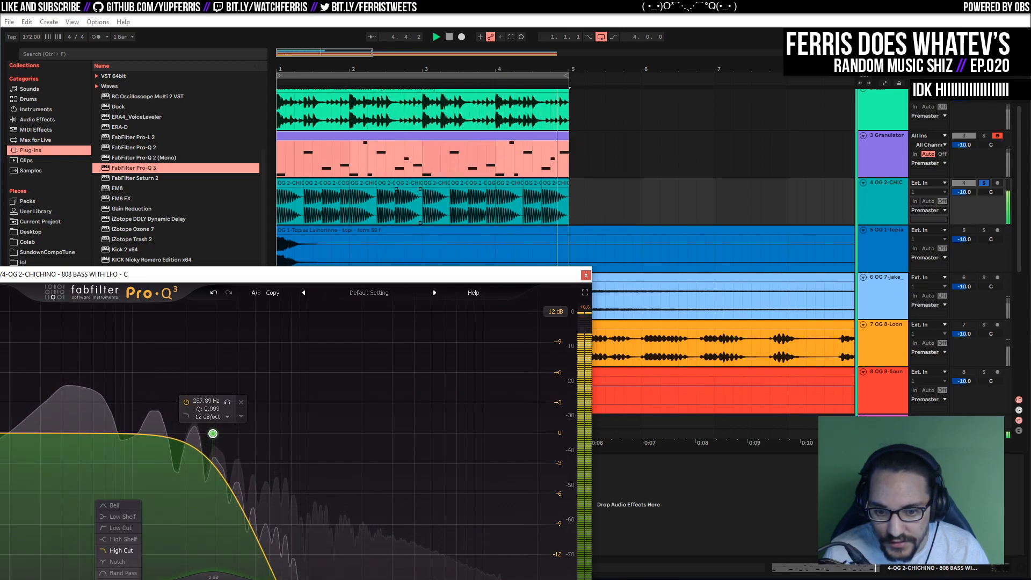
click(130, 506)
drag(213, 433, 260, 549)
drag(445, 439, 348, 214)
drag(259, 550, 236, 569)
drag(348, 311, 327, 269)
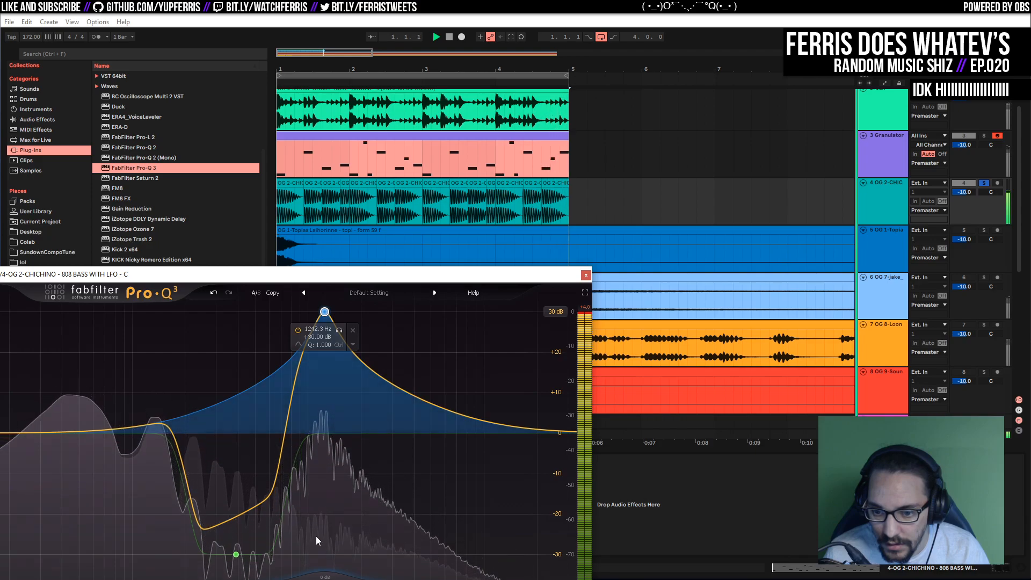
Give the +30 dB band steep flat-topped sides at about 1657 Hz, boost the lowest bass peak by about 10 dB, and close the EQ
scroll(325, 370, up, 5)
scroll(325, 370, down, 2)
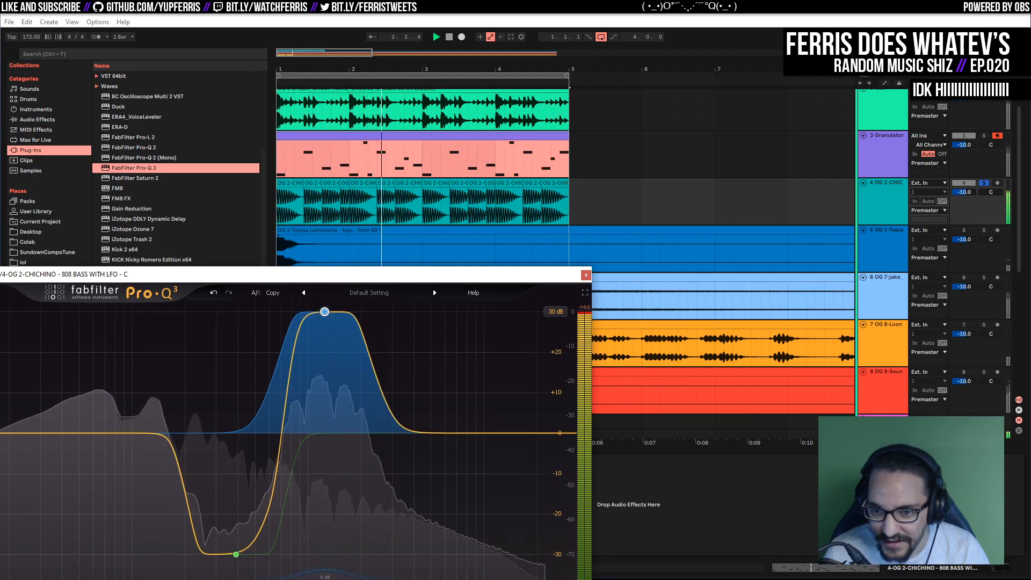
drag(324, 287, 348, 286)
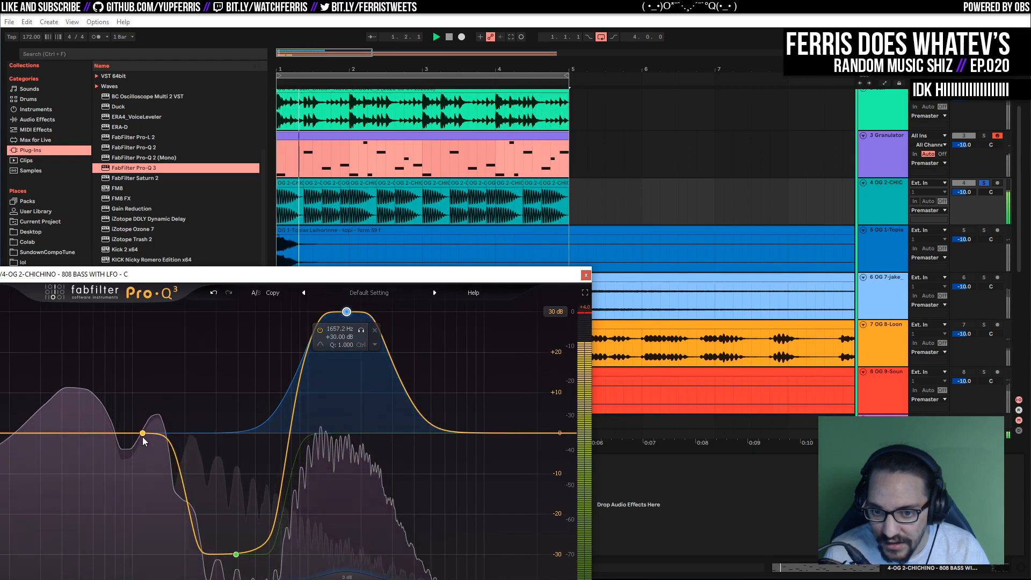
drag(73, 436, 73, 394)
click(585, 275)
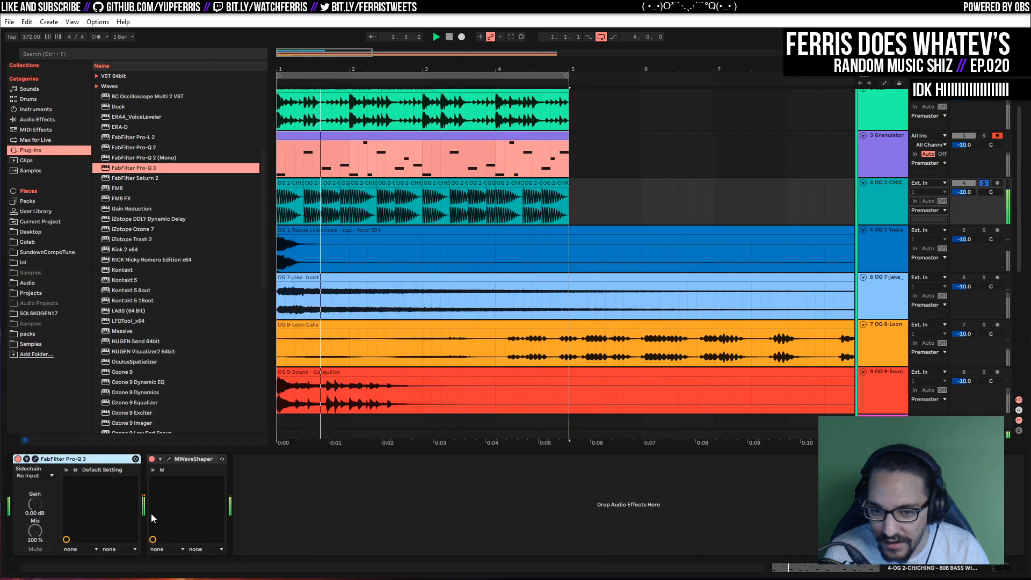
Raise the middle point of the MWaveShaper transfer curve and bend its lower segment to about -51%
click(169, 460)
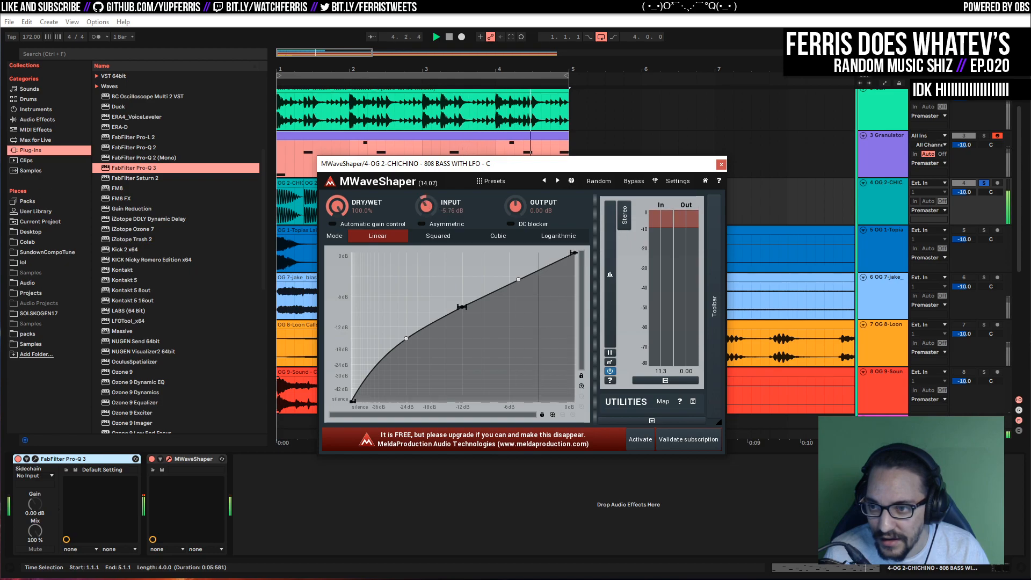
drag(407, 340, 379, 274)
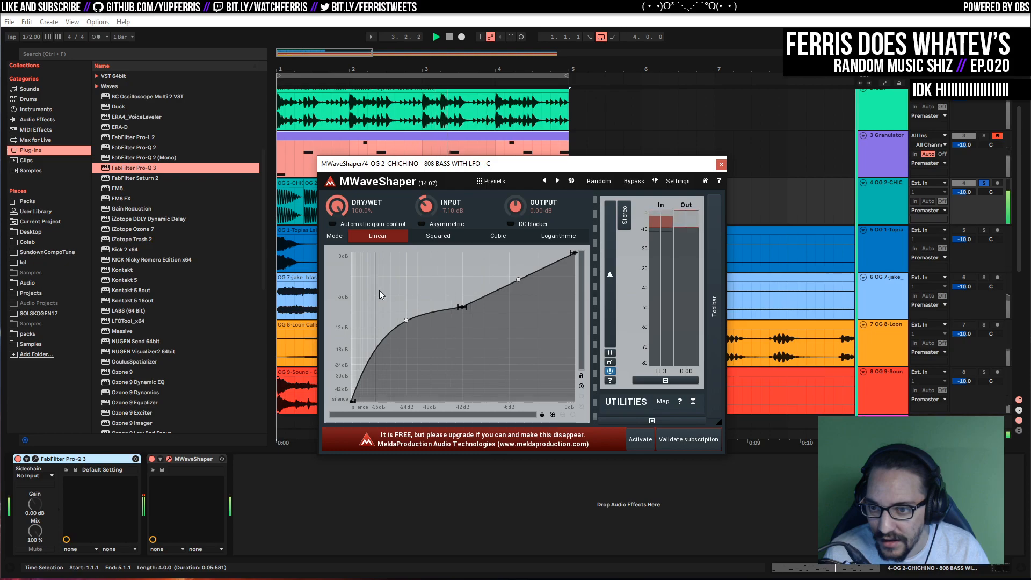
drag(461, 307, 407, 328)
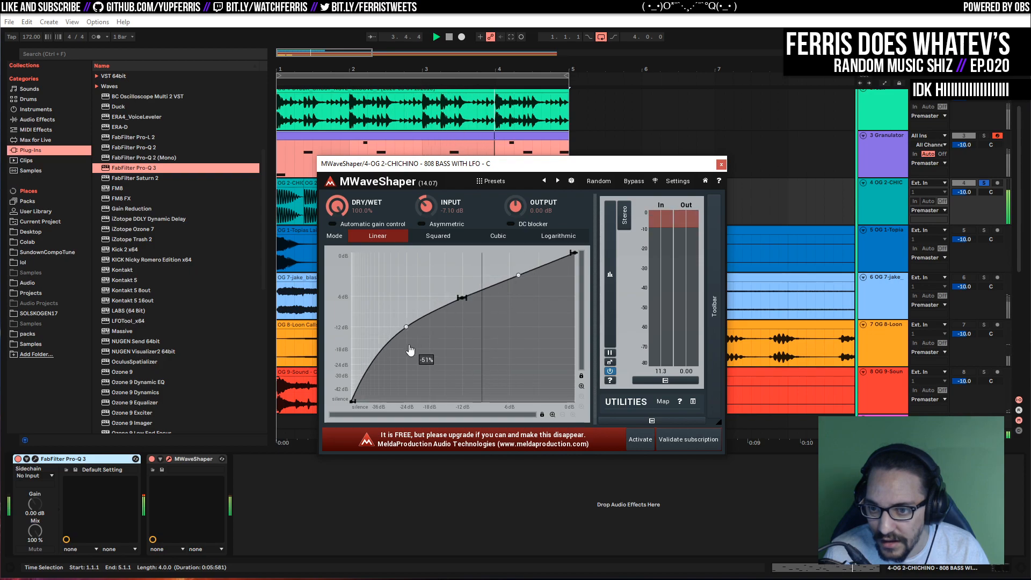
click(720, 165)
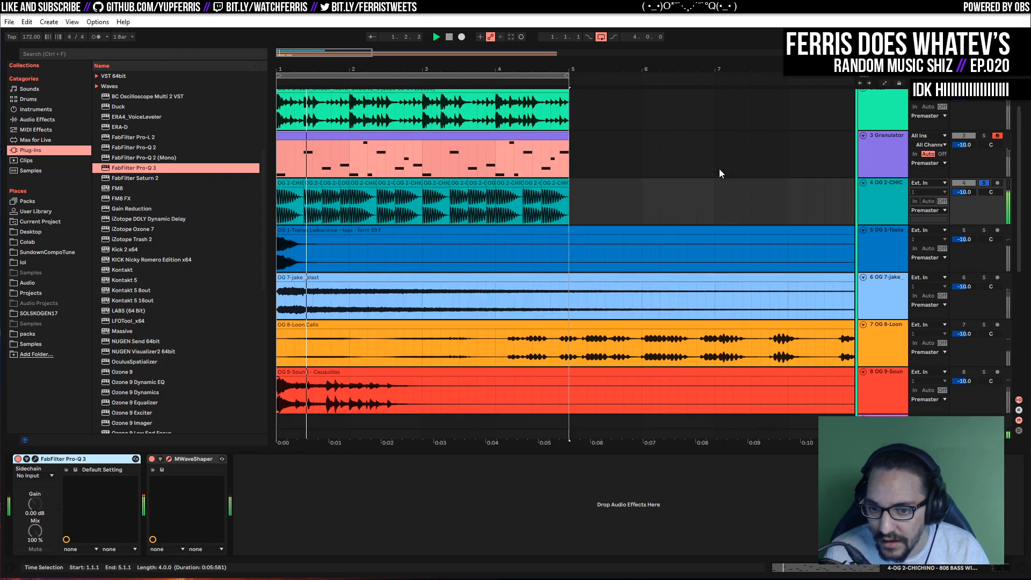
Remove the middle point of the MWaveShaper curve and bend the remaining single segment to about -34%
click(168, 458)
double_click(463, 297)
drag(463, 296, 464, 314)
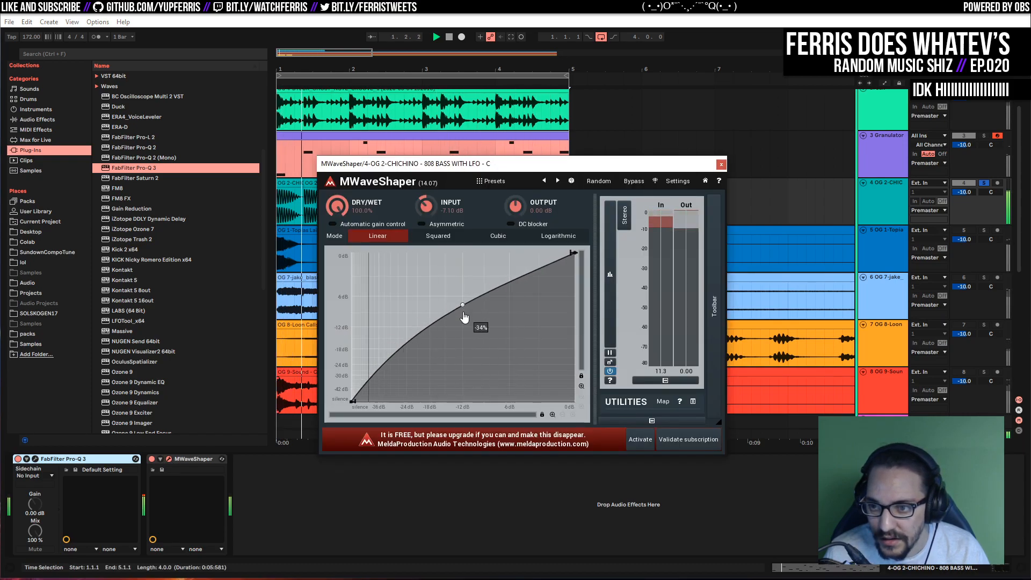
click(720, 165)
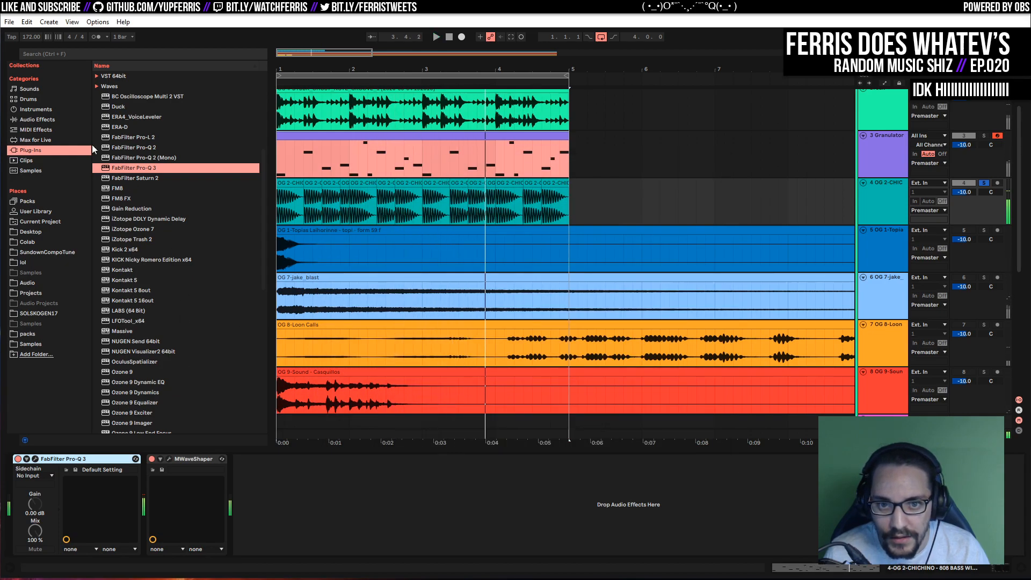
Insert Erosion after MWaveShaper and set it to Wide Noise at about 894 Hz with an amount of about 80
click(56, 121)
scroll(175, 222, down, 3)
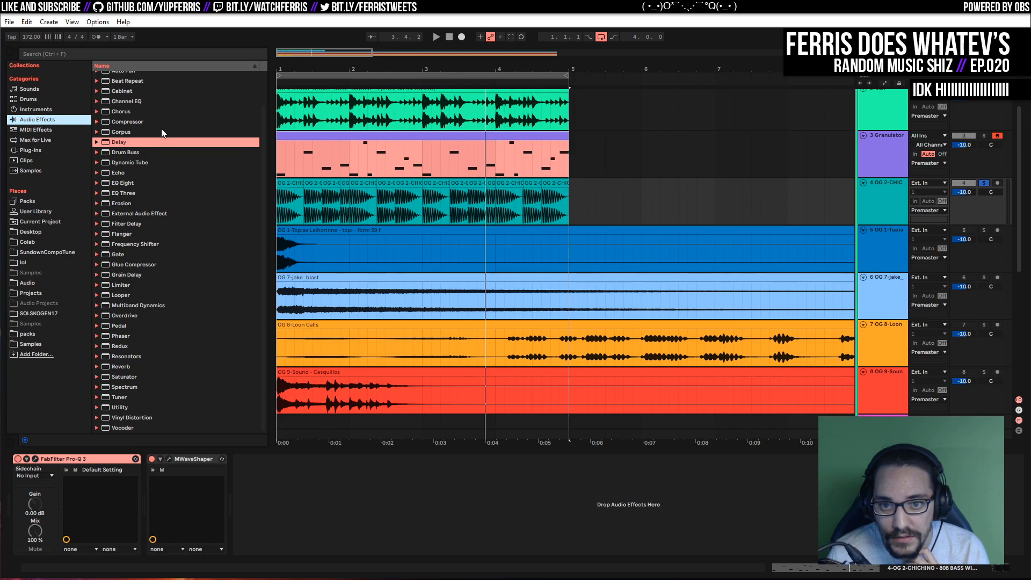
drag(123, 204, 300, 493)
key(space)
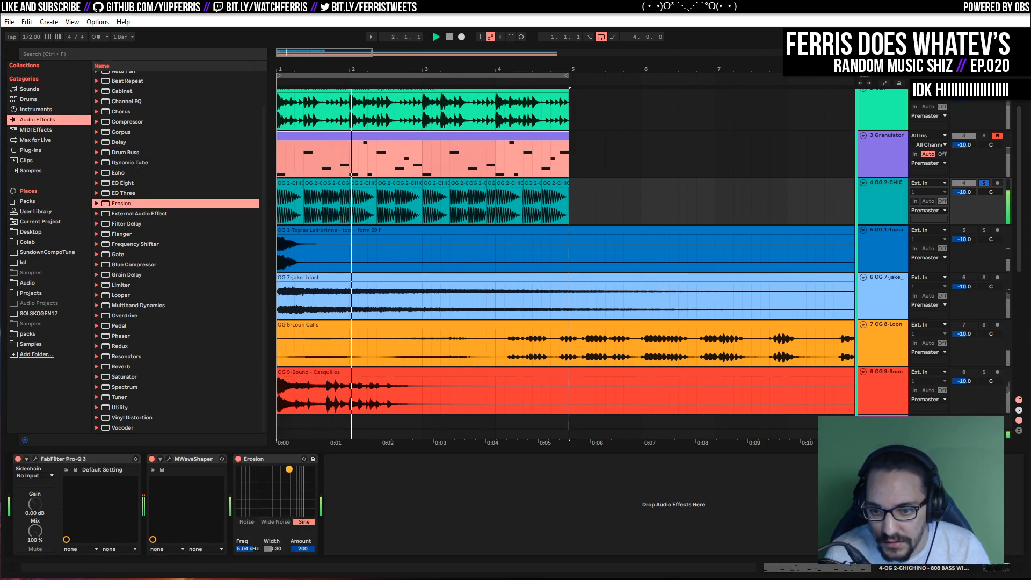
click(277, 521)
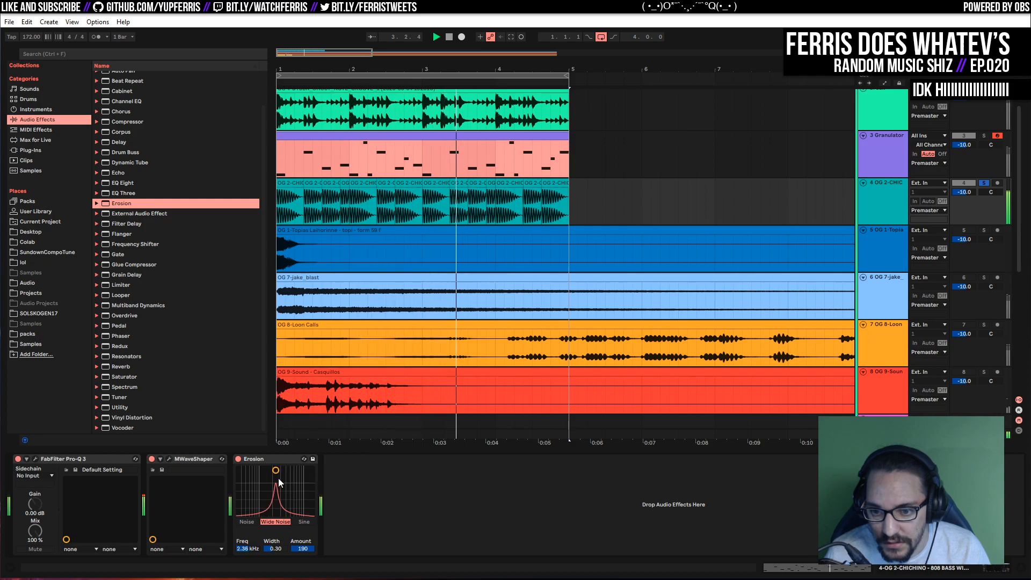
mouse_move(277, 472)
mouse_down()
mouse_move(288, 468)
mouse_move(266, 469)
mouse_move(279, 486)
mouse_move(266, 483)
mouse_up()
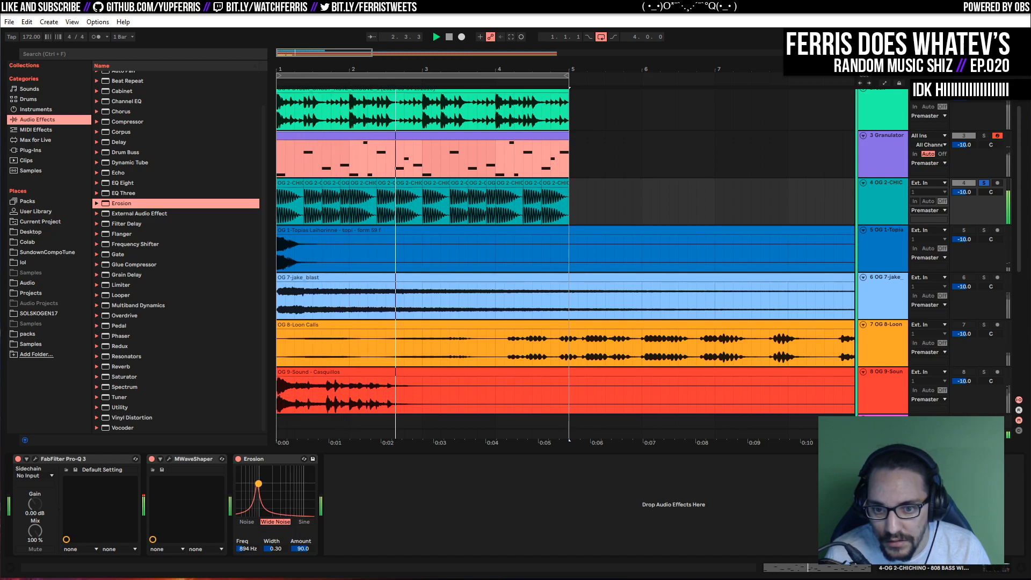
In Pro-Q 3, reduce the low bell boost to about +4.25 dB and move the +30 dB band to about 1502 Hz
click(36, 459)
drag(73, 396, 77, 420)
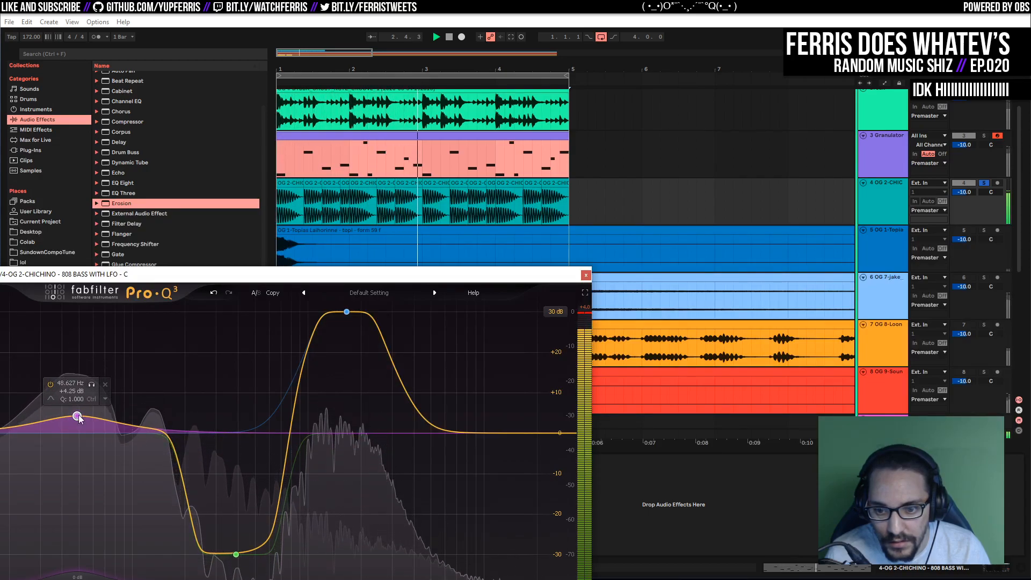
drag(346, 311, 337, 280)
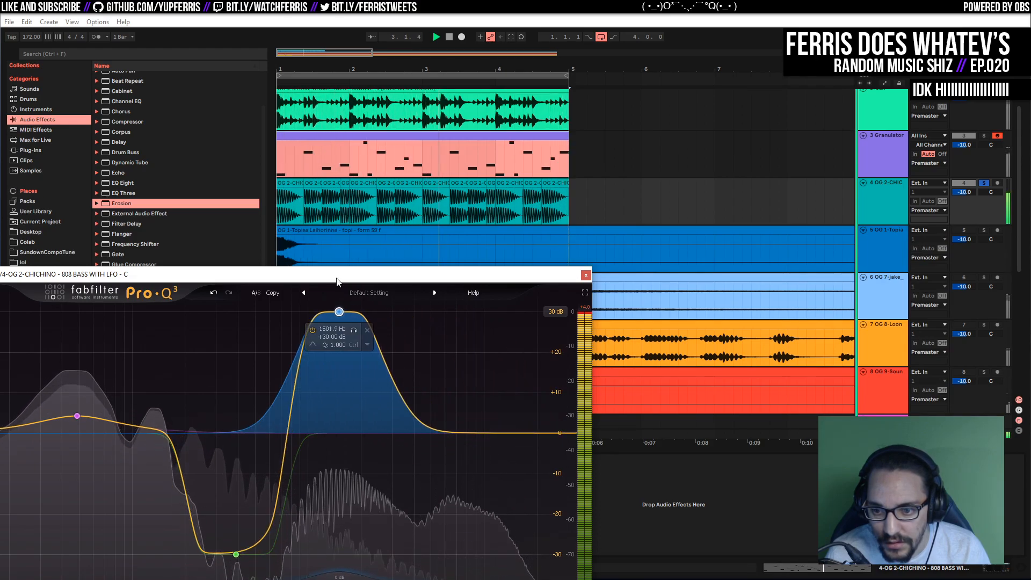
click(585, 276)
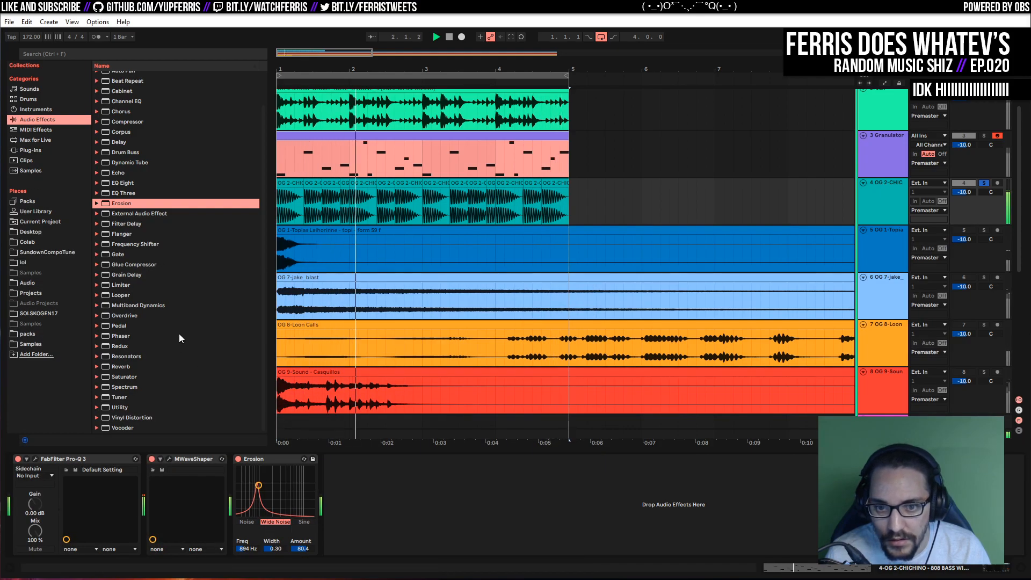
Stop playback, insert iZotope Trash 2 after Erosion on the 808 bass track, and dismiss its preset manager
scroll(169, 278, up, 2)
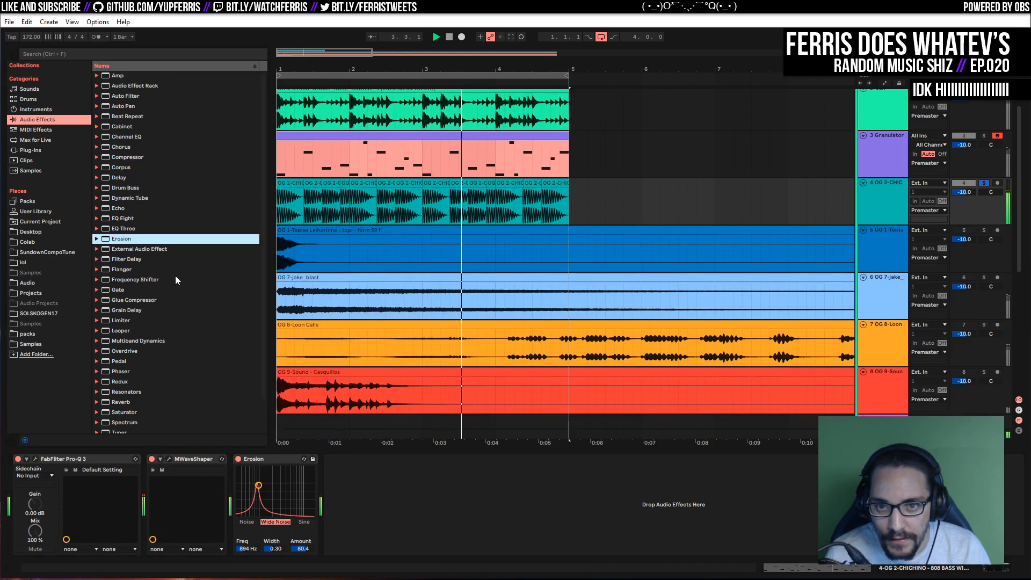
scroll(175, 276, down, 2)
key(space)
click(31, 151)
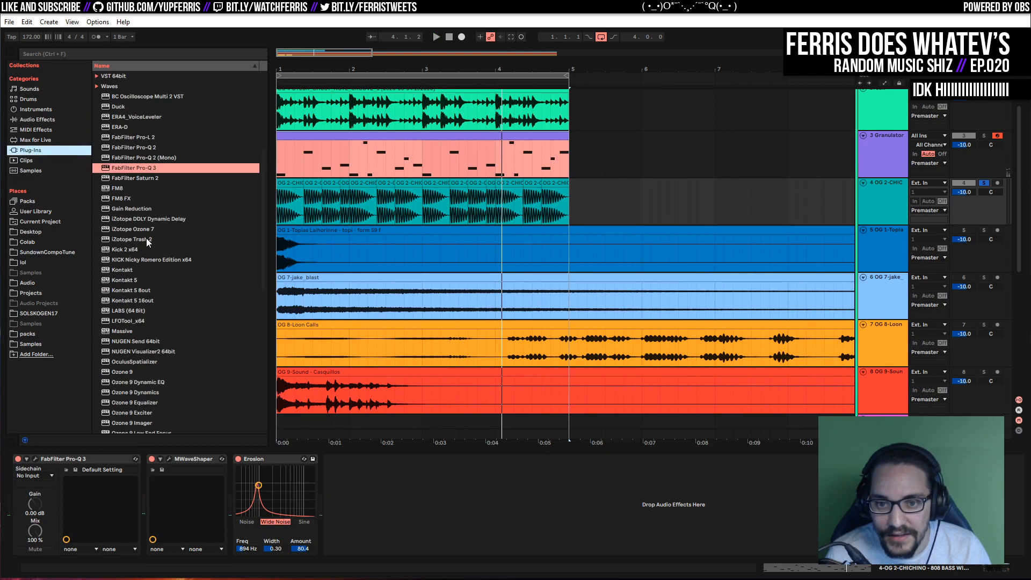
drag(145, 242, 354, 475)
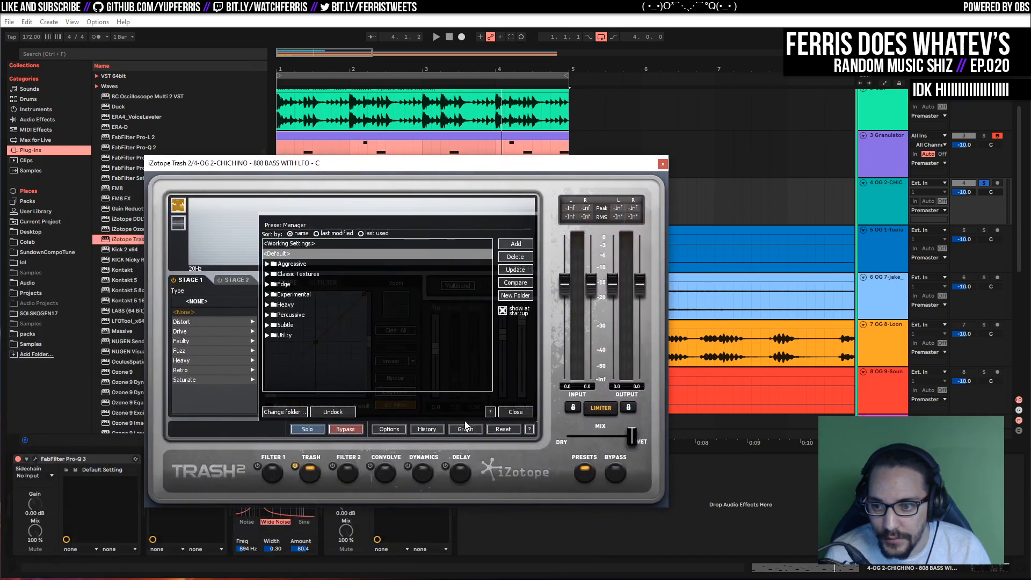
click(465, 427)
While the bass plays, split Trash 2 into three bands at 120 Hz and 784 Hz and bow band 1's shape curve upward
key(space)
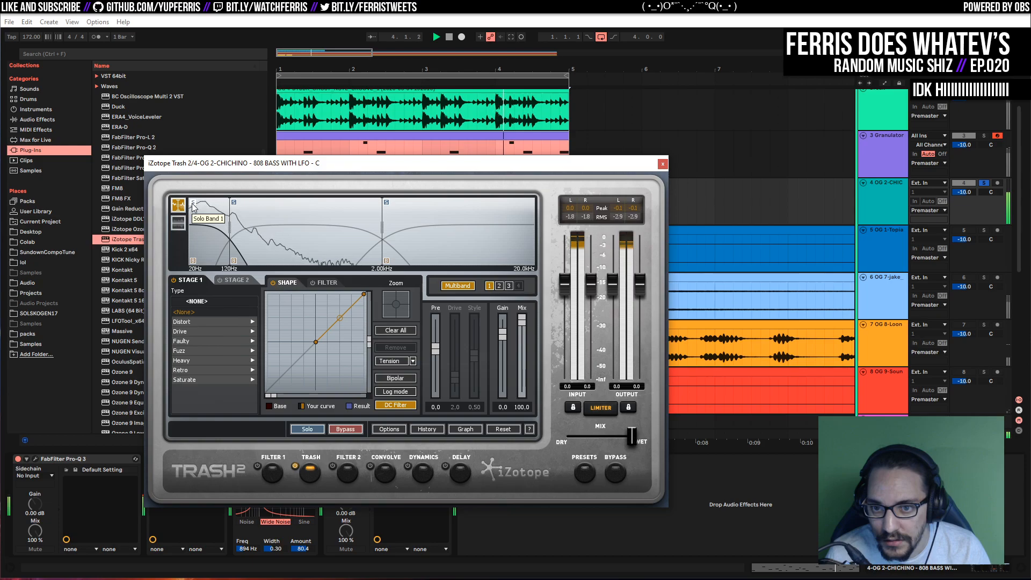
drag(339, 315, 339, 308)
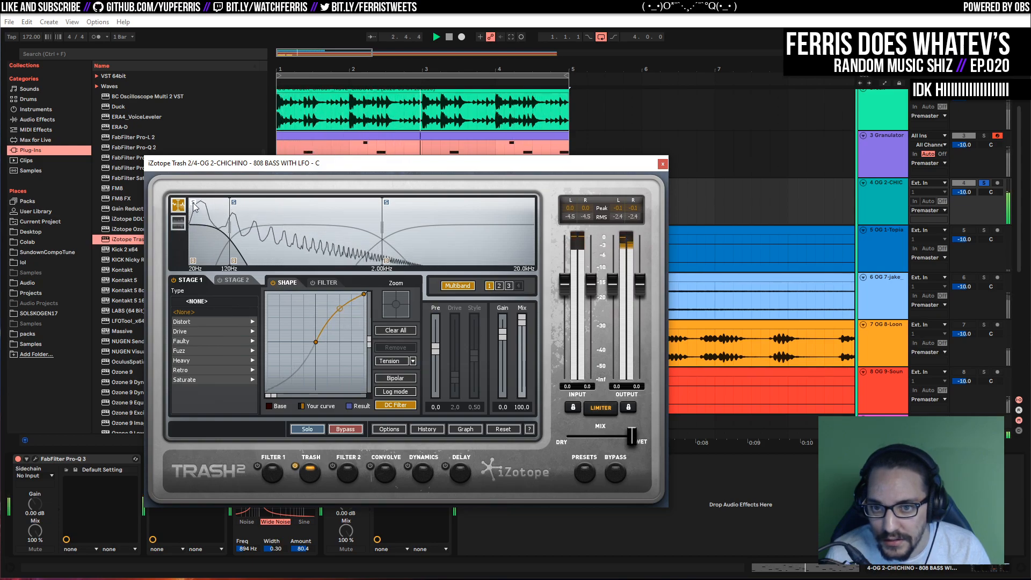
click(240, 202)
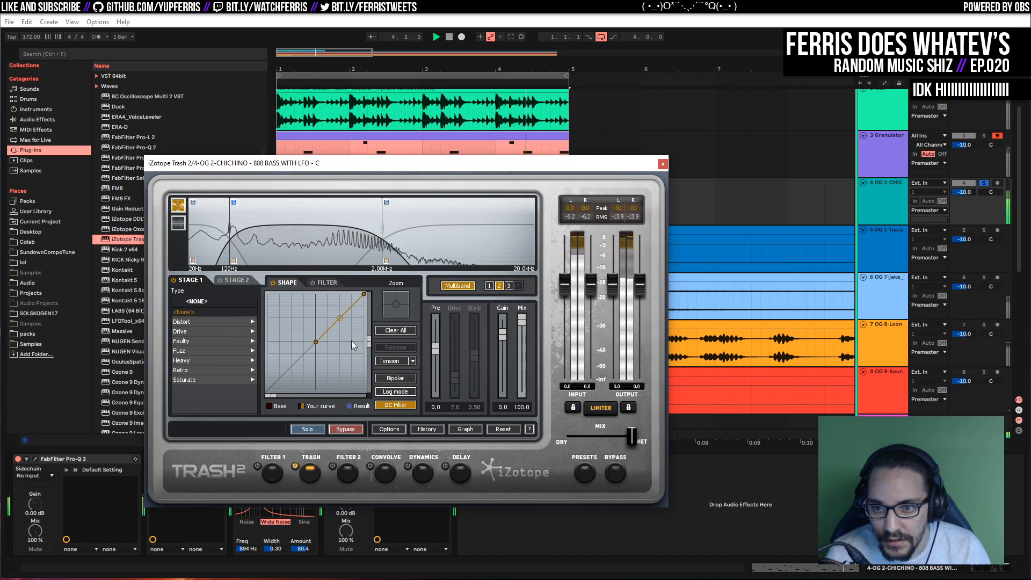
mouse_move(381, 233)
mouse_down()
mouse_move(314, 229)
mouse_move(411, 229)
mouse_move(331, 227)
mouse_up()
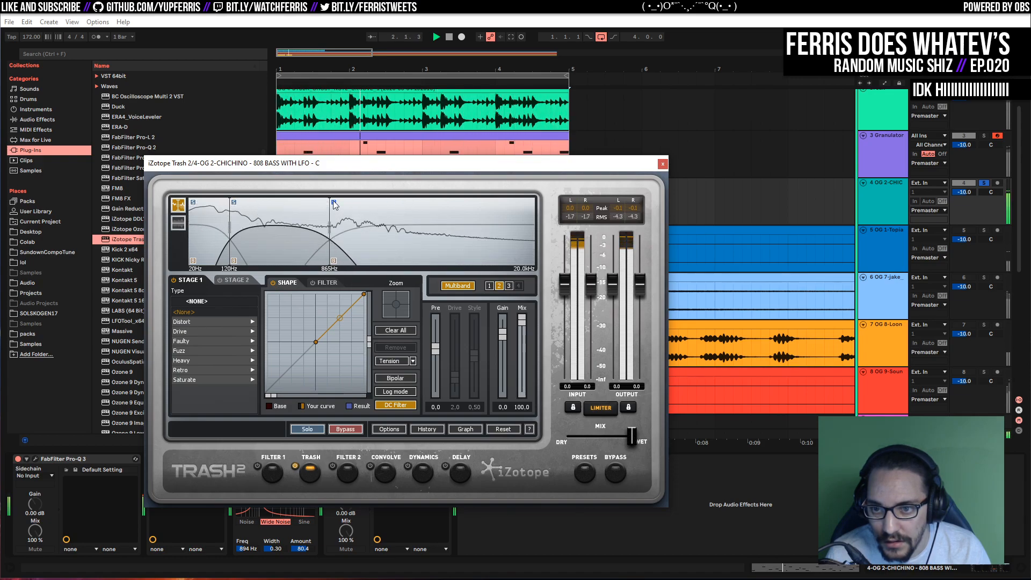
drag(330, 222, 326, 222)
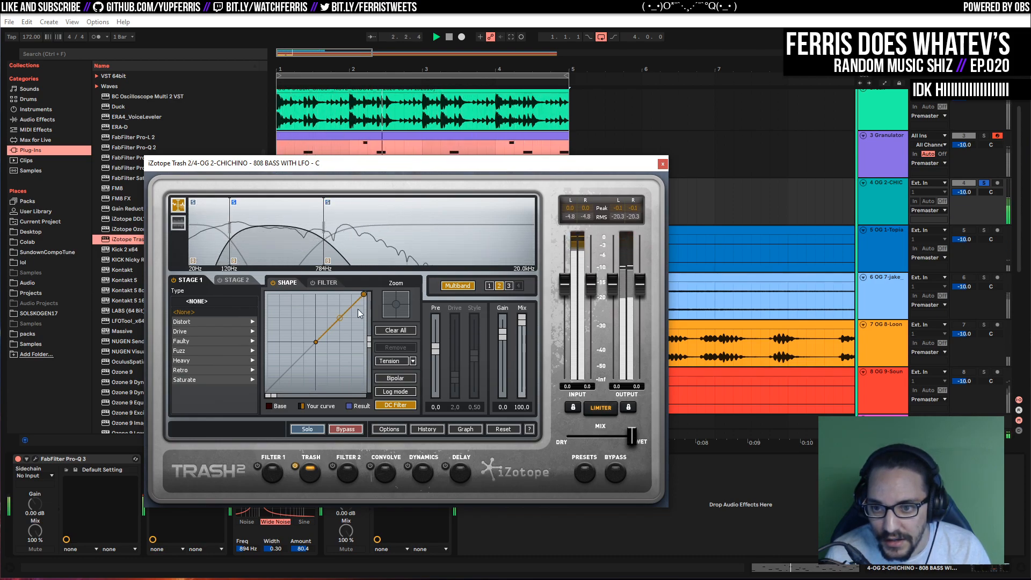
Try bowing band 2's shape curve, clear it, and try the Crunchy Grunge drive type on that band
drag(339, 318, 333, 302)
click(394, 329)
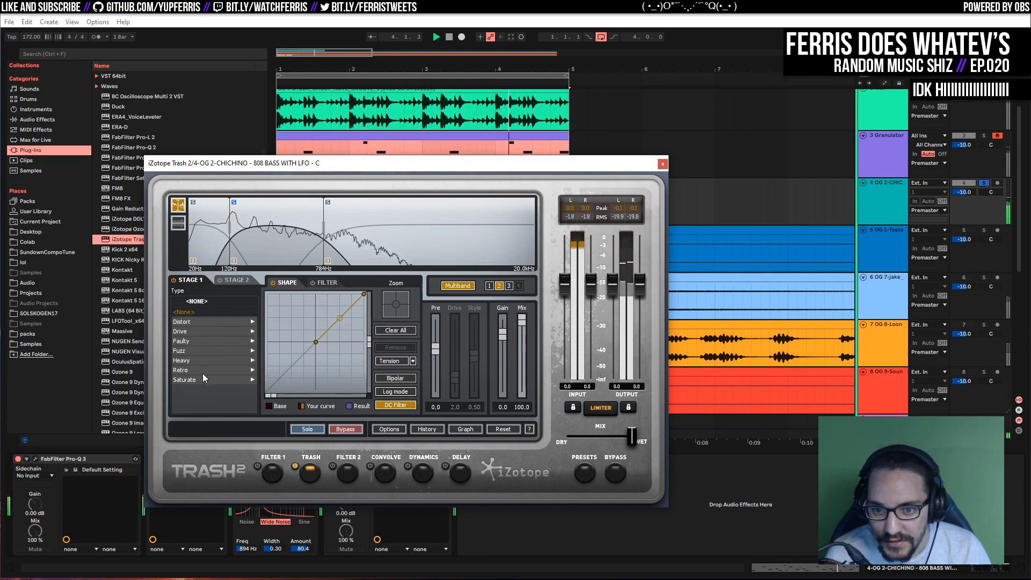
click(191, 332)
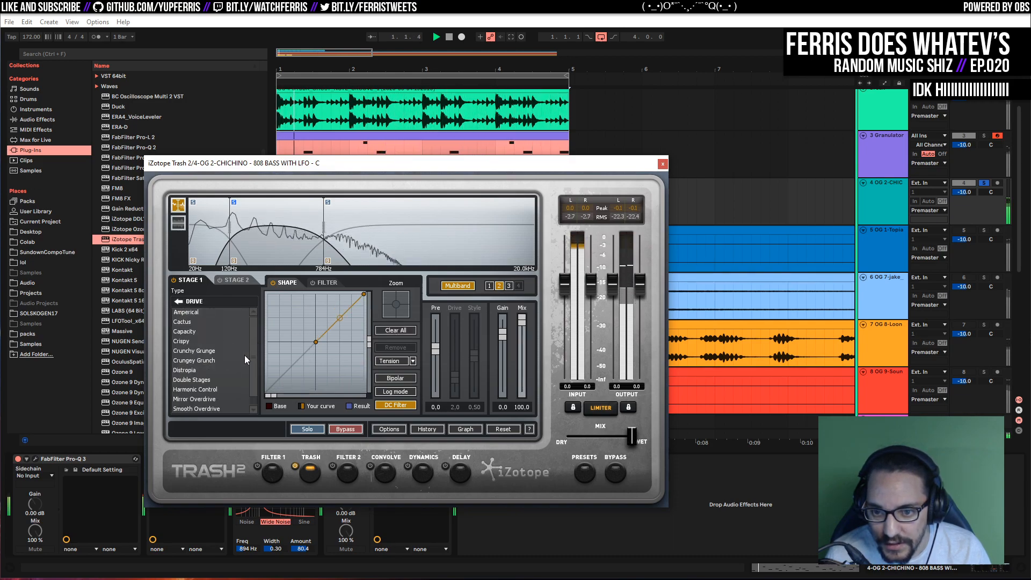
click(213, 353)
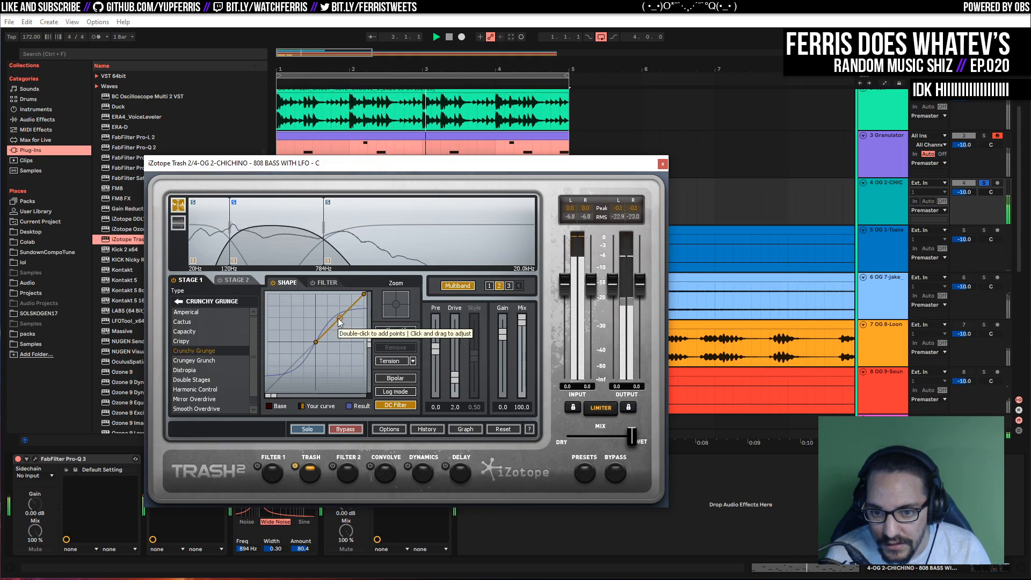
Switch band 2's distortion type to Elastic Trash and bow its shape curve upward
click(180, 302)
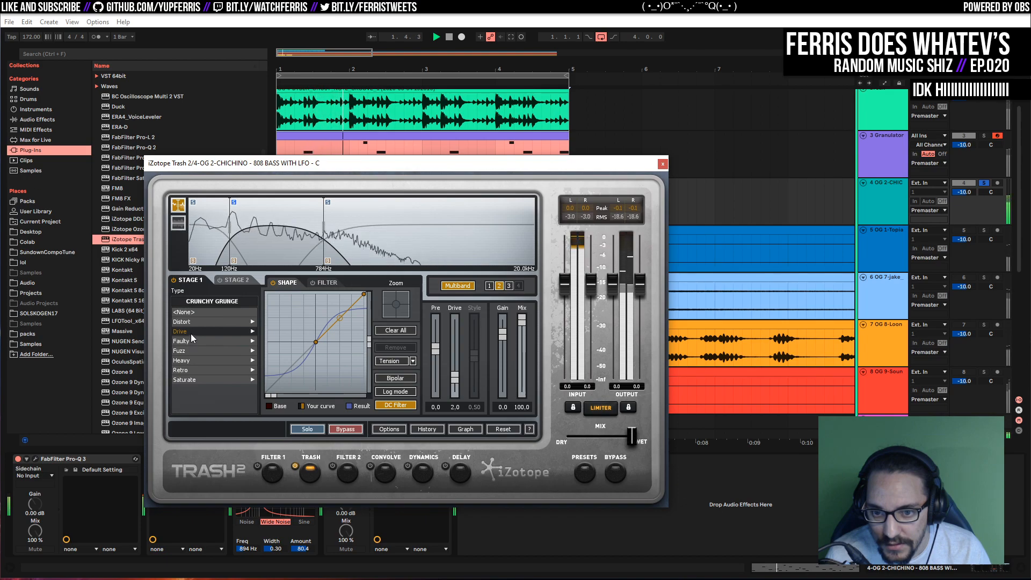
click(191, 322)
click(202, 369)
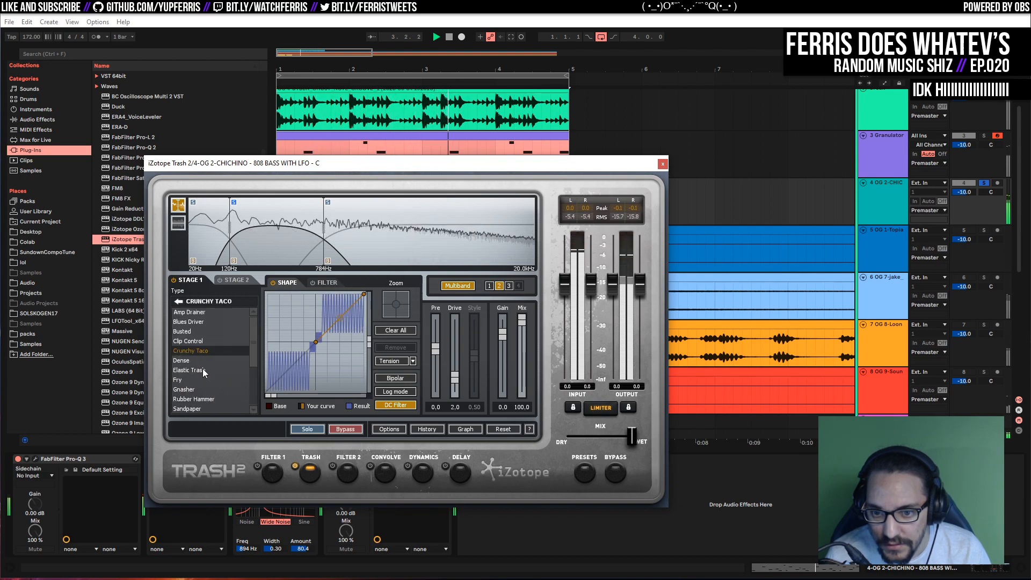
drag(341, 319, 336, 302)
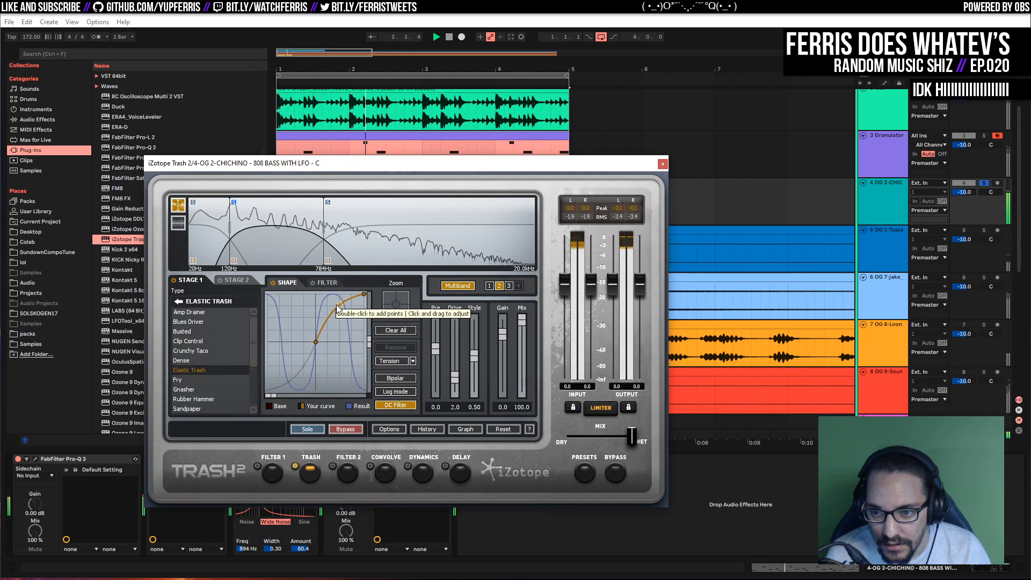
Move the crossover between bands 1 and 2 to 175 Hz and bow band 1's shape curve slightly further upward
mouse_move(228, 223)
mouse_down()
mouse_move(219, 223)
mouse_move(245, 223)
mouse_up()
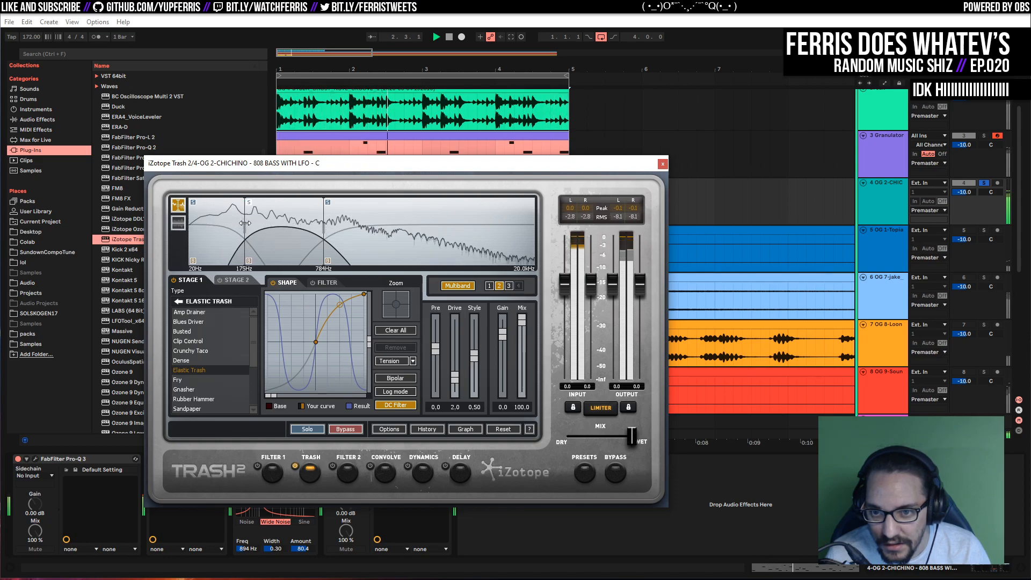
click(201, 206)
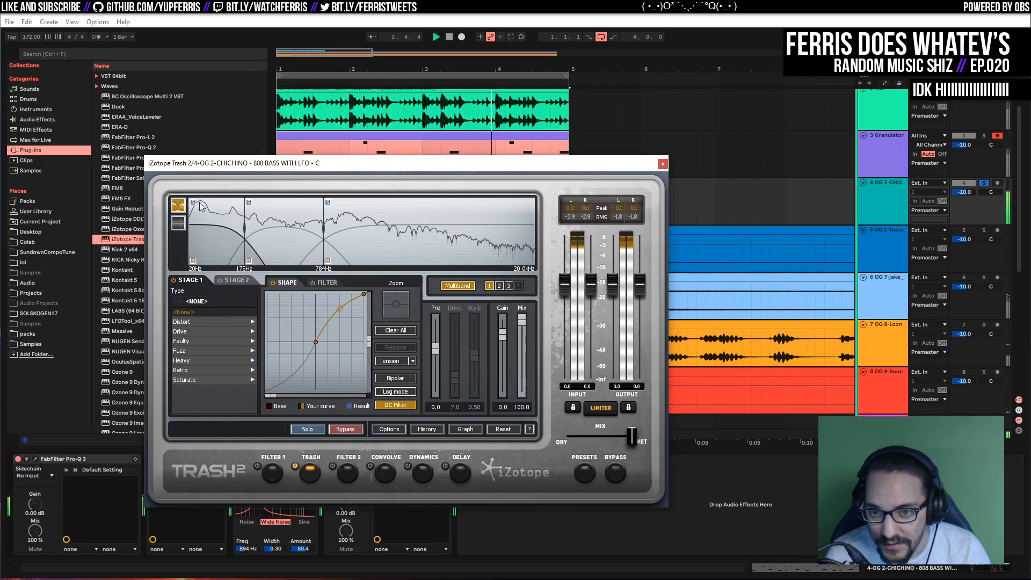
drag(340, 308, 340, 306)
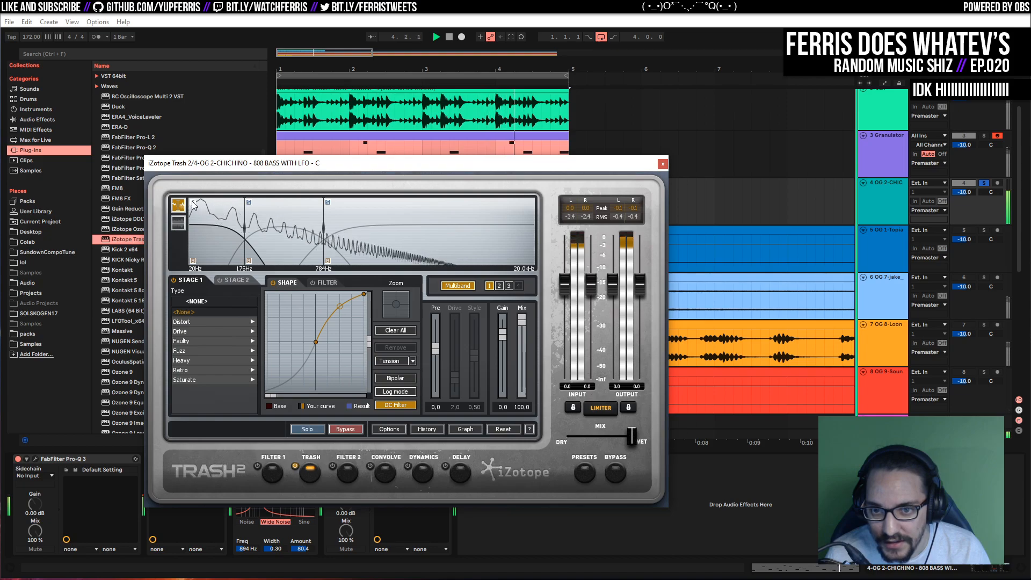
Adjust the bend of band 2's shape curve slightly and set its drive to 4.5
click(257, 205)
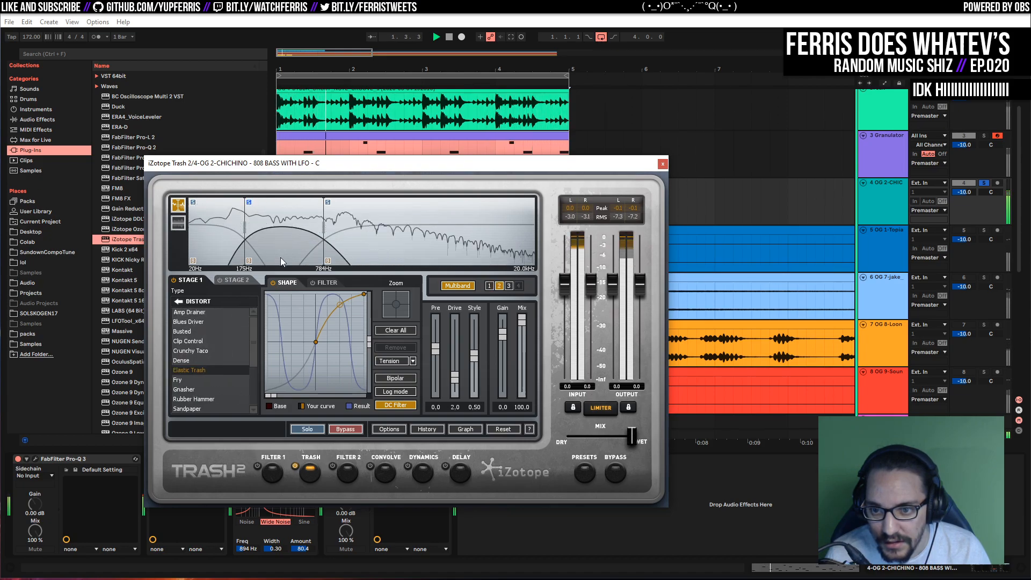
drag(343, 307, 341, 305)
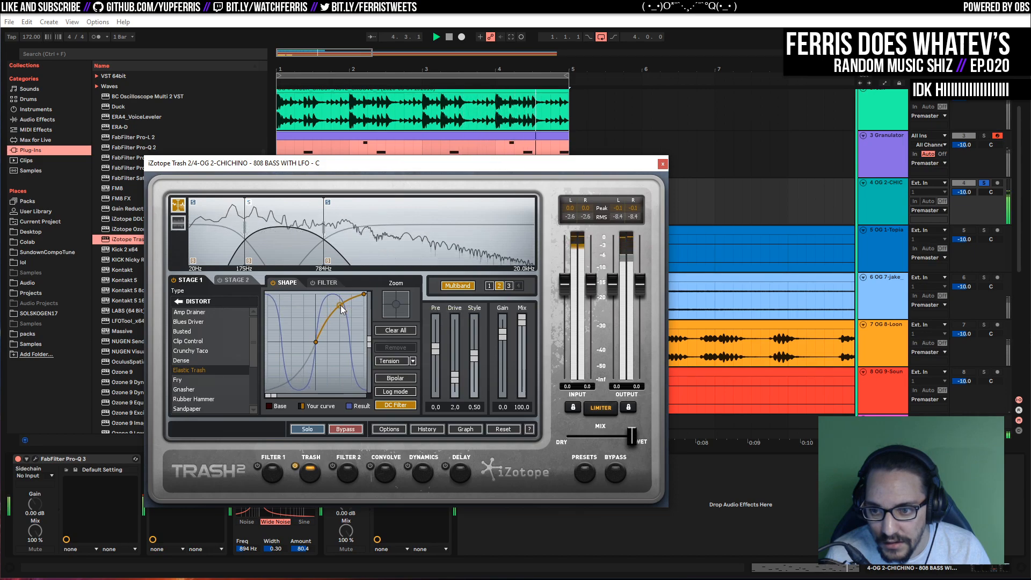
mouse_move(456, 376)
mouse_down()
mouse_move(449, 326)
mouse_move(451, 364)
mouse_up()
Try the Linear and Triangle curve types on band 2's shape, and return it to Tension
click(412, 361)
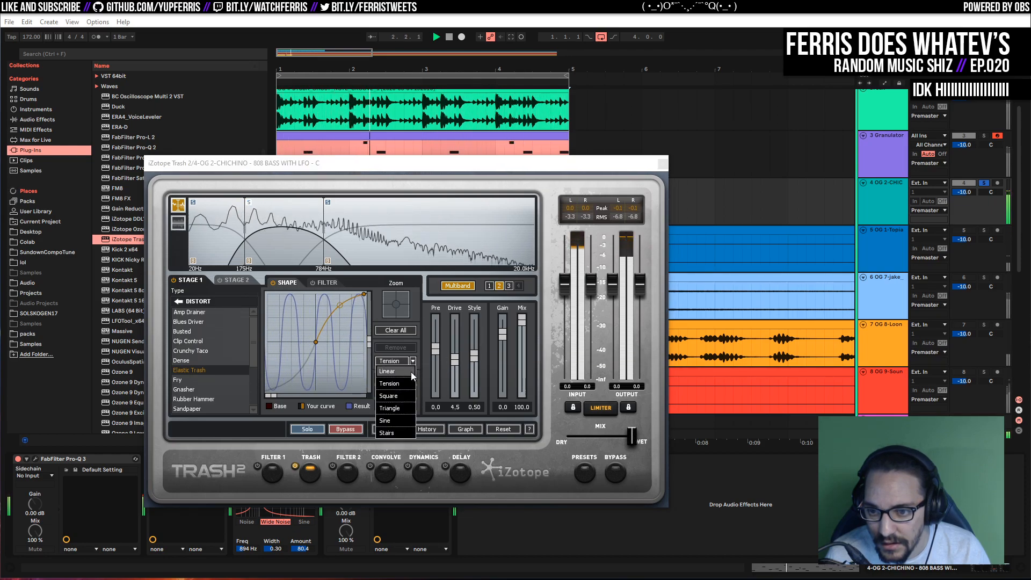
click(410, 371)
click(413, 361)
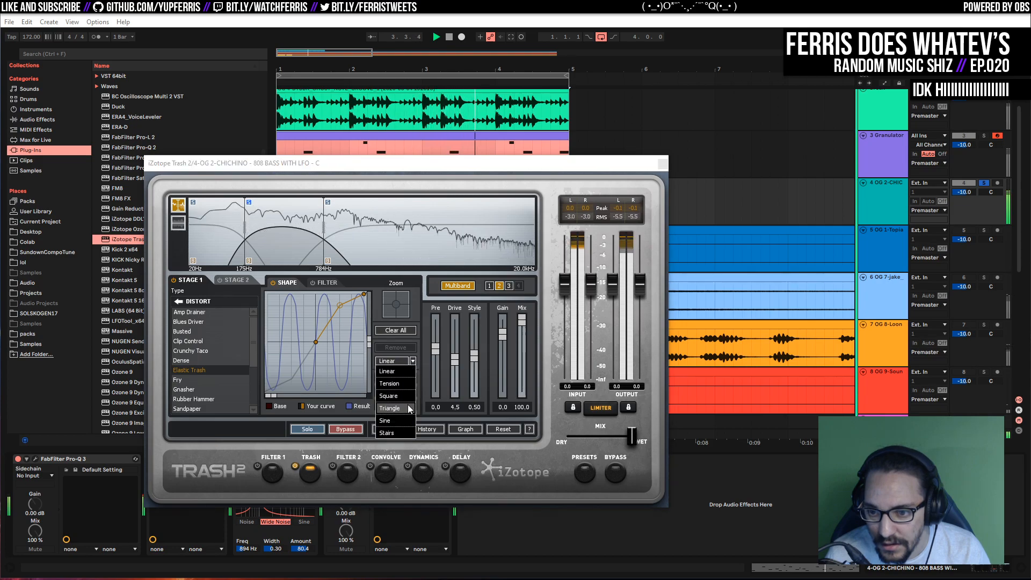
click(408, 409)
click(413, 361)
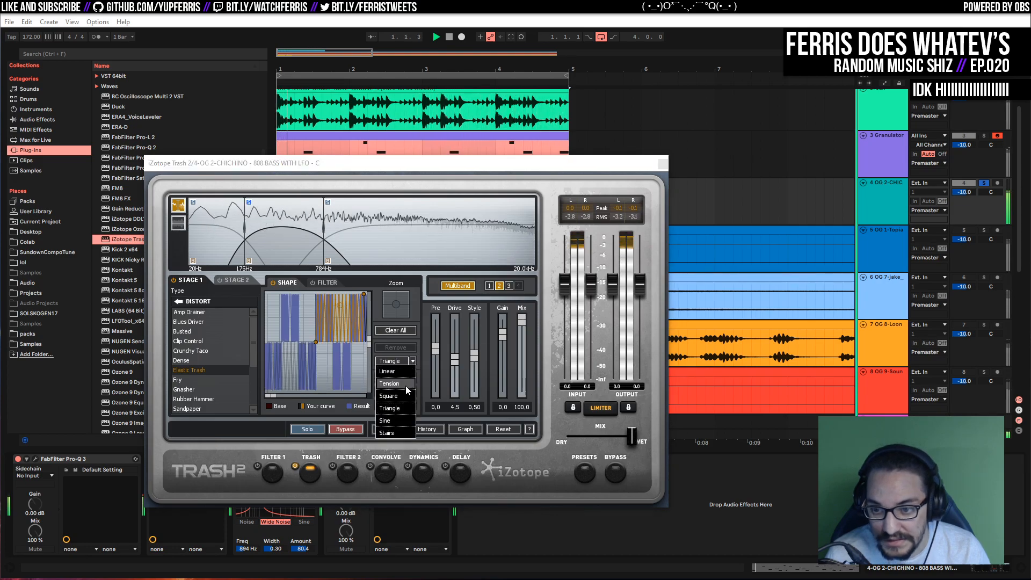
click(405, 385)
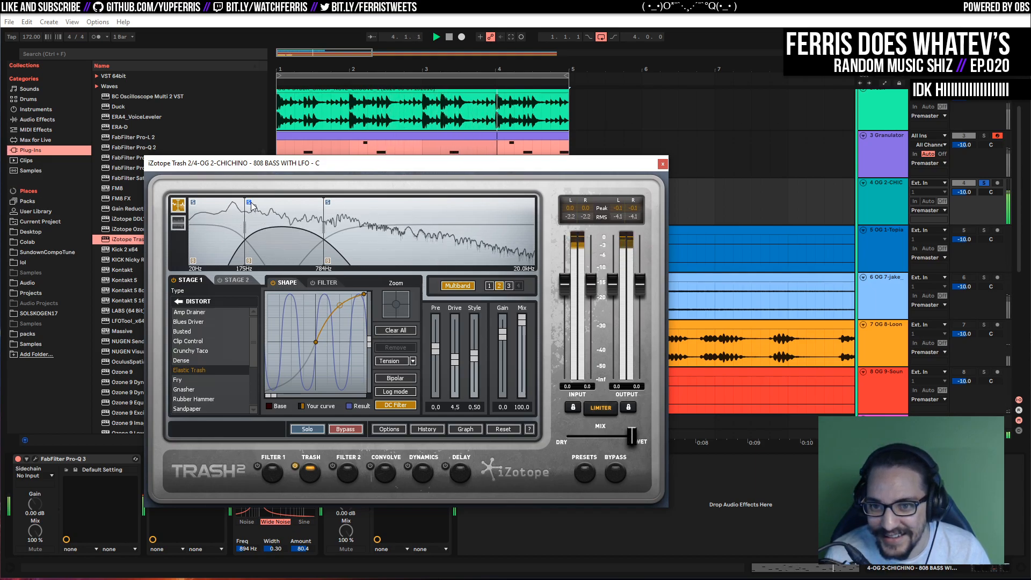
Apply the Crungey Grunch drive type to band 3 and bow its shape curve steeply upward
click(366, 233)
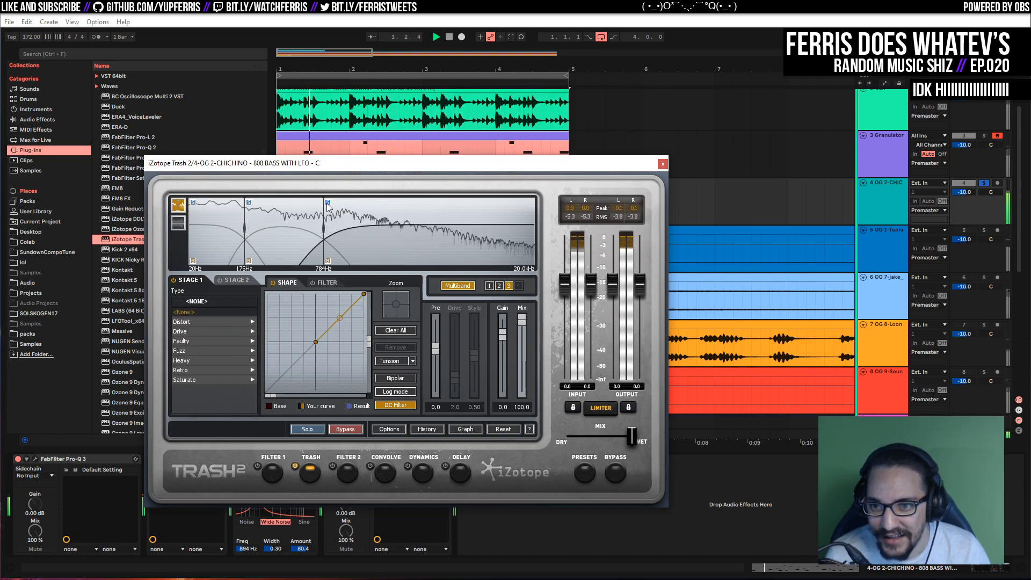
click(205, 332)
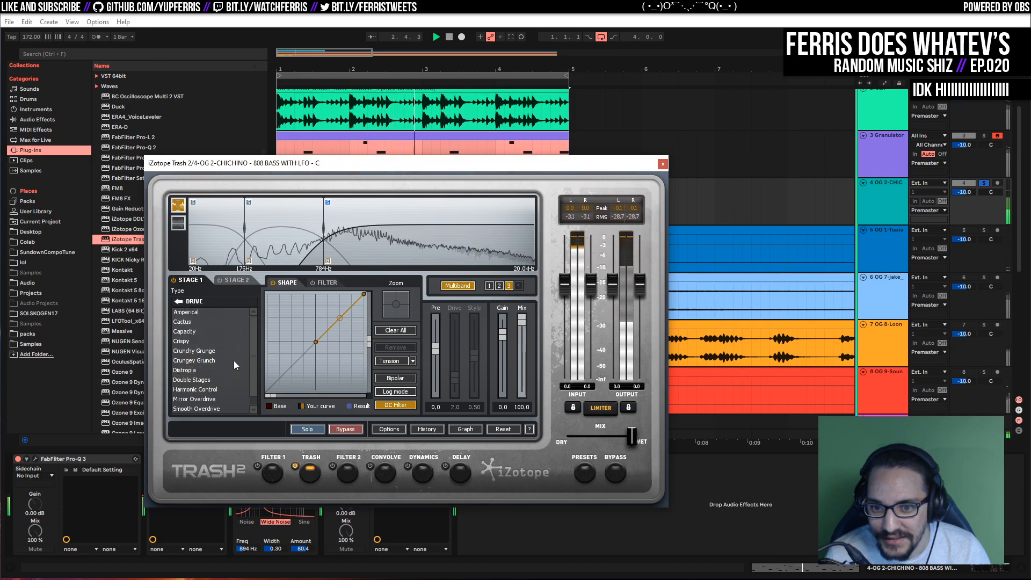
click(235, 360)
drag(341, 316, 340, 294)
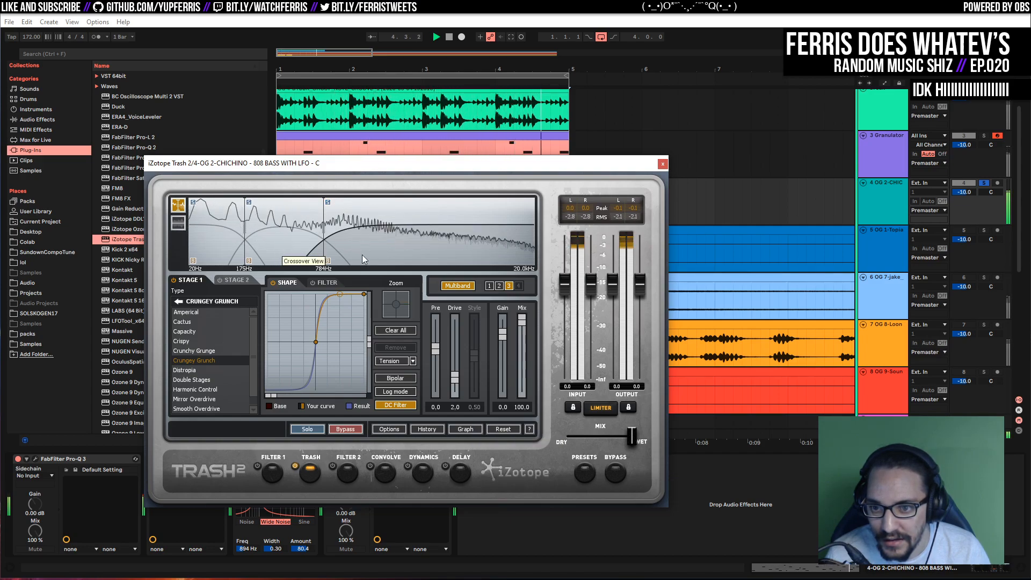
mouse_move(338, 294)
mouse_down()
mouse_move(343, 305)
mouse_move(341, 292)
mouse_up()
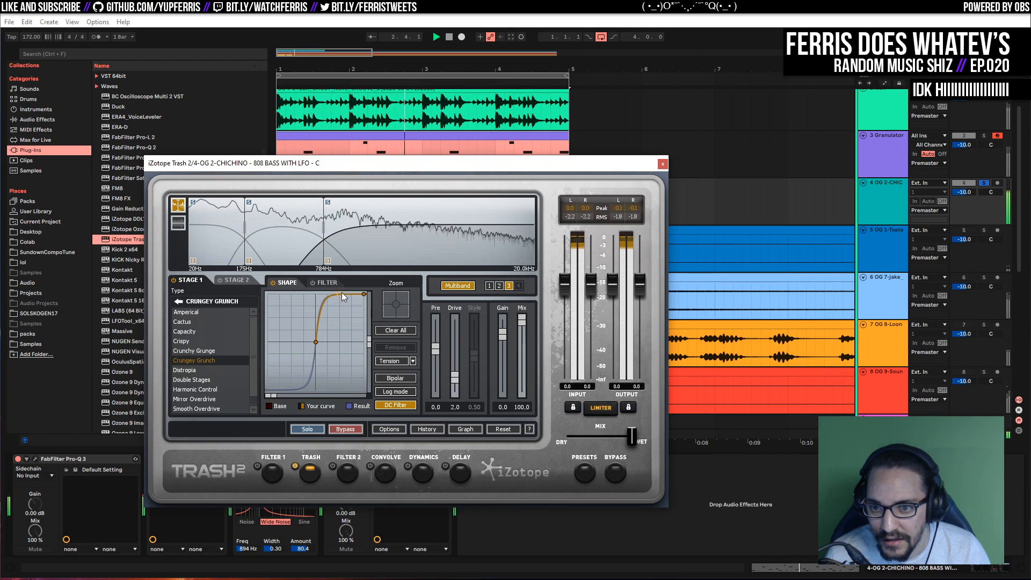
Lower band 3's gain to -7.9 and reduce its mix slightly, and set band 2's mix to 73.9
click(278, 240)
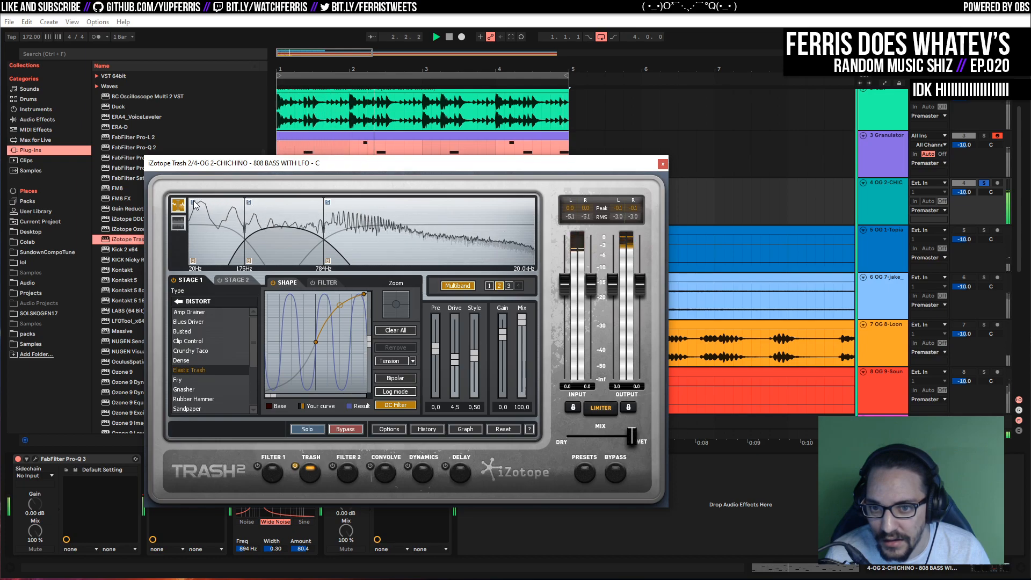
click(349, 228)
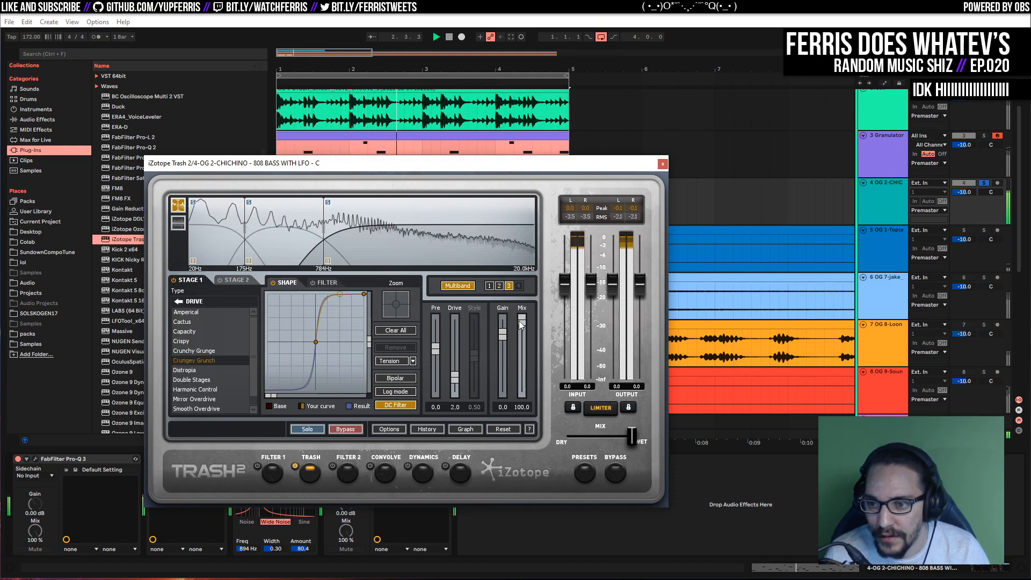
drag(507, 336, 504, 343)
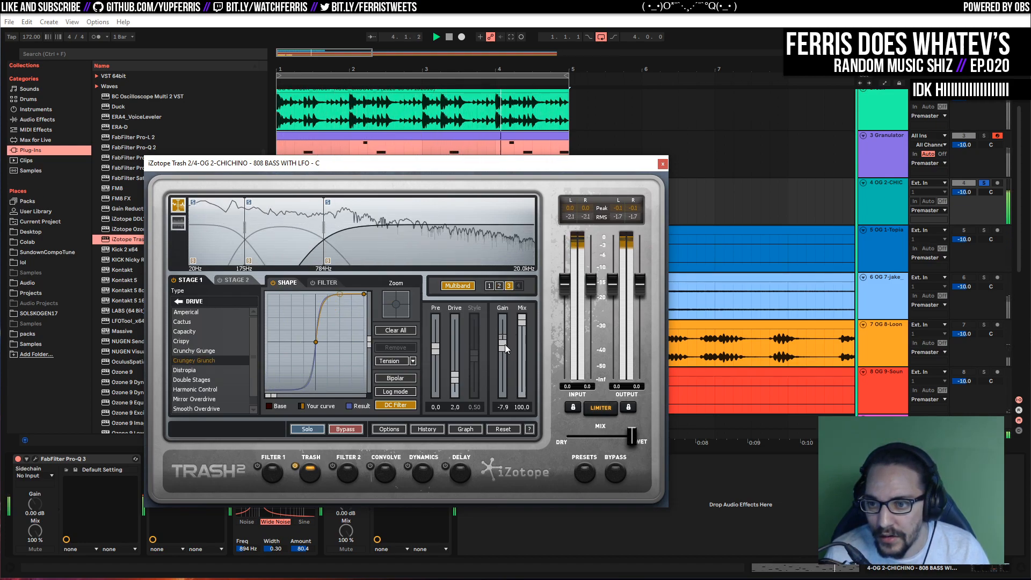
drag(522, 327, 523, 334)
click(290, 242)
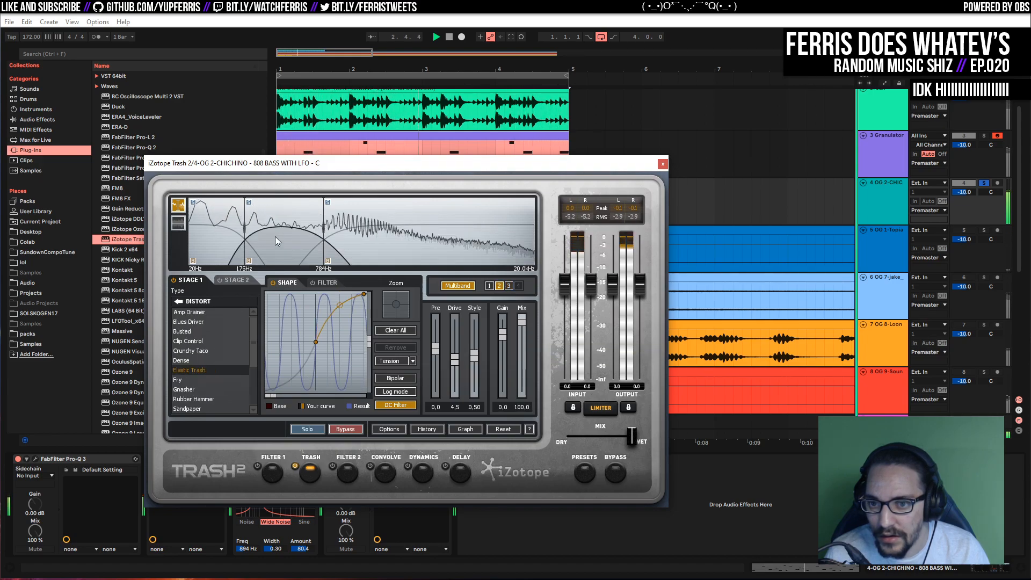
drag(524, 321, 527, 343)
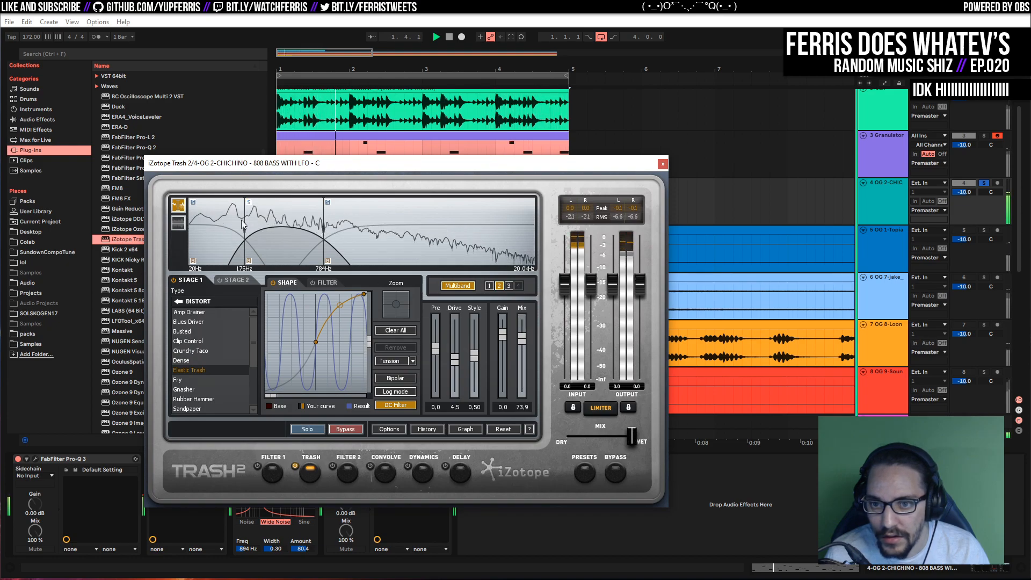
Bow band 1's shape curve further upward and set its mix to 47.8
click(198, 232)
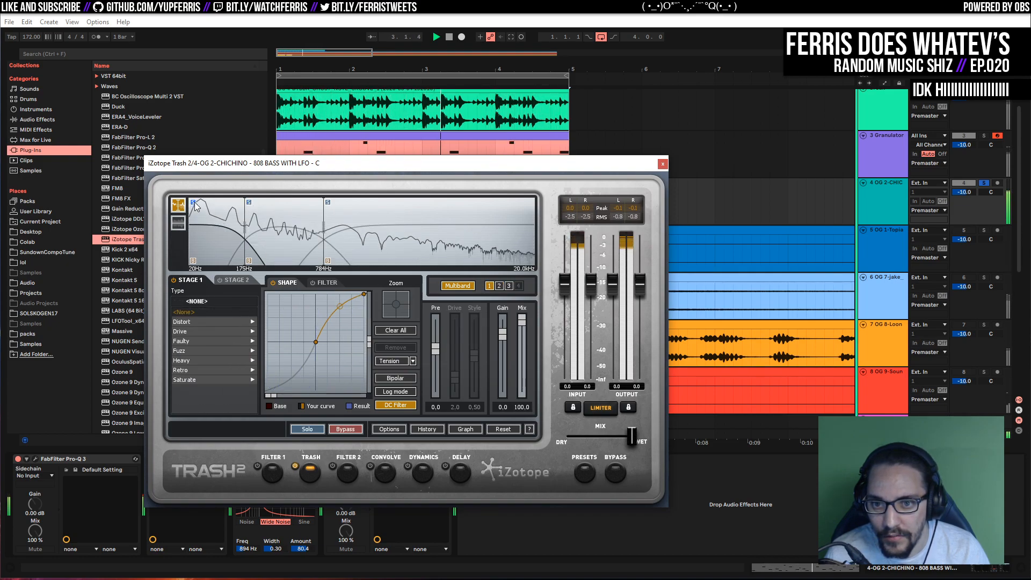
drag(340, 310, 341, 298)
drag(524, 321, 527, 359)
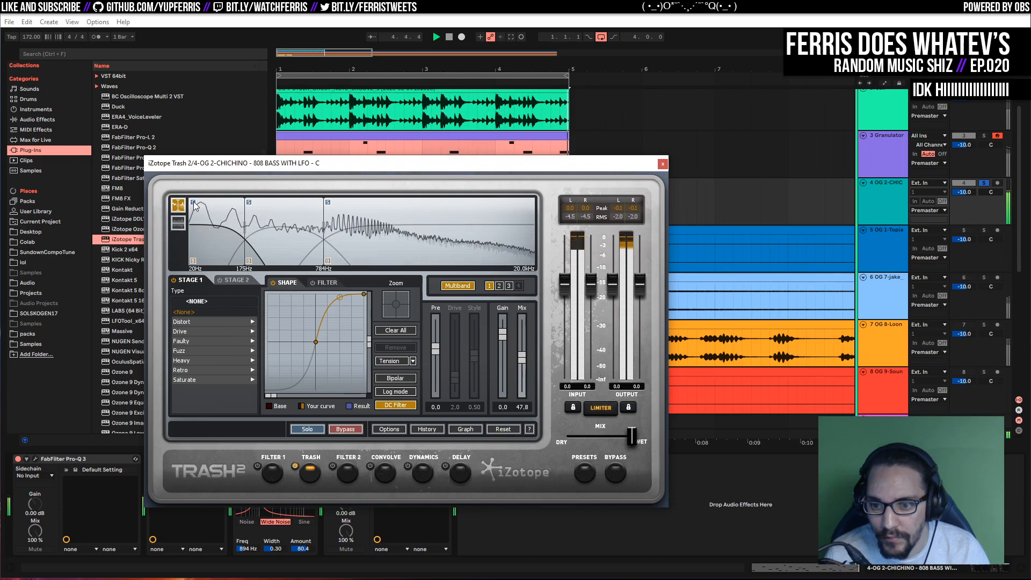
Enable Convolve, audition the Thud, Swat and Liquid tail impulse responses, and use Thud at a mix of 8.5
click(371, 466)
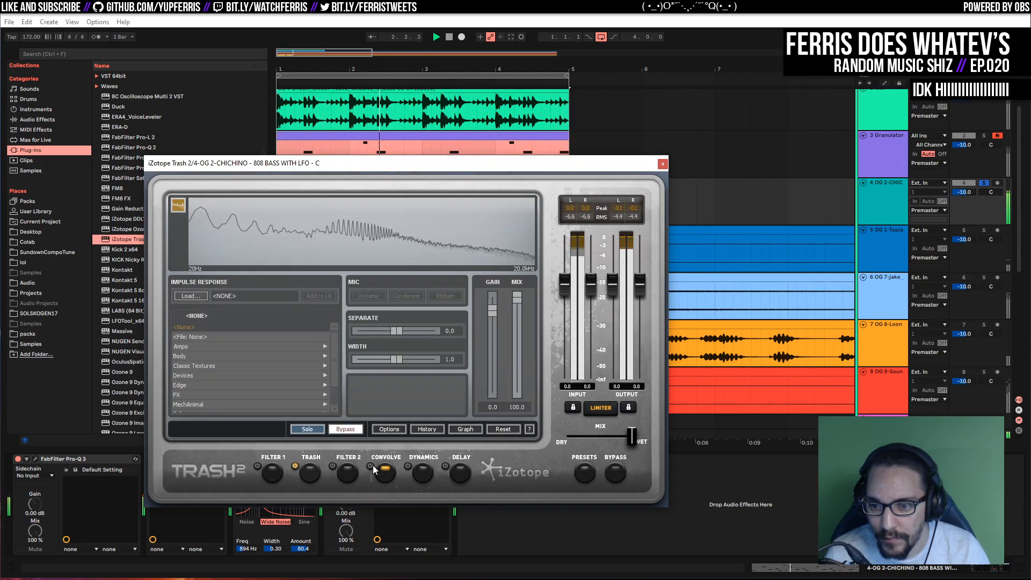
scroll(217, 405, down, 3)
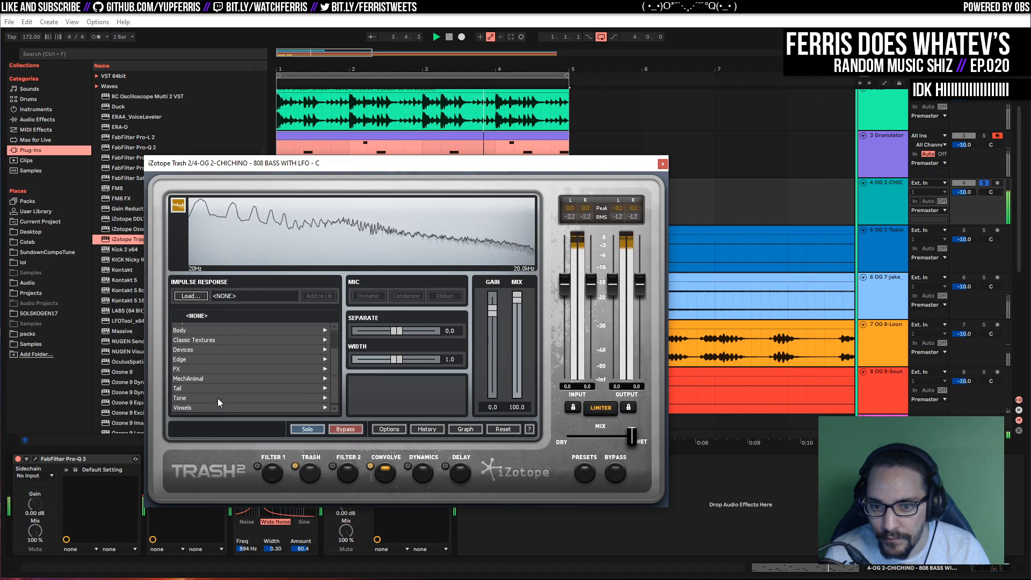
click(205, 390)
click(262, 366)
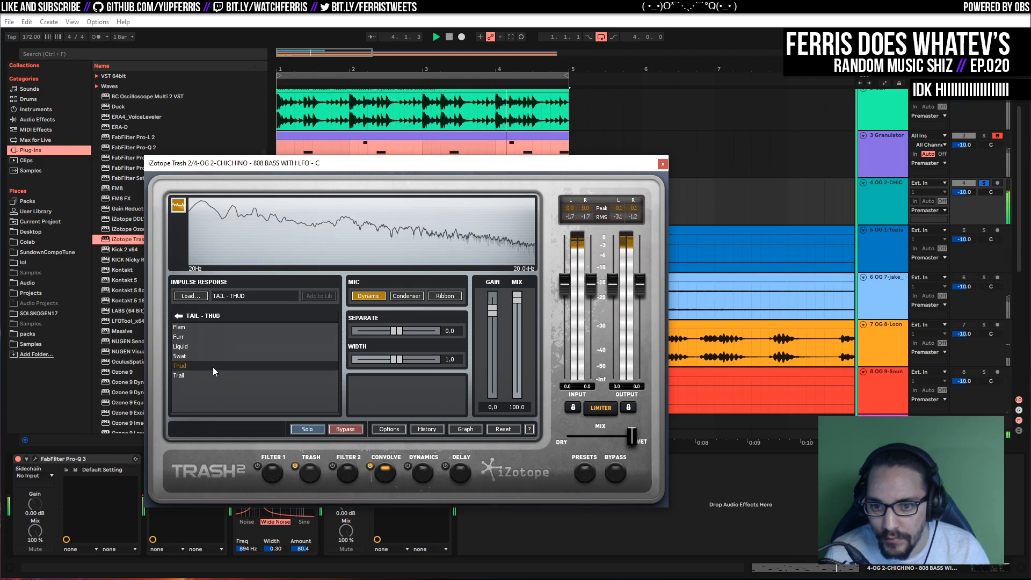
click(203, 357)
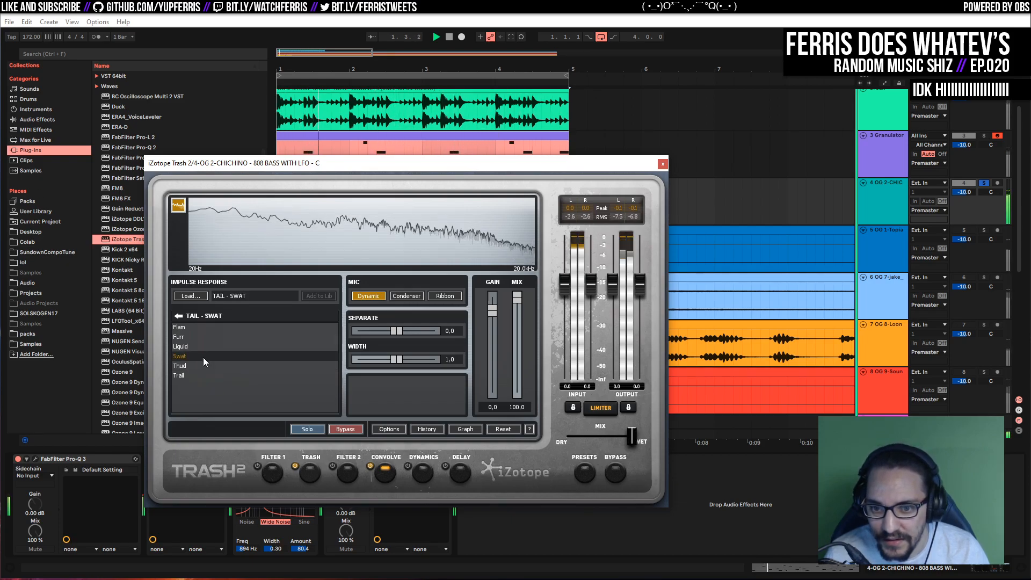
click(204, 348)
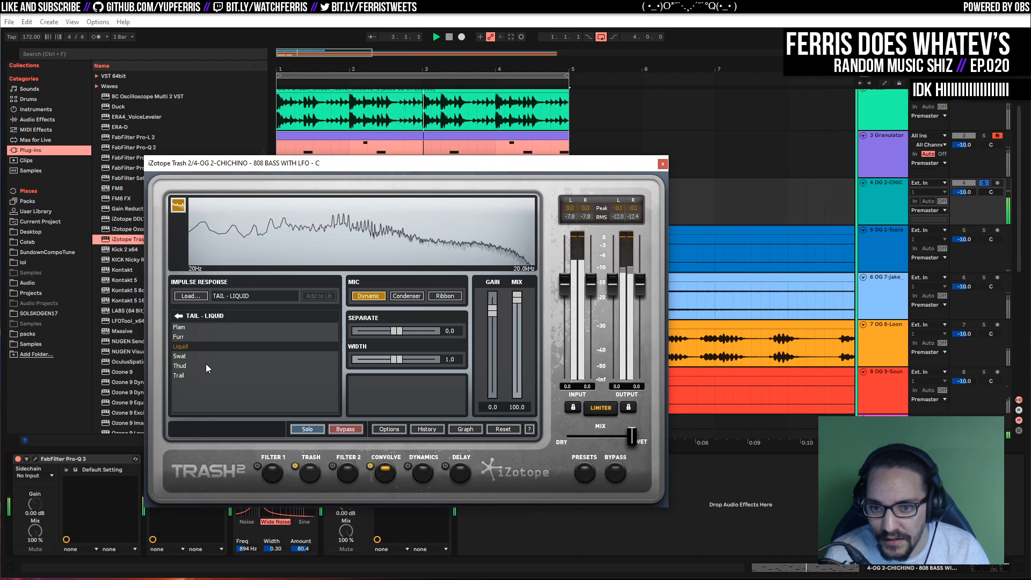
click(205, 364)
drag(516, 304, 523, 386)
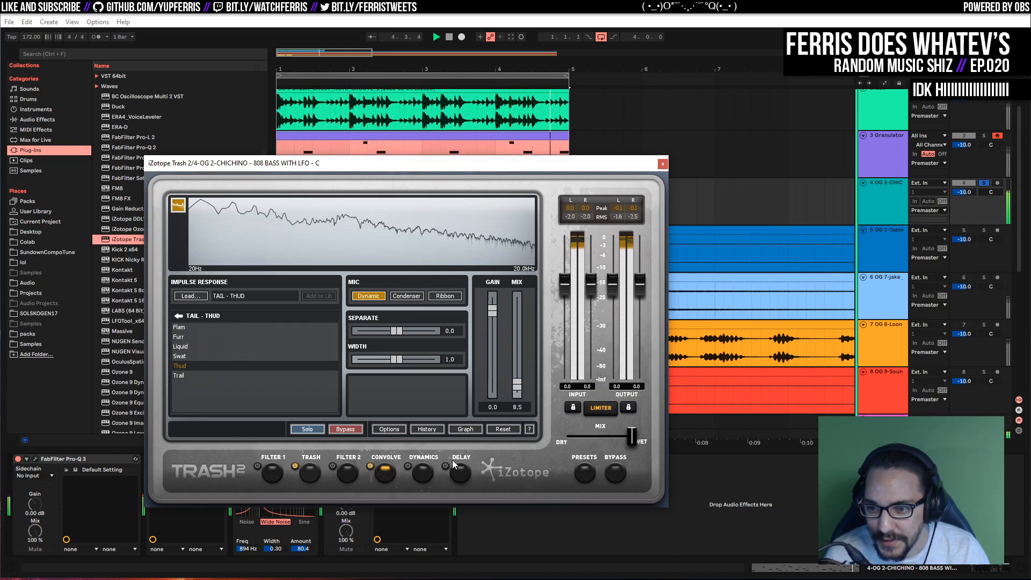
Move Convolve to the Trash module's position in the signal flow graph
click(465, 429)
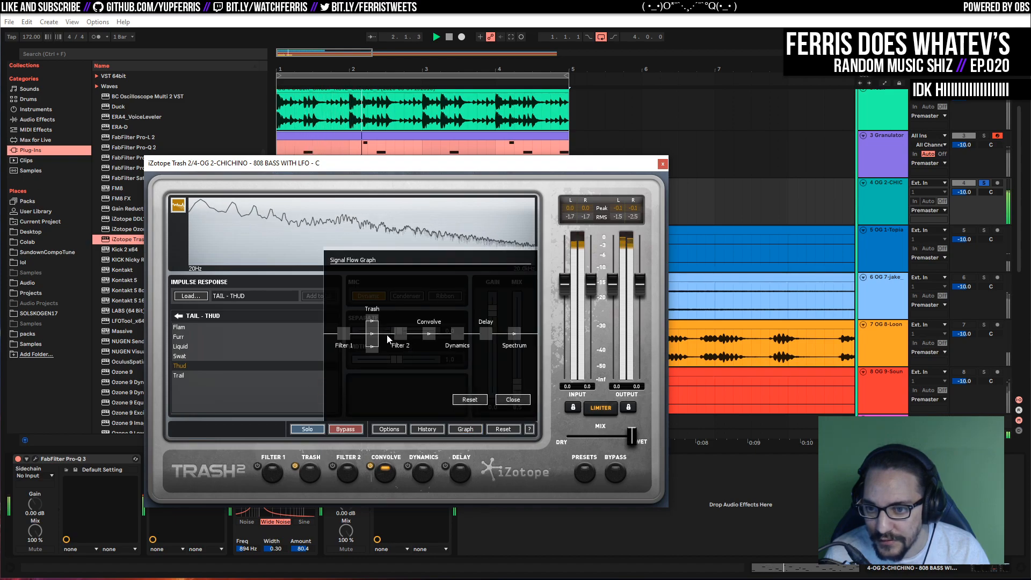
drag(433, 336, 371, 337)
click(504, 400)
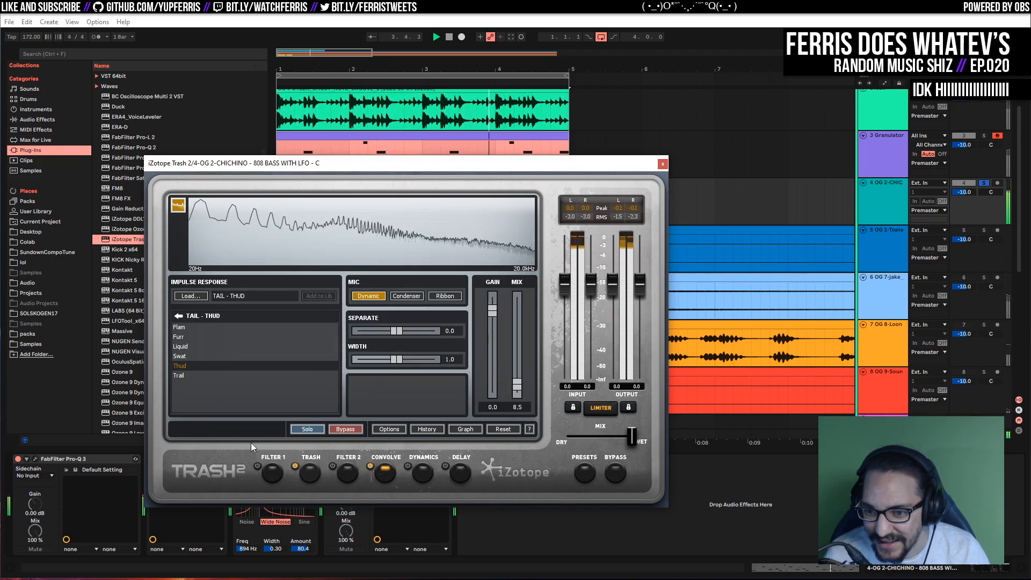
Raise the Convolve mix to 20.9 and compare the sound with the module off and on
mouse_move(516, 384)
mouse_down()
mouse_move(514, 350)
mouse_move(514, 374)
mouse_up()
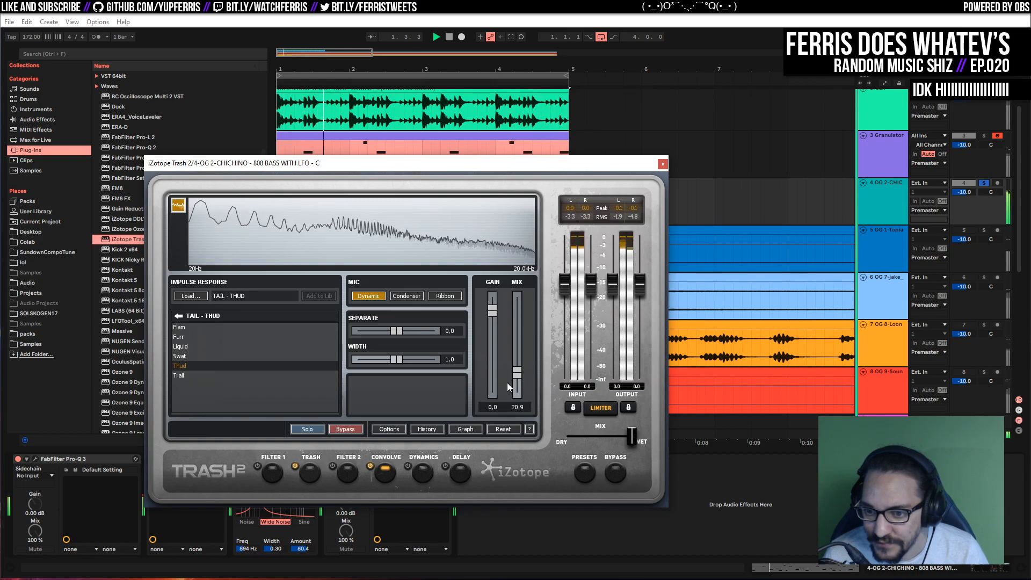
click(368, 466)
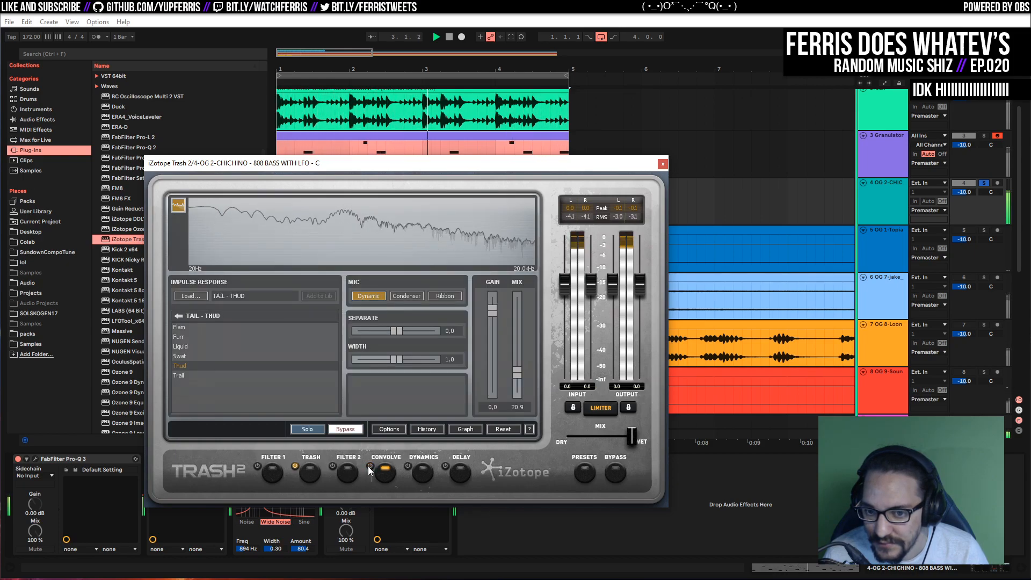
click(368, 466)
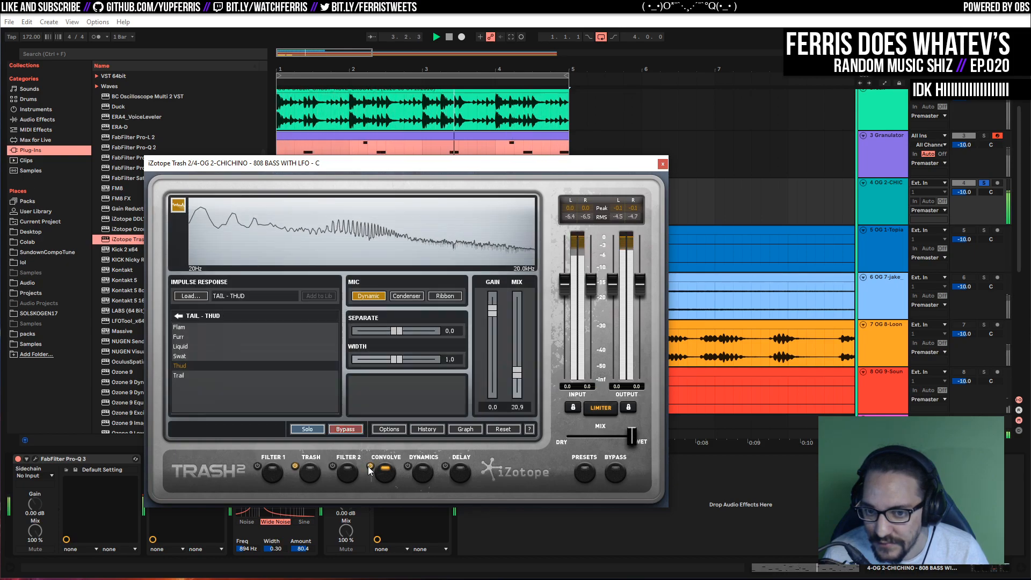
Close the Trash 2 window and duplicate the 808 bass track with its clips and effects
click(663, 163)
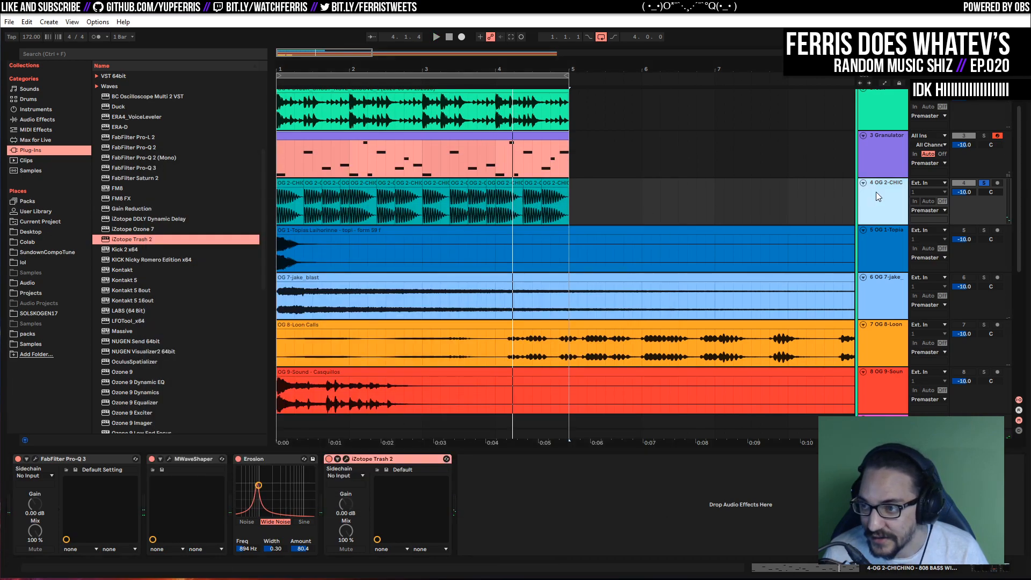
key(ctrl+f)
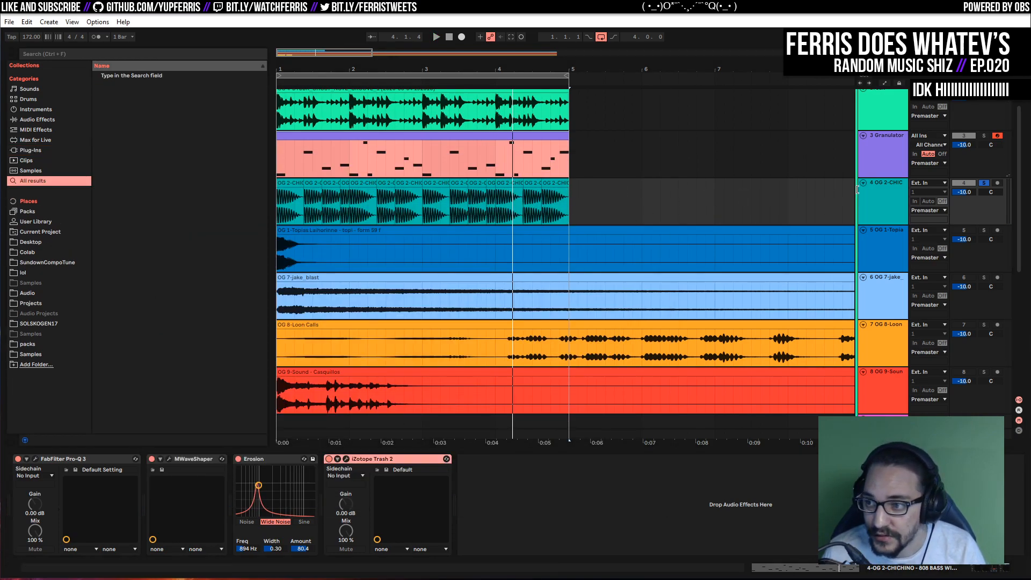
click(798, 213)
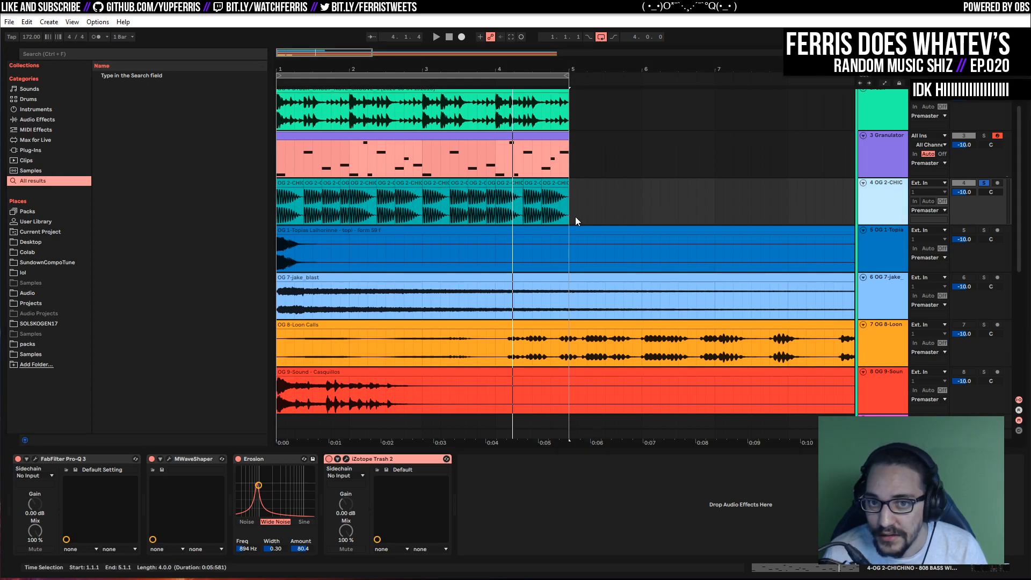
key(ctrl+d)
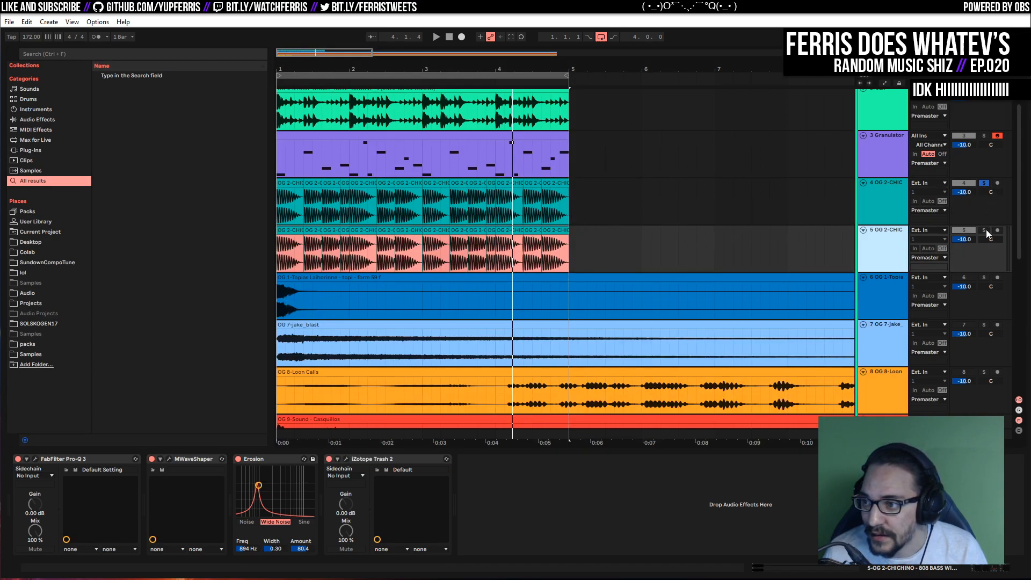
Solo and play the duplicated bass track with its MWaveShaper, Erosion and Trash 2 devices turned off
key(space)
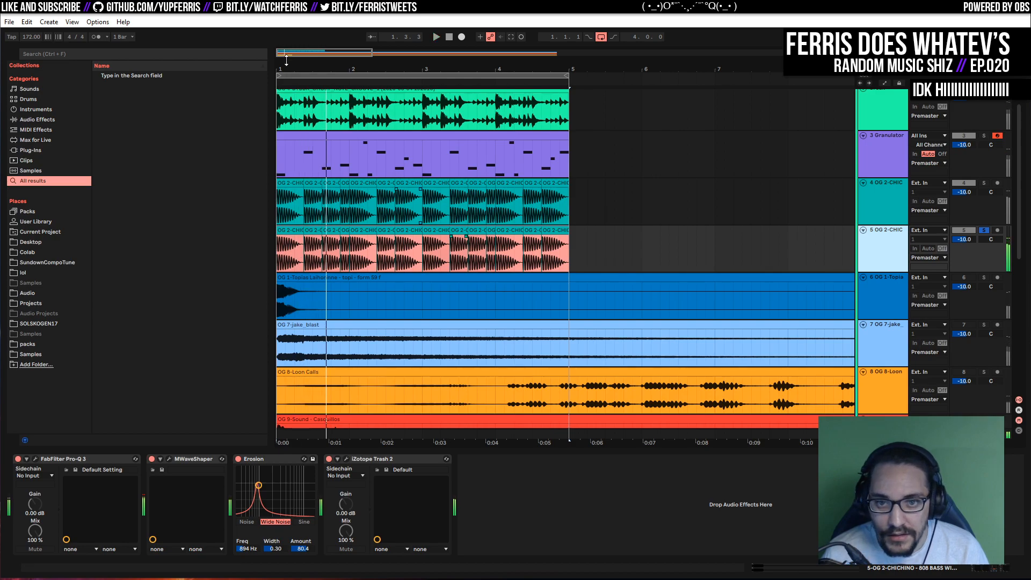
mouse_move(291, 52)
mouse_down()
mouse_move(291, 69)
mouse_move(290, 49)
mouse_up()
click(983, 277)
key(space)
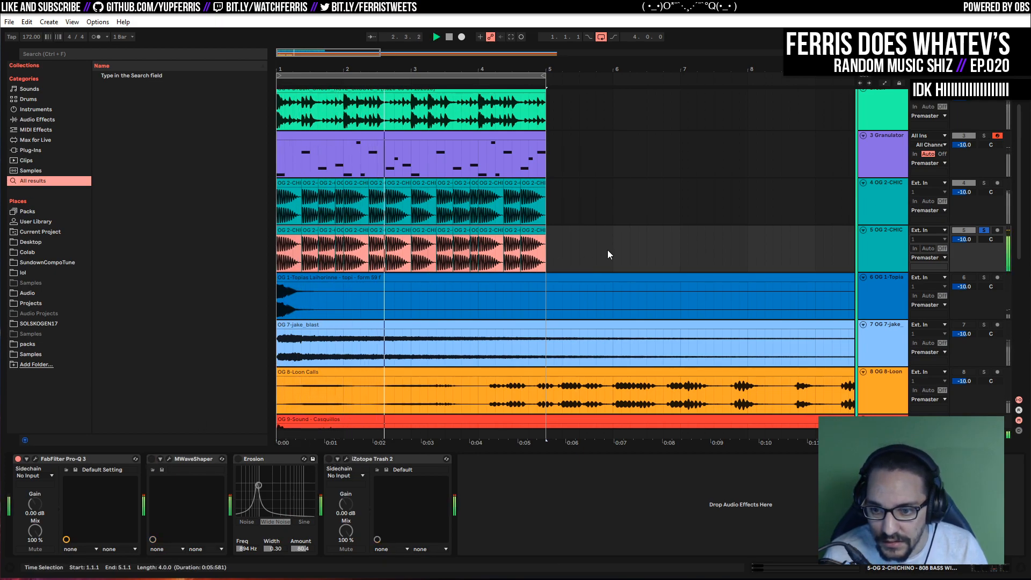
In the duplicate's Pro-Q 3, reduce the high boost to +3.58 dB at 2075.2 Hz and the deep cut to -1.59 dB at 357.99 Hz
click(34, 460)
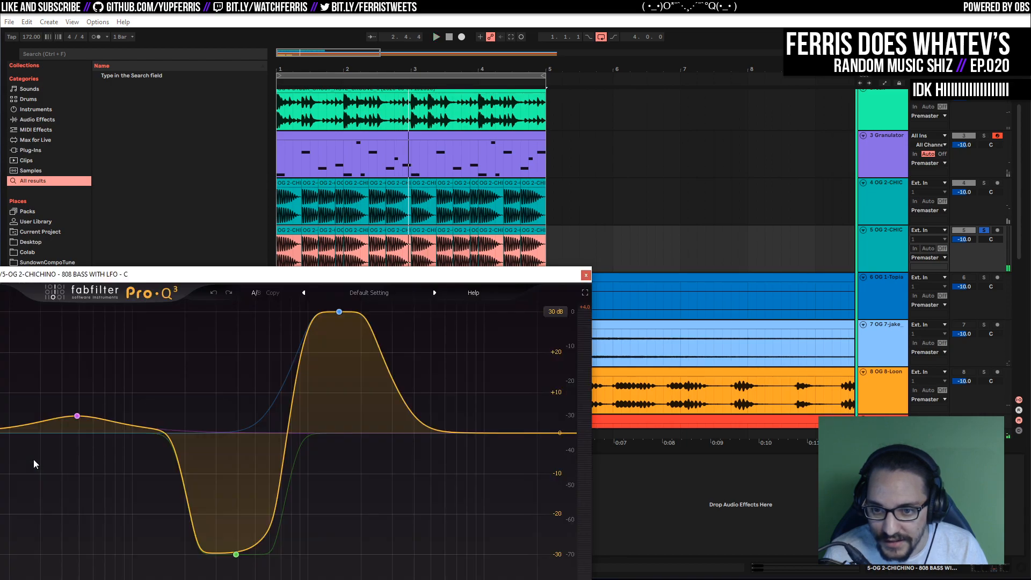
drag(366, 413, 363, 418)
key(space)
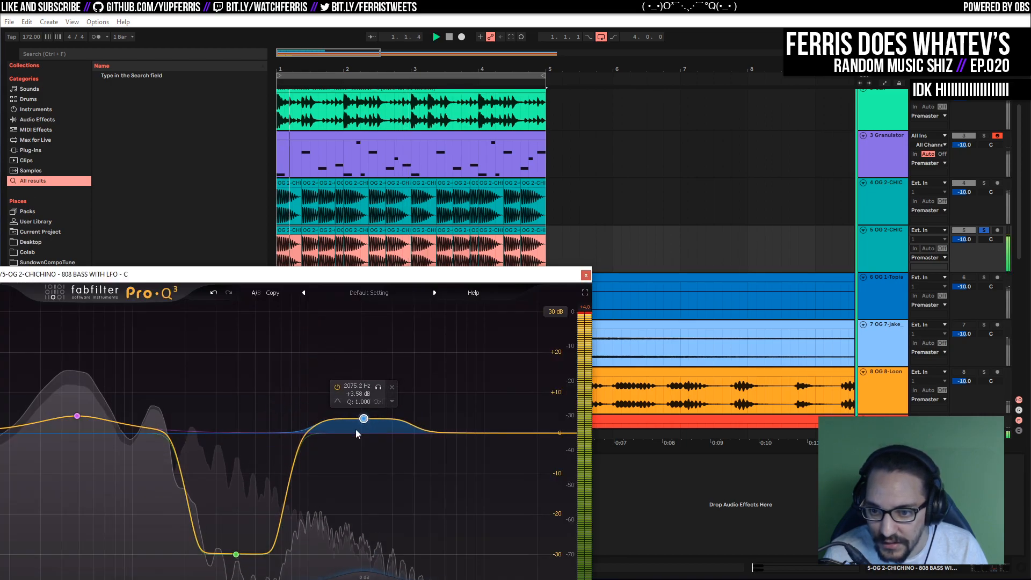
drag(235, 554, 229, 439)
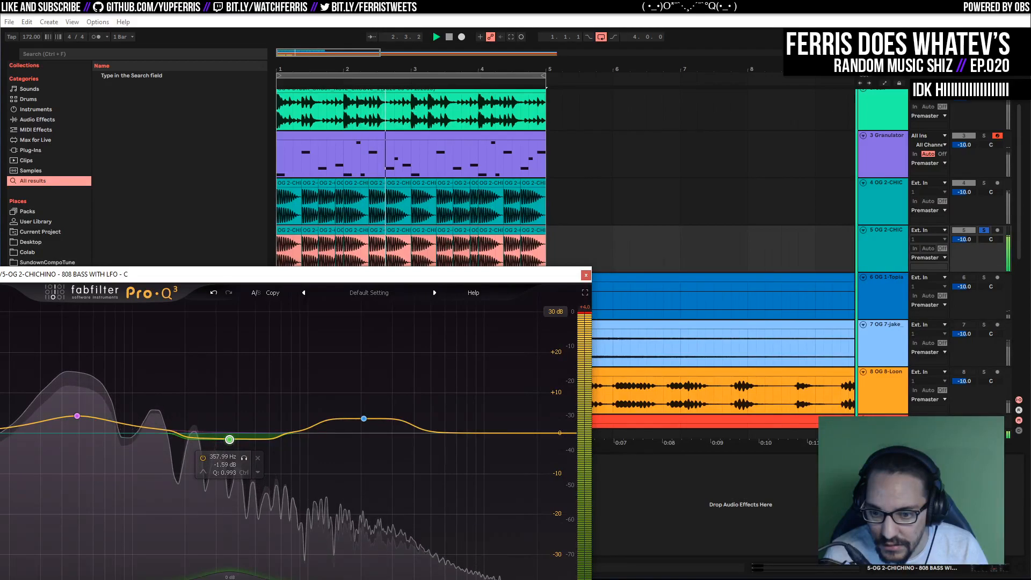
Remove the 357.99 Hz and 2075.2 Hz bands from the duplicate's Pro-Q 3, move the remaining boost much higher, and turn MWaveShaper on
double_click(229, 439)
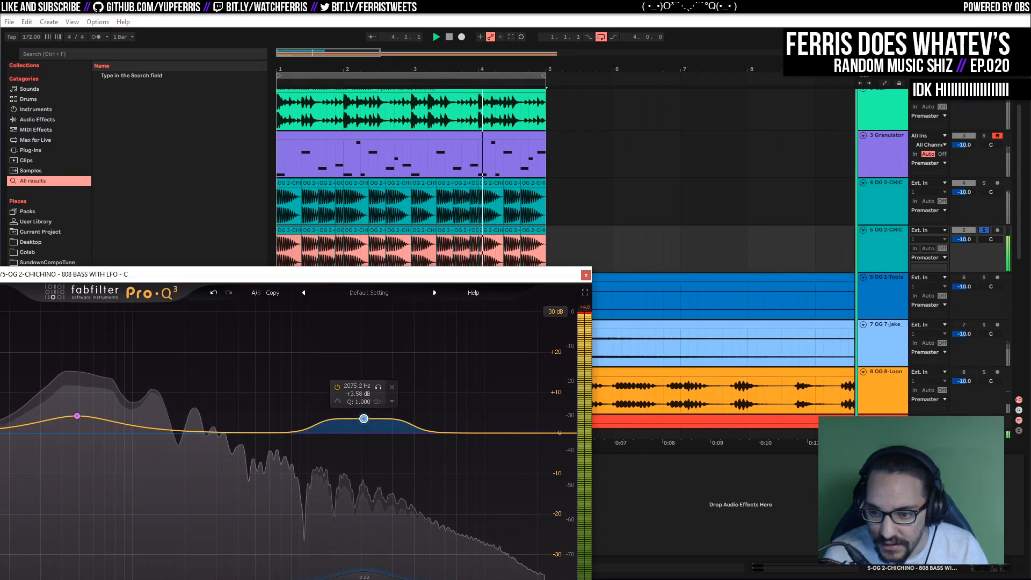
double_click(363, 418)
drag(77, 416, 450, 414)
key(space)
click(586, 275)
click(152, 459)
key(space)
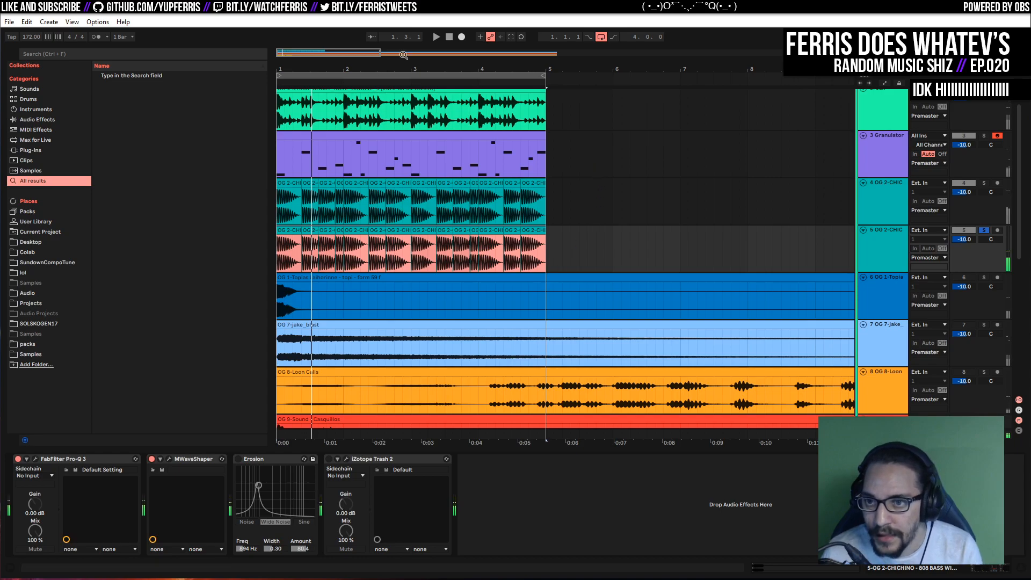
Delete all clips except the first one on the duplicated 808 bass track
drag(341, 51, 344, 96)
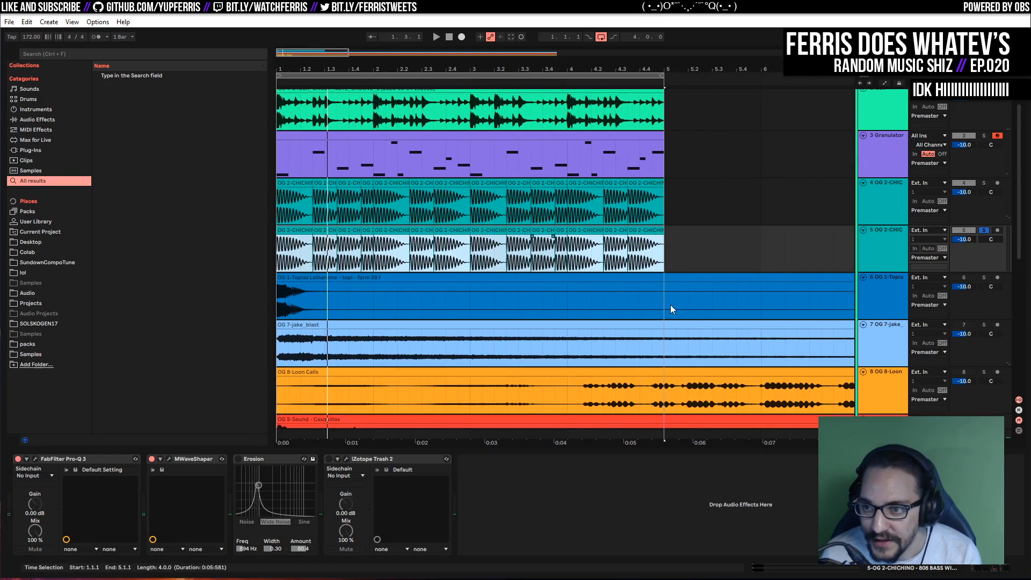
click(643, 230)
drag(664, 231, 313, 230)
key(Delete)
click(617, 230)
key(Delete)
click(584, 230)
key(Delete)
click(562, 231)
key(Delete)
Halve the remaining clip's segment BPM to 128.85, play it, and remove the empty remainder of the clip
double_click(286, 232)
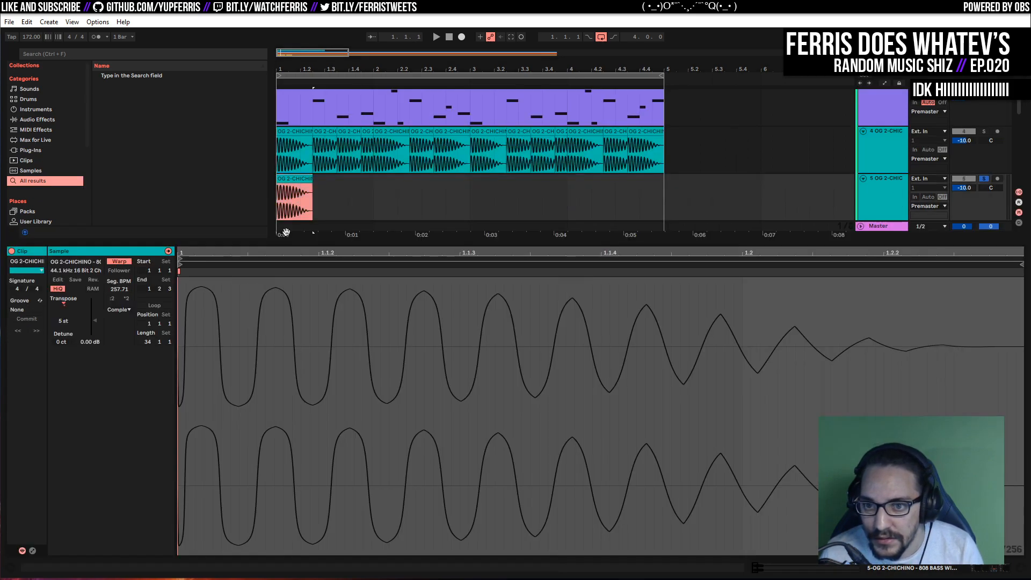
mouse_move(200, 250)
mouse_down()
mouse_move(200, 222)
mouse_move(200, 233)
mouse_up()
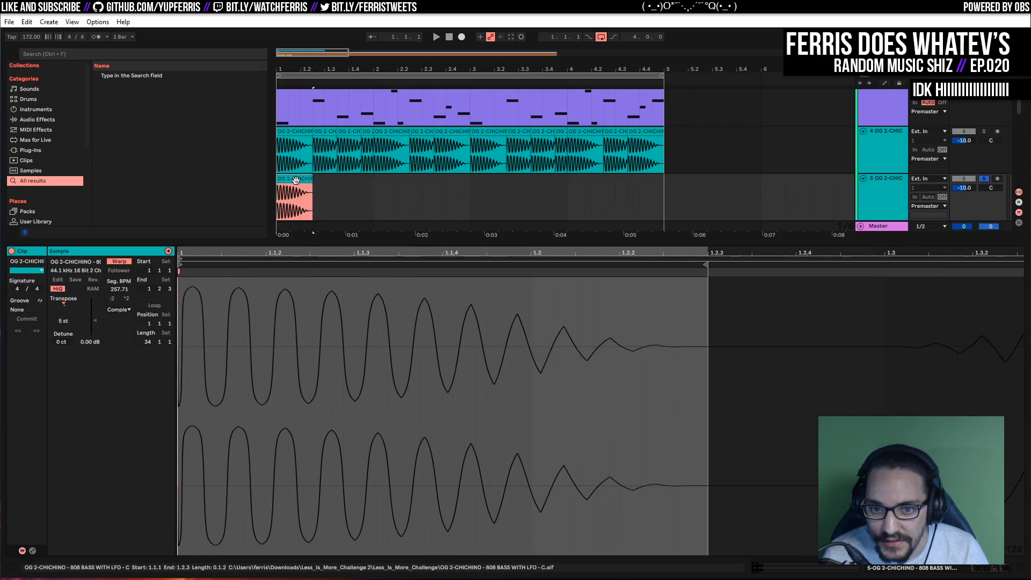
click(112, 298)
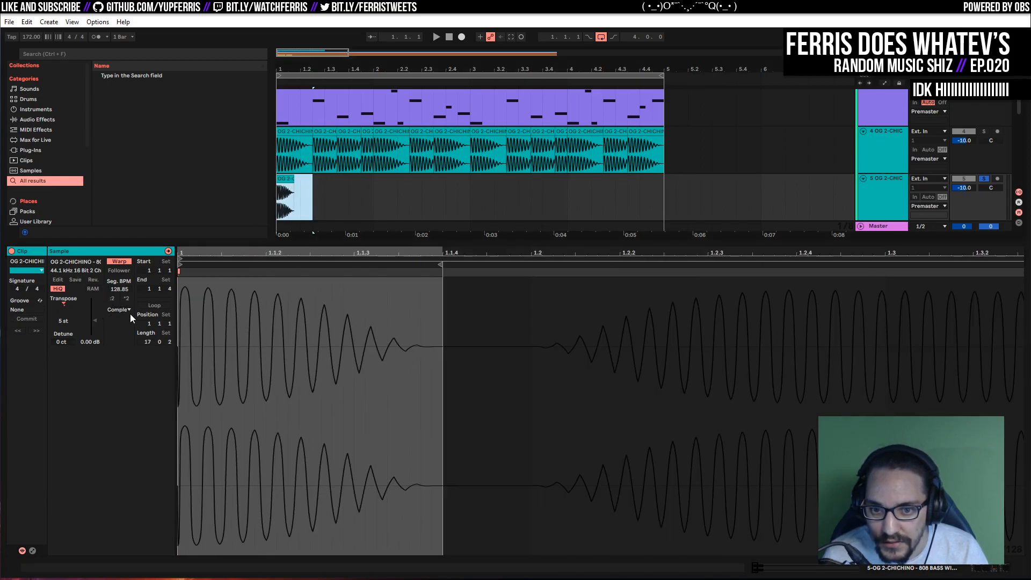
key(space)
key(space)
click(315, 214)
click(285, 179)
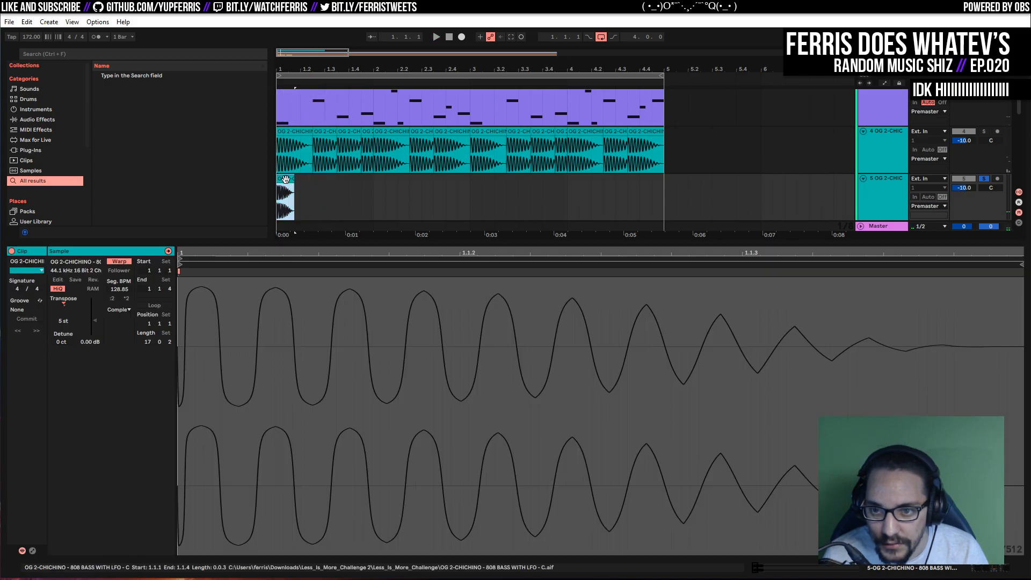
Turn Warp off for the remaining duplicate bass clip and play it several times
click(123, 262)
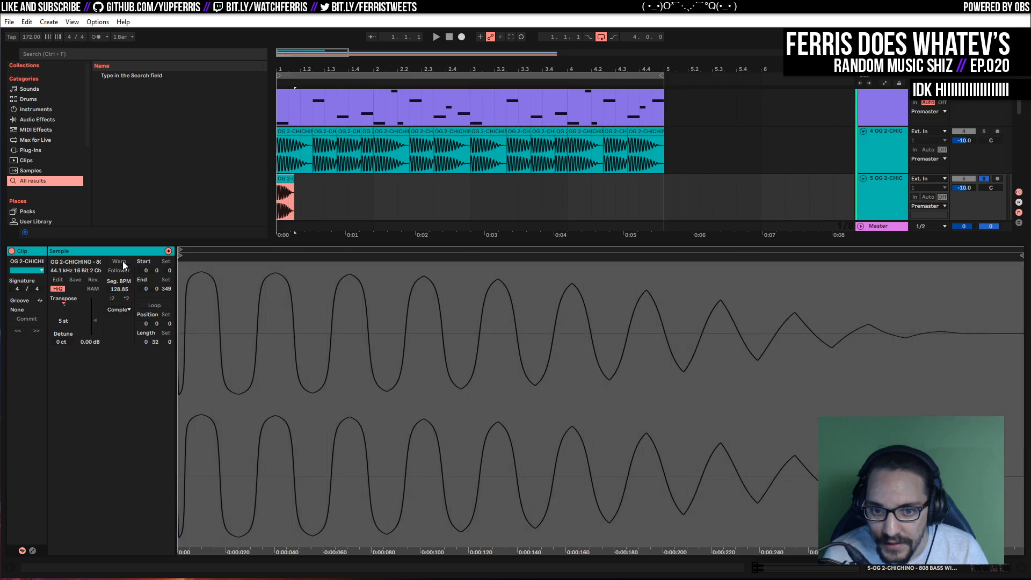
key(space)
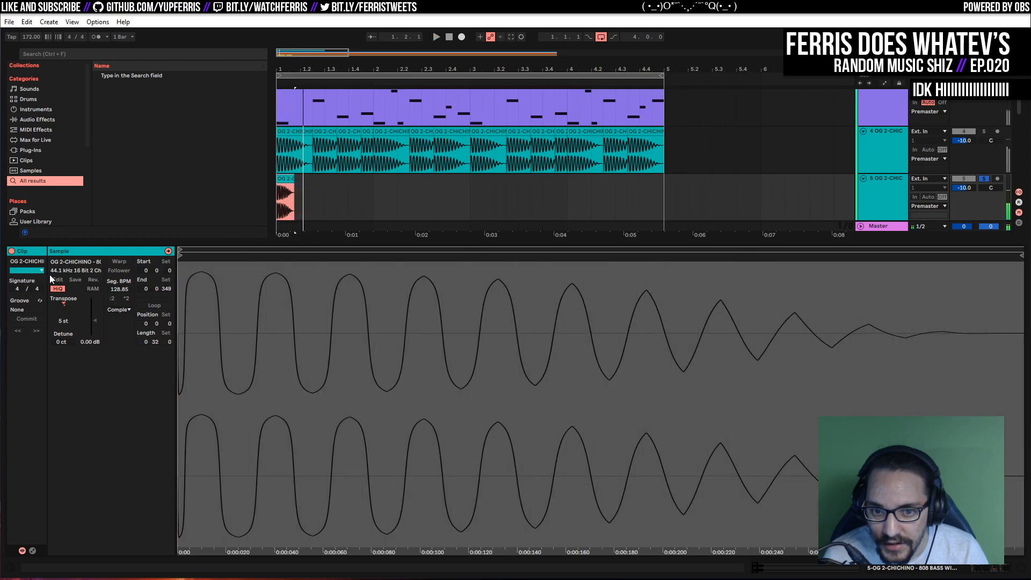
drag(282, 54, 282, 106)
key(space)
key(space)
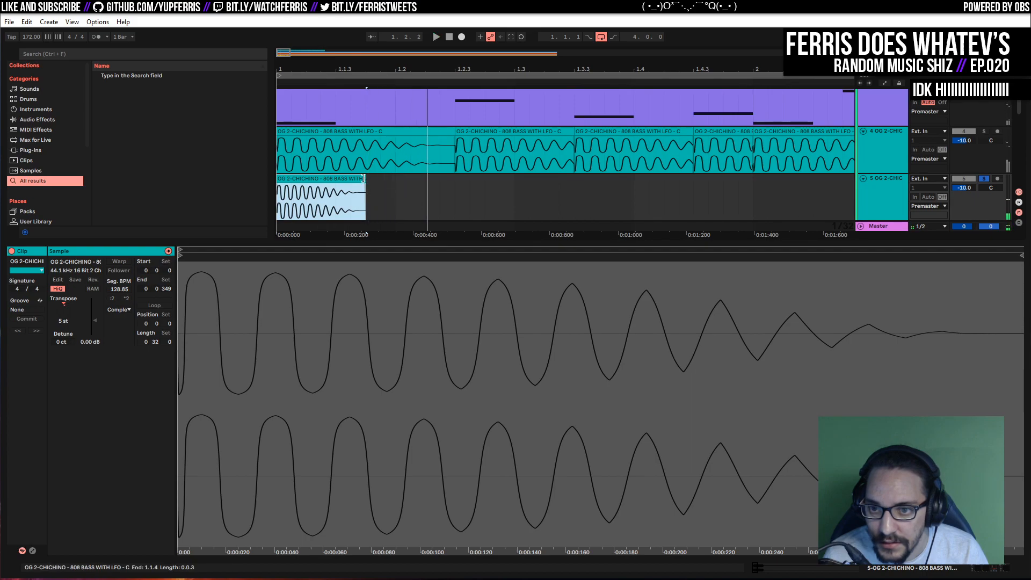
key(space)
key(space)
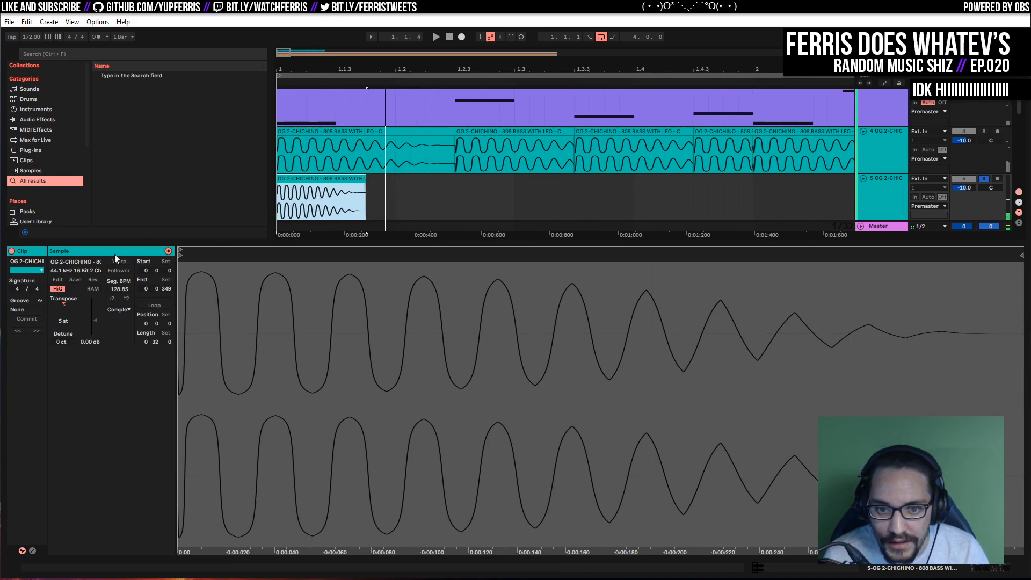
click(376, 189)
click(336, 181)
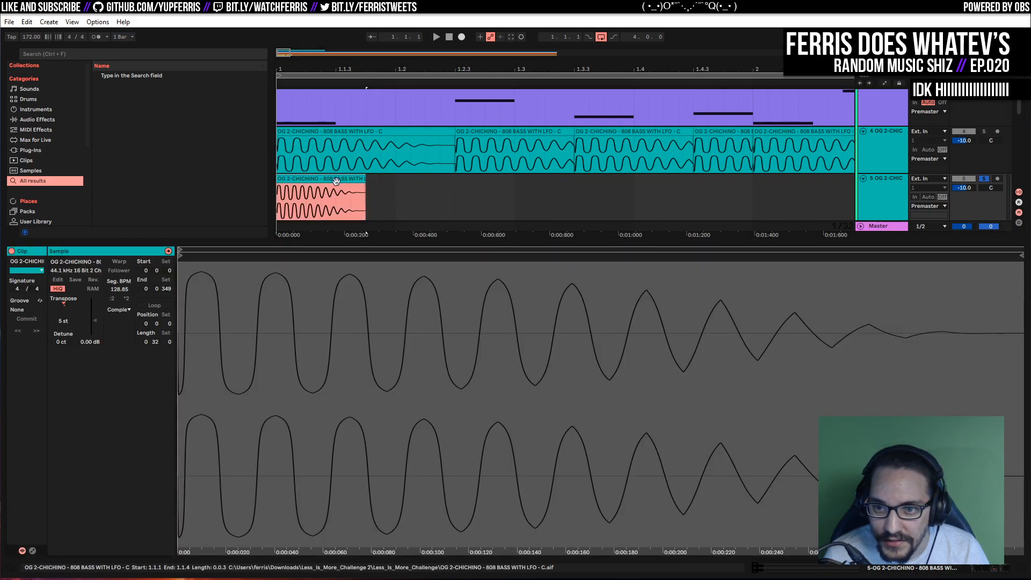
Turn Warp on for the clip, halve its segment BPM to 32.21, and cut away the silent remainder
click(119, 262)
click(111, 298)
key(space)
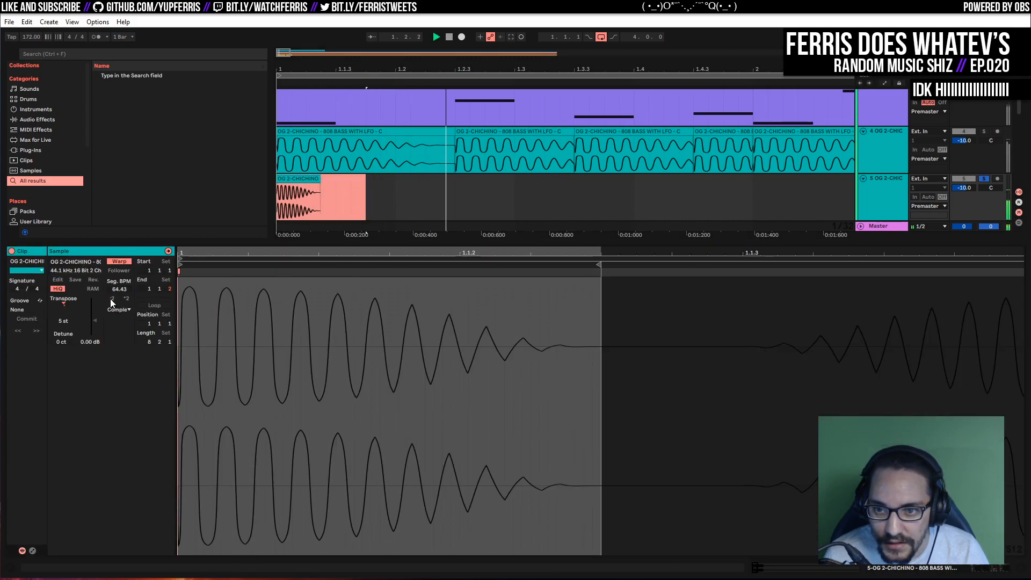
click(112, 298)
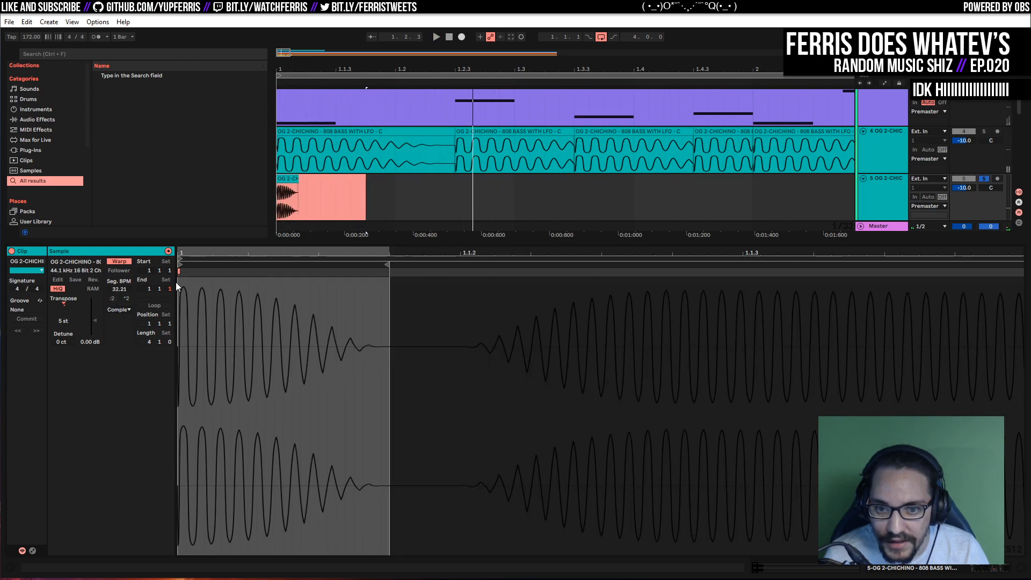
drag(281, 64, 283, 91)
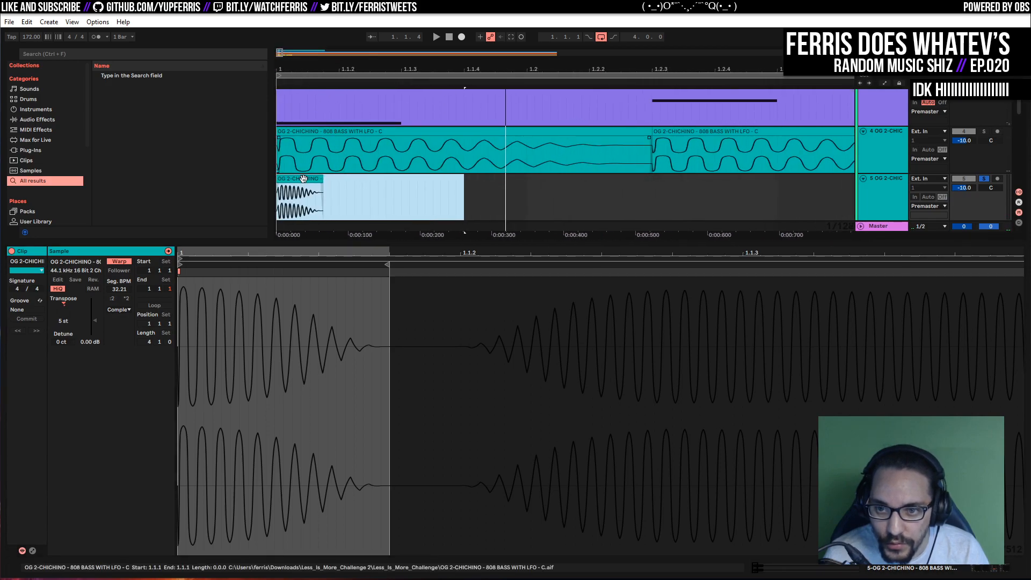
click(287, 188)
key(space)
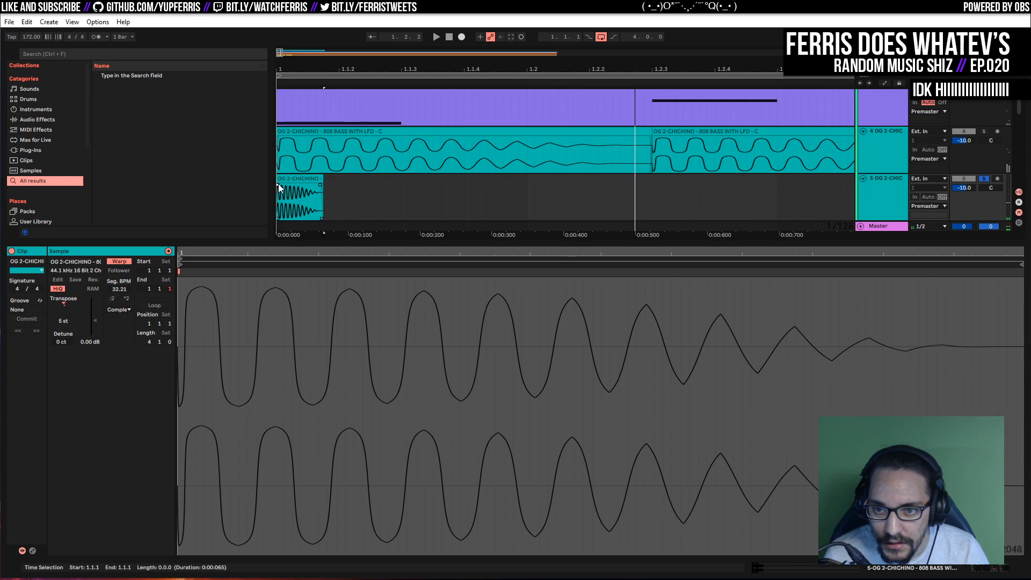
Try a segment BPM of 64.43 on the shortened clip, then set it to 16.11 and play it
click(125, 297)
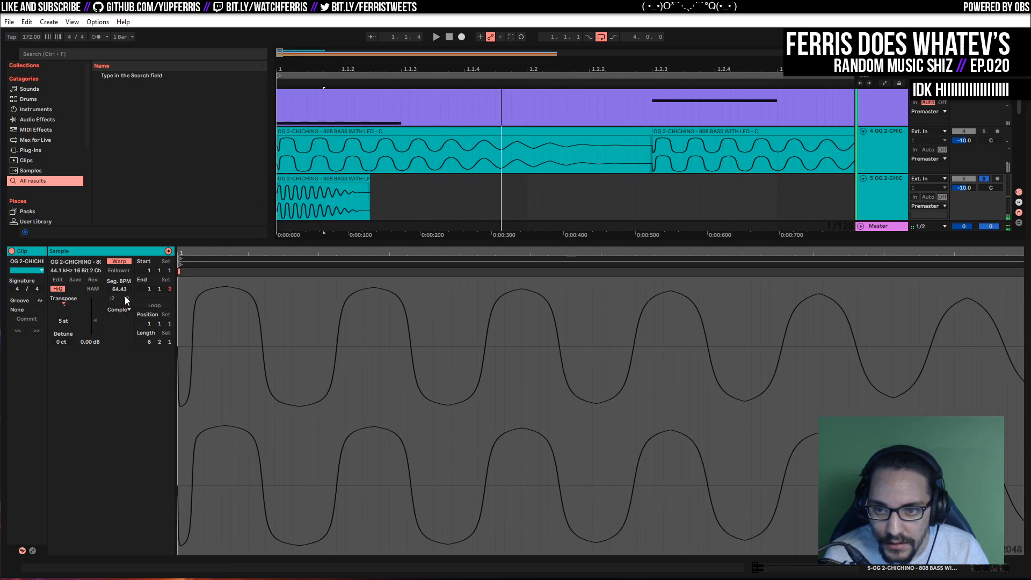
double_click(110, 298)
key(space)
key(space)
key(space)
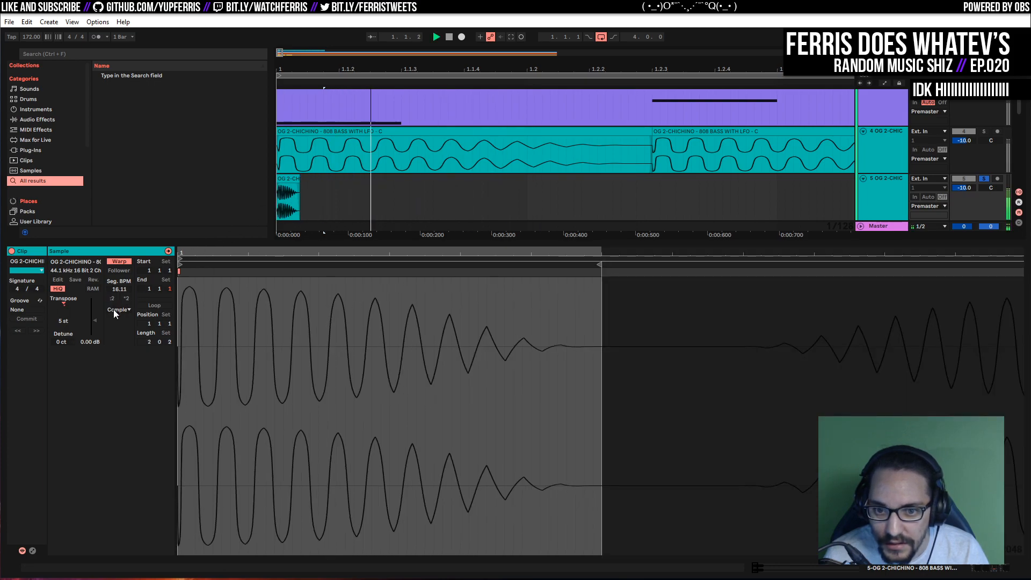
Switch the clip's warp mode to Complex Pro, try Formants at 71.09, and reset them to 0.00 while auditioning
click(114, 309)
click(119, 410)
click(114, 310)
click(121, 310)
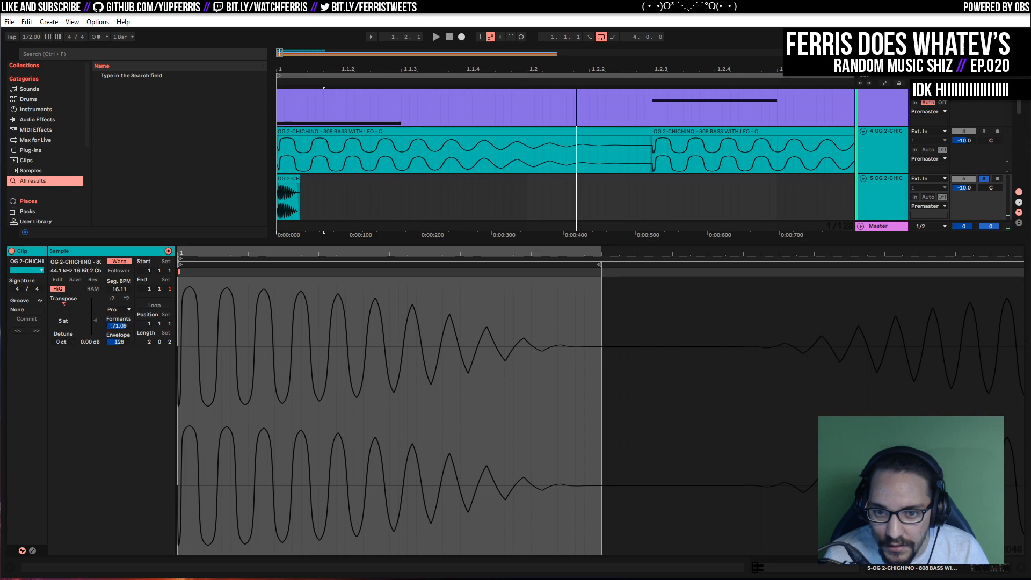
key(space)
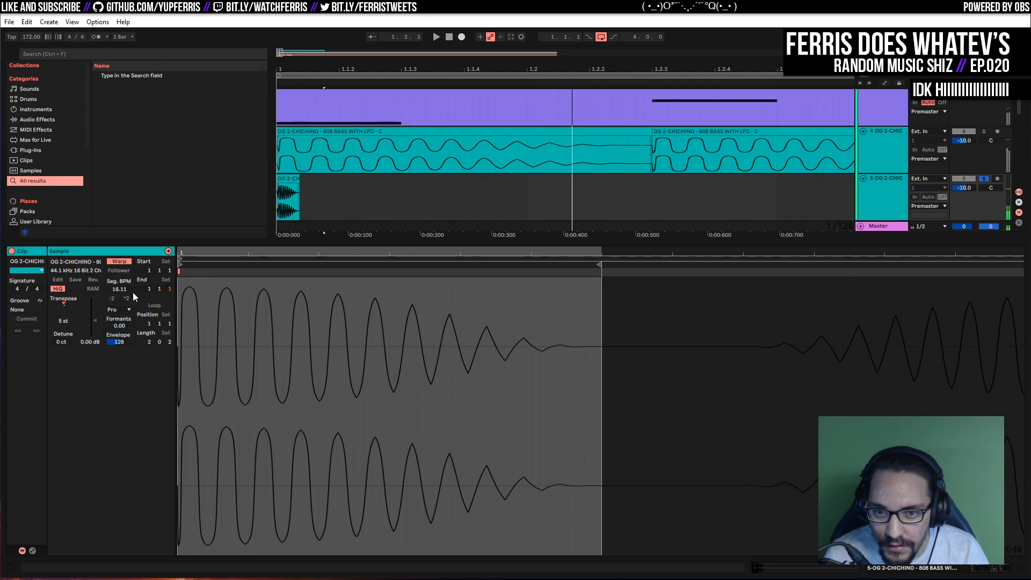
Turn Warp off for the Complex Pro clip and audition it repeatedly at its natural speed
click(117, 262)
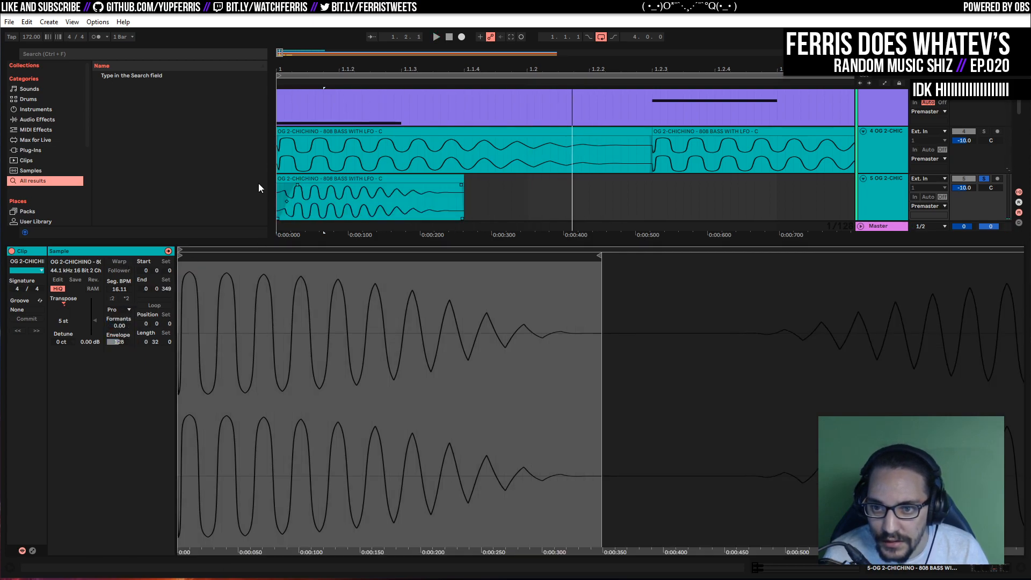
click(294, 183)
key(space)
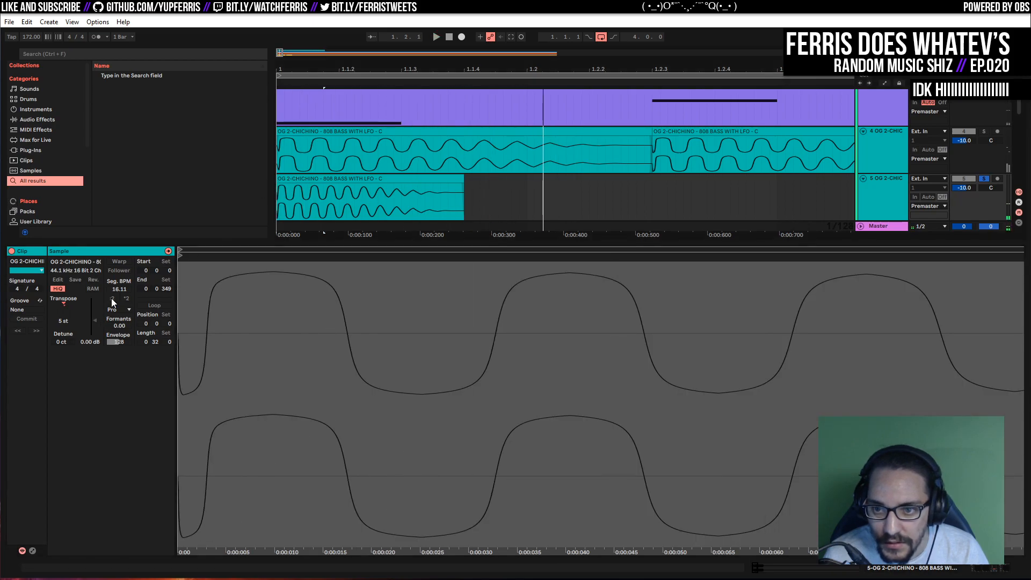
click(321, 191)
key(space)
key(space)
key(space)
key(space)
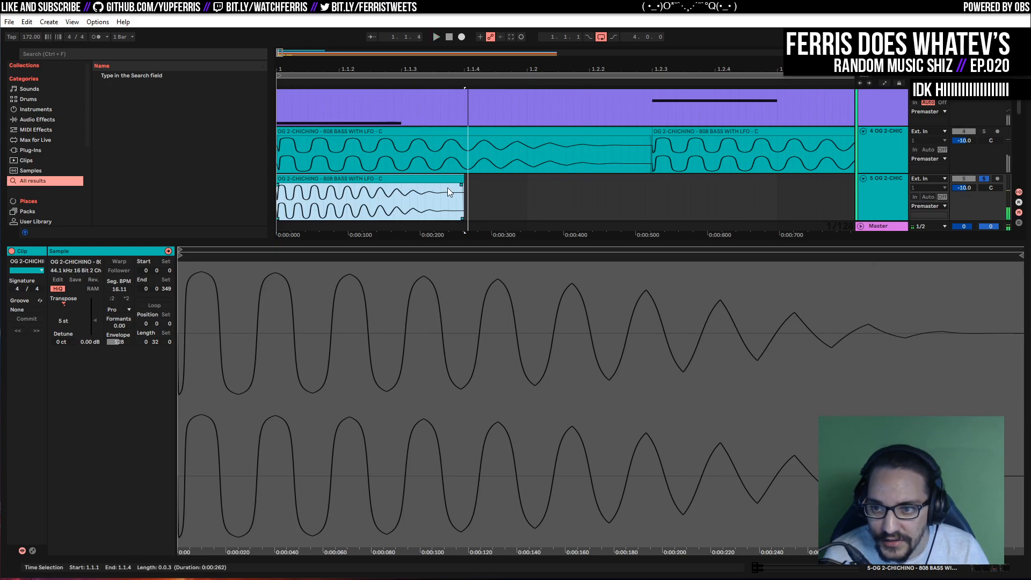
Trim the end of the unwarped clip to leave only an attack of about 10 ms, and audition it
drag(462, 191, 285, 176)
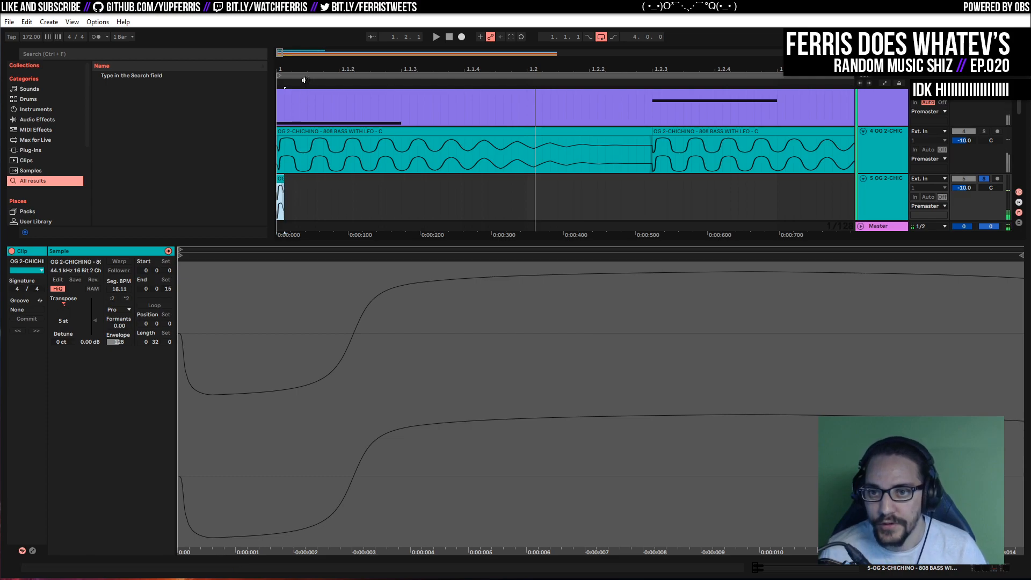
drag(281, 53, 287, 31)
key(space)
key(space)
key(space)
key(space)
key(space)
Keep only the first clip on the original 808 bass track and loop playback from 1.1.1 to 1.3.1
drag(627, 153, 274, 150)
key(ctrl+l)
key(space)
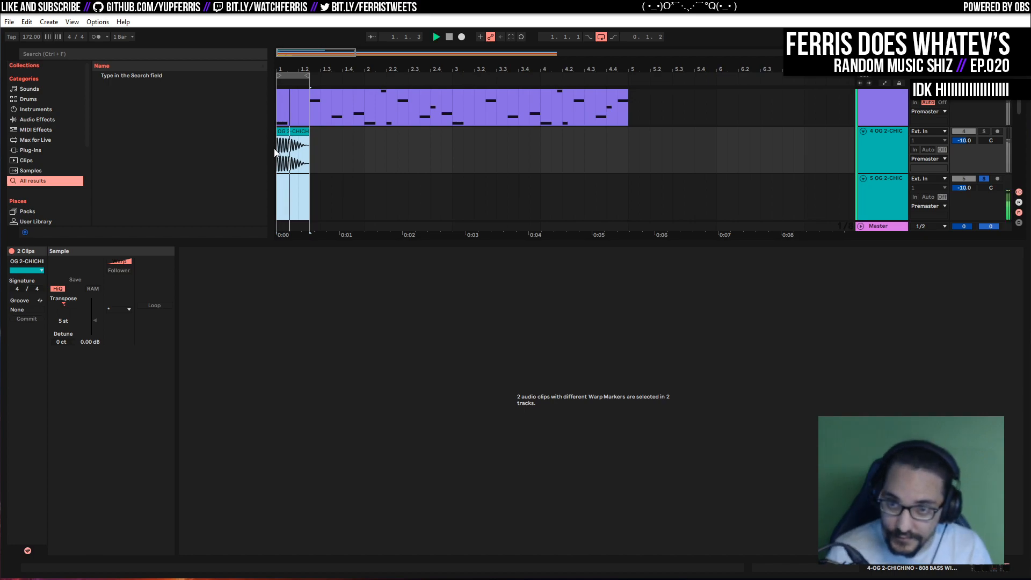
drag(305, 77, 317, 77)
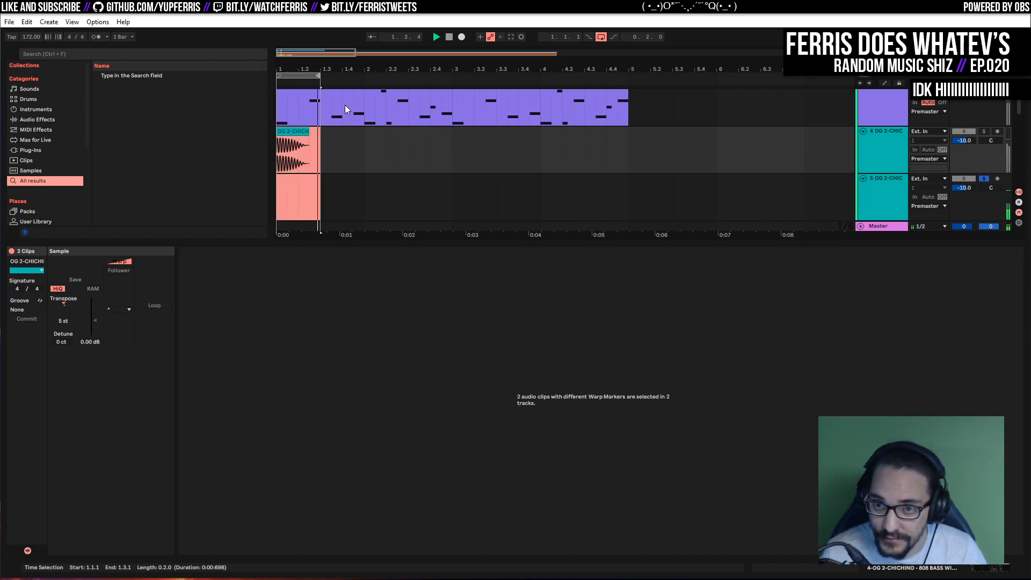
Trim the start of the original bass clip so it begins about 5 ms in, overlapping the short attack clip
drag(400, 69, 604, 102)
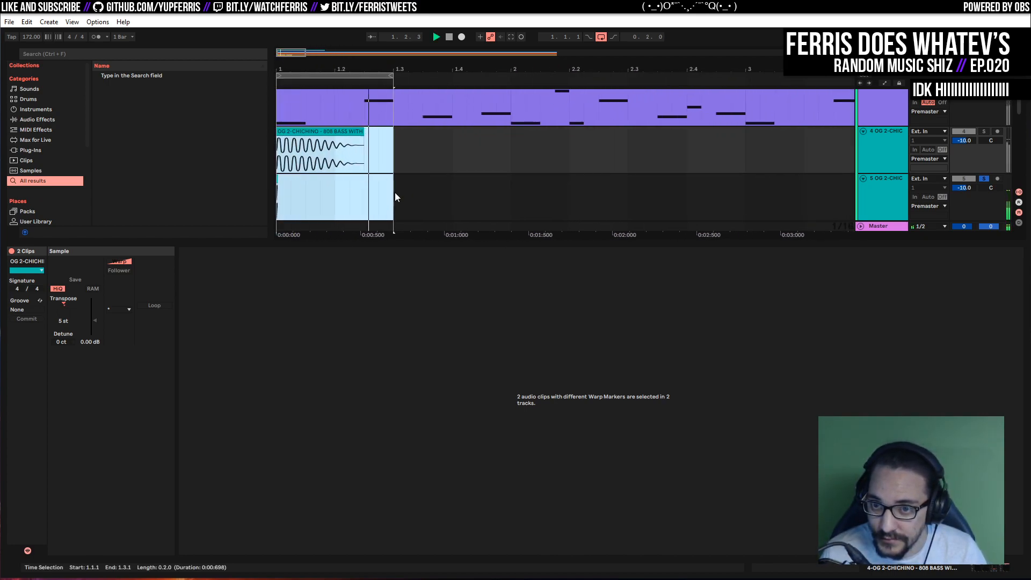
drag(302, 52, 274, 70)
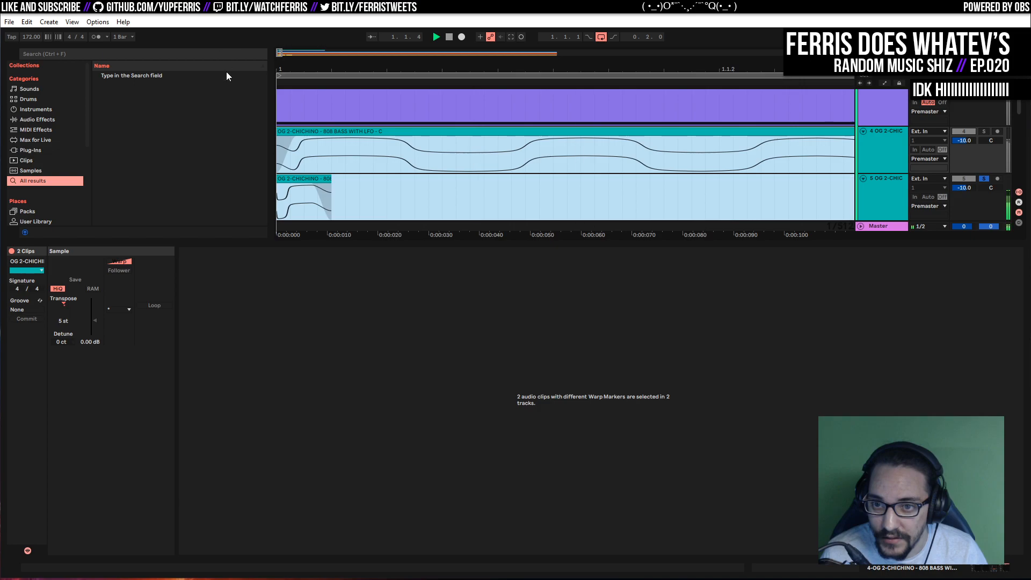
drag(277, 131, 309, 133)
click(366, 195)
click(343, 152)
Group the two 808 bass tracks and name the group "Kick"
click(881, 152)
shift+click(881, 197)
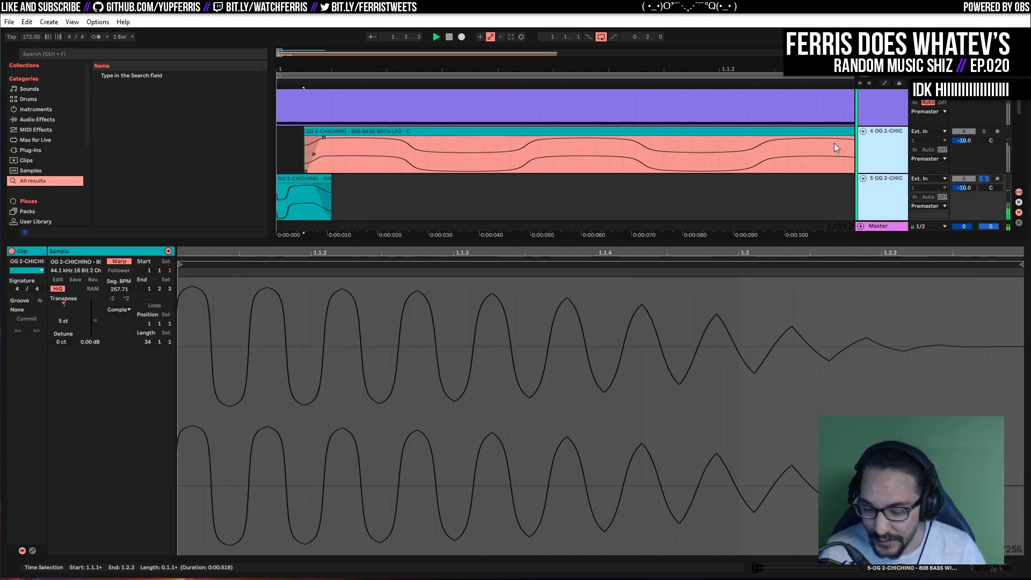
key(ctrl+g)
key(ctrl+r)
text(Kick)
key(Return)
Shorten the attack clip to about 8 ms, tighten the fades where the two clips overlap, and solo the attack track
scroll(461, 166, down, 2)
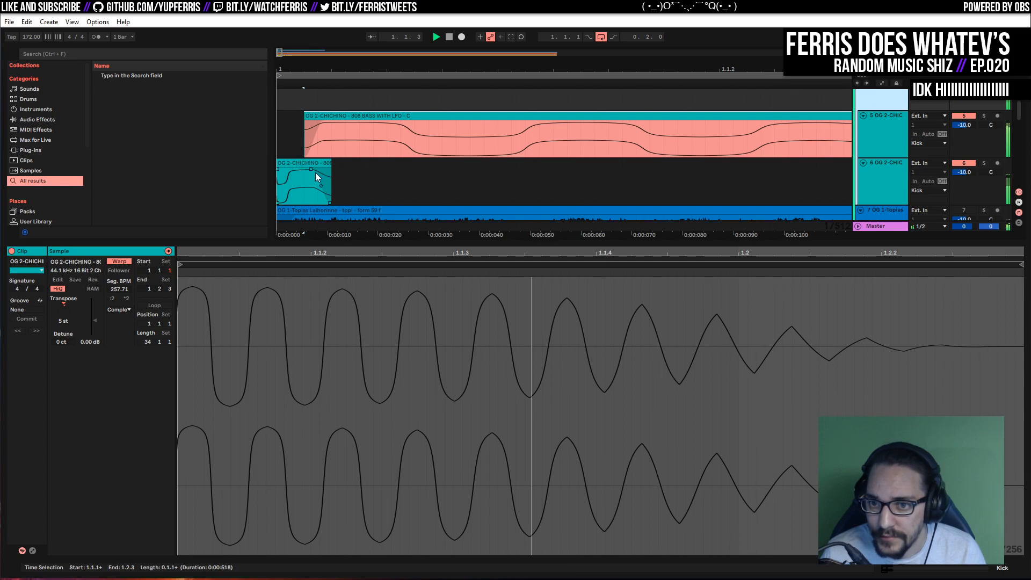
drag(311, 168, 318, 164)
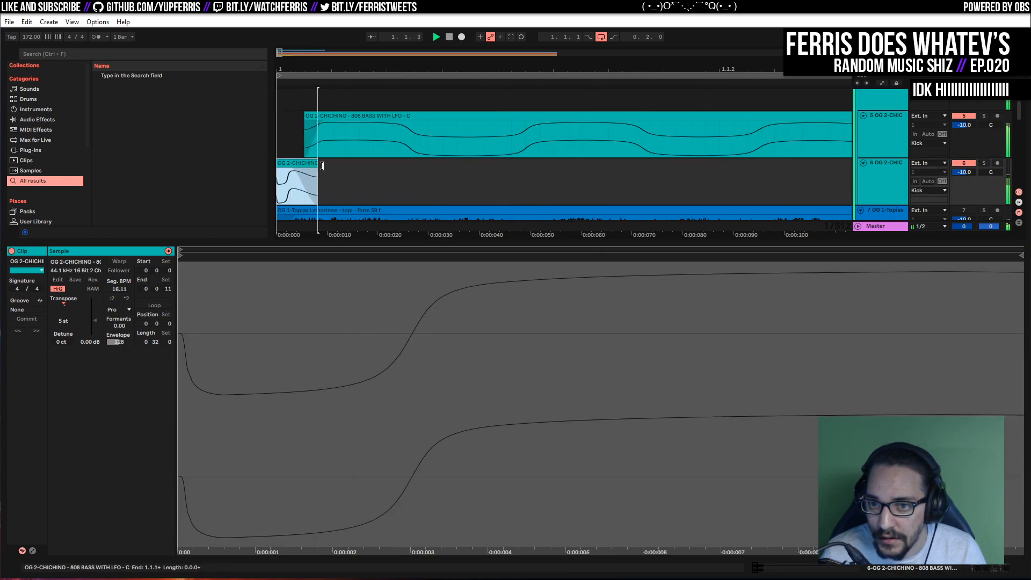
click(322, 120)
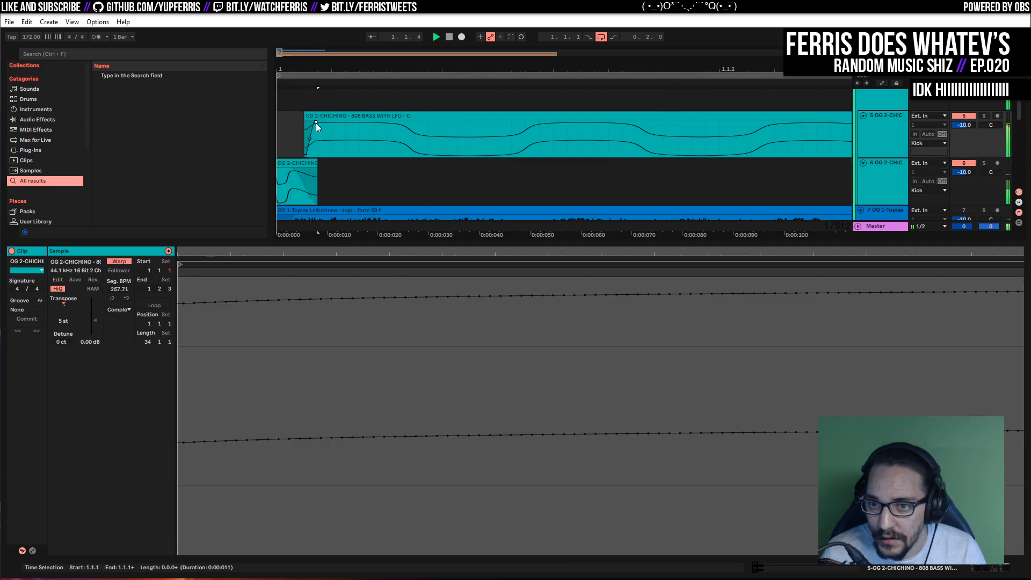
click(291, 171)
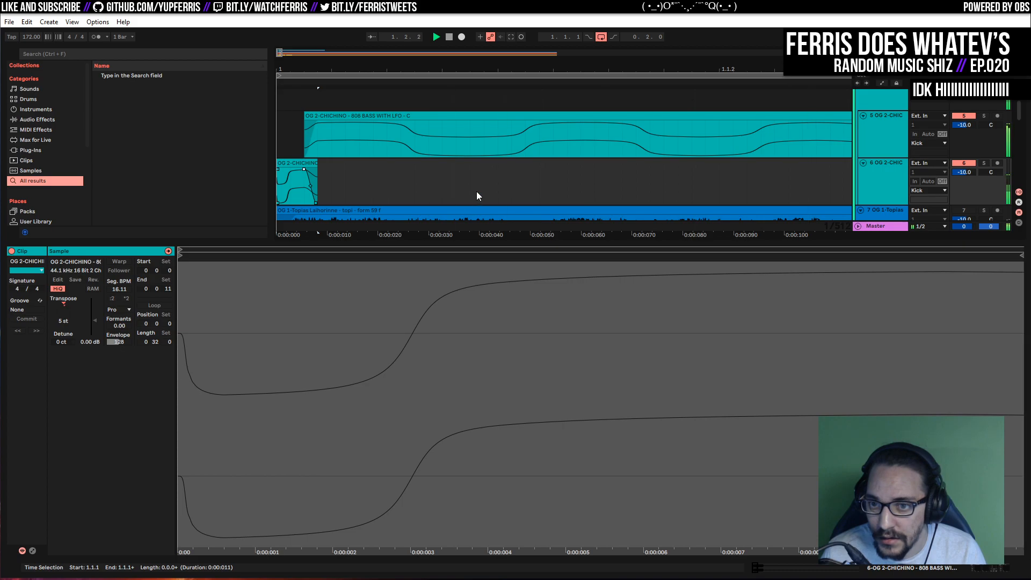
click(304, 164)
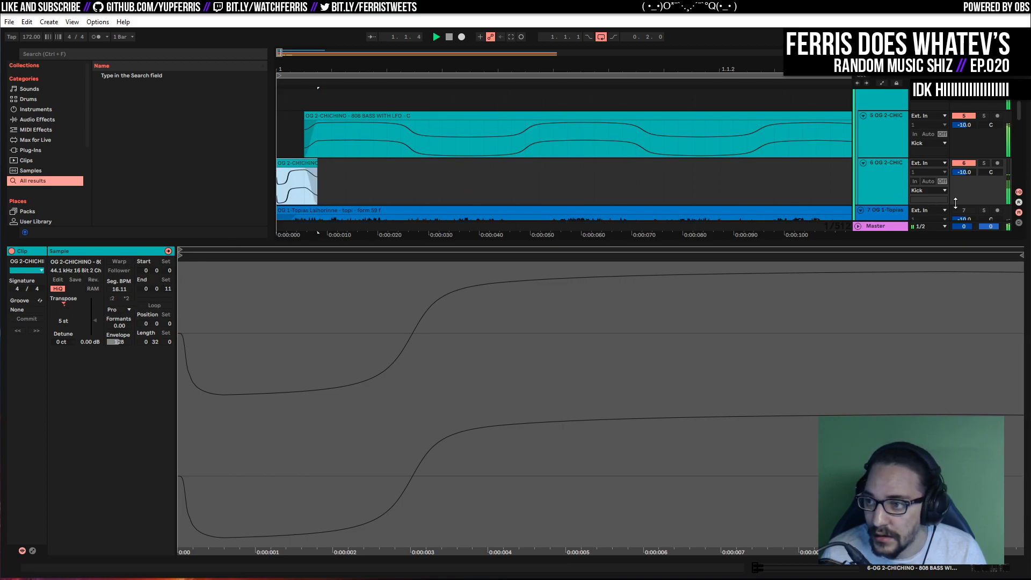
click(875, 182)
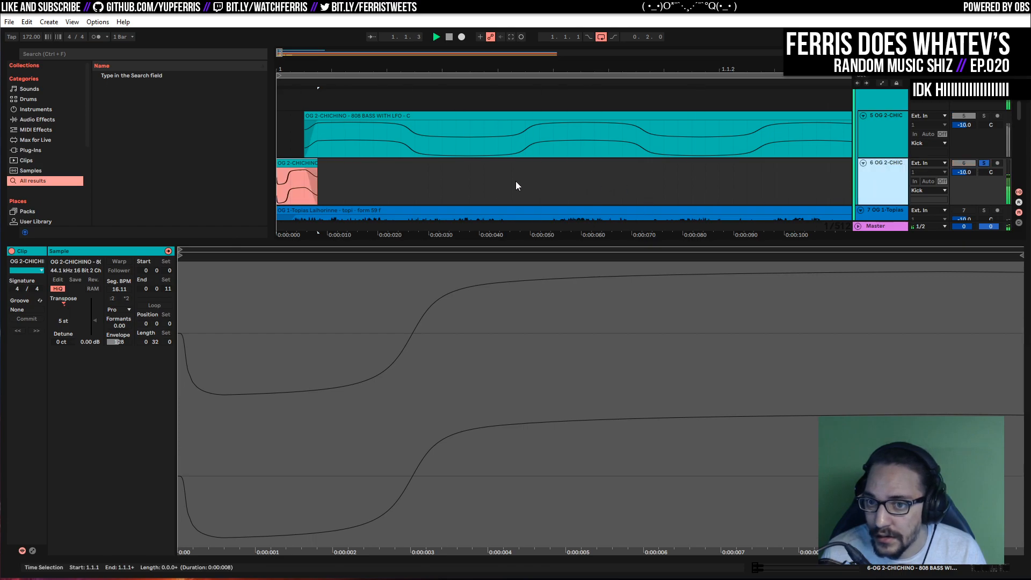
Reshape the attack track's MWaveShaper curve into a steep early rise, moving its added point to about −34.6 dB in and −0.32 dB out
key(shift+Tab)
click(169, 458)
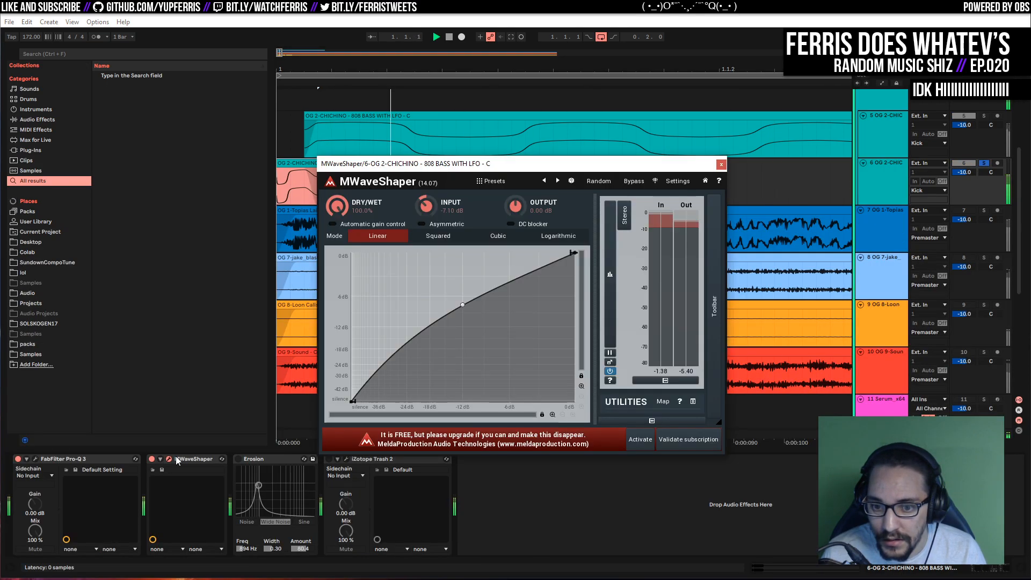
drag(462, 304, 403, 270)
double_click(421, 276)
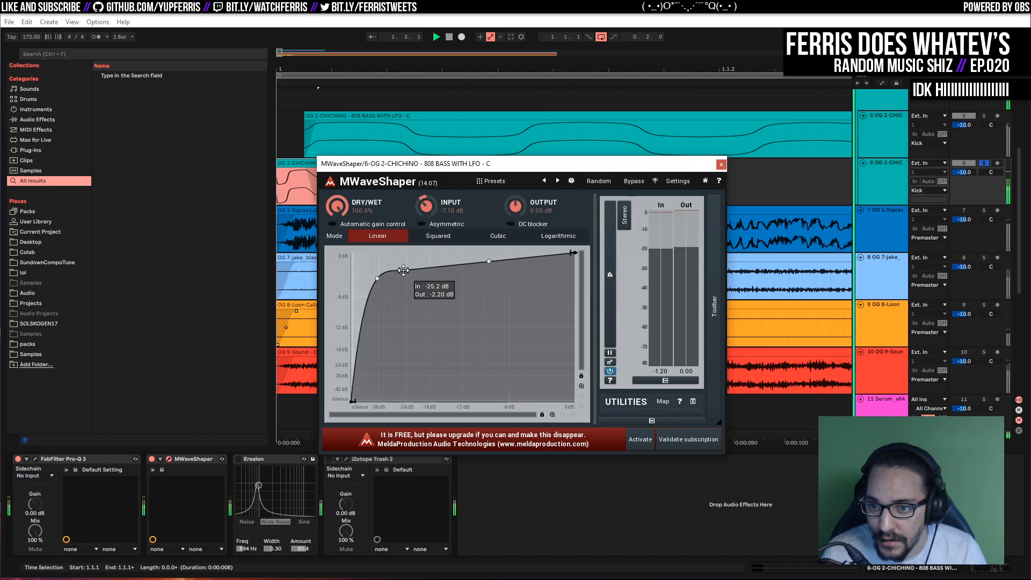
drag(489, 262, 471, 193)
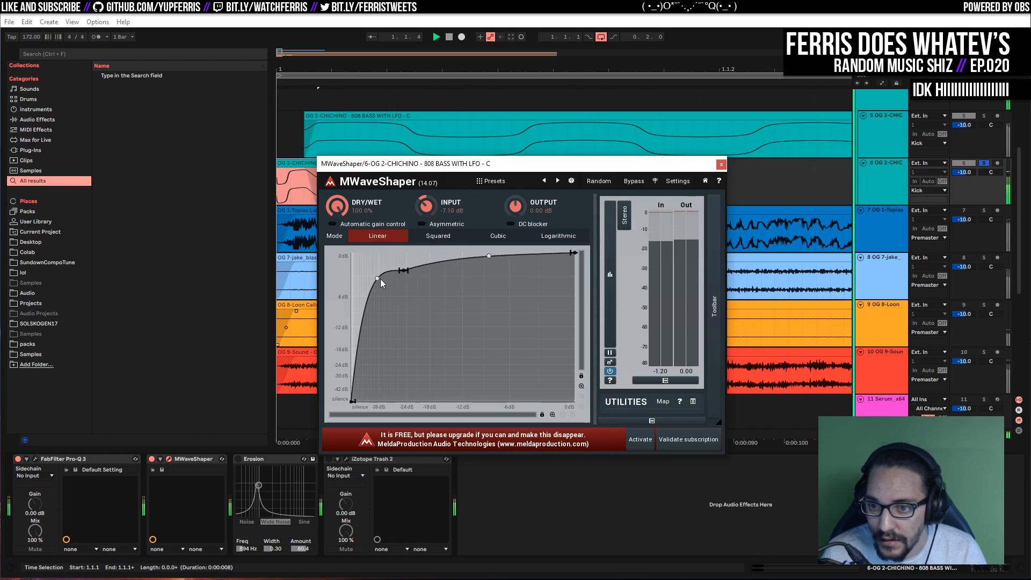
drag(403, 270, 382, 245)
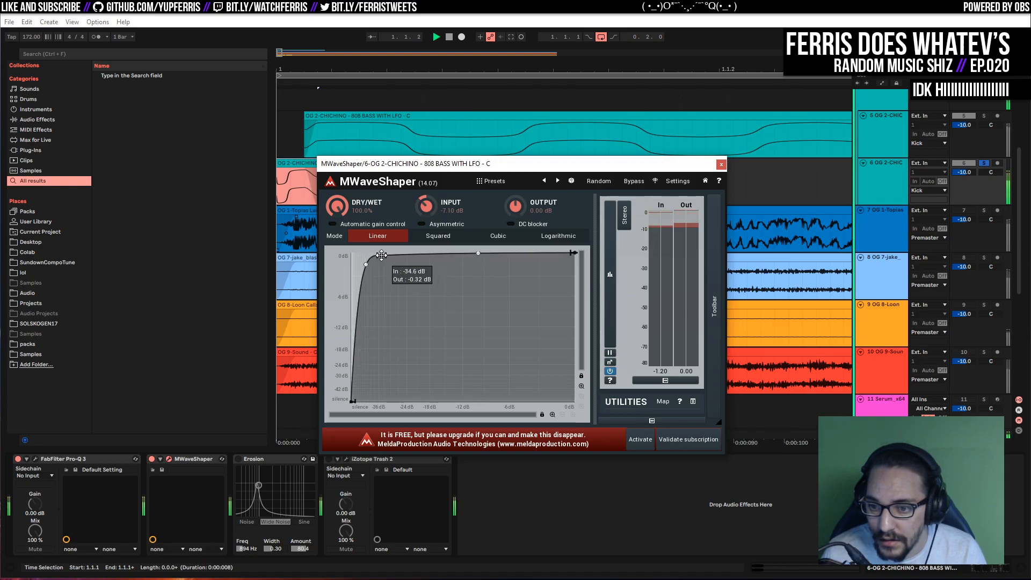
click(721, 164)
Compare the kick against the full mix by toggling the Kick group's solo, and isolate the attack track
scroll(789, 211, up, 2)
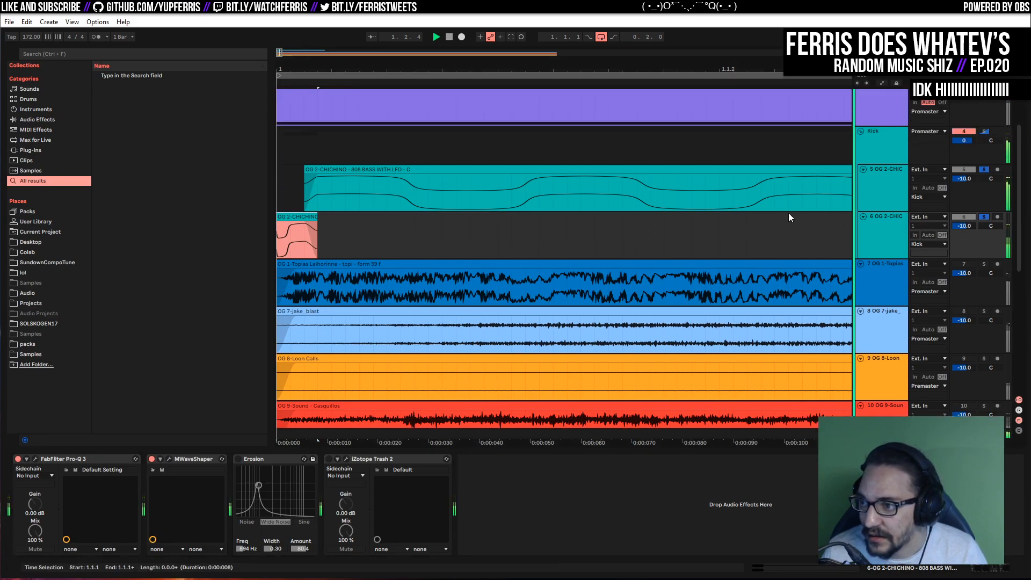
click(986, 131)
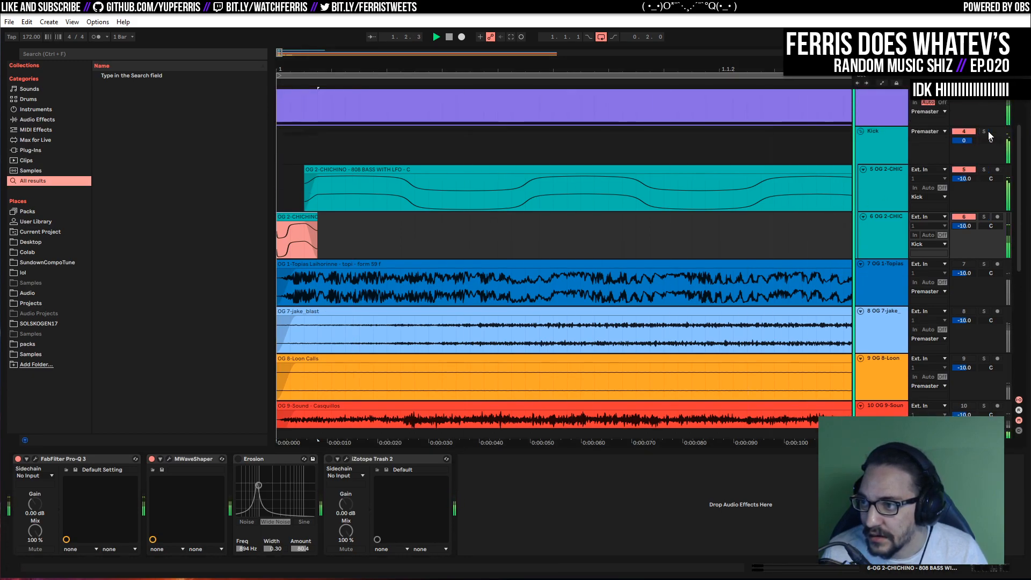
click(988, 131)
ctrl+click(984, 217)
click(870, 241)
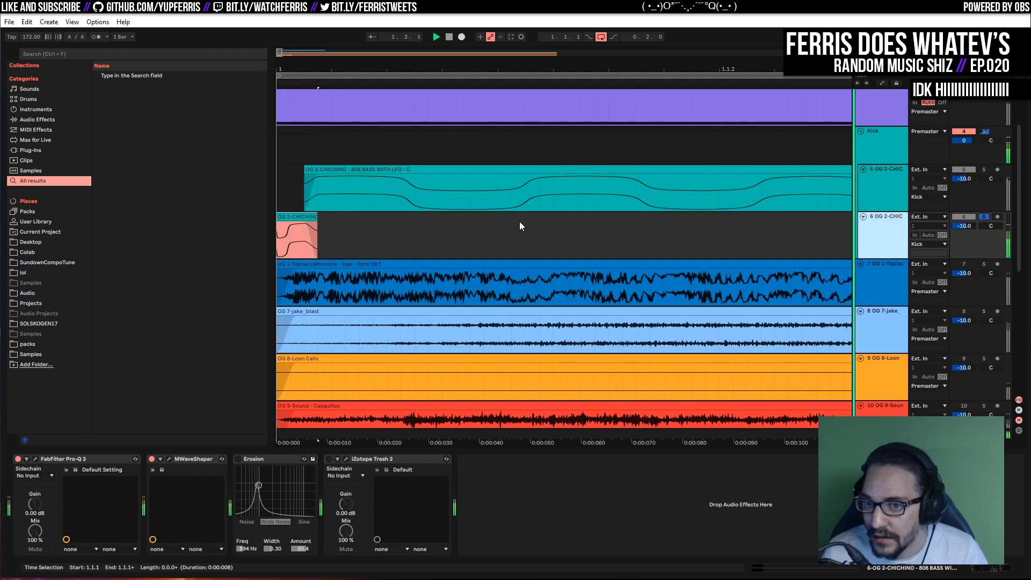
Start the bass body clip at about 3 ms with a fade-in to about 8 ms, and begin the attack clip's fade-out at about 3 ms
mouse_move(305, 169)
mouse_down()
mouse_move(260, 169)
mouse_move(313, 175)
mouse_up()
click(985, 170)
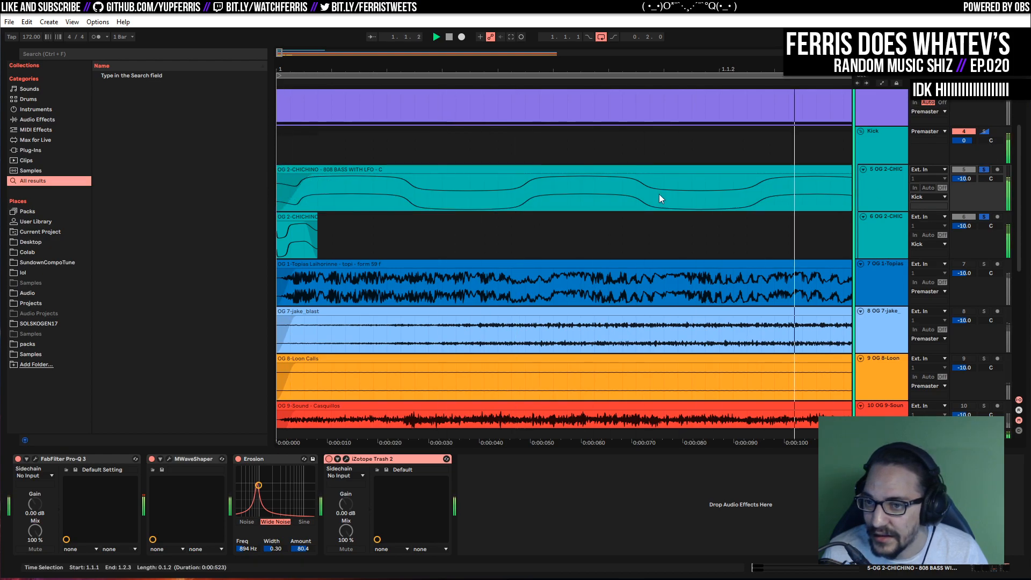
drag(277, 170, 318, 174)
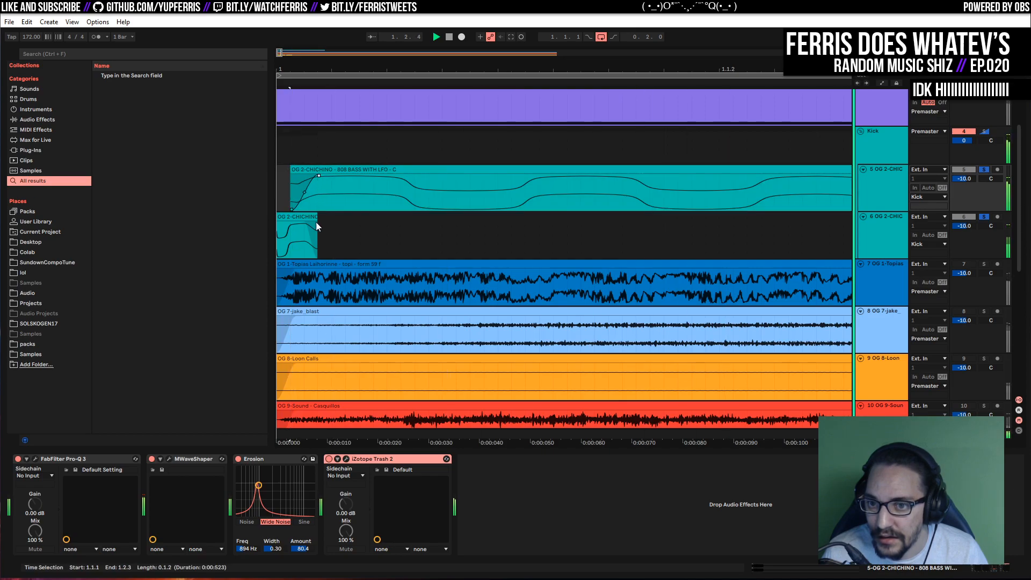
drag(305, 222, 291, 220)
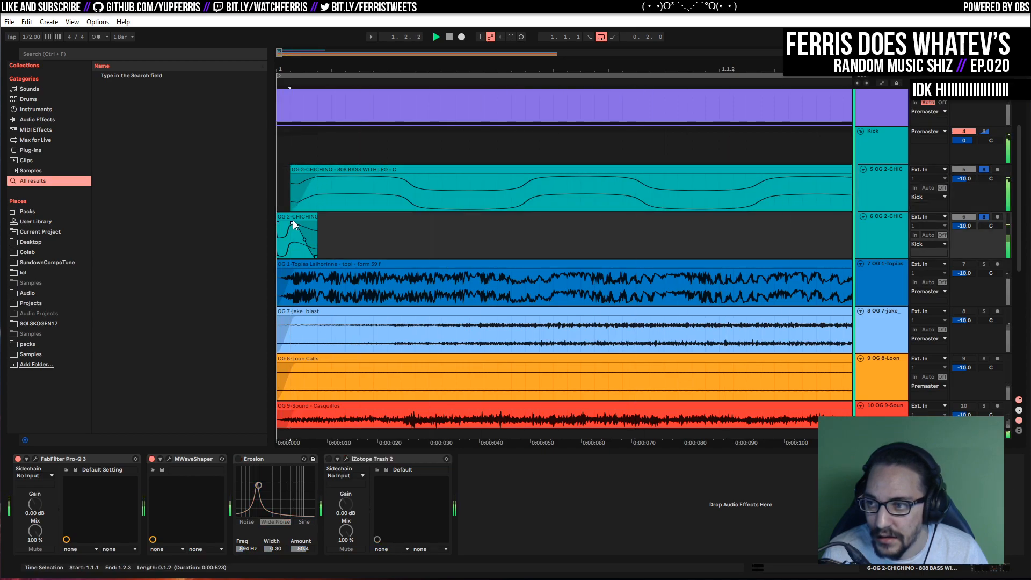
Isolate the attack track during playback and enable its iZotope Trash 2 effect
click(985, 131)
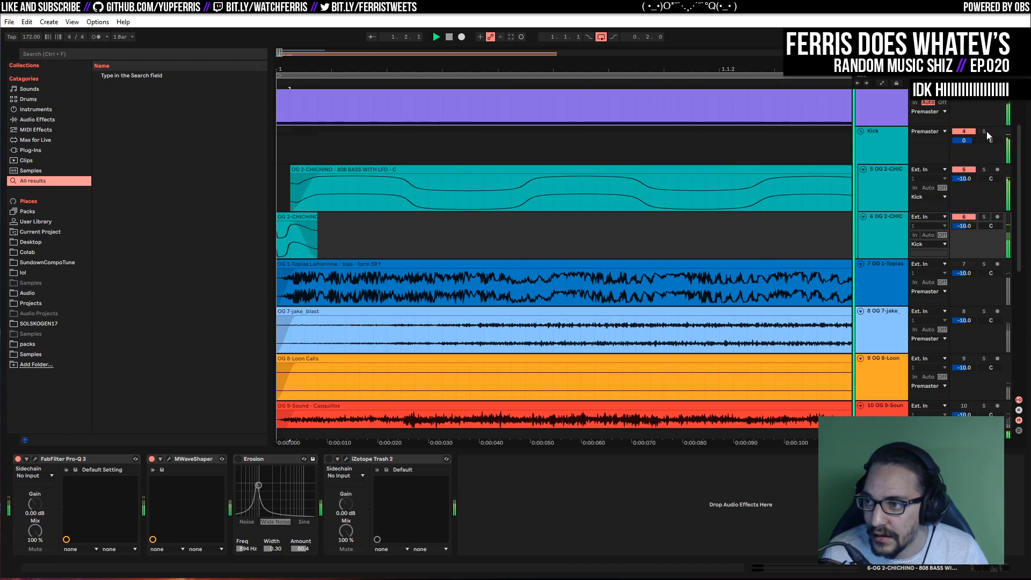
key(space)
click(983, 217)
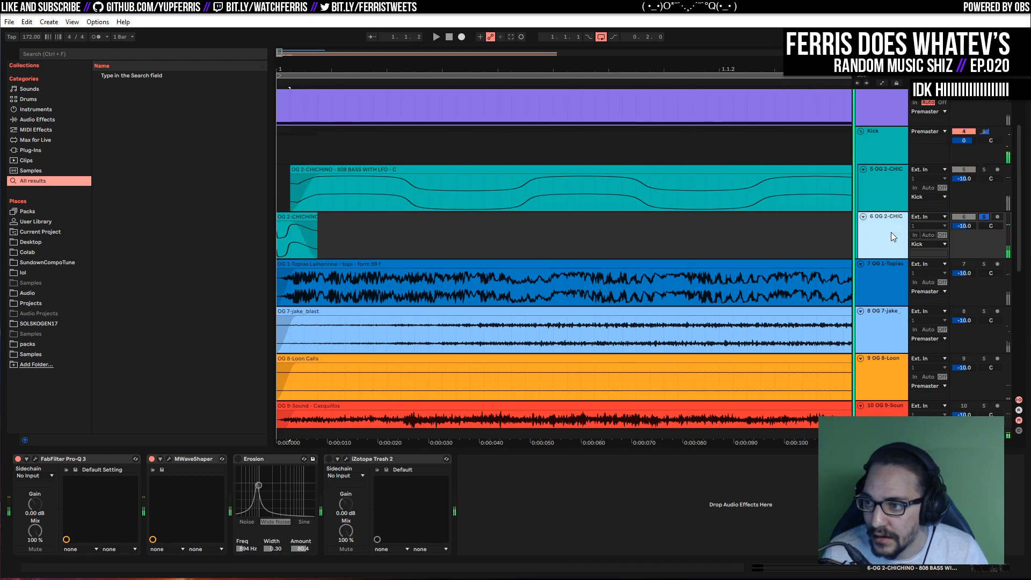
key(space)
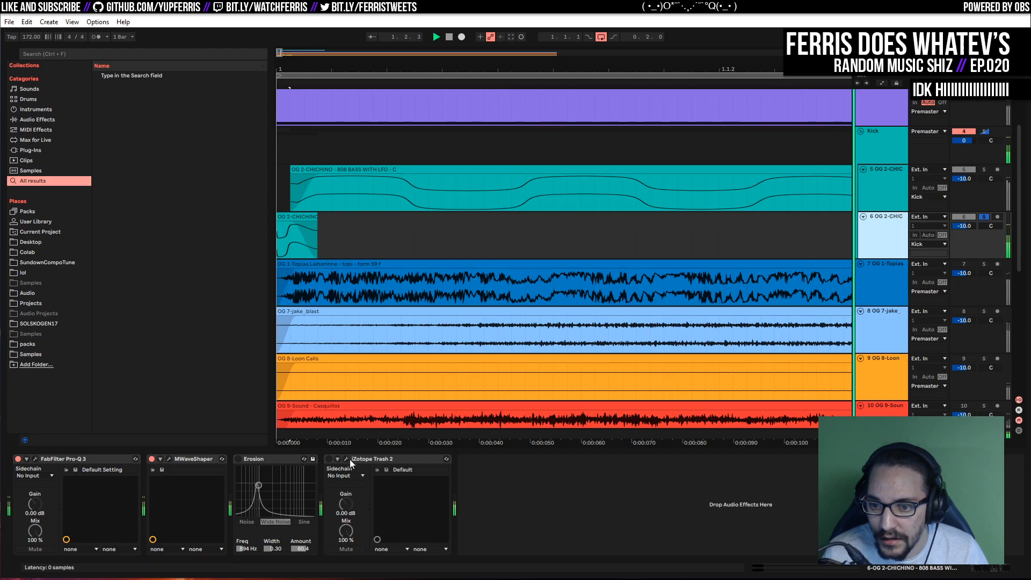
click(329, 459)
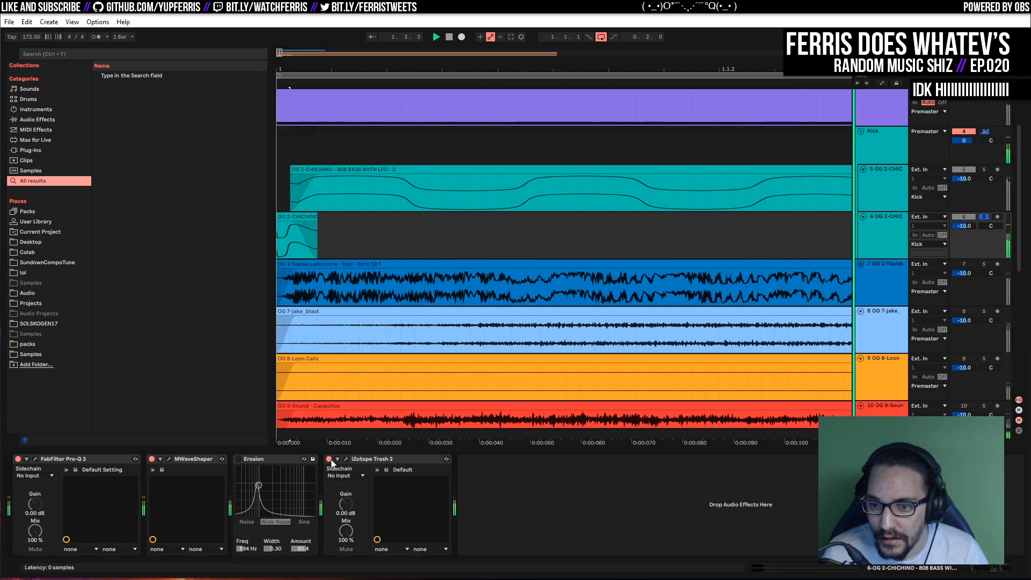
click(346, 459)
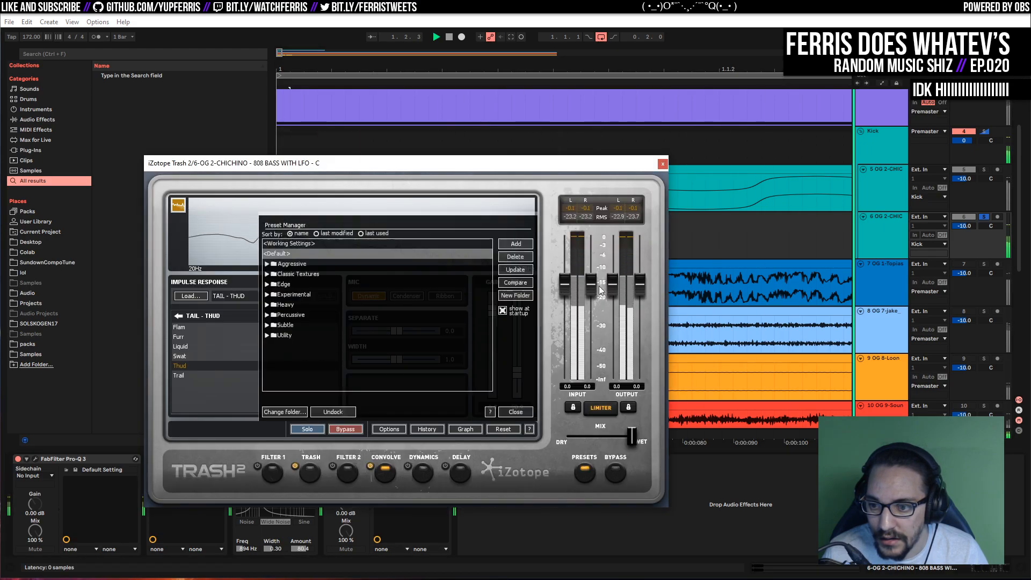
click(663, 163)
Solo both kick layers, enable Erosion on the attack track, and move it ahead of MWaveShaper
click(986, 173)
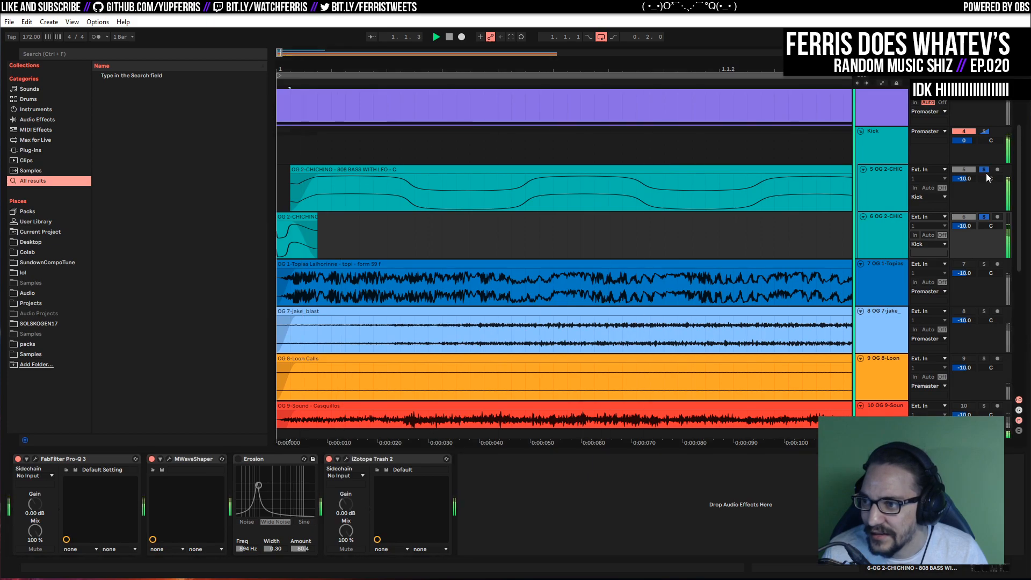
key(space)
click(238, 459)
key(space)
drag(259, 485, 281, 469)
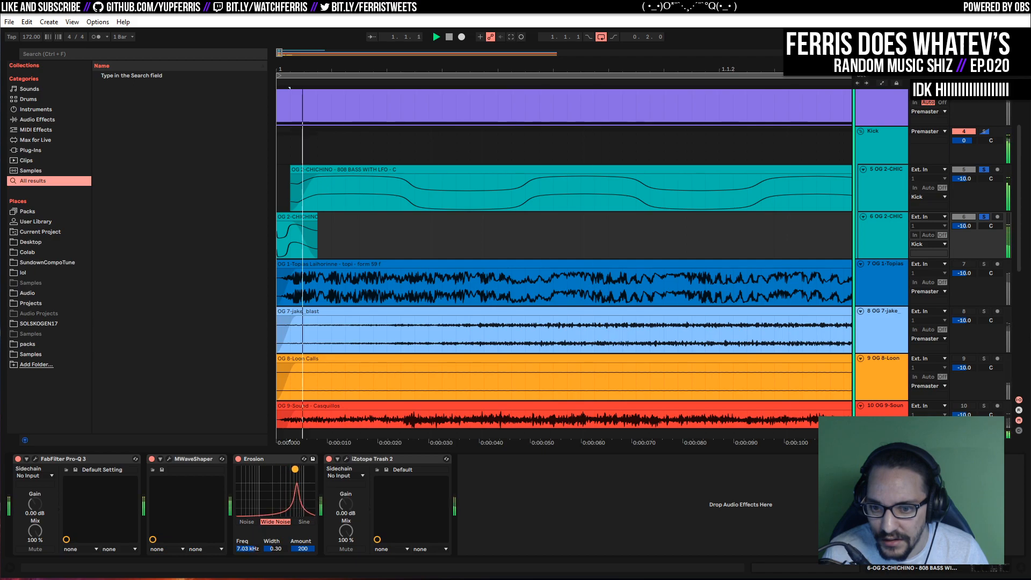
drag(263, 467, 214, 500)
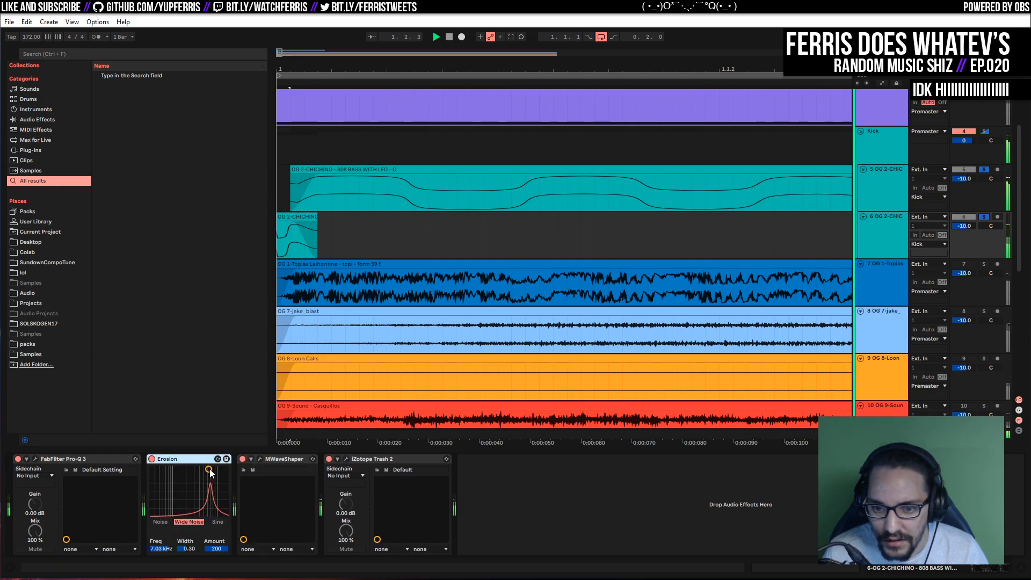
Tune Erosion on the attack track to 1.97 kHz with an amount of 200
drag(225, 469, 208, 469)
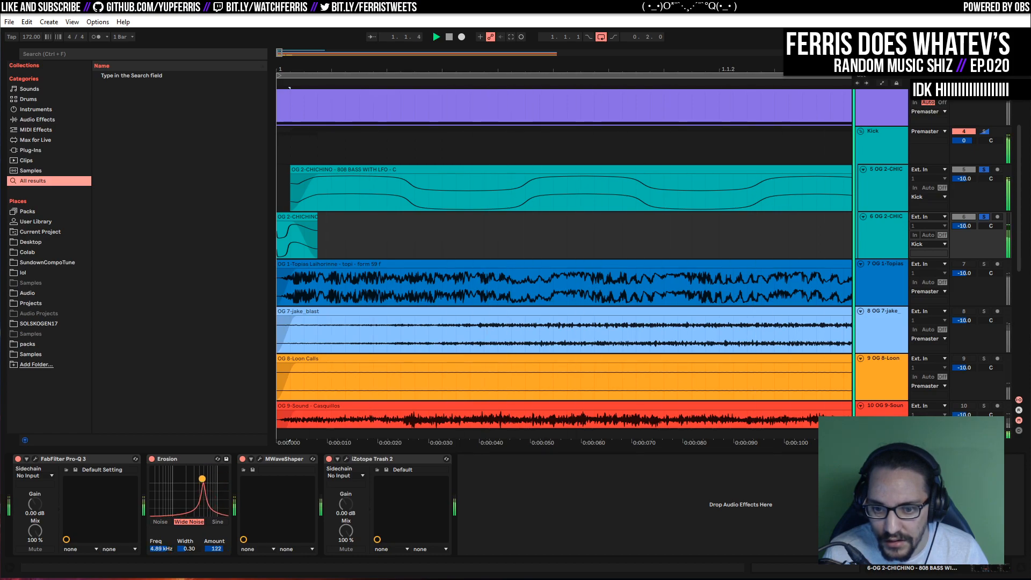
drag(200, 482, 189, 469)
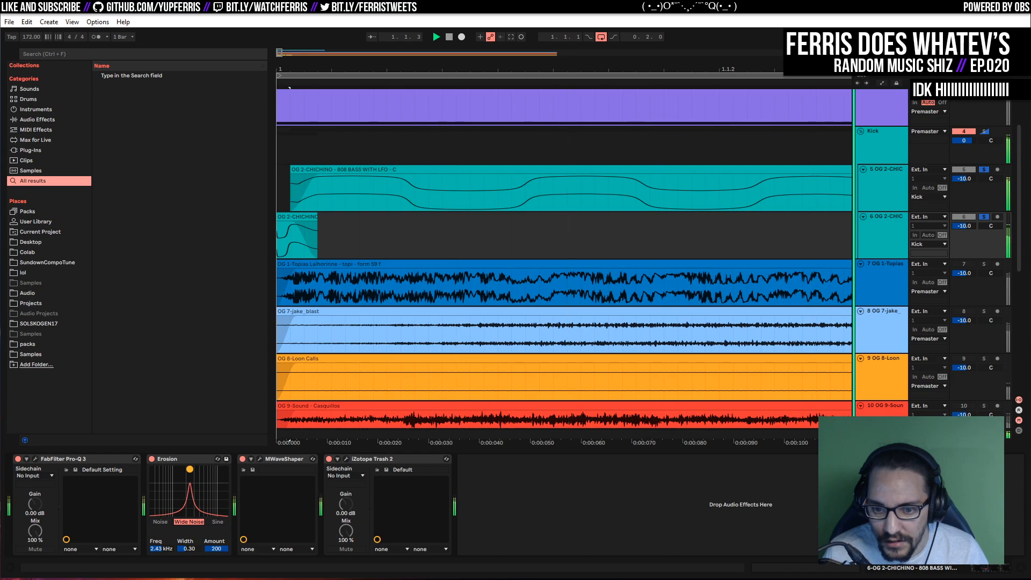
drag(190, 469, 185, 469)
Raise the input level of MWaveShaper on the attack track
click(260, 459)
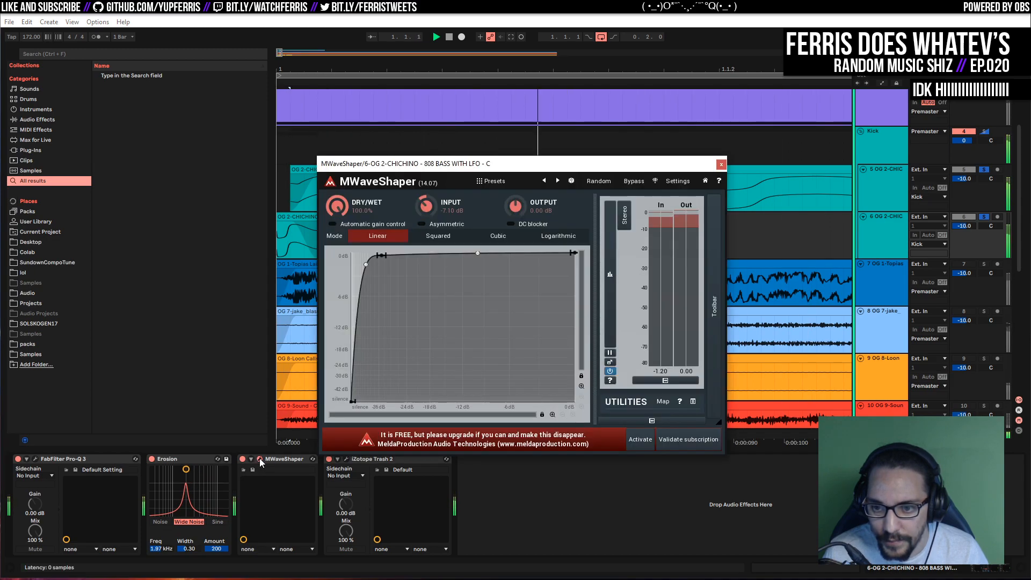
drag(427, 206, 426, 155)
click(721, 163)
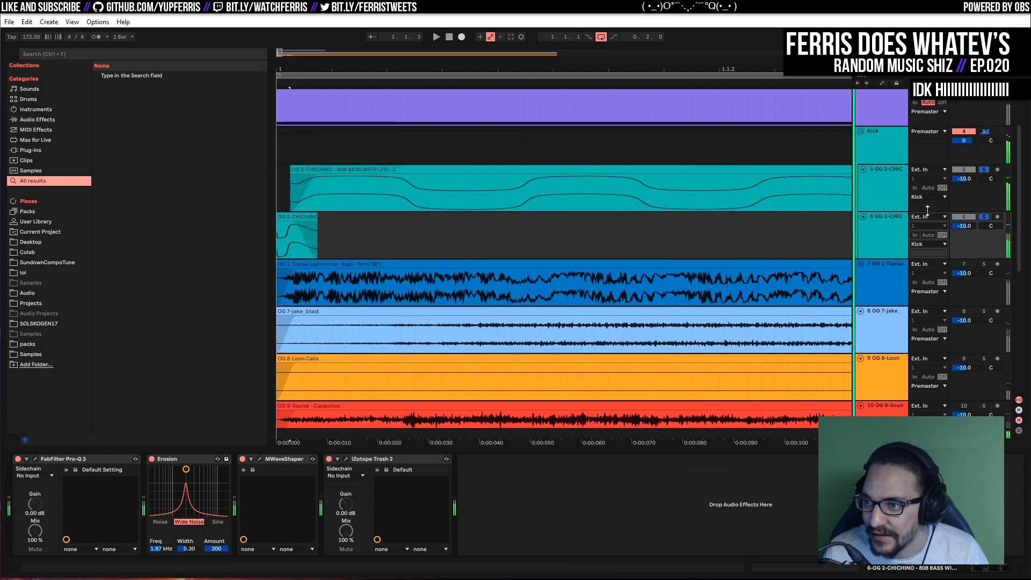
Solo the attack track and turn off multiband processing in the Trash module of its Trash 2 effect
click(983, 218)
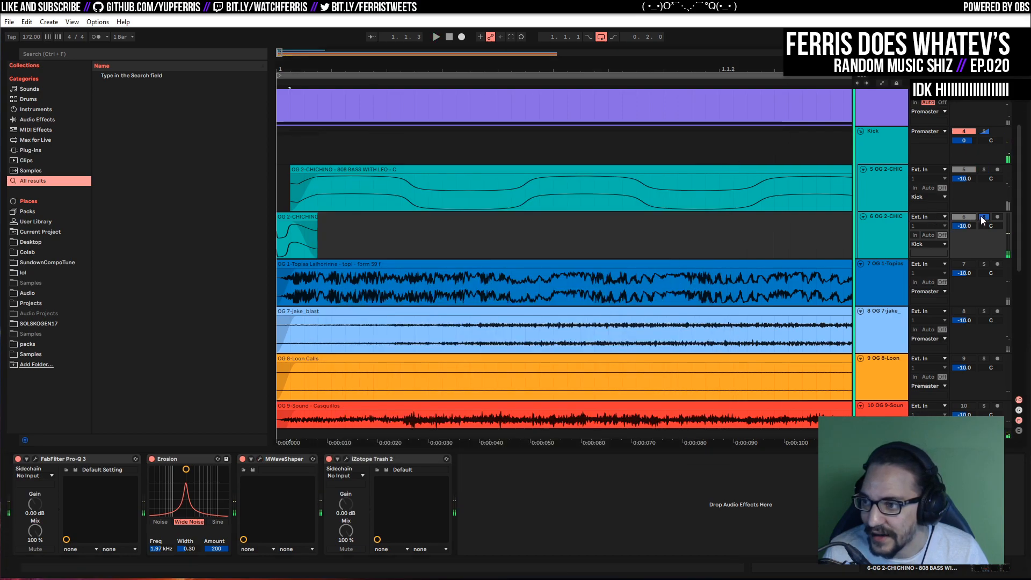
click(345, 459)
click(303, 477)
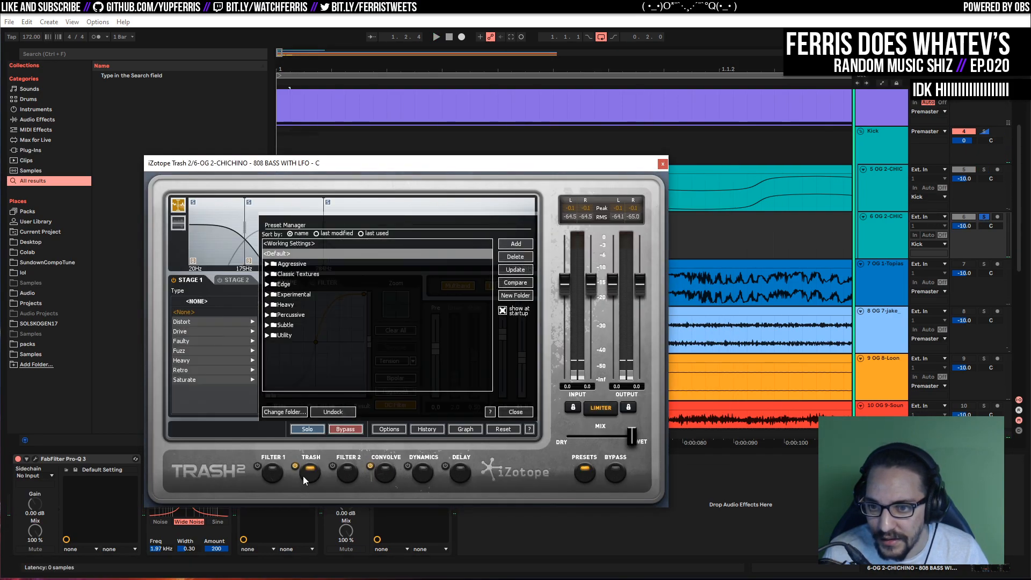
click(530, 411)
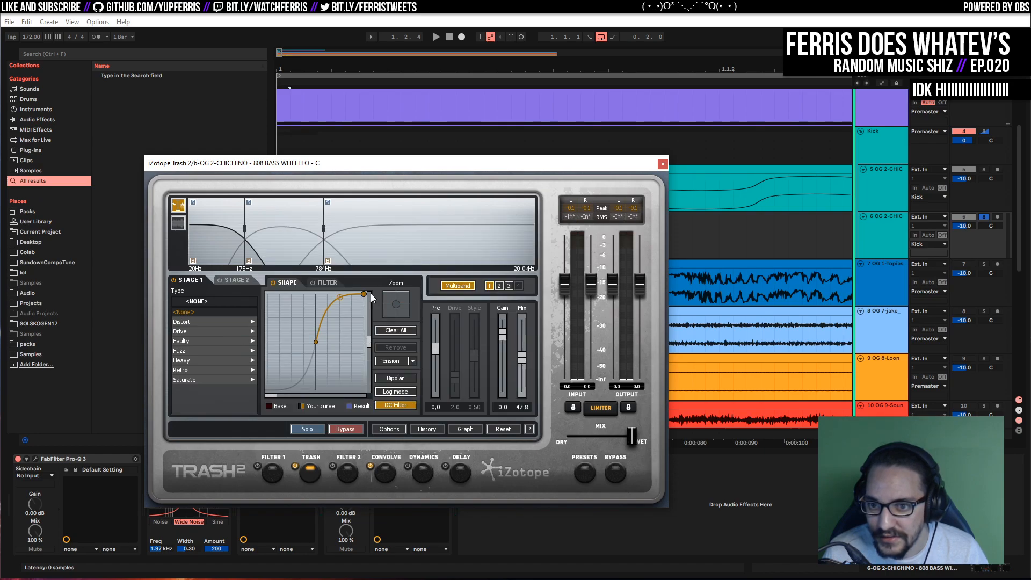
click(457, 285)
key(space)
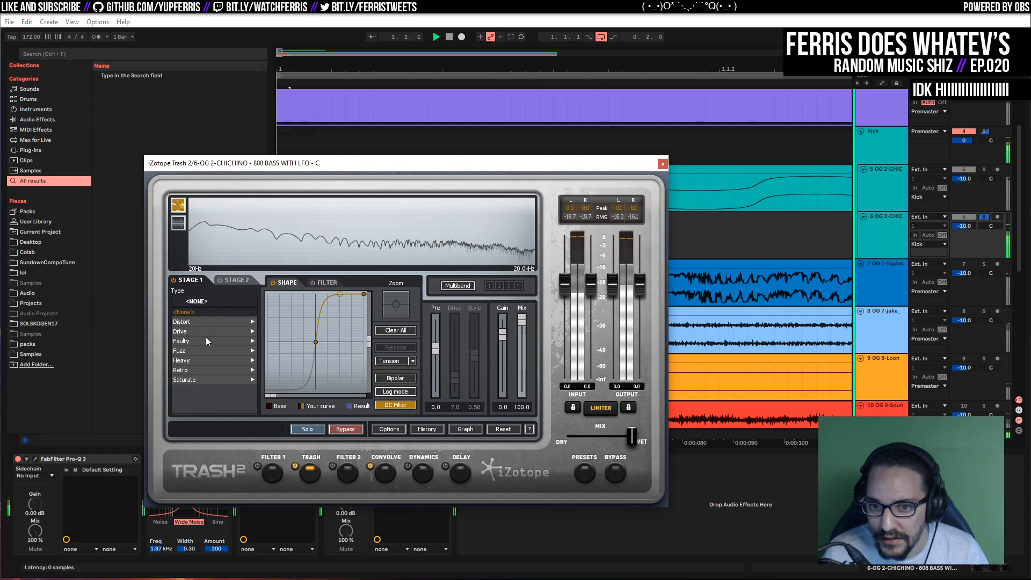
Try Clip Control, Fry, Elastic Trash, Sandpaper and Mild Excitement as the stage 1 distortion type
click(201, 321)
click(229, 342)
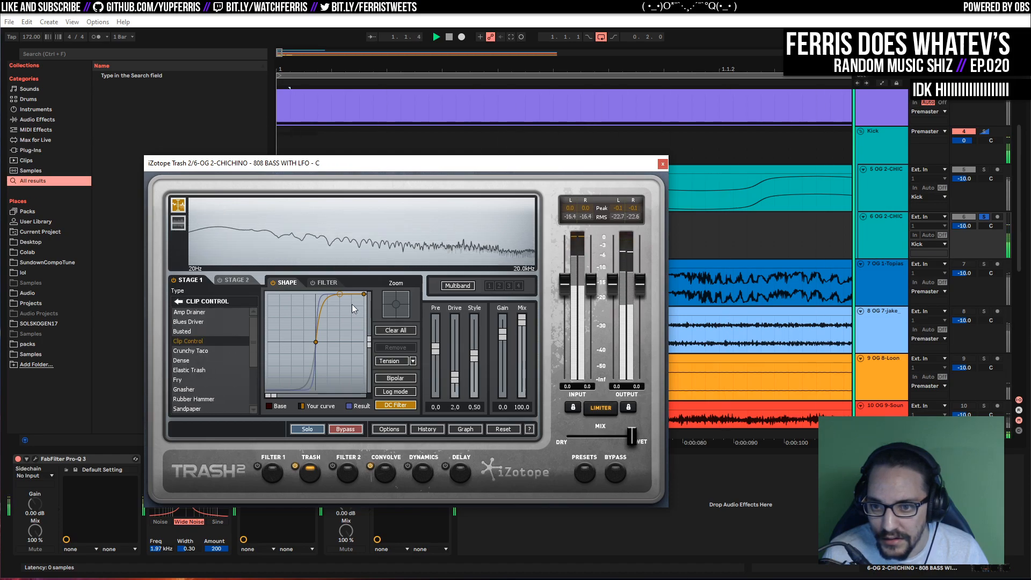
click(207, 379)
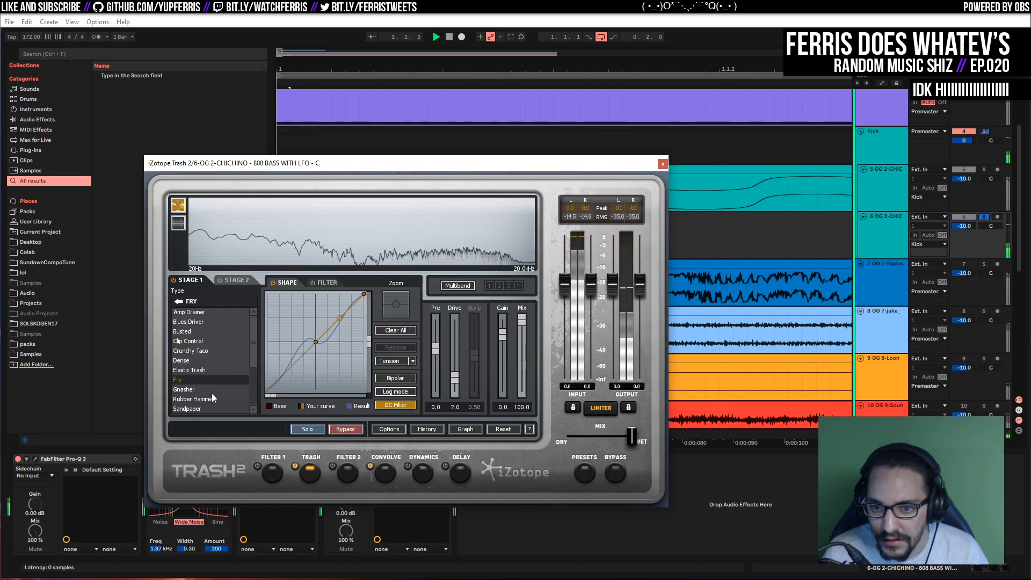
click(212, 370)
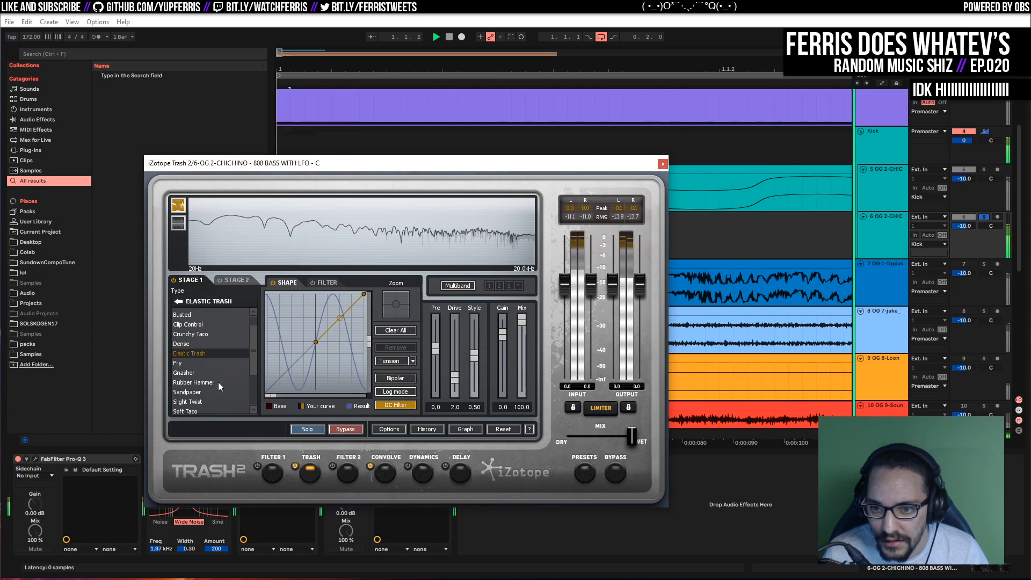
click(214, 391)
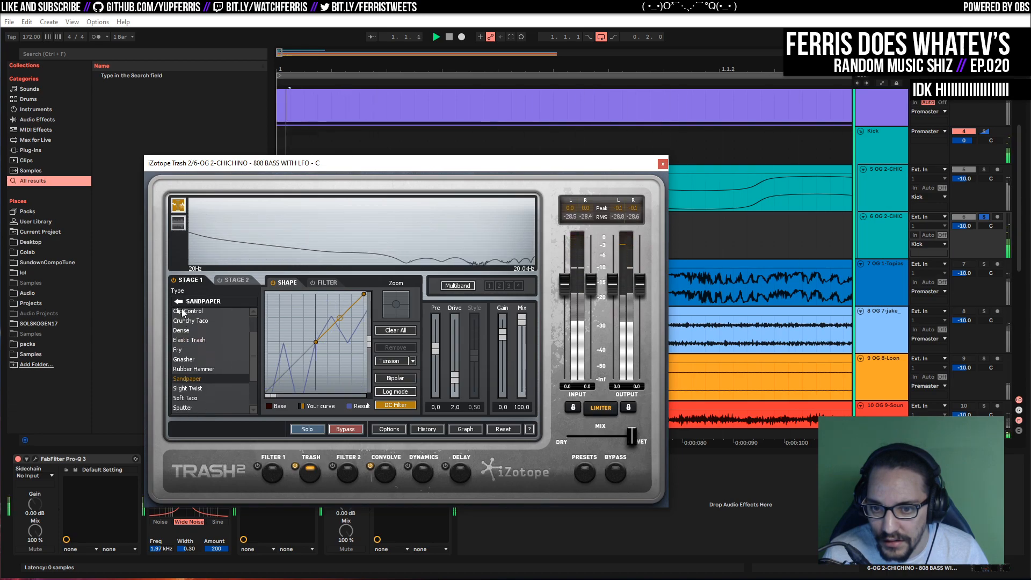
click(194, 381)
click(201, 372)
click(211, 361)
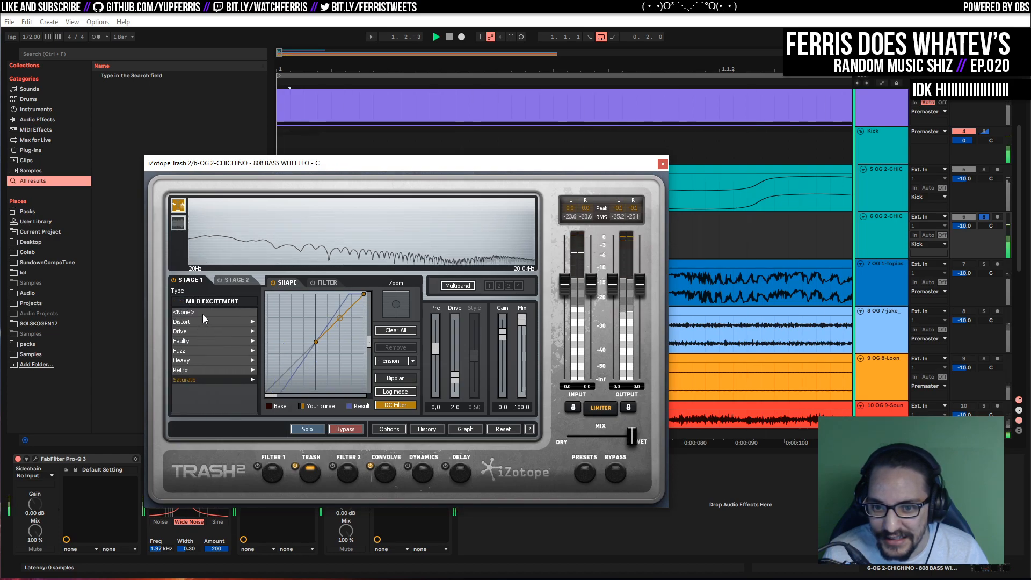
Set the stage 1 distortion to Clip Control and bend its shape curve upward
click(195, 339)
click(207, 340)
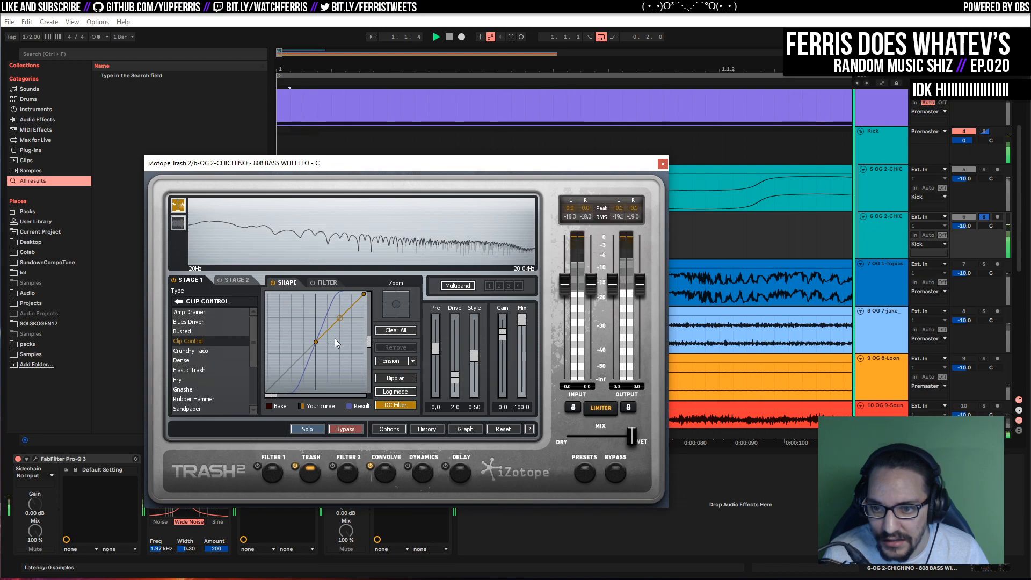
mouse_move(339, 318)
mouse_down()
mouse_move(328, 288)
mouse_move(329, 302)
mouse_up()
Lower the mix of Trash 2's Thud convolution and return the kick to the full mix without solo
click(382, 472)
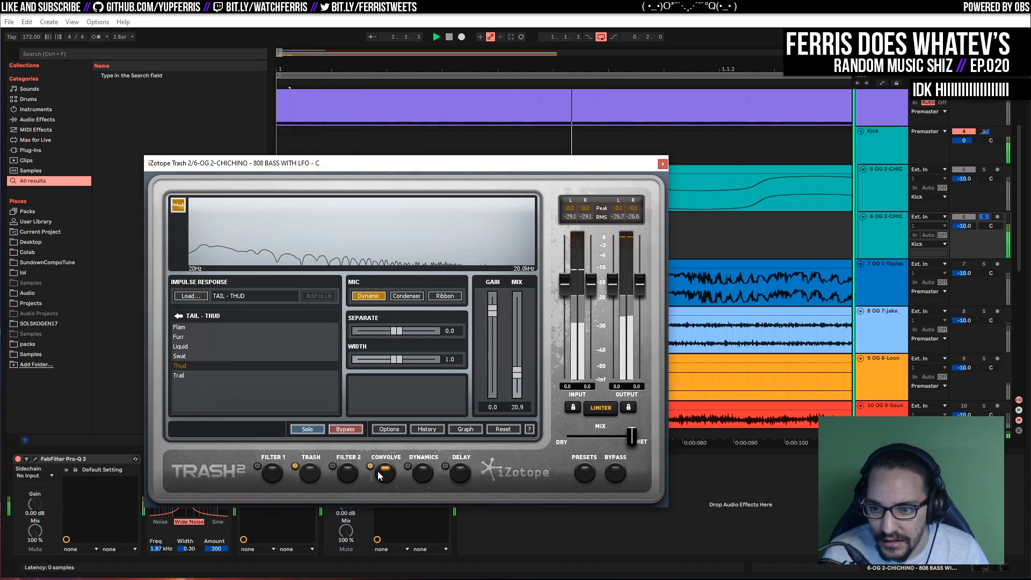
drag(517, 371, 518, 387)
click(663, 163)
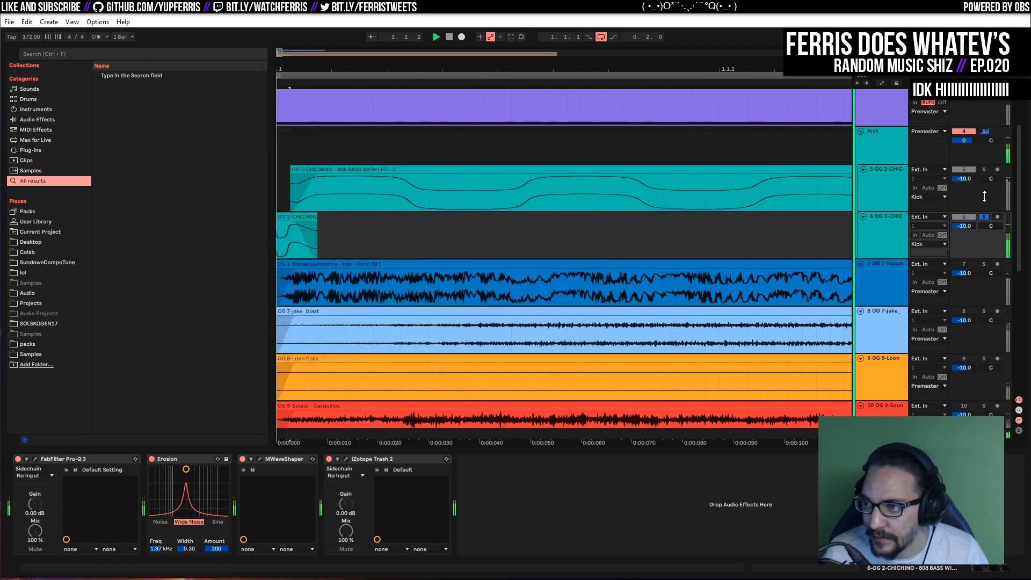
click(984, 217)
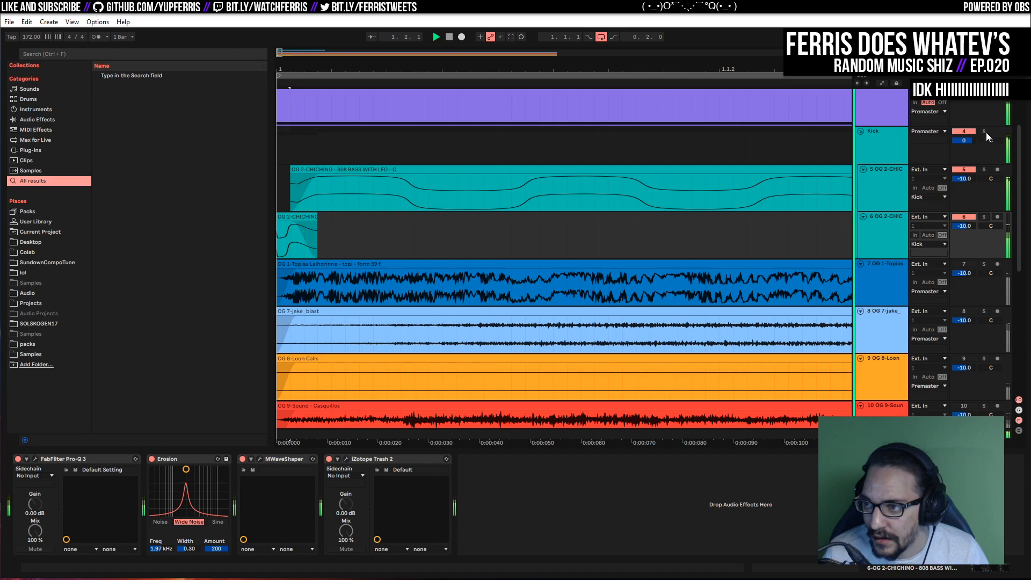
Solo the Kick group and play back the layered kick
click(903, 141)
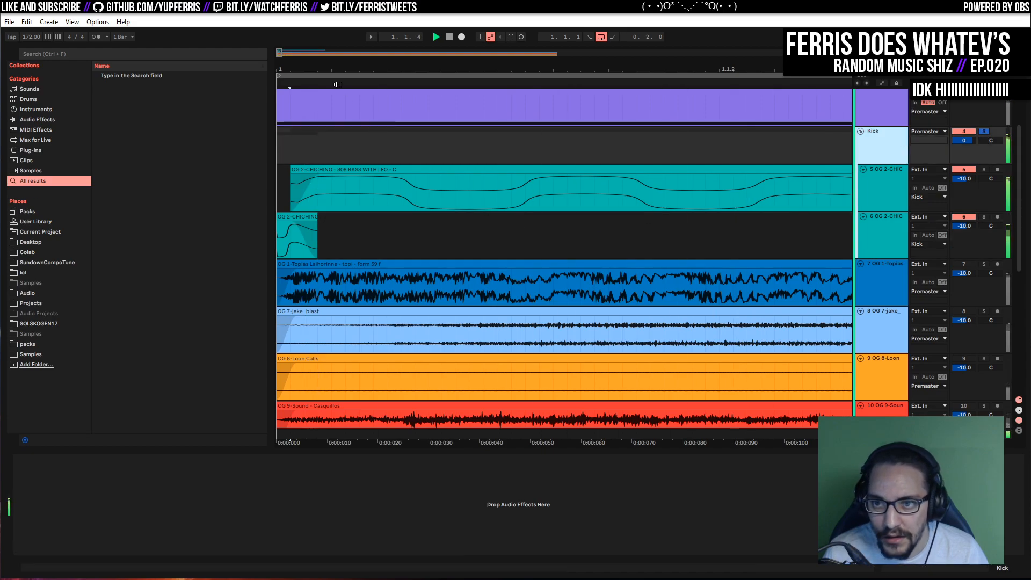
key(minus)
key(minus)
key(minus)
key(minus)
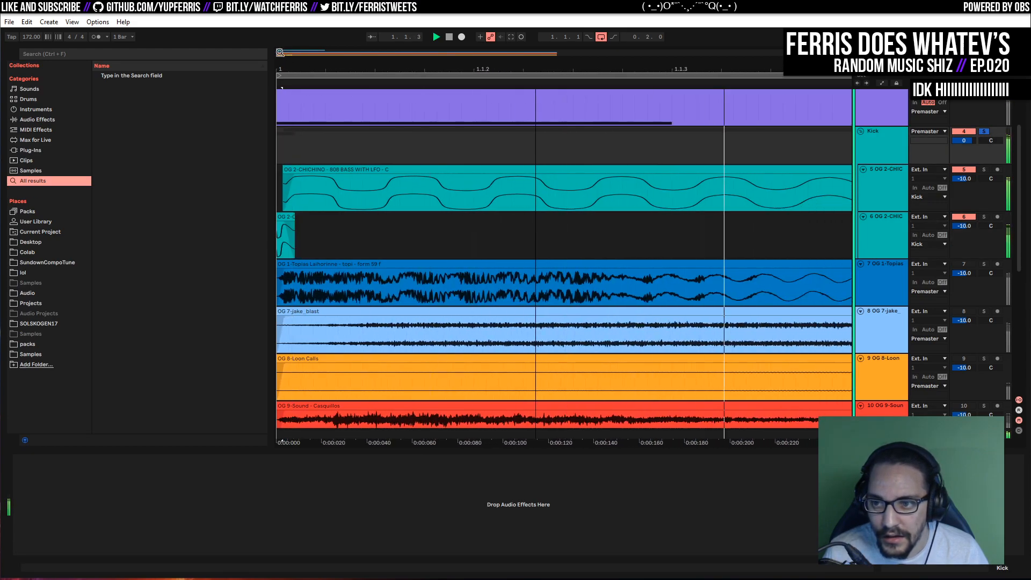
scroll(649, 251, up, 3)
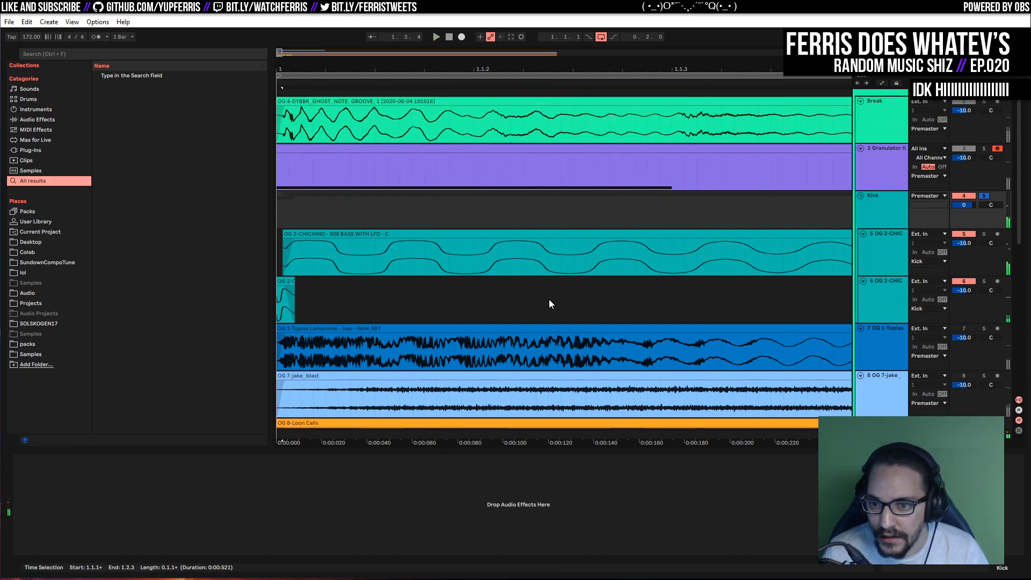
scroll(549, 303, down, 2)
key(space)
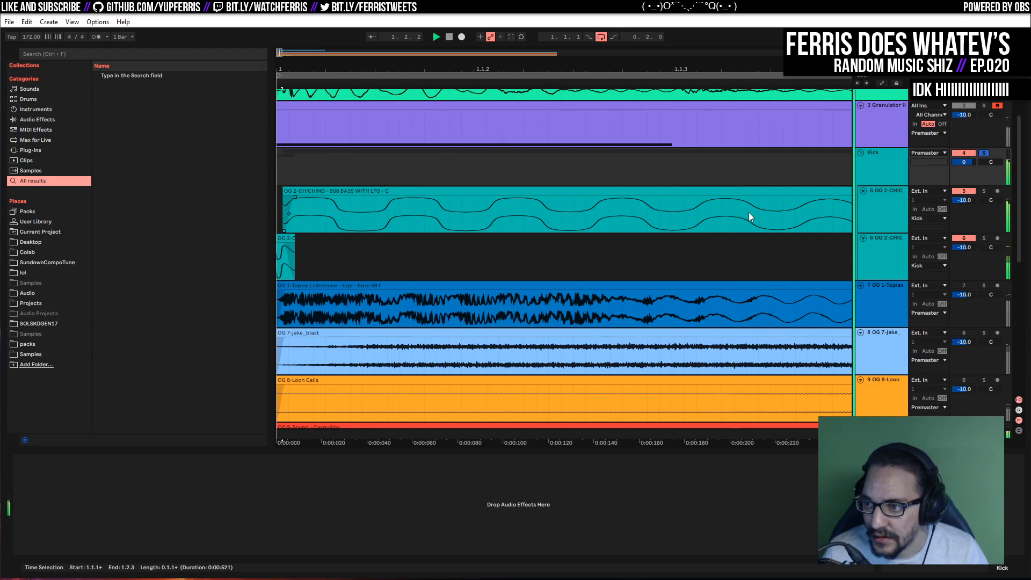
scroll(751, 225, down, 1)
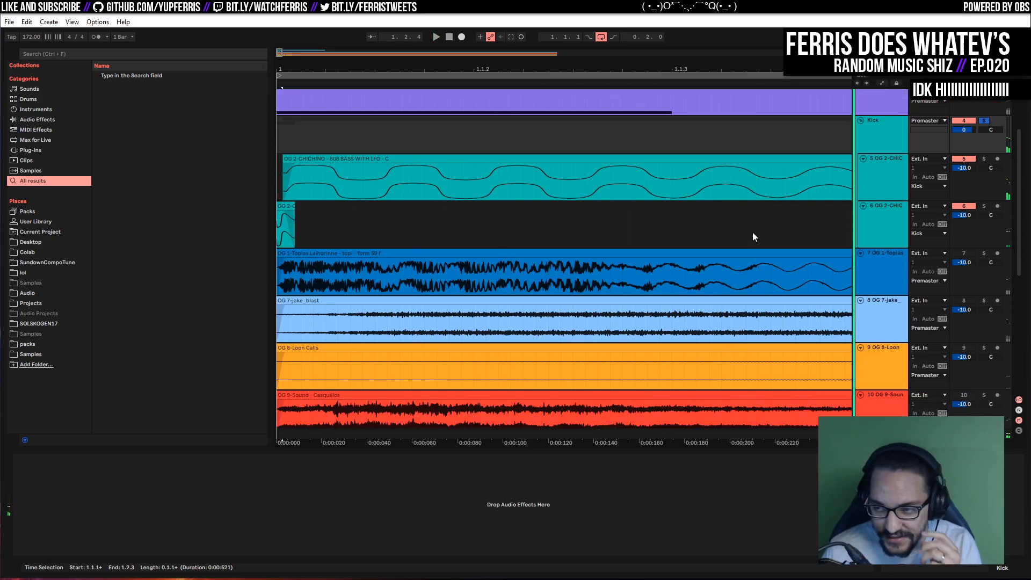
Rename the short 808 attack track Transient and the 808 bass track above it Body/tail
click(879, 221)
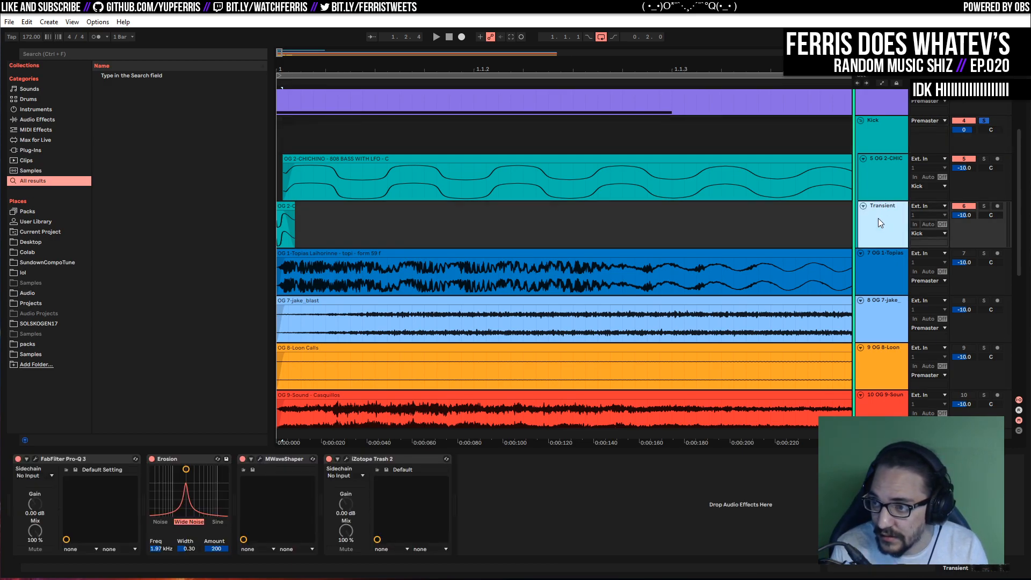
click(885, 177)
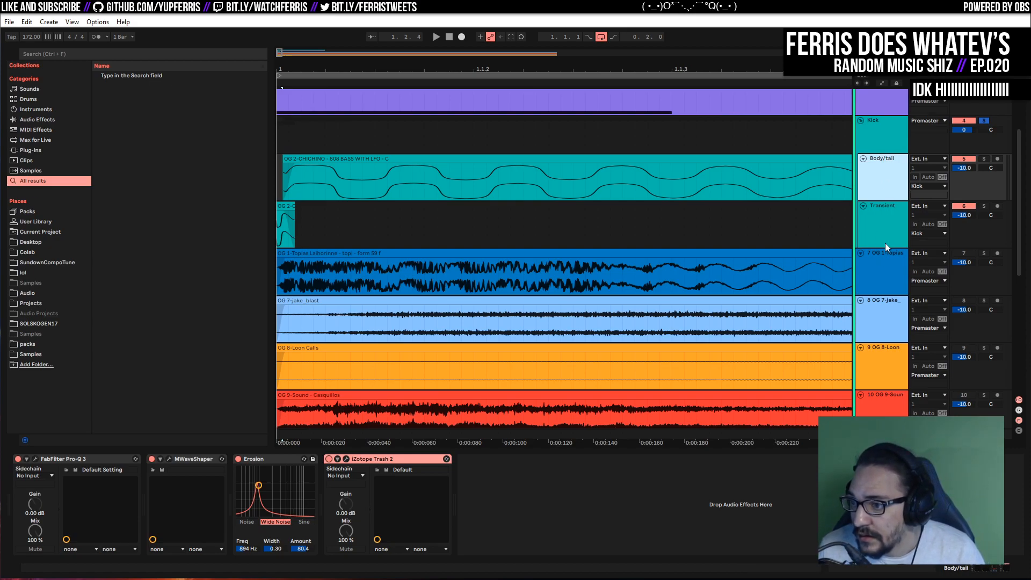
Audition the OG 1, OG 7, OG 9 Casquillos and OG 10 drums tracks in solo as candidates for another kick layer
scroll(729, 248, down, 1)
click(986, 280)
key(space)
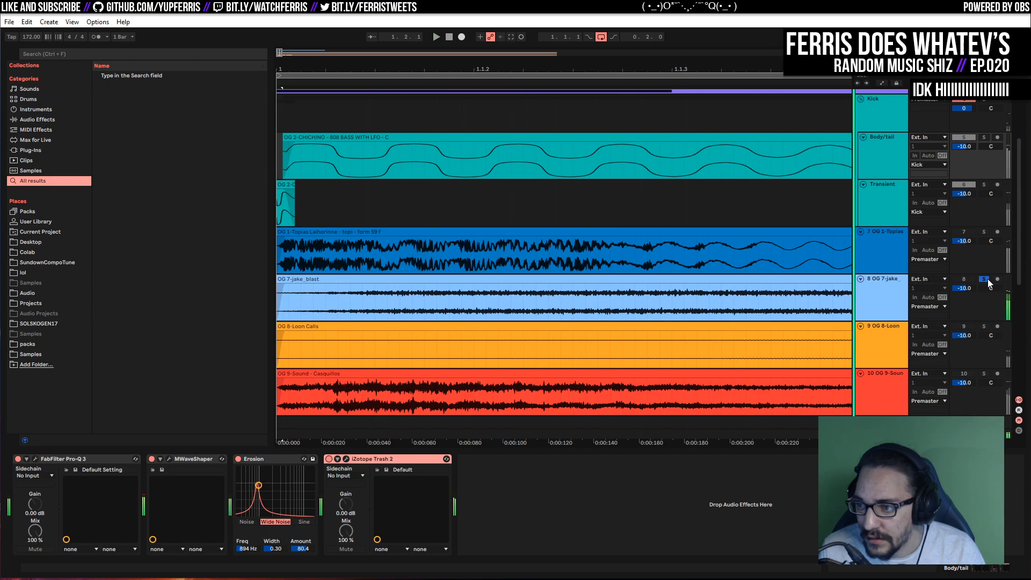
click(984, 232)
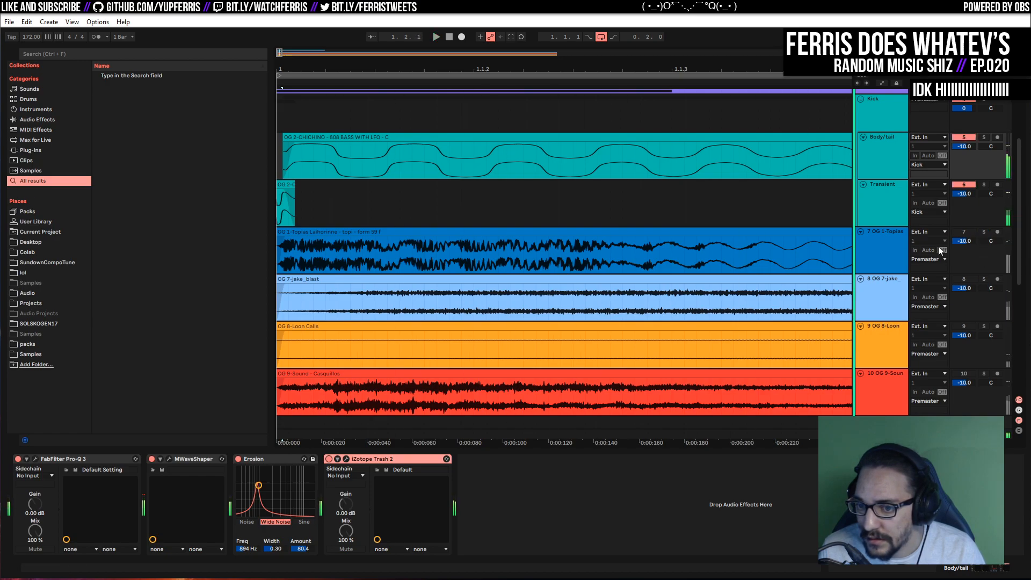
scroll(693, 286, down, 3)
click(985, 276)
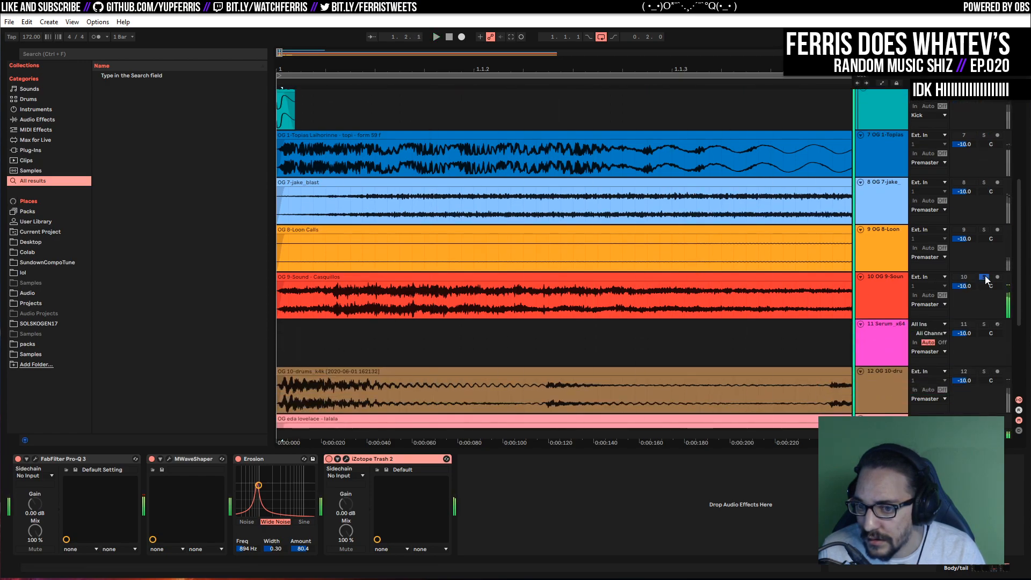
click(983, 371)
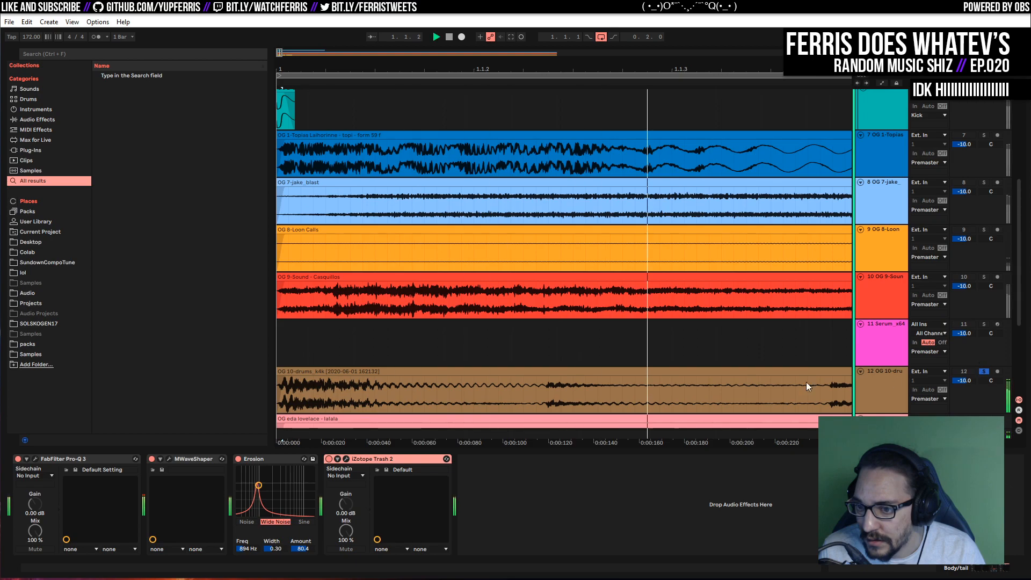
click(548, 400)
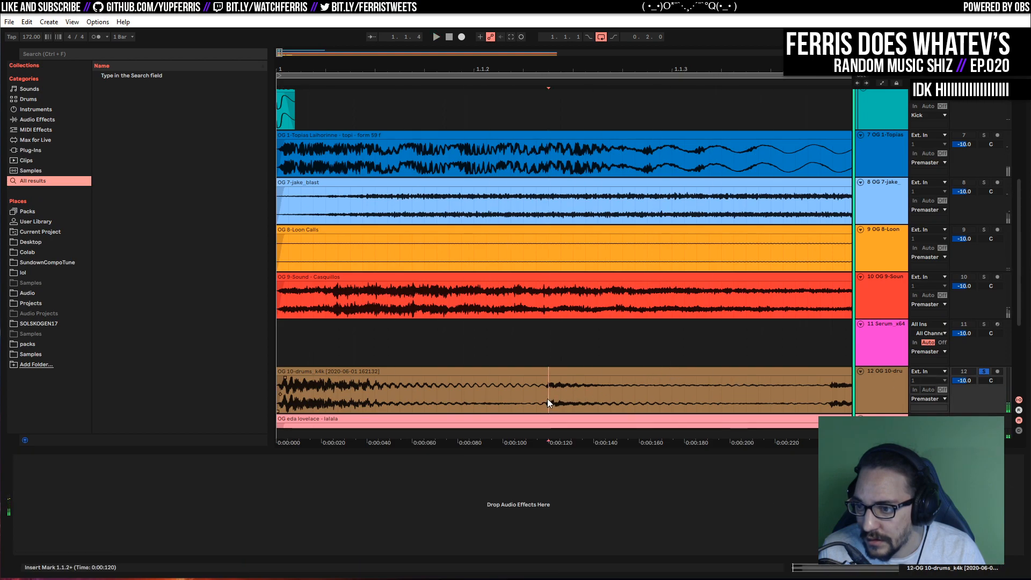
scroll(569, 385, up, 3)
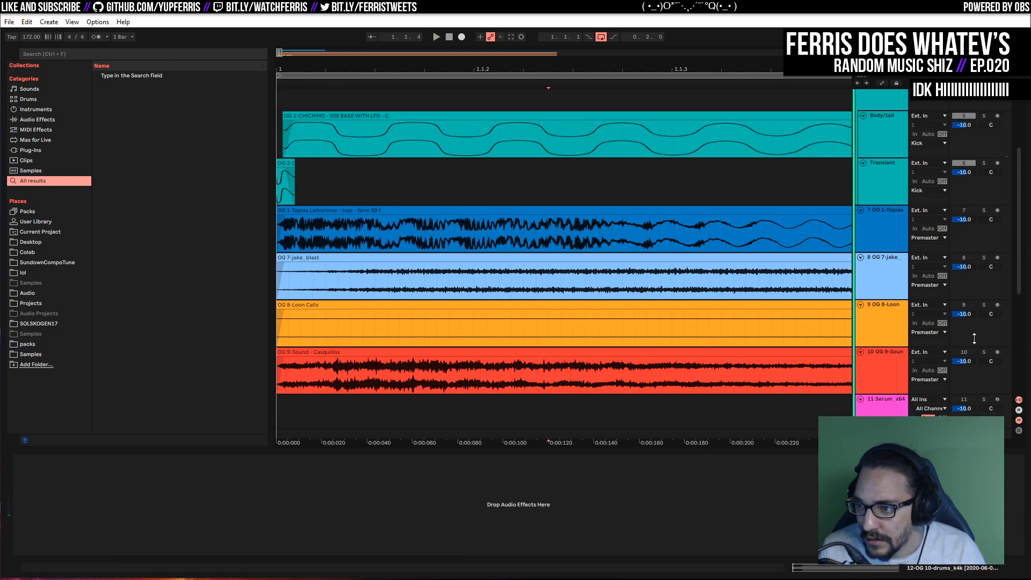
scroll(841, 330, down, 3)
click(983, 277)
key(space)
scroll(927, 287, up, 4)
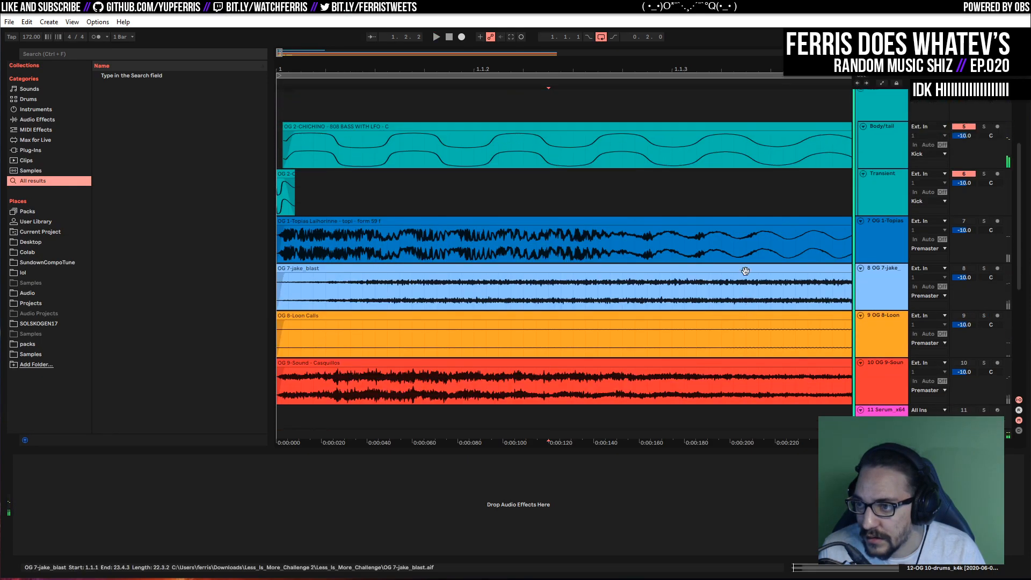
Add an audio track below Transient in the Kick group, copy the Casquillos clip onto it and apply the track colour to the clip
click(886, 211)
key(ctrl+t)
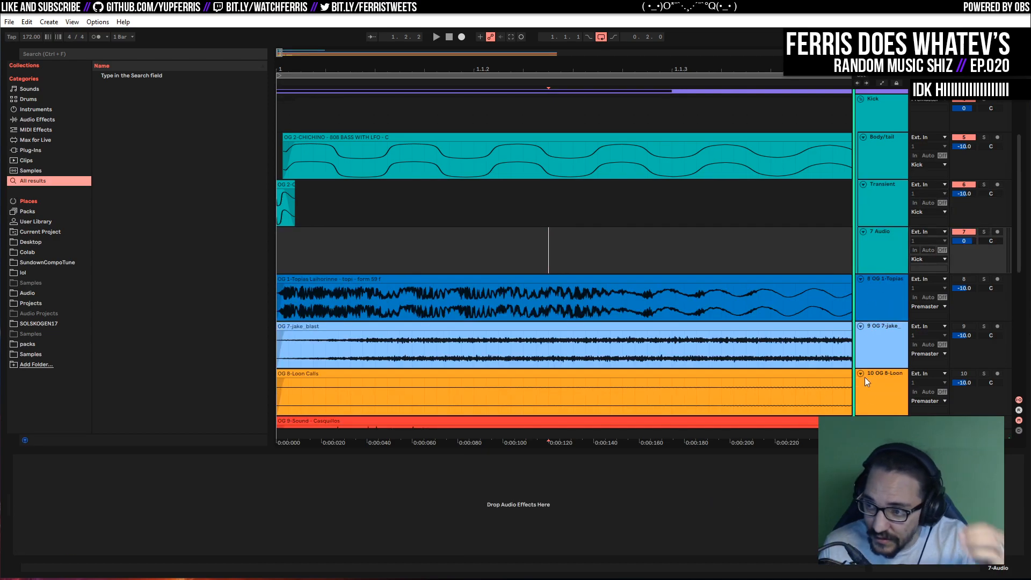
scroll(800, 348, down, 1)
drag(453, 391, 454, 215)
right_click(884, 208)
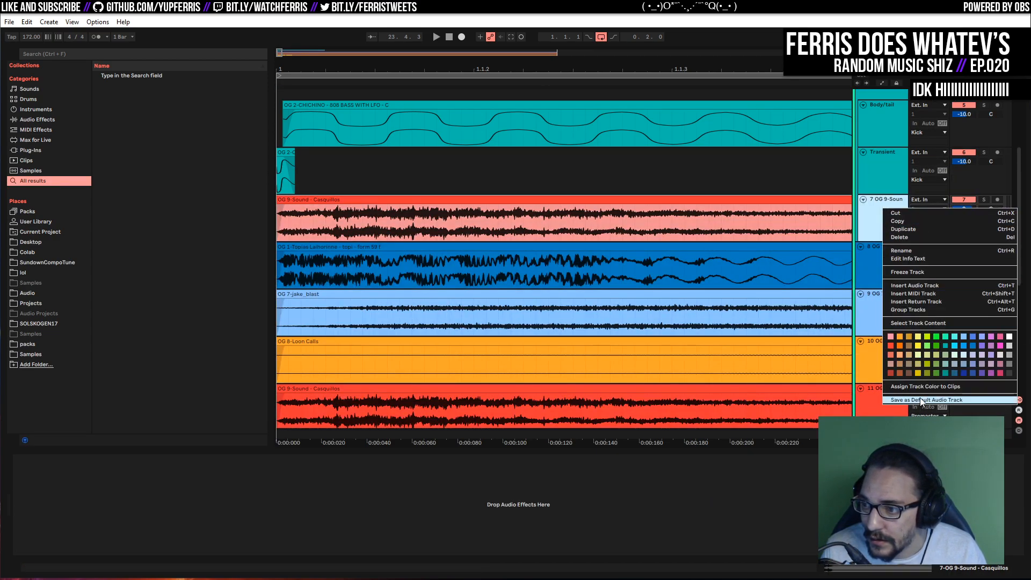
click(921, 387)
Trim the copied Casquillos clip to about 65 ms and give it a long fade-out
mouse_move(307, 199)
mouse_down()
mouse_move(357, 201)
mouse_move(289, 200)
mouse_up()
click(303, 213)
key(ctrl+e)
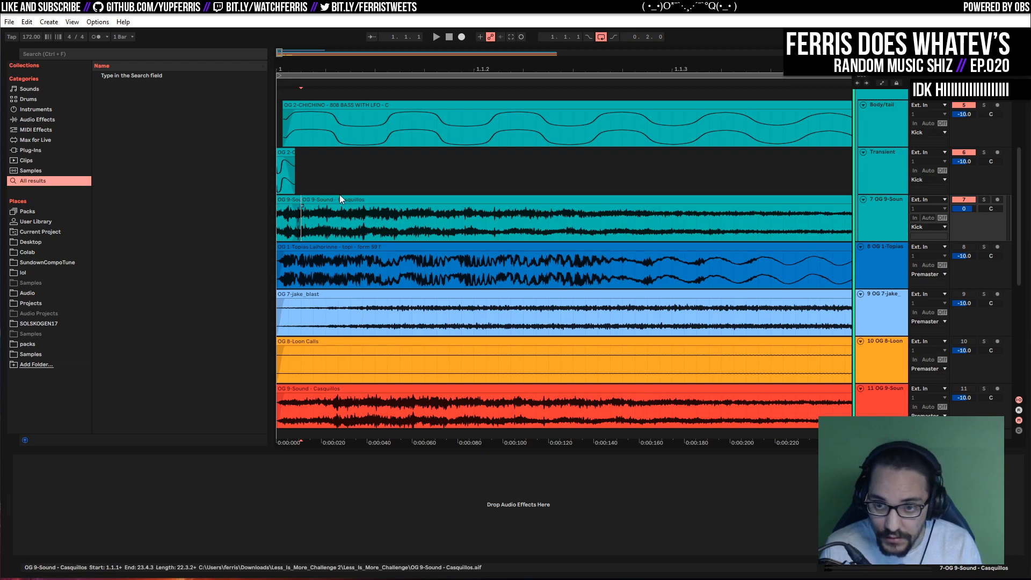
click(332, 200)
key(Delete)
mouse_move(298, 209)
mouse_down()
mouse_move(502, 210)
mouse_move(303, 202)
mouse_up()
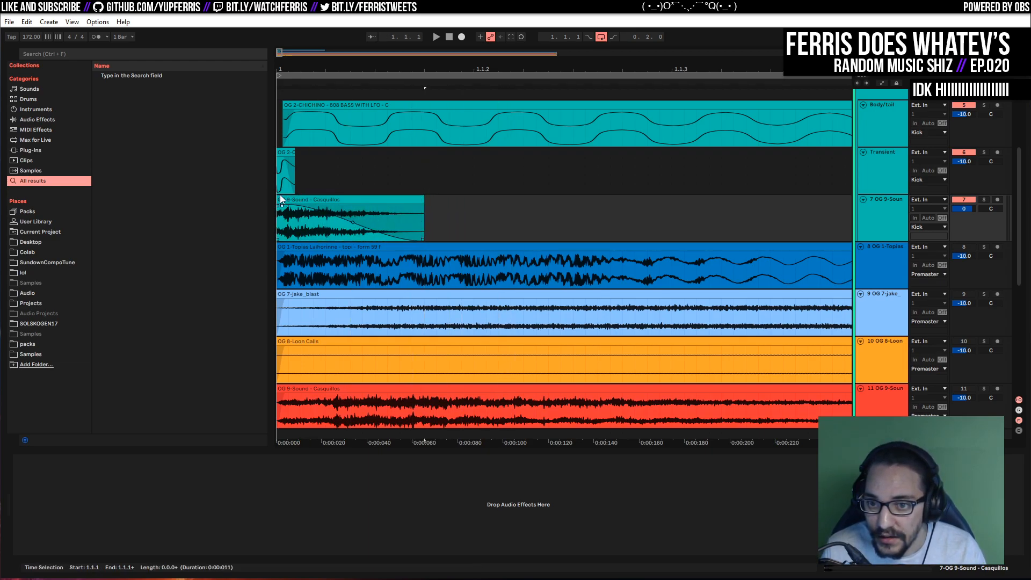
Set the Casquillos layer's volume to -12 dB and audition it alone and within the soloed Kick group
text(-12)
key(Return)
key(space)
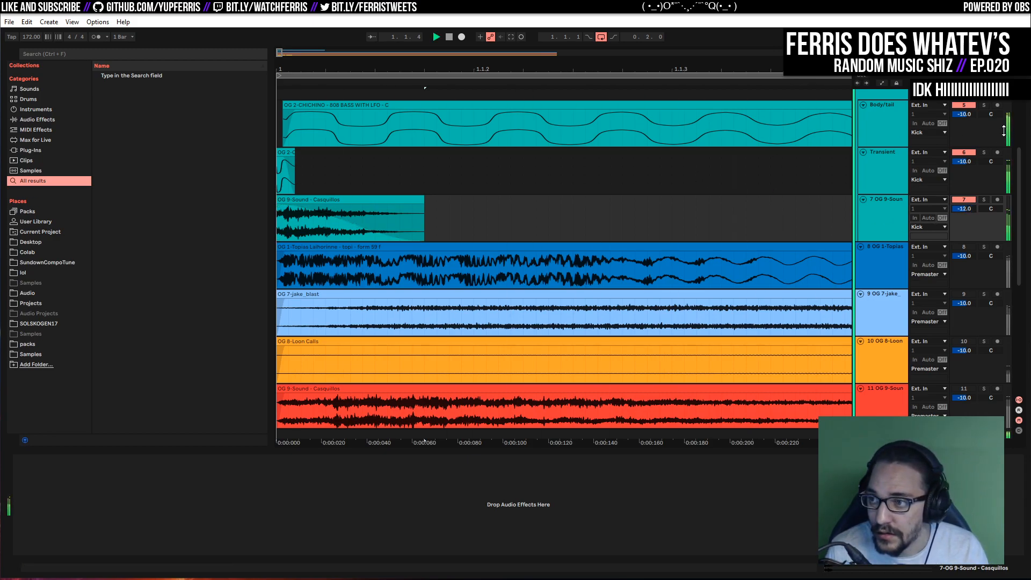
click(984, 106)
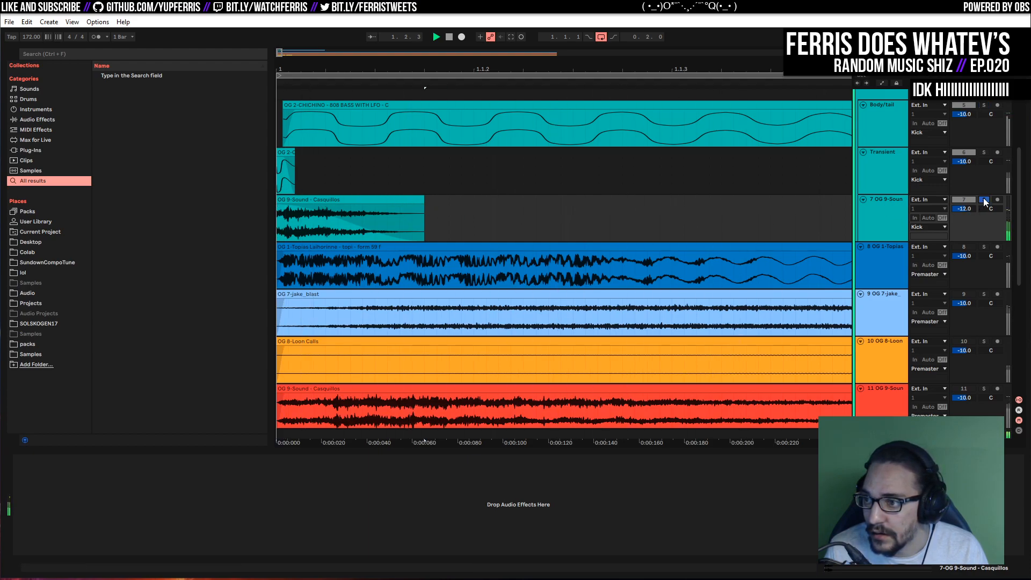
scroll(985, 161, up, 3)
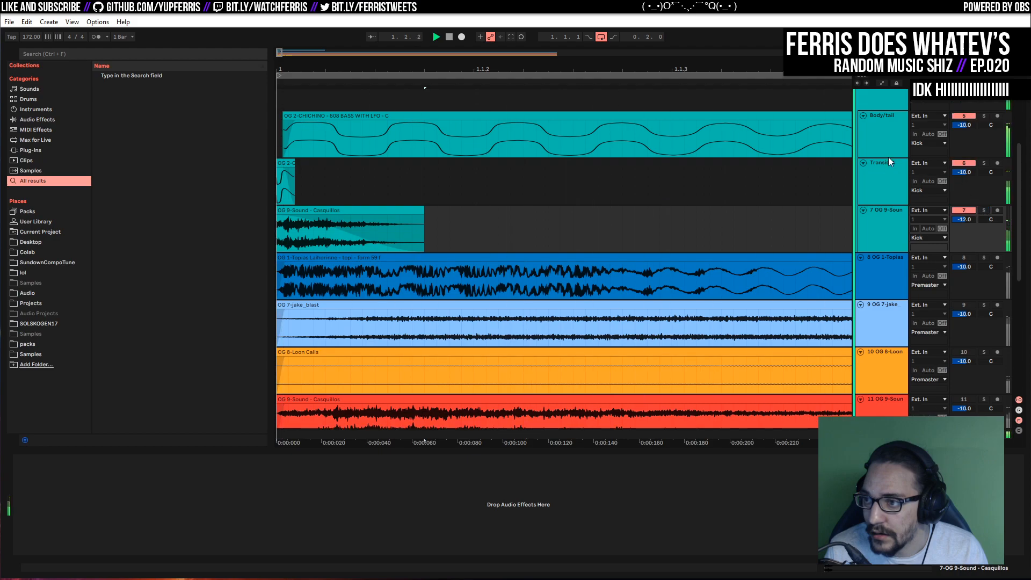
click(984, 132)
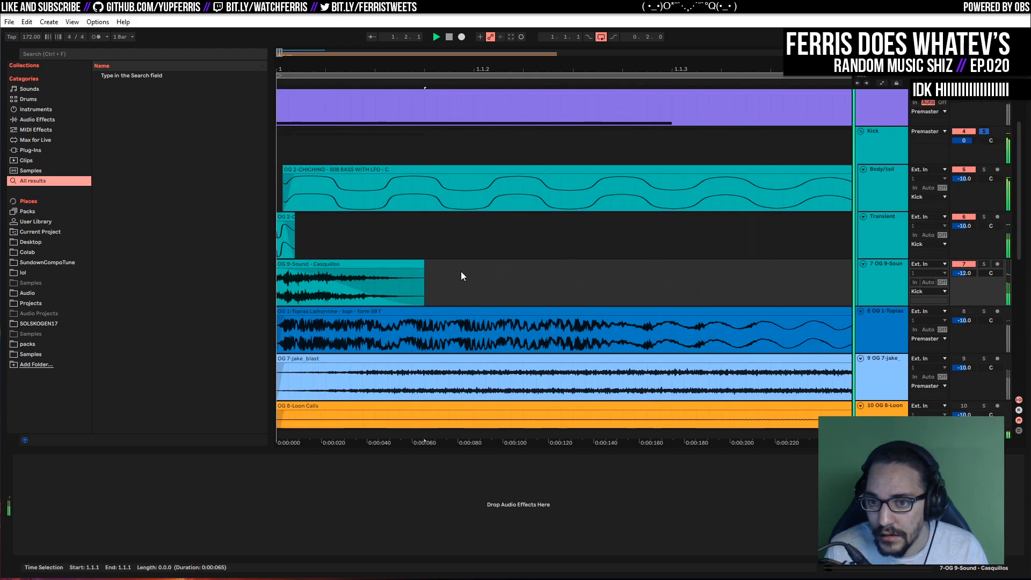
Reshape the Casquillos layer clip to about 60 ms with a fade-in and fade-out, and solo its track
drag(424, 266, 349, 263)
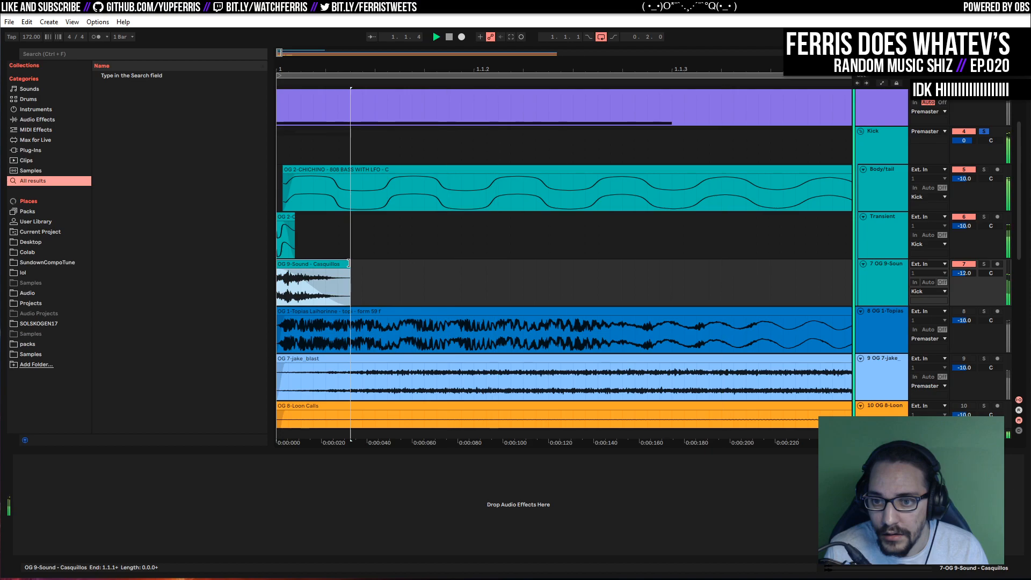
click(295, 271)
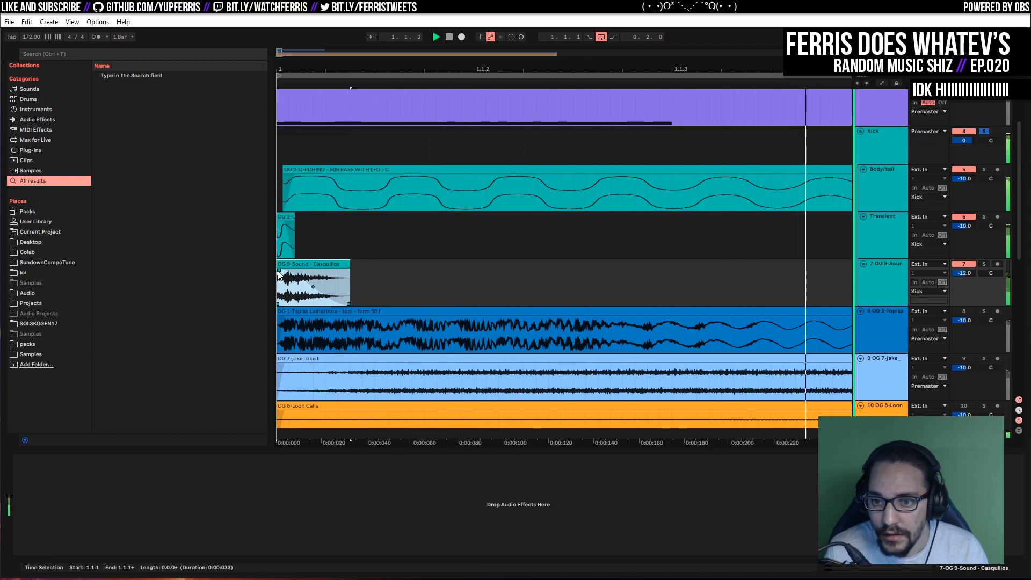
mouse_move(295, 271)
mouse_down()
mouse_move(326, 266)
mouse_move(304, 261)
mouse_move(412, 265)
mouse_move(301, 263)
mouse_up()
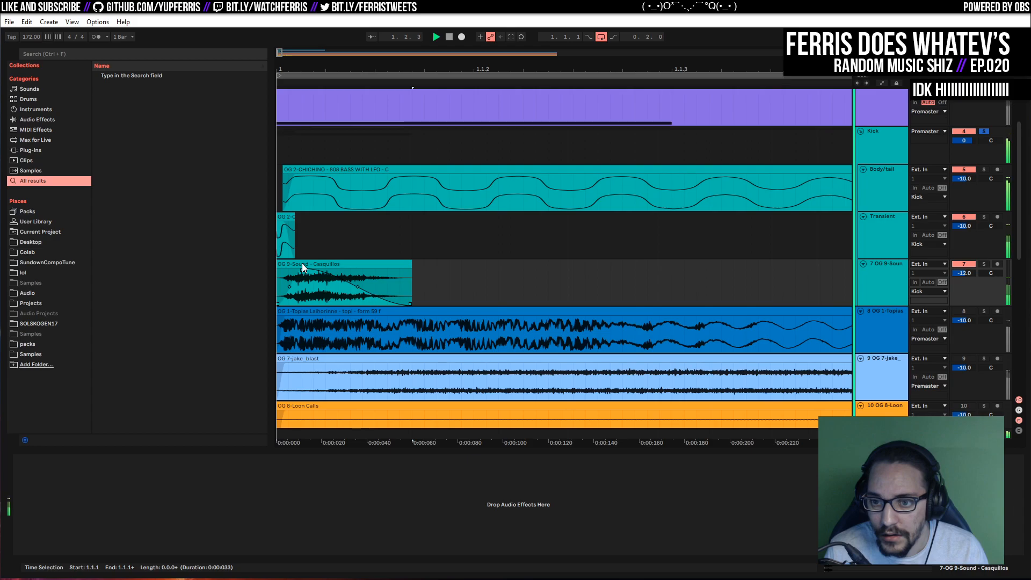
click(984, 265)
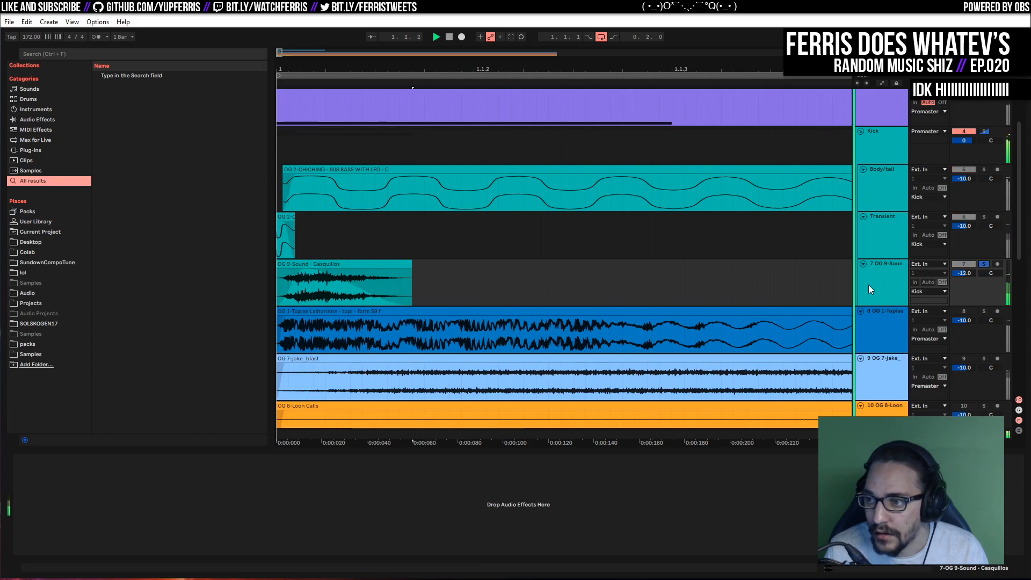
Try MFreqShifter on the Casquillos layer with a shift of about -47 Hz, and remove the plug-in
click(41, 152)
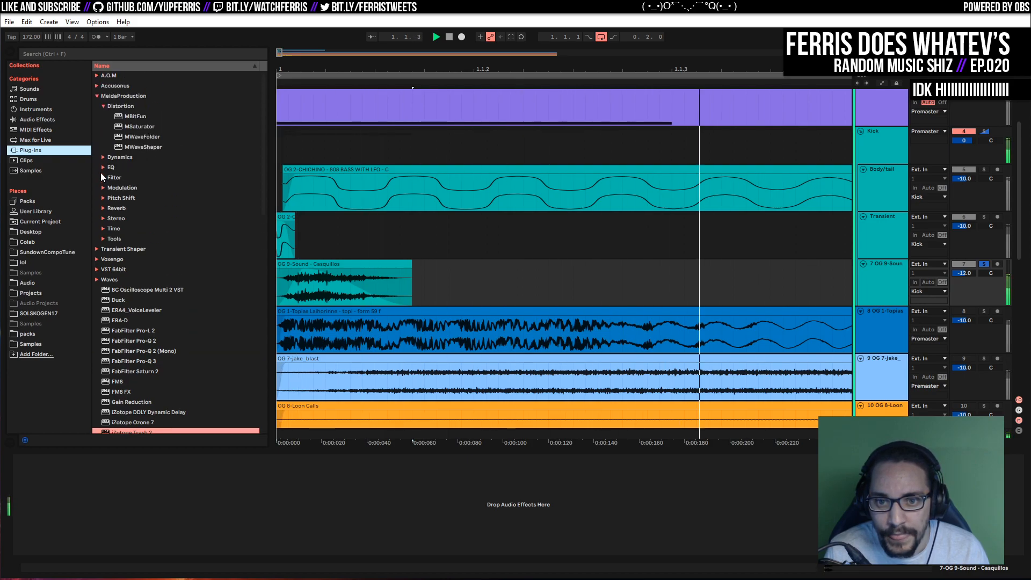
click(103, 198)
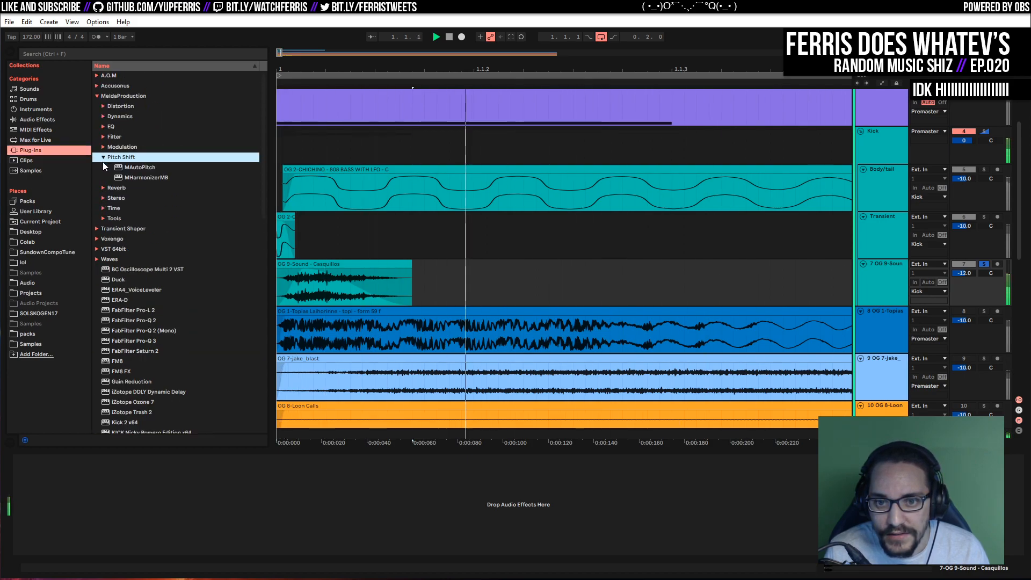
click(105, 145)
drag(136, 182, 140, 486)
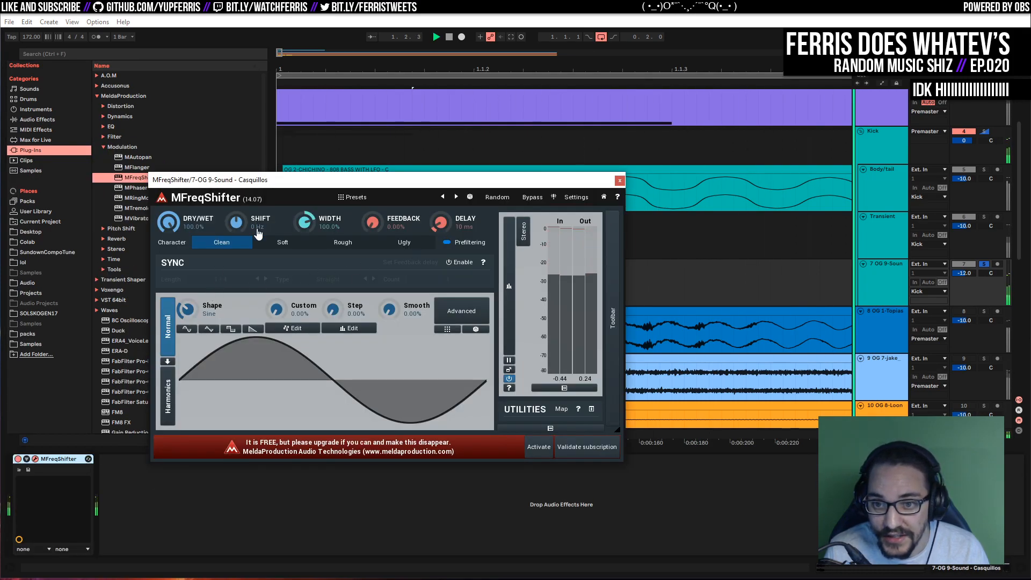
mouse_move(253, 232)
mouse_down()
mouse_move(254, 279)
mouse_move(254, 249)
mouse_up()
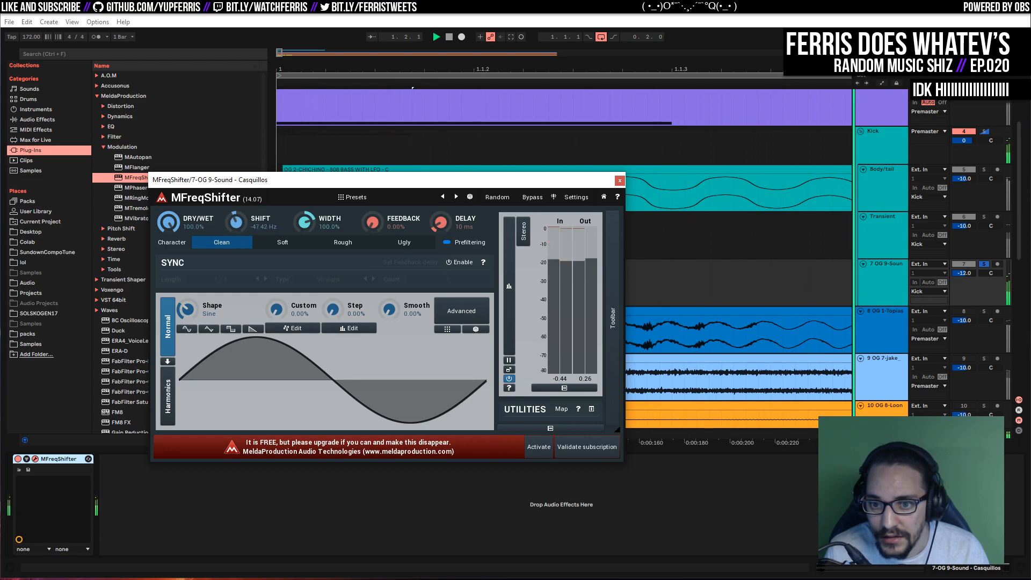
click(56, 460)
key(Delete)
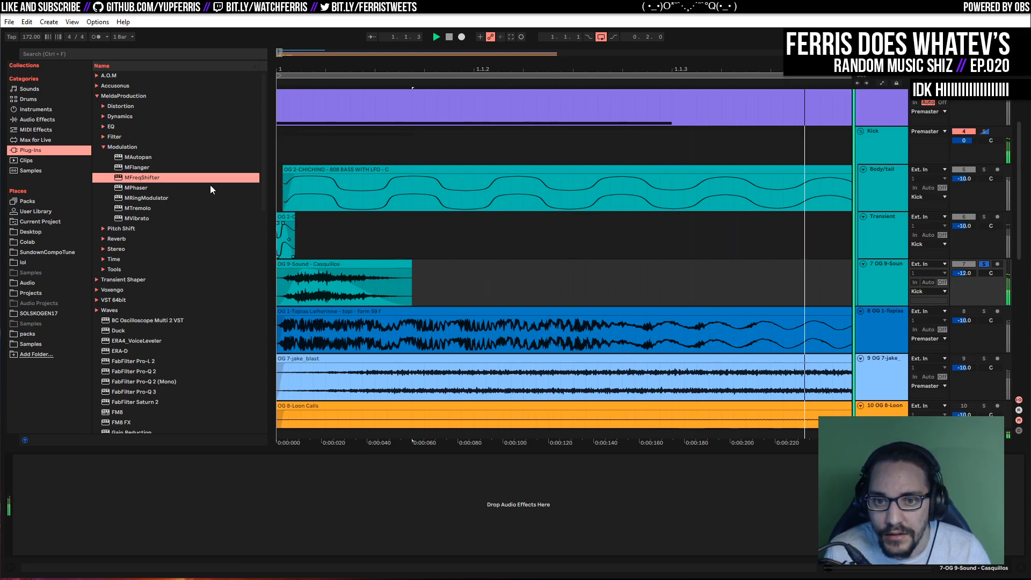
Try MHarmonizerMB on the Casquillos layer, comparing its Octaver and Voices modes and settling on Octaver
click(108, 230)
click(134, 171)
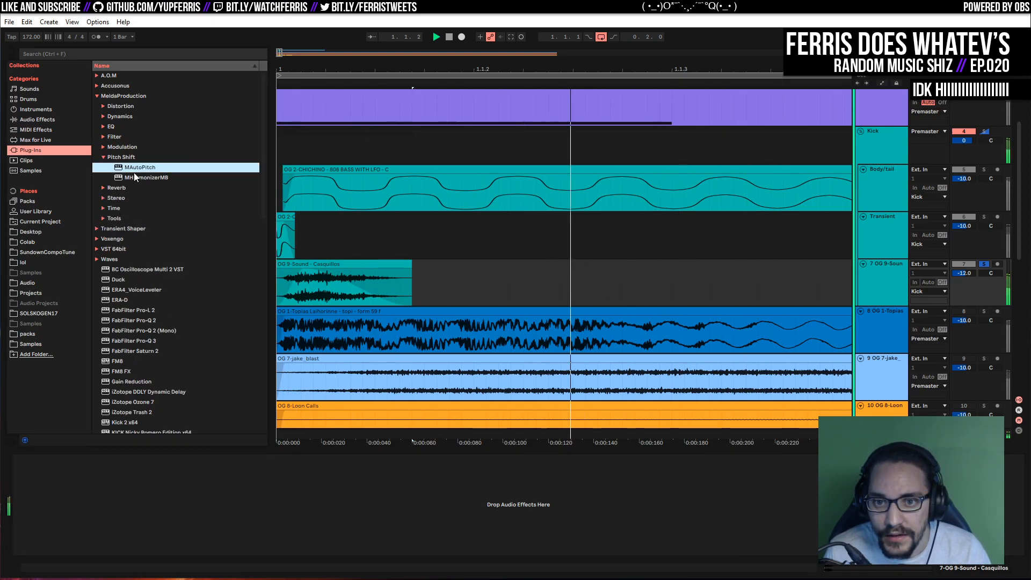
drag(134, 176, 146, 465)
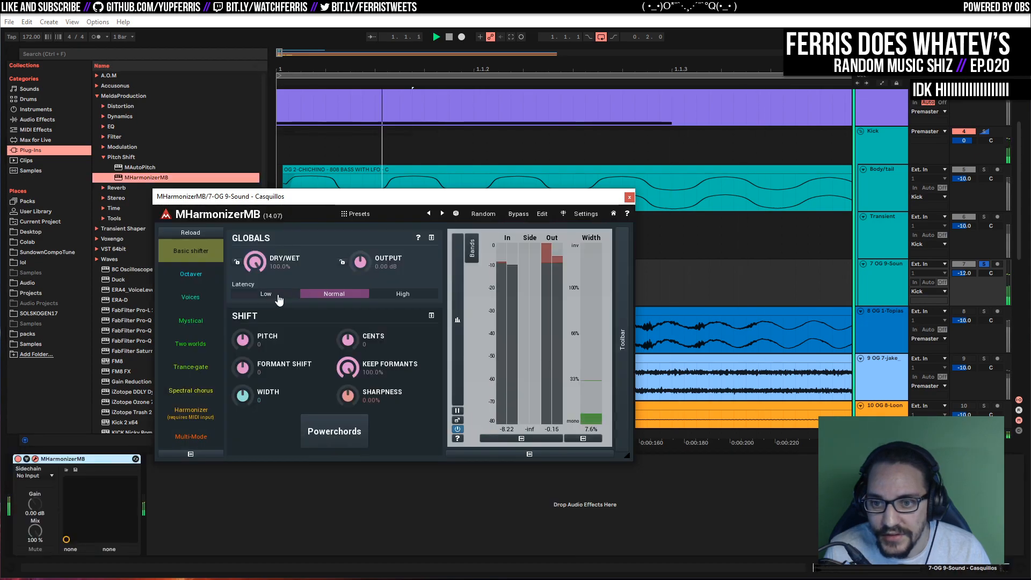
click(191, 275)
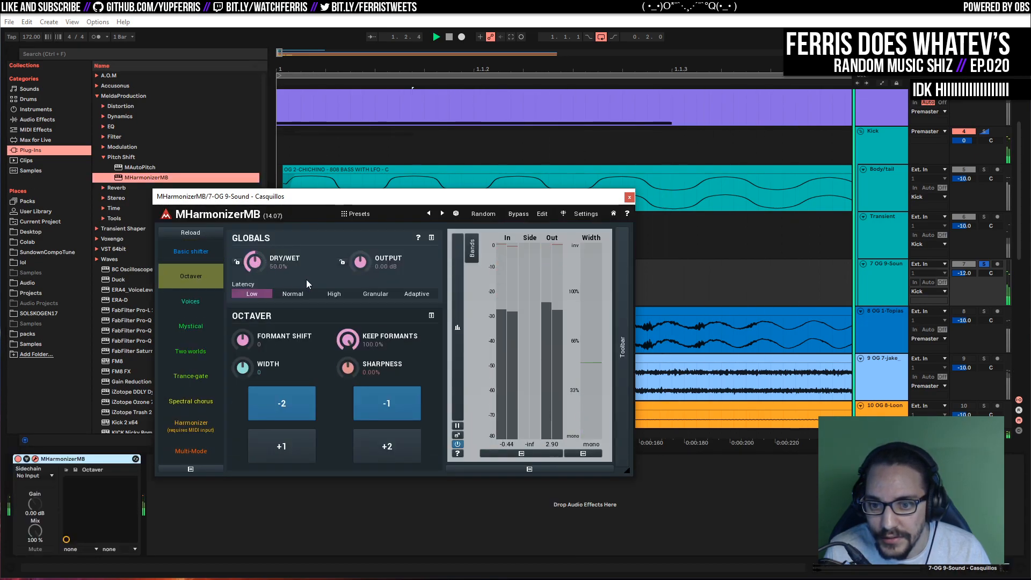
click(200, 300)
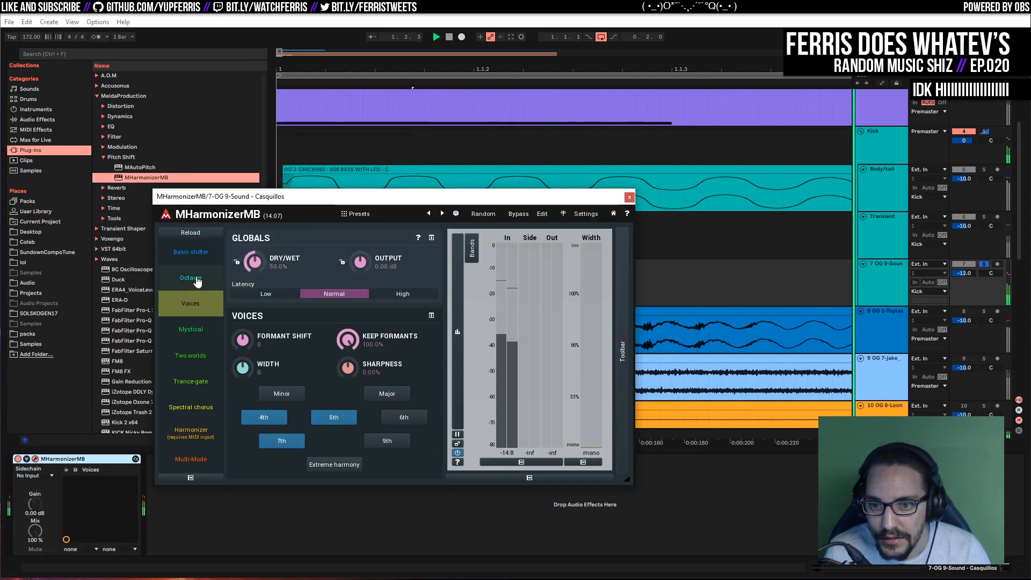
click(197, 280)
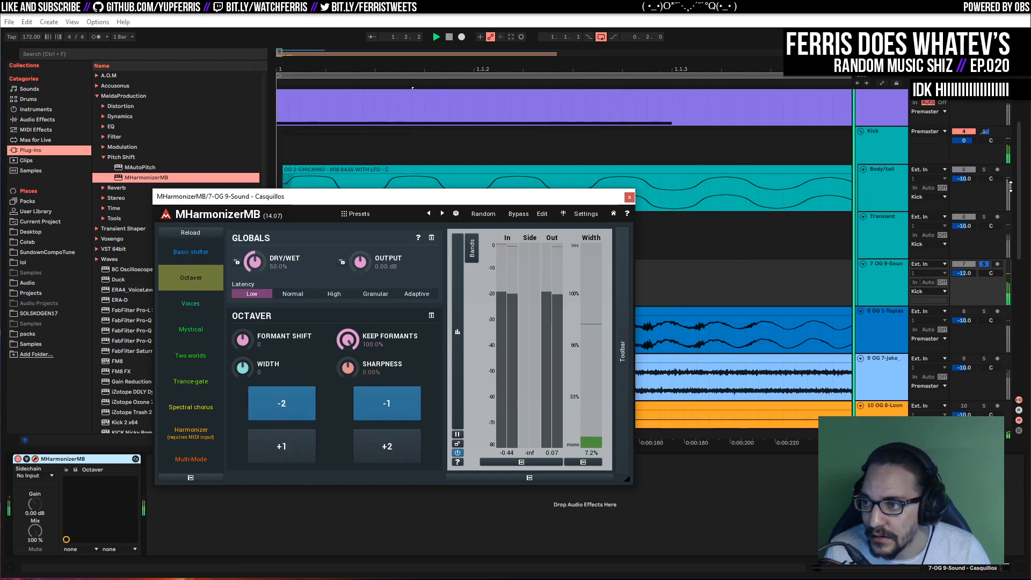
Audition the Octaver-processed Casquillos layer within the soloed Kick group, close the plug-in window and solo the layer again
click(980, 132)
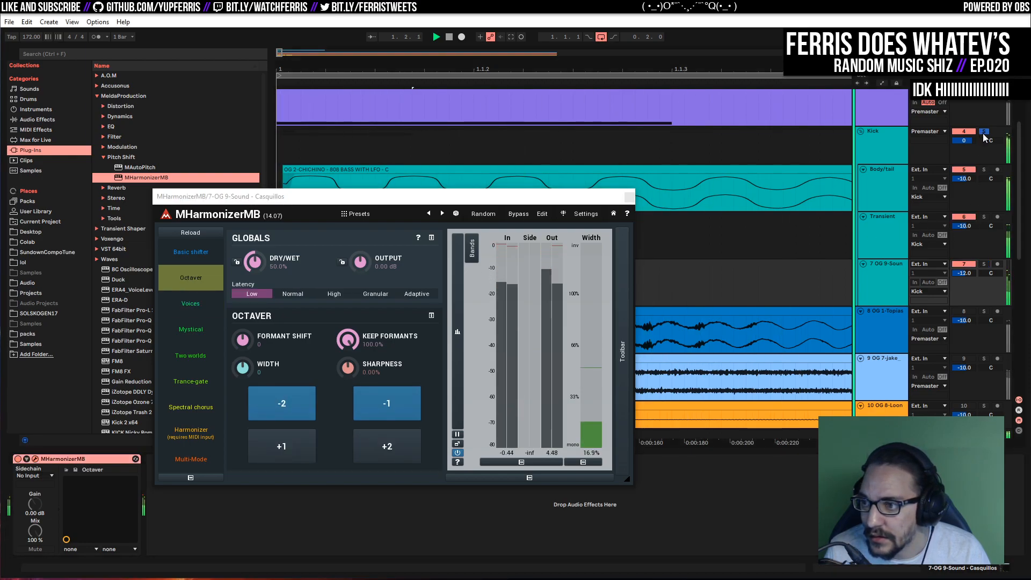
click(631, 197)
click(982, 264)
key(space)
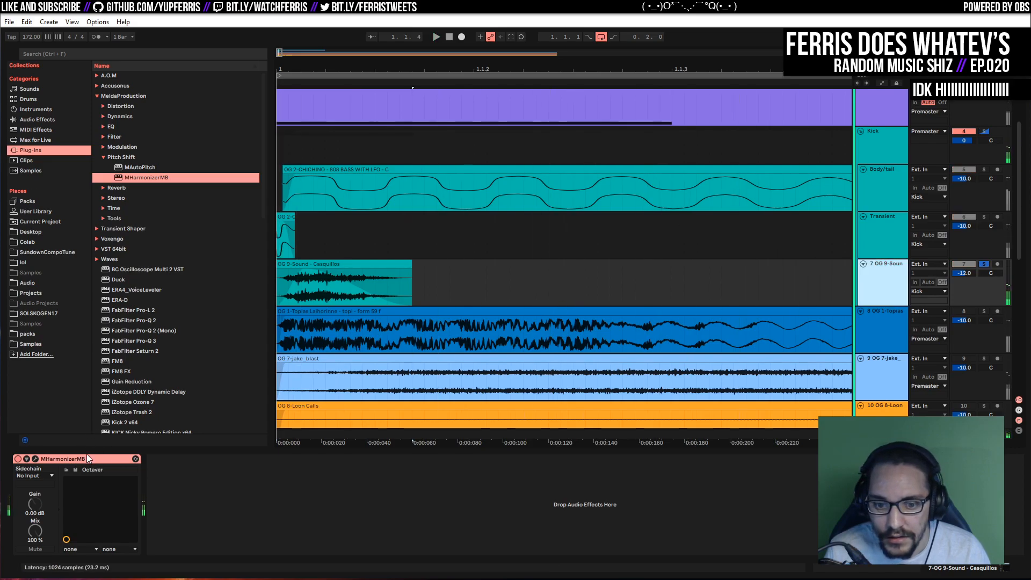
Remove MHarmonizerMB from the Casquillos layer, briefly restoring it for comparison, and play the dry sound
key(Delete)
key(space)
key(space)
key(ctrl+z)
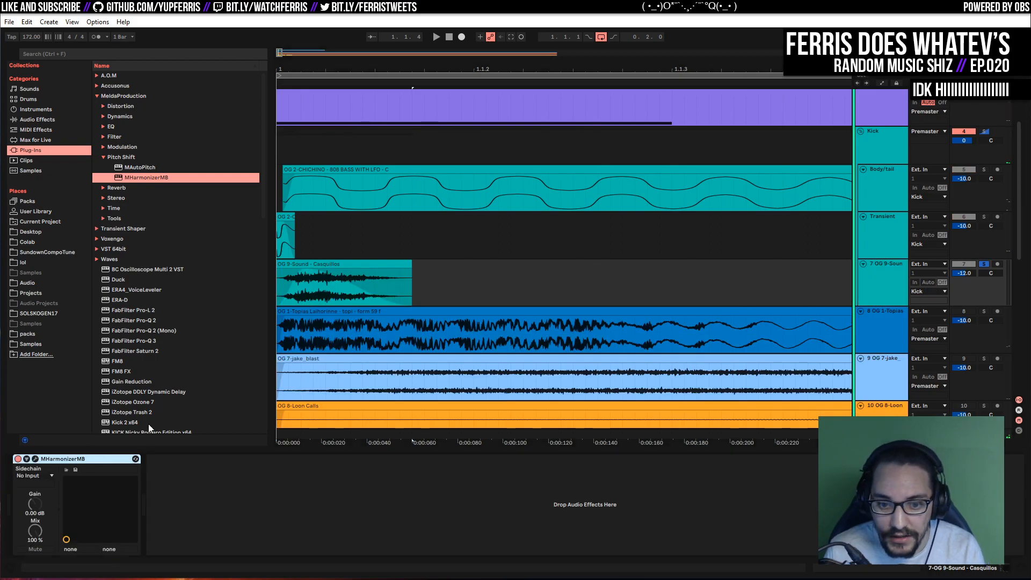
key(space)
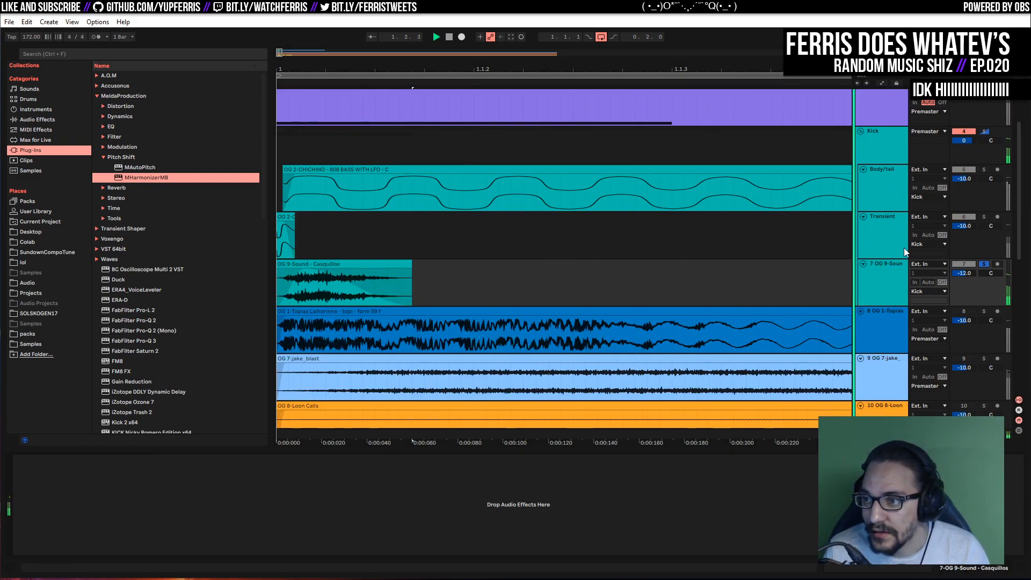
Audition the unprocessed Casquillos layer within the soloed Kick group and on its own
click(983, 131)
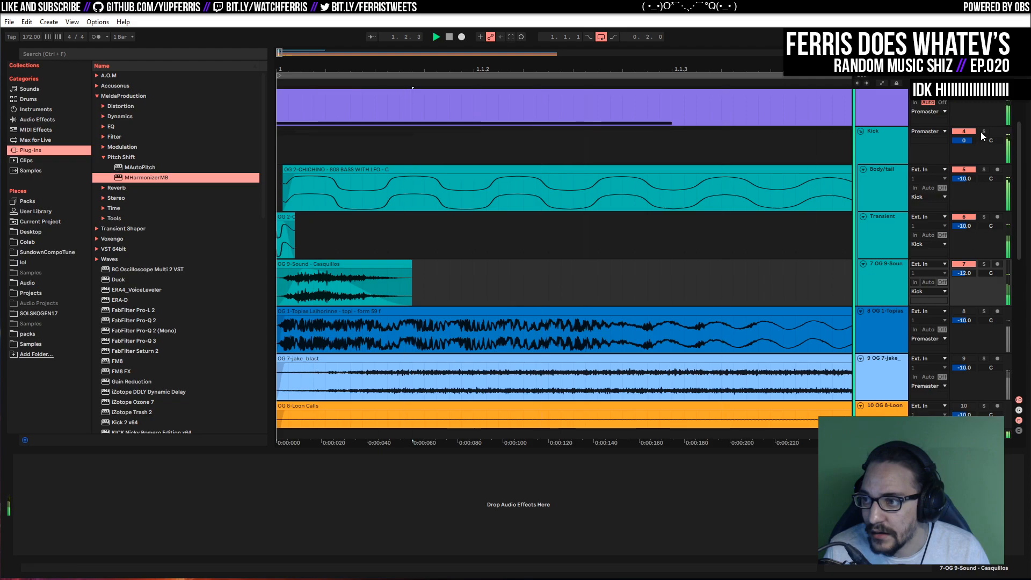
click(884, 277)
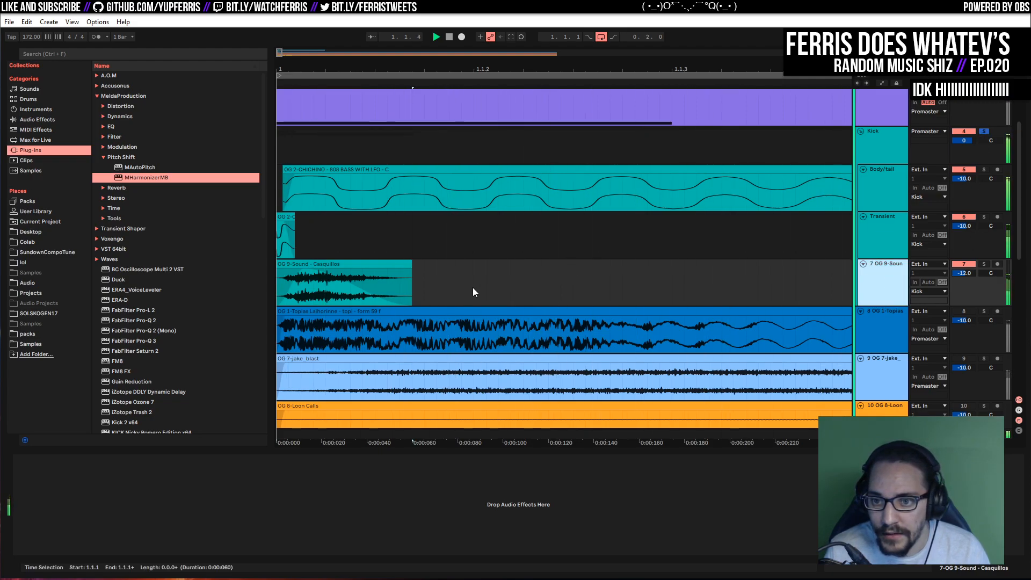
key(space)
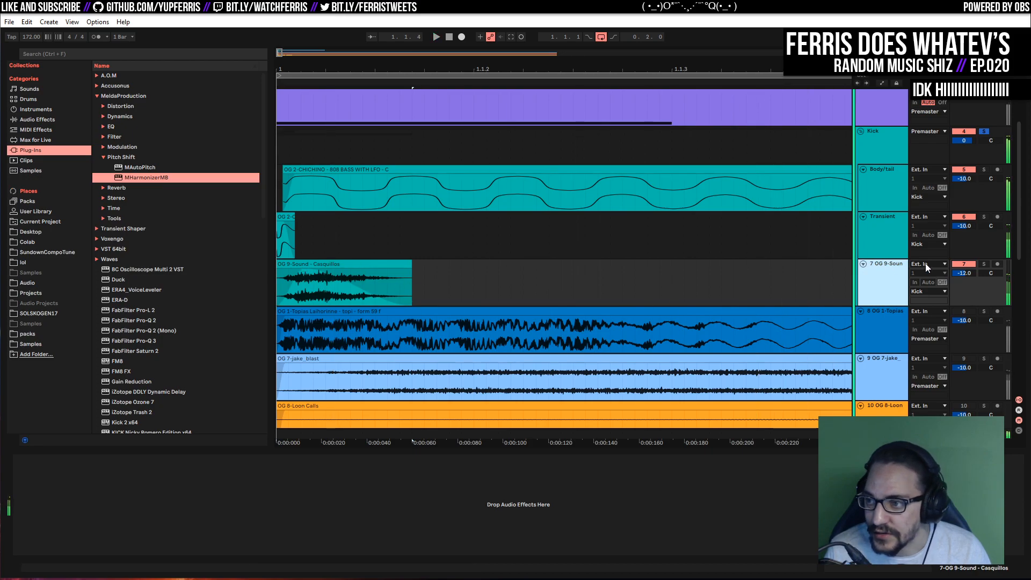
click(984, 263)
key(space)
key(space)
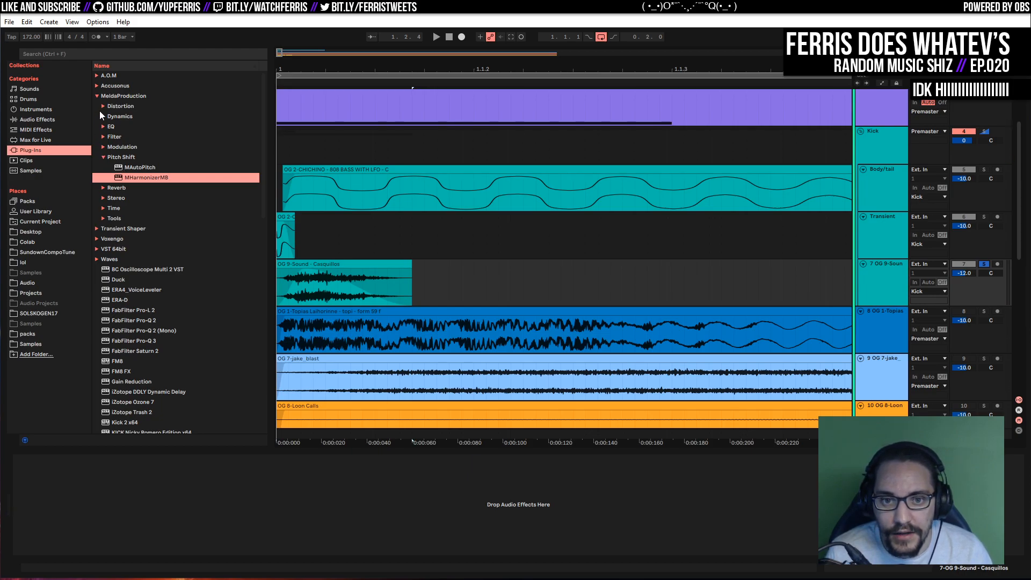
Add a Utility effect to the Casquillos layer, set its width to 400 %, and audition the layer
scroll(134, 263, down, 2)
scroll(137, 276, up, 1)
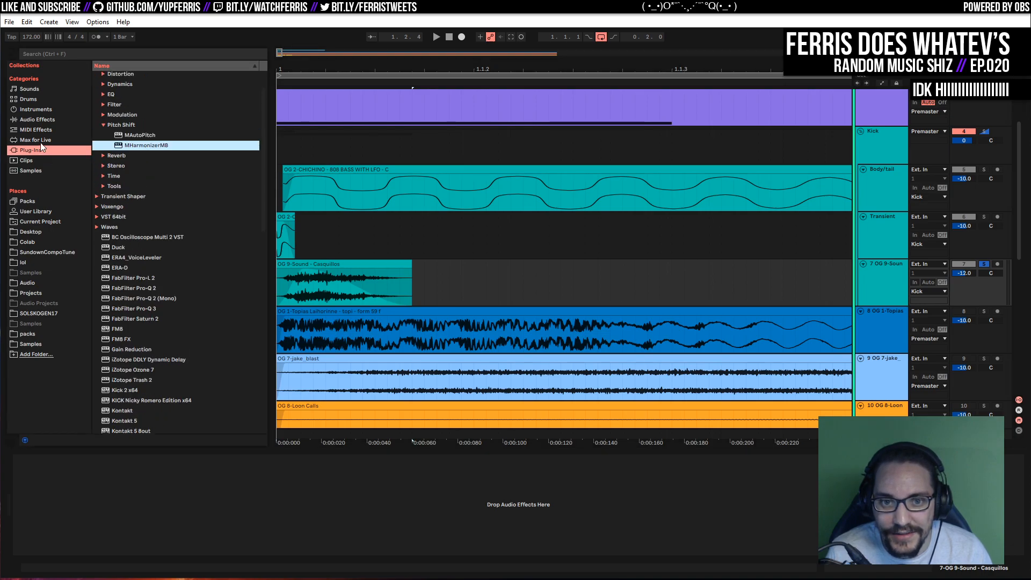
click(57, 122)
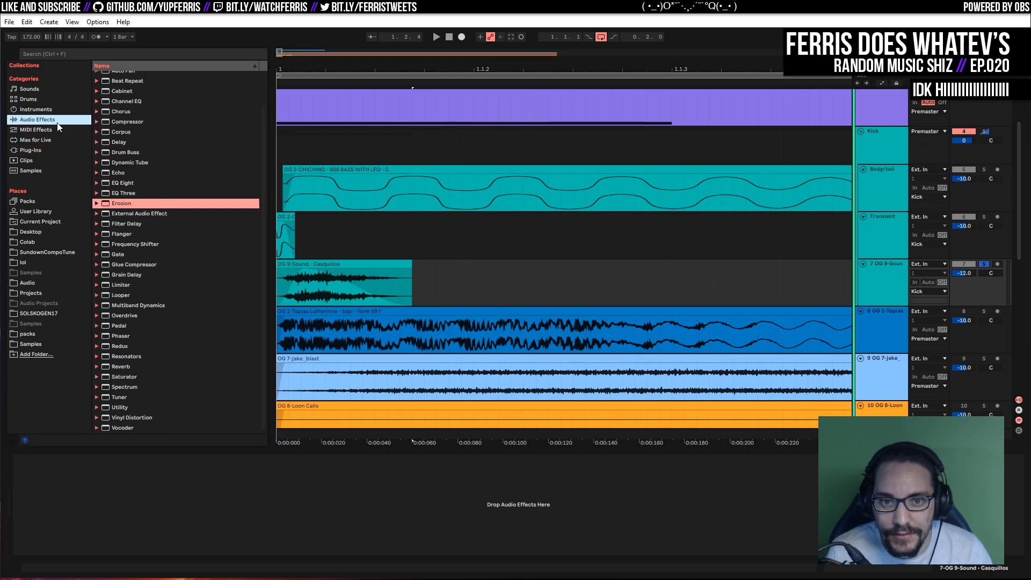
double_click(123, 405)
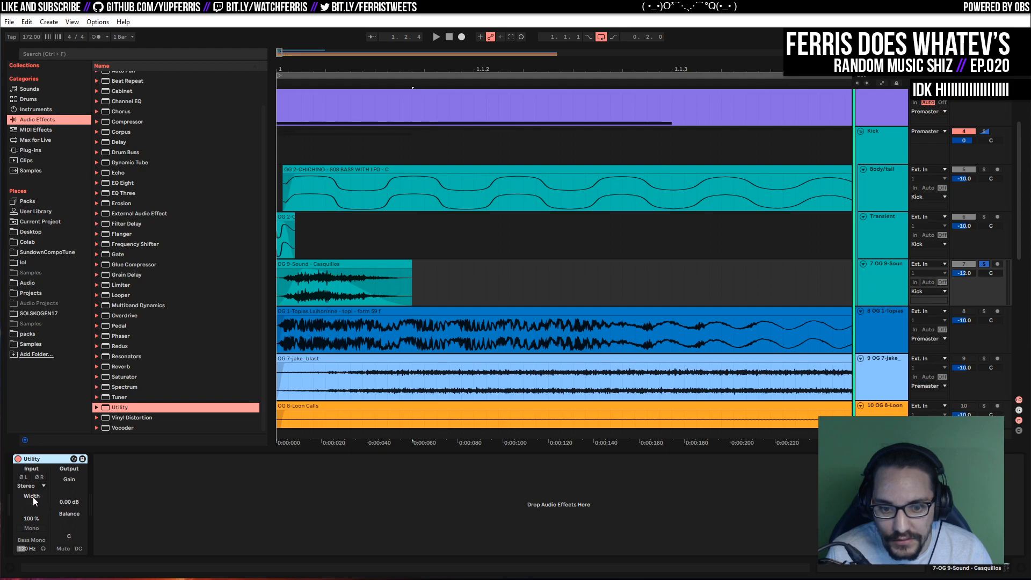
key(space)
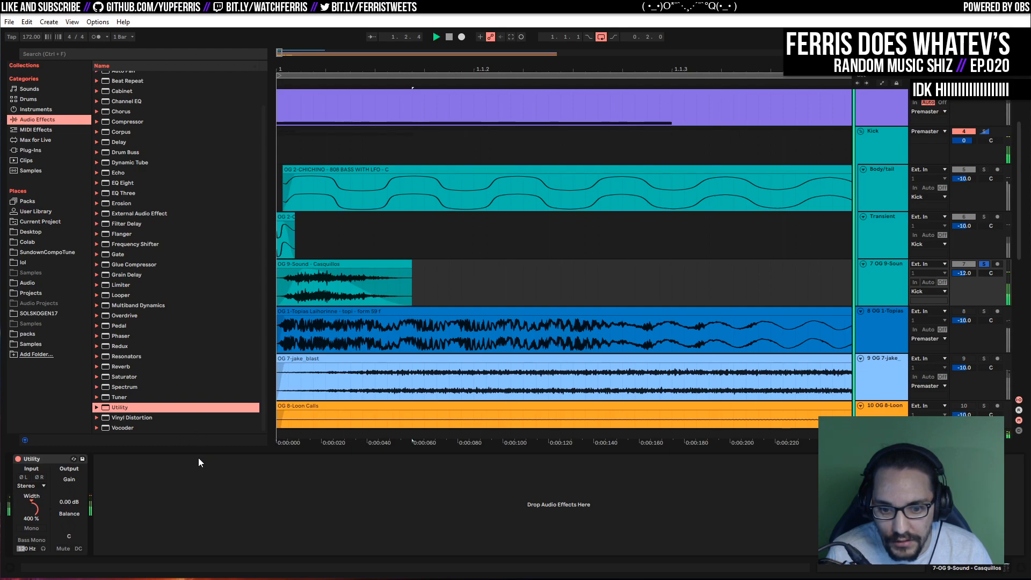
key(space)
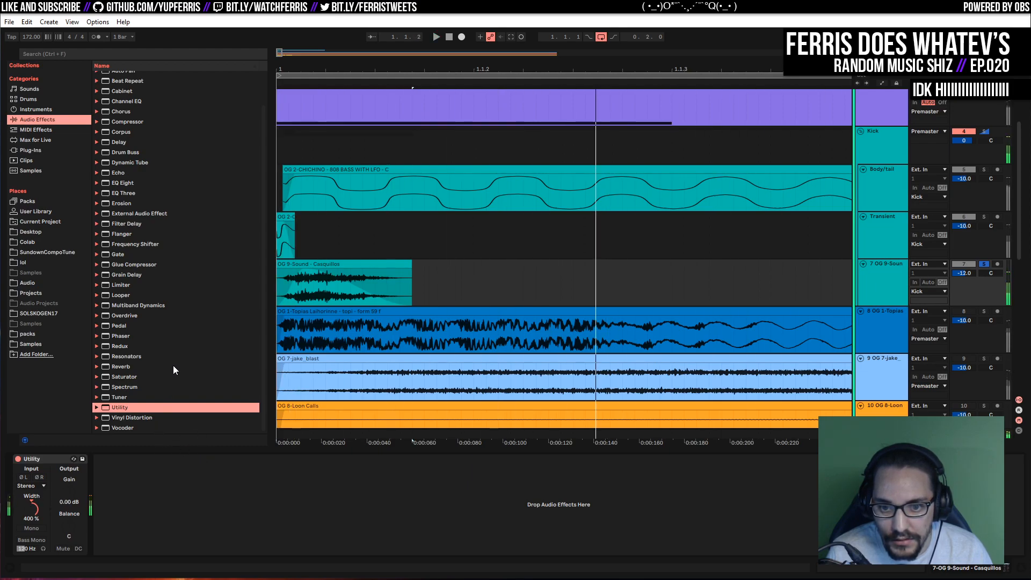
Browse the installed plug-ins for another effect to process the Casquillos layer
click(38, 150)
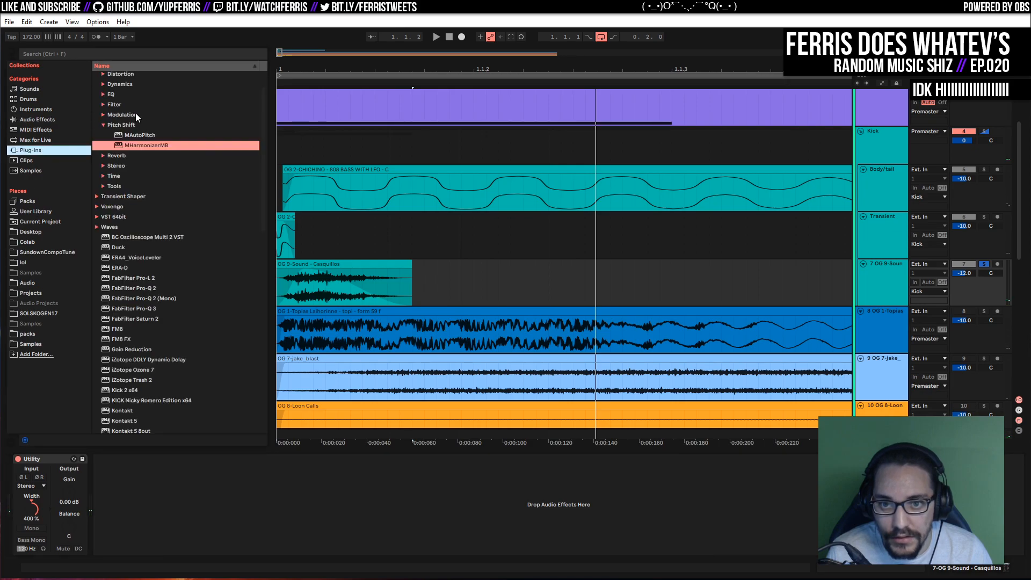
scroll(164, 261, down, 8)
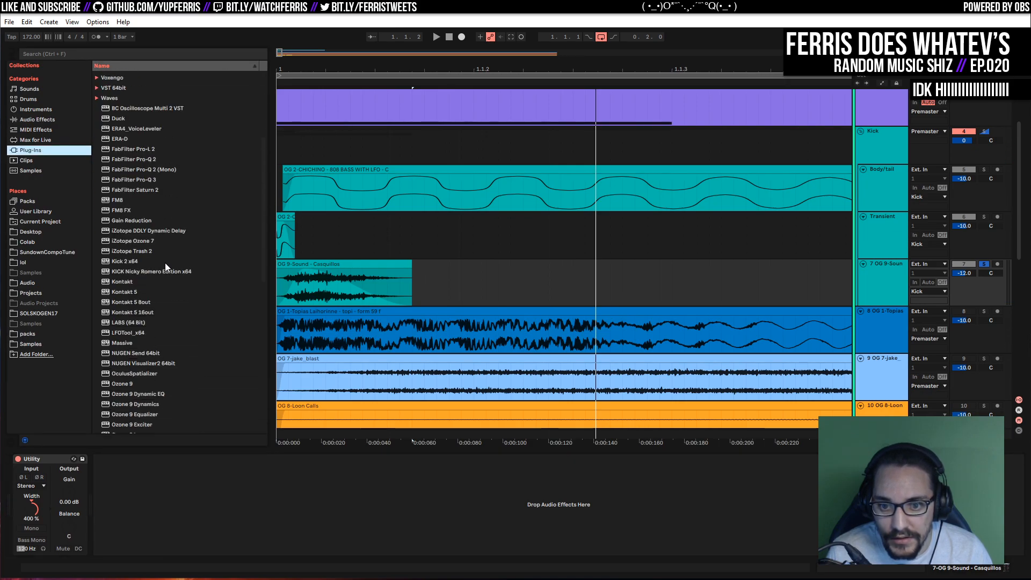
Add MWaveShaper to the 7-OG 9-Sound Casquillos track and bend its curve to about -23%
scroll(165, 273, down, 5)
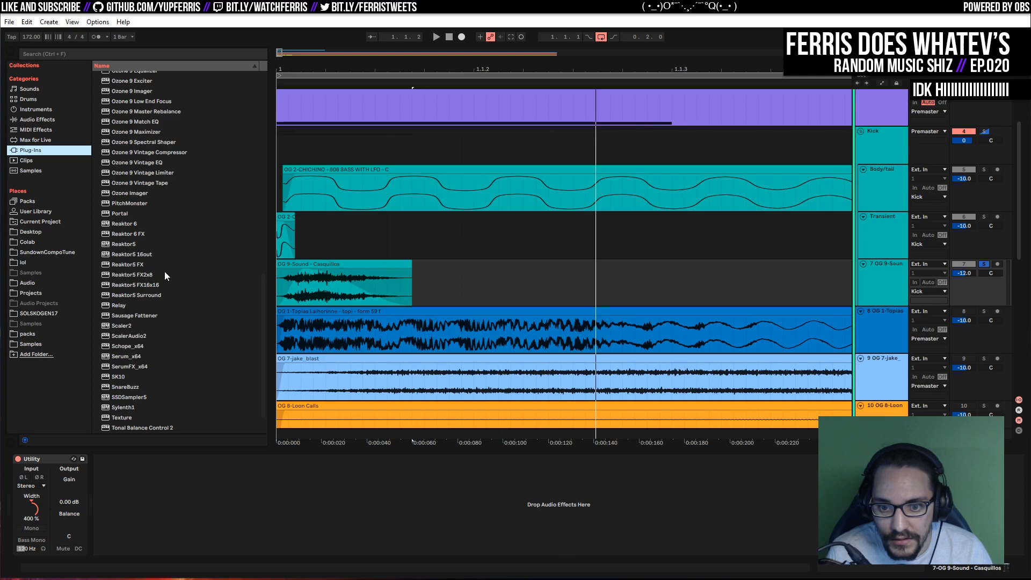
drag(263, 314, 253, 118)
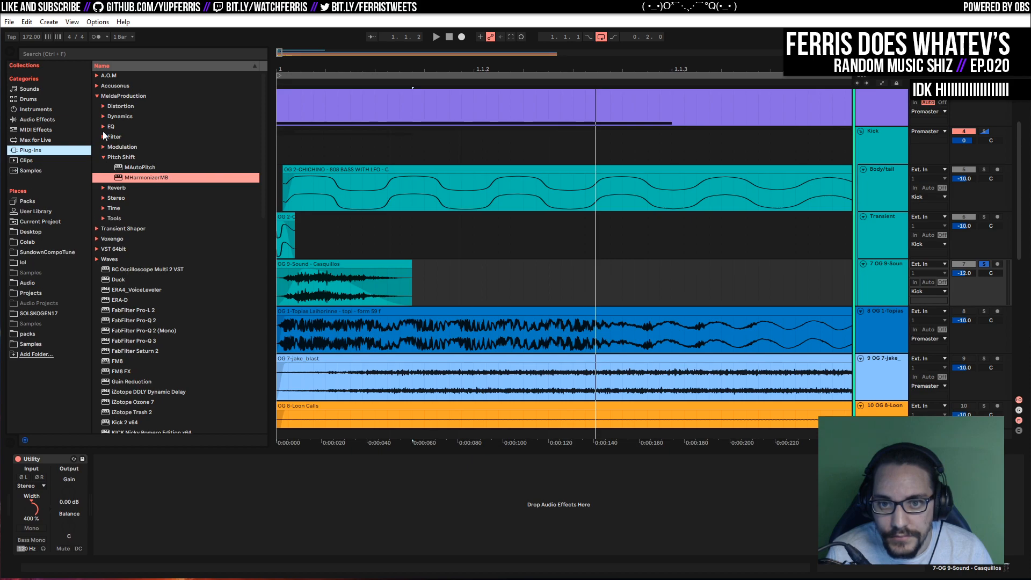
click(103, 106)
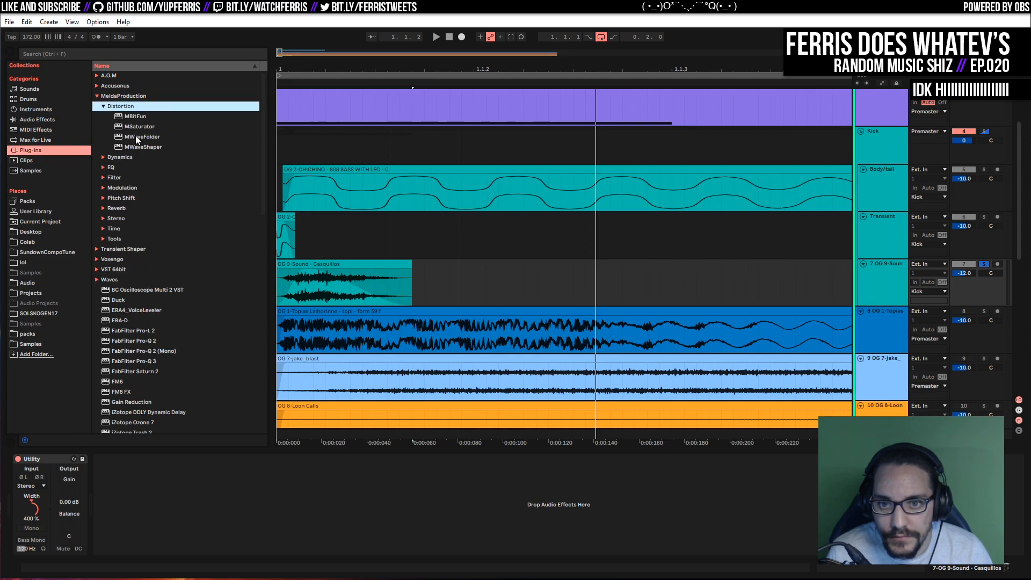
drag(136, 144, 150, 465)
mouse_move(302, 382)
mouse_down()
mouse_move(310, 339)
mouse_move(303, 371)
mouse_up()
key(space)
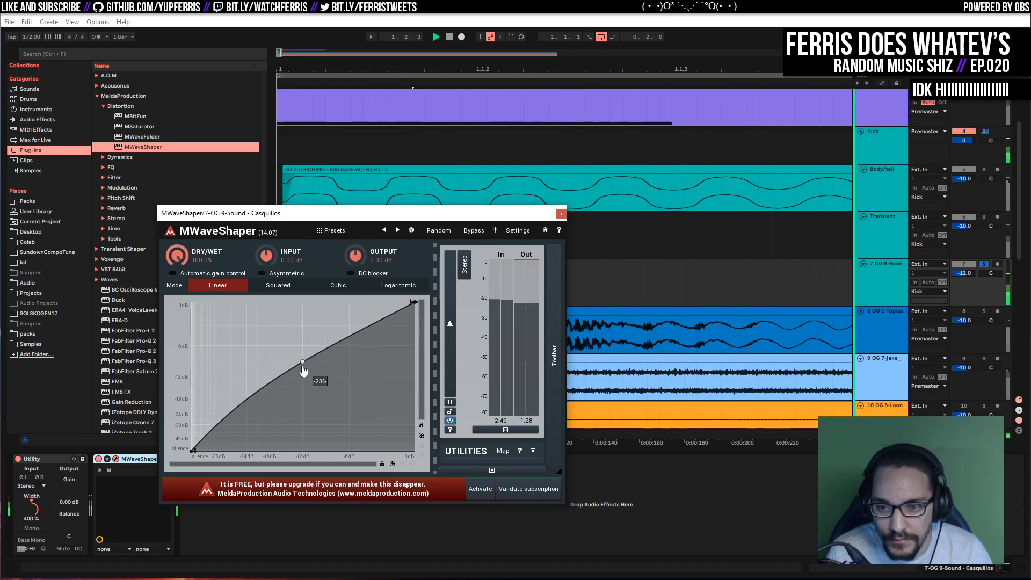
click(561, 213)
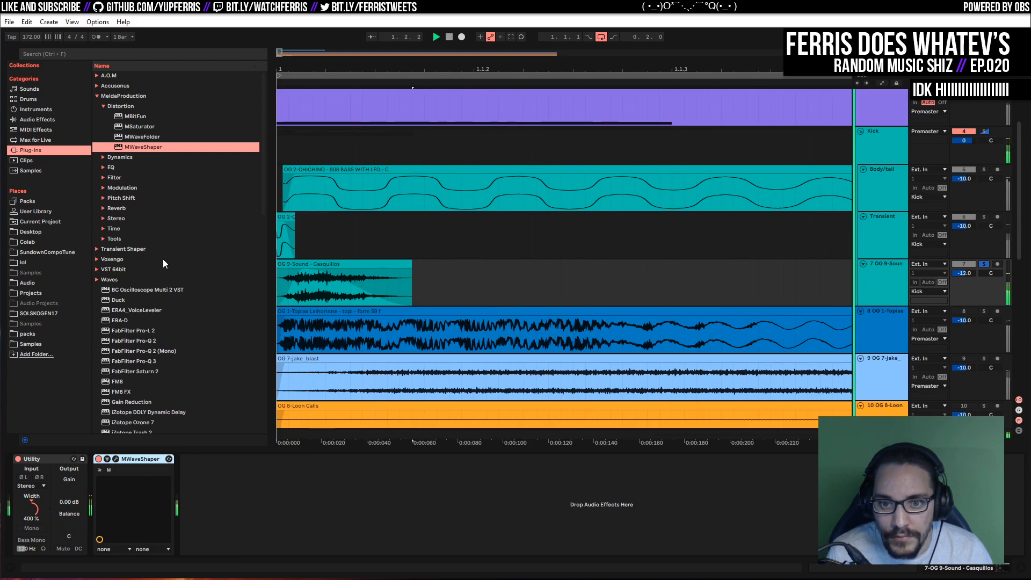
Insert FabFilter Pro-Q 3 before MWaveShaper on the Casquillos track, with a high-frequency bell dip and a low cut at about 366 Hz
mouse_move(150, 363)
mouse_down()
mouse_move(81, 505)
mouse_move(89, 499)
mouse_up()
key(space)
drag(693, 388, 687, 458)
click(373, 387)
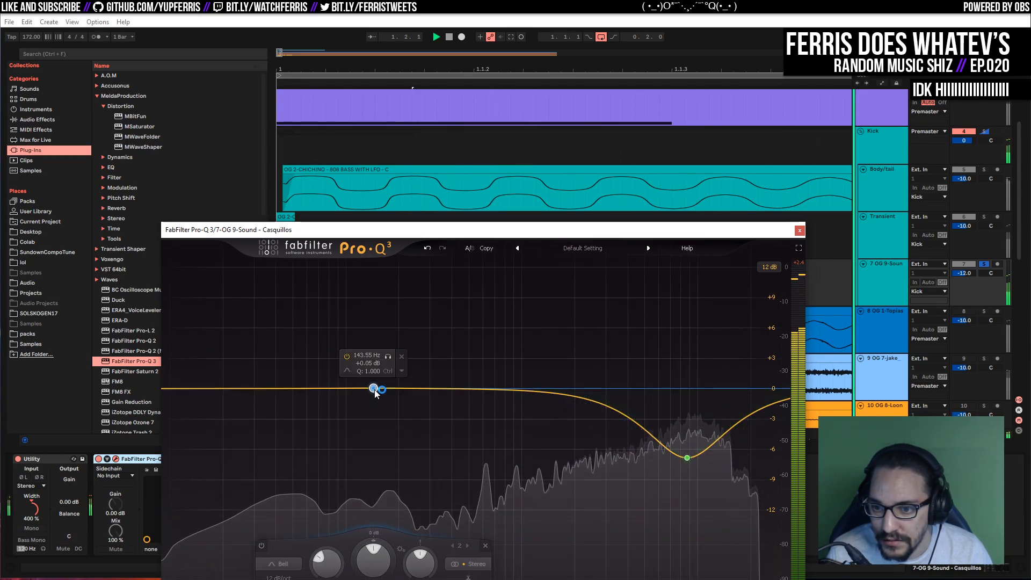
click(281, 564)
click(280, 439)
drag(373, 388, 444, 384)
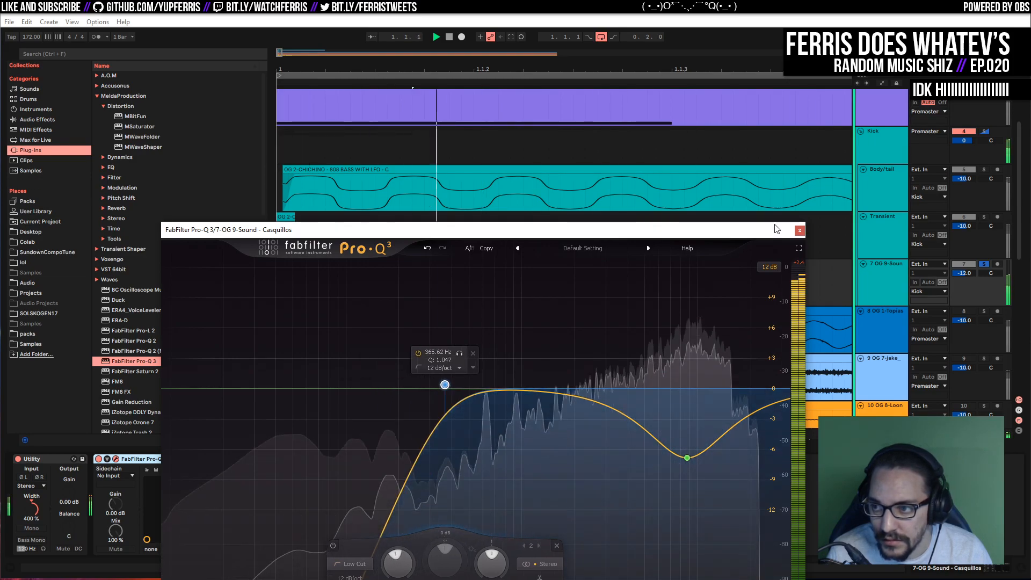
click(799, 230)
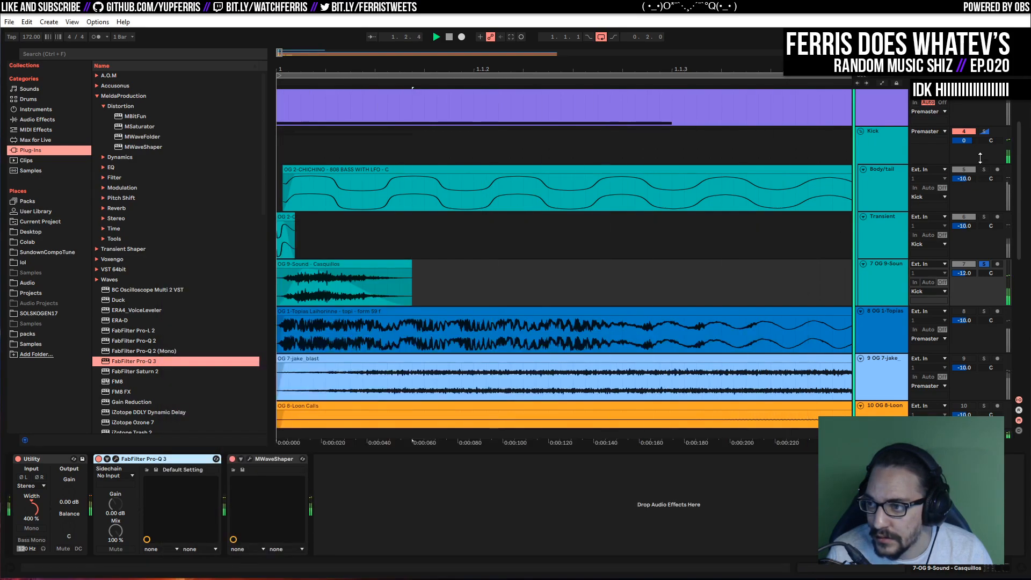
Solo the Kick group, lengthen the fade-in of the Body/tail clip and select the Casquillos clip
click(984, 132)
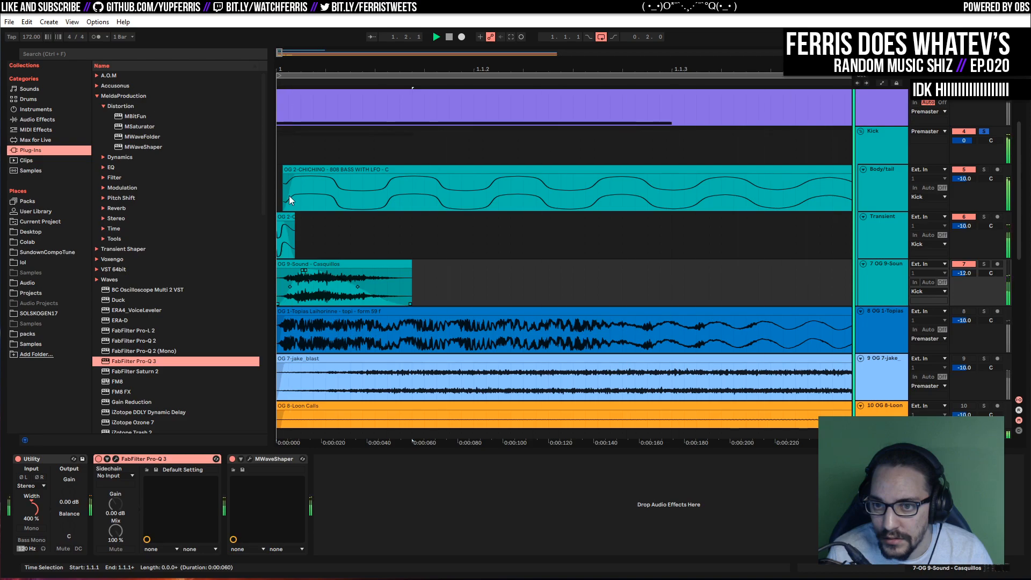
mouse_move(297, 176)
mouse_down()
mouse_move(401, 180)
mouse_move(292, 176)
mouse_up()
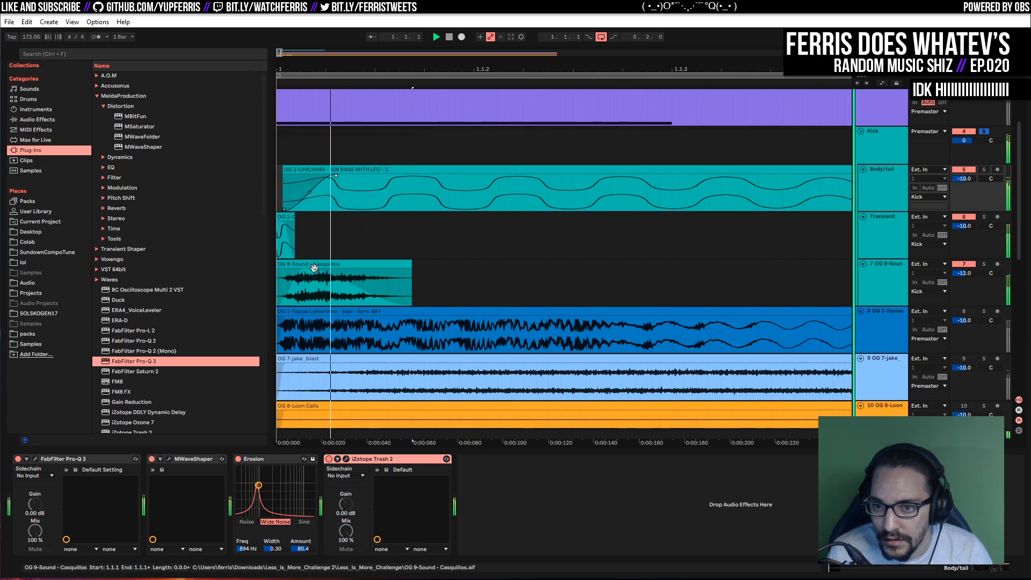
drag(411, 284, 407, 255)
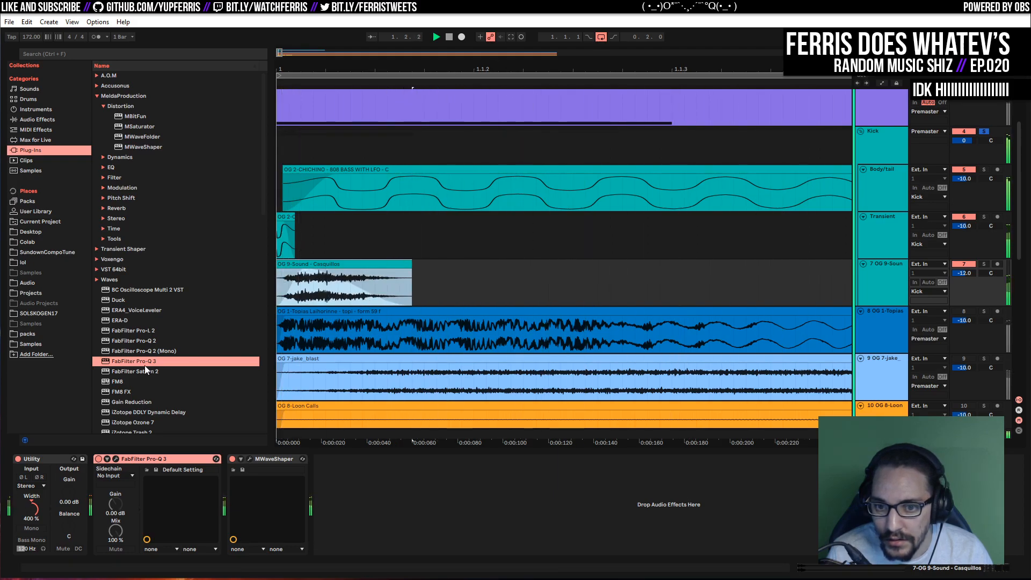
Add a second Pro-Q 3 after MWaveShaper on the Casquillos track, with a 12 dB/oct low cut at about 1323 Hz
drag(128, 360, 414, 514)
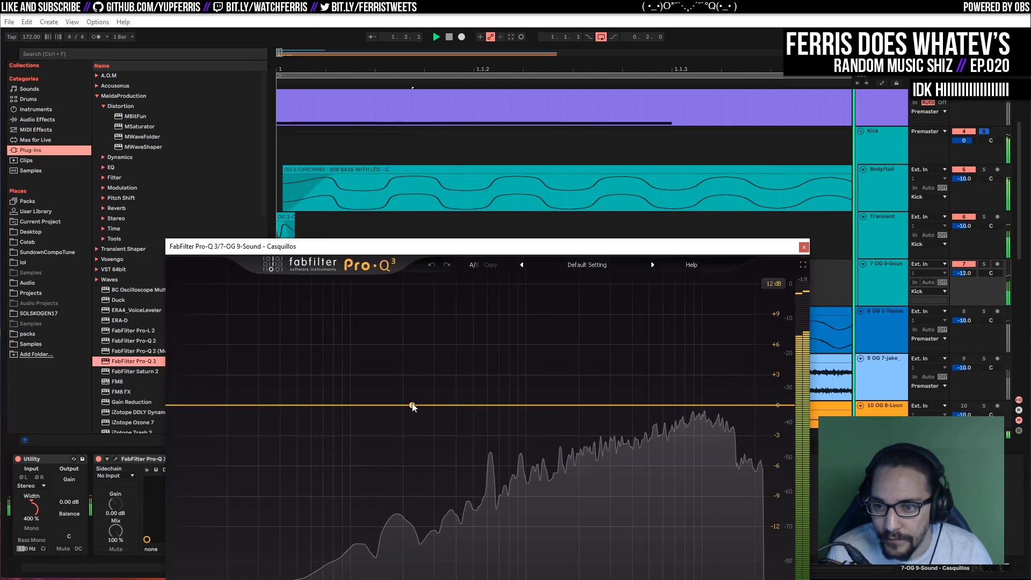
click(412, 405)
click(320, 579)
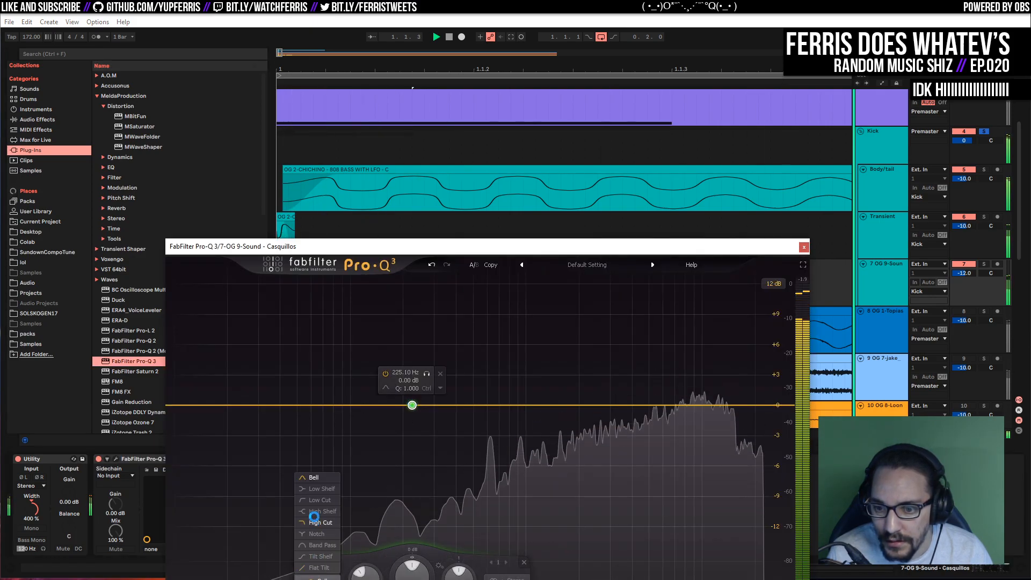
click(317, 500)
drag(412, 407, 546, 406)
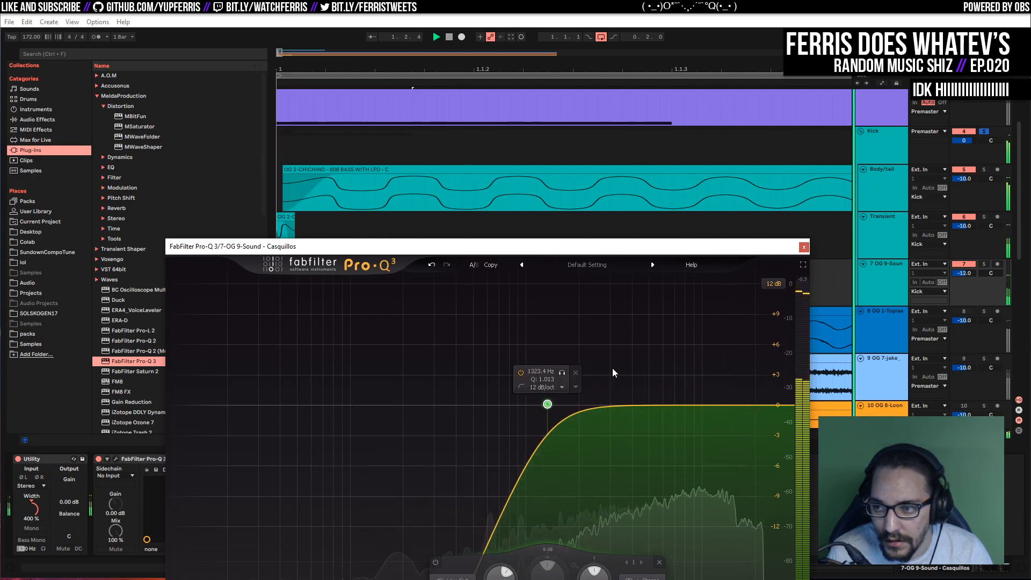
click(804, 247)
click(985, 132)
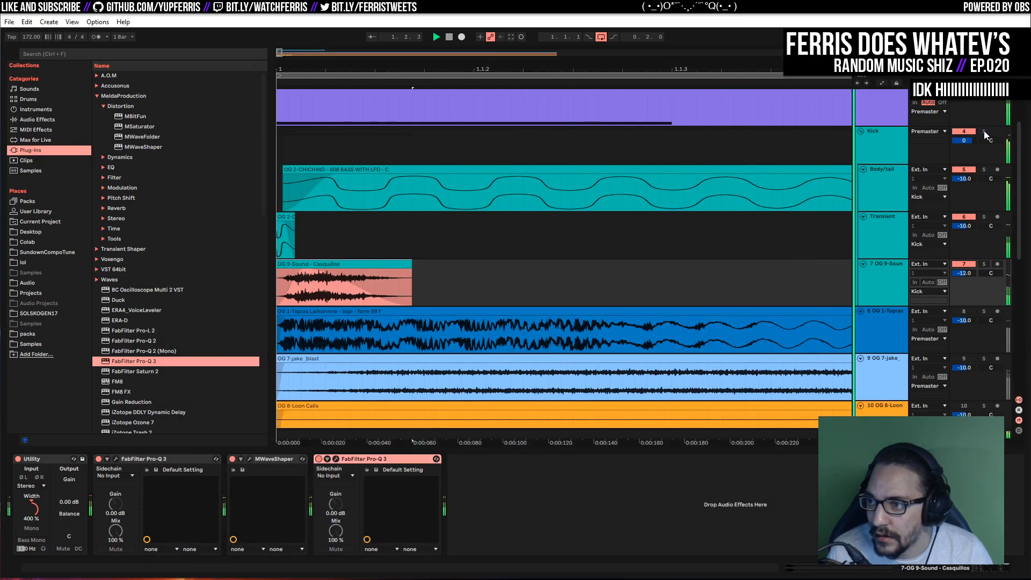
Add MWaveShaper to the Kick group, set its dry/wet to 100% and bend the curve to about -20%
click(871, 146)
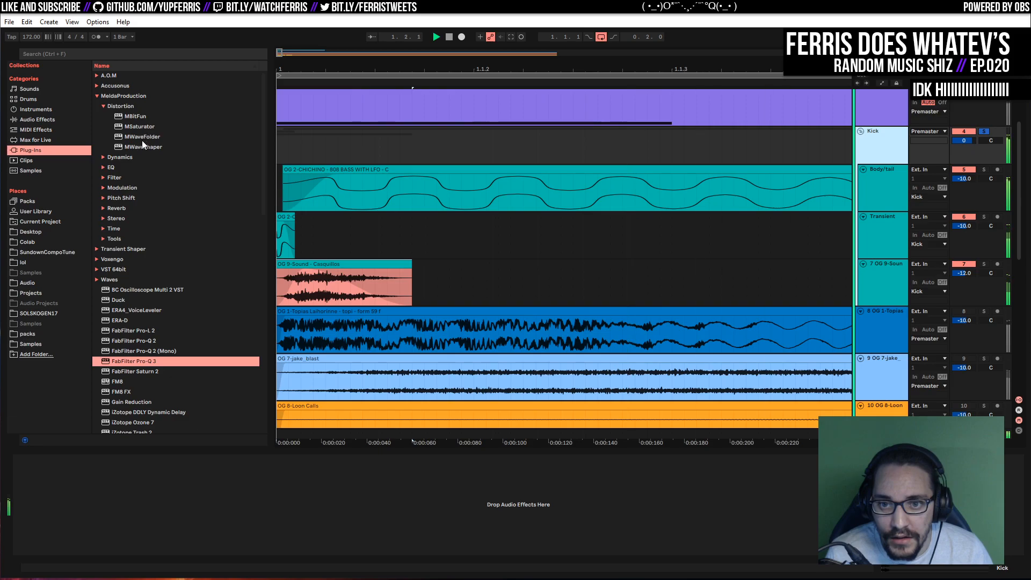
drag(143, 145, 147, 488)
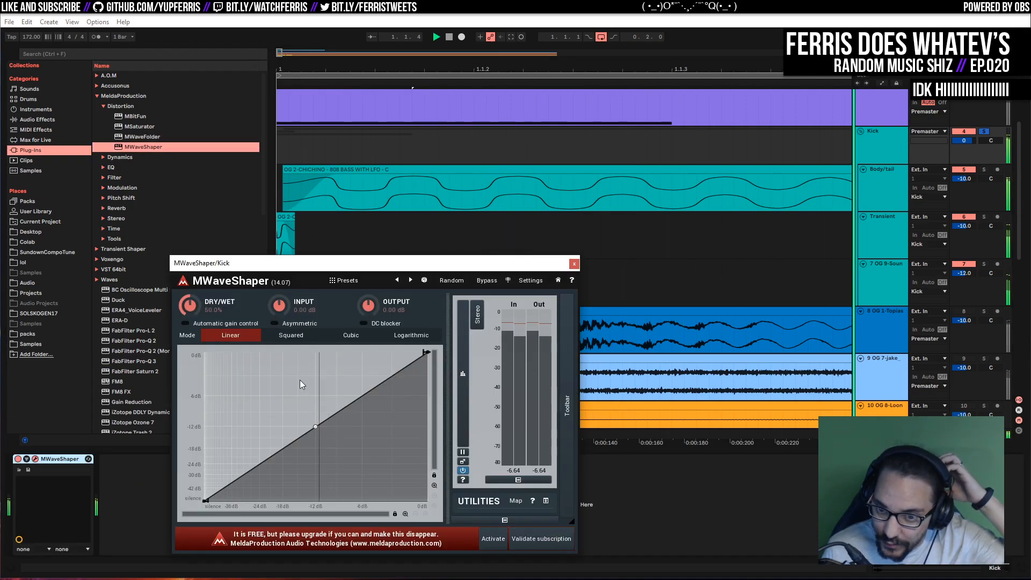
drag(189, 306, 190, 255)
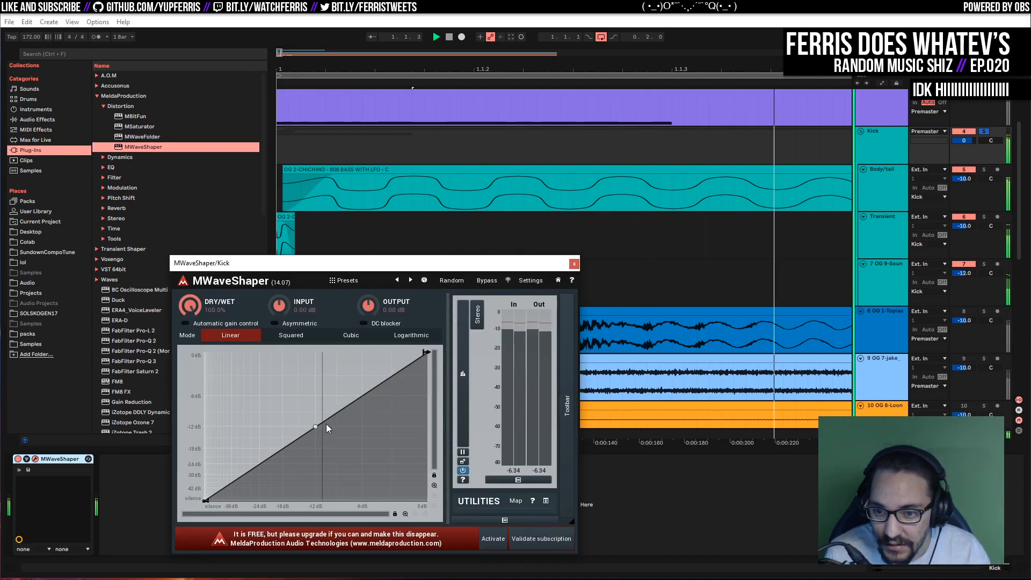
drag(316, 426, 303, 409)
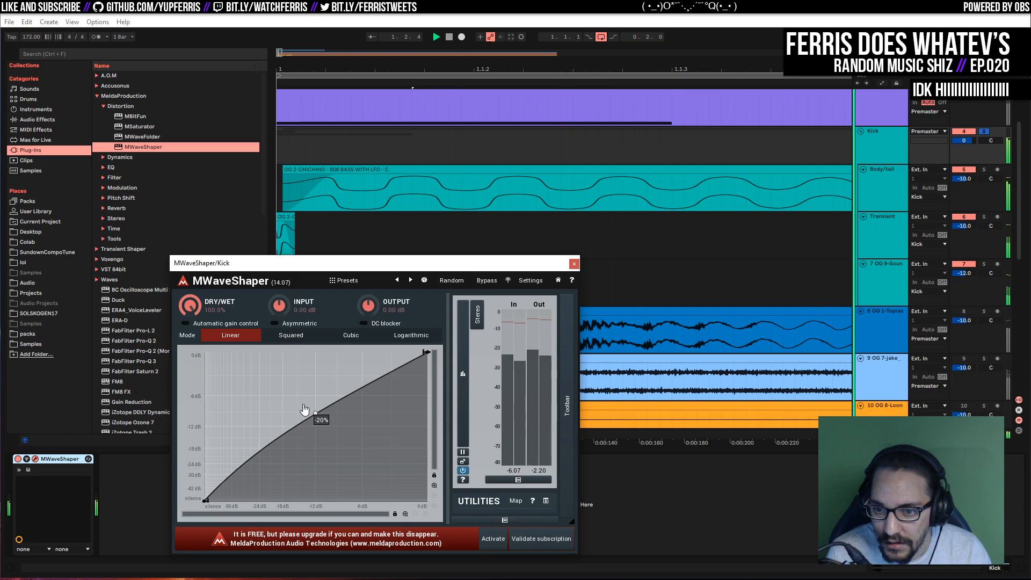
click(574, 265)
Open the Body/tail 808 bass clip and halve its segment BPM twice, to 64.43
drag(280, 54, 279, 17)
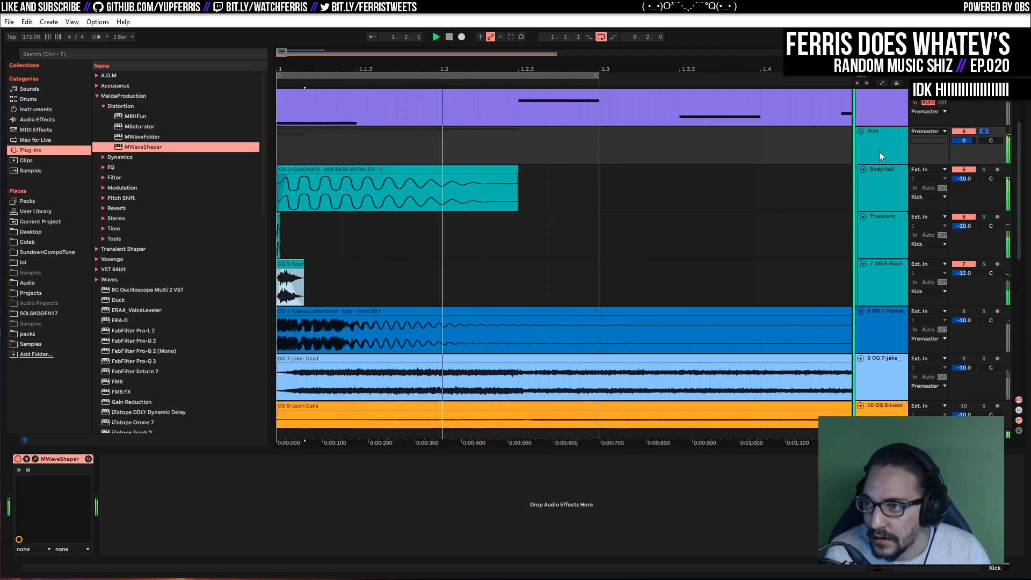
scroll(737, 239, up, 2)
key(space)
click(457, 224)
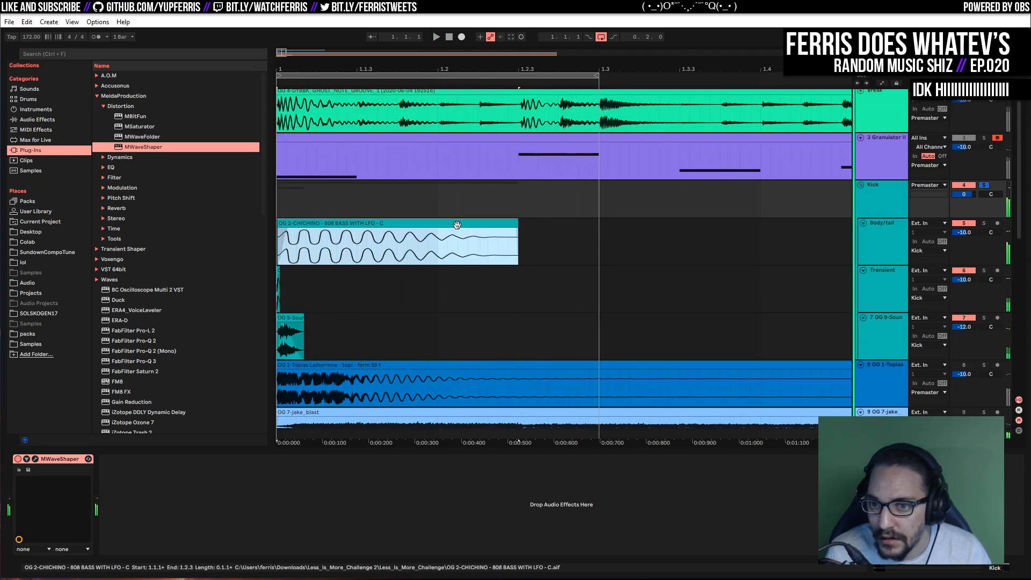
click(456, 224)
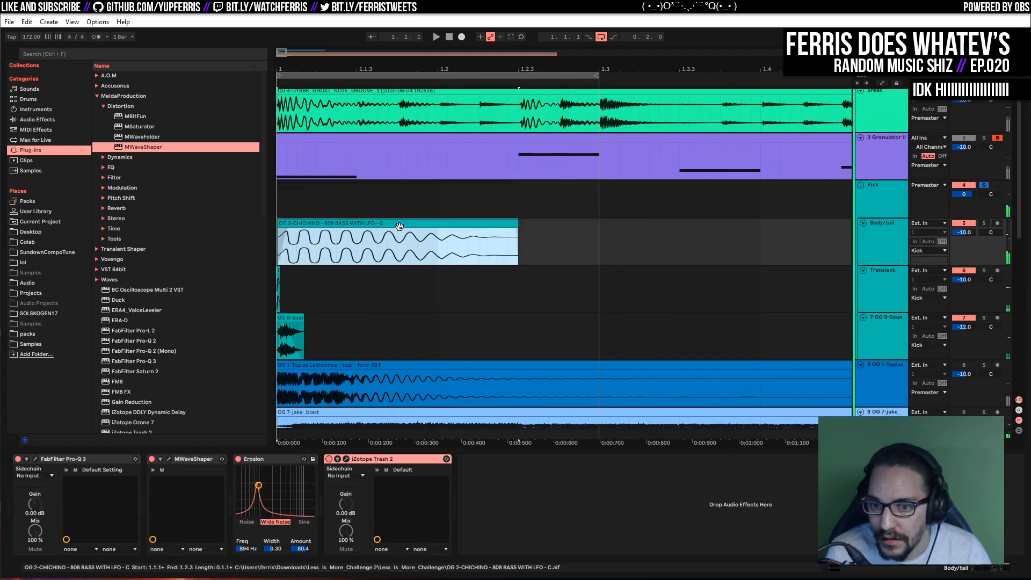
double_click(348, 223)
click(113, 298)
key(space)
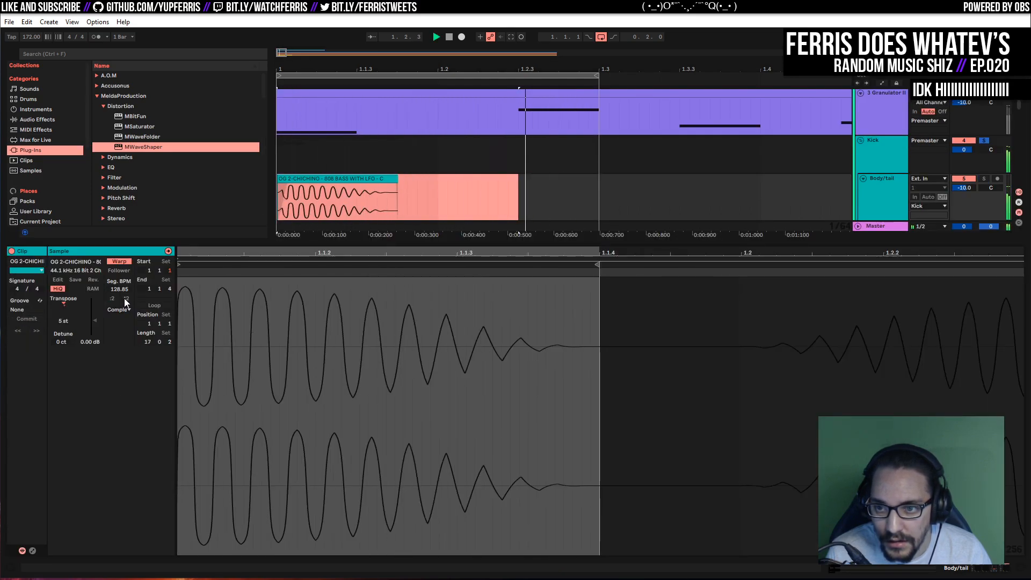
click(111, 299)
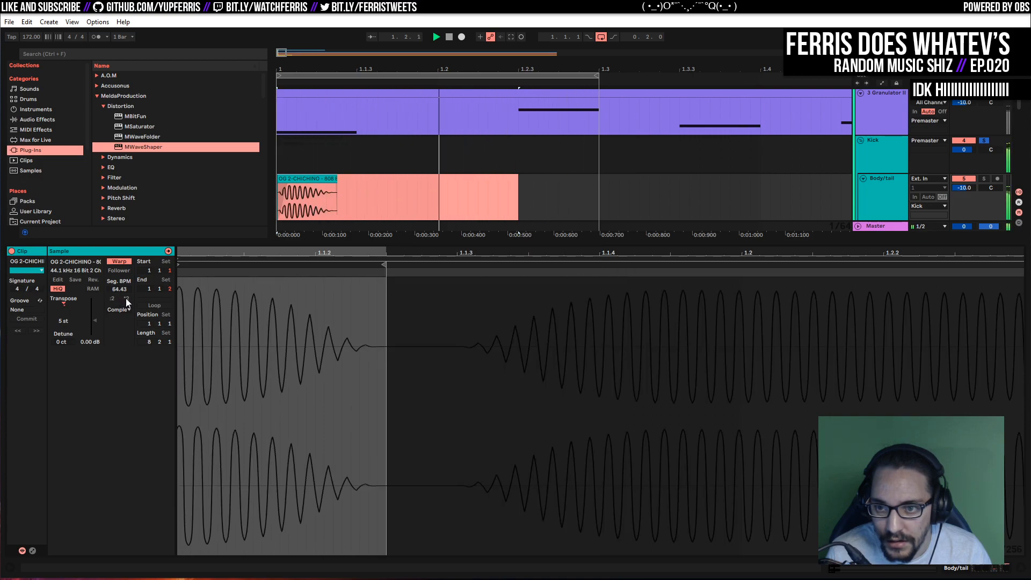
Double the Body/tail clip's segment BPM to 257.71 for comparison and halve it back to 64.43
click(127, 299)
click(127, 299)
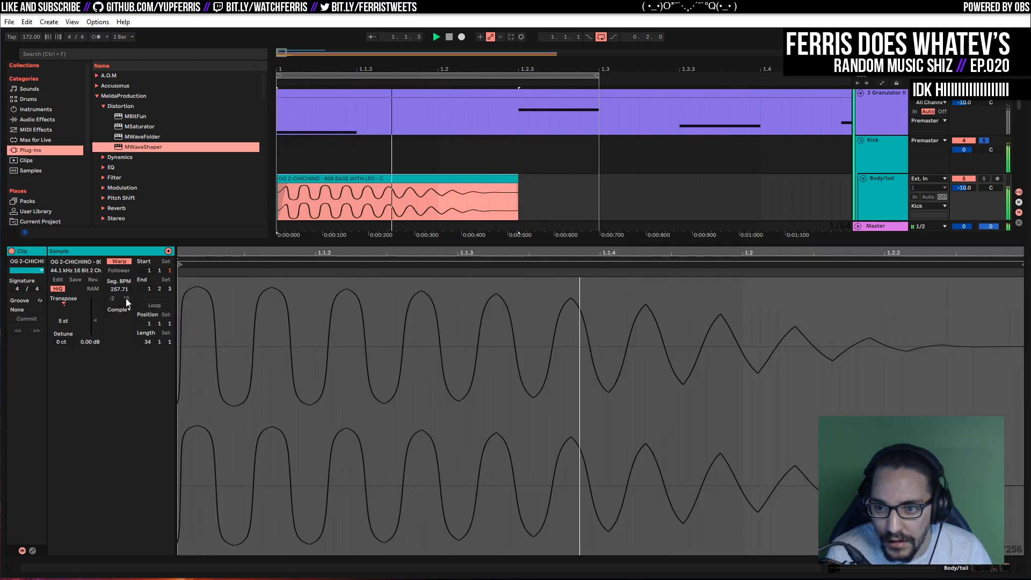
click(114, 298)
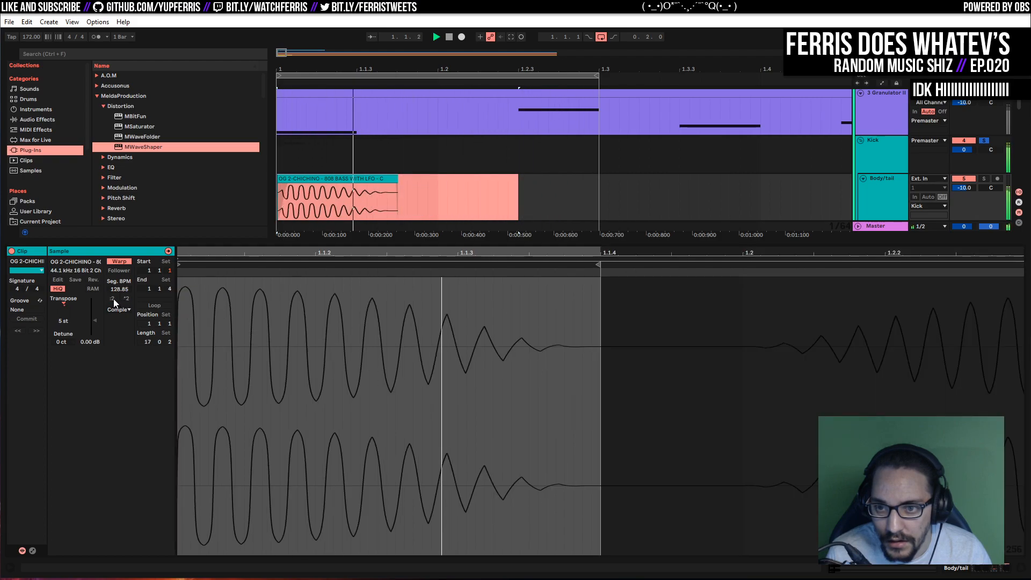
click(114, 299)
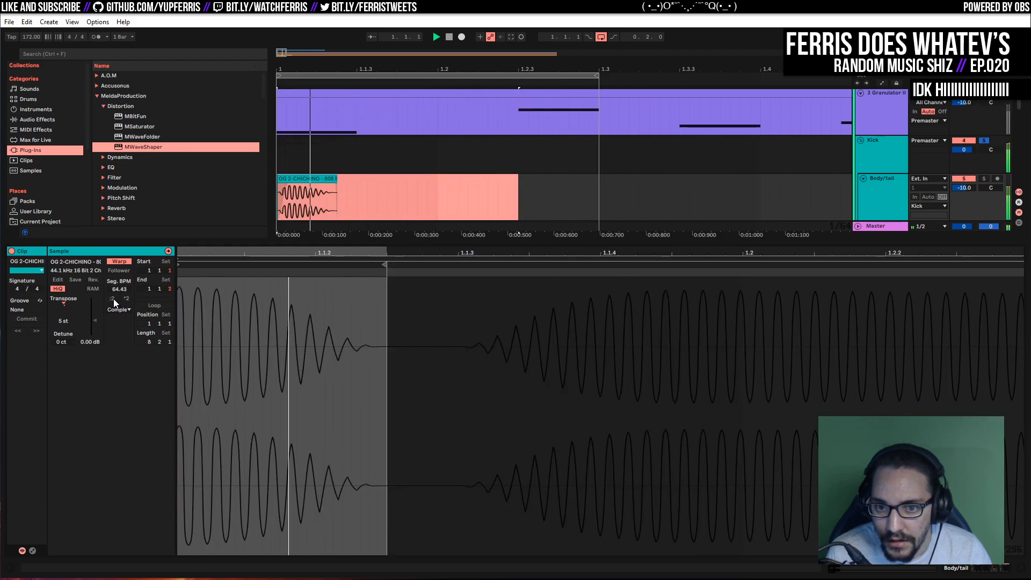
Trim the end of the Body/tail clip in the arrangement to where its first decaying bass hit ends
scroll(359, 181, down, 2)
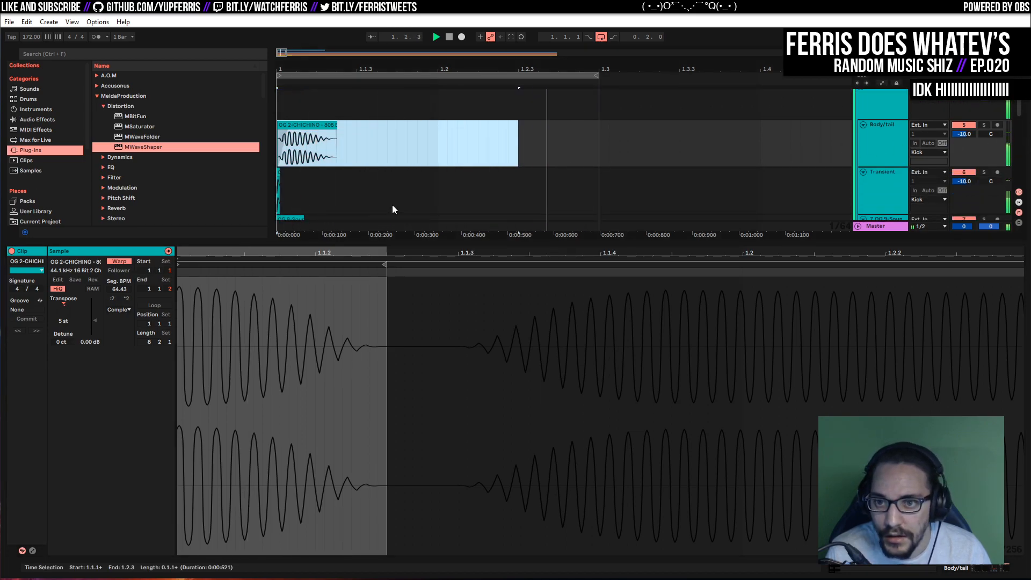
key(shift+Tab)
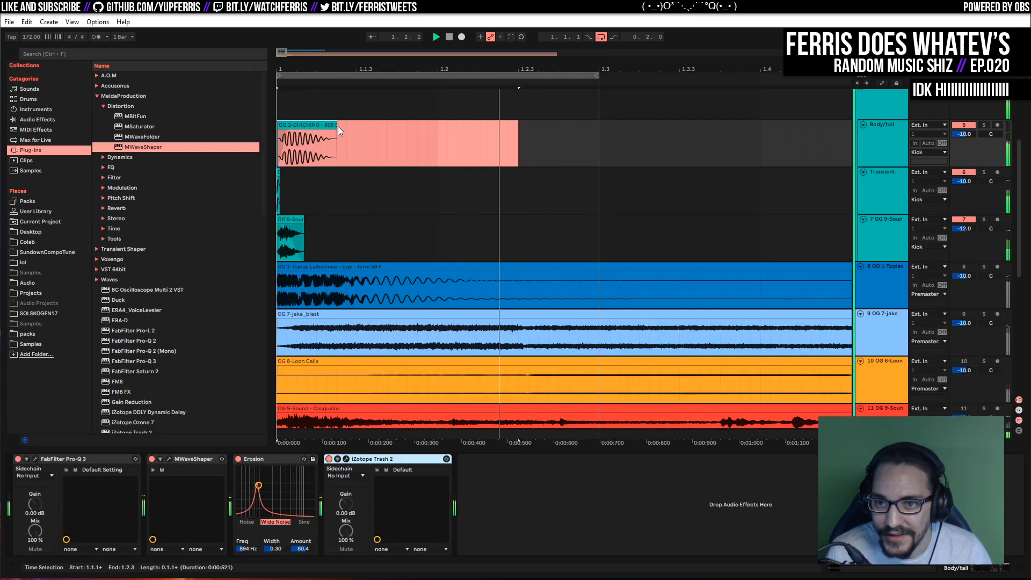
mouse_move(337, 125)
mouse_down()
mouse_move(482, 122)
mouse_move(338, 123)
mouse_up()
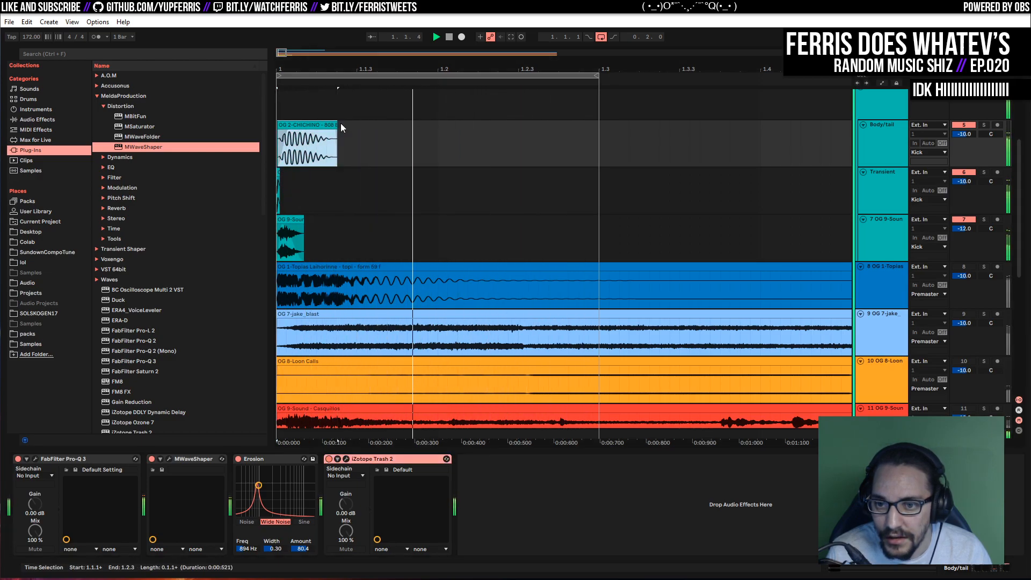
Try transposing the Body/tail clip down to -7 semitones during playback and return it to 5 semitones
scroll(602, 204, up, 3)
click(881, 160)
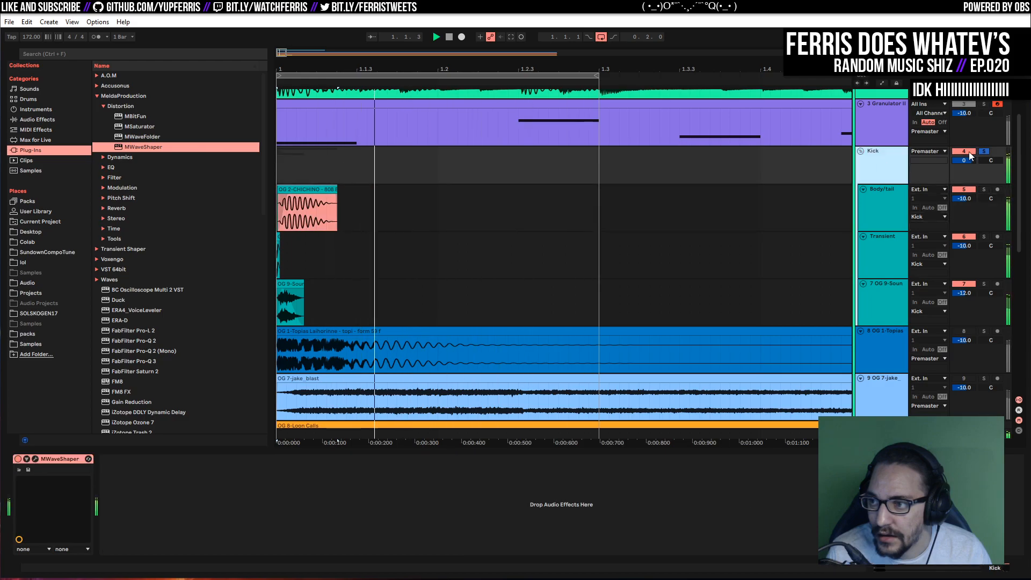
double_click(318, 201)
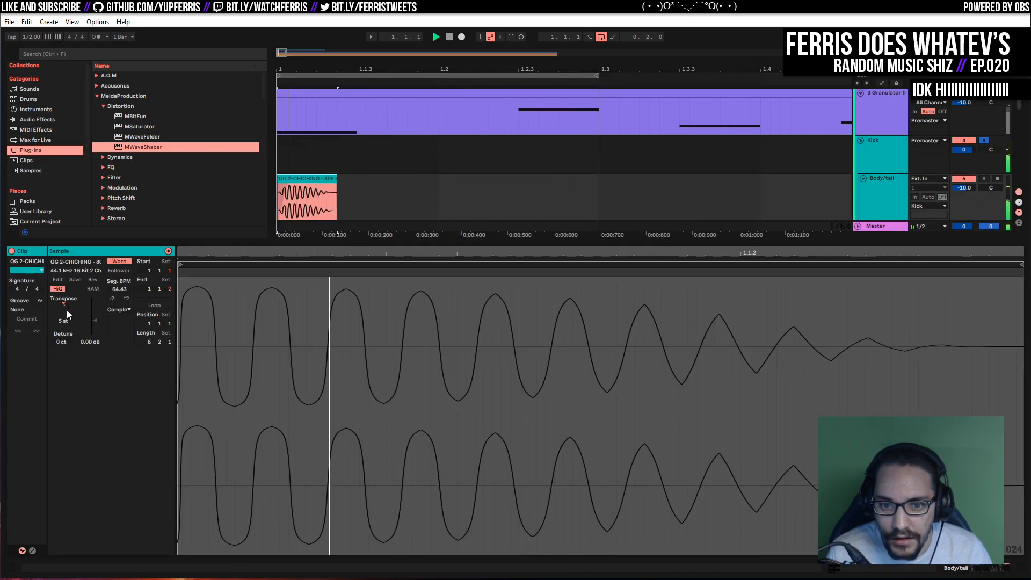
key(space)
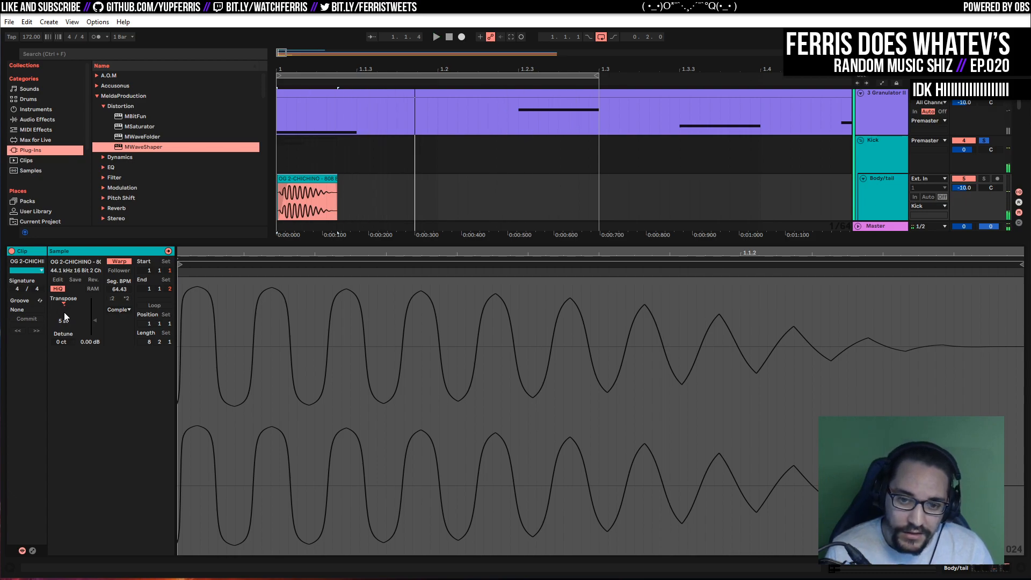
drag(64, 313, 64, 318)
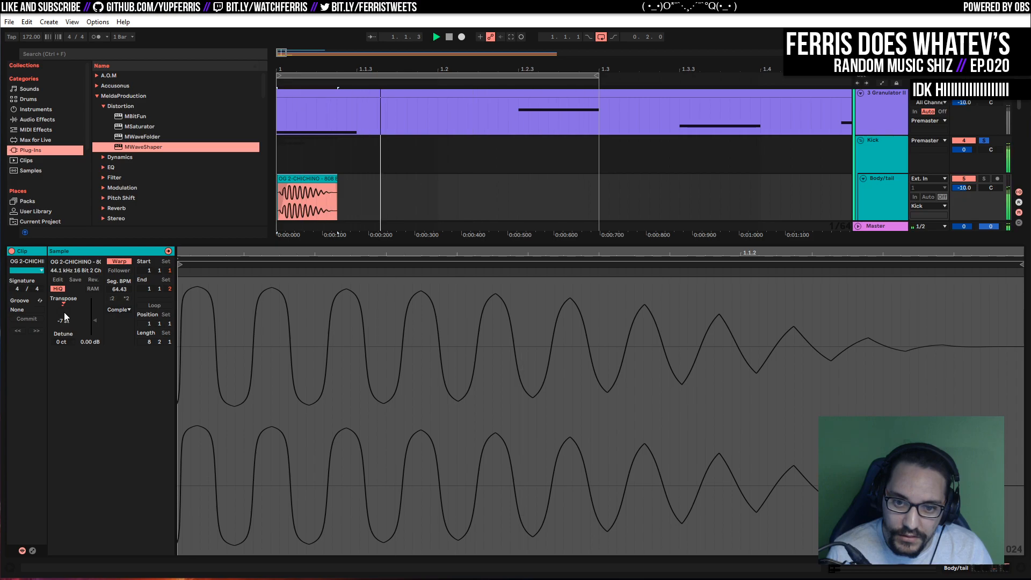
drag(64, 317, 64, 315)
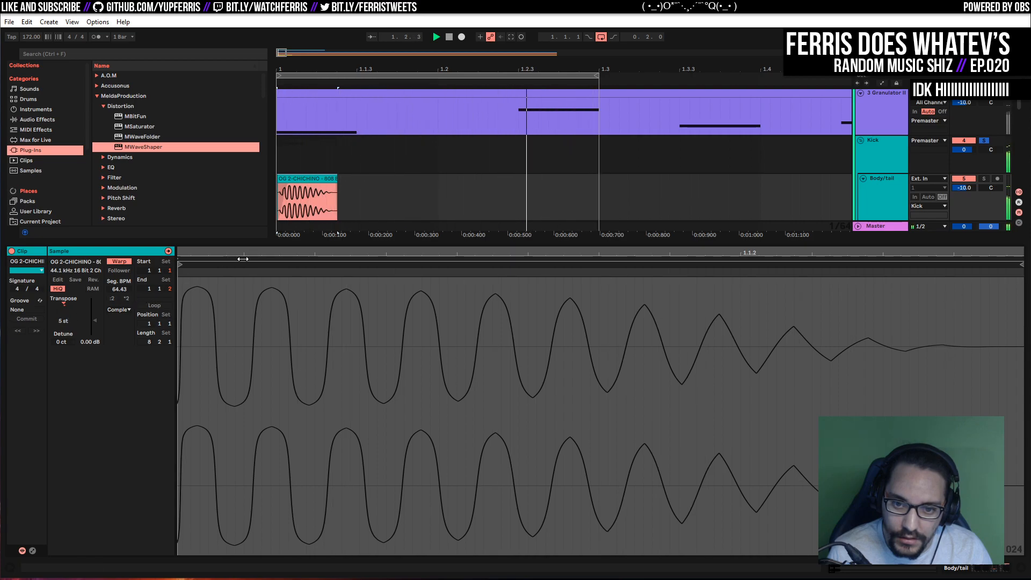
Collapse the Body/tail, Transient and Casquillos sound tracks inside the Kick group
click(443, 207)
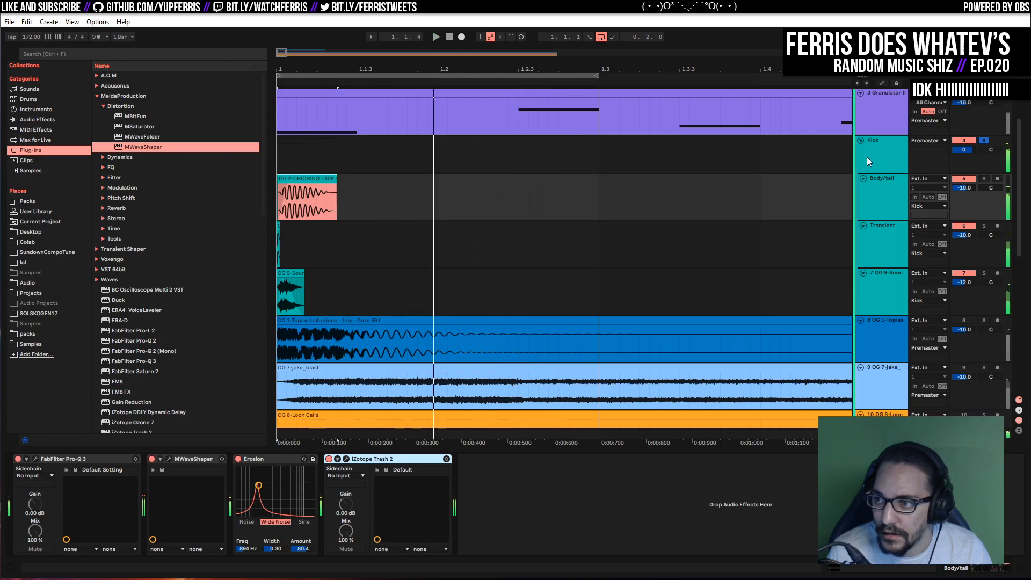
click(881, 154)
scroll(605, 211, up, 2)
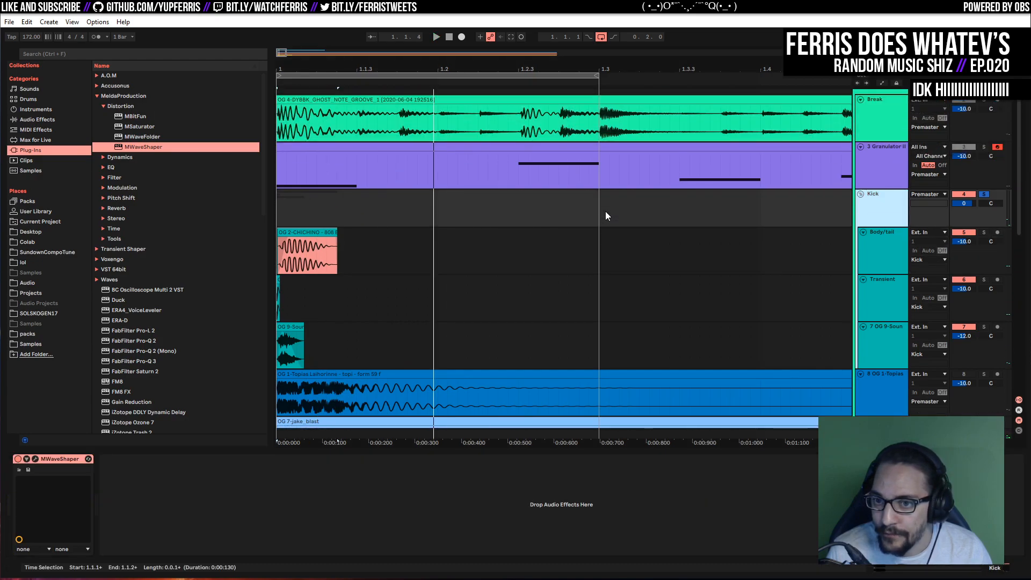
click(864, 232)
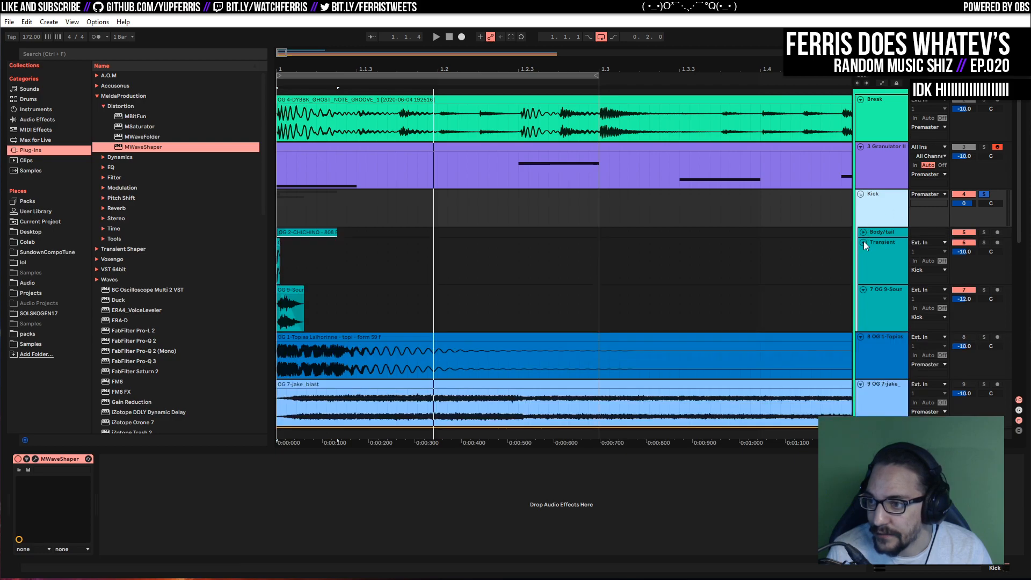
click(863, 241)
click(863, 251)
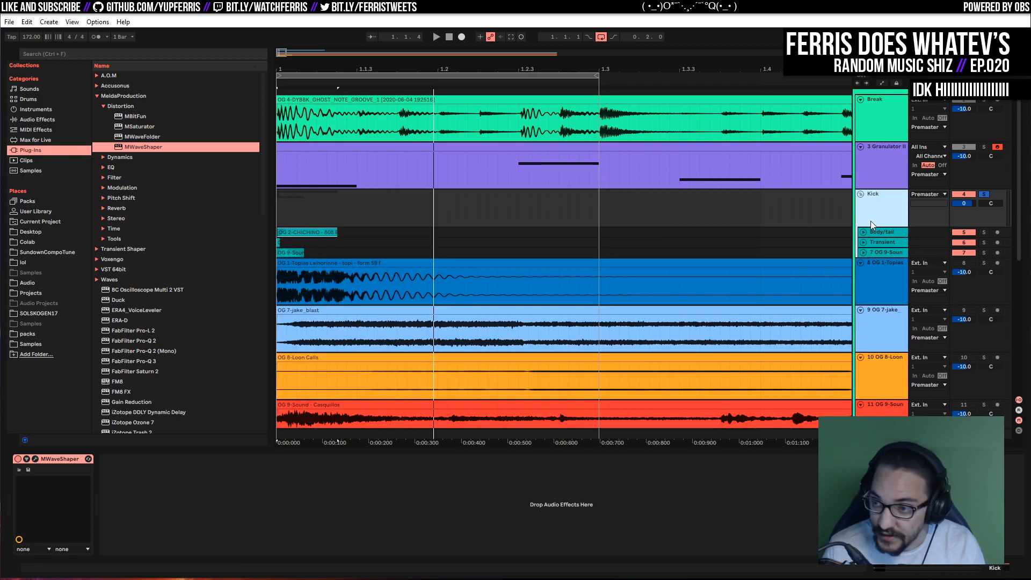
Insert a new audio track below the Kick group, set its input to Kick, and arm it for recording
key(ctrl+t)
double_click(999, 261)
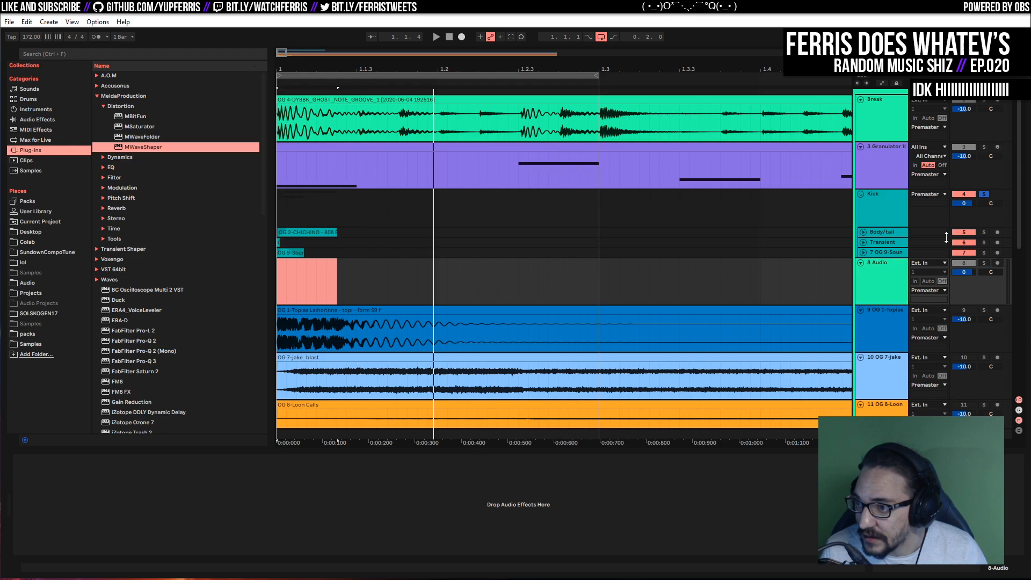
click(904, 203)
click(935, 195)
click(886, 203)
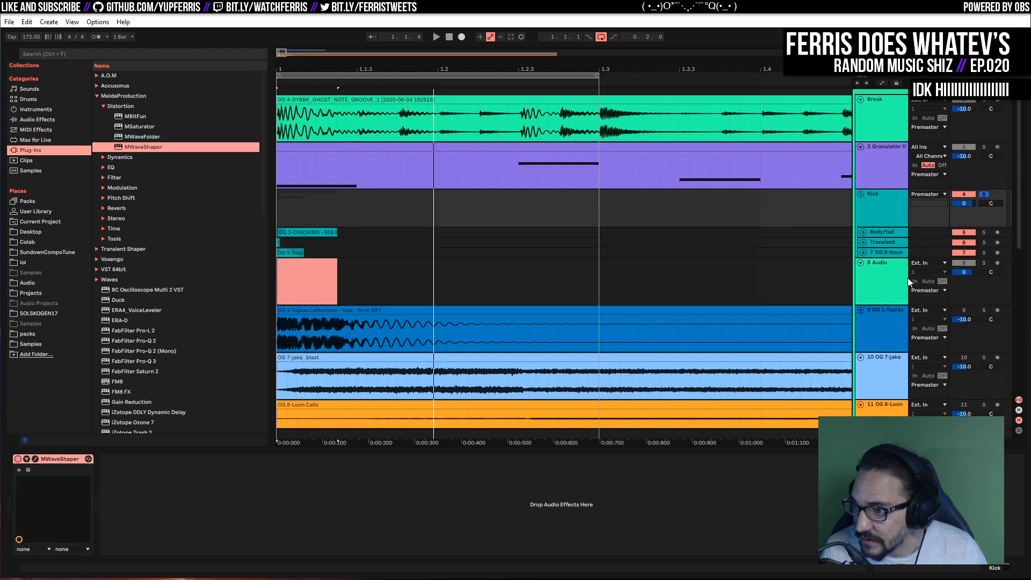
click(922, 264)
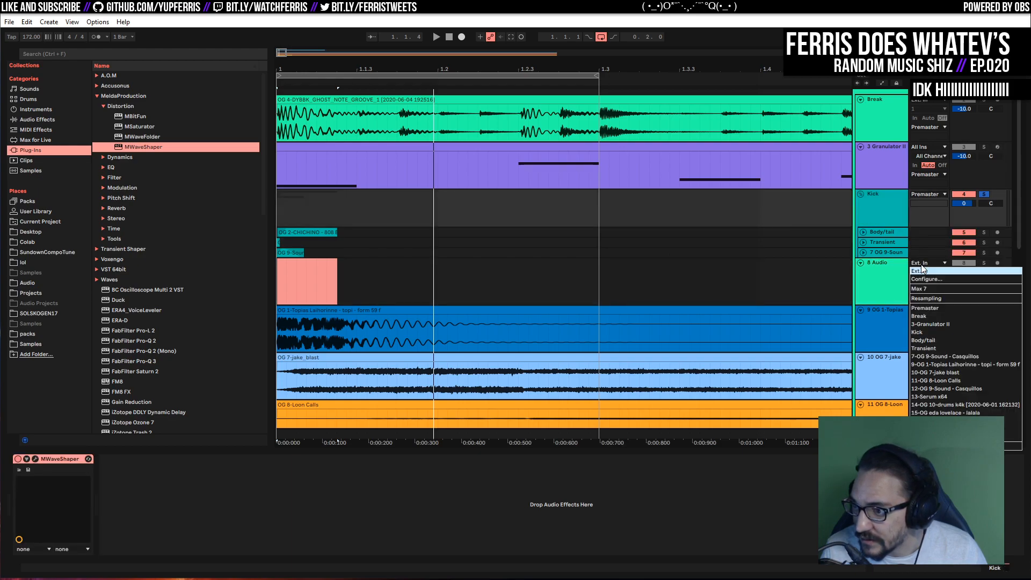
click(933, 332)
click(997, 263)
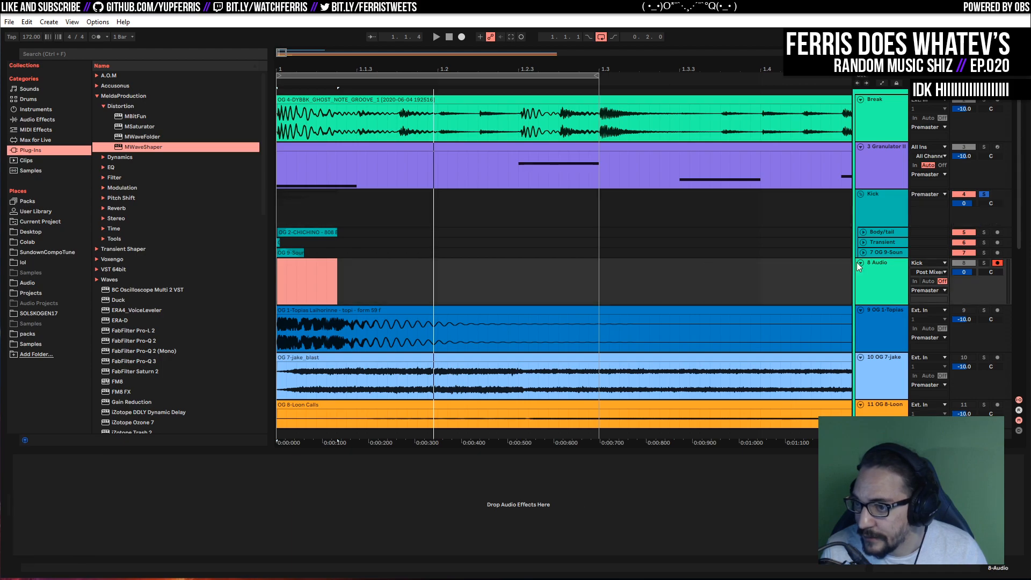
Record the Kick group's output onto the new audio track and trim the clip's end to about 218 ms
click(306, 273)
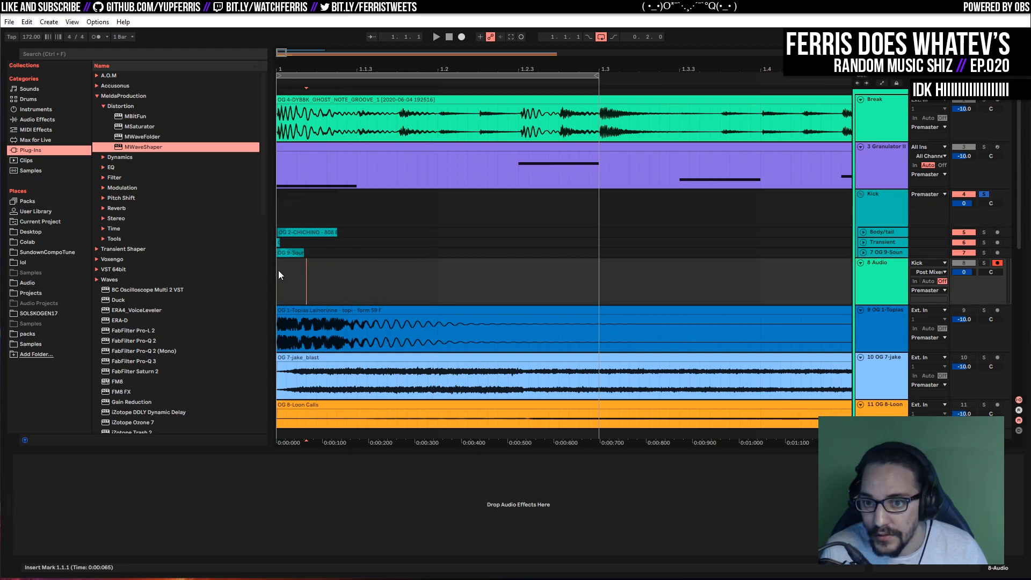
click(449, 41)
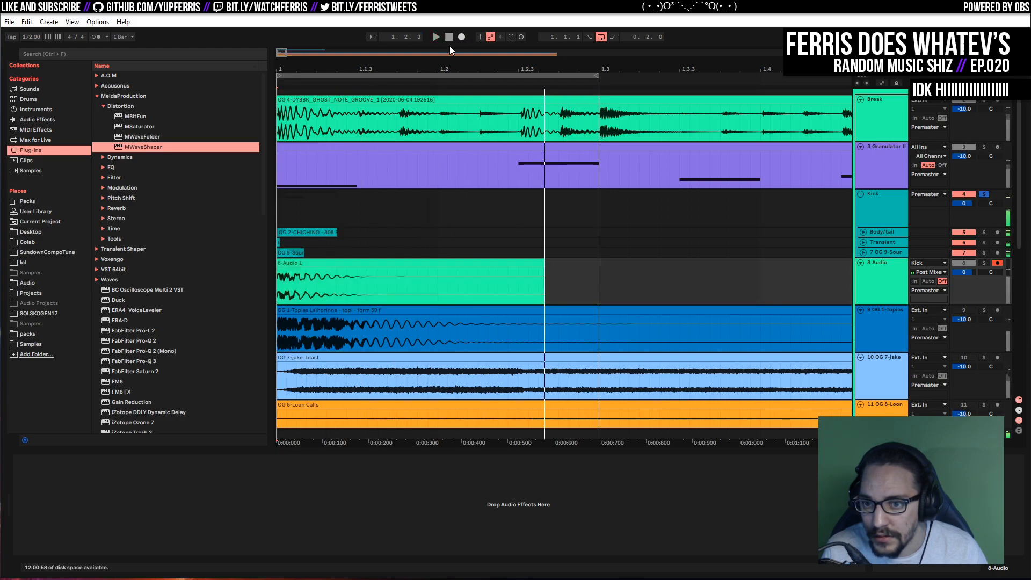
click(545, 259)
drag(545, 259, 377, 262)
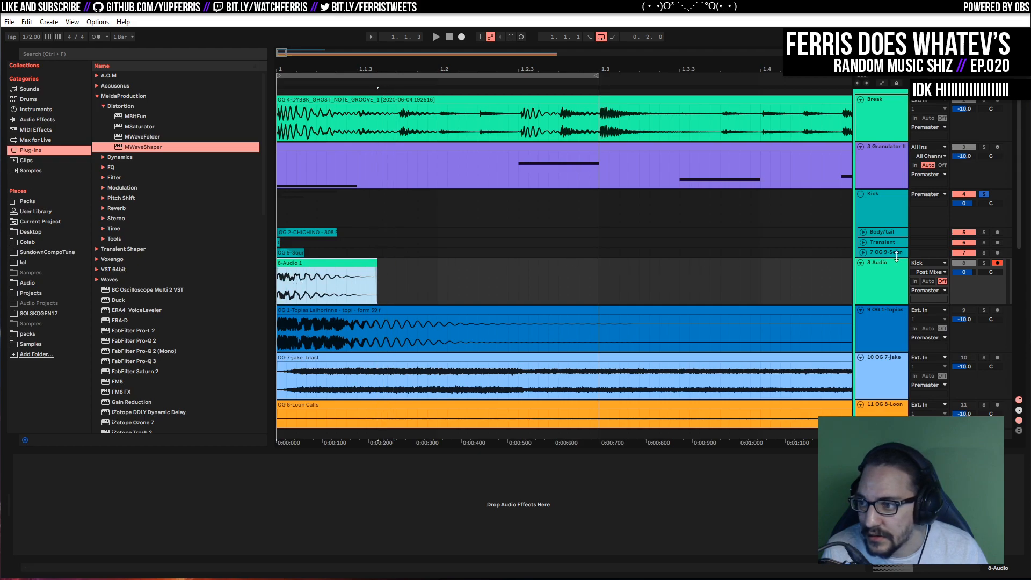
Solo the recorded audio track in place of the Kick group and play it back
click(901, 283)
click(984, 263)
click(964, 195)
key(space)
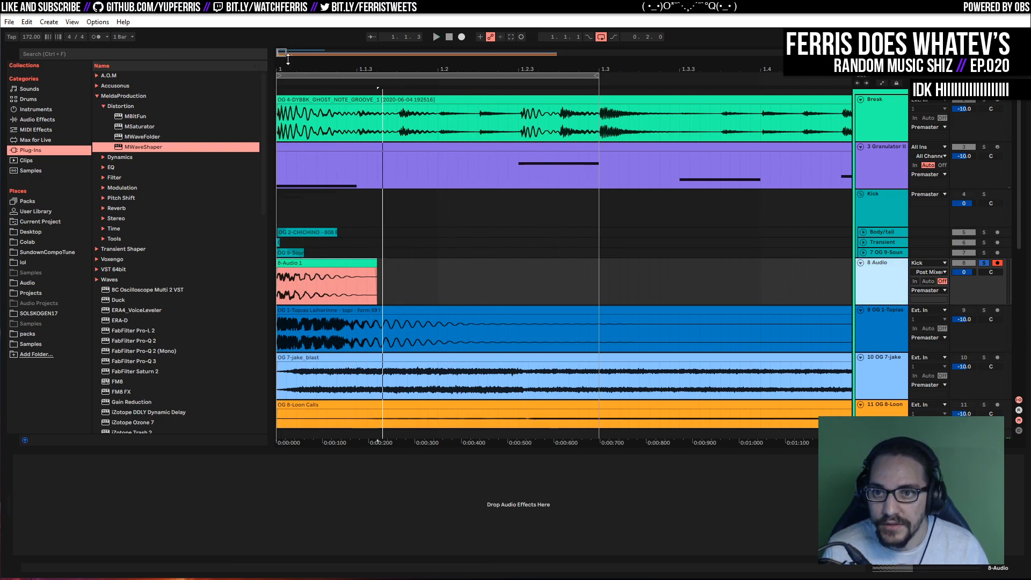
Shorten the fade-in of the recorded kick clip back to its very start
drag(300, 65, 300, 100)
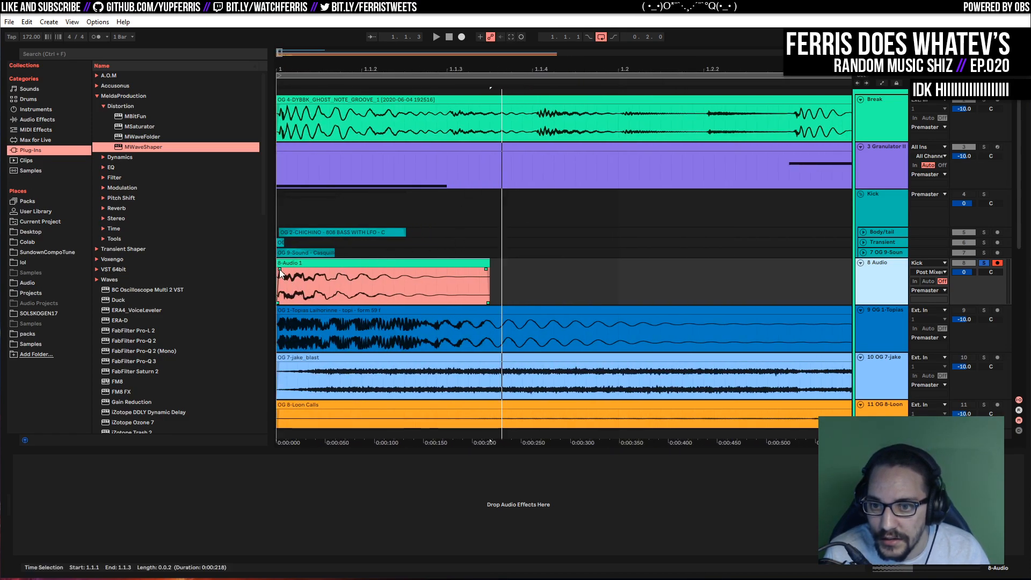
drag(279, 269, 260, 282)
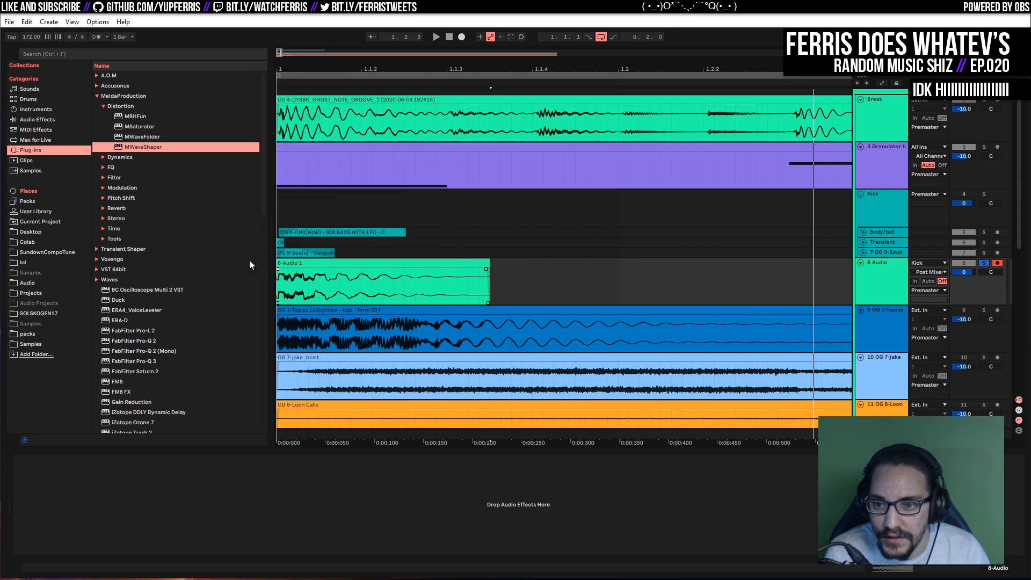
Search the plug-ins for "transie" and try to load Transient Shaper onto the recorded kick track
click(71, 51)
text(yt)
key(BackSpace)
key(BackSpace)
text(transie)
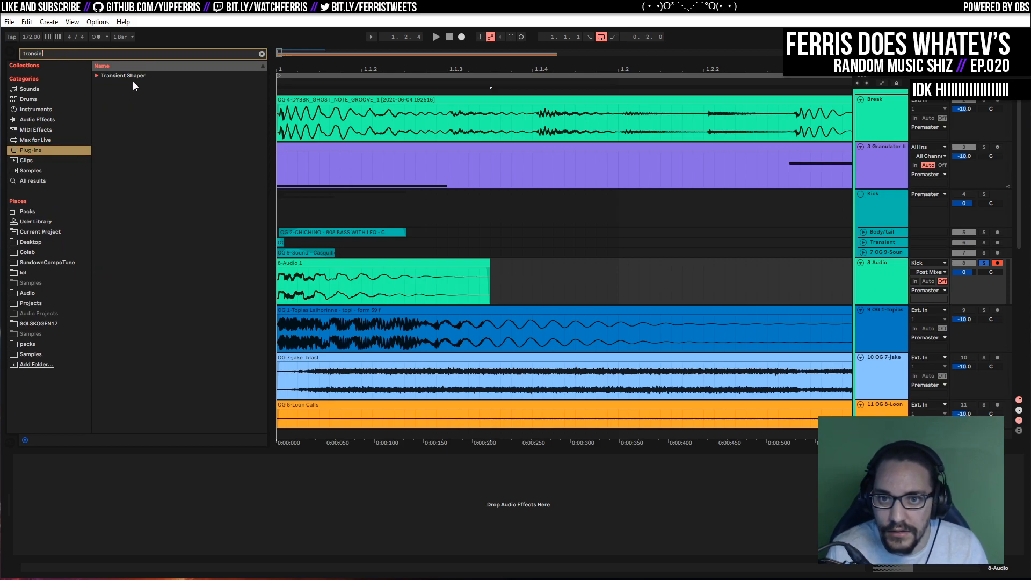
drag(155, 49, 854, 275)
drag(122, 80, 128, 479)
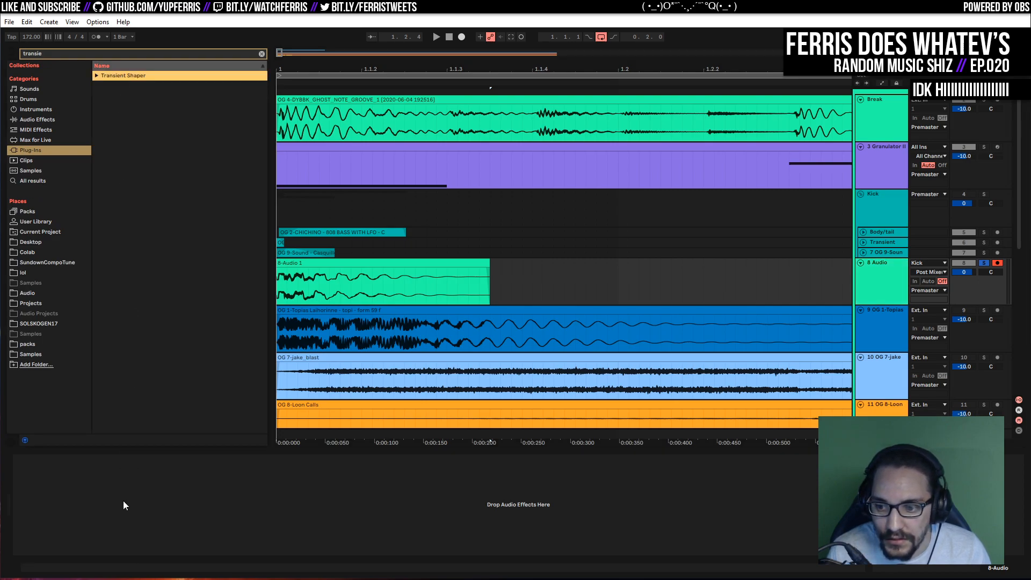
Set the recorded kick track's input monitoring to Auto
click(890, 281)
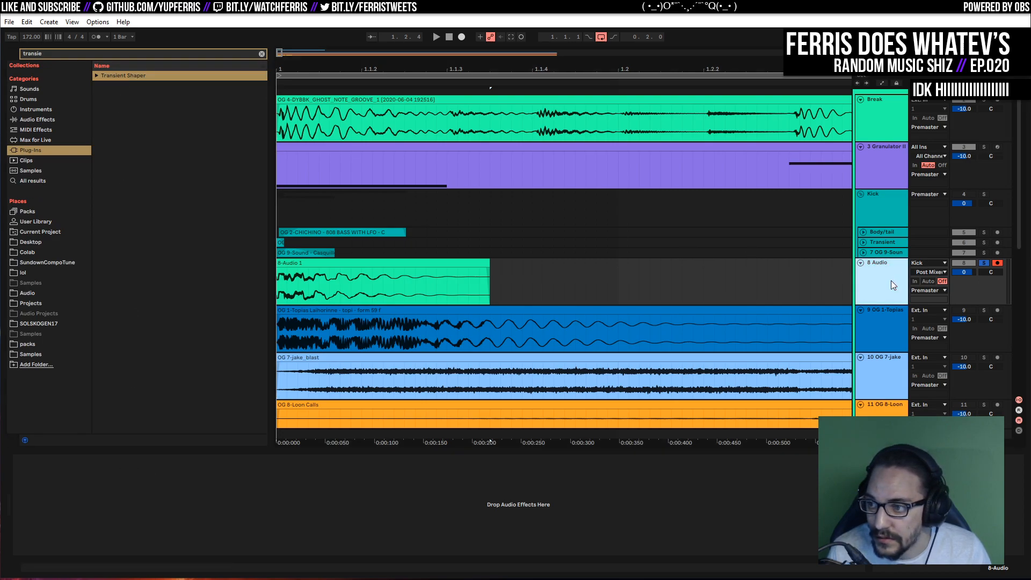
click(927, 281)
click(368, 282)
click(113, 77)
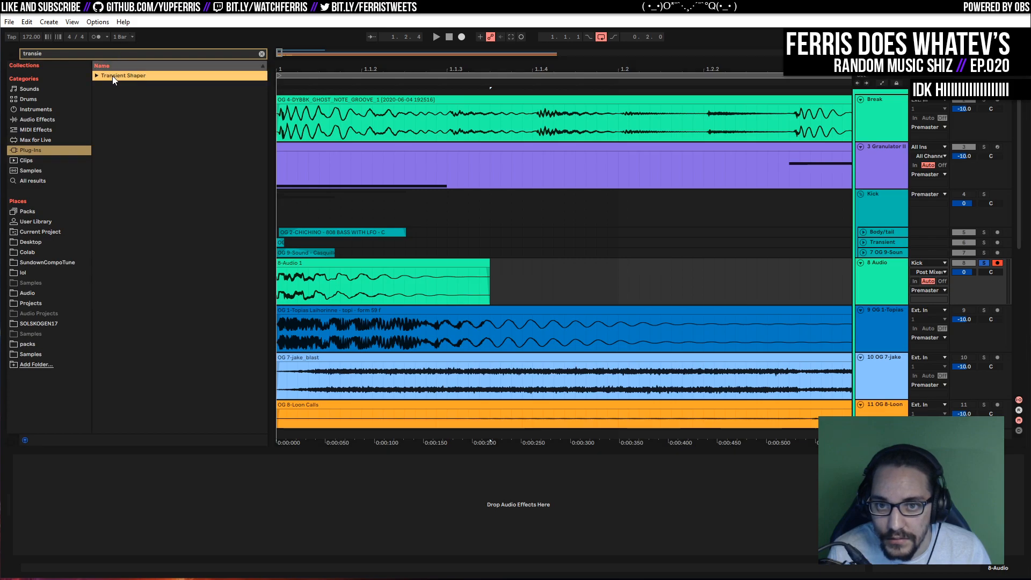
click(934, 262)
click(600, 256)
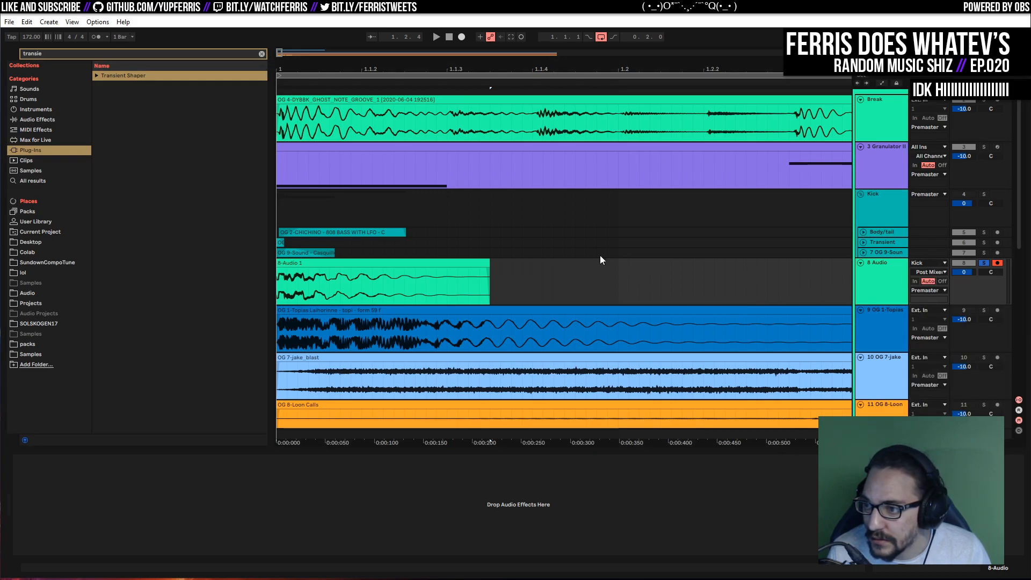
Expand the Transient Shaper folder and load Transient Shaper 64 onto the recorded kick track
double_click(118, 76)
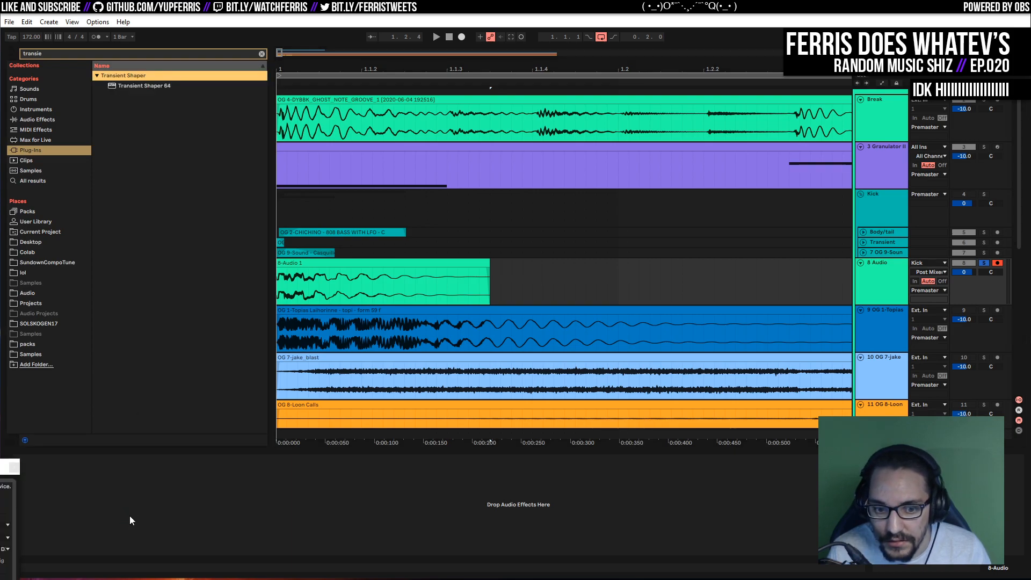
click(14, 467)
drag(121, 84, 108, 490)
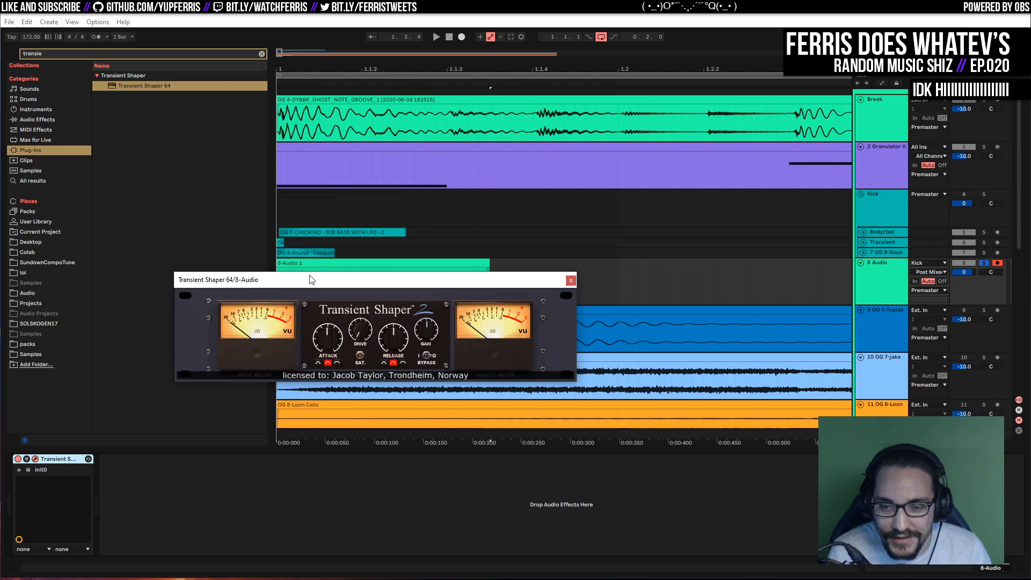
Adjust Transient Shaper's release during playback, with attack and release on their first curve shapes, and close the plug-in window
drag(311, 280, 187, 272)
key(space)
drag(277, 338, 277, 366)
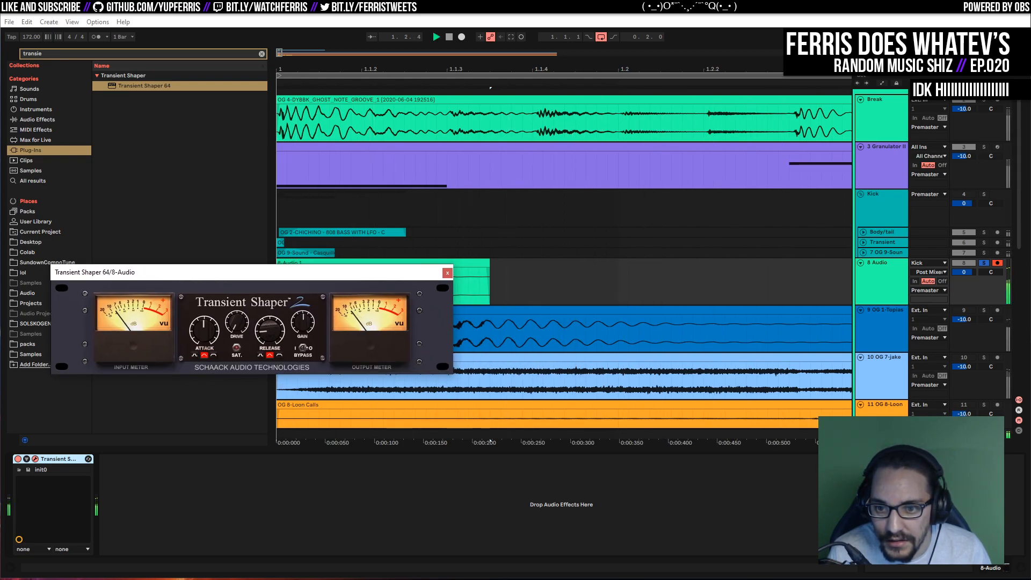
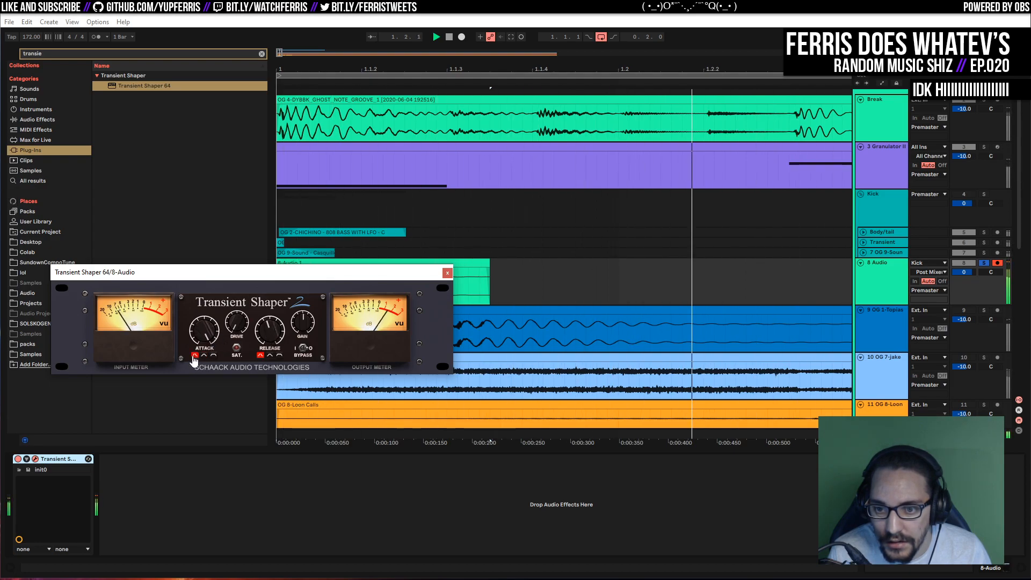
click(447, 273)
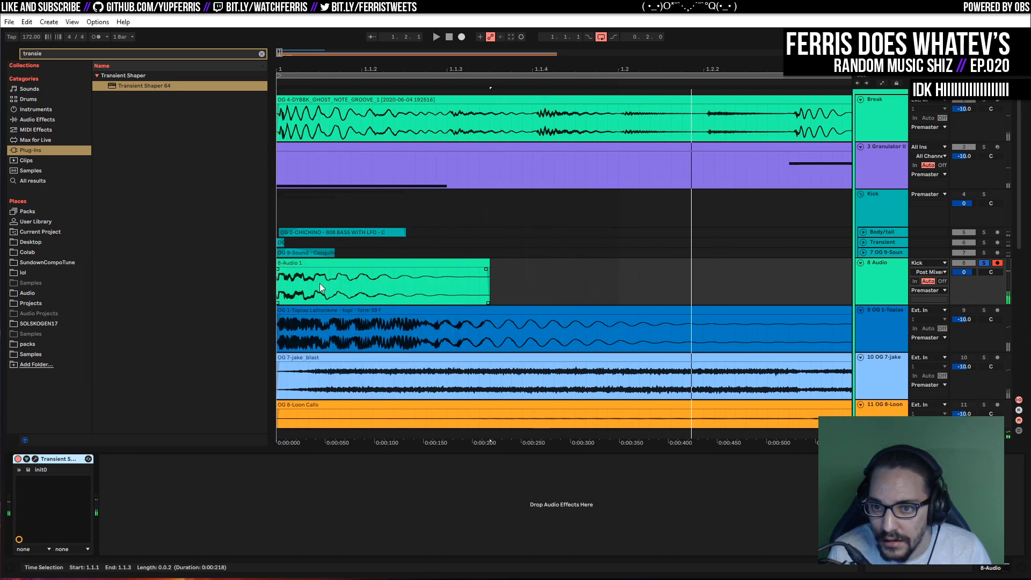
click(280, 281)
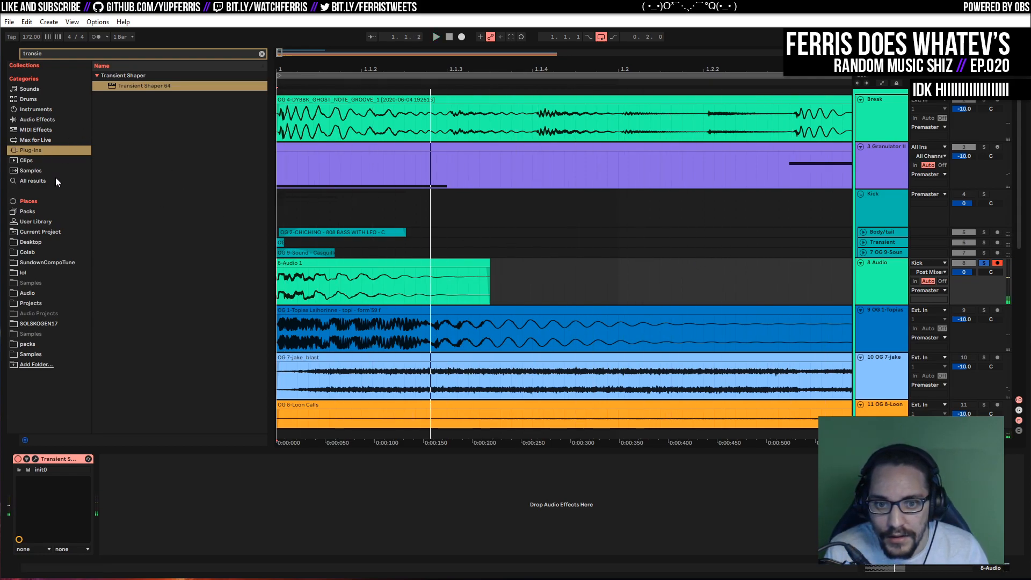
Load FabFilter Pro-Q 3 ahead of Transient Shaper and add a slight low-frequency boost at the kick's first spectral peak
click(260, 54)
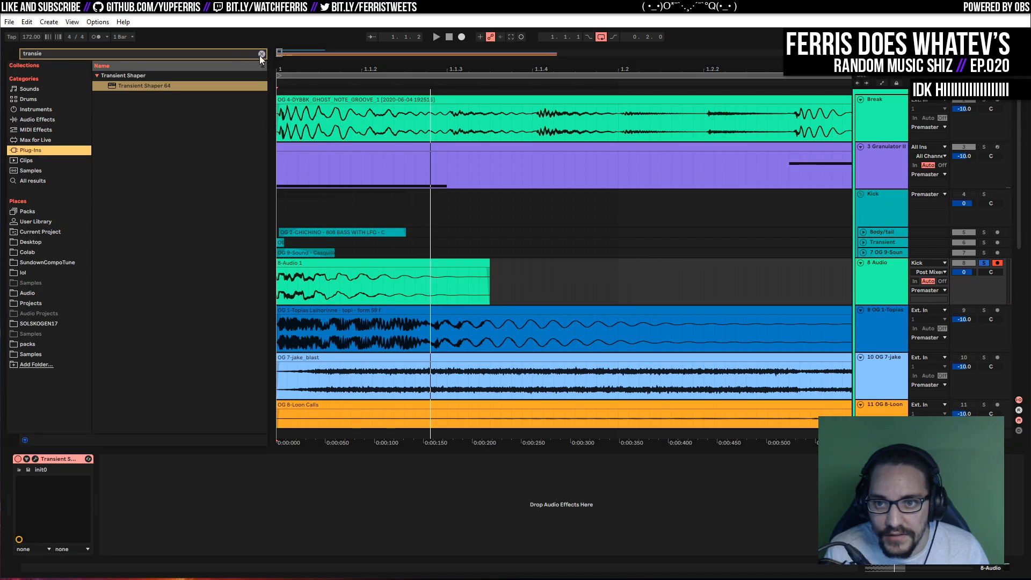
scroll(149, 276, down, 2)
drag(141, 328, 13, 493)
key(space)
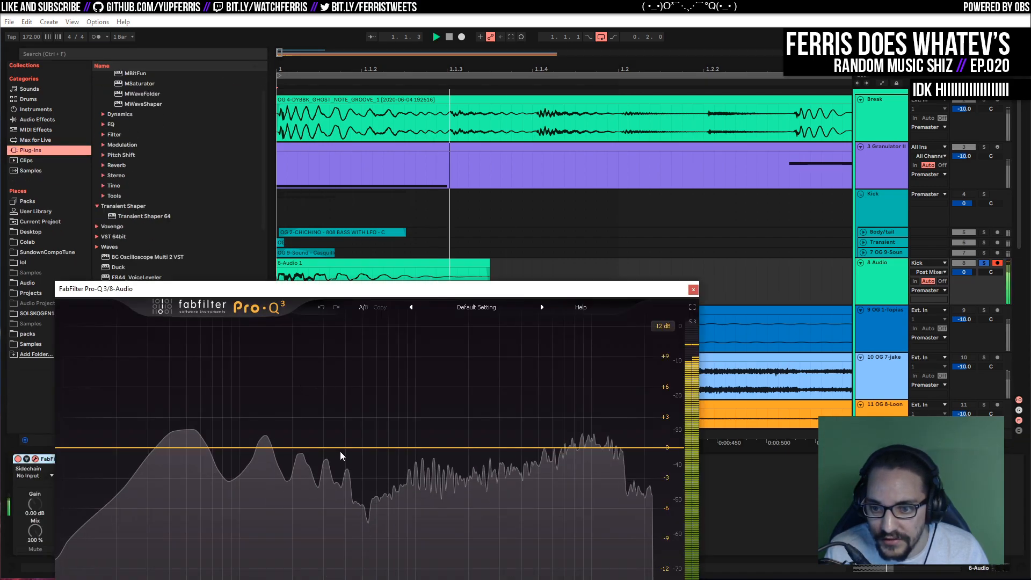
drag(329, 449, 191, 433)
click(693, 290)
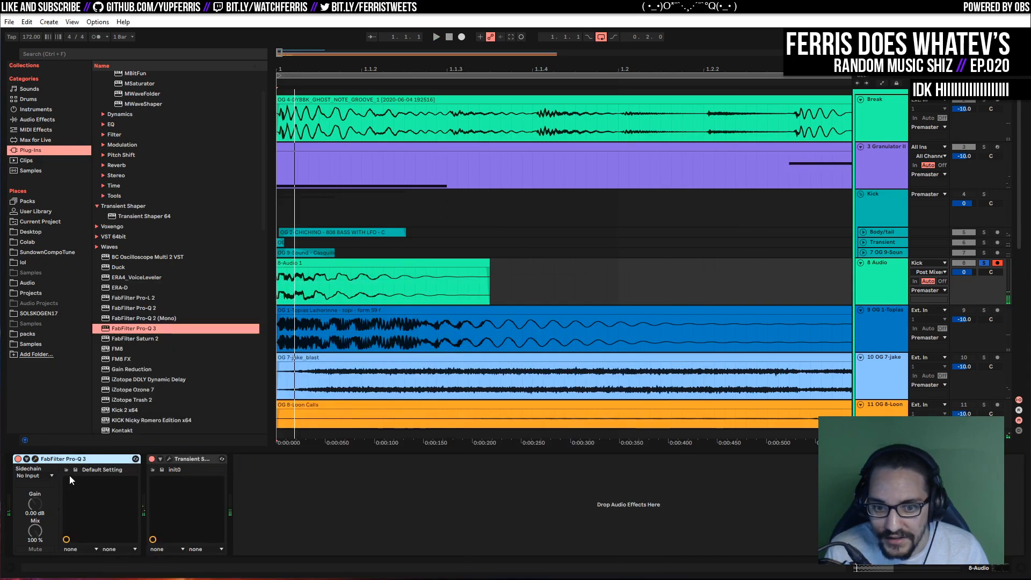
Load MWaveShaper onto the recorded kick track and place it between FabFilter Pro-Q 3 and Transient Shaper
scroll(156, 301, up, 2)
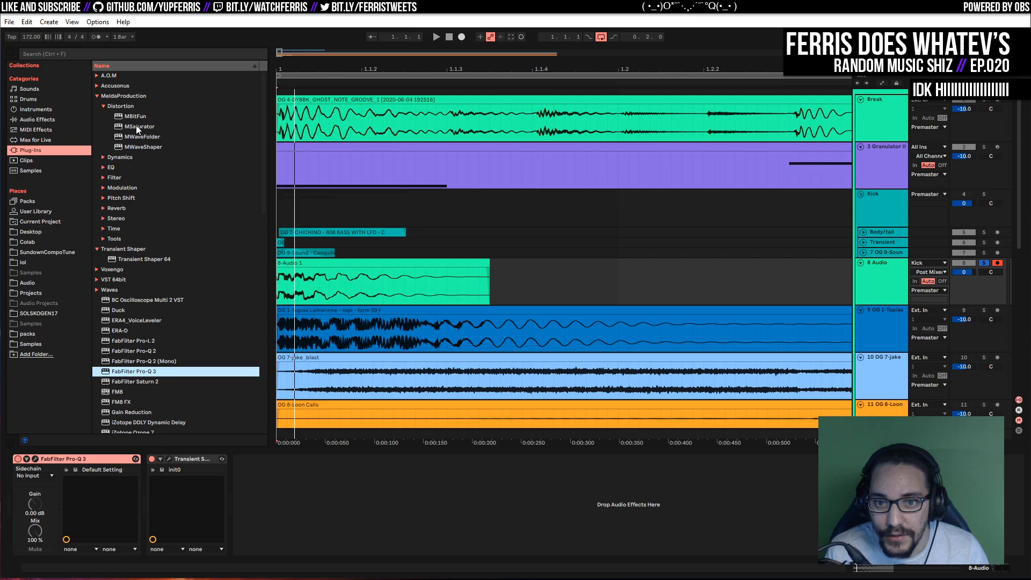
drag(136, 147, 34, 497)
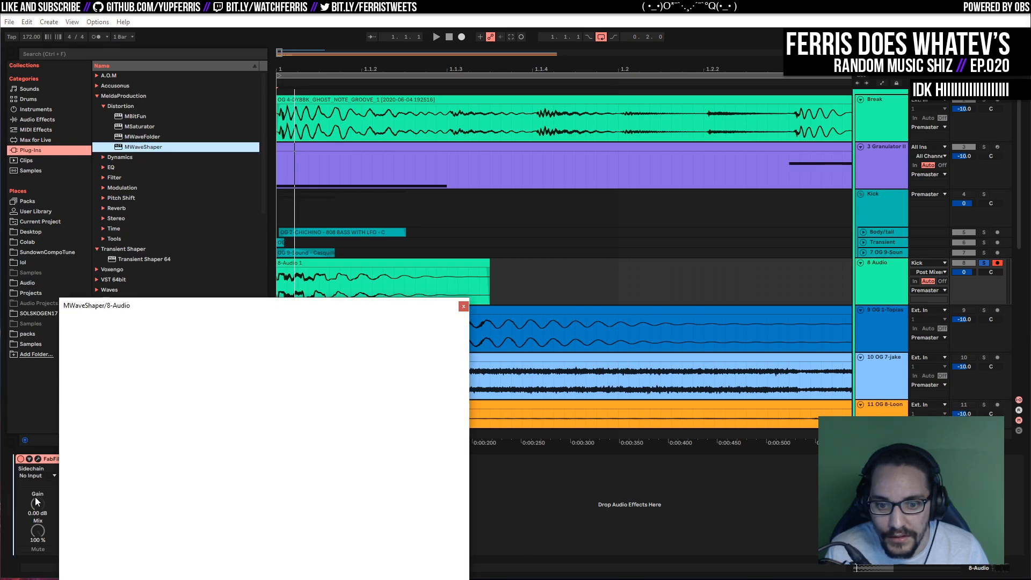
drag(230, 312, 430, 270)
drag(56, 459, 161, 461)
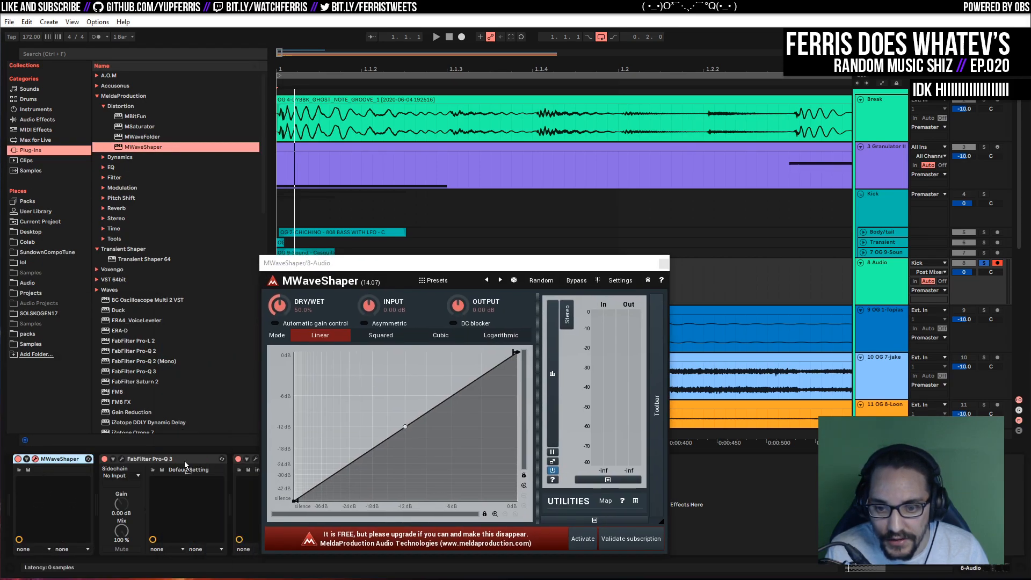
Set MWaveShaper's dry/wet to 100% and bend the midpoint of its linear shaping curve upward
key(space)
drag(284, 310, 287, 301)
drag(406, 427, 392, 385)
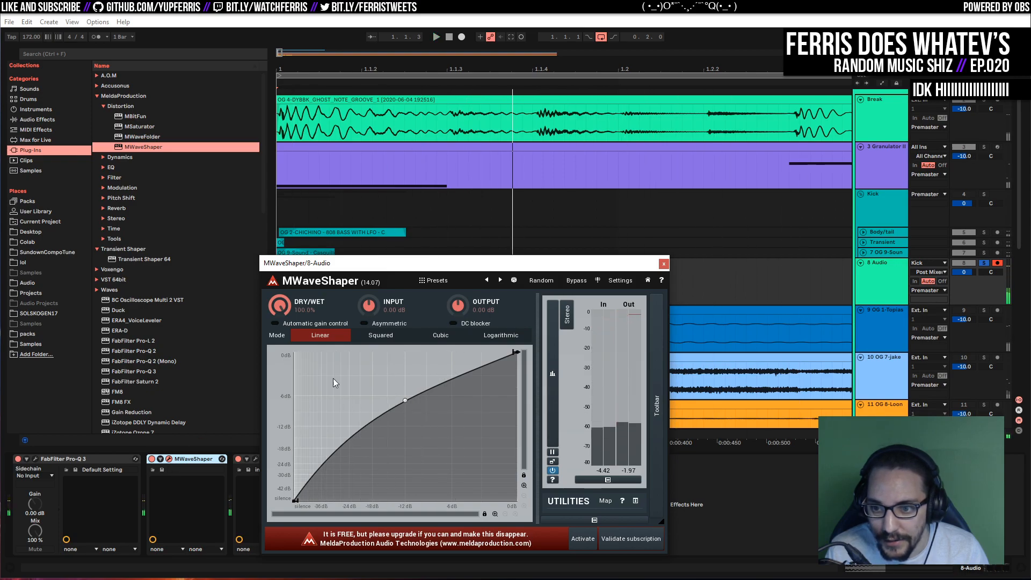
Move the Pro-Q 3 low boost to 48.970 Hz at +1.70 dB and add a -1.96 dB cut at 266.47 Hz
click(35, 459)
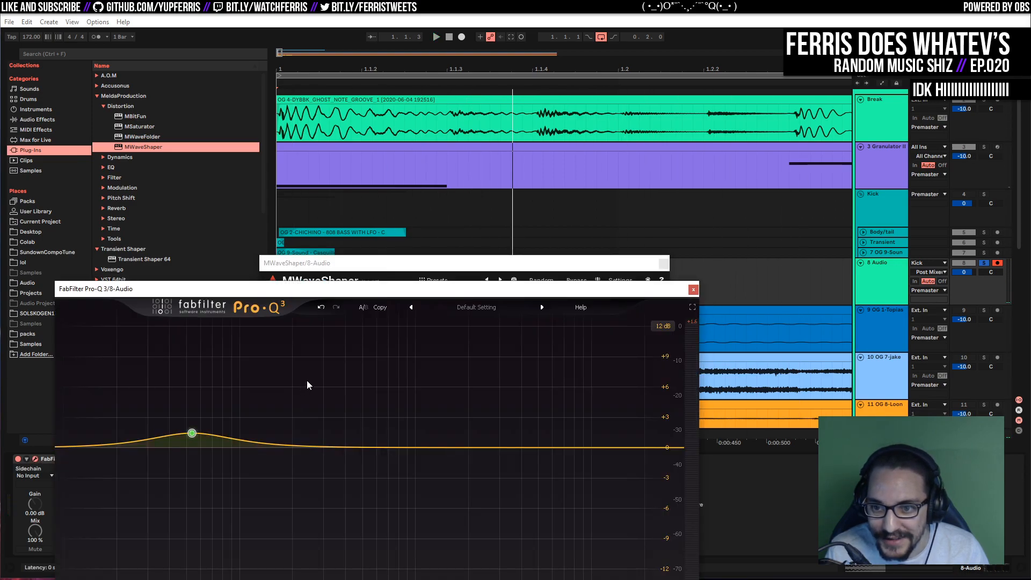
key(space)
mouse_move(192, 433)
mouse_down()
mouse_move(184, 329)
mouse_move(187, 431)
mouse_up()
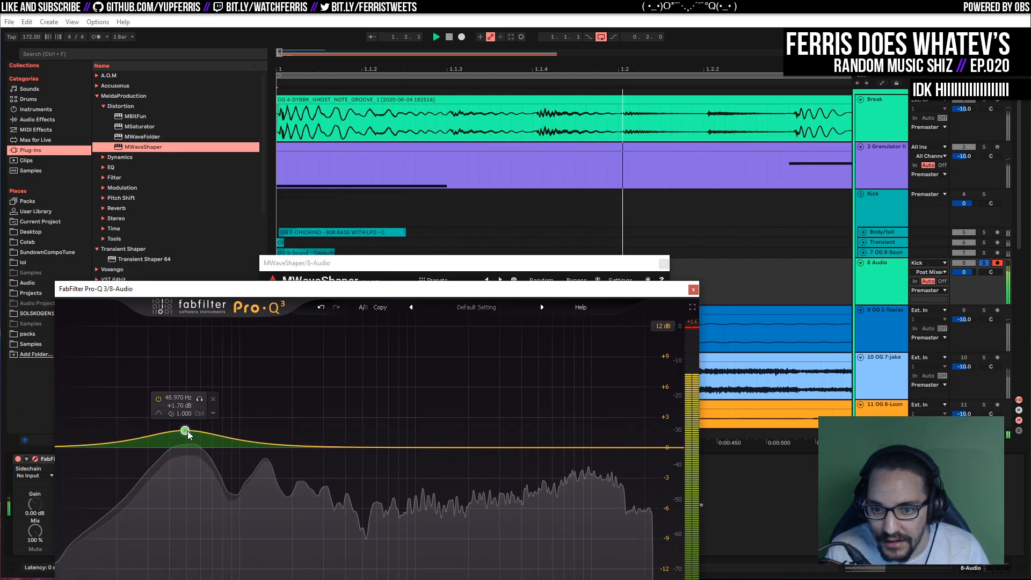
drag(328, 446, 315, 471)
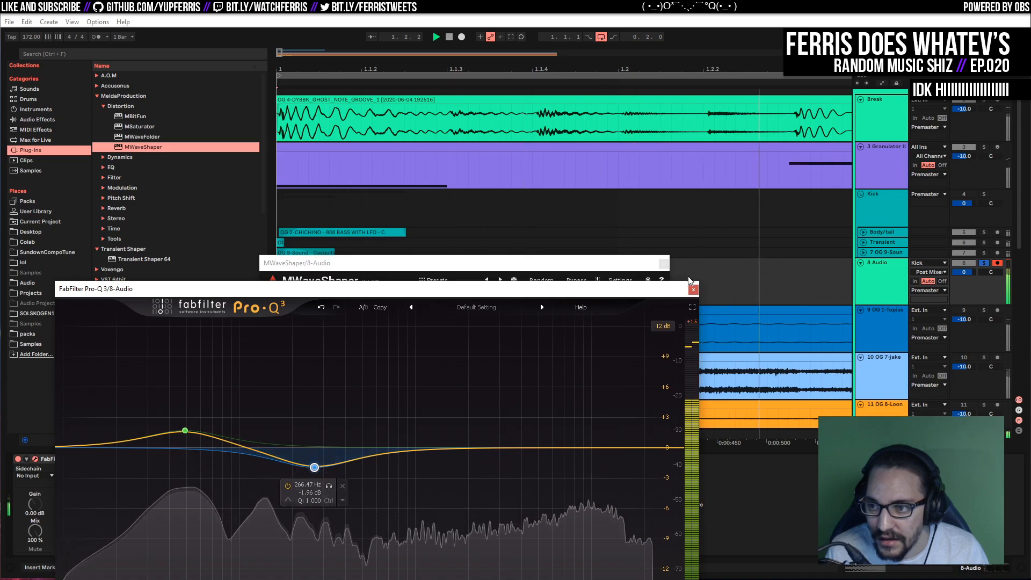
Reshape MWaveShaper's linear curve by bowing the lower segment, lowering the midpoint slightly and bending the upper segment strongly upward
click(693, 290)
mouse_move(405, 401)
mouse_down()
mouse_move(398, 428)
mouse_move(395, 406)
mouse_up()
double_click(398, 429)
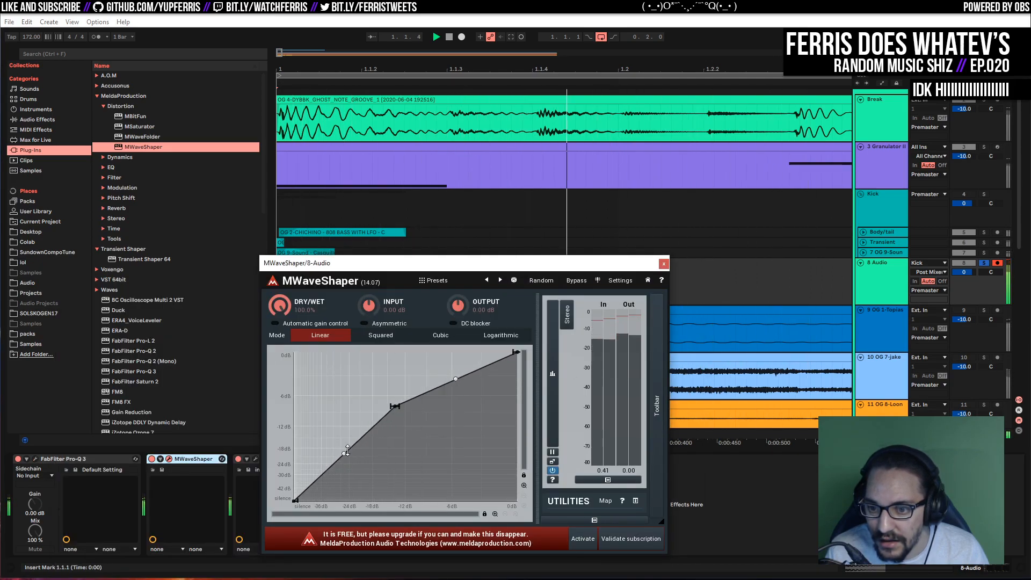
mouse_move(344, 455)
mouse_down()
mouse_move(331, 411)
mouse_move(340, 446)
mouse_up()
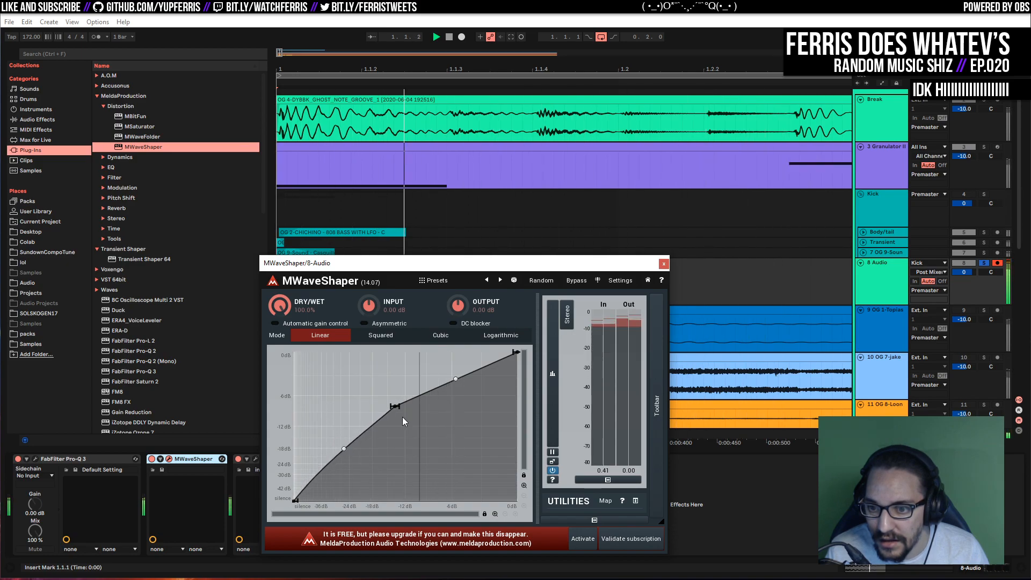
drag(395, 406, 393, 419)
drag(455, 388, 445, 244)
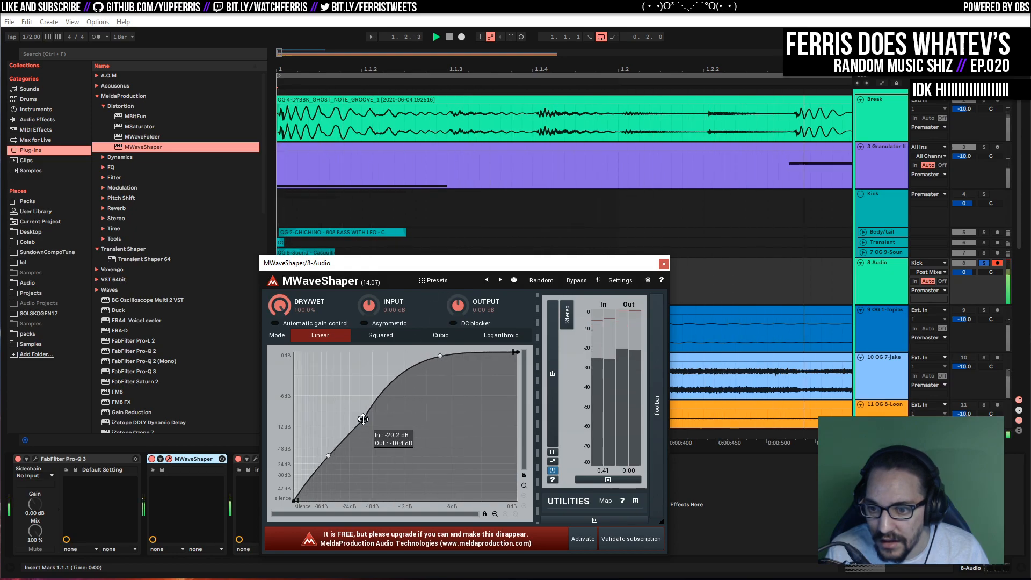
drag(394, 419, 401, 419)
Add a high-shelf cut of -1.06 dB at 2827.4 Hz in FabFilter Pro-Q 3
click(35, 459)
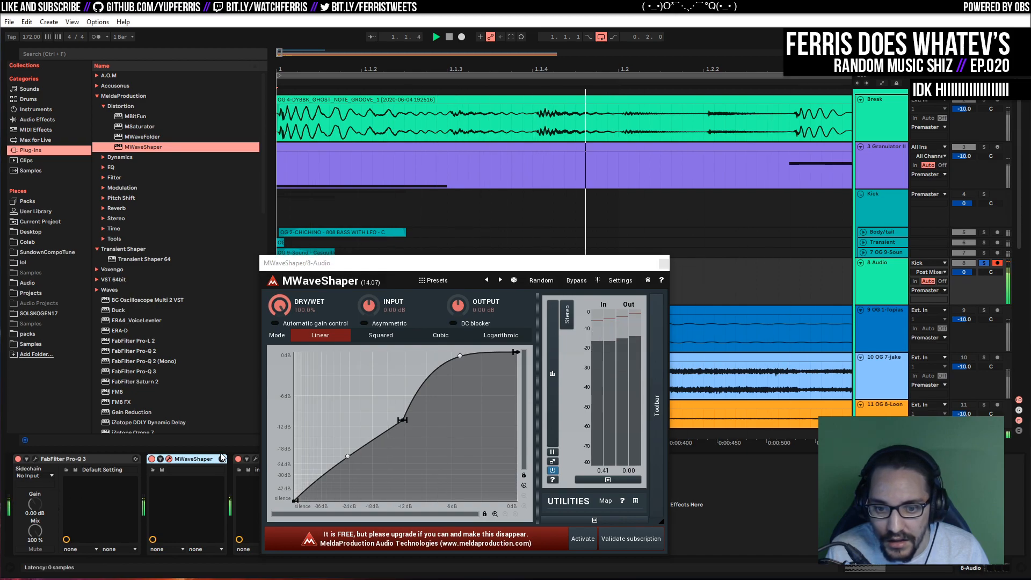
click(569, 465)
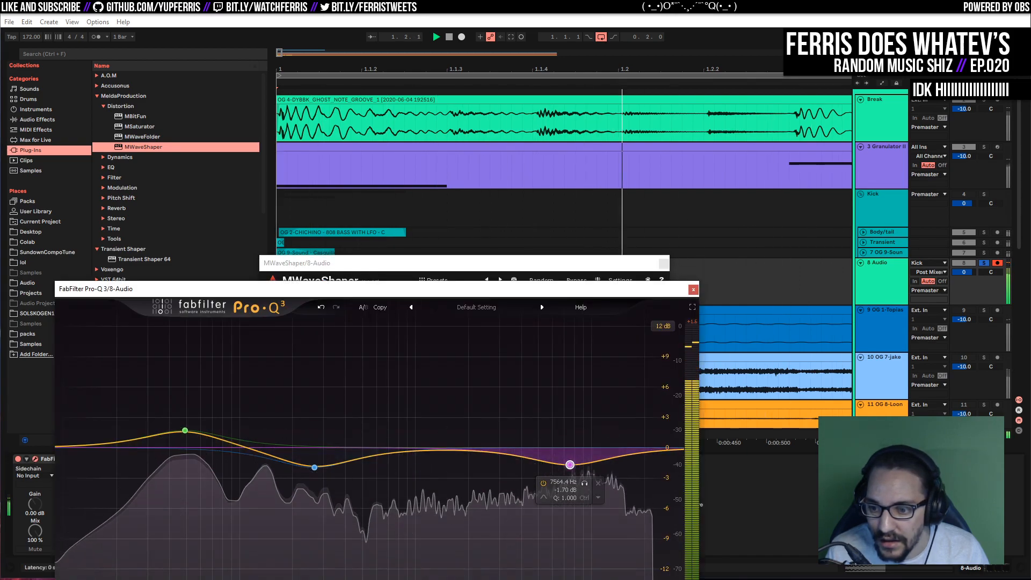
click(468, 554)
drag(570, 457, 494, 458)
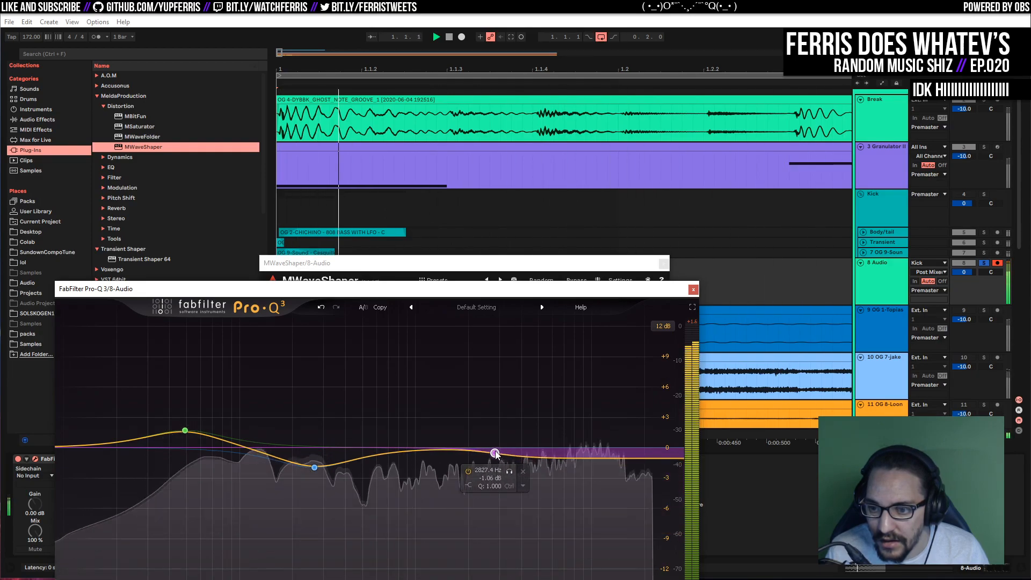
Add a slight midrange dip in Pro-Q 3 and retune the low bands: cut -1.06 dB at 262.75 Hz, boost slightly higher in frequency
mouse_move(431, 456)
mouse_down()
mouse_move(432, 550)
mouse_move(420, 455)
mouse_up()
drag(315, 468, 313, 461)
mouse_move(185, 430)
mouse_down()
mouse_move(187, 368)
mouse_move(245, 392)
mouse_move(299, 332)
mouse_move(204, 340)
mouse_move(203, 429)
mouse_up()
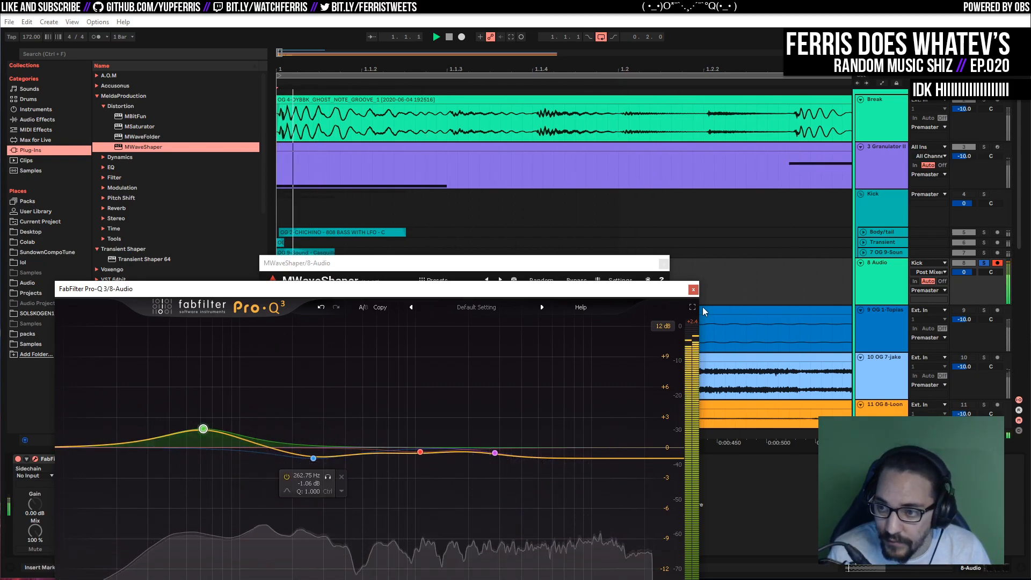
Lower MWaveShaper's dry/wet to 80%
click(692, 290)
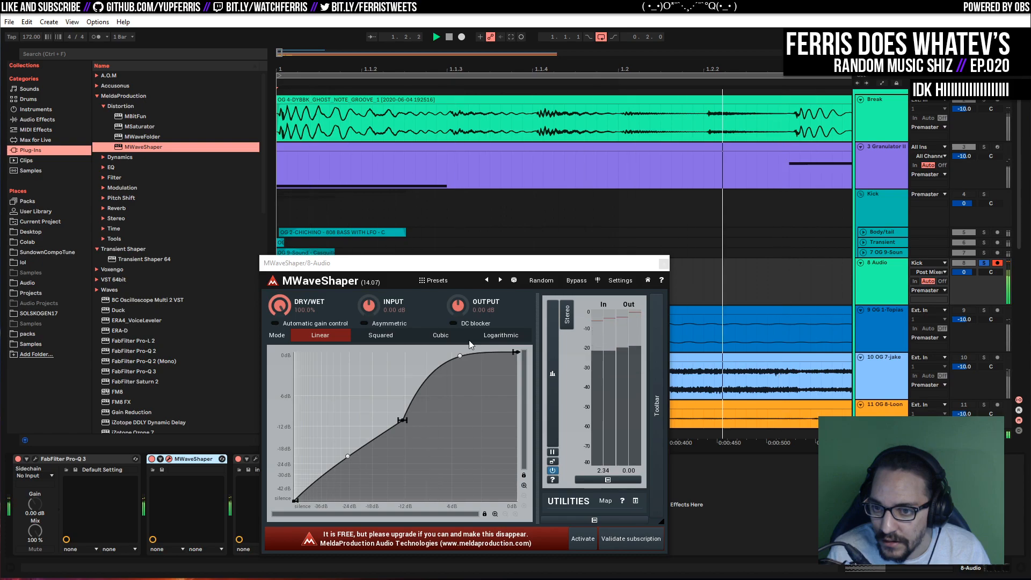
drag(280, 306, 279, 327)
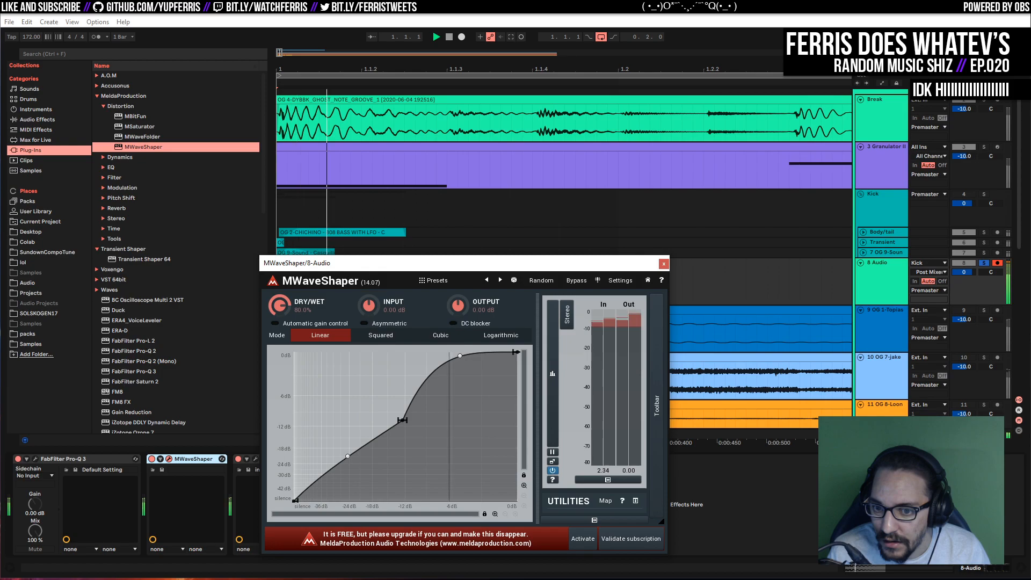
click(663, 263)
Try a duplicate of Transient Shaper at the end of the recorded kick's effect chain
click(297, 459)
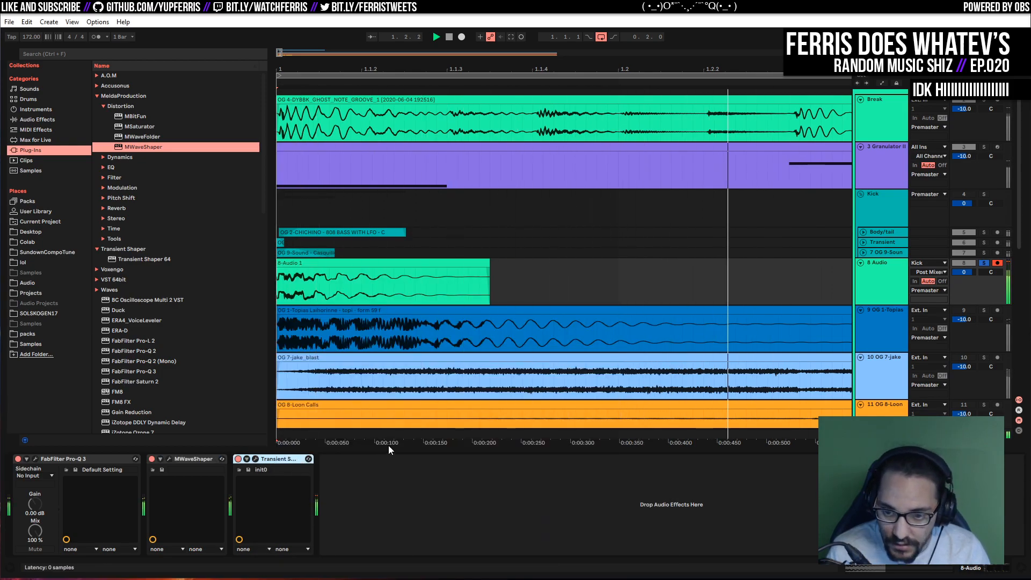
key(ctrl+d)
click(342, 459)
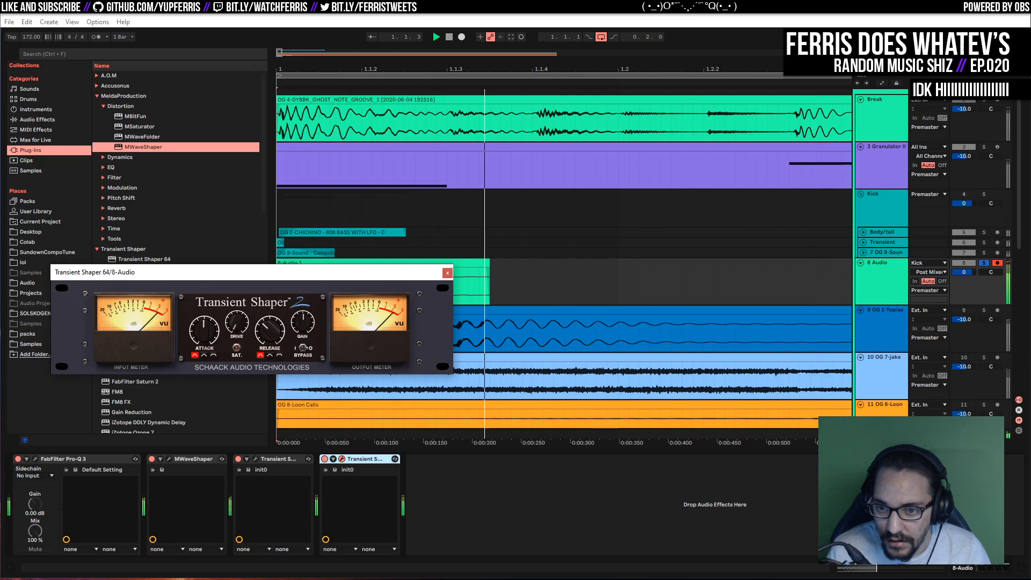
click(369, 458)
key(Delete)
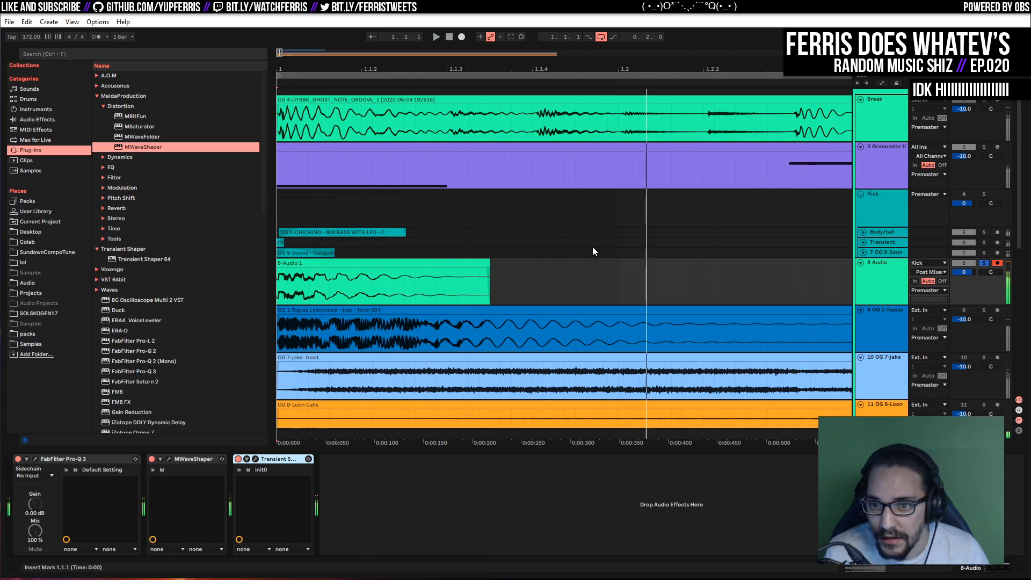
Freeze and flatten the recorded kick track 8 to print its effects to audio
right_click(887, 286)
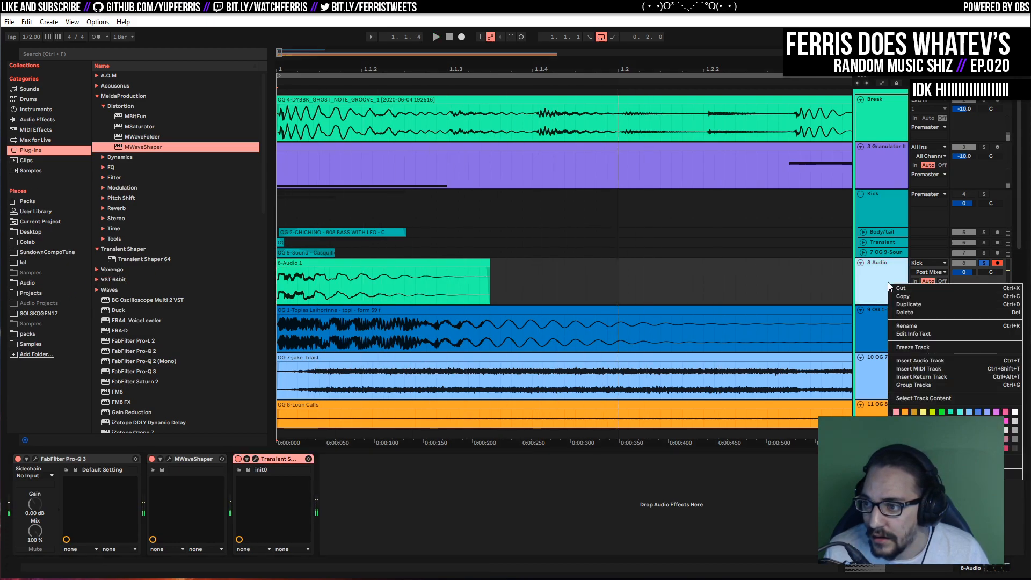
click(903, 346)
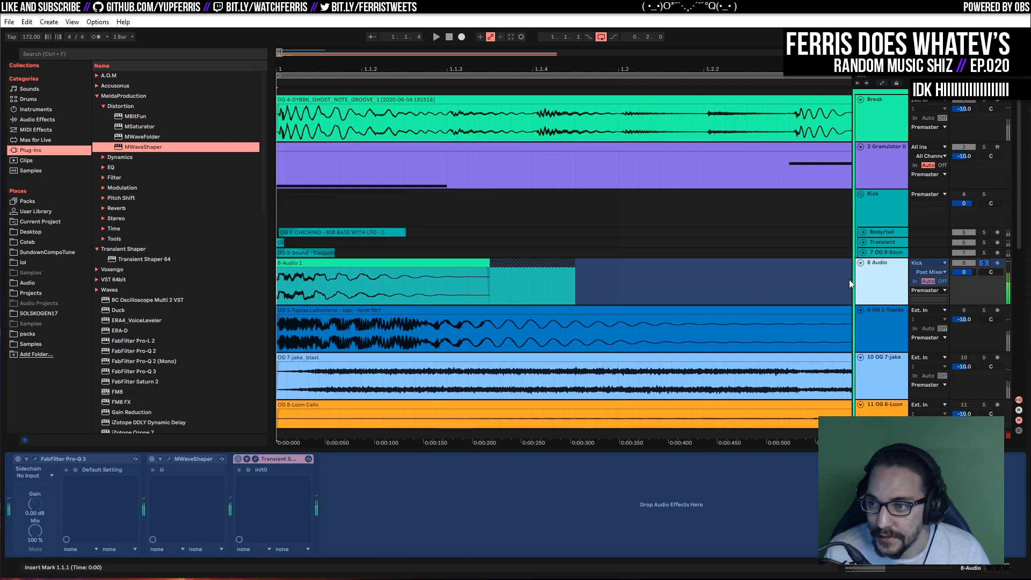
right_click(878, 282)
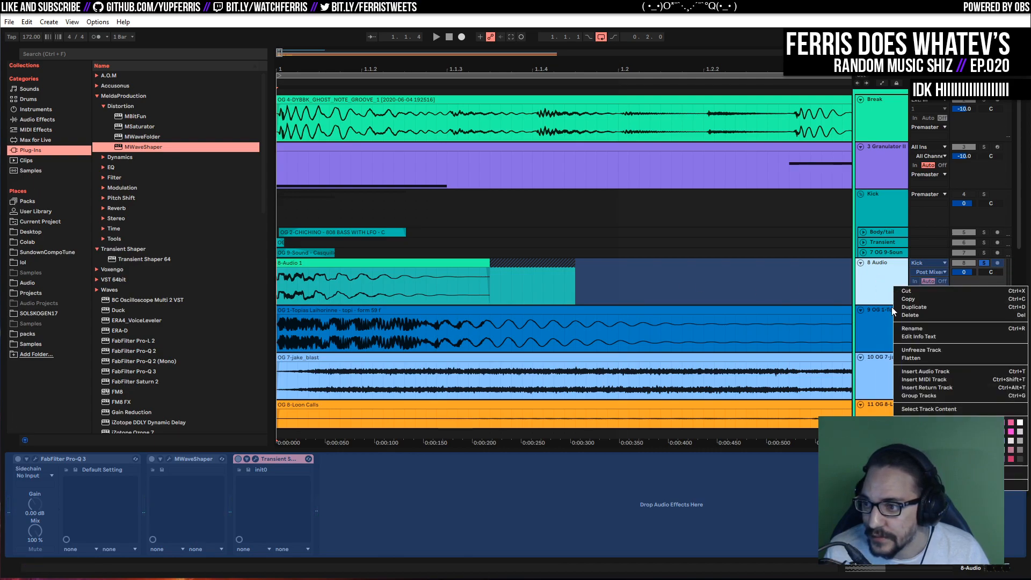
click(891, 352)
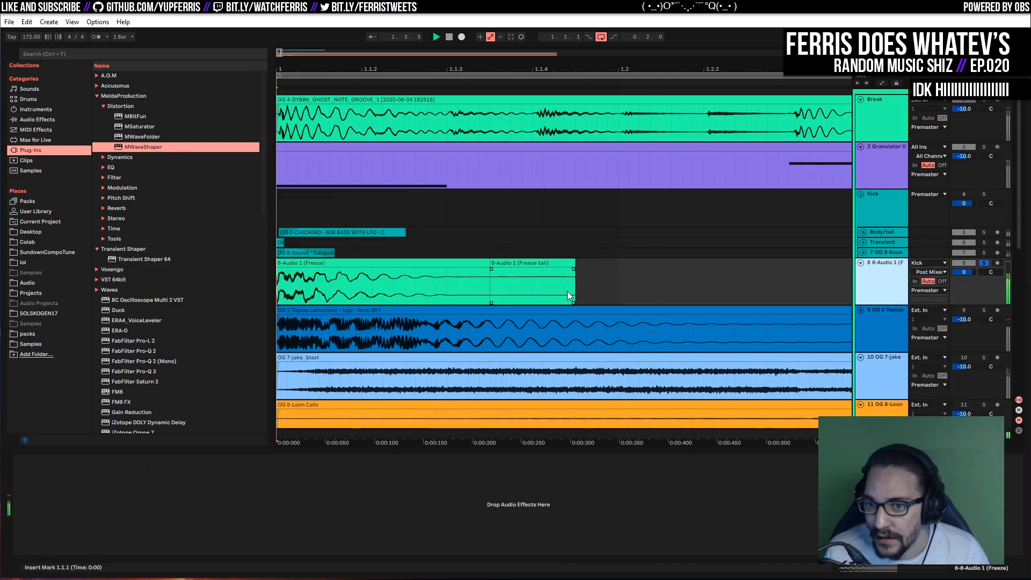
Delete the freeze-tail clip from the flattened kick track and audition the kick from the start
click(551, 264)
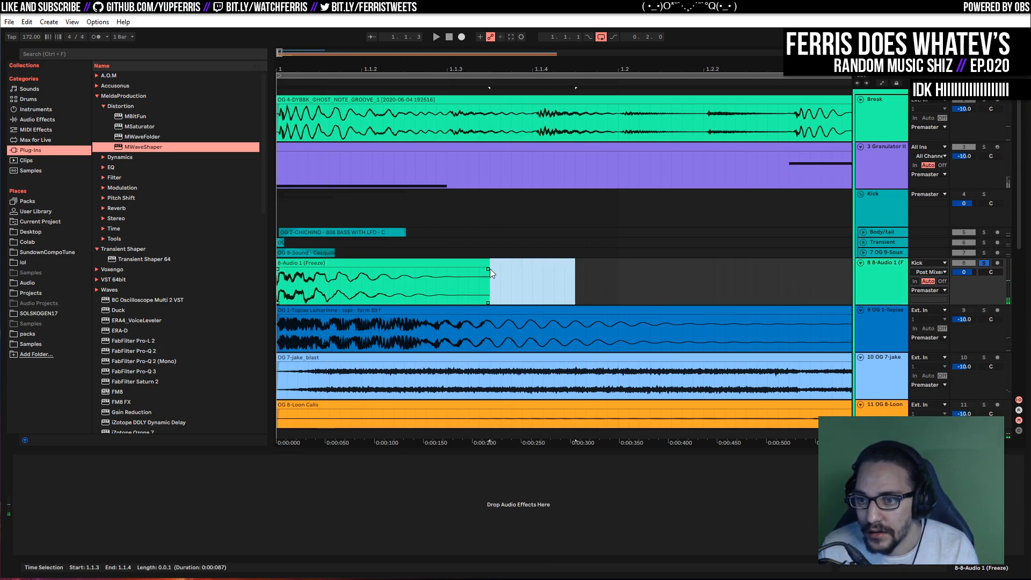
key(space)
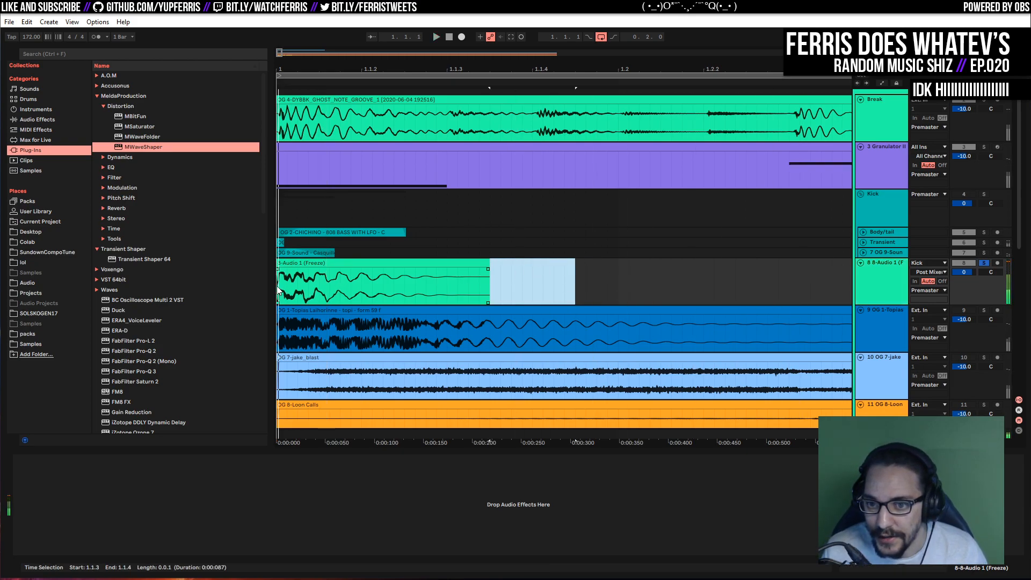
key(Home)
key(space)
key(space)
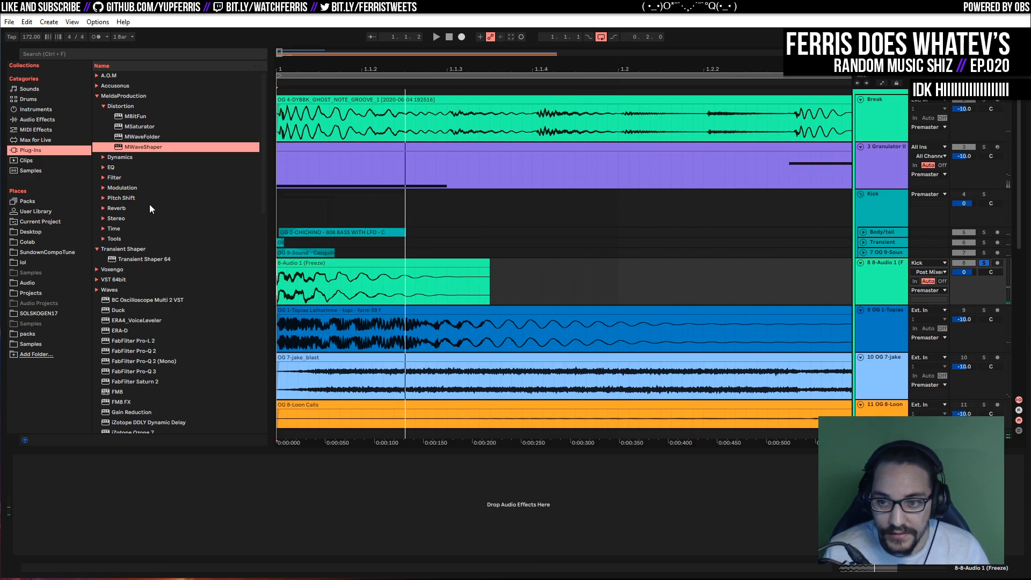
Examine the flattened kick's waveform in the clip view and listen to it within the arrangement loop
click(874, 273)
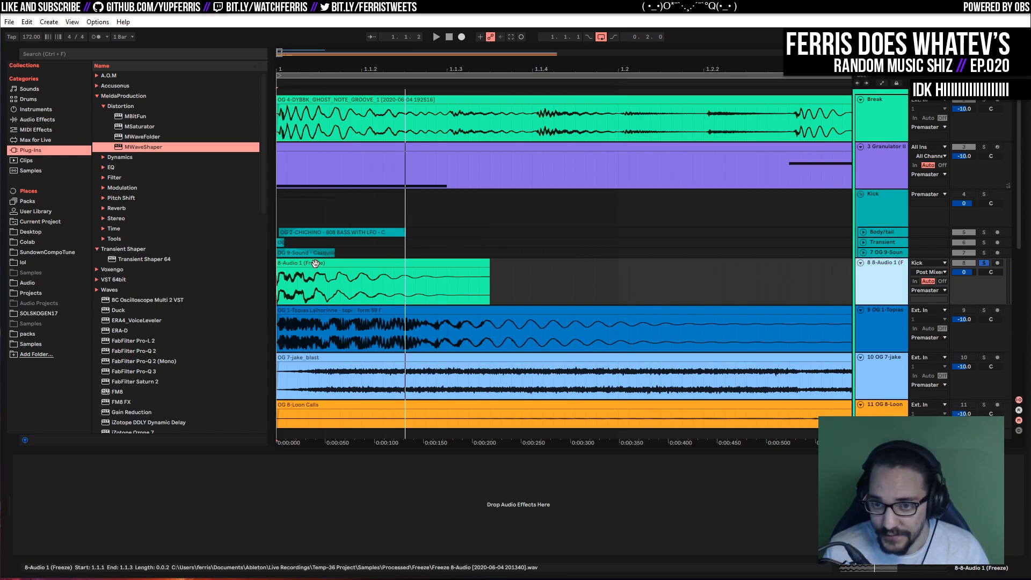
double_click(315, 263)
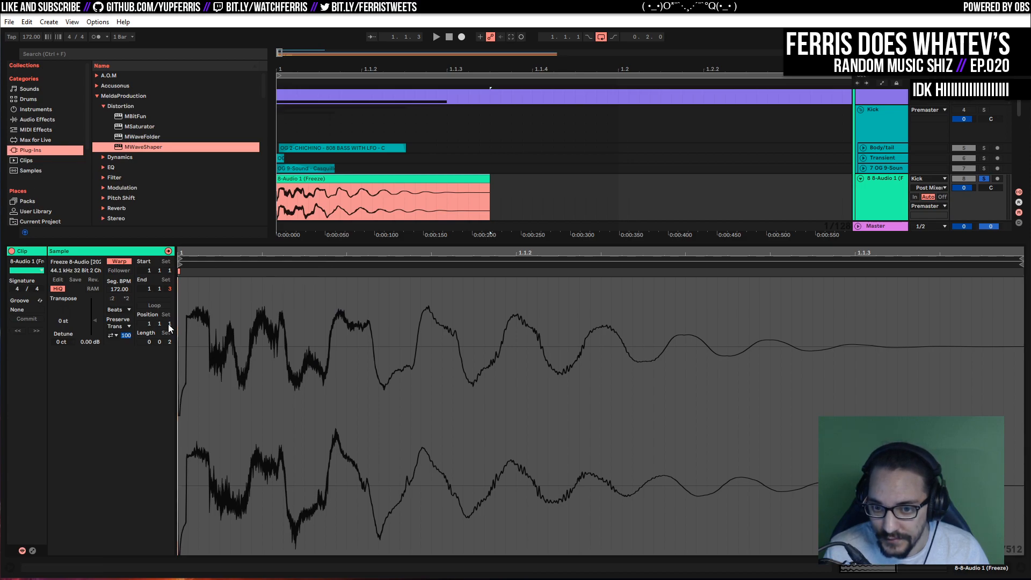
key(shift+Tab)
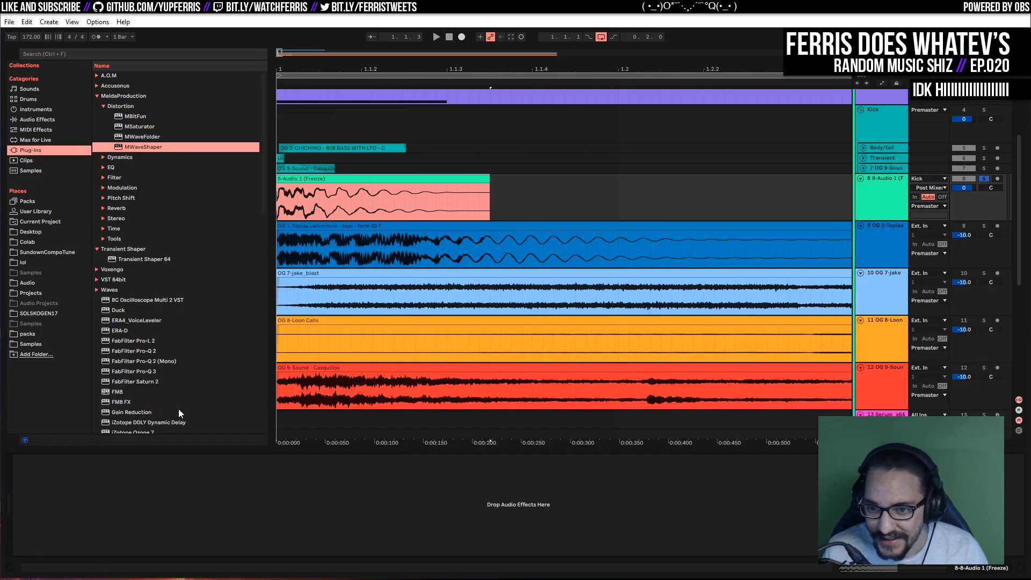
scroll(571, 212, up, 5)
double_click(346, 235)
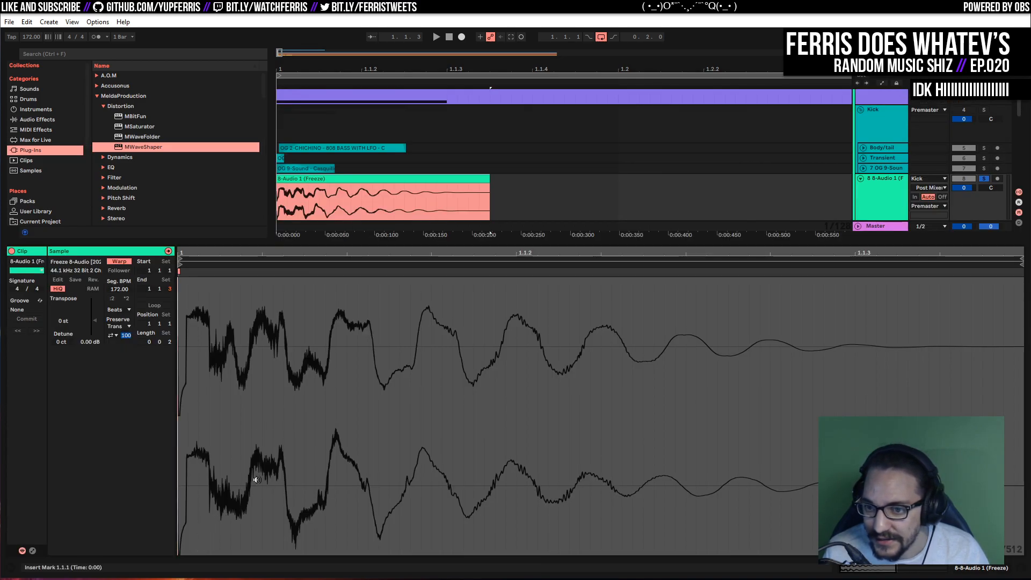
key(shift+Tab)
key(space)
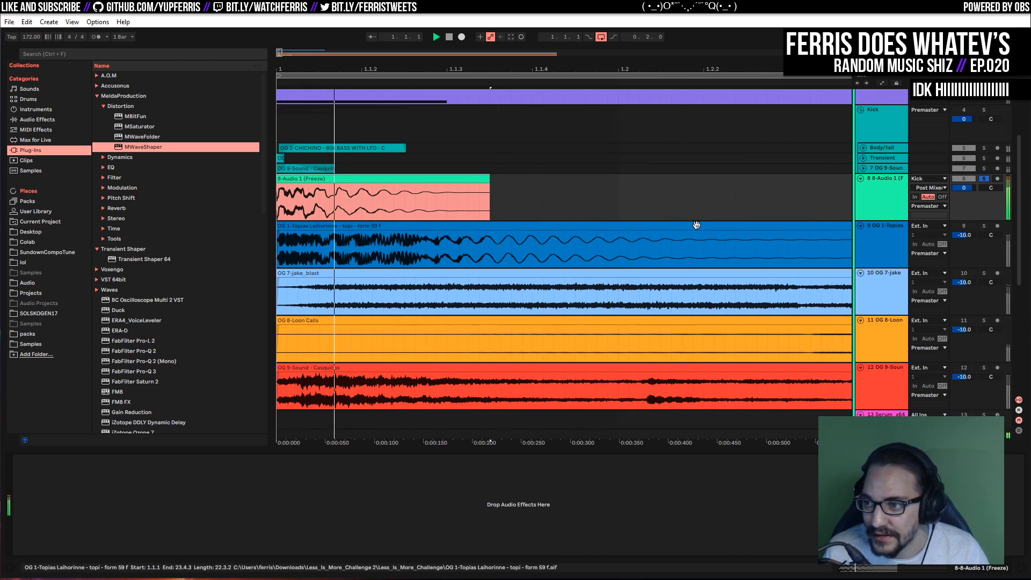
scroll(696, 224, up, 10)
scroll(697, 225, down, 5)
key(space)
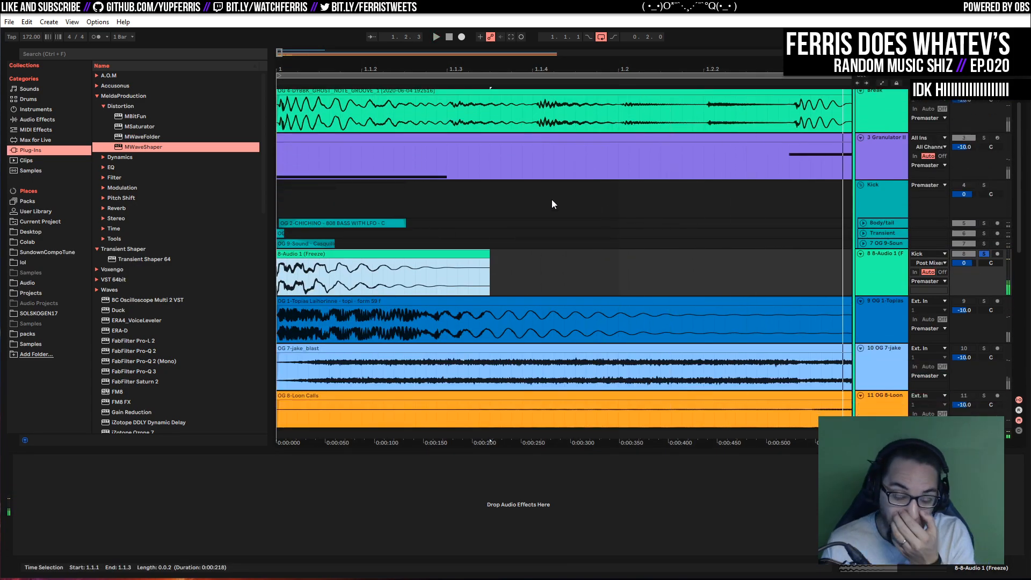
drag(280, 54, 280, 33)
key(space)
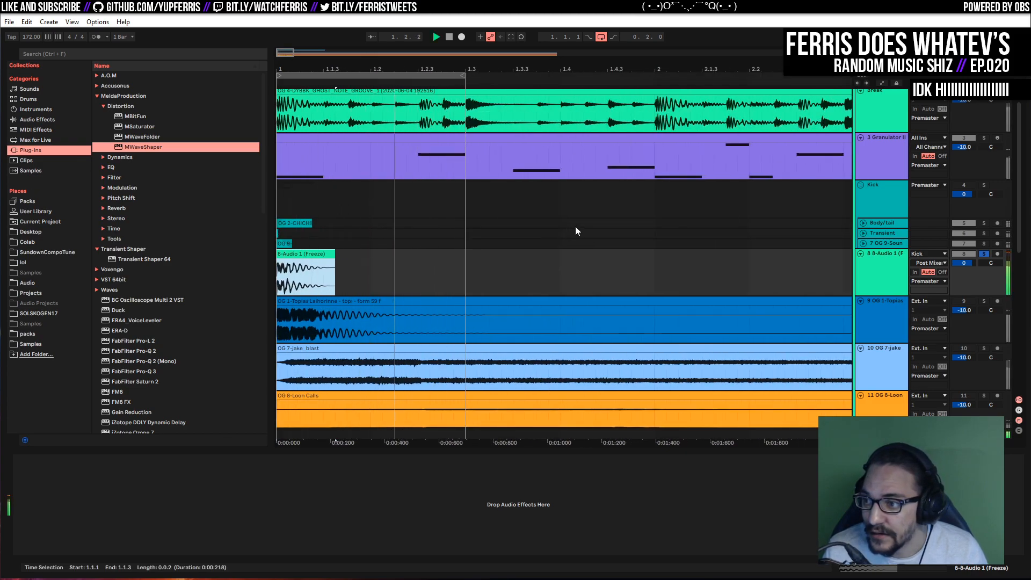
key(space)
Load the Saturator audio effect onto the flattened kick track and turn on its Soft Clip
click(864, 268)
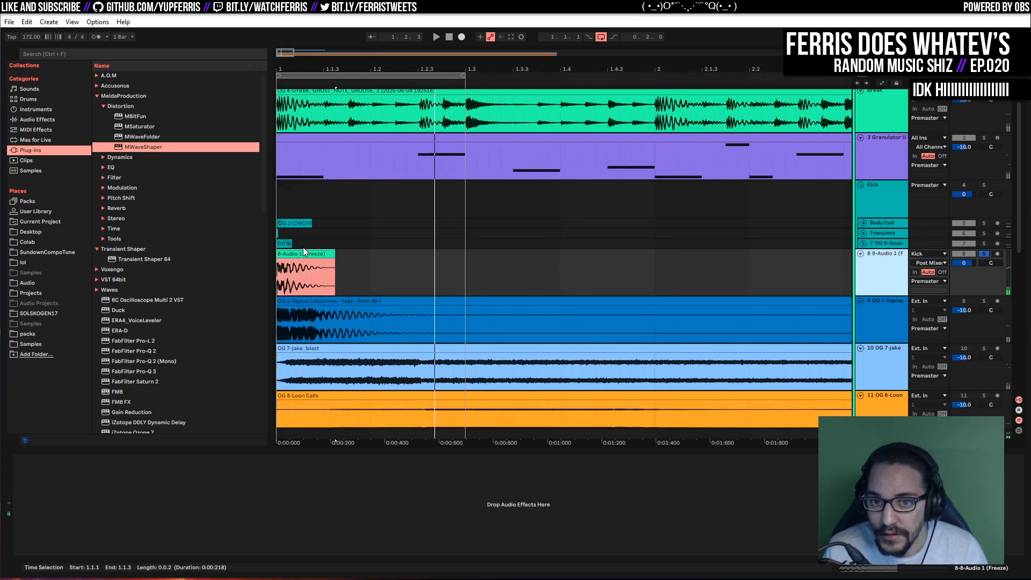
click(37, 119)
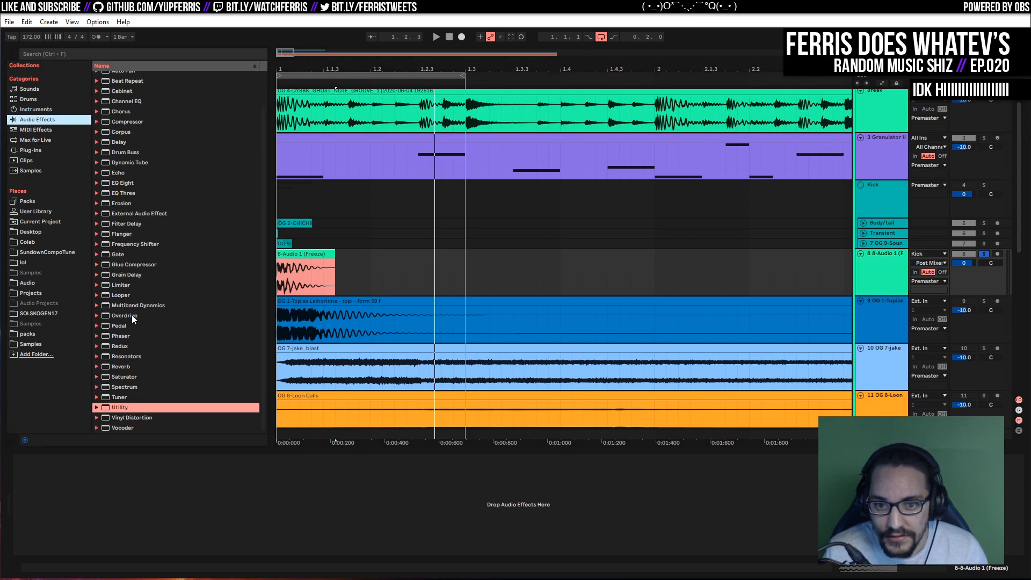
scroll(133, 319, up, 2)
scroll(137, 307, down, 2)
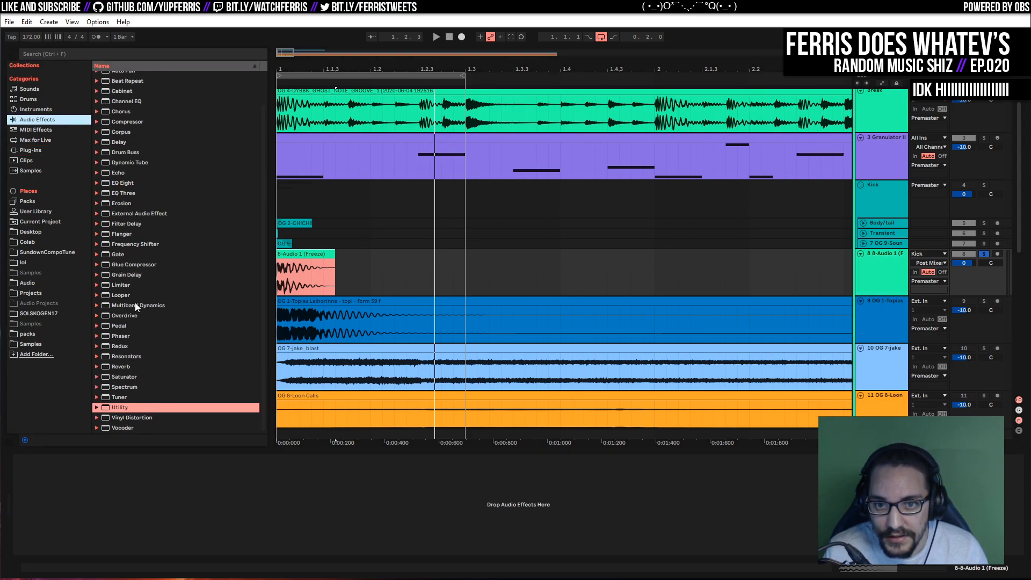
drag(124, 377, 176, 465)
key(space)
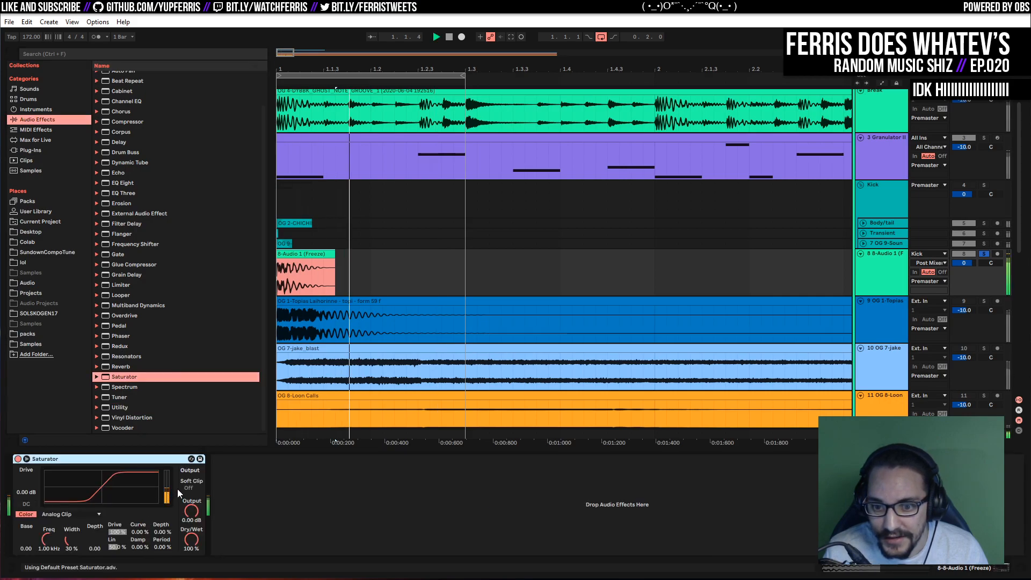
click(189, 488)
drag(26, 491, 25, 492)
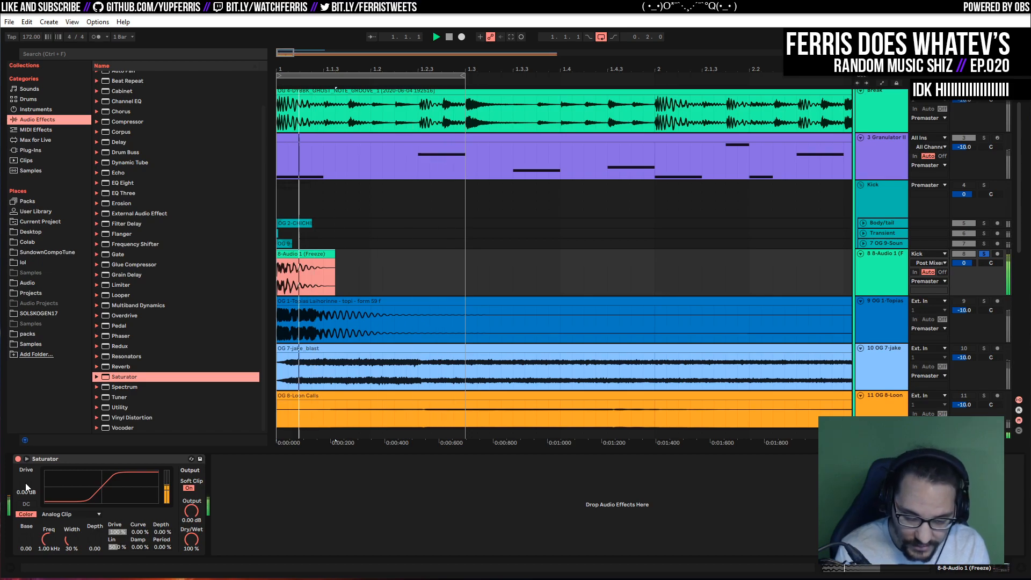
key(space)
Unsolo the flattened kick track and play the loop together with the other tracks
drag(284, 53, 283, 51)
drag(515, 69, 515, 54)
scroll(365, 248, down, 3)
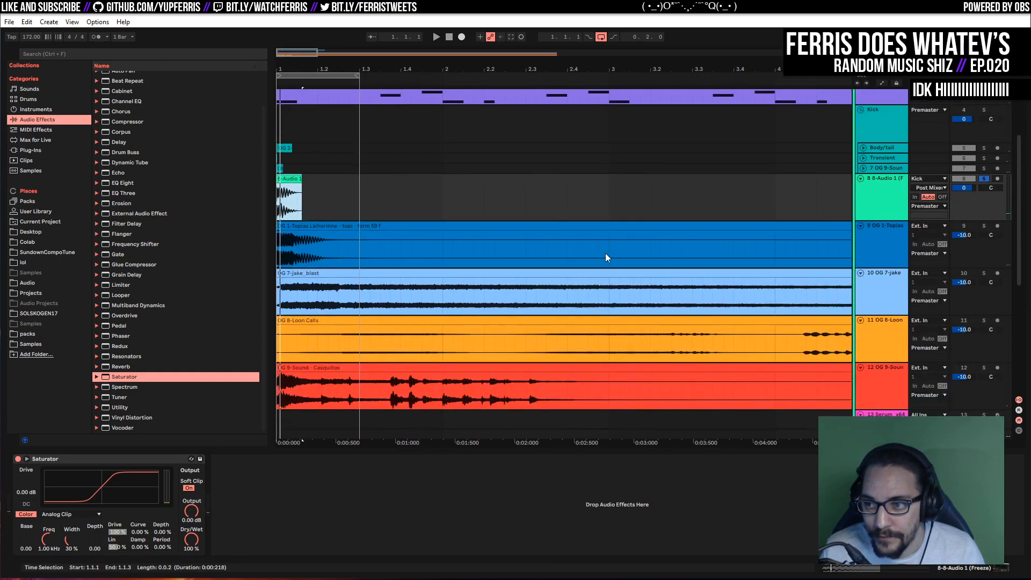
key(space)
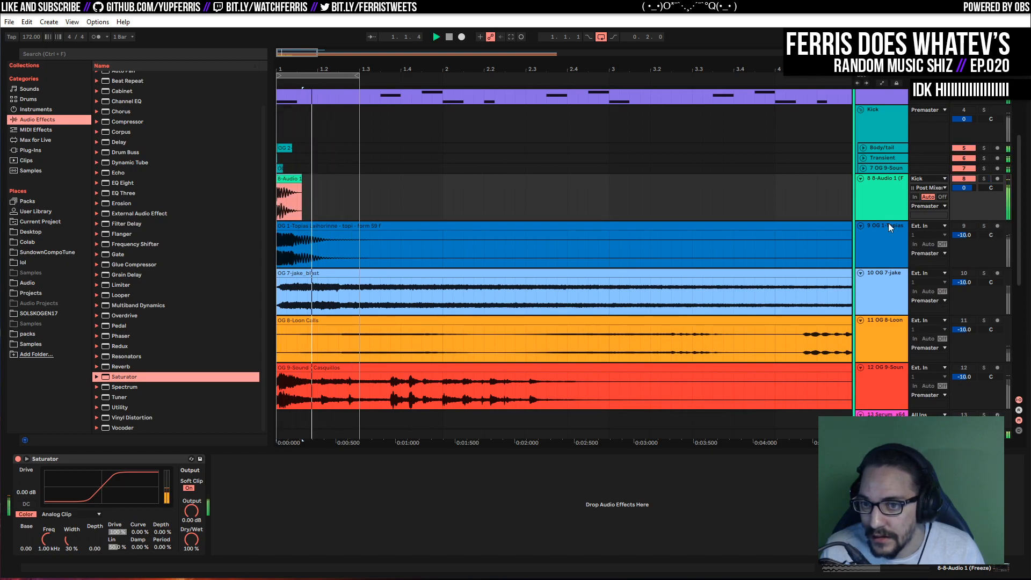
scroll(595, 208, up, 1)
scroll(595, 207, up, 2)
drag(414, 68, 414, 74)
key(space)
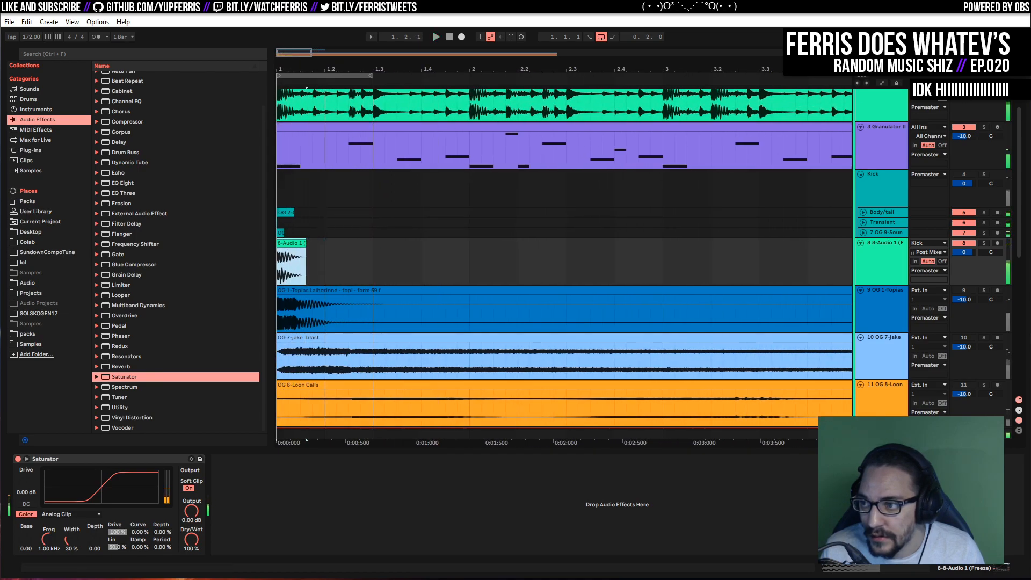
Solo the Break track and play the loop
scroll(990, 118, up, 2)
click(984, 123)
key(space)
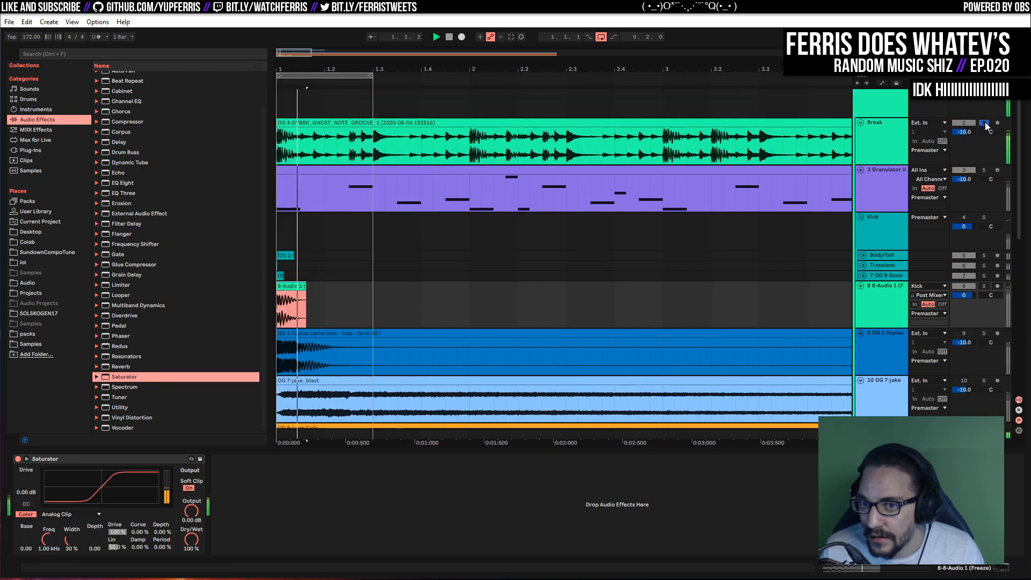
Move the playback start in the soloed Break track to 1.3.1 and listen to the drum hit there
key(space)
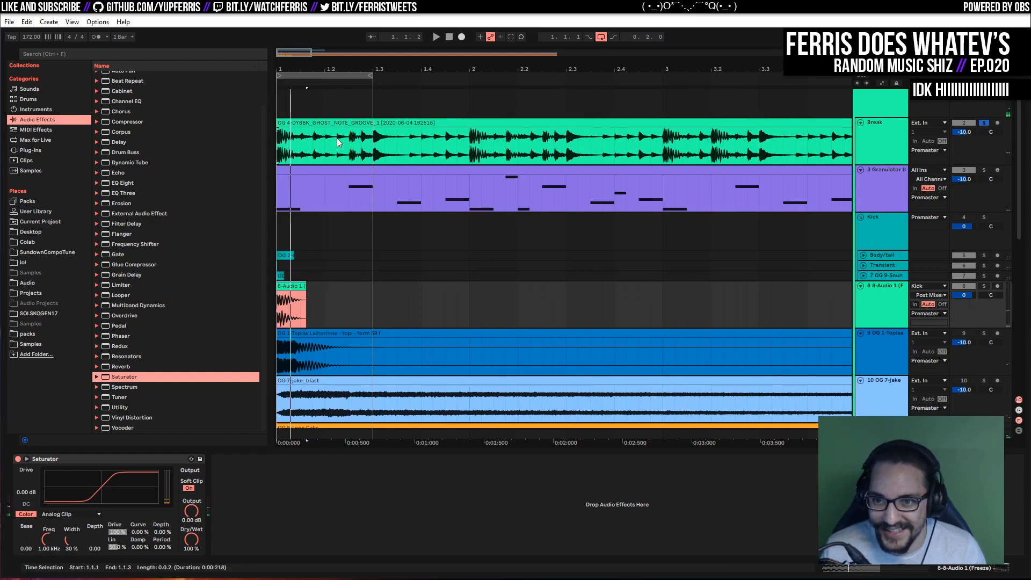
click(379, 139)
key(space)
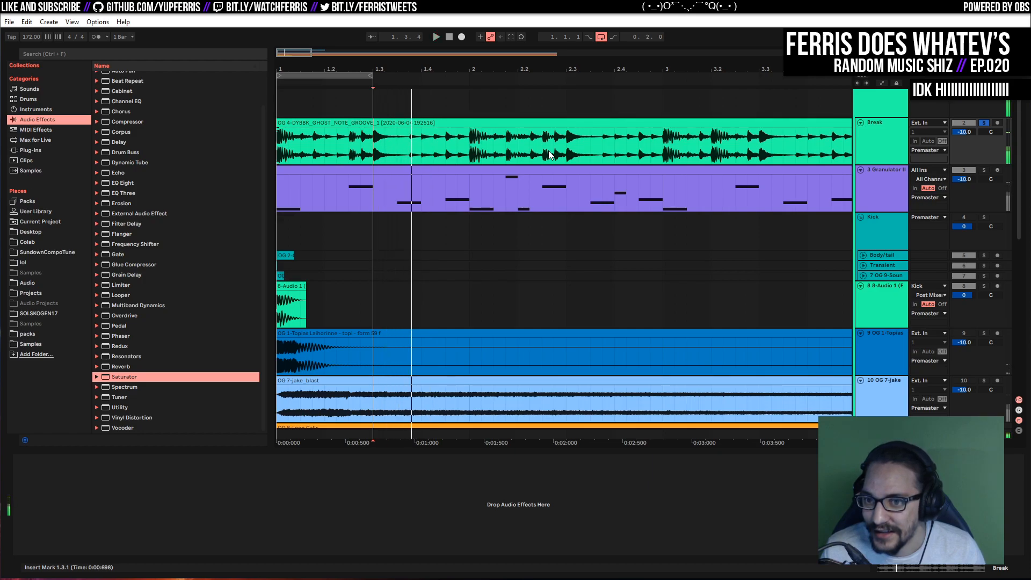
scroll(436, 244, down, 2)
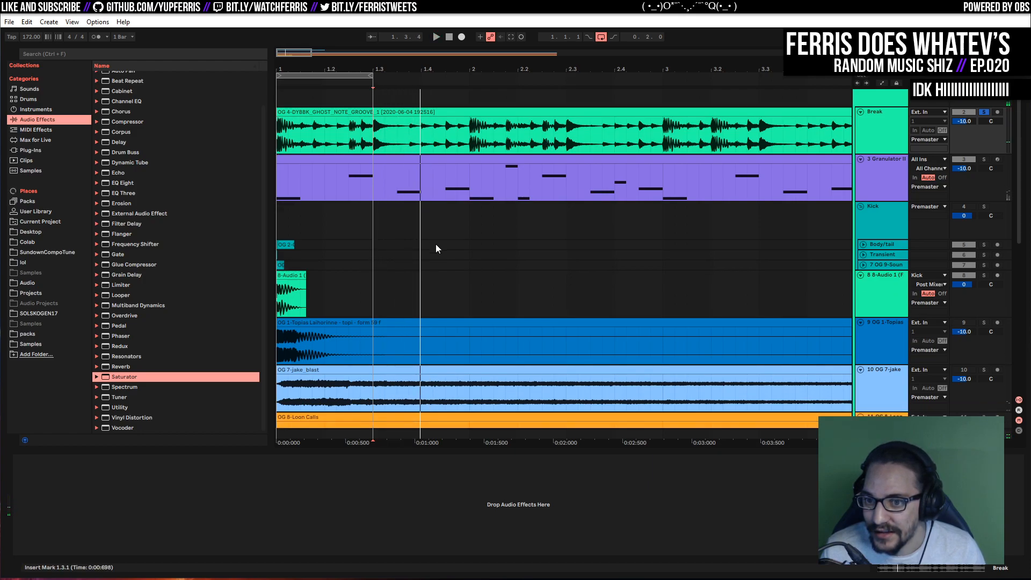
Copy the Break drum hit at 1.3.1 to a new audio track below the flattened kick, solo it and play it
click(878, 282)
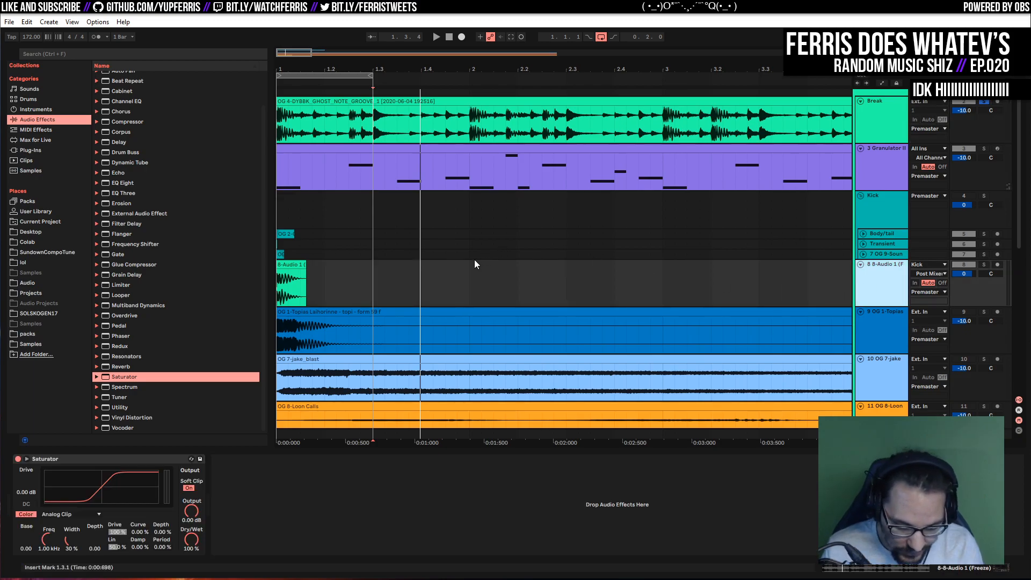
key(ctrl+t)
drag(375, 124, 389, 316)
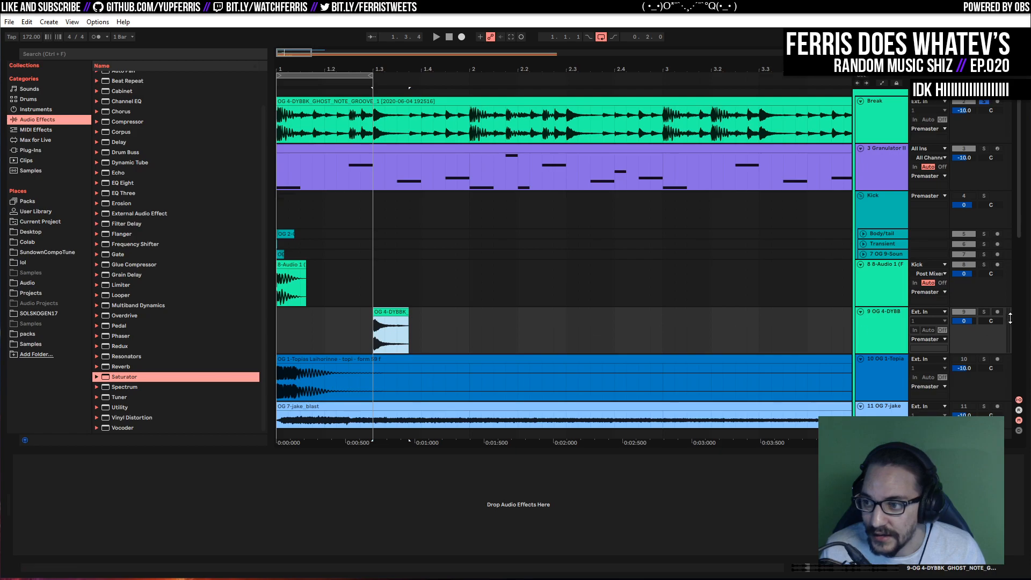
click(982, 313)
key(space)
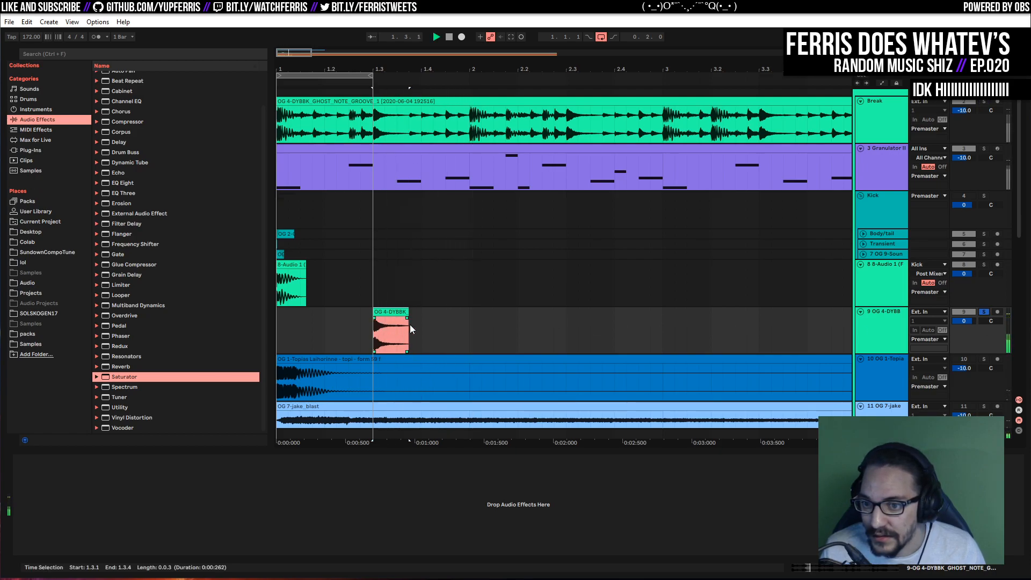
Shorten the copied drum hit to a length of 0.0.2 with a fade-out and listen to it
drag(407, 311, 383, 318)
key(space)
key(space)
key(space)
key(space)
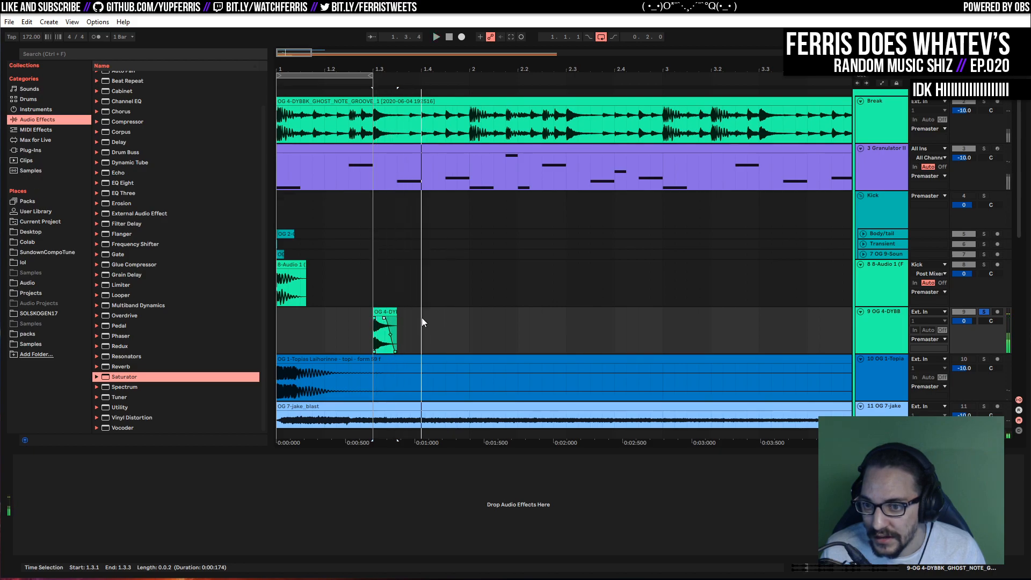
Set the arrangement loop from 1.3.1 to 1.4.1 around the drum hit and play it
drag(421, 322, 374, 313)
key(ctrl+l)
key(space)
click(870, 345)
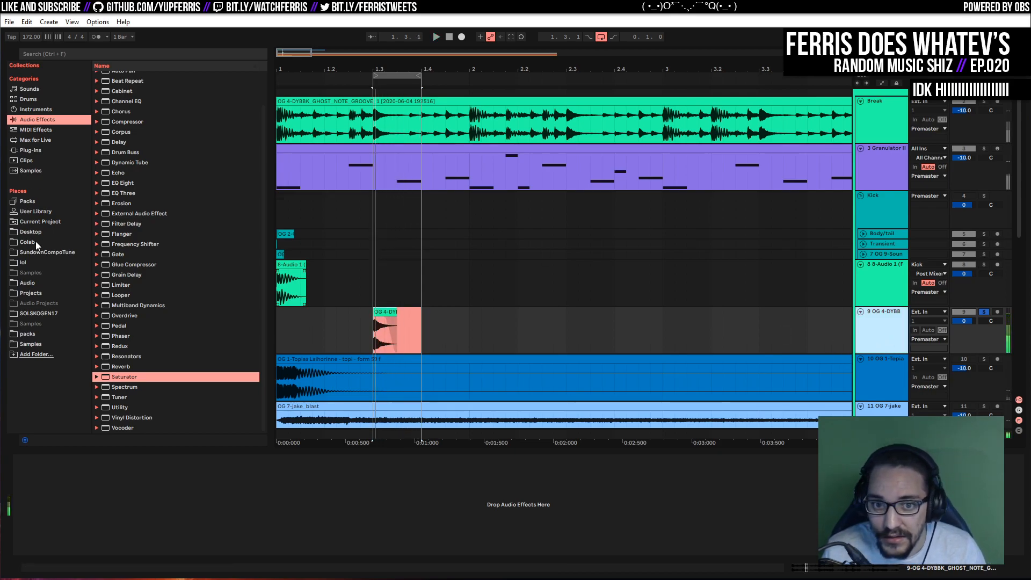
scroll(148, 220, up, 3)
scroll(148, 220, down, 3)
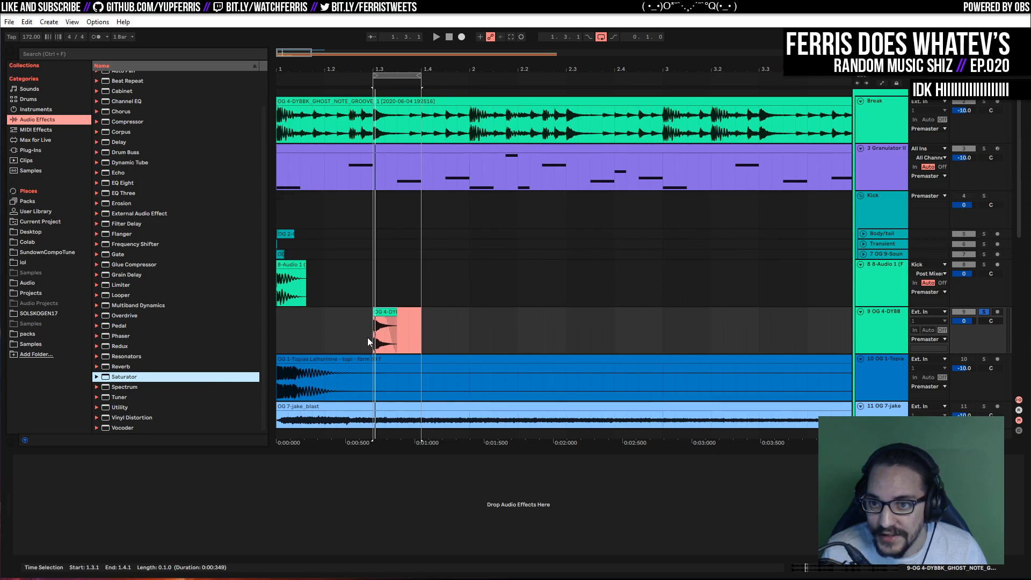
scroll(460, 294, down, 2)
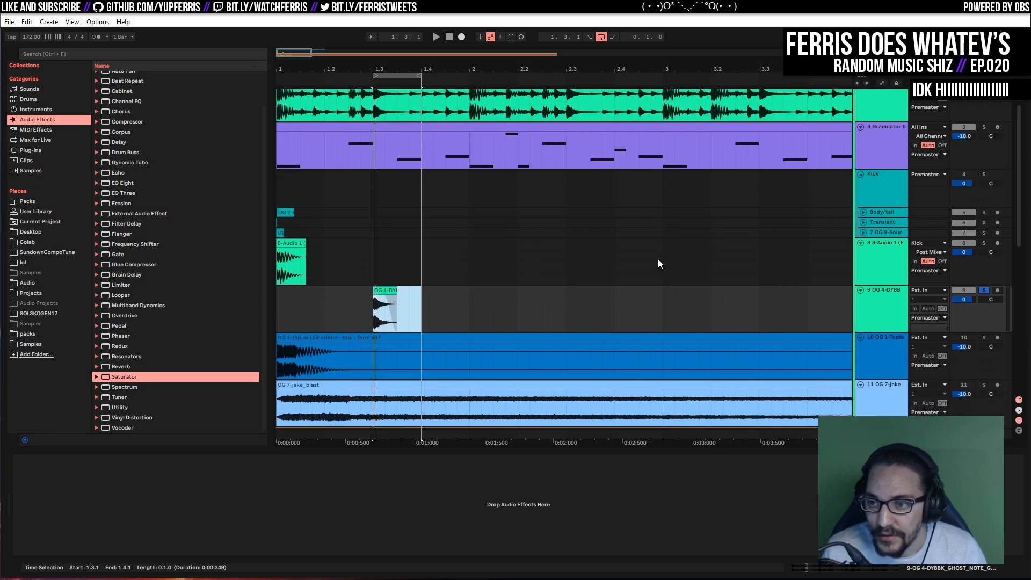
click(887, 260)
scroll(423, 268, down, 2)
scroll(423, 268, up, 3)
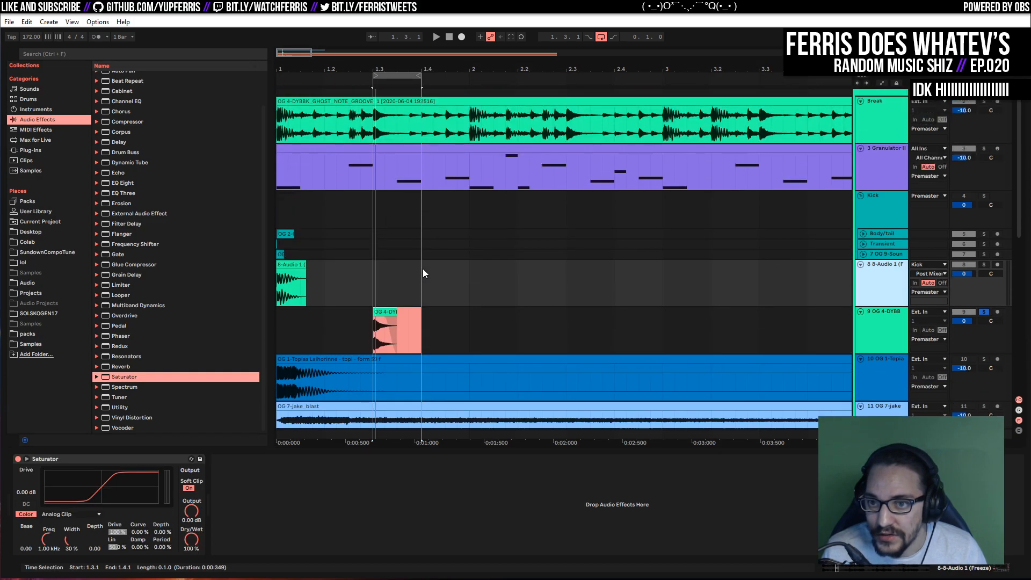
Add the 808 BASS WITH LFO - C sample at 1.1.1 on a new audio track below the last track
scroll(677, 269, down, 6)
scroll(677, 266, down, 11)
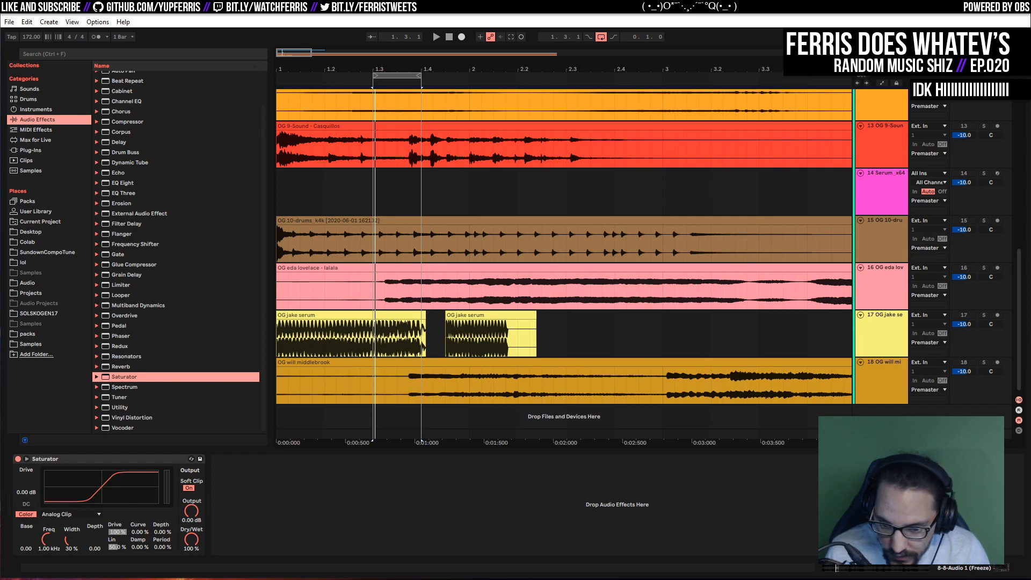
drag(329, 513, 277, 414)
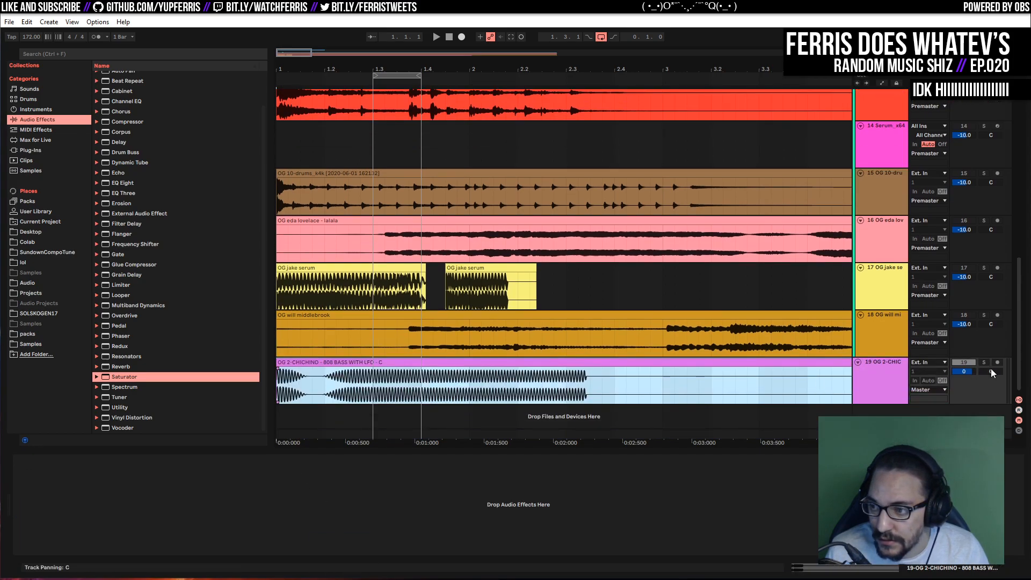
Turn off warping for the 808 bass clip and transpose it by 5 semitones
double_click(659, 376)
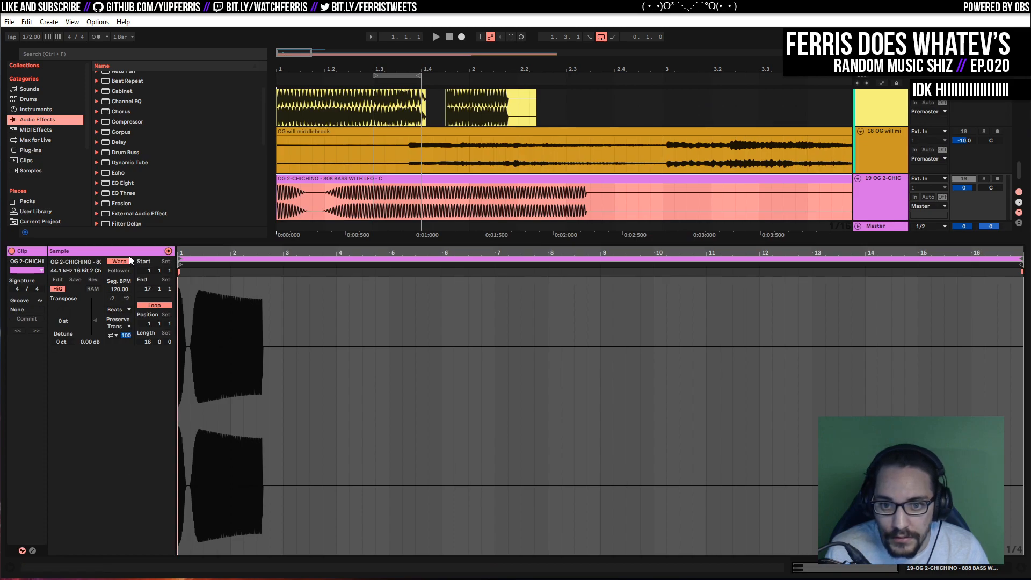
click(63, 310)
text(5)
key(Return)
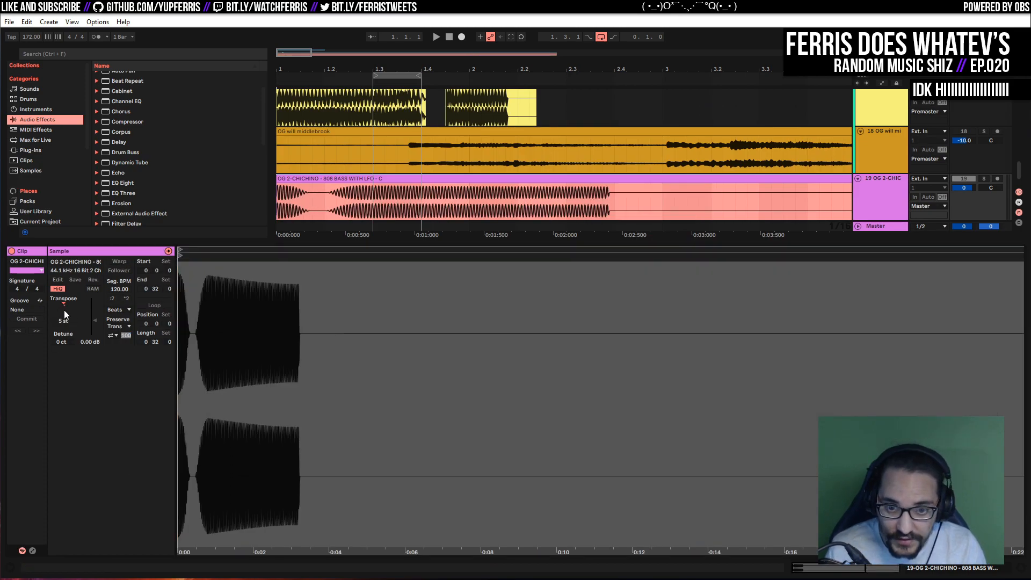
key(shift+Tab)
Solo the 808 bass track and listen to it from 1.3.1
scroll(465, 301, up, 2)
click(379, 423)
click(377, 389)
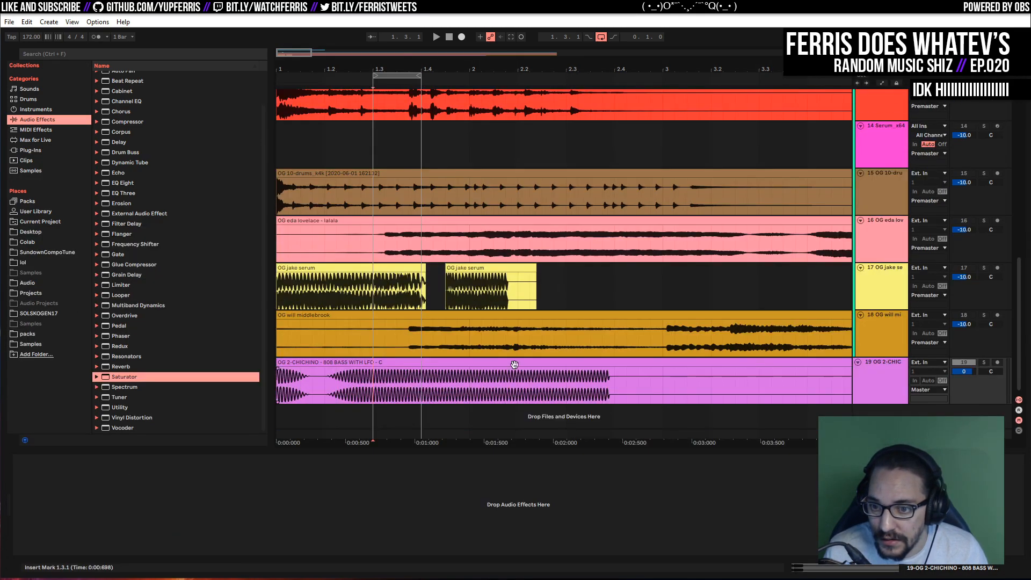
click(983, 362)
key(space)
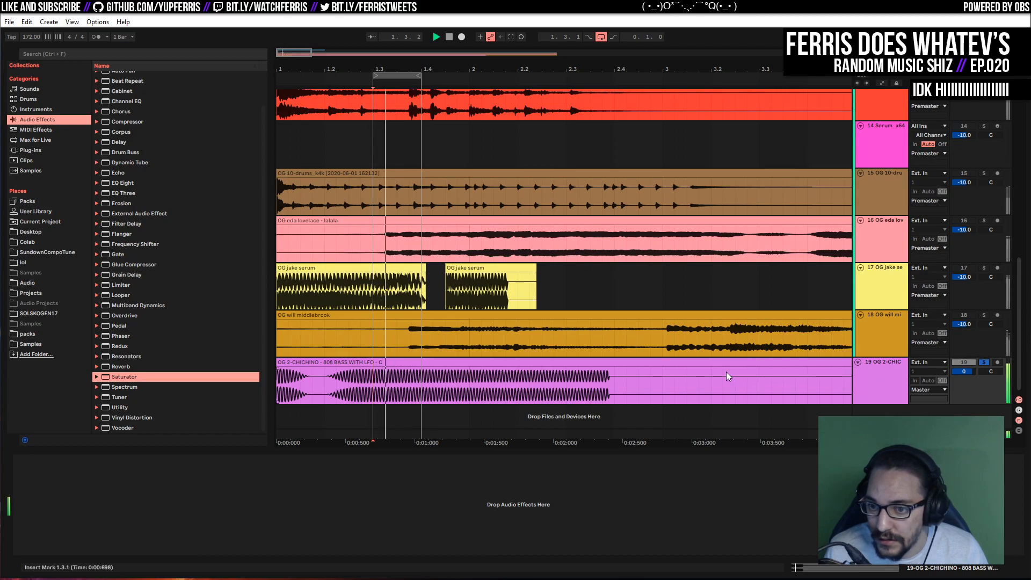
key(space)
Split the 808 bass clip and delete the excess, keeping only the section from 1.3.1 to 1.4.1
key(ctrl+e)
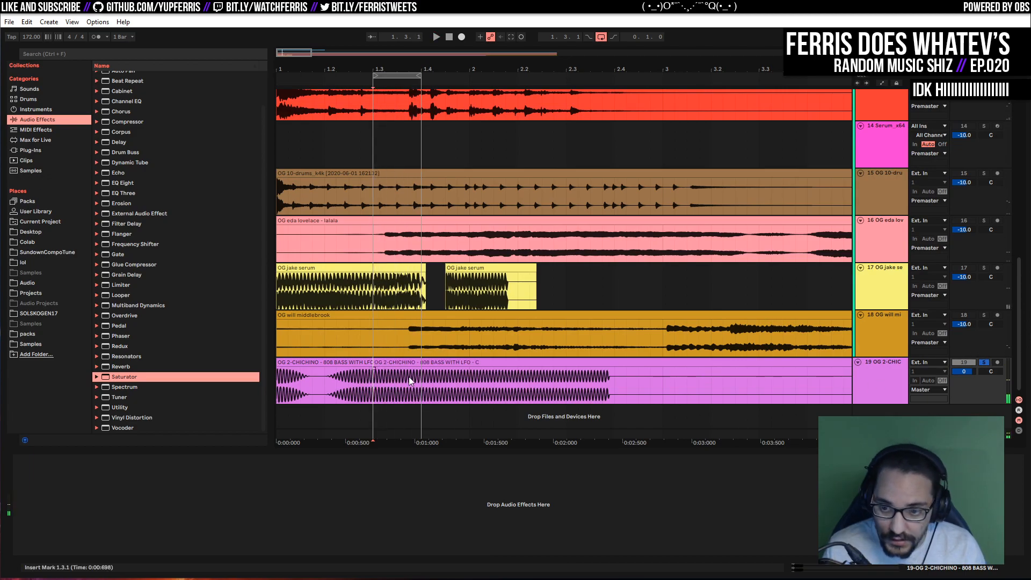
click(438, 364)
key(Delete)
click(356, 363)
key(Delete)
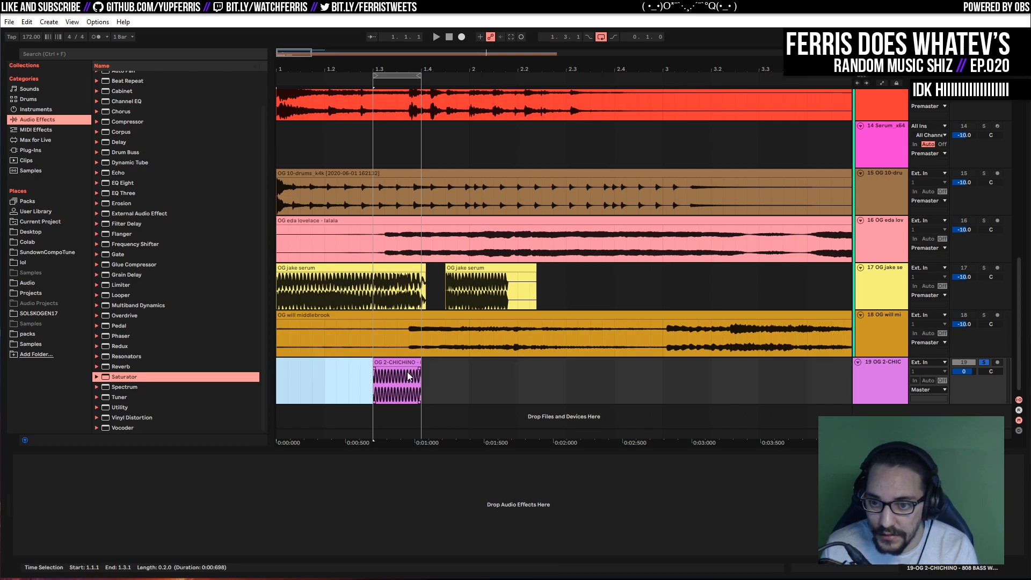
Move the 808 bass track directly below the track with the extracted drum hit
drag(869, 379, 872, 164)
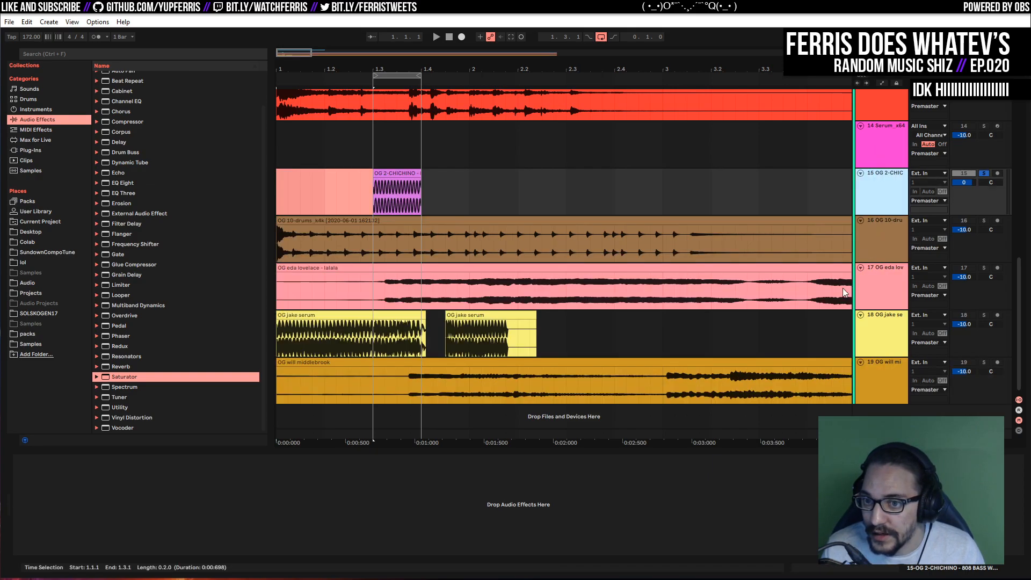
scroll(815, 293, up, 3)
scroll(815, 293, up, 2)
drag(880, 393, 877, 158)
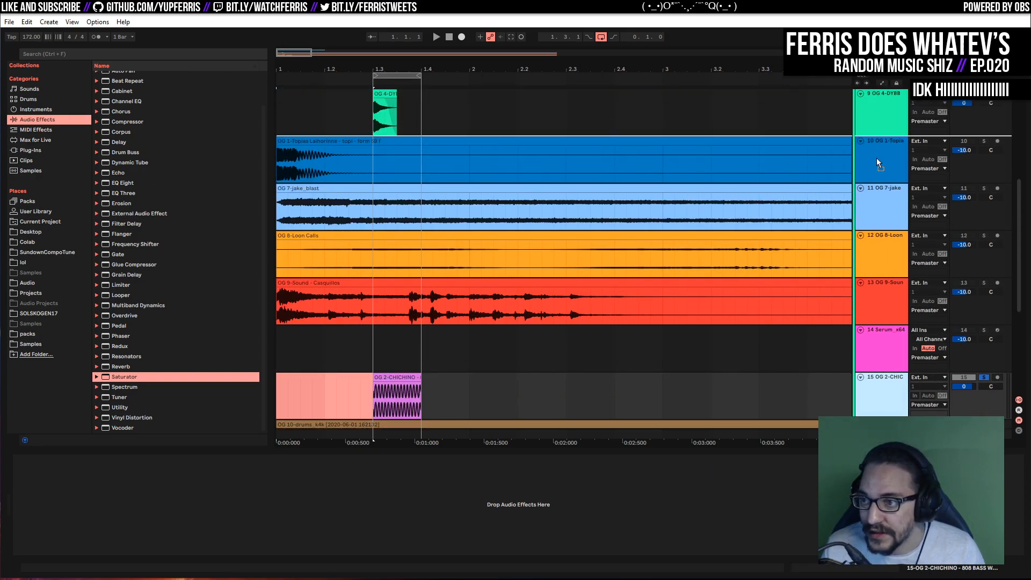
scroll(637, 218, up, 3)
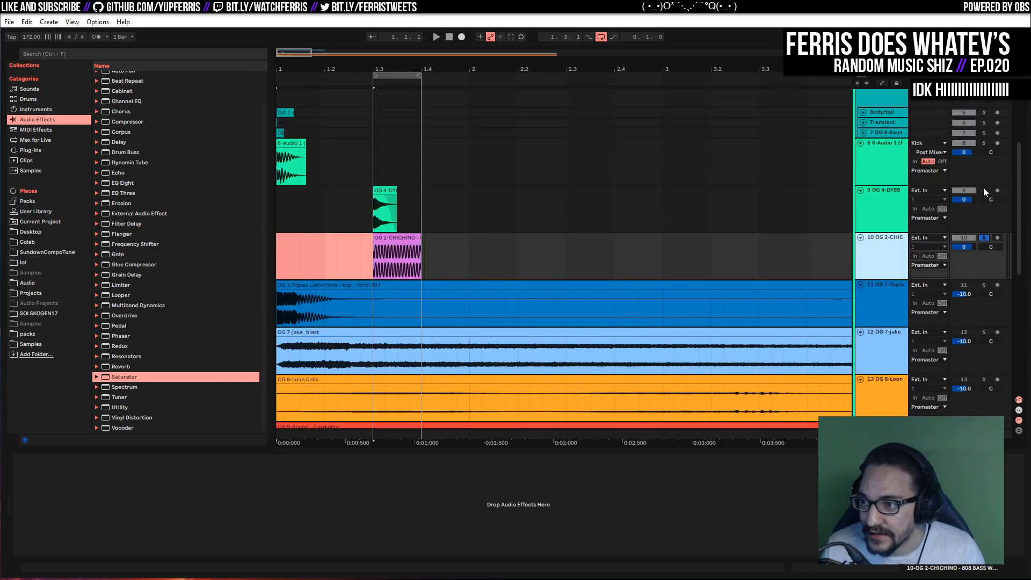
Solo the extracted drum hit's track and play the loop
click(983, 190)
key(space)
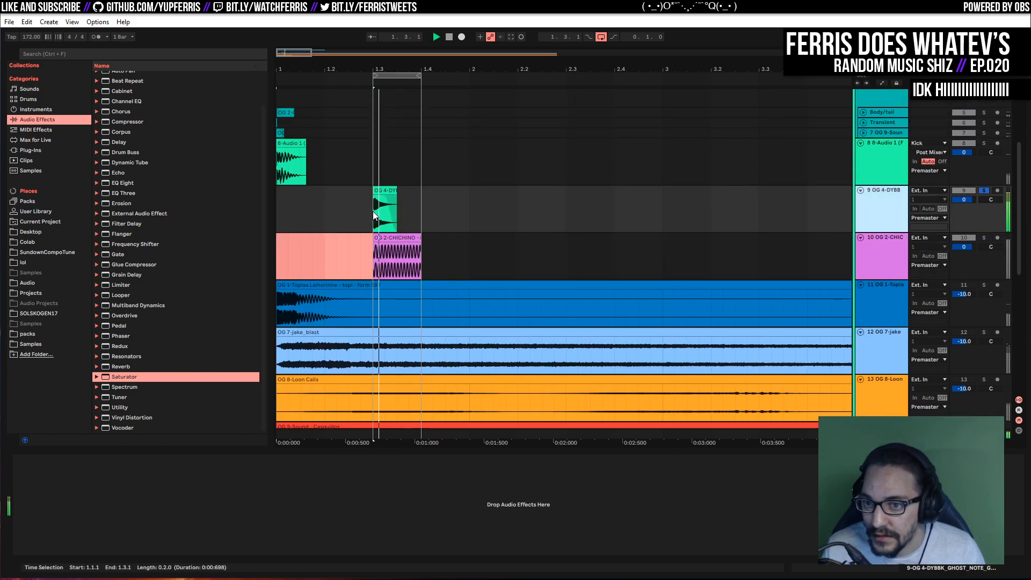
key(space)
Load the FabFilter Pro-Q 3 plug-in onto the extracted drum hit's track and start playback
click(34, 150)
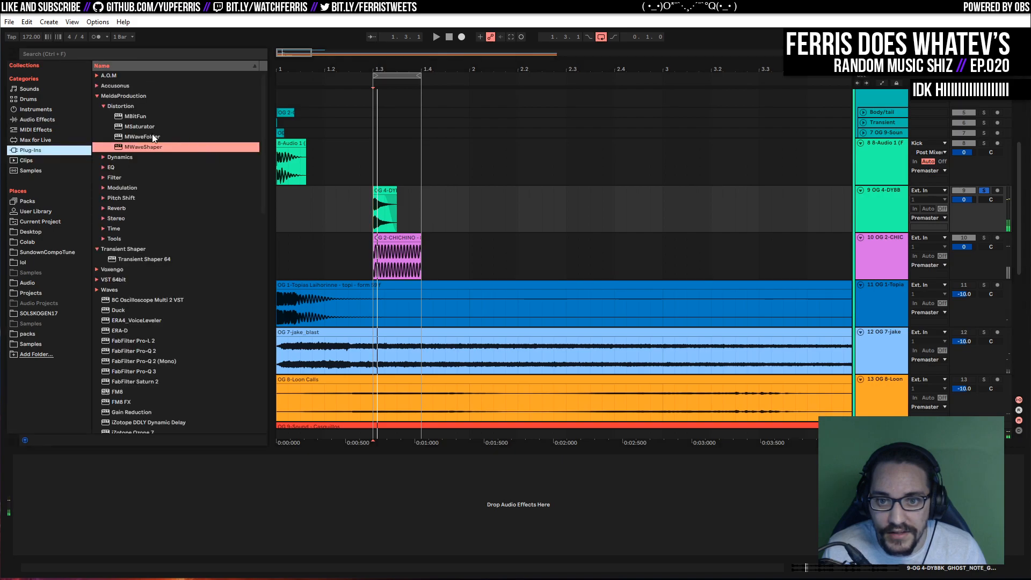
scroll(140, 247, down, 2)
scroll(140, 246, up, 2)
scroll(141, 247, down, 2)
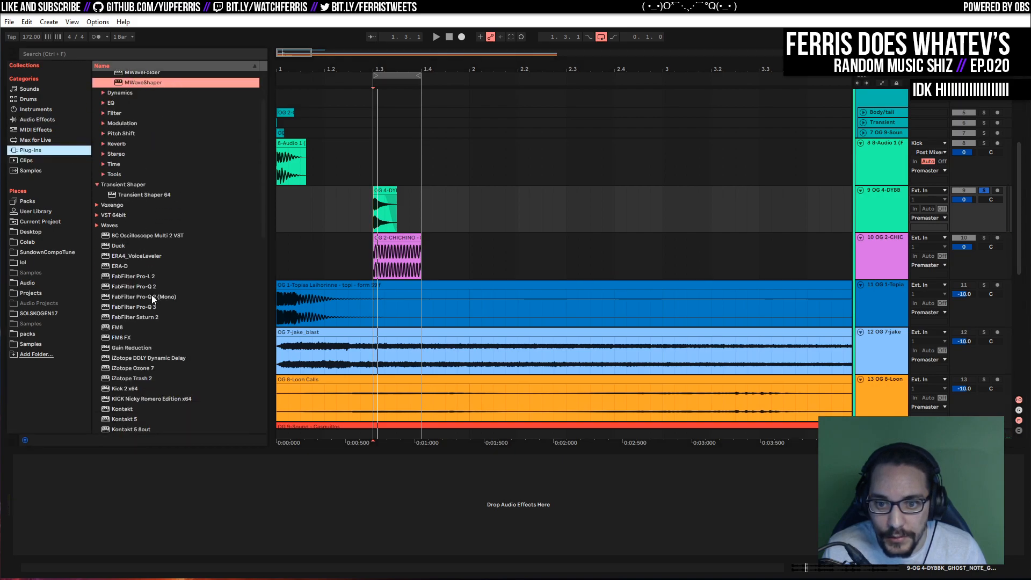
double_click(147, 307)
key(space)
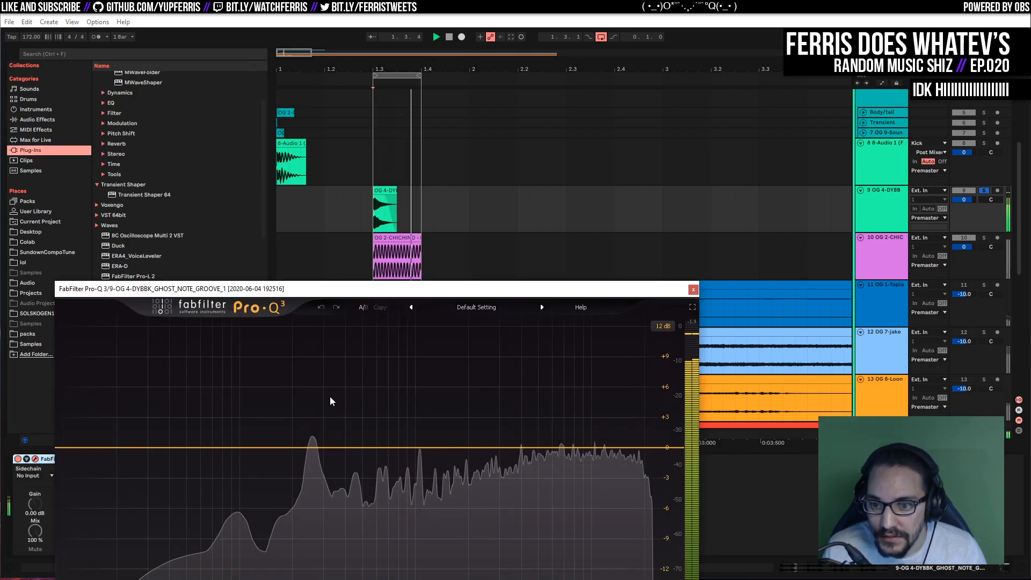
Add a 12 dB/oct low-cut band at about 79.5 Hz to the drum hit's EQ
double_click(192, 448)
click(98, 578)
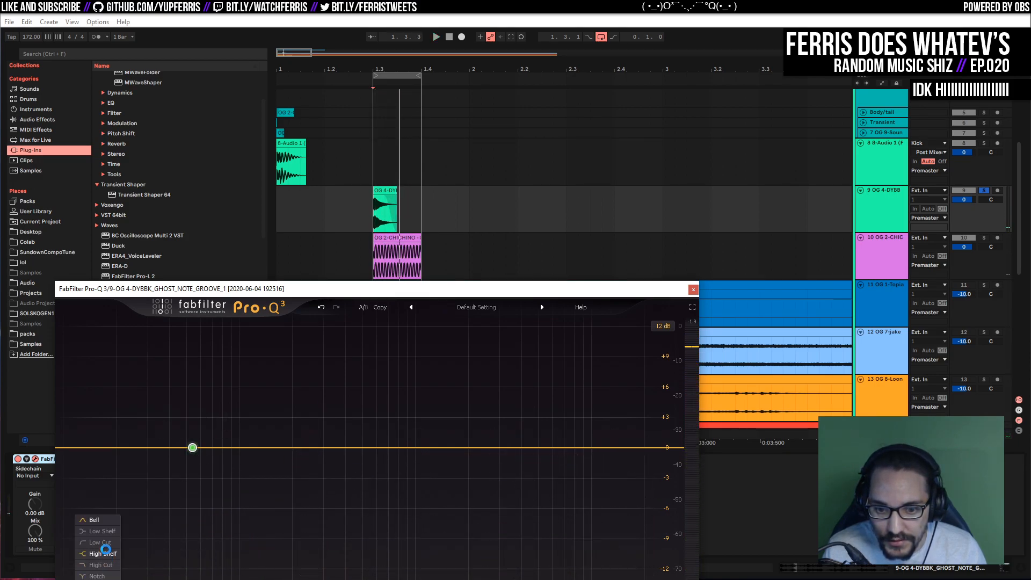
click(103, 542)
drag(192, 447, 222, 445)
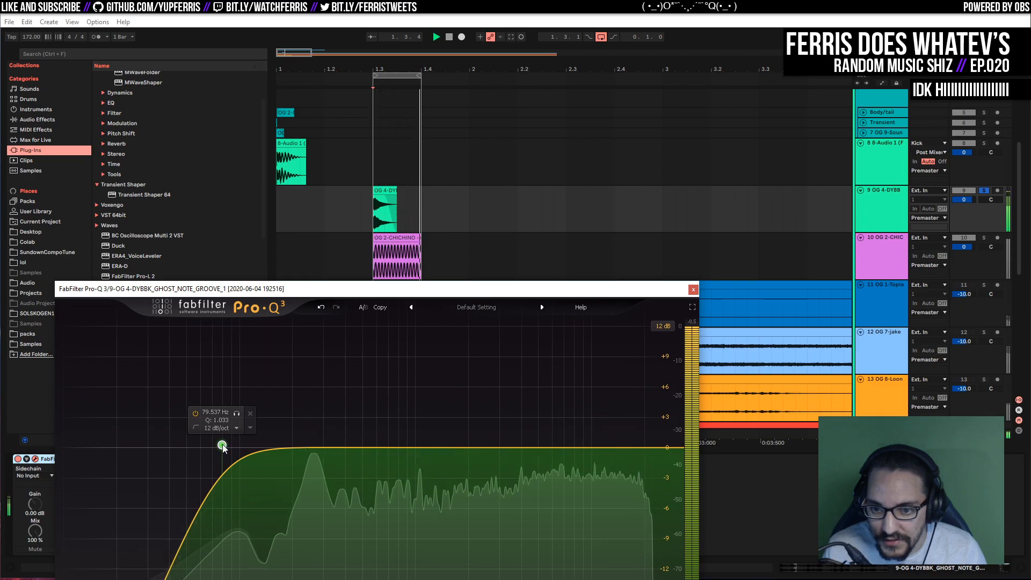
Add a narrow bell boost of about 11.73 dB at 270.24 Hz with a Q of 6.793, and close the EQ
drag(319, 448, 312, 379)
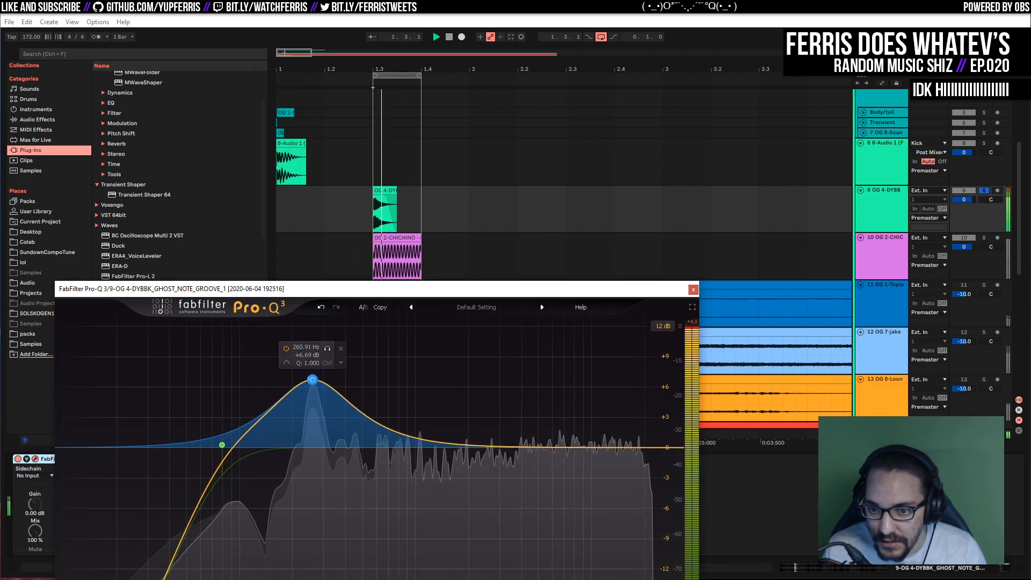
scroll(313, 379, up, 5)
scroll(312, 380, down, 3)
scroll(313, 379, up, 3)
drag(313, 379, 316, 328)
click(694, 289)
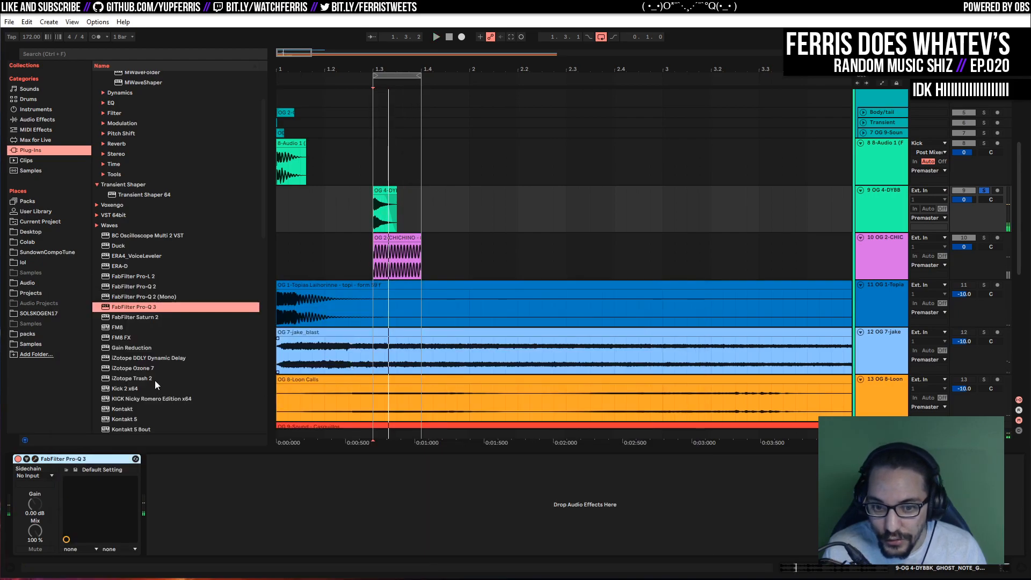
Reopen the drum hit's EQ and check the boosted peak's frequency and note while playing the loop
click(35, 459)
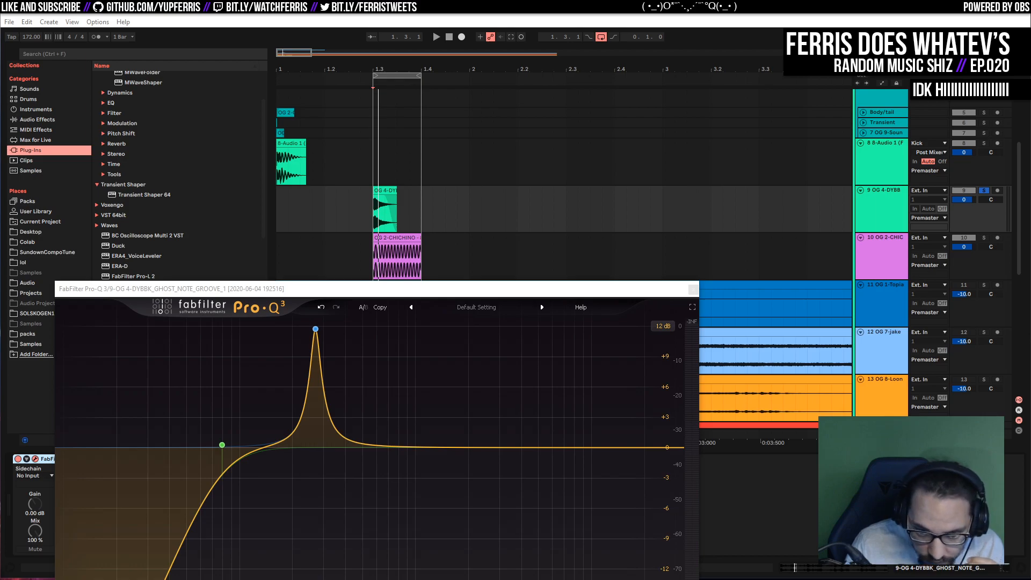
click(344, 579)
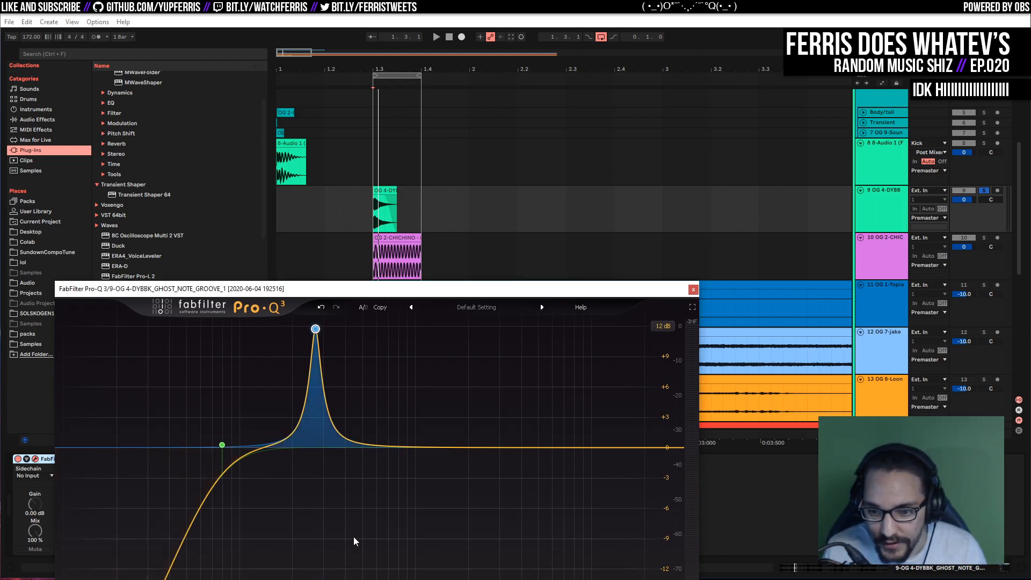
mouse_move(315, 329)
key(space)
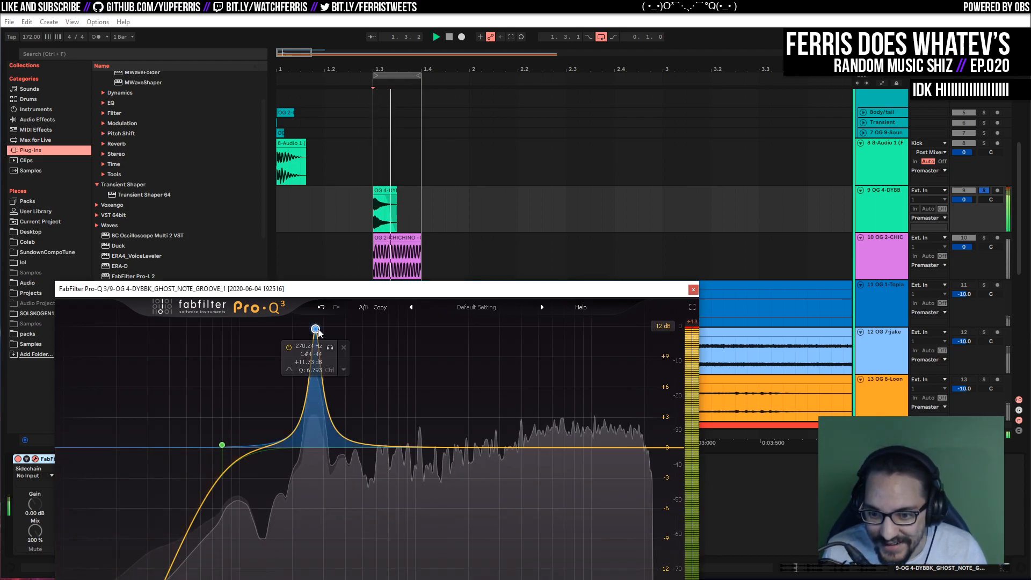
key(space)
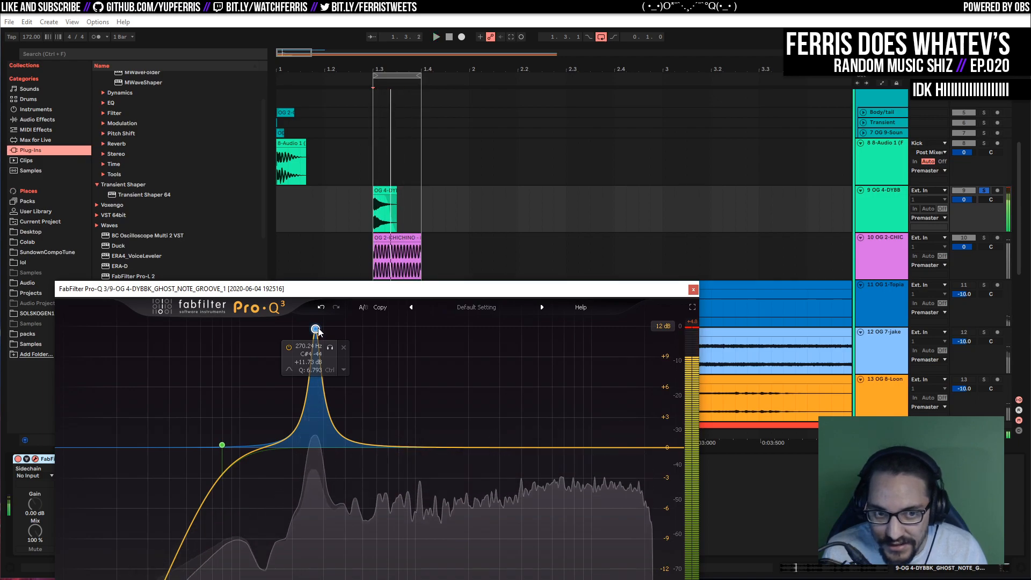
Show the drum hit clip's sample settings beside its EQ and check the boosted peak's note during playback
double_click(384, 194)
drag(288, 296, 488, 287)
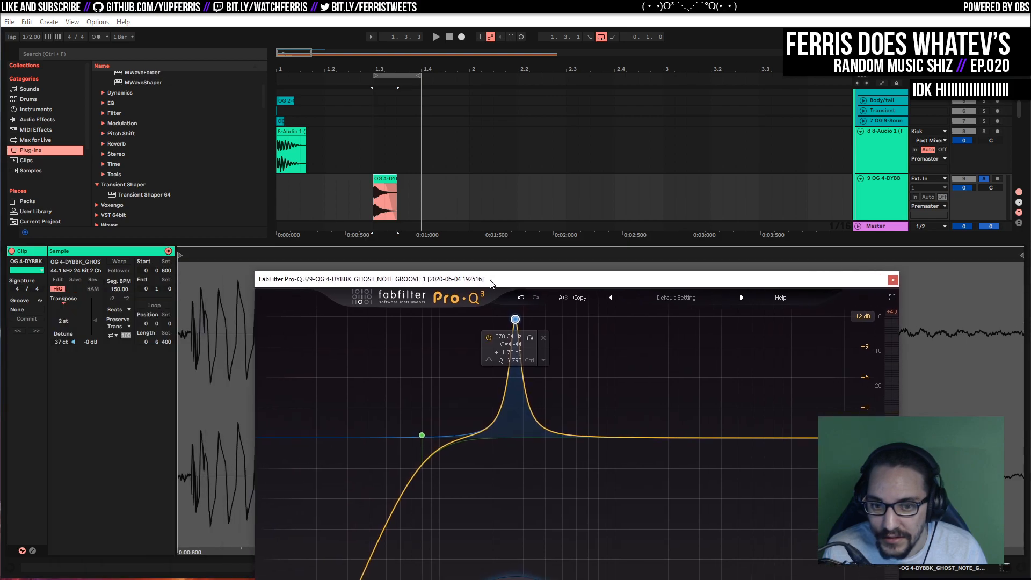
key(space)
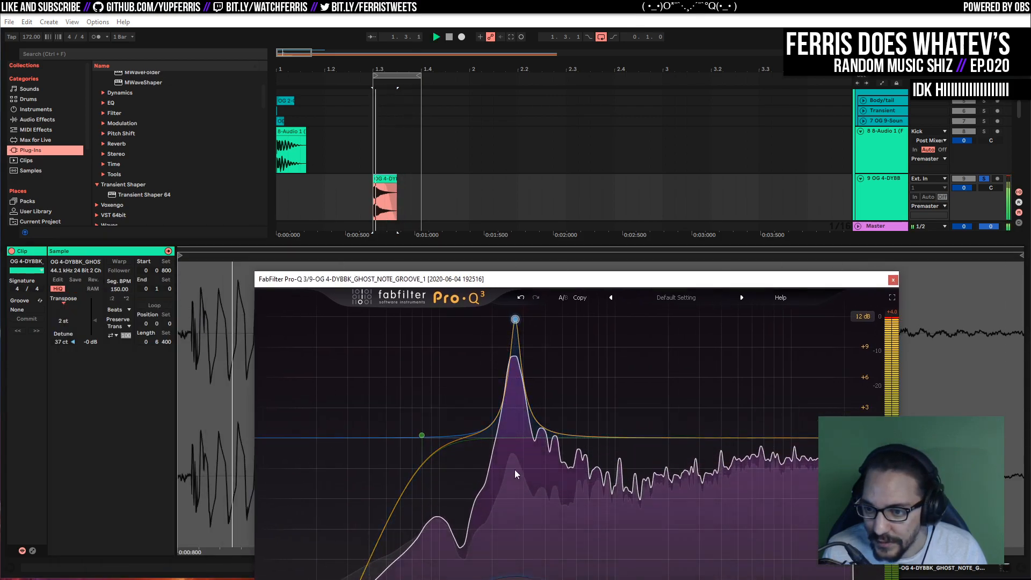
mouse_move(510, 456)
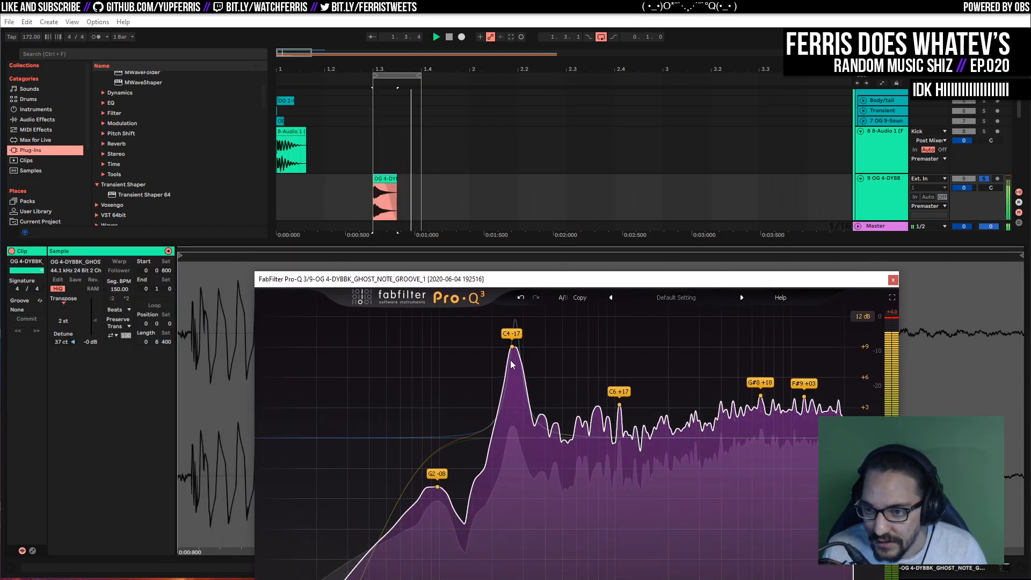
drag(512, 347, 513, 319)
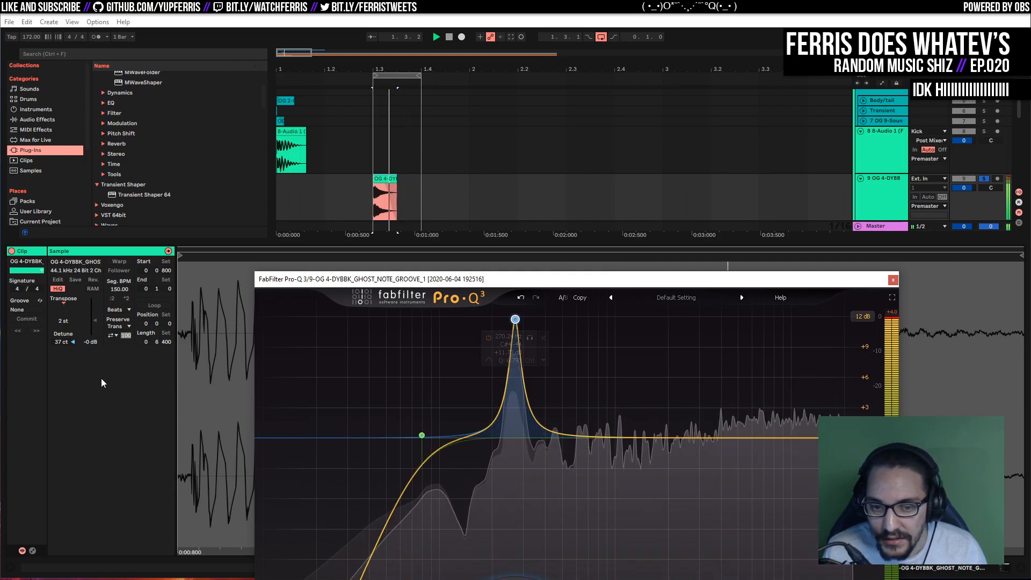
Reset the drum hit clip's transposition to 0 st, align the narrow EQ bell with the shifted peak and check its note
click(59, 311)
key(Delete)
key(space)
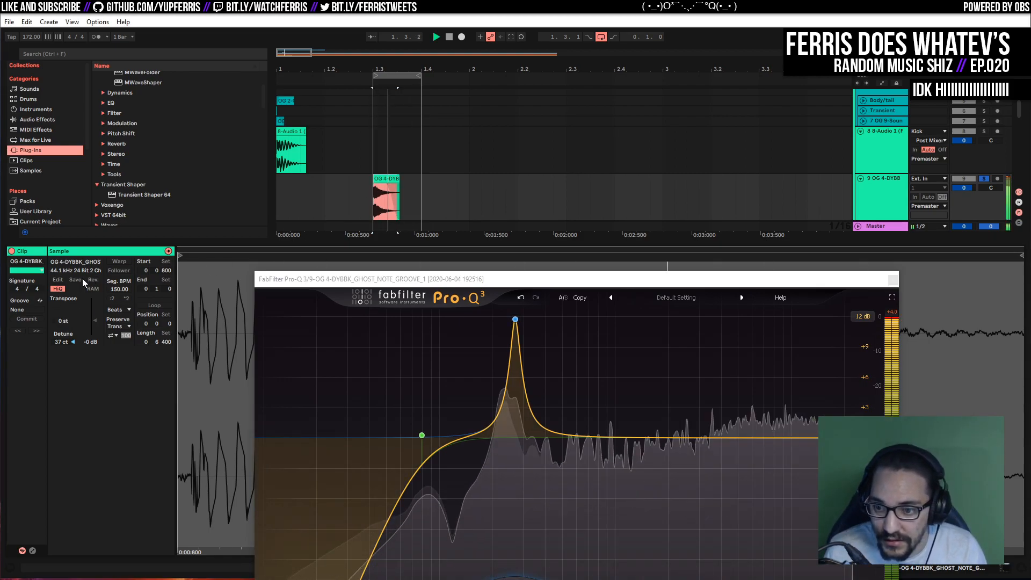
click(514, 320)
drag(515, 320, 501, 318)
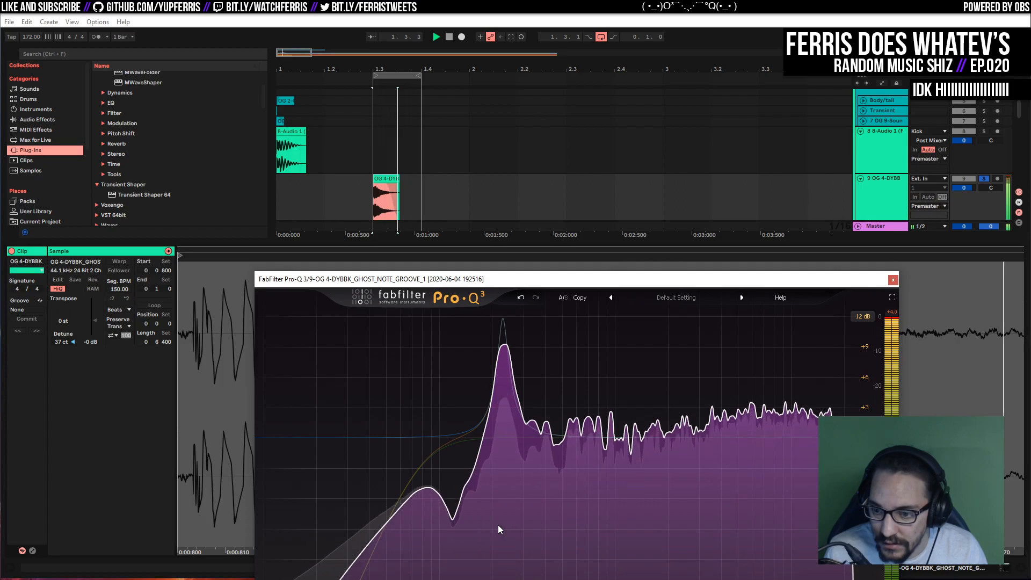
mouse_move(497, 524)
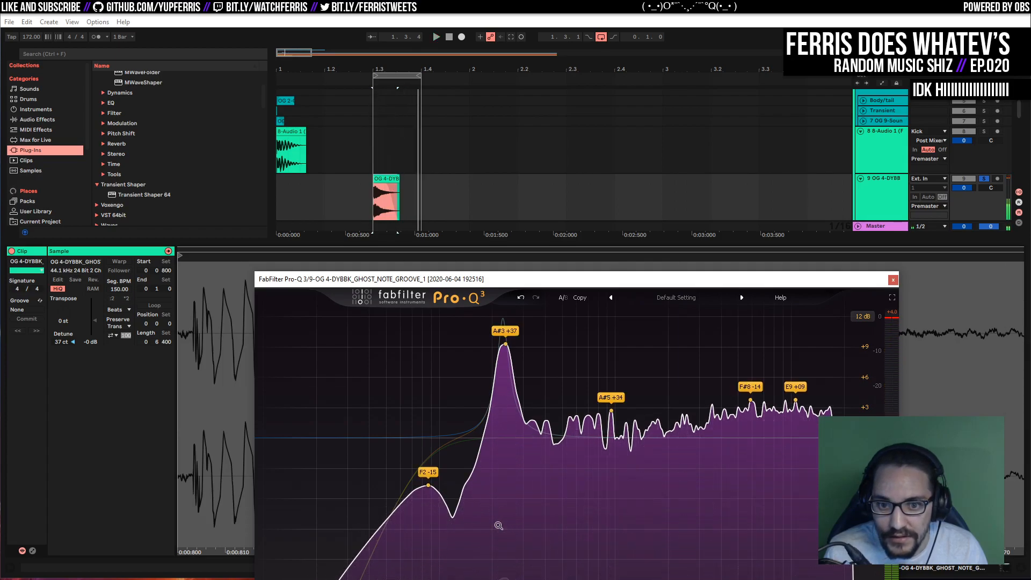
Transpose the drum hit clip to -3 st and move the narrow EQ bell to 174.78 Hz with a 12.32 dB boost
click(63, 310)
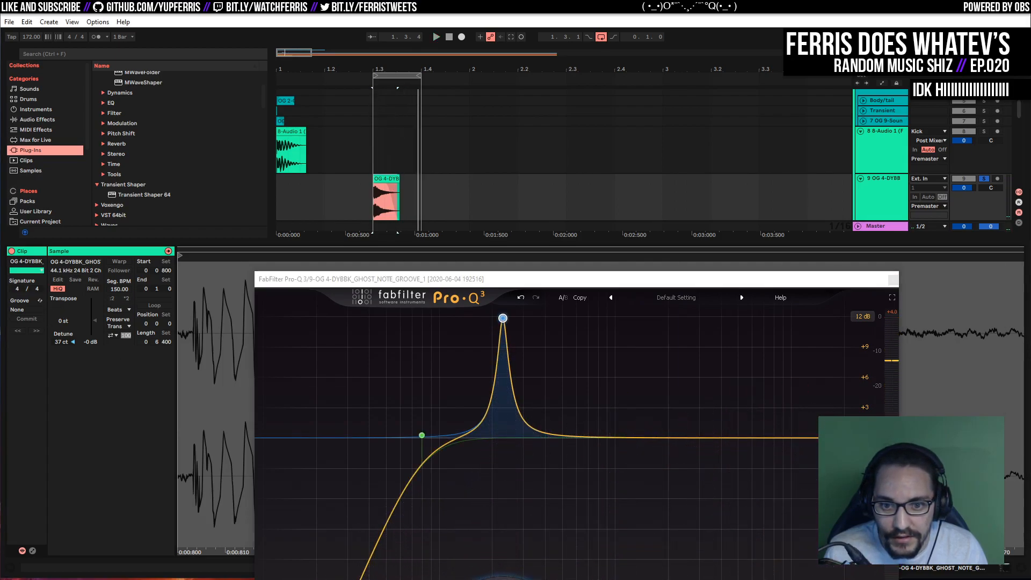
drag(62, 310, 63, 316)
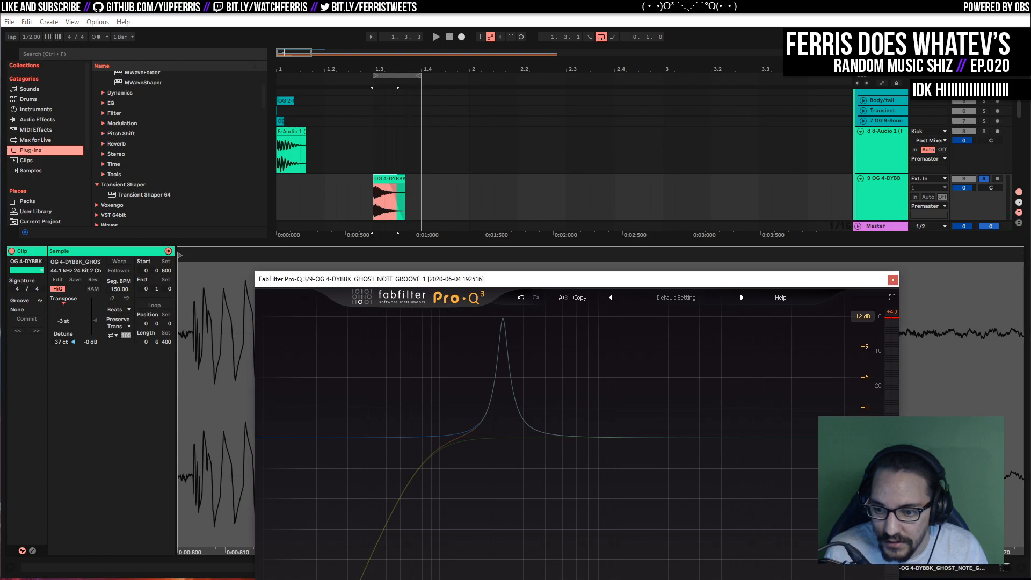
drag(502, 318, 482, 313)
key(space)
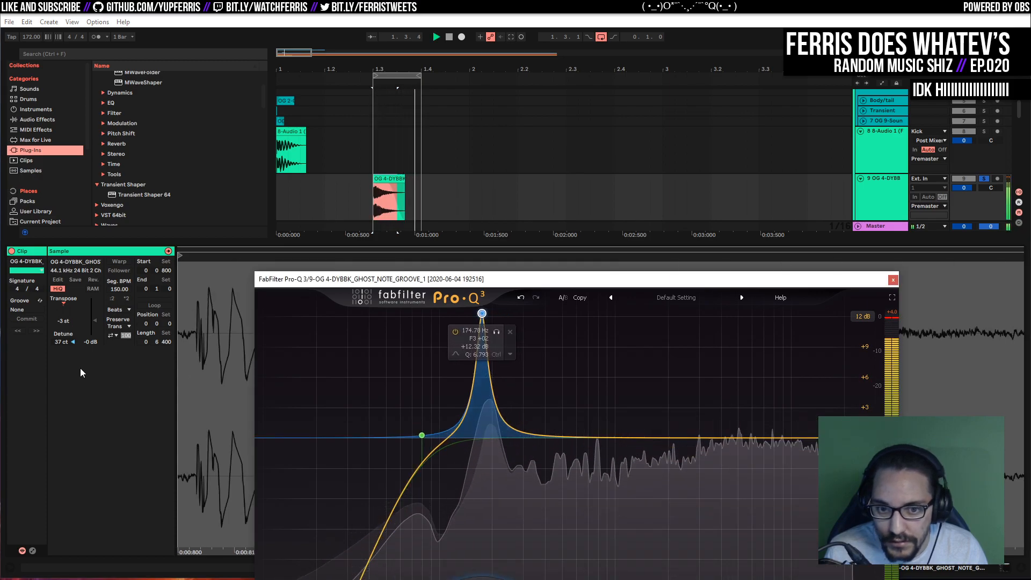
Transpose the drum hit clip to 7 st and move the narrow EQ bell to 350.52 Hz with a 13.96 dB boost
drag(65, 317, 65, 326)
key(space)
drag(481, 313, 535, 381)
drag(65, 309, 64, 295)
key(space)
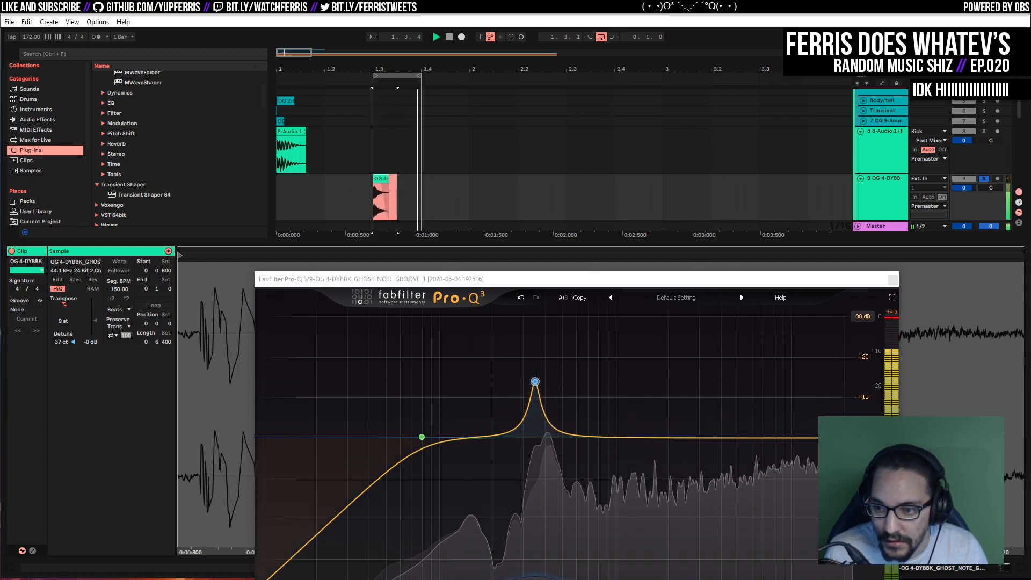
mouse_move(529, 374)
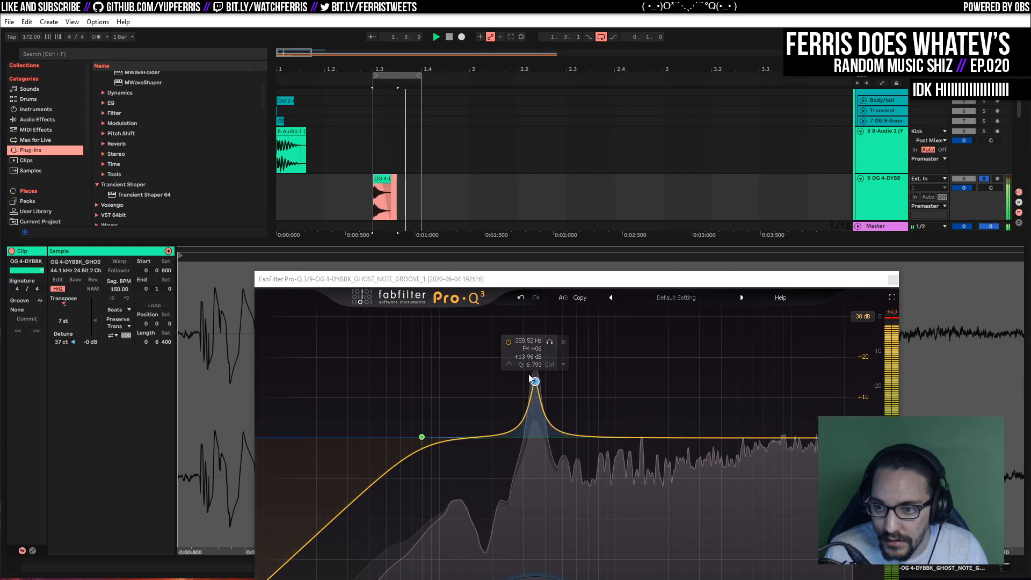
Shift the narrow bell and the low cut slightly higher, and add a high-shelf band near 11.6 kHz with a Q of 0.300
drag(535, 382, 528, 332)
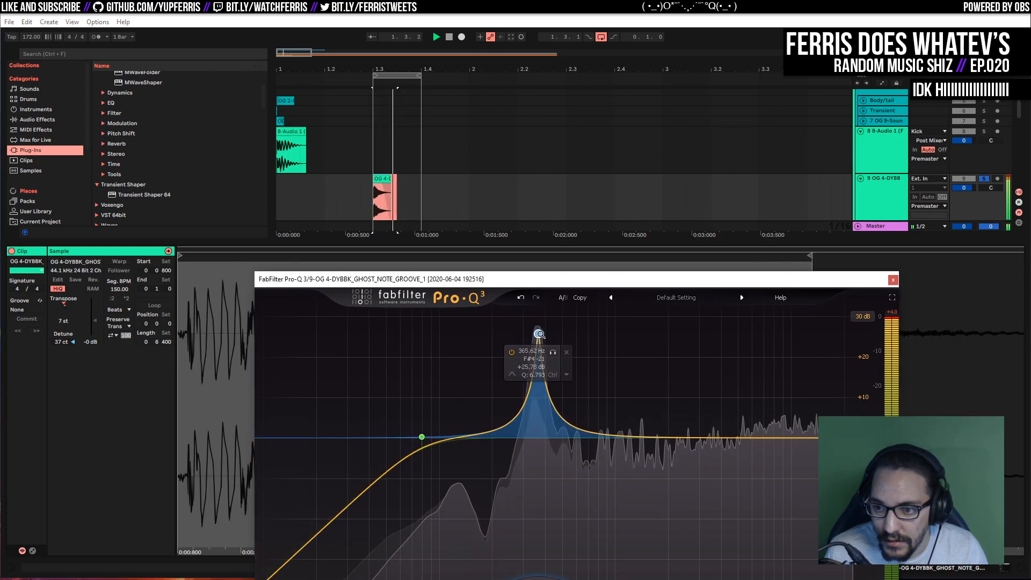
drag(421, 436, 439, 437)
drag(791, 437, 799, 407)
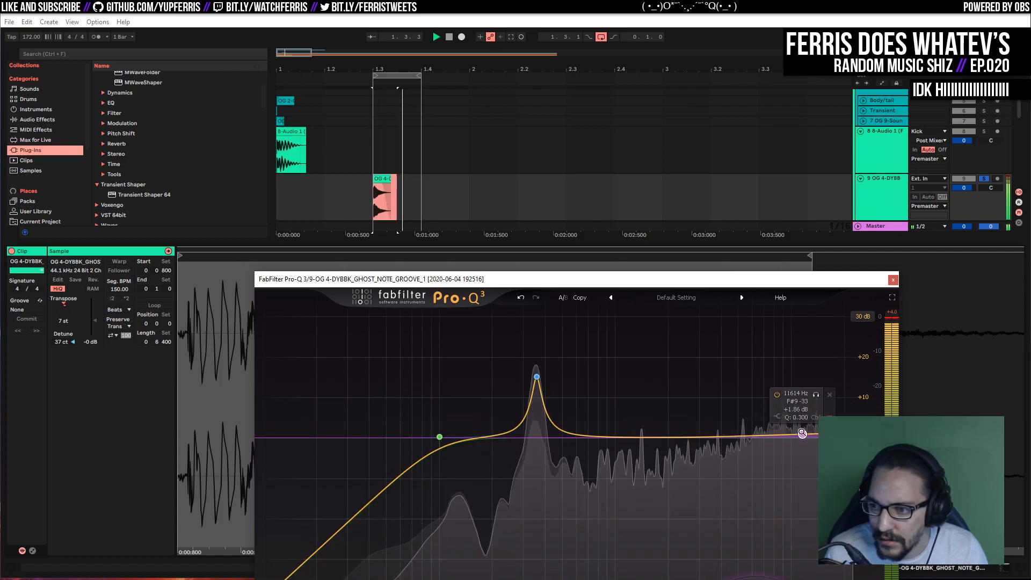
Add a bell boost of 1.19 dB at 1268.7 Hz with a Q of 1.000, then close the EQ and show the device chain
drag(661, 446, 684, 455)
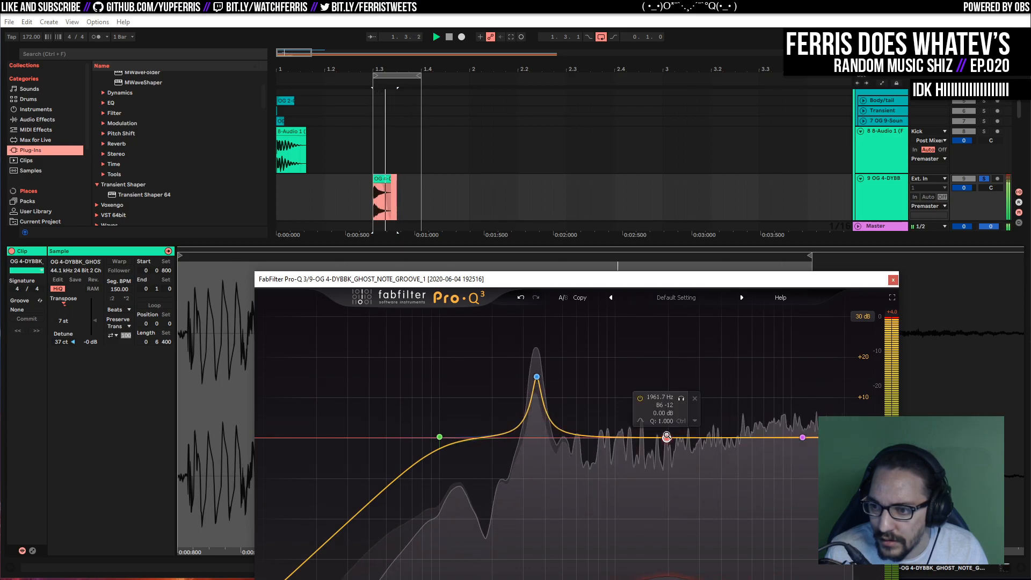
drag(667, 435, 633, 432)
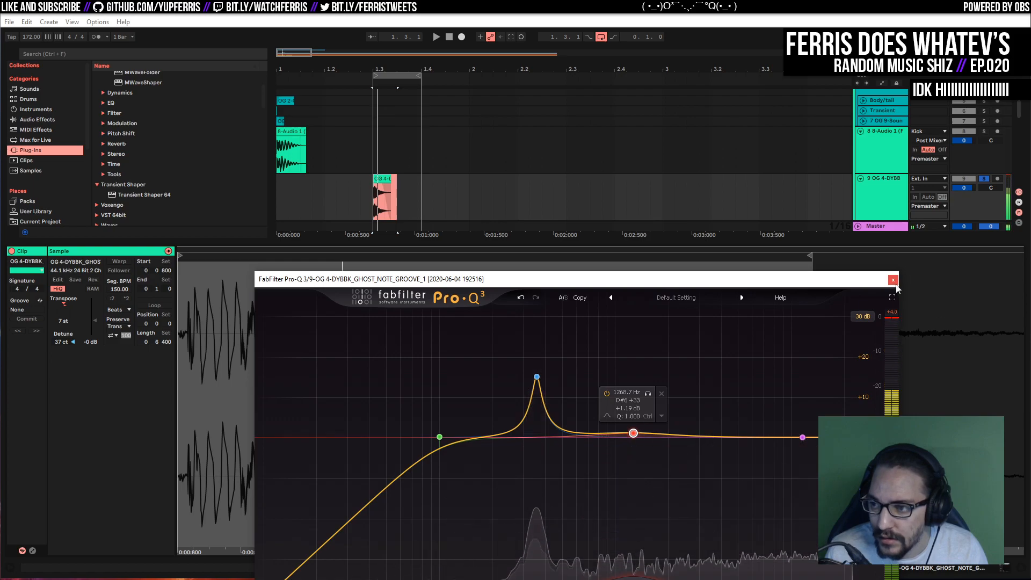
click(894, 282)
key(shift+Tab)
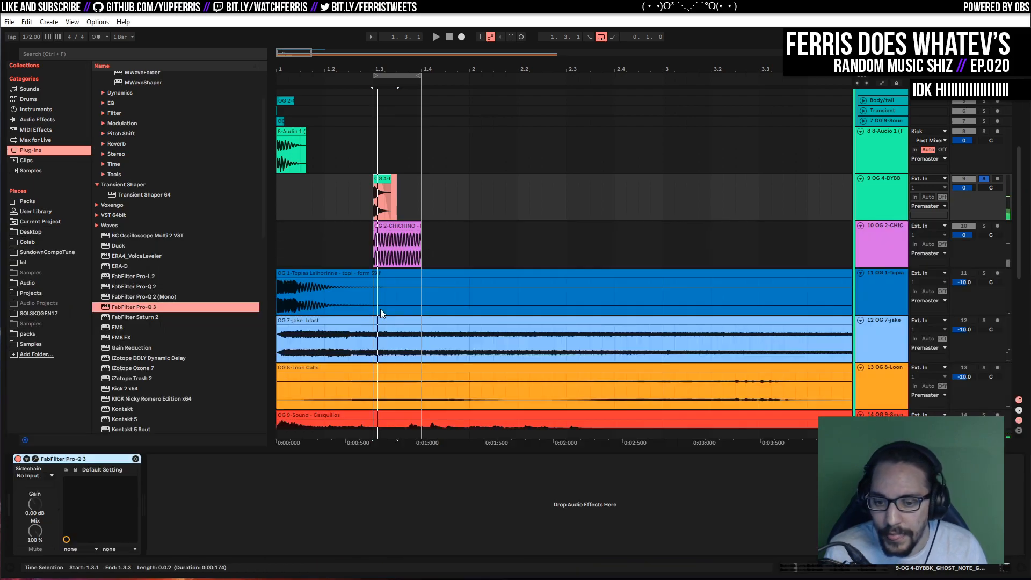
Give the drum hit clip a long fade-out starting near its beginning while listening to the loop
click(388, 179)
key(space)
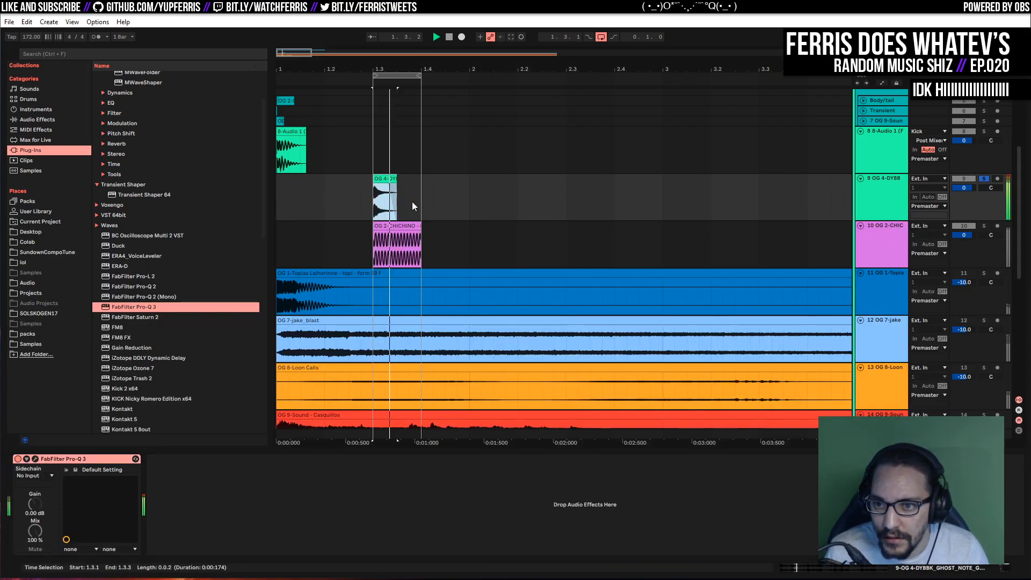
drag(388, 186, 379, 184)
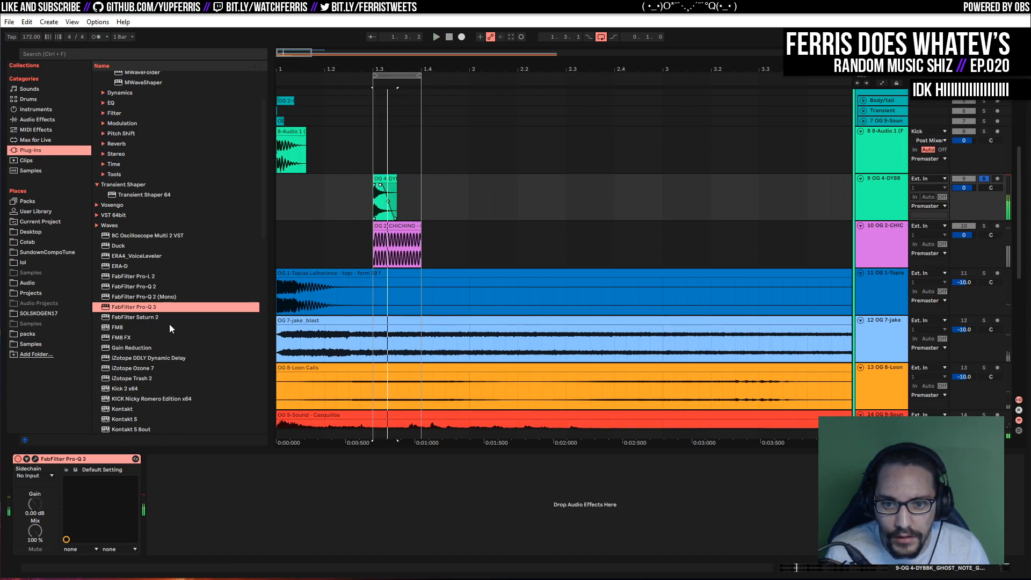
Load Saturator onto the drum hit's track with Soft Clip on and the drive at 0.00 dB
scroll(150, 241, up, 3)
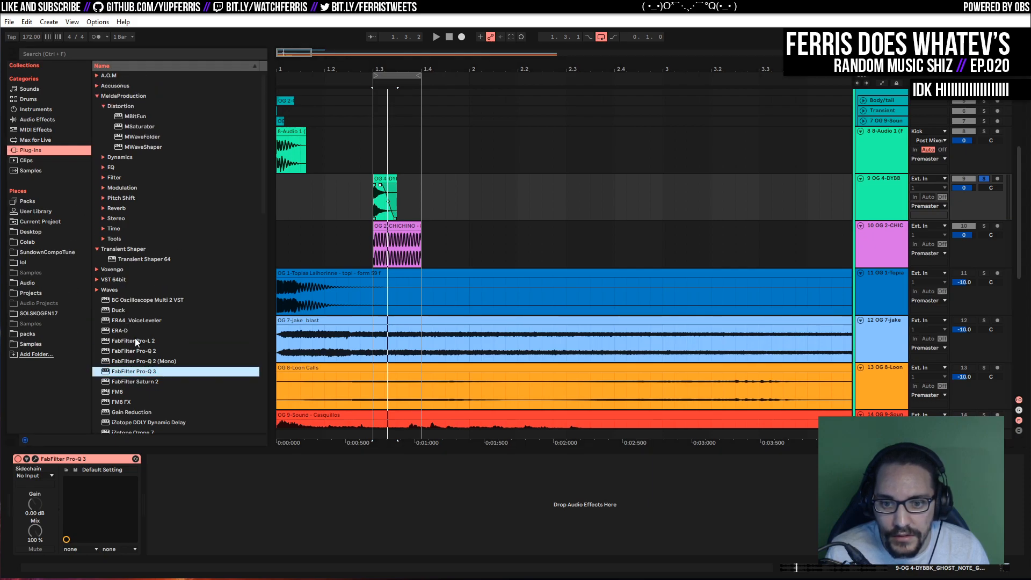
scroll(156, 349, down, 5)
click(38, 119)
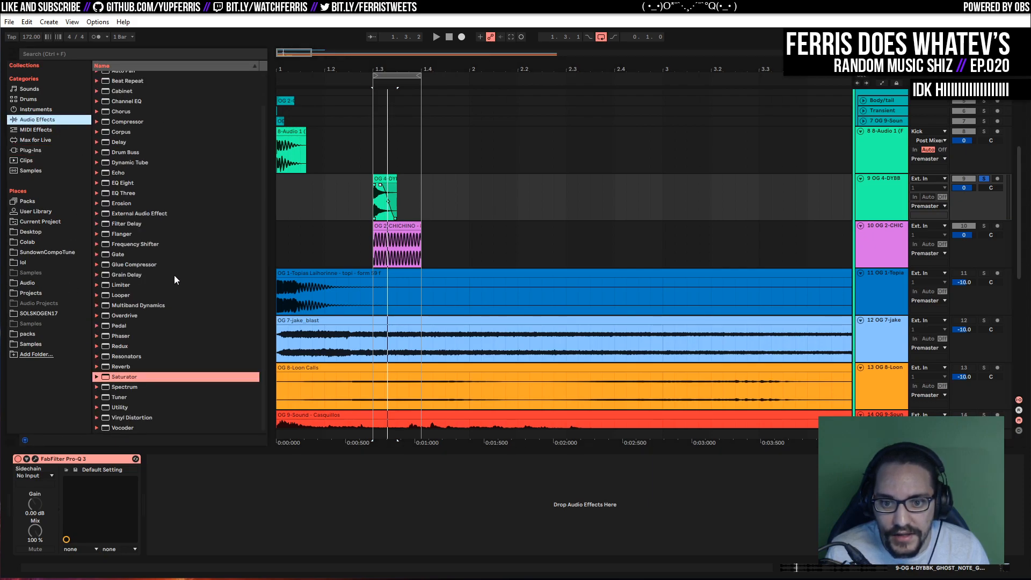
double_click(127, 378)
key(space)
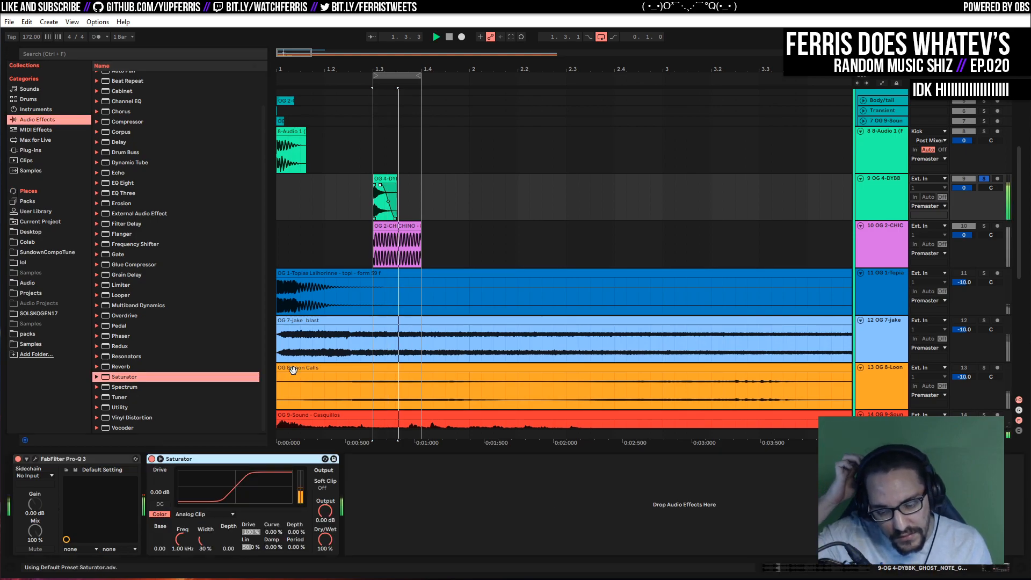
click(321, 487)
drag(155, 485, 155, 482)
double_click(156, 486)
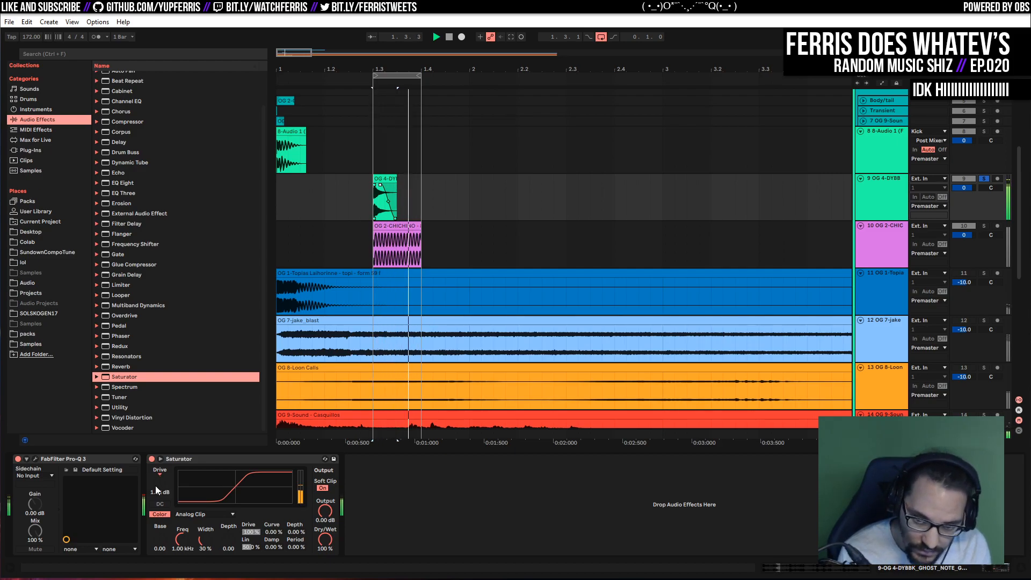
Extend the loop start back to 1.1.1 and solo the frozen kick track together with the drum hit
scroll(518, 226, up, 3)
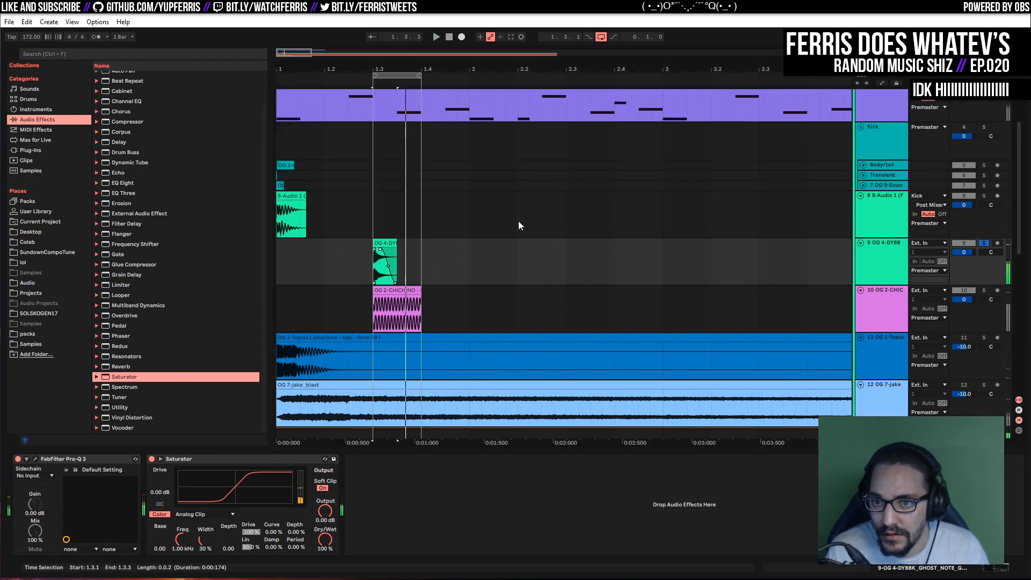
drag(373, 79, 278, 76)
key(space)
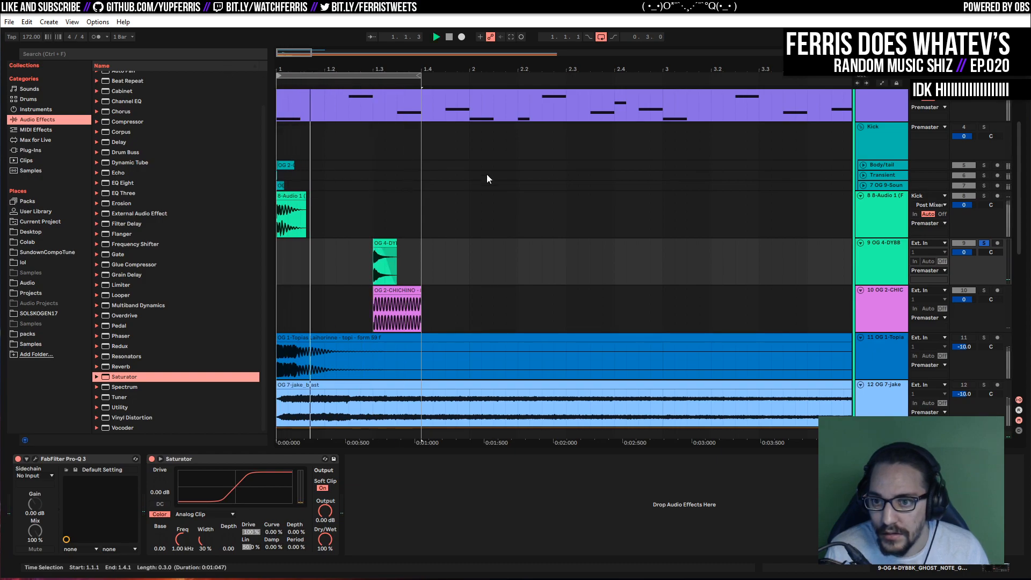
click(983, 195)
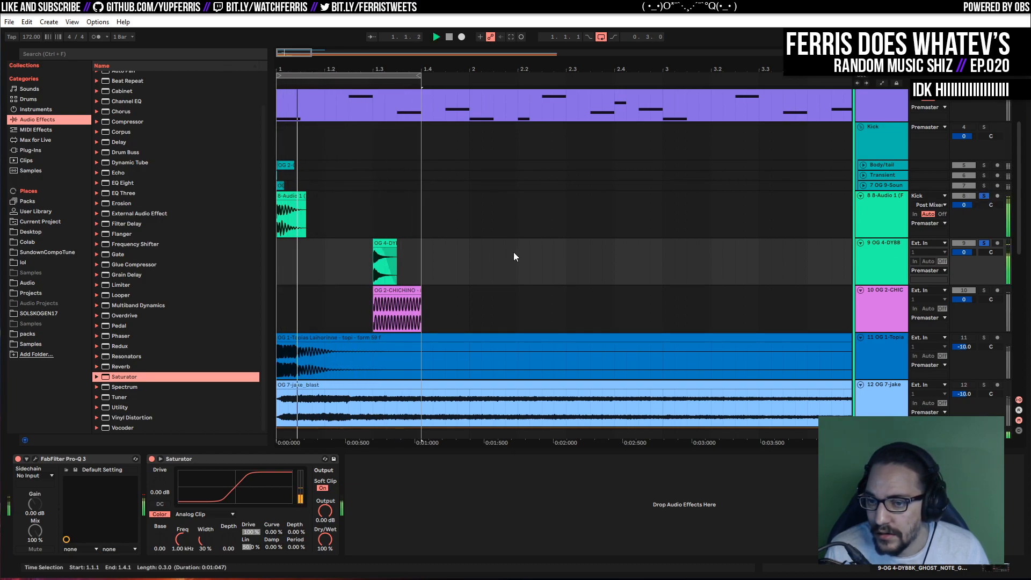
Delete the 808 bass track below the drum hit's track
click(884, 304)
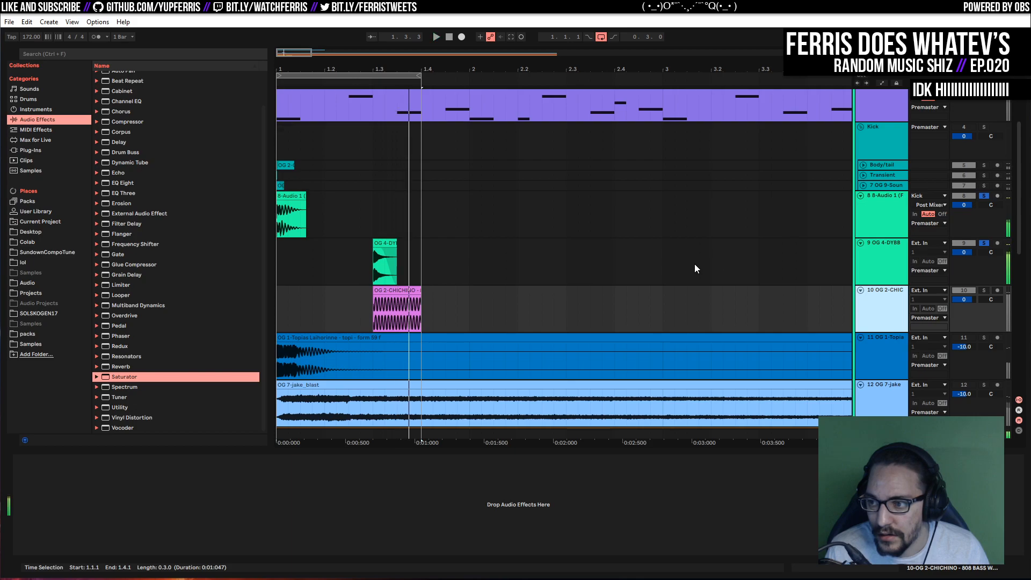
key(Delete)
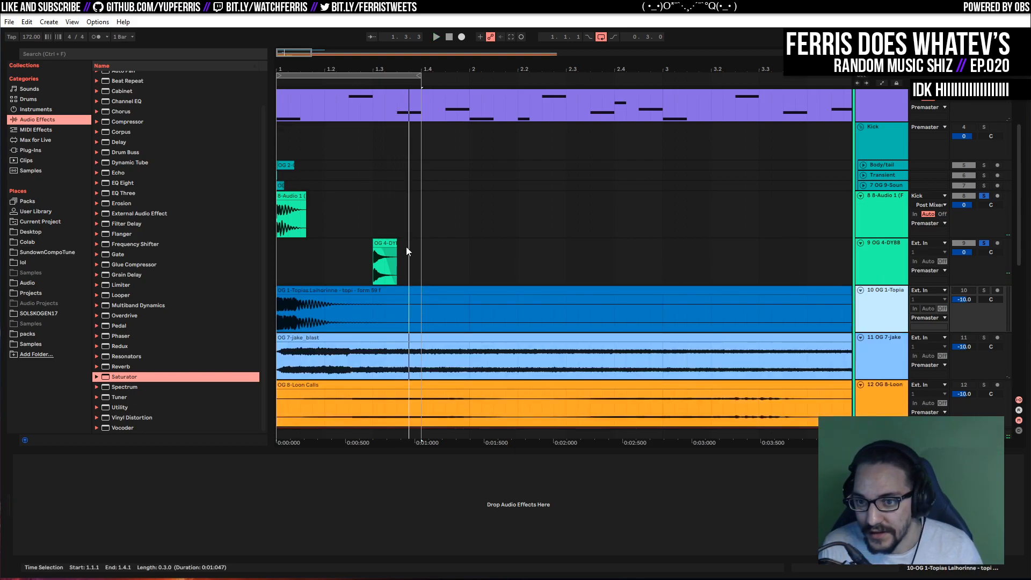
click(471, 233)
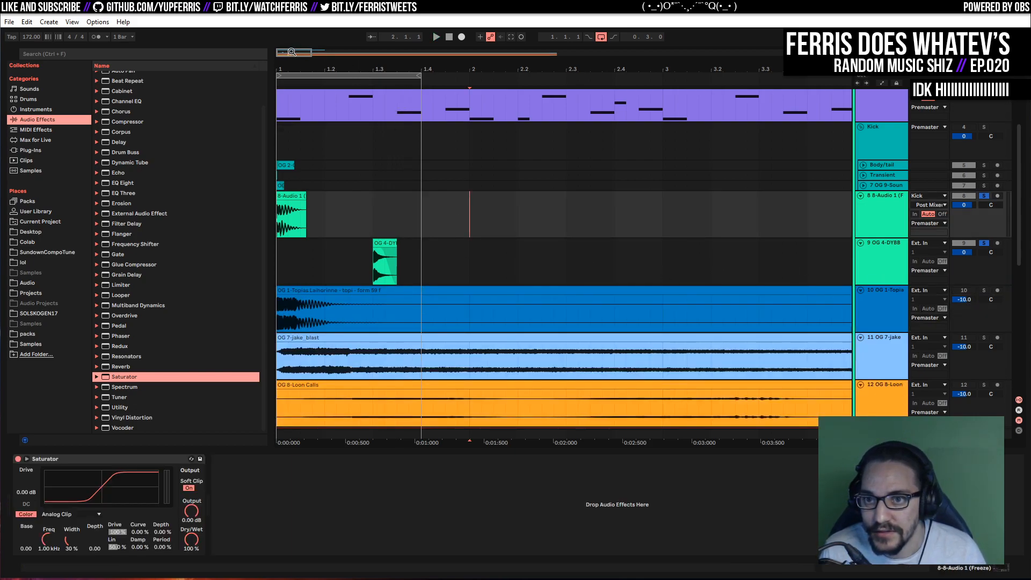
Move the drum hit clip to start at 1.2.1 and play the loop
drag(291, 52, 292, 67)
key(space)
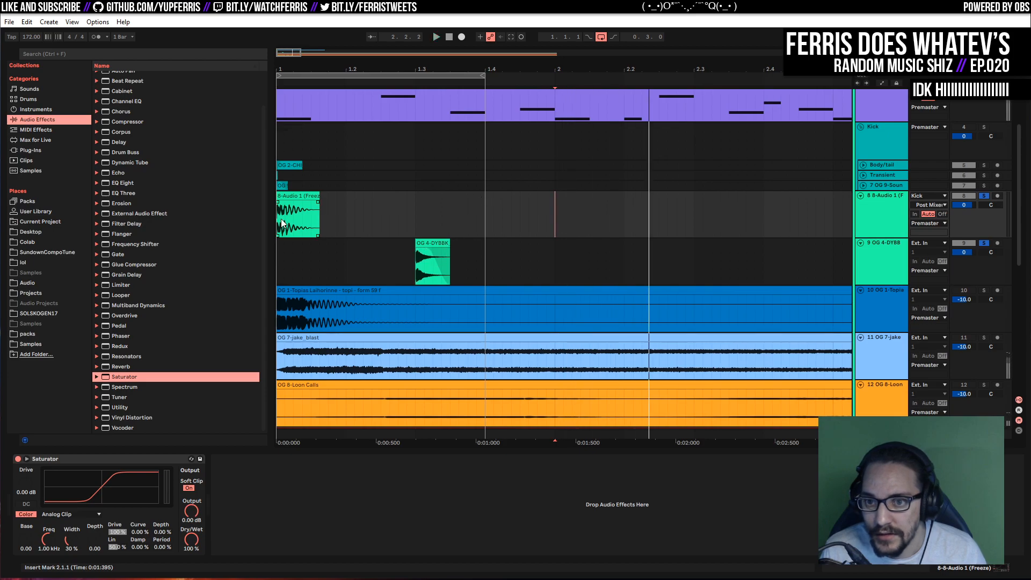
click(424, 248)
drag(424, 248, 355, 238)
key(space)
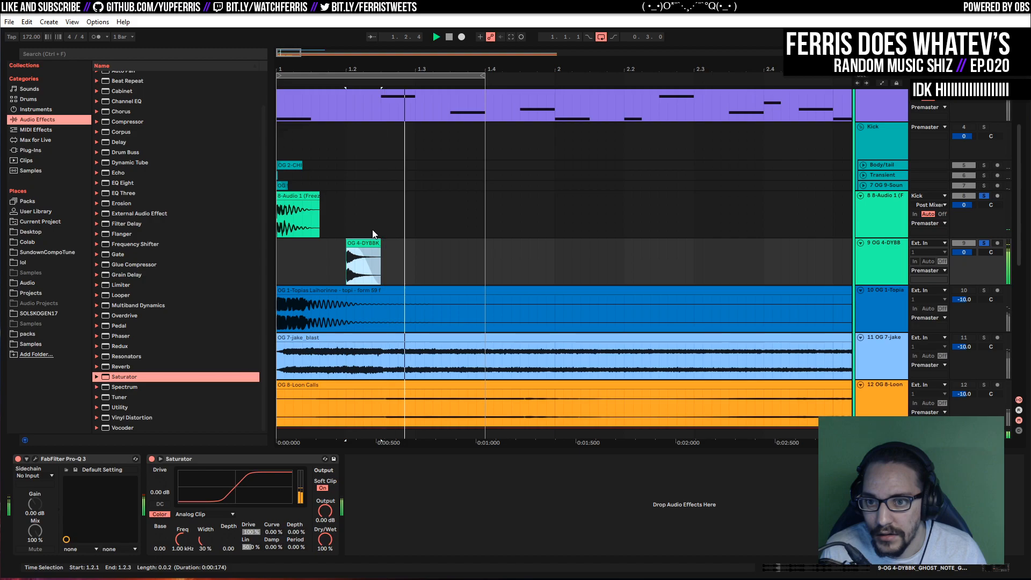
Trim the end of the frozen kick clip in stages to less than a sixteenth note, replaying the loop to compare
key(space)
drag(298, 69, 298, 113)
drag(390, 197, 346, 206)
key(space)
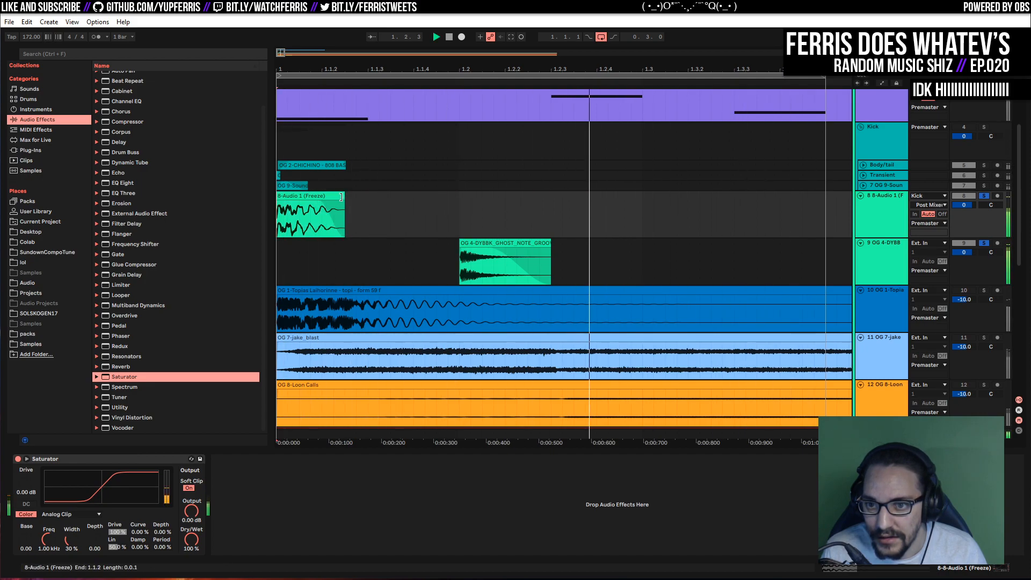
drag(341, 196, 322, 197)
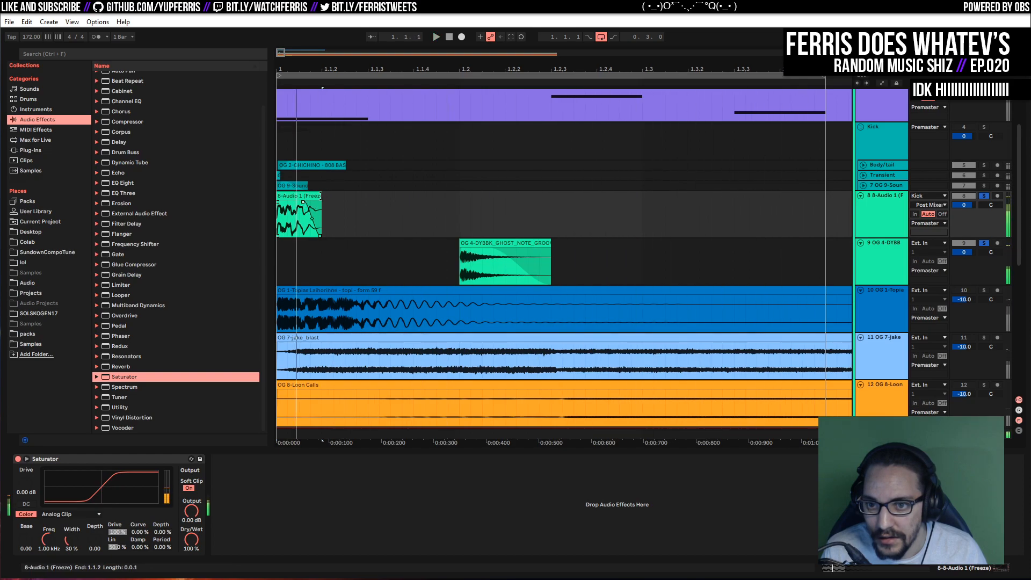
drag(320, 196, 299, 206)
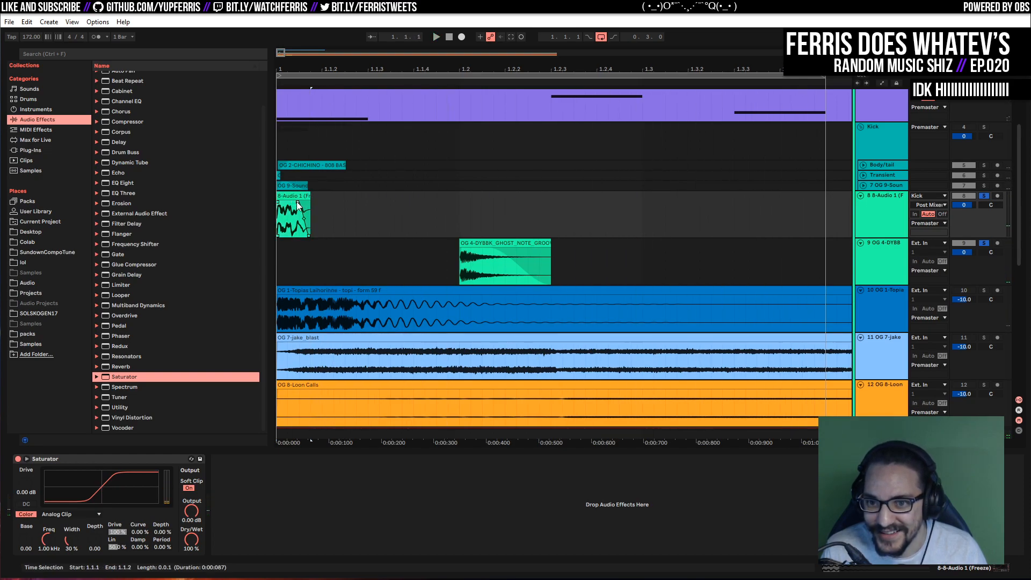
click(290, 206)
key(space)
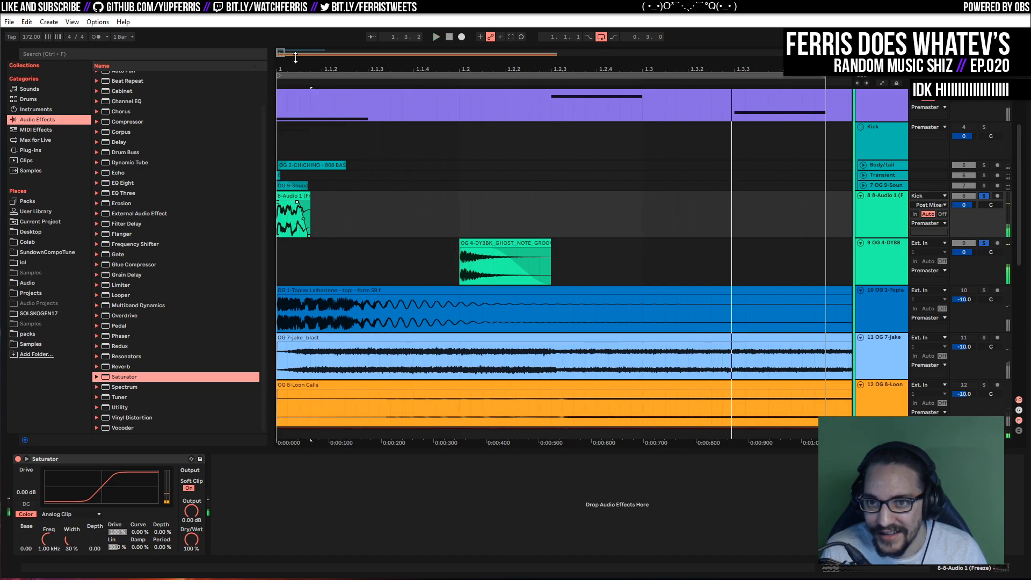
Solo the Kick group and duplicate its Body/tail track
drag(281, 55, 280, 34)
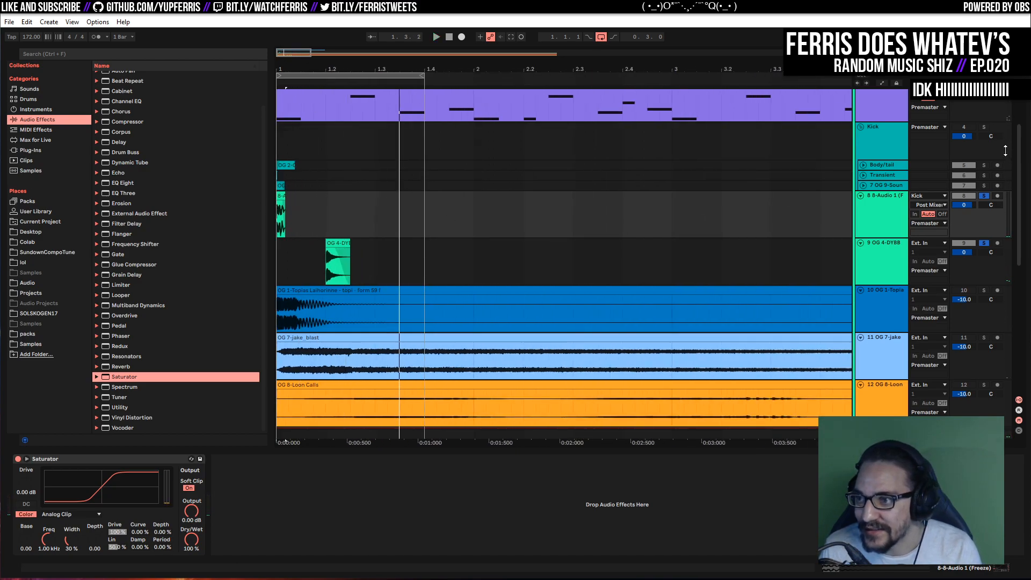
click(983, 127)
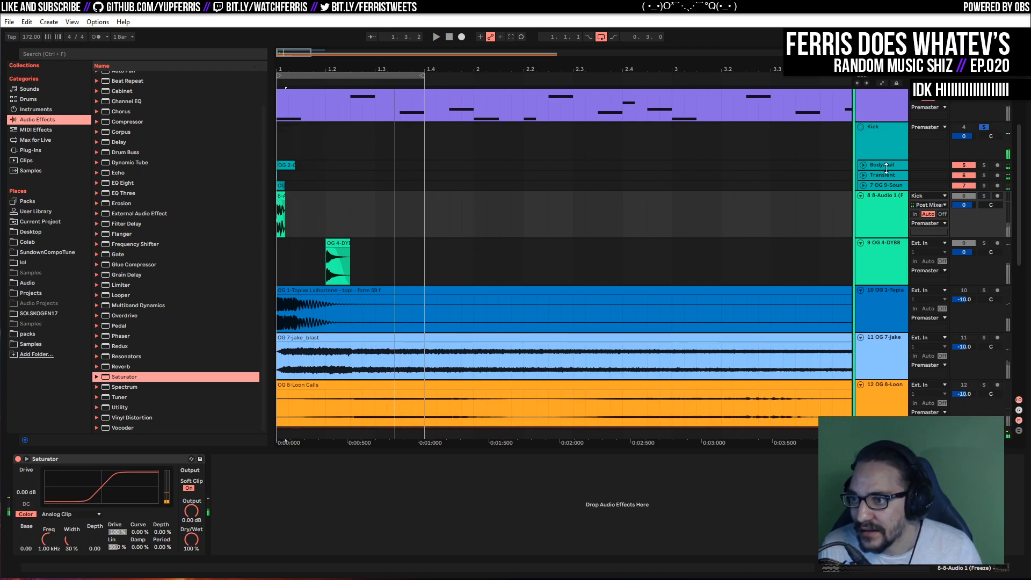
click(882, 165)
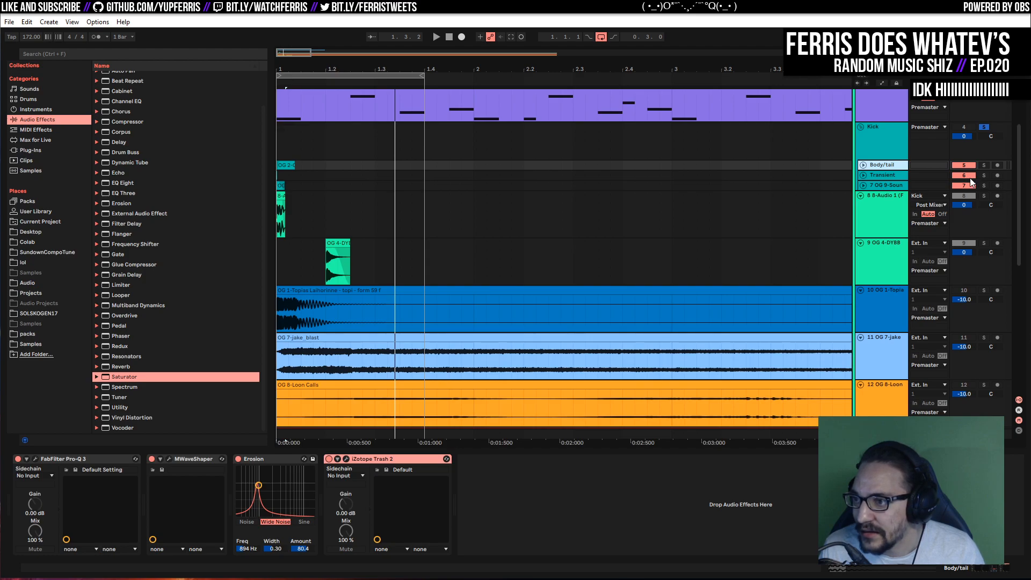
key(ctrl+d)
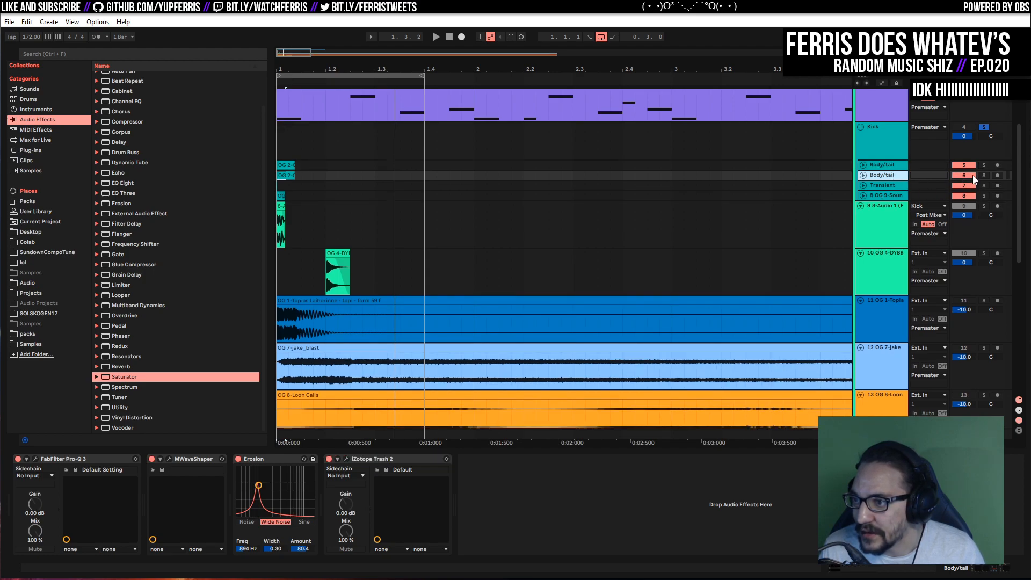
Deactivate the original Body/tail track, then unfold the duplicate and delete its 808 bass clip
drag(689, 70, 385, 220)
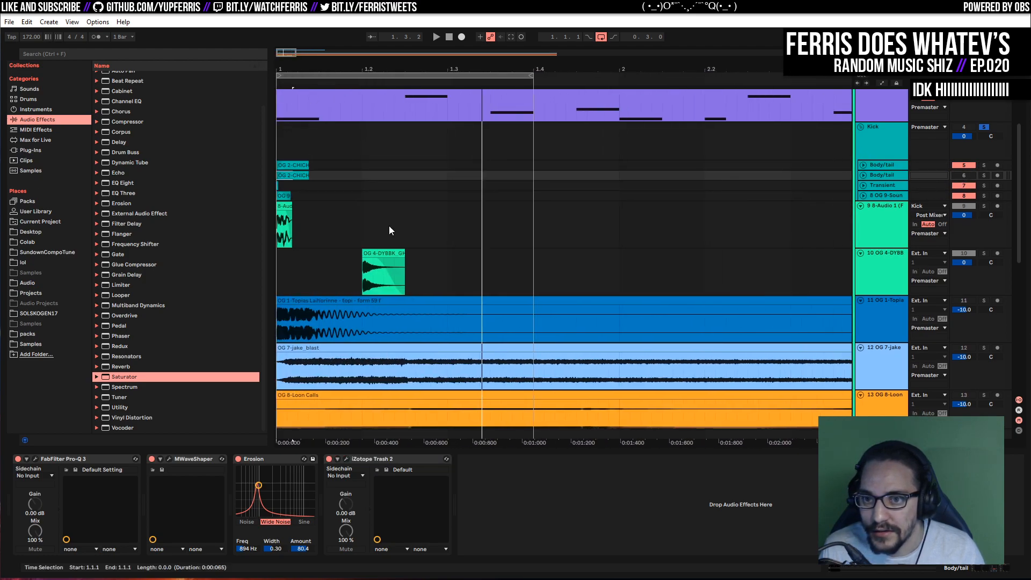
scroll(652, 274, up, 3)
click(893, 253)
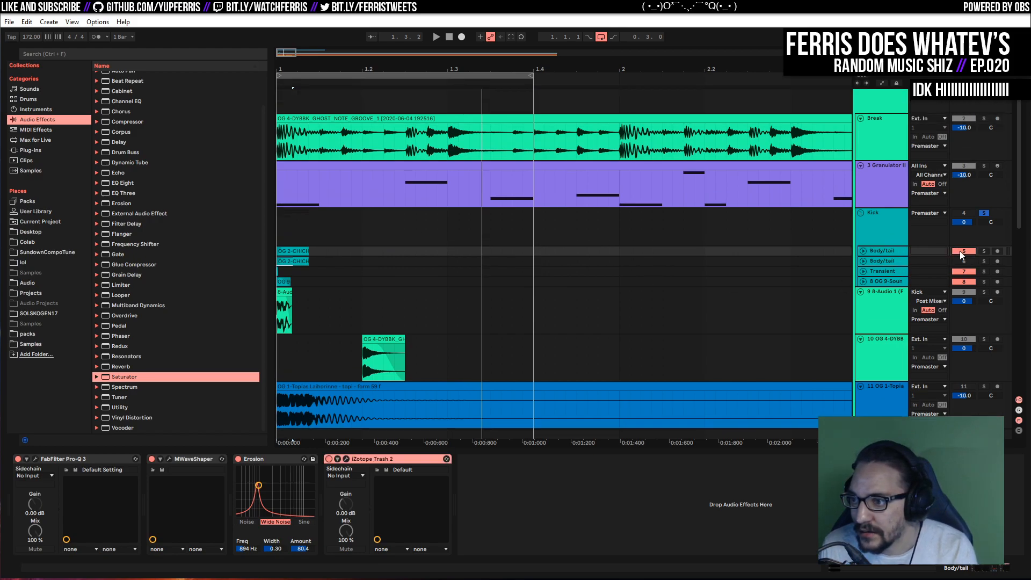
click(888, 262)
click(863, 261)
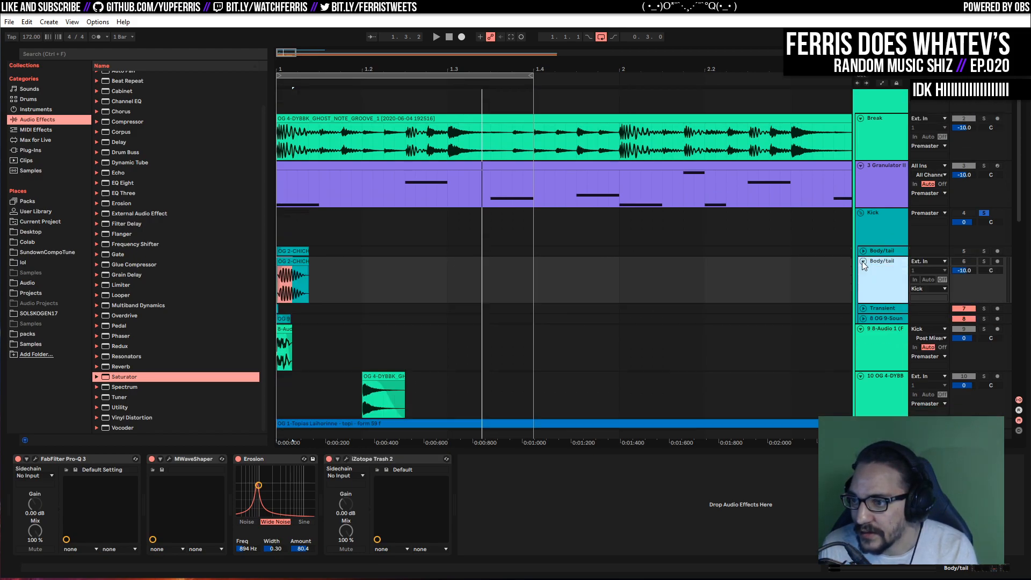
click(299, 260)
key(Delete)
Solo and play the Break track from 1.1.1, and copy its opening three sixteenths onto the duplicate Body/tail track
scroll(460, 236, up, 1)
click(964, 142)
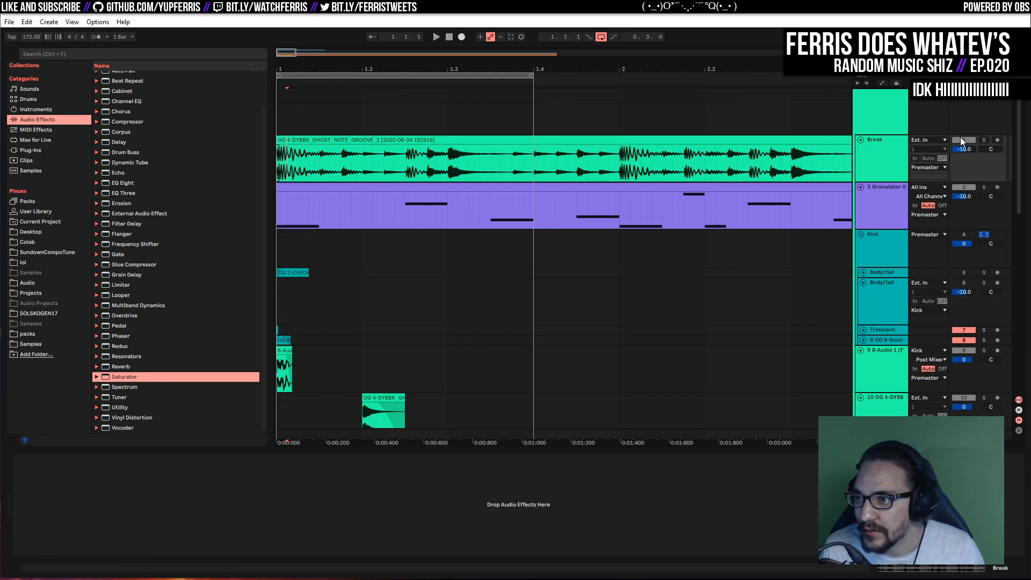
click(285, 162)
key(space)
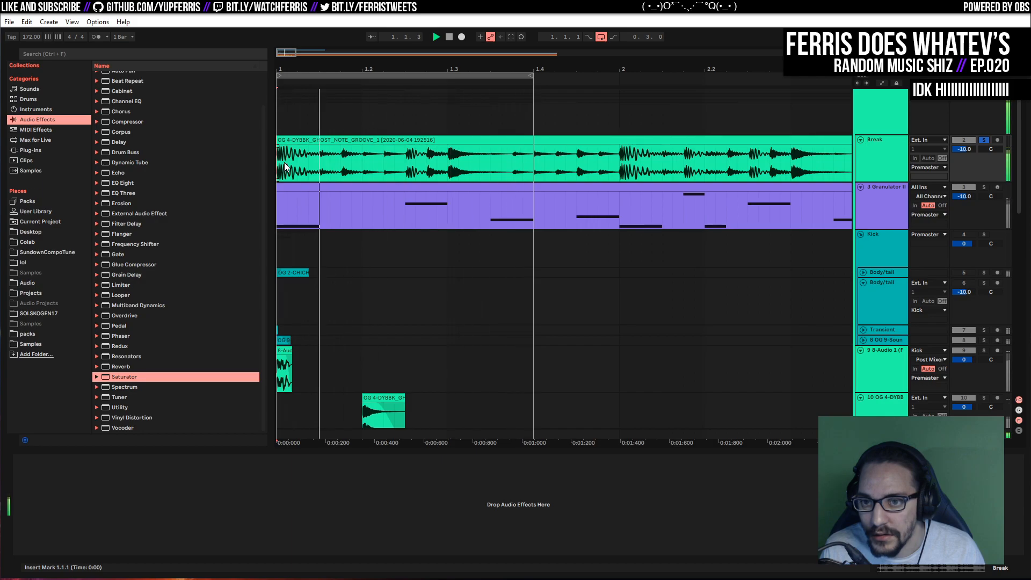
key(space)
drag(278, 160, 321, 294)
Solo the duplicate Body/tail track and play its Break hit, comparing it with the whole Kick group
click(984, 282)
key(space)
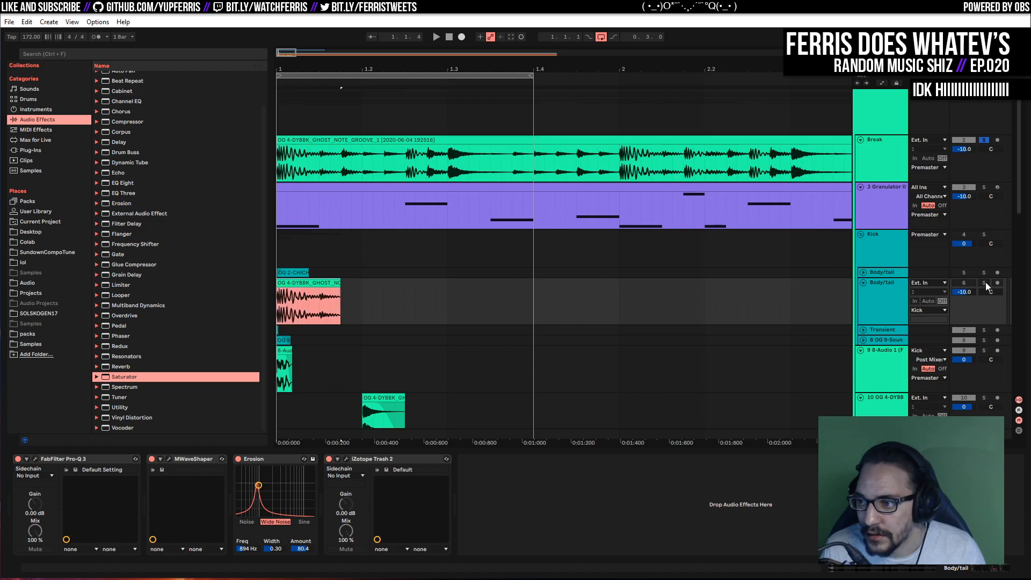
click(889, 292)
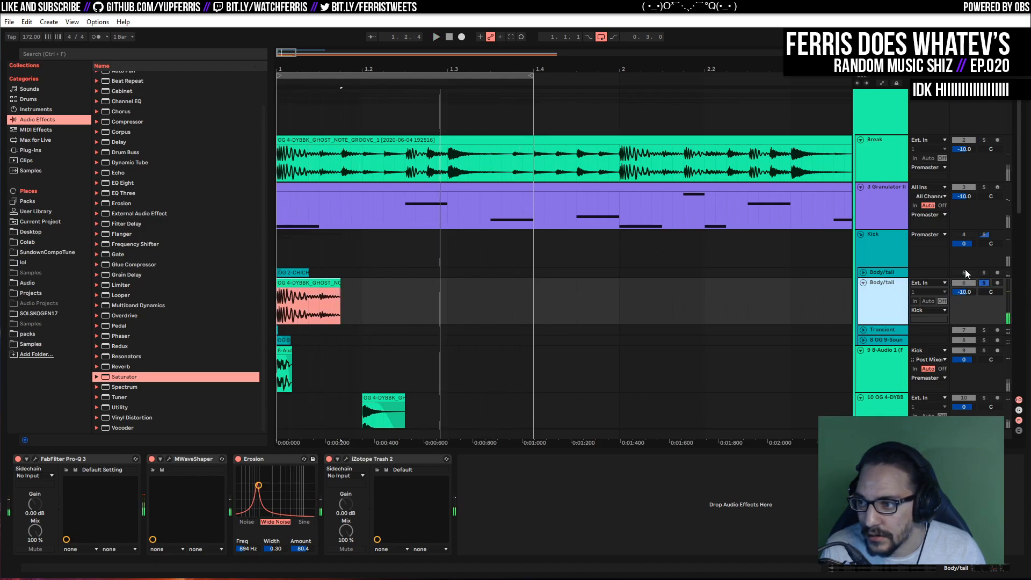
click(984, 283)
click(983, 284)
key(space)
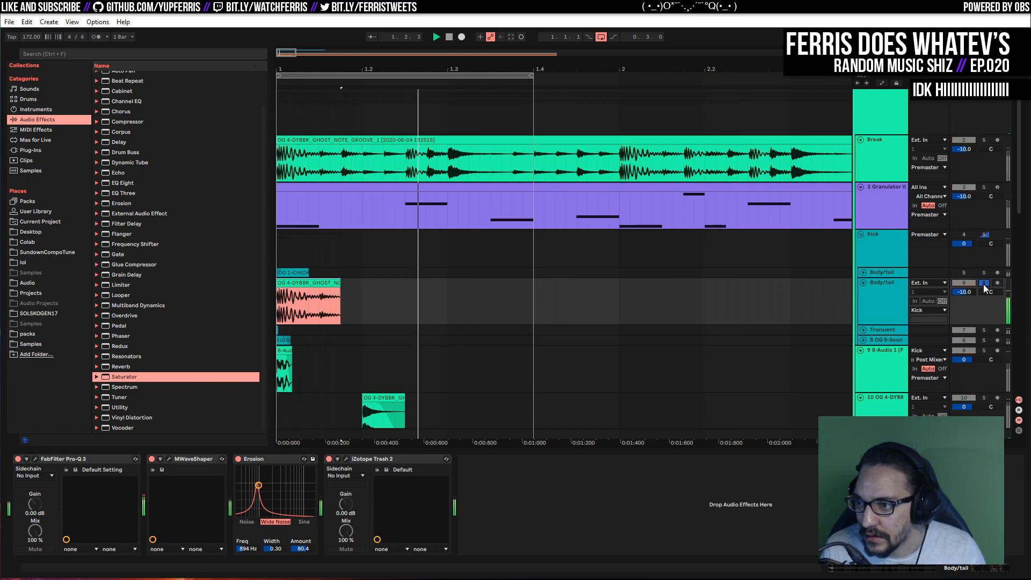
click(983, 235)
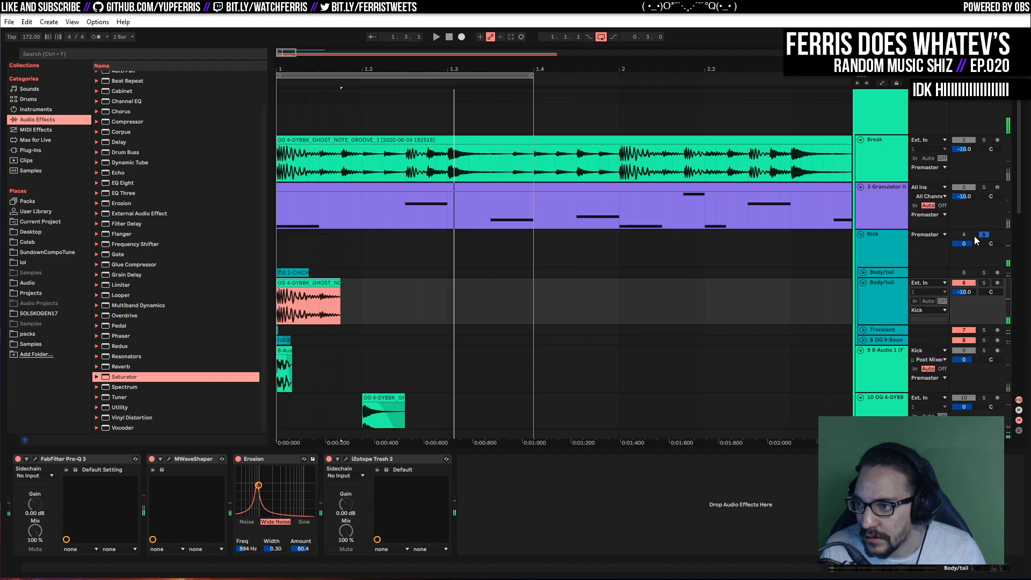
click(984, 282)
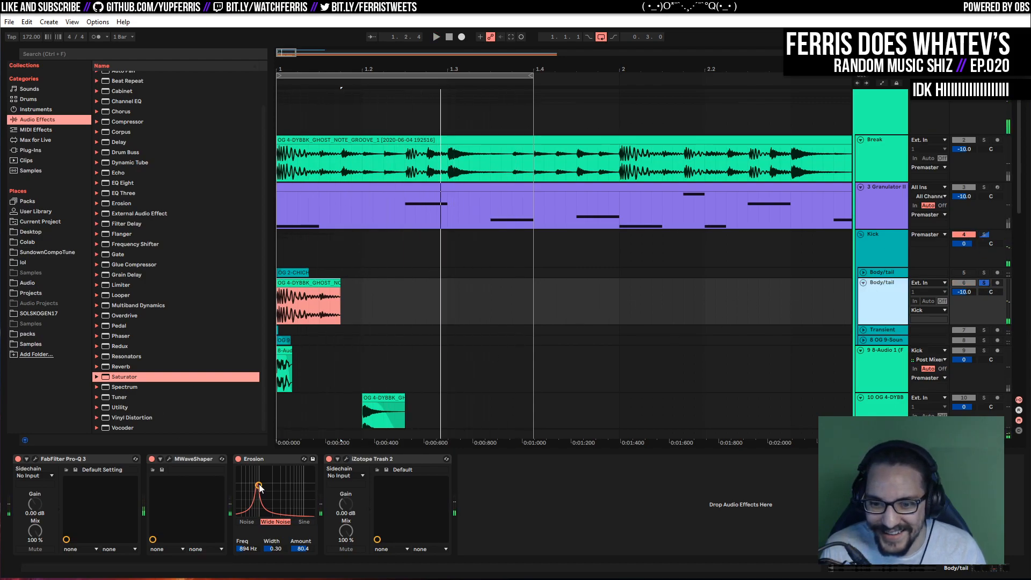
Turn off all four effects on the duplicate Body/tail track, and trim its Break clip in stages to about a sixteenth note with a fade-out
click(238, 459)
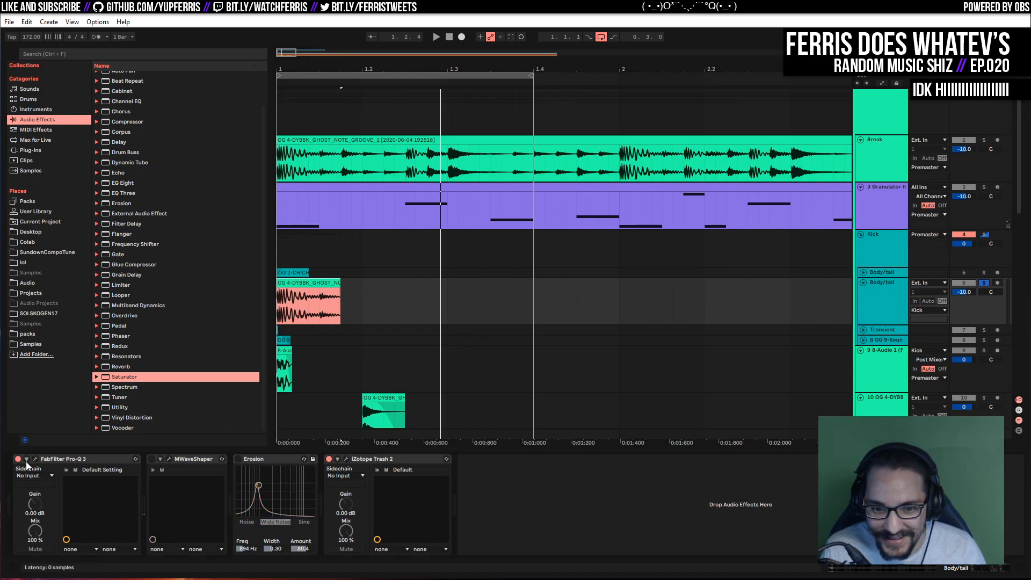
click(329, 458)
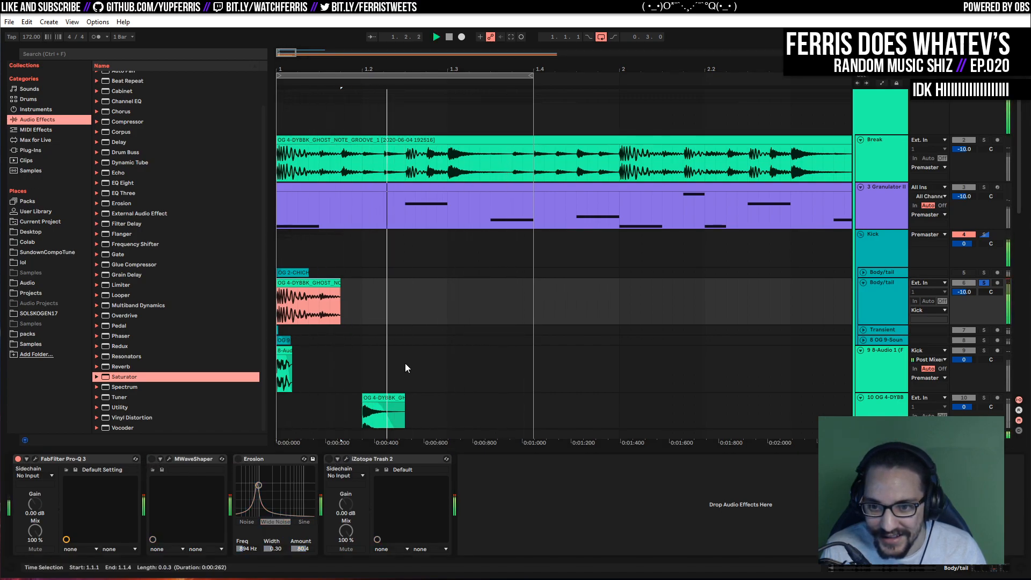
click(20, 460)
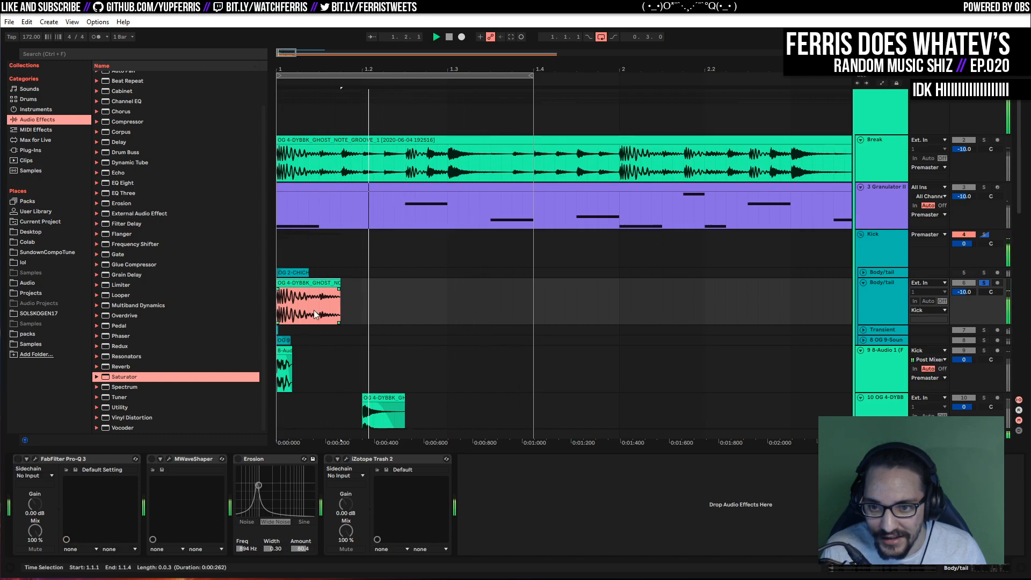
drag(337, 283, 292, 290)
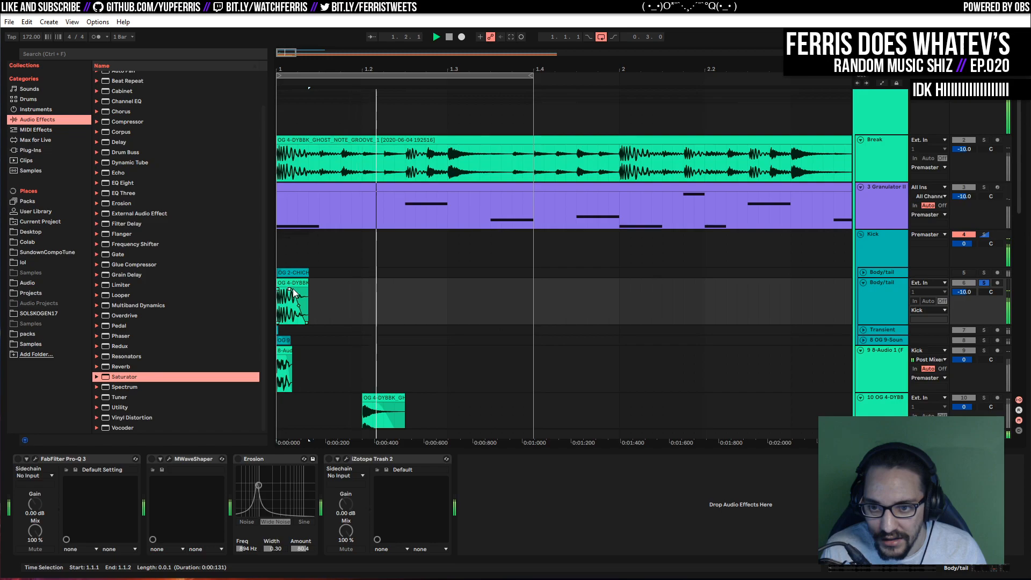
drag(305, 283, 286, 290)
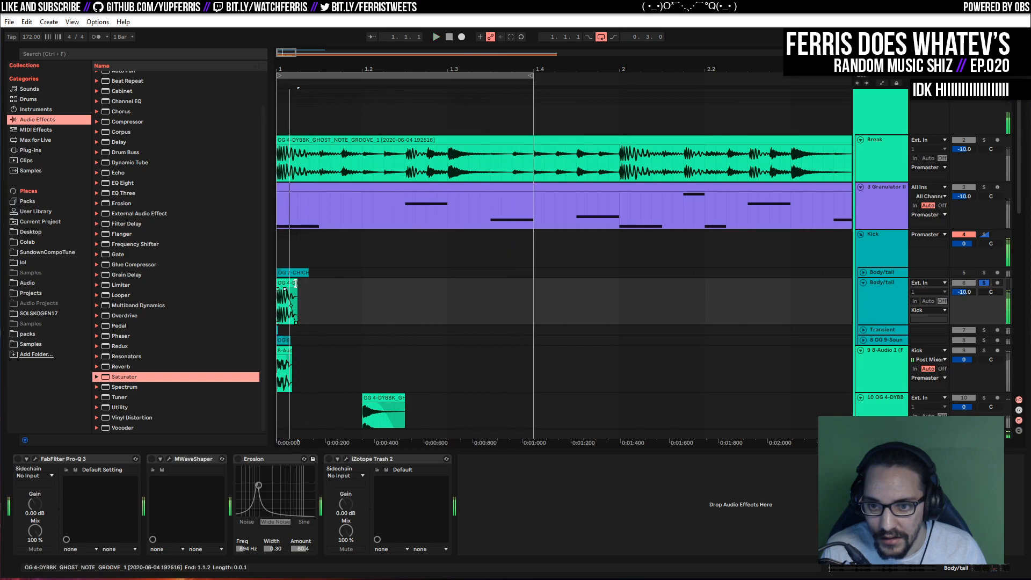
Audition the shortened Break hit against the Transient and OG 9-Sound layers by switching their solos during playback
click(984, 339)
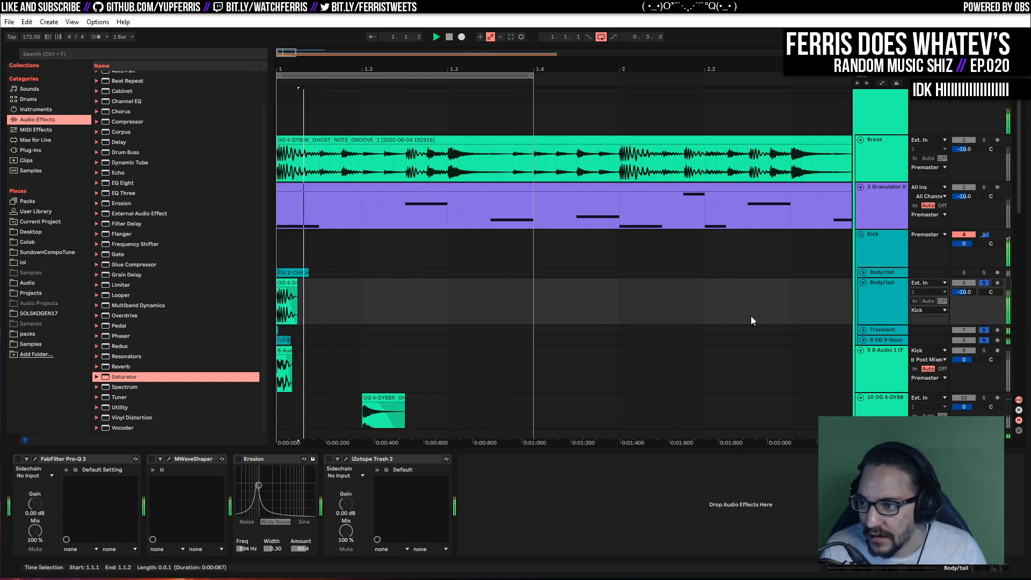
key(space)
click(987, 330)
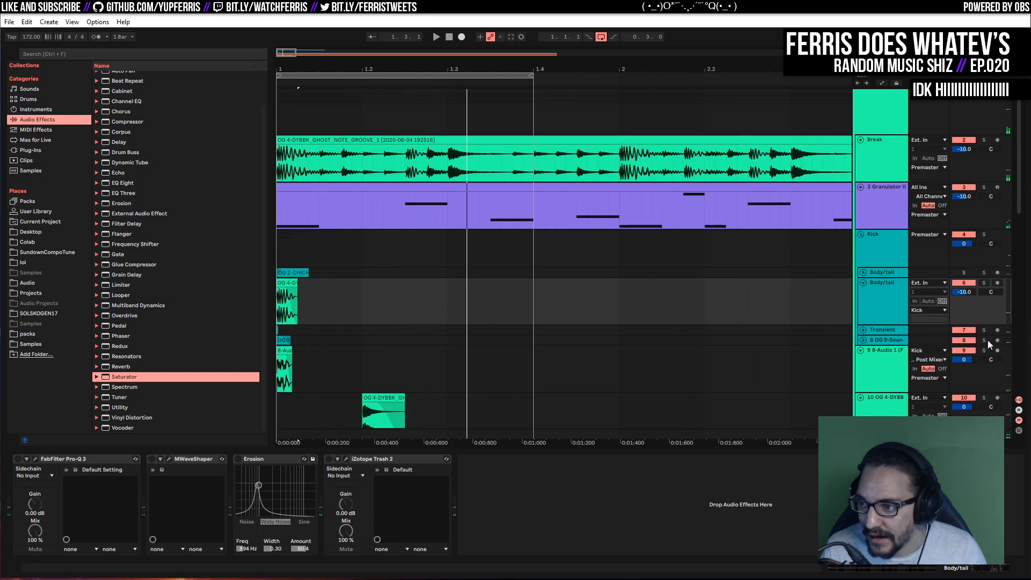
click(987, 339)
key(space)
click(984, 331)
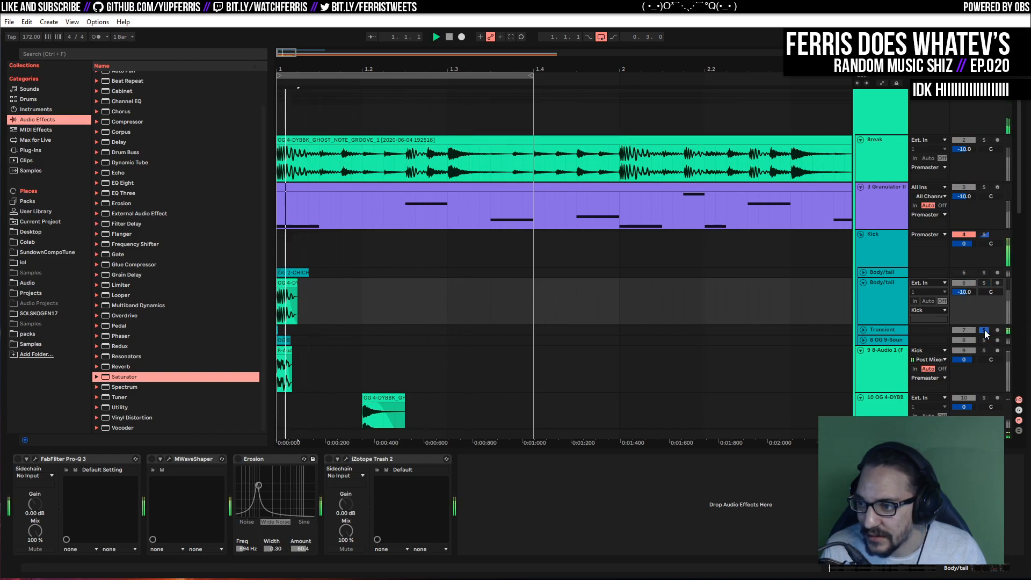
key(space)
Unfold the OG 9-Sound and Transient tracks, lower OG 9-Sound to -17.8 dB, and align the Break clip's start with the 808 clip
click(862, 340)
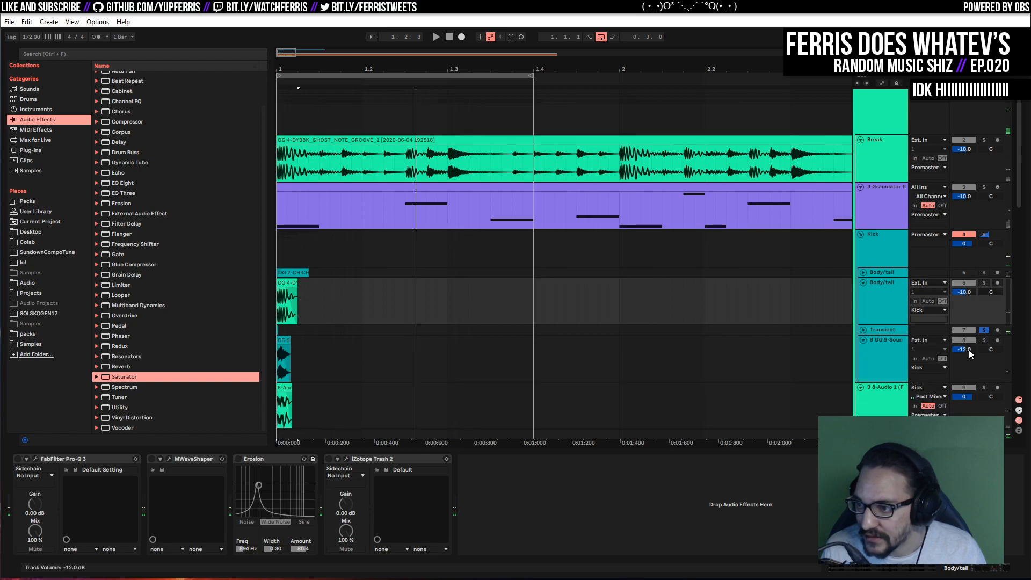
drag(283, 54, 278, 304)
click(863, 329)
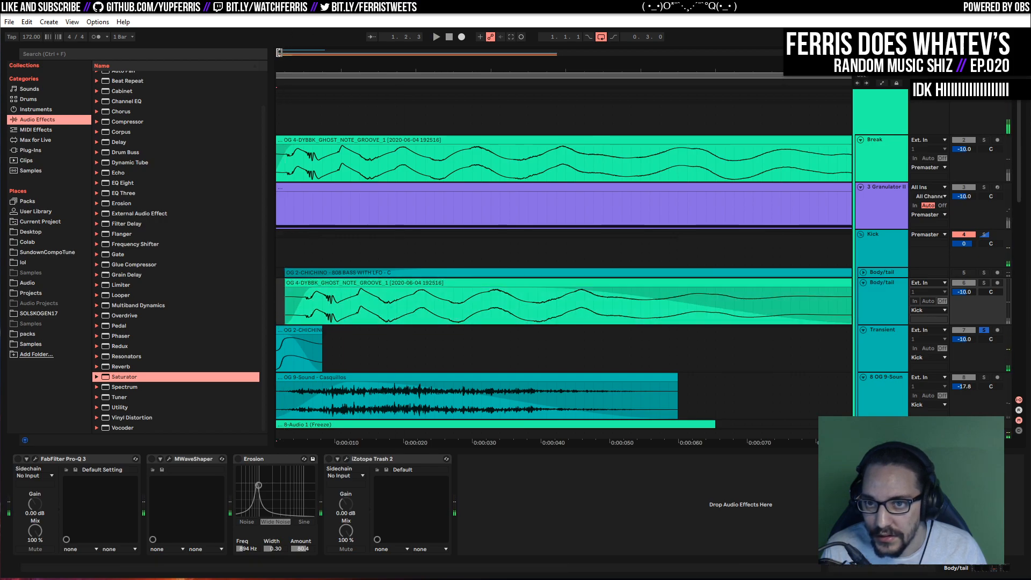
drag(280, 53, 281, 11)
Solo the duplicate Body/tail, Transient and OG 9-Sound tracks together, and set OG 9-Sound's volume to -27.3 dB during playback
ctrl+click(984, 283)
key(space)
ctrl+click(983, 378)
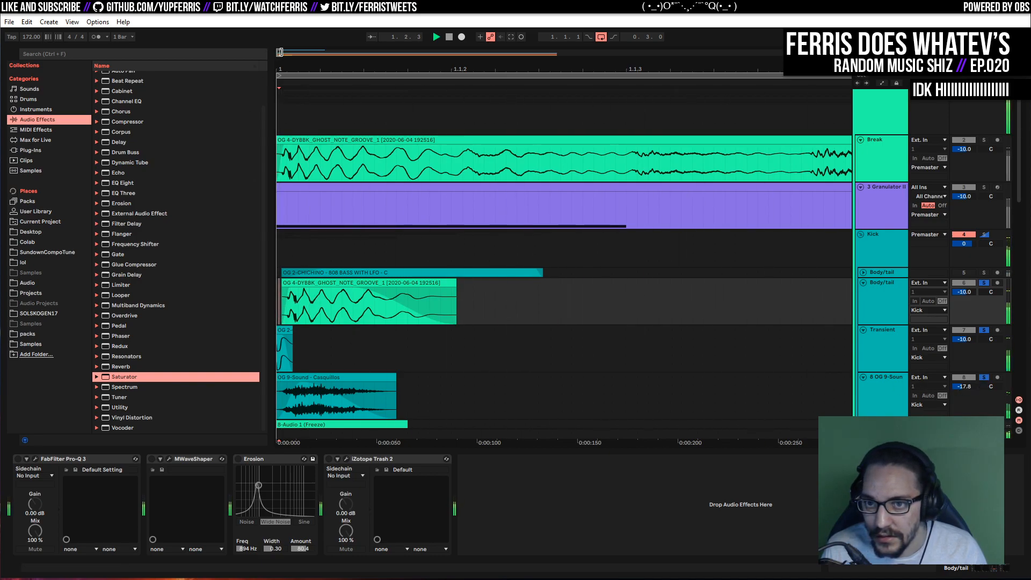
drag(279, 54, 269, 101)
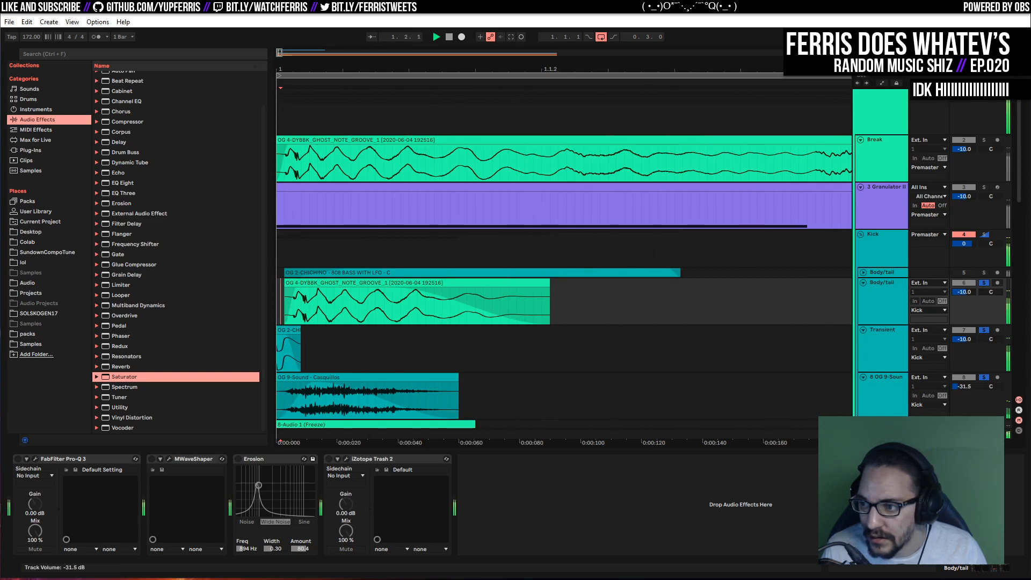
drag(964, 387, 963, 381)
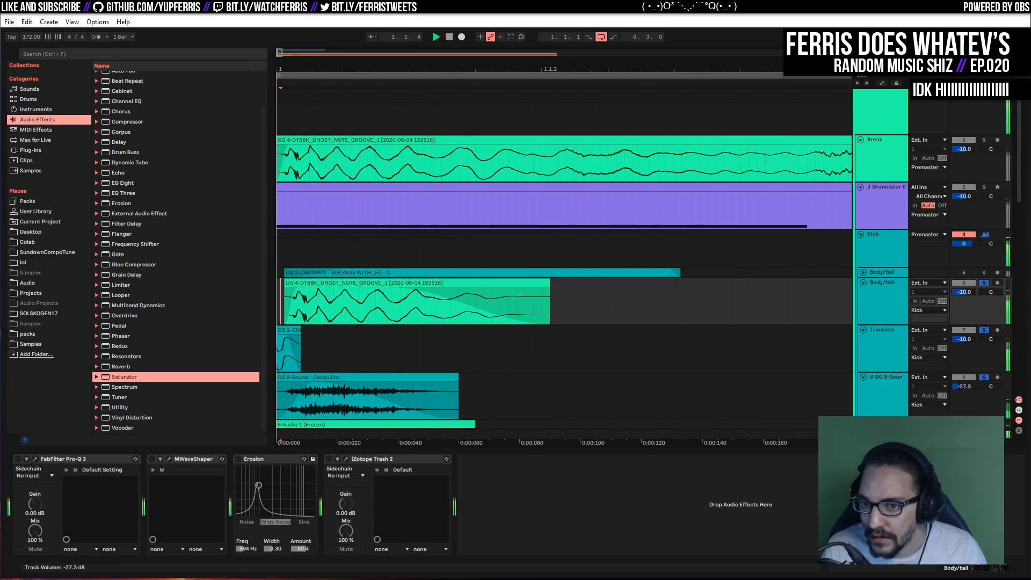
Try MWaveShaper after iZotope Trash 2 in the Transient track's effect chain, and return it to its place before Trash 2
click(887, 333)
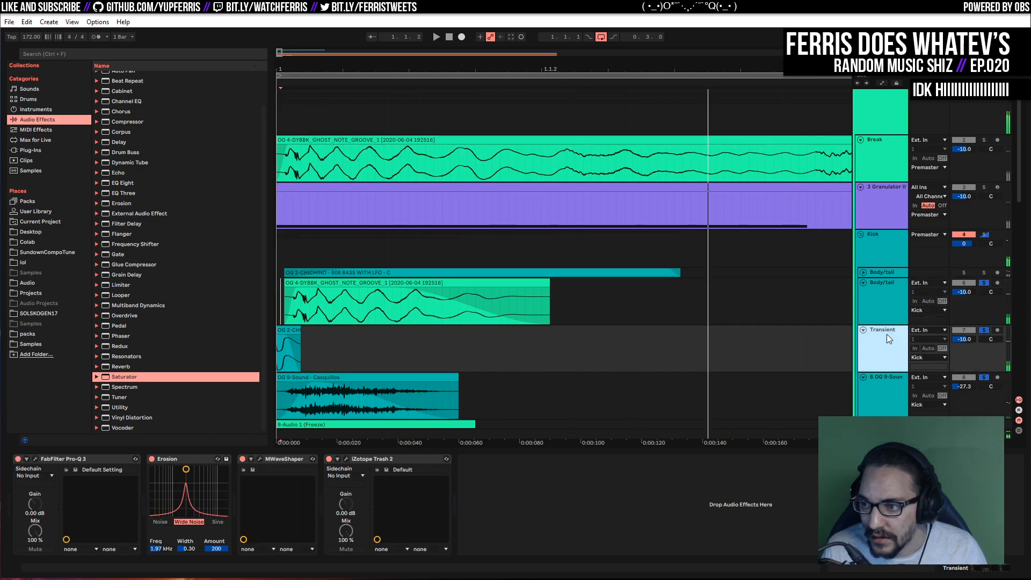
click(348, 458)
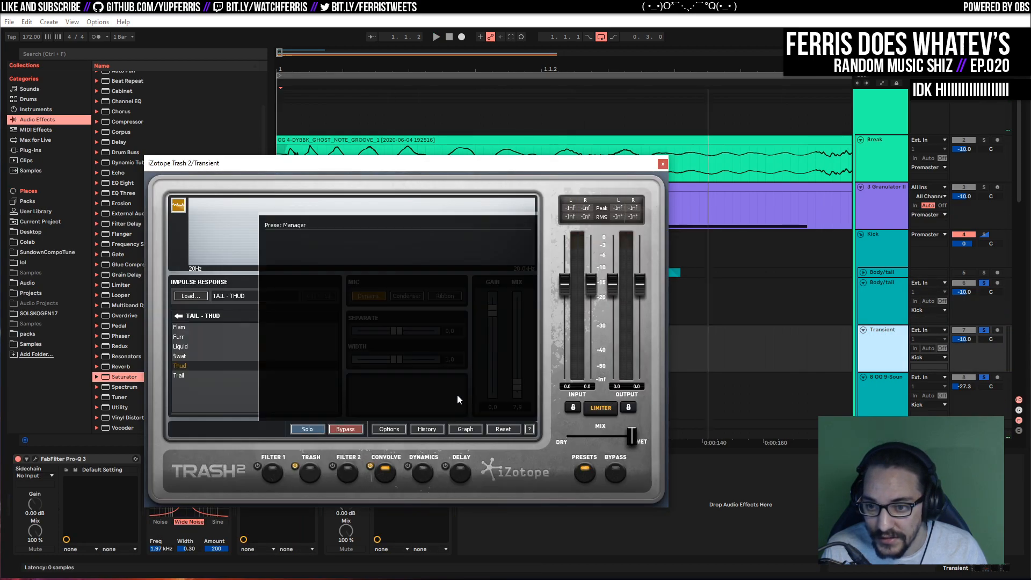
click(662, 163)
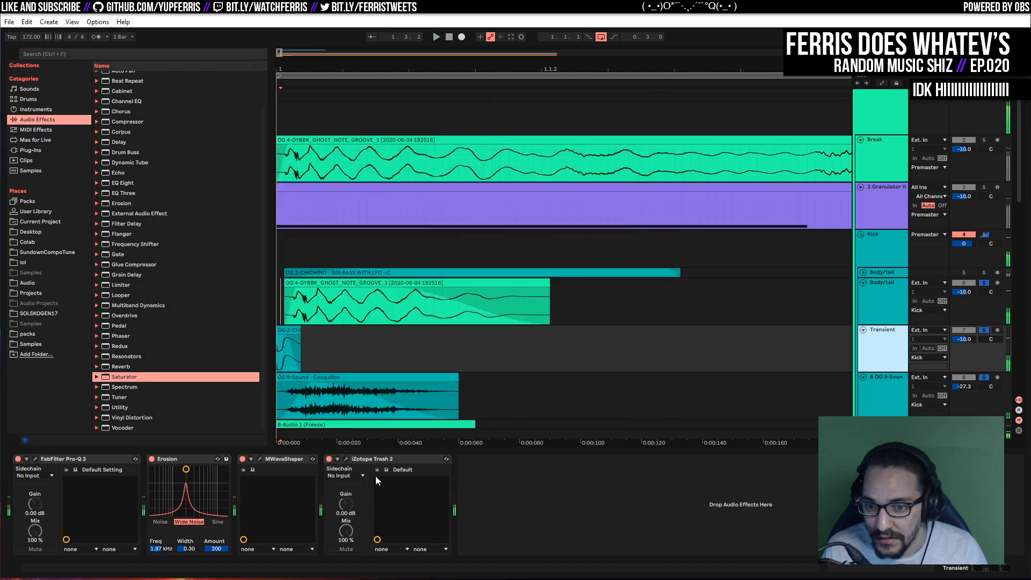
drag(475, 464, 475, 465)
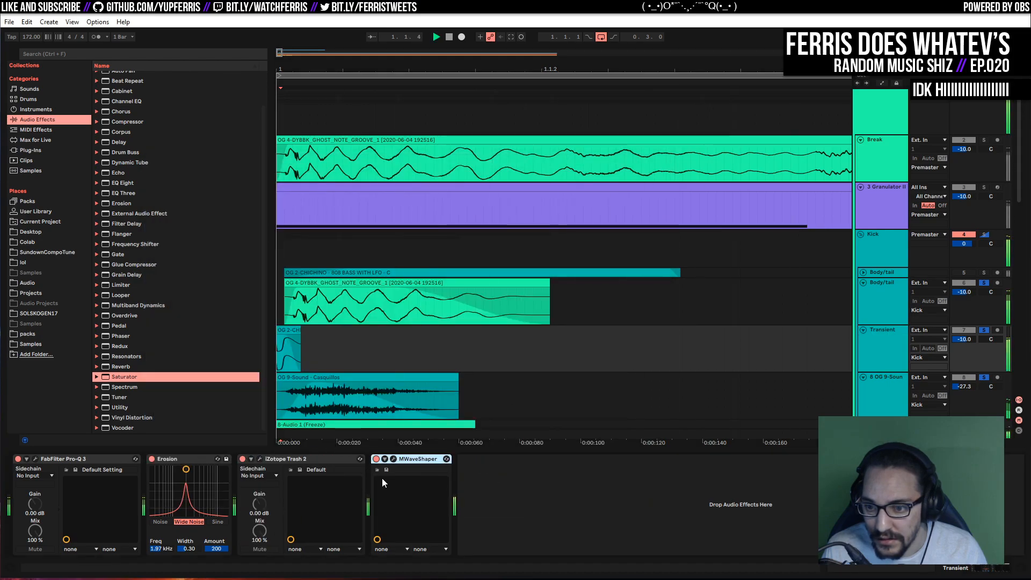
drag(394, 460, 283, 461)
Examine the Transient track's MWaveShaper curve and levels while the loop plays, and close the plug-in window
click(260, 458)
key(space)
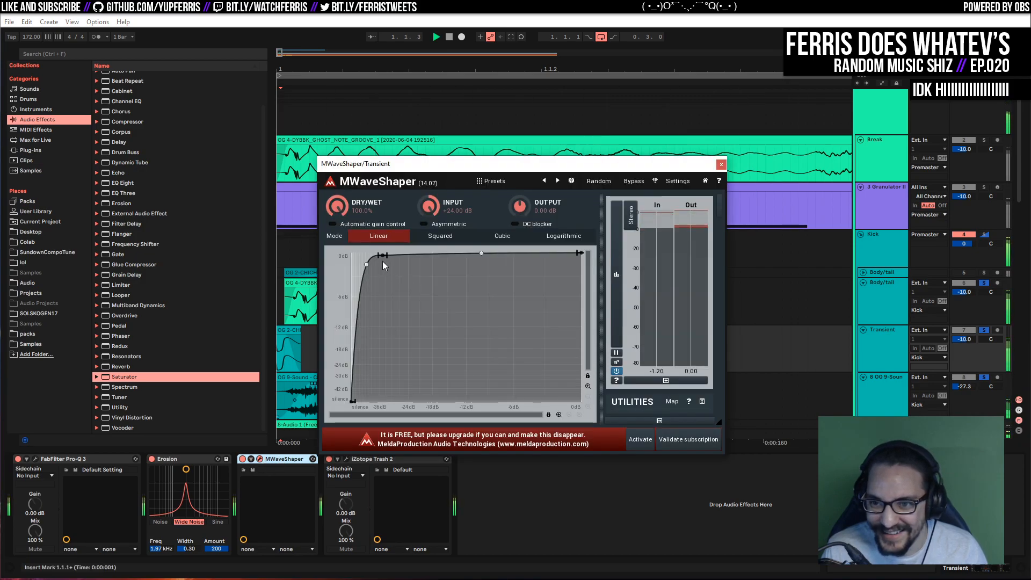
click(721, 164)
key(space)
Enable the Convolve module in the Transient track's iZotope Trash 2, dismiss the preset manager, and close the plug-in window
click(345, 458)
key(space)
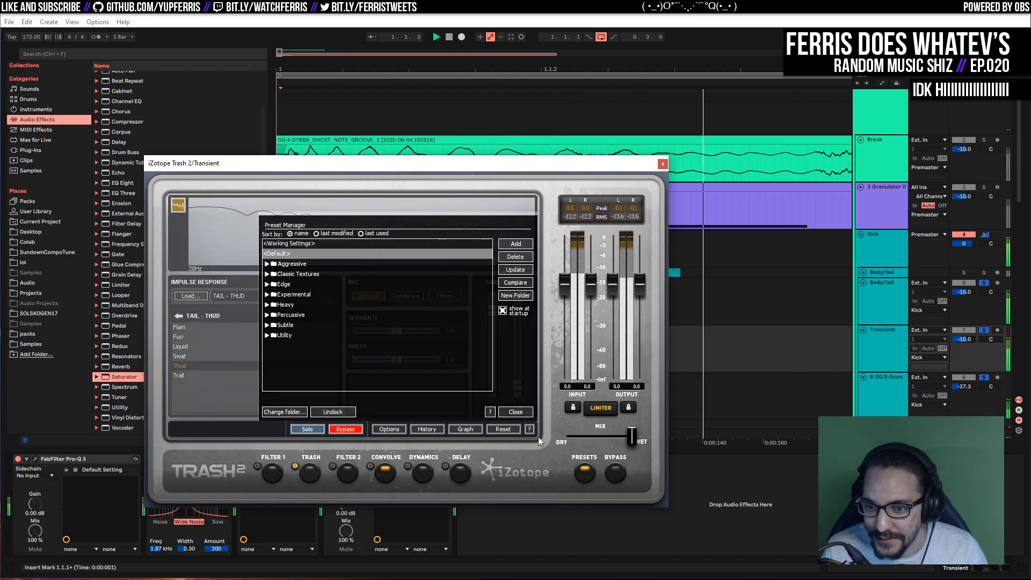
click(370, 466)
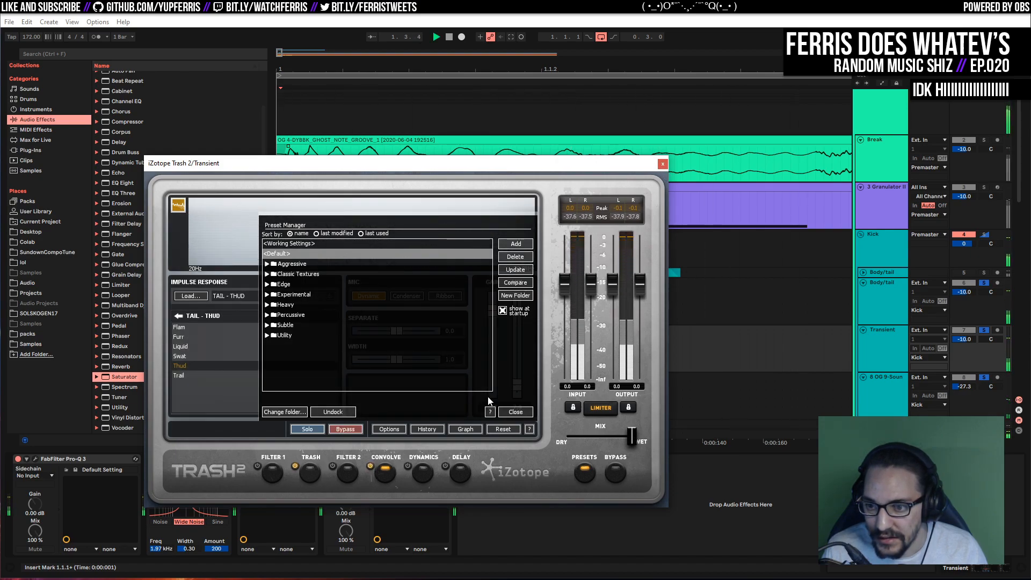
click(515, 411)
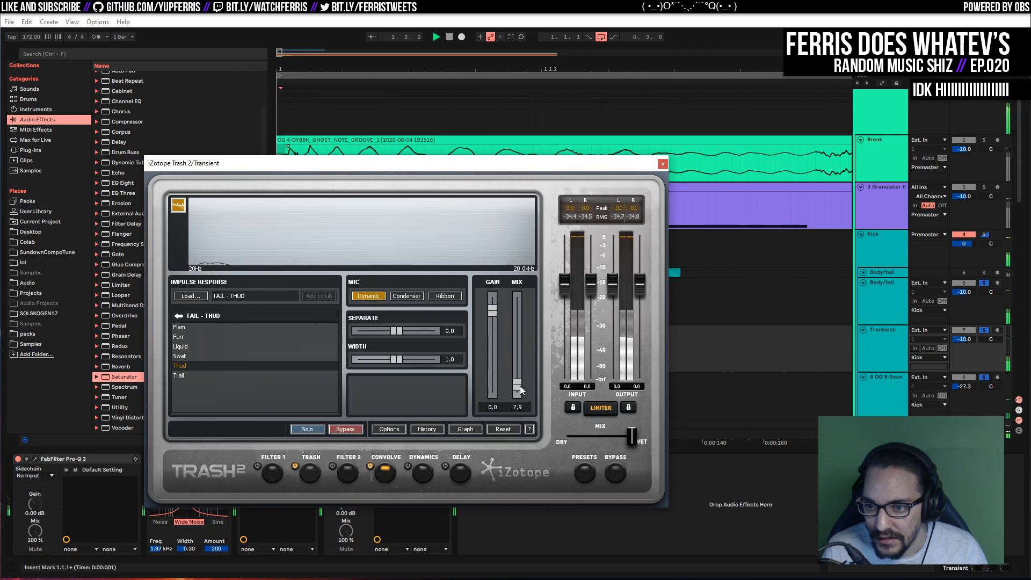
click(662, 163)
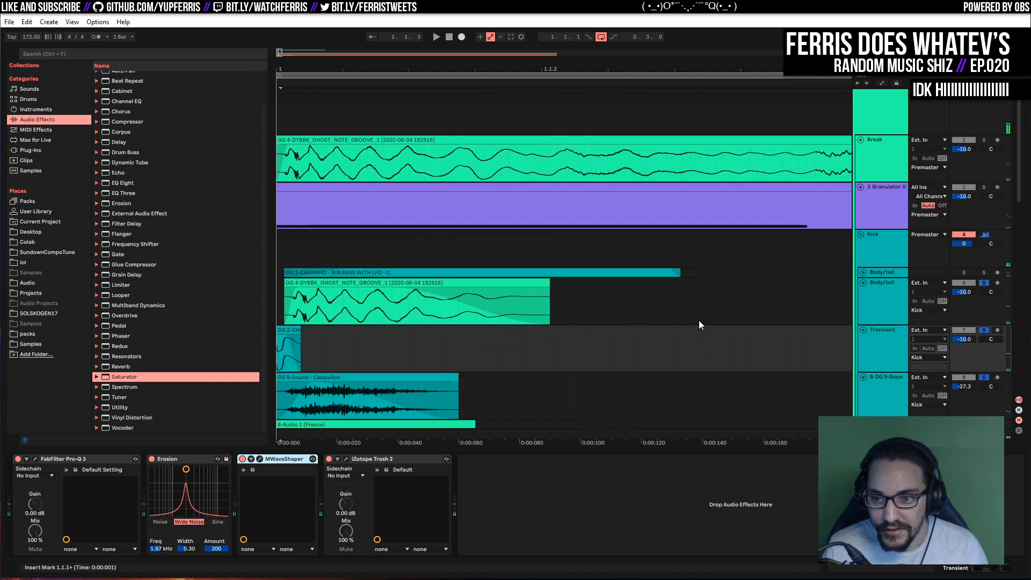
Listen to the kick layers while comparing the loop with the duplicate Body/tail track soloed and unsoloed
key(space)
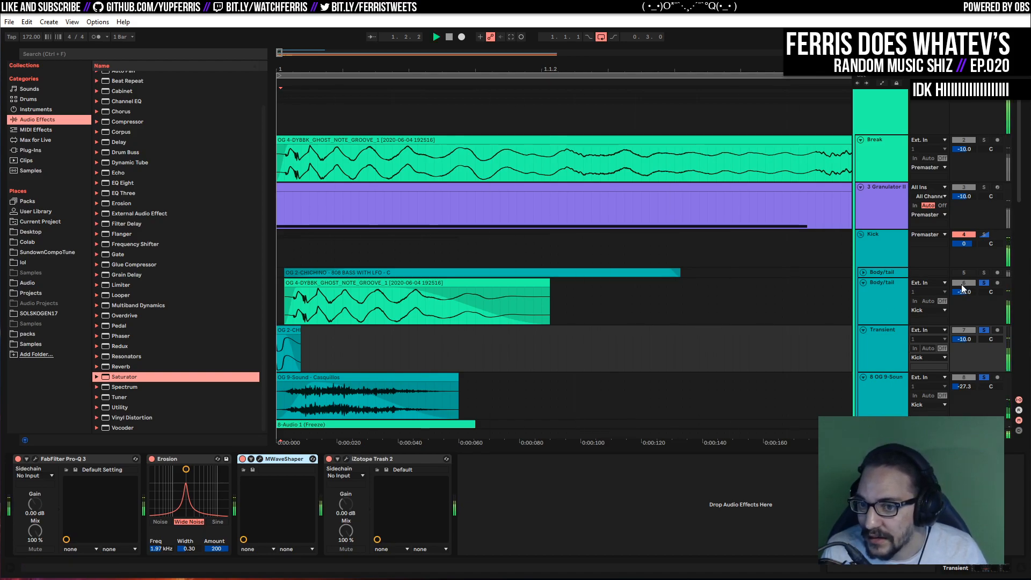
click(296, 293)
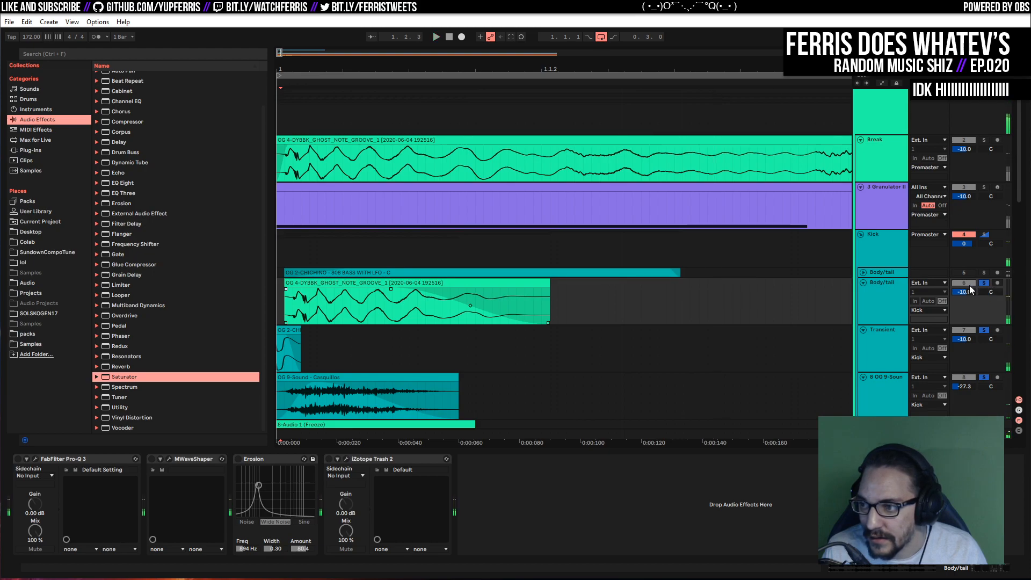
key(space)
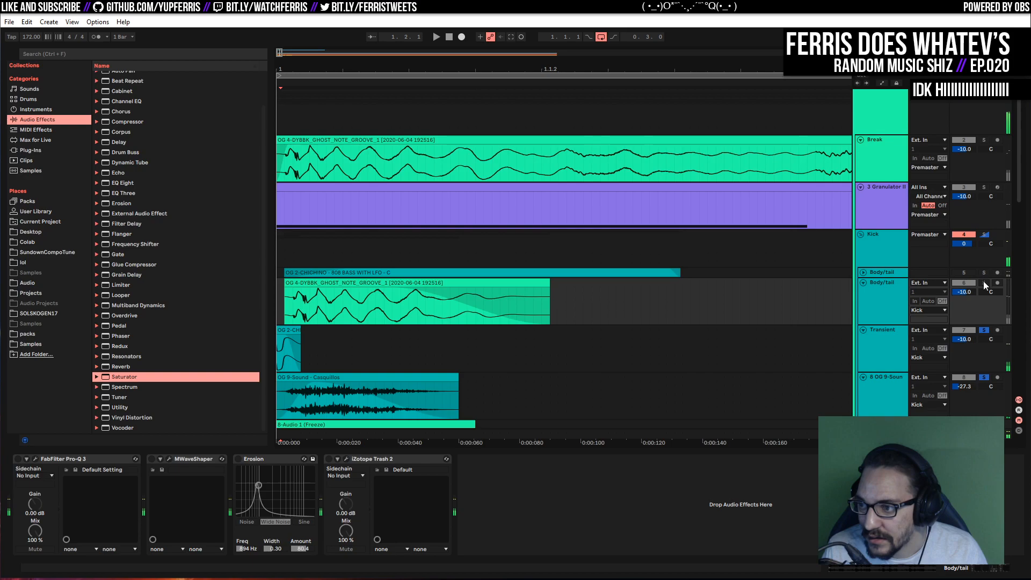
key(space)
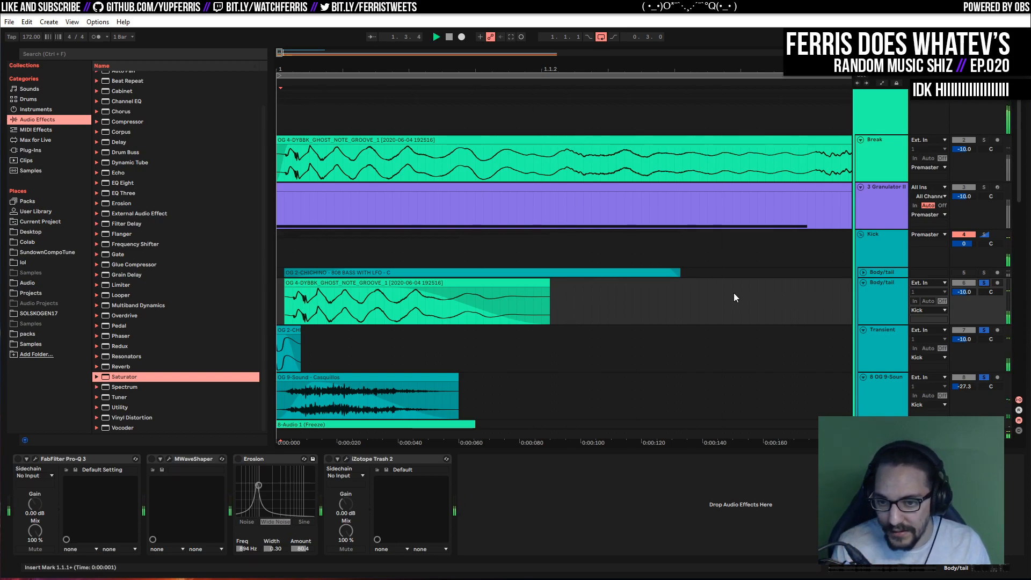
key(space)
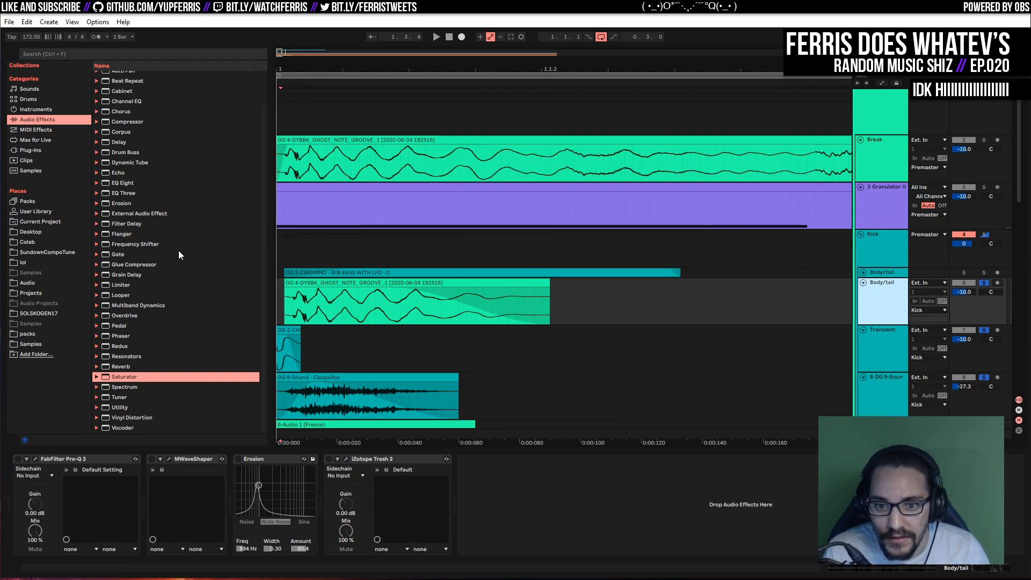
Add a new FabFilter Pro-Q 3 at the end of the duplicate Body/tail track's effect chain and play the loop
click(18, 459)
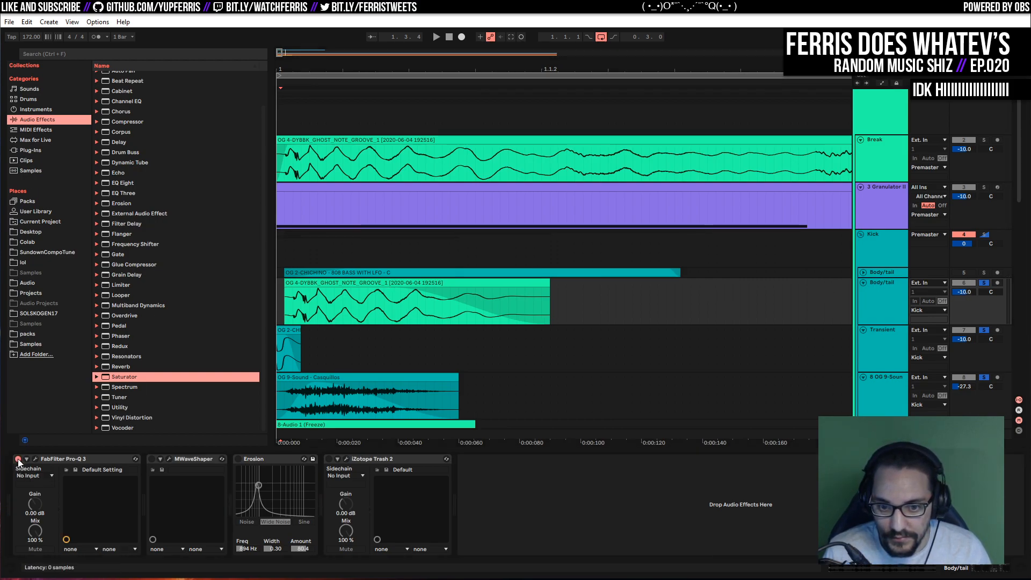
scroll(146, 171, up, 3)
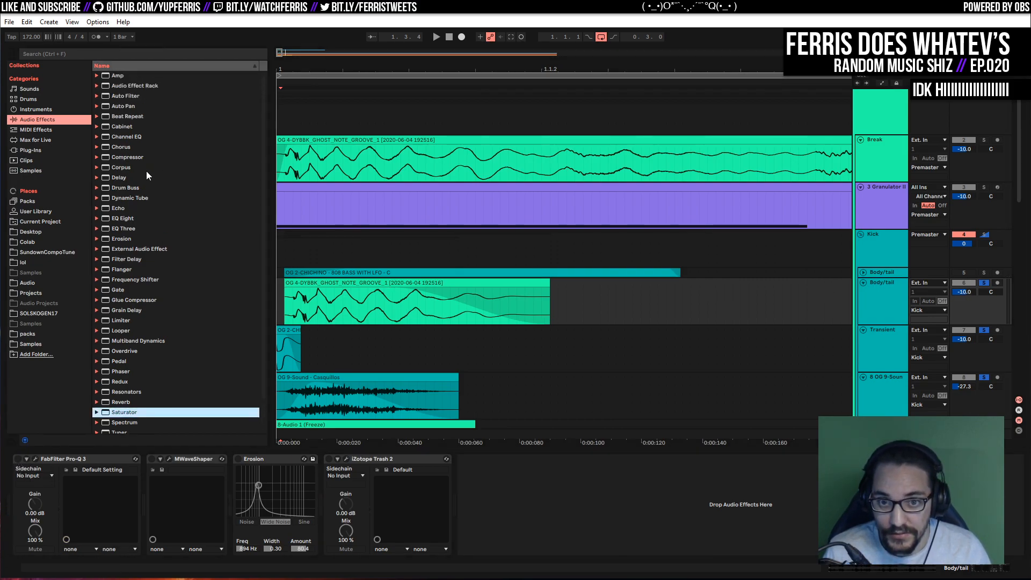
click(48, 150)
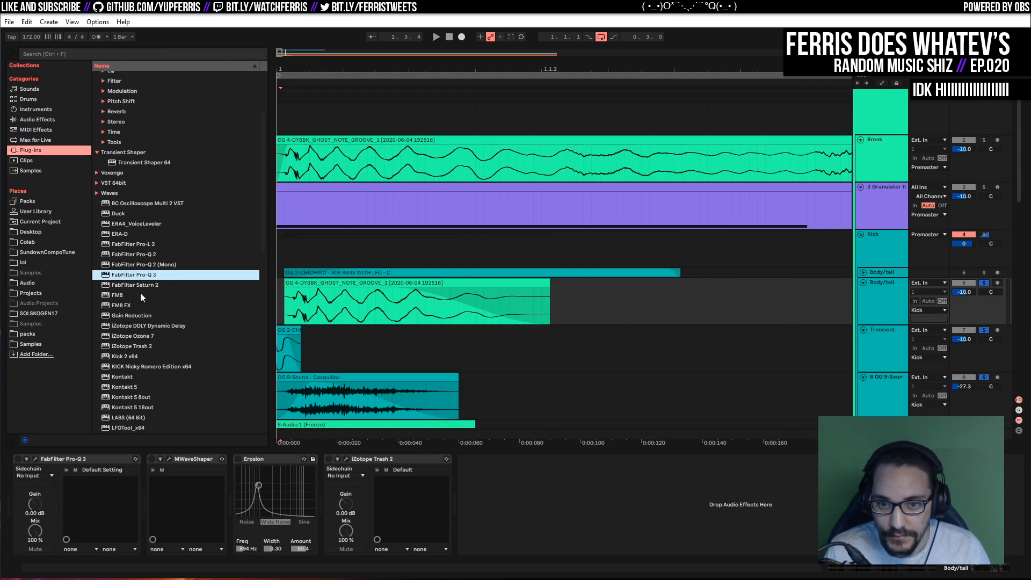
key(space)
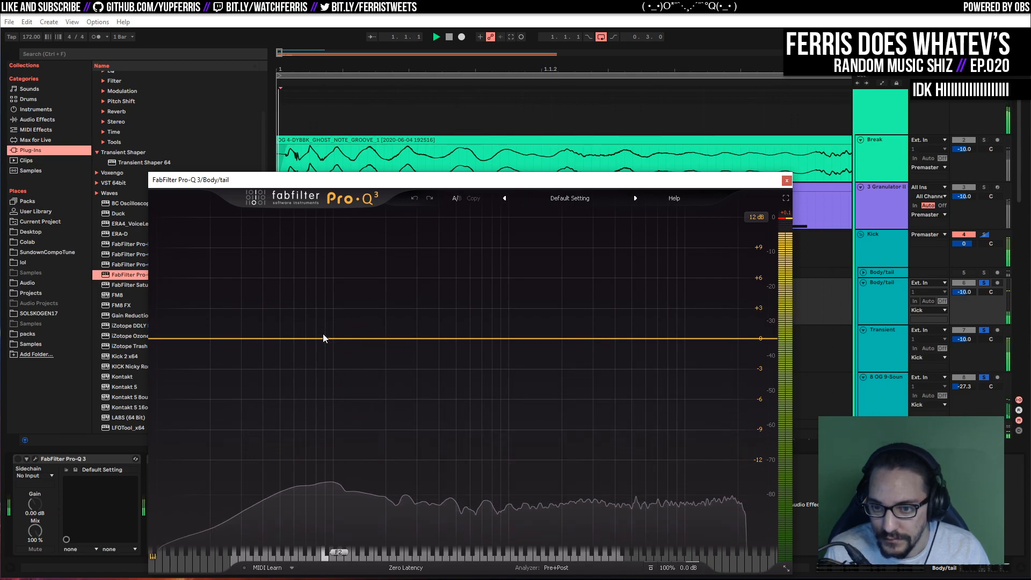
Try a bell boost of about 8.5 dB near 46 Hz in the new Pro-Q 3, remove it, and close the plug-in window
click(322, 339)
drag(322, 338, 272, 252)
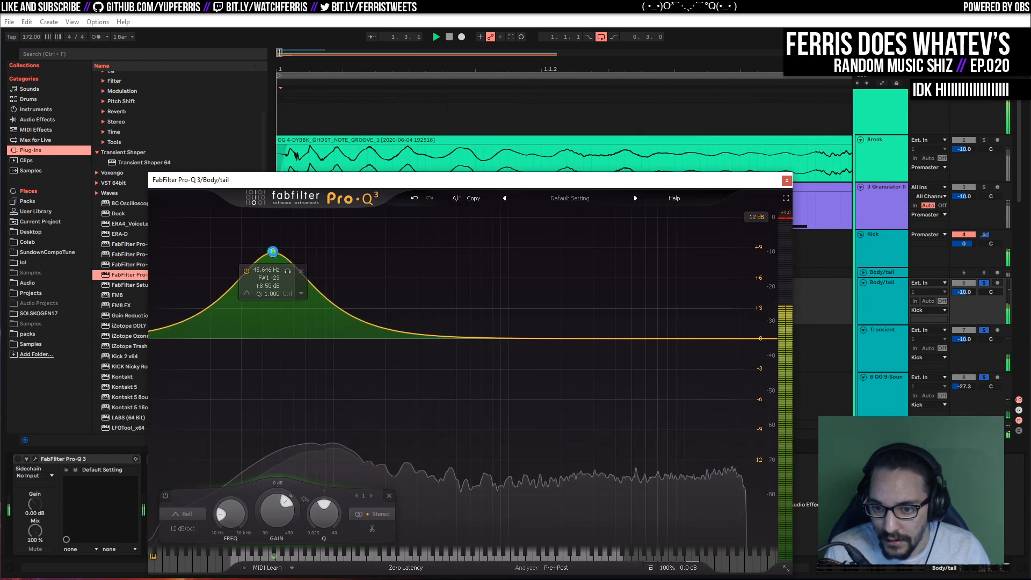
click(390, 496)
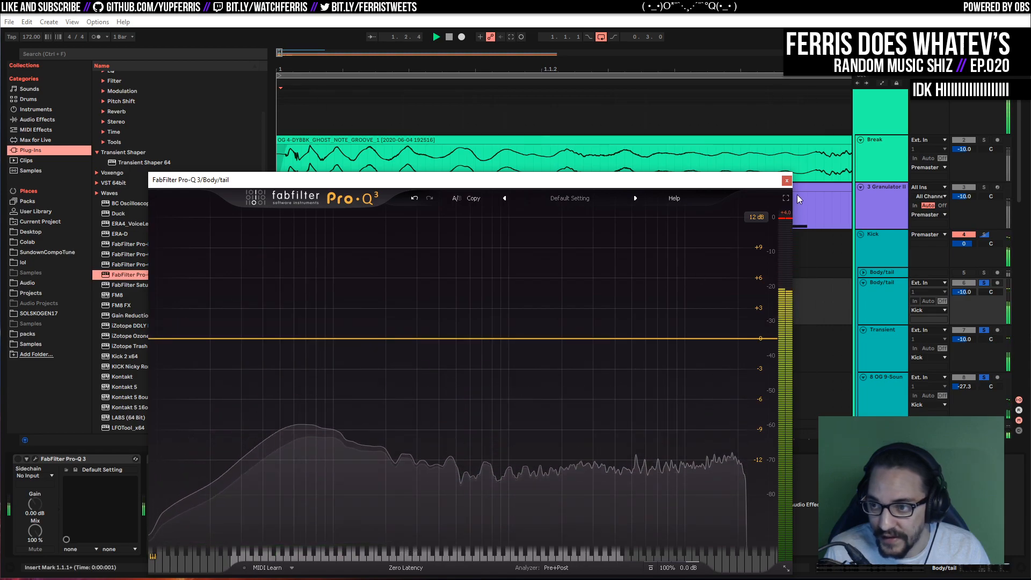
click(787, 180)
Try transposing the duplicate Body/tail track's Break clip to 0 and -2 semitones, undo both changes, and stop playback in the device view
double_click(429, 306)
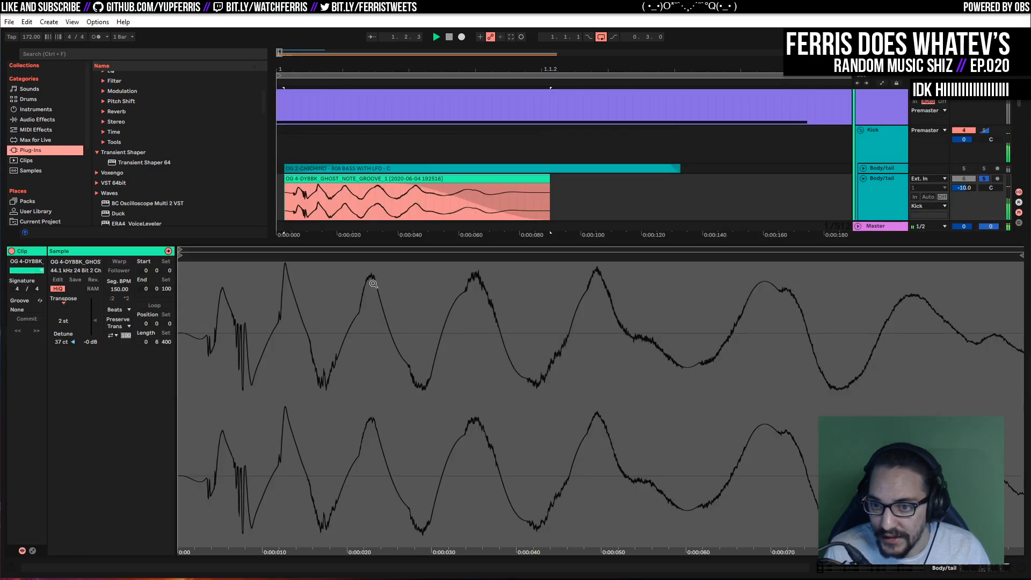
double_click(64, 311)
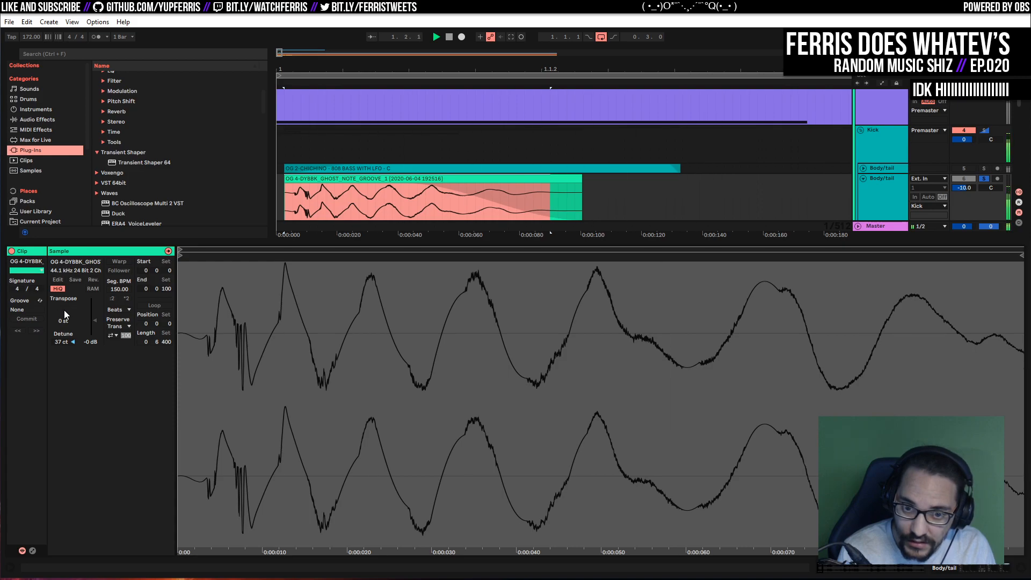
drag(64, 310, 63, 310)
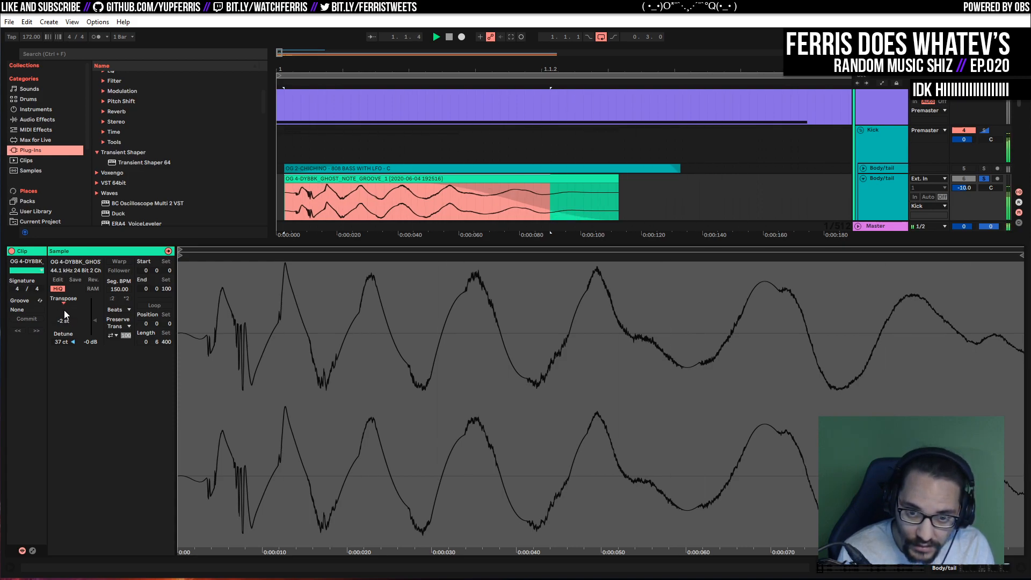
key(ctrl+z)
key(ctrl+z)
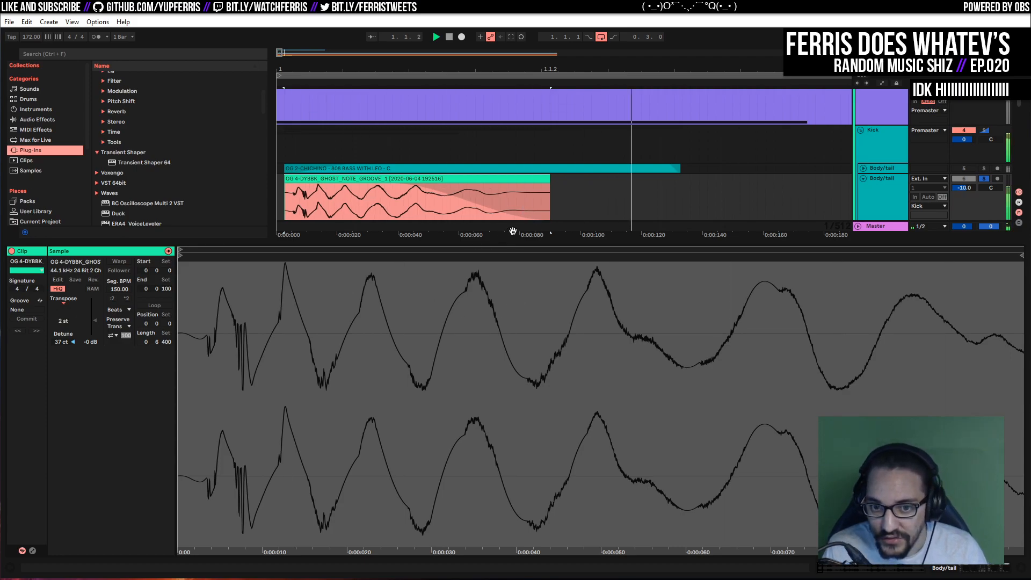
key(shift+Tab)
key(space)
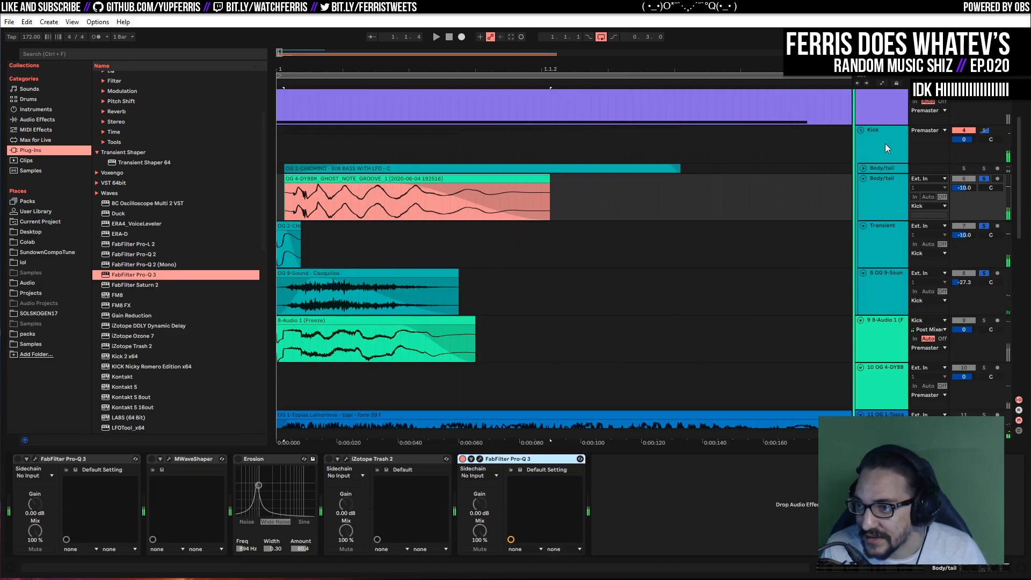
Compare the effects on the Kick group and the tracks below it, and duplicate the 9 8-Audio 1 (Freeze) track
click(885, 143)
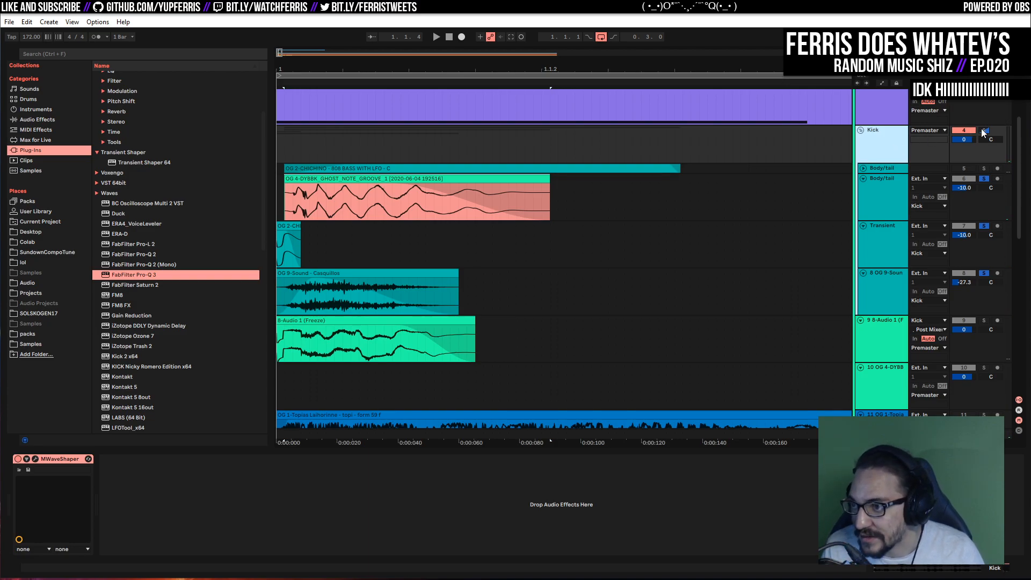
scroll(756, 230, down, 1)
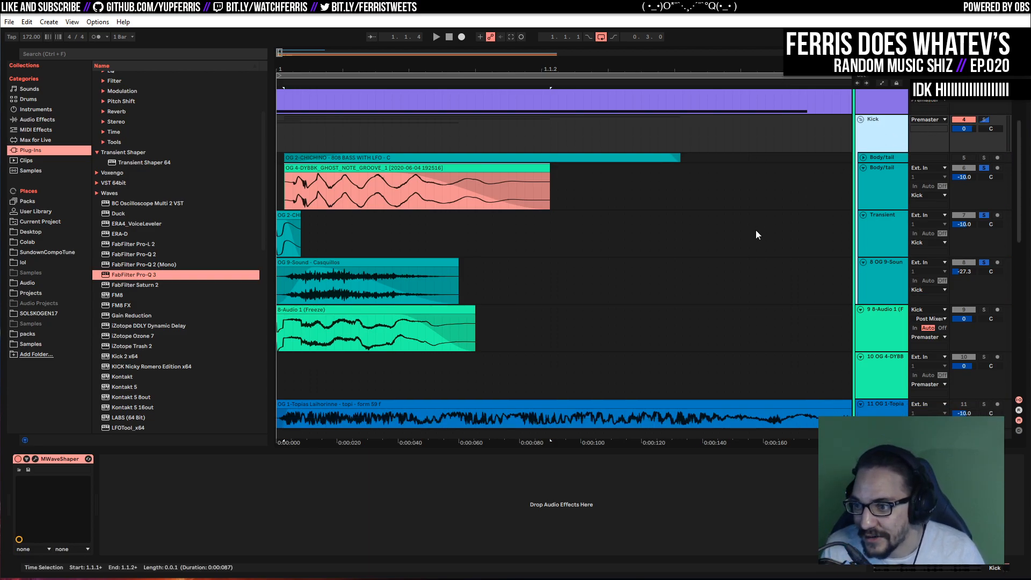
click(877, 363)
click(877, 328)
click(877, 362)
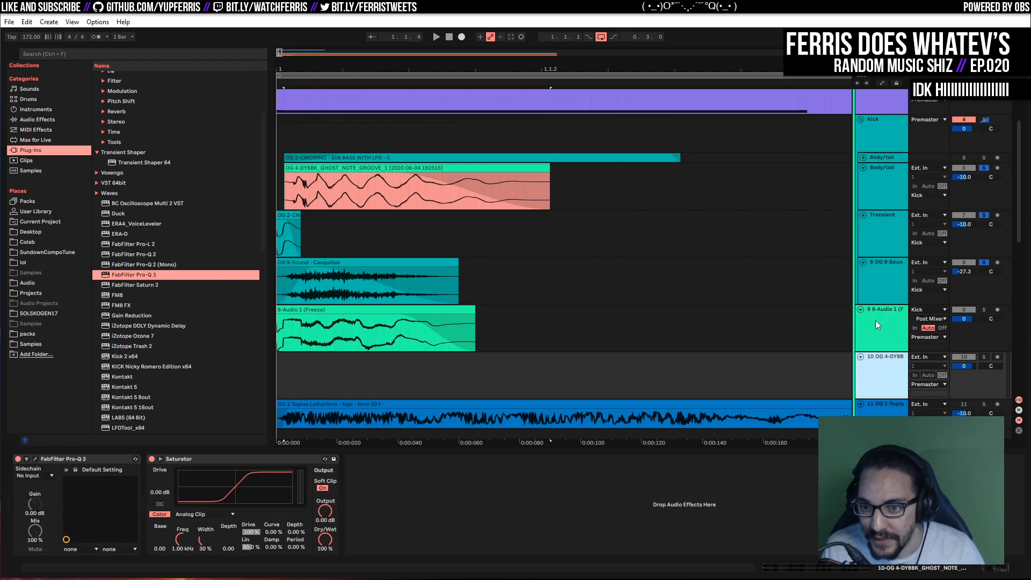
click(874, 322)
scroll(705, 260, down, 7)
drag(300, 66, 285, 68)
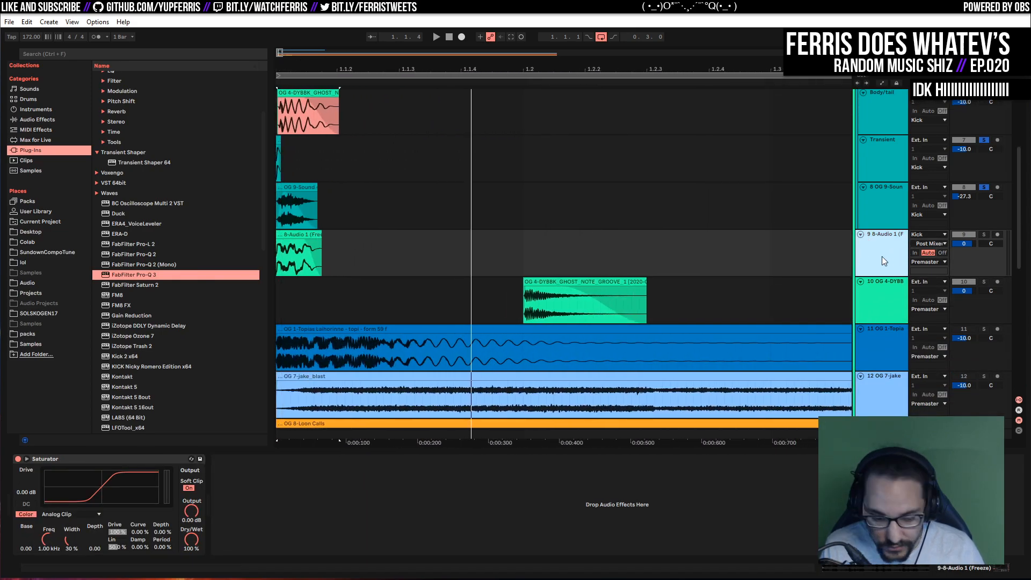
key(ctrl+d)
Delete the Saturator and the copied clip from the duplicate of the 8-Audio 1 (Freeze) track
click(872, 262)
click(874, 321)
click(132, 459)
key(Delete)
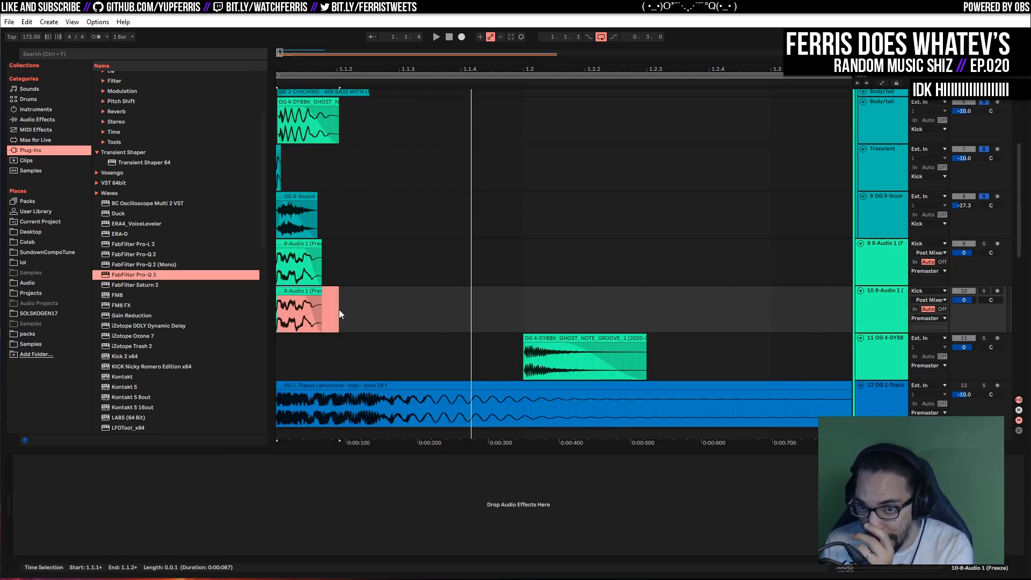
key(Delete)
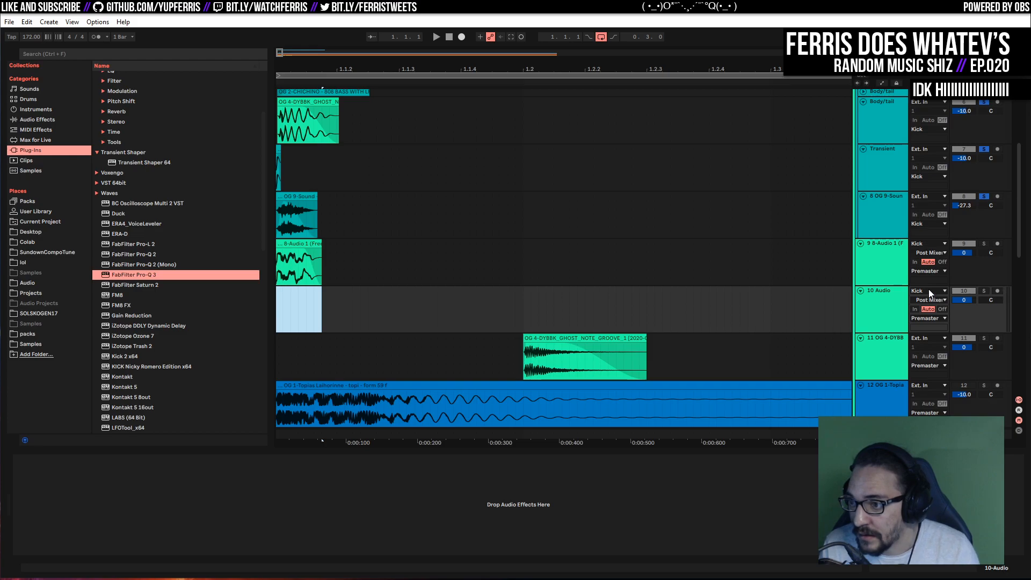
Arm the 10 Audio track and record the Kick group's output into it from the start of the song
click(997, 291)
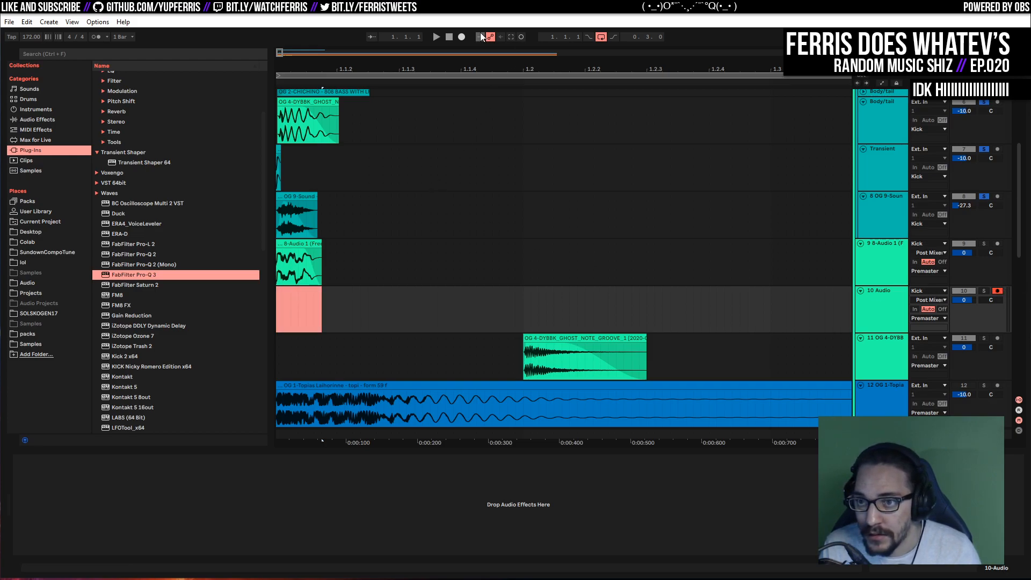
click(461, 36)
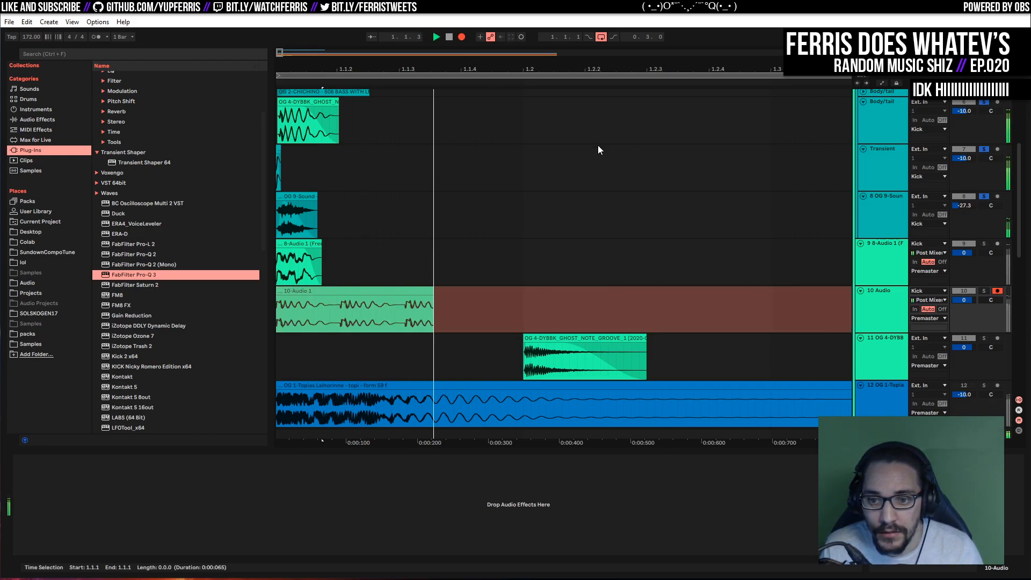
key(space)
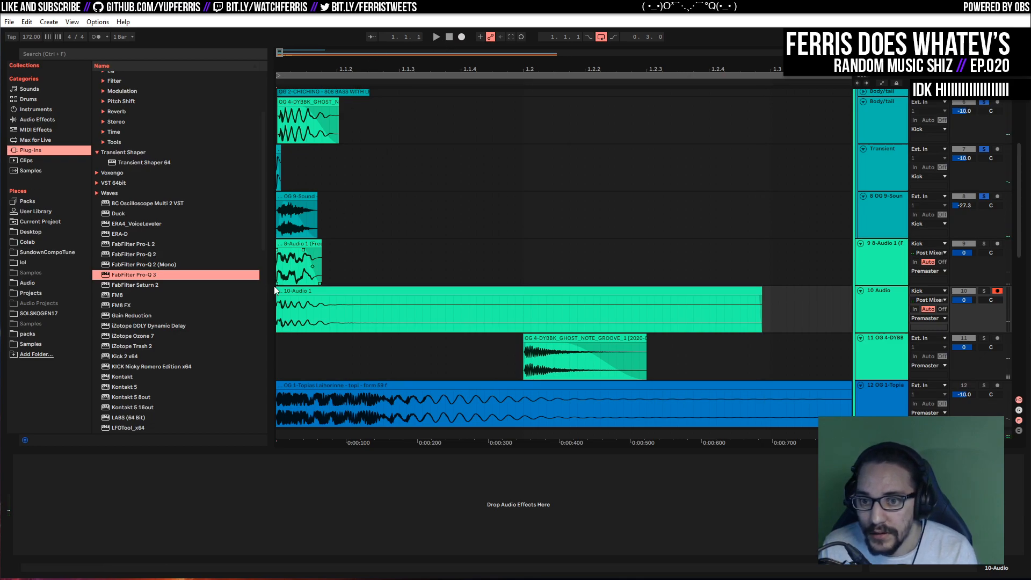
Trim the recorded kick clip to about 65 ms with a fade-out, and solo the 10 Audio track to audition it
drag(760, 307, 299, 297)
click(983, 291)
key(space)
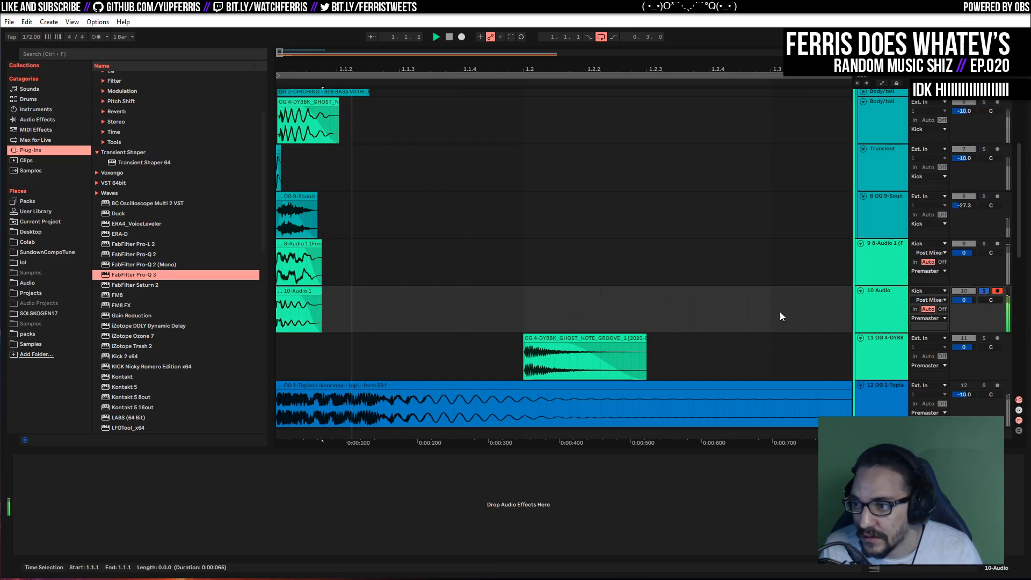
click(970, 245)
key(space)
key(space)
Extend the recorded kick clip to about 76 ms and start its fade-out earlier while checking it in playback
drag(320, 297, 328, 297)
key(space)
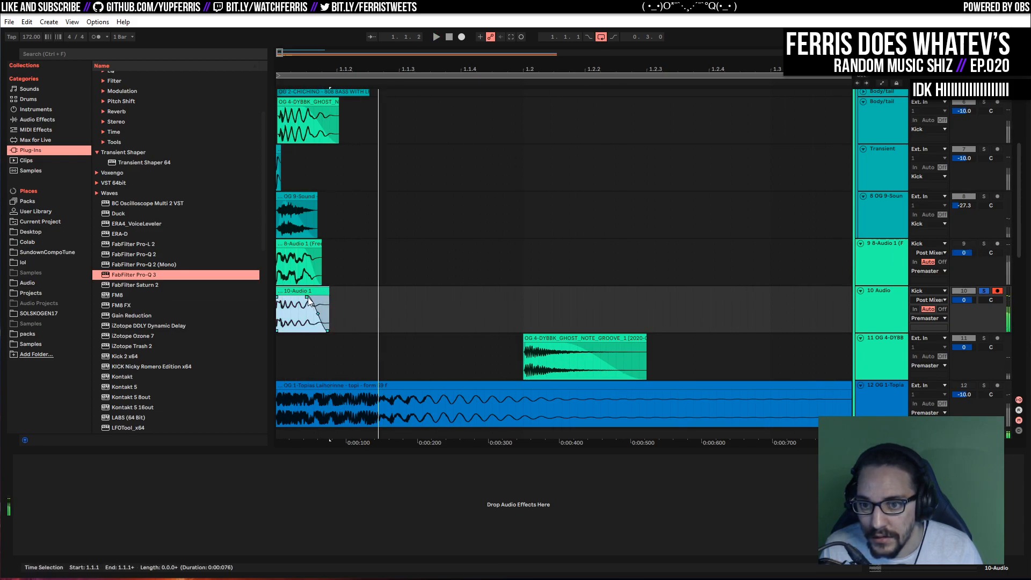
click(311, 299)
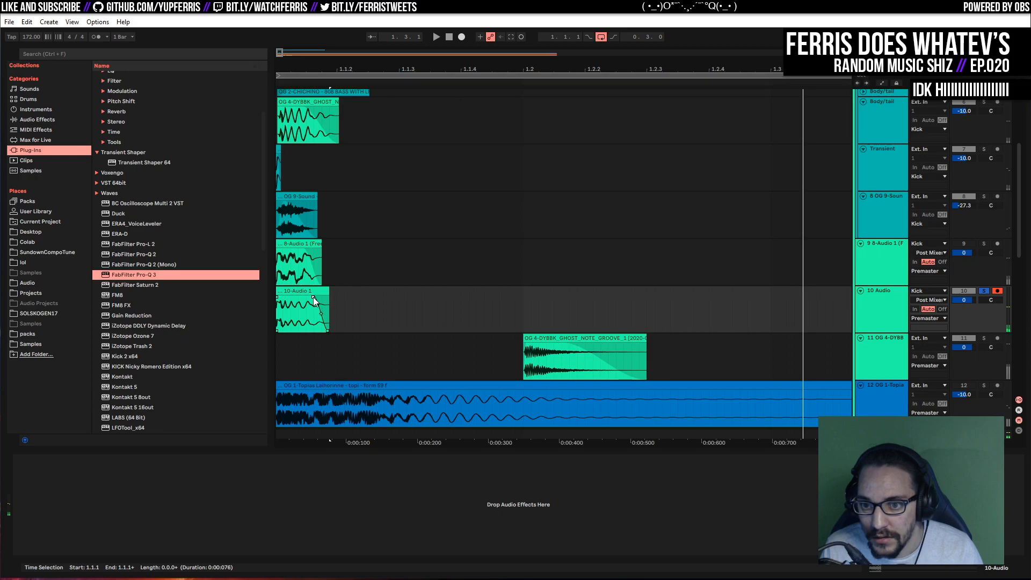
drag(313, 297, 298, 296)
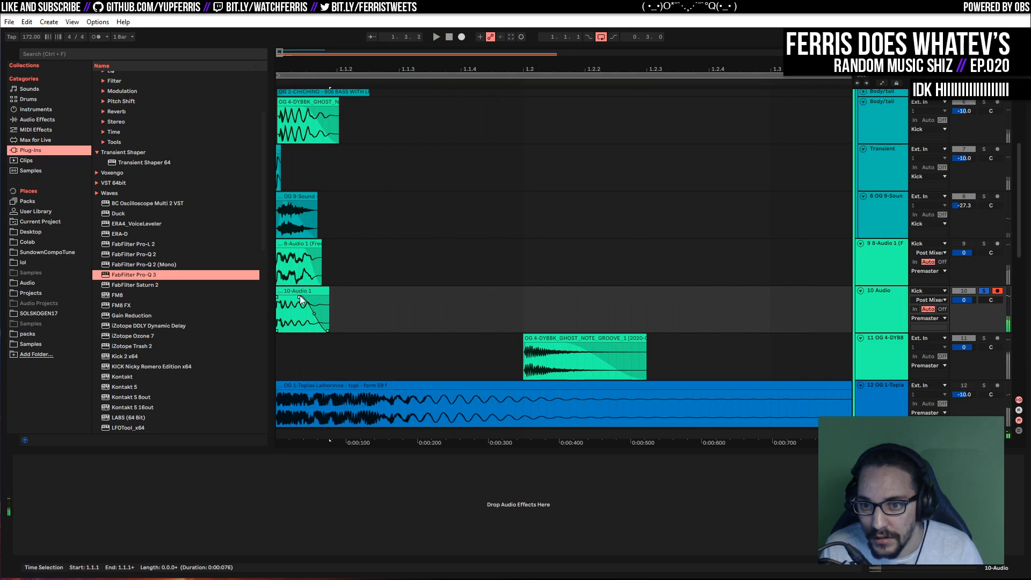
Search the browser for "transien", add Transient Shaper 64 to the 10 Audio track, and show the matching audio effects
click(872, 312)
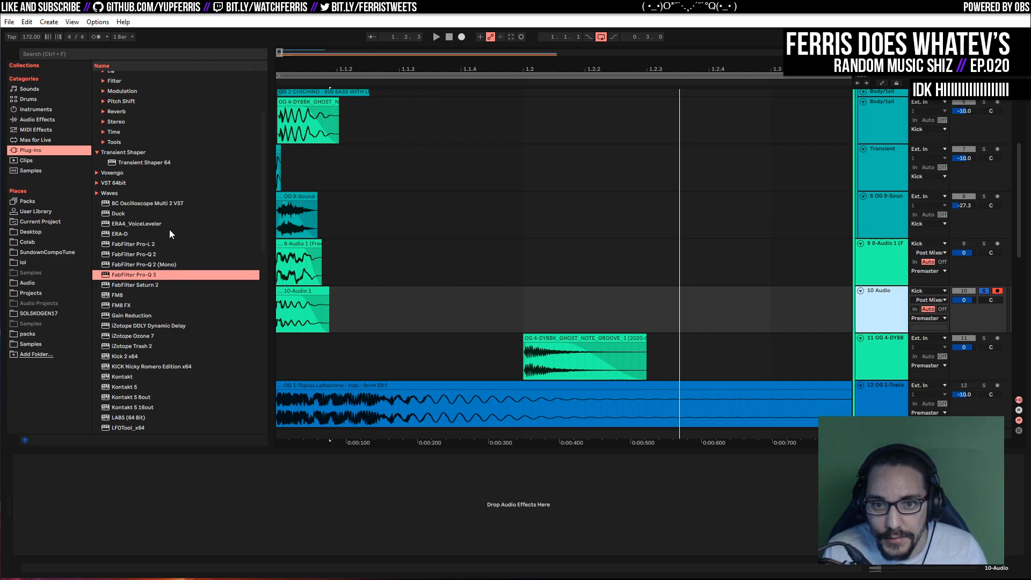
click(79, 52)
text(transien)
drag(122, 88, 108, 518)
drag(290, 200, 294, 262)
click(47, 120)
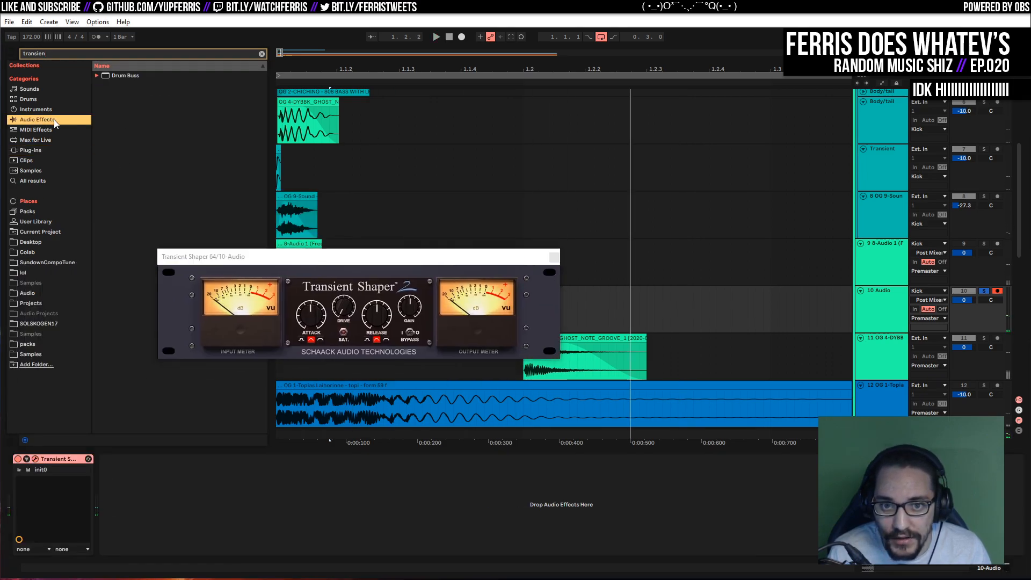
Search the audio effects for "satur", add Saturator after Transient Shaper 64, and enable Soft Clip during playback
click(136, 52)
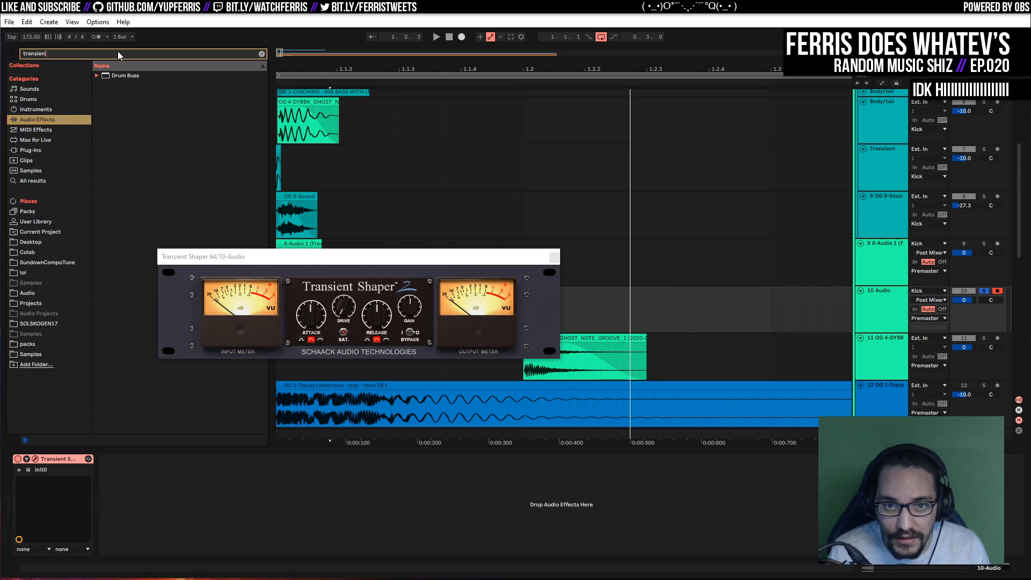
text(satur)
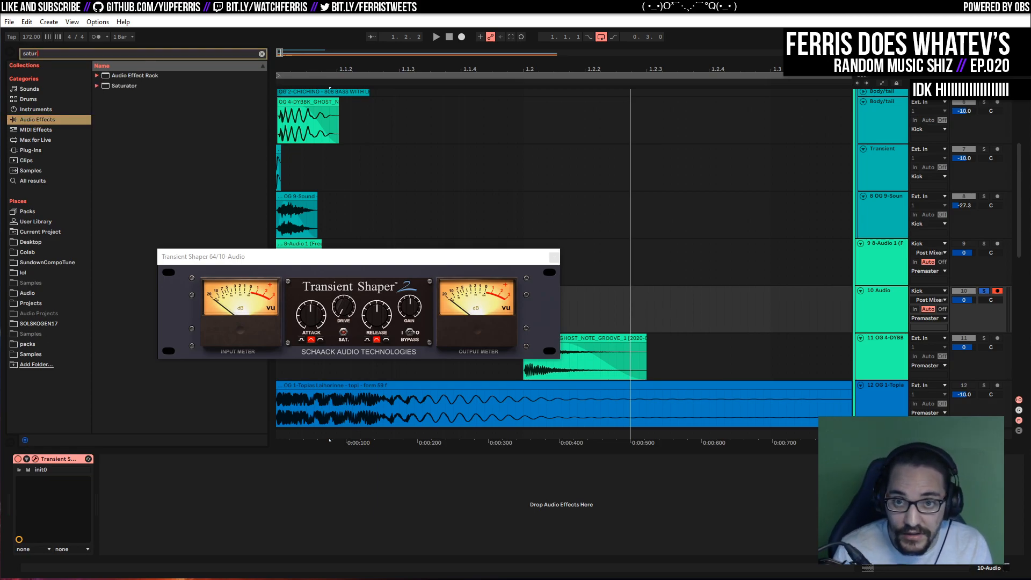
drag(124, 86, 164, 508)
key(space)
click(275, 488)
Raise Transient Shaper's attack, select its first attack mode, and move the plug-in window off the kick clips
drag(312, 321, 311, 268)
click(301, 340)
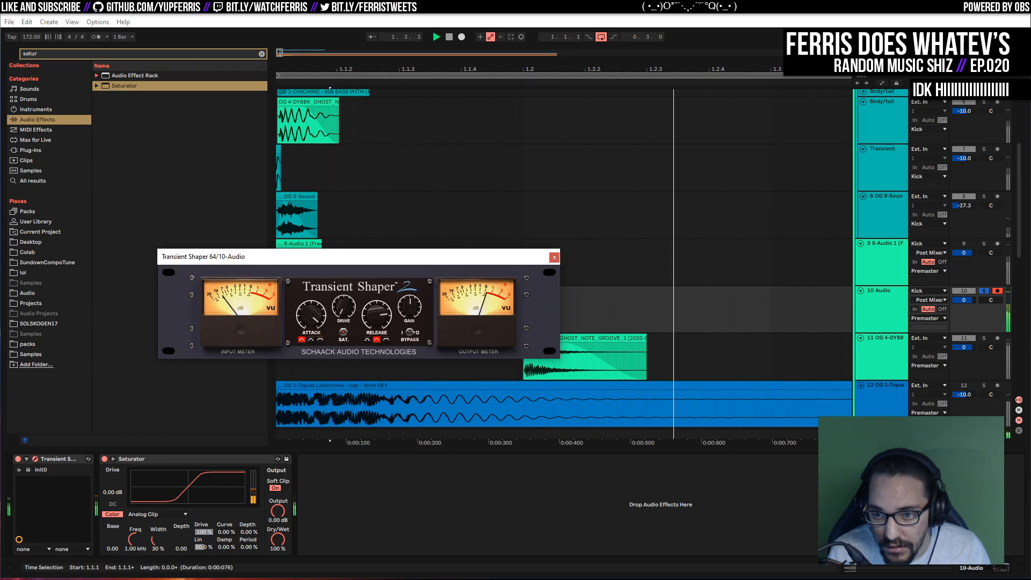
drag(322, 257, 211, 360)
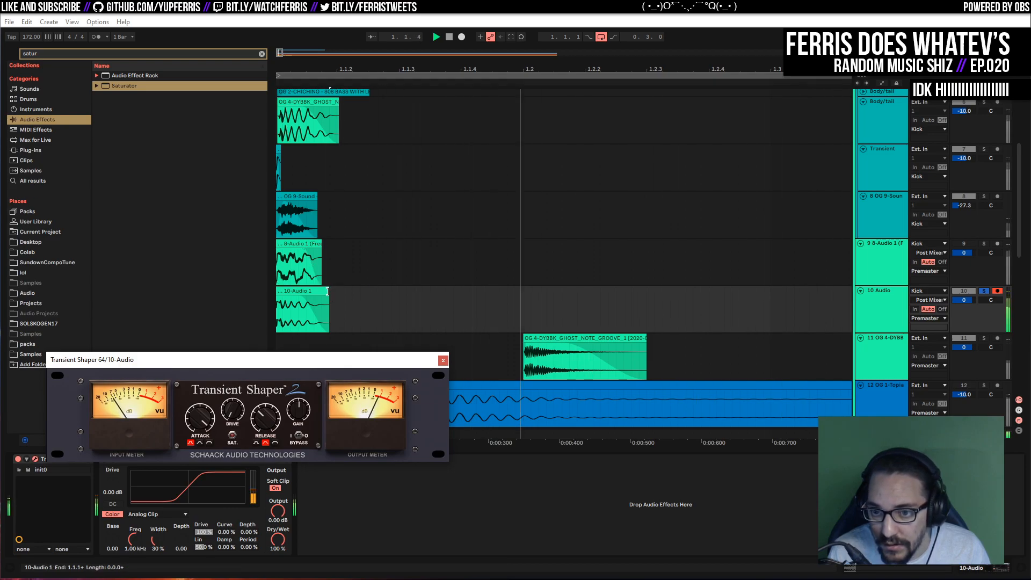
Lengthen the recorded kick clip past 1.1.2, raise Transient Shaper's release, try its other release modes, and close the plug-in window
drag(329, 294, 368, 294)
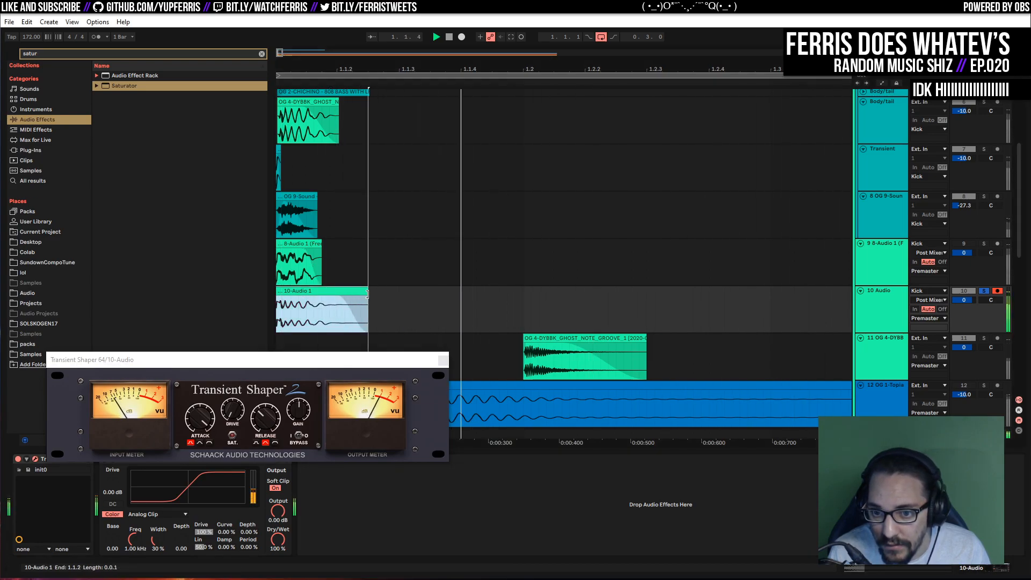
drag(266, 414, 267, 359)
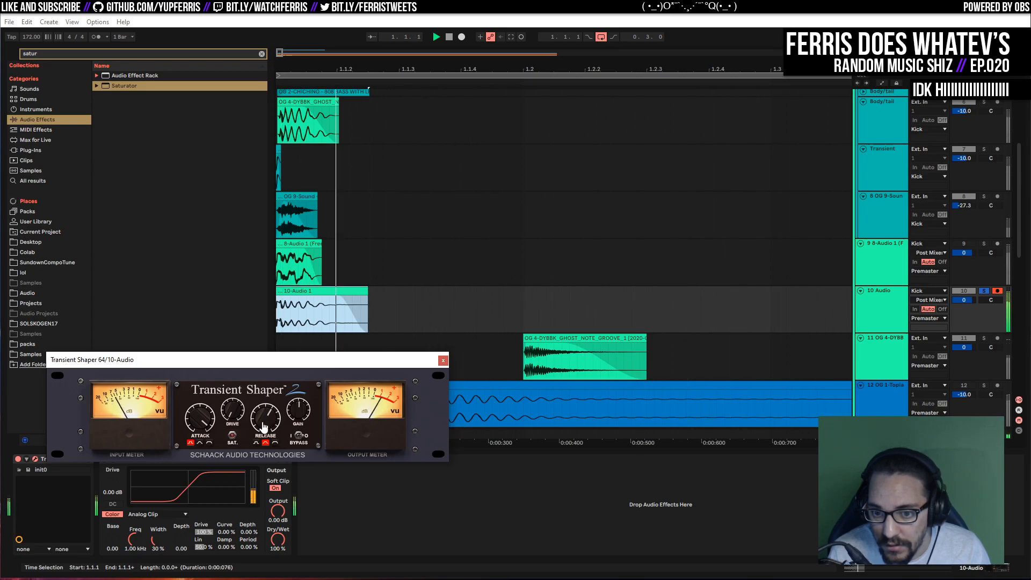
drag(226, 417, 227, 414)
click(256, 442)
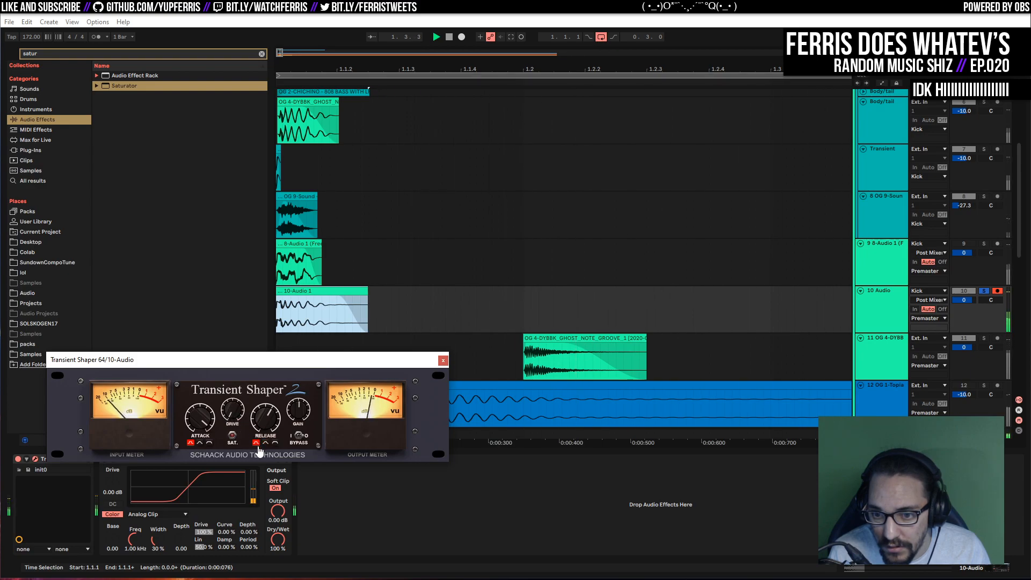
click(275, 442)
click(443, 360)
Set the Saturator's drive to 4 dB after comparing 8 and 5 dB in playback, and turn off Color
click(118, 481)
text(4)
key(Return)
text(8)
key(Return)
text(5)
key(Return)
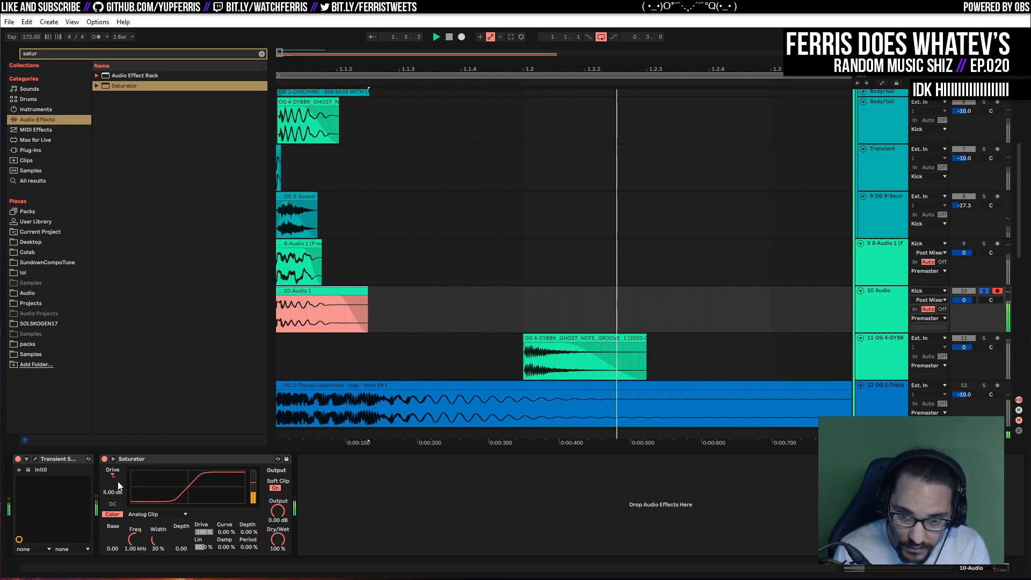
text(4)
key(Return)
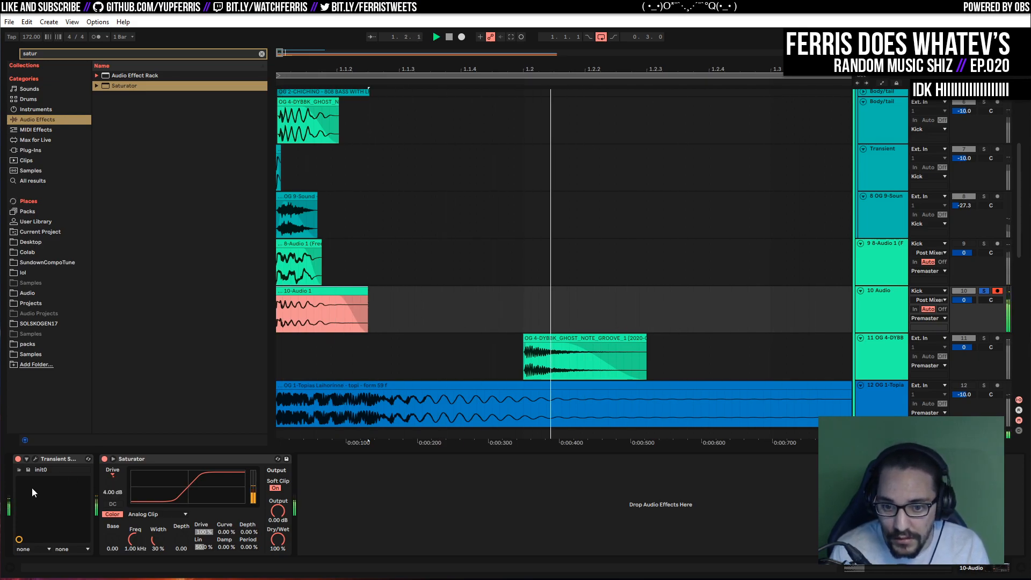
key(space)
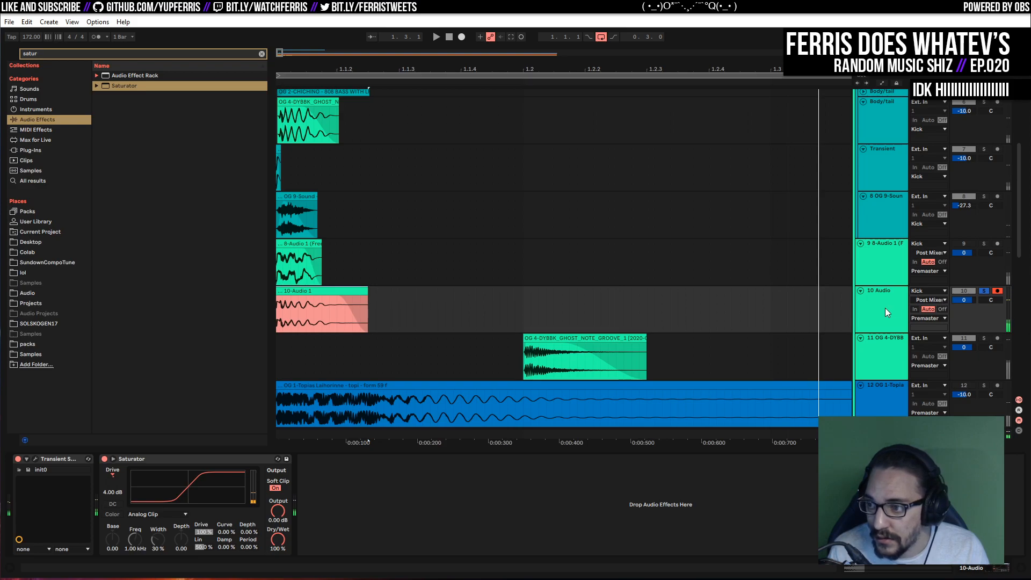
Freeze and flatten the 10 Audio track to render the kick with its effects
right_click(883, 310)
click(904, 372)
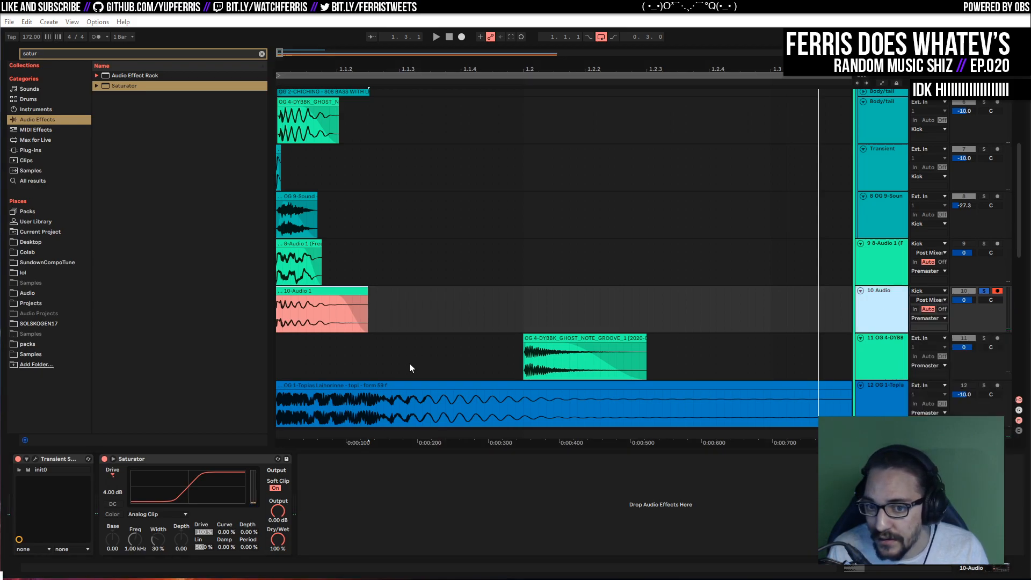
right_click(896, 318)
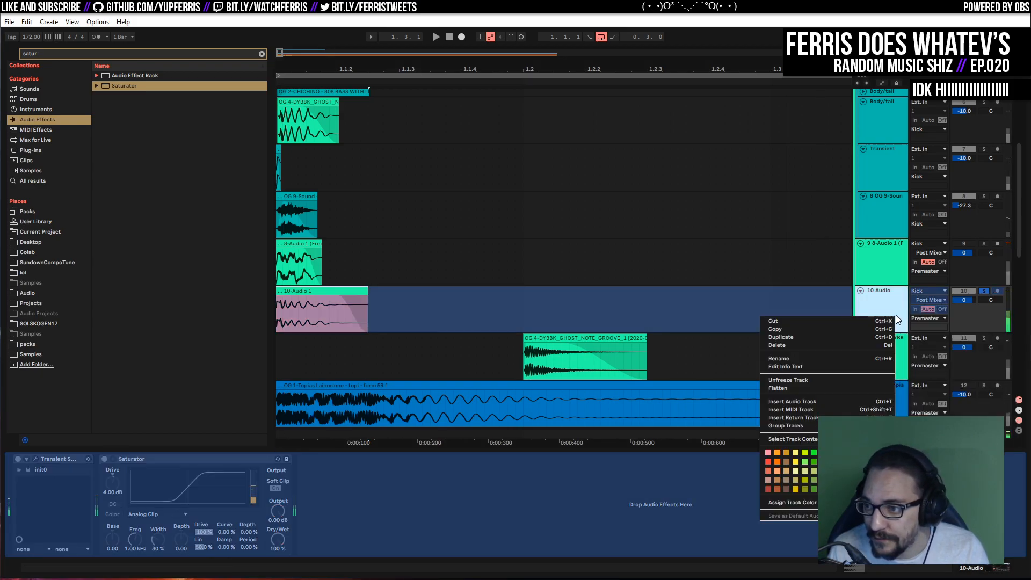
click(832, 389)
Try a shorter length for the flattened kick clip in playback, and set it to about 120 ms
click(334, 290)
drag(334, 290, 322, 292)
click(320, 296)
click(306, 299)
key(space)
drag(317, 294, 360, 295)
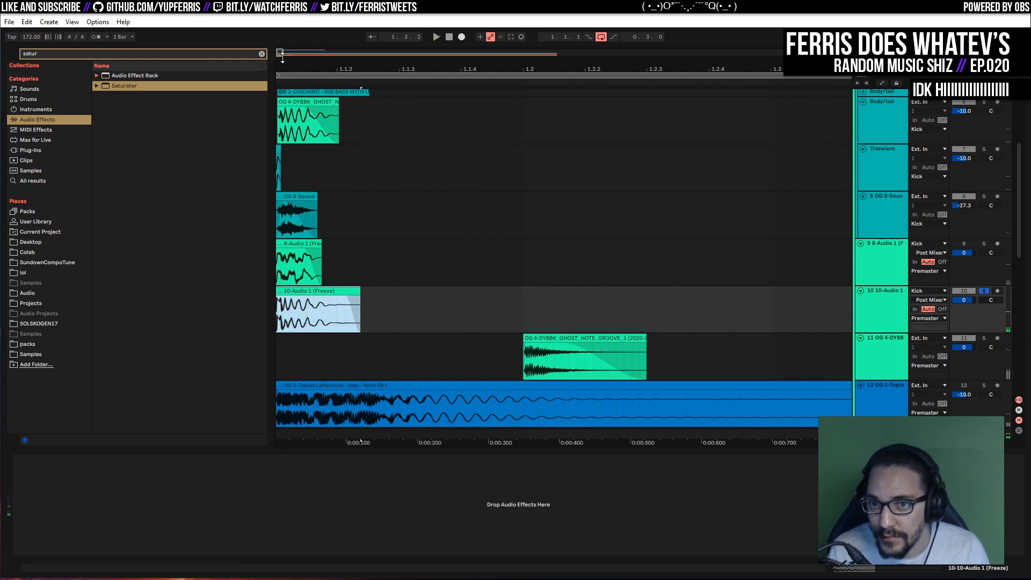
Solo the snare track along with the kick for playback, and extend the loop to one full bar
drag(279, 53, 280, 21)
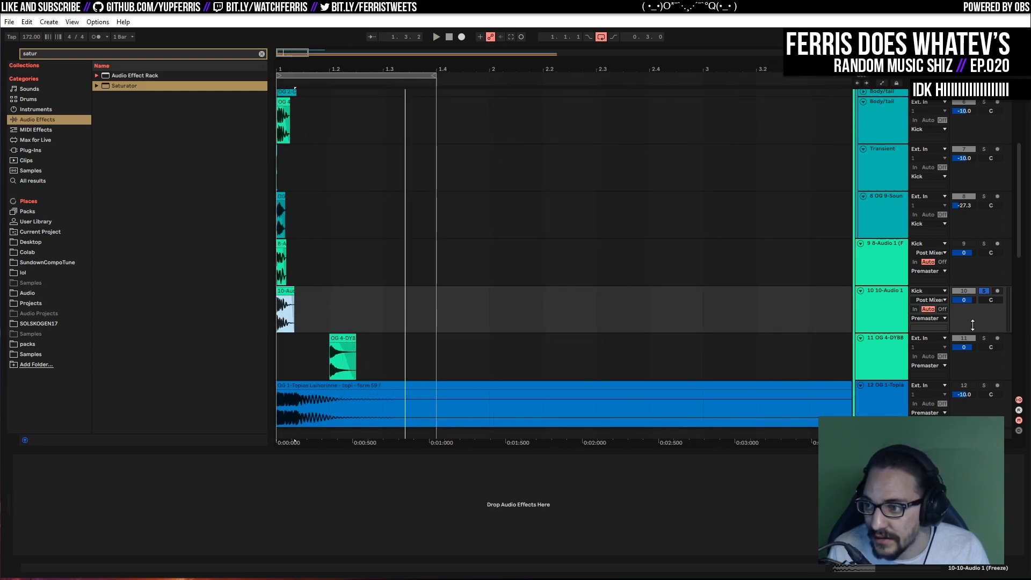
key(space)
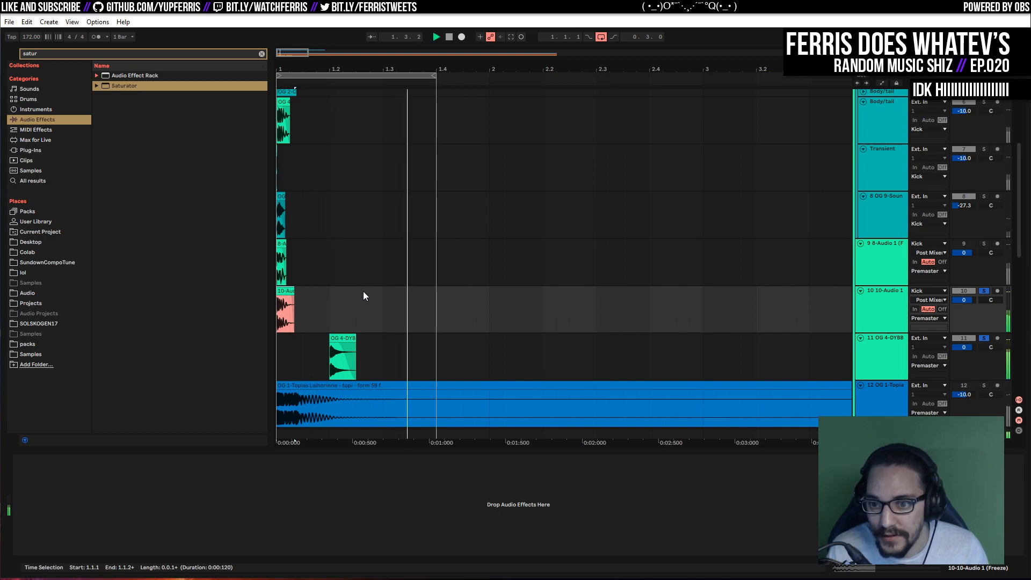
drag(313, 53, 323, 60)
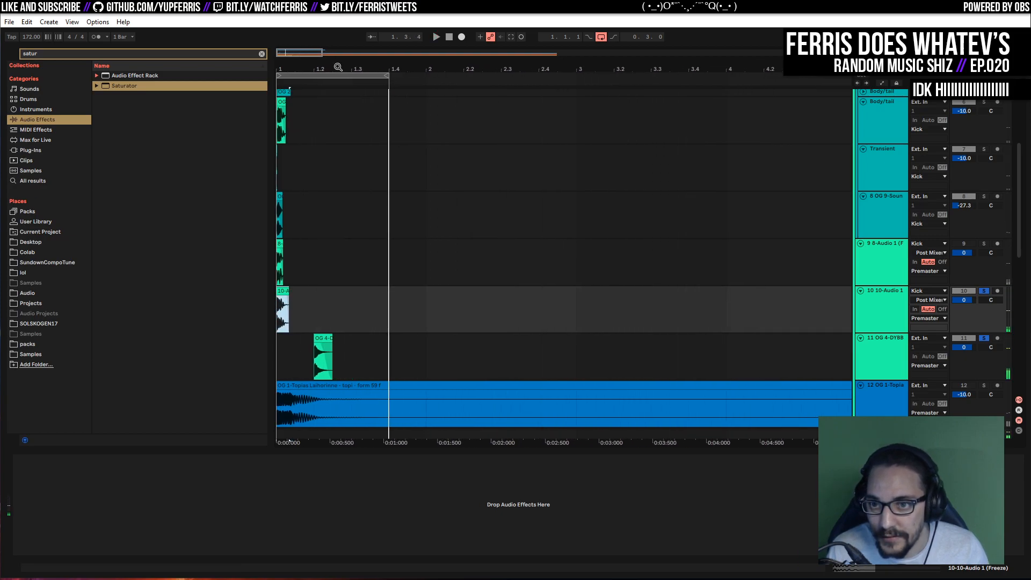
drag(392, 77, 426, 77)
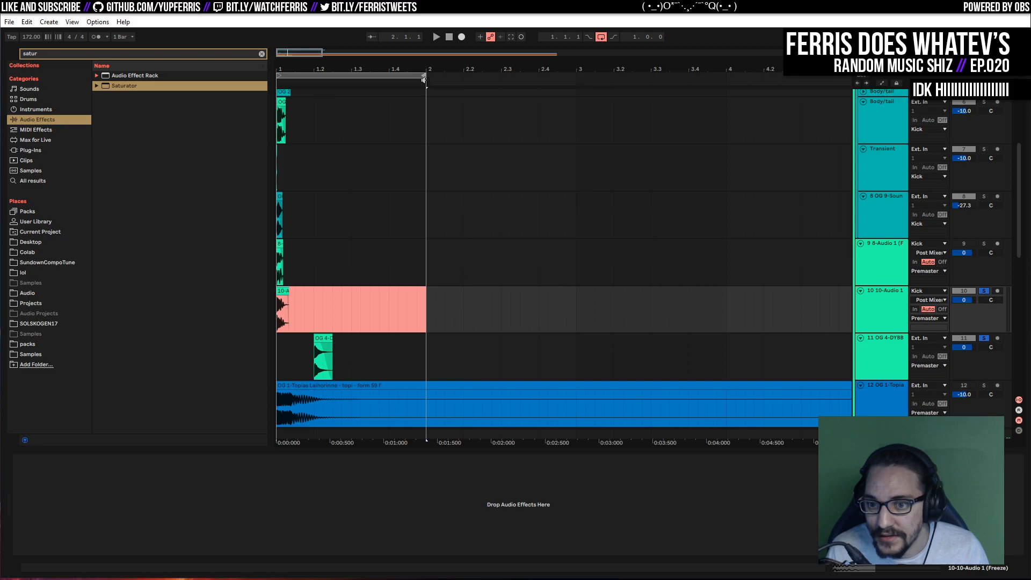
Copy the snare clip from beat 1.2 to beat 1.4 and play the loop
click(379, 365)
click(320, 337)
drag(329, 342, 397, 339)
key(space)
click(280, 317)
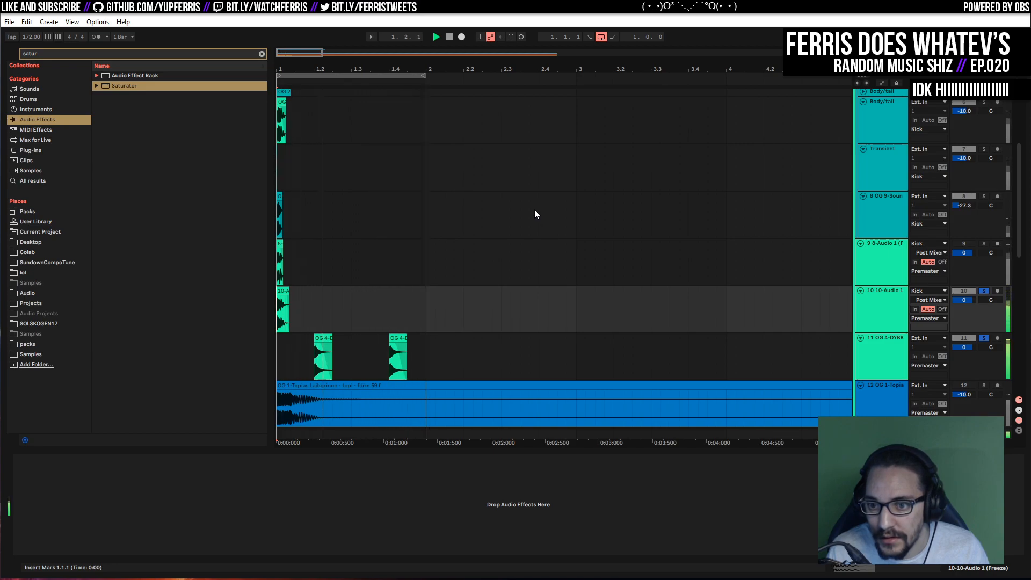
Extend the loop to two bars, ending at bar 3
drag(480, 68, 480, 52)
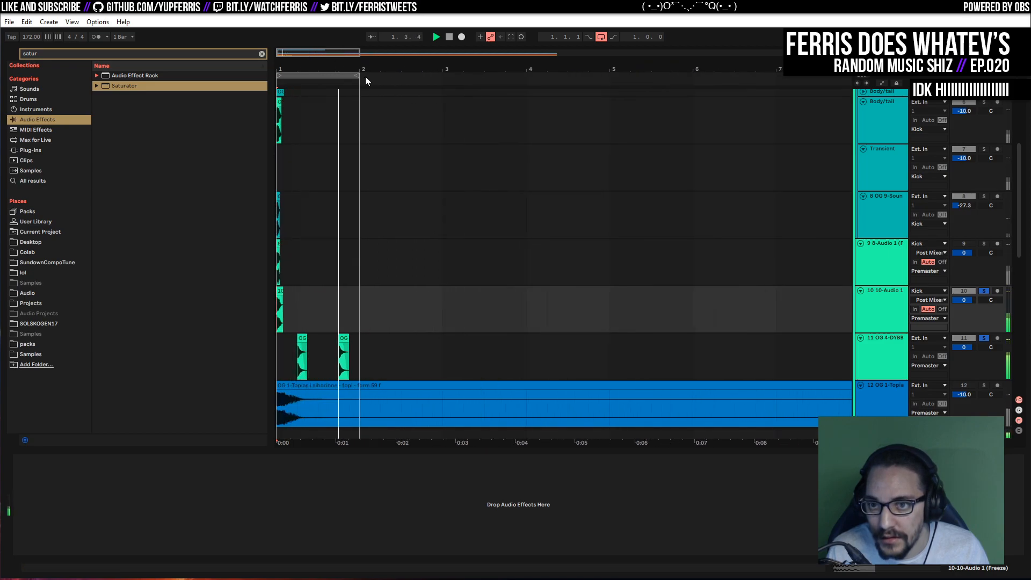
drag(354, 75, 437, 81)
key(space)
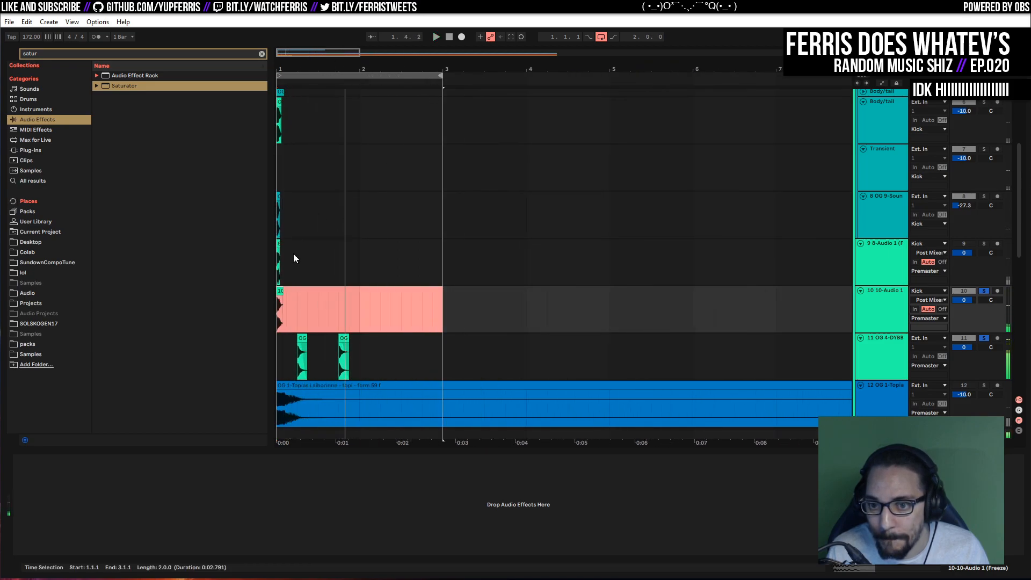
Copy the flattened kick clip to 1.4.3 and 2.1.3, and audition the pattern from beat 1.4
click(279, 291)
drag(280, 291, 357, 293)
drag(334, 62, 345, 161)
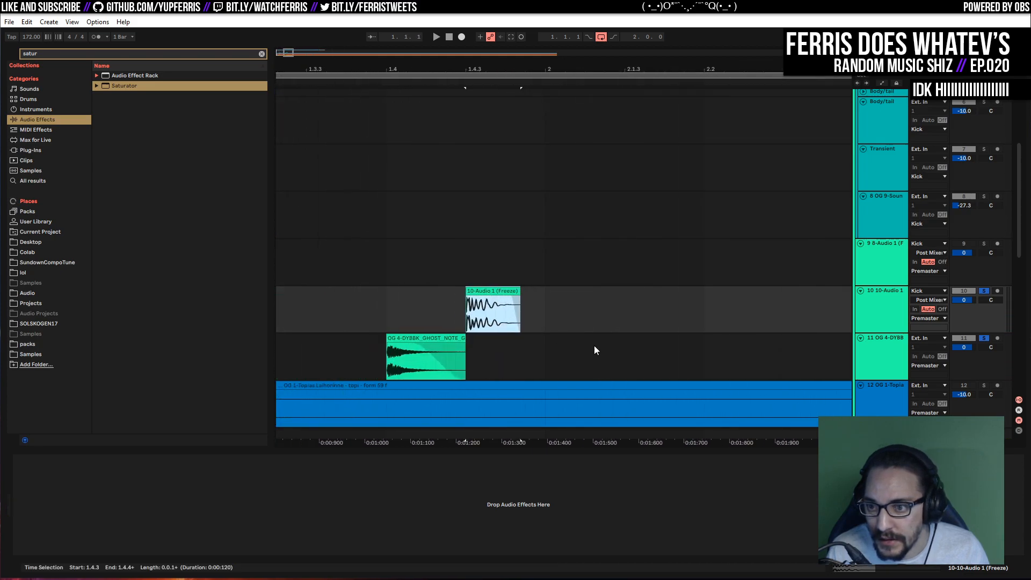
drag(495, 289, 654, 291)
click(387, 305)
key(space)
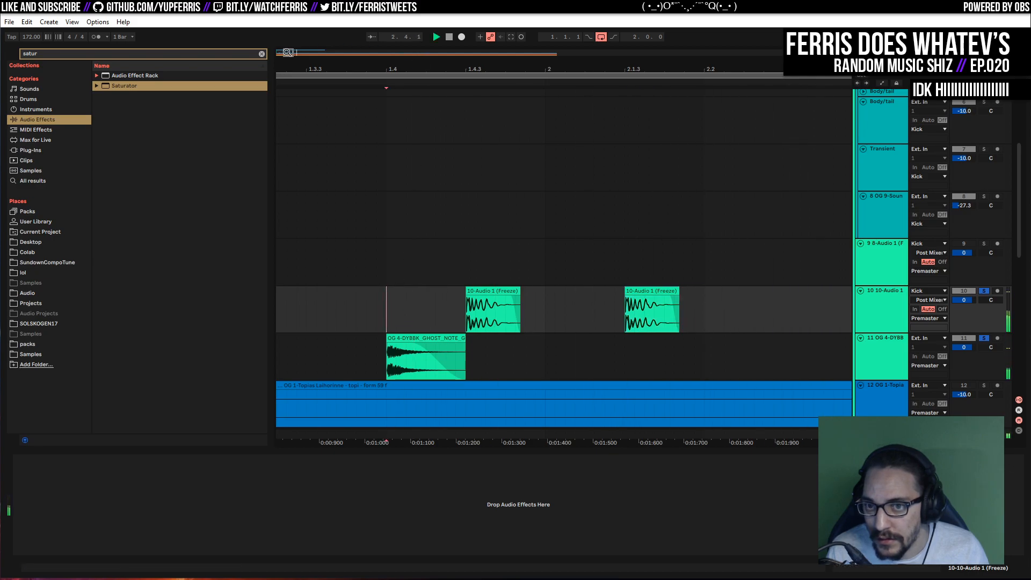
Move the two copied kick clips to 1.4.4 and 2.1.2, and play from beat 1.4
drag(495, 291, 535, 289)
mouse_move(657, 290)
mouse_down()
mouse_move(607, 288)
mouse_move(621, 289)
mouse_up()
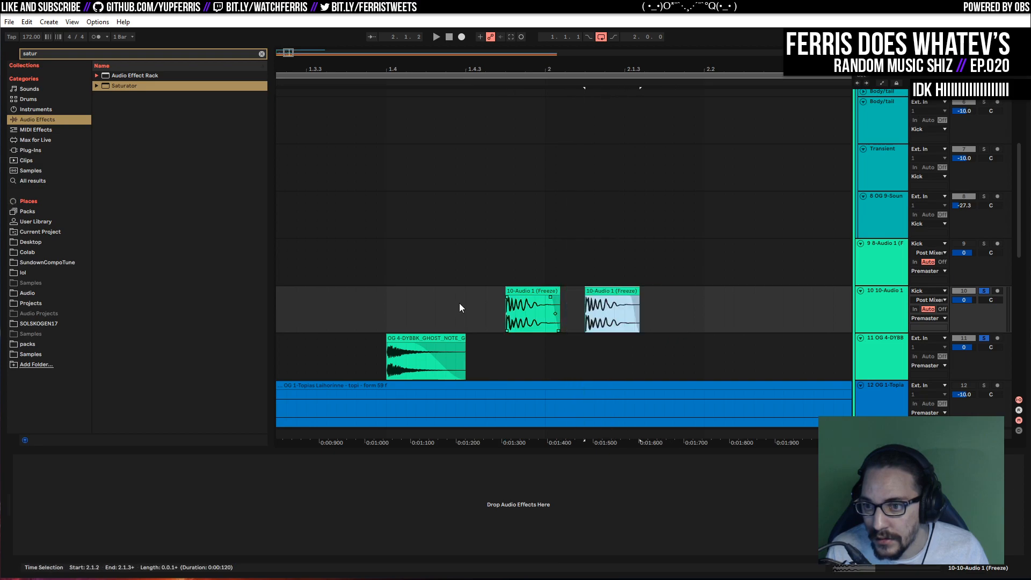
click(385, 307)
key(space)
Duplicate the snare track's first bar into bar 2 and audition the two-bar pattern from the start
scroll(415, 325, down, 5)
key(space)
drag(360, 342, 237, 339)
key(ctrl+d)
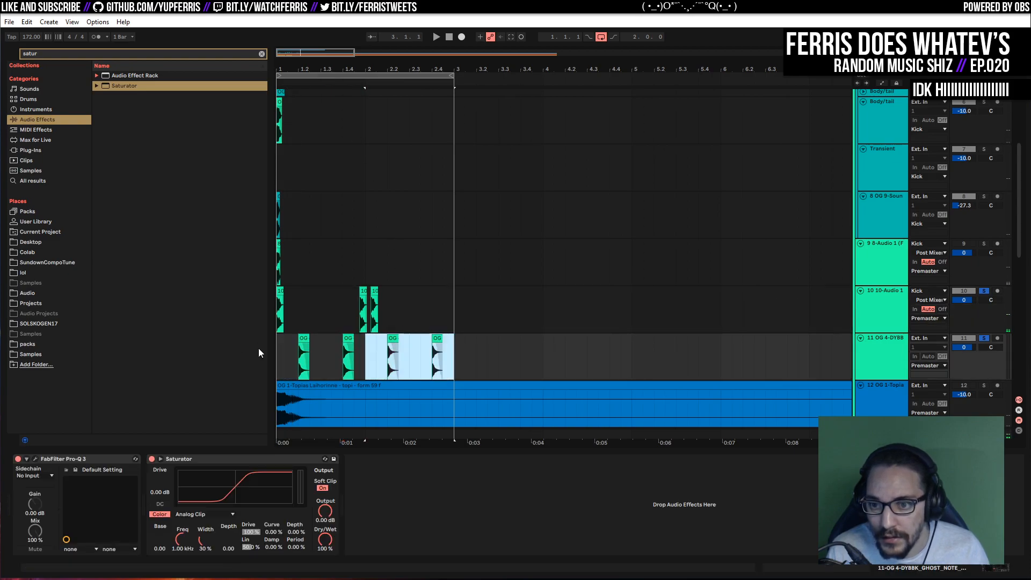
click(282, 346)
key(space)
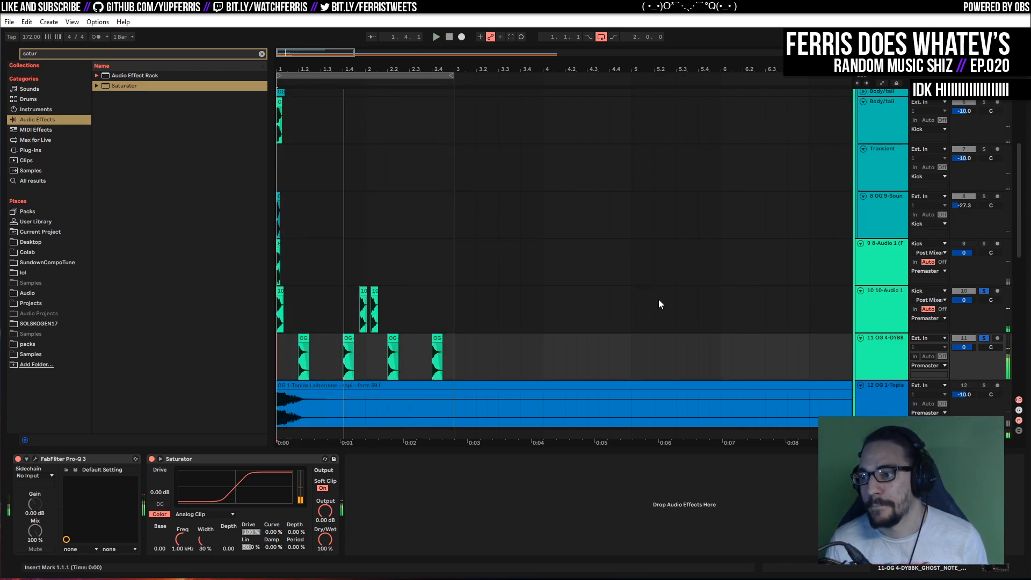
Delete the older 8-Audio 1 (Freeze) track, collapse the Kick group, and play the loop
click(903, 262)
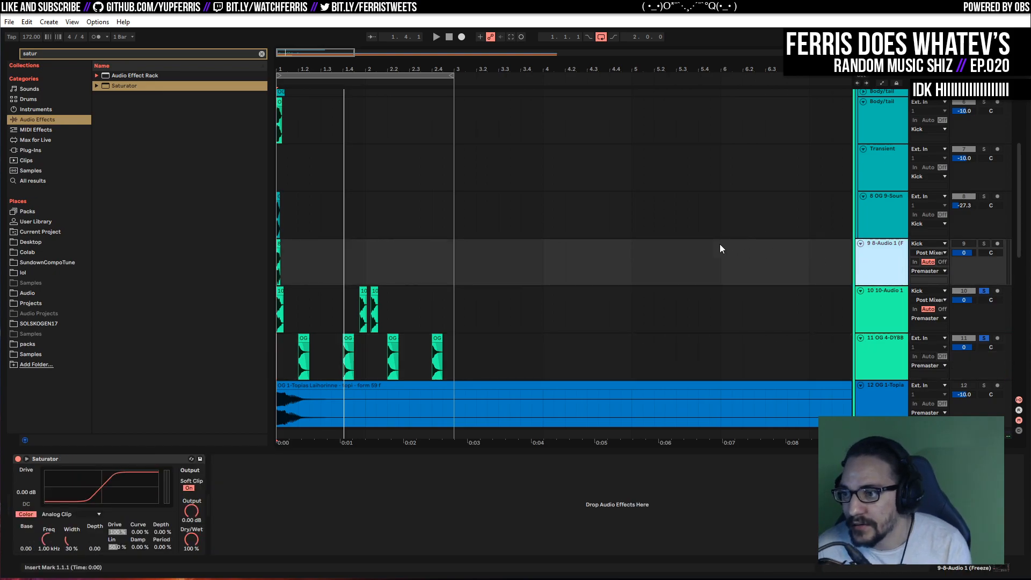
key(Delete)
scroll(740, 269, up, 1)
scroll(805, 269, up, 2)
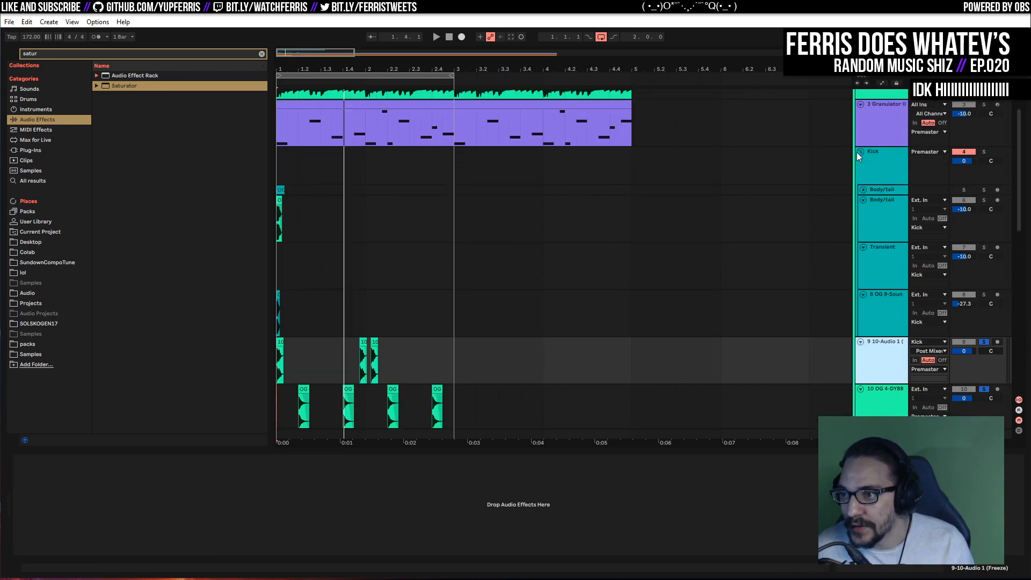
click(859, 151)
key(space)
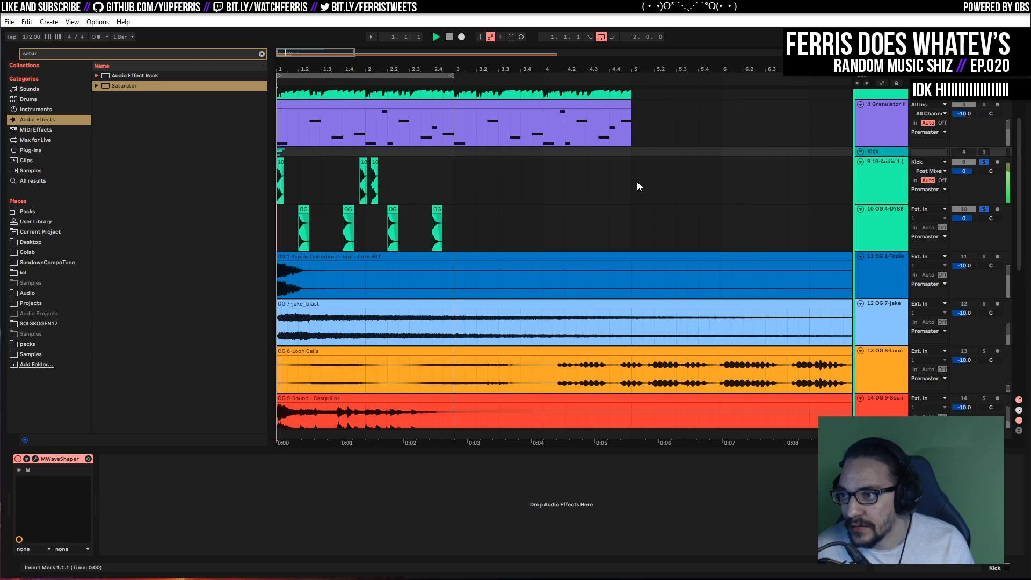
Rename the flattened kick track as Kick and the ghost-note clip track below it as Snare
scroll(659, 196, up, 3)
click(876, 275)
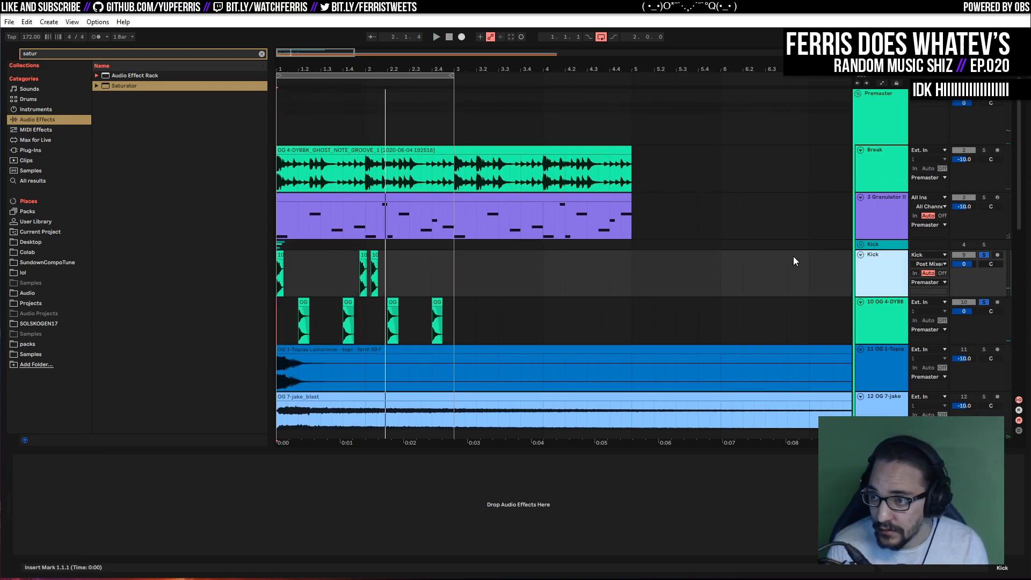
click(894, 298)
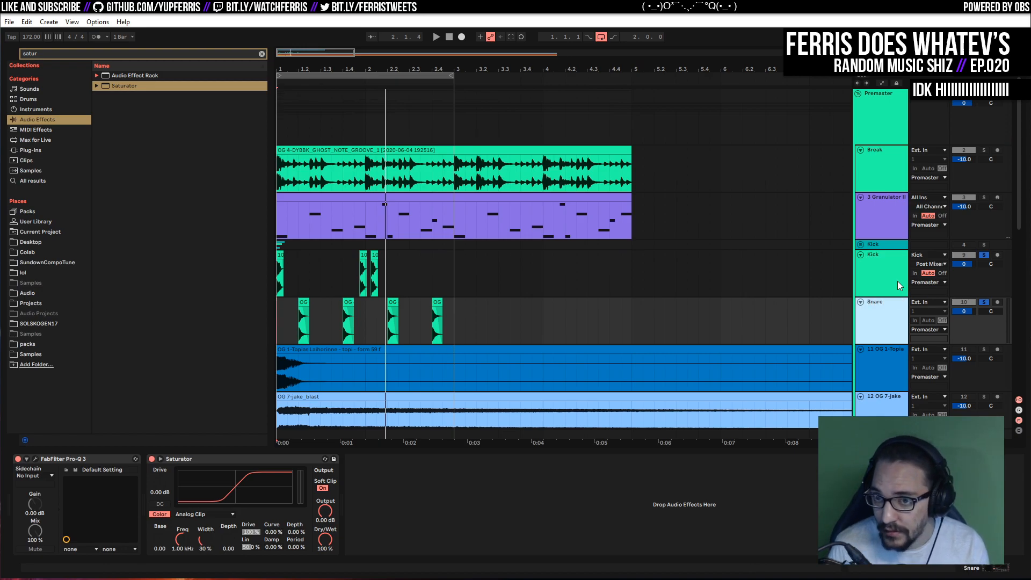
Solo the Break track alone and audition the break around 1.3.3 to 1.4.1
click(984, 150)
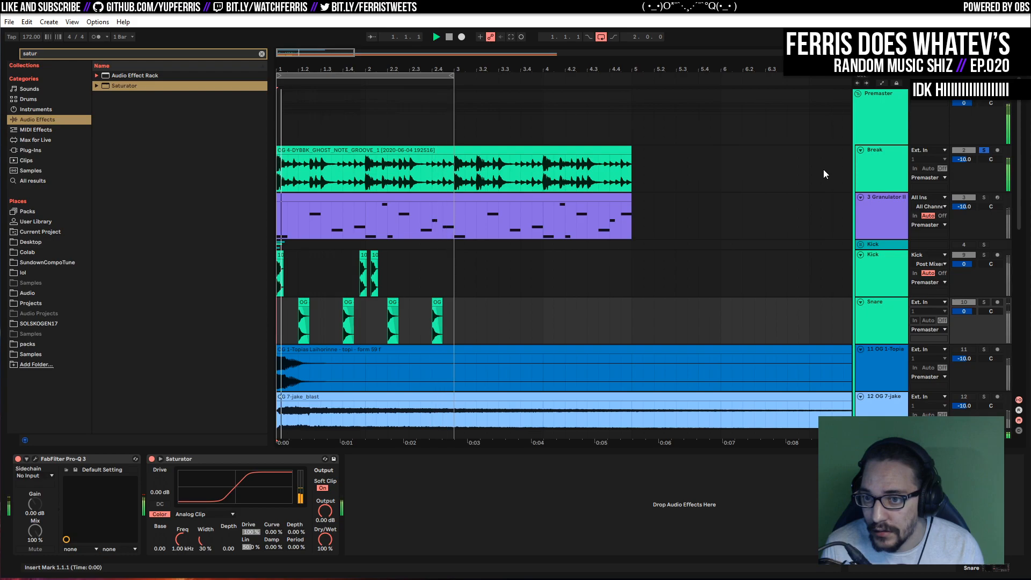
click(357, 175)
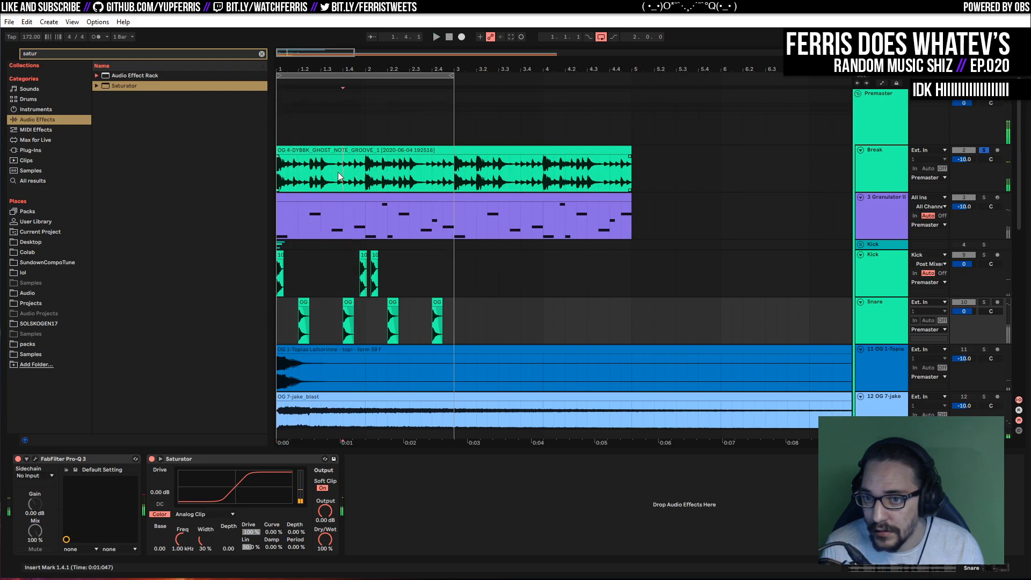
key(space)
key(space)
click(333, 170)
key(space)
key(space)
key(space)
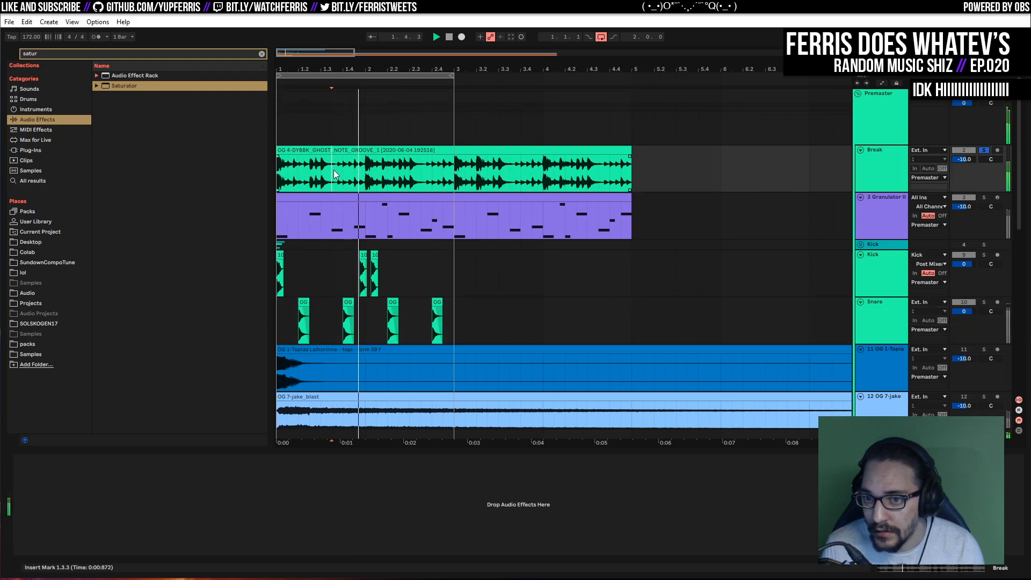
Select the break's section from 1.3.3 to 1.4.3 and insert a new audio track below Break
key(space)
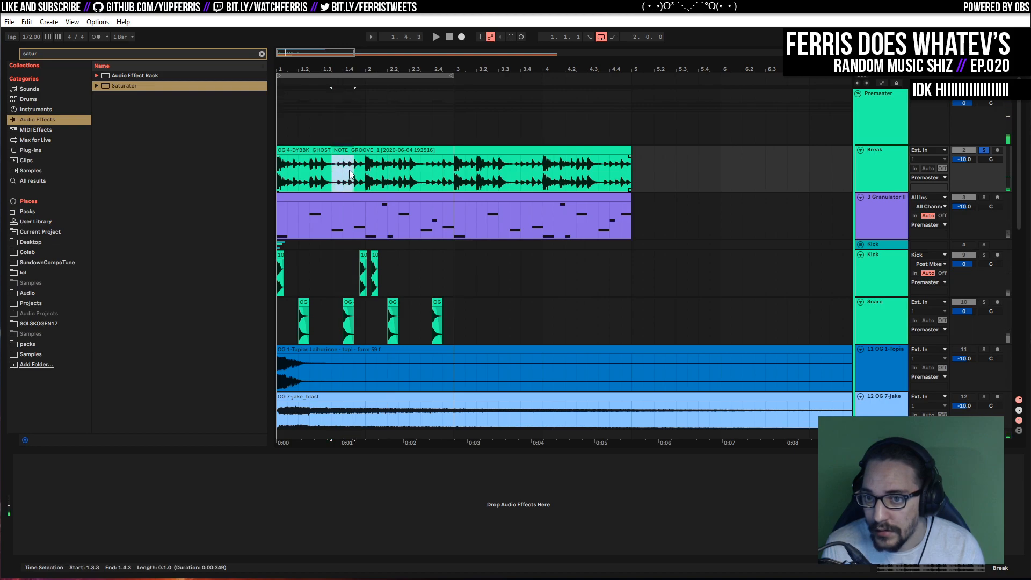
click(861, 180)
key(ctrl+t)
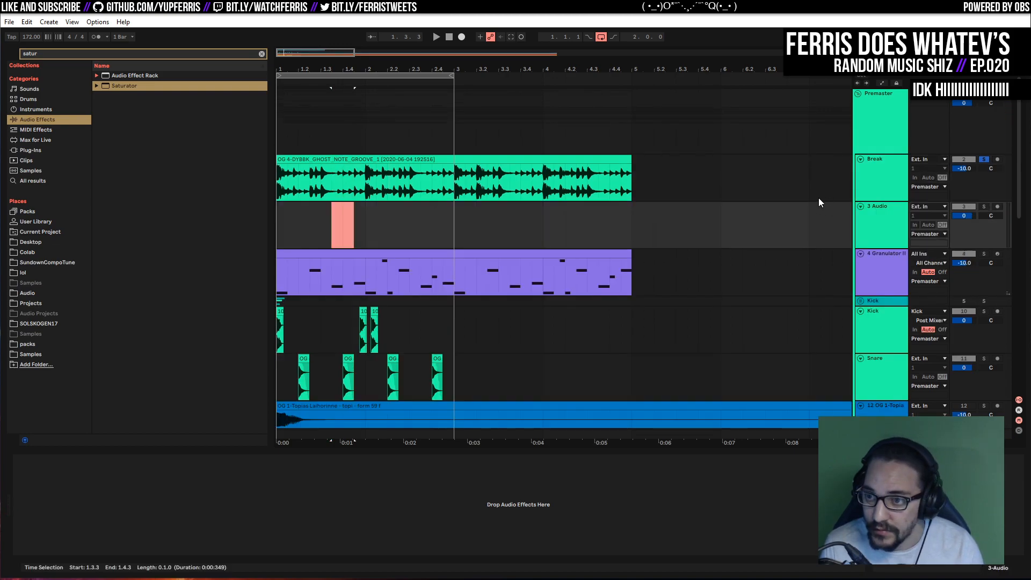
Copy the selected Break section onto the new audio track, audition it soloed, and resize the clip to span 1.4.1 to 2.1.1
drag(333, 176, 342, 207)
click(983, 206)
key(space)
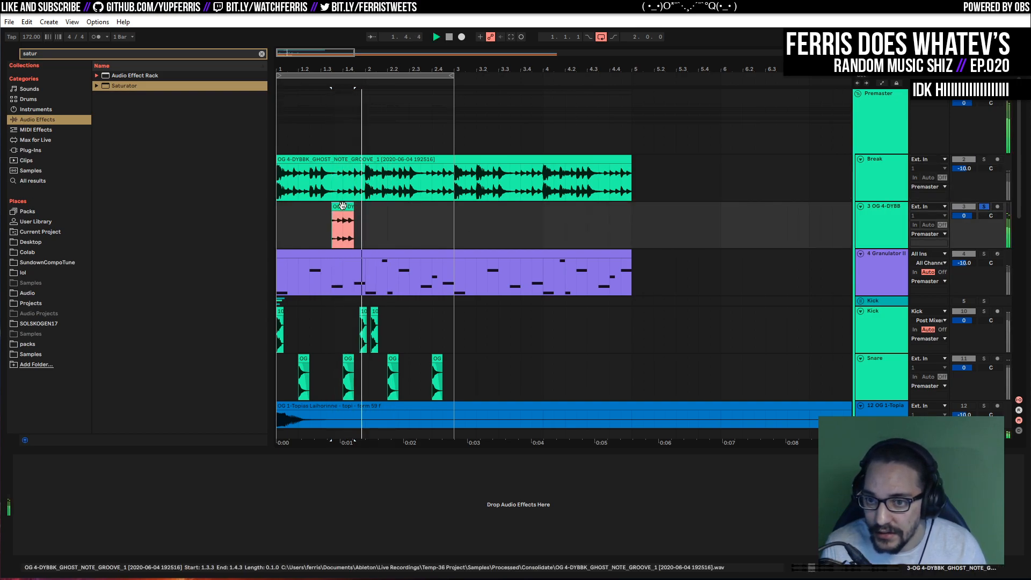
drag(331, 209, 365, 208)
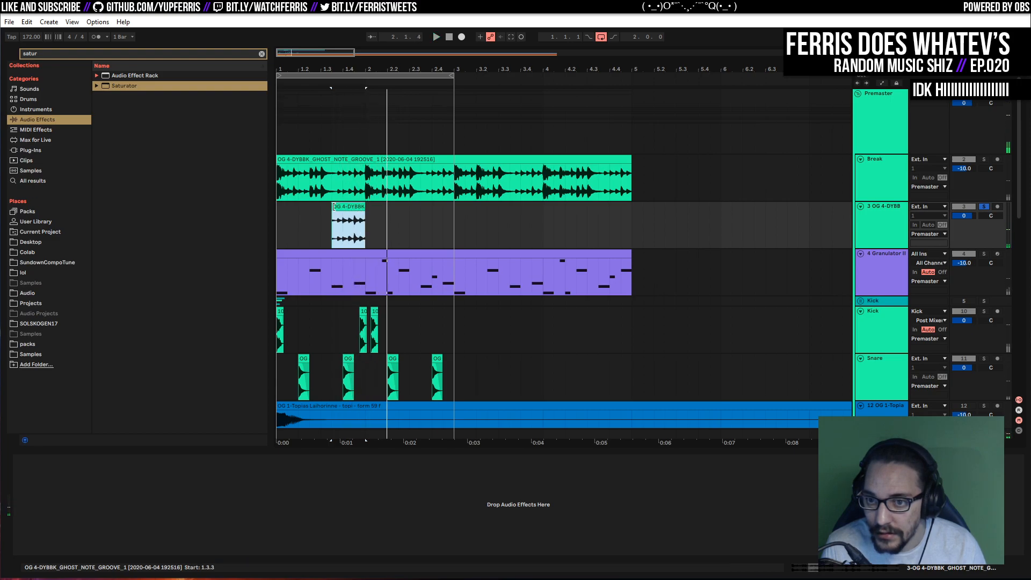
drag(332, 209, 340, 206)
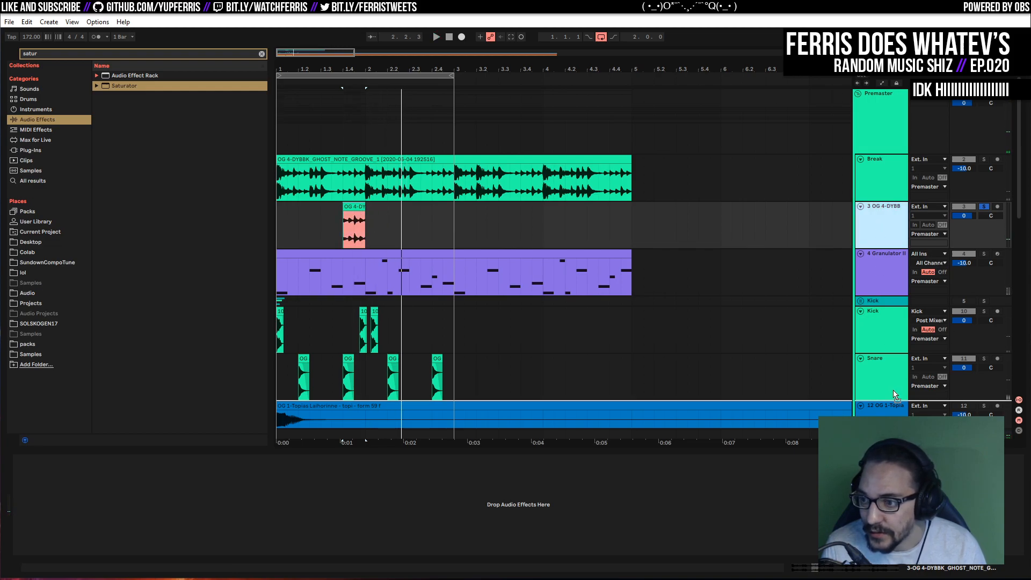
Move the break-hit track below Snare and place its clip, shortened to 0.0.2, from 1.1.3 to 1.2.1
drag(894, 390, 894, 390)
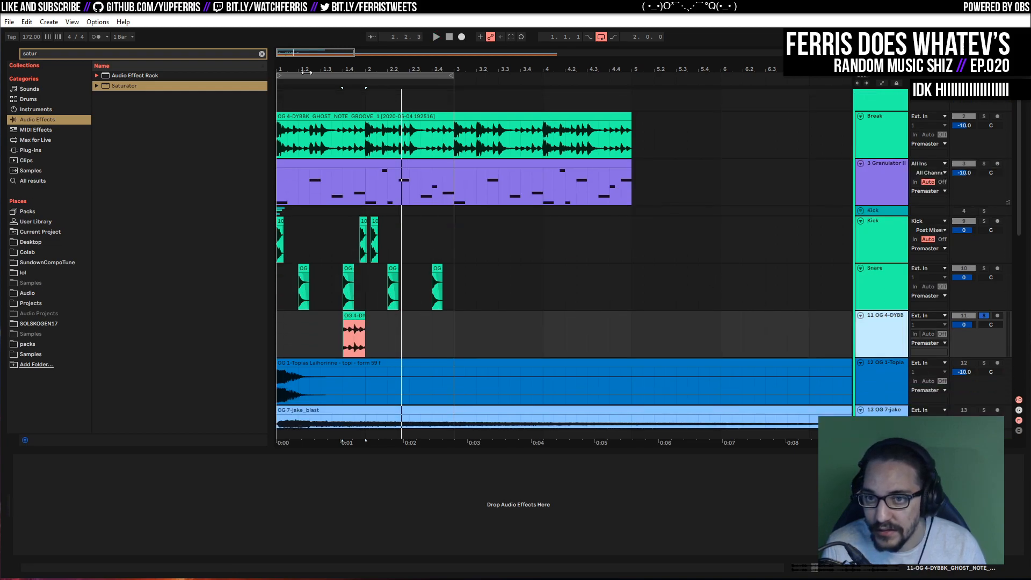
drag(290, 53, 281, 75)
drag(431, 315, 321, 315)
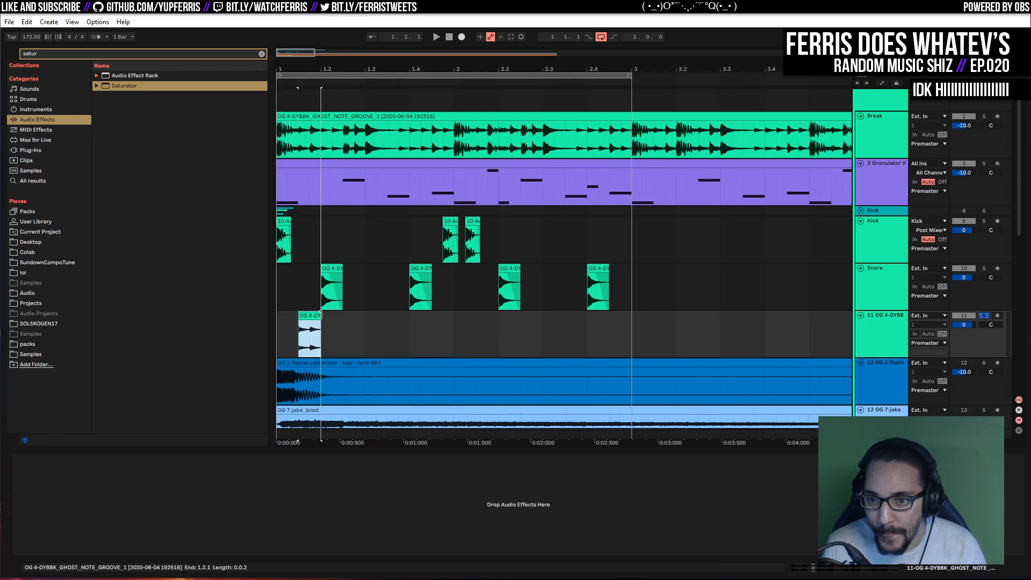
click(278, 329)
key(space)
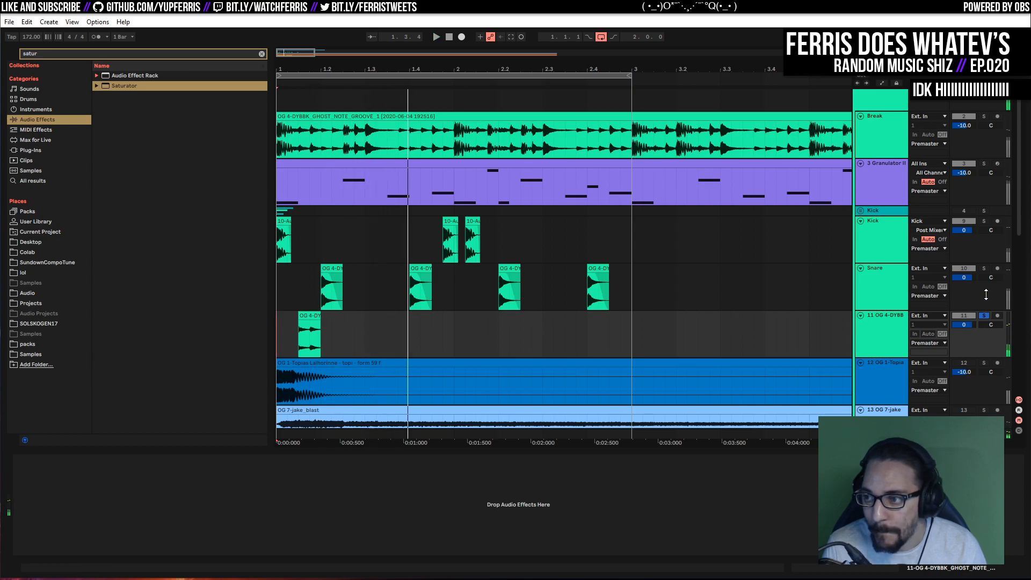
Group the Kick, Snare and break-hit tracks under the name Heavy drums, and play the group soloed
click(883, 236)
shift+click(883, 332)
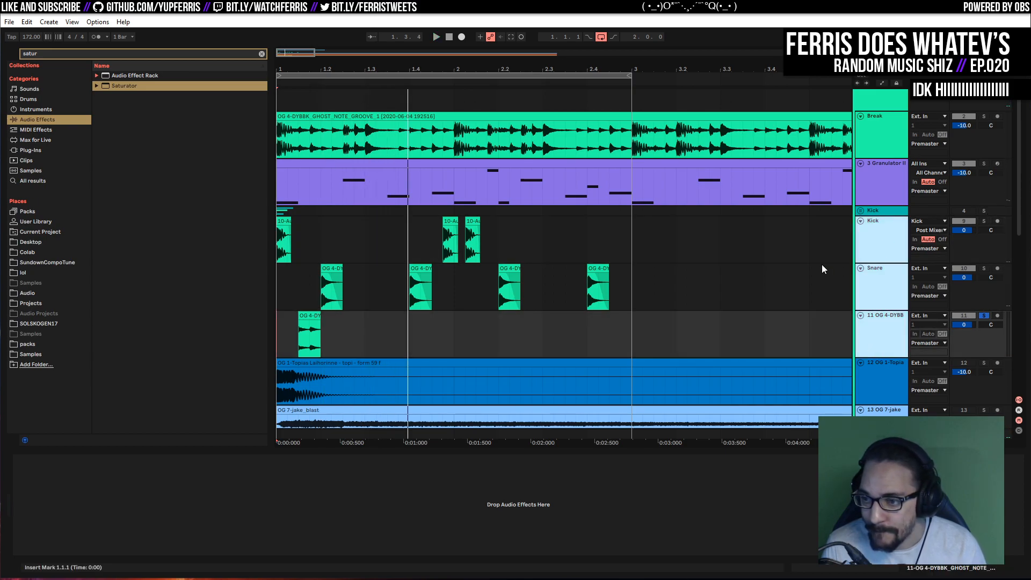
key(ctrl+g)
click(883, 225)
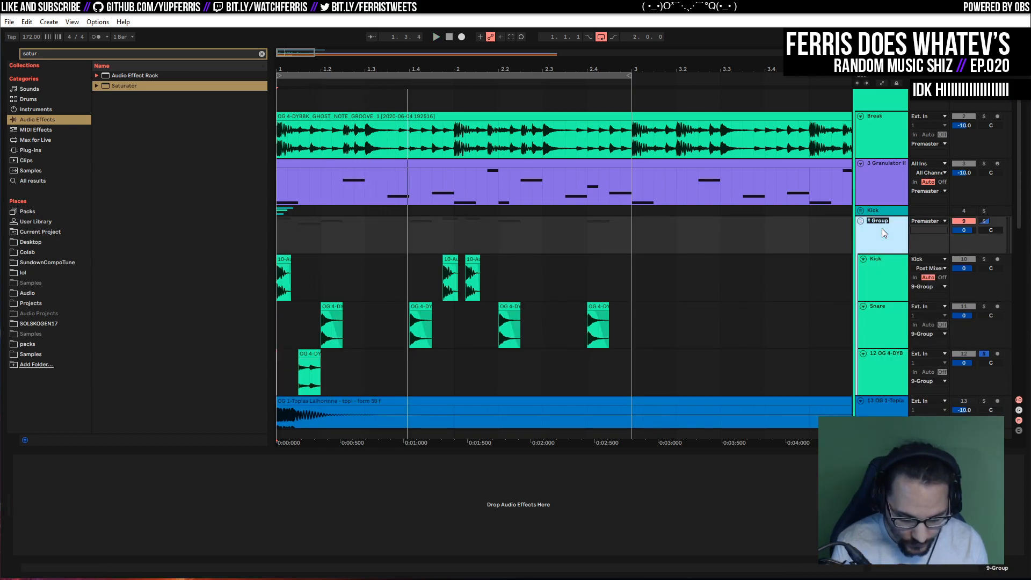
text(Heavy drums)
key(Return)
click(983, 221)
key(space)
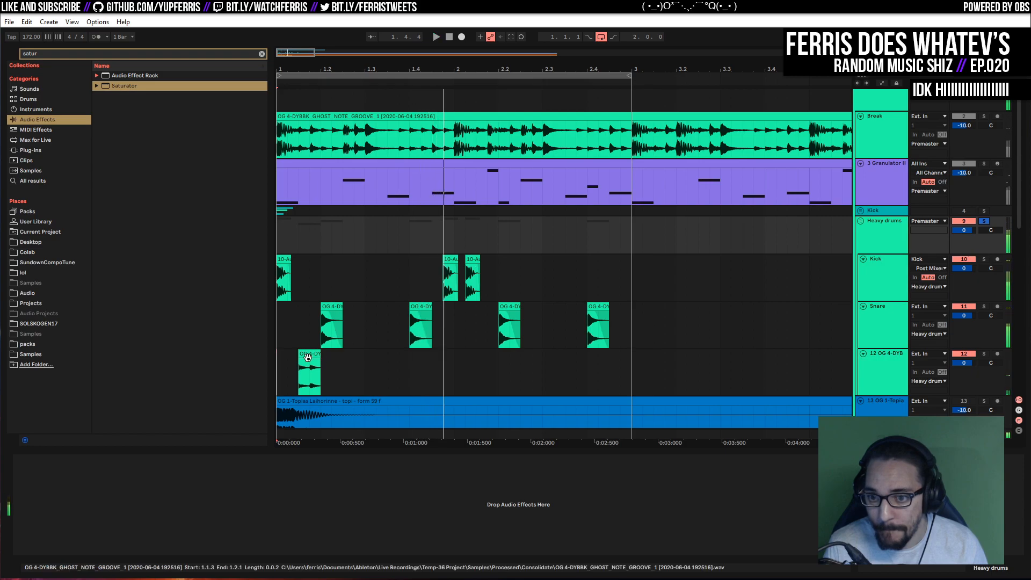
Audition the break hit in the loop and place a longer copy on the same track from 1.2.3 to 1.3.3
click(307, 356)
key(space)
key(space)
click(279, 339)
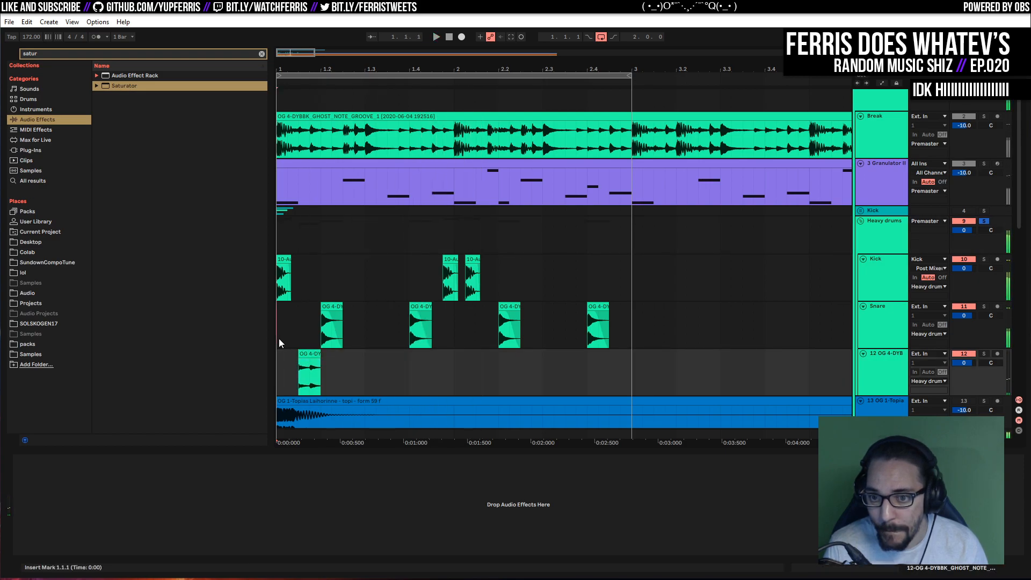
click(310, 355)
key(space)
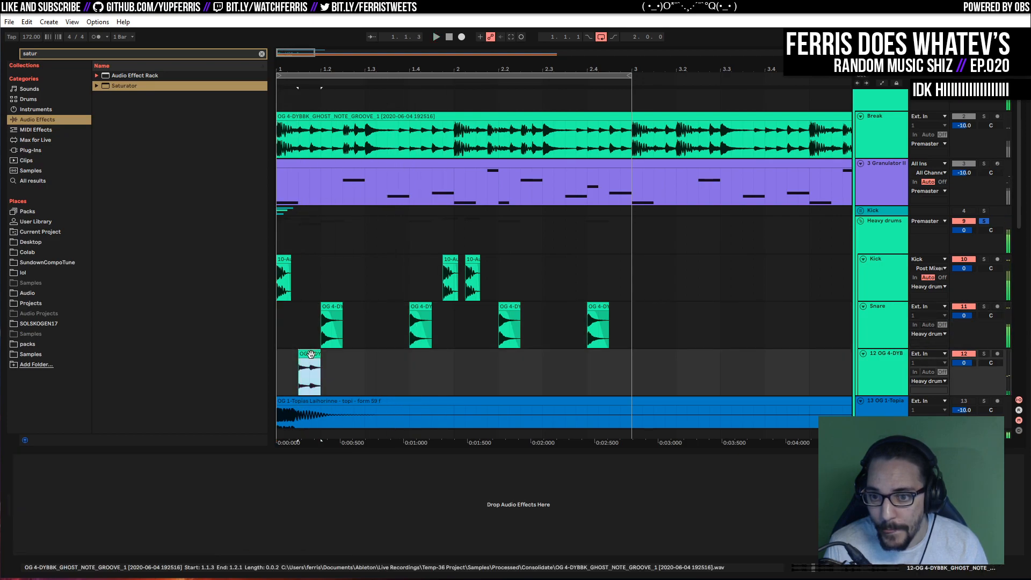
drag(310, 354, 360, 357)
key(space)
key(space)
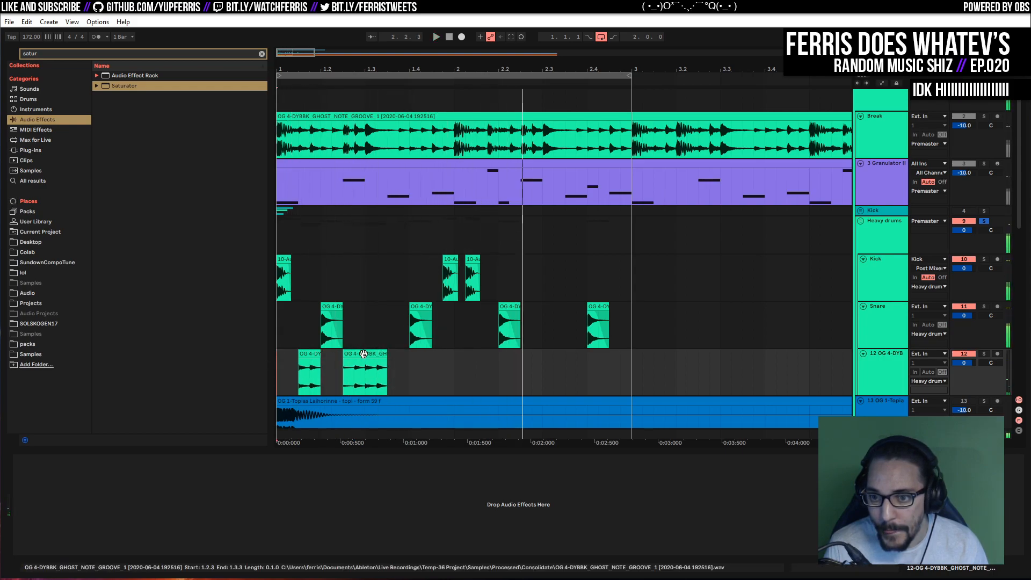
Duplicate the break-hit track's opening section up to 1.4.4 and shift the copied section to start at 2.1.1
drag(440, 355, 195, 359)
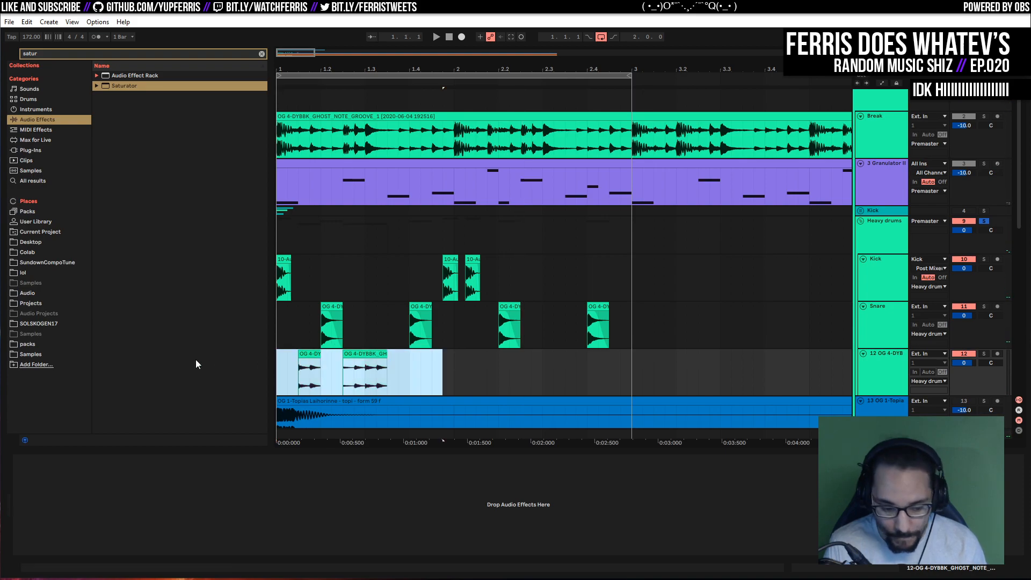
key(ctrl+d)
key(space)
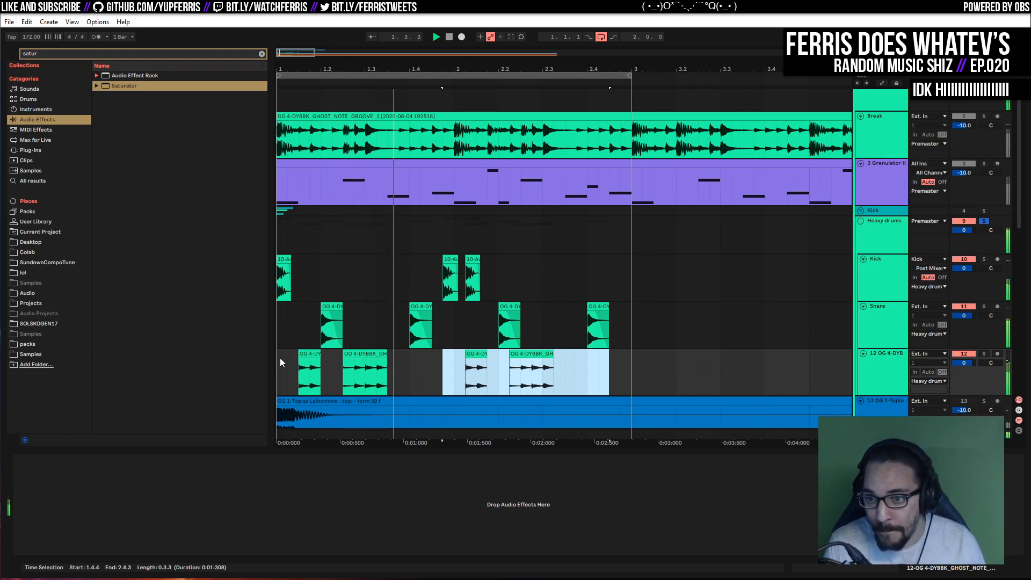
key(Right)
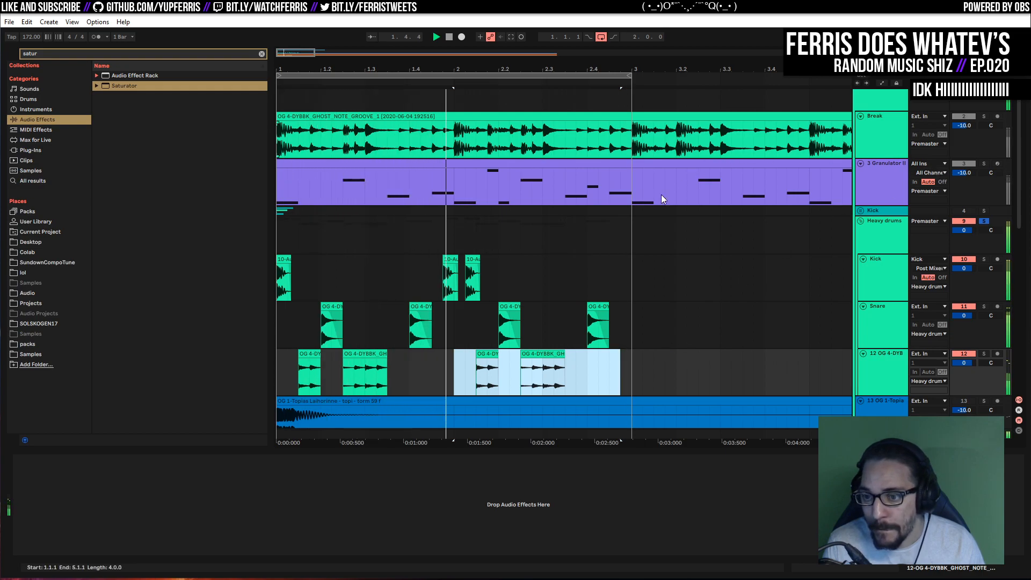
key(space)
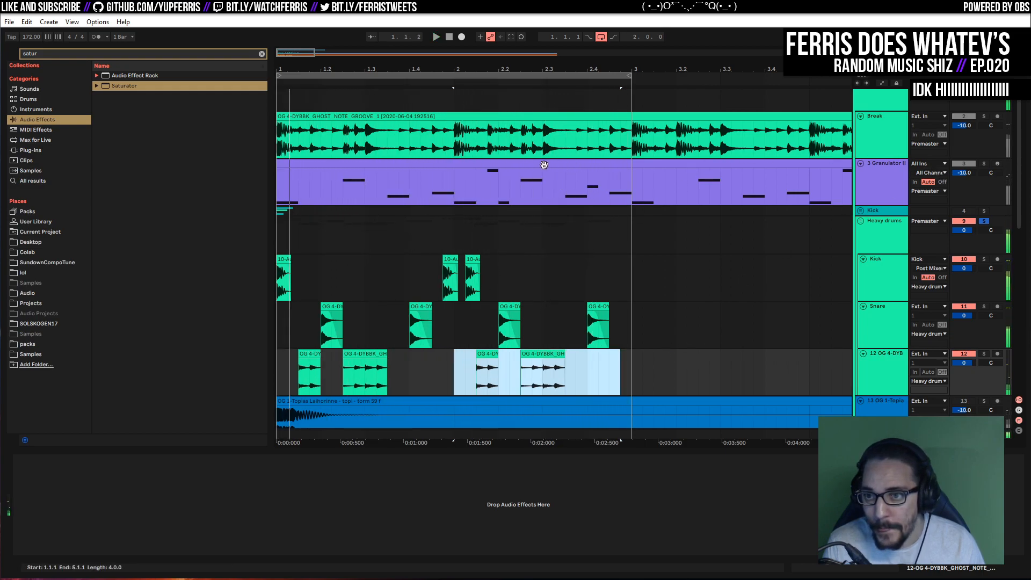
Solo the Break track and audition the break around 2.2.3 and 1.3.2
click(524, 144)
key(space)
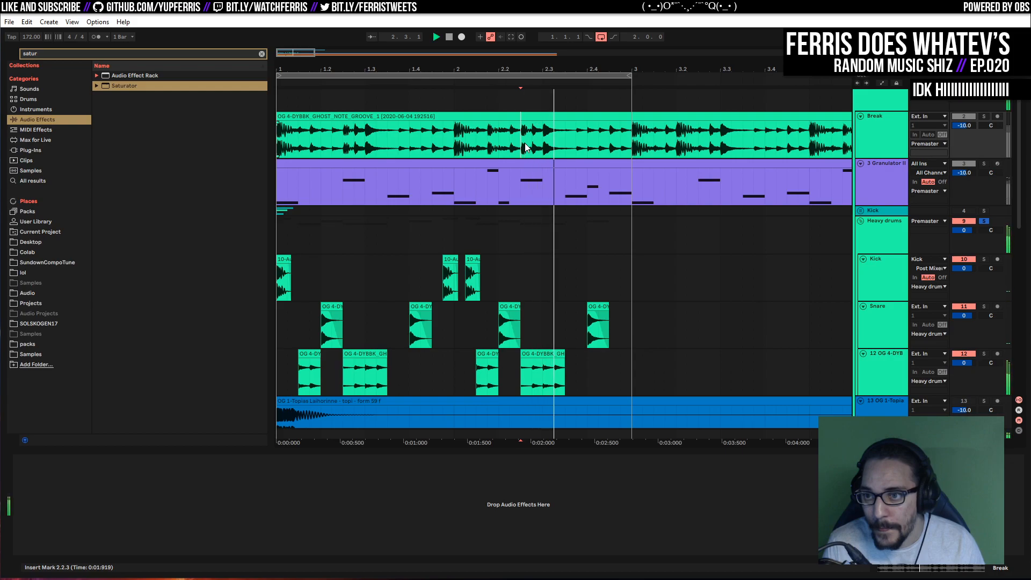
click(984, 117)
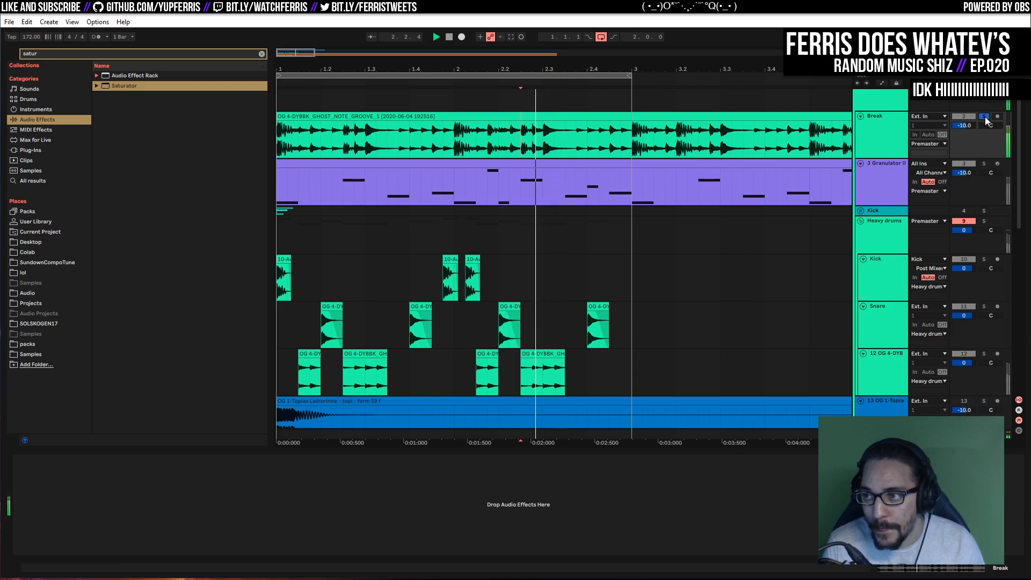
click(407, 135)
click(374, 136)
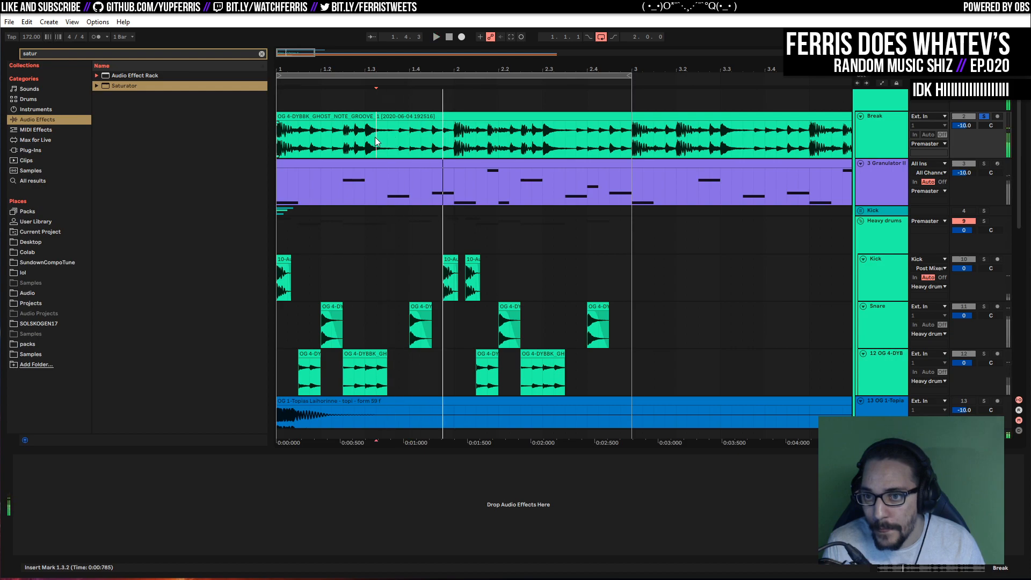
Fill the gaps on the break-hit track with 0.0.2-long break slices up to 3.1.1, and play that track soloed
drag(398, 138, 577, 359)
key(ctrl+d)
key(ctrl+d)
key(ctrl+d)
key(ctrl+d)
key(ctrl+d)
key(ctrl+d)
click(984, 354)
key(space)
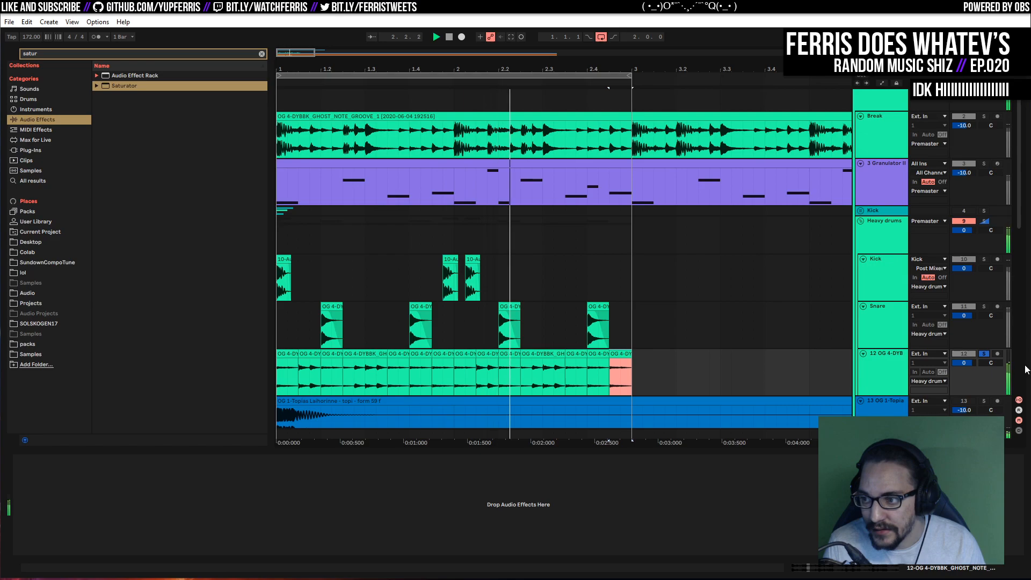
Compare the full Heavy drums group with the break-hit track on its own by switching solos during playback
click(984, 220)
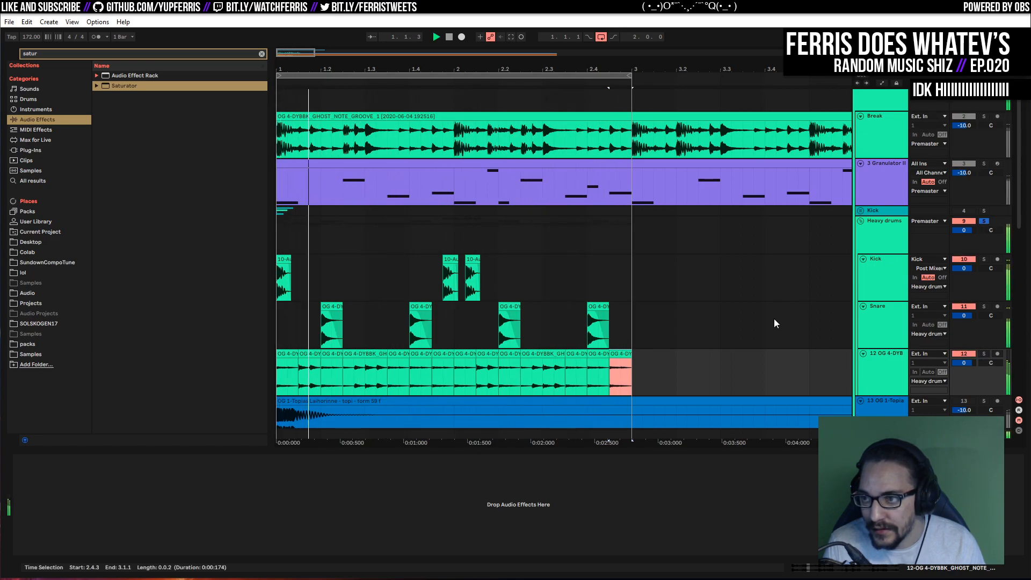
scroll(774, 318, up, 1)
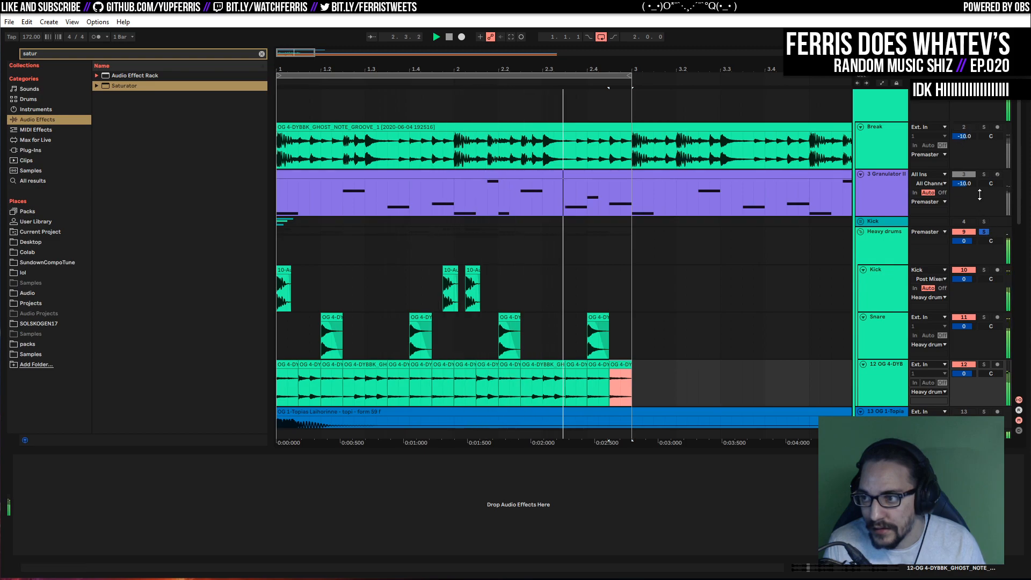
click(890, 239)
click(984, 232)
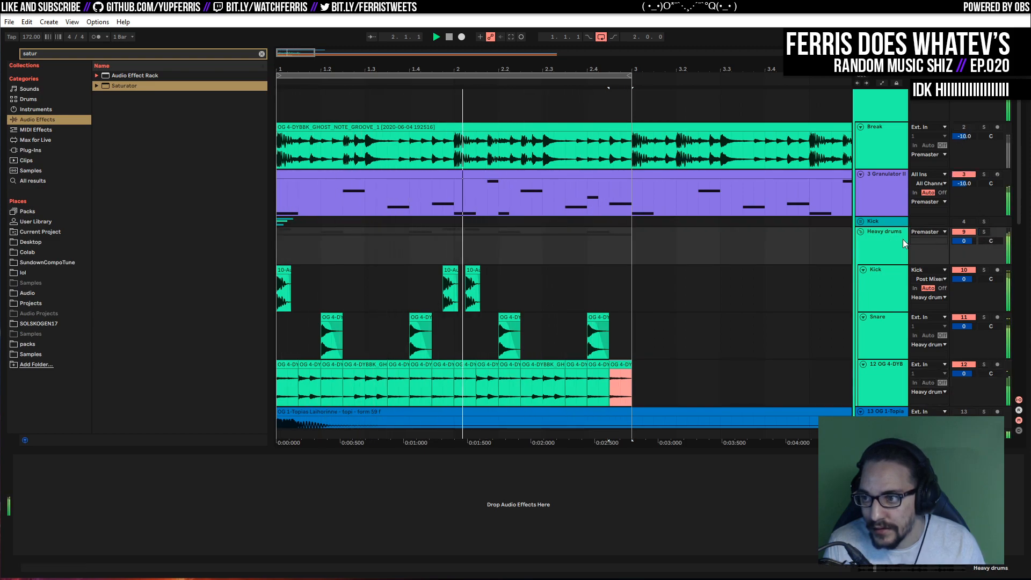
click(983, 232)
click(985, 364)
Clear the browser's search filter and load the FabFilter Pro-Q 3 plug-in onto the break-hit track
click(897, 372)
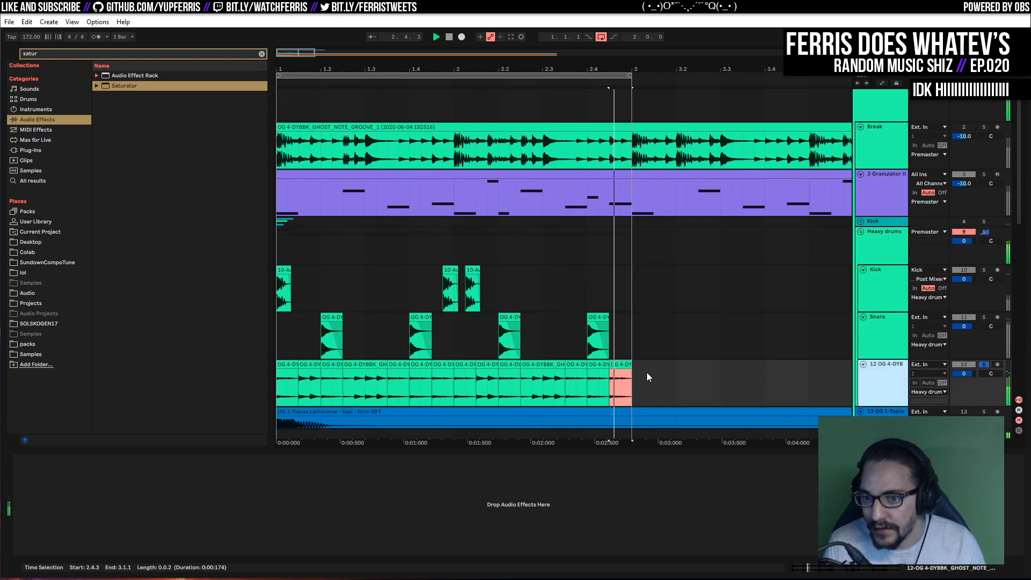
click(46, 151)
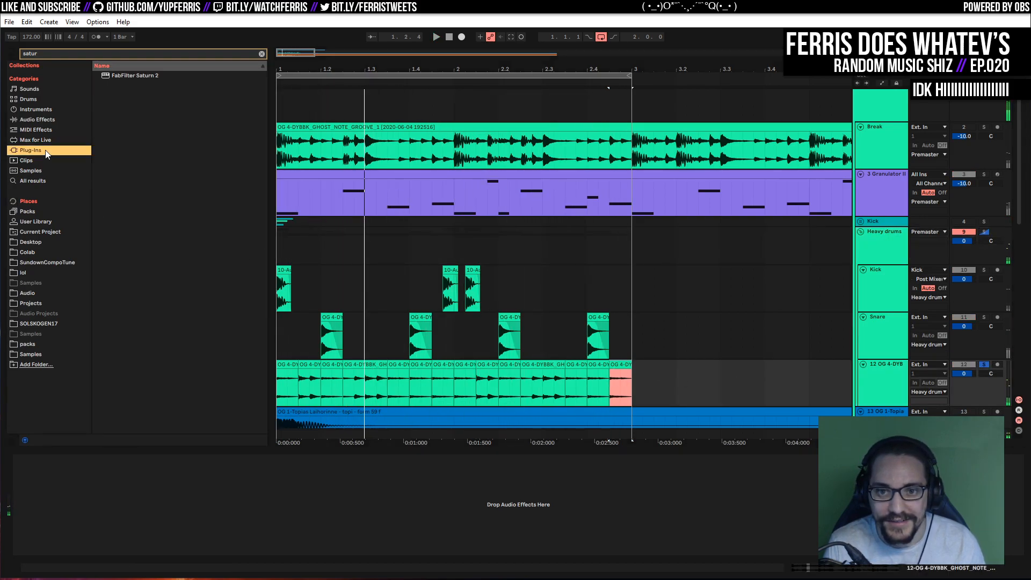
click(260, 54)
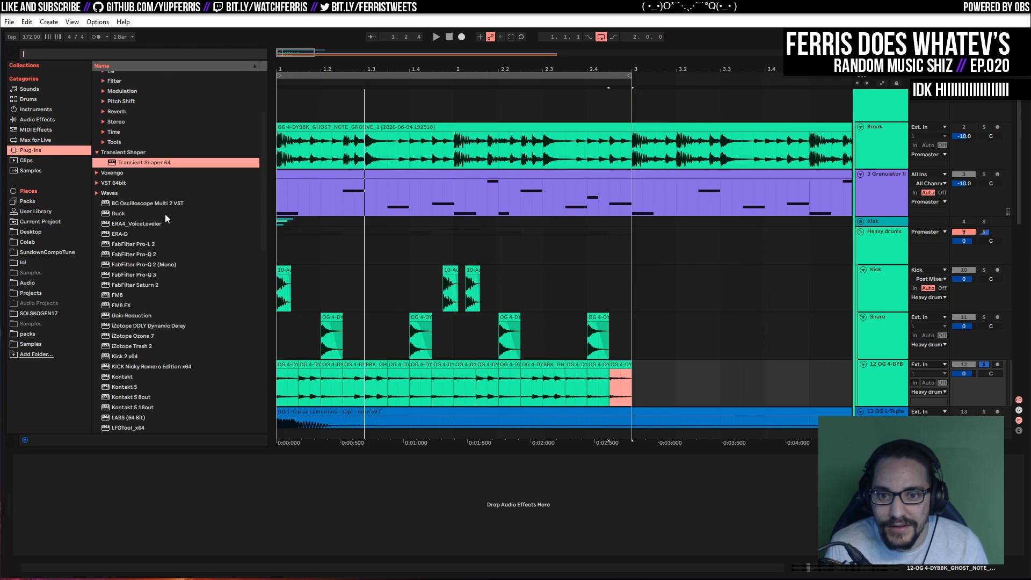
drag(145, 274, 165, 521)
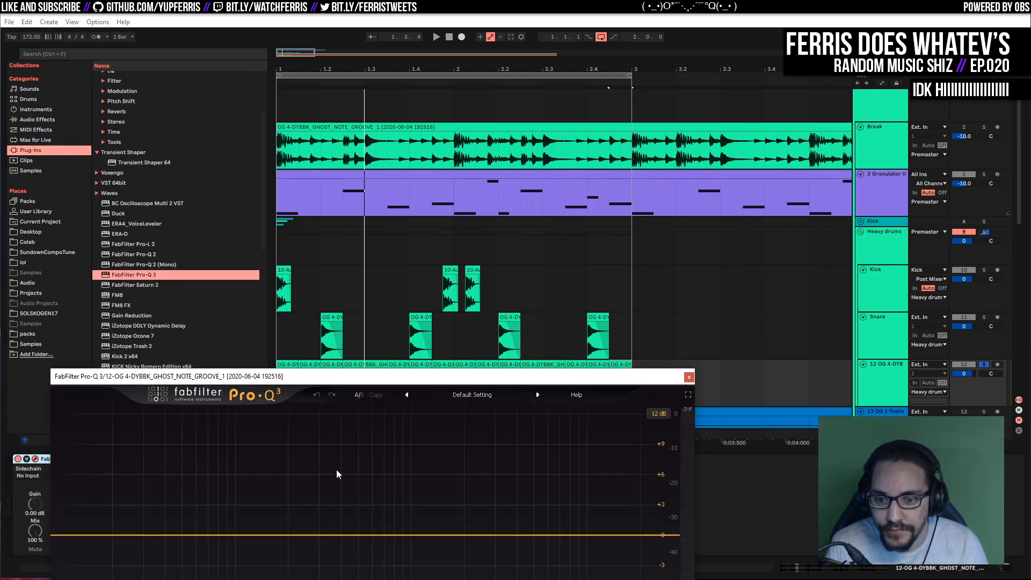
Add a low cut and a high-shelf boost of 2.50 dB at 11862 Hz with Q 0.300 in Pro-Q 3
key(space)
click(355, 535)
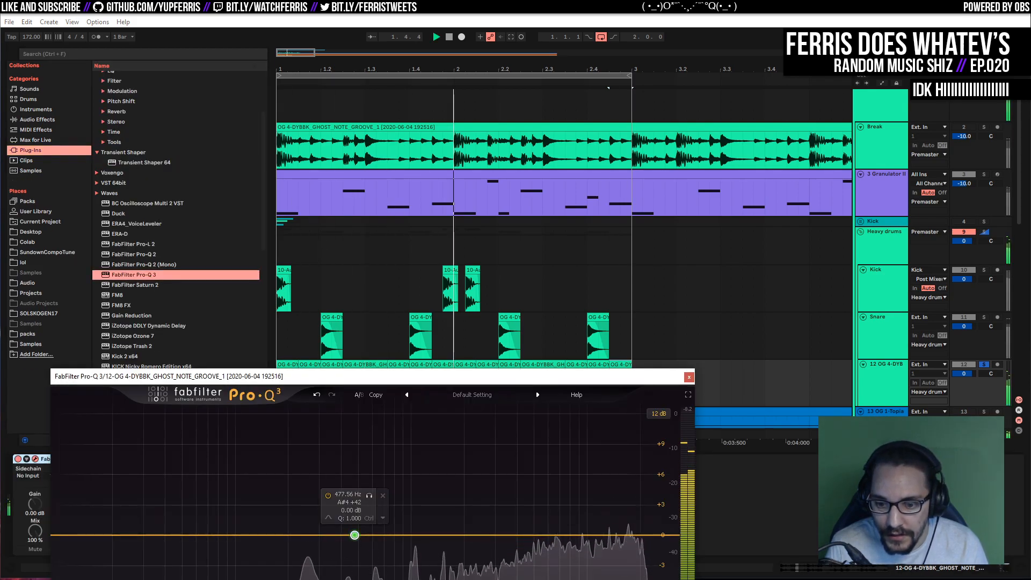
click(328, 518)
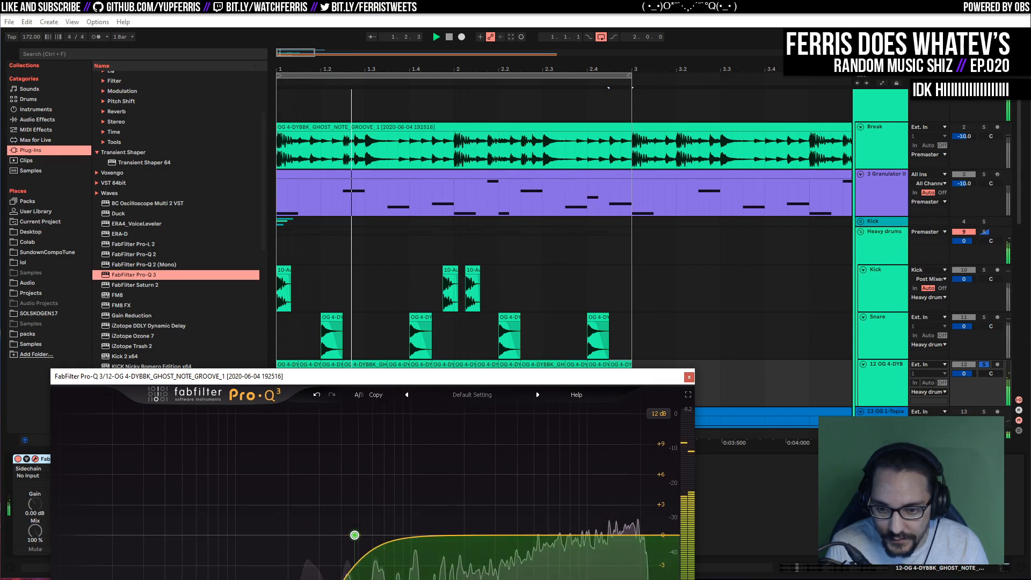
drag(354, 535, 307, 545)
alt+shift+click(325, 540)
click(598, 511)
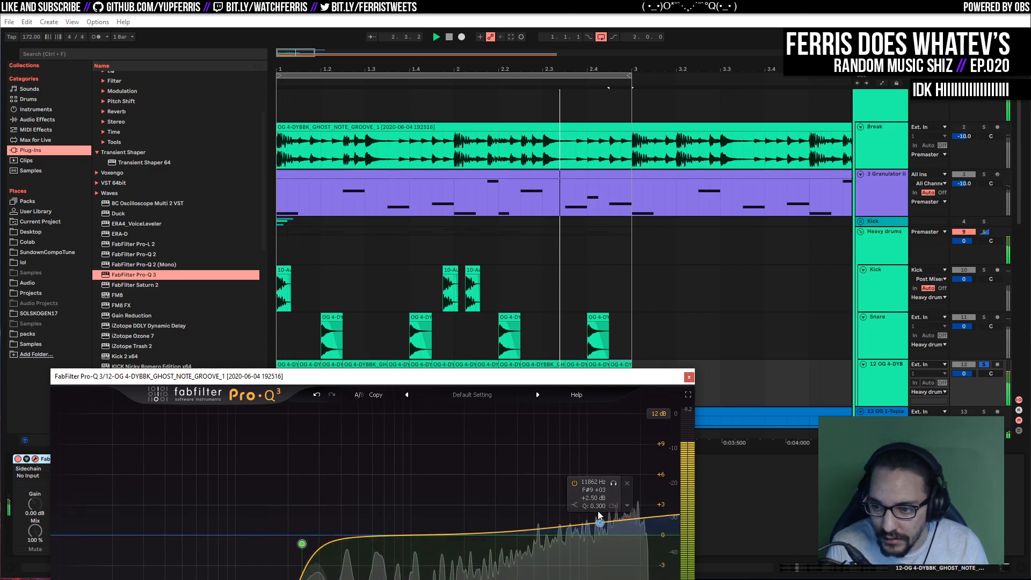
click(689, 376)
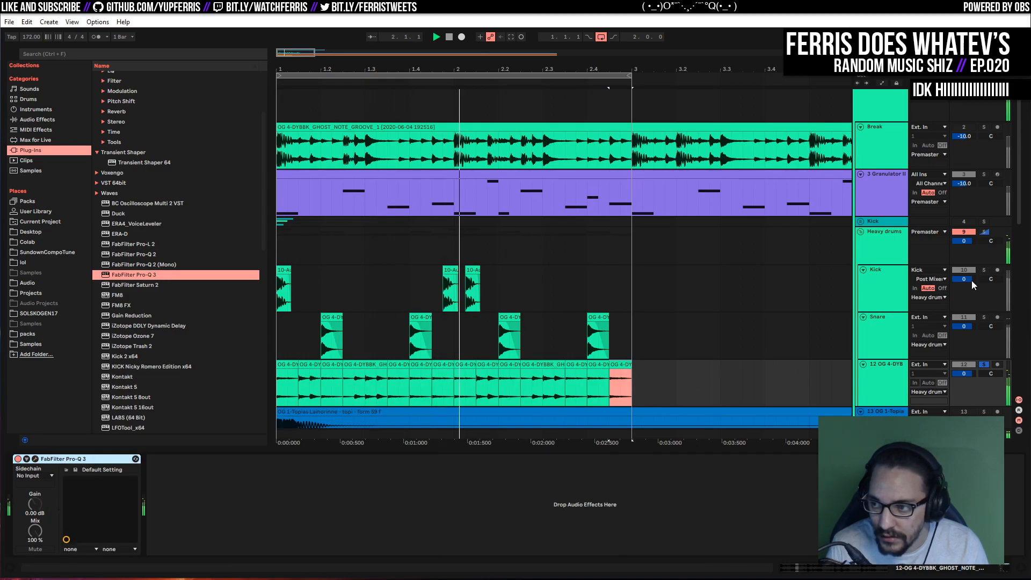
Switch the solo to the Heavy drums group and compare its sound with and without the break-hit track
click(984, 364)
key(space)
click(984, 231)
scroll(778, 340, down, 2)
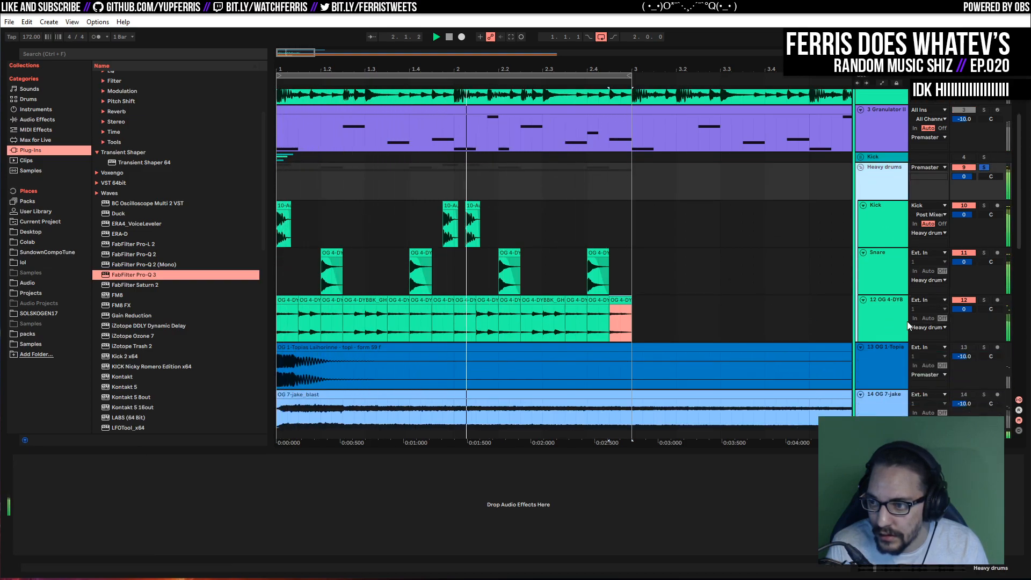
click(963, 300)
click(963, 300)
Select the Heavy drums group and listen to its soloed two-bar loop
click(891, 181)
key(space)
click(319, 298)
drag(320, 296, 341, 299)
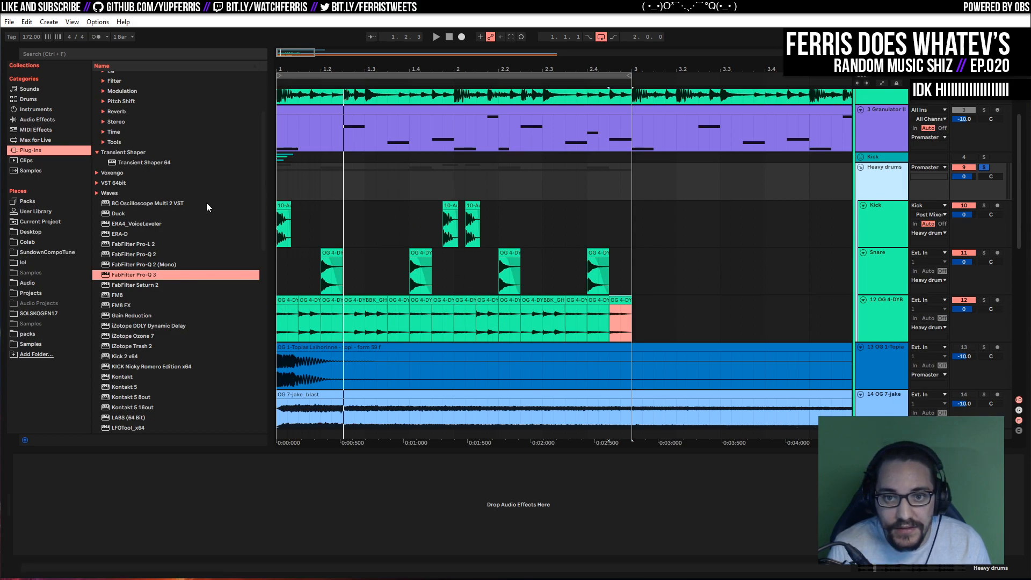
key(space)
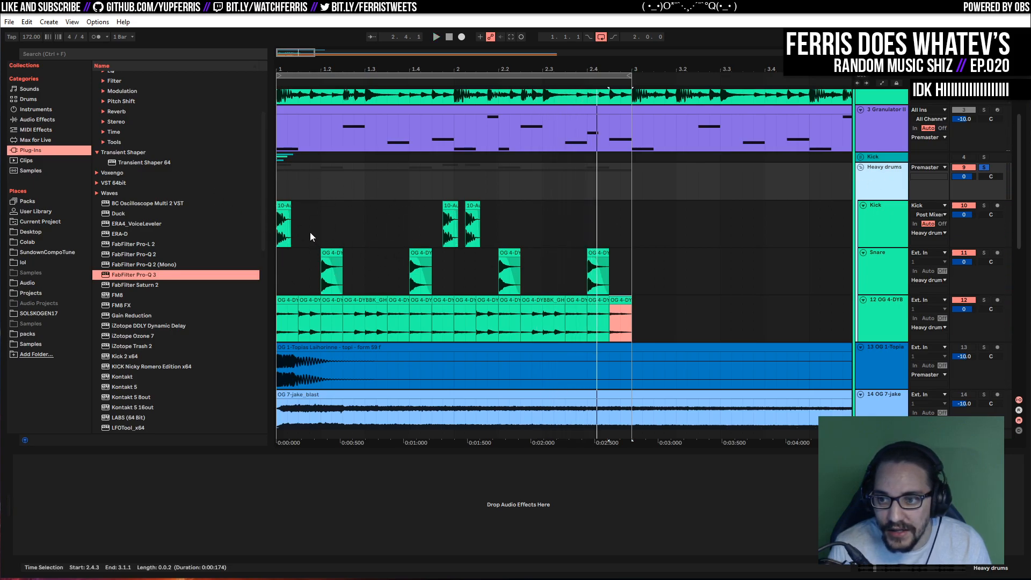
Load the Glue Compressor audio effect onto the Heavy drums group
scroll(192, 231, up, 5)
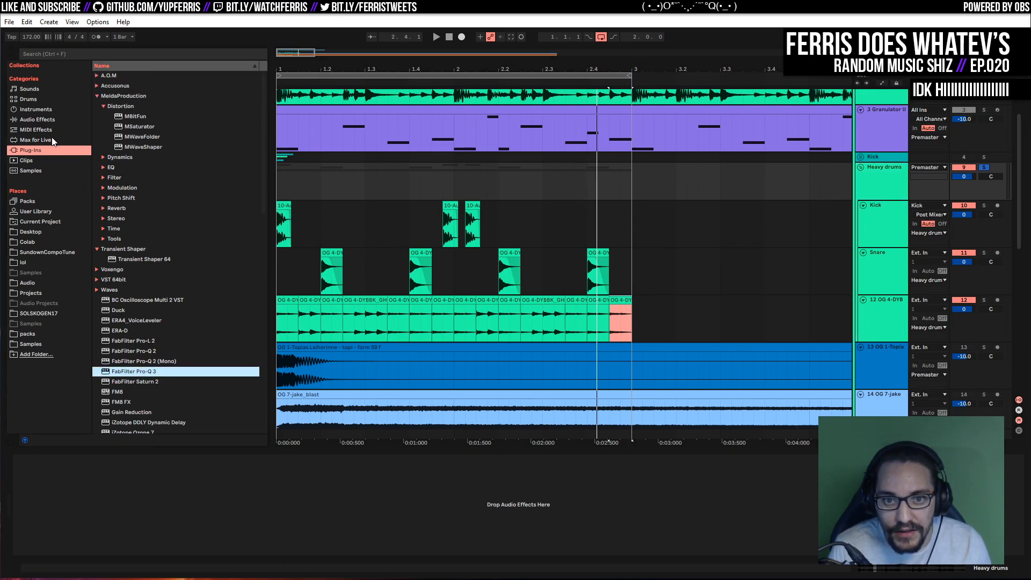
click(44, 119)
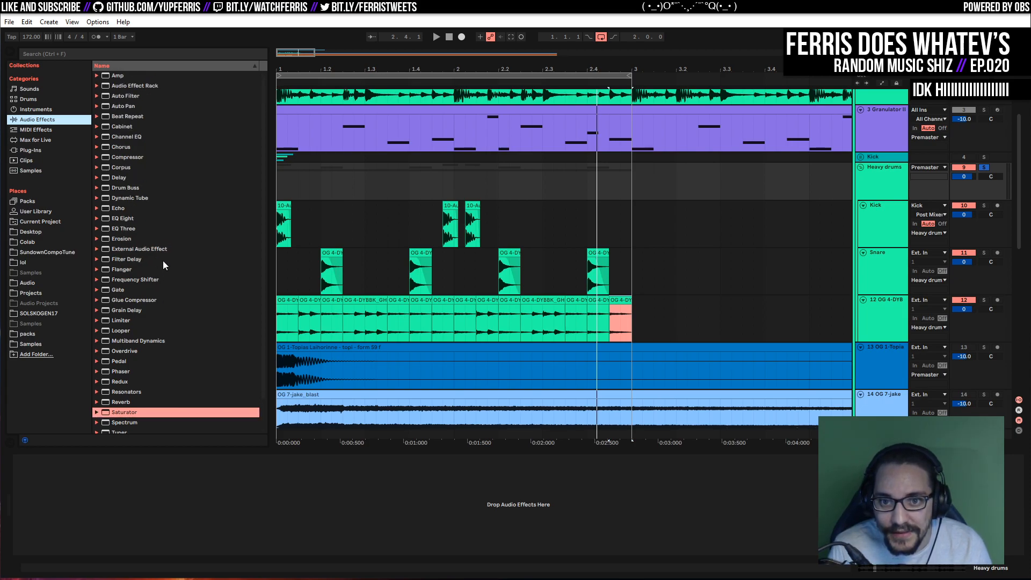
scroll(163, 260, down, 2)
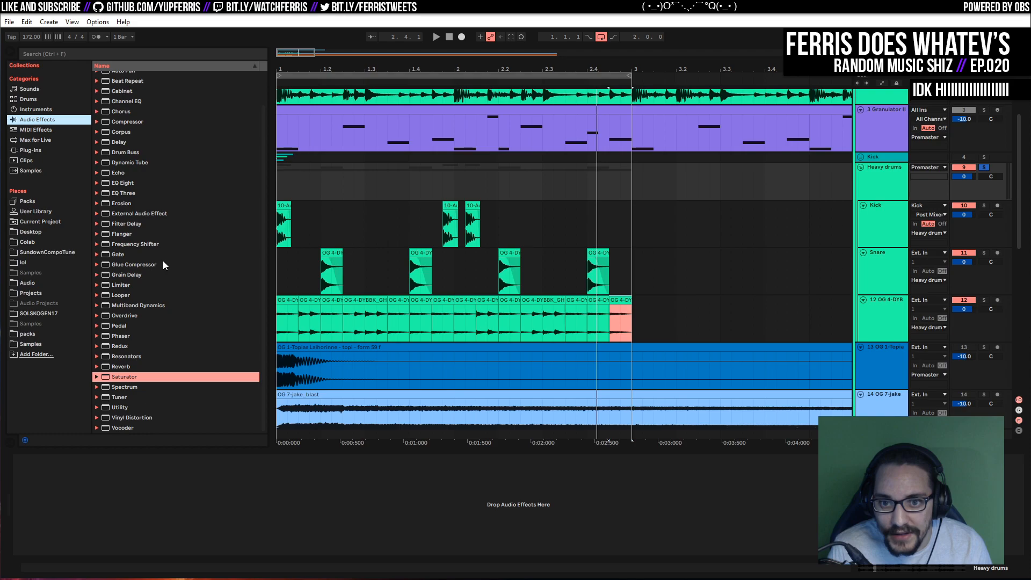
scroll(163, 260, up, 2)
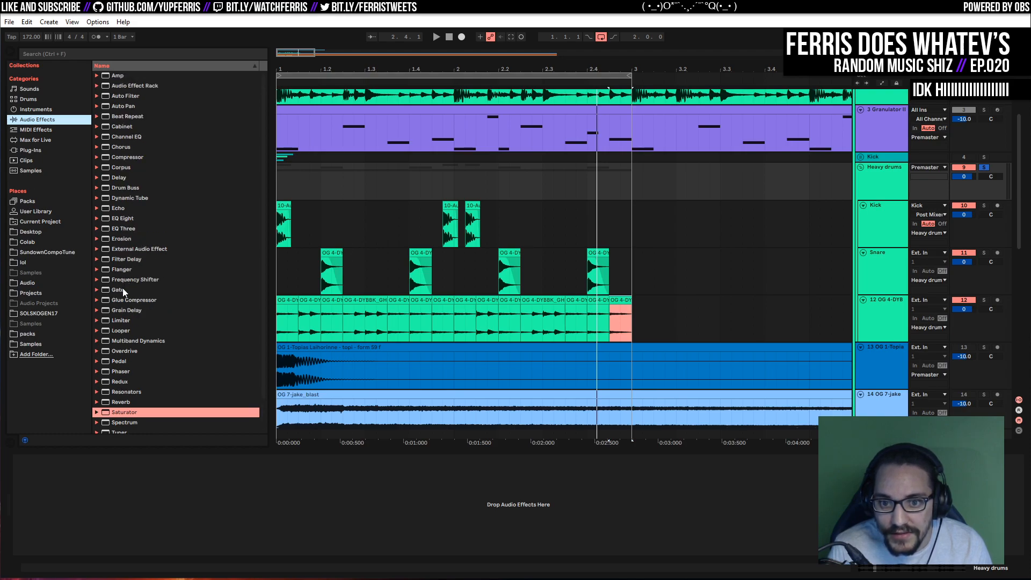
drag(126, 304, 147, 481)
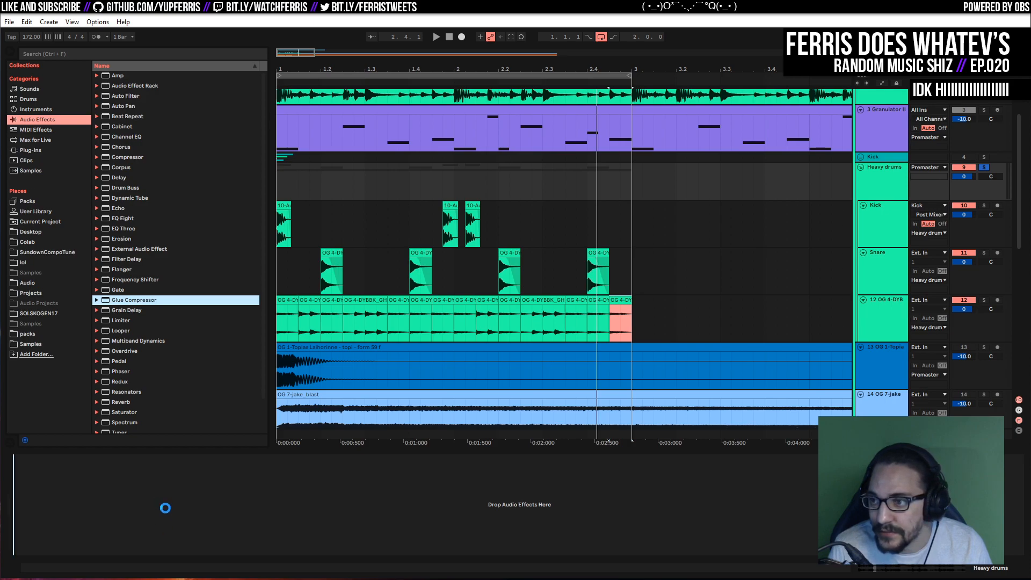
Play the loop and lower the Glue Compressor's threshold to -5.71 dB
key(space)
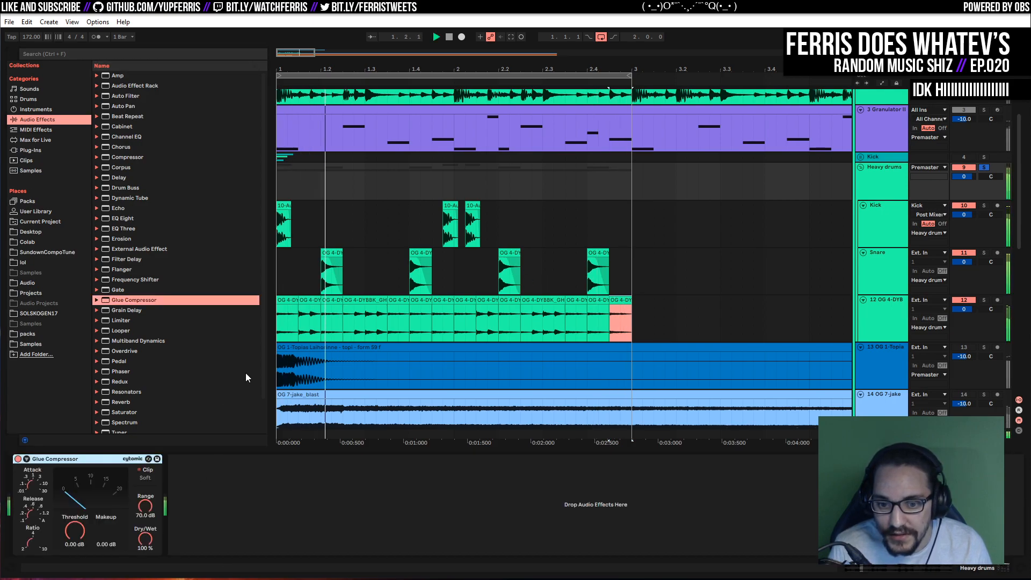
key(space)
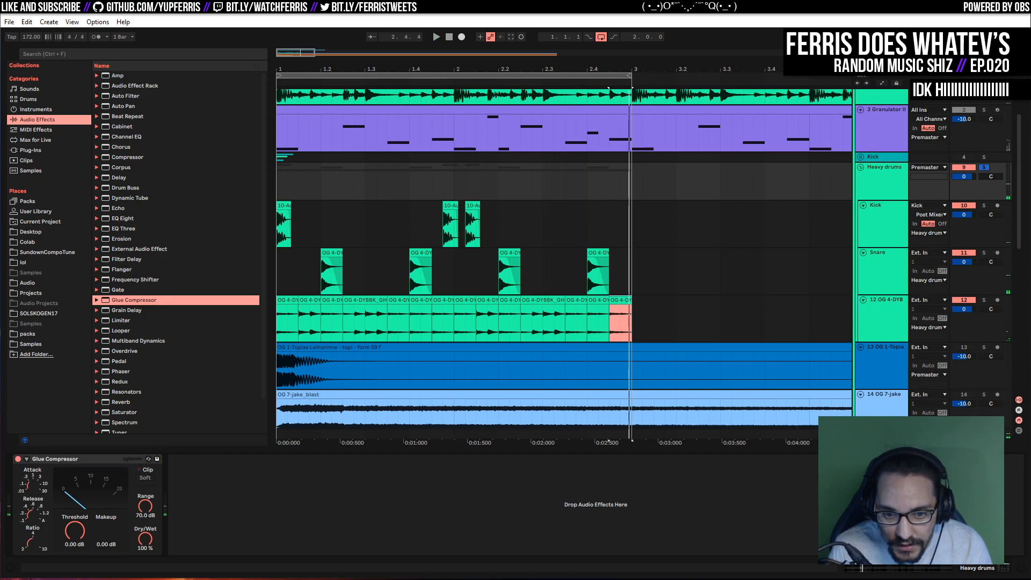
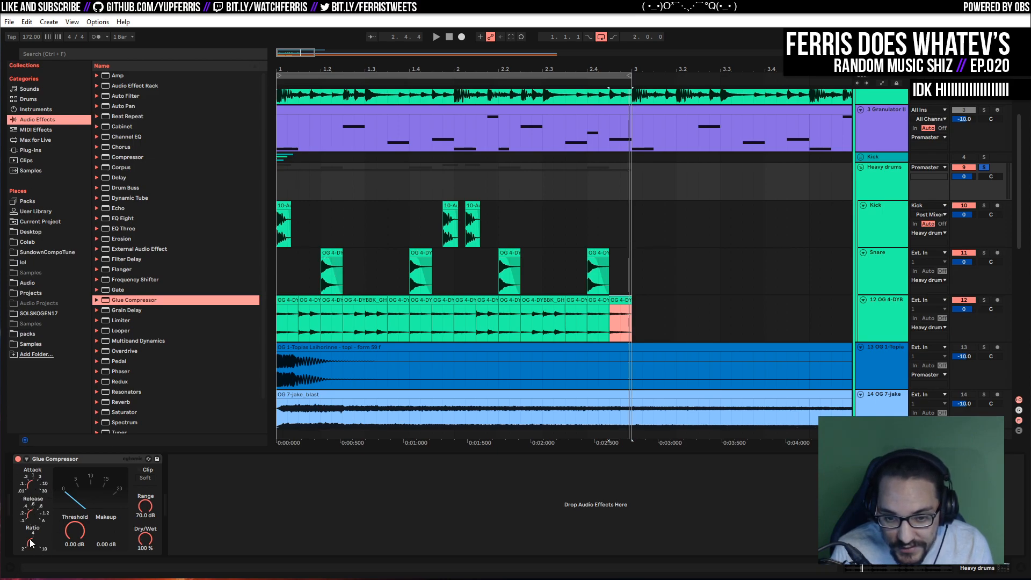
key(space)
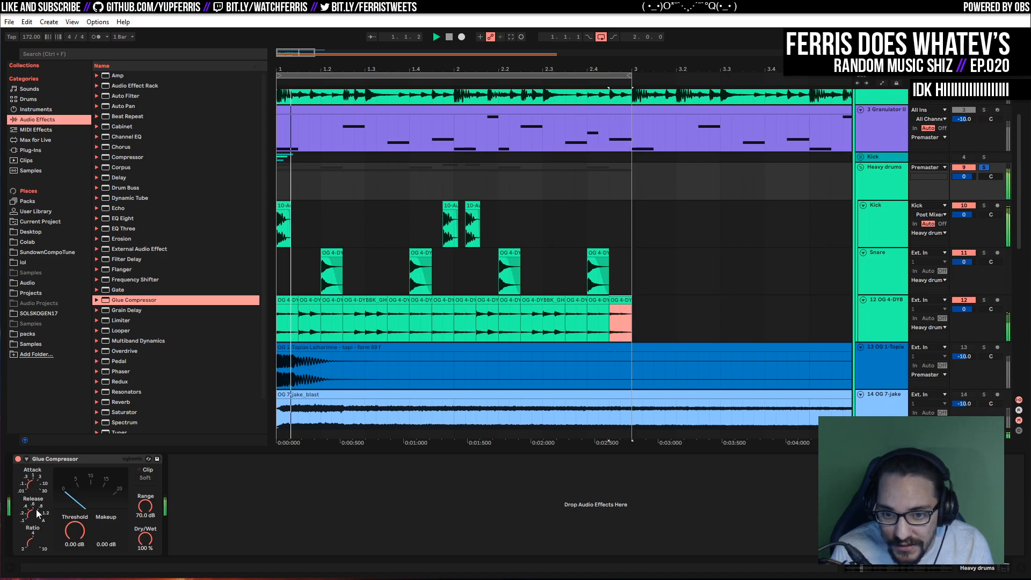
mouse_move(82, 536)
mouse_down()
mouse_move(82, 558)
mouse_move(82, 549)
mouse_up()
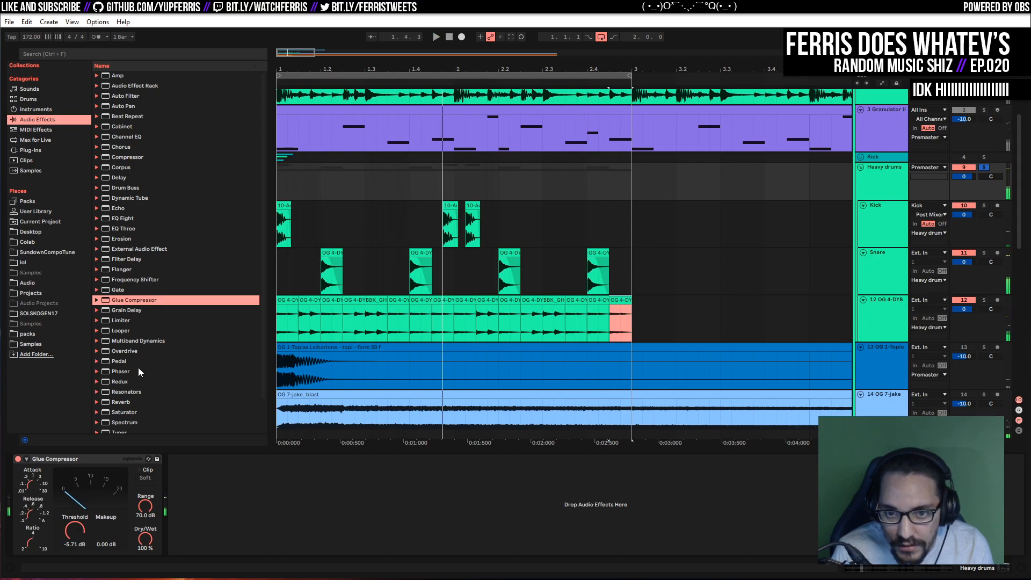
Search the plug-ins for "schope", load Schope_x64 after the Glue Compressor on the Heavy drums group, and start playback
click(33, 150)
scroll(163, 305, down, 10)
scroll(163, 305, down, 8)
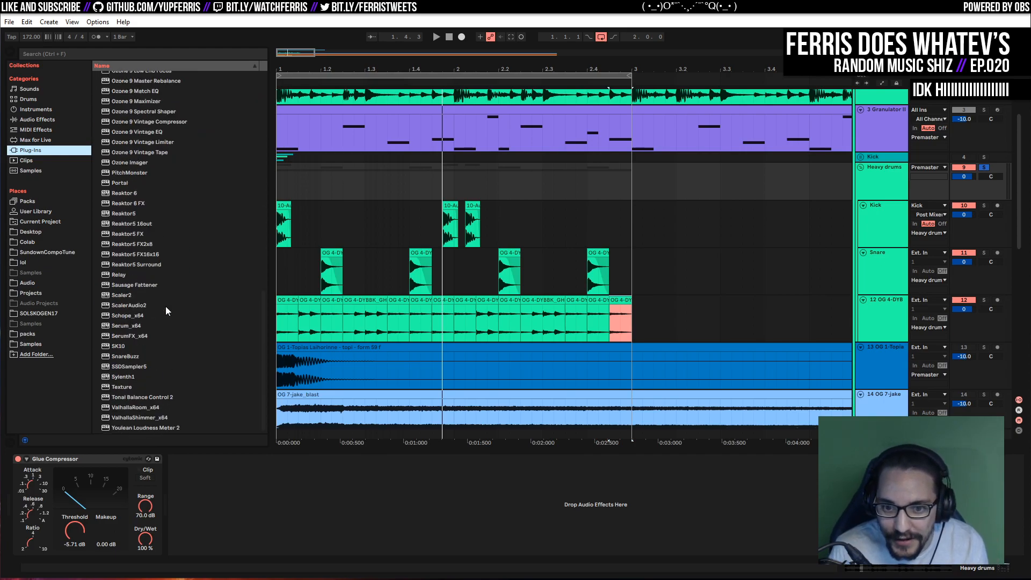
scroll(166, 309, up, 5)
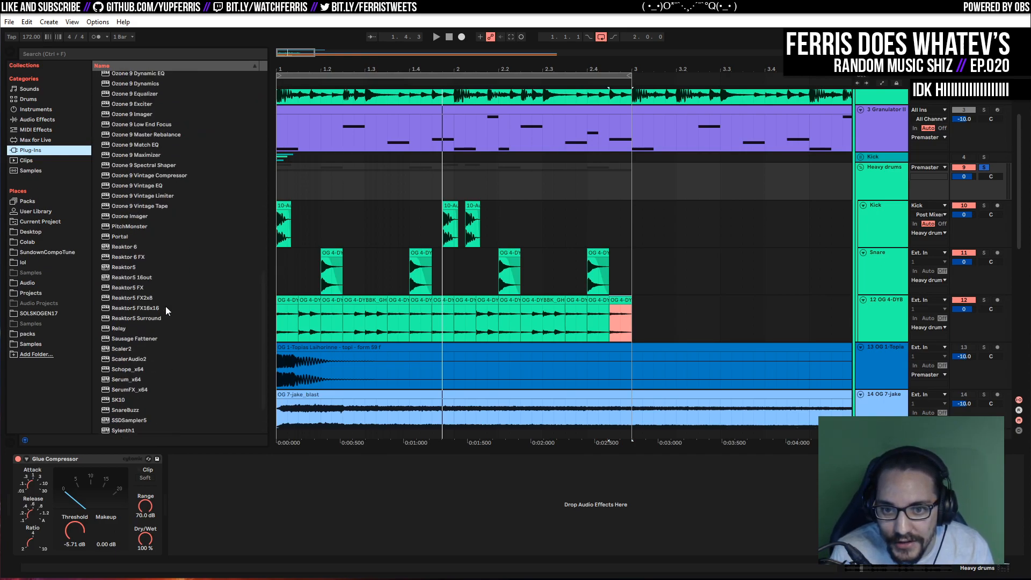
scroll(166, 310, up, 6)
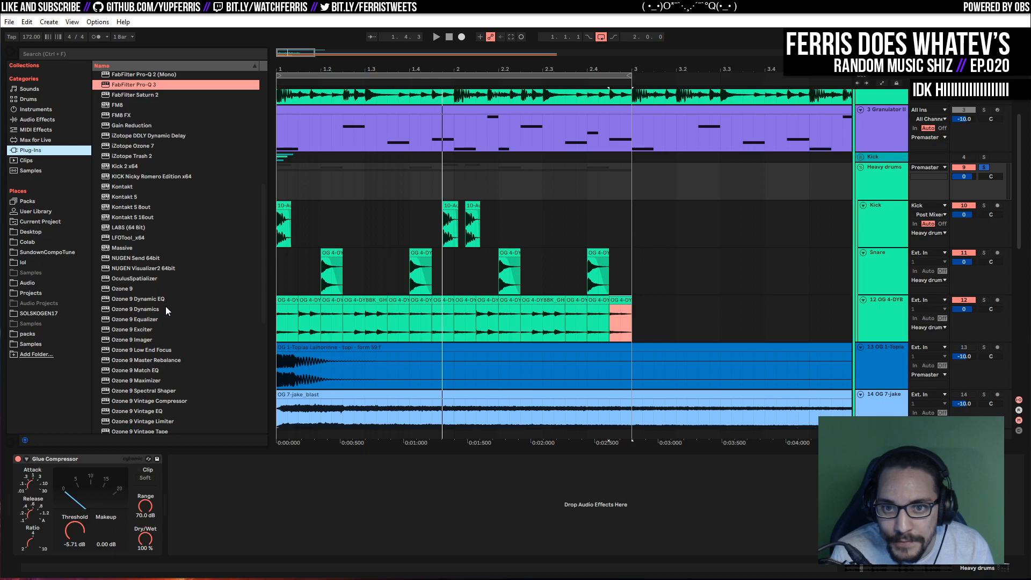
scroll(165, 306, up, 2)
scroll(166, 306, down, 10)
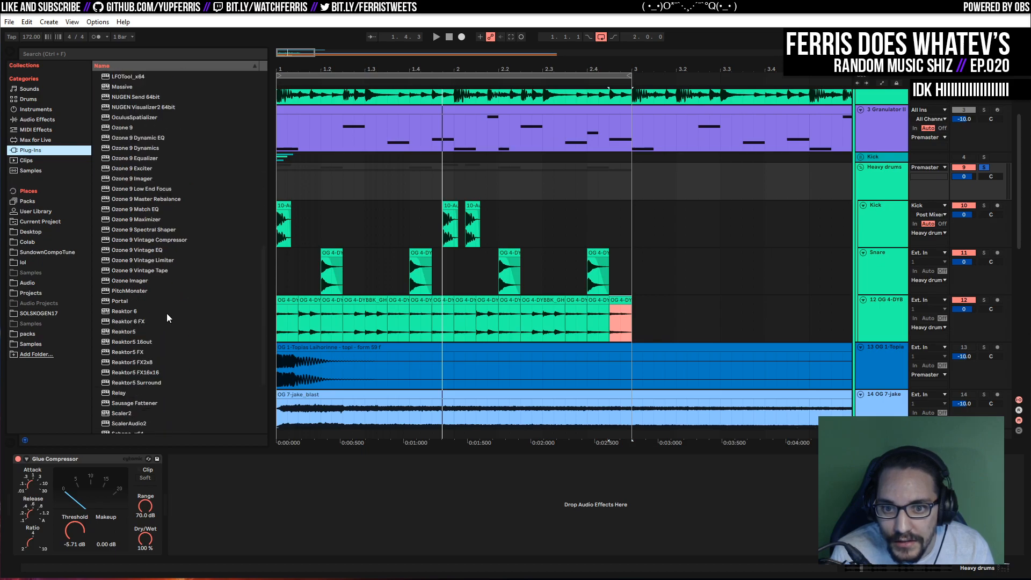
click(83, 56)
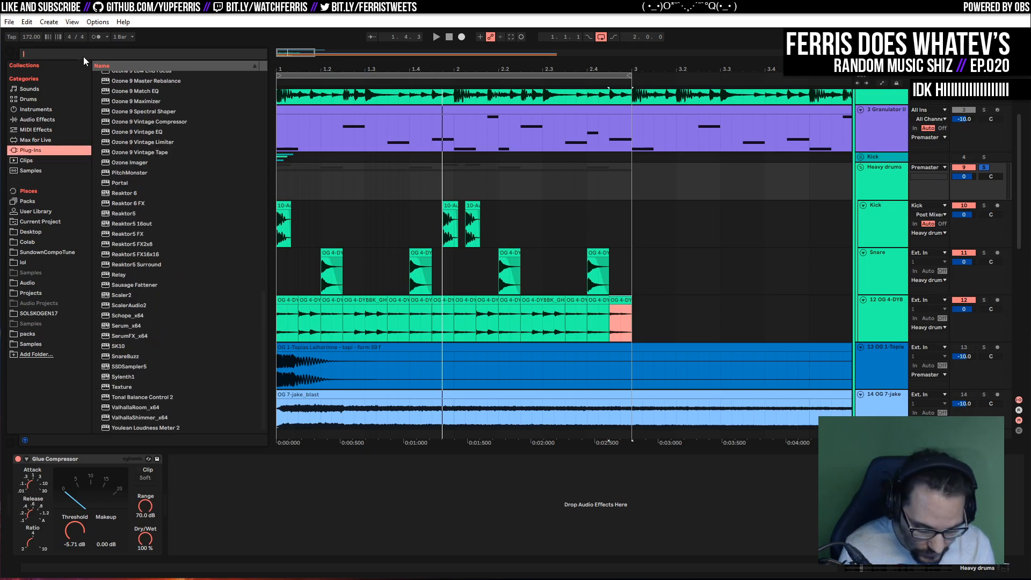
text(schope)
double_click(123, 75)
key(space)
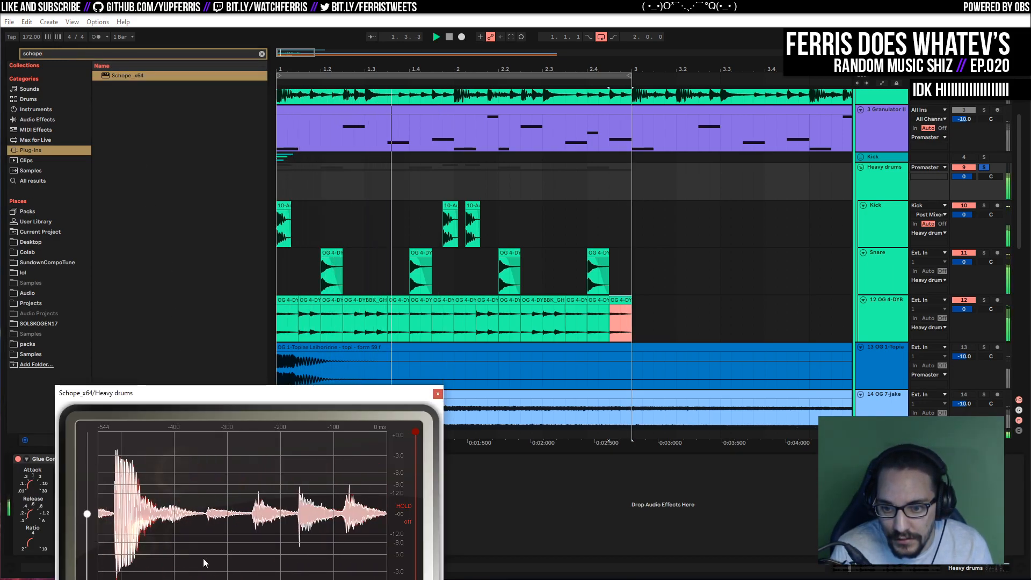
Move the Schope window clear of the Glue Compressor and try thresholds between -6.35 and -4.44 dB while watching the waveform
drag(262, 393, 427, 271)
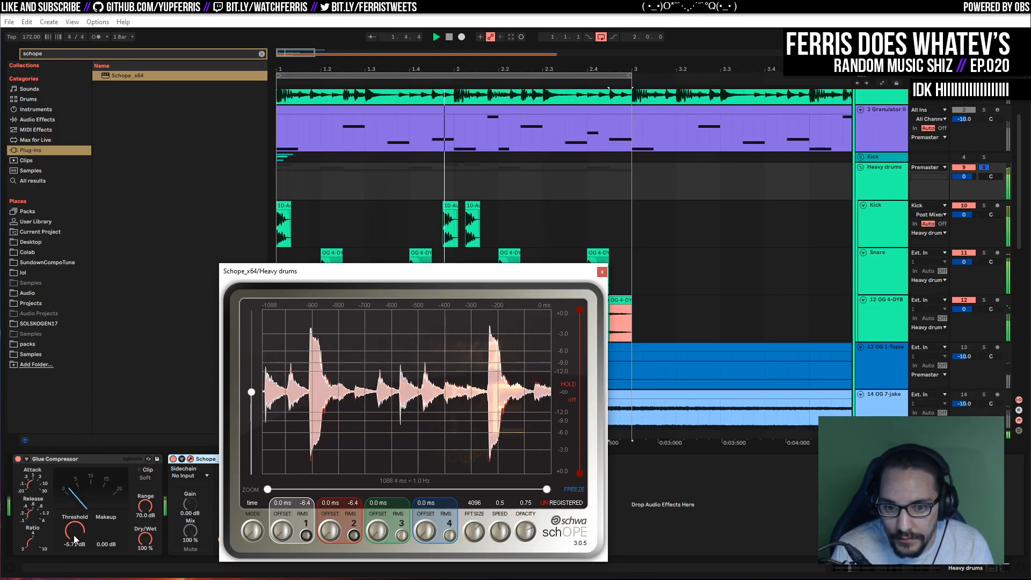
mouse_move(75, 532)
mouse_down()
mouse_move(75, 515)
mouse_move(76, 548)
mouse_move(75, 530)
mouse_up()
key(space)
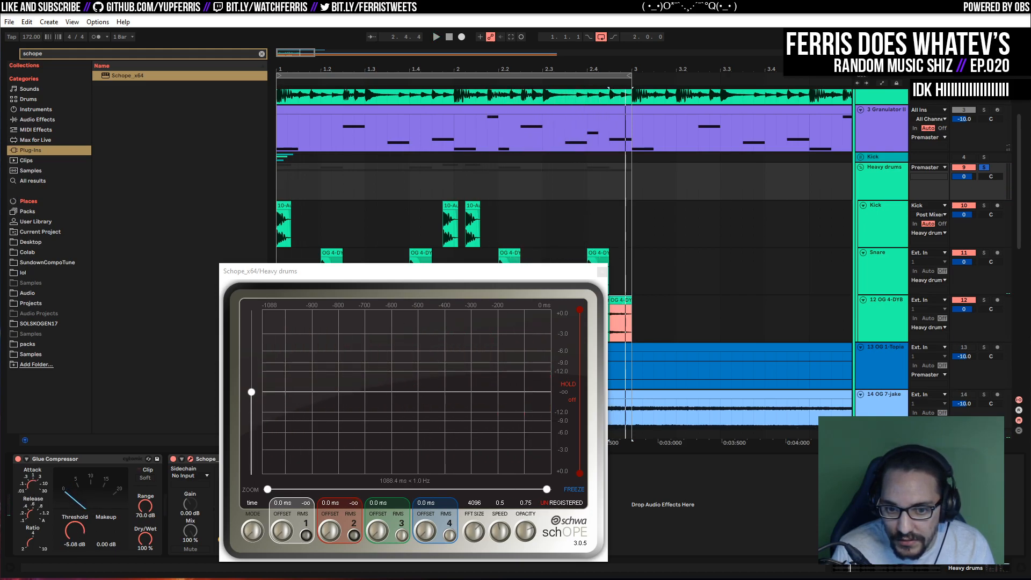
key(space)
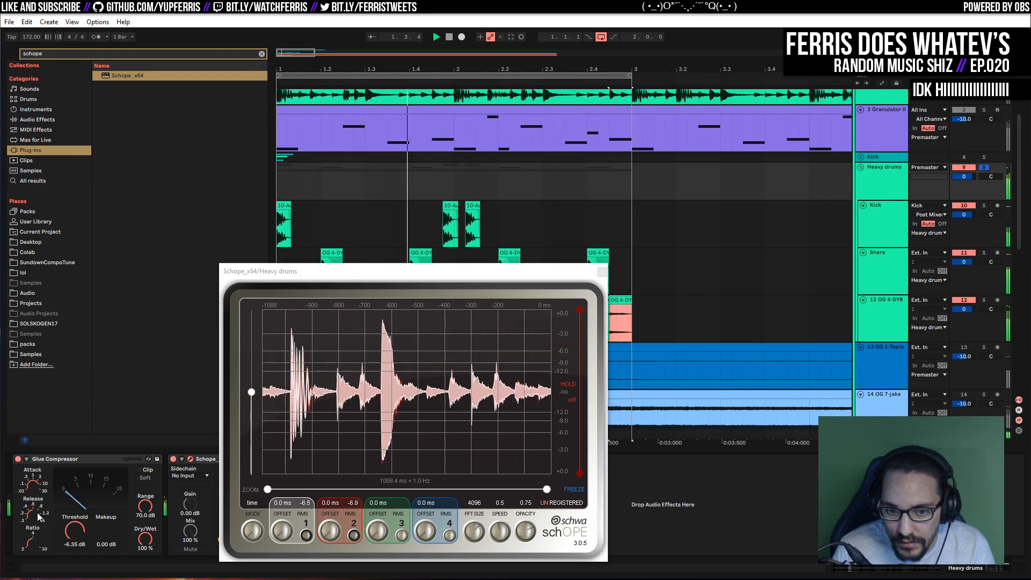
drag(74, 531, 74, 526)
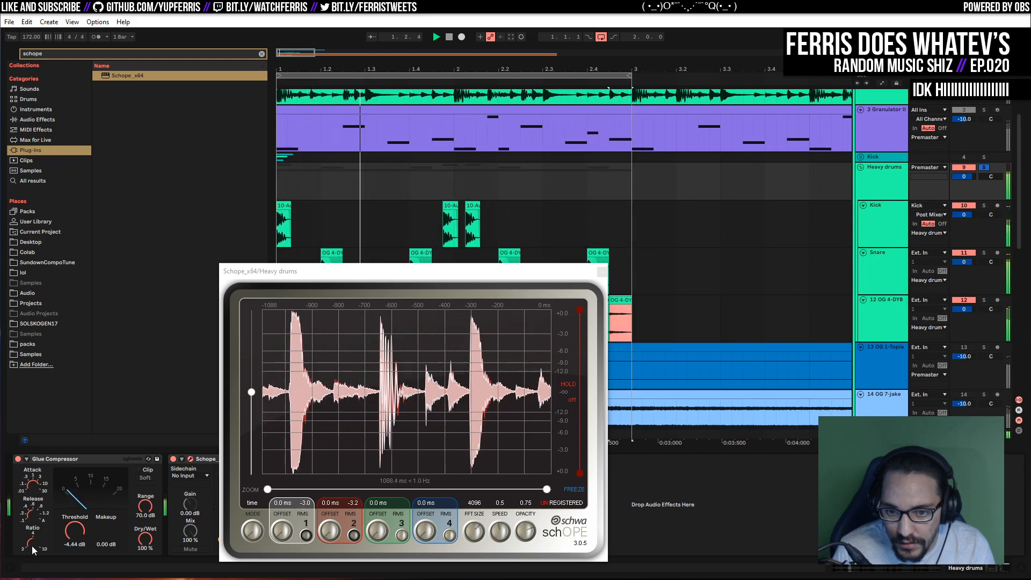
Compare the Heavy drums with the Glue Compressor bypassed and active, and settle its threshold at -5.71 dB
click(18, 459)
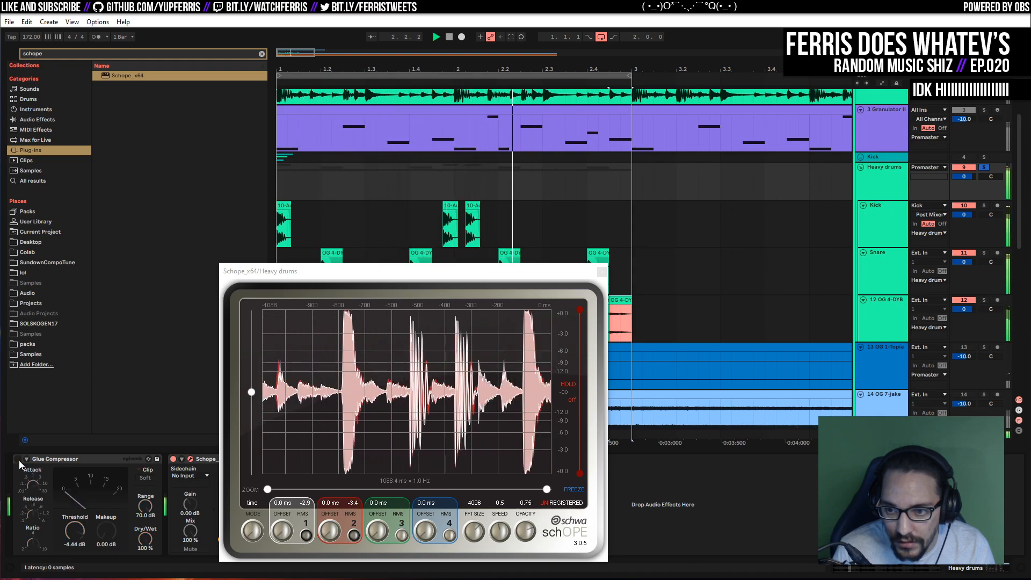
click(19, 459)
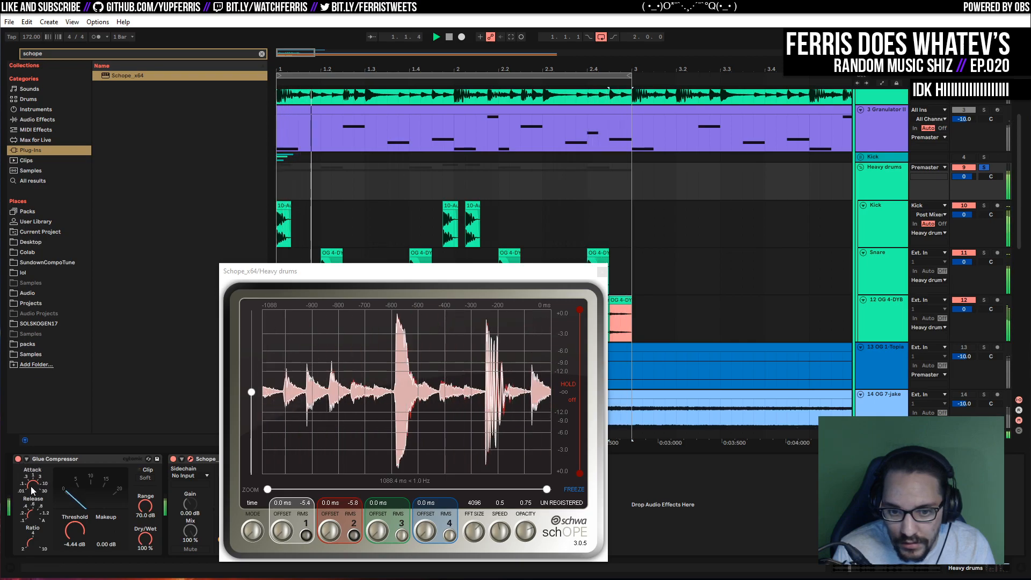
click(18, 459)
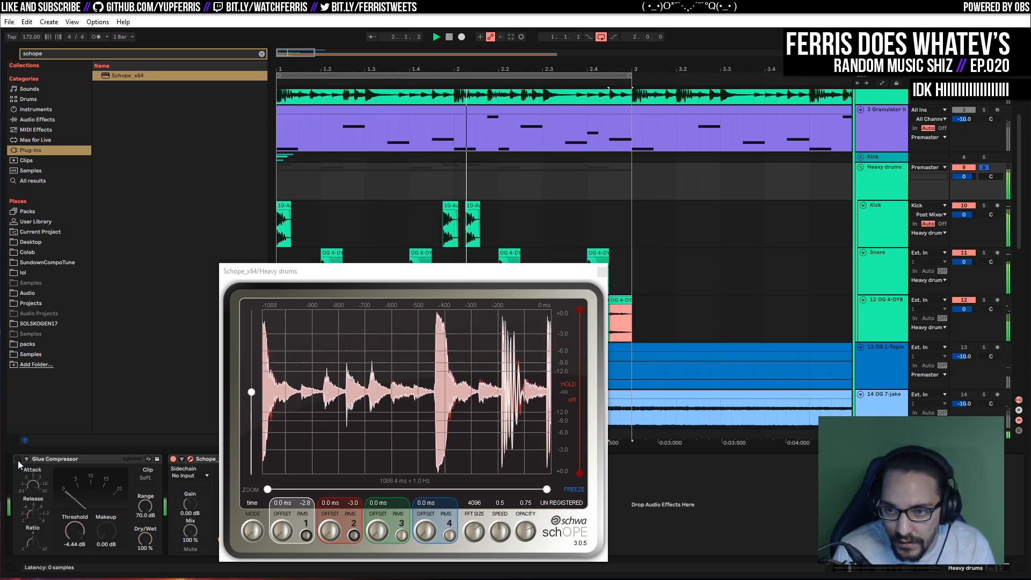
click(18, 459)
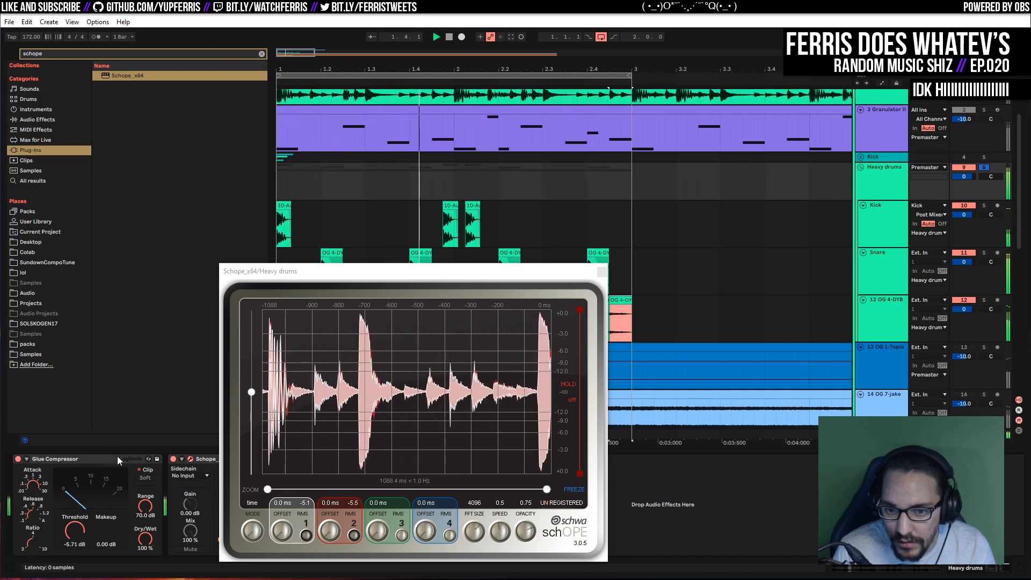
Compare the Glue Compressor's soft clipping on and off during playback, and close the Schope window
click(142, 478)
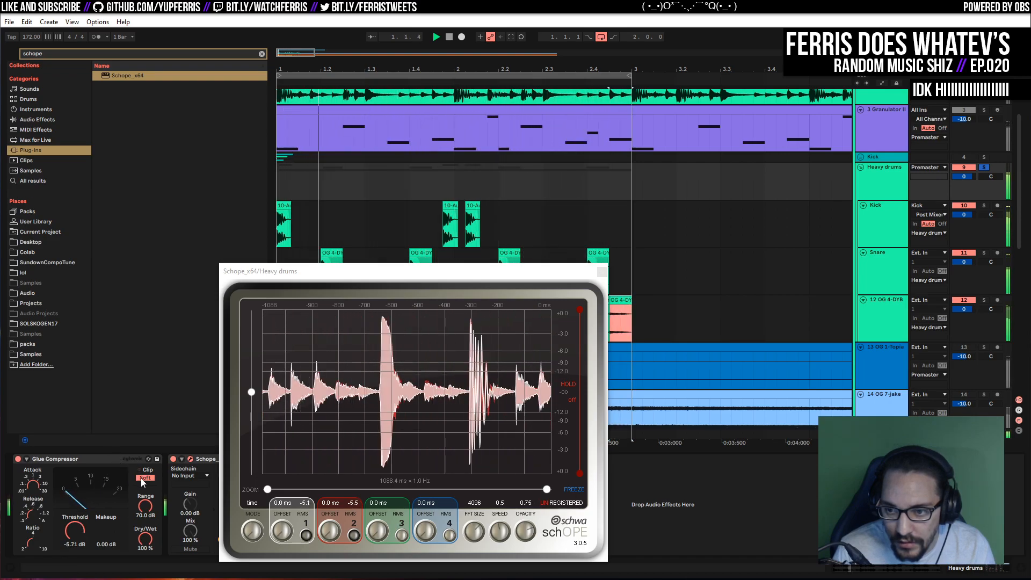
click(142, 478)
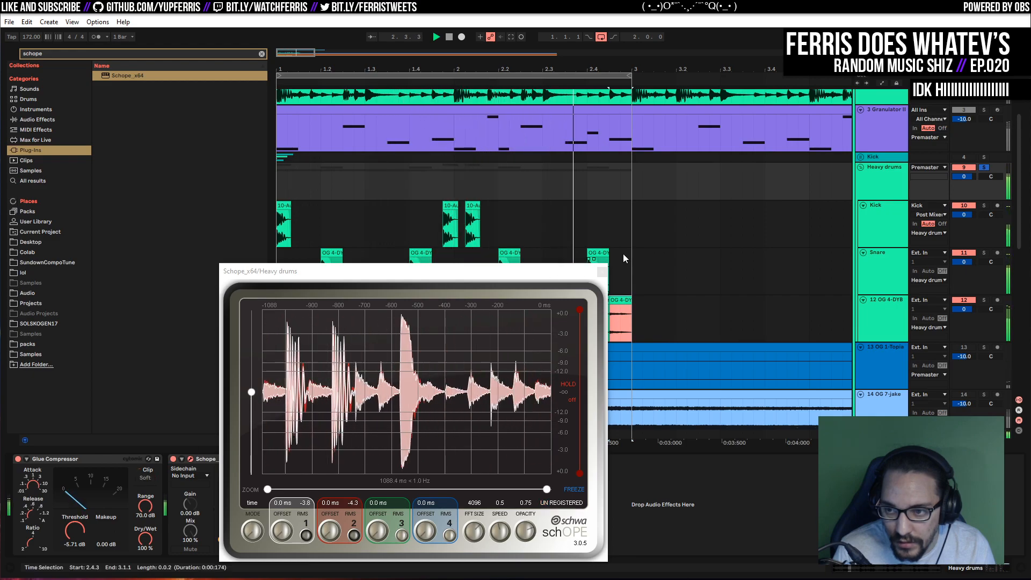
click(602, 273)
click(145, 480)
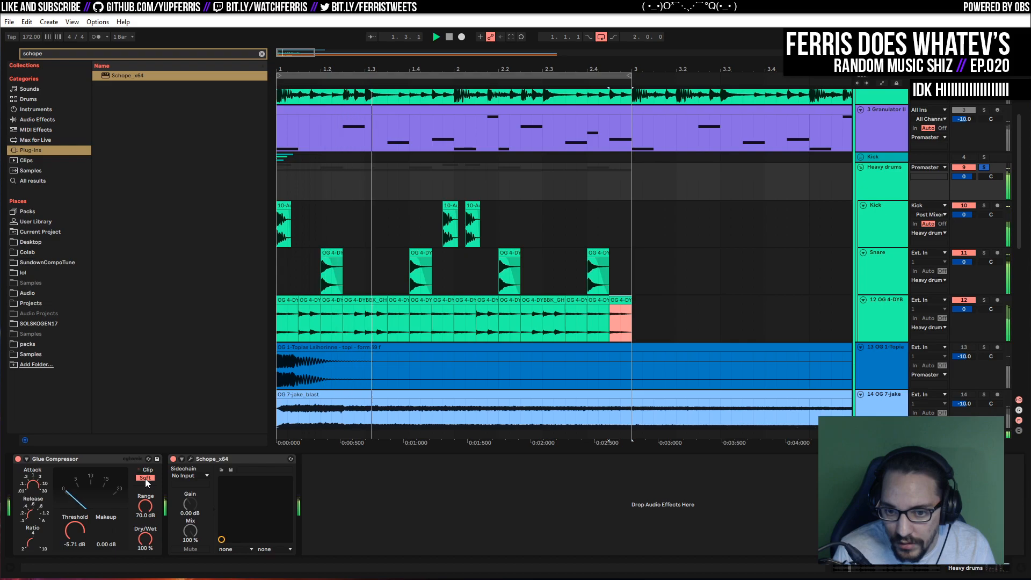
click(145, 478)
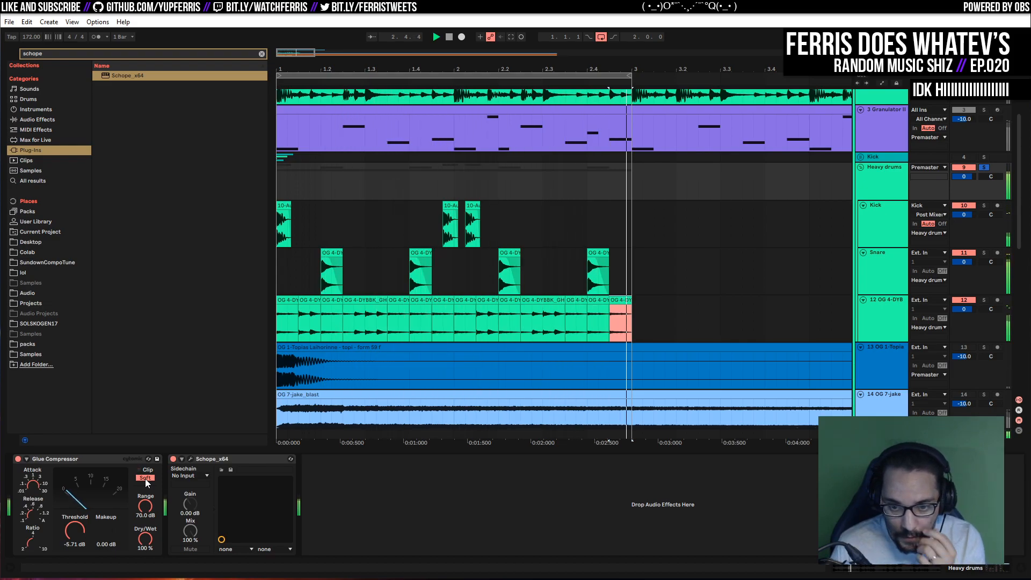
Stop playback, remove Schope_x64 from the Heavy drums group, and clear the browser's search filter
key(space)
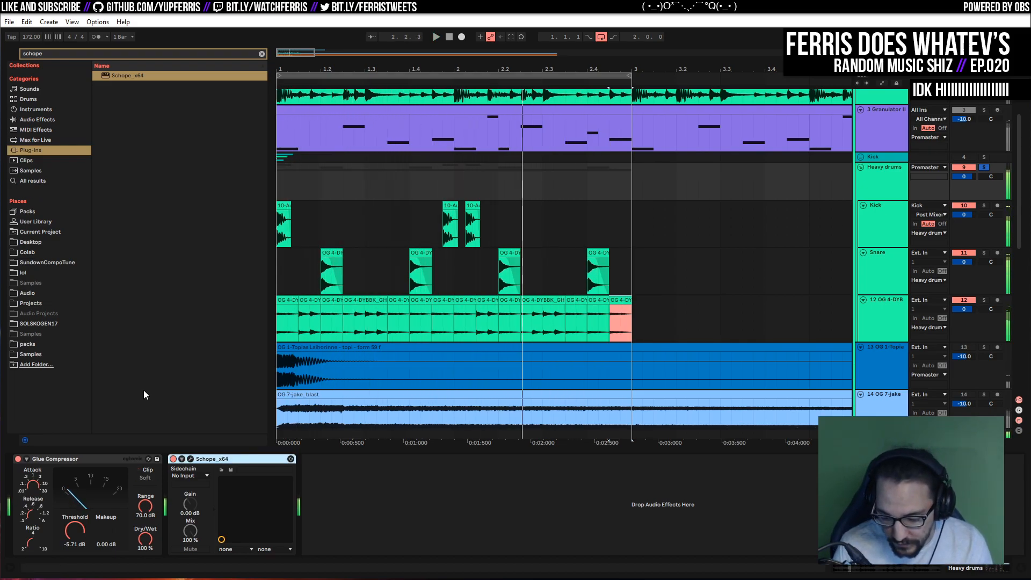
key(Delete)
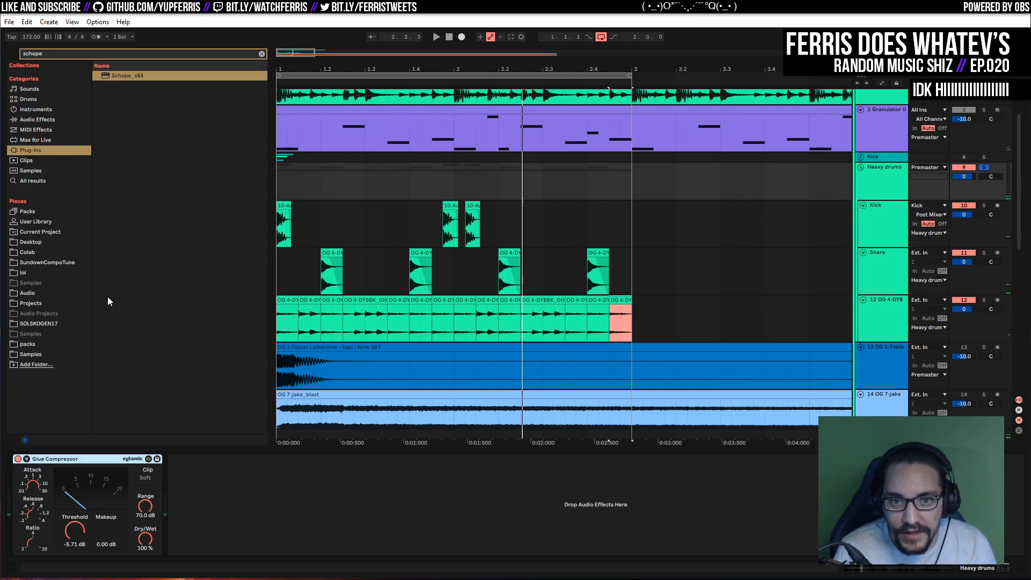
click(261, 55)
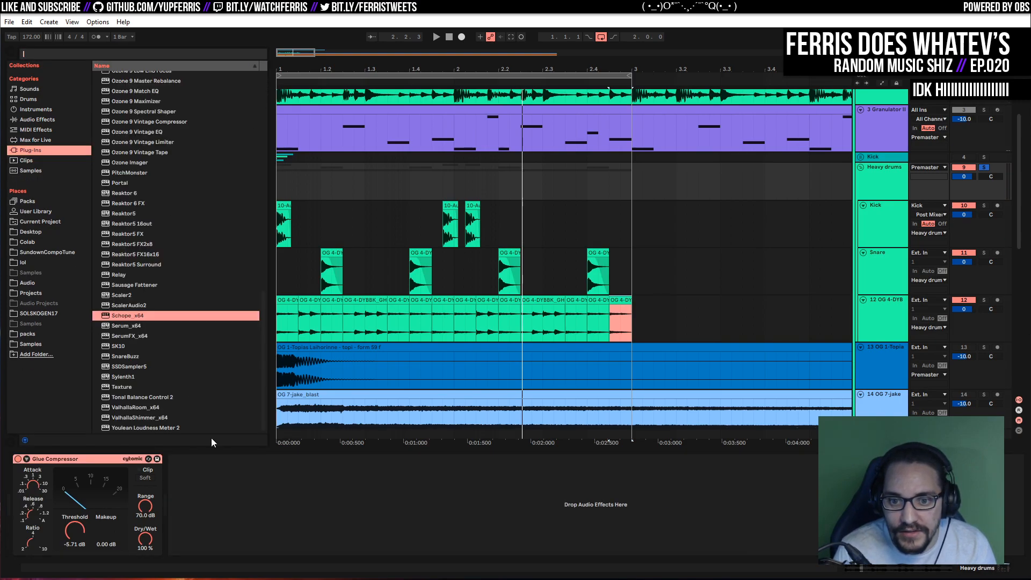
Play the compressed Heavy drums group from the start of the loop and reselect its track
click(284, 188)
key(space)
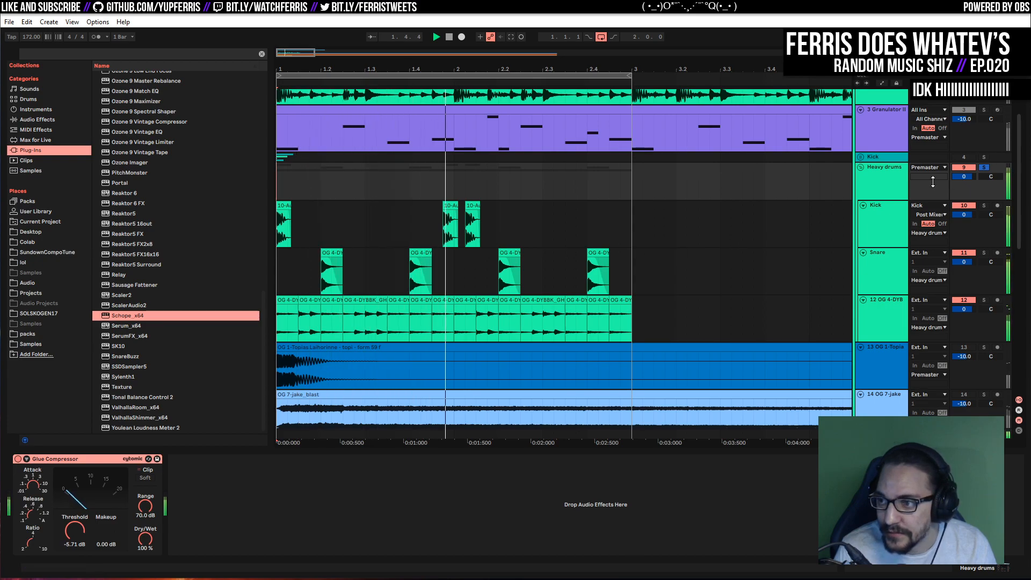
click(885, 182)
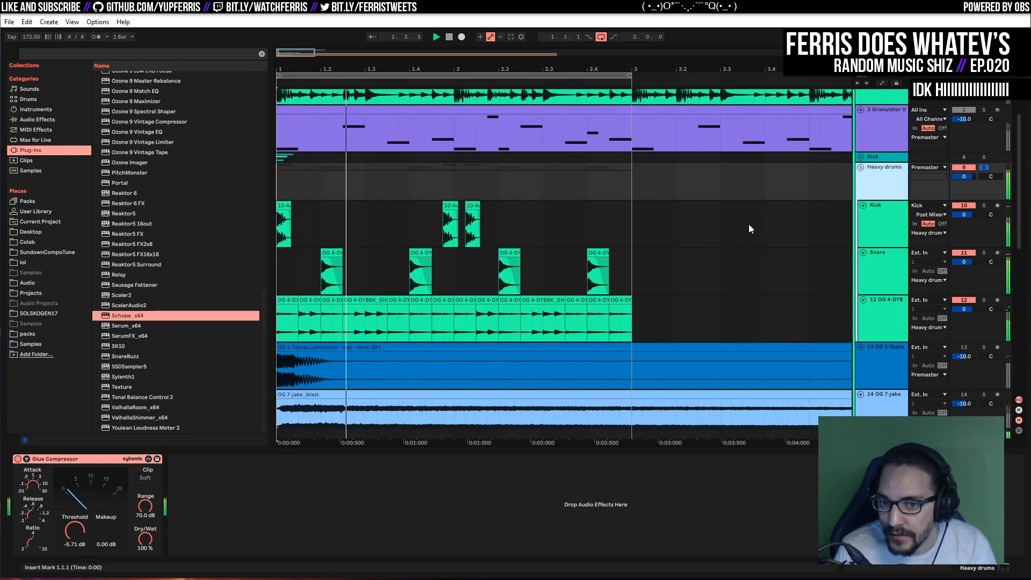
Set the Heavy drums group's volume to -10 dB and take the group out of solo
click(965, 299)
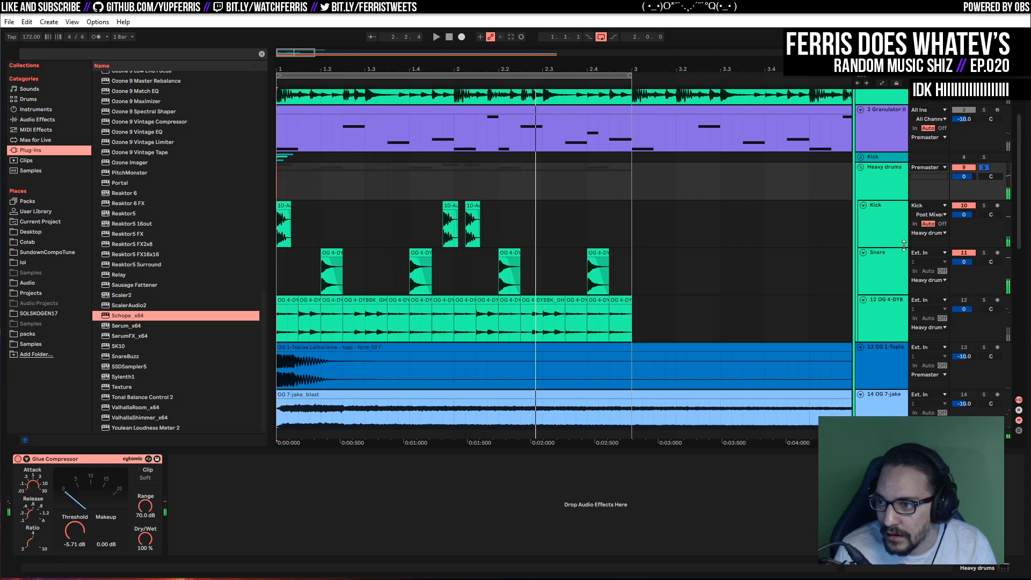
key(ctrl+z)
click(984, 167)
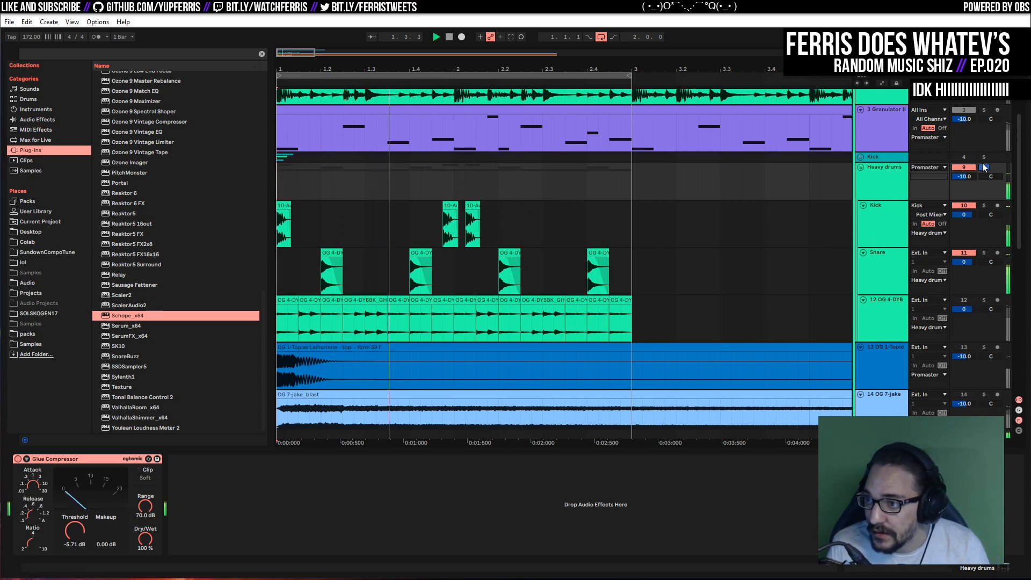
Listen to the Heavy drums within the full mix, solo the group again, and stop playback
scroll(836, 221, up, 2)
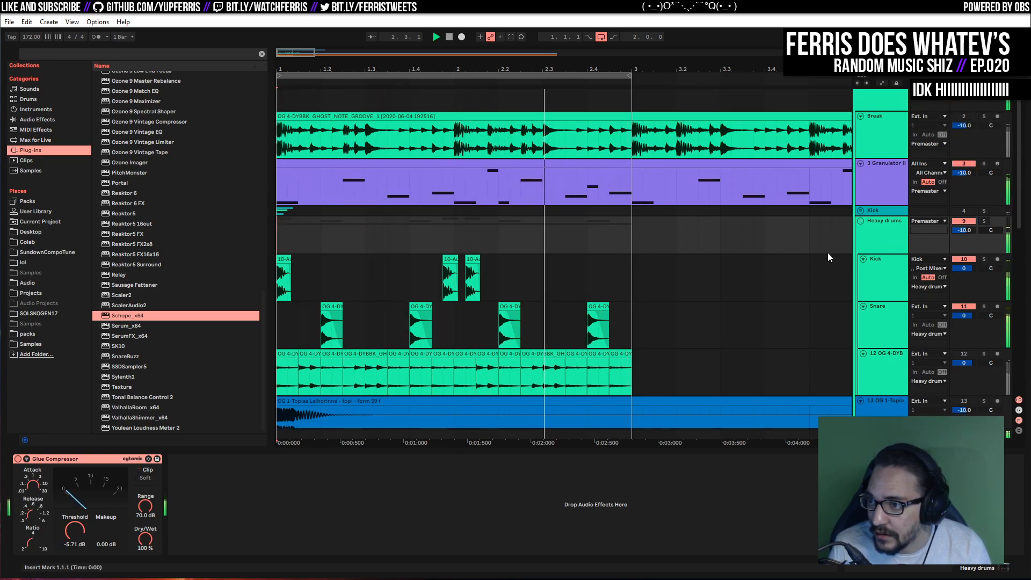
scroll(828, 257, up, 2)
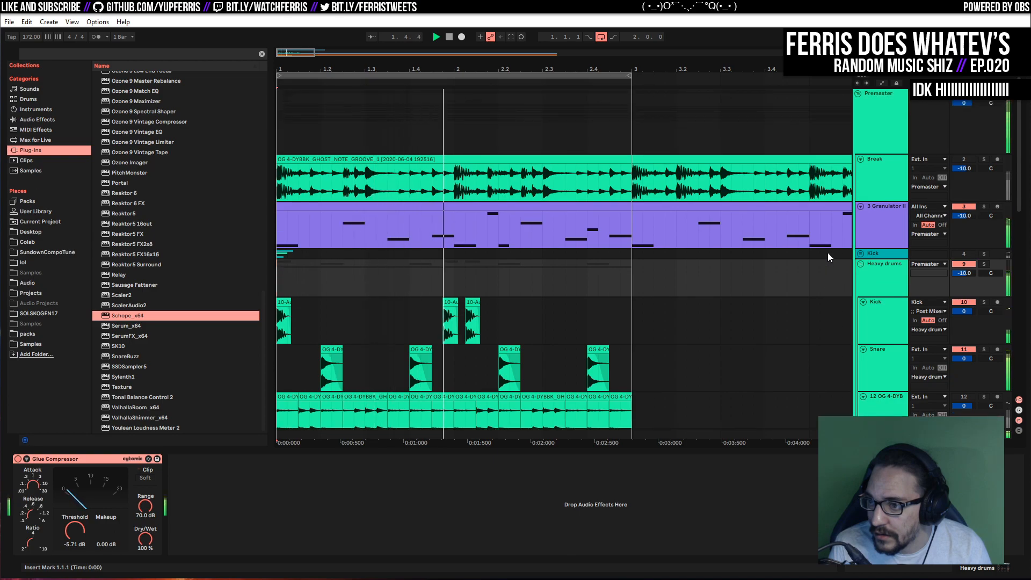
scroll(827, 252, down, 2)
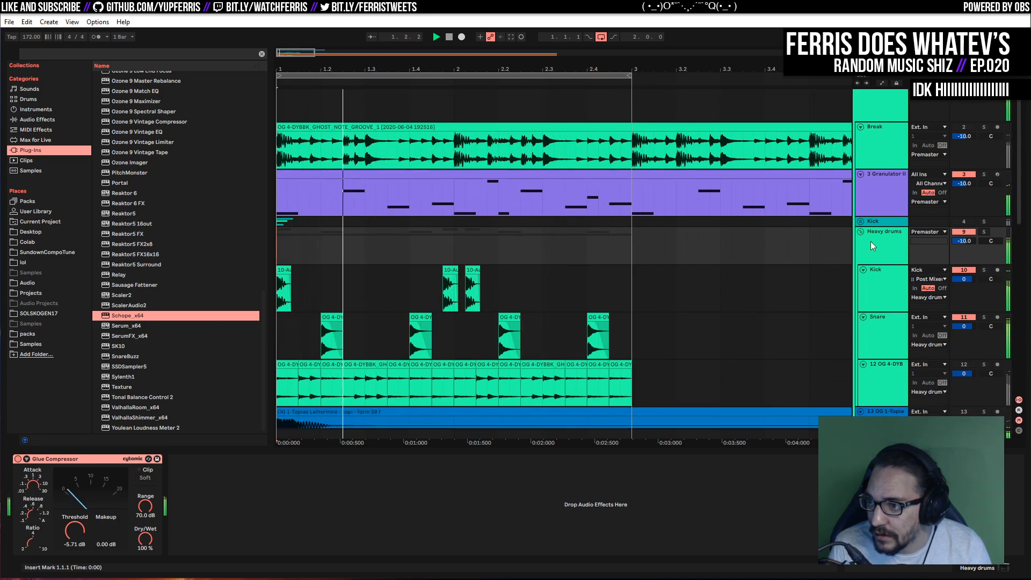
click(982, 232)
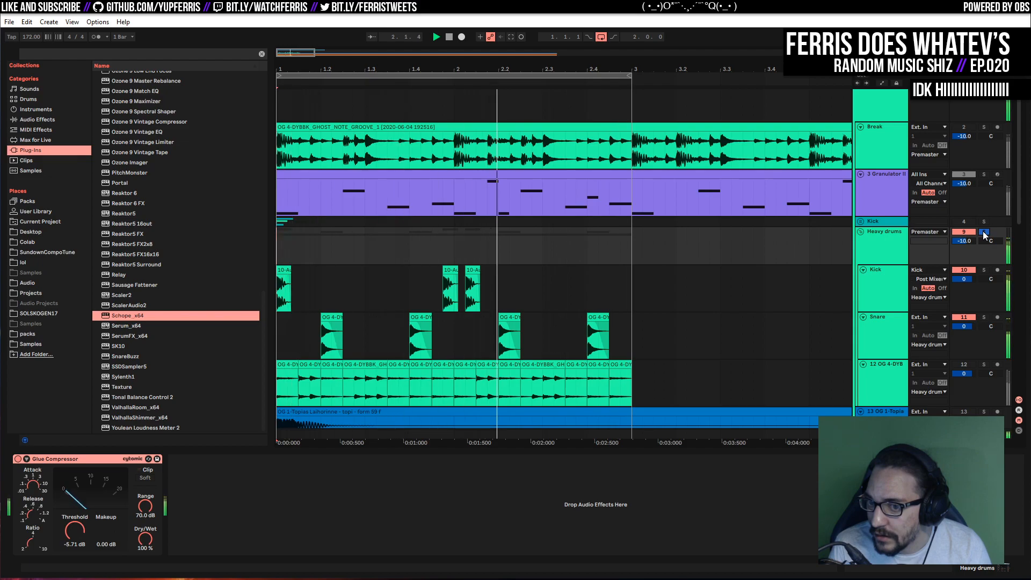
key(space)
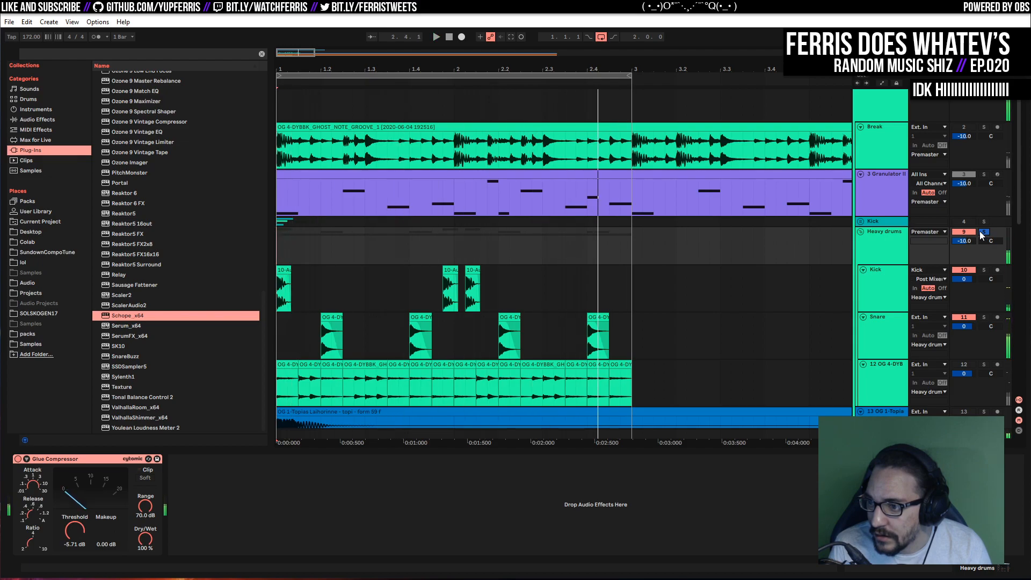
Try raising the first snare clip's gain to 1.81 dB, undo it, and return to the Snare track's devices
click(338, 316)
double_click(337, 316)
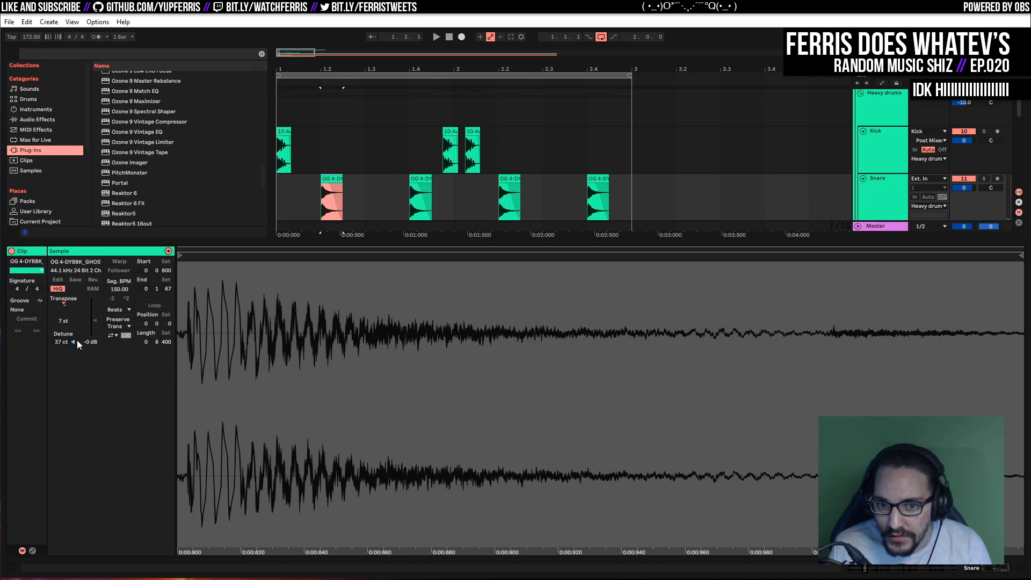
drag(95, 320, 94, 318)
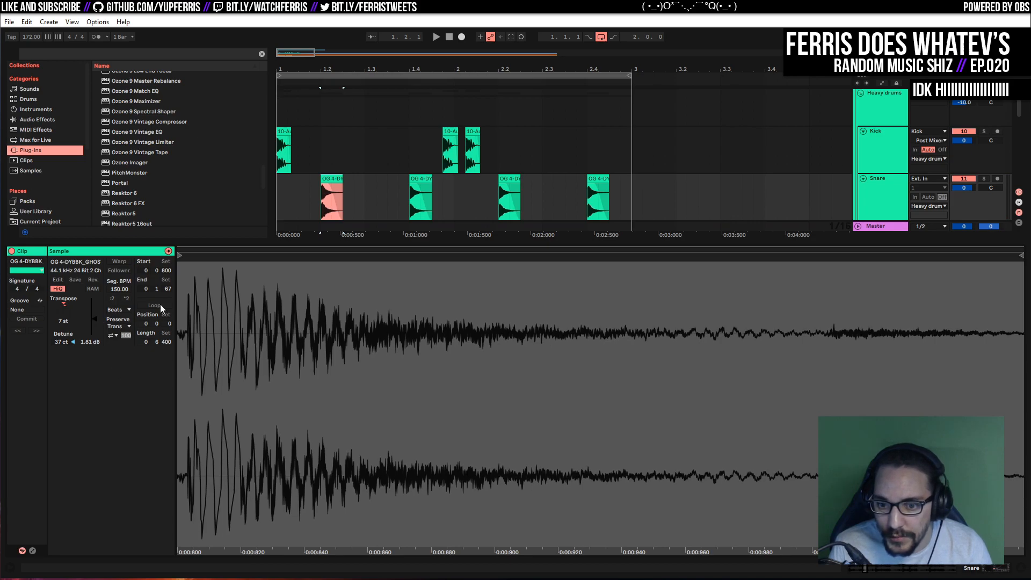
key(ctrl+z)
key(shift+Tab)
Play the loop and audition the sliced break track 12 in solo, releasing its solo again
key(space)
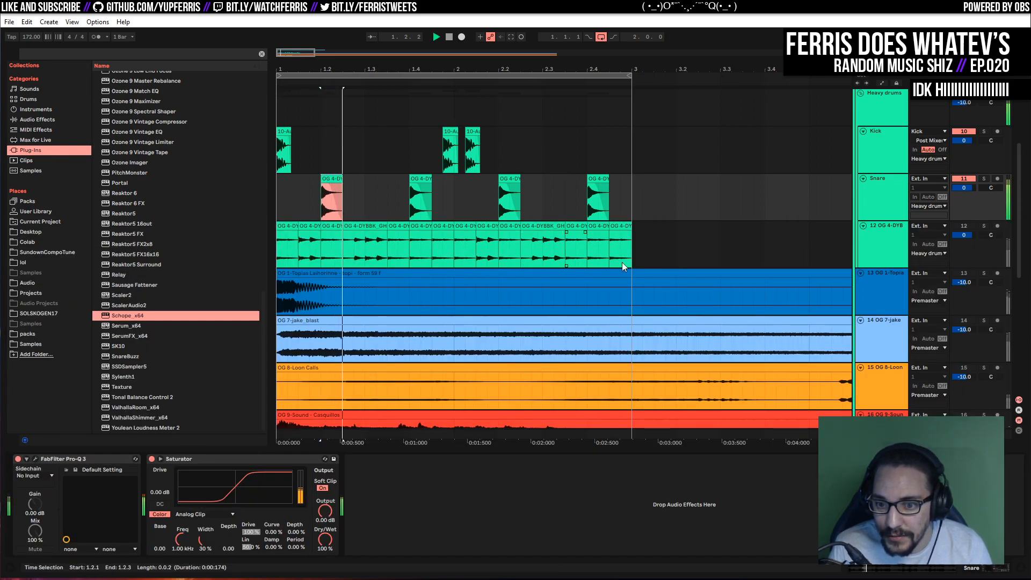
click(983, 226)
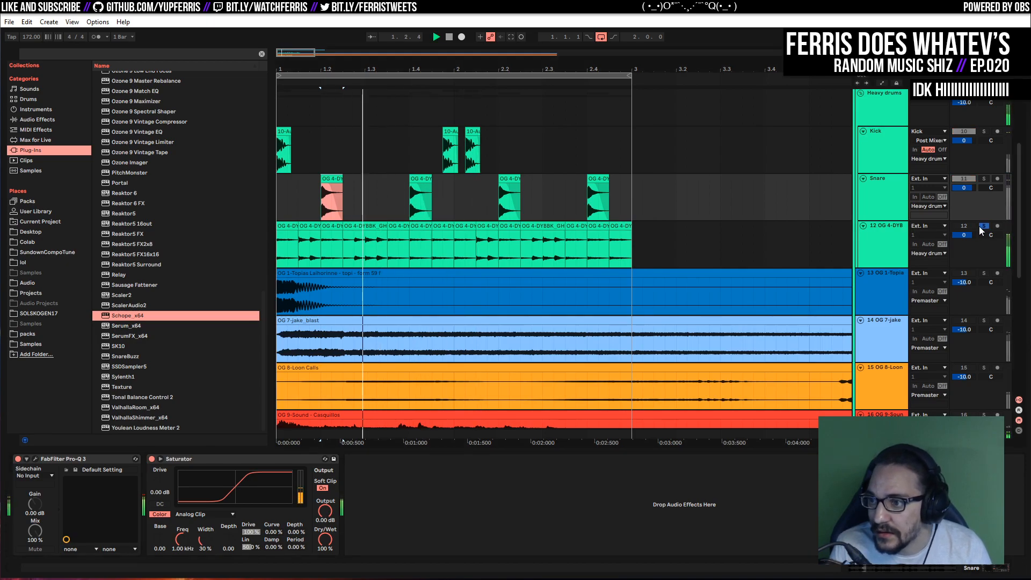
click(982, 226)
Solo the Heavy drums group during playback and select its track
scroll(795, 244, up, 2)
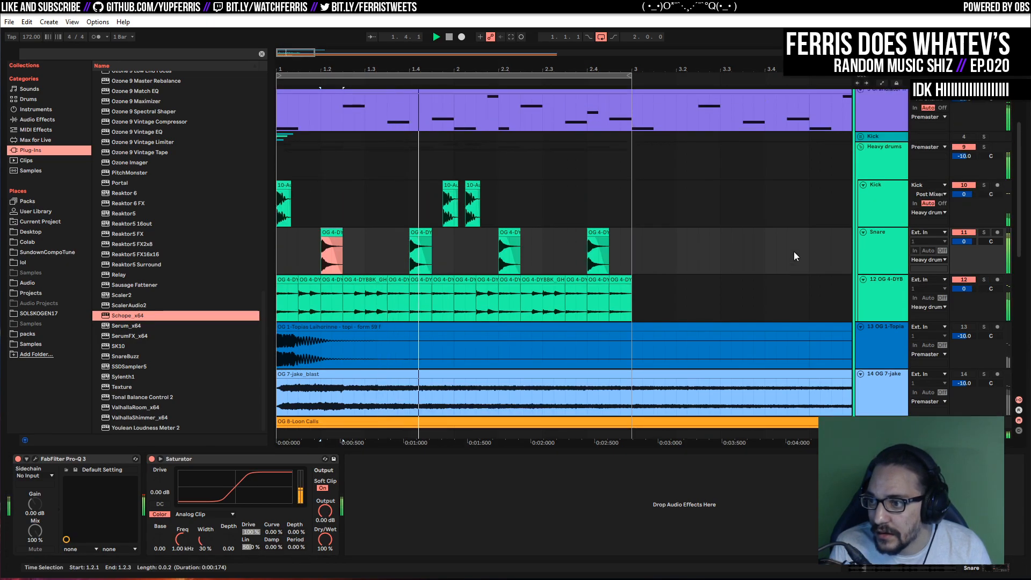
scroll(825, 256, up, 4)
scroll(833, 261, down, 2)
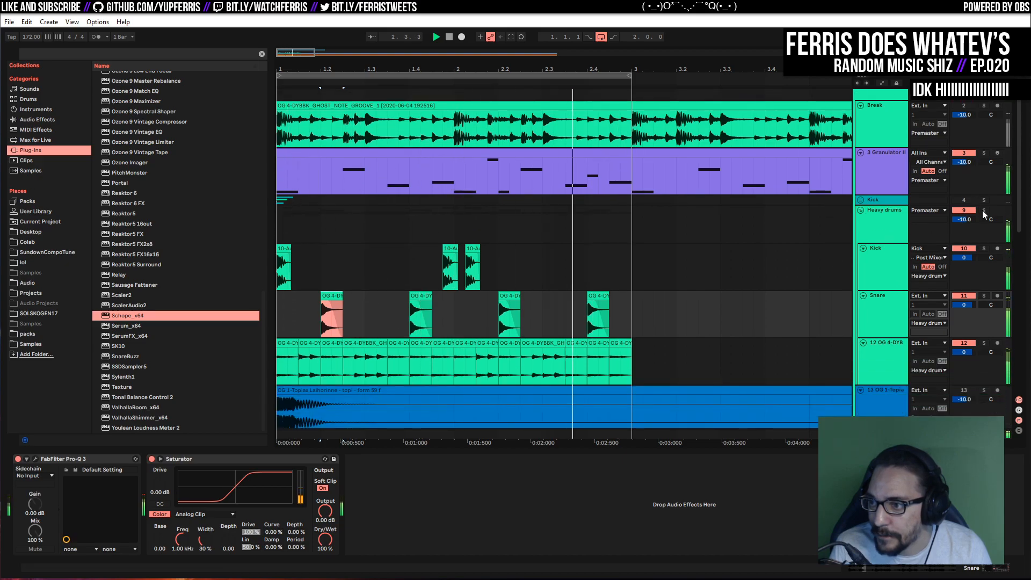
click(983, 209)
click(901, 228)
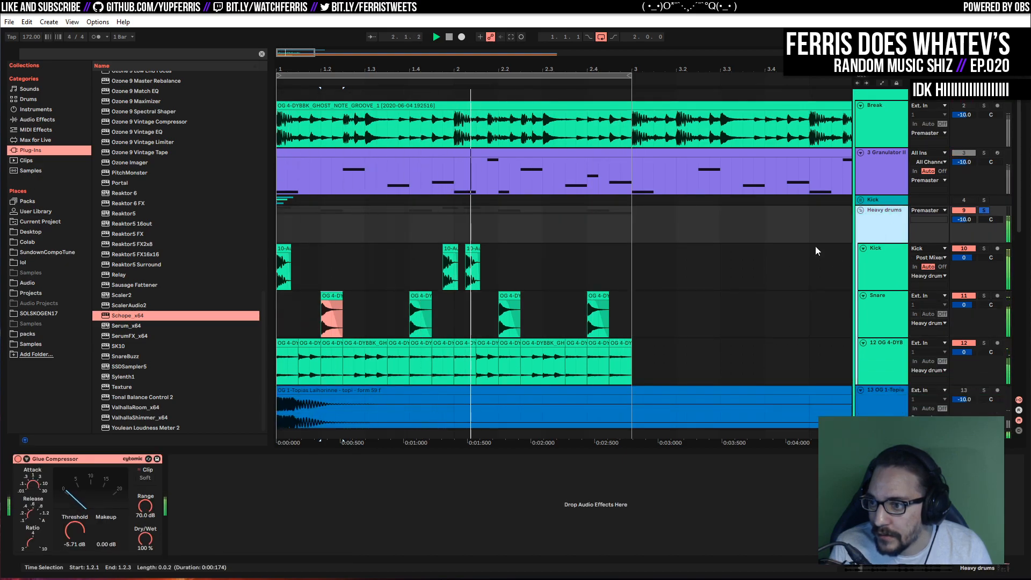
Move the Heavy drums group to the top of the Premaster group and place the Break track inside it as its last track
scroll(837, 247, up, 2)
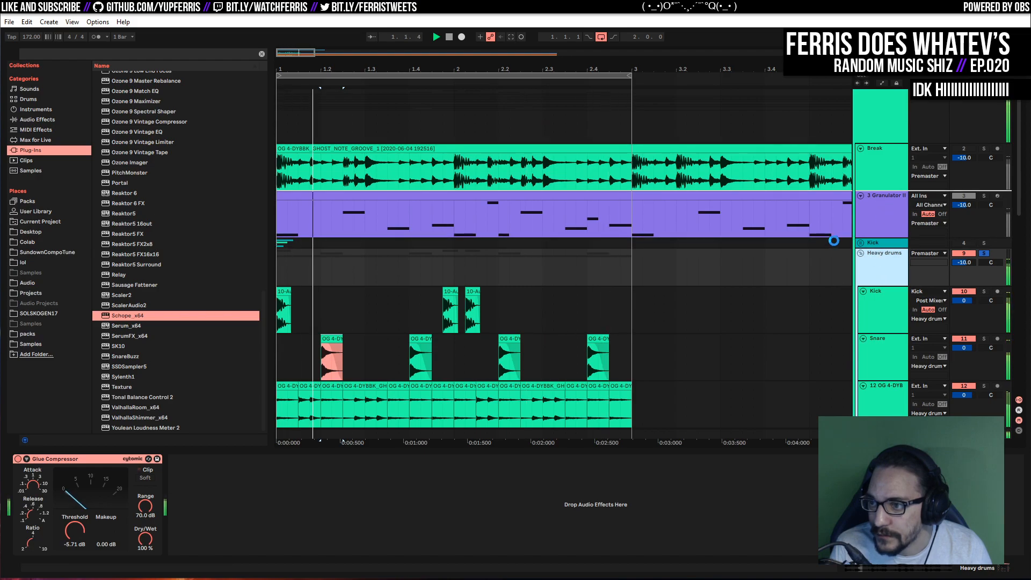
scroll(812, 275, up, 1)
scroll(811, 272, down, 4)
drag(879, 131, 878, 325)
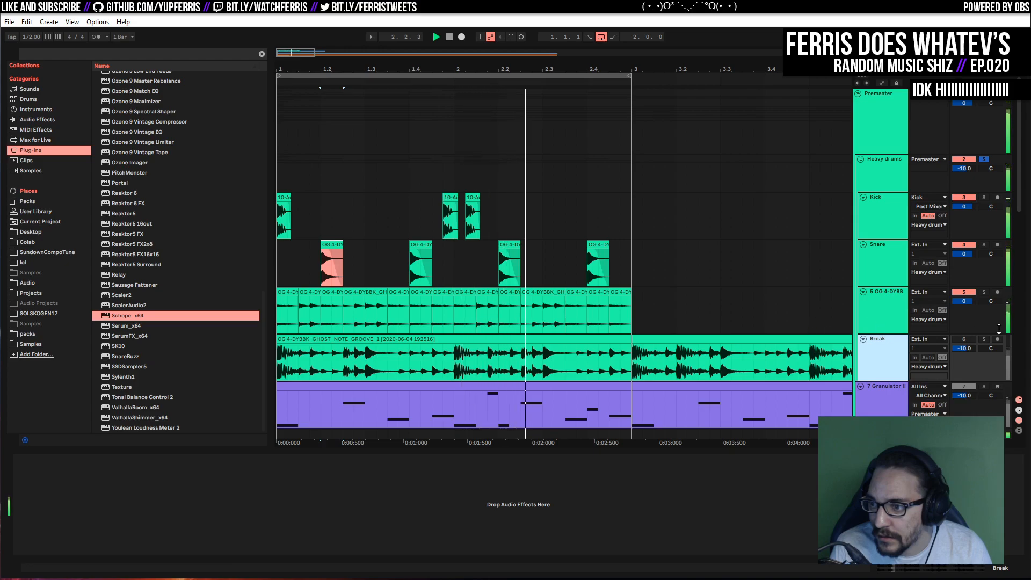
Audition the Break track in solo within the Heavy drums group, and clear its solo
click(984, 339)
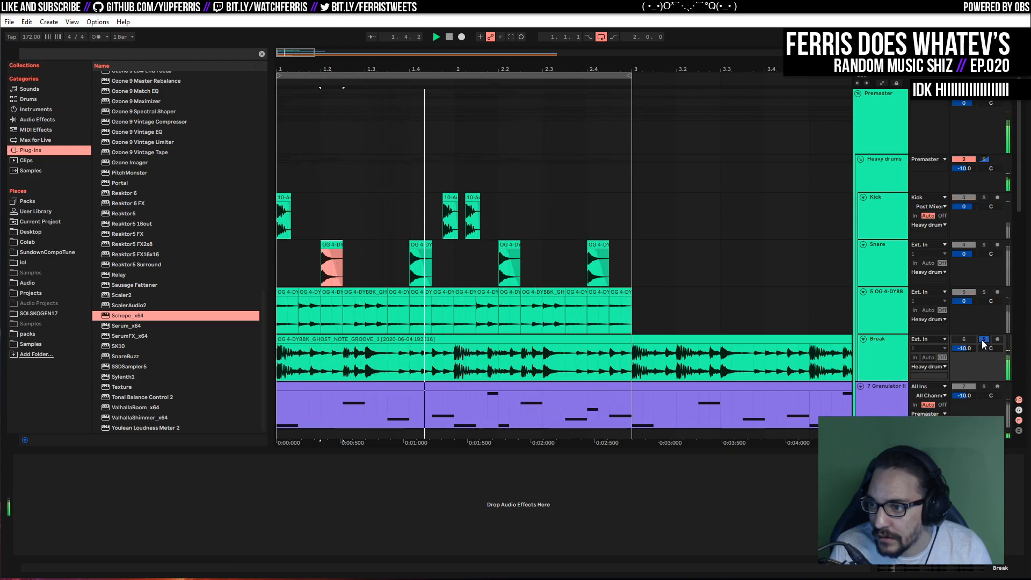
click(983, 339)
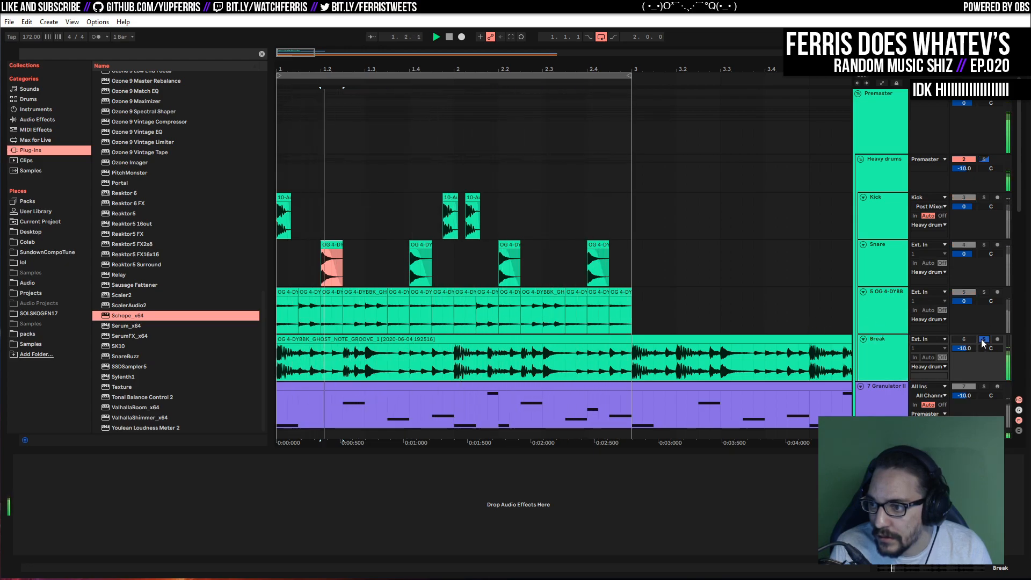
scroll(763, 249, down, 3)
scroll(762, 249, down, 3)
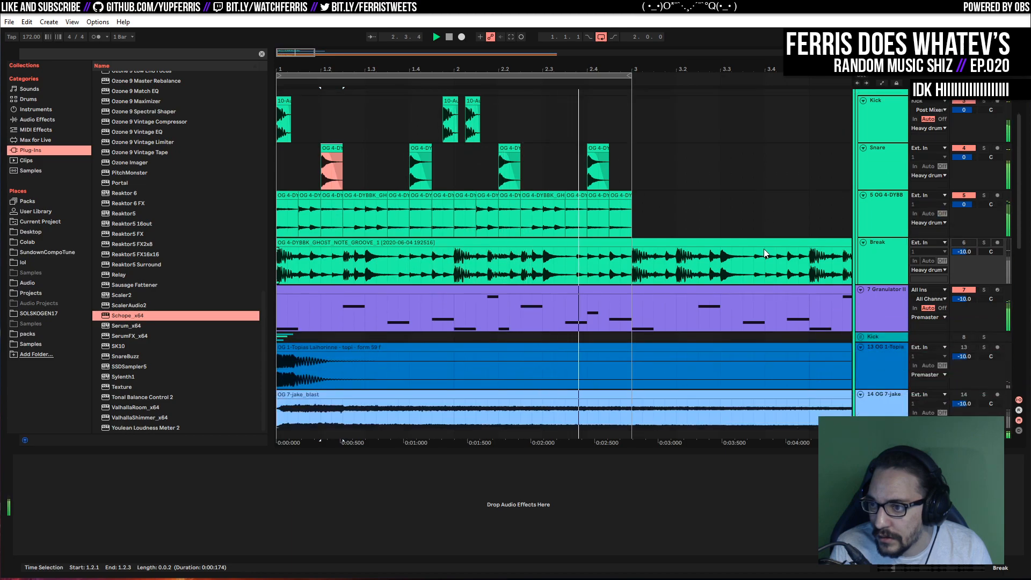
Move the Break track out of Heavy drums to directly above the group, and solo Heavy drums
scroll(763, 249, up, 4)
drag(881, 311, 879, 129)
scroll(779, 215, up, 2)
click(983, 196)
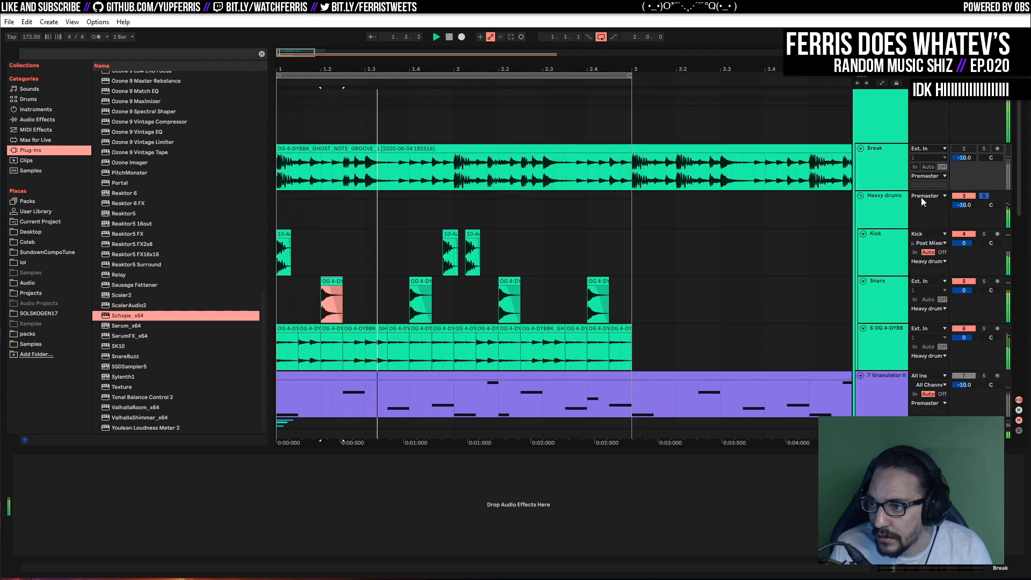
Audition the Granulator II track and audio tracks 13 and 14 one after another in solo
scroll(778, 256, down, 4)
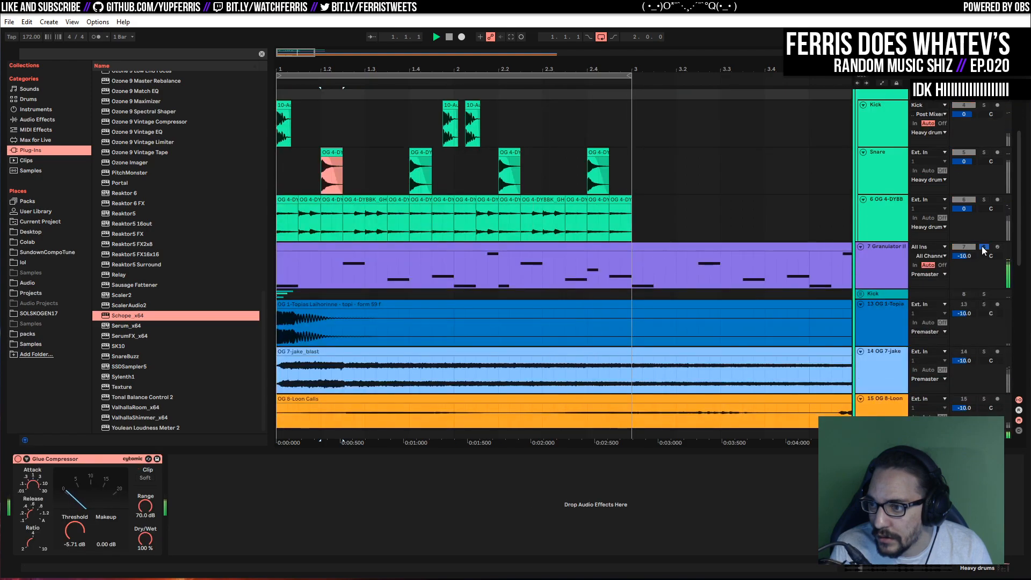
click(983, 247)
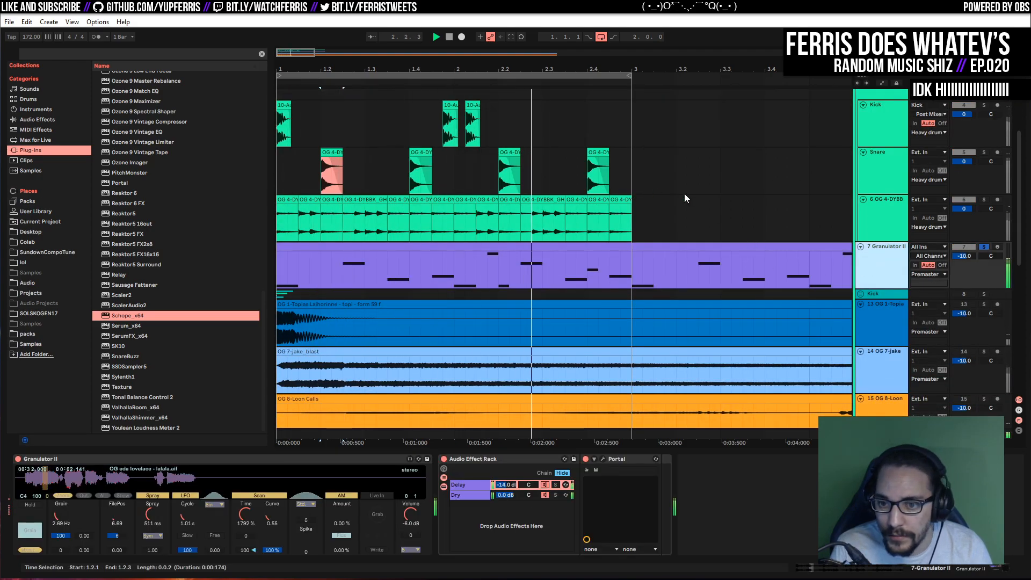
click(983, 303)
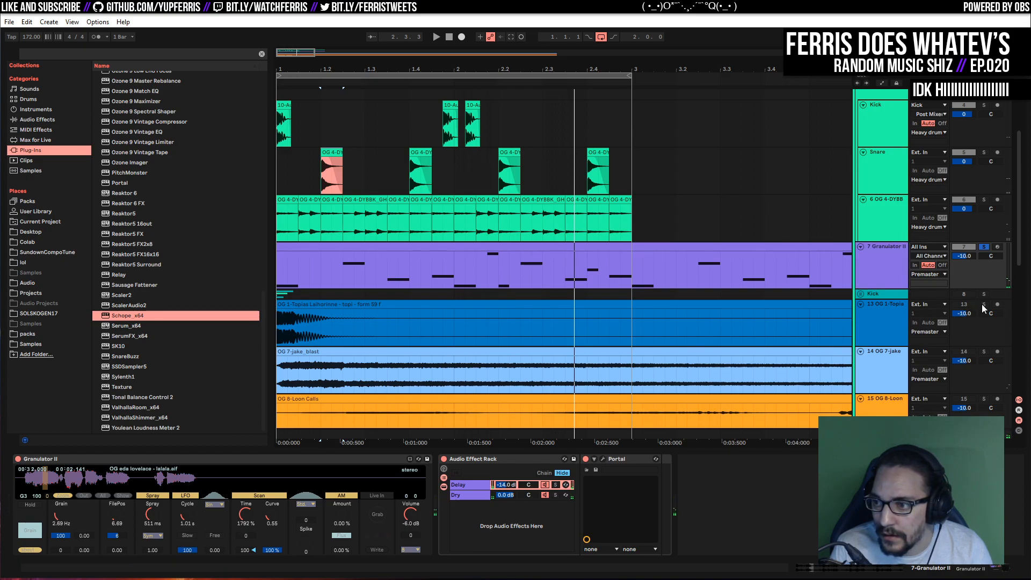
click(282, 324)
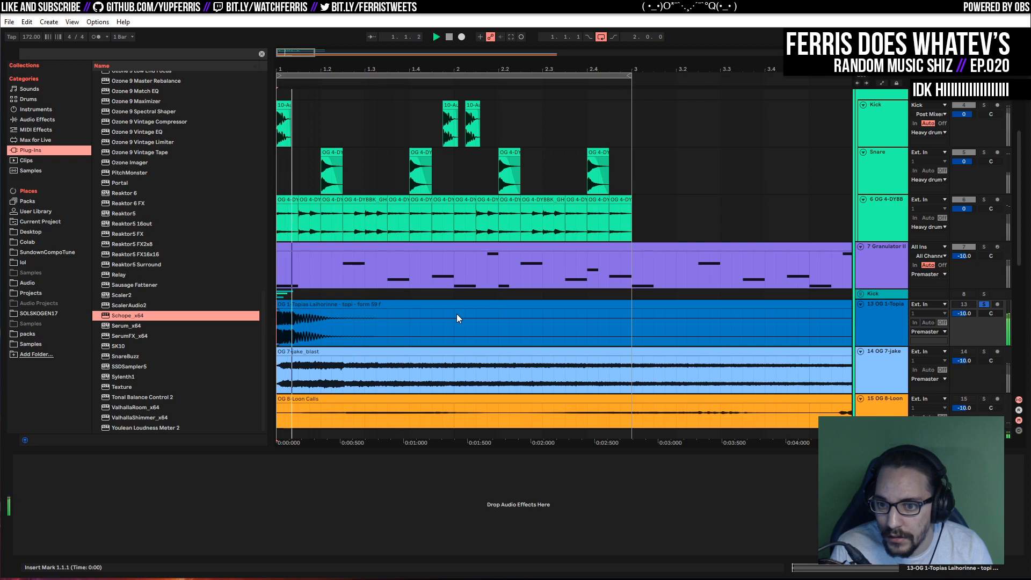
click(984, 352)
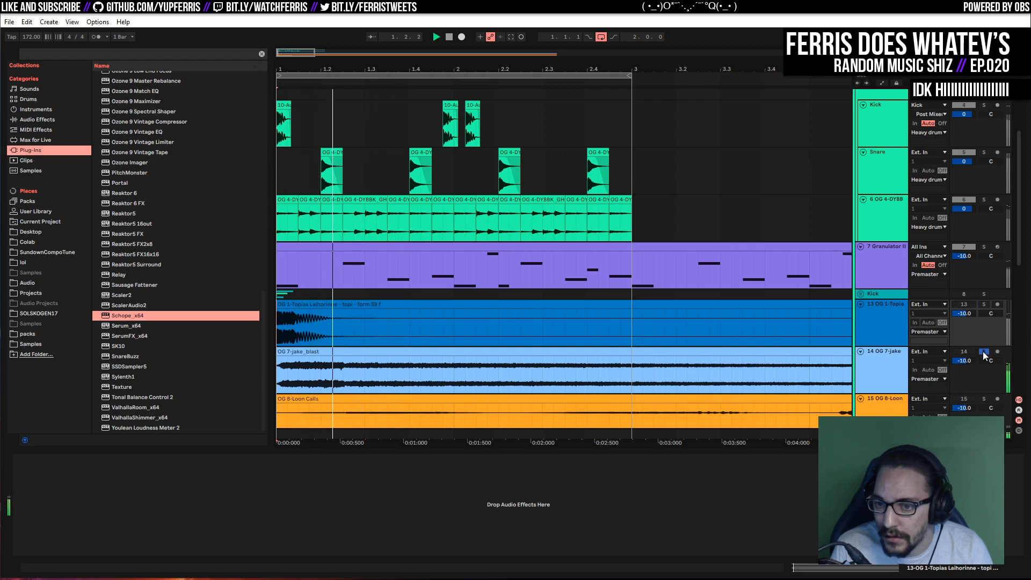
click(984, 305)
Clear the solo on track 13 and play the full mix of Heavy drums and Granulator II
scroll(635, 295, down, 3)
scroll(739, 273, up, 3)
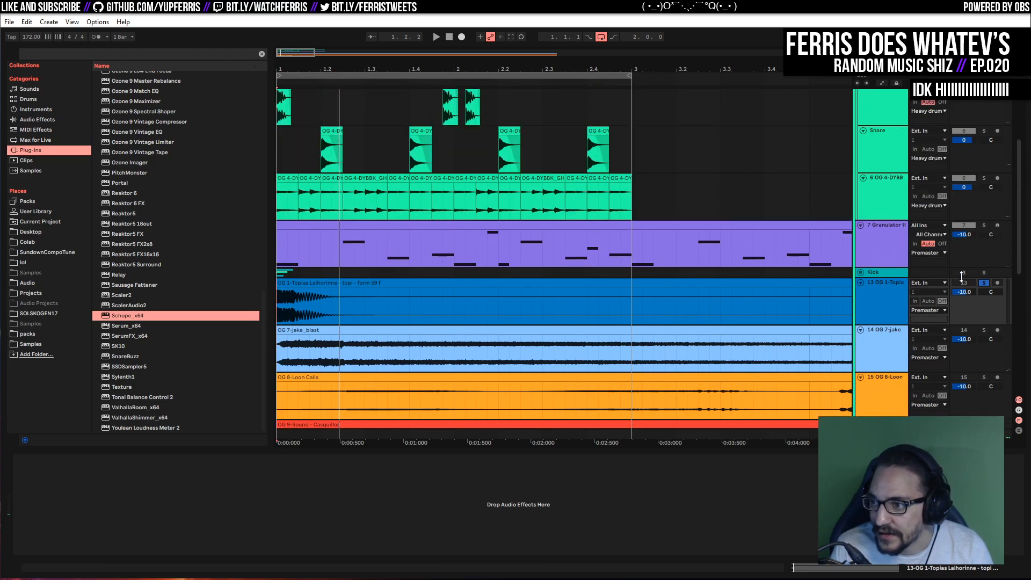
click(983, 283)
scroll(769, 250, up, 3)
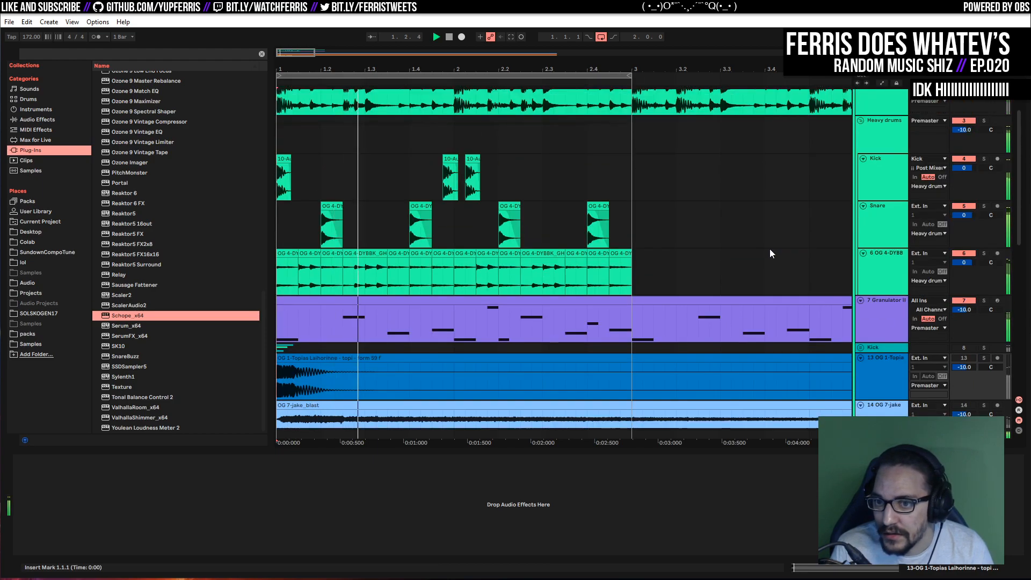
scroll(770, 253, down, 1)
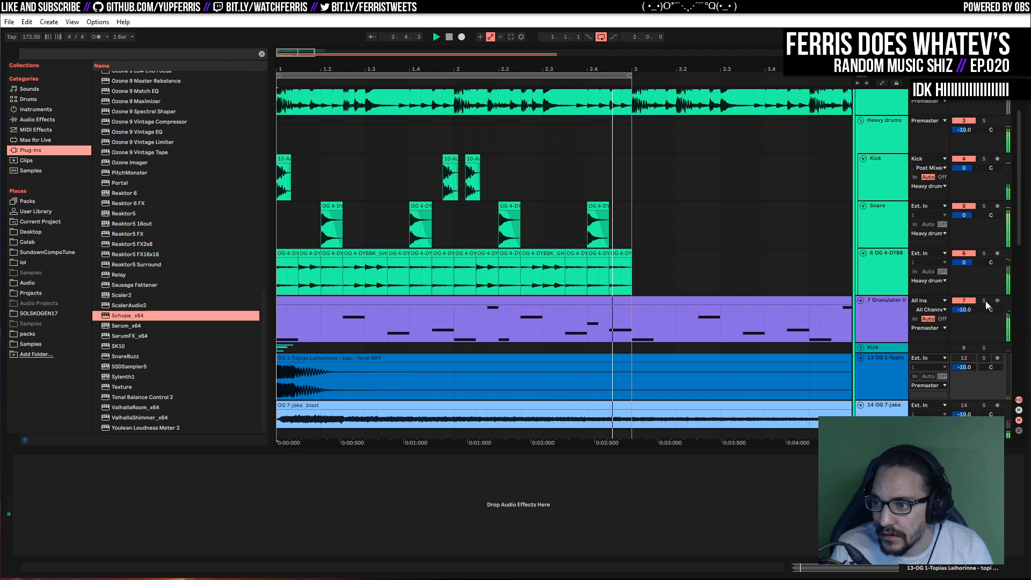
key(space)
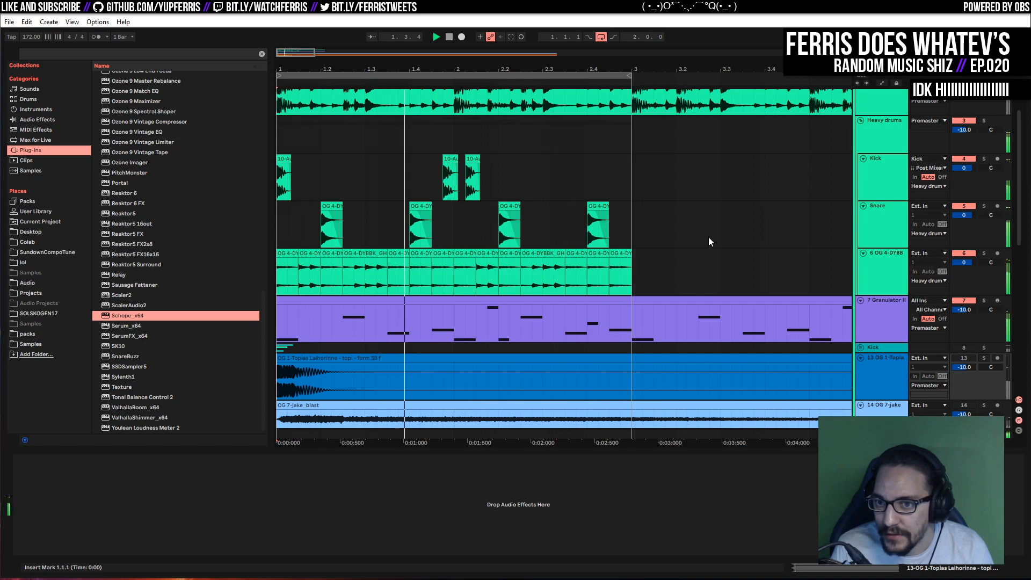
Audition track 14 in solo during playback and clear its solo
scroll(707, 242, down, 5)
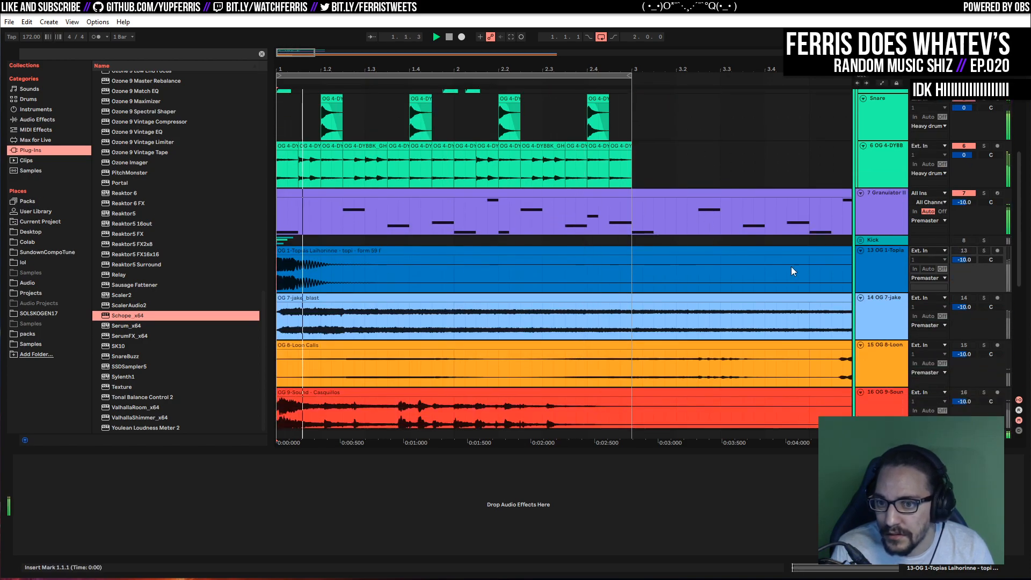
click(984, 298)
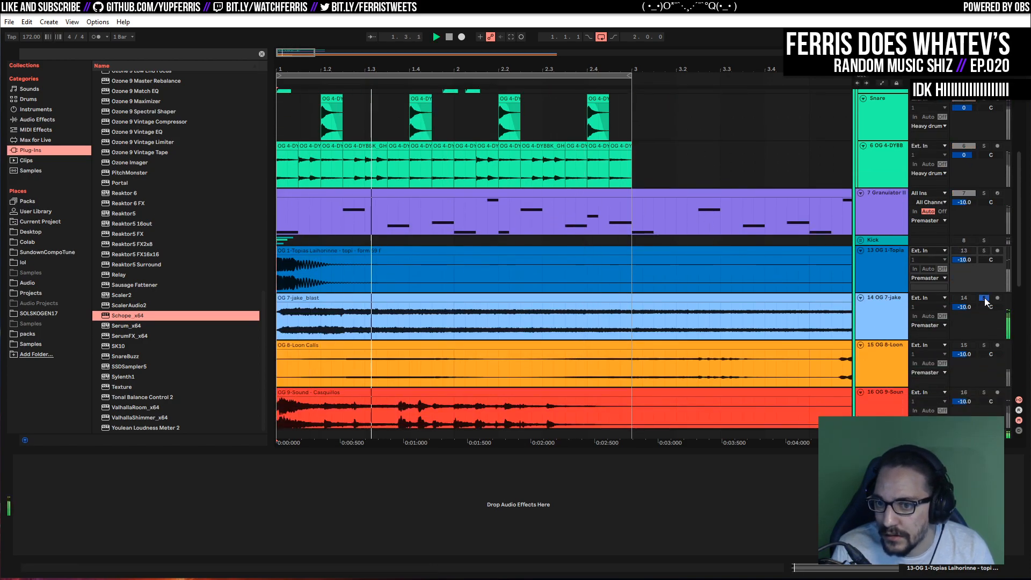
click(984, 298)
Audition track 21 at the end of the track list in solo, clear its solo, and stop playback
scroll(698, 277, down, 6)
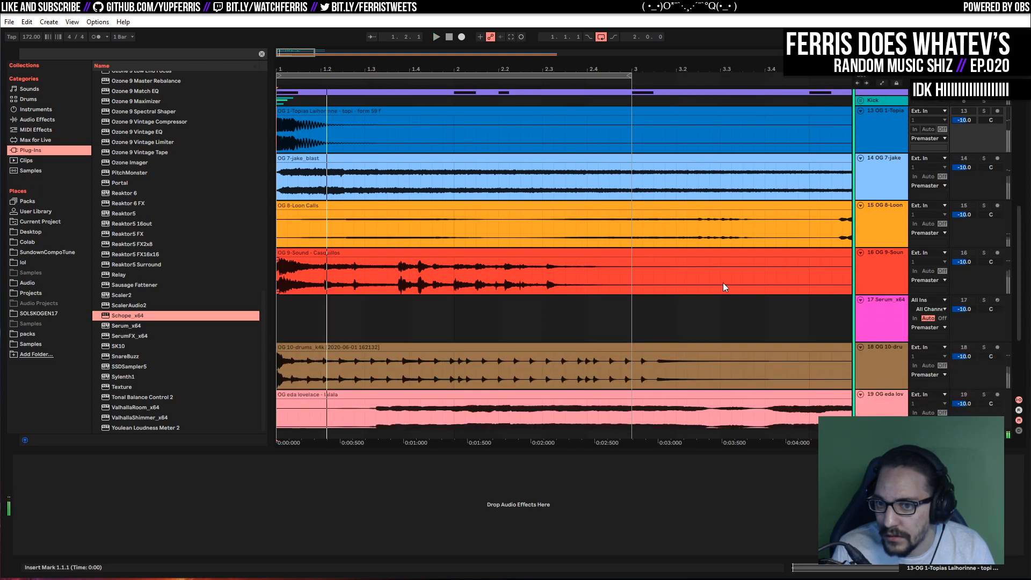
scroll(734, 289, down, 5)
click(984, 361)
key(space)
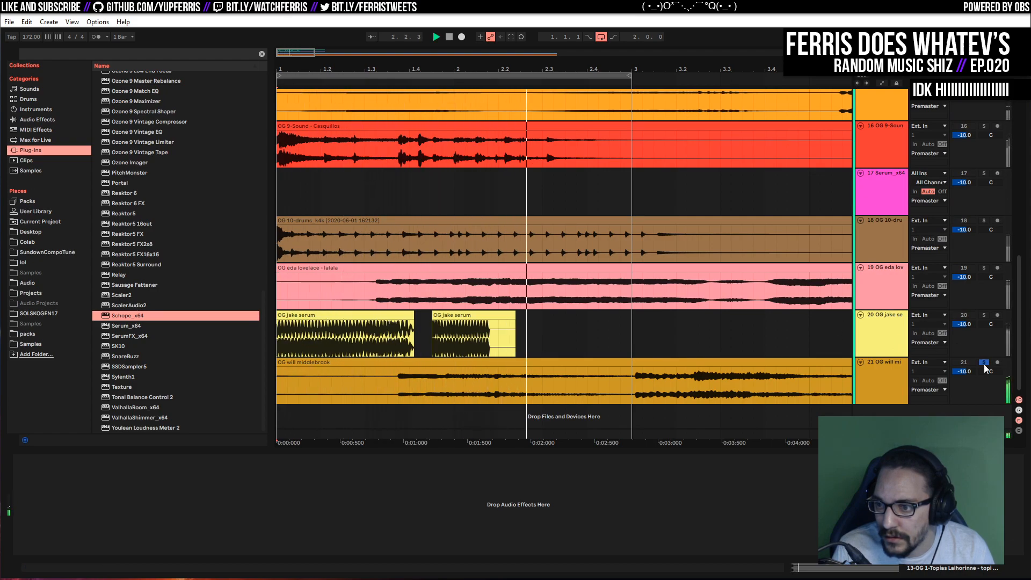
click(984, 361)
key(space)
key(space)
scroll(742, 326, up, 2)
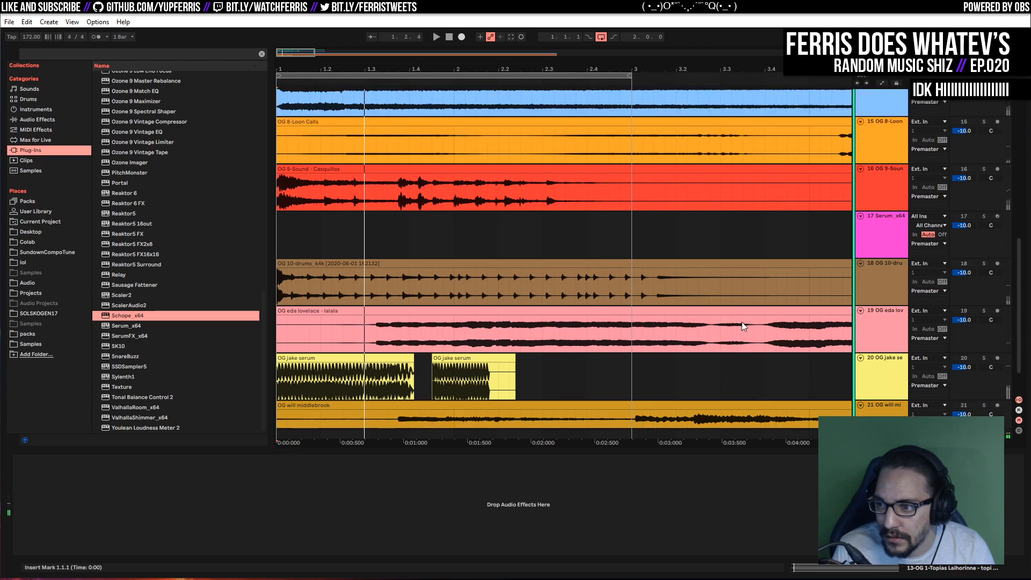
scroll(742, 326, down, 2)
scroll(742, 326, up, 2)
scroll(742, 327, down, 2)
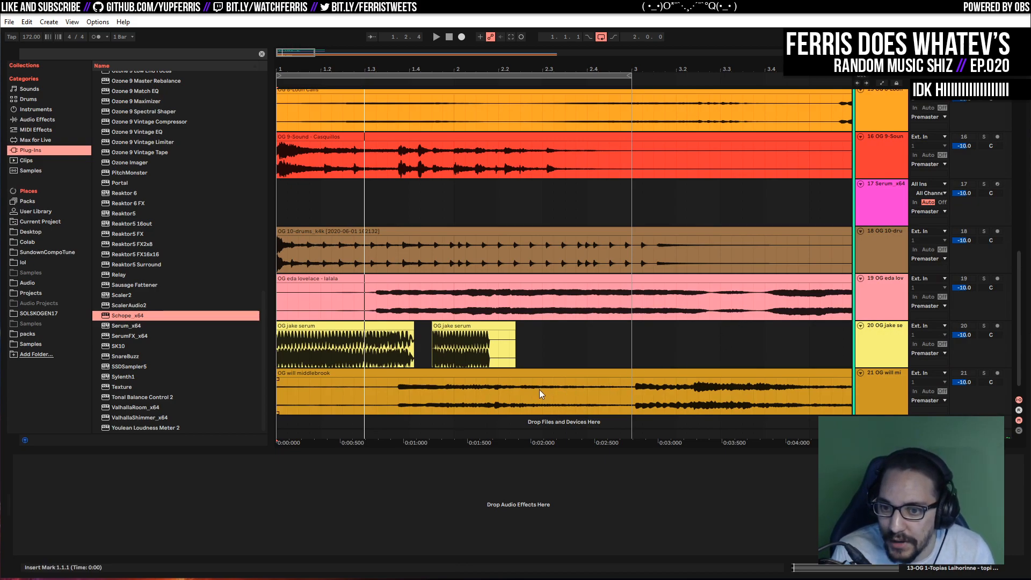
Duplicate the Granulator II track together with its MIDI clip and devices
click(866, 393)
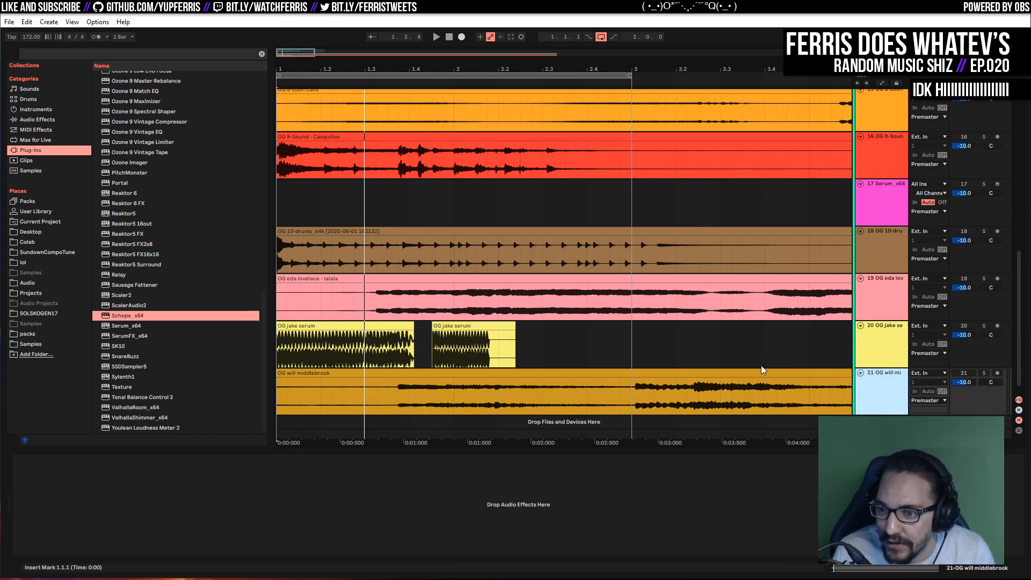
scroll(718, 357, up, 8)
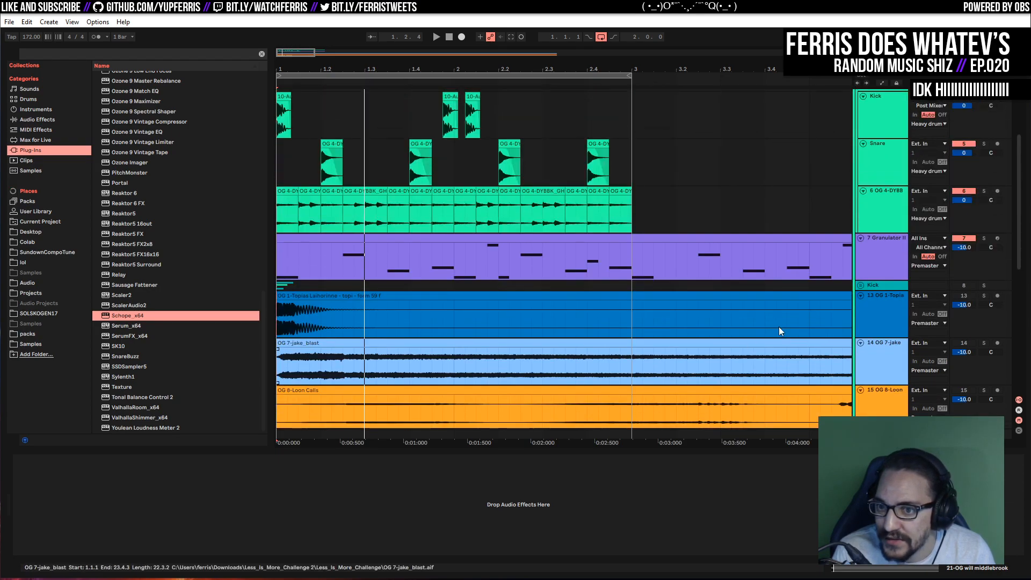
click(878, 251)
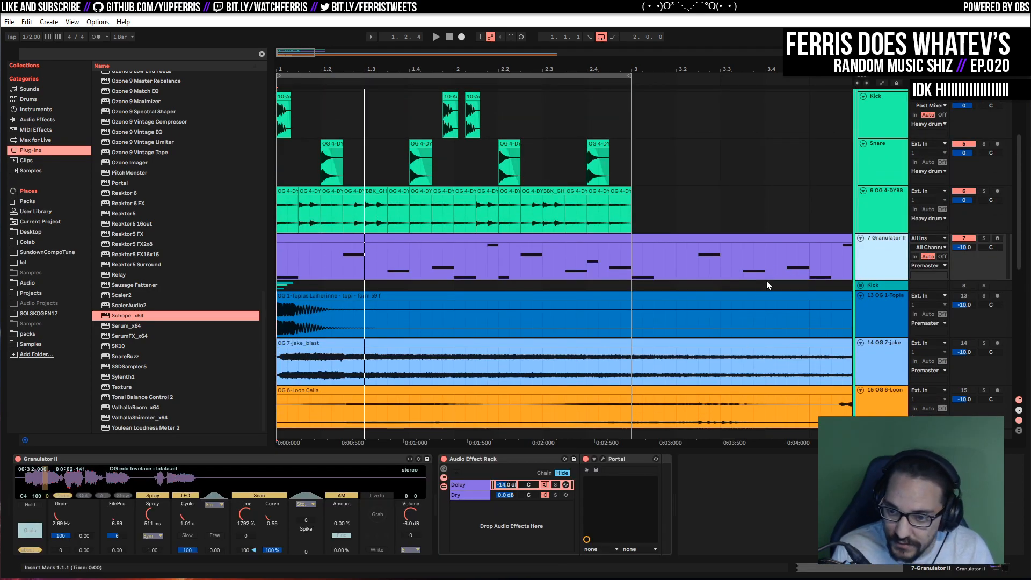
key(ctrl+d)
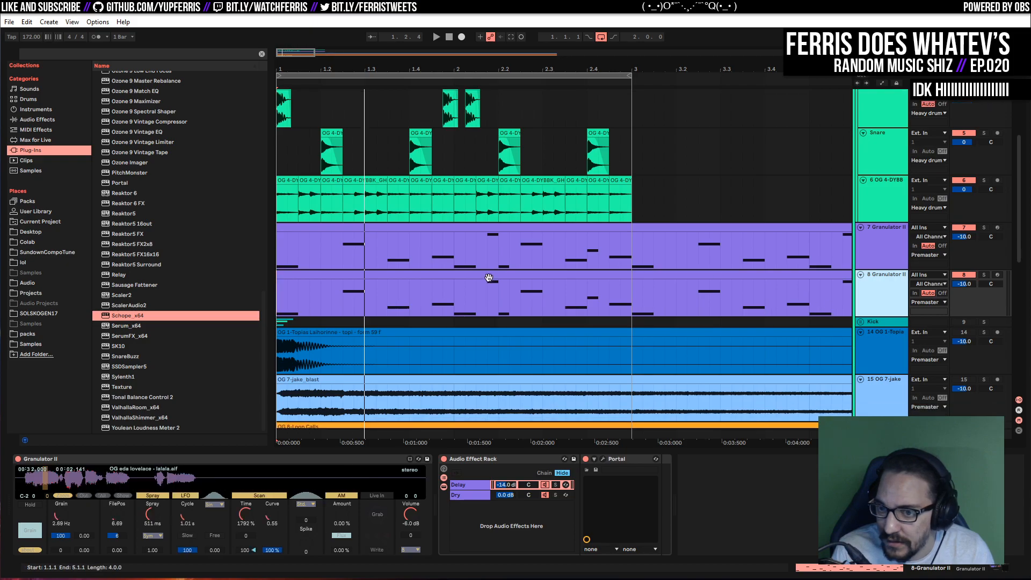
mouse_move(880, 296)
mouse_down()
mouse_move(882, 365)
mouse_move(875, 303)
mouse_up()
Move the last audio track in the list up to directly below the collapsed Kick group, near the duplicated Granulator II track
scroll(750, 349, down, 10)
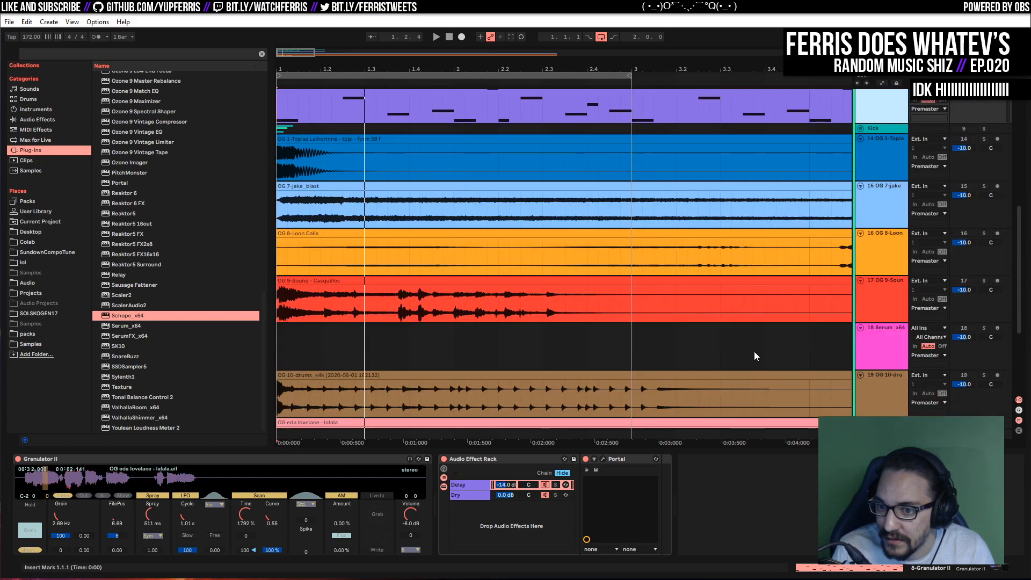
drag(884, 389, 875, 139)
scroll(766, 270, up, 5)
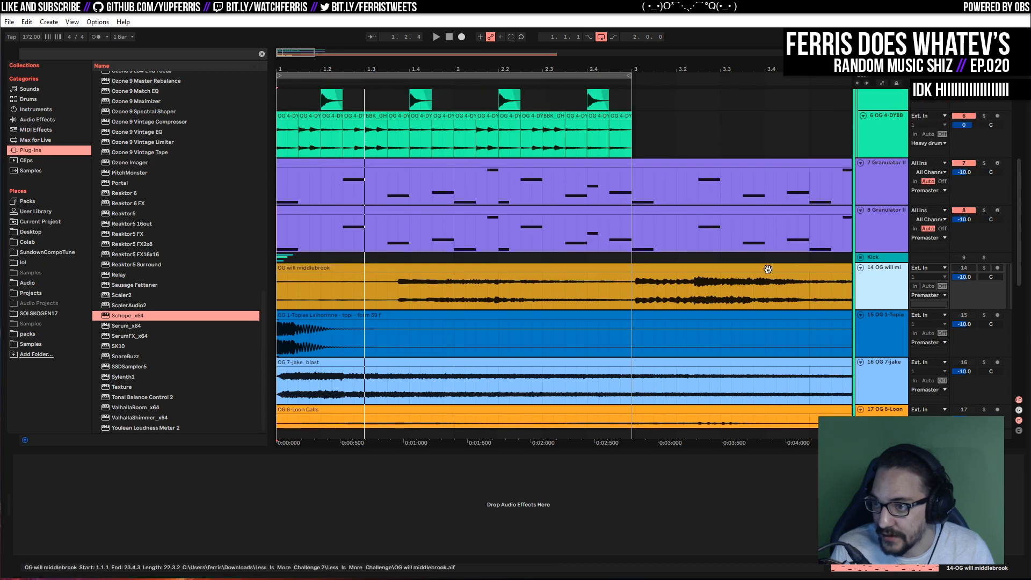
scroll(881, 298, up, 2)
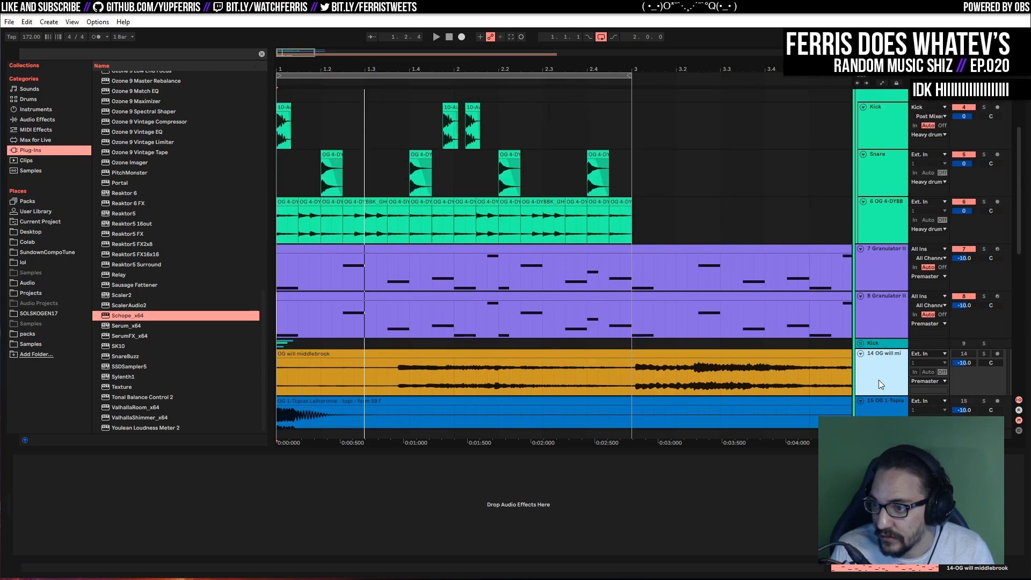
Load the audio clip from track 14 as the sample of the duplicated Granulator II, solo track 8 and play it
click(861, 322)
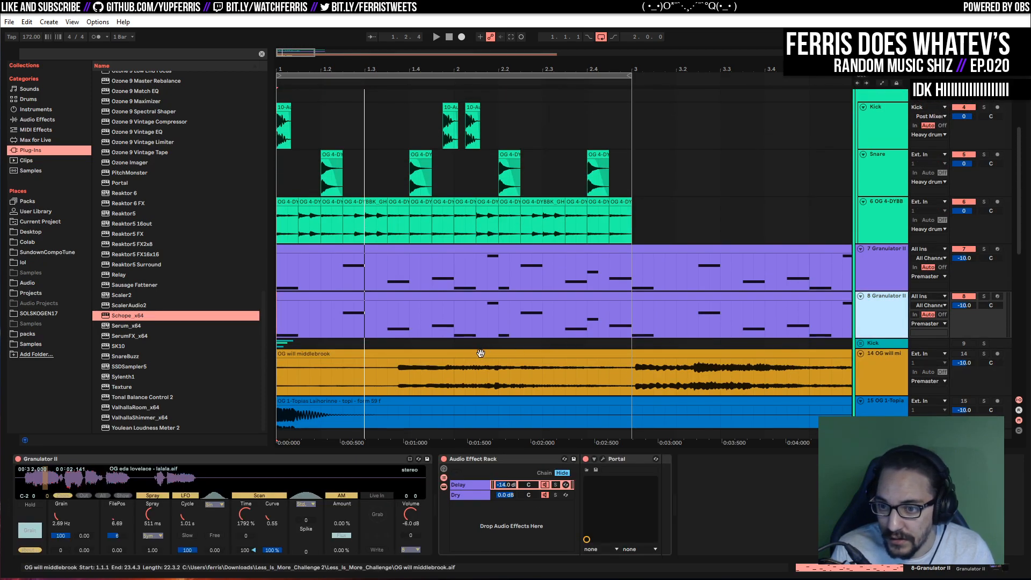
click(500, 353)
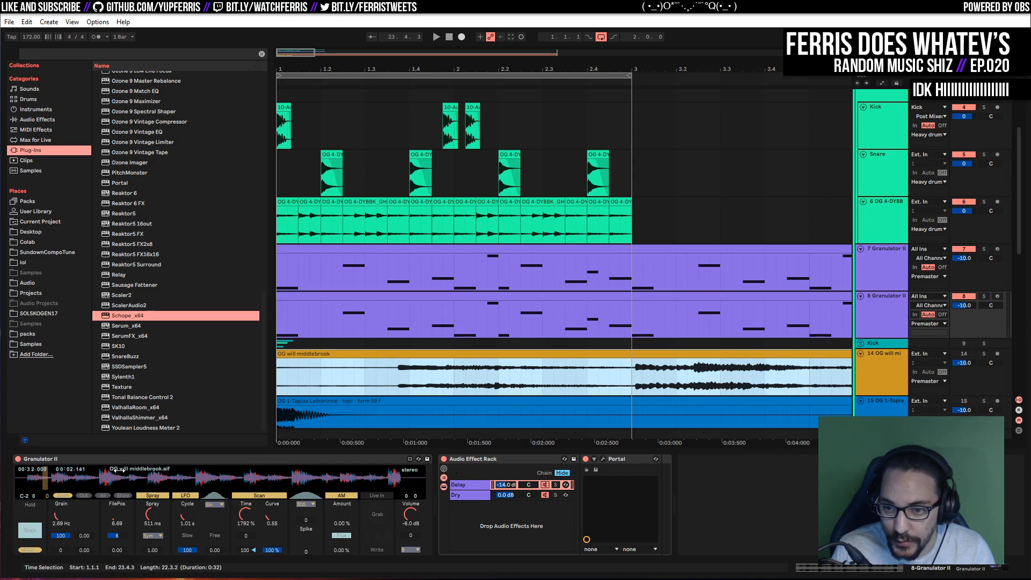
click(983, 296)
key(space)
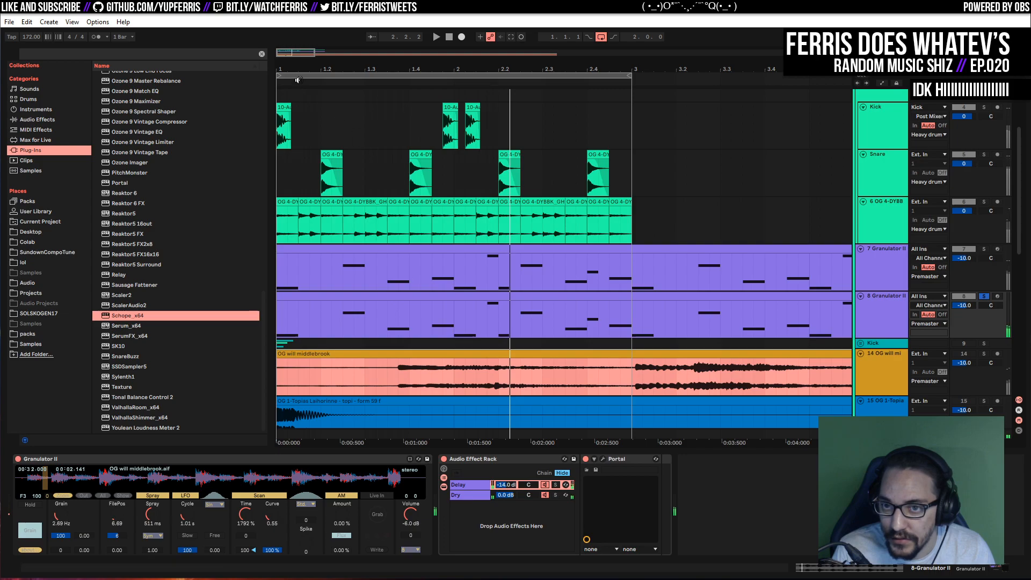
Shorten the MIDI clip on track 8 to two bars, ending at 3.1.1, and delete all its notes
mouse_move(294, 52)
mouse_down()
mouse_move(294, 43)
mouse_move(296, 54)
mouse_up()
drag(764, 293, 521, 301)
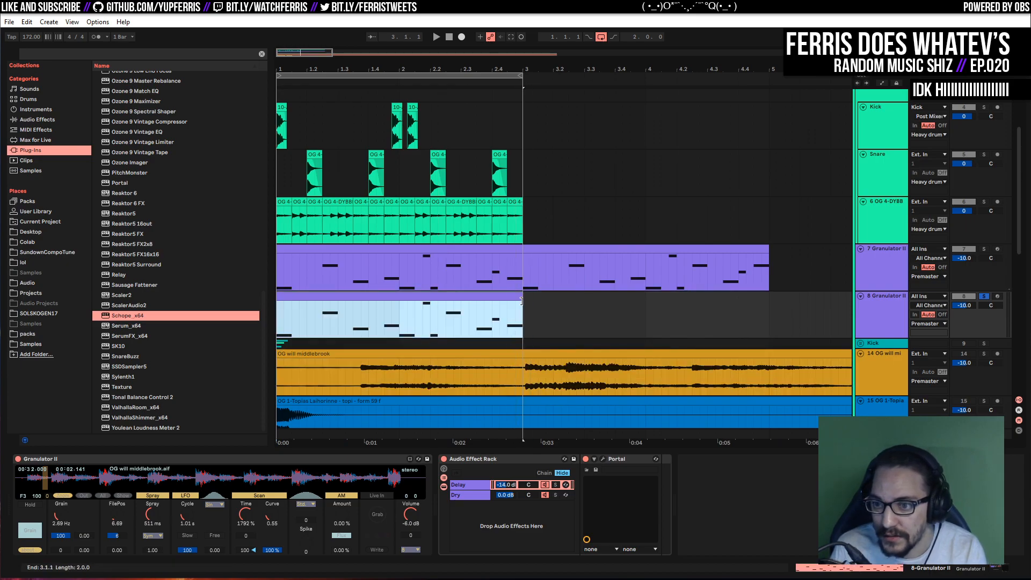
double_click(399, 301)
scroll(967, 467, up, 2)
drag(1016, 439, 340, 308)
key(Delete)
Add an eighth-note F3 at the start of the emptied clip and duplicate it repeatedly along the two bars
drag(236, 376, 186, 430)
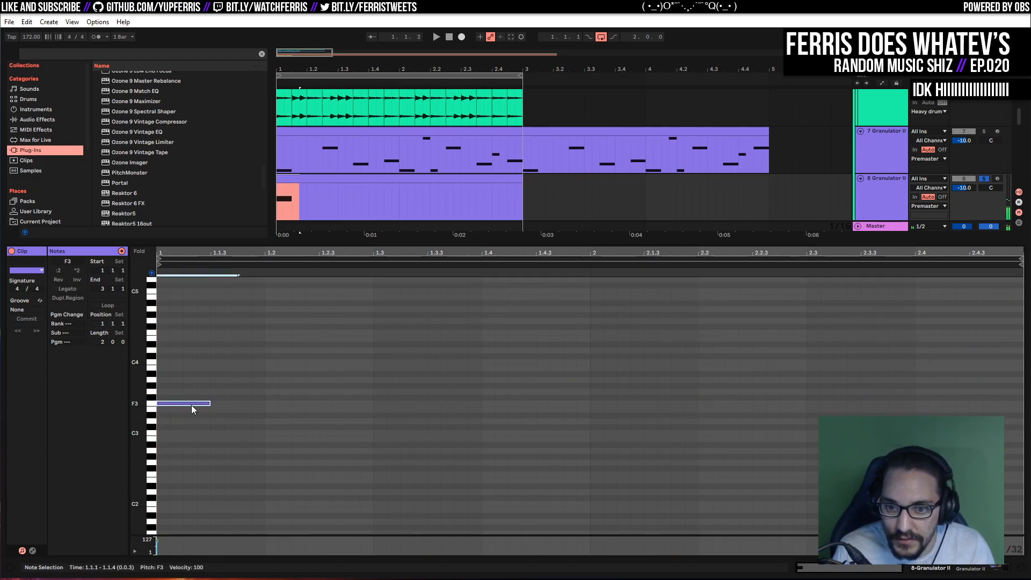
key(ctrl+d)
key(ctrl+d)
key(ctrl+d)
key(ctrl+d)
key(ctrl+d)
key(ctrl+d)
key(ctrl+d)
key(ctrl+d)
key(ctrl+d)
key(ctrl+d)
key(ctrl+d)
key(ctrl+d)
key(ctrl+d)
key(ctrl+d)
key(ctrl+d)
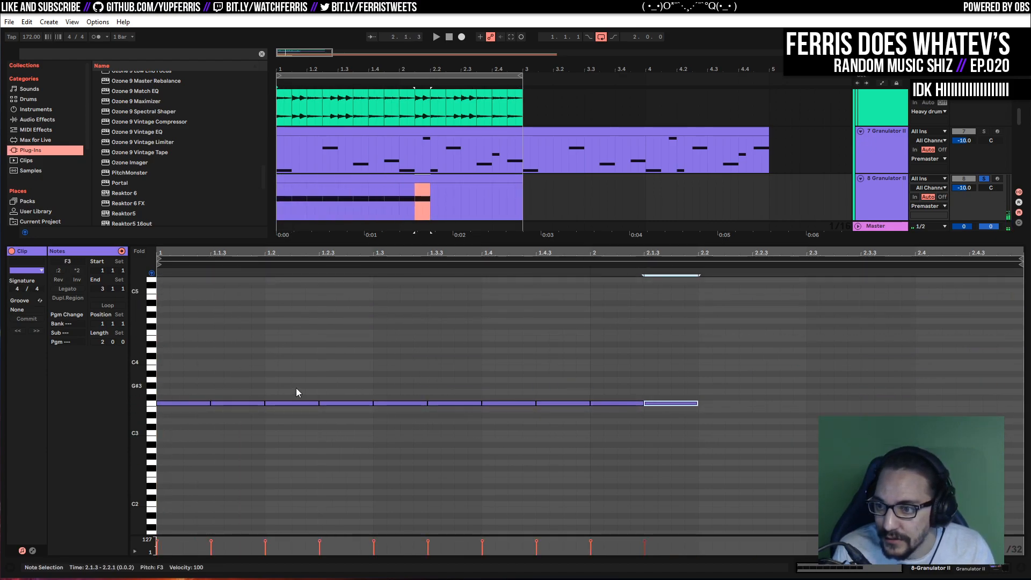
Set the spray to 5.91 ms and file position to 80.71 in track 8's Granulator II, and bypass the Audio Effect Rack, during looped playback
key(space)
key(shift+Tab)
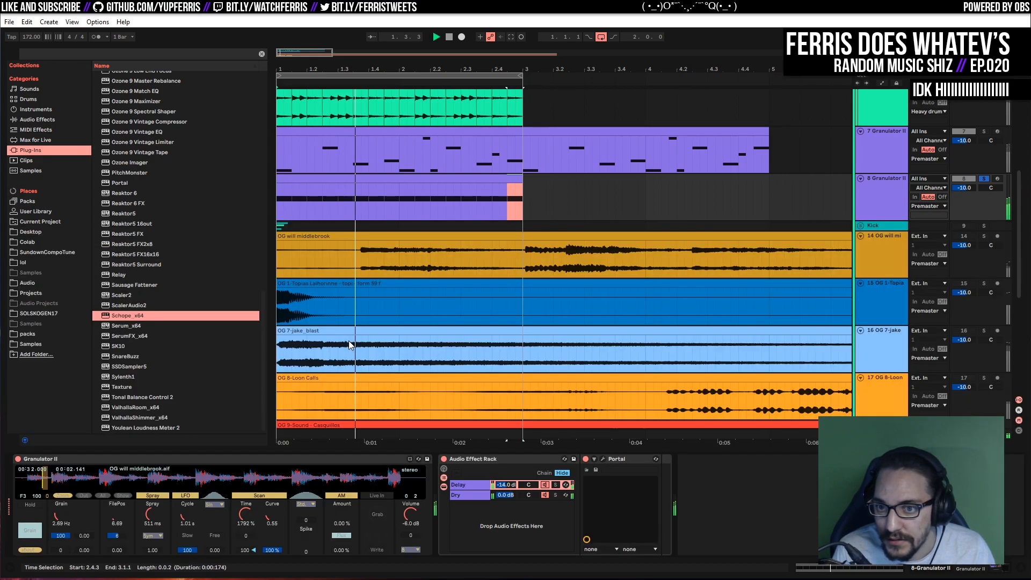
drag(152, 514, 151, 537)
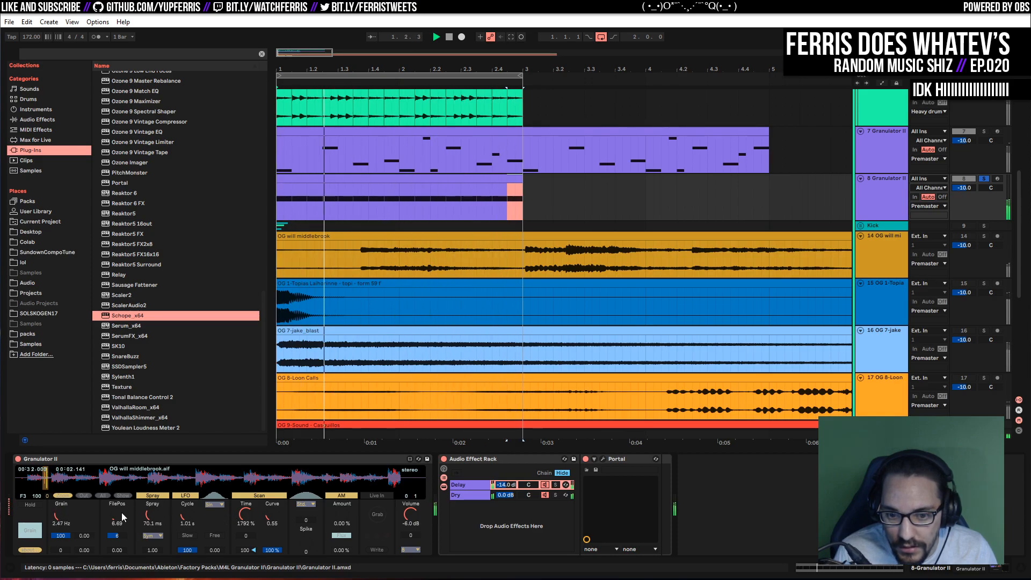
drag(123, 516, 122, 468)
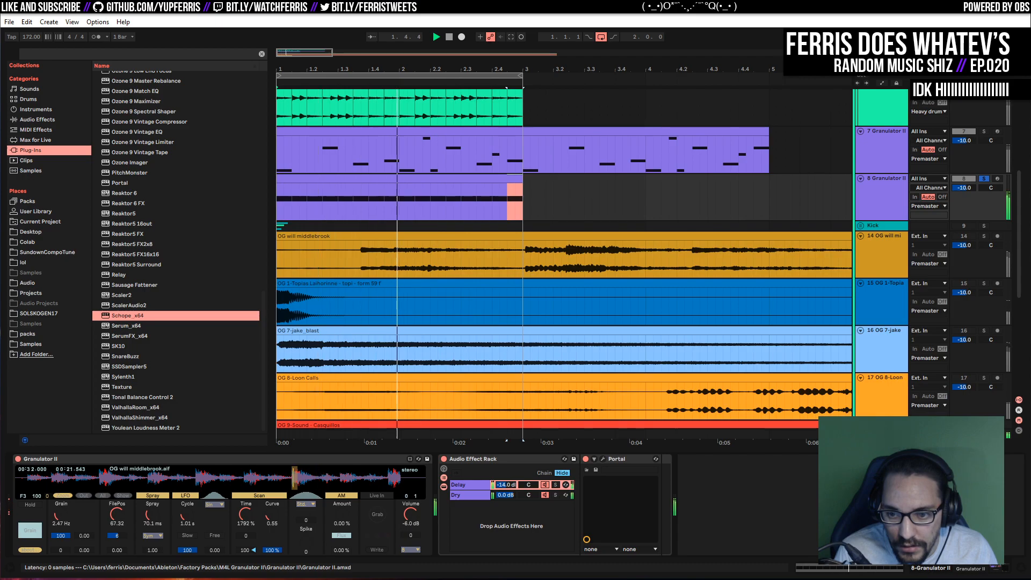
click(443, 459)
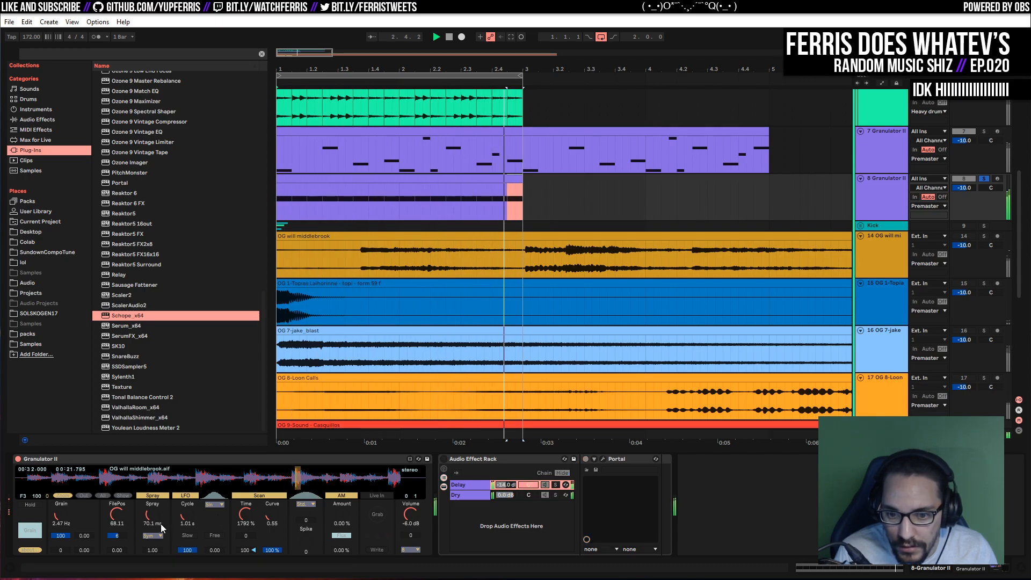
mouse_move(152, 514)
mouse_down()
mouse_move(152, 500)
mouse_move(153, 514)
mouse_move(117, 506)
mouse_up()
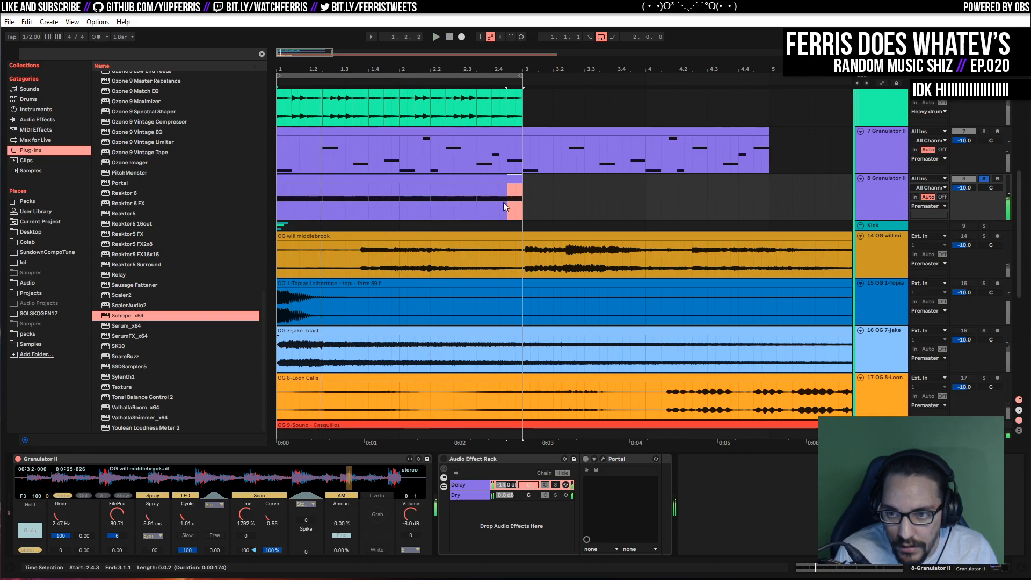
Replace the short F3 notes in track 8's clip with F3 notes two beats long across both bars, and audition the loop
double_click(482, 180)
drag(1009, 369, 219, 491)
key(Delete)
drag(211, 402, 383, 402)
key(space)
key(shift+Tab)
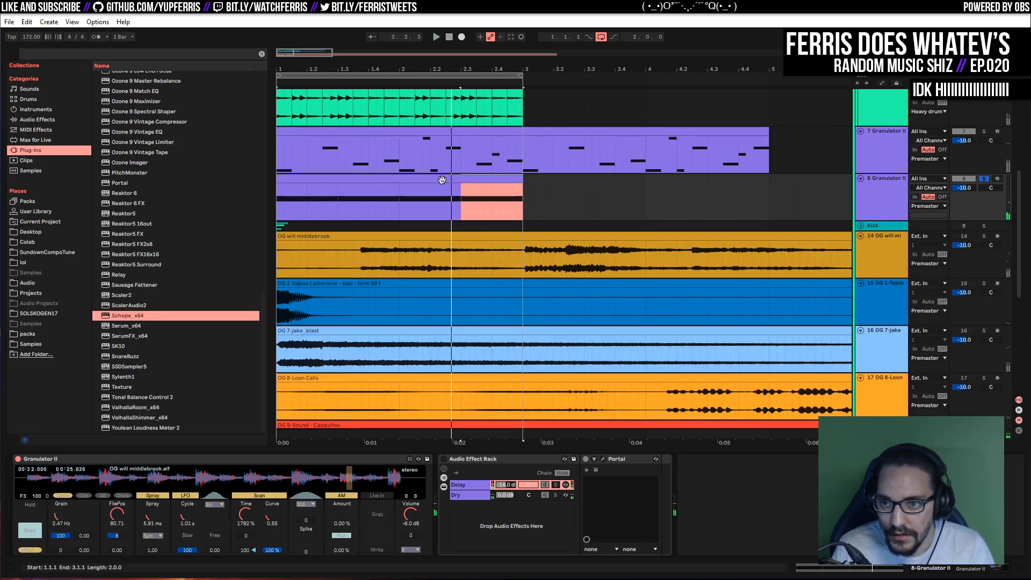
click(442, 179)
key(space)
click(880, 192)
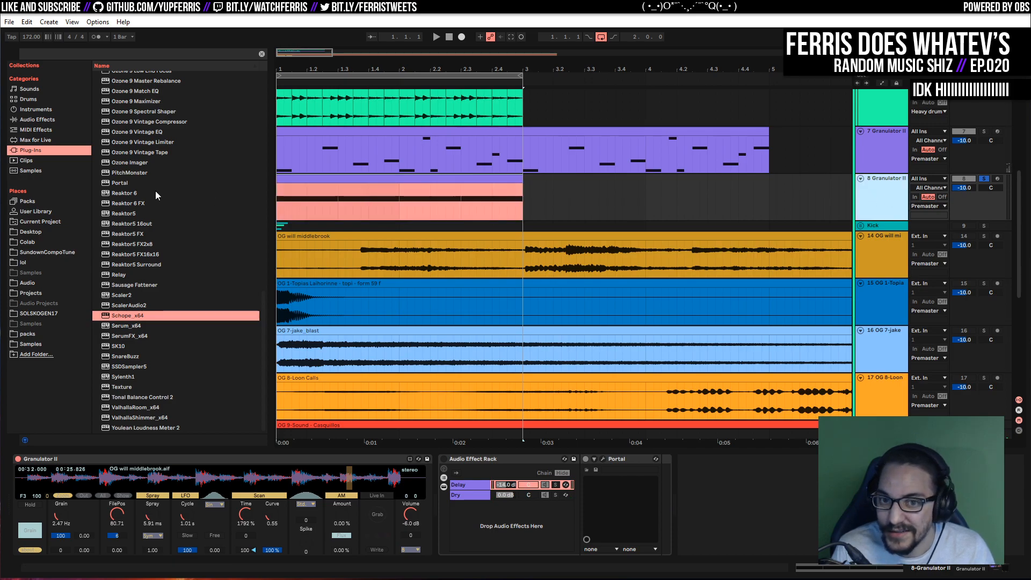
Add the MeldaProduction MTuner plug-in after Portal on track 8 and move its window clear of the Granulator II controls during playback
scroll(150, 231, up, 15)
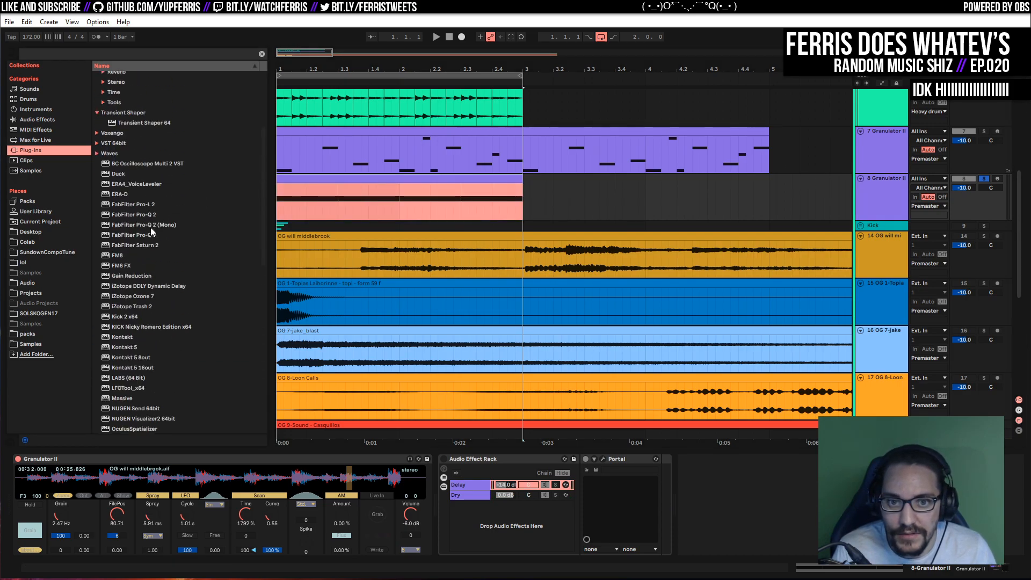
double_click(319, 175)
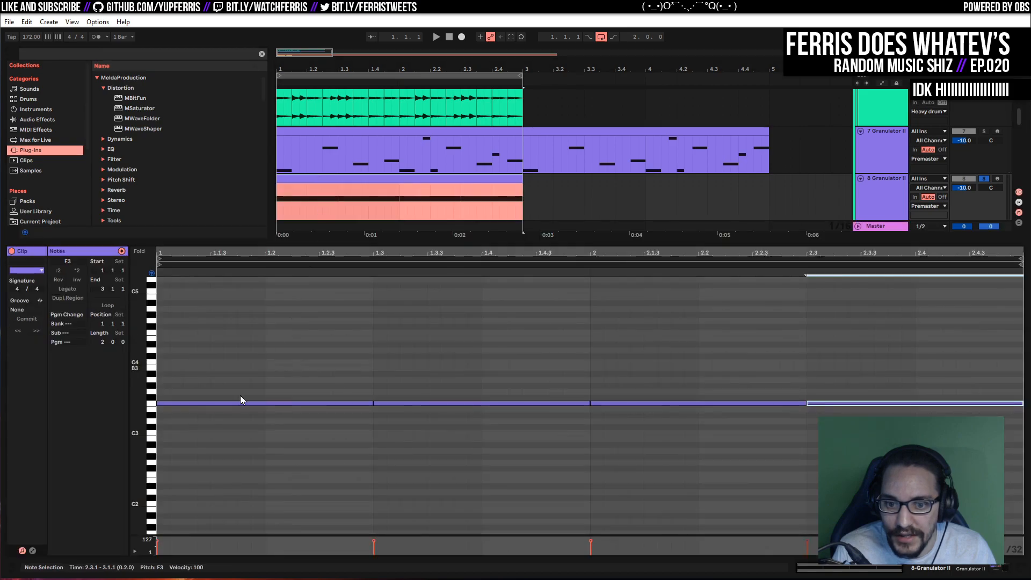
key(shift+Tab)
scroll(179, 207, up, 1)
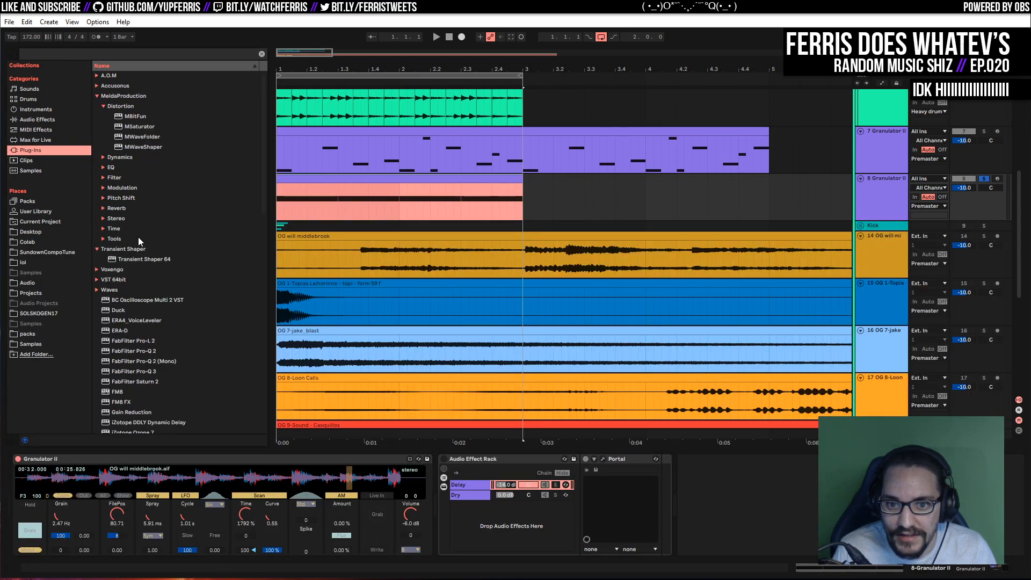
click(109, 240)
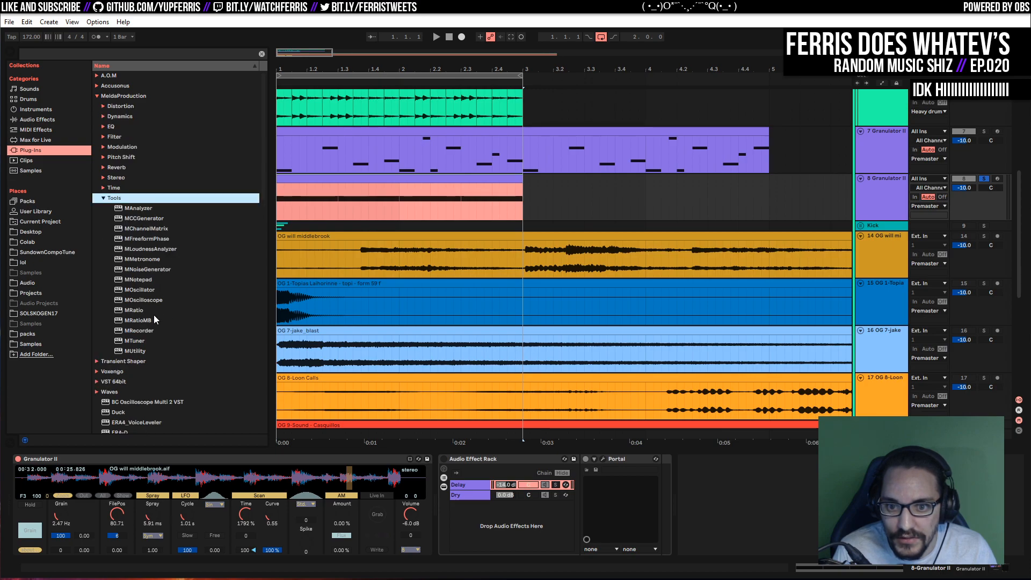
drag(136, 343, 764, 468)
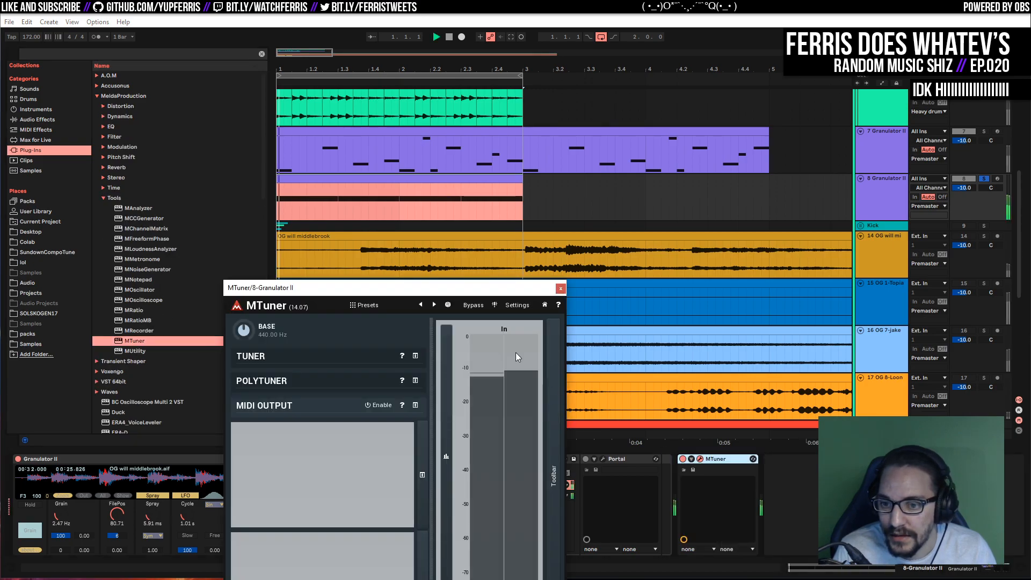
drag(417, 290, 704, 170)
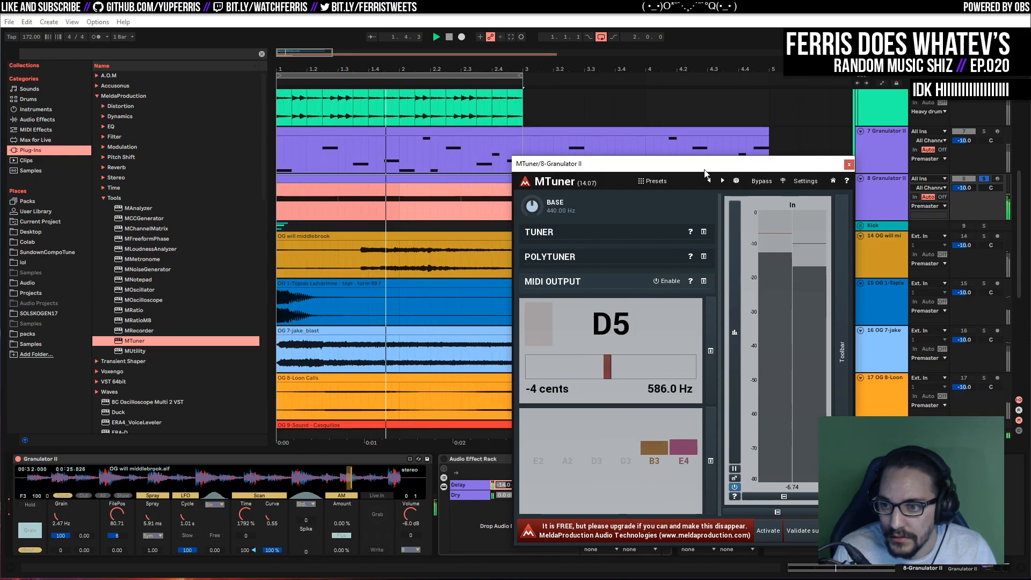
Adjust the pitch transposition of track 8's Granulator II to 0 st while checking the detected note in MTuner
click(30, 530)
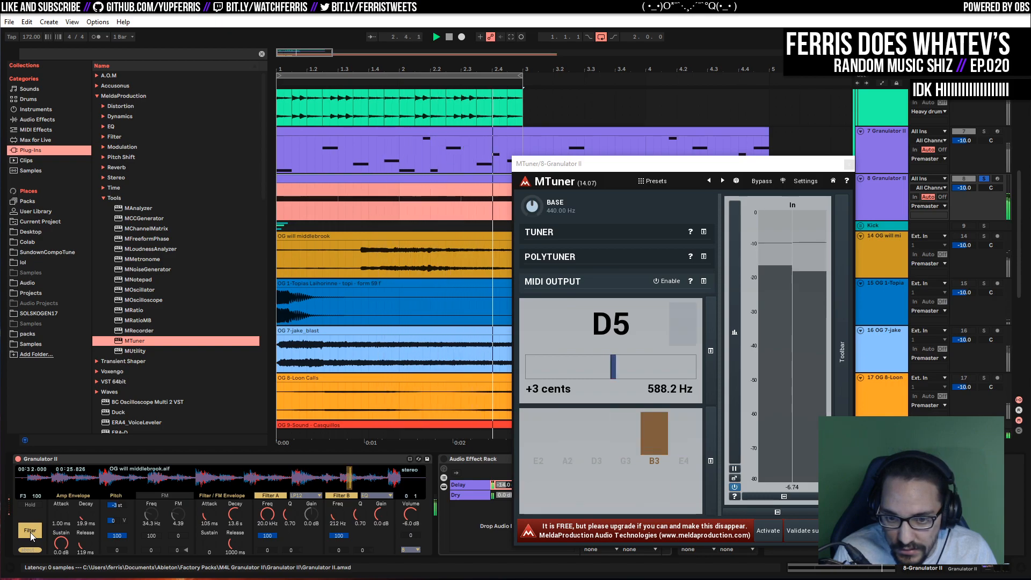
click(30, 532)
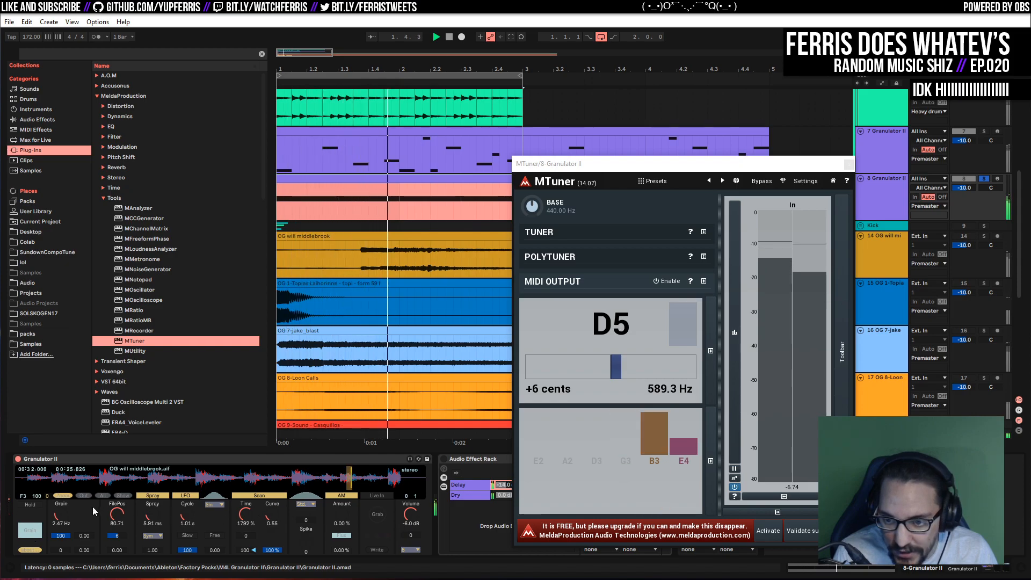
click(37, 530)
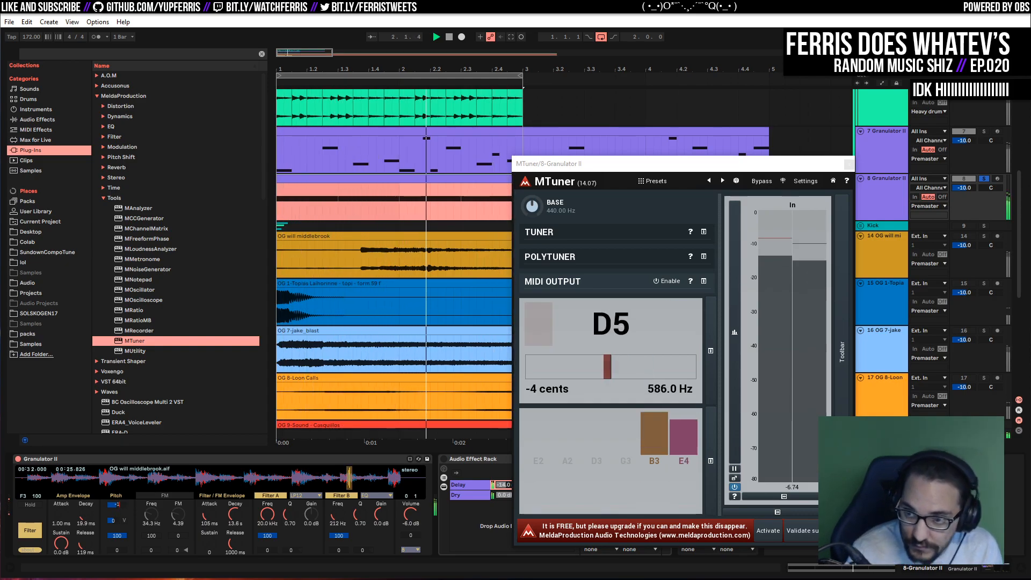
drag(119, 506, 119, 498)
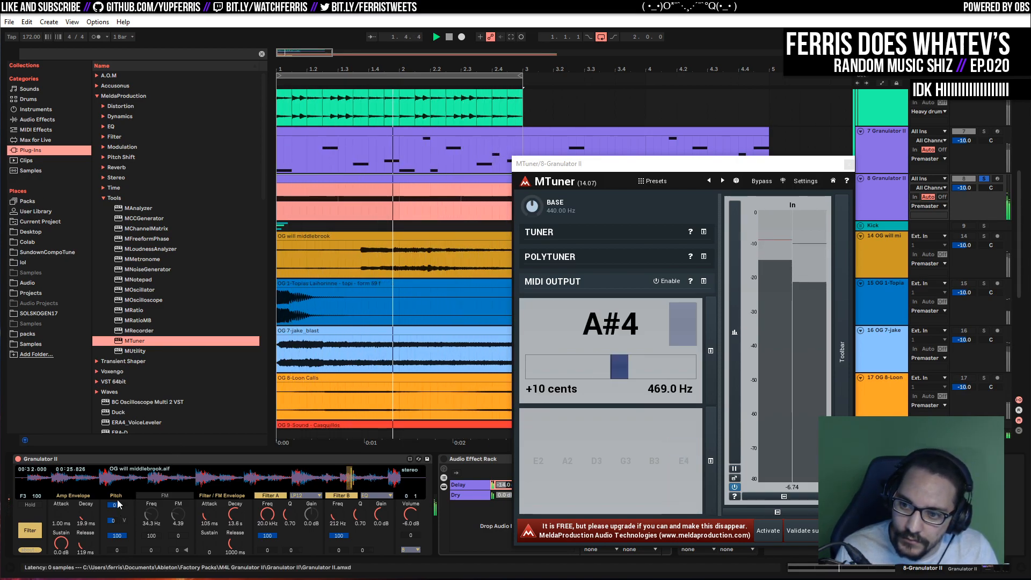
drag(118, 509, 117, 512)
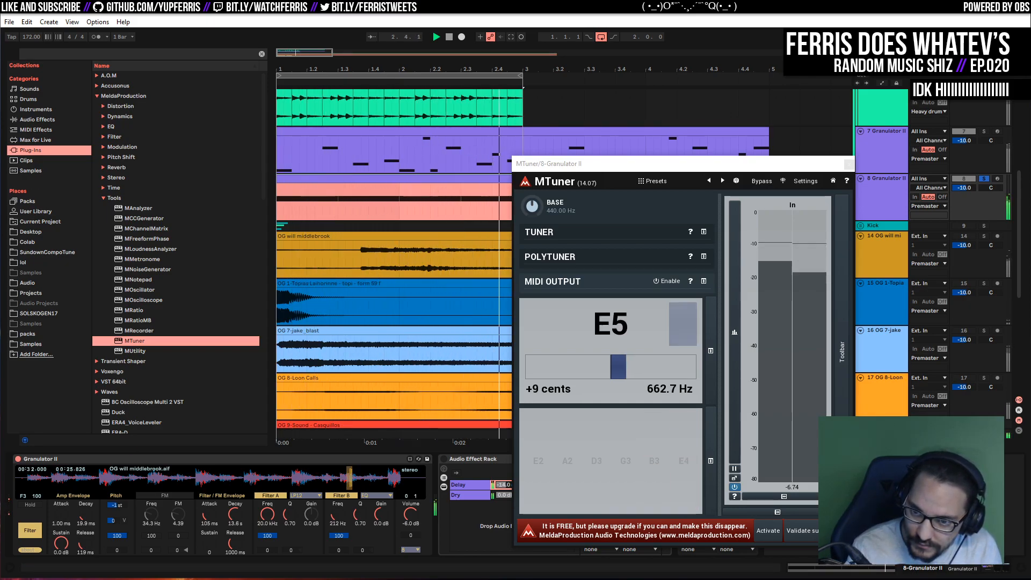
drag(118, 512, 117, 509)
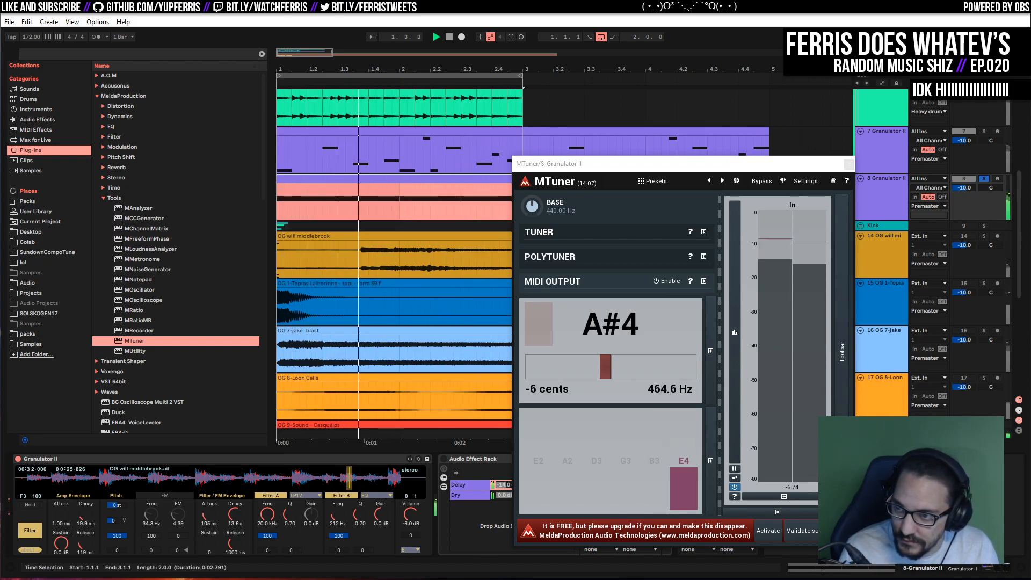
key(space)
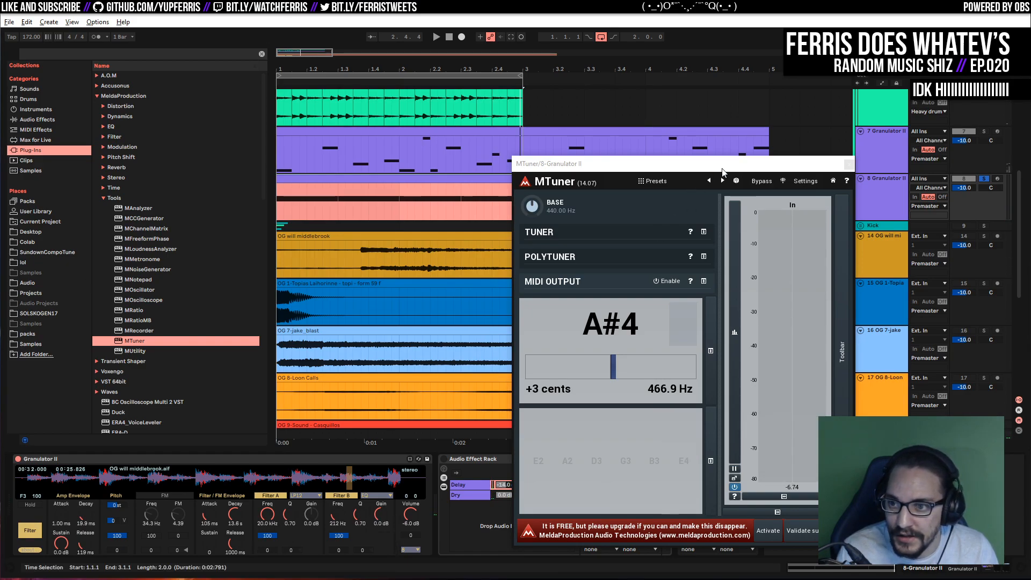
Audition both Granulator II tracks soloed together with MTuner off, solo track 8 alone, and re-enable and reopen MTuner
click(850, 165)
click(682, 459)
key(space)
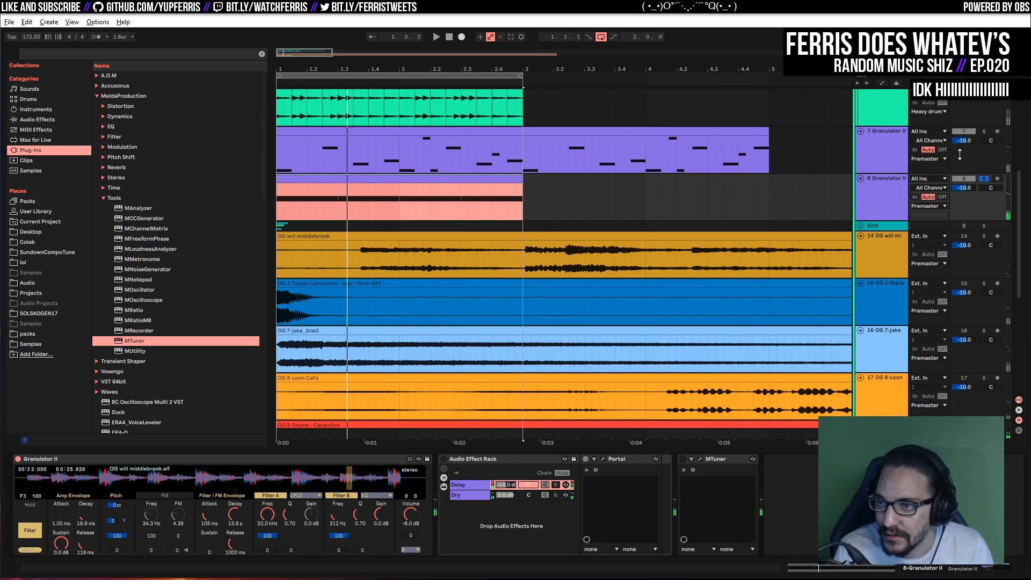
click(986, 131)
key(space)
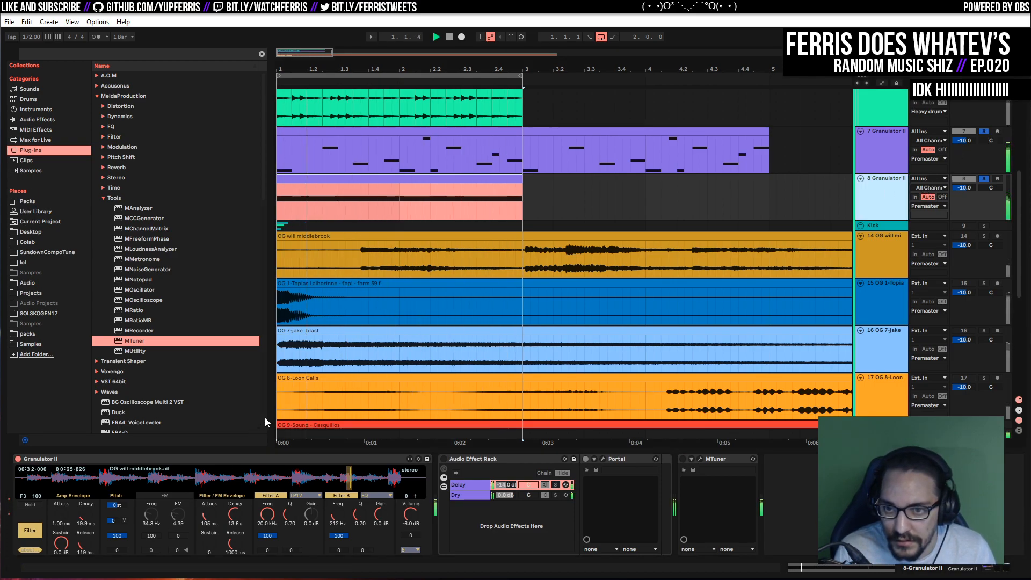
click(247, 459)
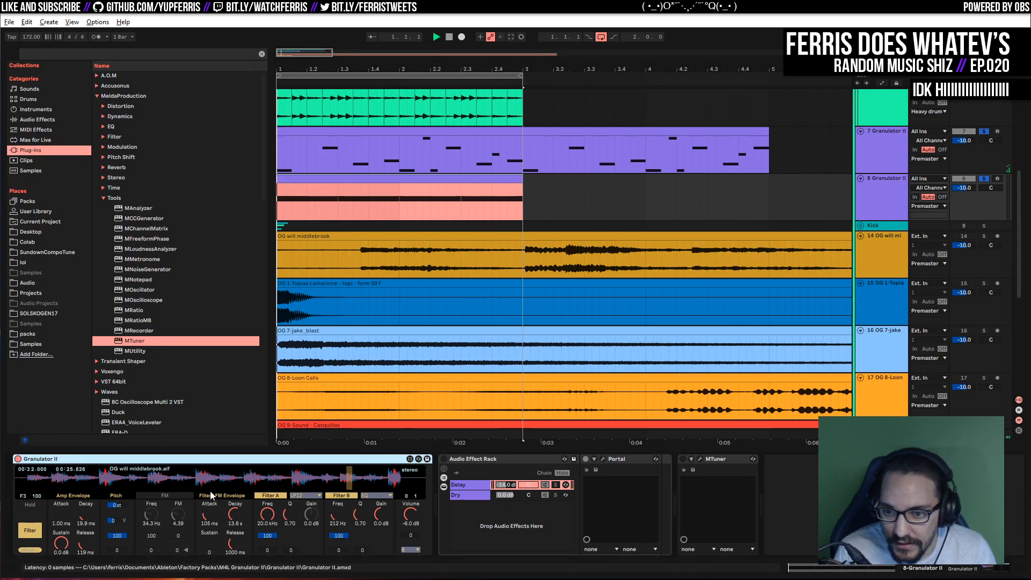
key(space)
click(984, 179)
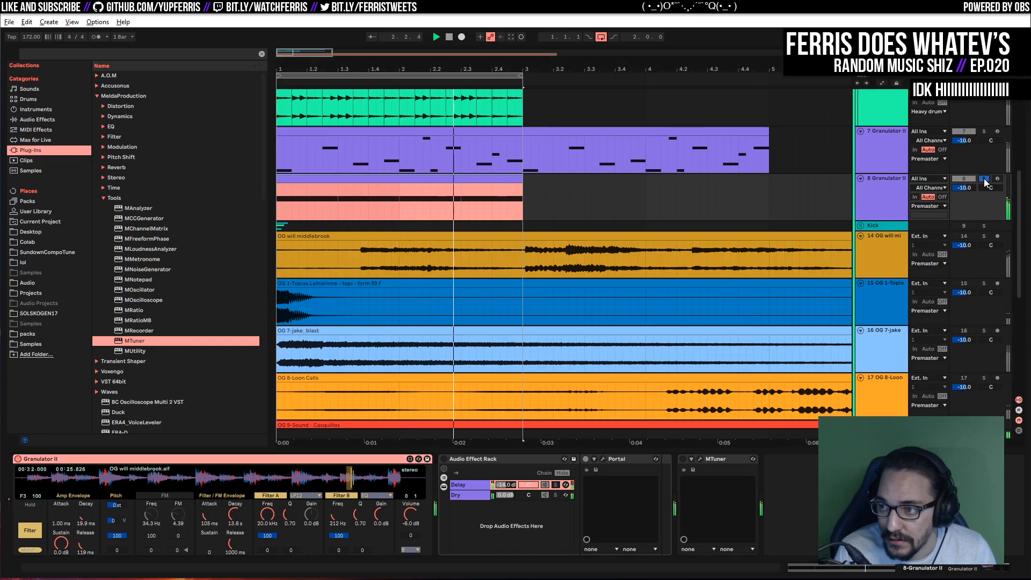
click(682, 460)
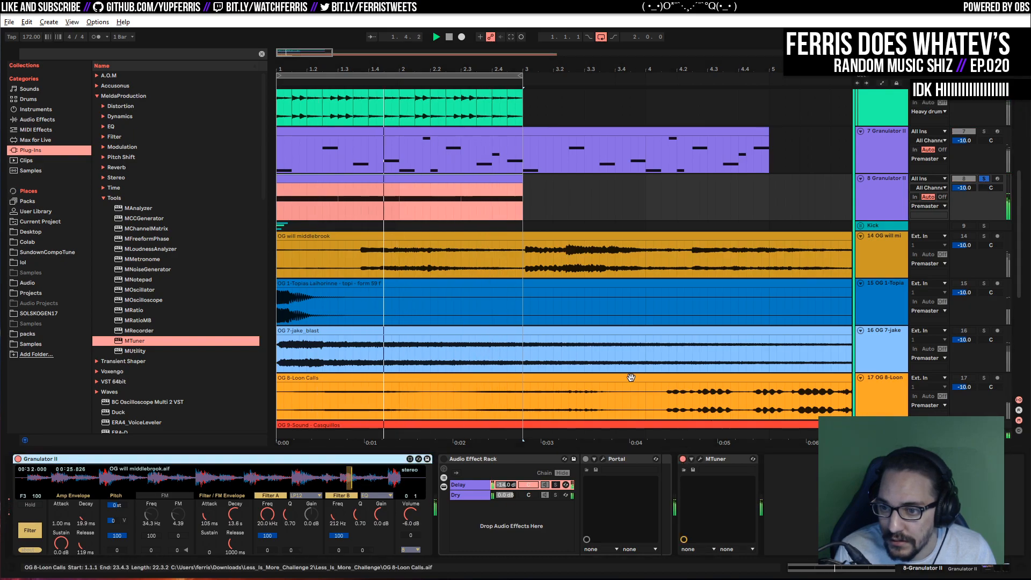
click(699, 459)
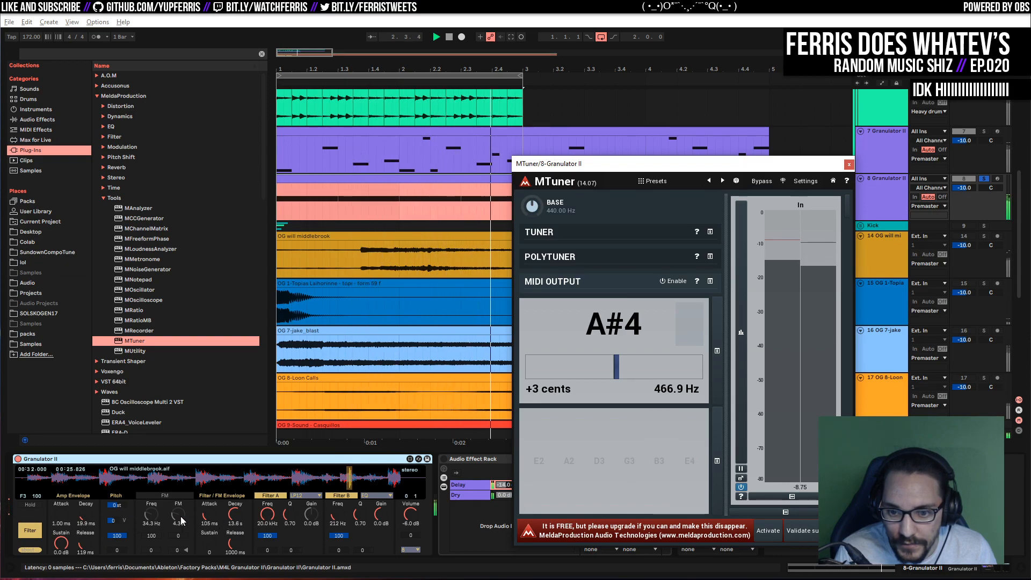
Retune track 8's Granulator II grains to 3.44 Hz grain, file position 69.69, 0.22 ms spray and 864 % scan time
click(32, 532)
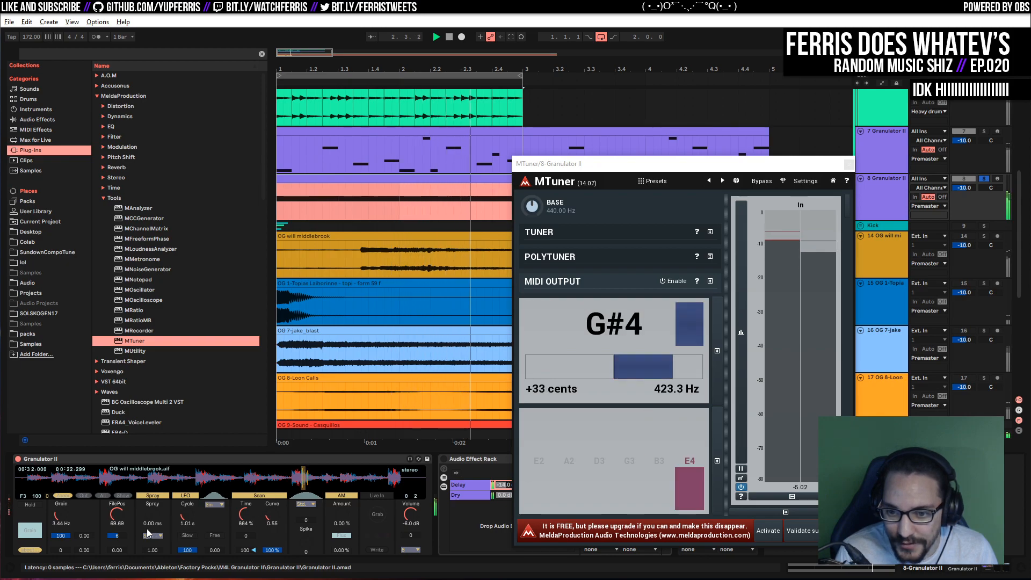
click(32, 531)
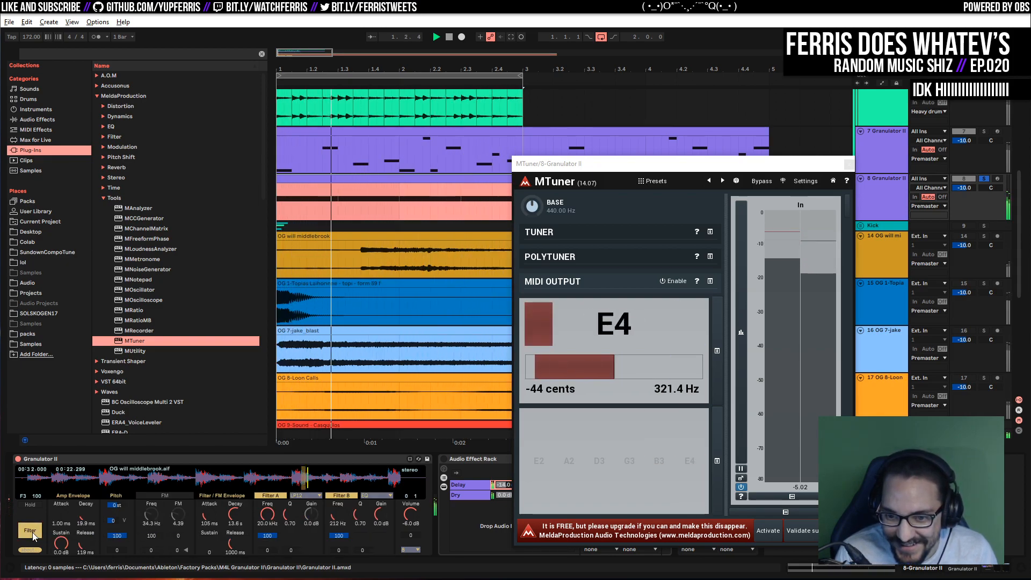
click(31, 532)
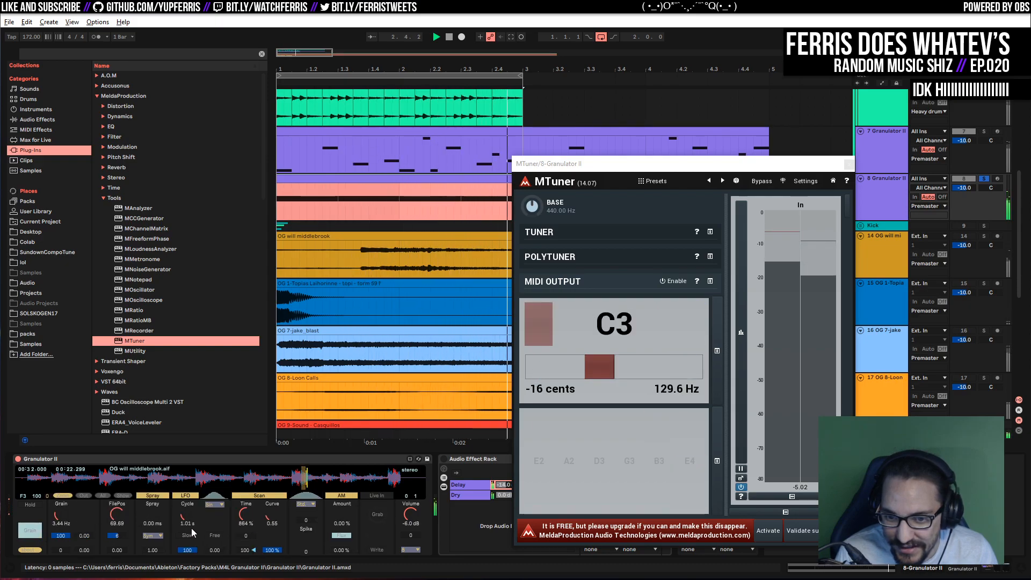
drag(153, 516, 153, 515)
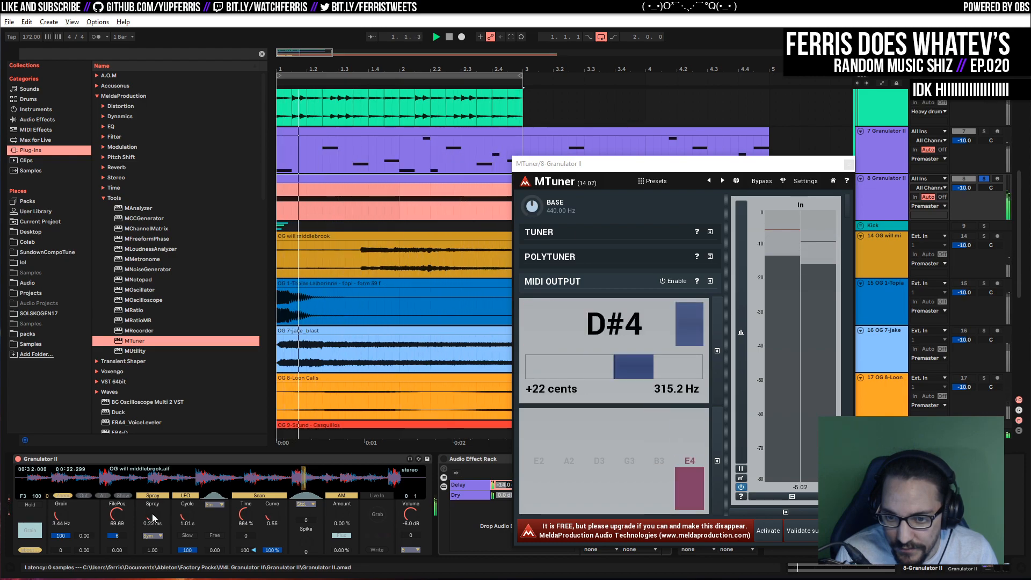
Set the pitch of track 8's Granulator II to -2 st, solo track 7 alongside it for comparison, and close MTuner
click(30, 531)
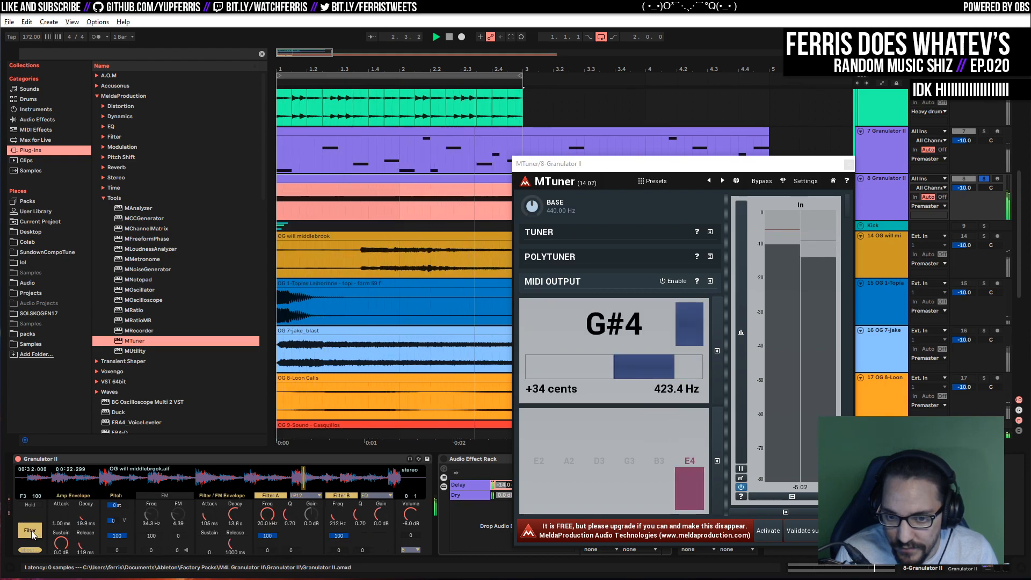
drag(121, 505, 121, 510)
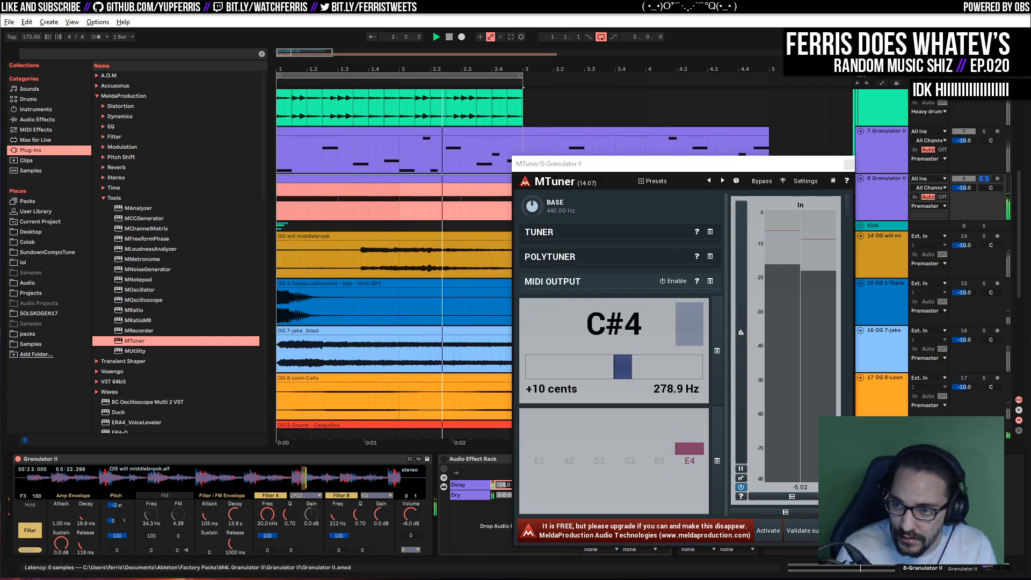
ctrl+click(984, 132)
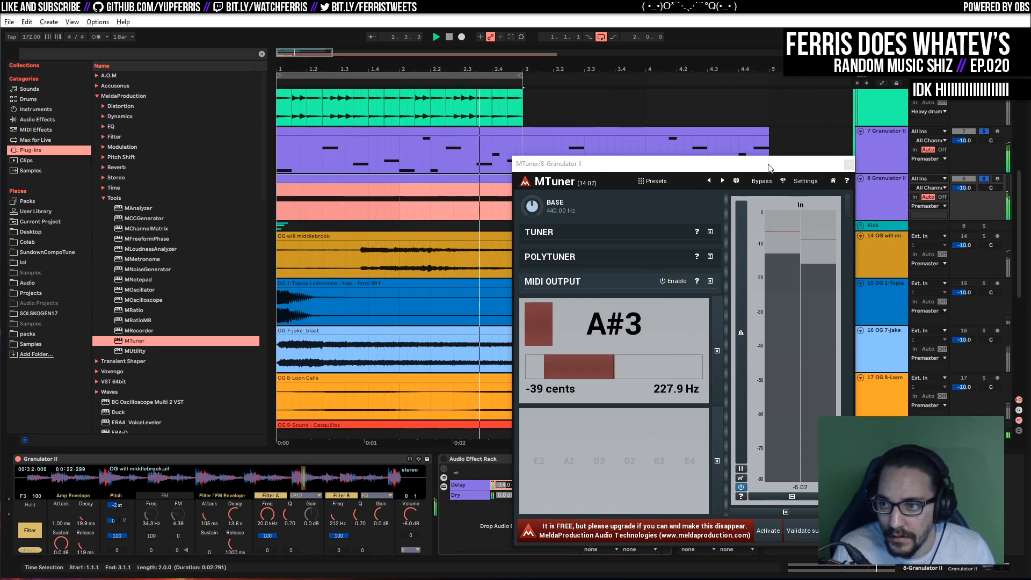
click(847, 164)
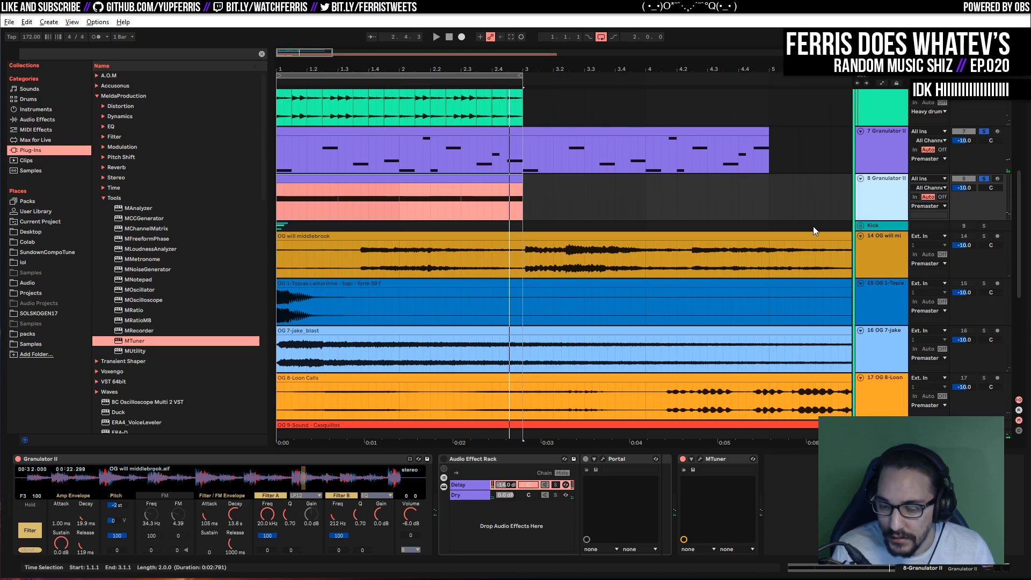
Insert a new MIDI track below the second Granulator II track
key(ctrl+shift+t)
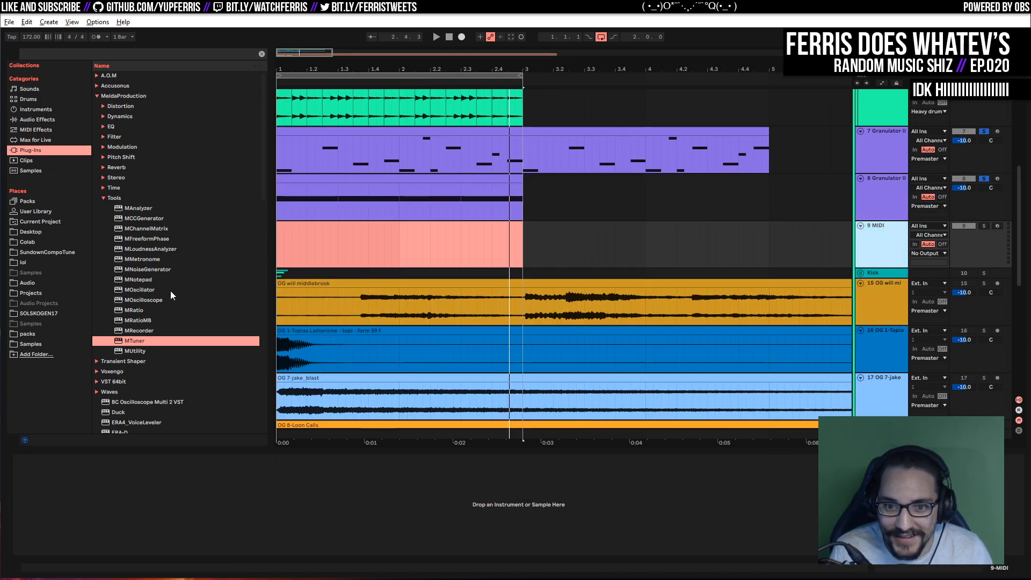
Load Serum_x64 on track 9, copy track 8's MIDI clip onto it, play it back and move the Serum window aside
scroll(169, 290, down, 20)
scroll(171, 297, down, 3)
drag(119, 328, 165, 502)
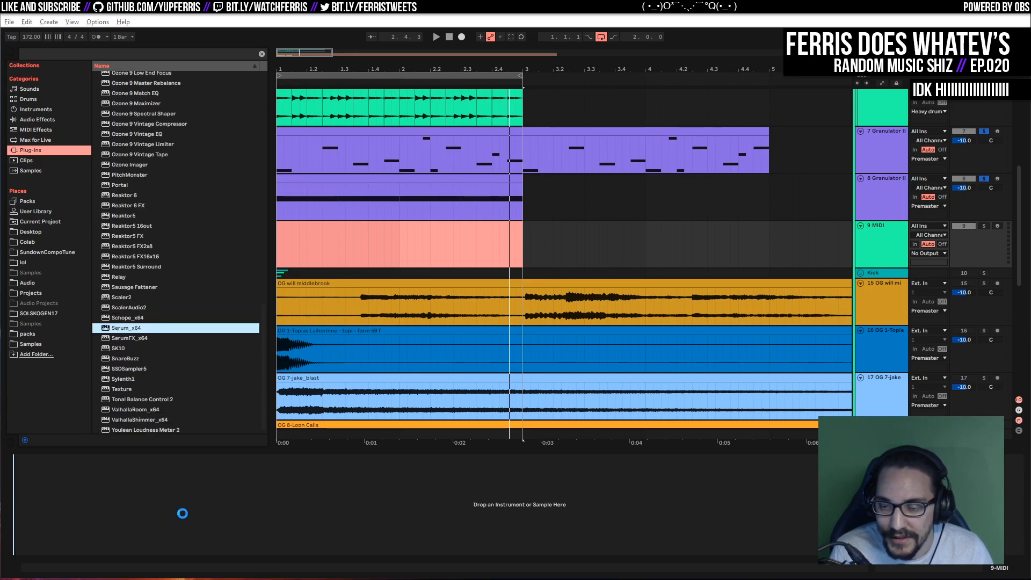
drag(352, 178, 352, 244)
key(space)
drag(624, 183, 250, 447)
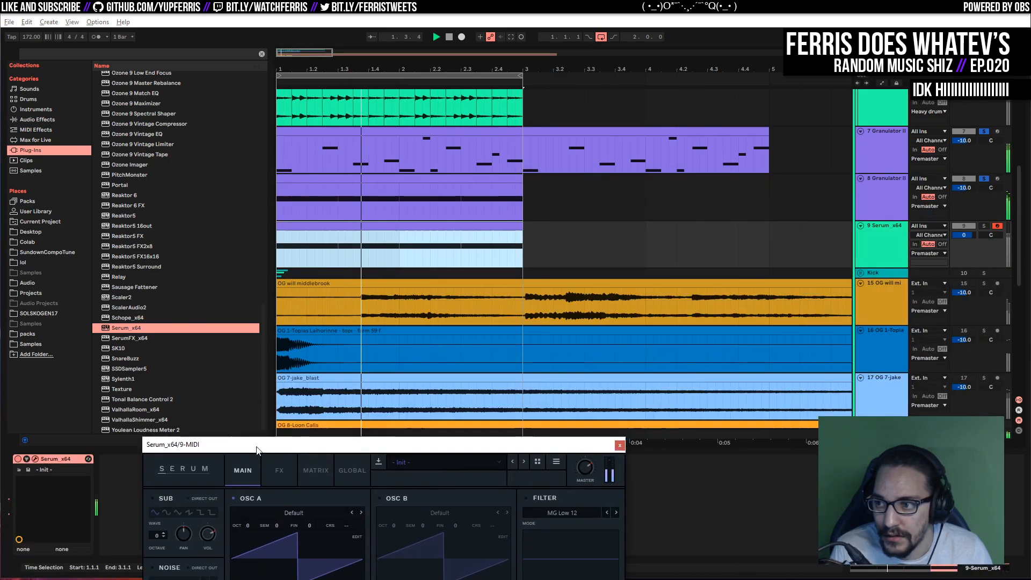
Set the Serum track's volume to -15 and solo it together with track 8's Granulator II to compare pitch
click(983, 226)
click(984, 179)
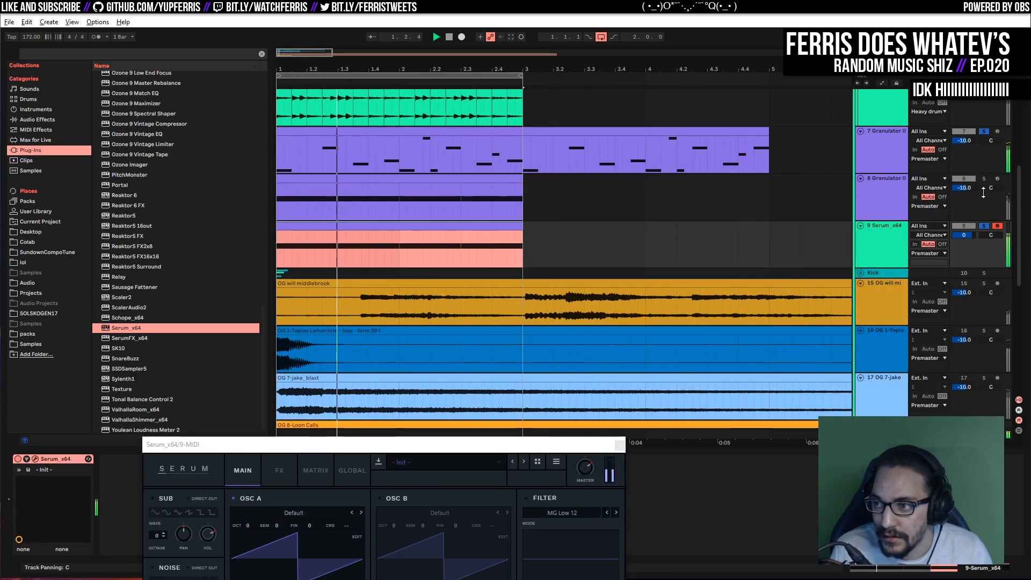
click(985, 226)
click(963, 235)
text(-15)
key(Return)
click(983, 226)
ctrl+click(984, 180)
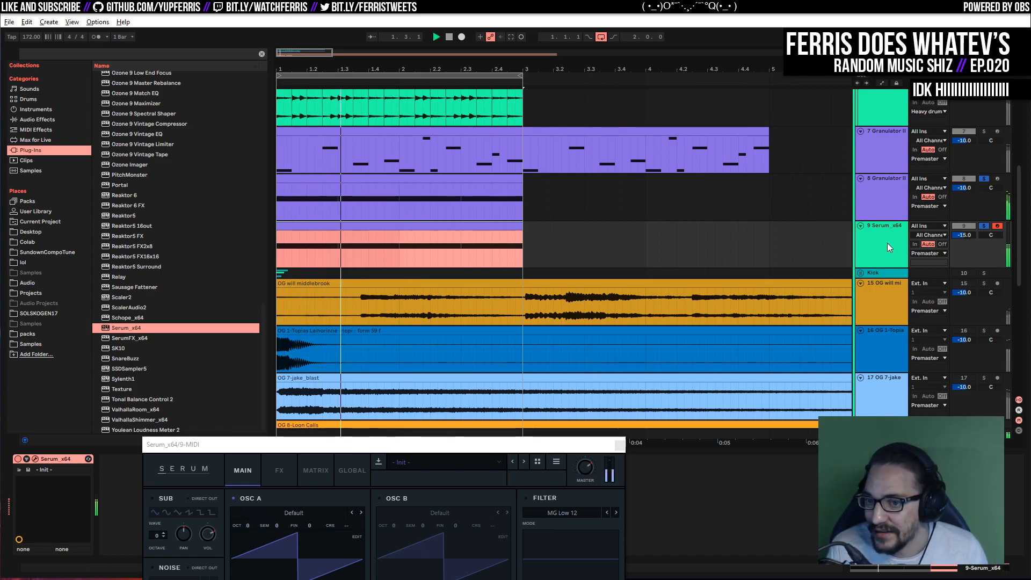
Set the pitch of track 8's Granulator II to +2 st
click(884, 200)
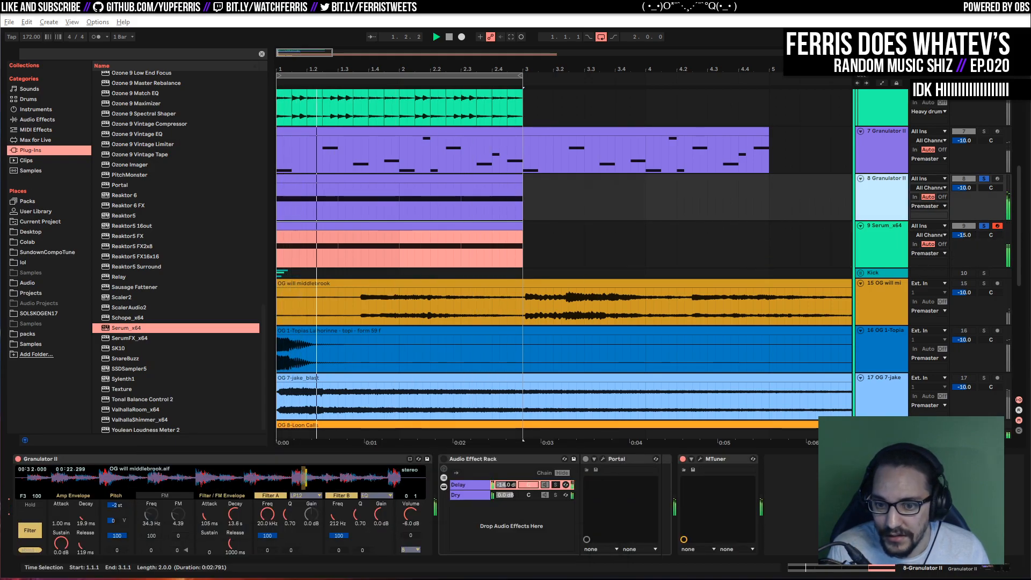
click(116, 506)
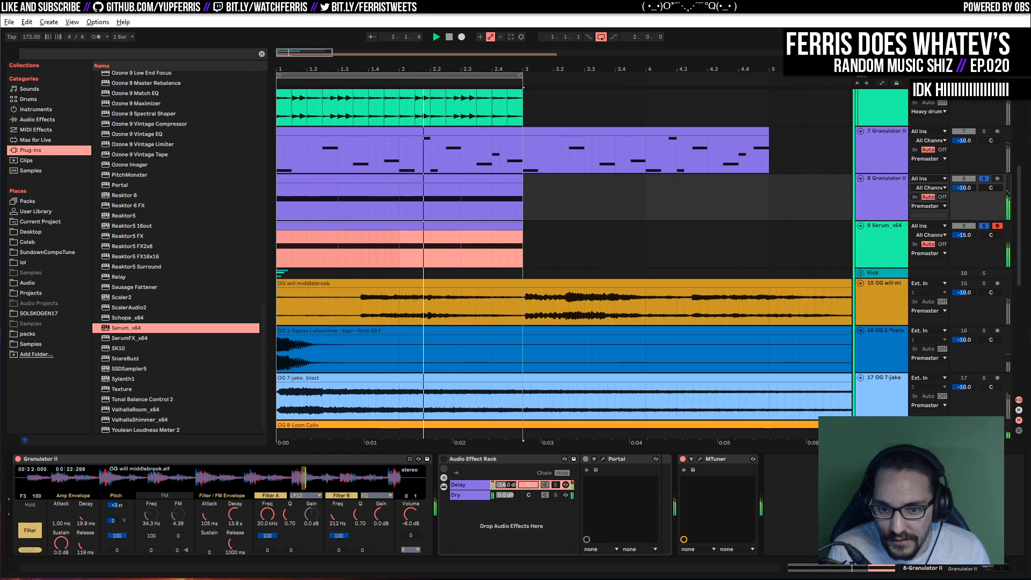
text(2)
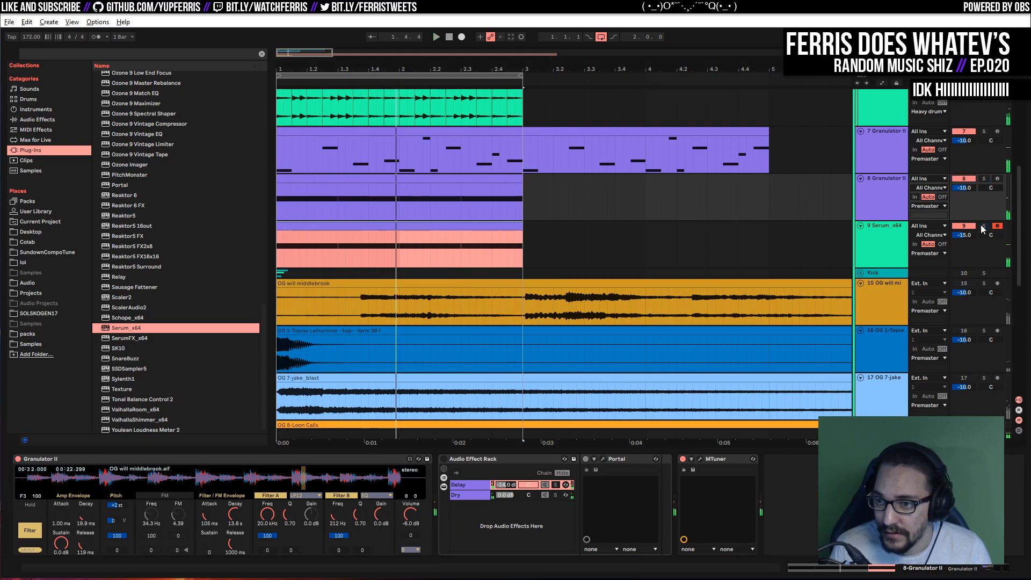
Delete the Serum track and play the remaining tracks together
click(878, 253)
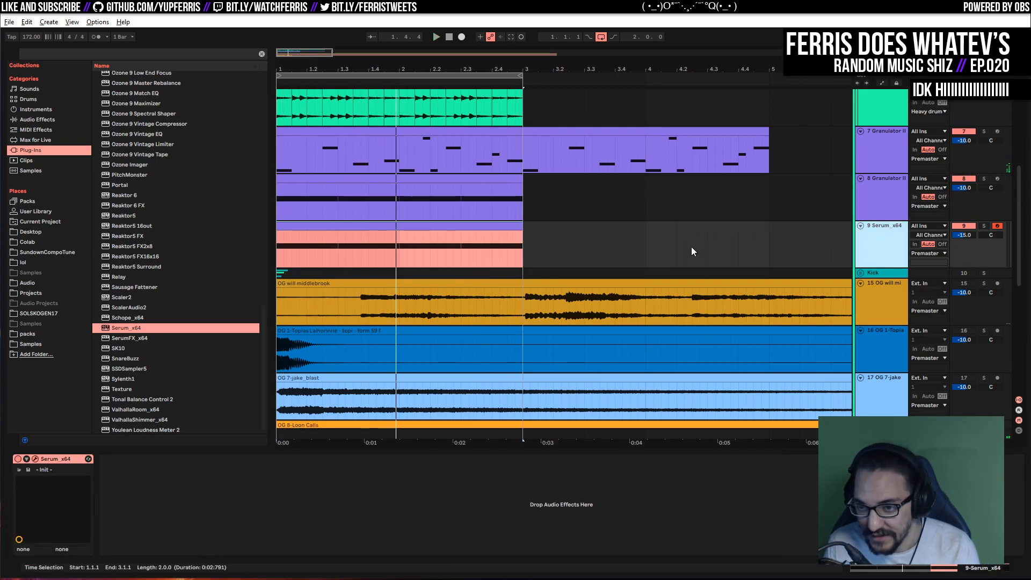
key(Delete)
click(279, 208)
key(space)
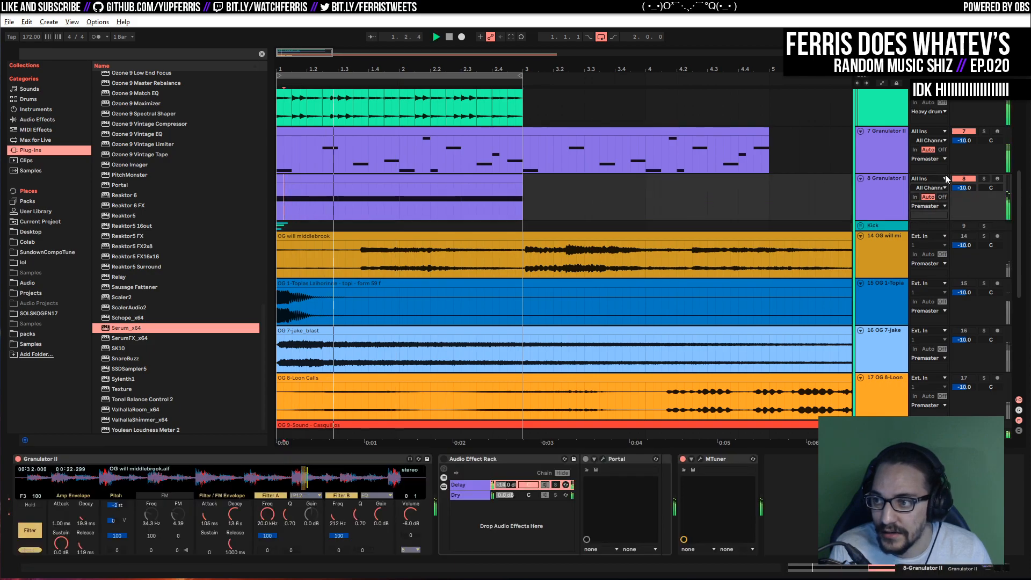
scroll(599, 239, up, 3)
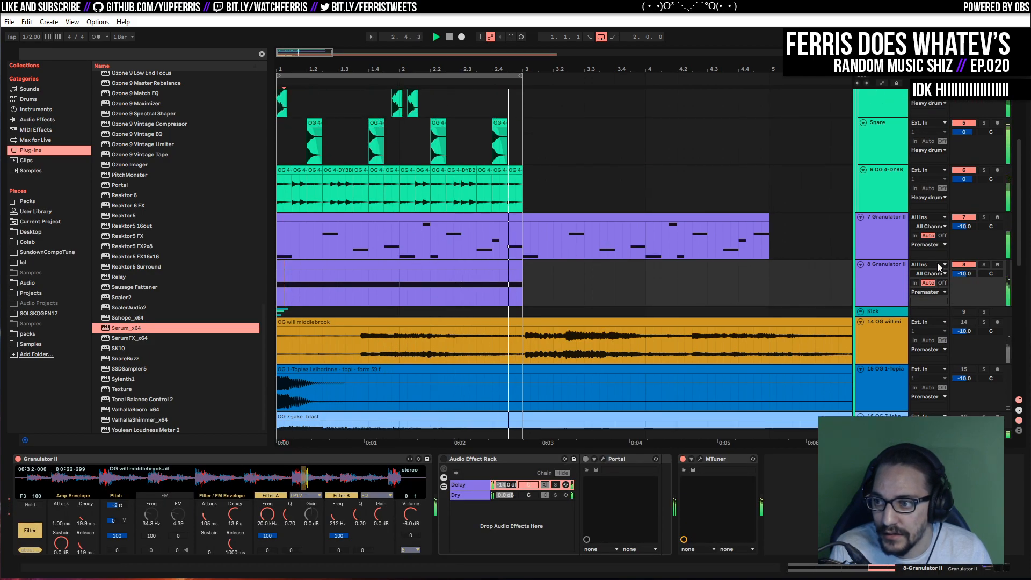
Solo track 8, open its MIDI clip and copy the first F3 note up to A#3, playing the result
click(986, 265)
click(877, 284)
double_click(330, 275)
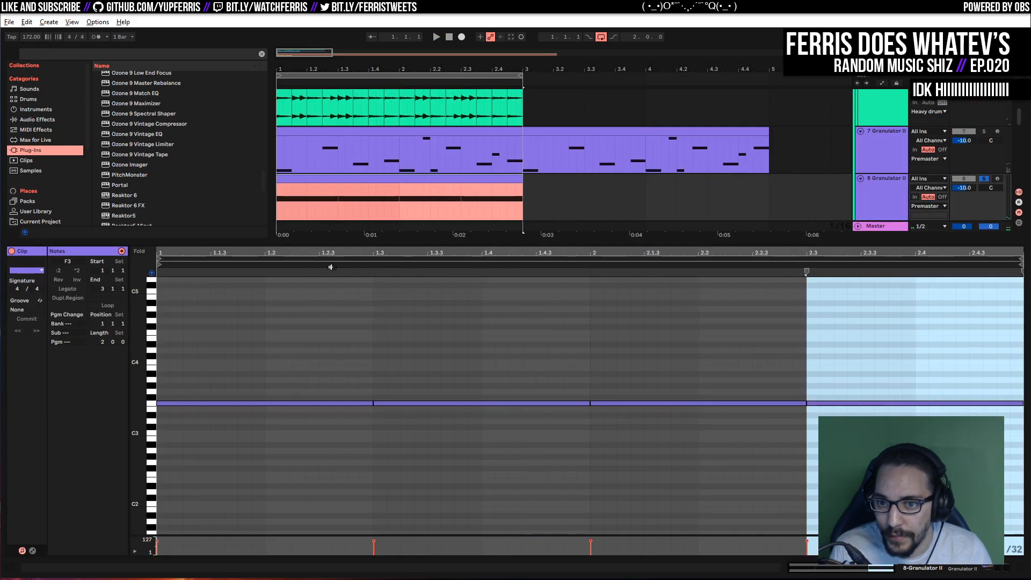
click(212, 402)
drag(198, 403, 194, 375)
key(space)
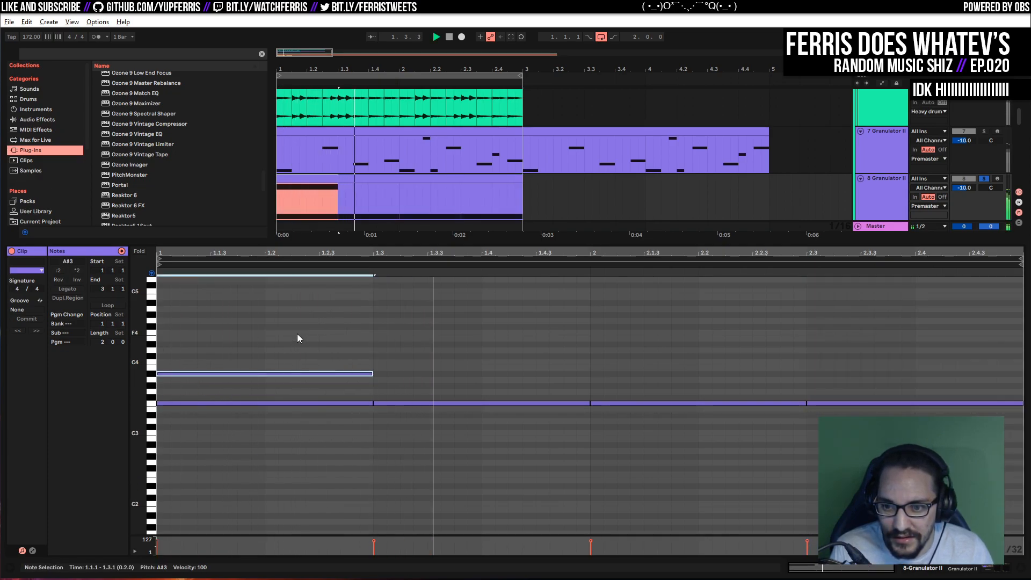
Duplicate the A#3 note three times to fill the two-bar clip
key(ctrl+d)
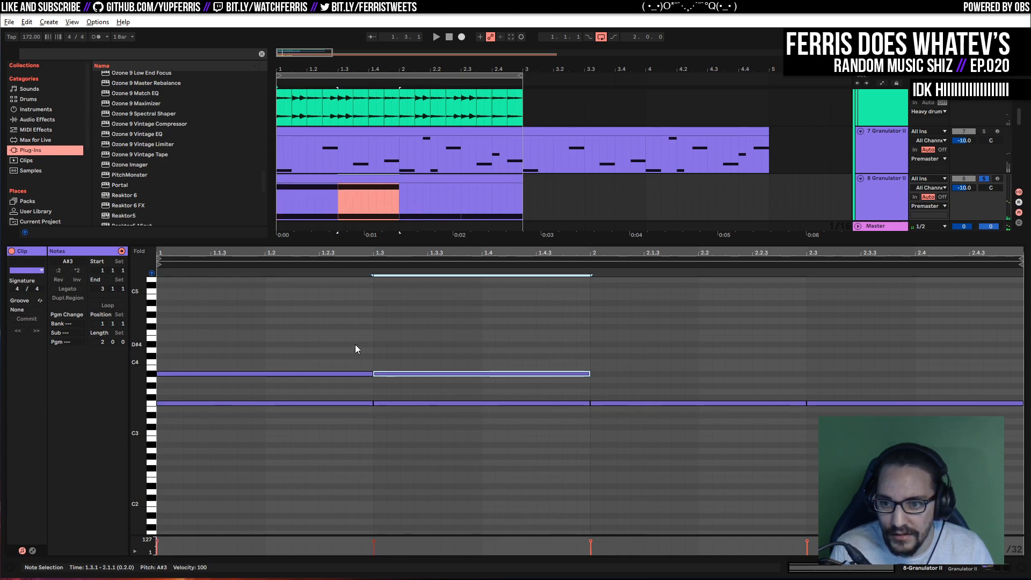
key(ctrl+d)
key(ctrl+d)
Delete all notes from 1.3 onward and shorten the remaining F3 and A#3 notes to three sixteenths
drag(960, 321, 386, 422)
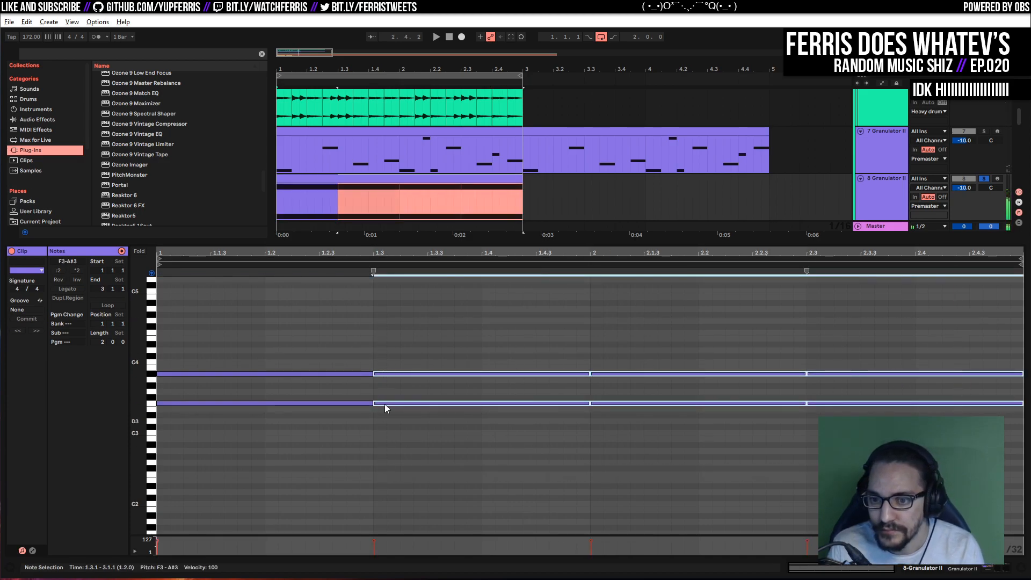
key(Delete)
drag(382, 353, 329, 450)
drag(371, 374, 241, 377)
Duplicate the three-sixteenth F3–A#3 pair six times end to end, up to just past 2.2, checking it in playback
key(ctrl+d)
key(ctrl+d)
key(ctrl+d)
key(space)
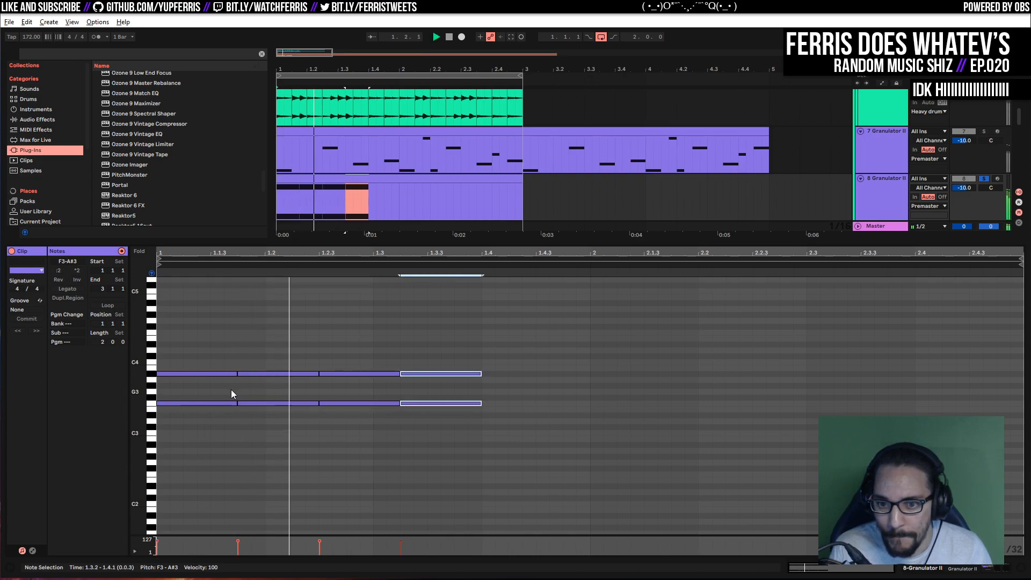
key(ctrl+d)
key(ctrl+d)
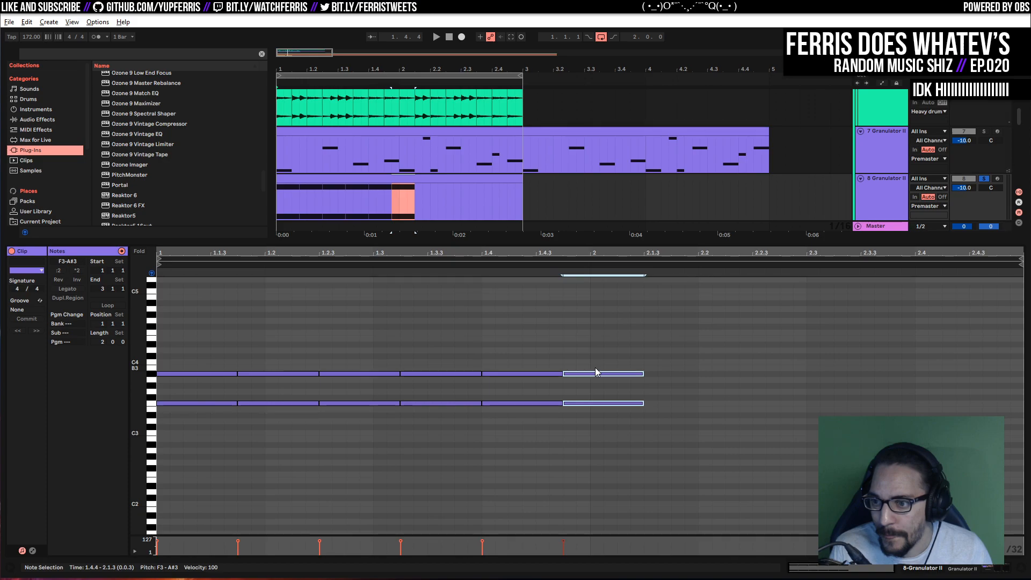
key(ctrl+d)
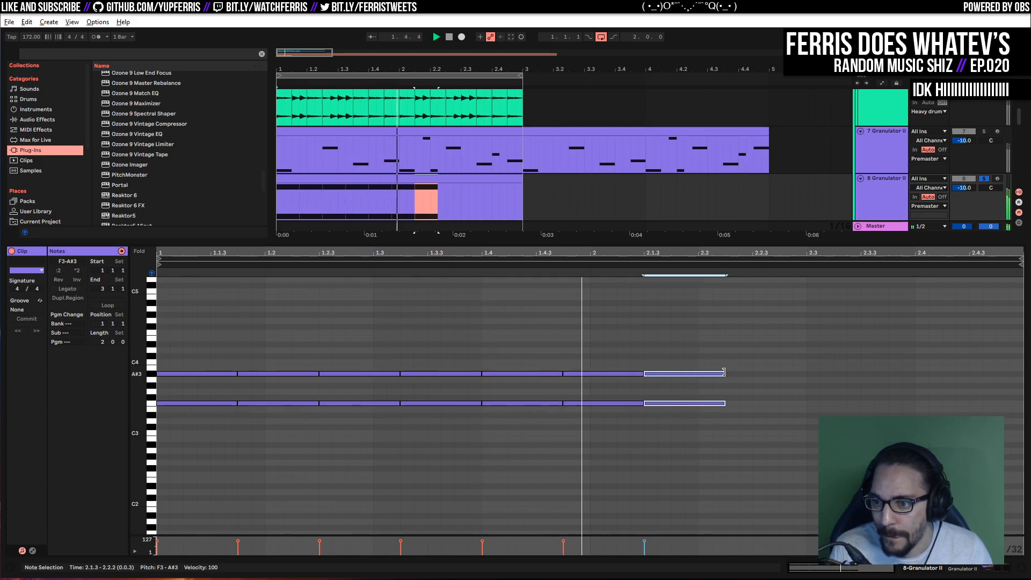
Shorten the last F3–A#3 pair at 2.1.3 to two sixteenths
drag(725, 372, 699, 373)
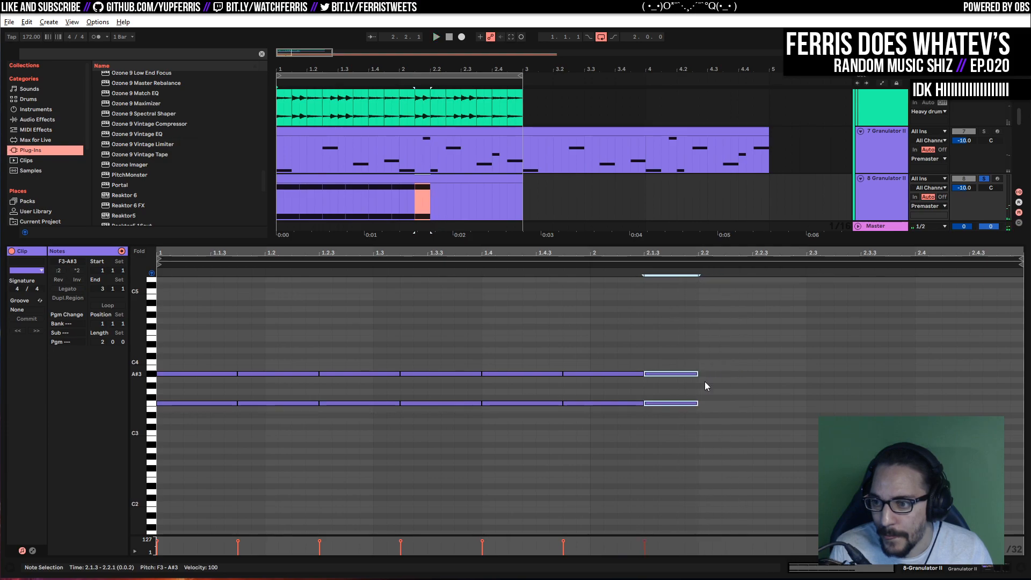
click(679, 403)
click(695, 373)
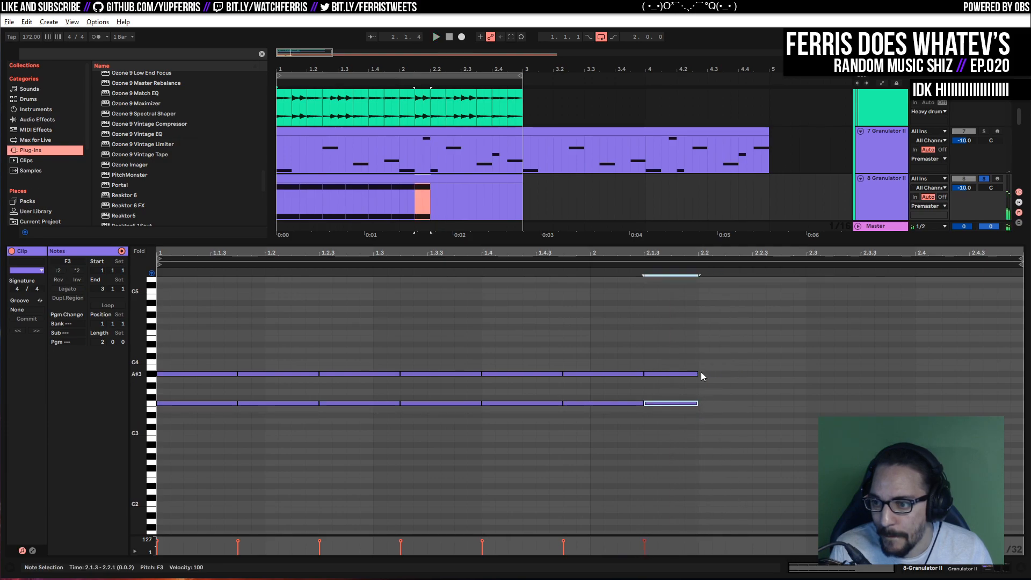
Set the grain file position of track 8's Granulator II to 43.70 while playing the clip
key(shift+Tab)
key(space)
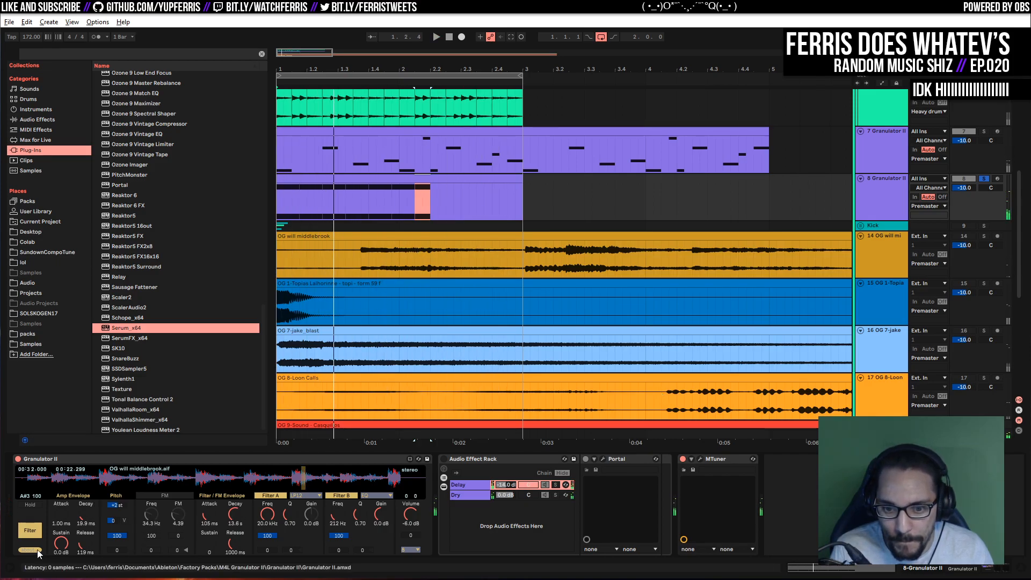
click(30, 532)
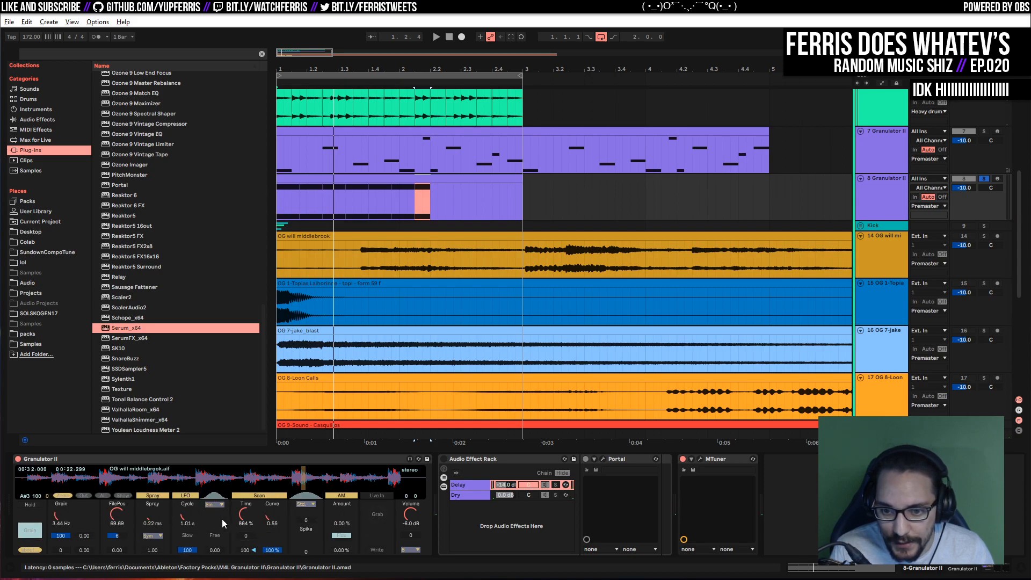
key(space)
drag(117, 515, 118, 559)
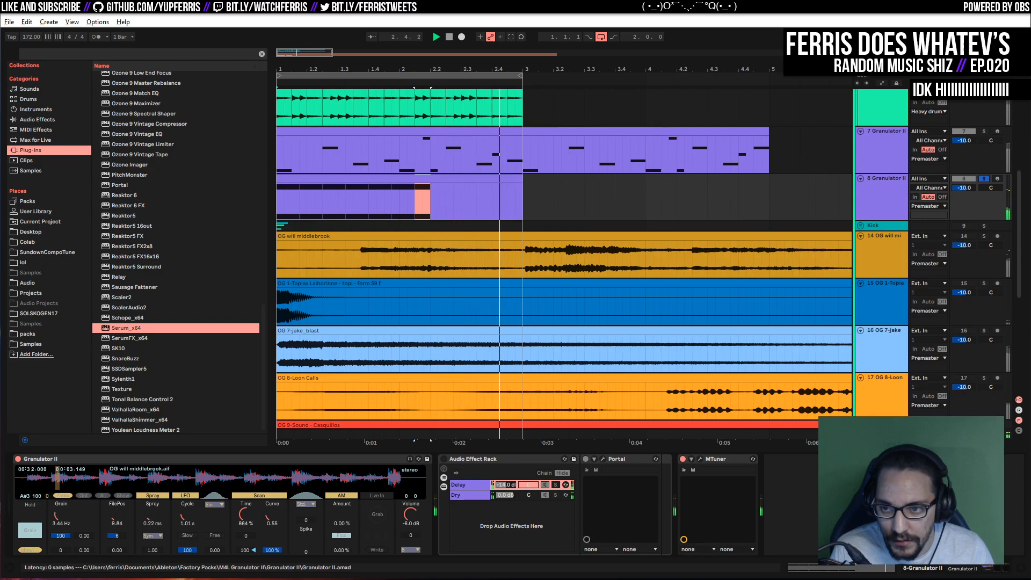
drag(117, 515, 117, 520)
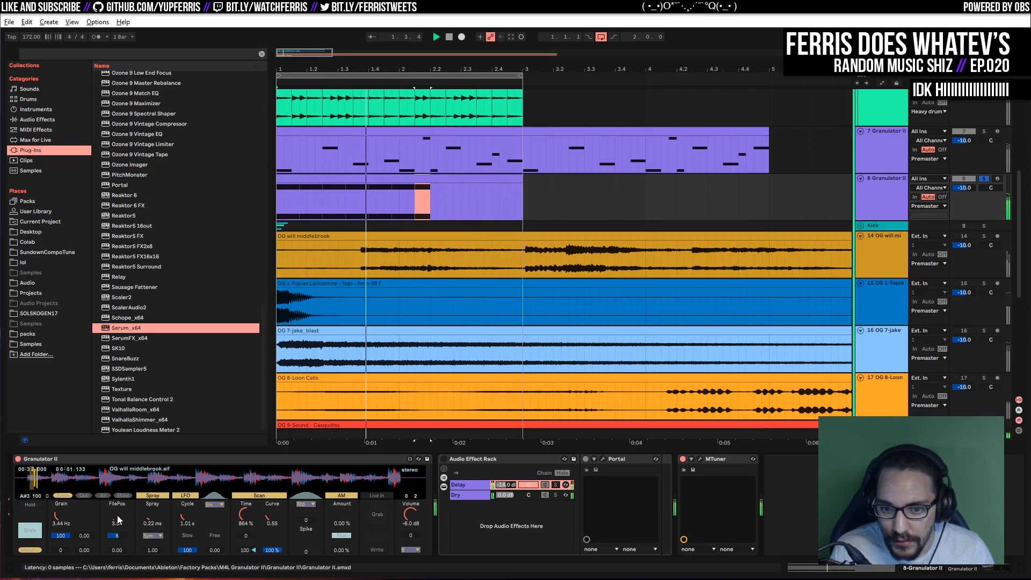
mouse_move(117, 515)
mouse_down()
mouse_move(117, 487)
mouse_move(120, 517)
mouse_up()
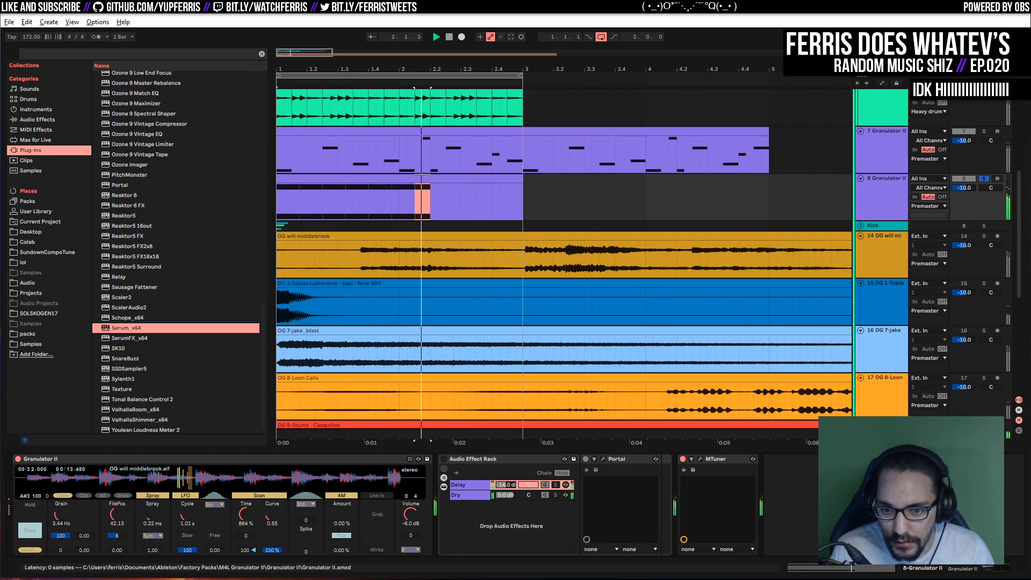
drag(120, 518, 119, 509)
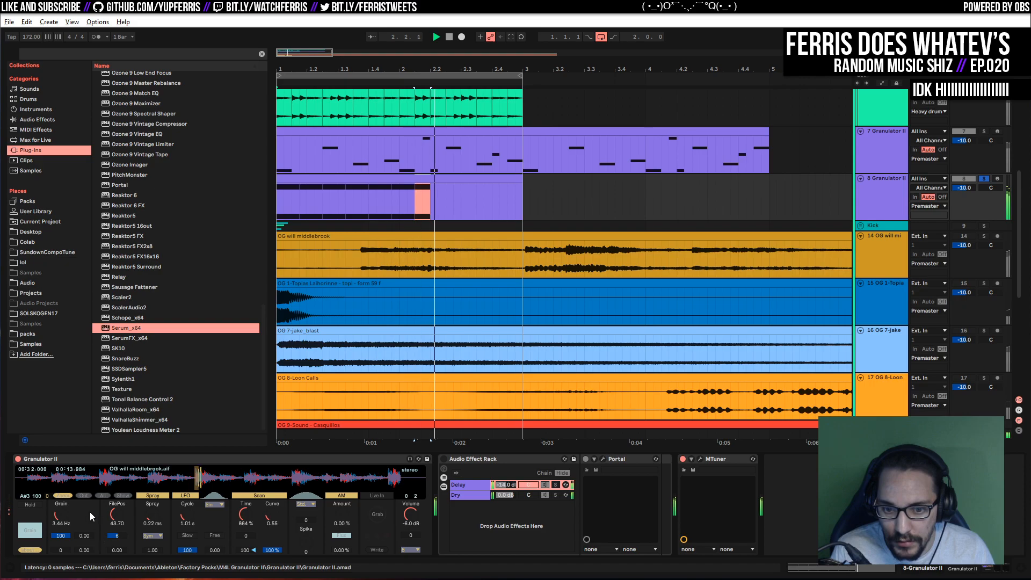
Solo track 7 alongside track 8 and set the pitch of track 8's Granulator II to -3 st
ctrl+click(983, 132)
key(space)
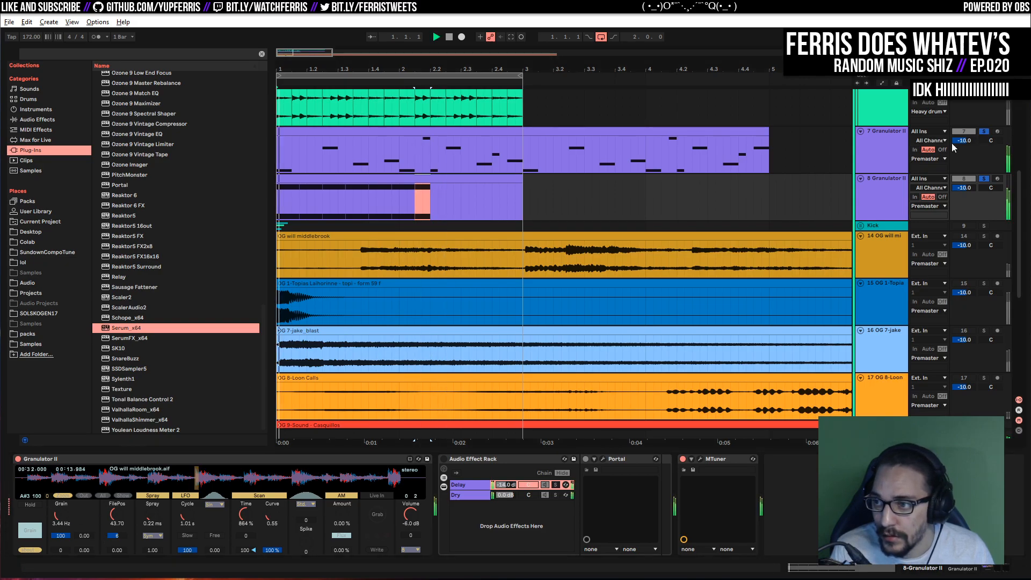
click(28, 528)
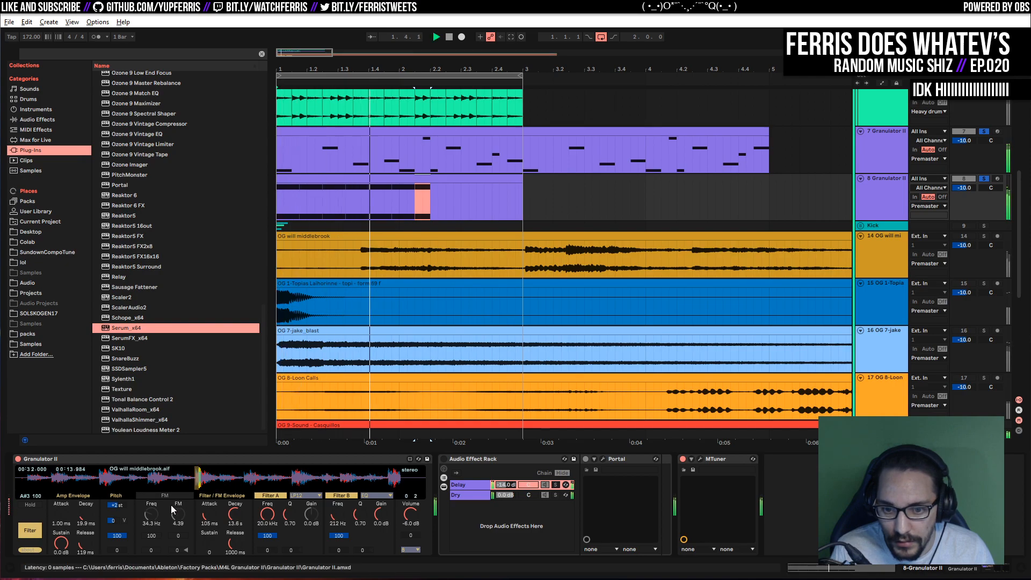
drag(117, 506, 116, 519)
key(space)
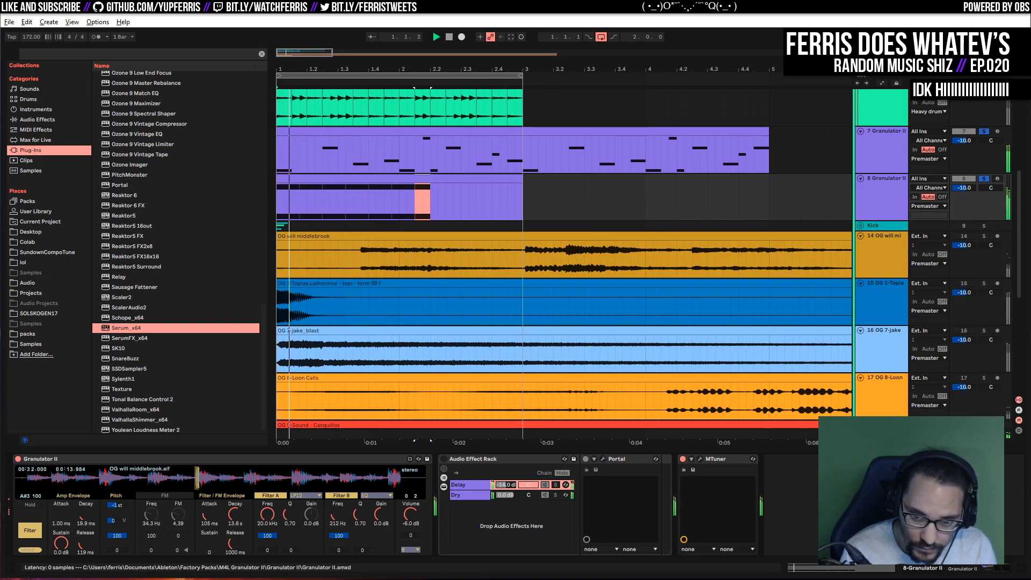
key(space)
text(-)
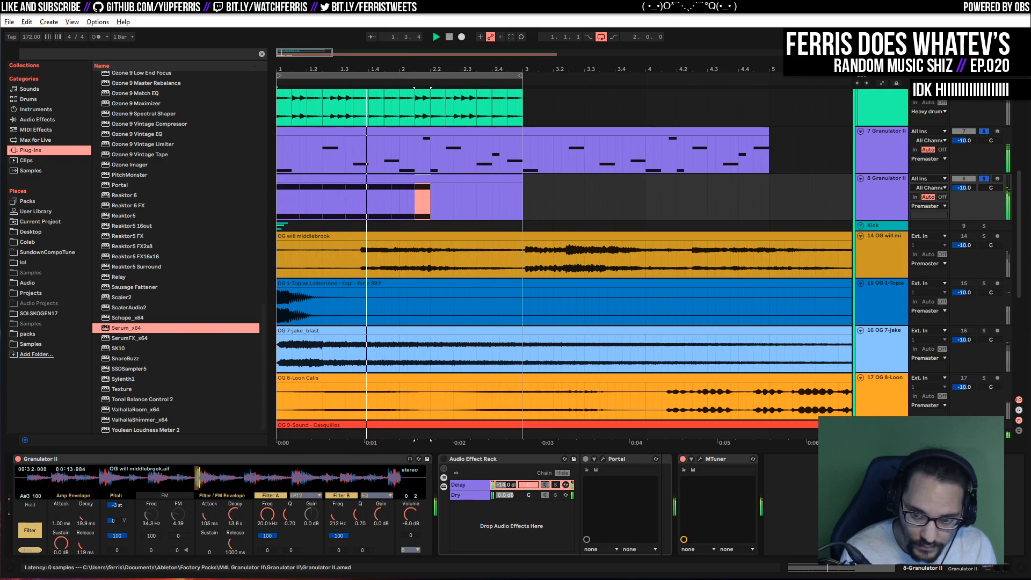
Reopen track 8's MIDI clip and lengthen the last F3–A#3 pair at 2.1.3 to three sixteenths
key(space)
double_click(430, 179)
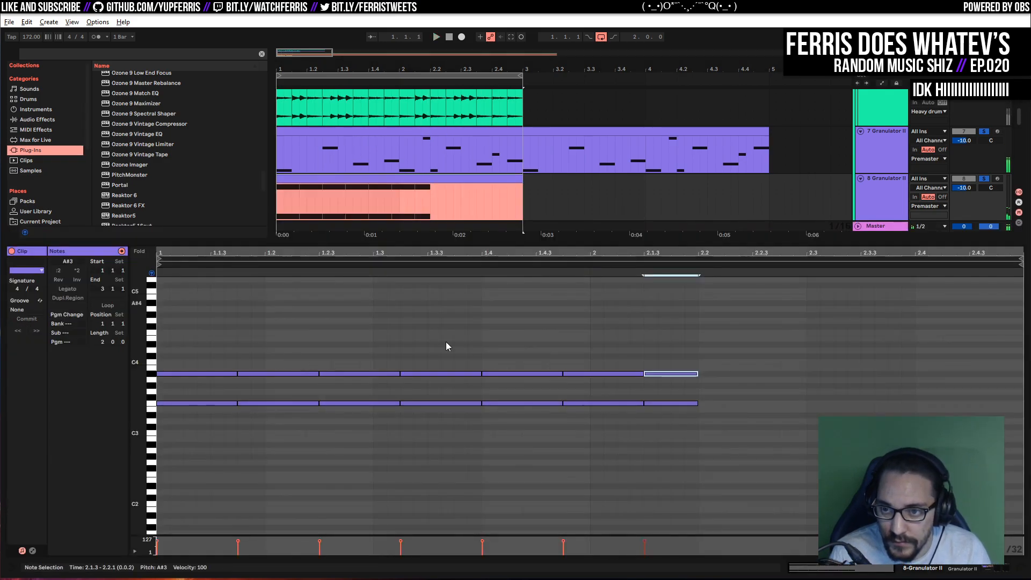
drag(684, 337, 179, 398)
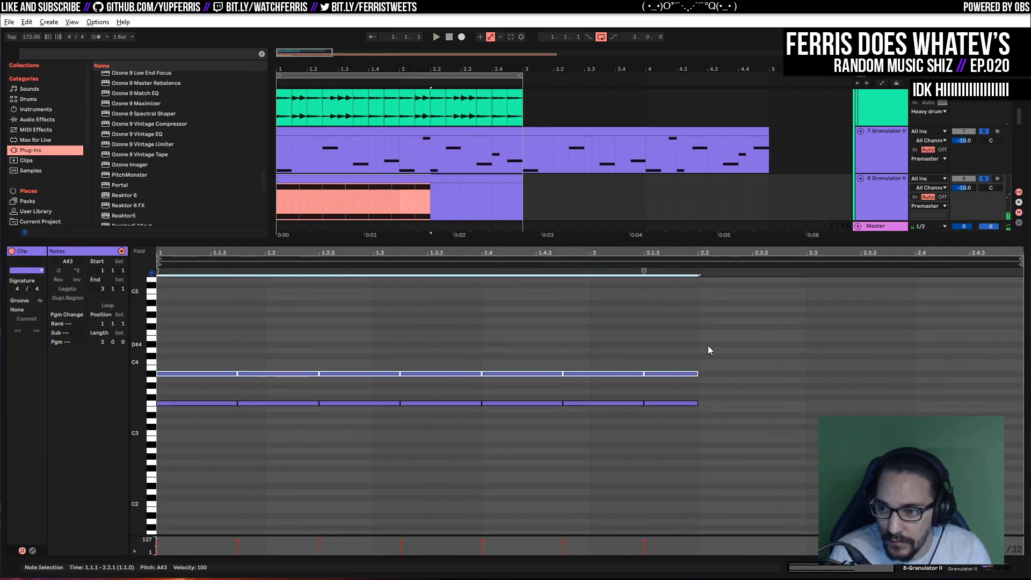
drag(708, 341, 650, 407)
drag(696, 375, 724, 374)
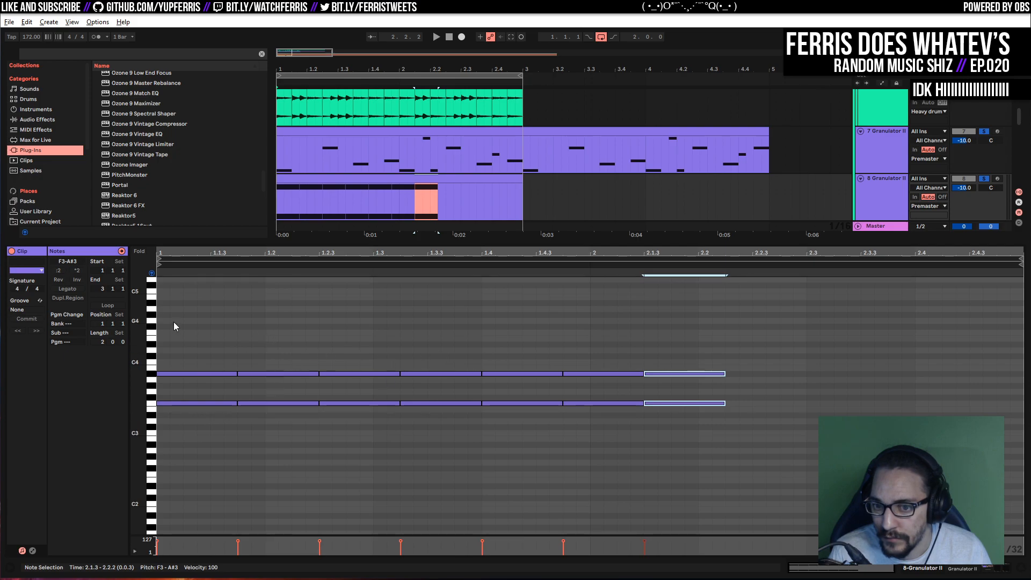
Copy all the A#3 notes up to D#4 as a third chord voice, audition it and return to the device view
drag(177, 331, 185, 375)
drag(272, 335, 280, 375)
drag(375, 330, 363, 375)
drag(454, 334, 456, 376)
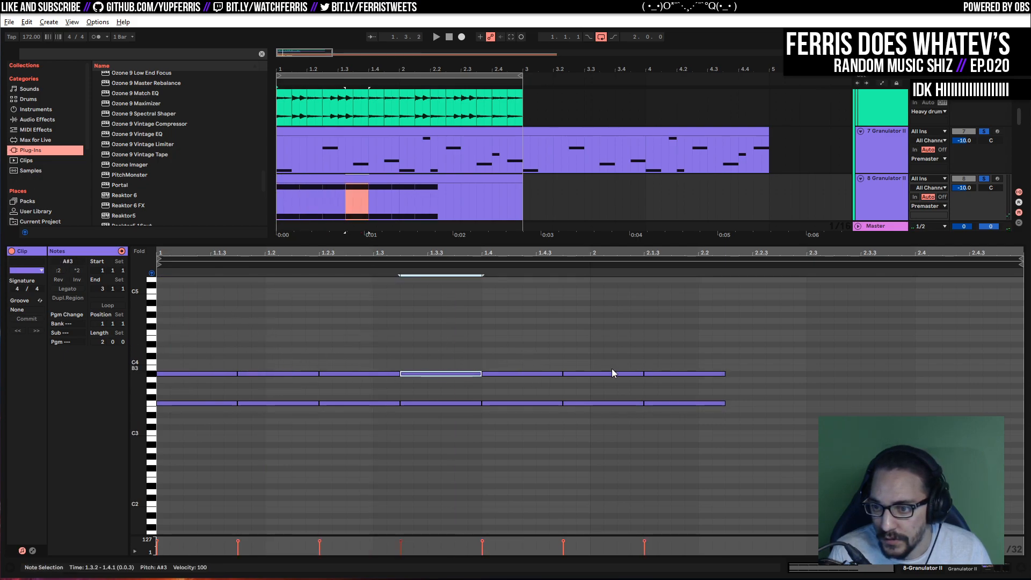
drag(747, 336, 690, 426)
key(space)
drag(778, 338, 183, 345)
key(space)
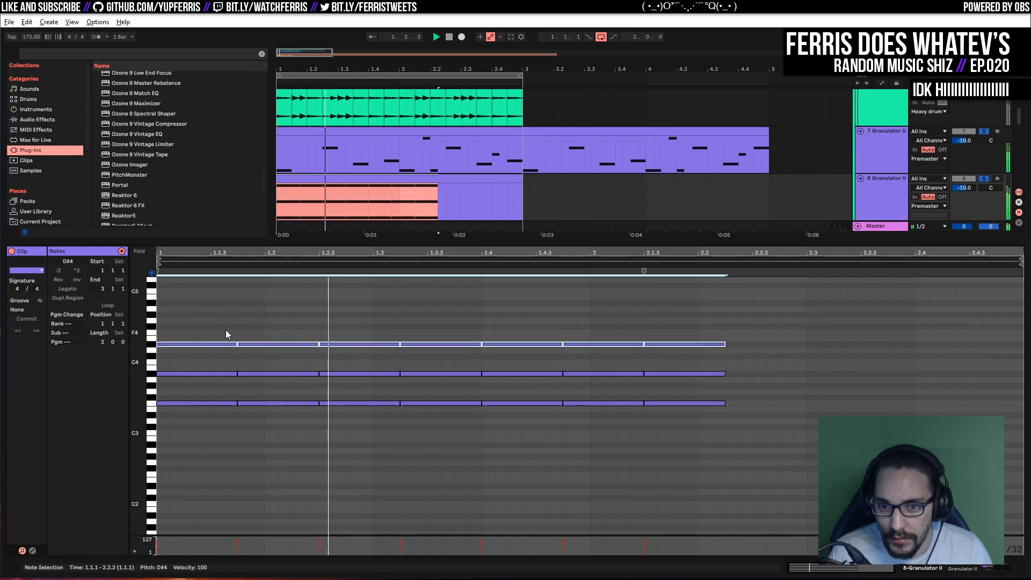
key(shift+Tab)
key(space)
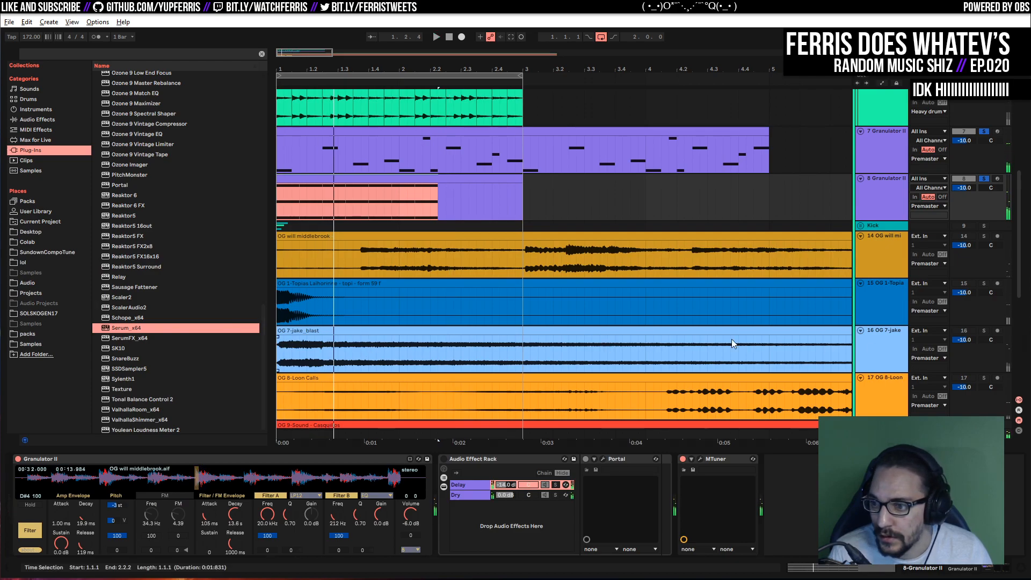
Load the OG 8-Loon Calls clip as the sample of track 8's Granulator II, solo only track 8 and play it
scroll(731, 340, down, 3)
scroll(731, 339, down, 1)
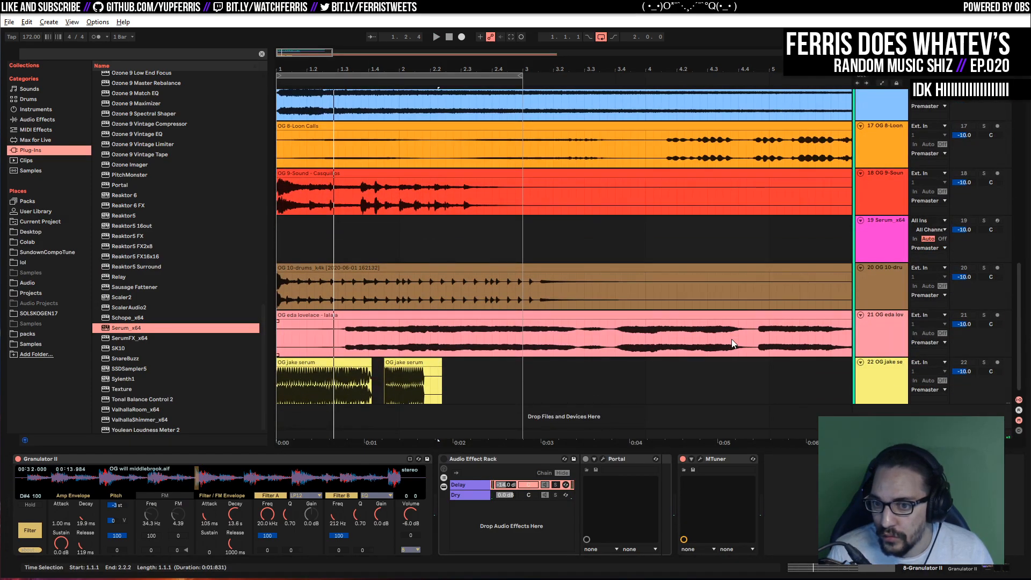
scroll(731, 339, up, 3)
drag(712, 344, 233, 472)
key(space)
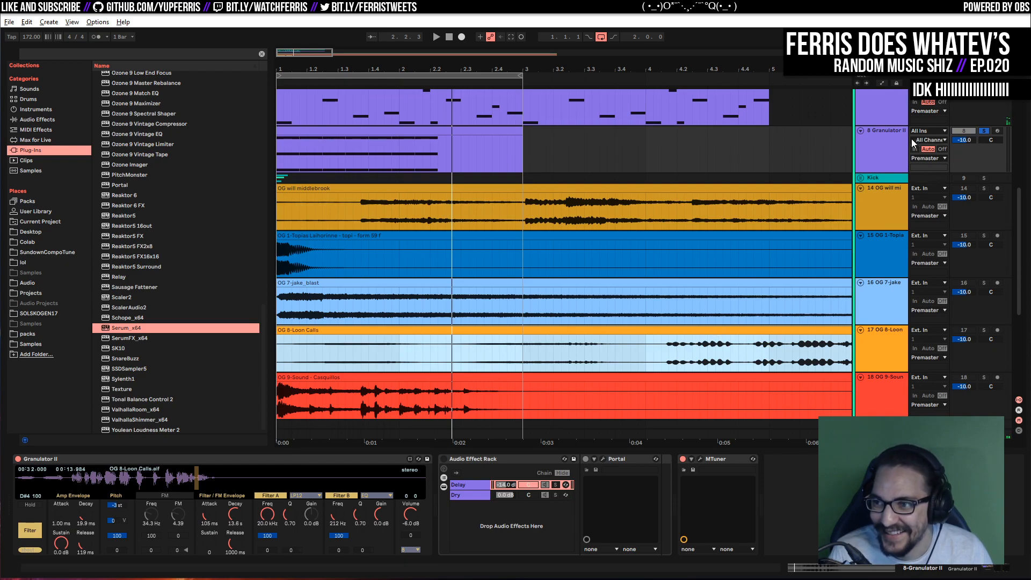
click(982, 131)
key(space)
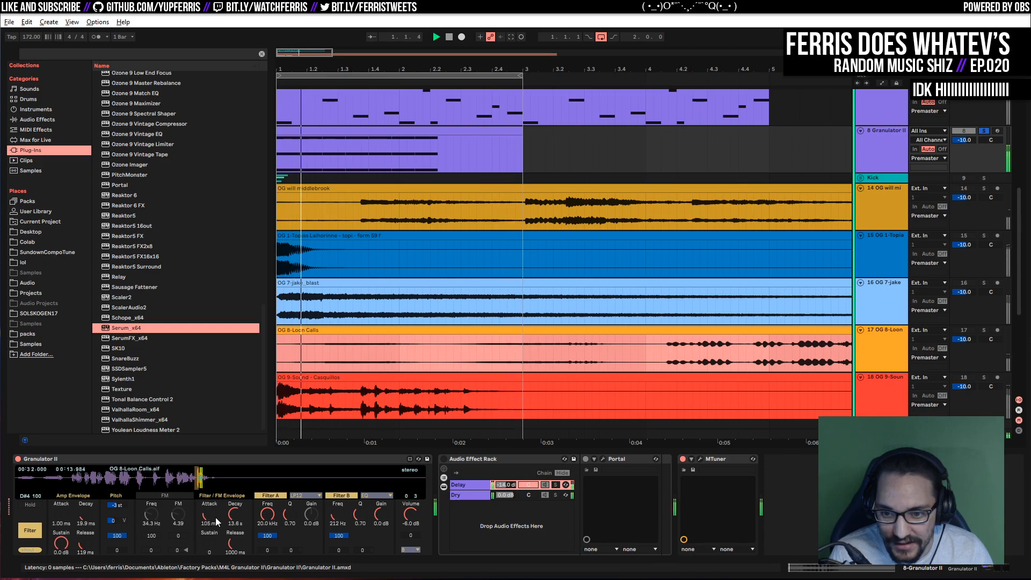
Show the grain settings of track 8's Granulator II and set the file position to 7.09 during playback
click(30, 530)
drag(116, 516, 116, 564)
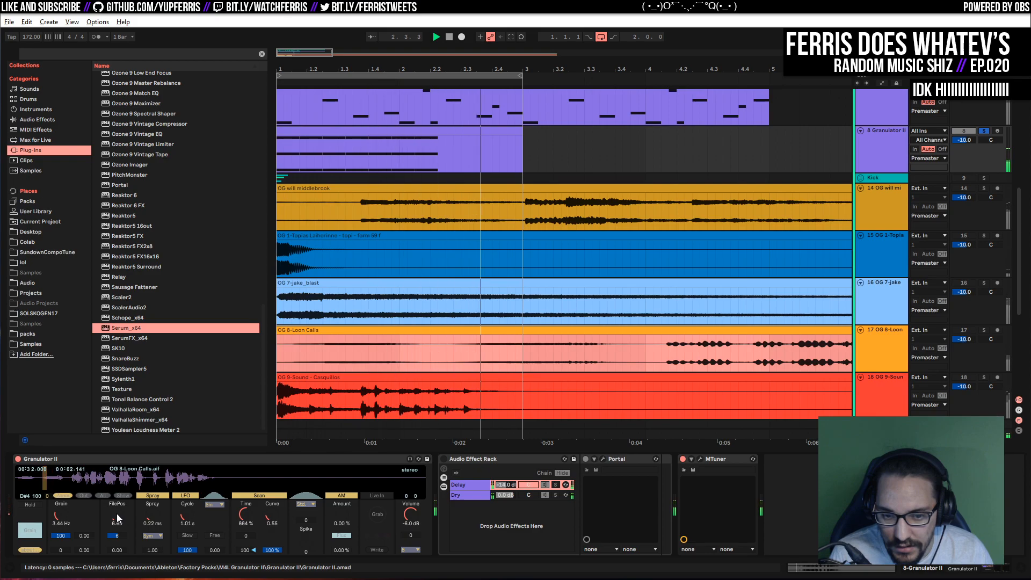
mouse_move(118, 517)
mouse_down()
mouse_move(118, 548)
mouse_move(118, 514)
mouse_up()
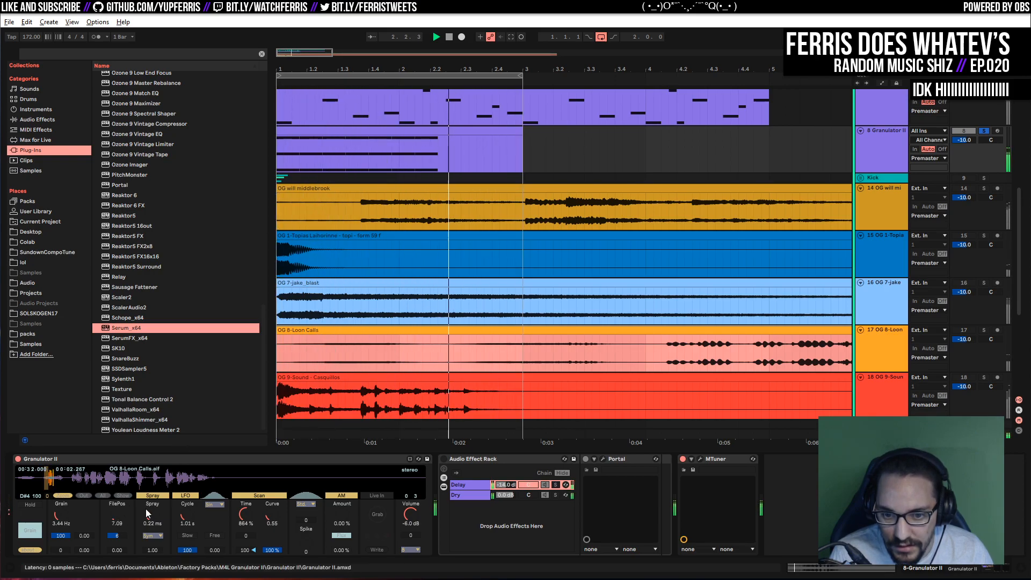
mouse_move(116, 519)
mouse_down()
mouse_move(116, 510)
mouse_move(116, 519)
mouse_up()
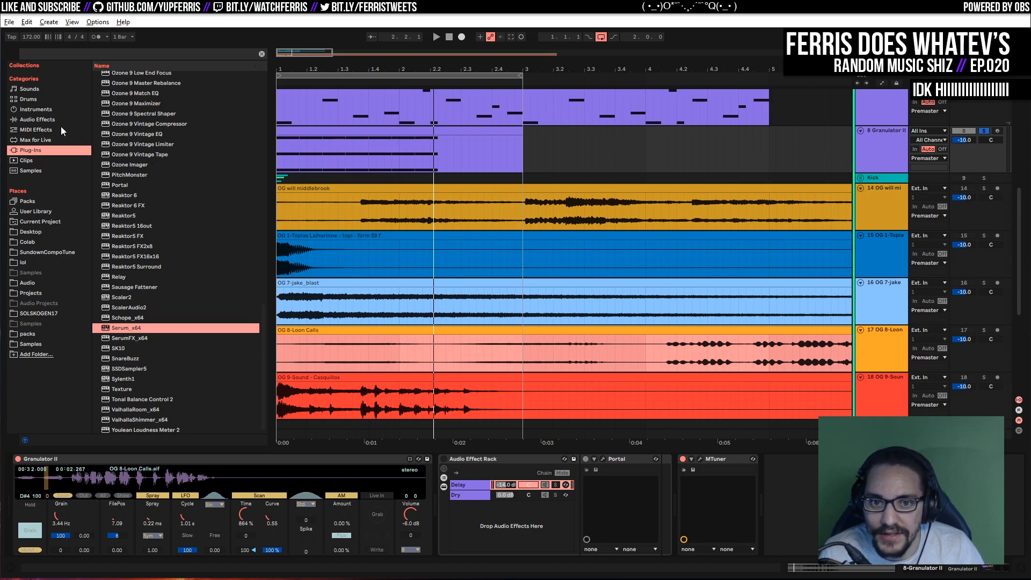
Insert MeldaProduction's MAutoPitch on track 8 between Granulator II and the Audio Effect Rack
click(52, 150)
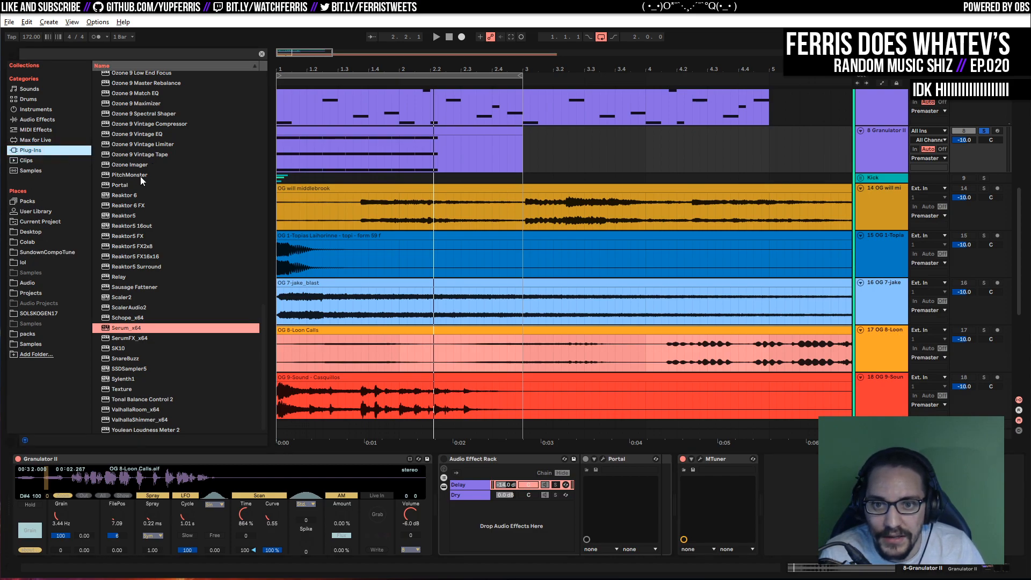
scroll(140, 176, up, 9)
drag(261, 224, 265, 66)
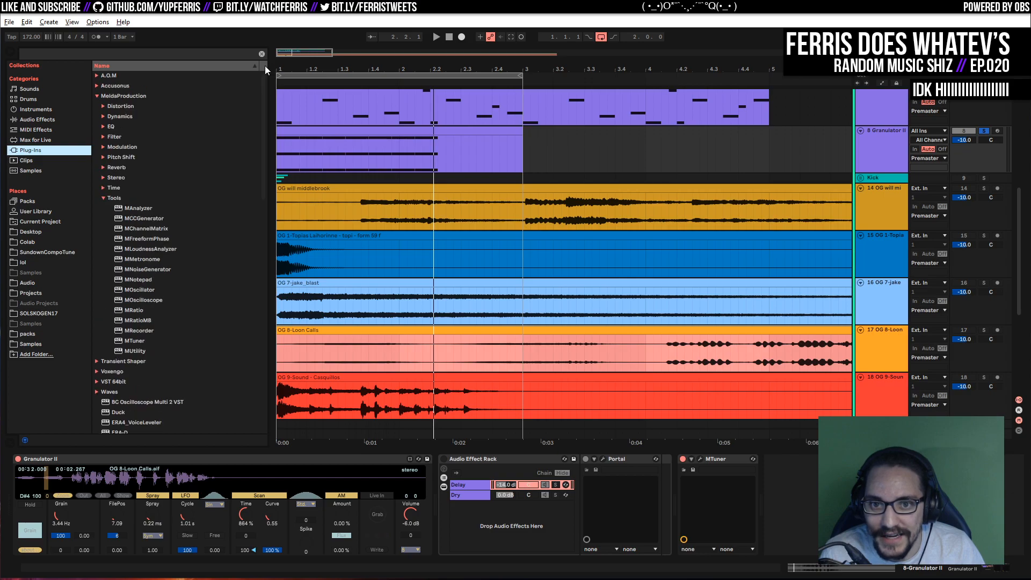
click(101, 158)
click(129, 177)
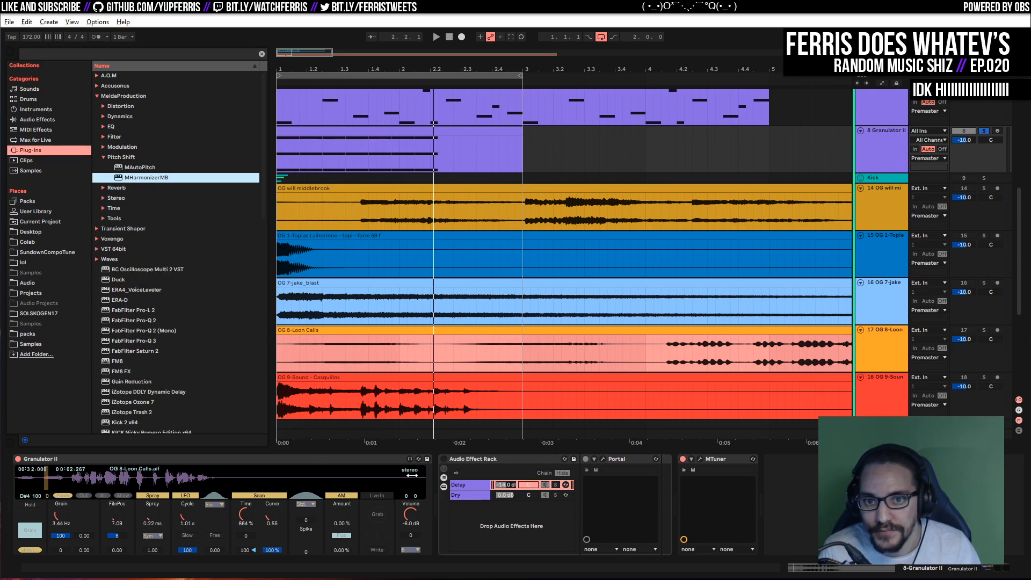
click(136, 168)
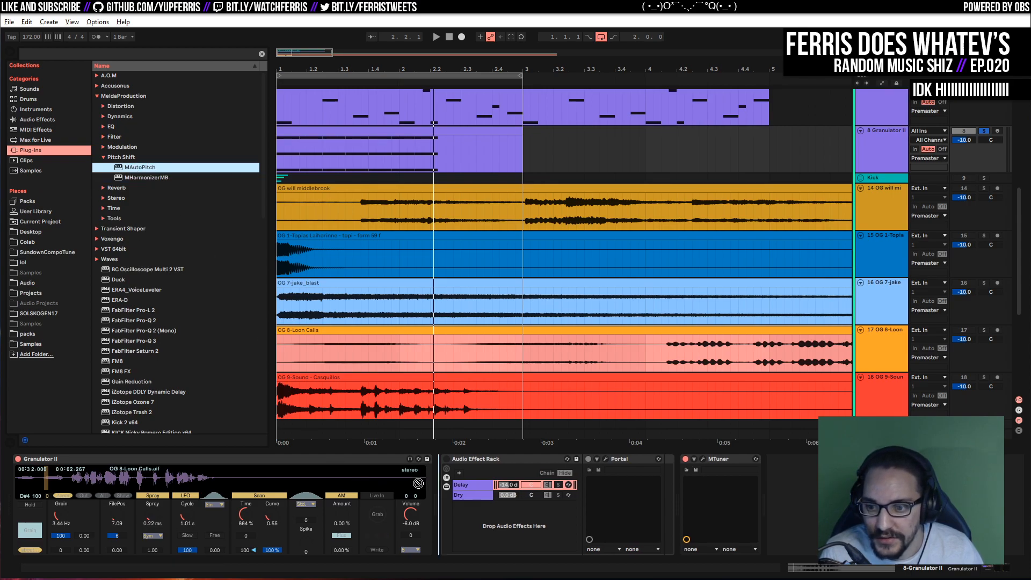
drag(405, 444, 439, 486)
Set MAutoPitch's speed and depth to 100% while playing track 8, and close its window
key(space)
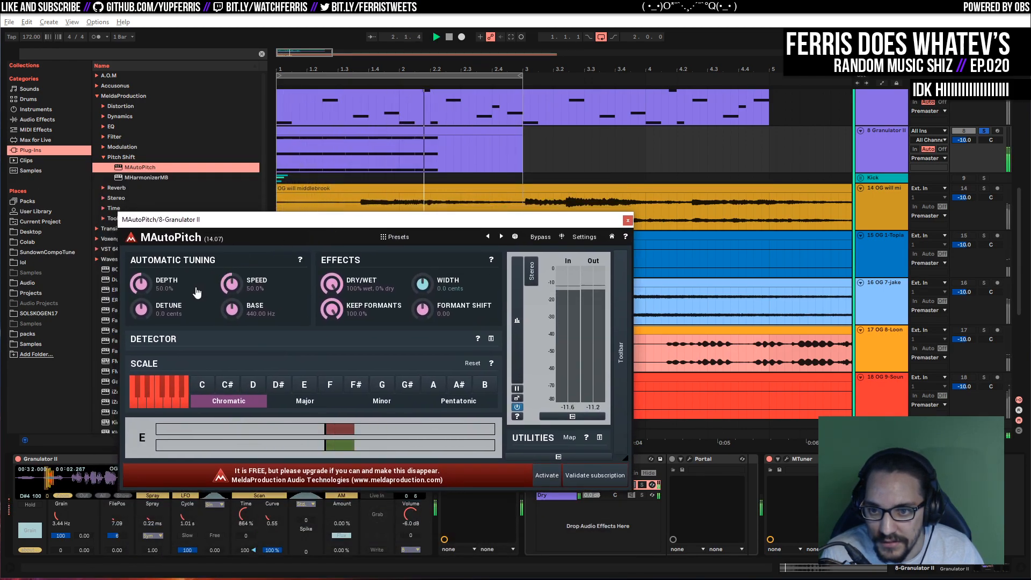
drag(232, 283, 232, 228)
drag(141, 283, 141, 231)
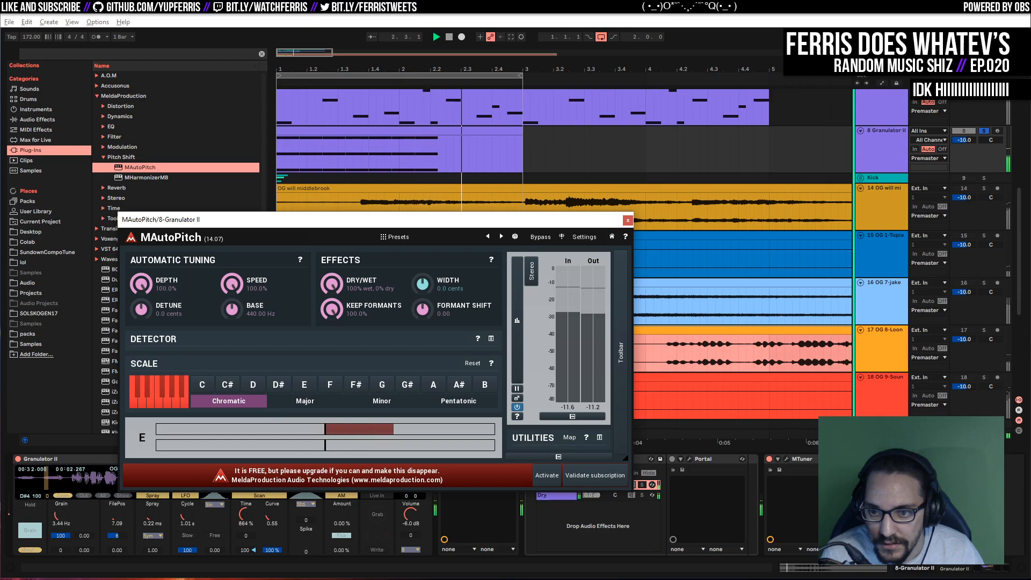
key(space)
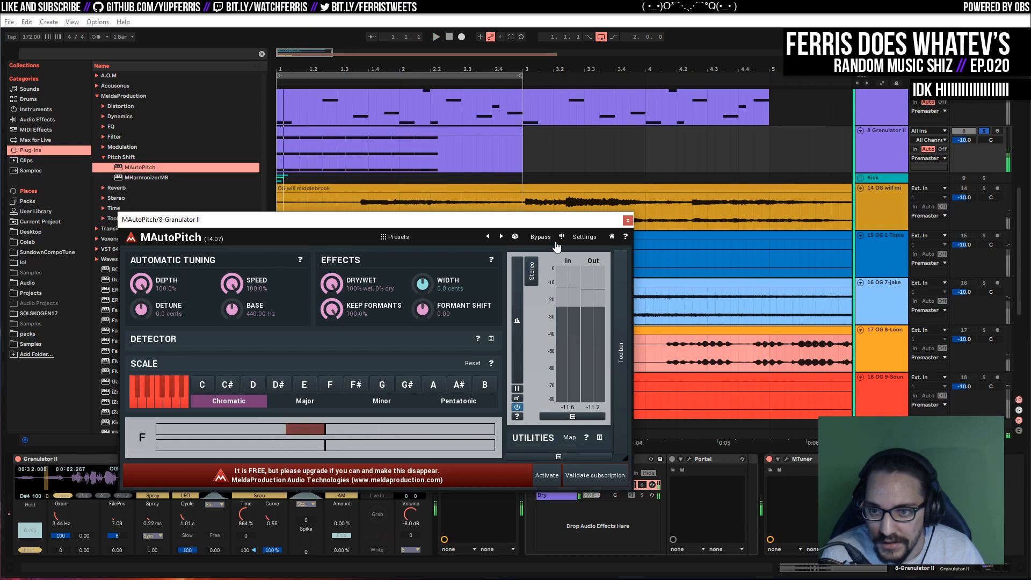
click(627, 220)
click(343, 352)
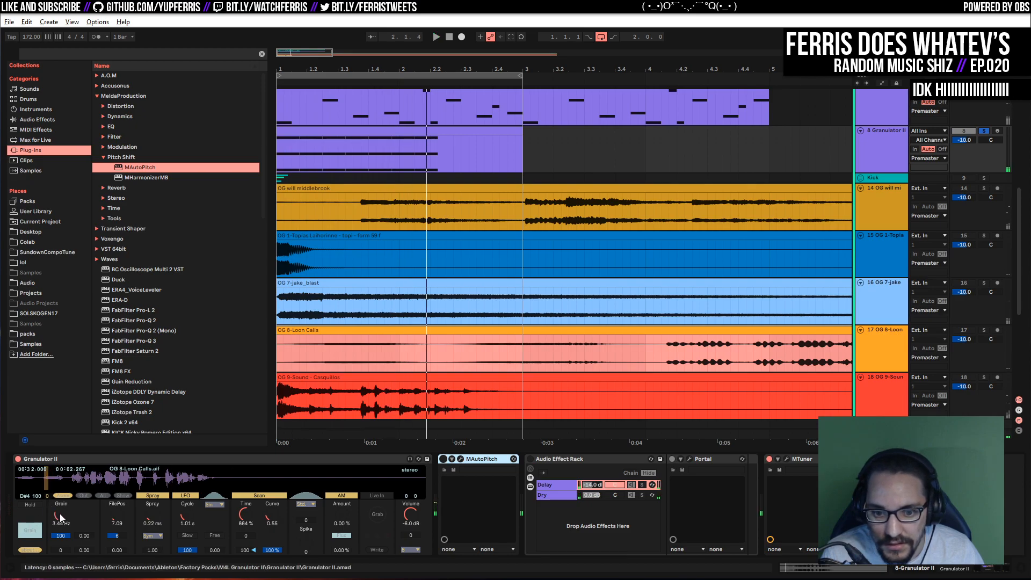
Lower Granulator II's grain rate to 1.05 Hz and move its file position to 25.20 during playback
key(space)
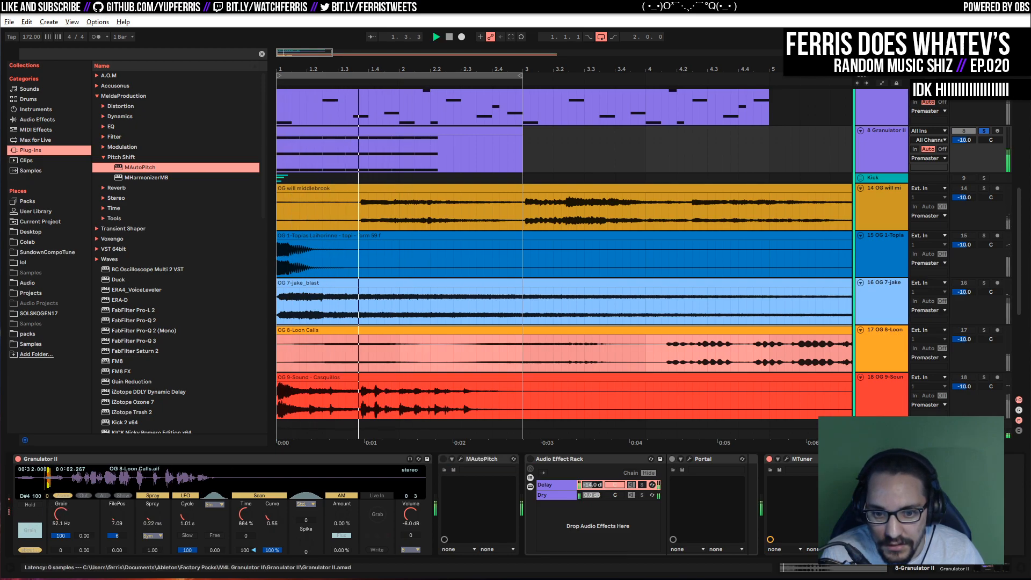
drag(64, 519, 63, 553)
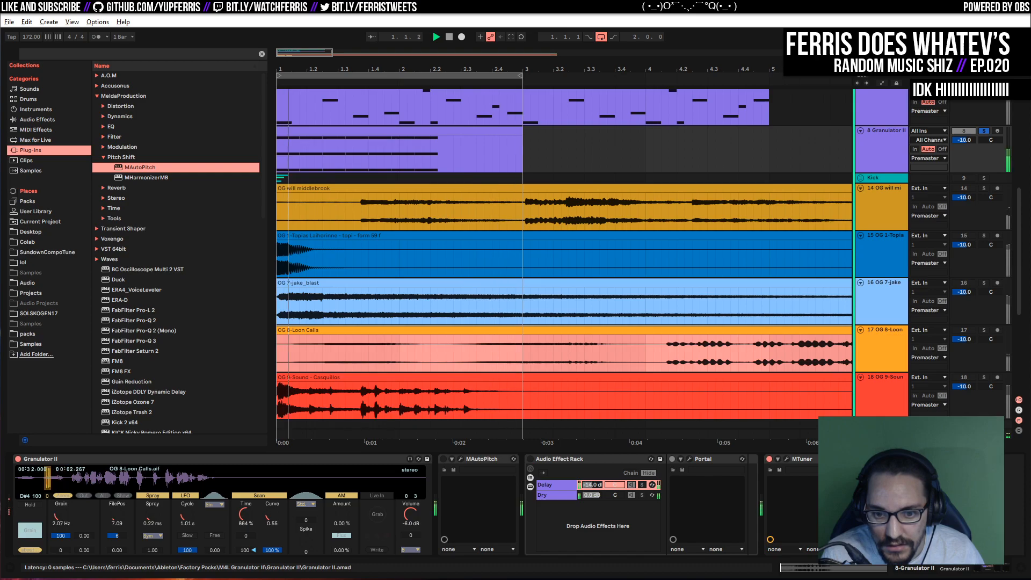
drag(119, 521, 120, 475)
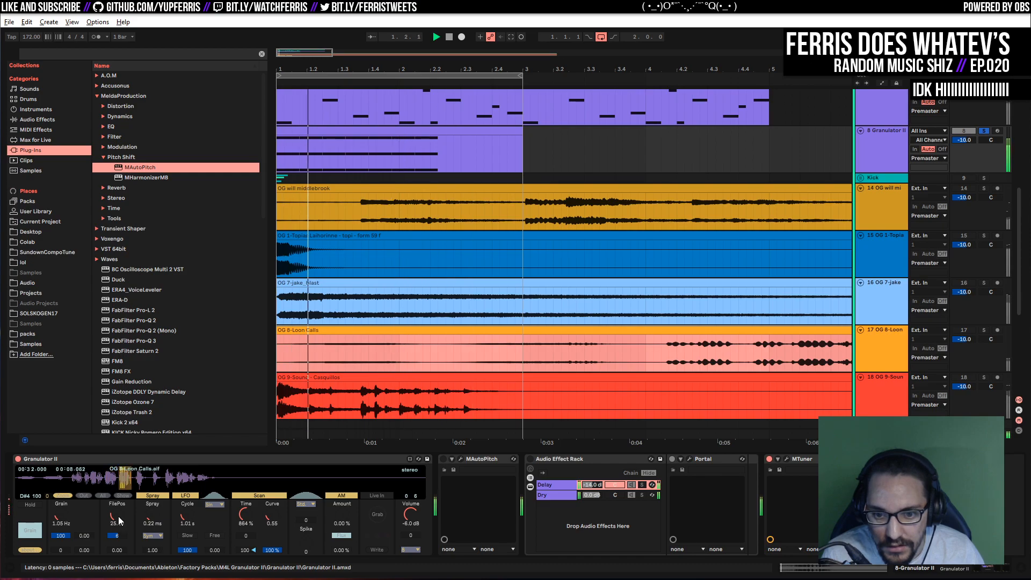
Delete the A#3 and D#4 notes from track 8's MIDI clip, lower the F3 notes two octaves to F1 and audition them
double_click(340, 137)
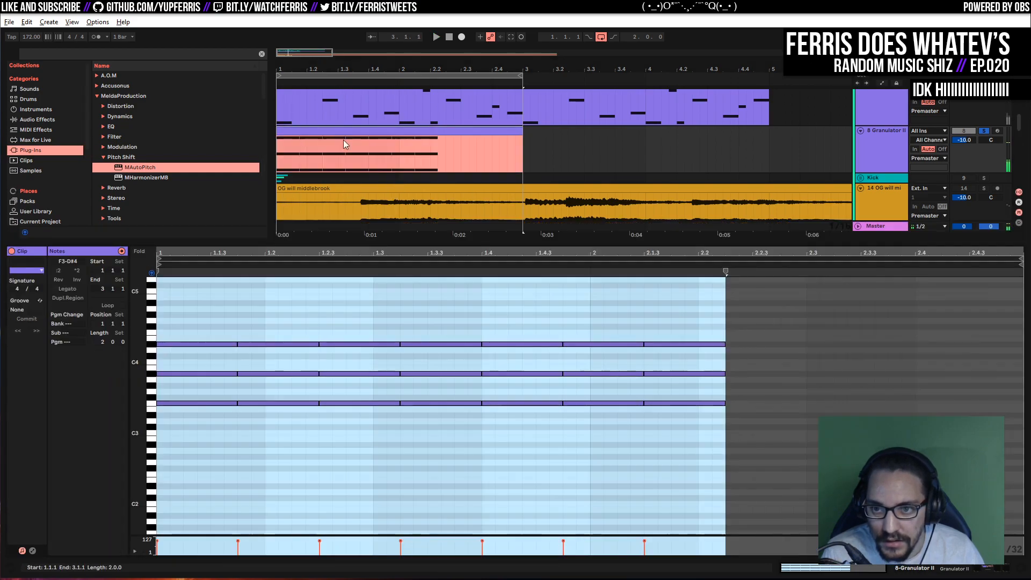
drag(725, 387, 175, 325)
key(Delete)
drag(215, 369, 678, 452)
key(shift+Down)
key(shift+Down)
key(space)
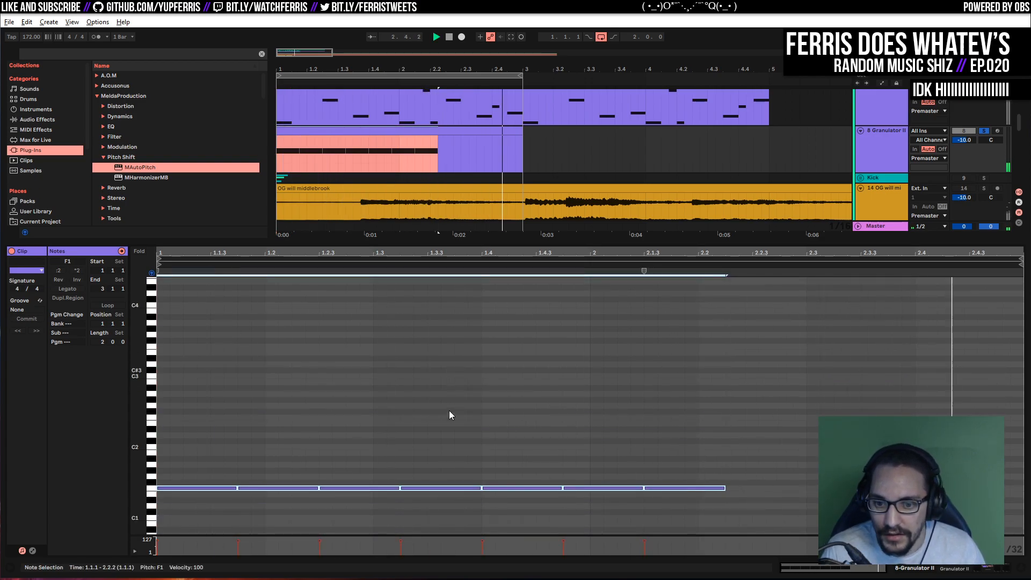
key(shift+Tab)
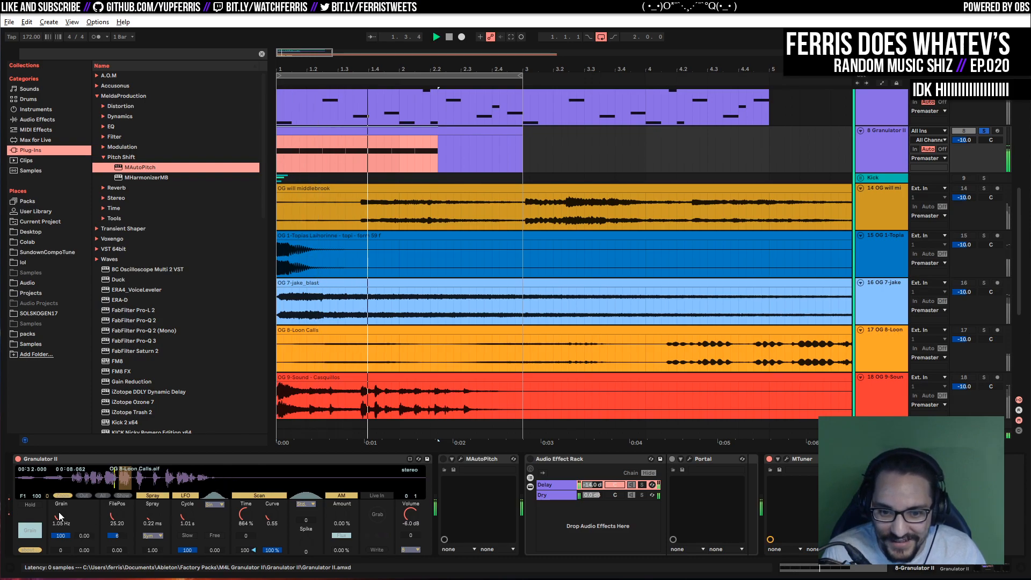
Set track 8's Granulator II to a grain rate of 8.85 Hz, a scan time of 25.1% and a file position of 20.47
drag(61, 511, 64, 486)
mouse_move(243, 515)
mouse_down()
mouse_move(248, 541)
mouse_move(243, 519)
mouse_up()
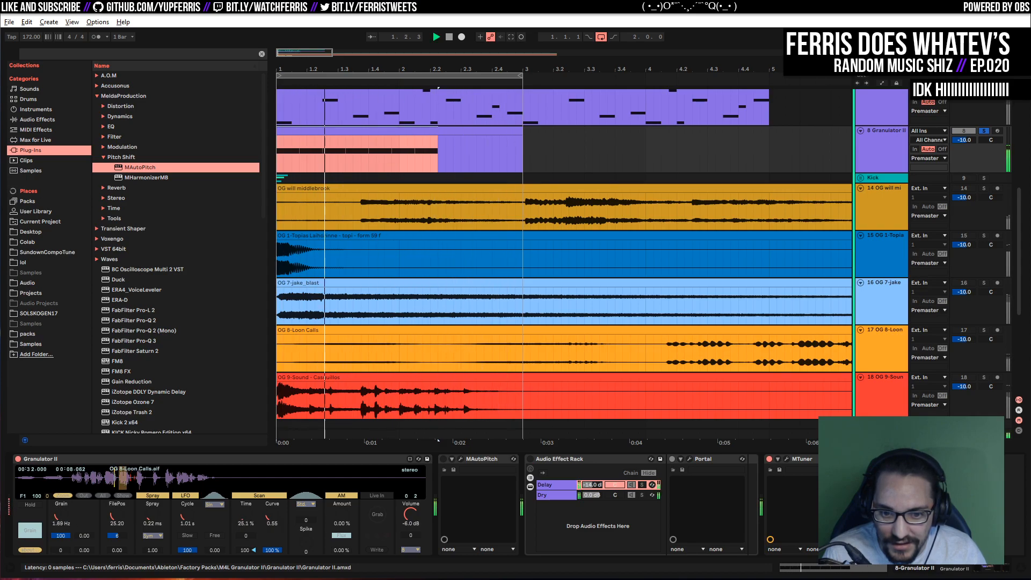
mouse_move(66, 519)
mouse_down()
mouse_move(65, 542)
mouse_move(61, 520)
mouse_move(118, 525)
mouse_up()
key(space)
key(space)
key(space)
drag(118, 520, 118, 520)
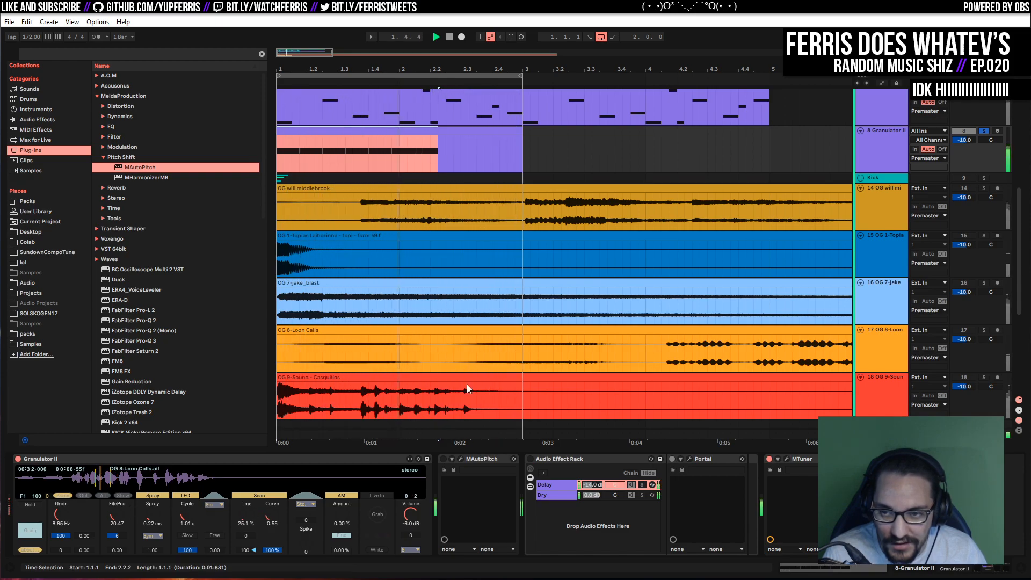
Check the pitch of track 8's playback in MTuner and close the tuner window
scroll(606, 188, up, 4)
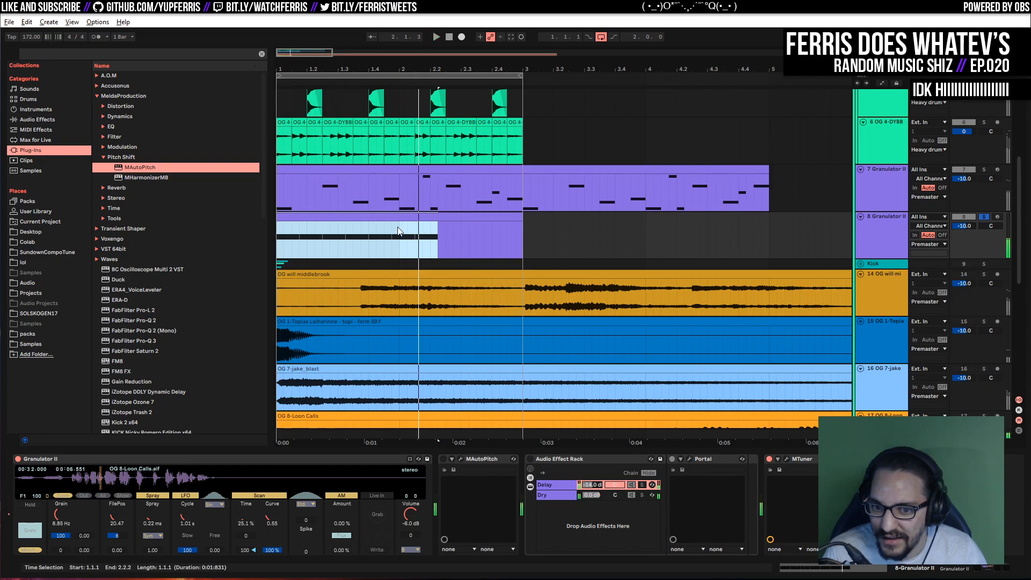
click(785, 459)
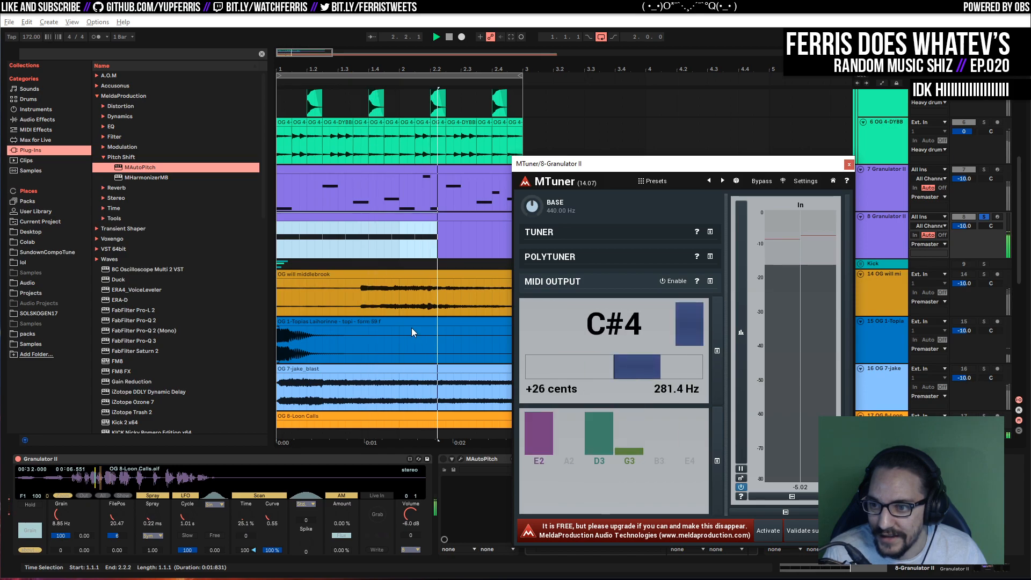
click(849, 164)
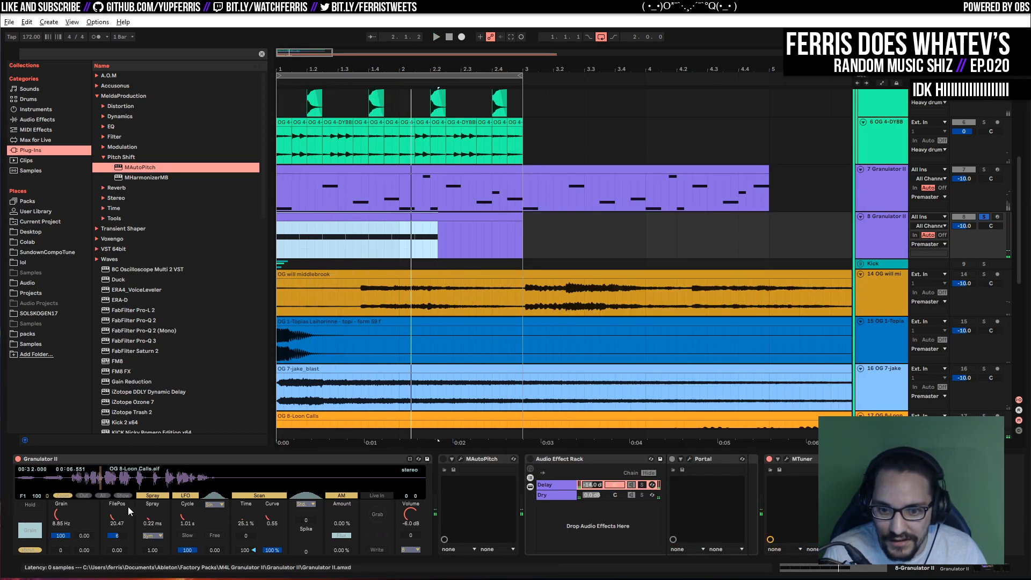
Set the pitch of track 8's Granulator II to 0 st and audition the track soloed
click(34, 548)
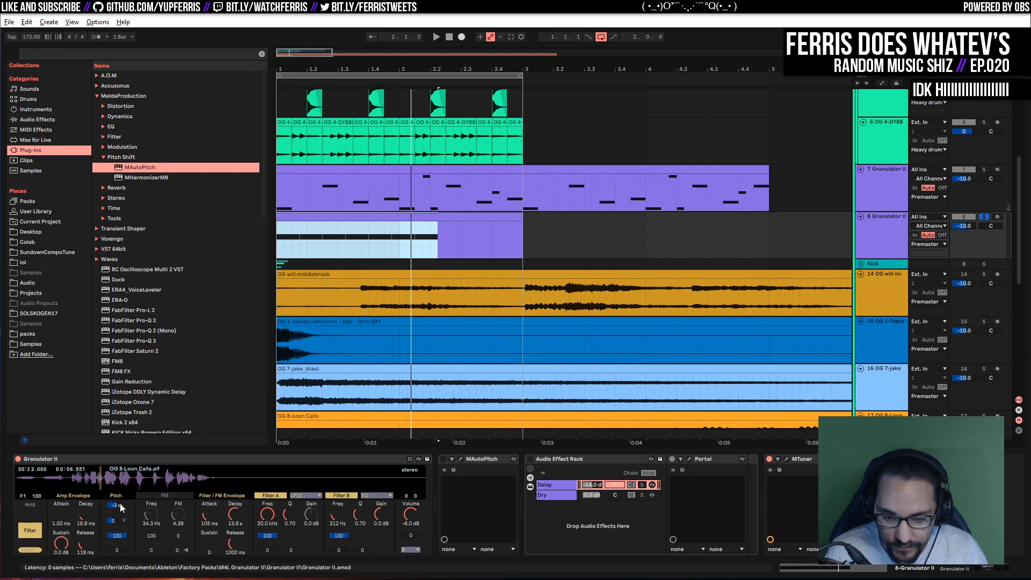
key(space)
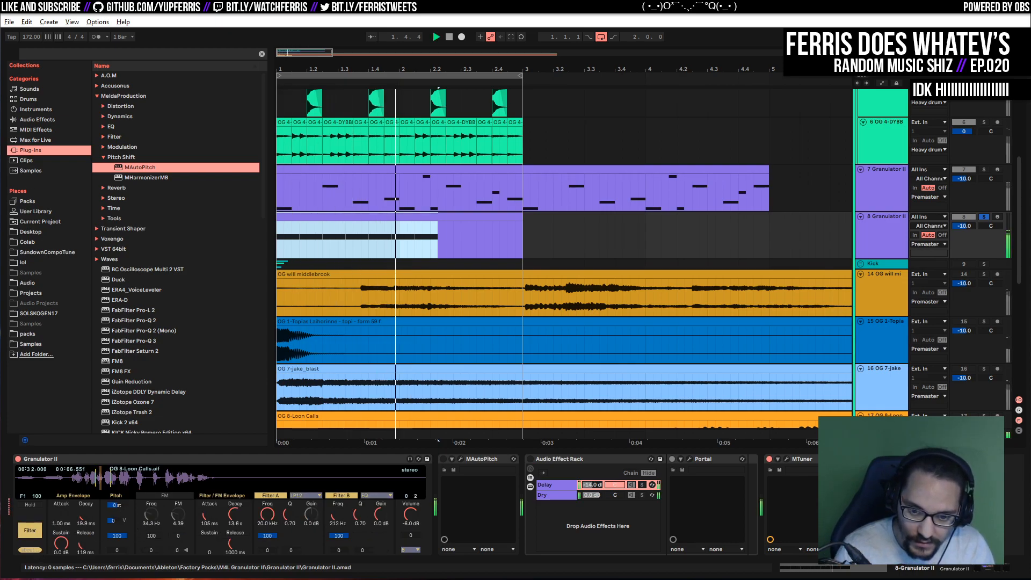
click(985, 217)
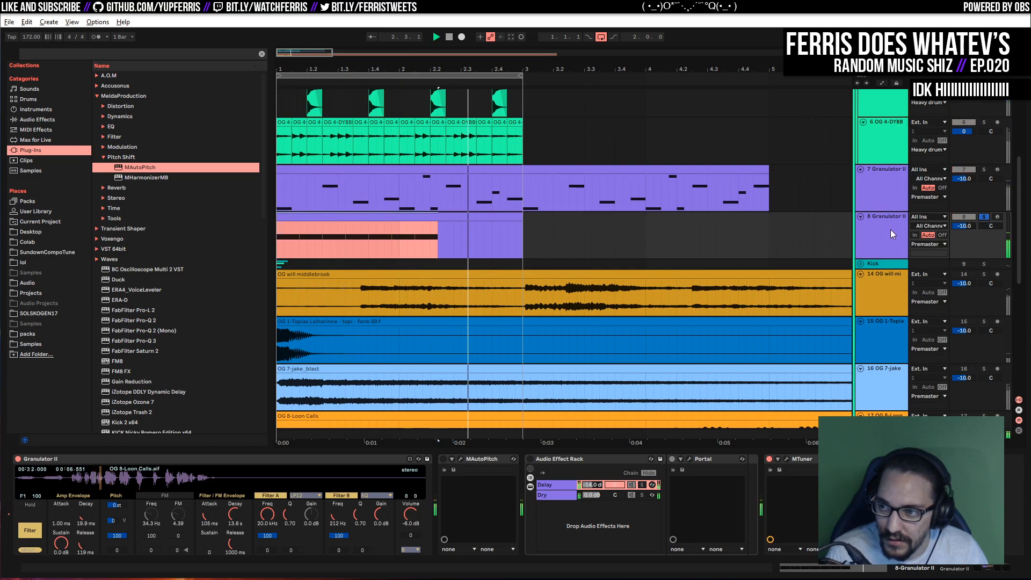
click(985, 217)
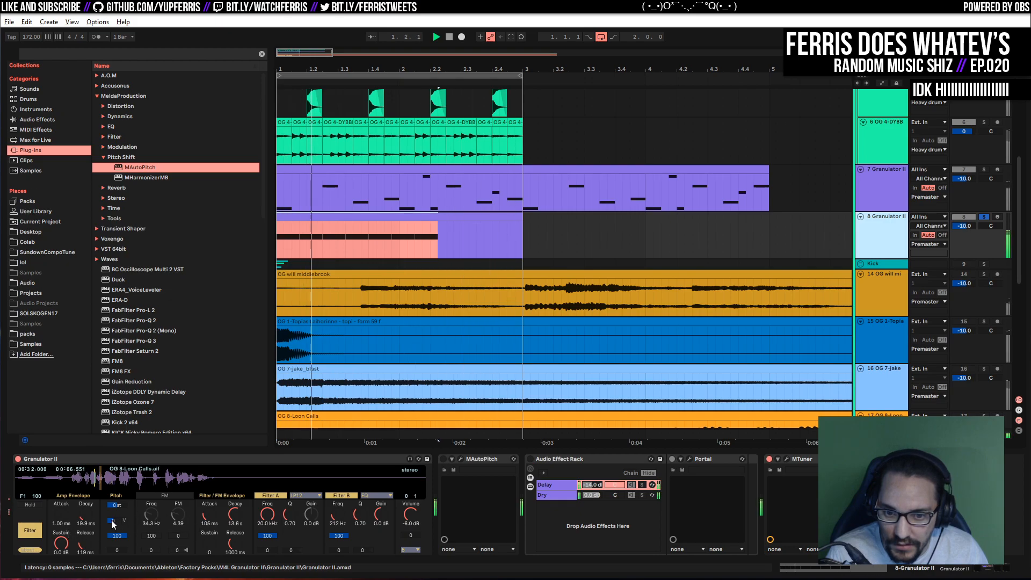
key(space)
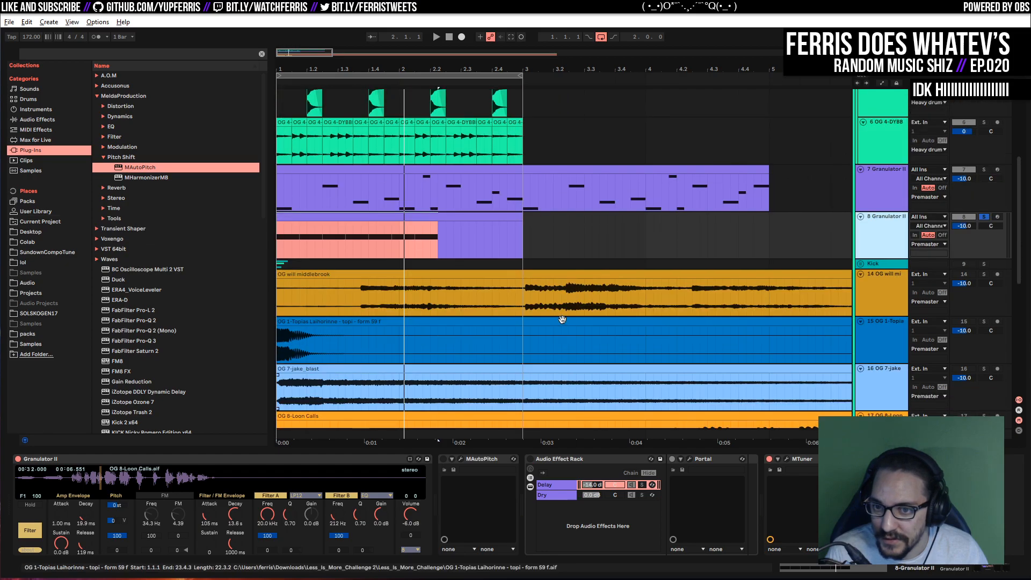
Load track 15's "topi - form 59 f" clip into track 8's Granulator II and consolidate that clip's first bar into a separate clip
drag(349, 323, 179, 477)
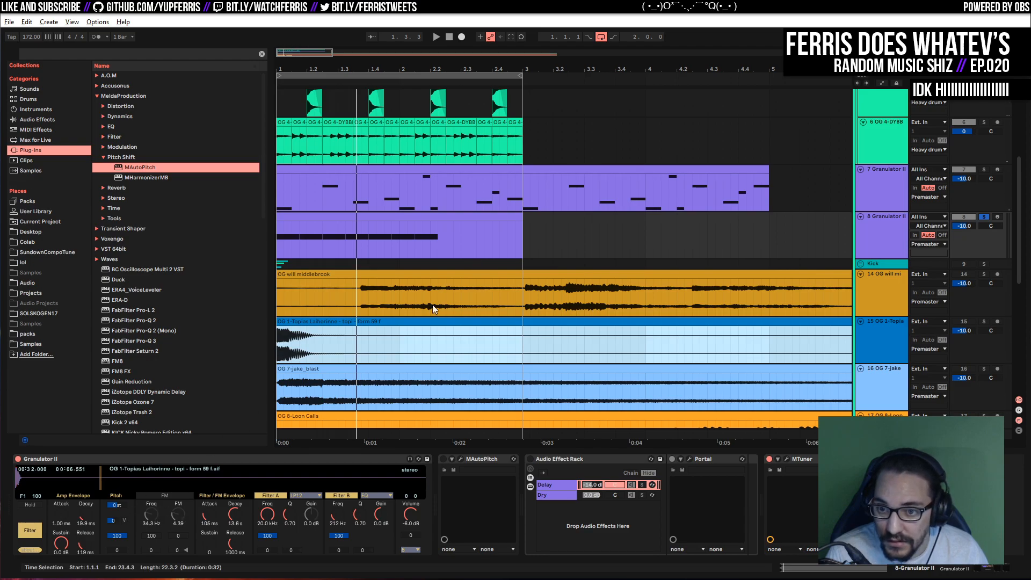
click(399, 342)
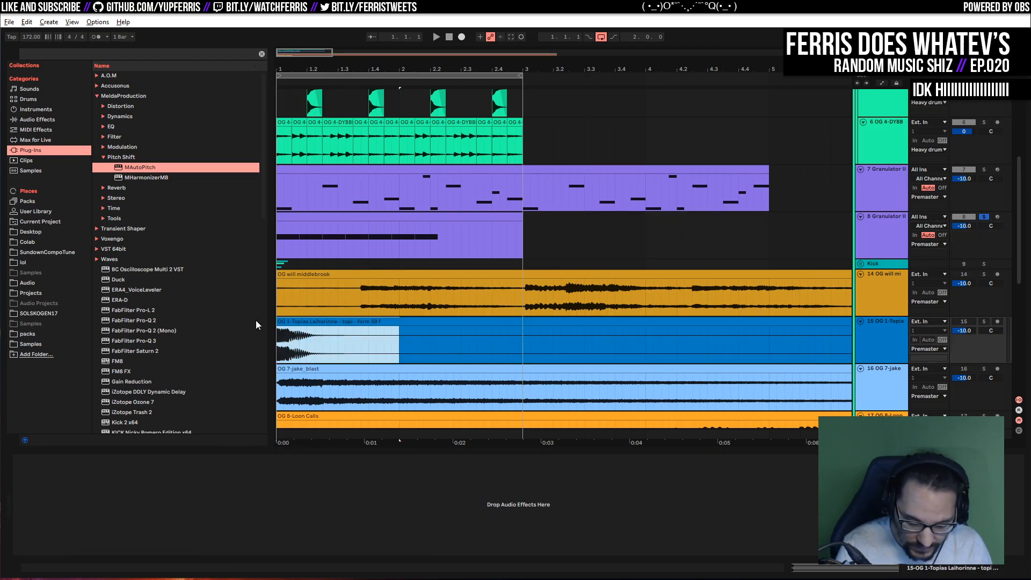
double_click(322, 326)
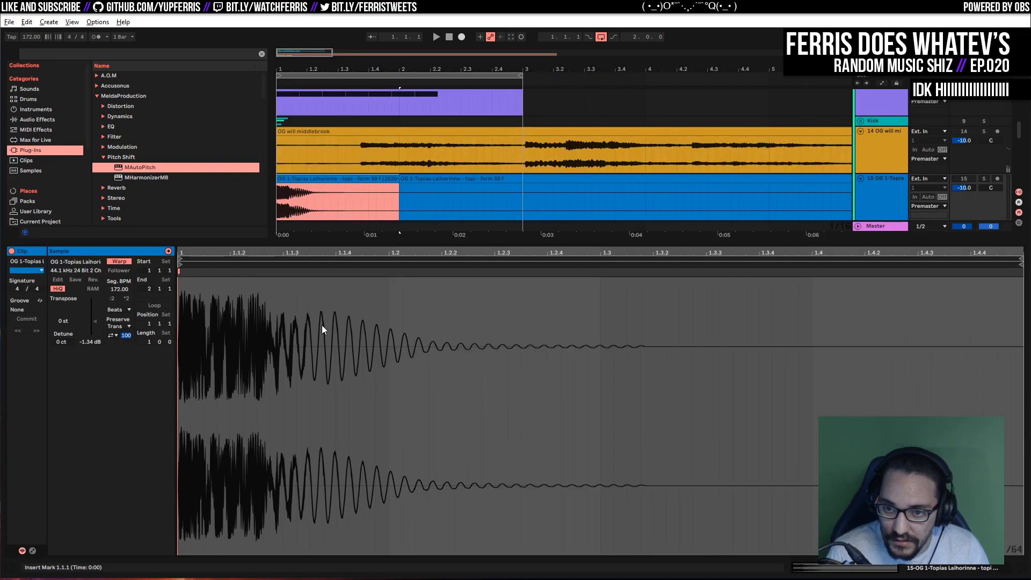
Load track 15's consolidated first-bar "topi - form 59 f" clip into track 8's Granulator II and audition it at a file position of 7.87
key(shift+Tab)
scroll(637, 226, up, 2)
click(903, 172)
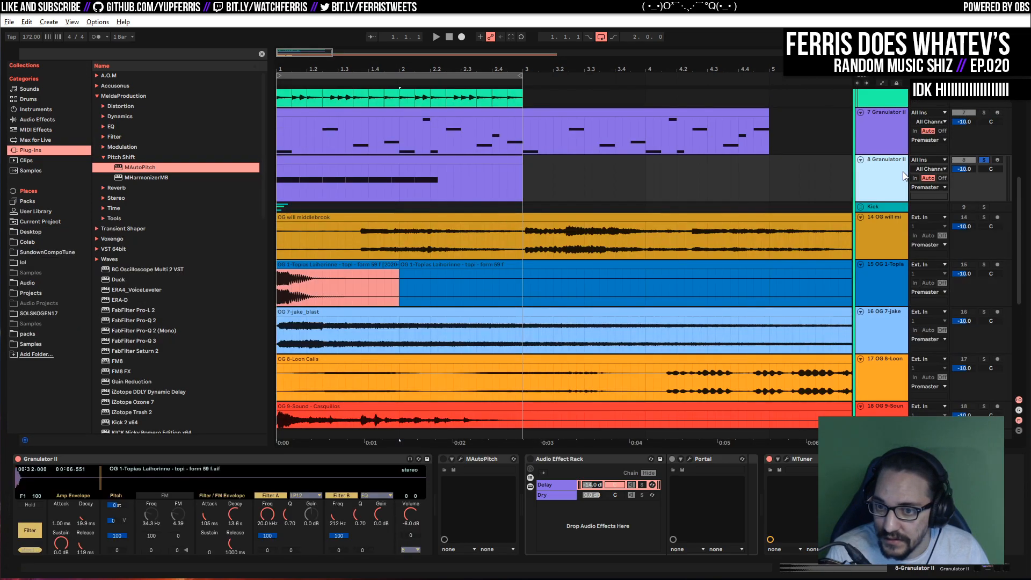
drag(337, 269, 208, 409)
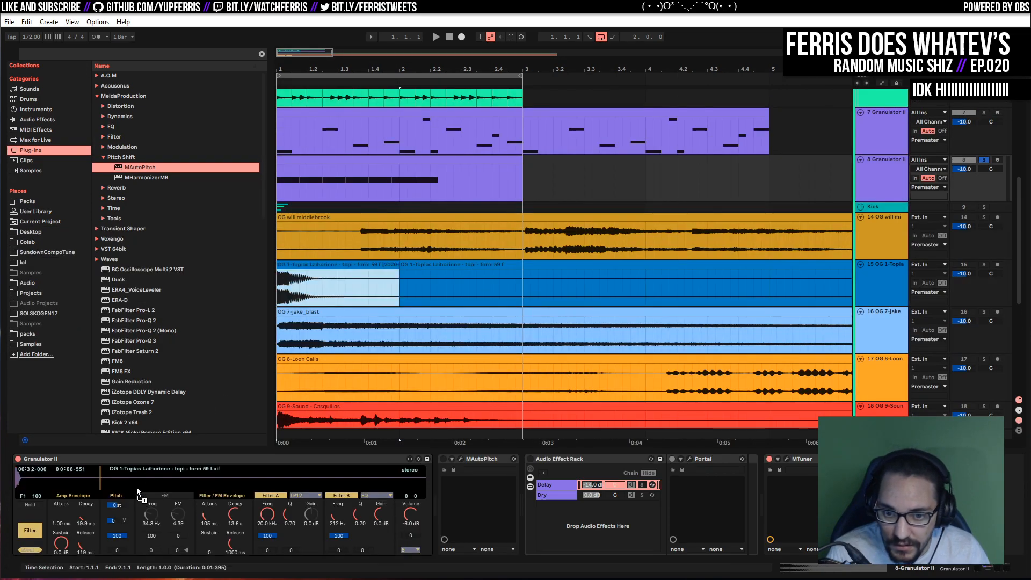
drag(139, 492, 140, 483)
key(space)
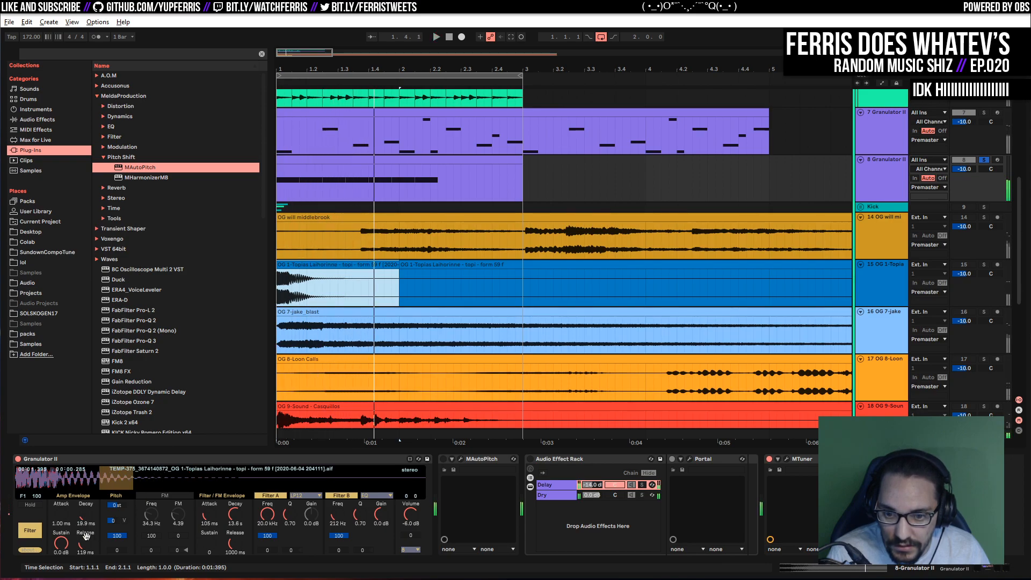
click(25, 537)
drag(120, 514, 119, 525)
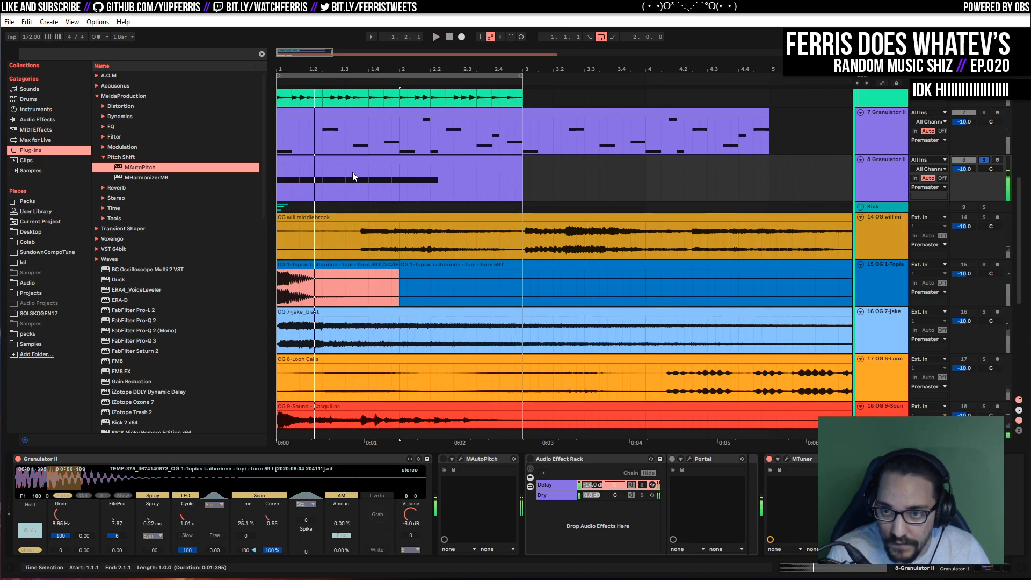
double_click(354, 158)
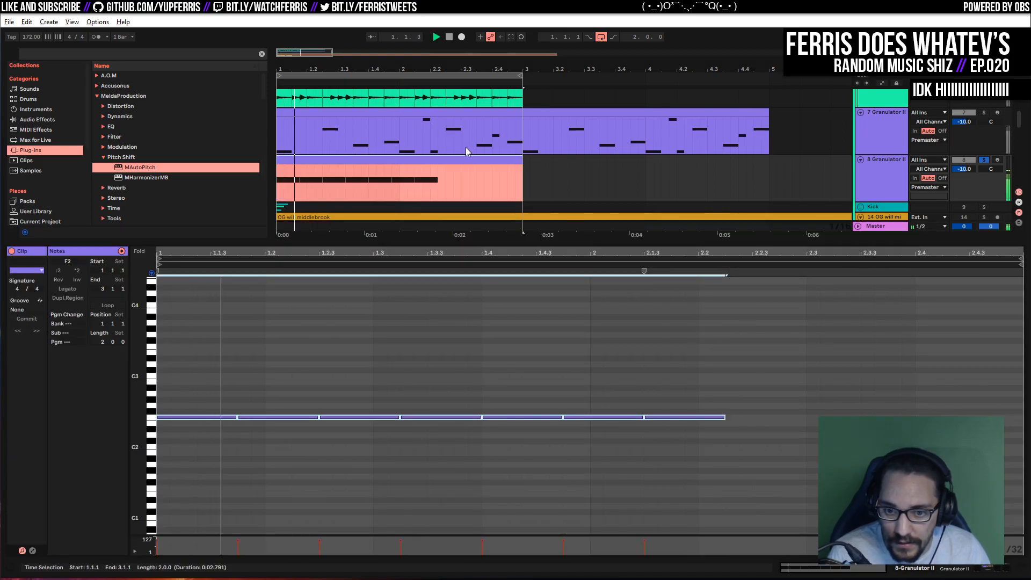
key(shift+Tab)
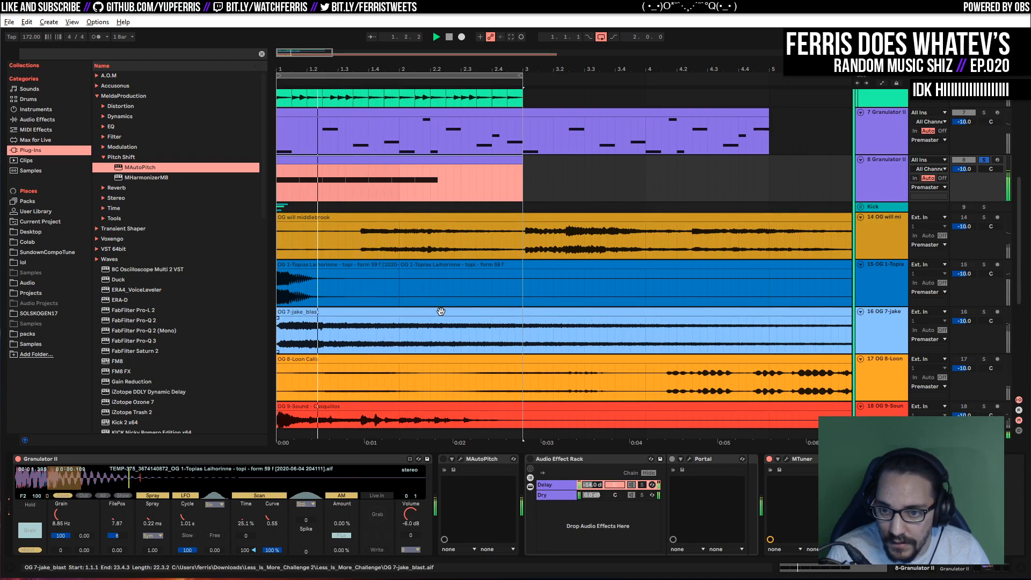
Consolidate the first "OG jake serum" clip on track 22 into its own audio file
scroll(517, 297, down, 1)
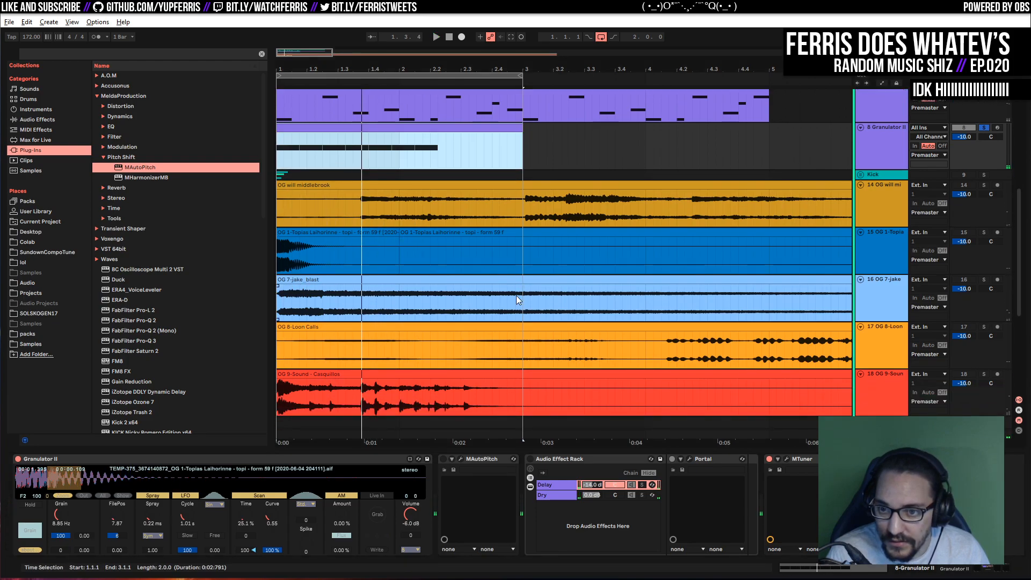
scroll(517, 299, down, 1)
scroll(516, 295, down, 2)
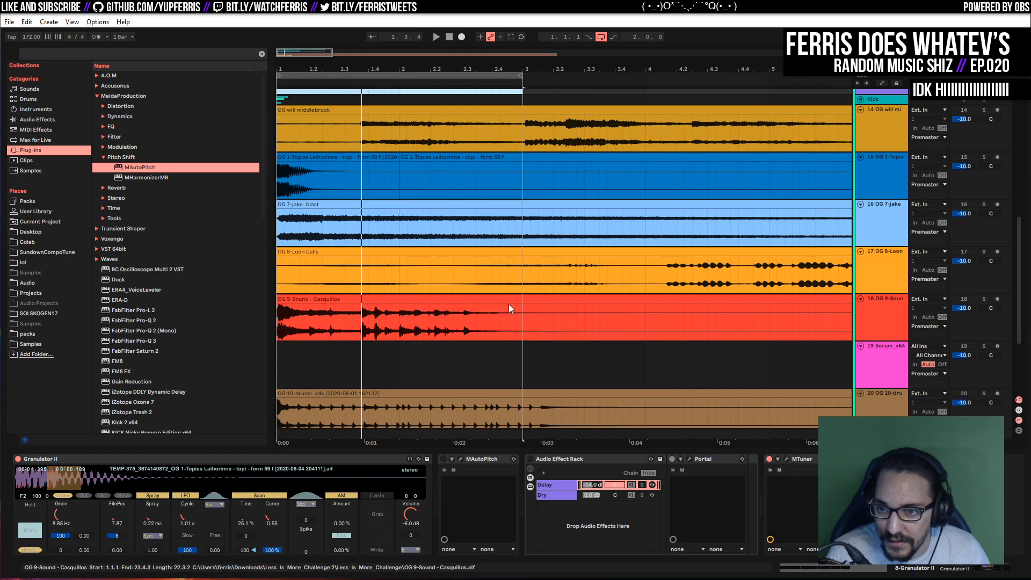
scroll(483, 285, down, 2)
scroll(478, 284, down, 1)
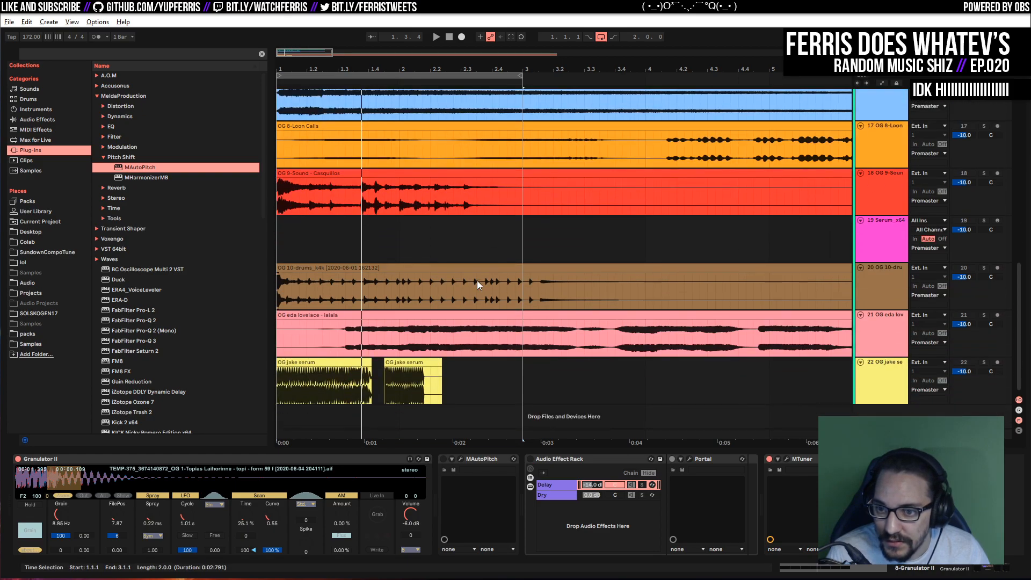
click(331, 370)
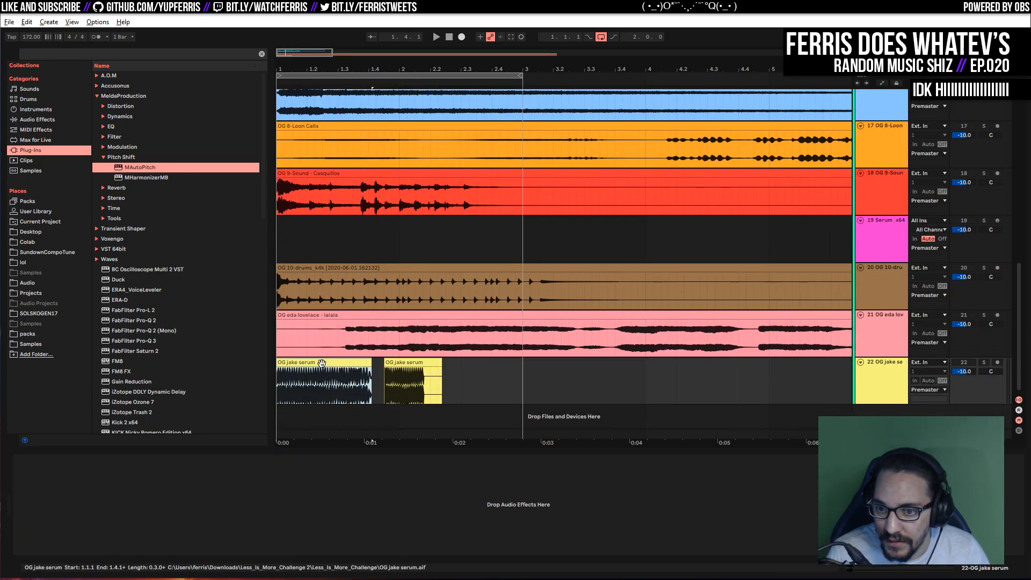
scroll(518, 304, up, 4)
scroll(511, 301, up, 2)
click(875, 177)
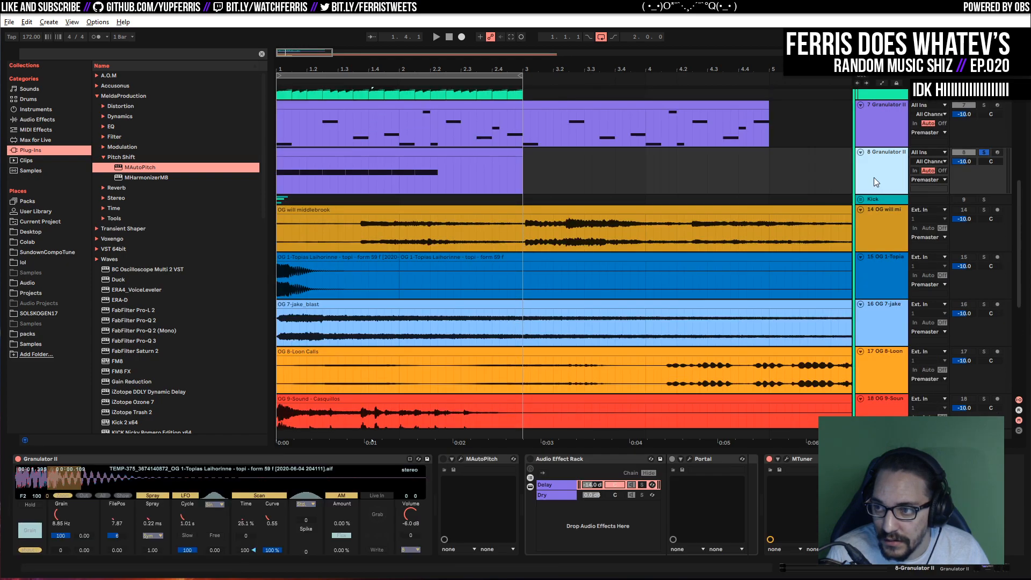
scroll(445, 392, down, 6)
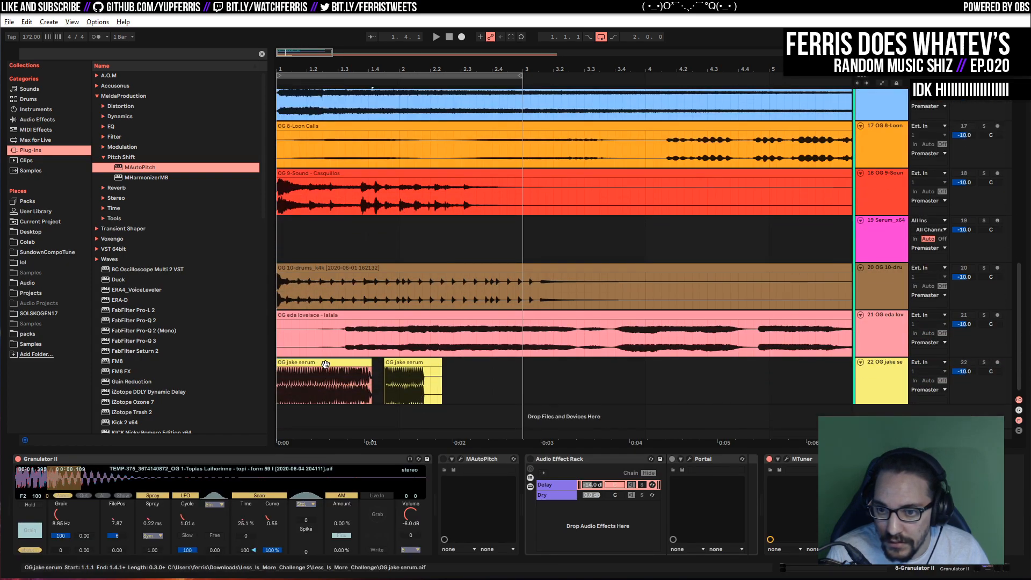
click(325, 364)
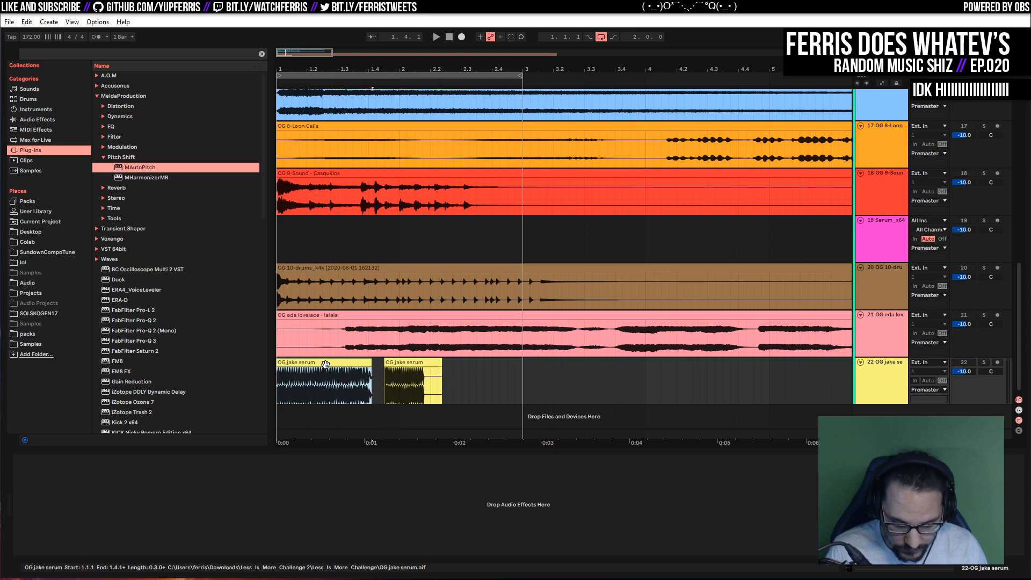
scroll(433, 362, up, 5)
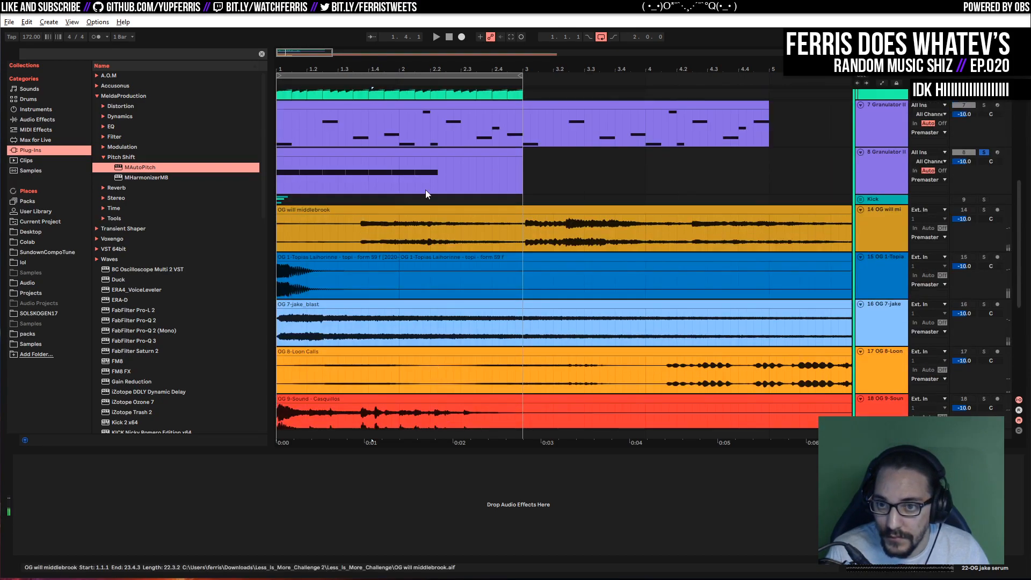
Load the consolidated "OG jake serum" clip into track 8's Granulator II and start playback
click(876, 171)
scroll(427, 322, down, 5)
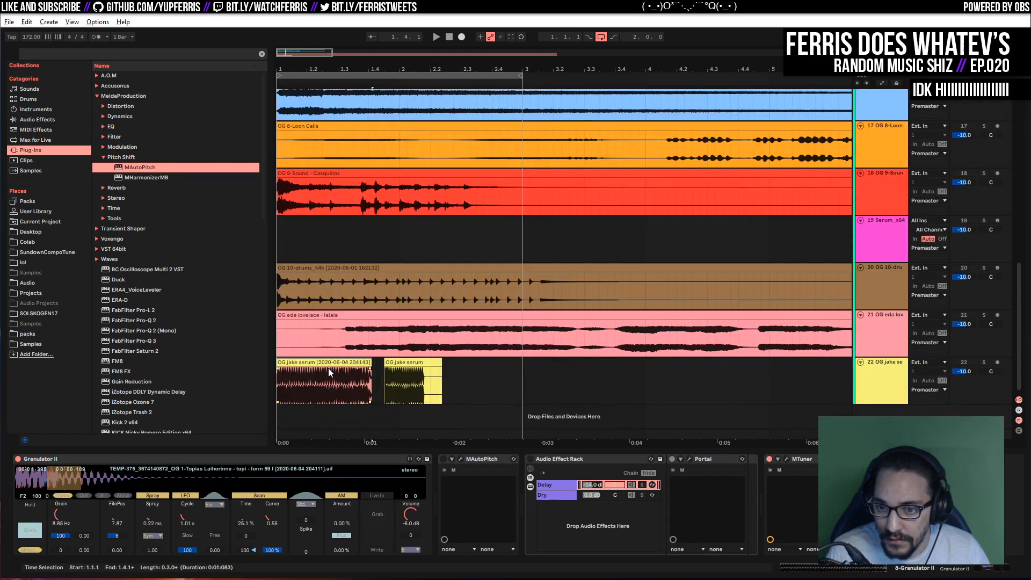
drag(327, 363, 322, 372)
drag(182, 476, 182, 476)
key(space)
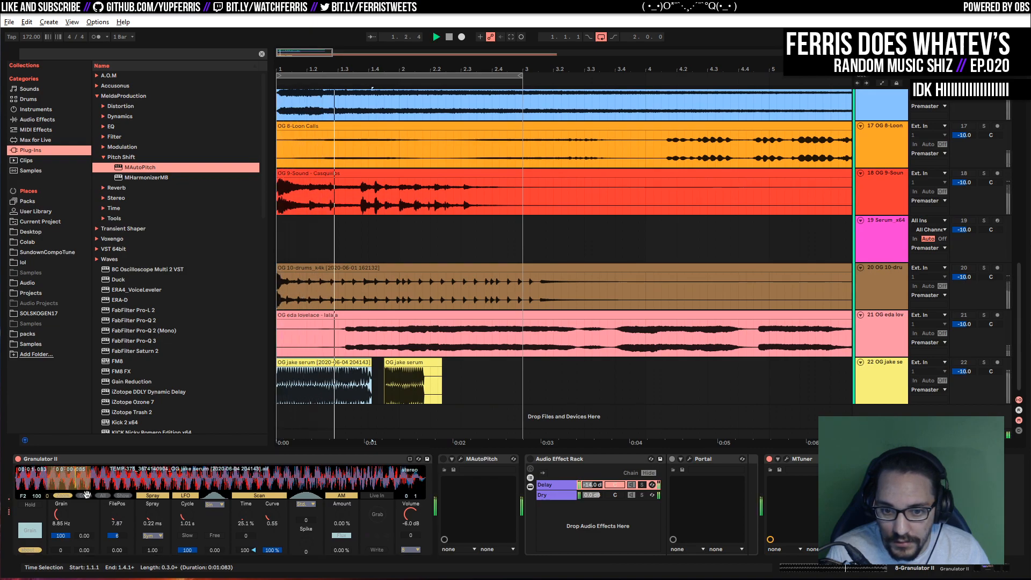
Set track 8's Granulator II to a grain rate of 120 Hz, a scan time of 62.3% and a file position of 0.00
drag(63, 514, 63, 538)
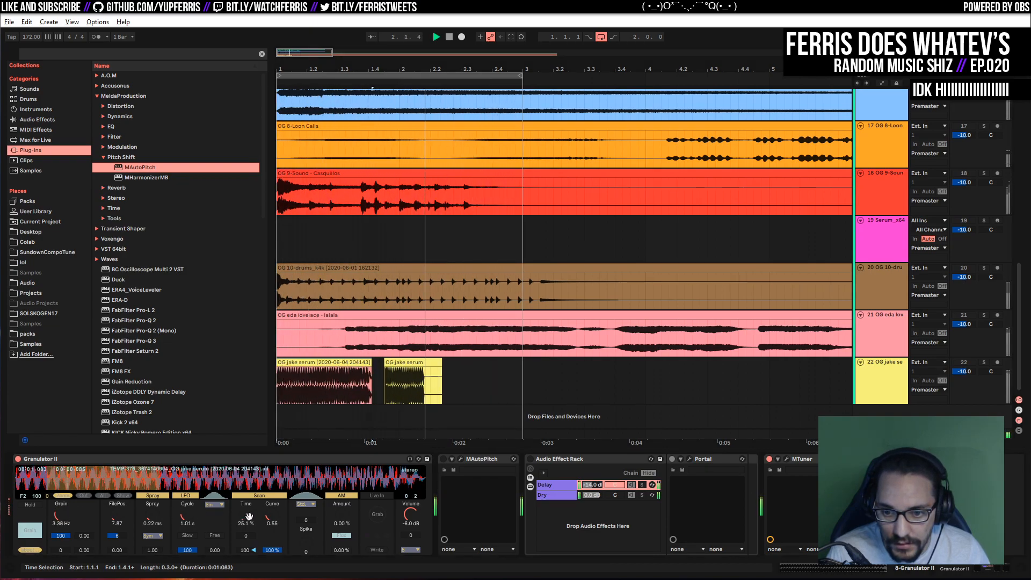
drag(247, 519, 249, 496)
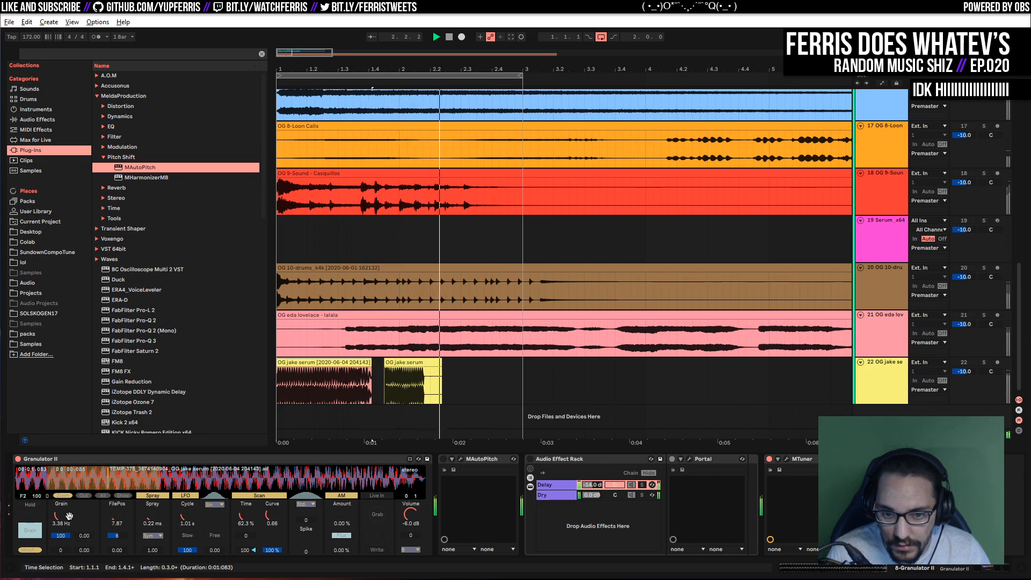
mouse_move(123, 516)
mouse_down()
mouse_move(123, 479)
mouse_move(123, 523)
mouse_up()
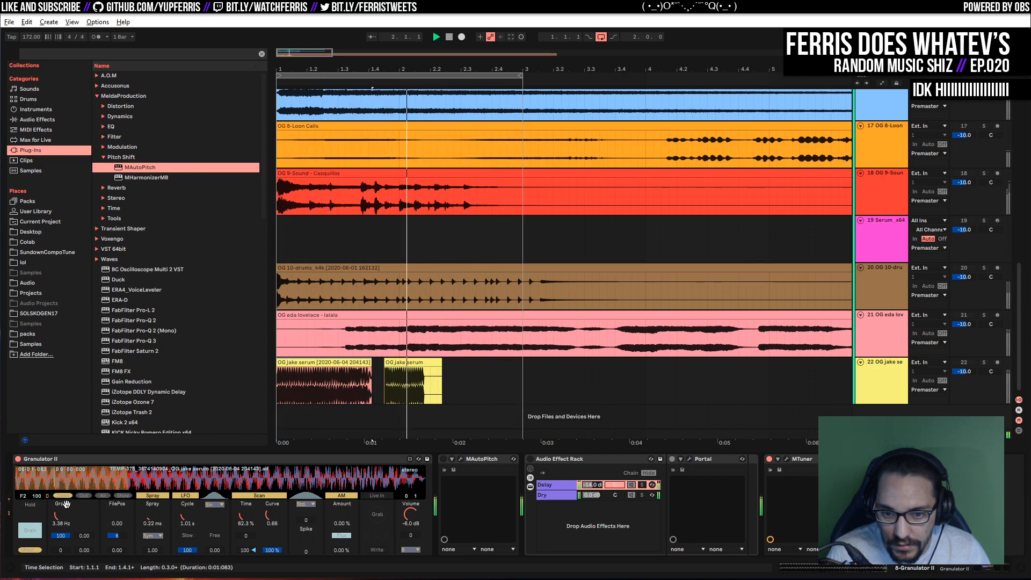
drag(70, 510, 70, 482)
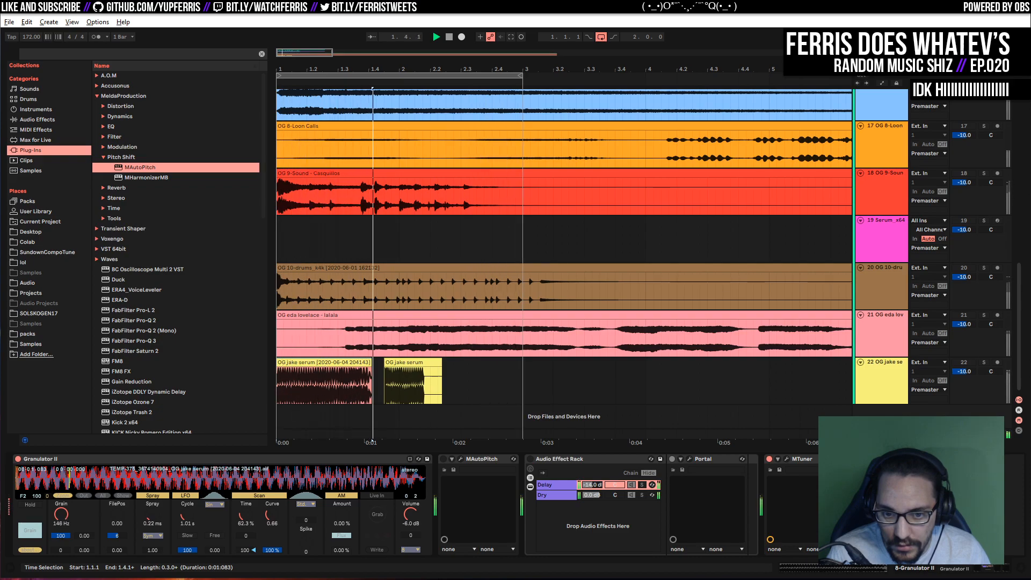
drag(70, 482, 63, 514)
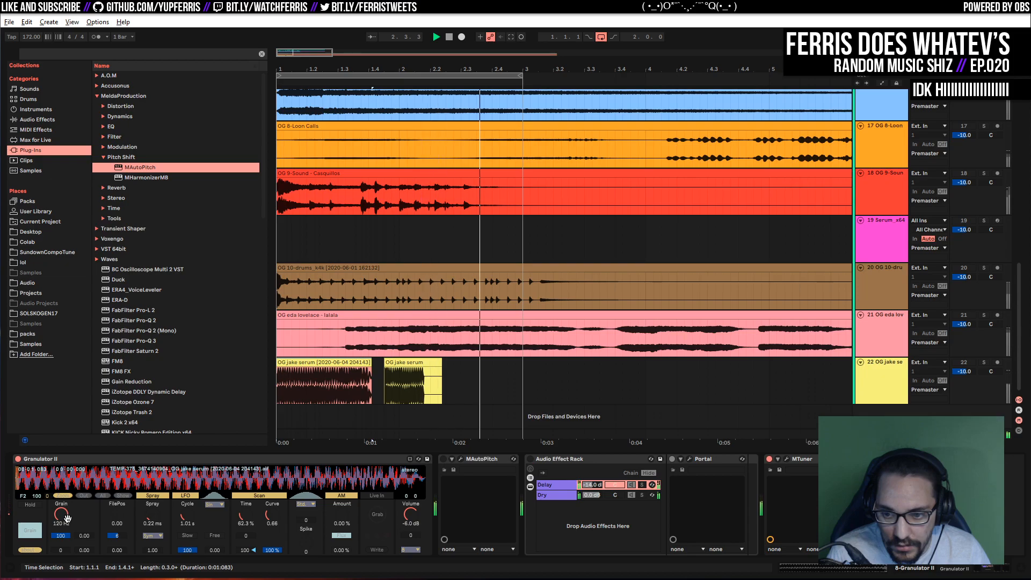
Stop playback, return to track 8 and audition its Granulator II sound from the start
scroll(523, 277, up, 2)
scroll(523, 277, down, 2)
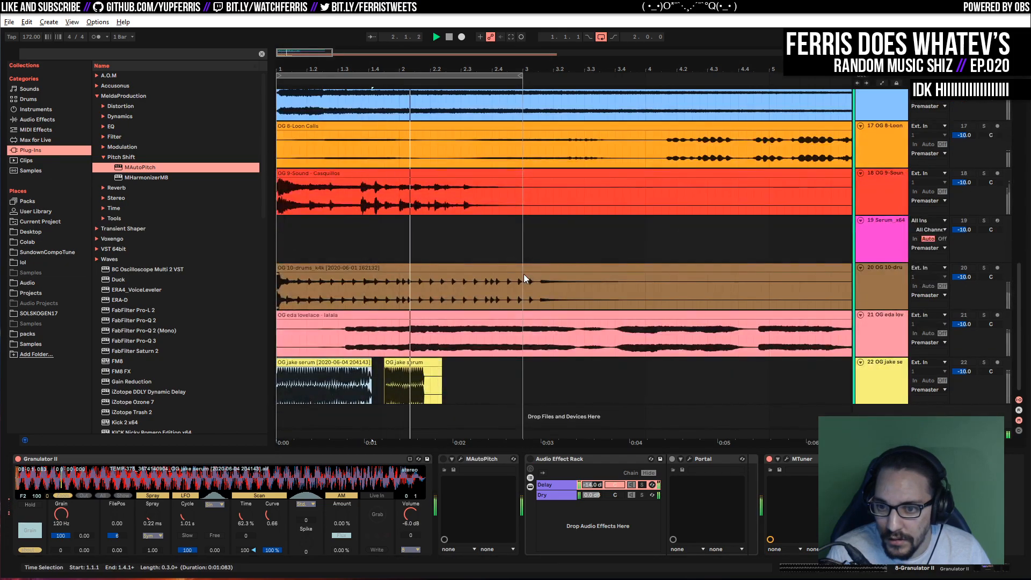
key(space)
click(876, 367)
scroll(664, 288, up, 10)
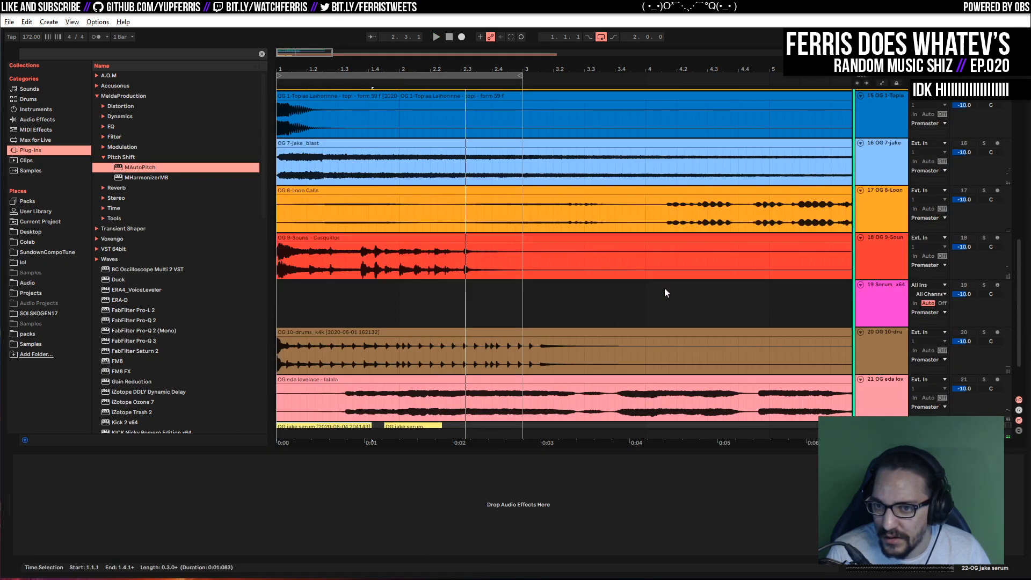
scroll(667, 284, up, 3)
click(883, 235)
key(space)
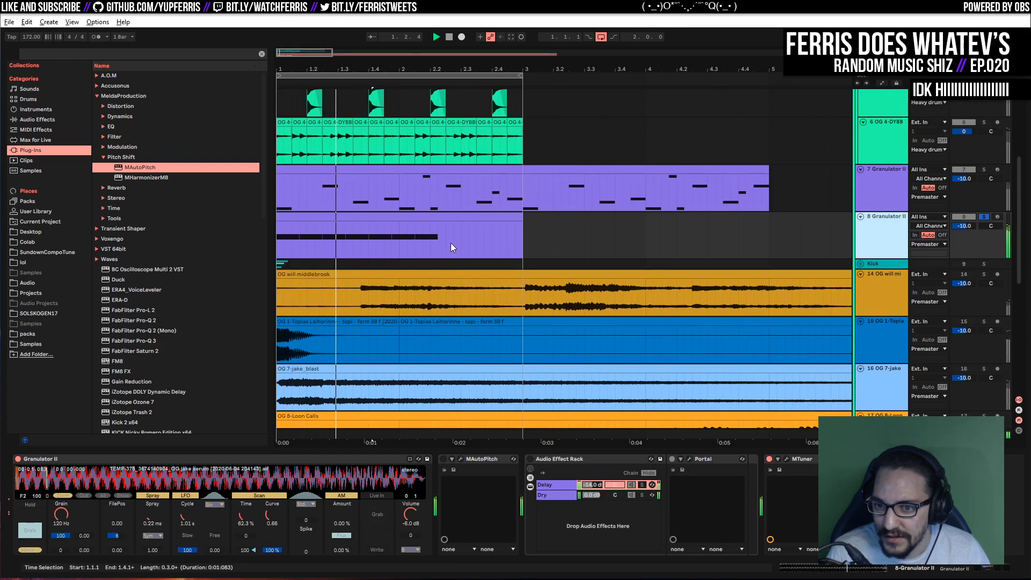
Delete all but the first F2 note in track 8's MIDI clip and lengthen that note to one beat
double_click(417, 217)
click(629, 441)
key(ctrl+a)
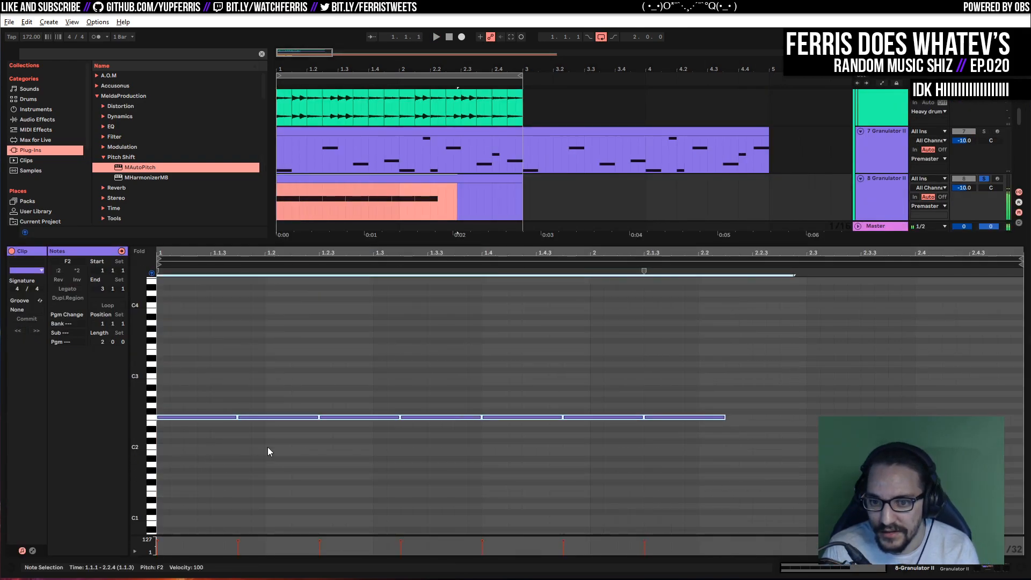
drag(772, 357, 288, 461)
key(Delete)
drag(237, 417, 271, 416)
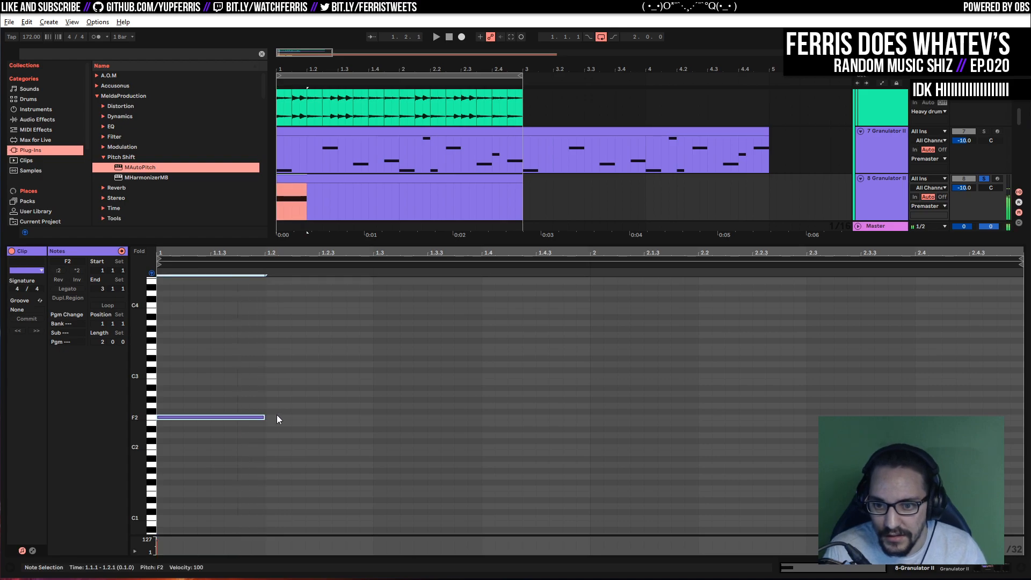
Add a half-beat F2 note at 1.2.3 and one-beat F2 notes at 1.3, 1.4, 2.2 and 2.3 in track 8's clip, and play it
double_click(325, 416)
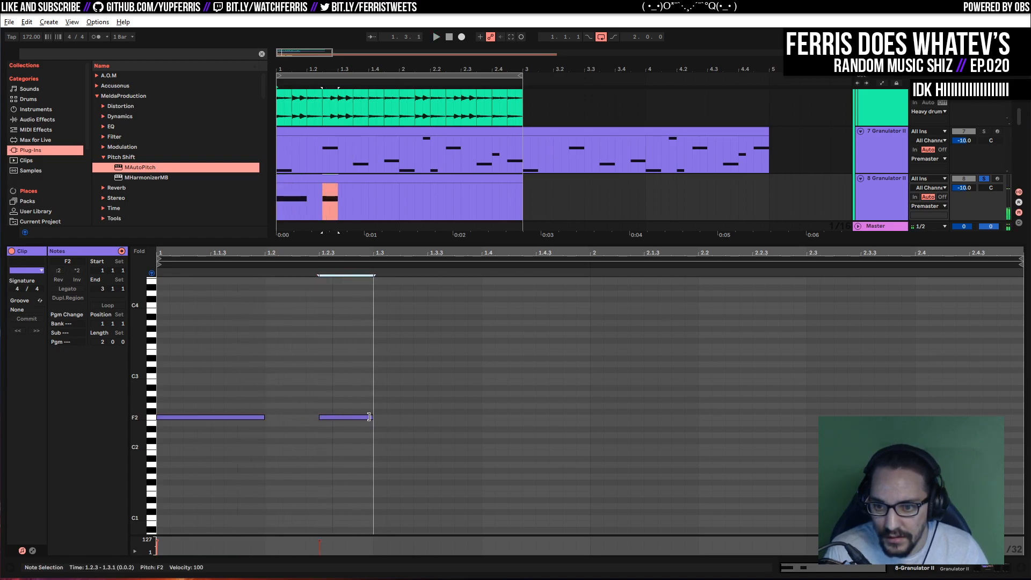
drag(220, 417, 440, 418)
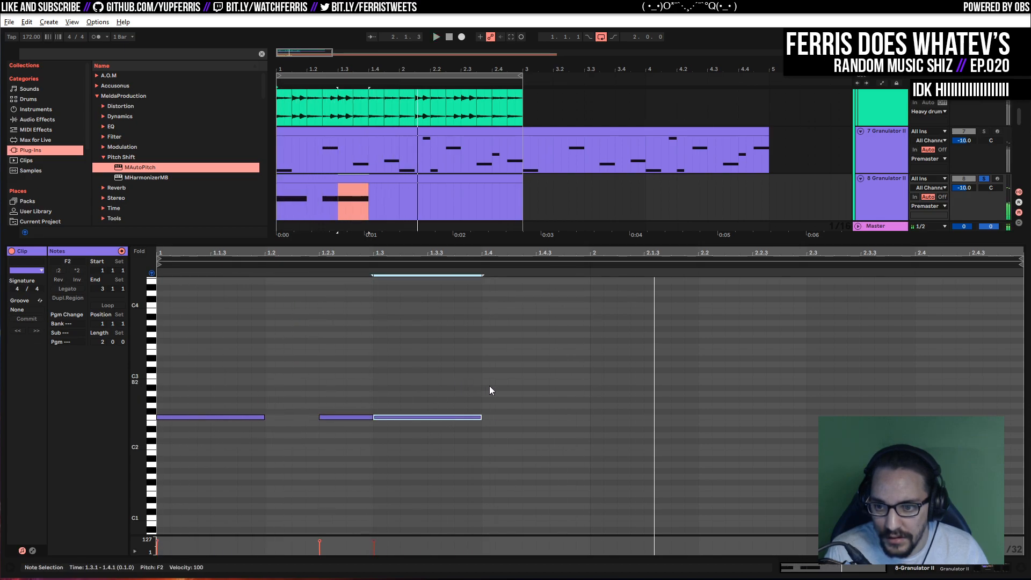
key(ctrl+d)
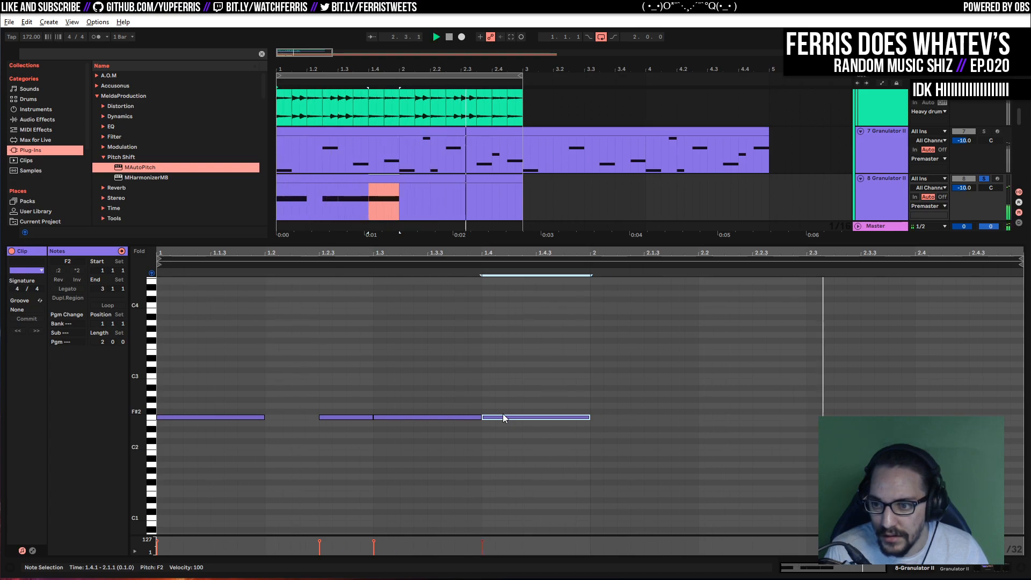
double_click(706, 415)
drag(714, 415, 817, 419)
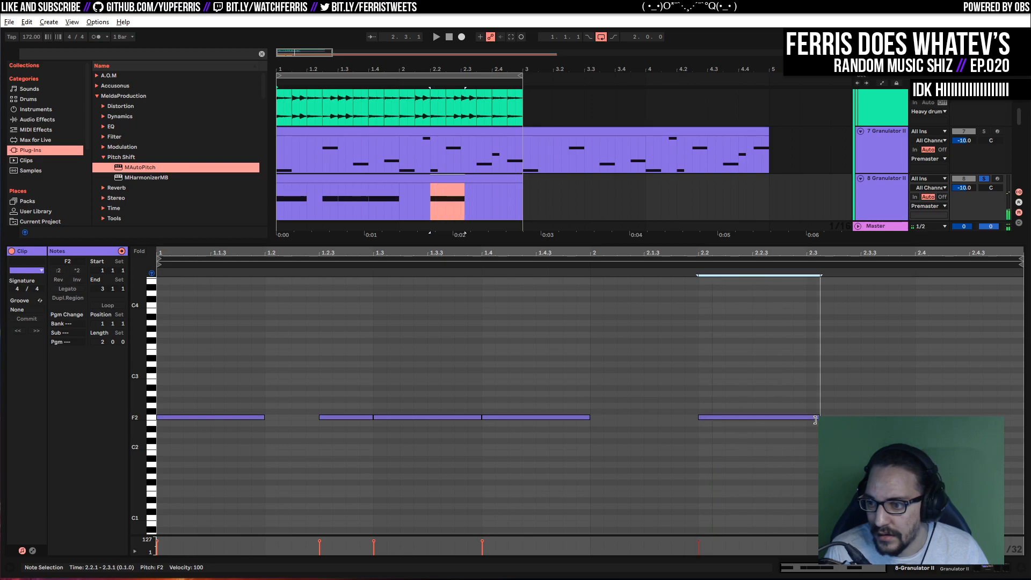
key(ctrl+d)
key(space)
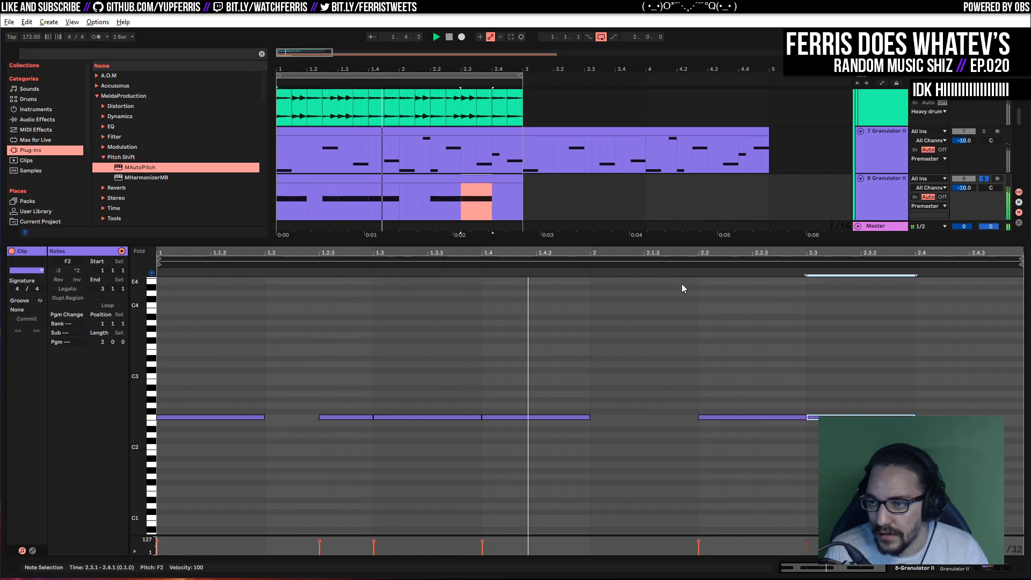
Set track 8's Granulator II to a spray of 0.00 ms and a file position of 38.58, with the value beneath it at 21
click(875, 194)
key(shift+Tab)
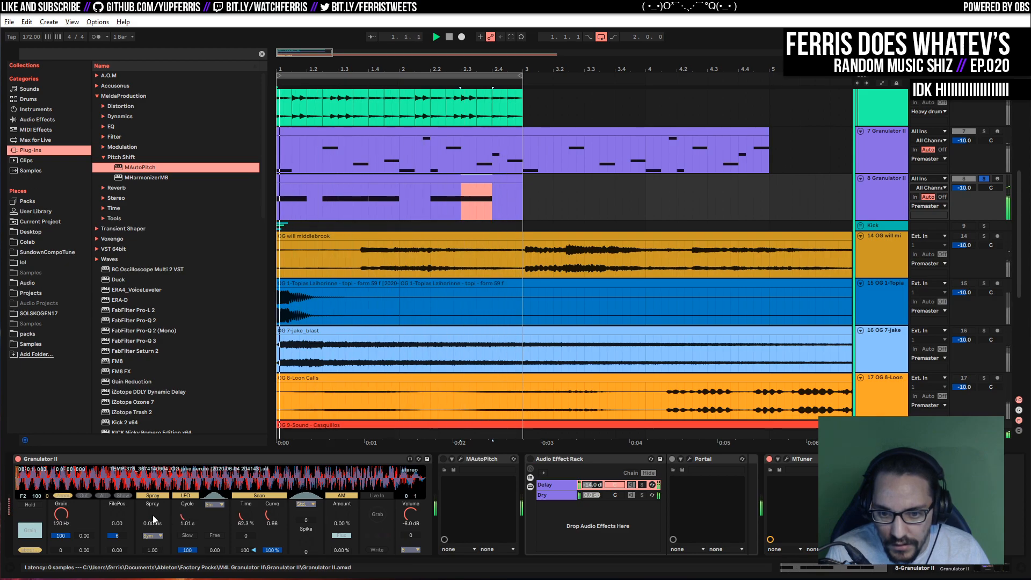
mouse_move(122, 539)
mouse_down()
mouse_move(121, 519)
mouse_move(116, 558)
mouse_up()
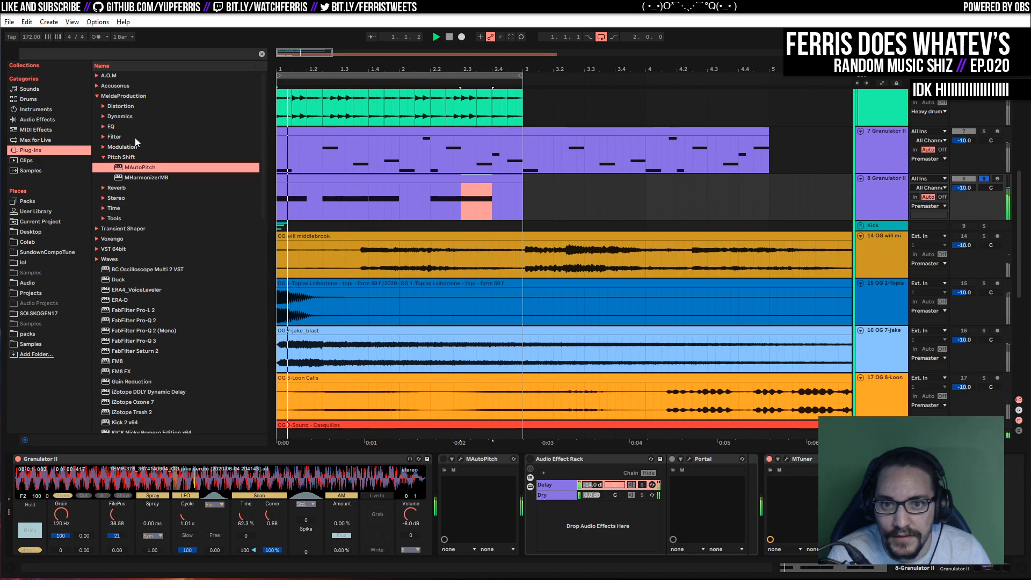
scroll(162, 285, down, 15)
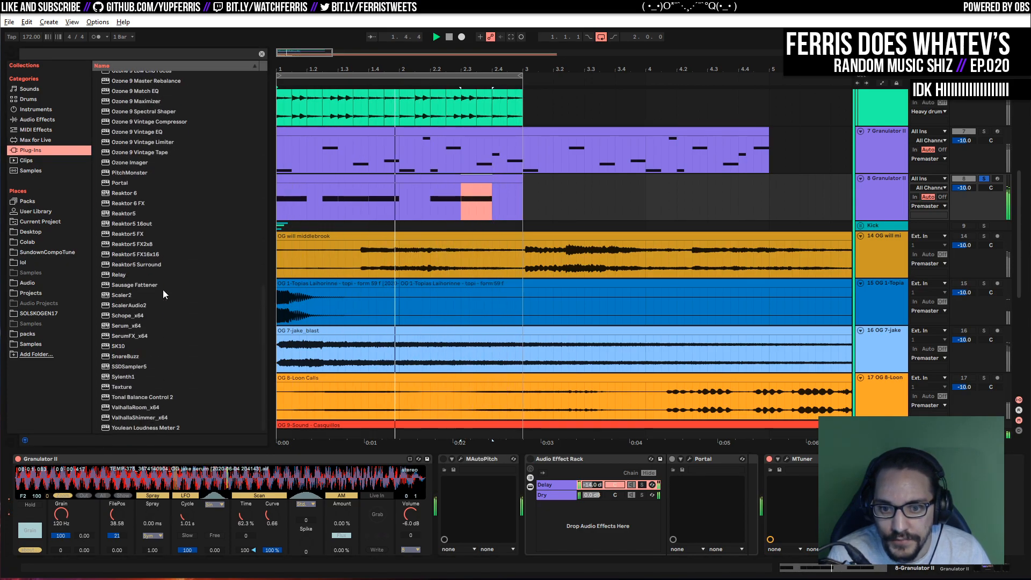
scroll(660, 223, up, 8)
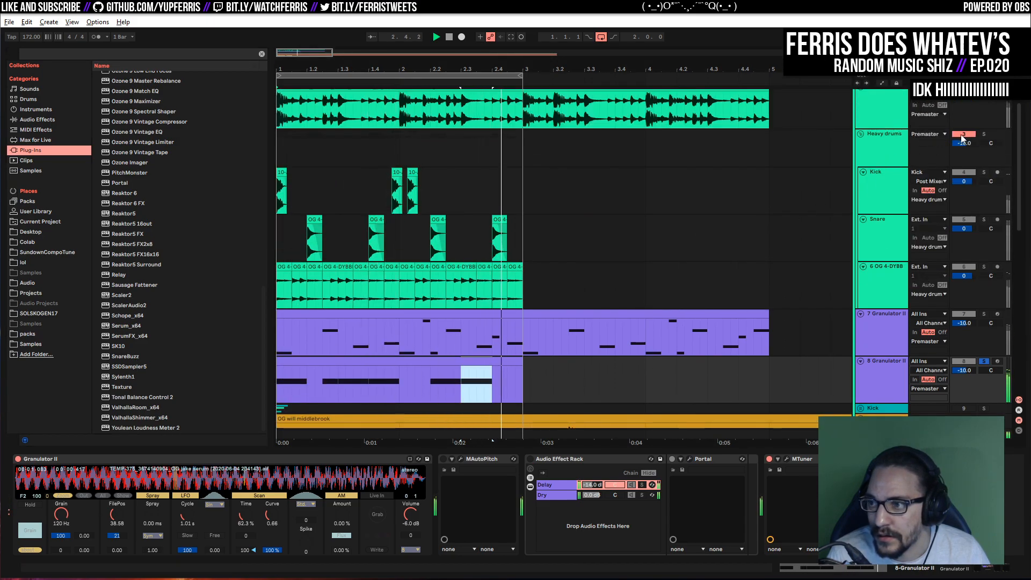
Hear the Heavy drums group soloed together with track 8, return to soloing only track 8 and stop playback
ctrl+click(984, 134)
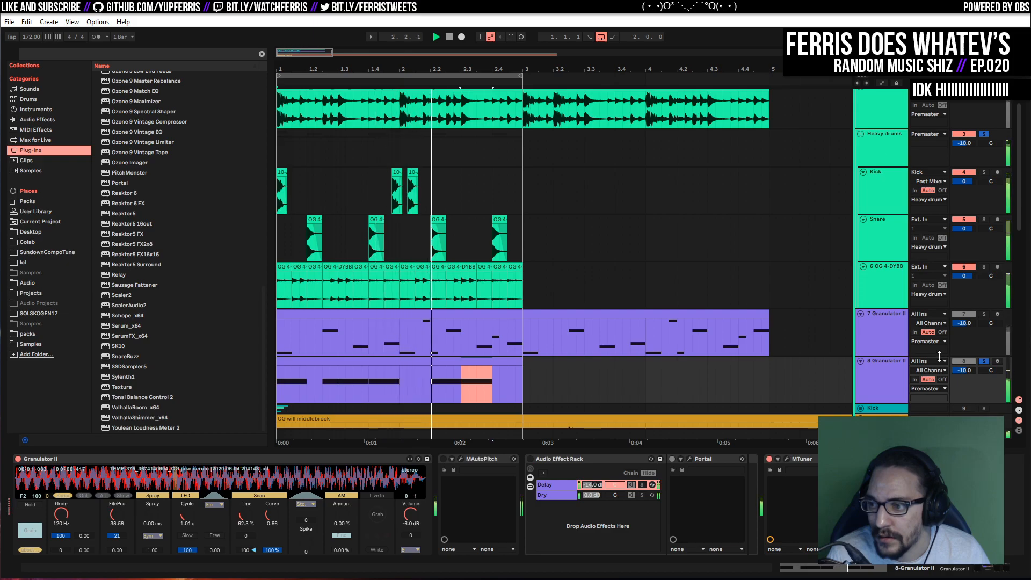
click(983, 362)
key(space)
Remove MTuner and MAutoPitch from track 8's device chain and play the track without them
click(798, 459)
key(Delete)
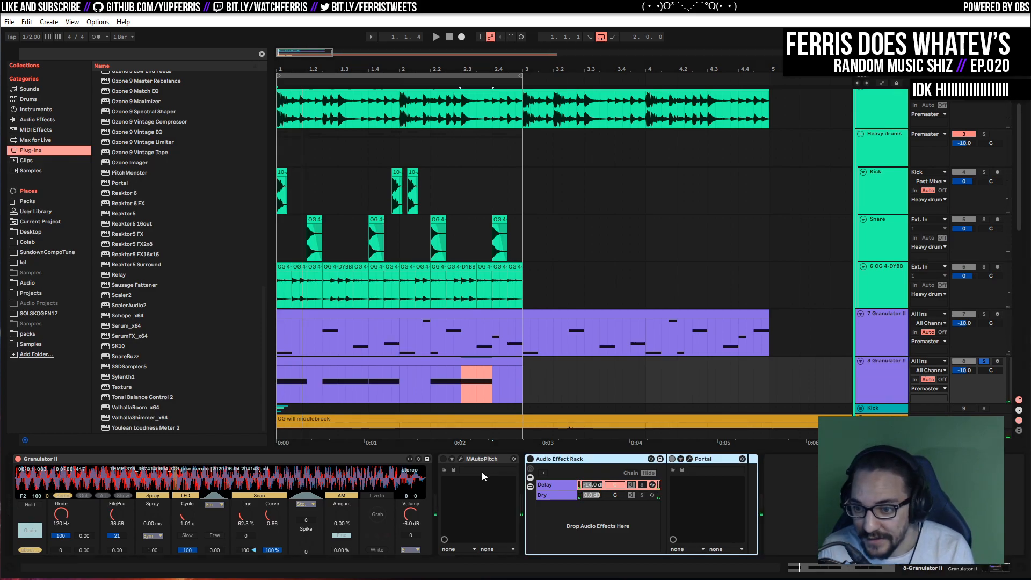
click(476, 458)
key(Delete)
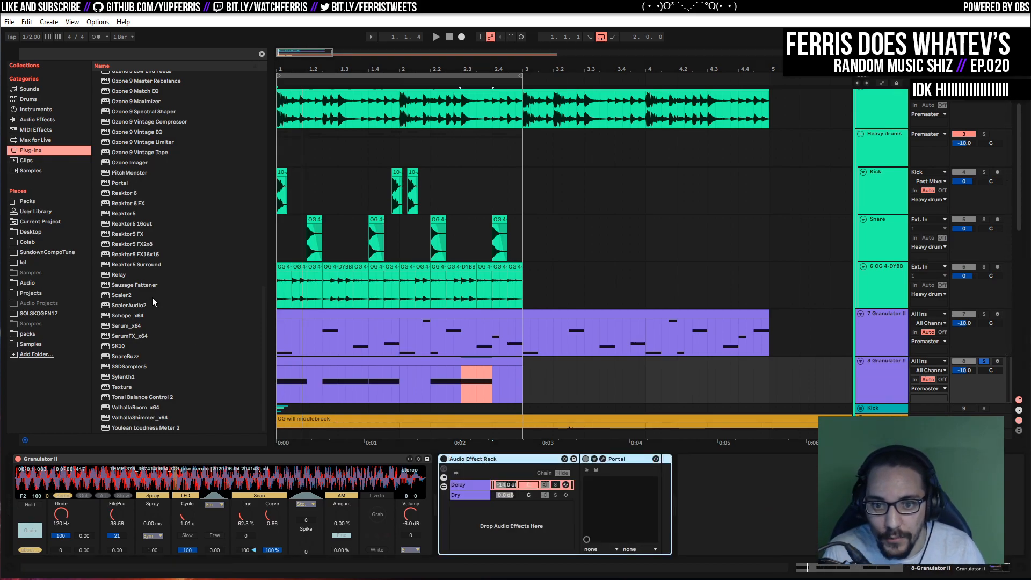
key(space)
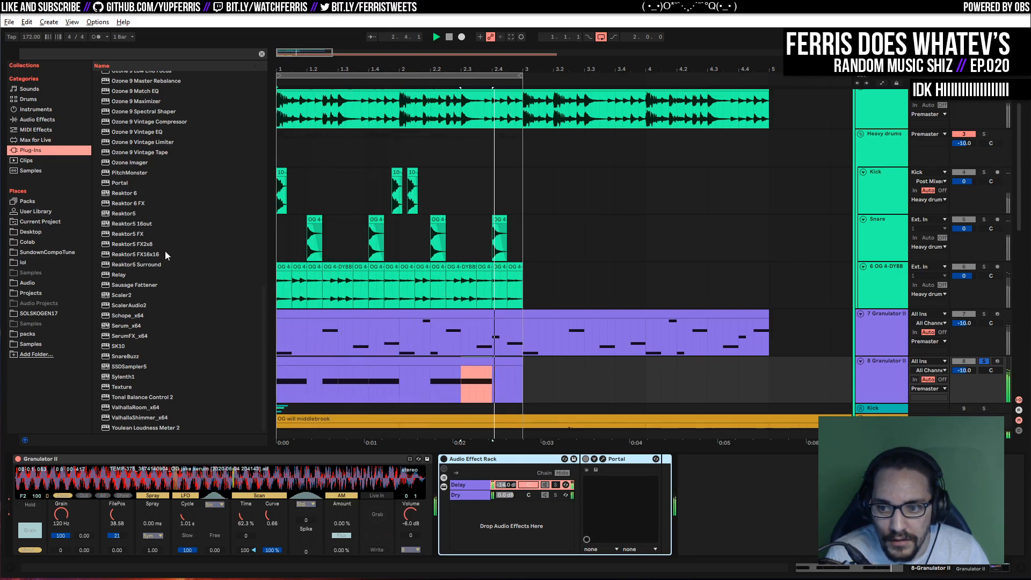
key(space)
Group track 8's Granulator II into an Instrument Rack and select its chain
click(881, 380)
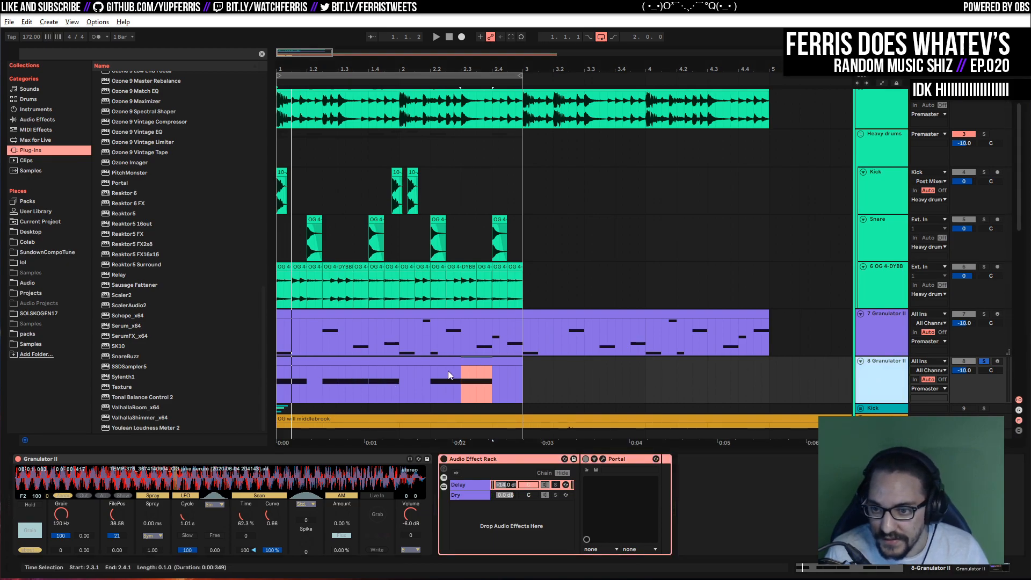
scroll(769, 372, down, 2)
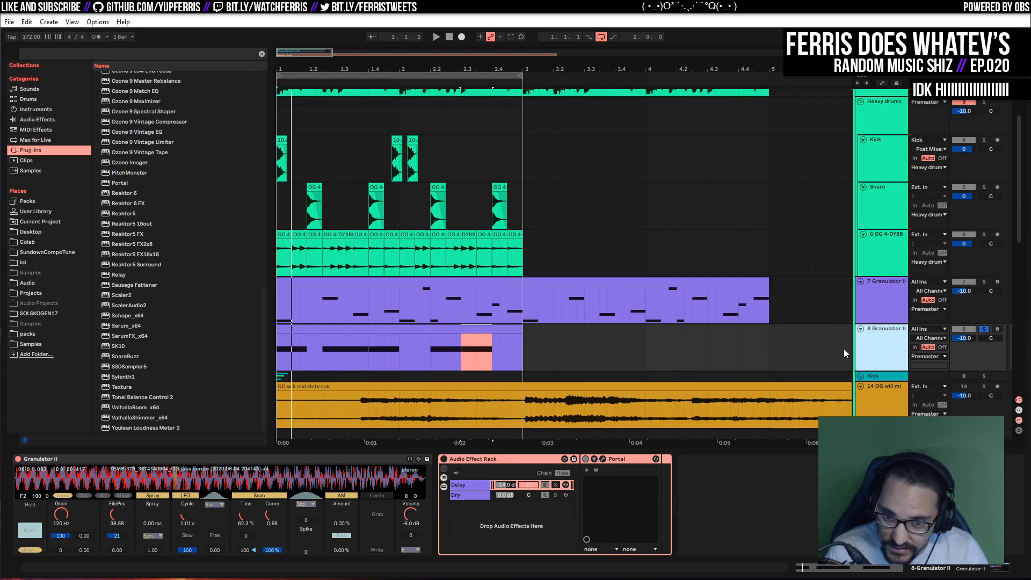
click(195, 459)
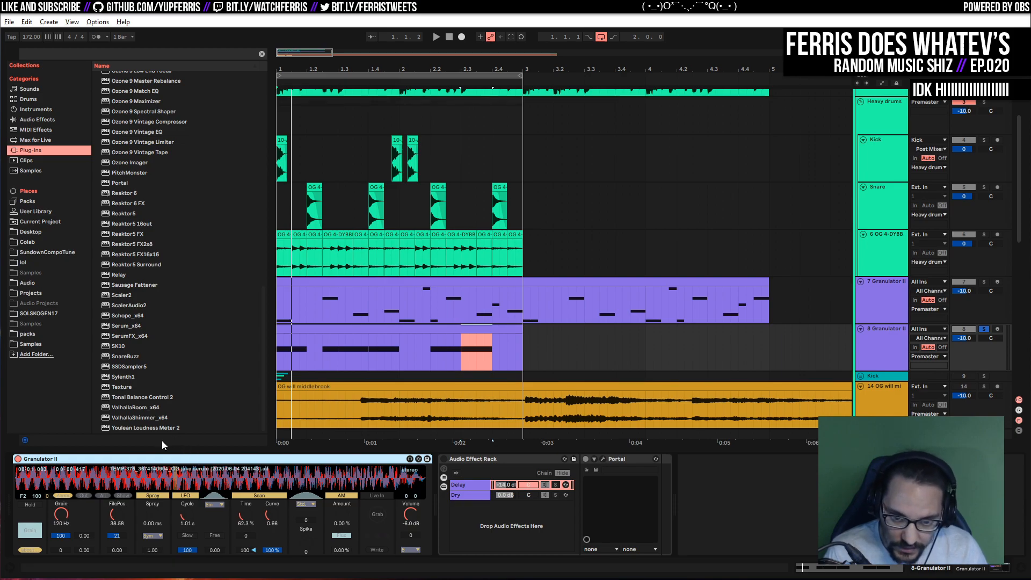
key(ctrl+g)
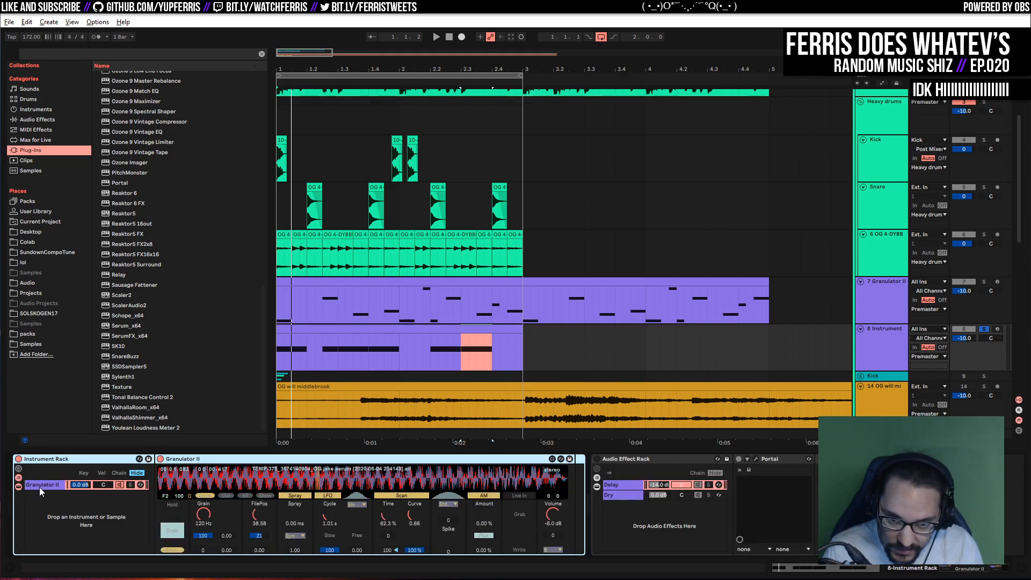
click(41, 486)
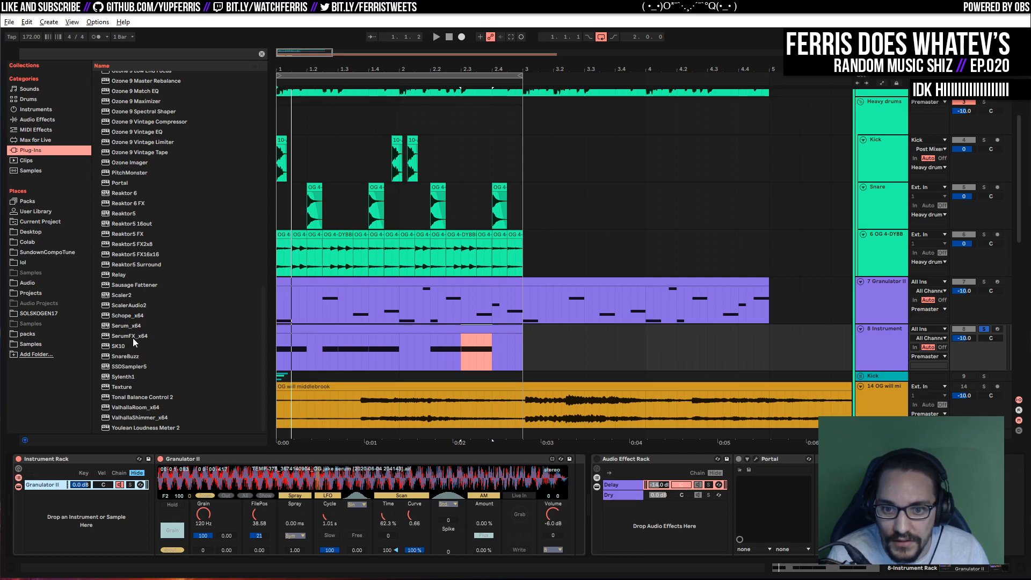
Insert SerumFX_x64 on track 8 between the Instrument Rack and the Audio Effect Rack
drag(133, 338, 588, 489)
drag(700, 181, 607, 335)
key(Escape)
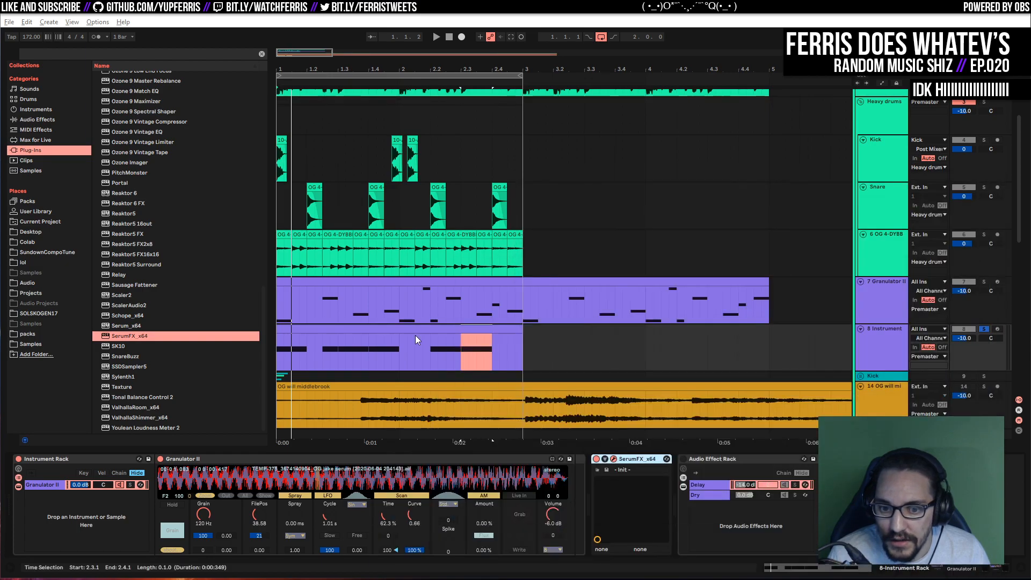
Add an External Instrument as a second chain in the Instrument Rack and send its MIDI to 8-Instrument Rack, 1-SerumFX x64
click(34, 110)
drag(129, 117, 103, 529)
click(188, 478)
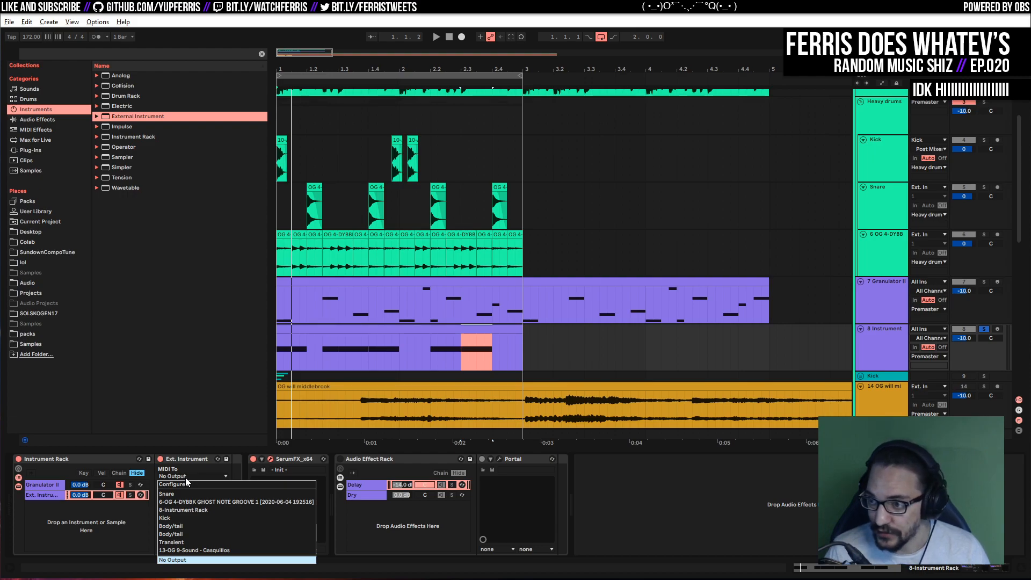
click(182, 510)
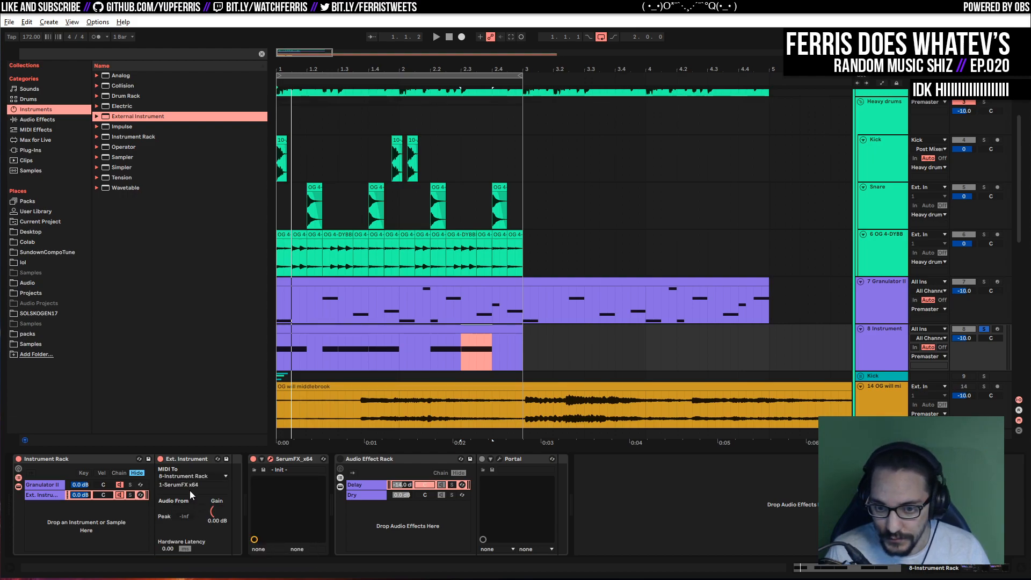
Bring up the SerumFX window above the arrangement and audition track 8 through it
drag(540, 182, 558, 84)
key(space)
drag(719, 311, 521, 265)
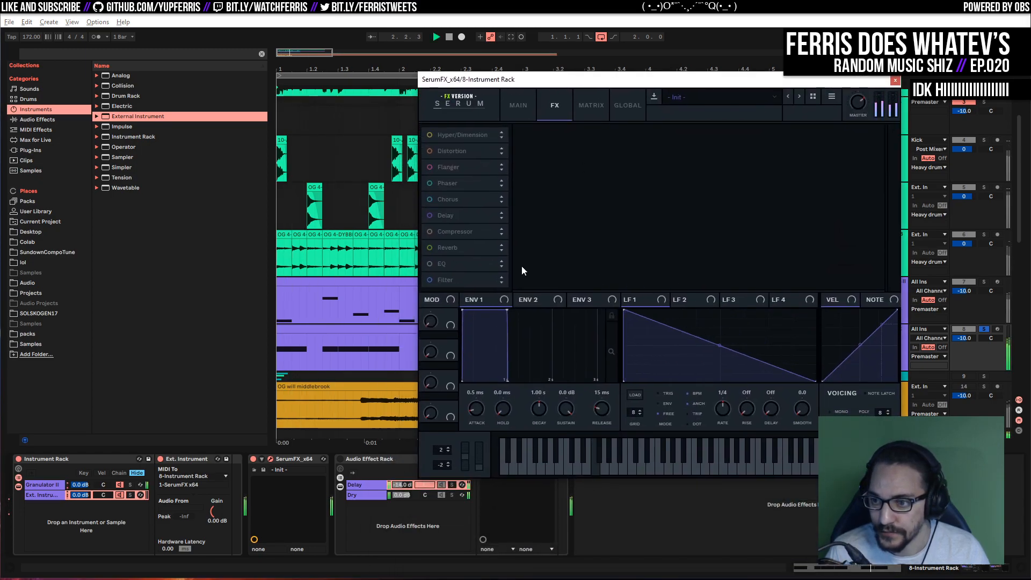
key(space)
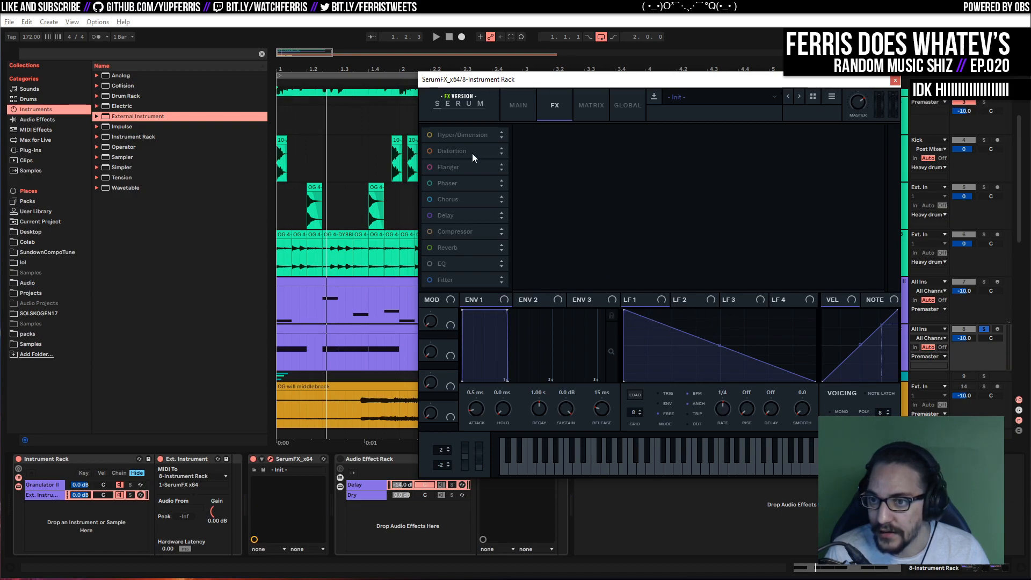
Enable SerumFX's MG Low 6 filter, lower its frequency and modulate that frequency with LFO 1 in ENV mode
click(429, 280)
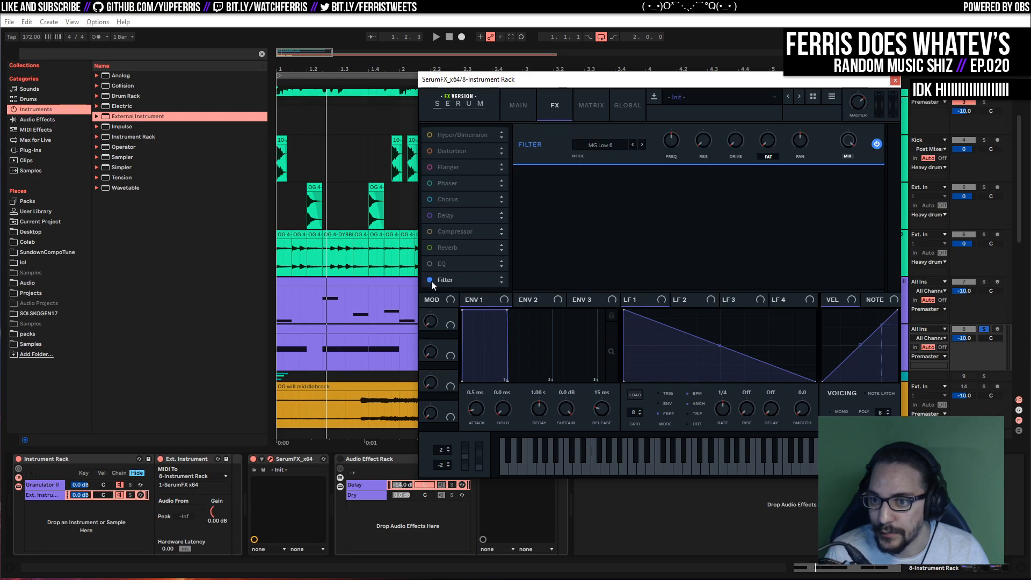
key(space)
drag(671, 142, 664, 214)
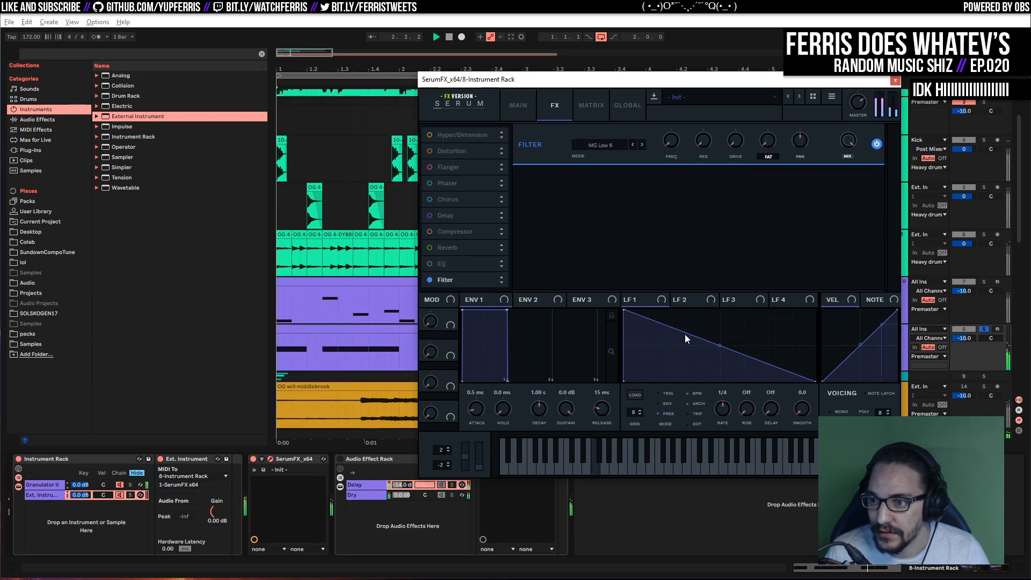
drag(662, 299, 673, 144)
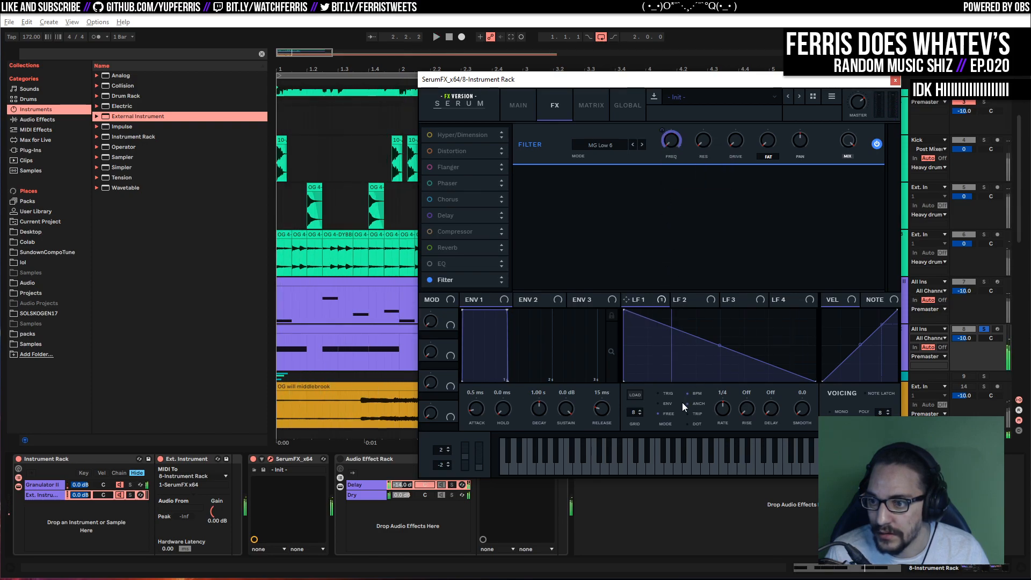
click(661, 403)
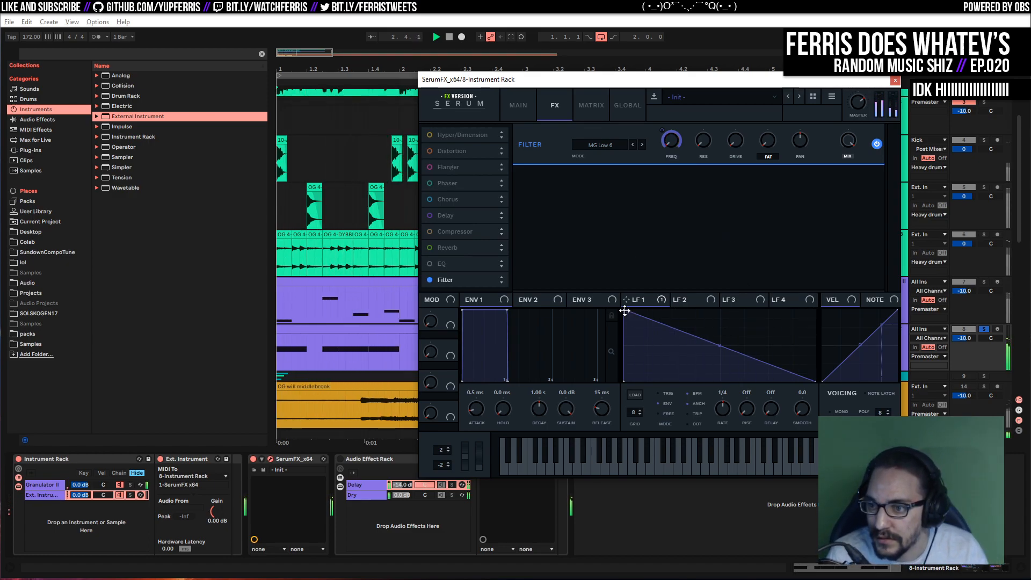
Shape LFO 1 into a short attack ramp up to the peak followed by a slightly outward-bowed decay
drag(624, 310, 654, 311)
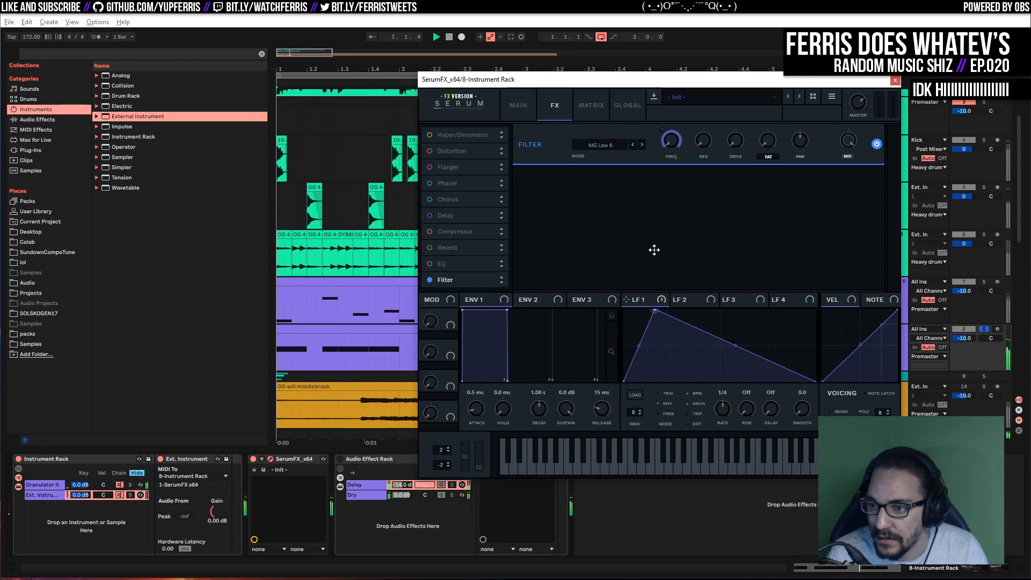
drag(654, 310, 638, 310)
mouse_move(727, 346)
mouse_down()
mouse_move(723, 363)
mouse_move(725, 334)
mouse_move(726, 365)
mouse_up()
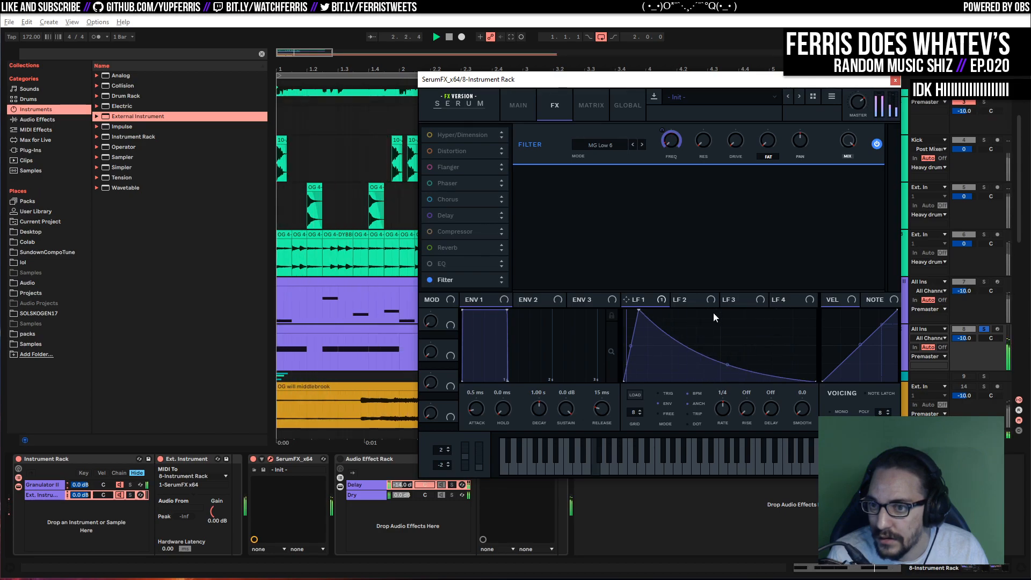
drag(726, 365, 727, 339)
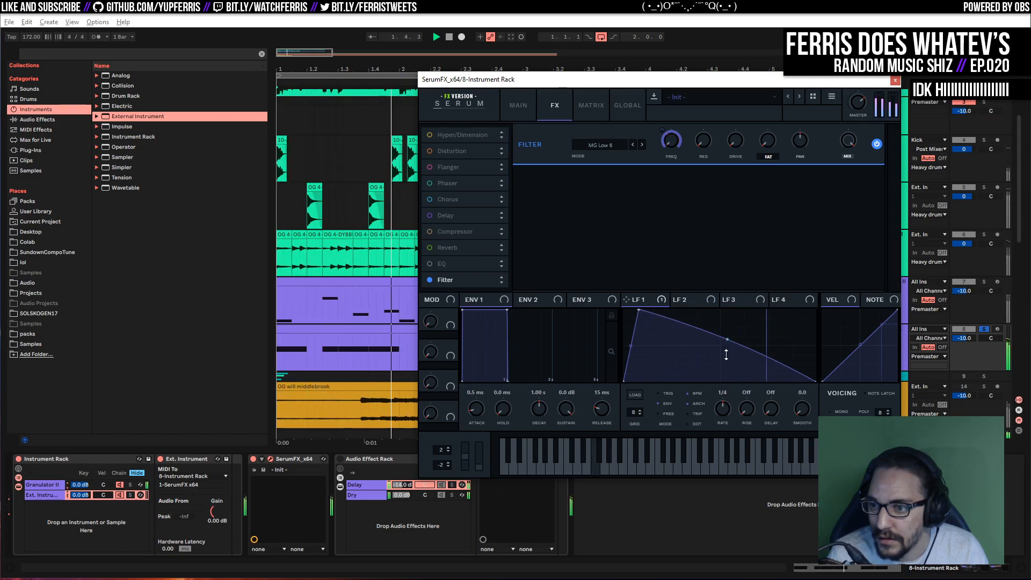
drag(641, 312, 635, 310)
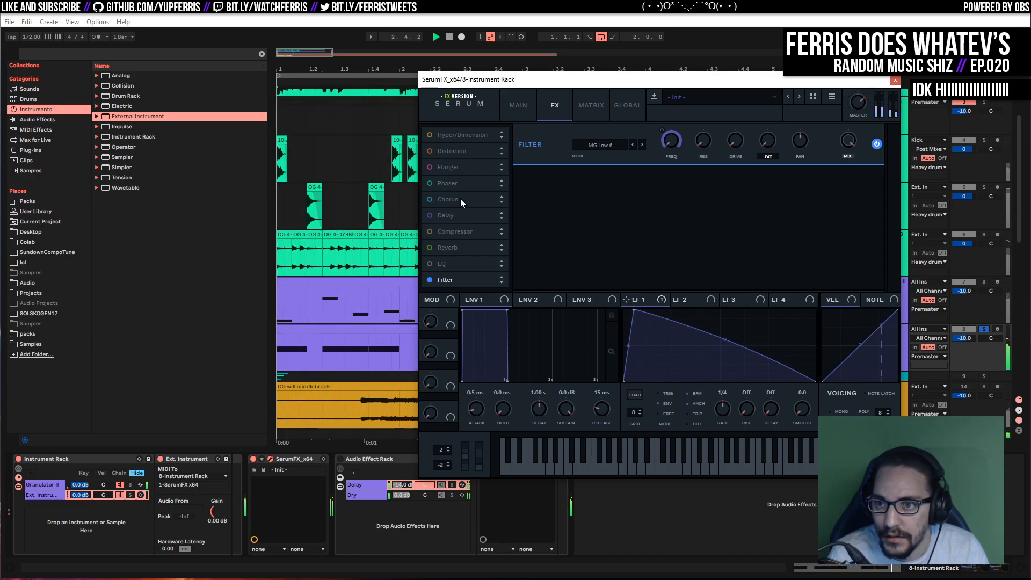
Close the SerumFX window and compare track 8's sound with the Audio Effect Rack switched on and off
drag(858, 80, 591, 500)
click(627, 491)
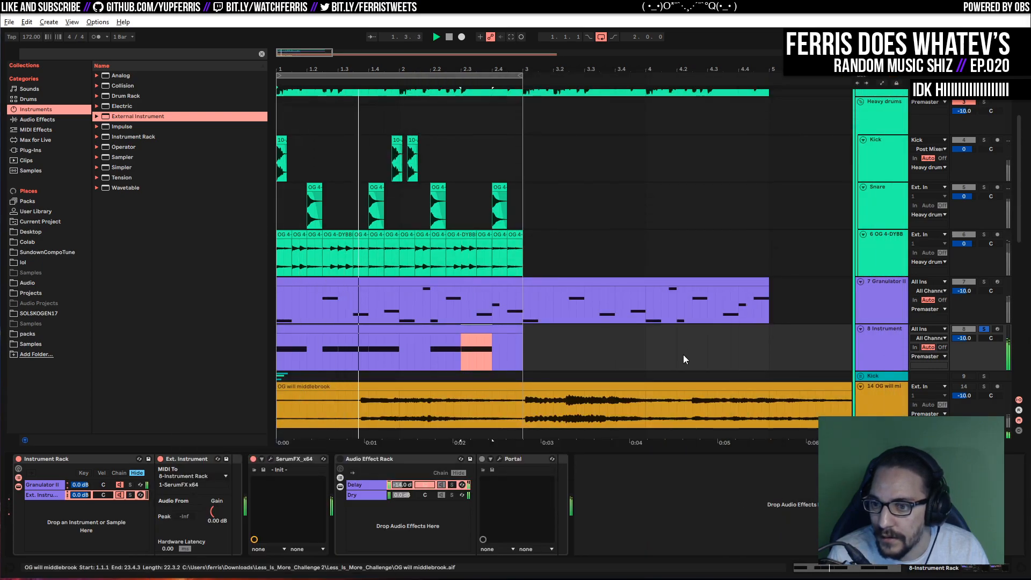
click(340, 458)
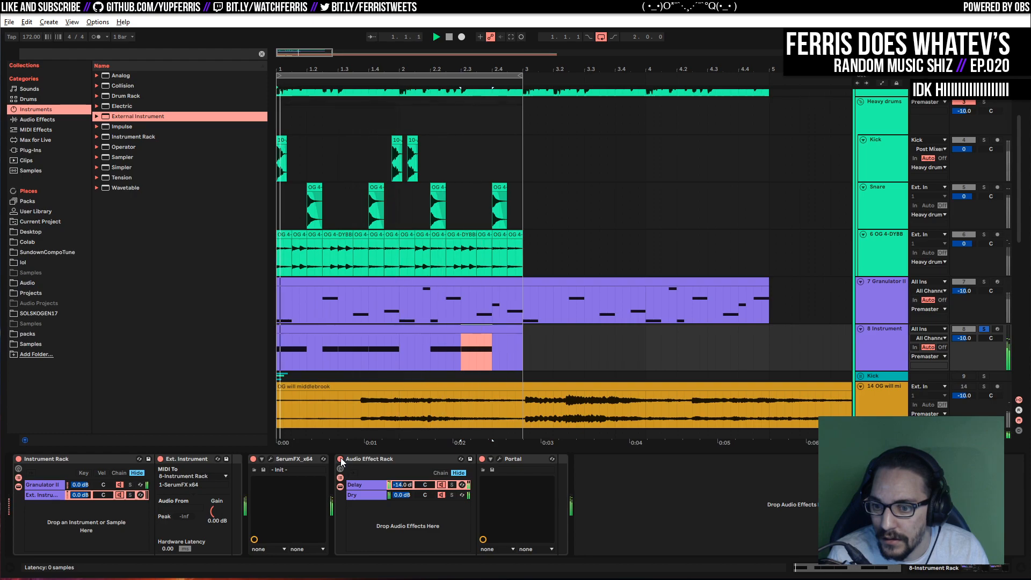
click(341, 458)
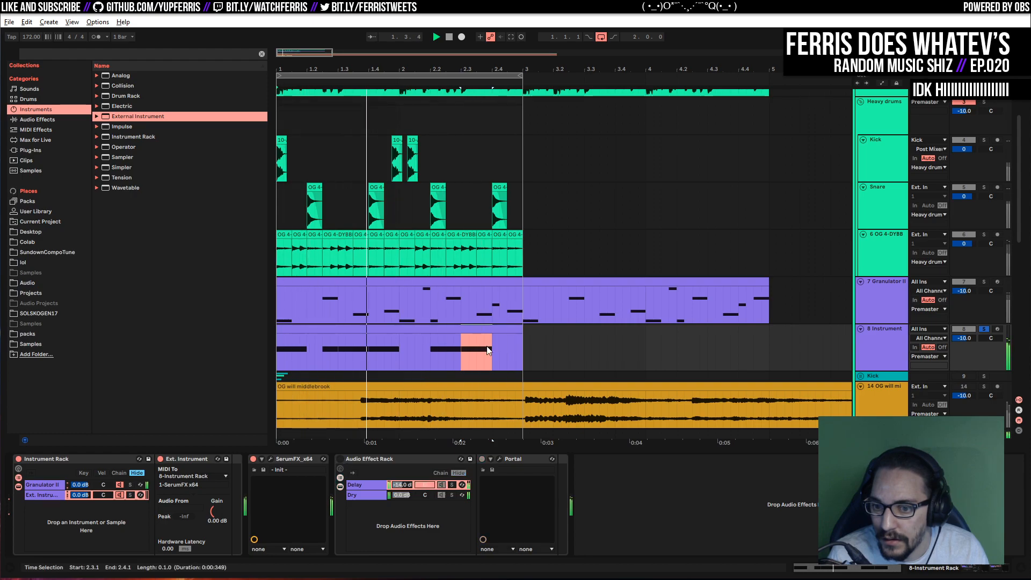
Reopen SerumFX, turn off LFO 1's BPM sync and set its rate to 5.6 Hz
click(270, 459)
drag(430, 490, 491, 121)
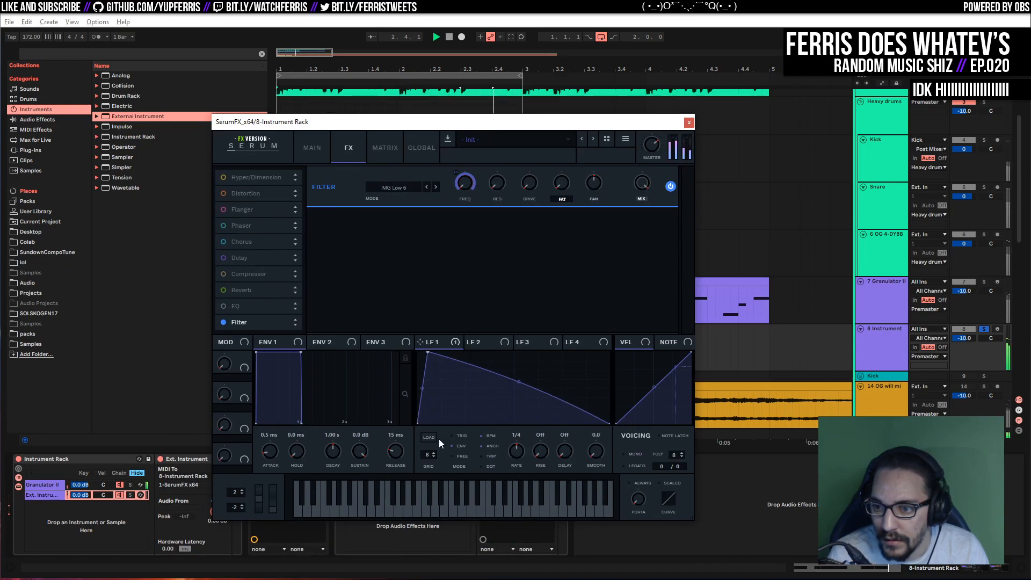
click(490, 436)
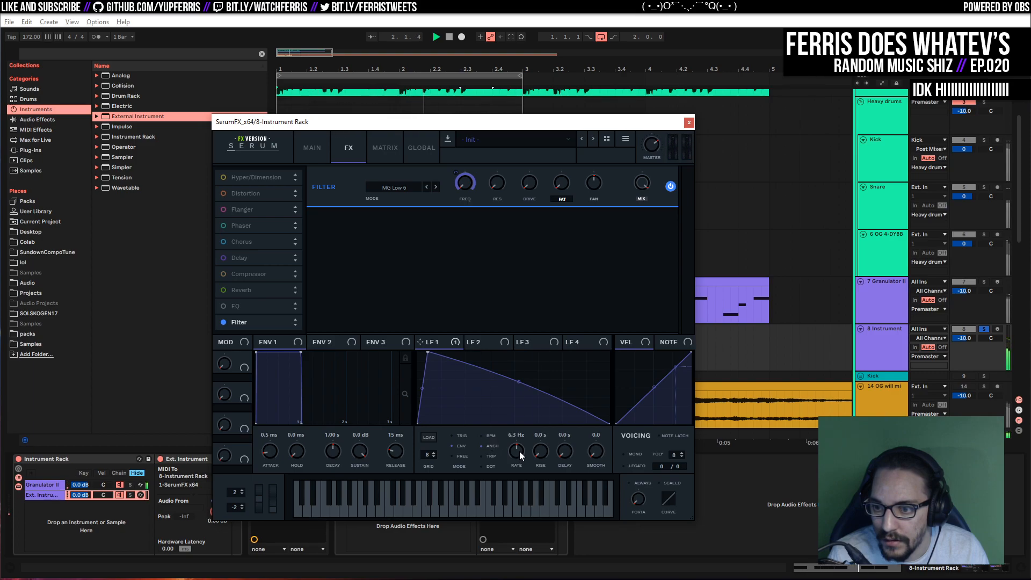
drag(516, 458, 517, 459)
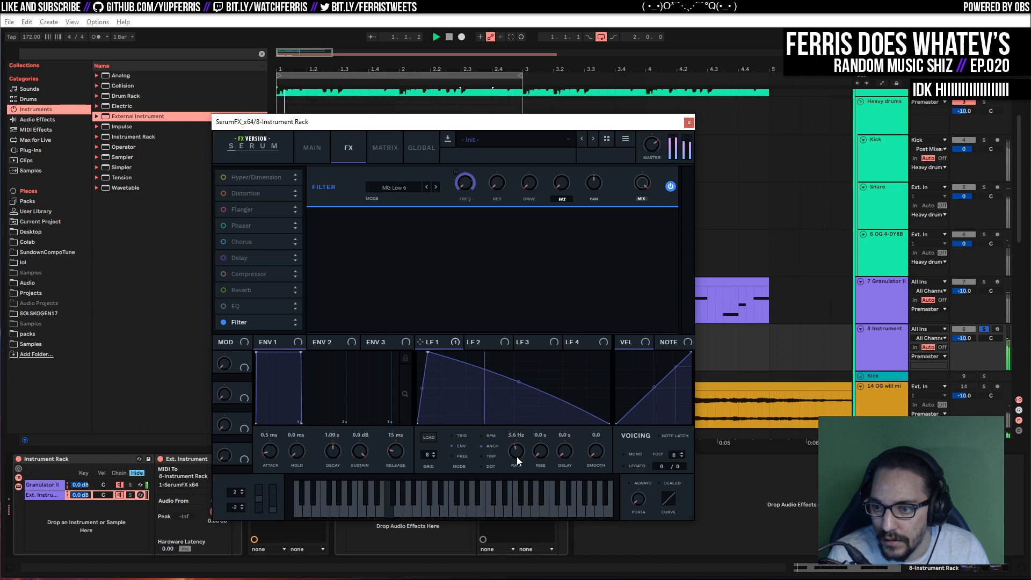
Add a point to LFO 1's decay and bend the curve into a brief rounded peak with a steep, inward-curving fall
drag(518, 384, 419, 375)
double_click(471, 377)
drag(532, 397, 526, 417)
drag(453, 368, 448, 345)
mouse_move(536, 421)
mouse_down()
mouse_move(536, 400)
mouse_move(537, 413)
mouse_up()
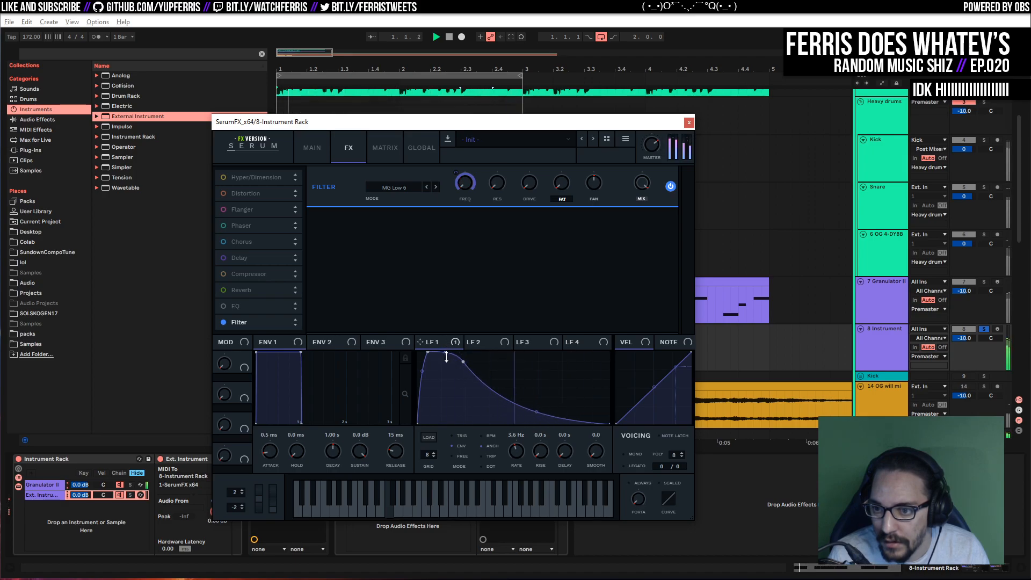
Set LFO 1's rate to 1.7 Hz, raise the filter's resonance and set LFO 1's filter frequency modulation to 90
drag(517, 452, 516, 457)
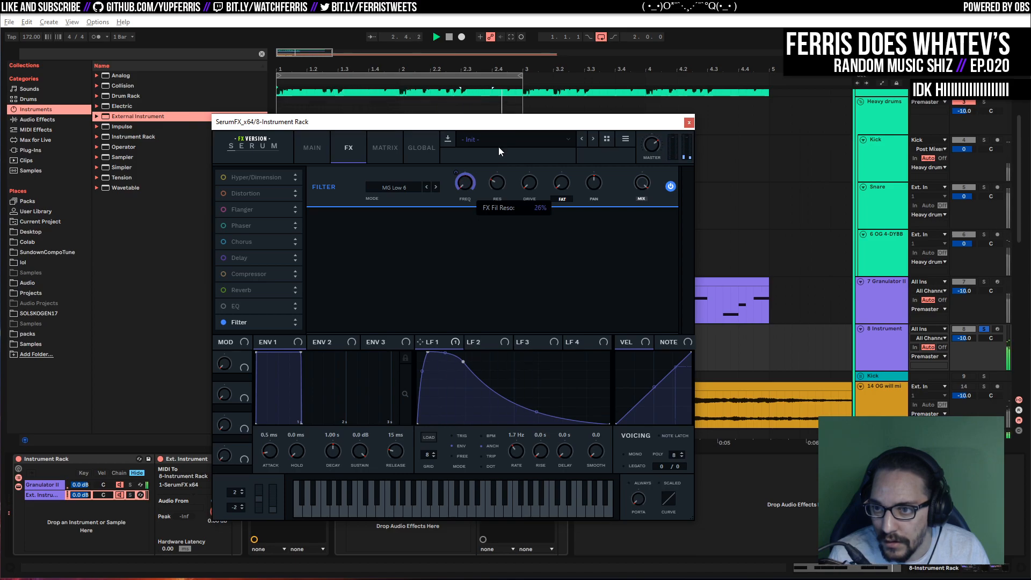
drag(498, 146, 498, 156)
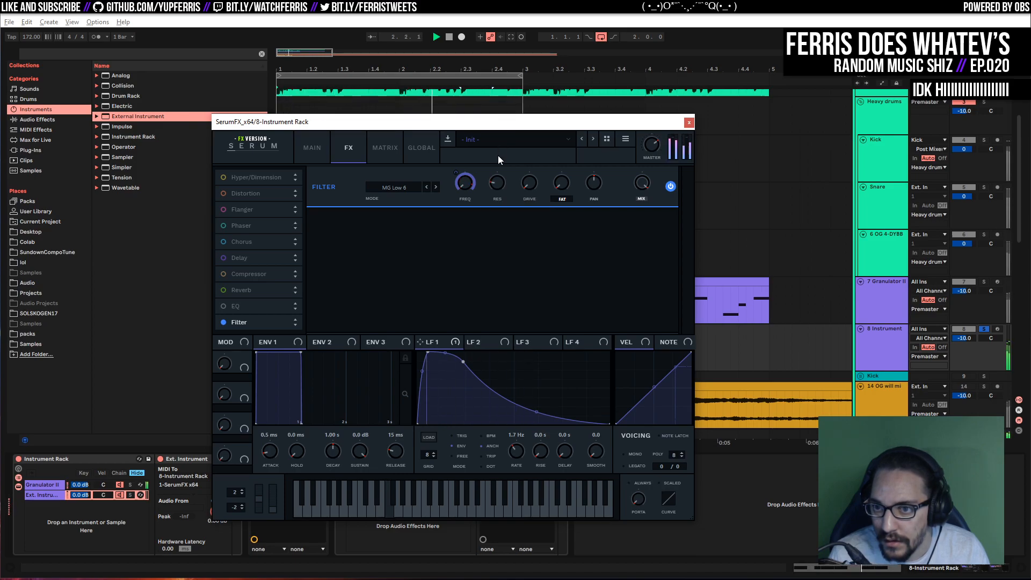
mouse_move(455, 183)
mouse_down()
mouse_move(455, 194)
mouse_move(456, 184)
mouse_up()
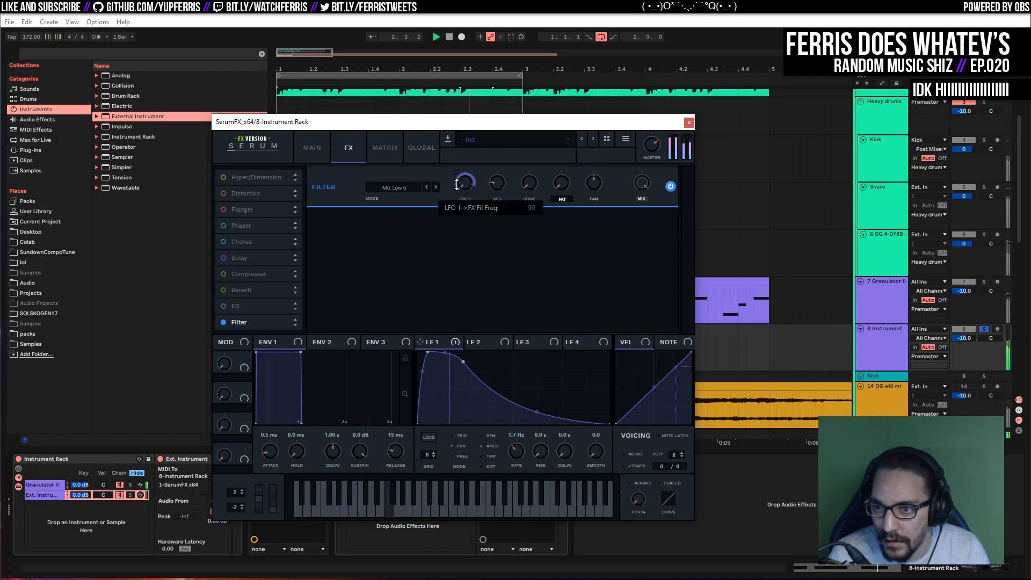
Add an EQ after the filter in SerumFX, switch its low band to Peak and boost the band's gain
click(225, 306)
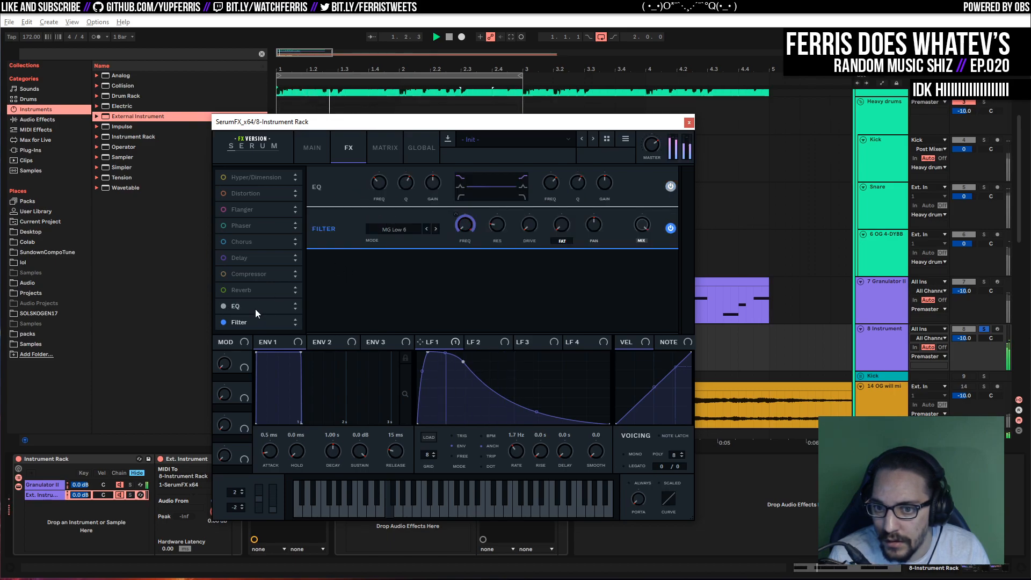
drag(256, 313, 257, 325)
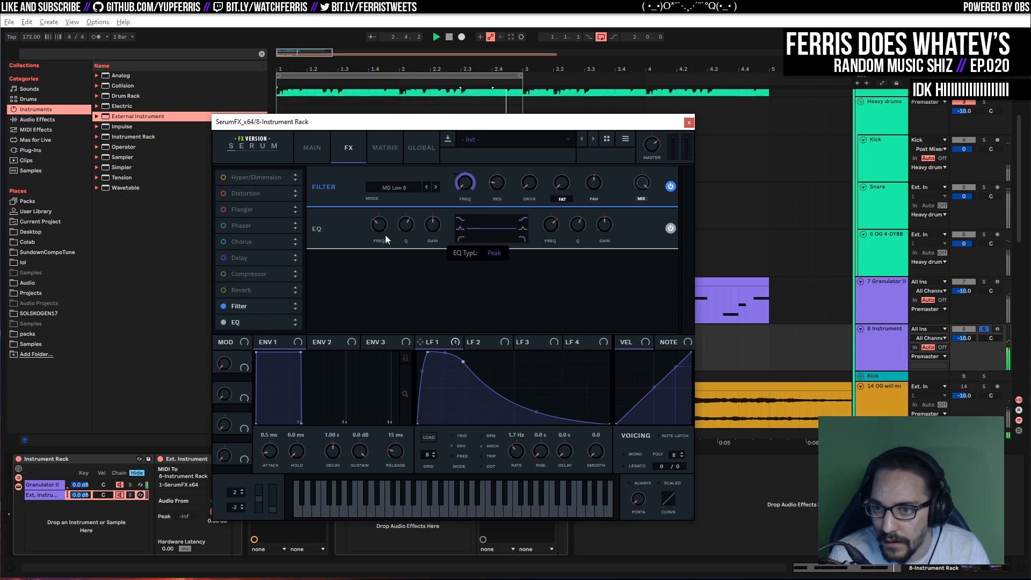
drag(380, 226, 430, 222)
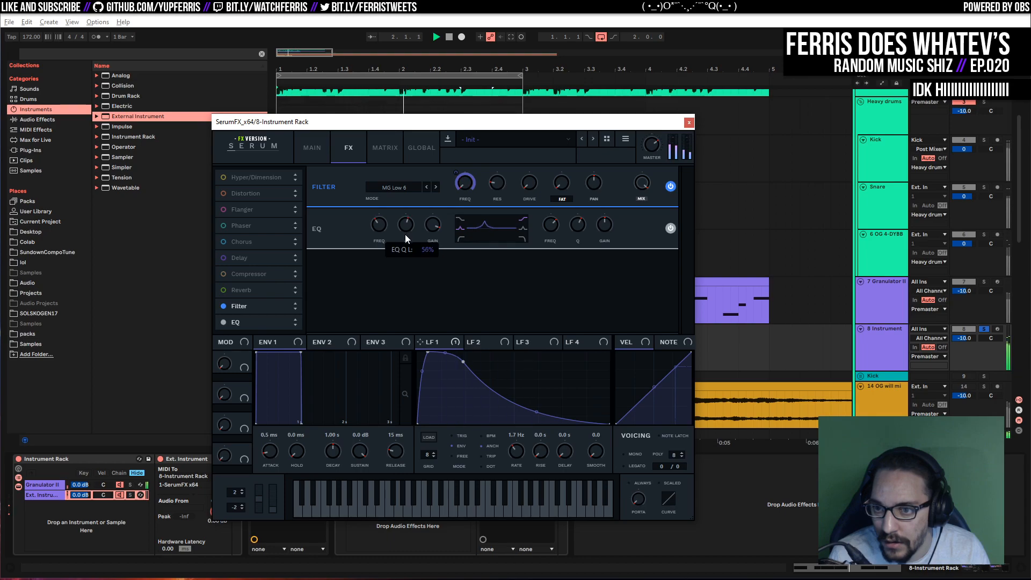
drag(420, 342, 370, 258)
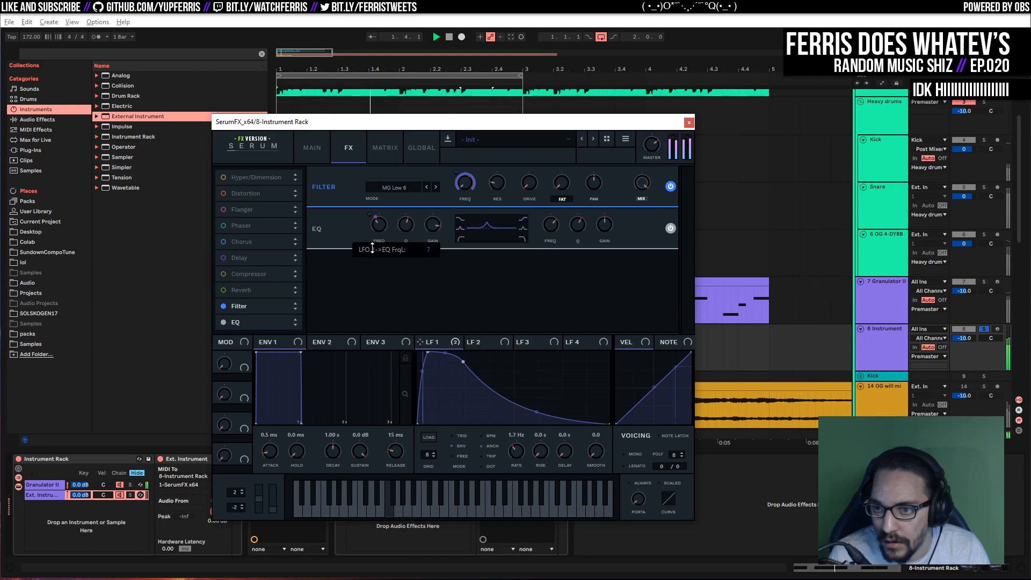
drag(373, 240, 373, 241)
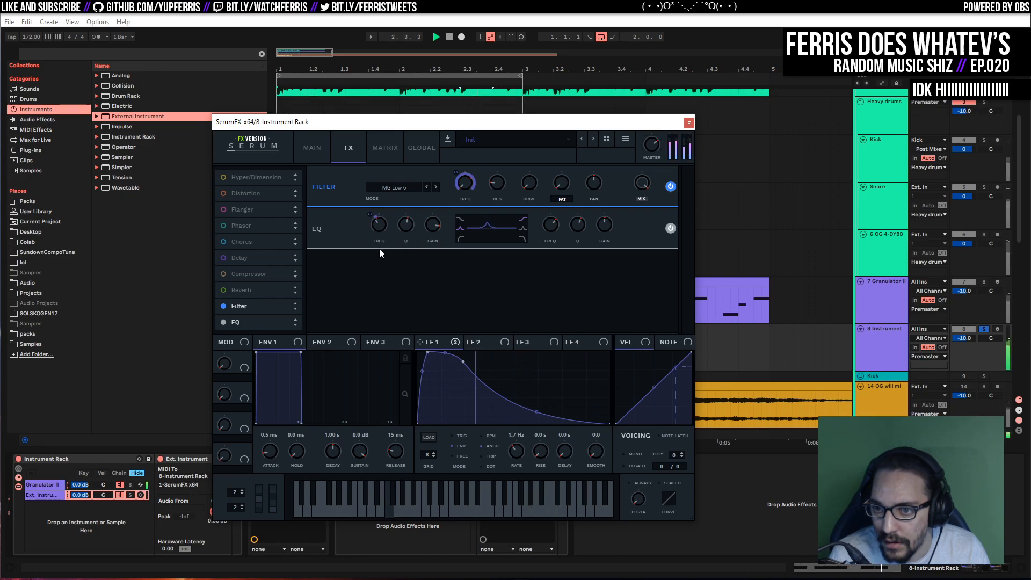
right_click(381, 223)
click(418, 270)
Reshape LFO 2 into a descending ramp, assign it to the EQ's low-band frequency and set the low-band Q to 43%
click(479, 342)
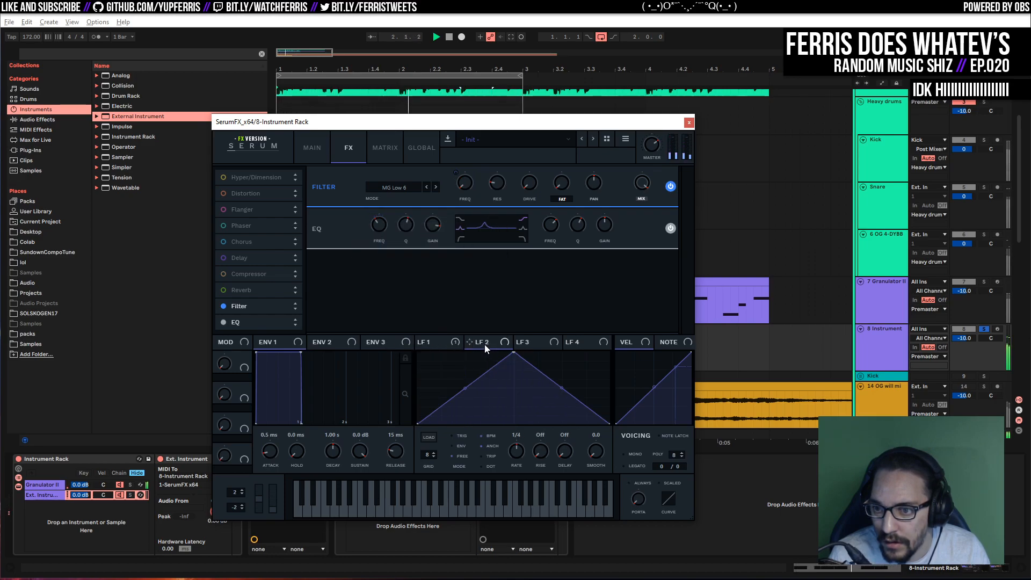
drag(516, 353, 348, 271)
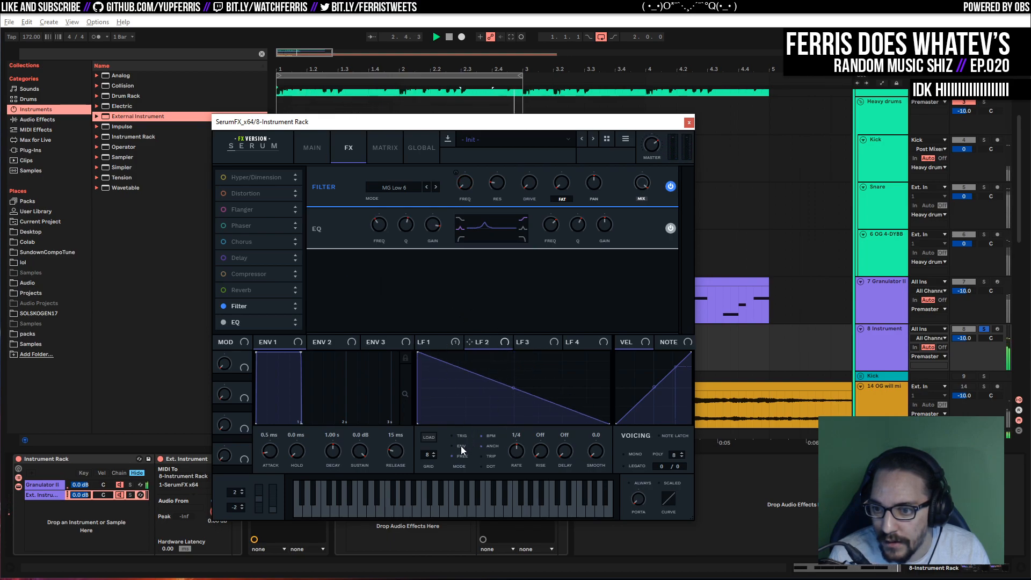
drag(505, 347, 400, 241)
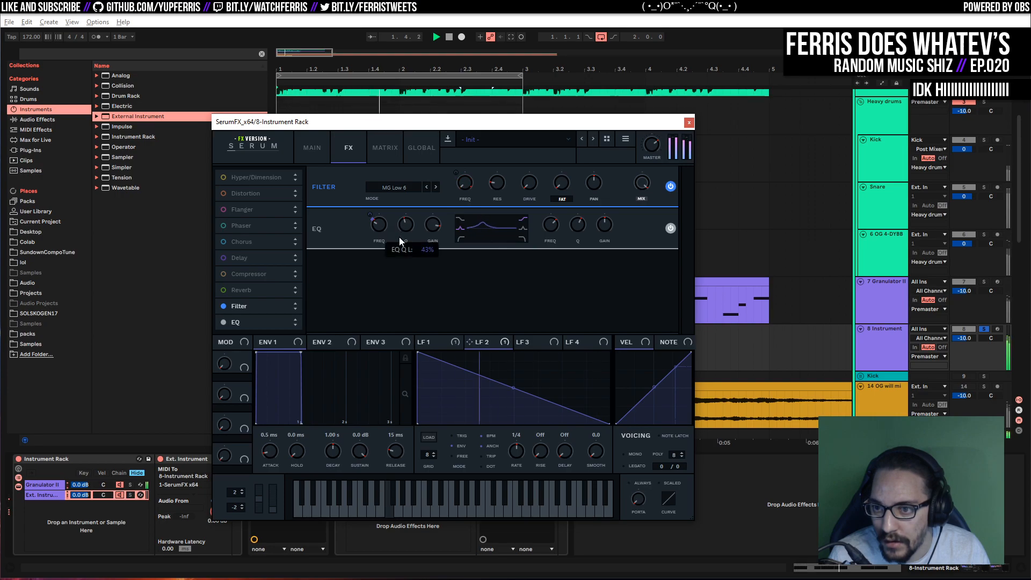
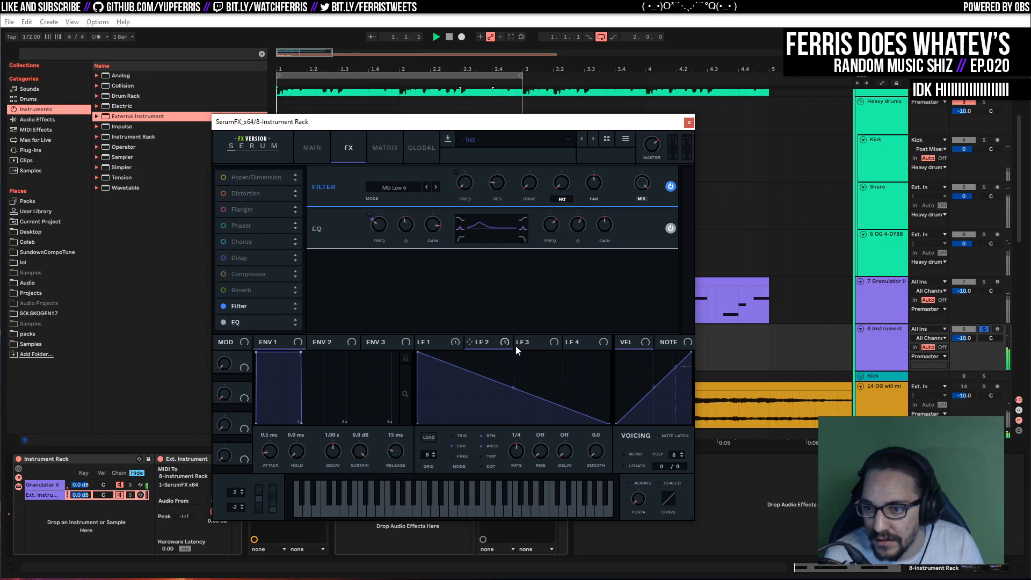
Set LFO 3 to trigger mode with a dotted 1/8 rate and reshape it into a rising ramp
click(533, 345)
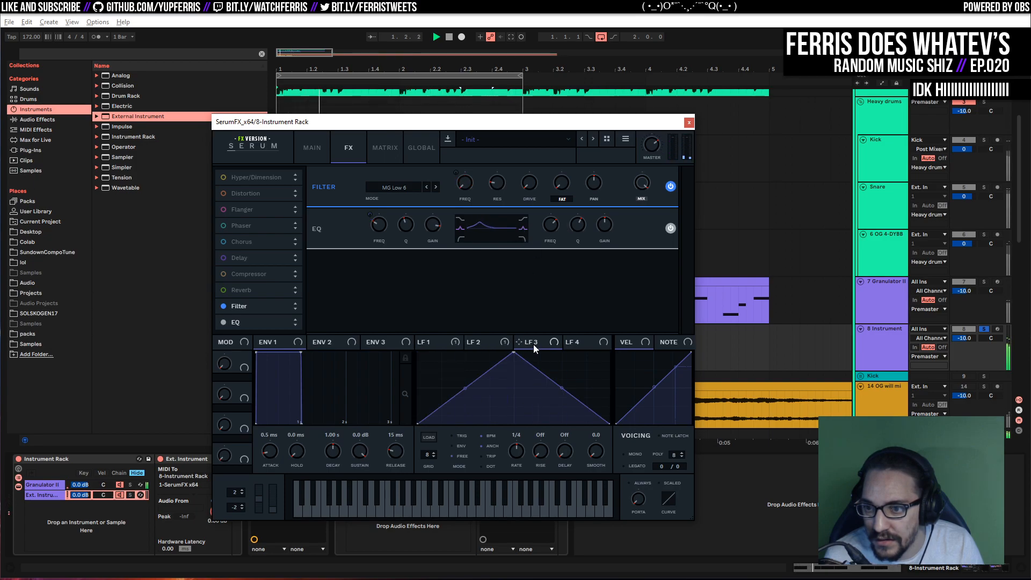
click(456, 438)
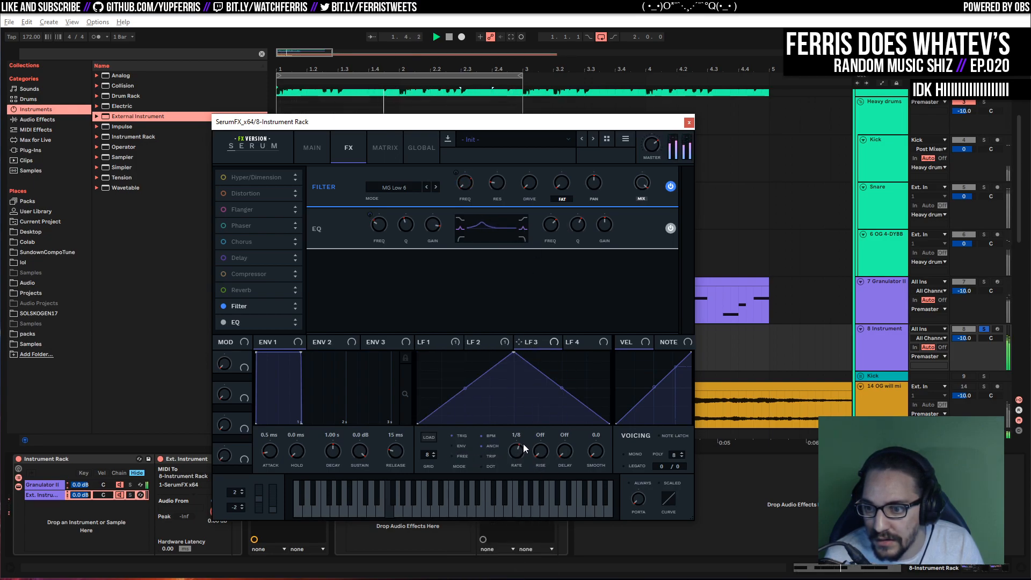
click(490, 465)
drag(519, 455, 516, 460)
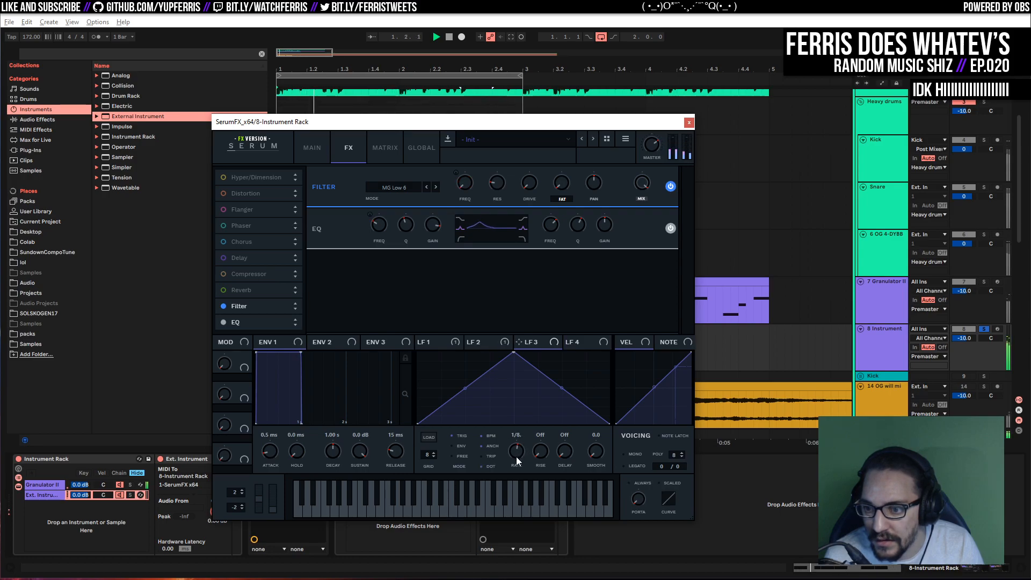
drag(514, 351, 659, 299)
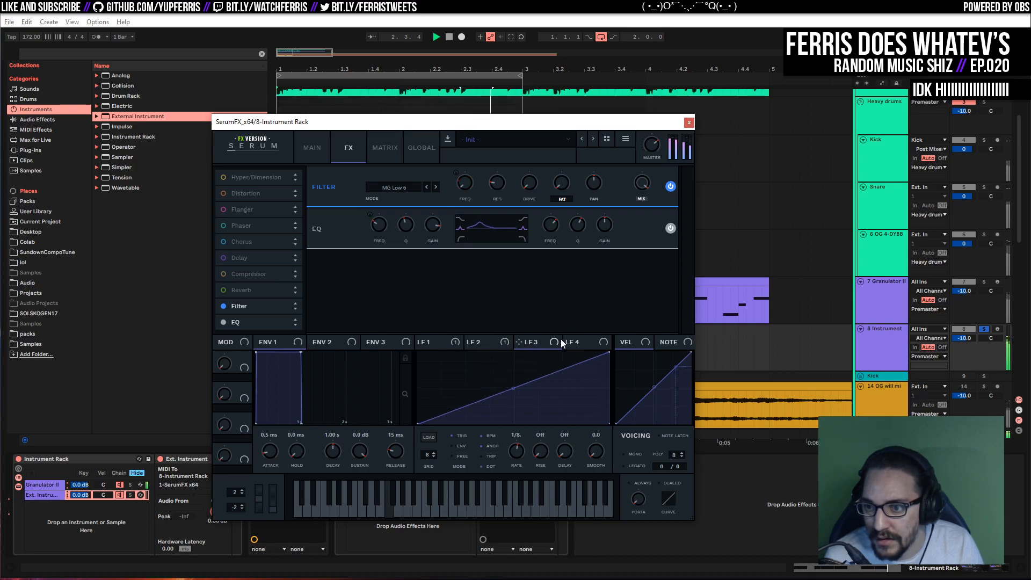
Assign LFO 3 to the EQ's high-band frequency, set the band's gain to 19.8 dB and fine-tune its Q and frequency
drag(560, 249, 551, 226)
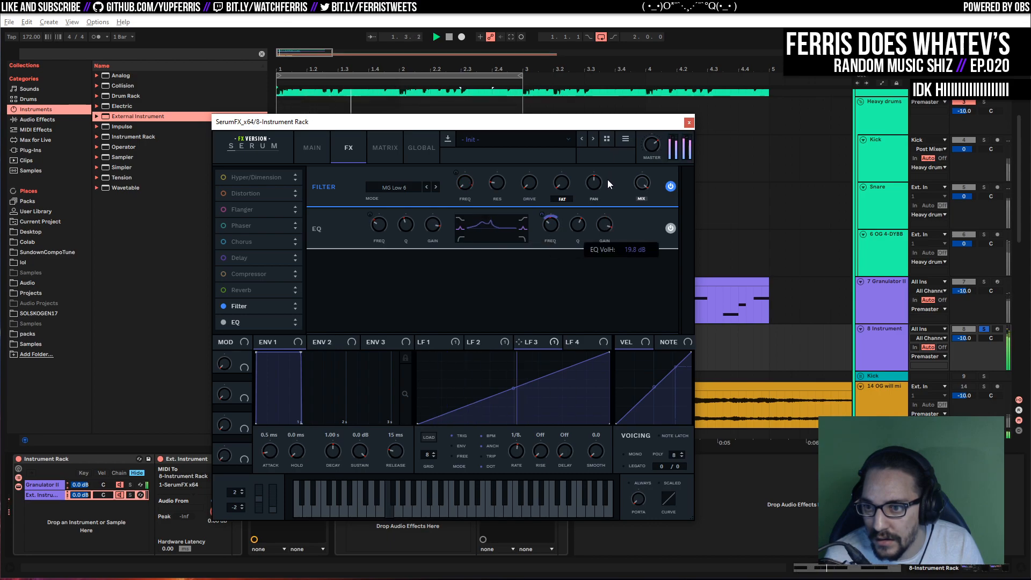
drag(551, 215, 552, 225)
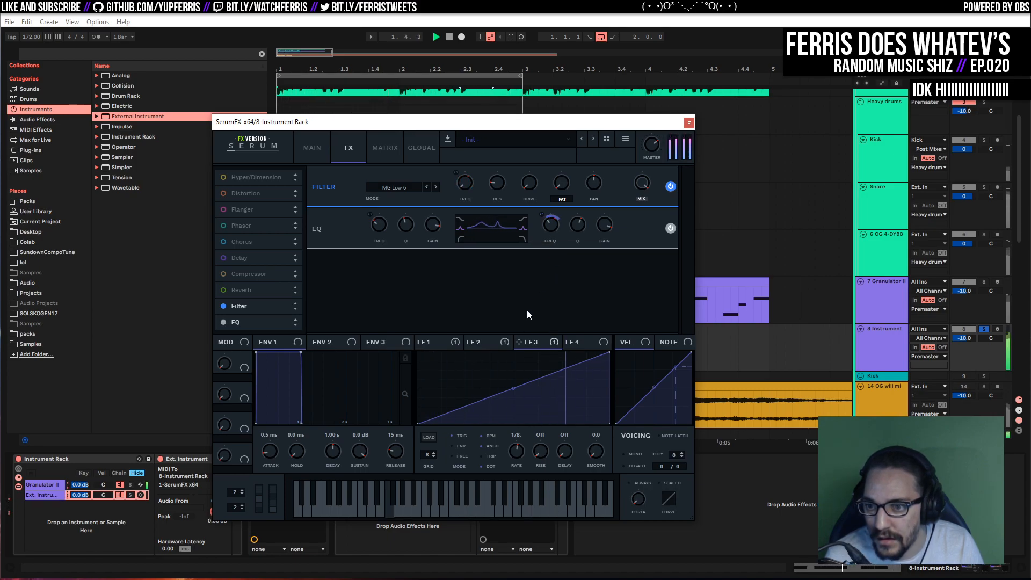
mouse_move(575, 231)
mouse_down()
mouse_move(577, 256)
mouse_move(578, 246)
mouse_up()
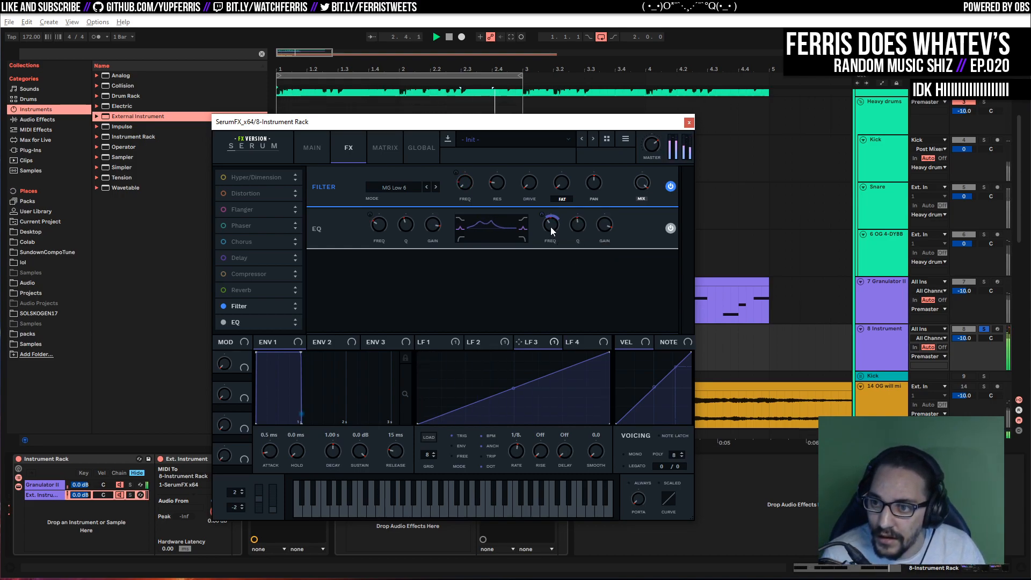
drag(549, 212, 549, 225)
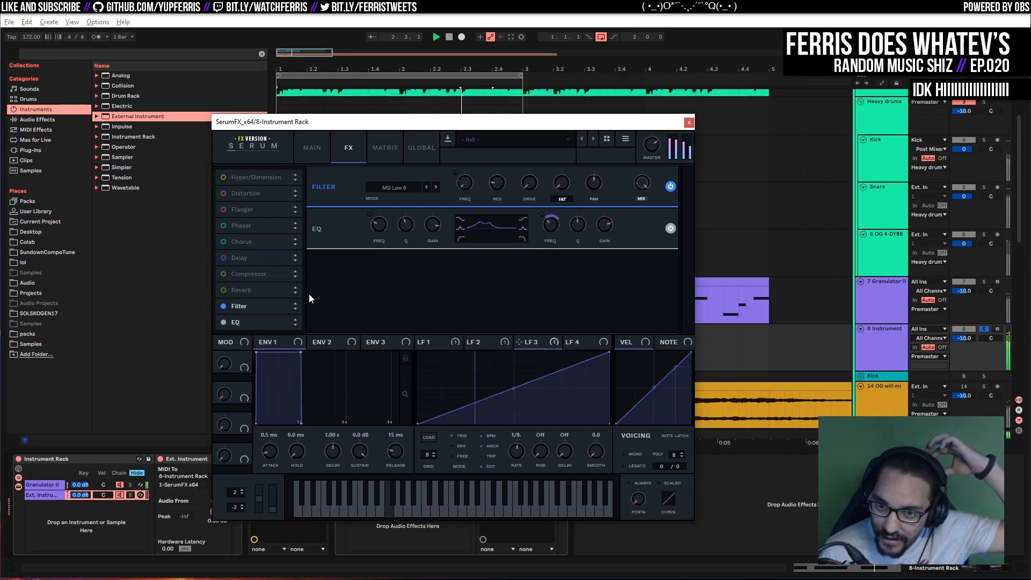
Try a compressor after the EQ with multiband mode on and off, and bypass the compressor
click(268, 274)
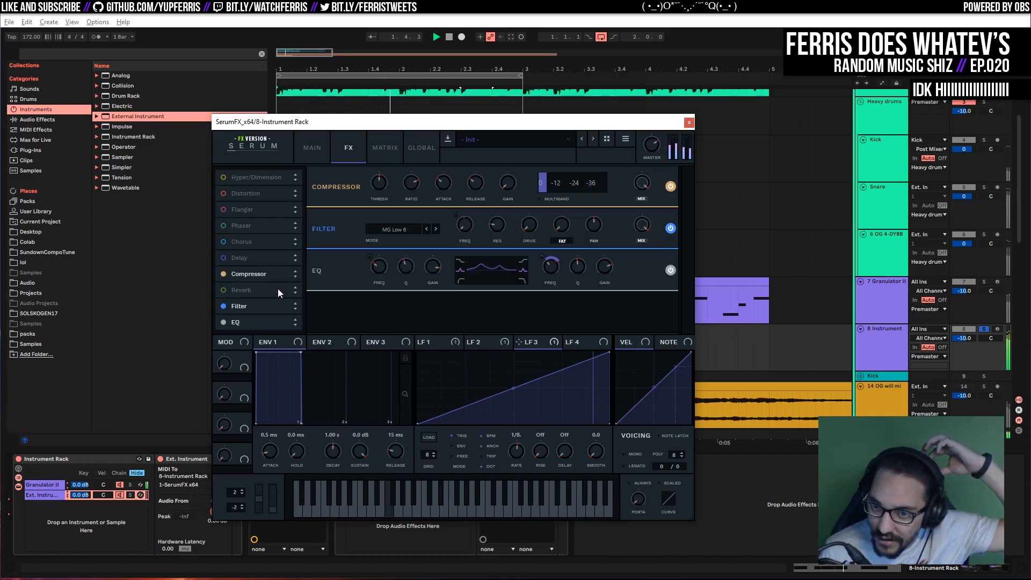
drag(252, 274, 257, 335)
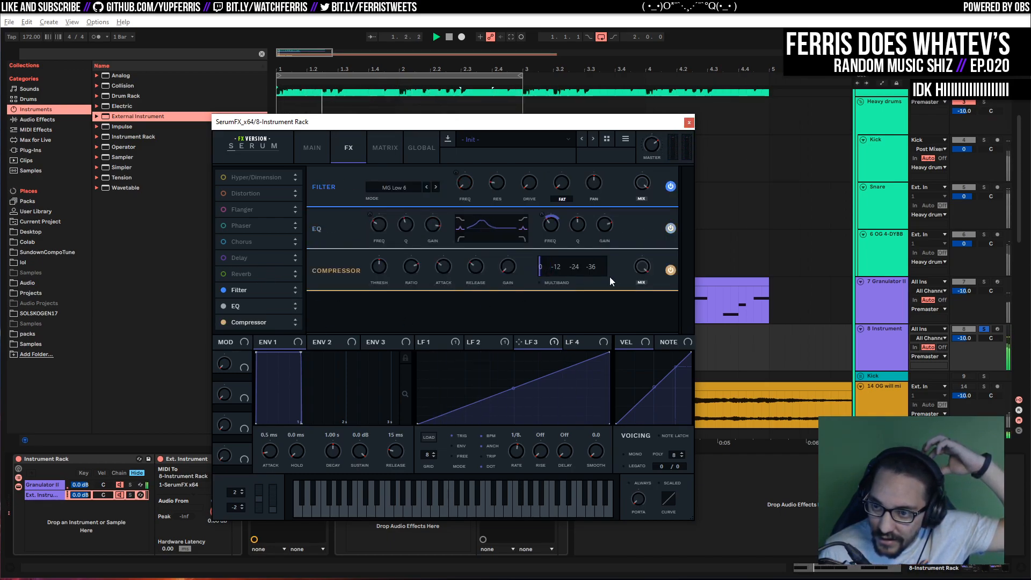
click(557, 283)
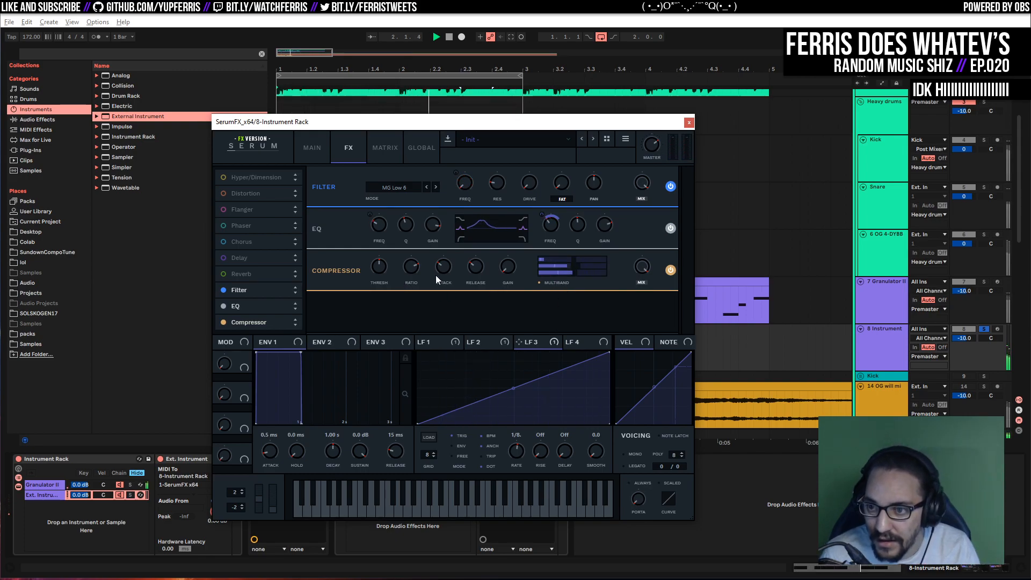
click(556, 283)
click(670, 270)
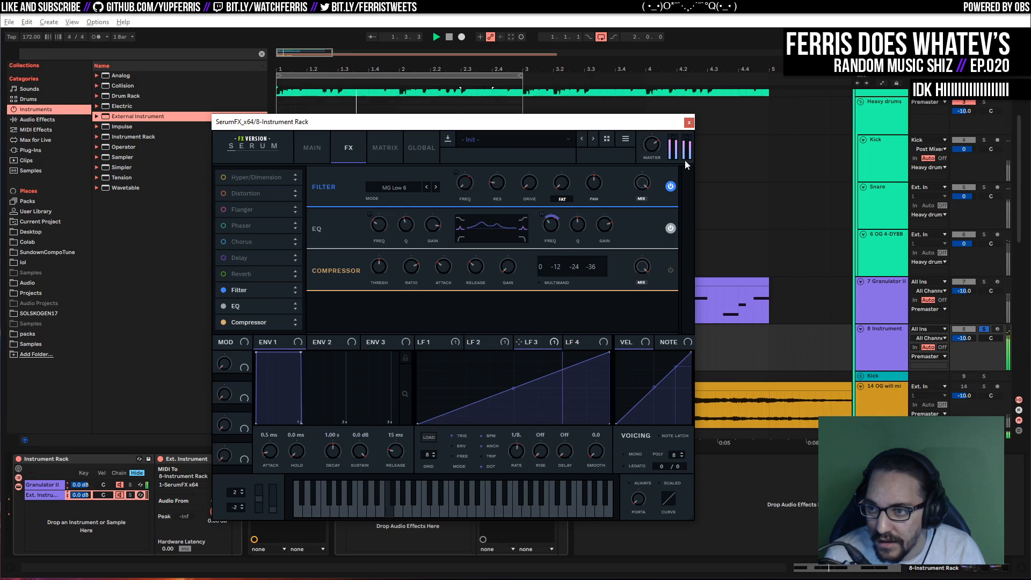
Close SerumFX, find iZotope Trash 2 among the plug-ins, insert it between SerumFX and the Audio Effect Rack, and dismiss its Preset Manager
click(689, 123)
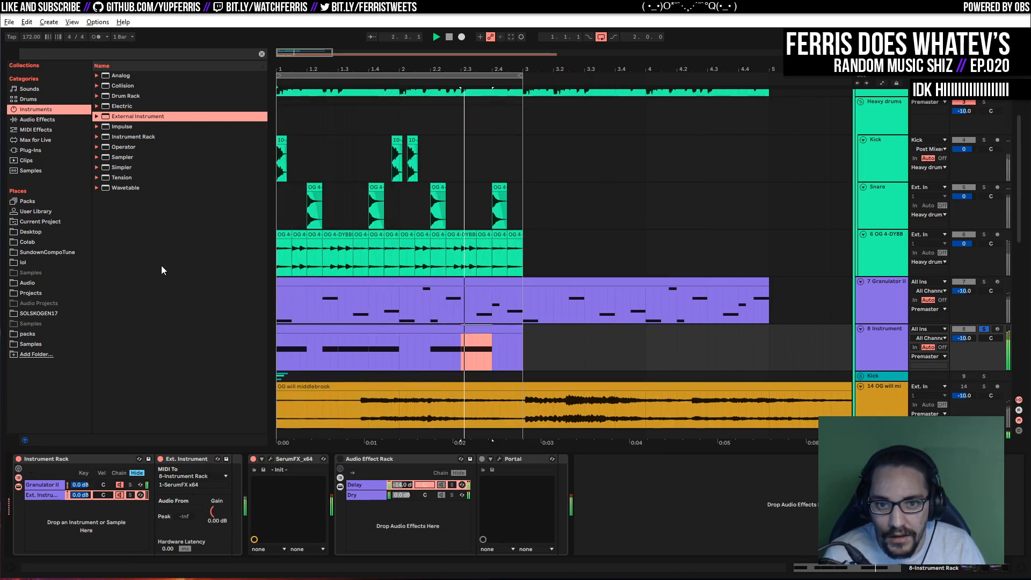
click(38, 151)
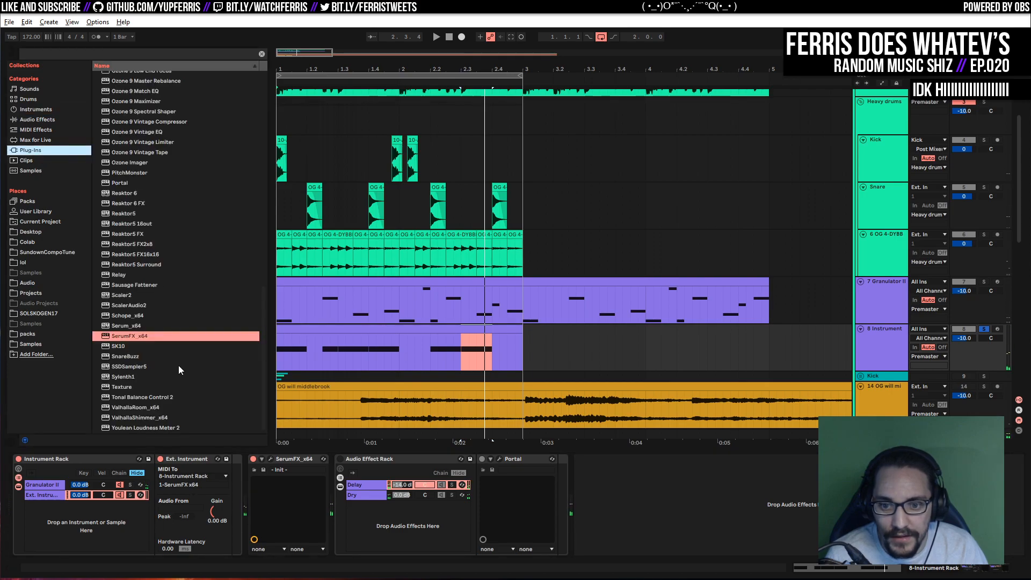
scroll(160, 343, up, 10)
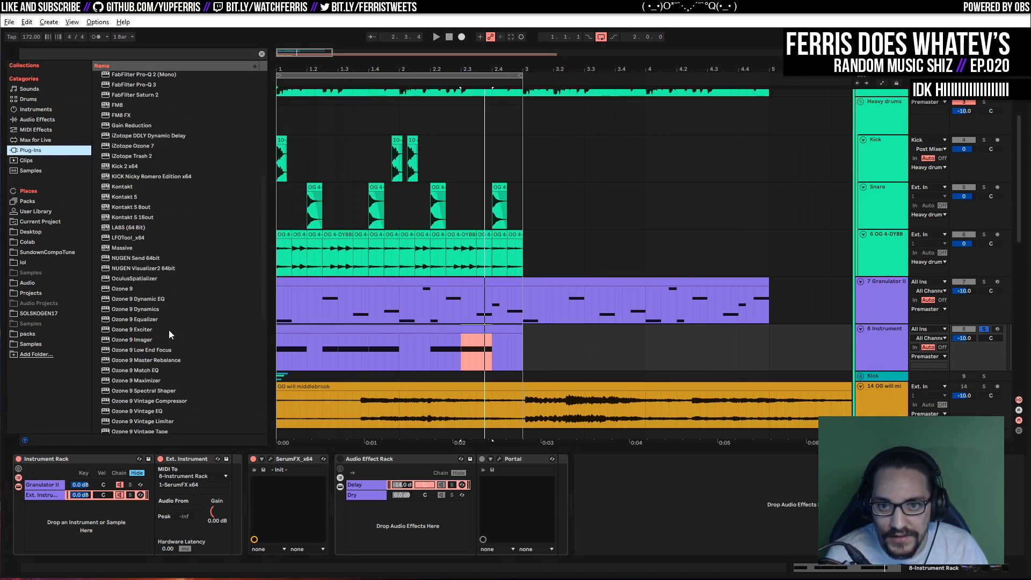
click(119, 53)
text(trash)
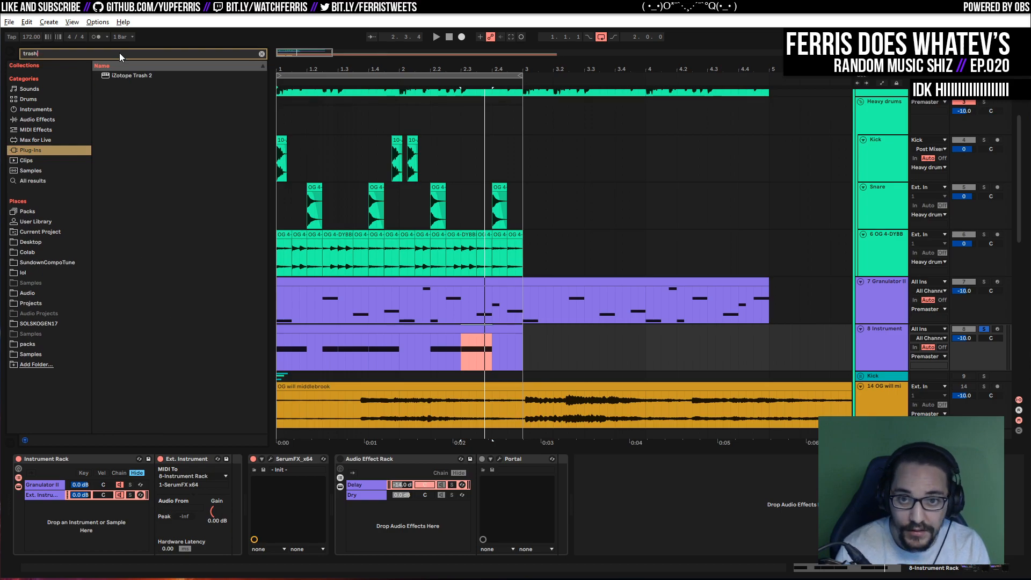
drag(121, 77, 342, 486)
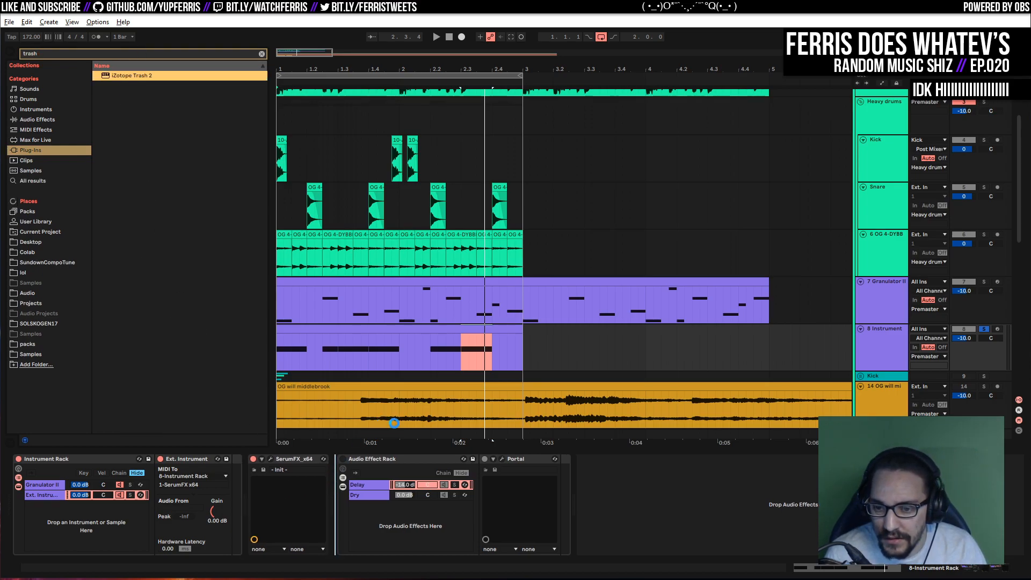
drag(342, 486, 338, 486)
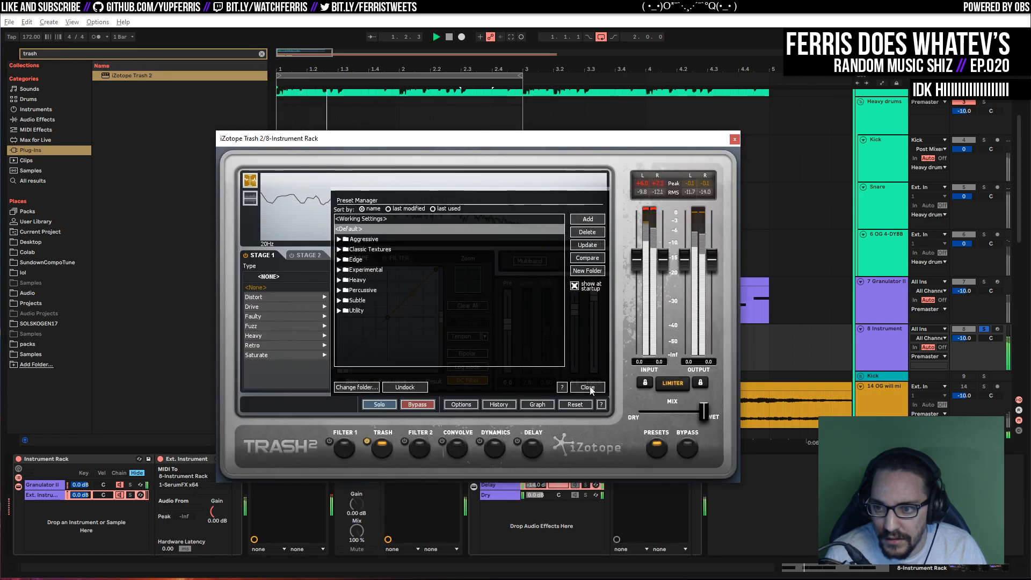
click(586, 387)
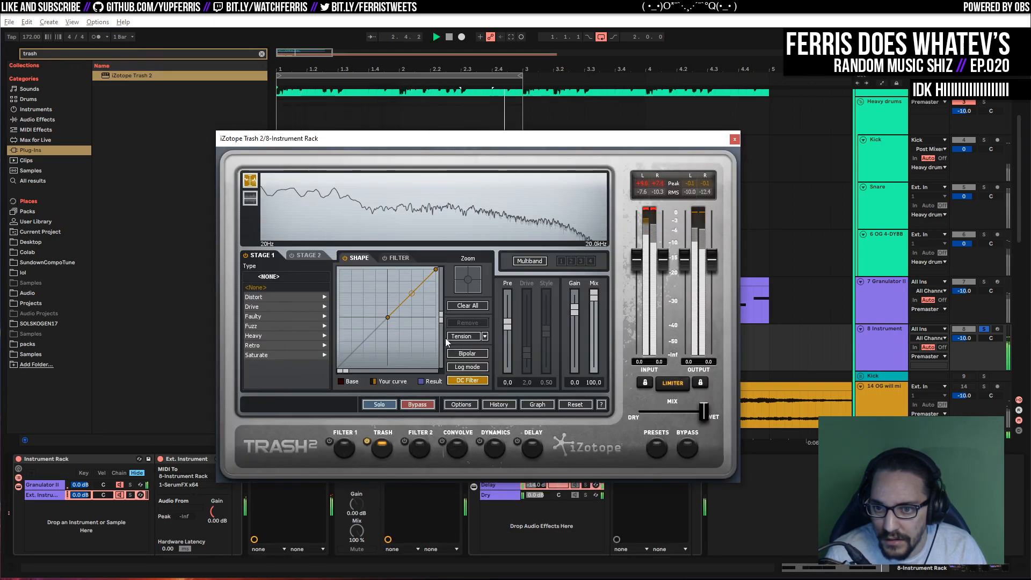
Enable Trash 2's multiband mode, set the lowest crossover to 126 Hz and bow the upper half of the Stage 1 shape curve upward
click(521, 261)
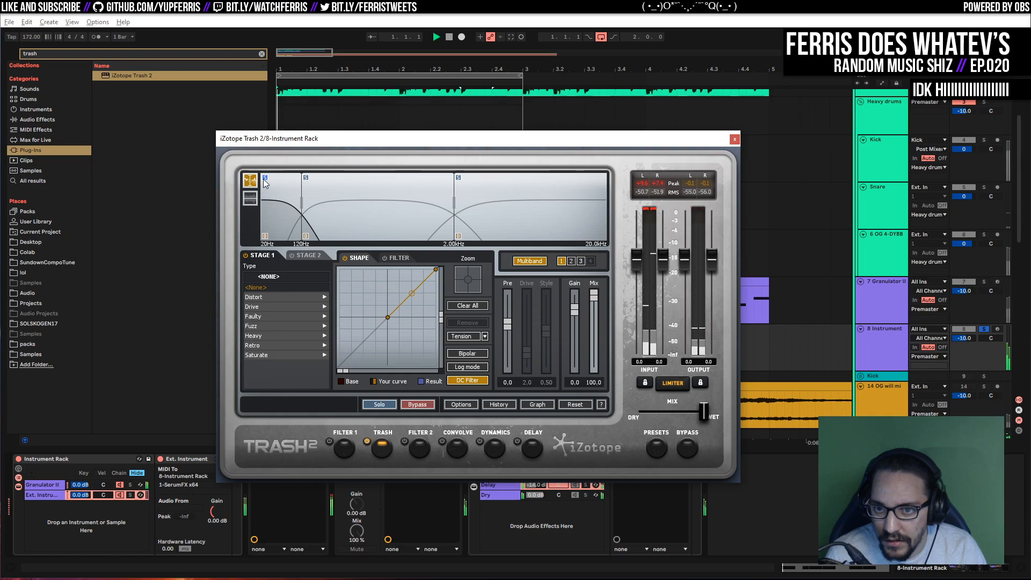
key(space)
mouse_move(300, 197)
mouse_down()
mouse_move(278, 204)
mouse_move(303, 207)
mouse_up()
mouse_move(411, 294)
mouse_down()
mouse_move(410, 270)
mouse_move(410, 284)
mouse_up()
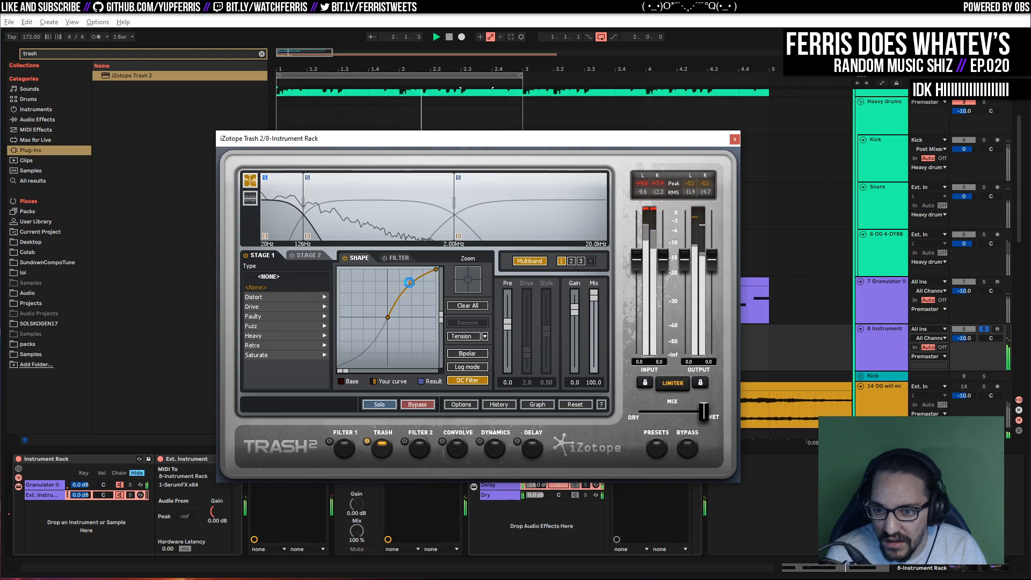
Activate Filter 1's first node as a Clean HP filter, adjust the width of its slope and return to the Trash module
click(344, 448)
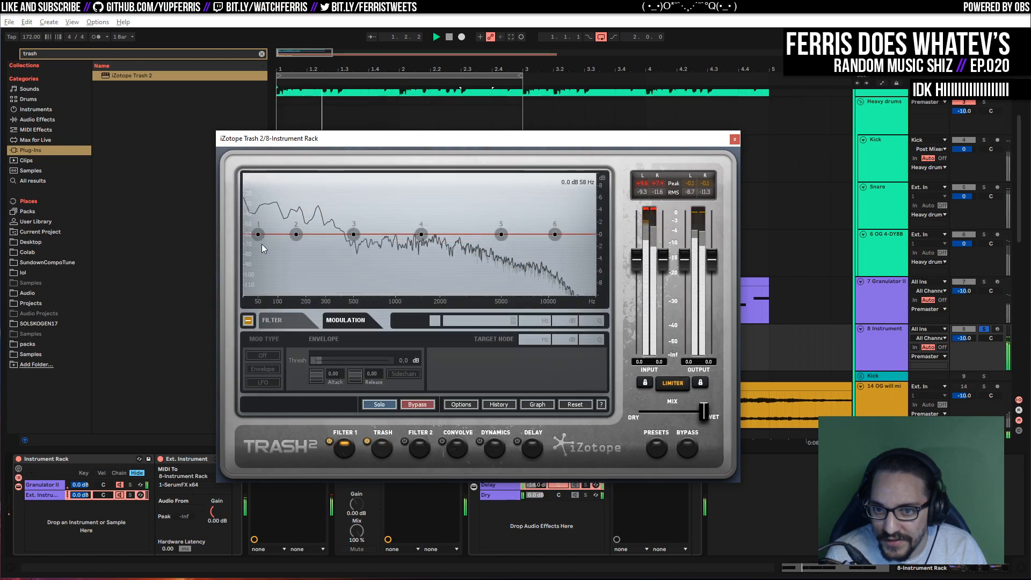
click(258, 234)
key(space)
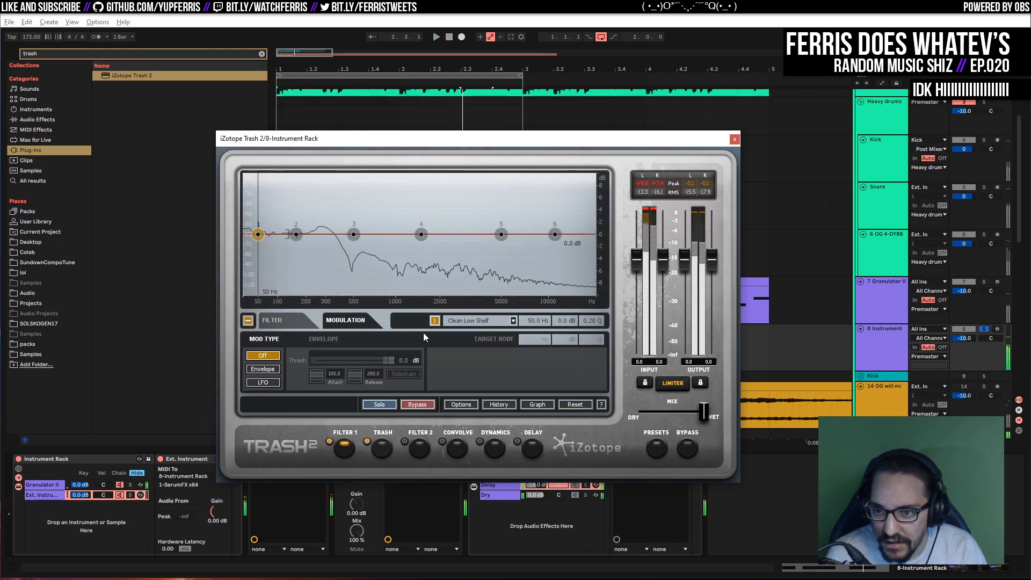
click(460, 319)
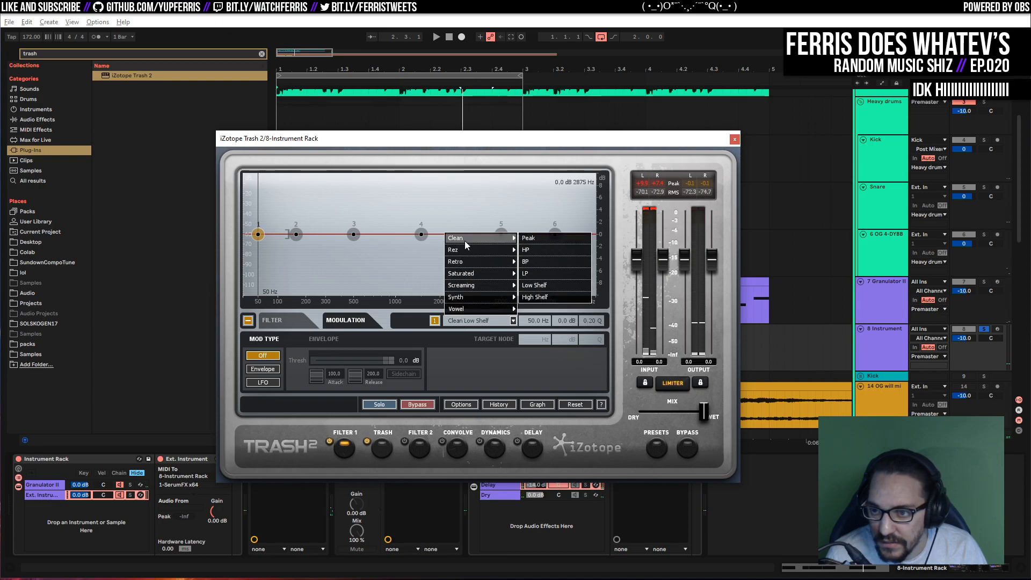
click(540, 250)
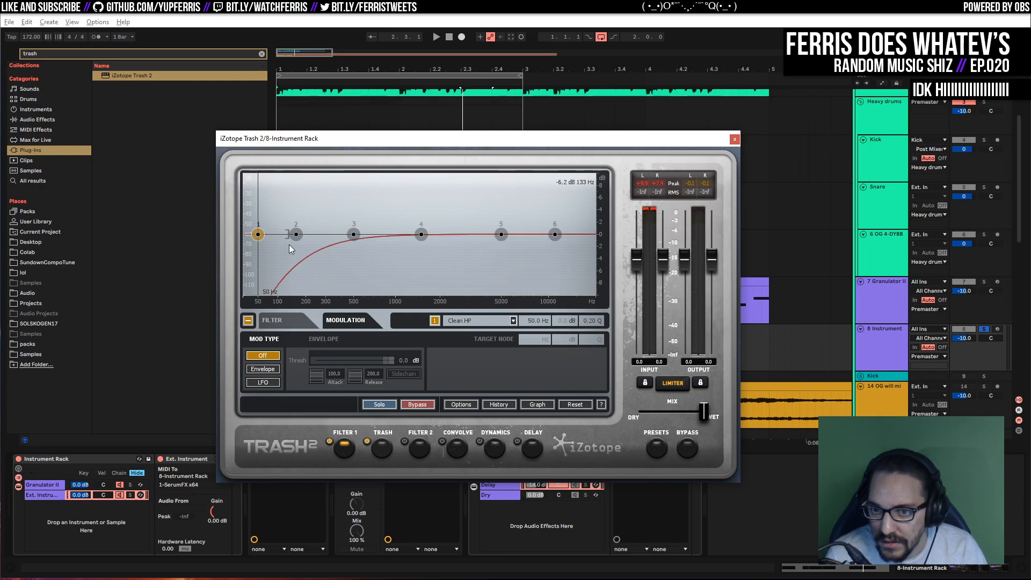
key(space)
drag(288, 236, 326, 240)
click(382, 445)
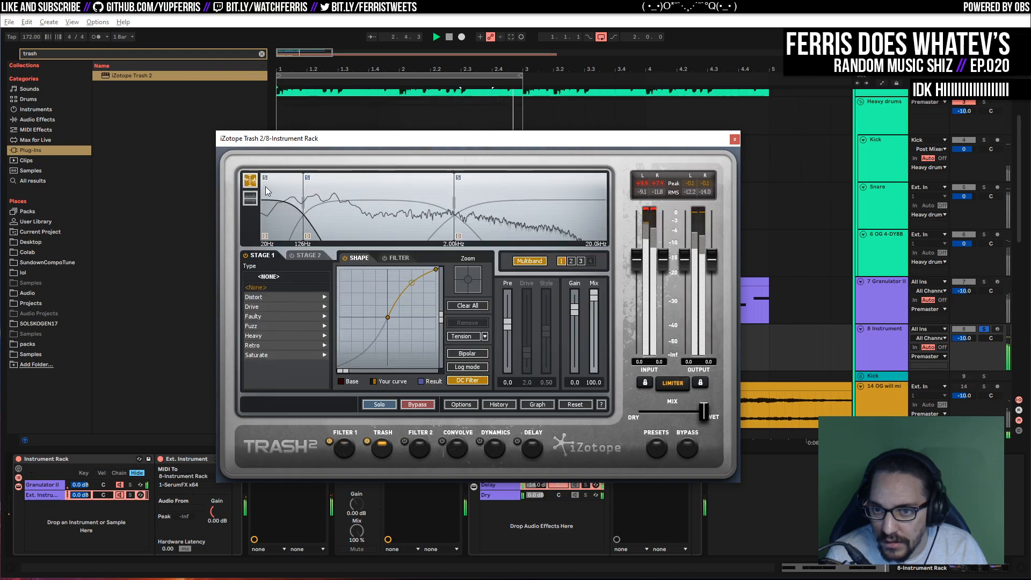
Refine the upper bend of band 1's shape curve and set the crossover between bands 2 and 3 to 756 Hz
drag(412, 282, 410, 279)
key(space)
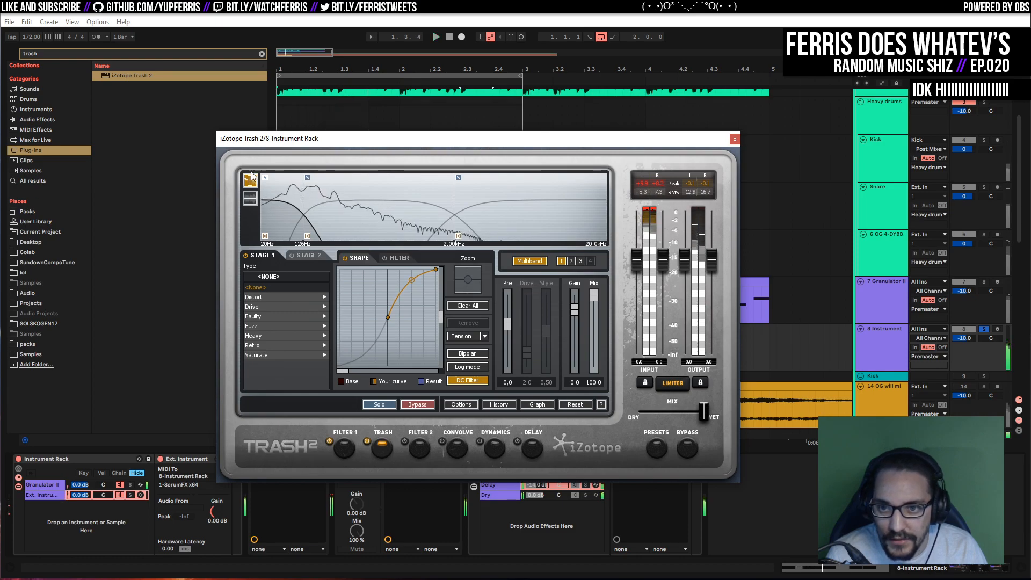
click(308, 178)
key(space)
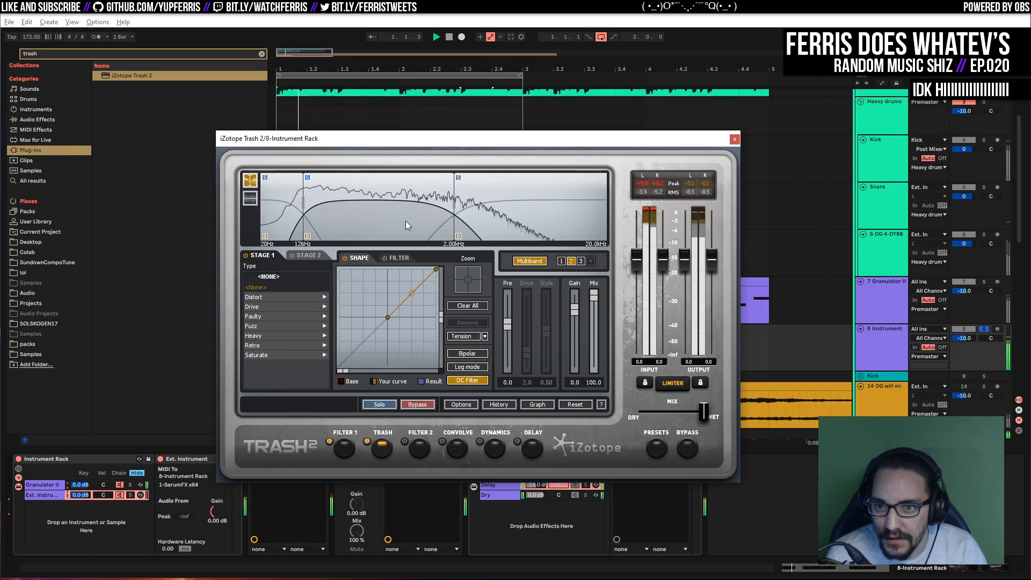
drag(454, 211, 398, 213)
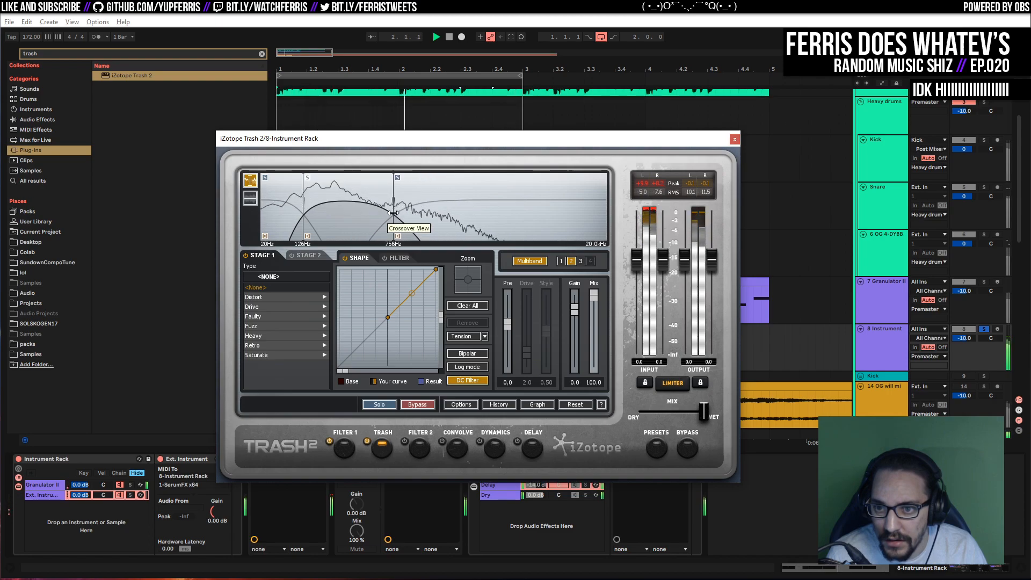
Apply the Crungey Grunch drive to band 2 in Stage 1 and bow the upper half of its shape curve slightly upward
mouse_move(412, 293)
mouse_down()
mouse_move(413, 275)
mouse_move(411, 285)
mouse_up()
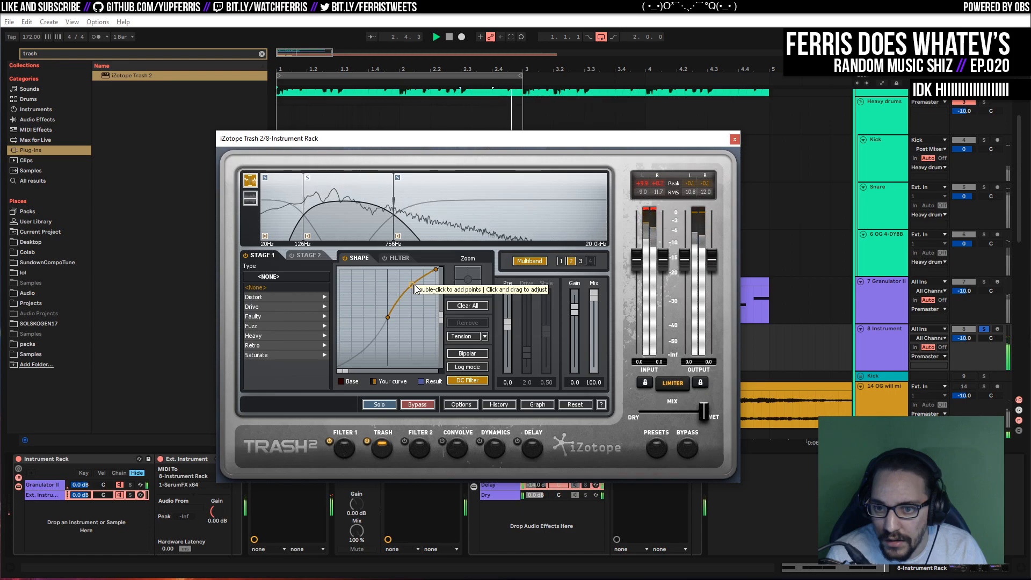
click(285, 309)
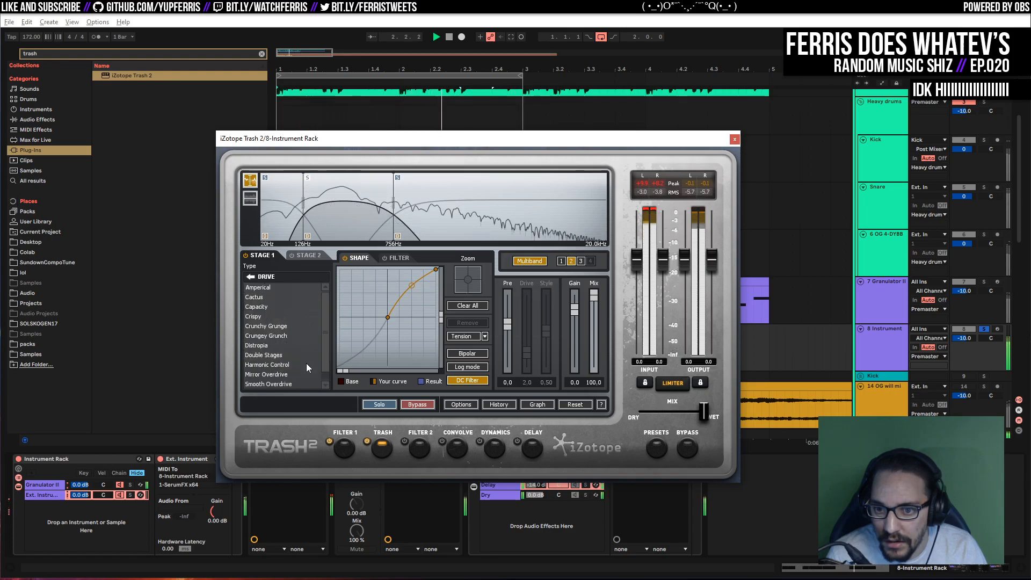
click(292, 336)
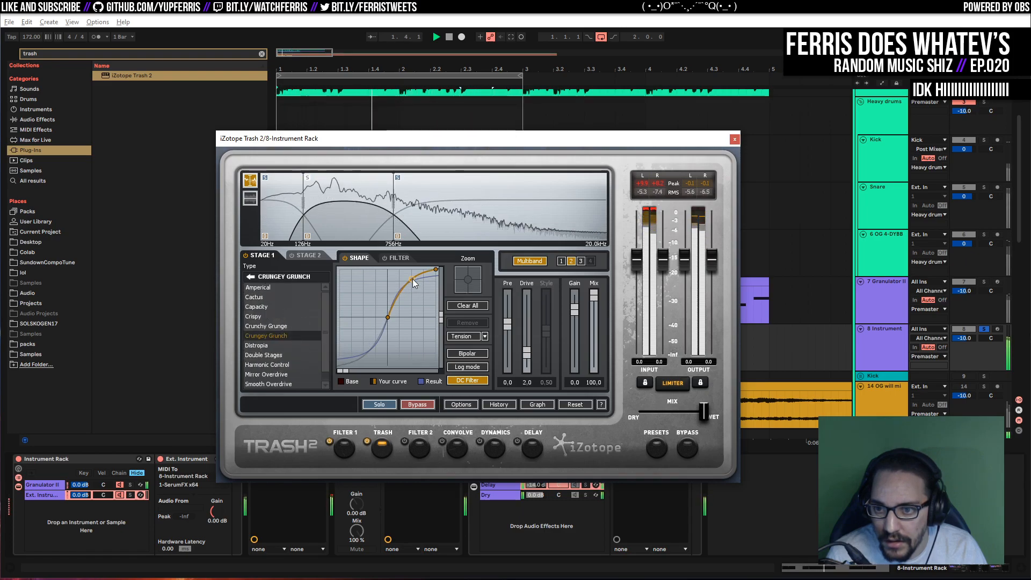
drag(412, 282, 413, 289)
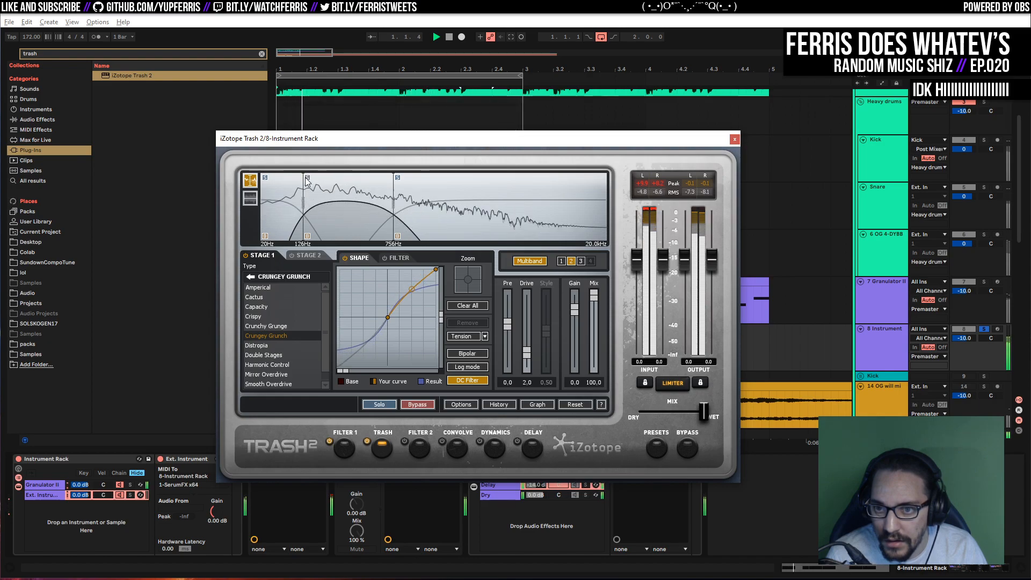
Bow the upper half of band 3's Stage 1 shape curve upward and close Trash 2
click(435, 221)
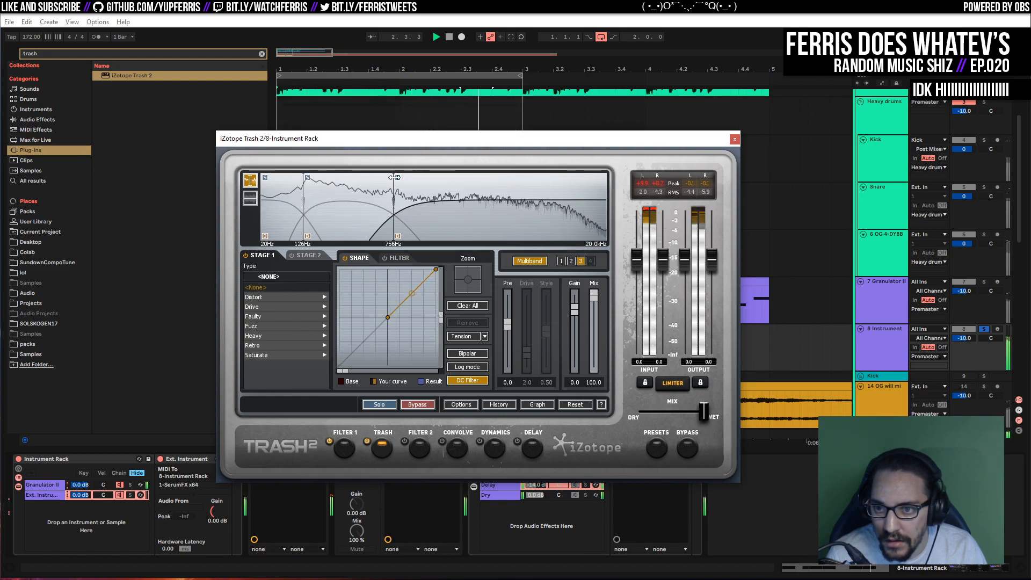
drag(414, 294, 412, 279)
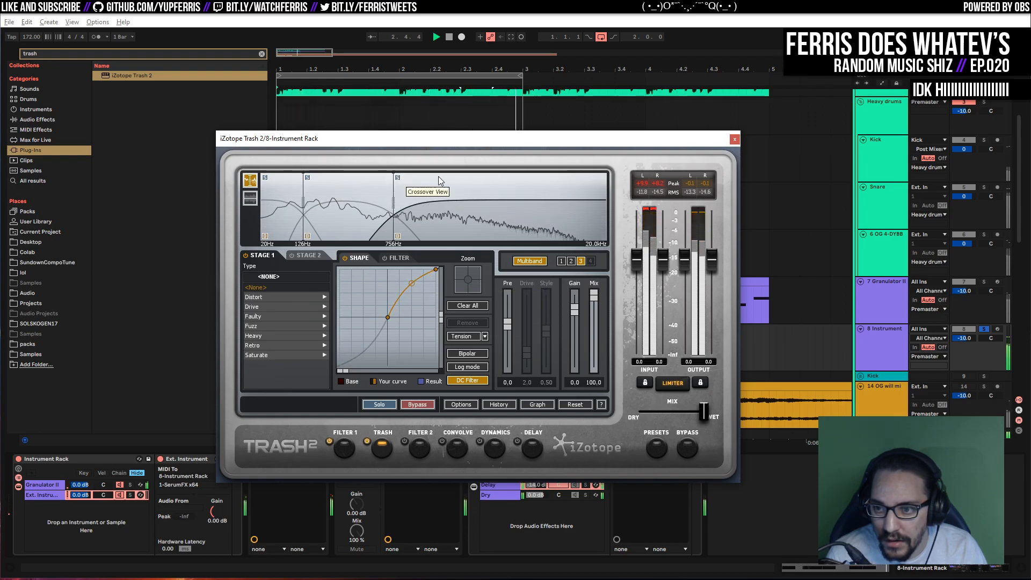
click(734, 139)
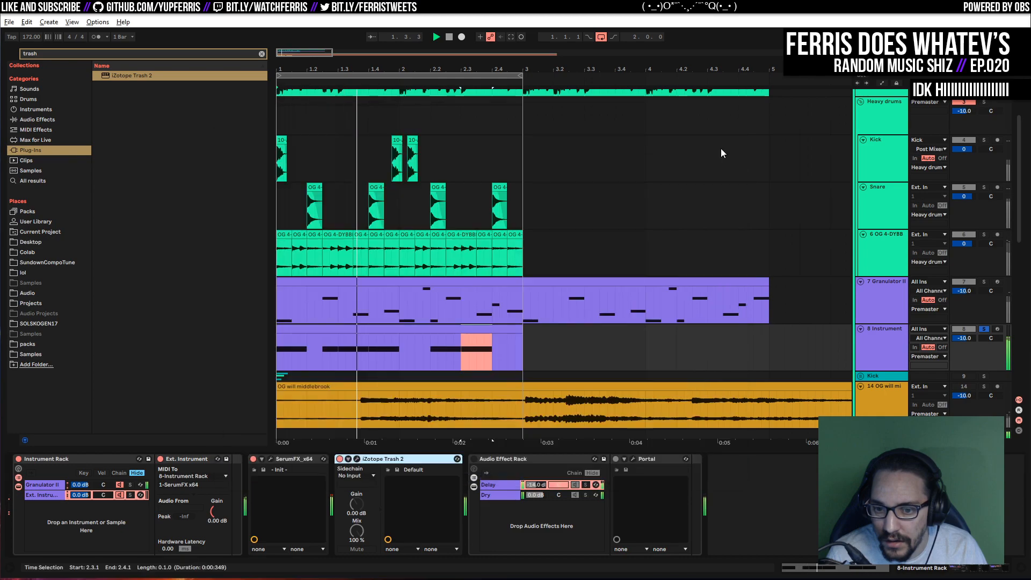
Turn SerumFX's compressor back on and adjust its multiband levels, threshold and makeup gain
click(271, 457)
click(671, 271)
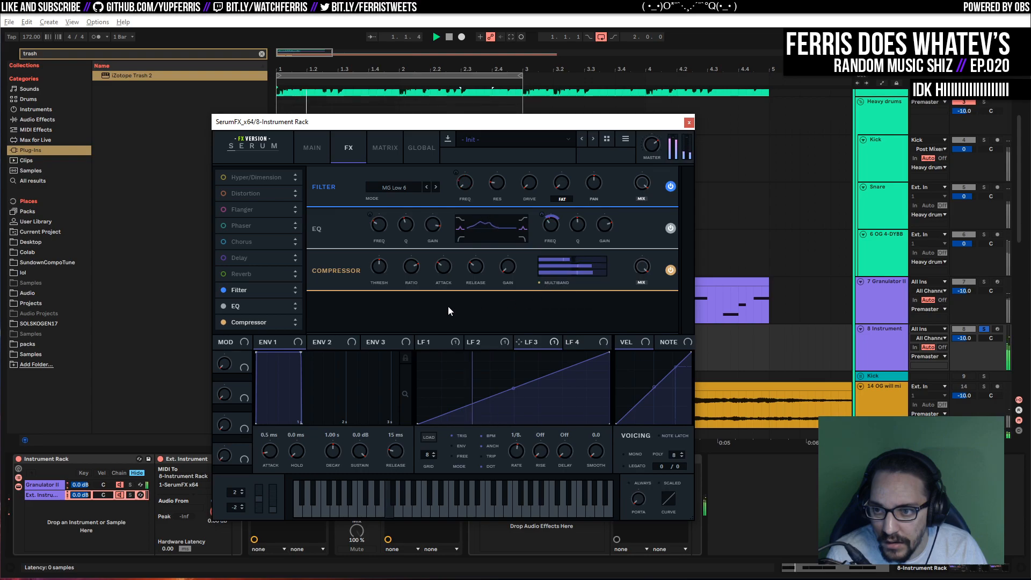
drag(578, 260, 597, 273)
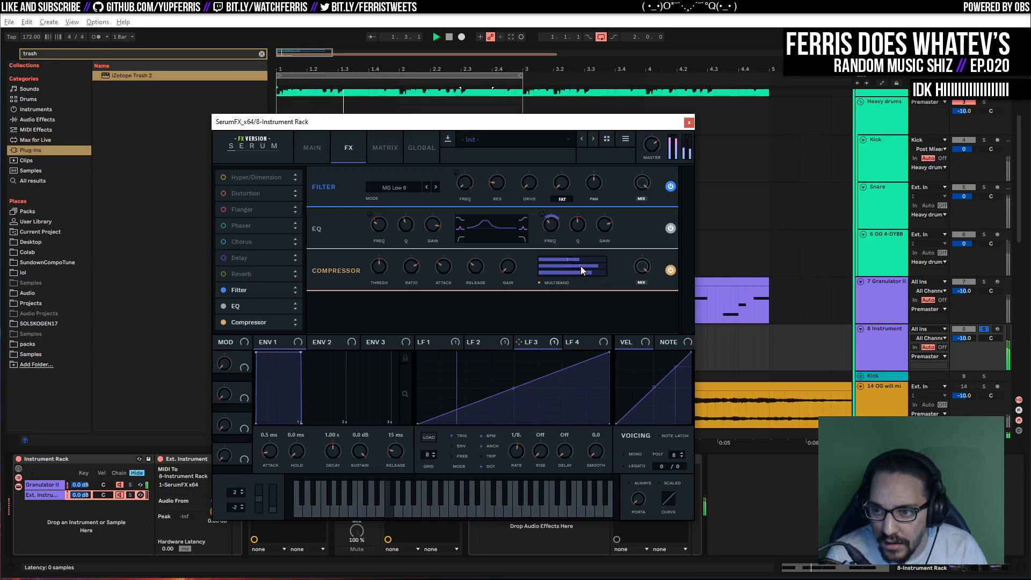
drag(507, 267, 508, 238)
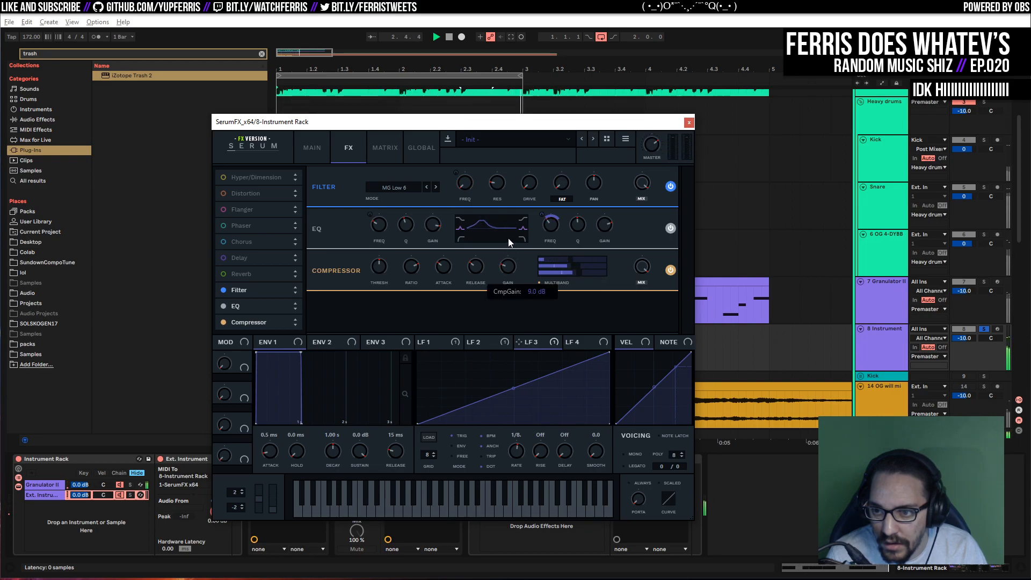
mouse_move(376, 264)
mouse_down()
mouse_move(375, 241)
mouse_move(370, 285)
mouse_move(380, 263)
mouse_up()
drag(506, 268, 509, 252)
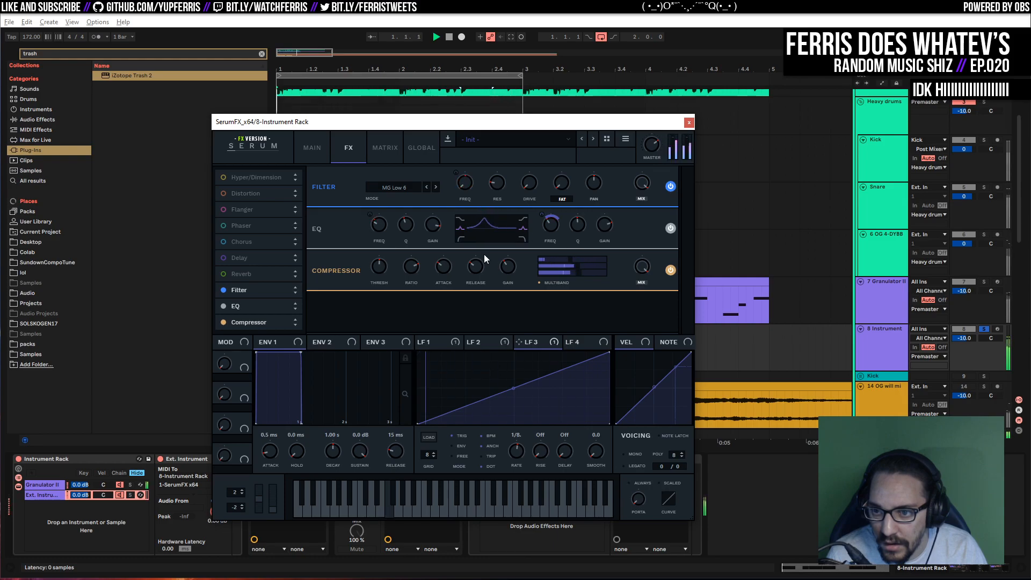
Set LFO 1's modulation of the filter frequency to 100 and tweak the filter resonance and the EQ band frequencies
click(431, 342)
drag(456, 172, 459, 184)
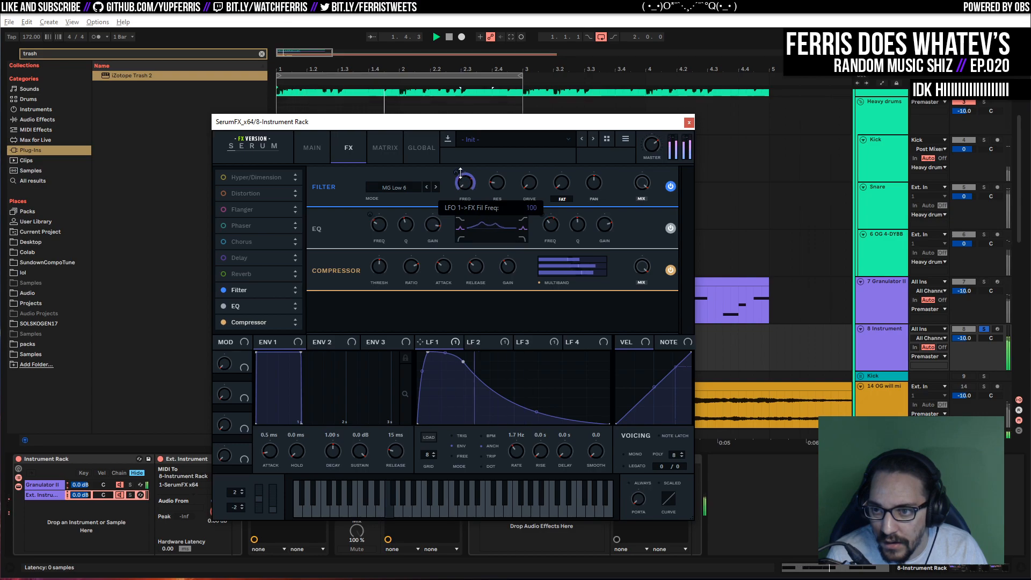
drag(498, 169, 499, 181)
mouse_move(552, 230)
mouse_down()
mouse_move(550, 209)
mouse_move(552, 240)
mouse_move(552, 226)
mouse_up()
mouse_move(383, 227)
mouse_down()
mouse_move(384, 239)
mouse_move(384, 224)
mouse_up()
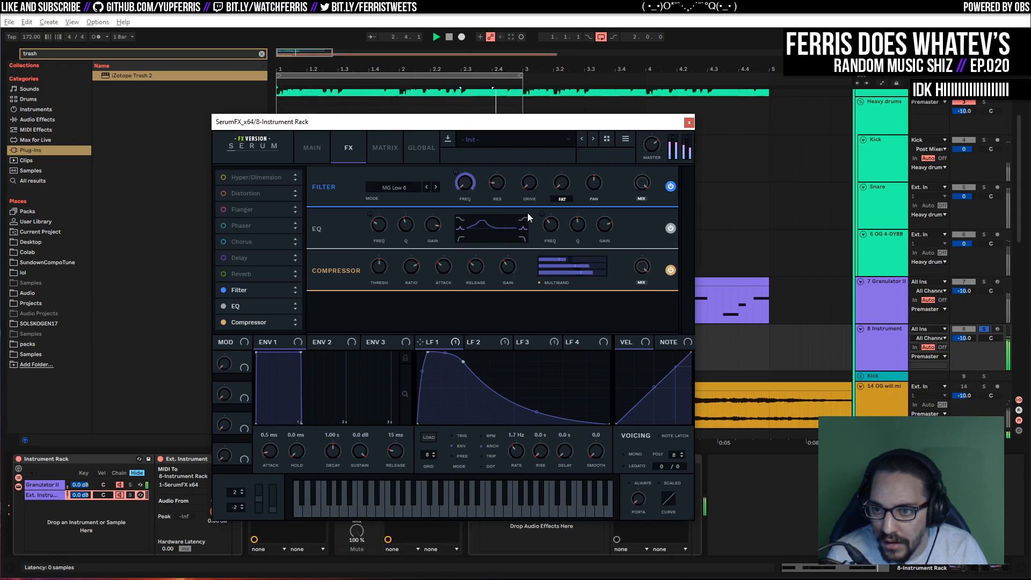
Reshape LFO 1 so its curve falls faster with a lower tail, and fine-tune LFO 3's rate
drag(536, 412, 536, 424)
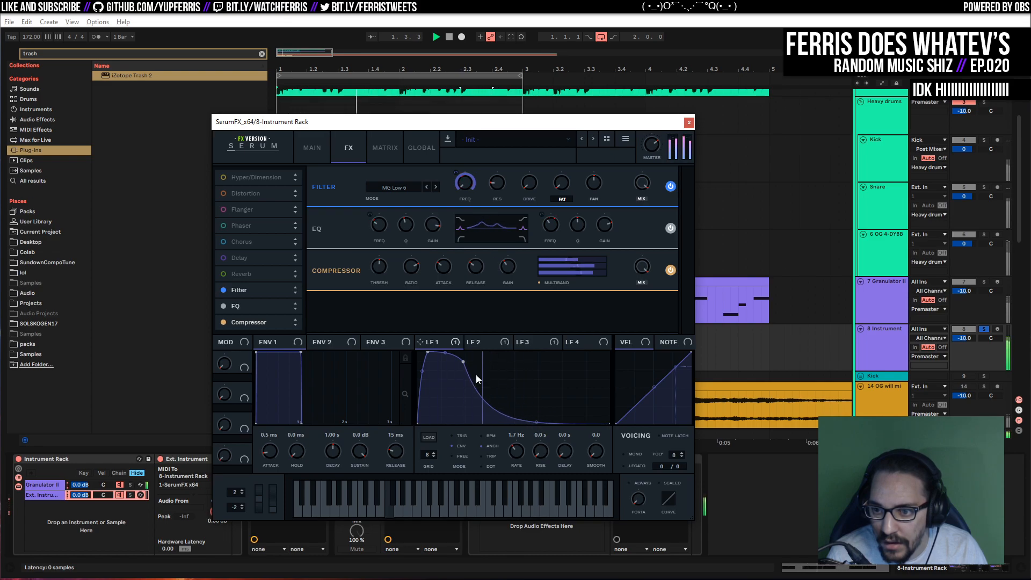
drag(461, 366, 479, 389)
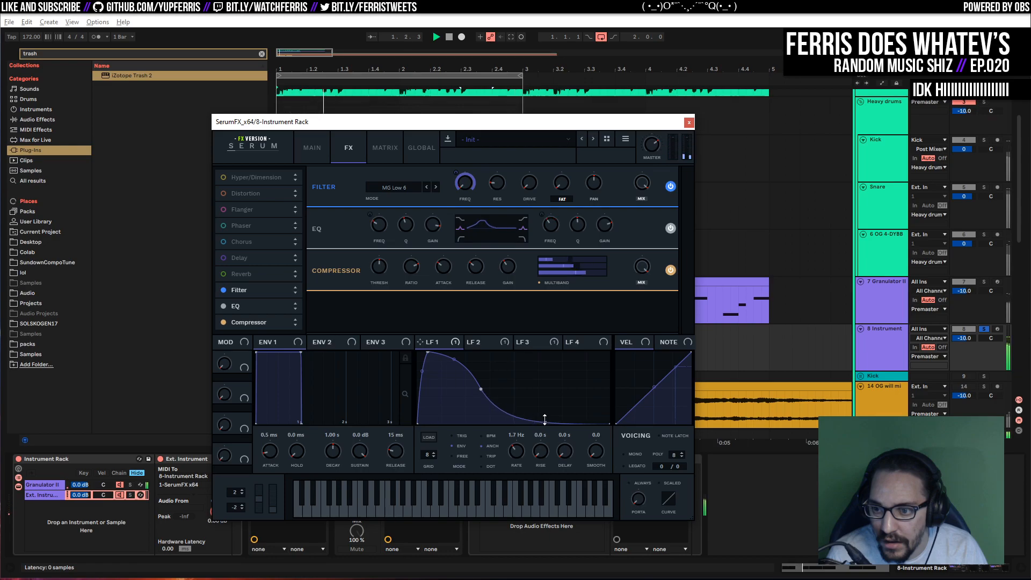
click(500, 344)
click(533, 342)
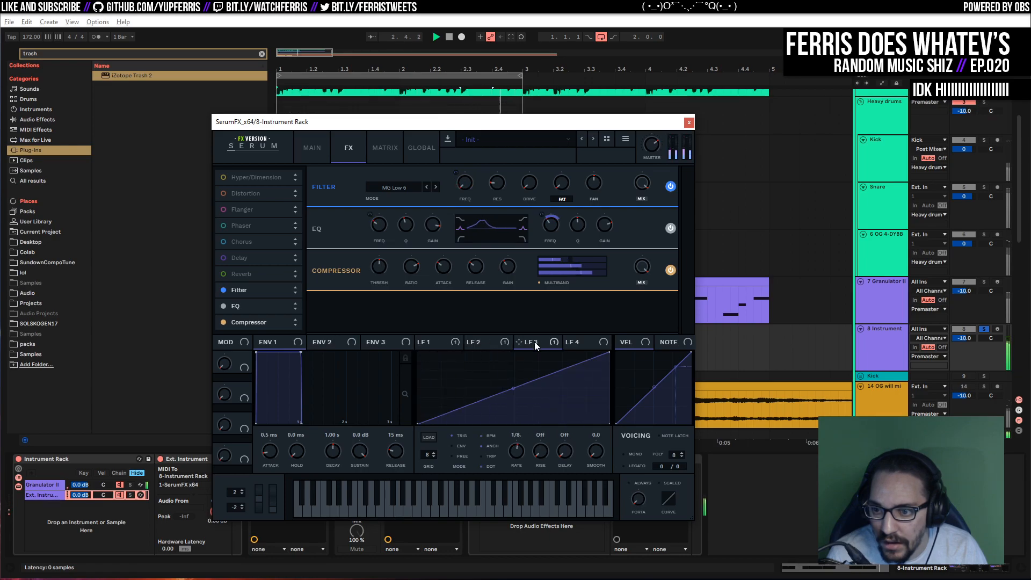
drag(521, 450, 523, 450)
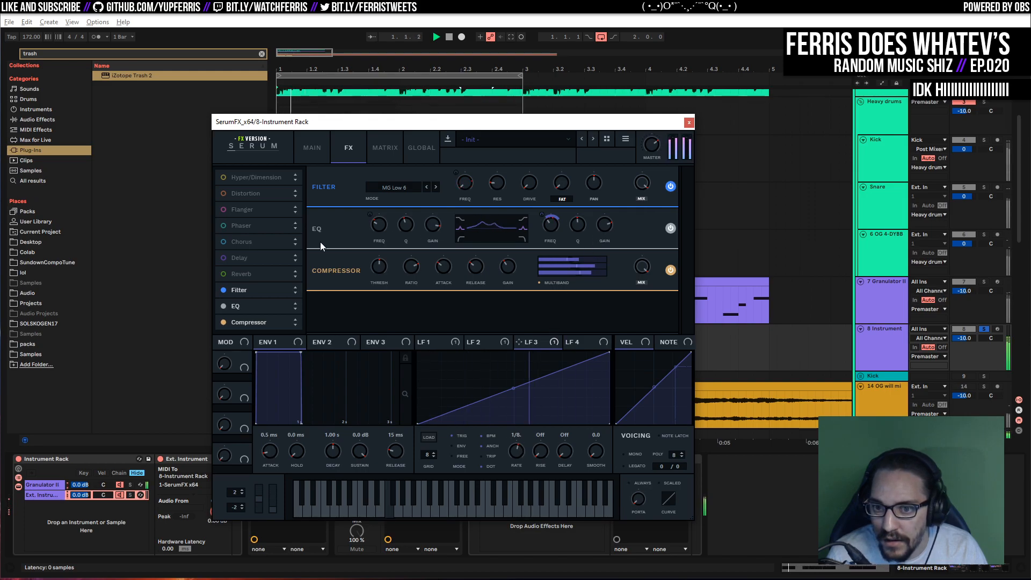
Try SerumFX's Reverb and Hyper/Dimension effects one at a time and switch both off again
click(225, 274)
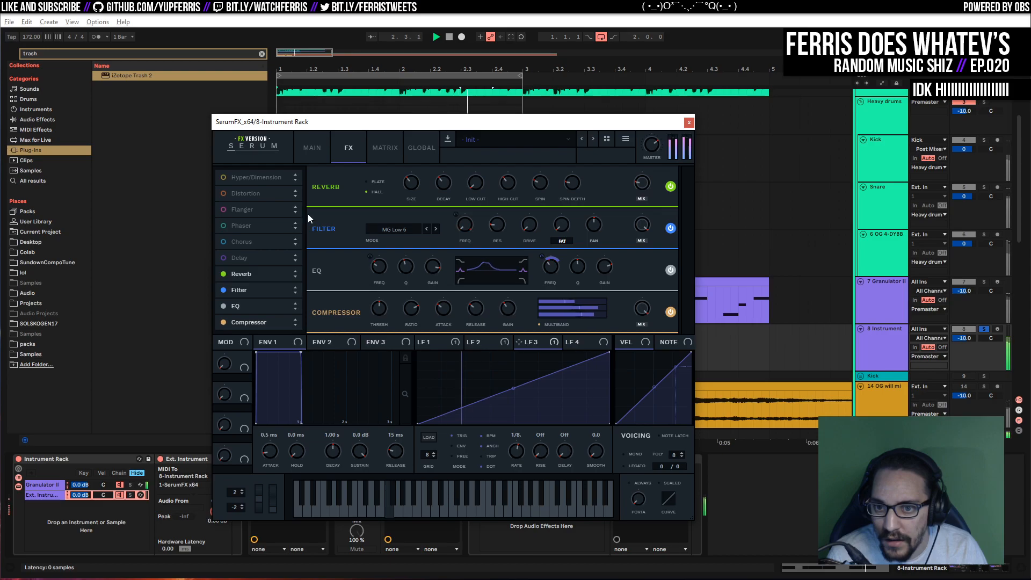
click(223, 274)
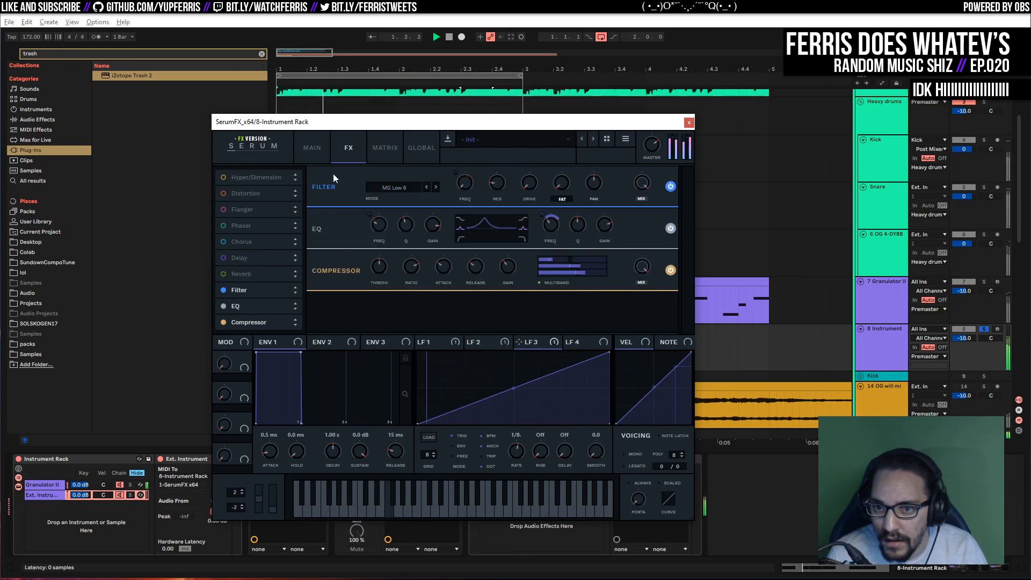
click(224, 177)
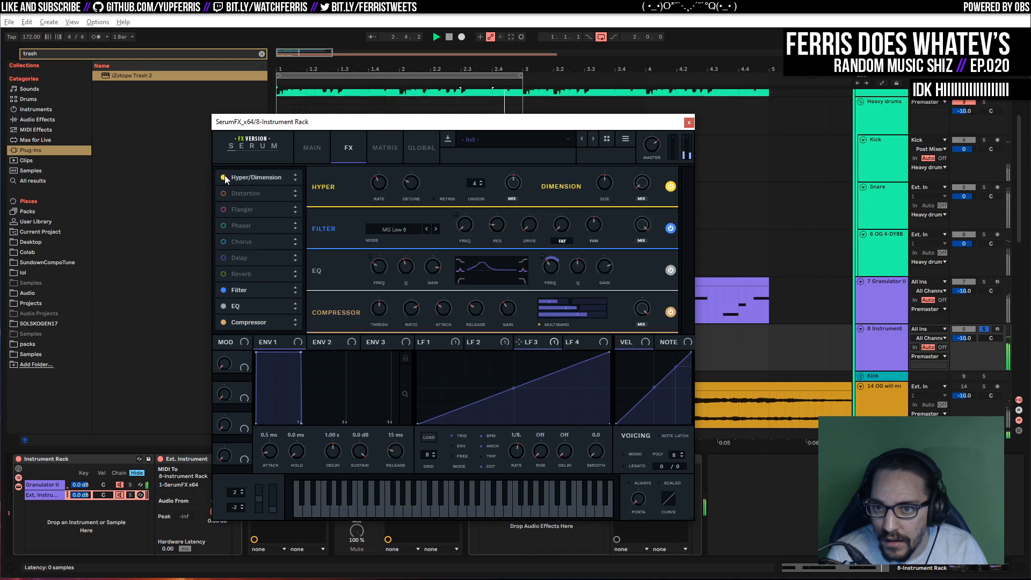
click(224, 175)
Close SerumFX, listen to the second Granulator layer within the full mix, and solo its track again
click(688, 123)
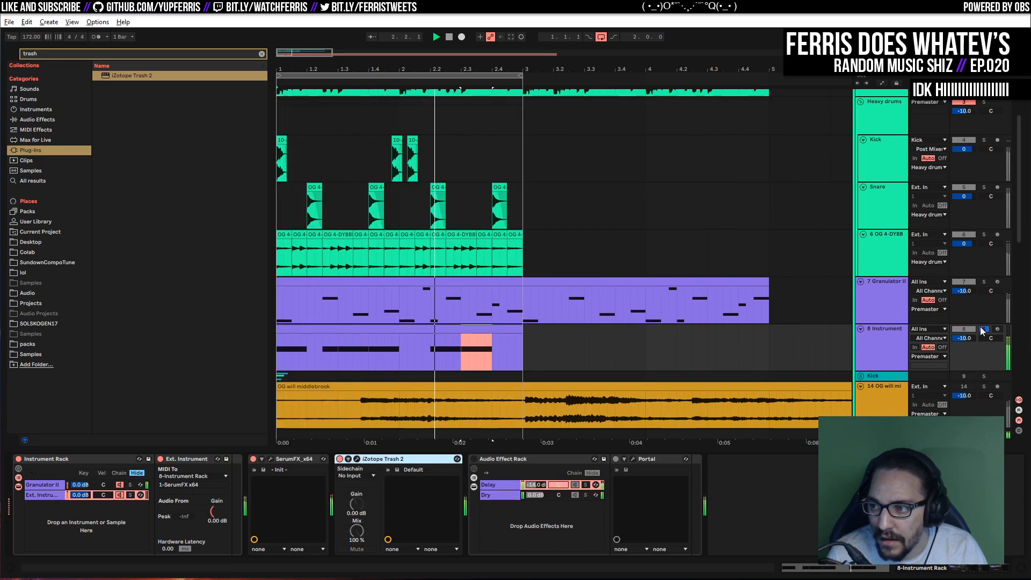
key(space)
scroll(773, 266, down, 2)
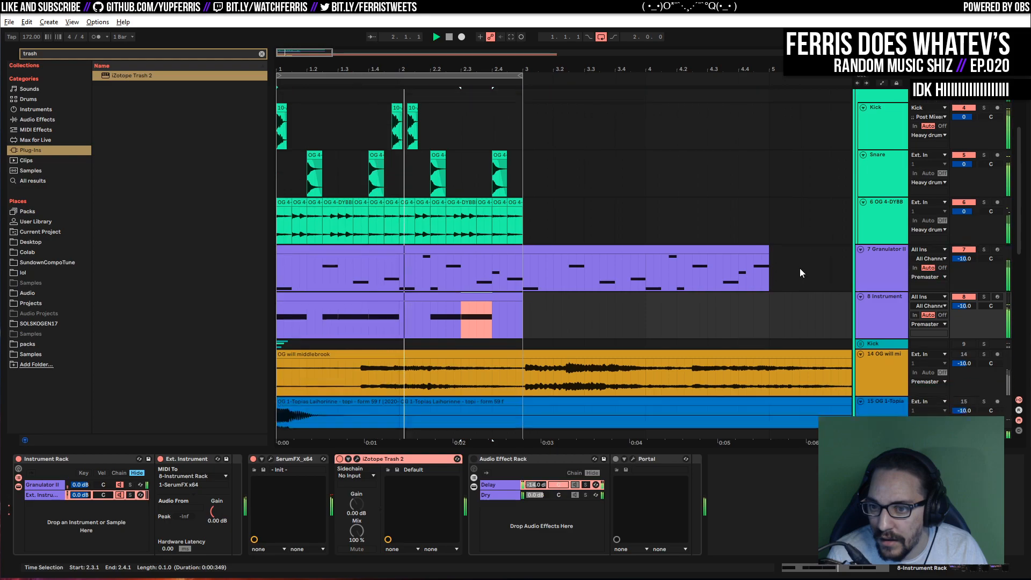
click(983, 286)
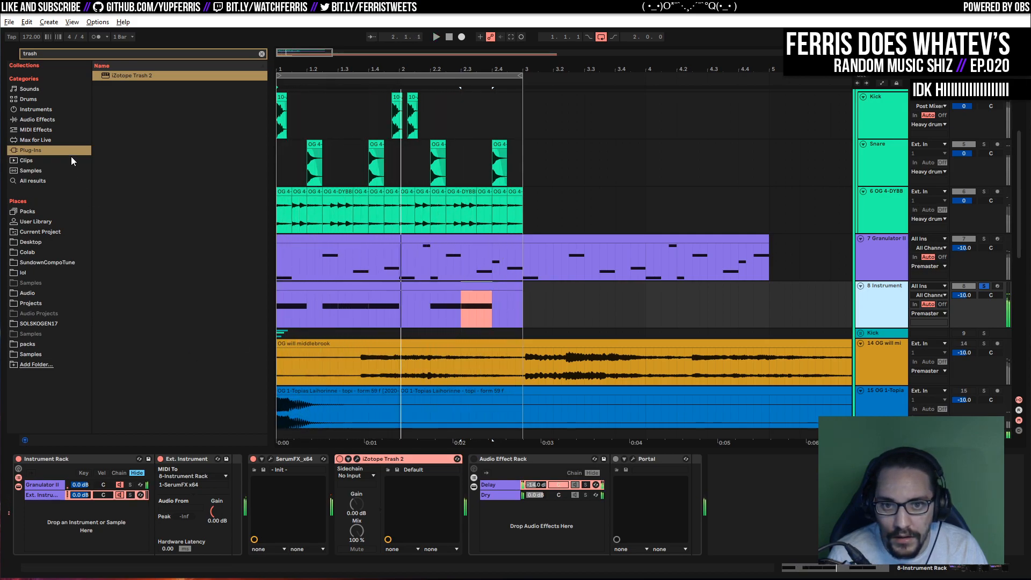
Find the OTT preset among the audio effects and insert it between Trash 2 and the Audio Effect Rack
click(61, 53)
text(ott)
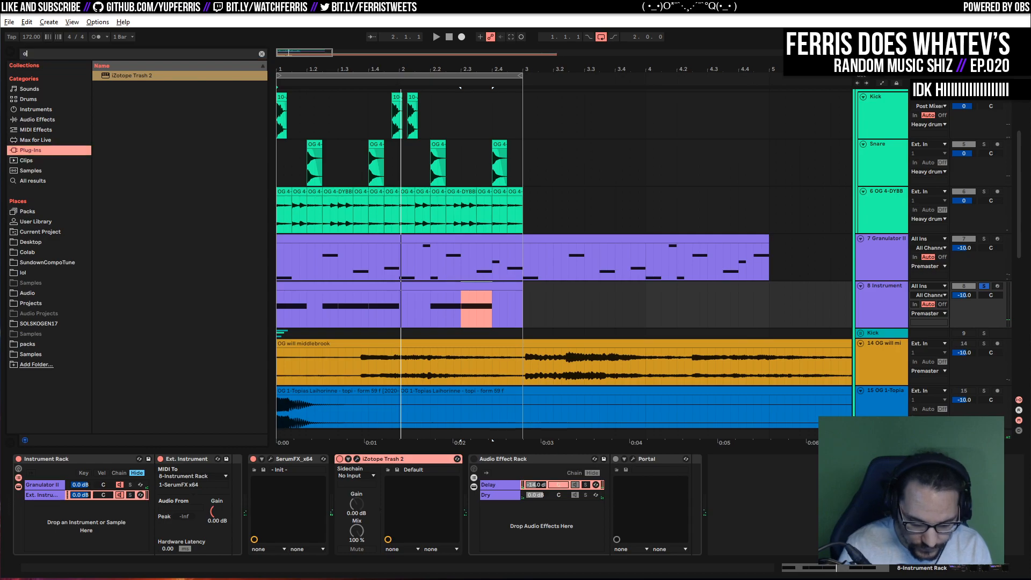
click(262, 54)
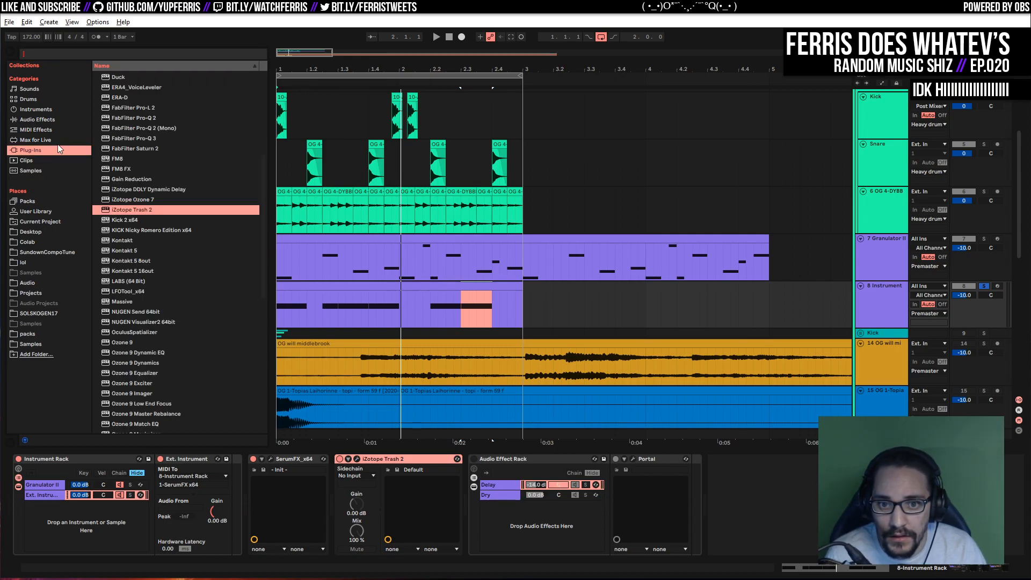
click(37, 119)
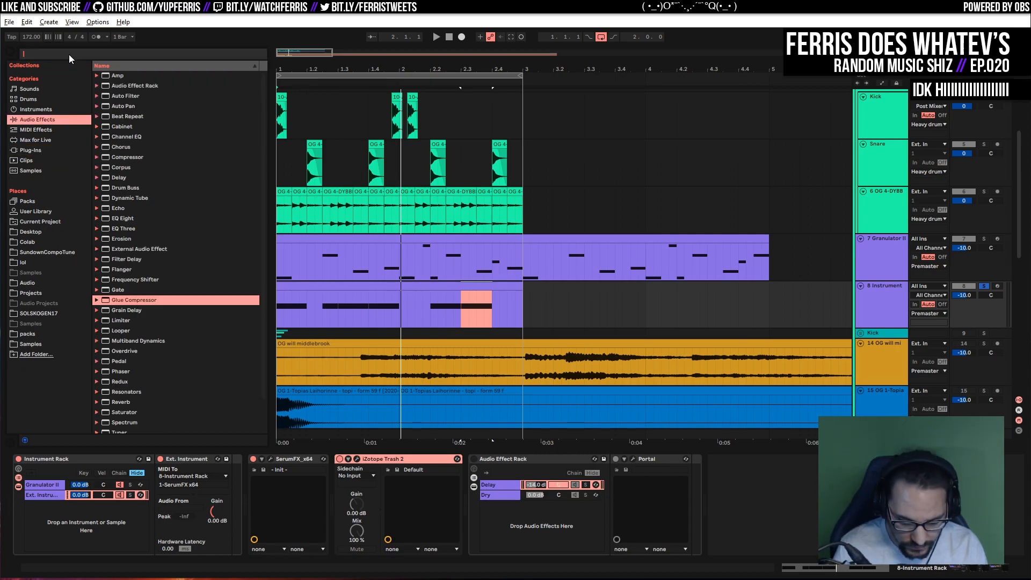
text(ott)
mouse_move(114, 85)
mouse_down()
mouse_move(313, 450)
mouse_move(433, 496)
mouse_up()
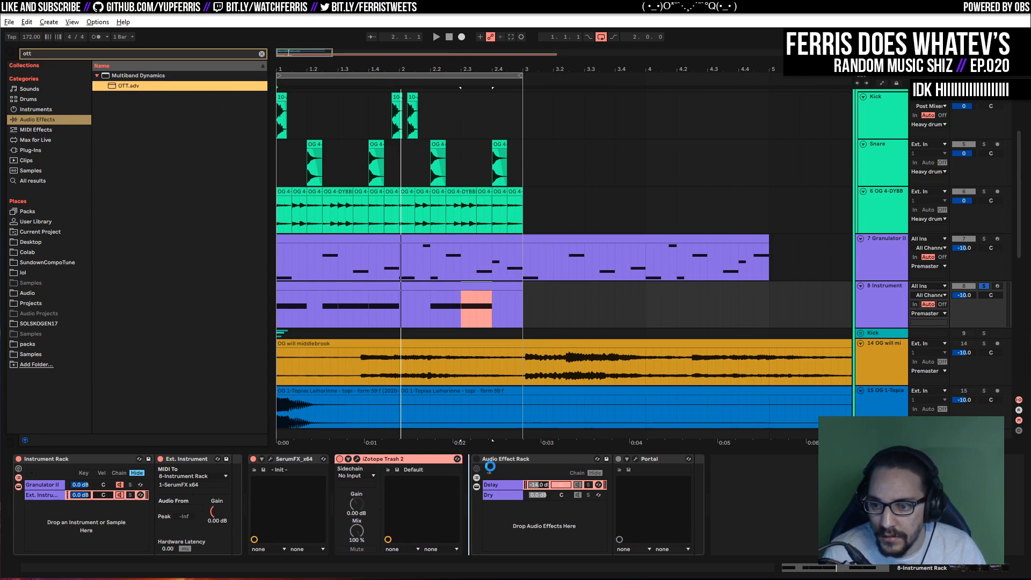
Duplicate the OTT device and raise the second copy's overall output to 7.10 dB
drag(490, 466, 492, 460)
key(space)
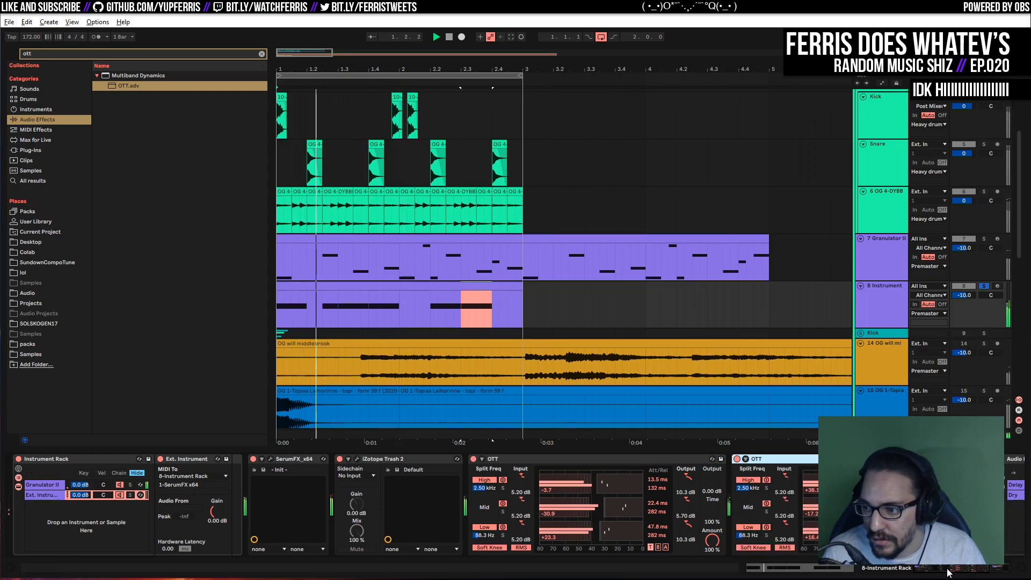
key(ctrl+d)
drag(716, 480, 716, 465)
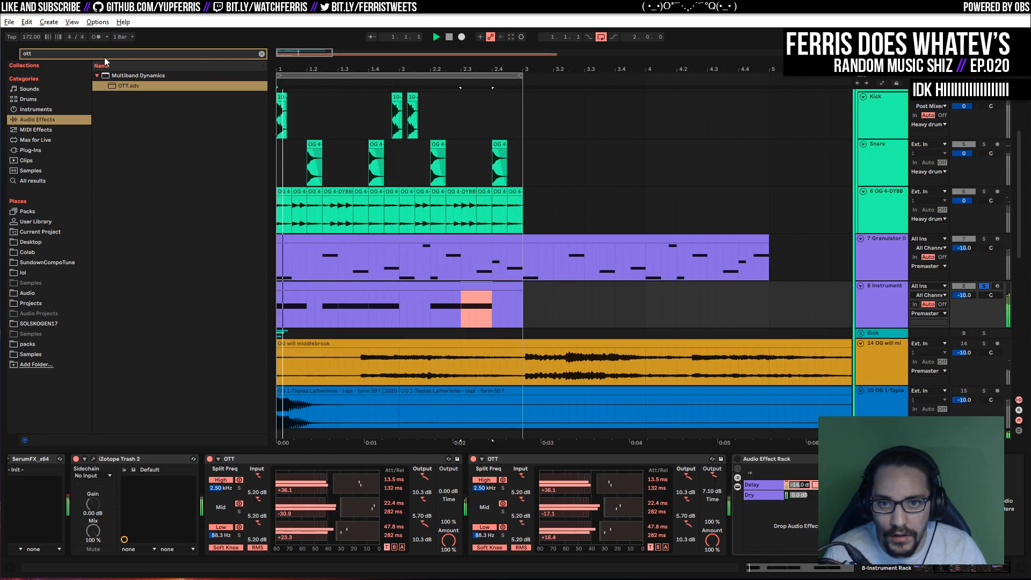
Insert a Saturator after the second OTT and set its drive to 5 dB
drag(96, 55, 26, 55)
text(satura)
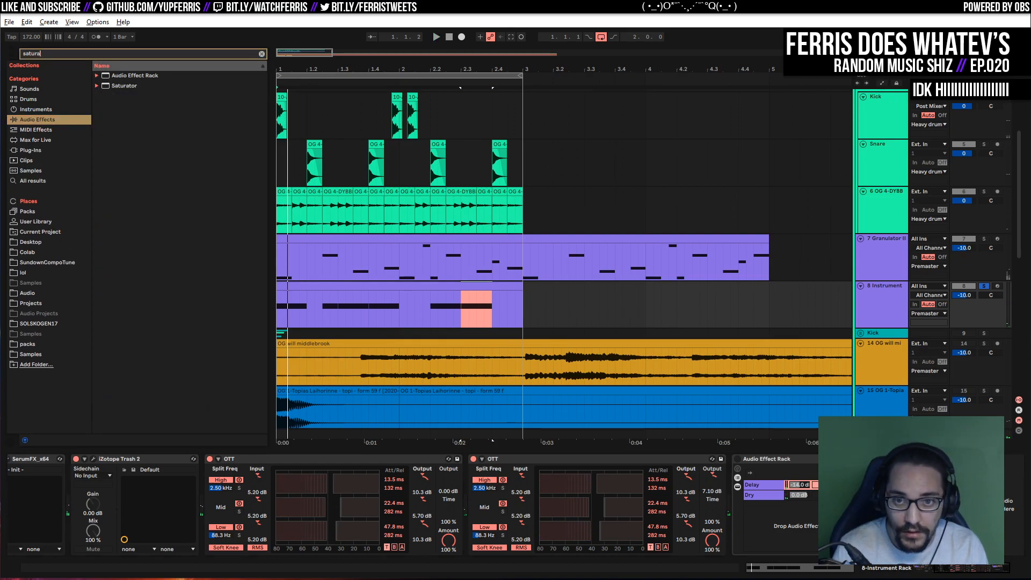
drag(125, 86, 730, 465)
drag(934, 570, 961, 570)
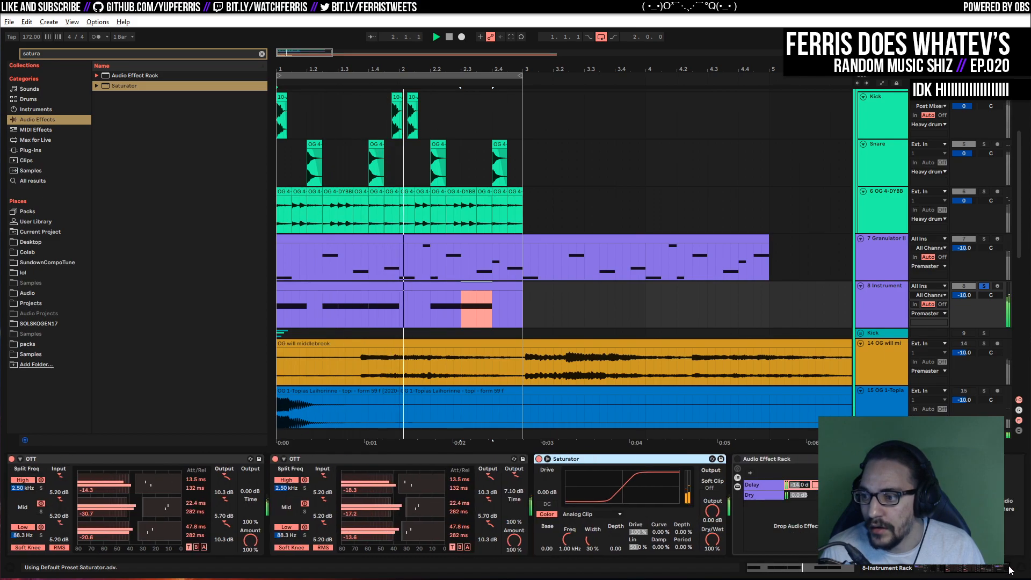
click(547, 476)
text(5)
key(Return)
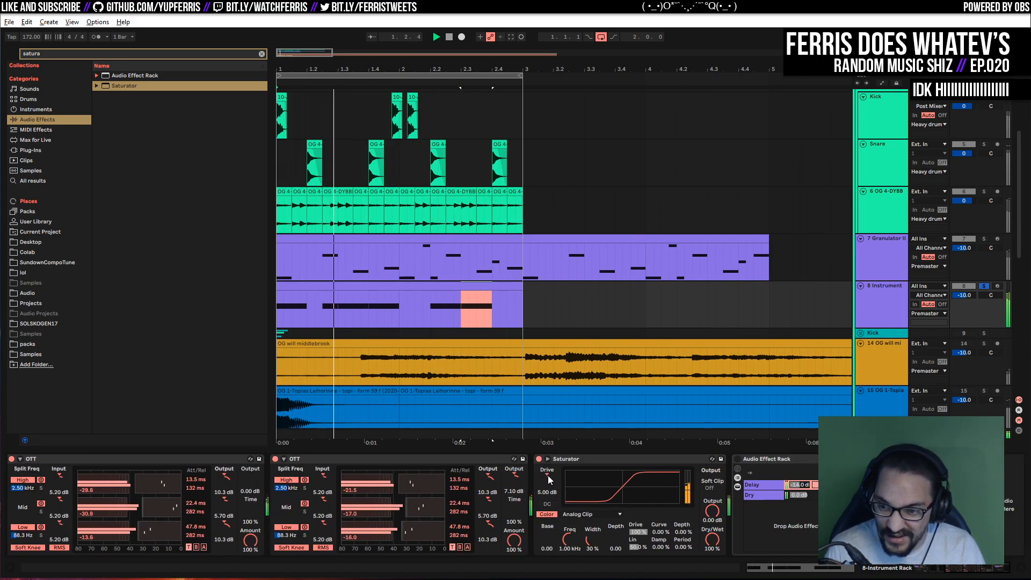
Try a Saturator drive of 12 dB and return it to 5 dB
text(12)
key(Return)
text(5)
key(Return)
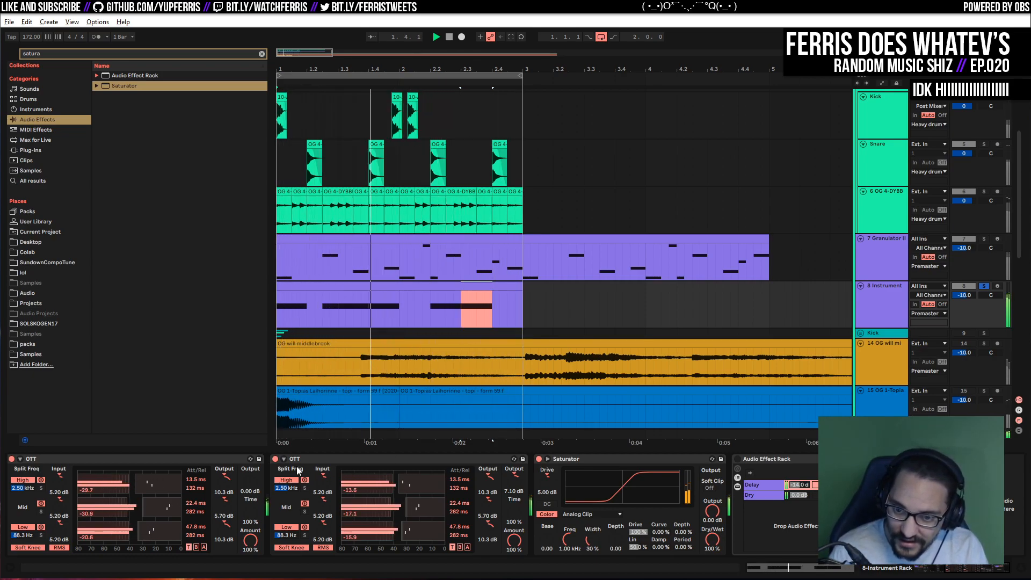
Bypass the second OTT, set the first OTT's high split to 3.57 kHz and output to 4.80 dB, and set Saturator drive to 6.29 dB
click(274, 458)
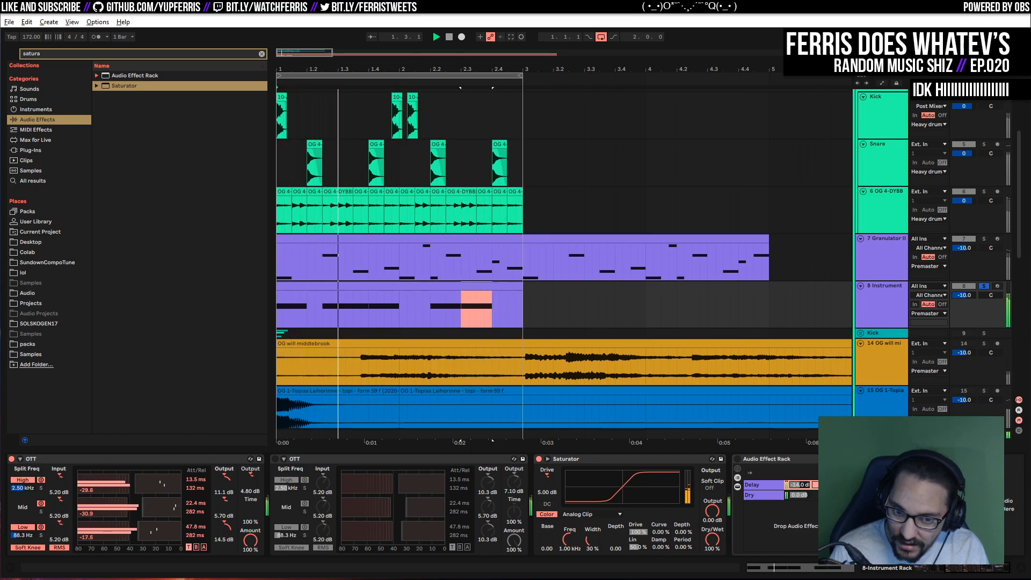
drag(977, 568, 968, 568)
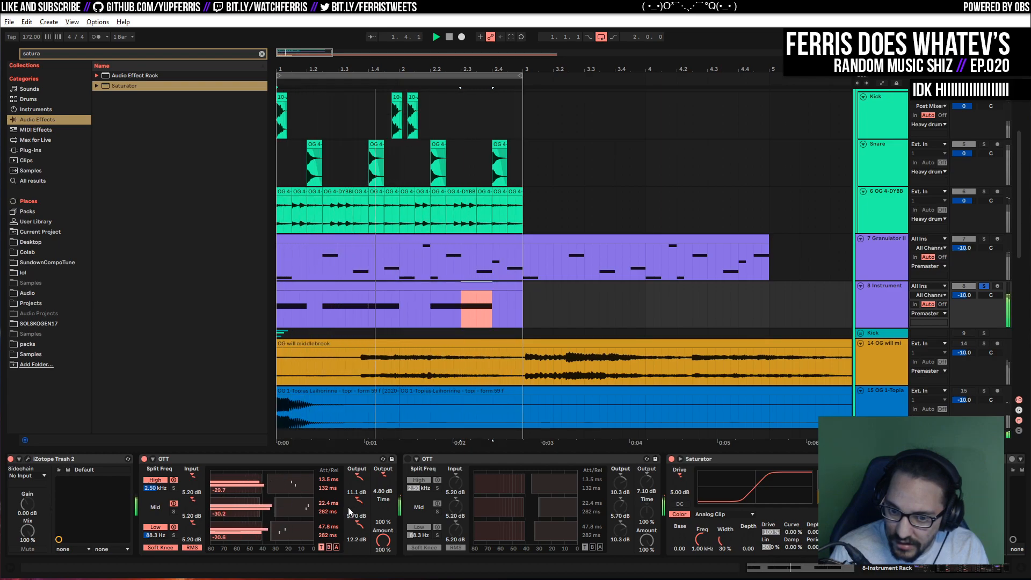
drag(154, 487, 153, 474)
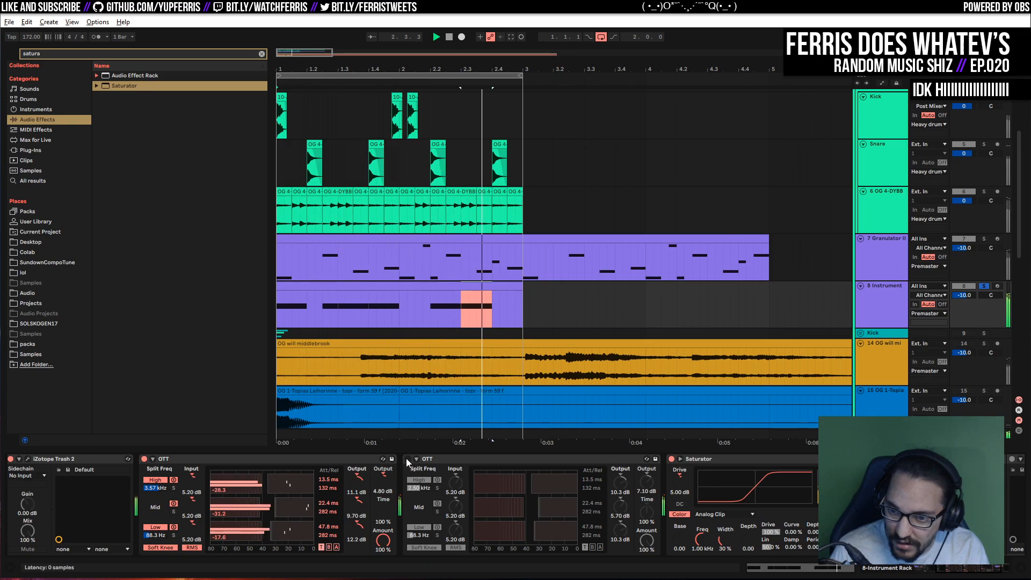
mouse_move(675, 484)
mouse_down()
mouse_move(675, 461)
mouse_move(675, 481)
mouse_up()
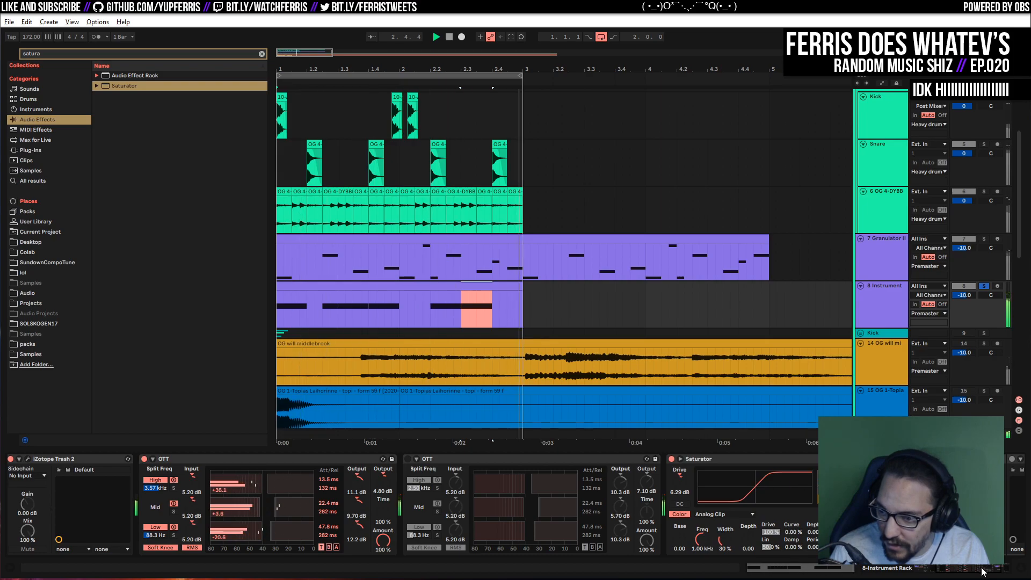
Move iZotope Trash 2 from between SerumFX and the first OTT to directly after the Saturator
click(1001, 572)
mouse_move(1001, 572)
mouse_down()
mouse_move(971, 570)
mouse_move(983, 570)
mouse_up()
click(250, 460)
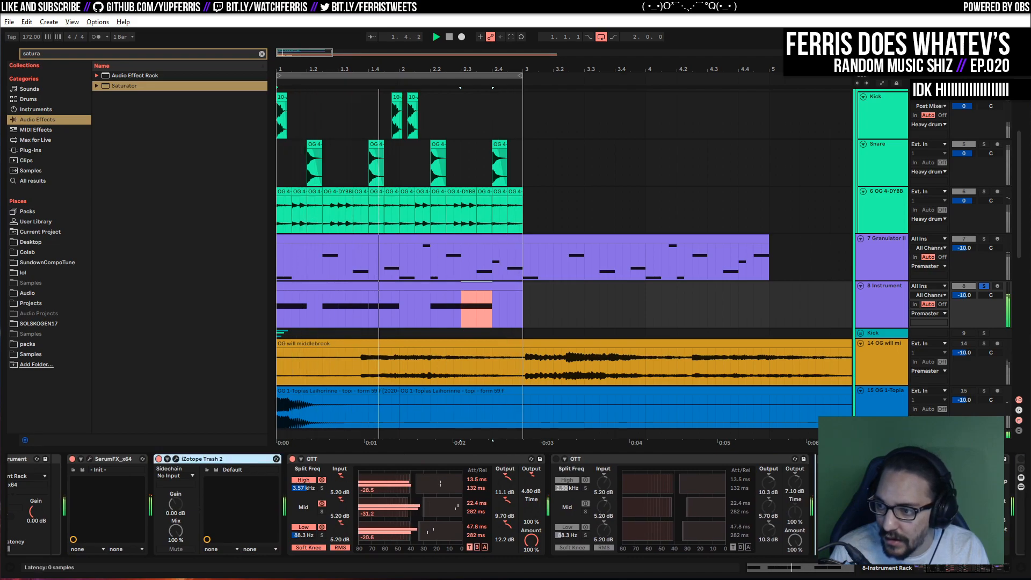
key(Delete)
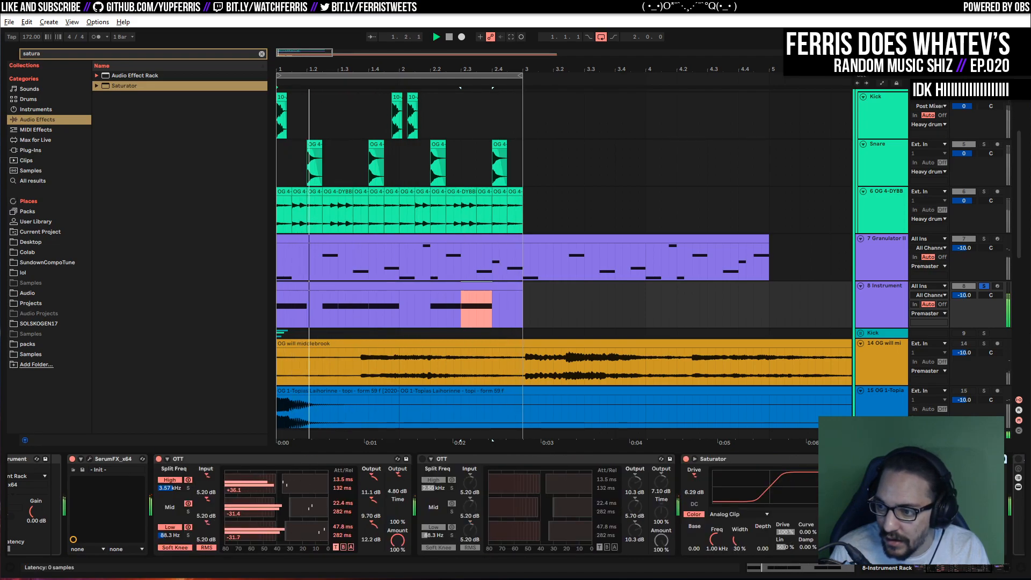
Open Trash 2, dismiss its Preset Manager, check the Trash and Convolve modules, and close the plug-in
click(949, 459)
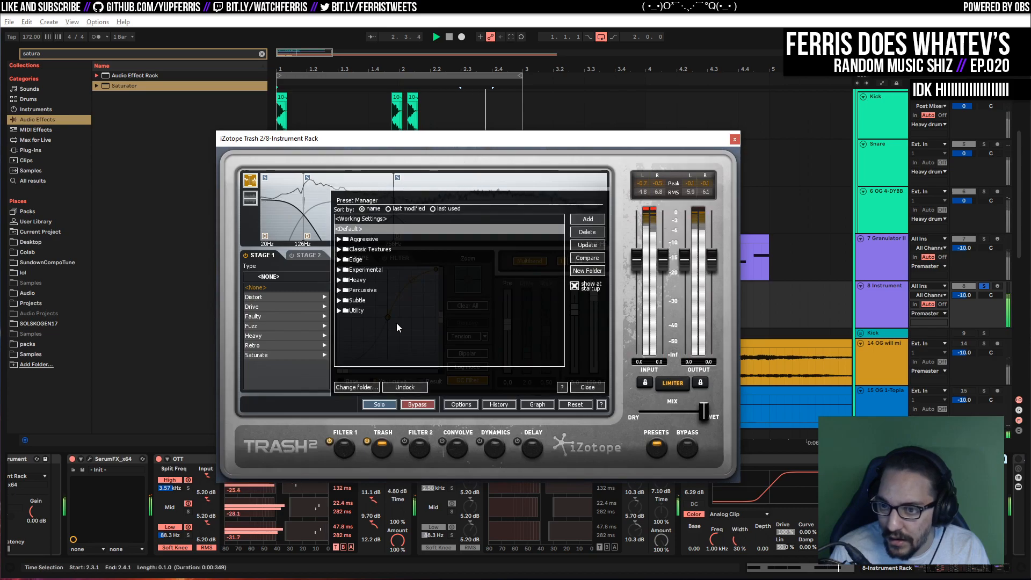
click(588, 385)
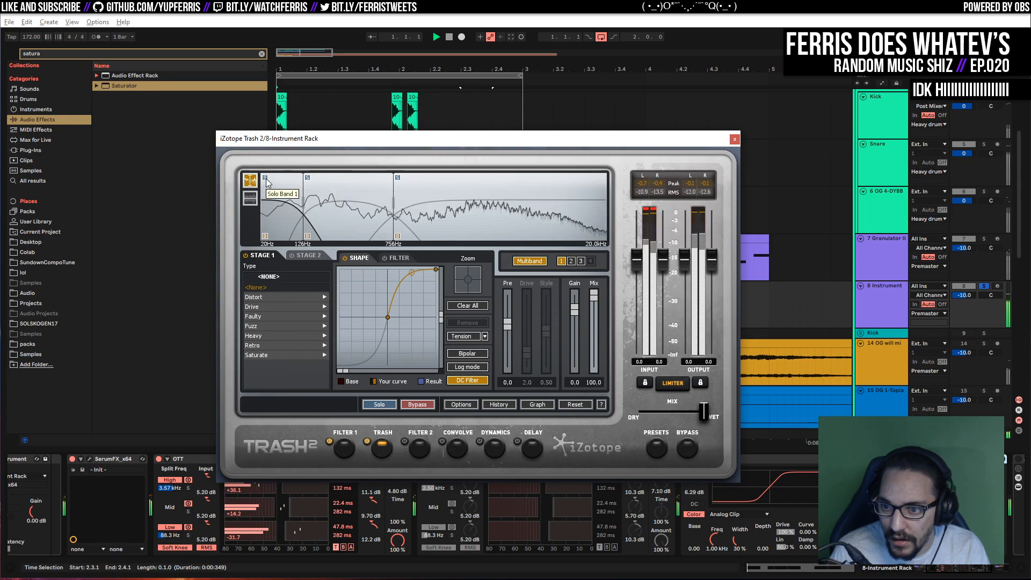
click(457, 441)
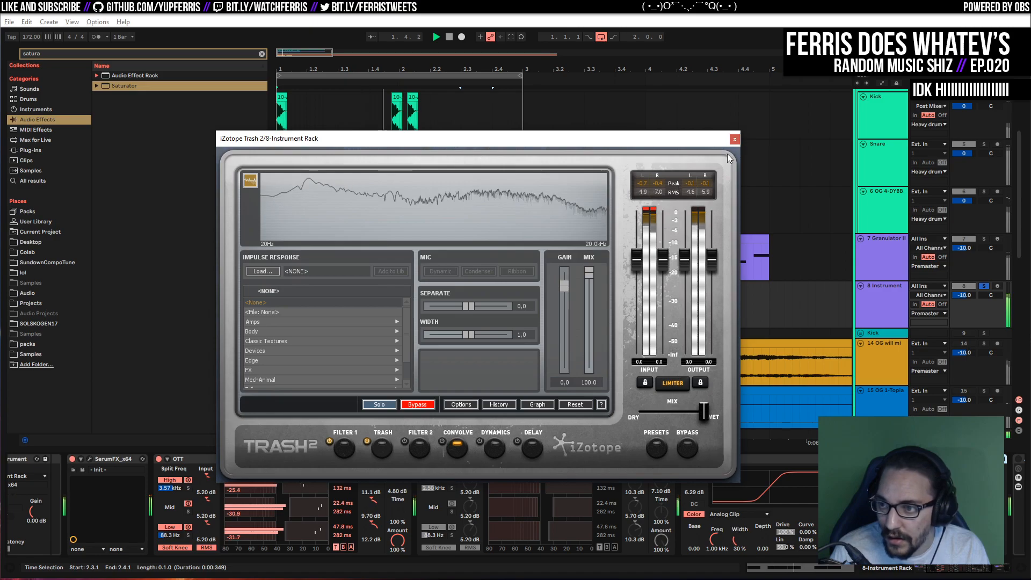
click(733, 139)
Show the rack's Granulator II chain, restart playback, and set the file position to 7.09 and the grain rate to 150 Hz
drag(968, 567, 738, 575)
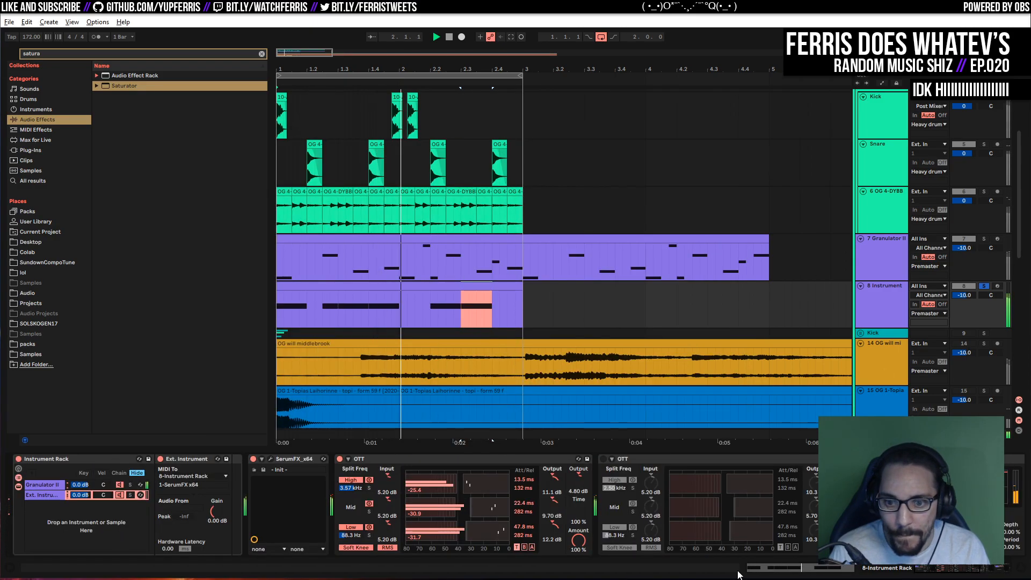
click(68, 486)
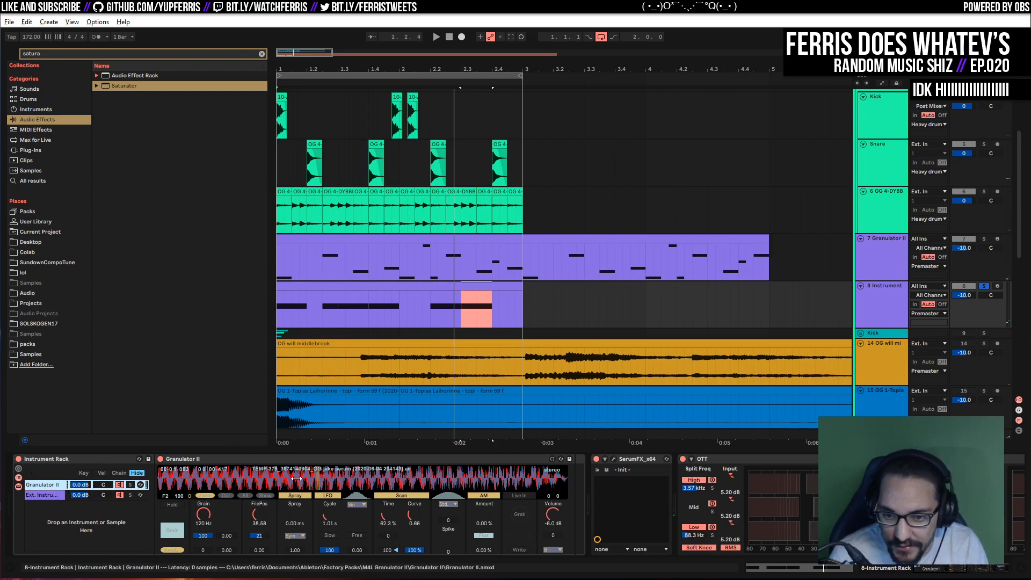
key(space)
drag(259, 514, 260, 539)
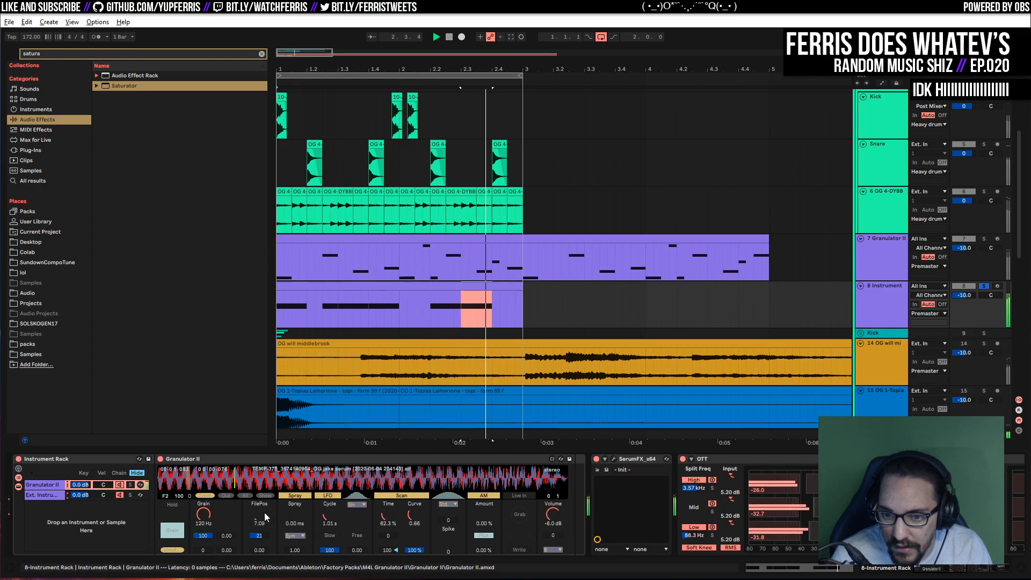
mouse_move(207, 513)
mouse_down()
mouse_move(206, 528)
mouse_move(206, 513)
mouse_up()
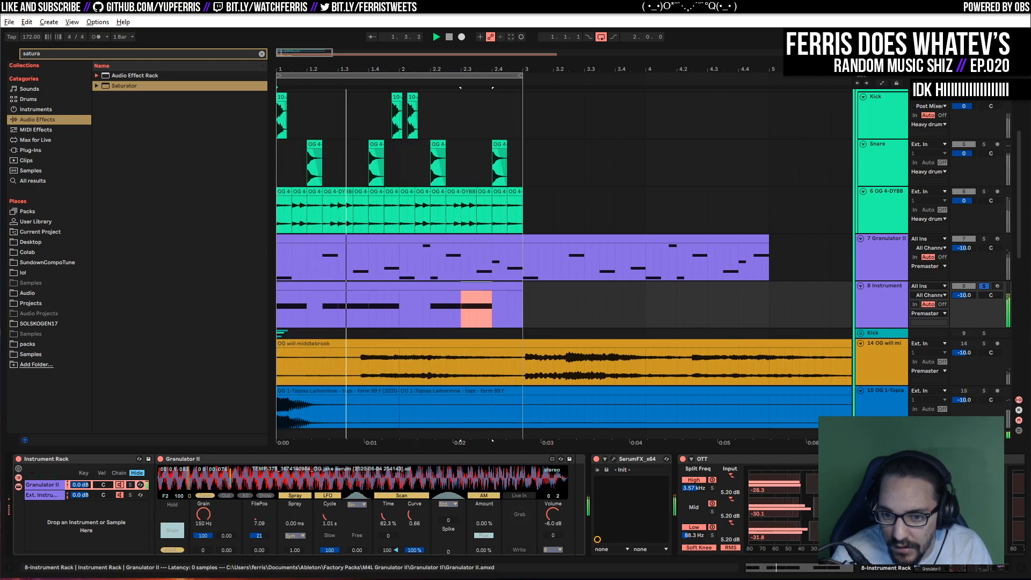
Set the amount beneath FilePos to 2 and the one beneath Grain to 100, and switch off Granulator II's LFO
mouse_move(259, 535)
mouse_down()
mouse_move(258, 571)
mouse_move(259, 550)
mouse_up()
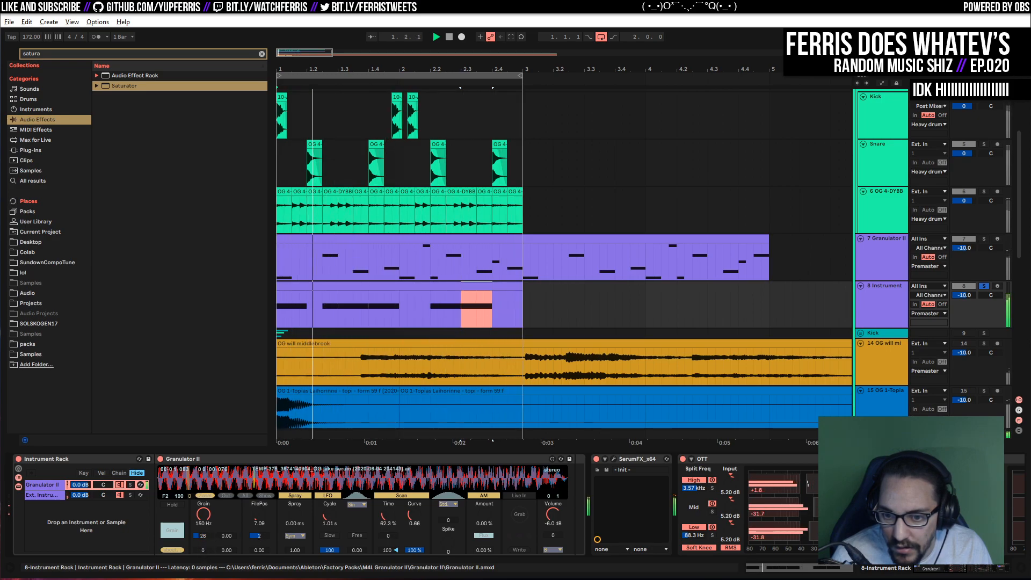
drag(202, 536, 203, 482)
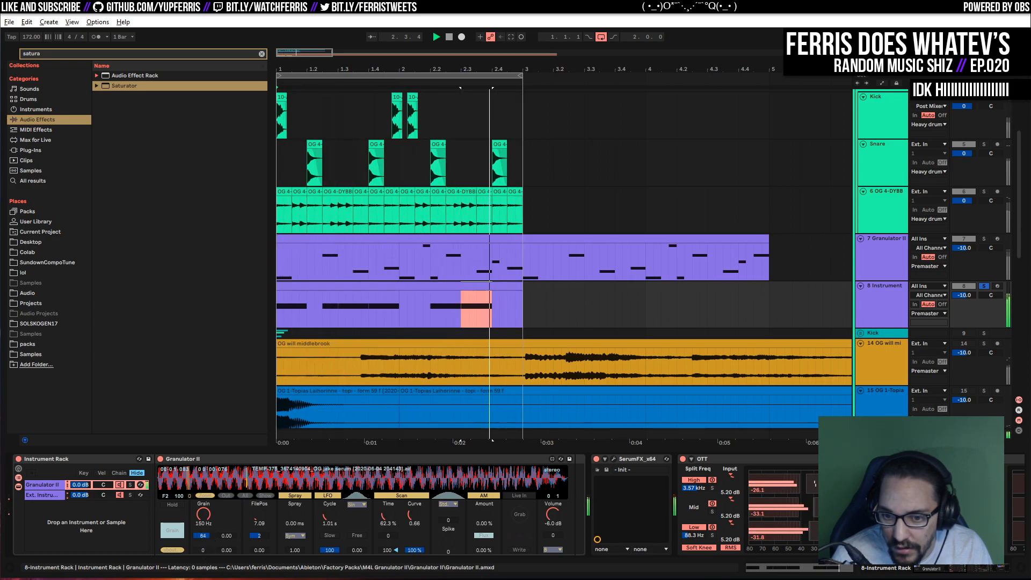
mouse_move(203, 549)
mouse_down()
mouse_move(203, 456)
mouse_move(203, 550)
mouse_up()
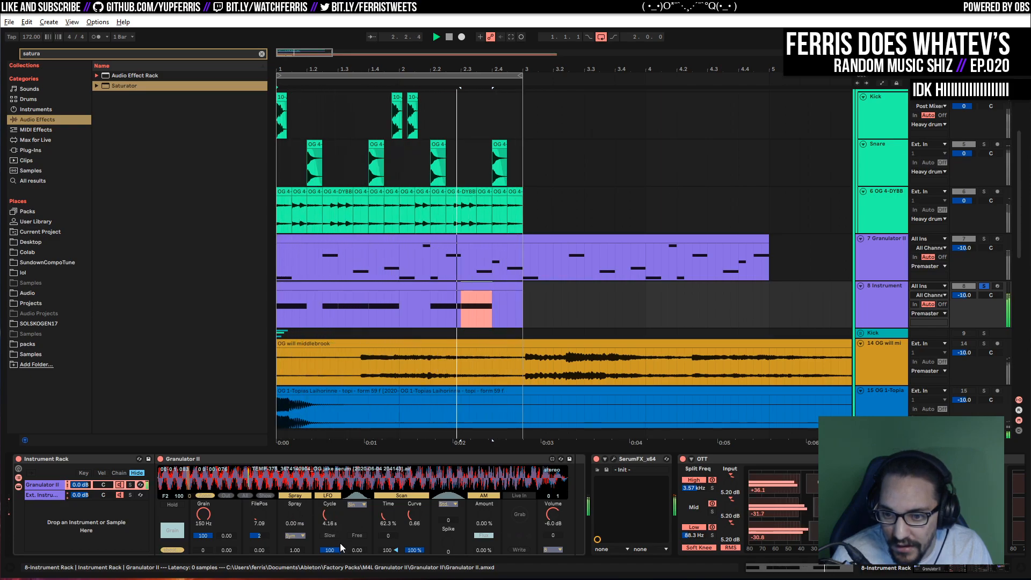
click(333, 496)
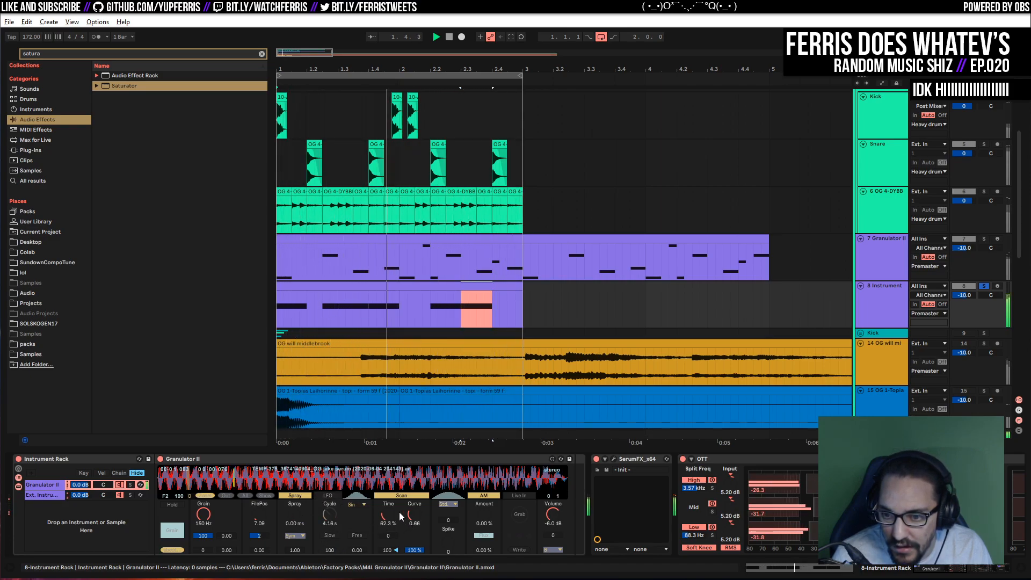
Set Granulator II's grain rate to 42.1 Hz, scan time to 490 % and file position to 89.76
mouse_move(391, 511)
mouse_down()
mouse_move(392, 477)
mouse_move(391, 502)
mouse_up()
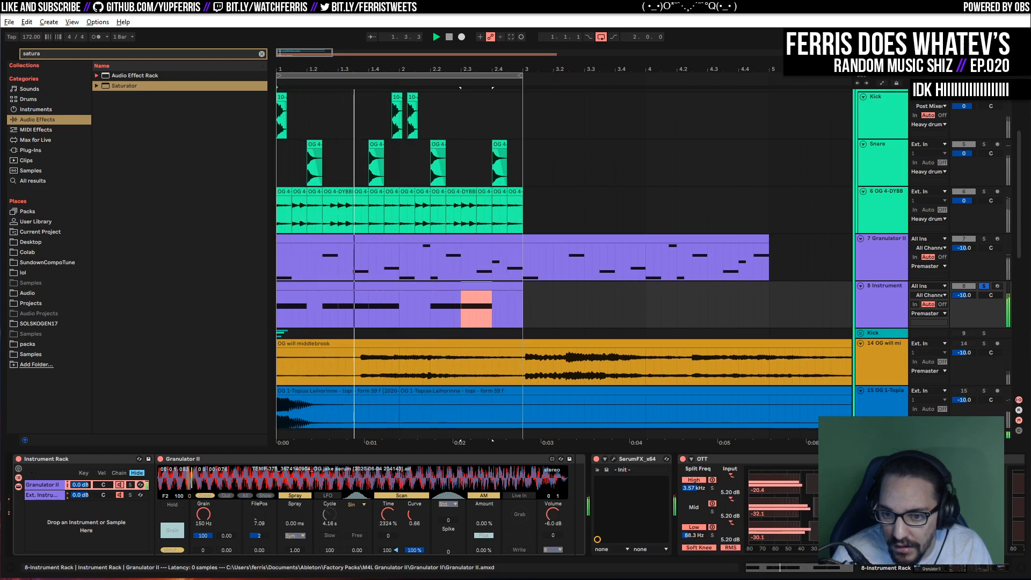
mouse_move(204, 515)
mouse_down()
mouse_move(204, 529)
mouse_move(203, 516)
mouse_up()
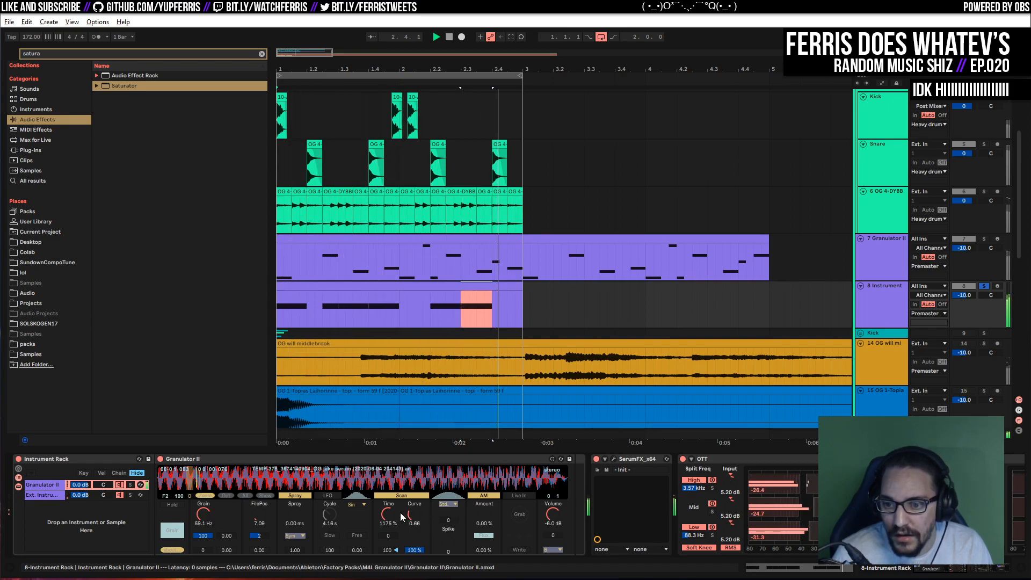
drag(386, 517, 386, 496)
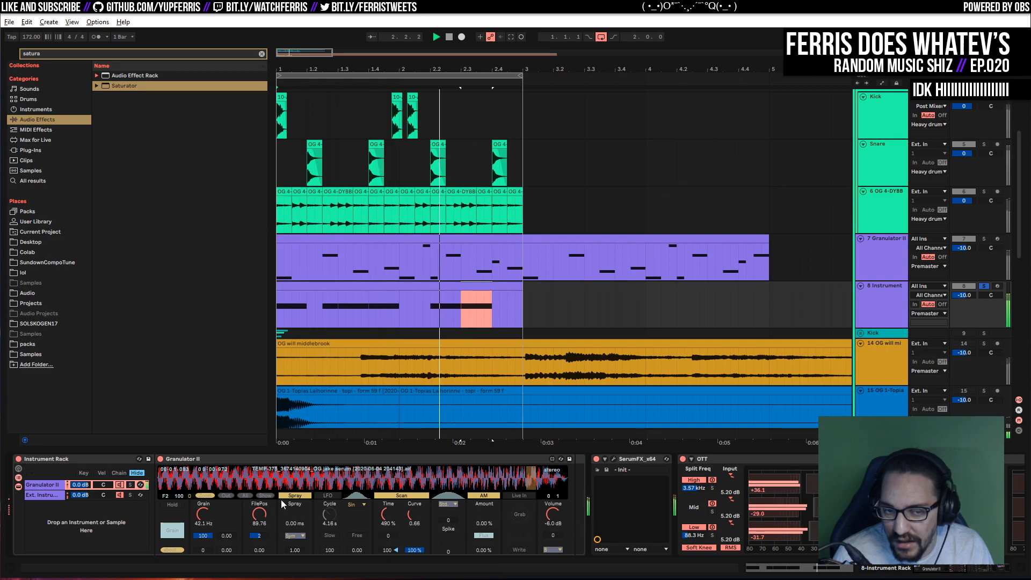
Reshape SerumFX's LFO 1 curve with a broader, rounded peak and a later drop, and close the plug-in
click(613, 459)
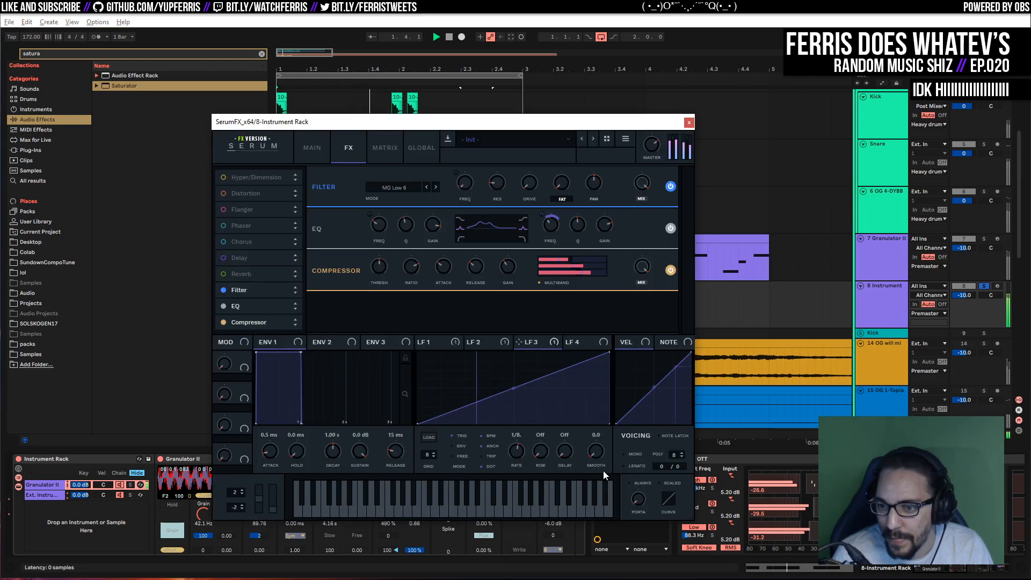
click(434, 342)
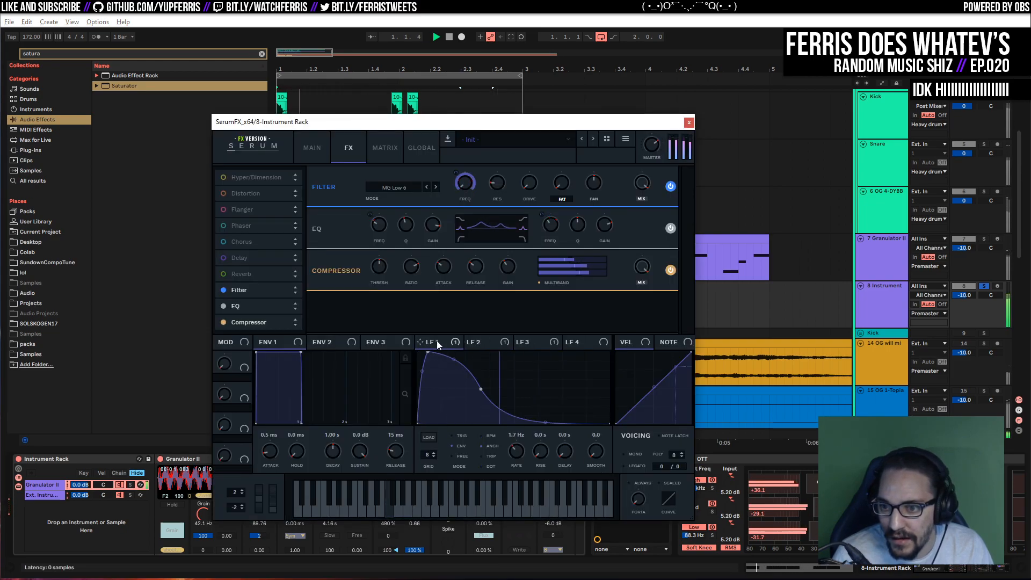
drag(483, 388, 442, 392)
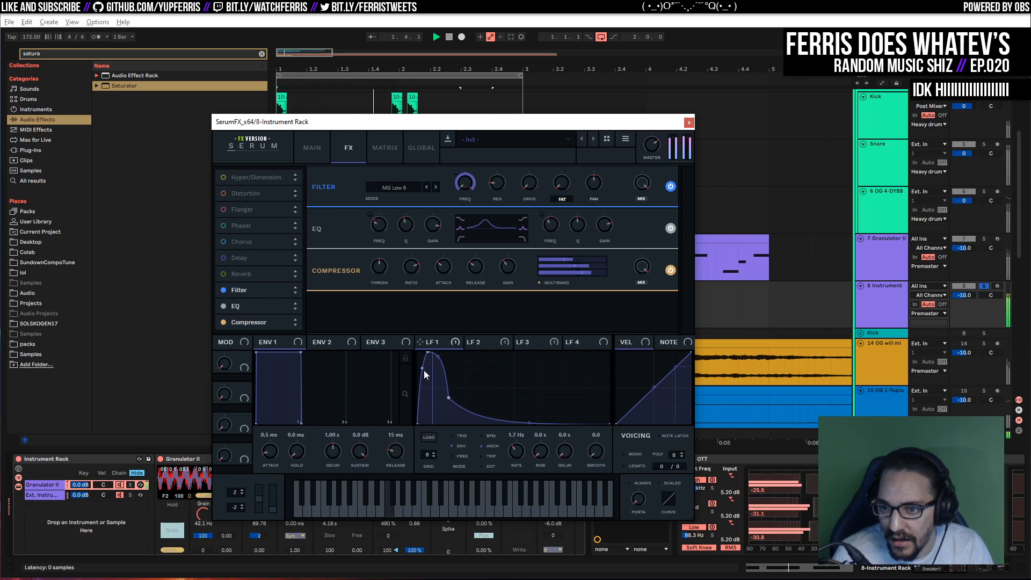
drag(449, 400, 493, 396)
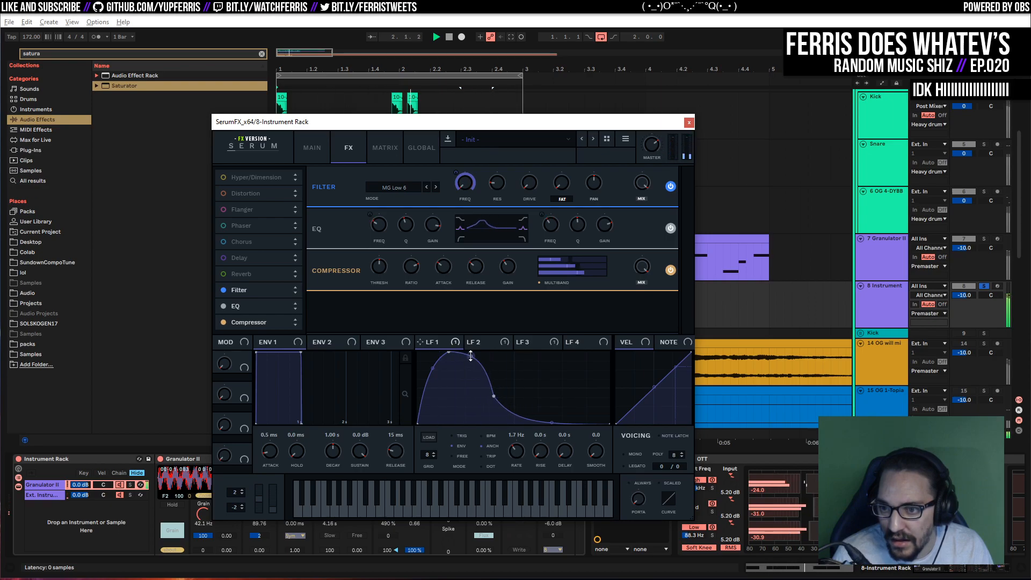
drag(475, 355, 473, 351)
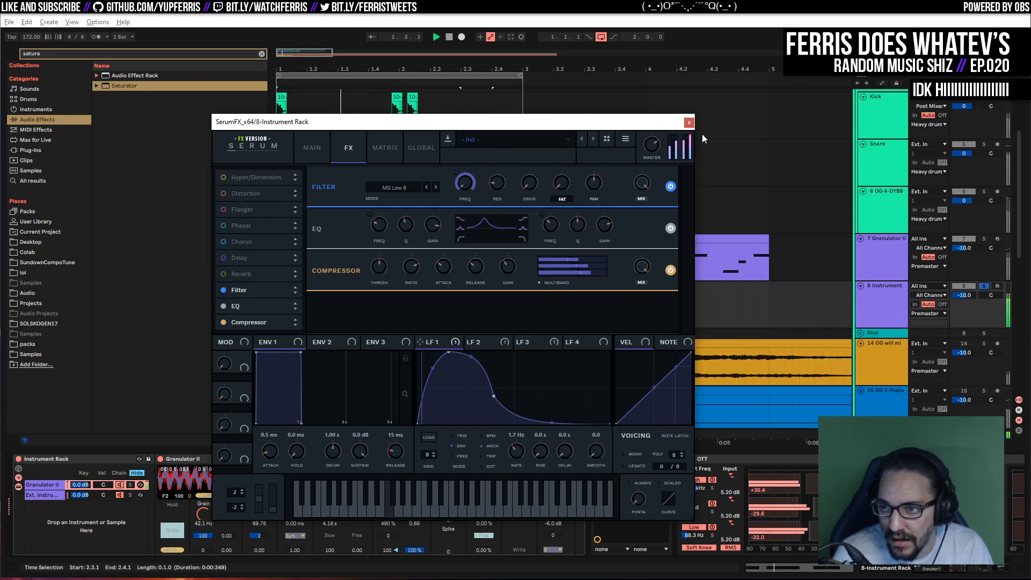
click(688, 122)
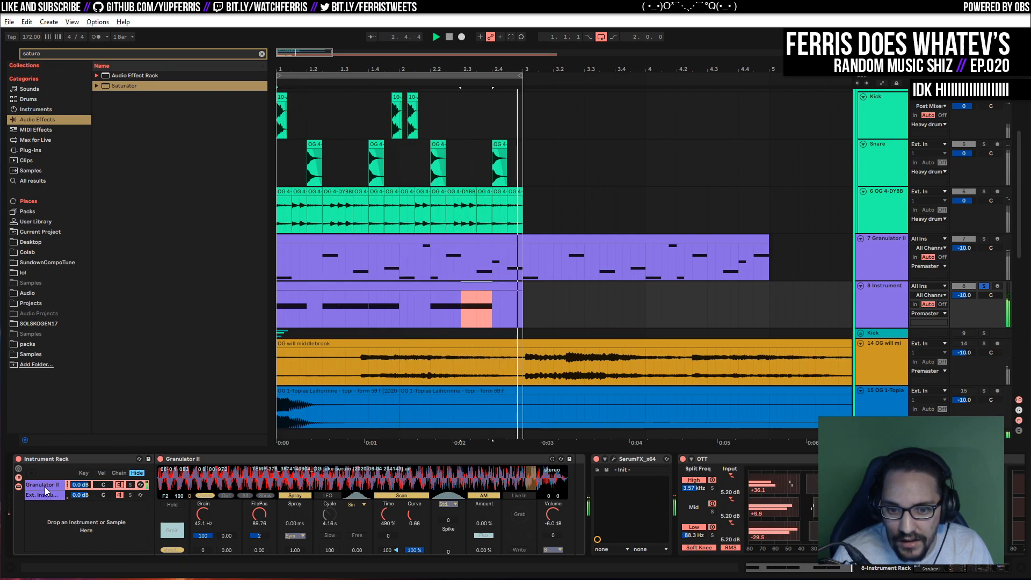
Try a 12-semitone transposition in Granulator II and move its file position toward the beginning of the sample
click(172, 529)
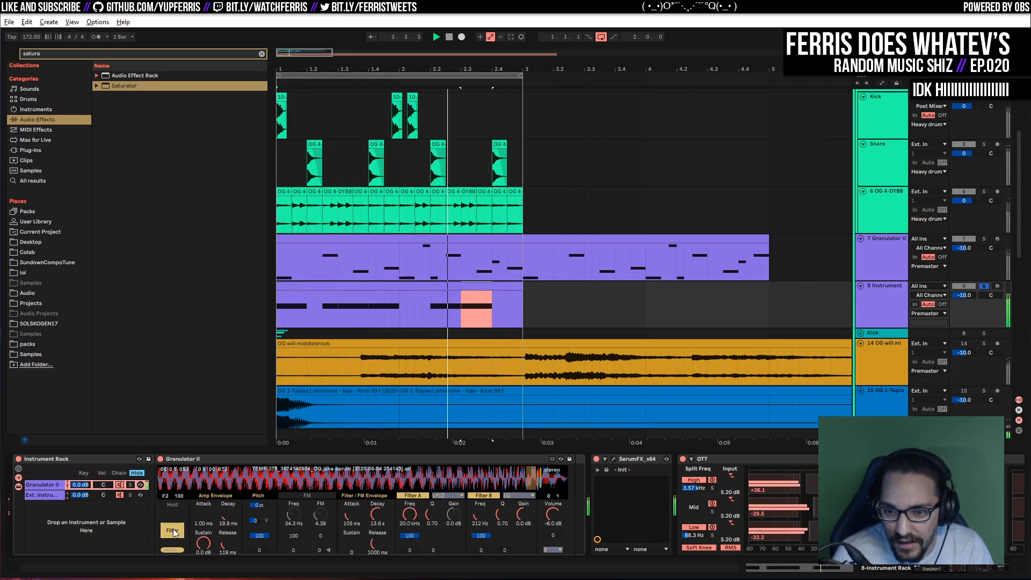
drag(260, 505, 259, 523)
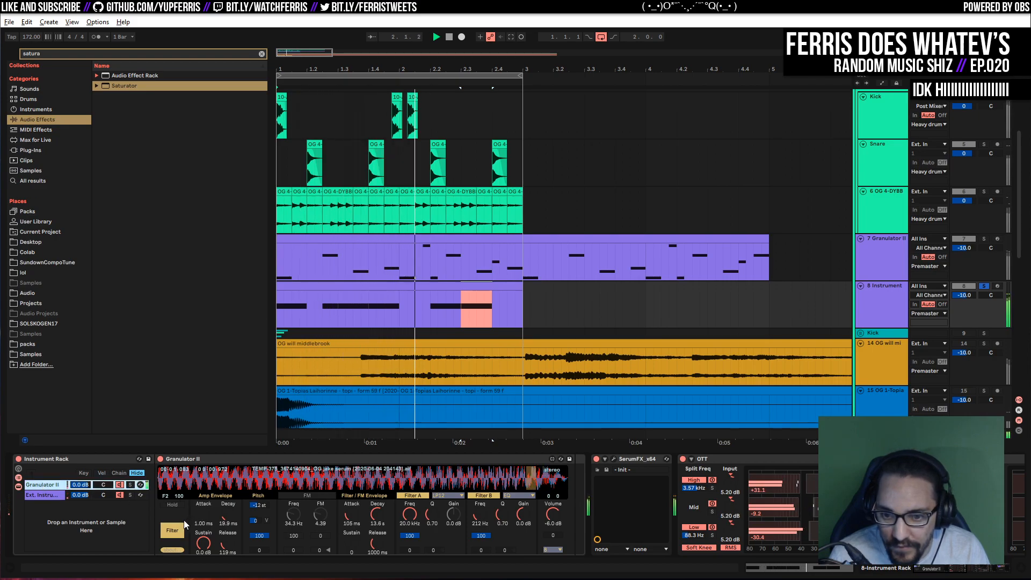
click(171, 530)
drag(248, 527, 248, 579)
click(172, 531)
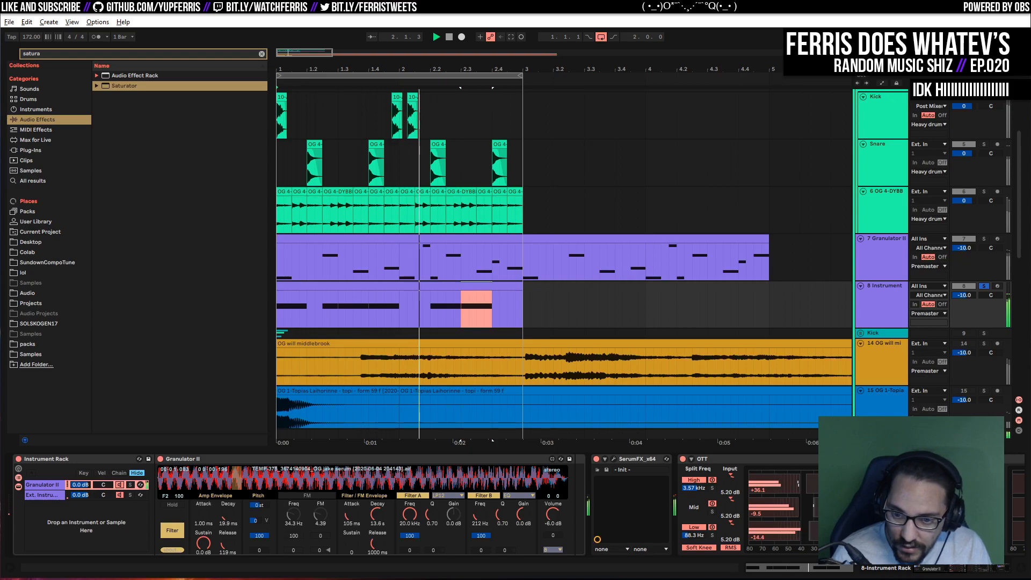
Set Granulator II's file position to 11.02 with 27 beneath it, spray to 0.01 ms and scan time to 182 %
click(174, 531)
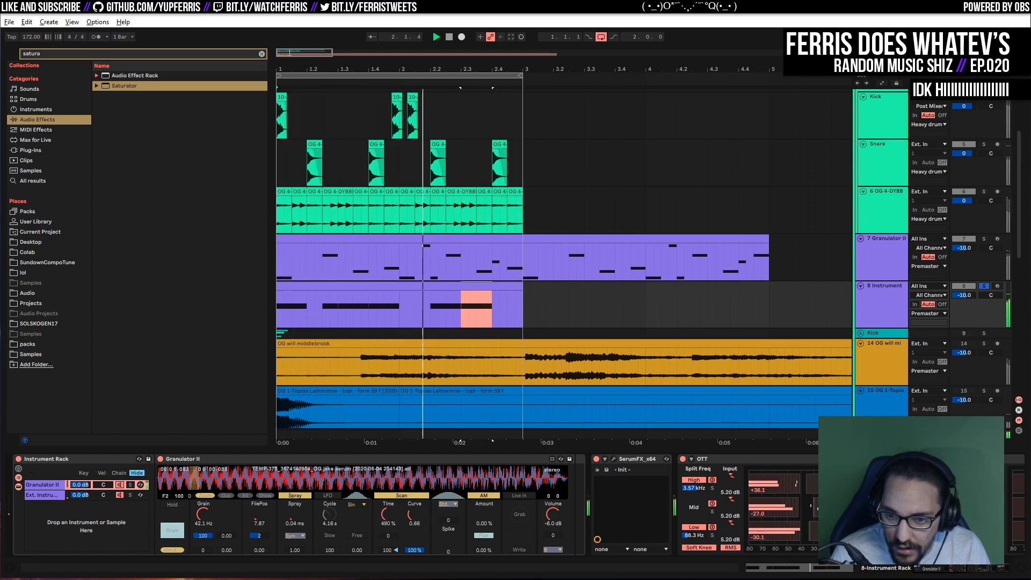
text(7)
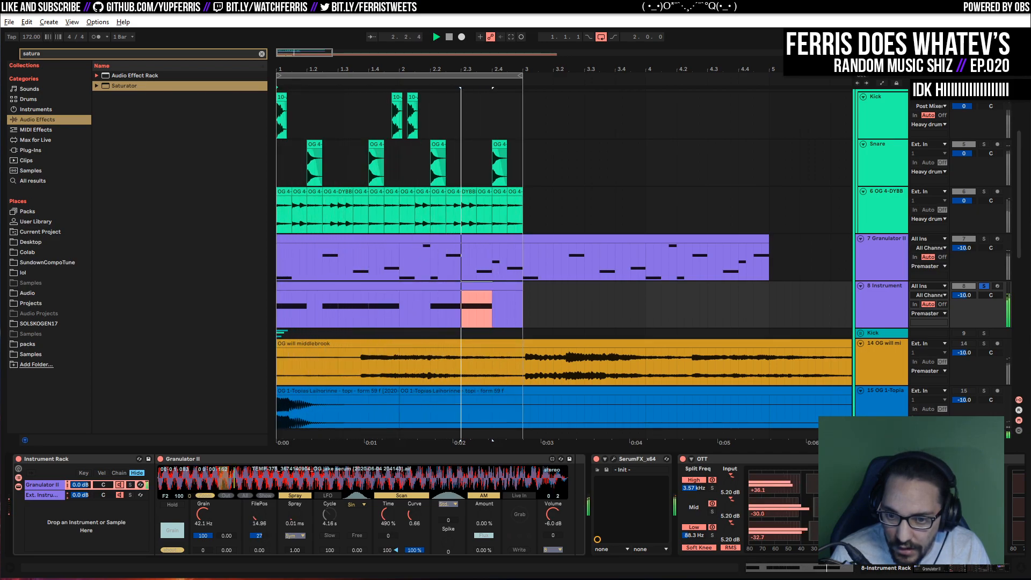
drag(257, 522, 257, 512)
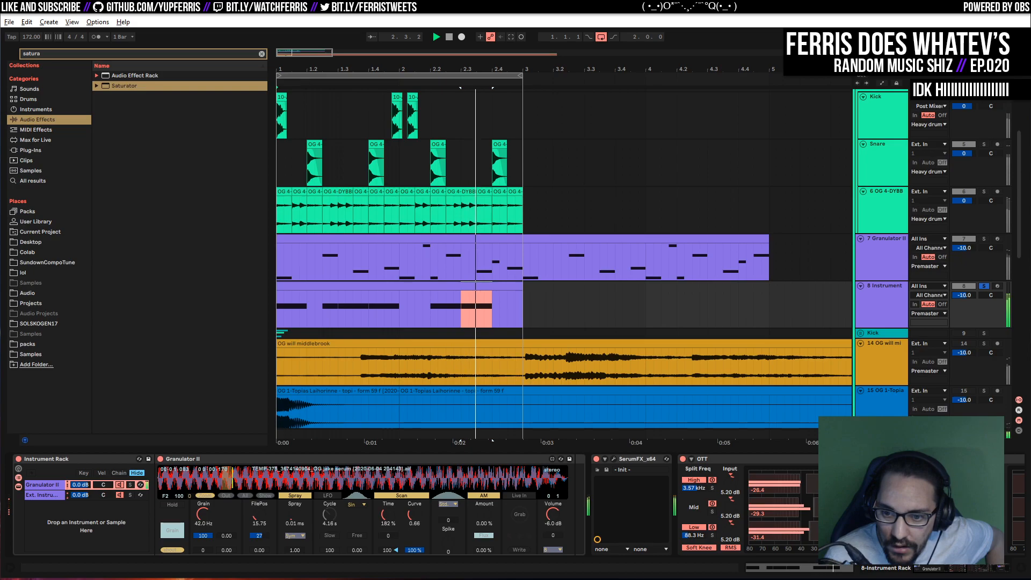
Shorten the second OG jake serum clip to end at 2.2.1 and consolidate it
scroll(408, 376, down, 10)
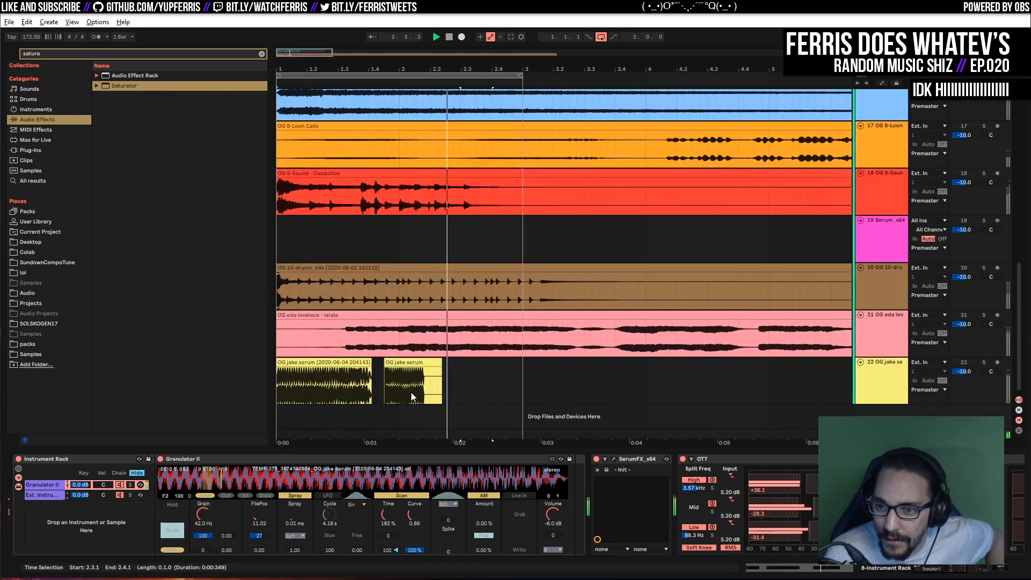
click(411, 397)
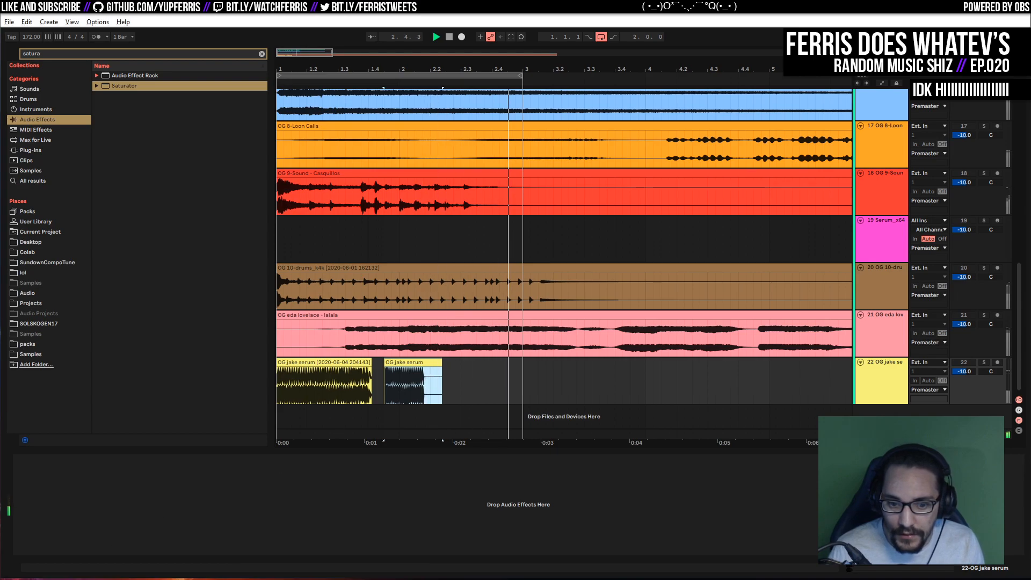
key(space)
key(ctrl+j)
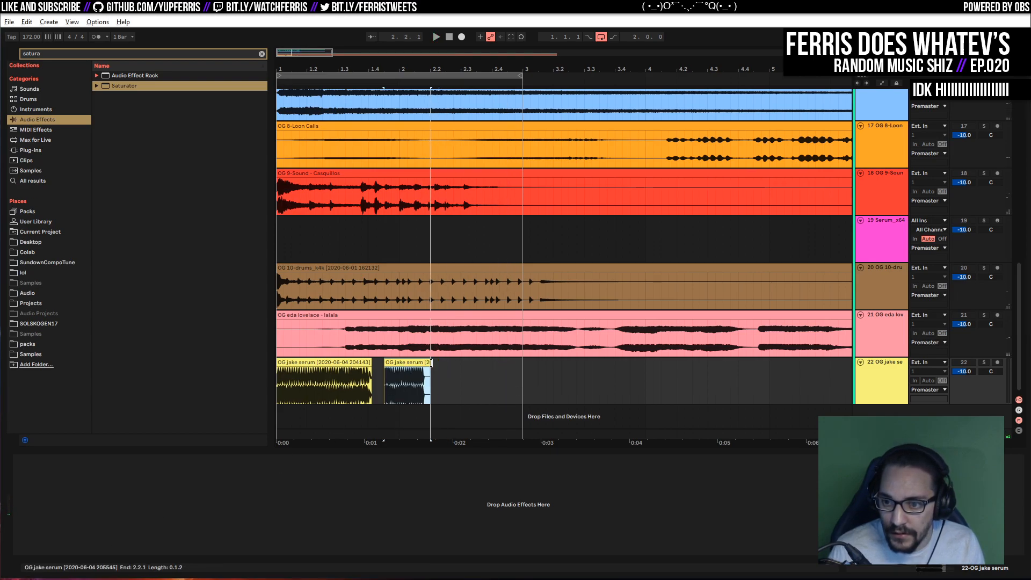
Duplicate the second Granulator II layer's Instrument Rack track, solo the copy and show its Granulator II chain
scroll(614, 366, up, 3)
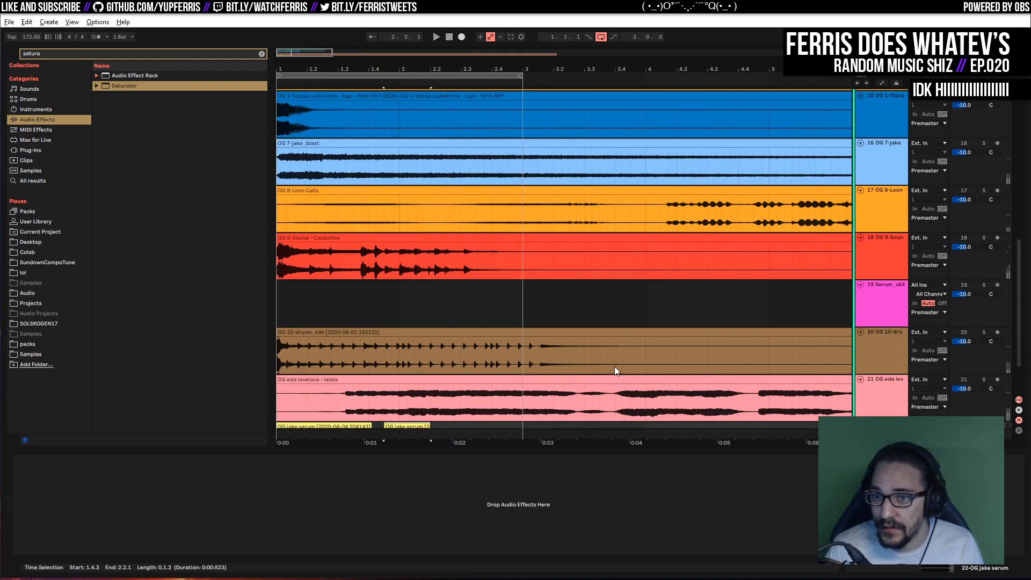
scroll(615, 366, up, 7)
click(880, 170)
scroll(519, 369, down, 6)
scroll(519, 369, down, 2)
scroll(765, 286, up, 8)
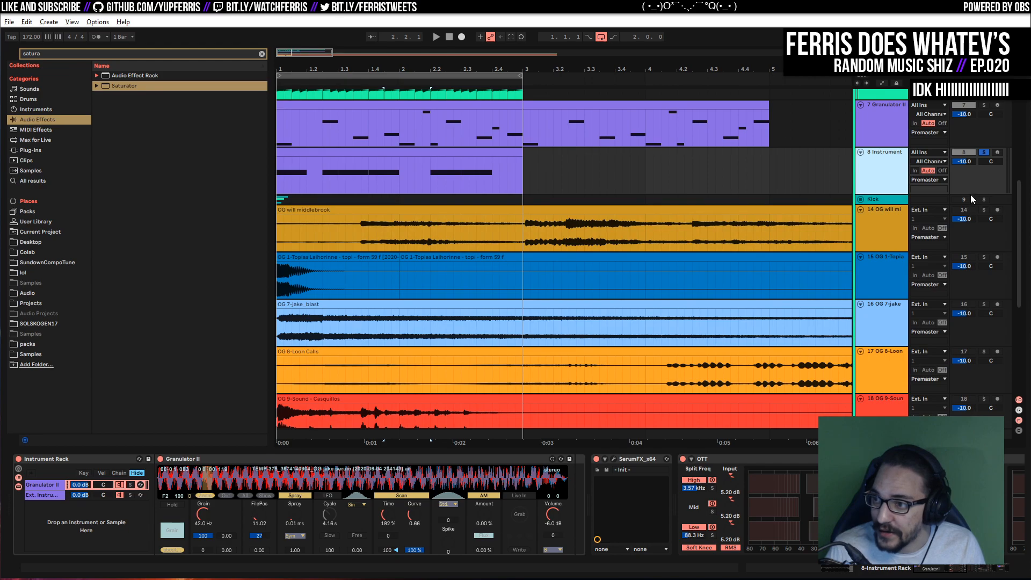
key(ctrl+d)
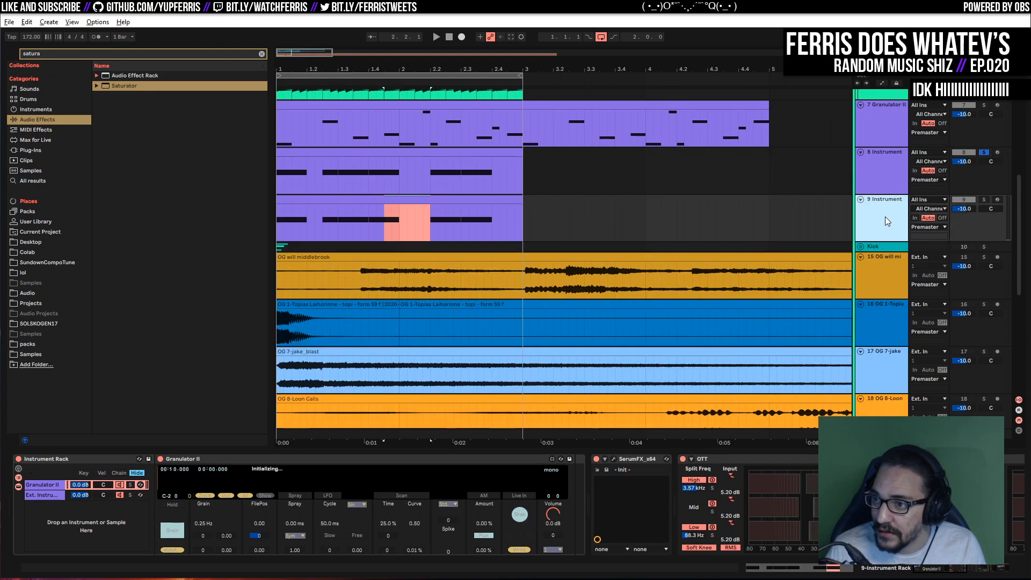
click(983, 200)
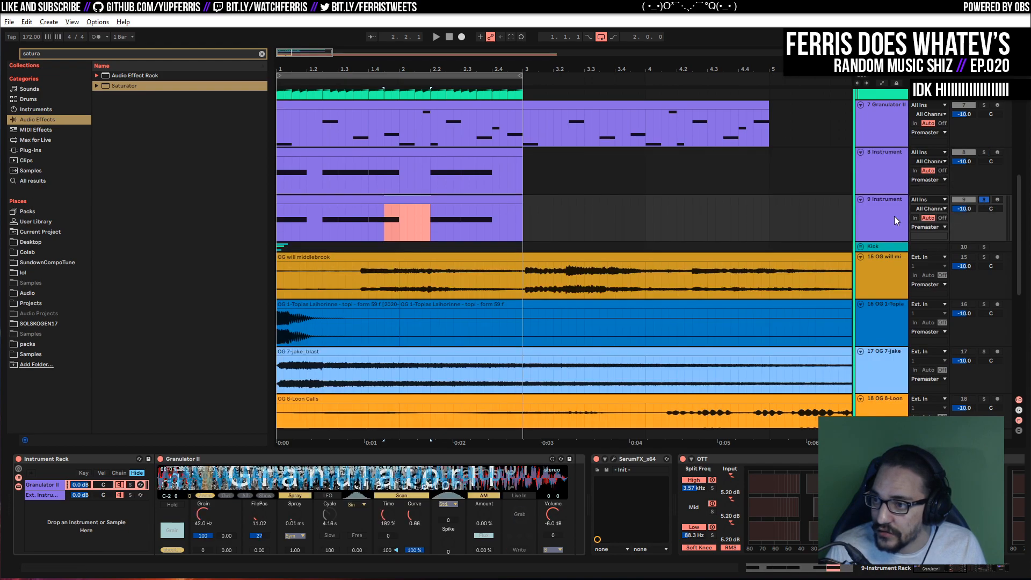
click(40, 495)
click(38, 485)
Fold the Casquillos, 10-drums and eda lovelace tracks, and load the consolidated jake serum clip into the copied Granulator II
scroll(521, 283, down, 3)
key(space)
scroll(726, 271, down, 4)
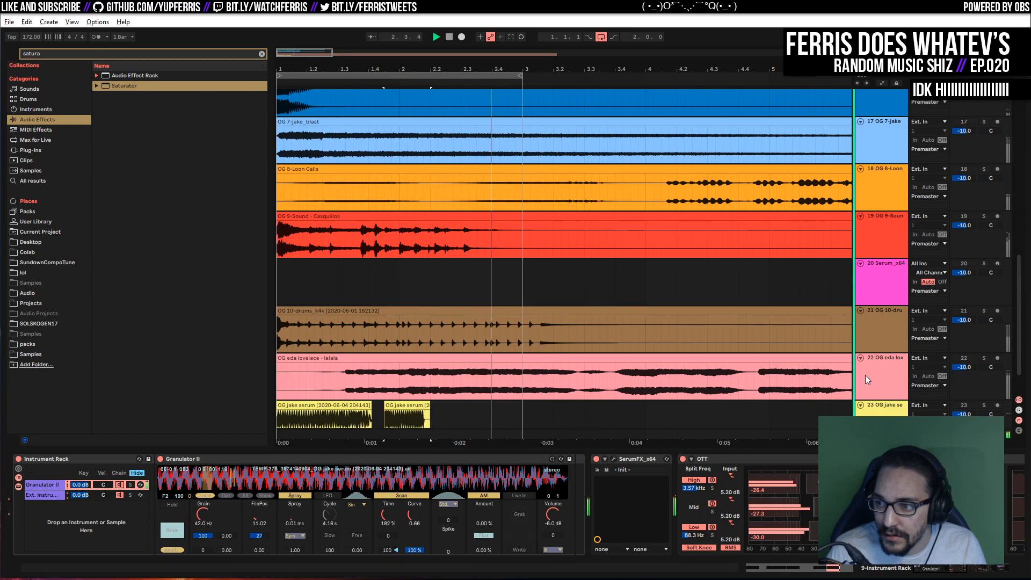
click(862, 359)
click(861, 309)
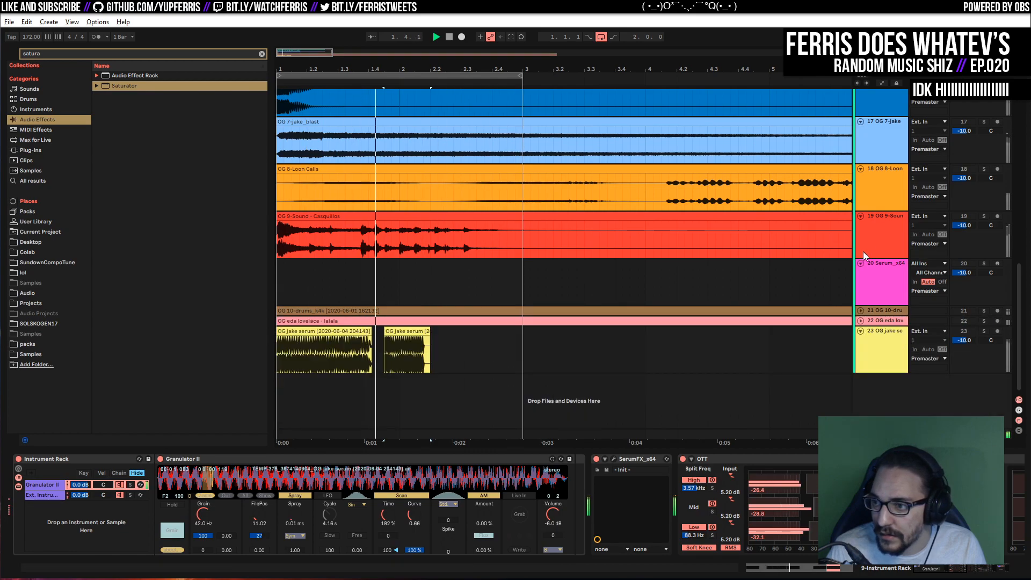
click(859, 215)
scroll(800, 230, up, 1)
drag(400, 412, 367, 475)
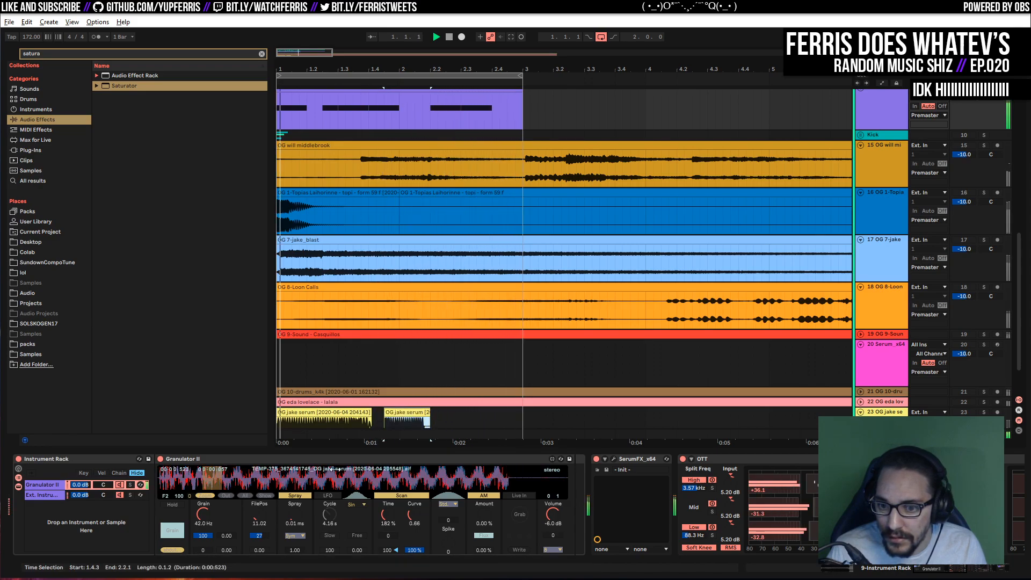
Set the copied Granulator II's file position to 39.37, scan time to 246 % and grain rate to about 43.8 Hz
drag(257, 514, 257, 491)
drag(391, 513, 391, 483)
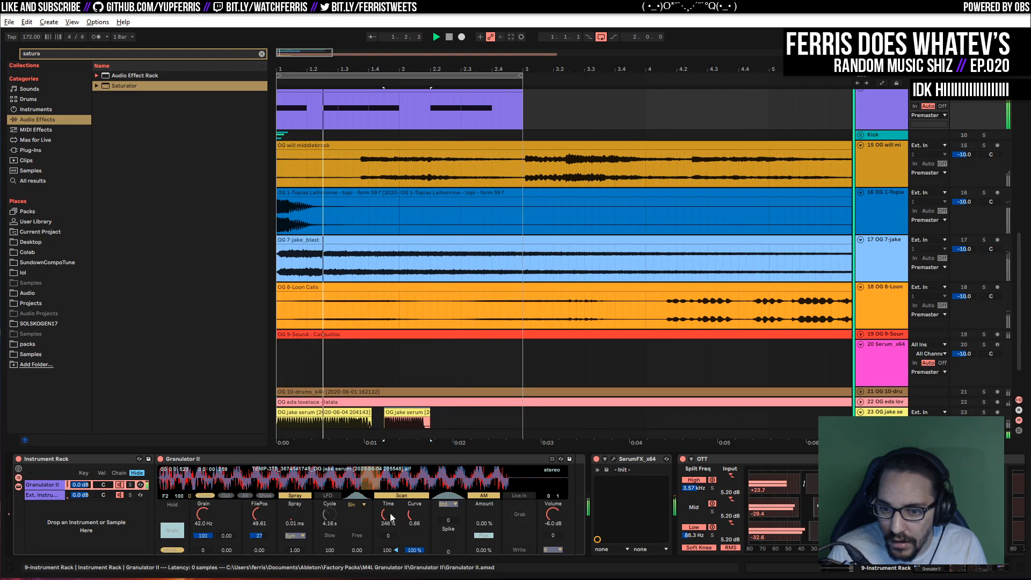
drag(209, 519, 255, 523)
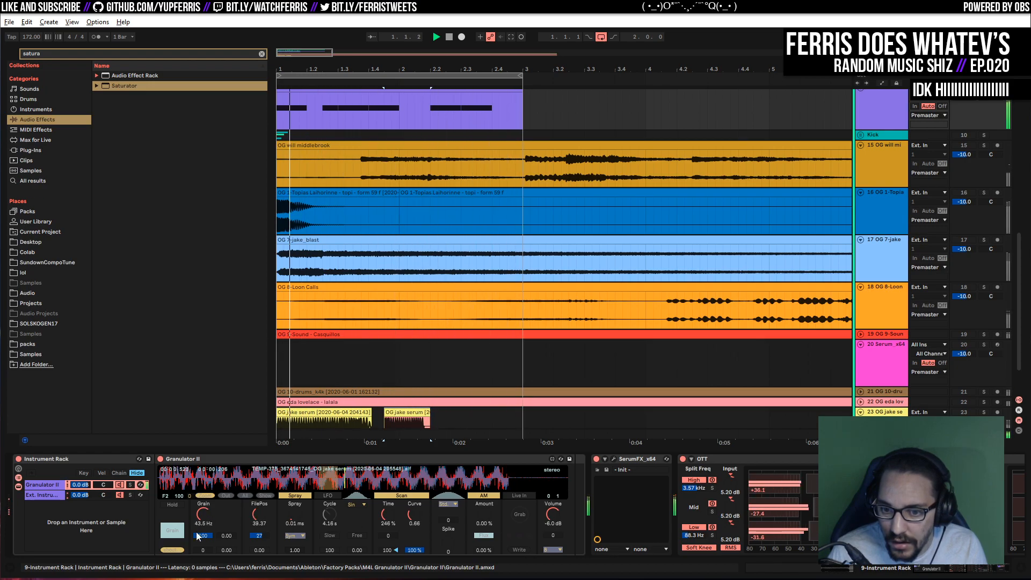
Try a pitch adjustment in Granulator II's filter view, and set the grain rate to 39.1 Hz and scan time to 1238 %
click(172, 530)
drag(257, 505, 257, 523)
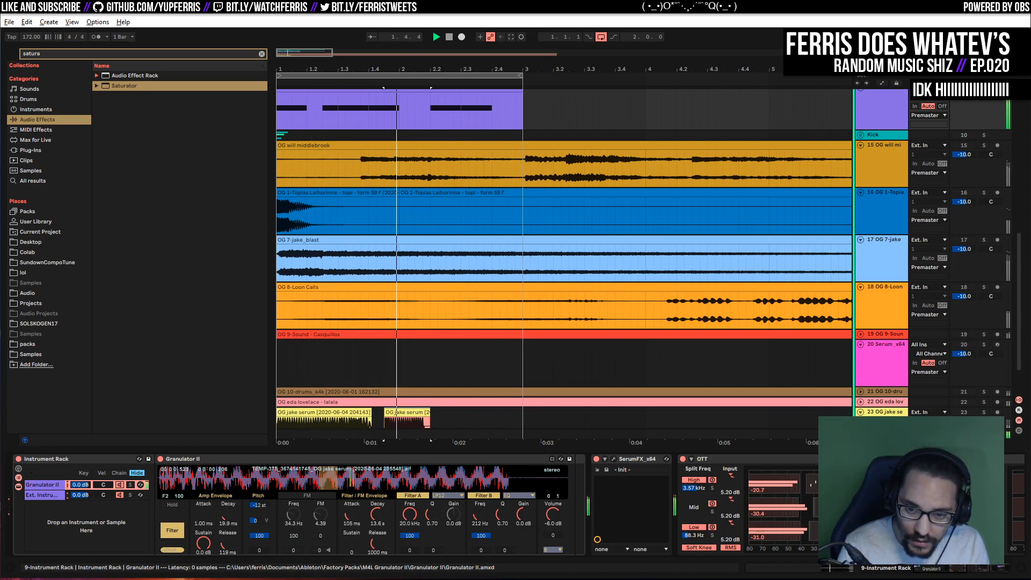
click(177, 531)
drag(224, 513, 202, 505)
drag(384, 514, 384, 522)
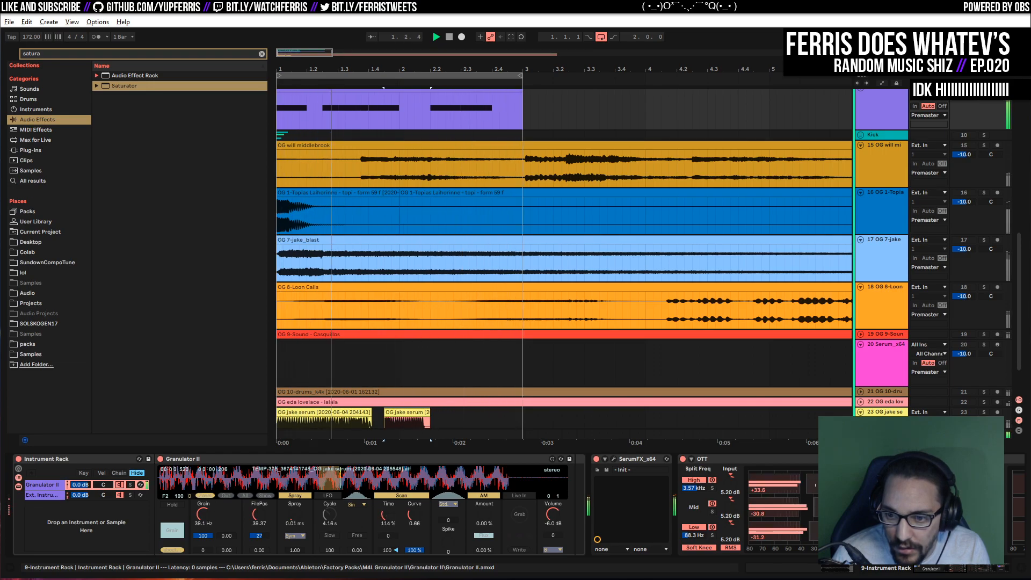
drag(388, 514, 388, 494)
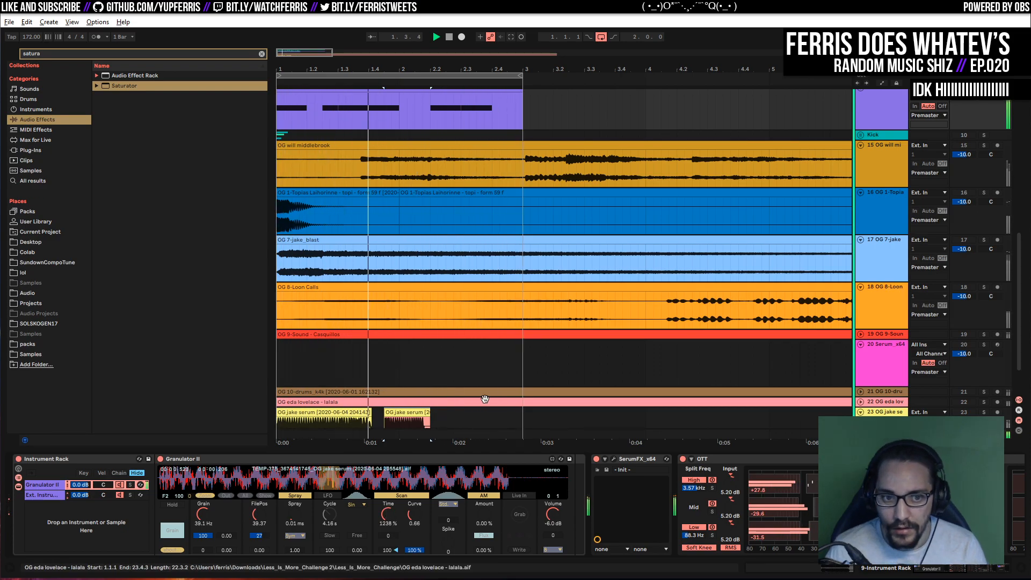
Open the copied rack's SerumFX and reshape LFO 1 into a slow curved rise to a central peak with a steep concave fall
click(614, 459)
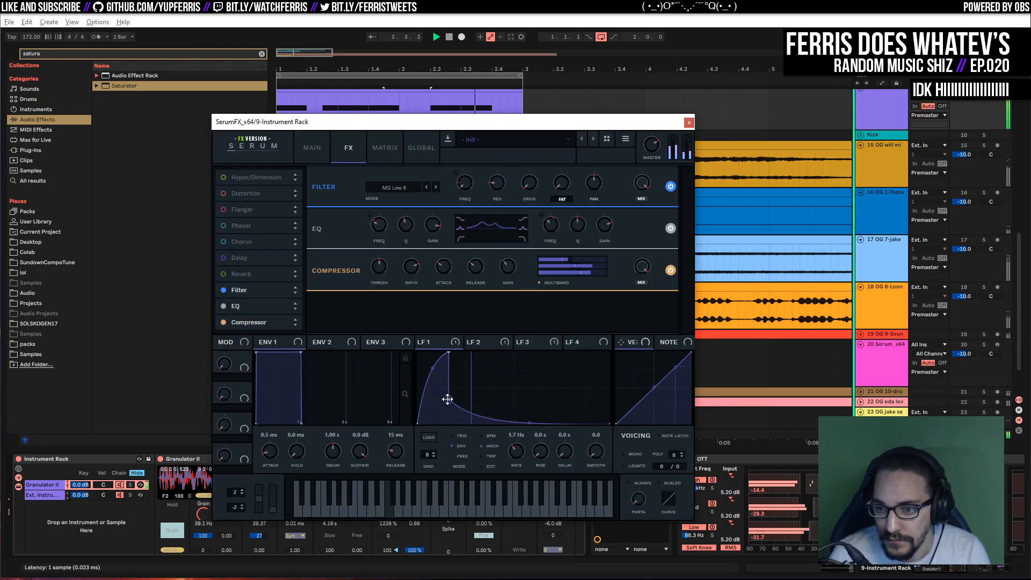
drag(453, 355, 442, 343)
mouse_move(466, 400)
mouse_down()
mouse_move(527, 354)
mouse_move(474, 389)
mouse_up()
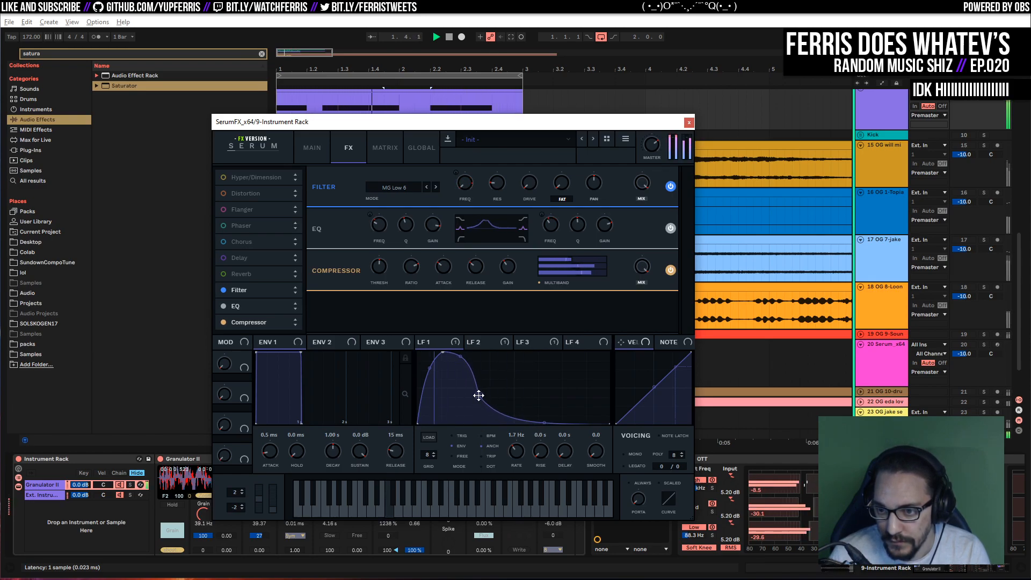
drag(443, 353, 460, 396)
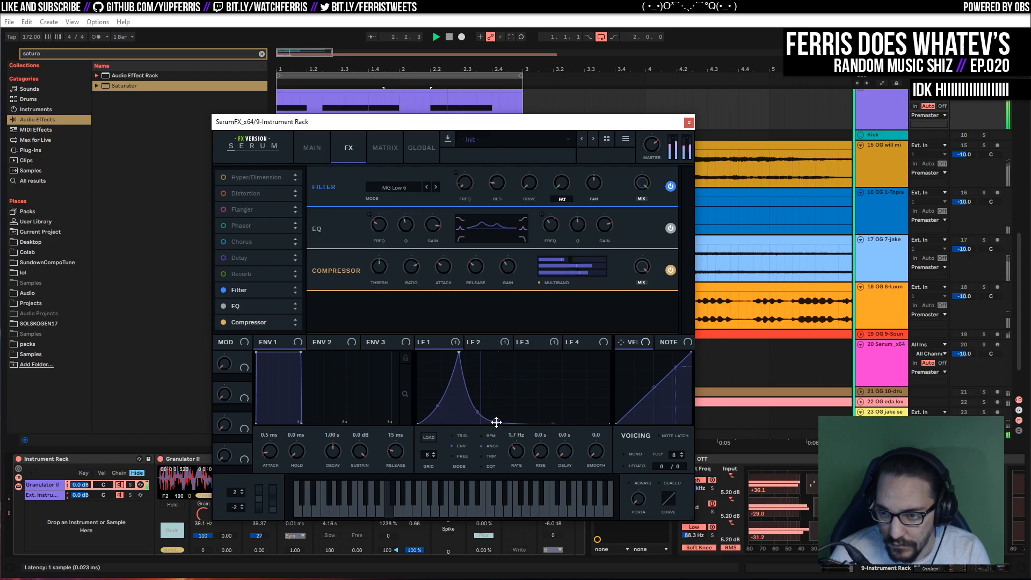
double_click(496, 423)
drag(539, 391, 527, 413)
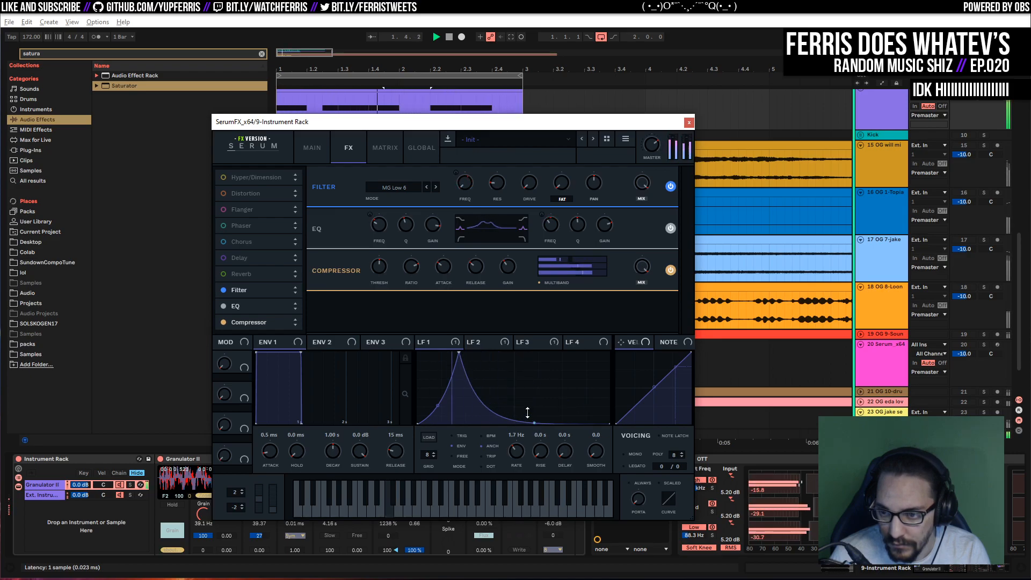
drag(459, 357, 507, 283)
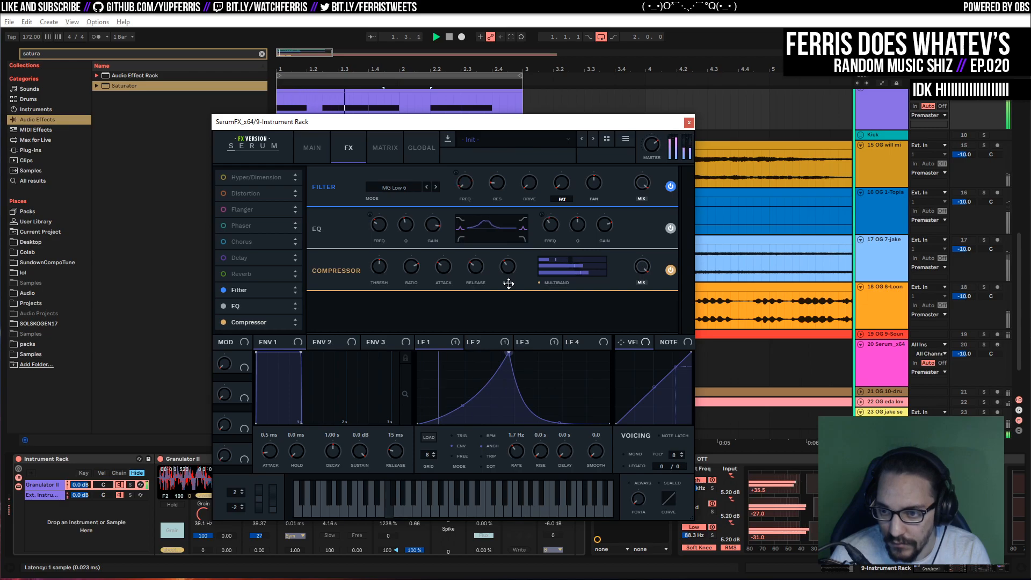
Reshape SerumFX's LFO 2 into an early peak with a long straight fall, and LFO 3 into a straight rising ramp
click(481, 345)
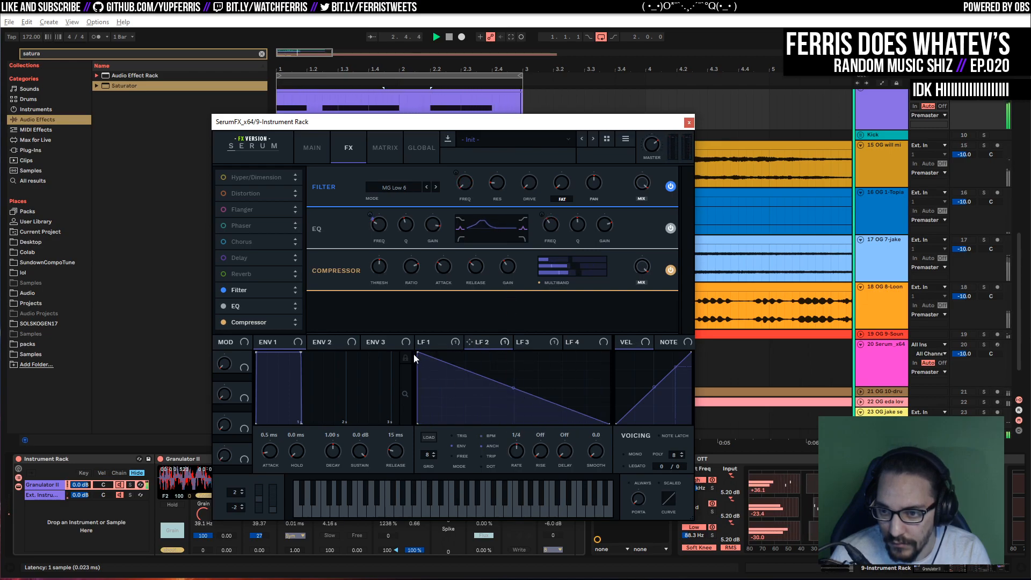
drag(419, 353, 450, 255)
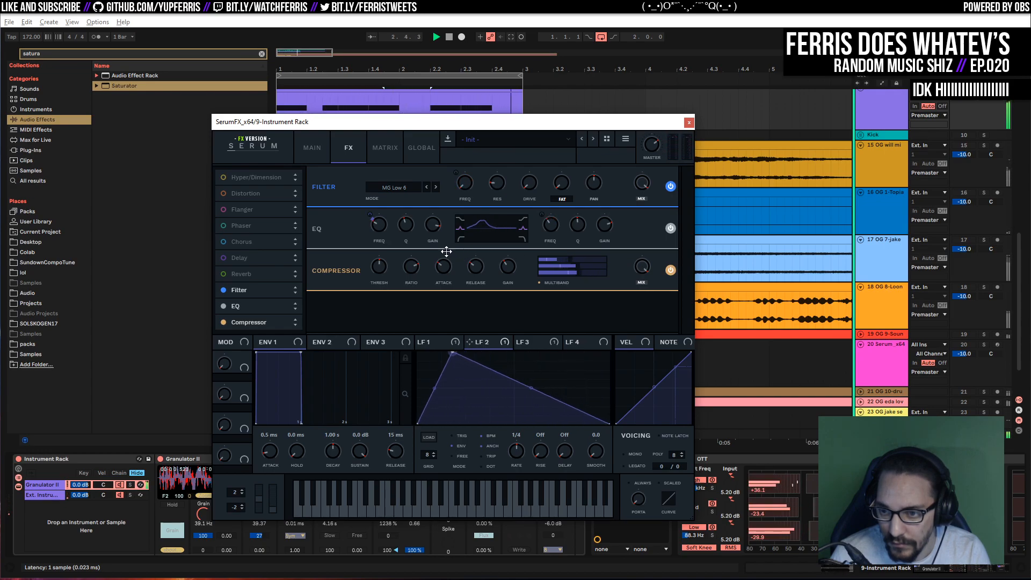
click(529, 343)
drag(608, 354, 646, 253)
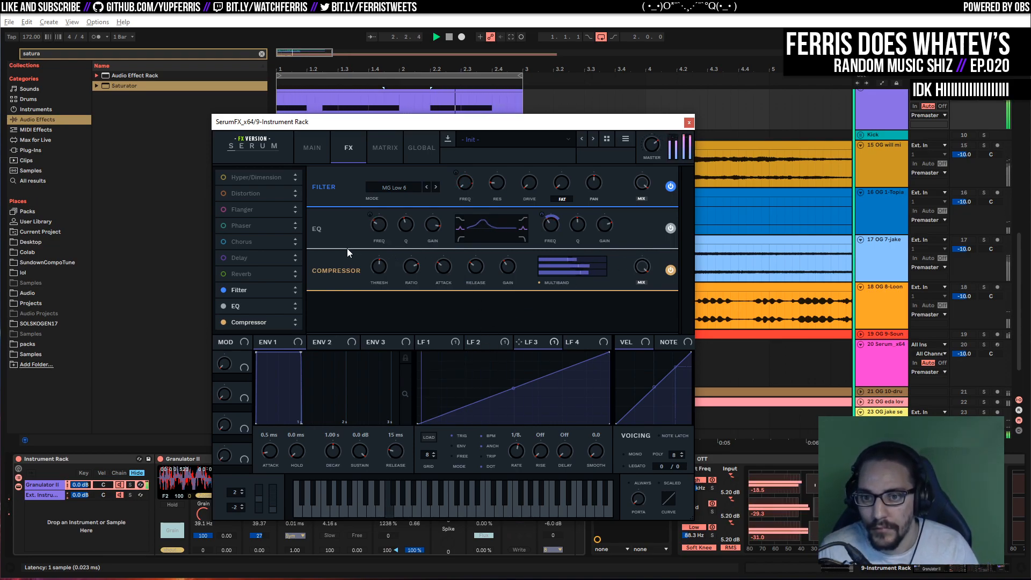
Try the Phaser, enable the Flanger directly after the Filter, and modulate the Flanger mix with LFO 1
click(225, 210)
click(227, 211)
click(227, 226)
click(227, 226)
click(226, 210)
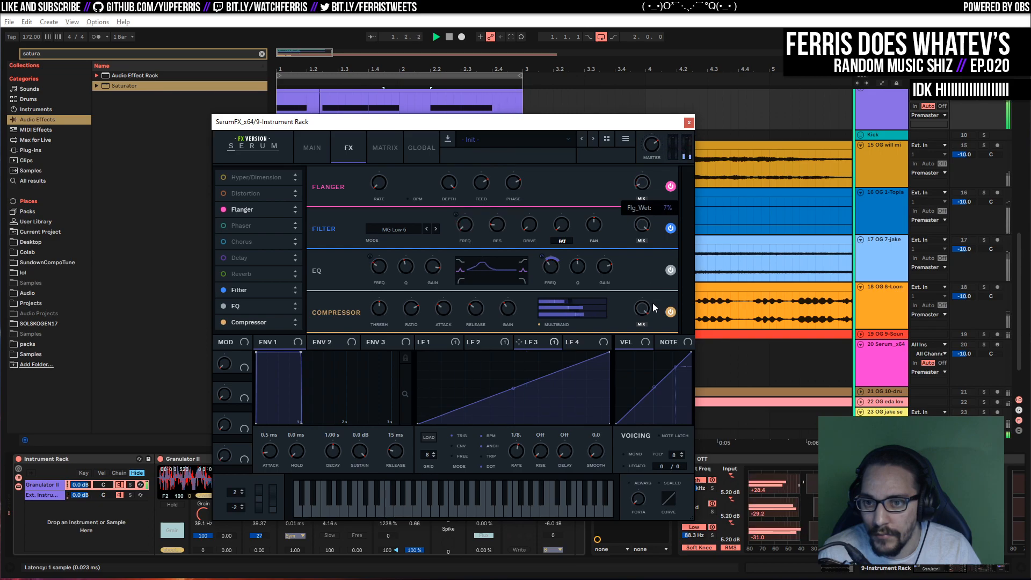
drag(232, 217, 266, 291)
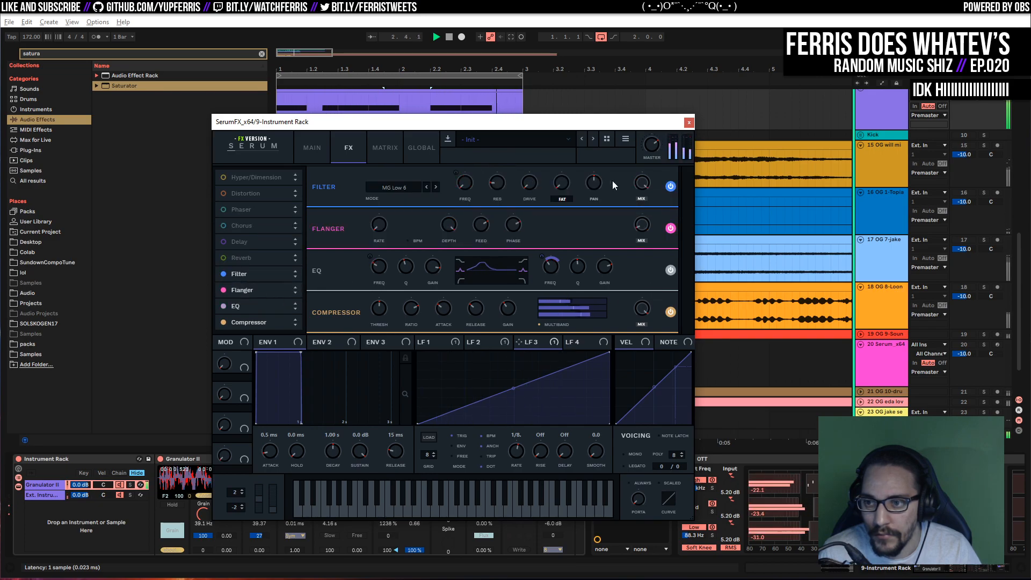
drag(643, 223, 648, 118)
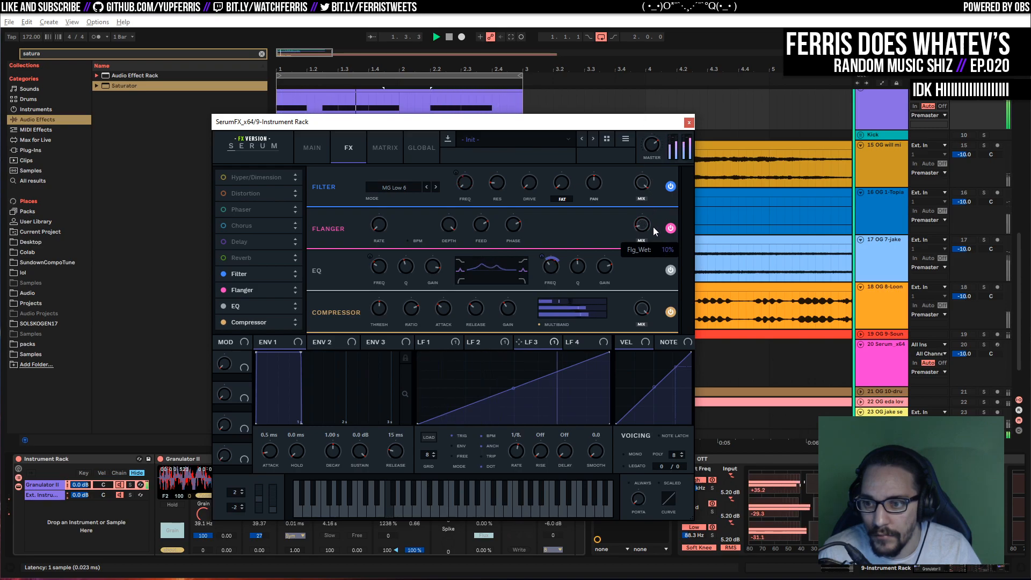
click(458, 347)
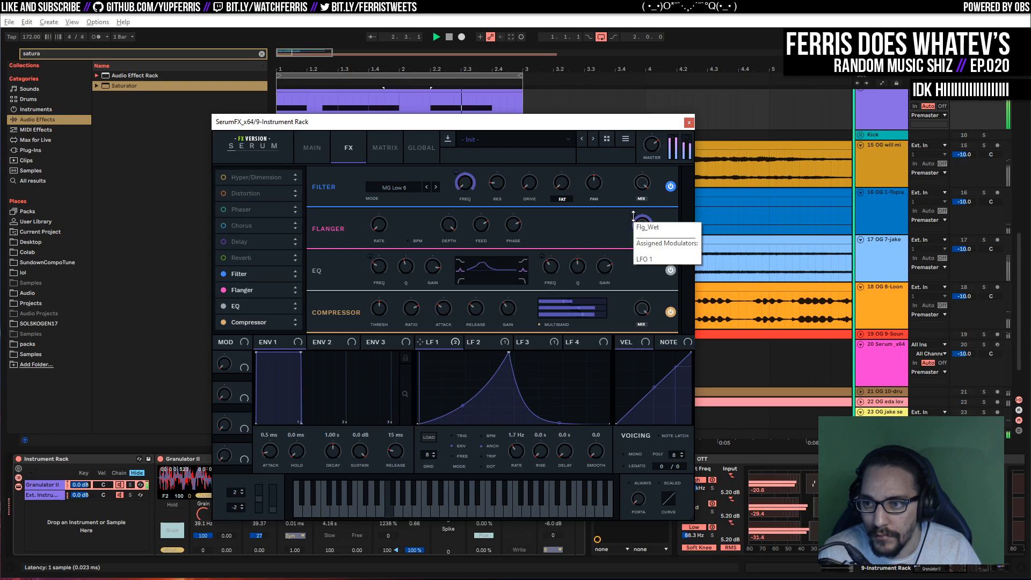
Enable Hyper/Dimension with the detune and Hyper mix fully down, and modulate the Dimension mix with LFO 1
click(269, 179)
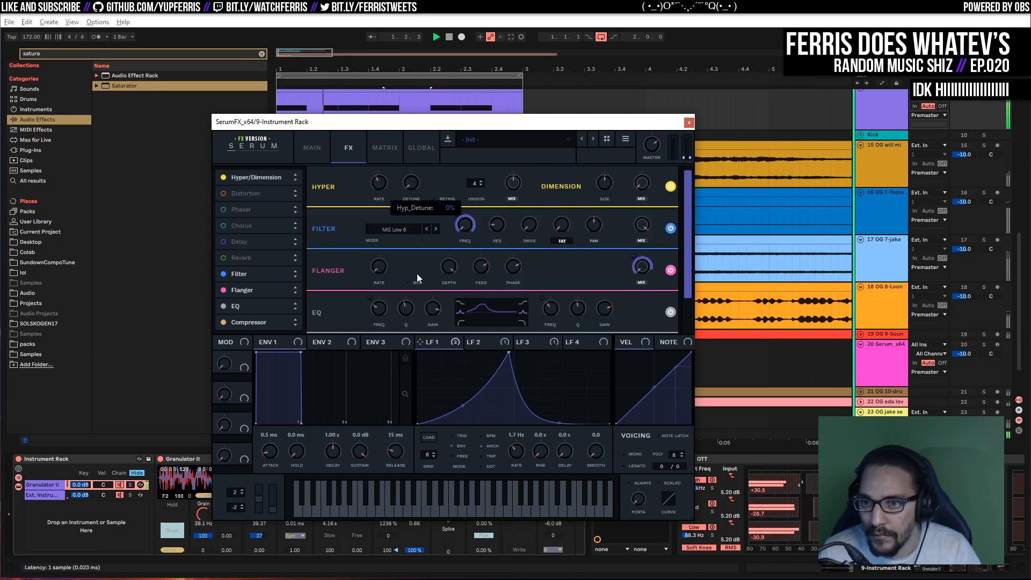
drag(516, 186, 540, 381)
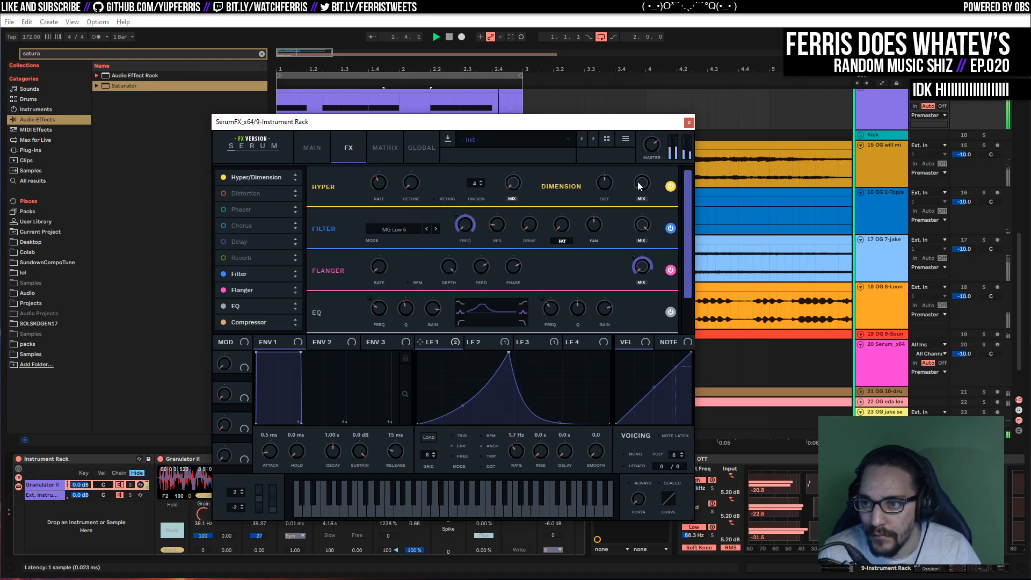
drag(641, 190, 644, 13)
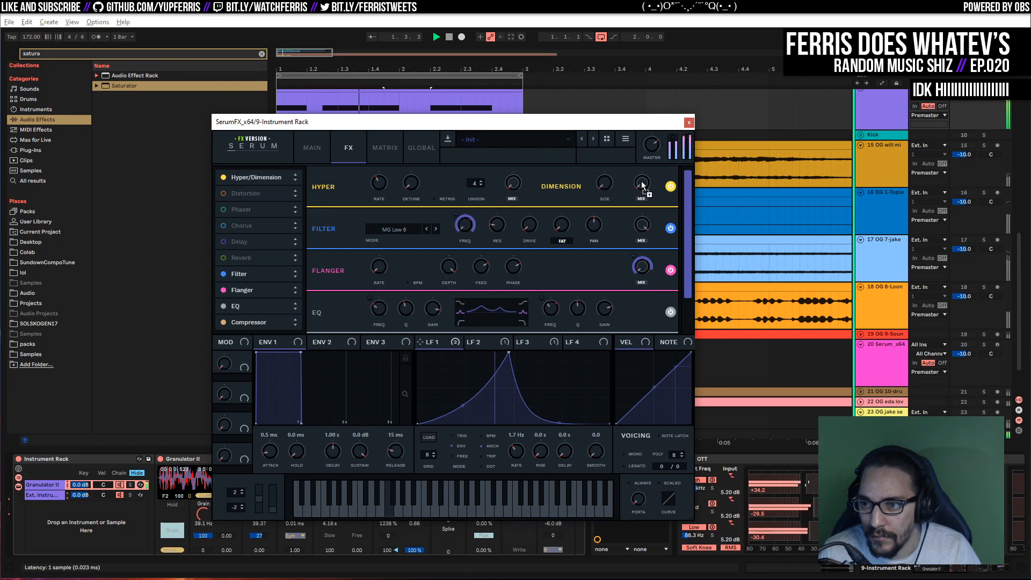
drag(635, 172, 635, 188)
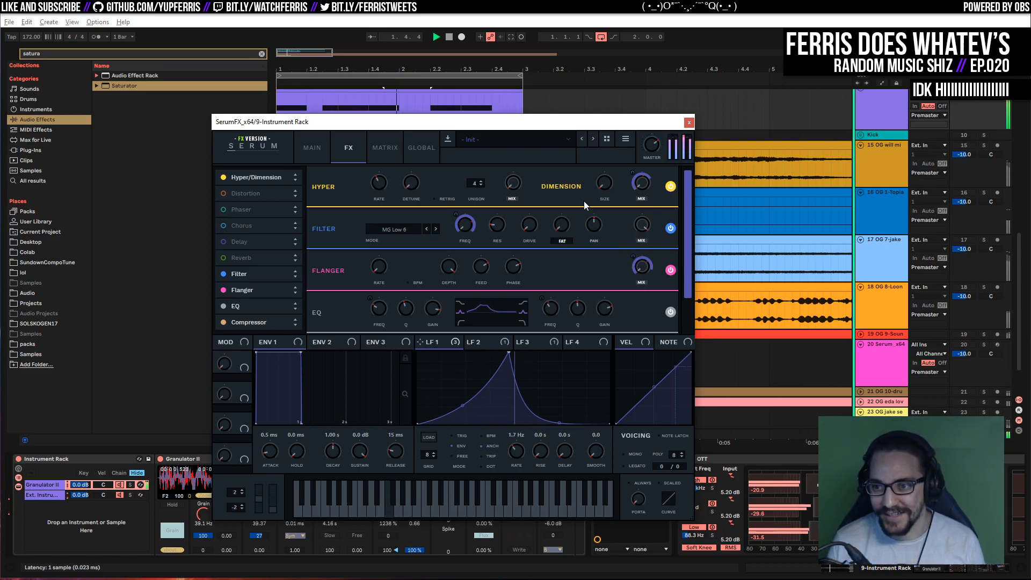
Switch the SerumFX filter to MG Low 12 and reshape LFO 1 with an early peak and a longer, gentler decay
drag(508, 355, 545, 257)
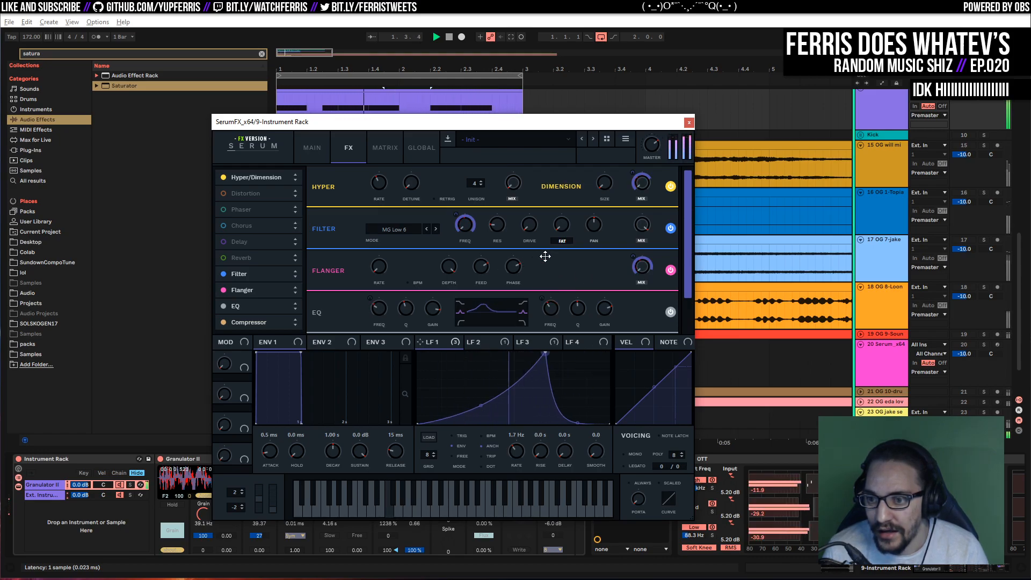
mouse_move(481, 406)
mouse_down()
mouse_move(480, 384)
mouse_move(488, 406)
mouse_up()
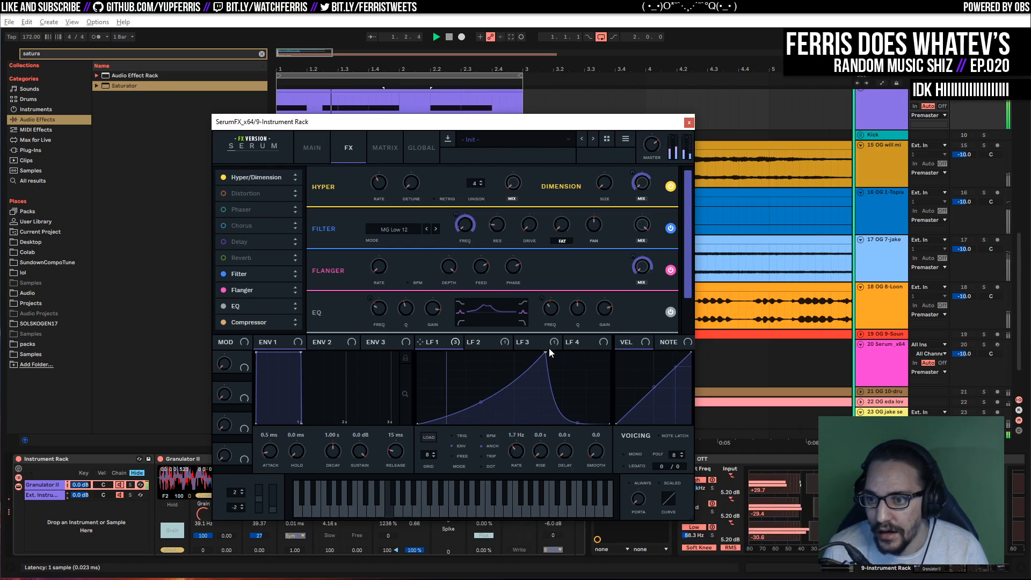
drag(545, 352, 455, 293)
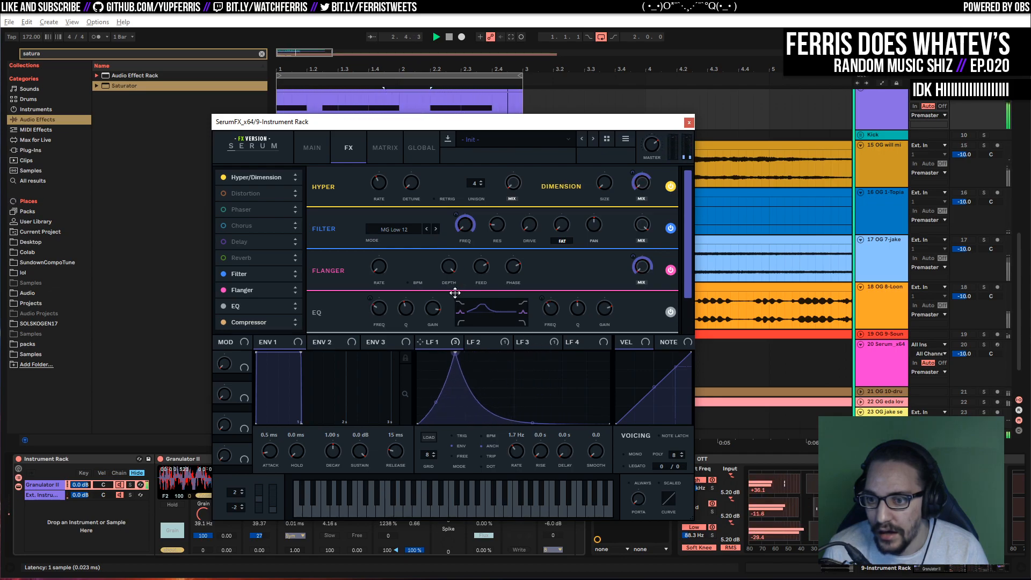
mouse_move(532, 423)
mouse_down()
mouse_move(532, 396)
mouse_move(535, 410)
mouse_up()
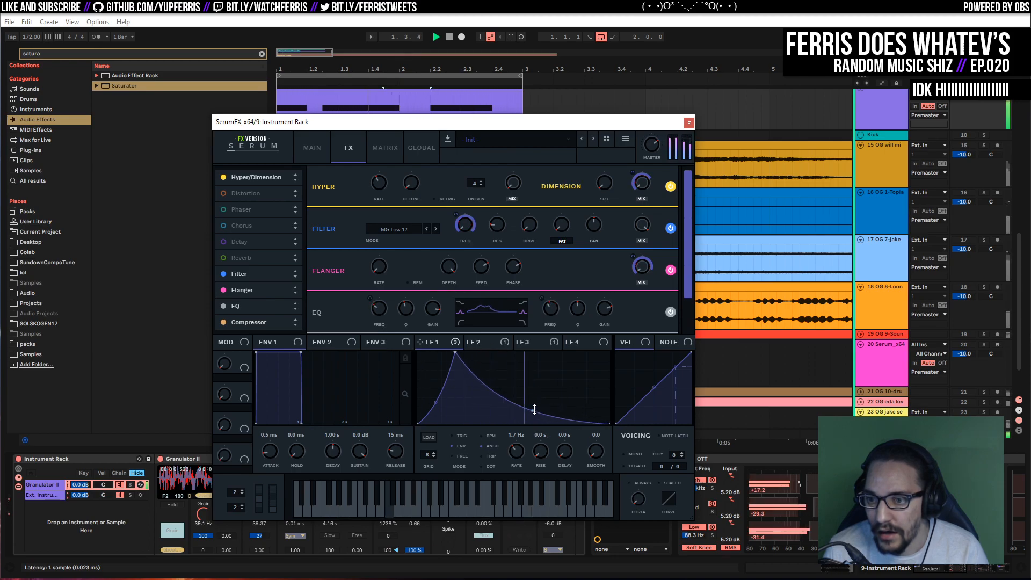
Move the peak of SerumFX's LFO 1 to just past the middle of the cycle and close the plug-in window
drag(459, 361, 537, 291)
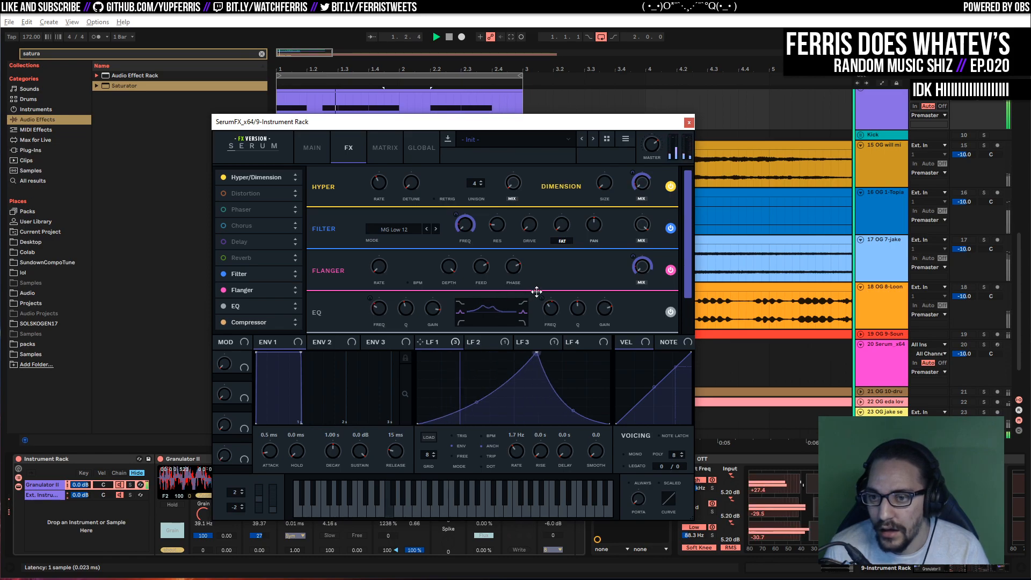
click(689, 123)
Mute the 8 Instrument track and switch the solo from 9 Instrument to the Heavy drums group
scroll(816, 150, up, 5)
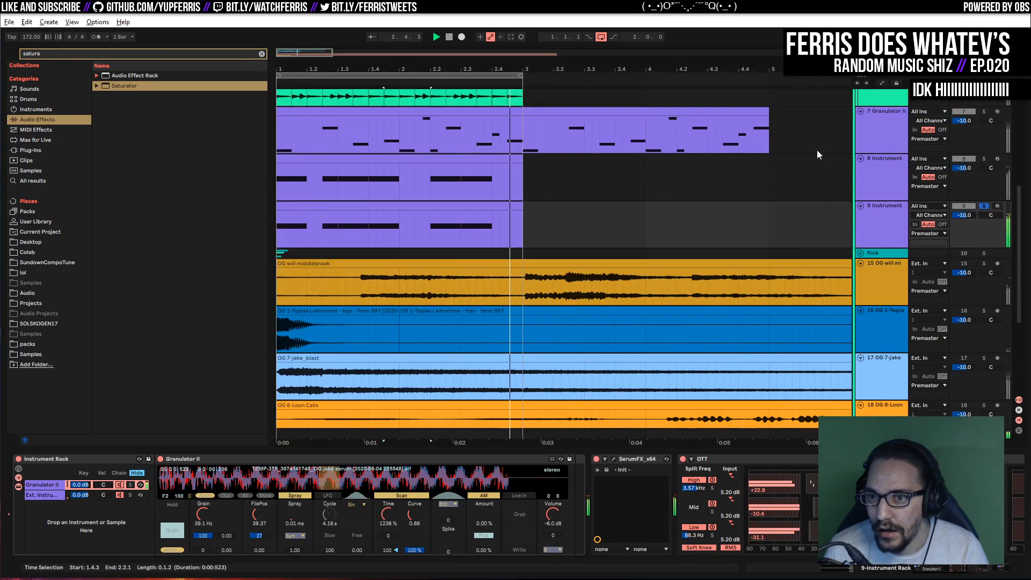
click(984, 207)
click(965, 154)
click(964, 159)
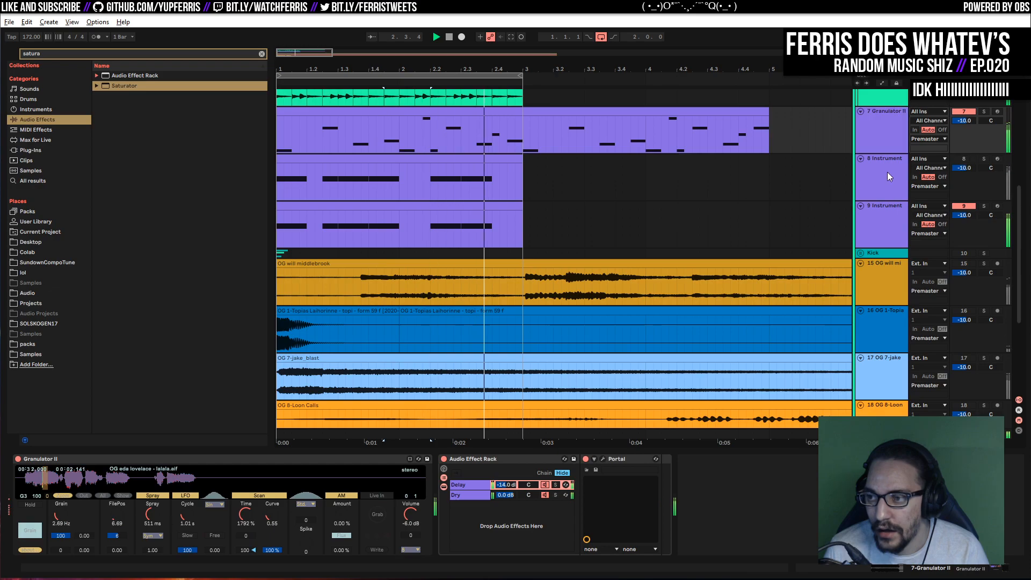
click(984, 207)
scroll(758, 242, up, 5)
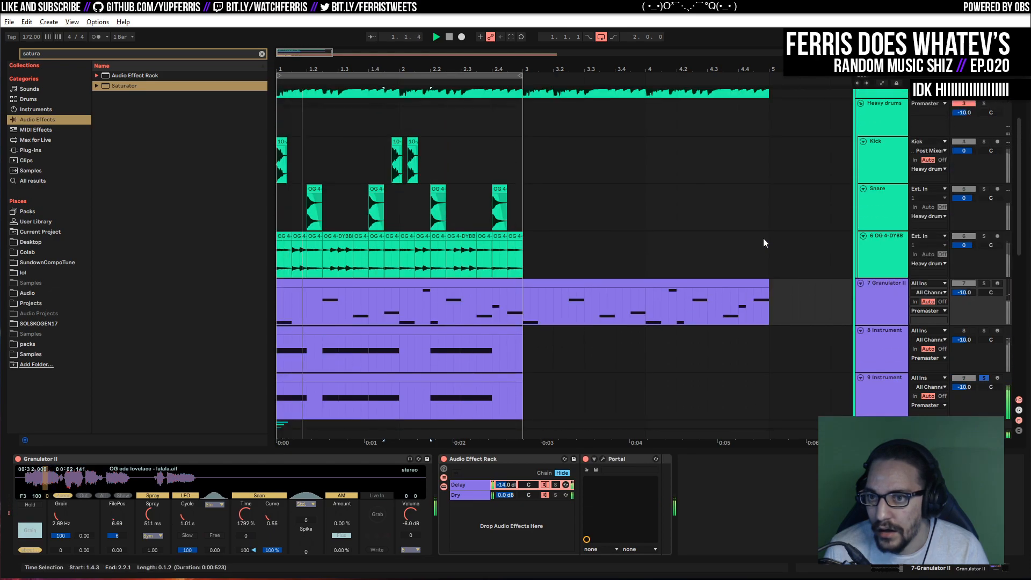
click(984, 103)
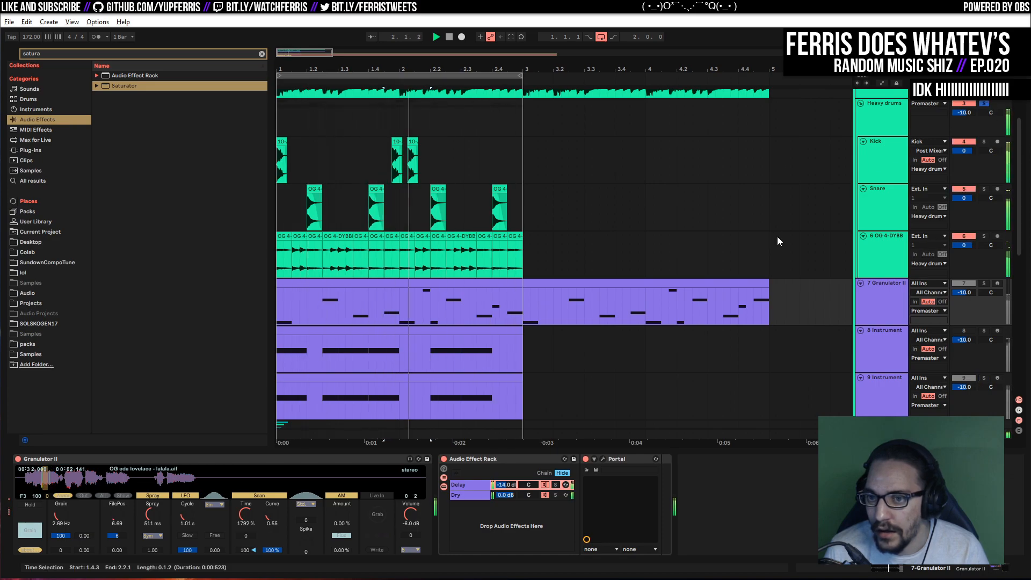
Stop playback and delete the second and third kick clips from the Kick track
scroll(682, 240, up, 2)
scroll(682, 239, up, 2)
key(space)
drag(372, 65, 398, 67)
click(450, 252)
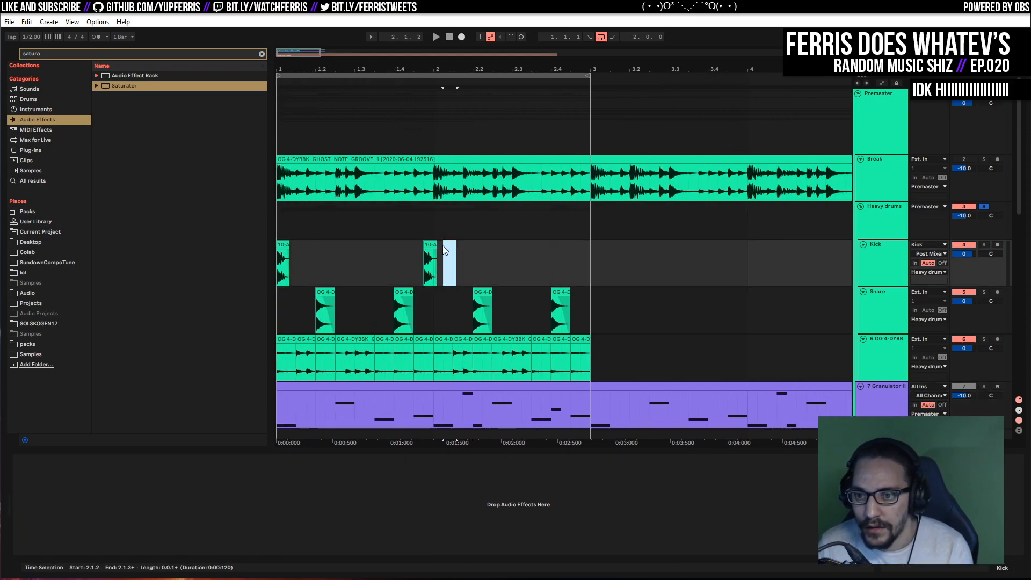
click(430, 243)
Move the Snare clips at 1.2 and 2.2 to 1.3 and 2.3, and delete those at 1.4 and 2.4
drag(430, 243, 365, 297)
click(403, 300)
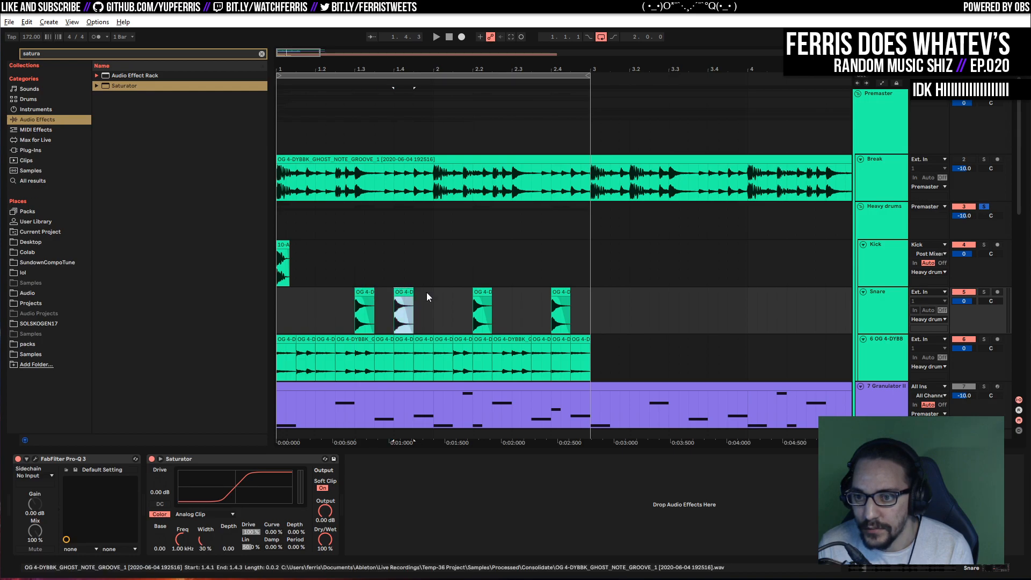
drag(478, 292, 517, 292)
click(561, 293)
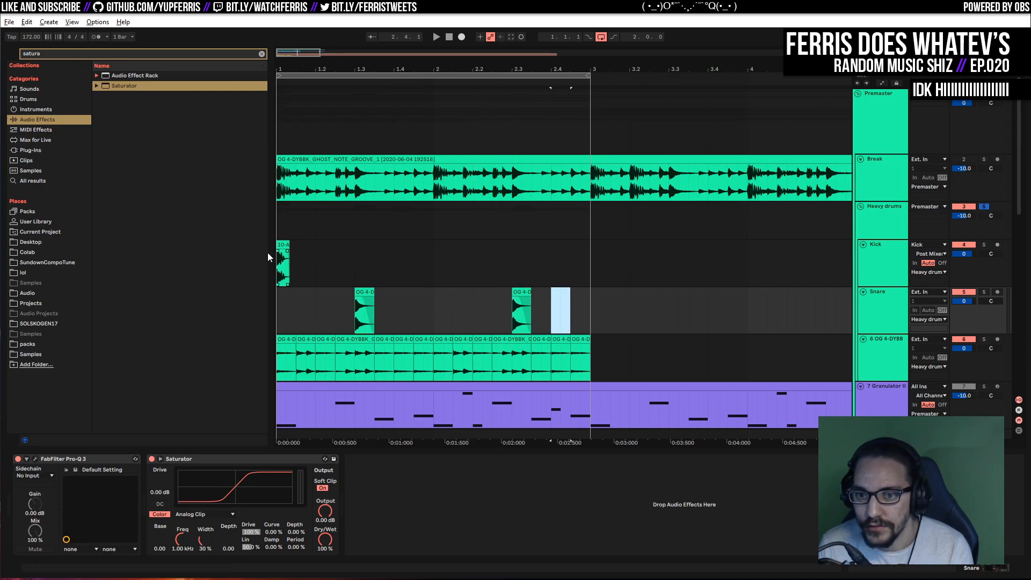
Copy the first kick clip to the start of bar 2 and play the loop
drag(283, 243, 442, 251)
key(space)
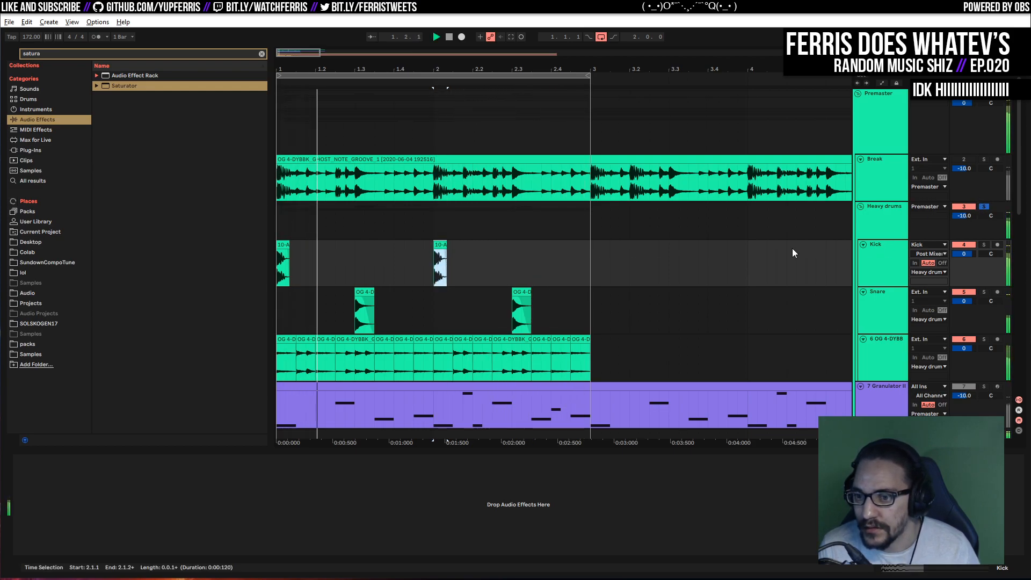
On track 6, move the ghost-note clips at 1.2.3 and 2.2.3 one beat later, to 1.3.3 and 2.3.3
scroll(743, 237, down, 3)
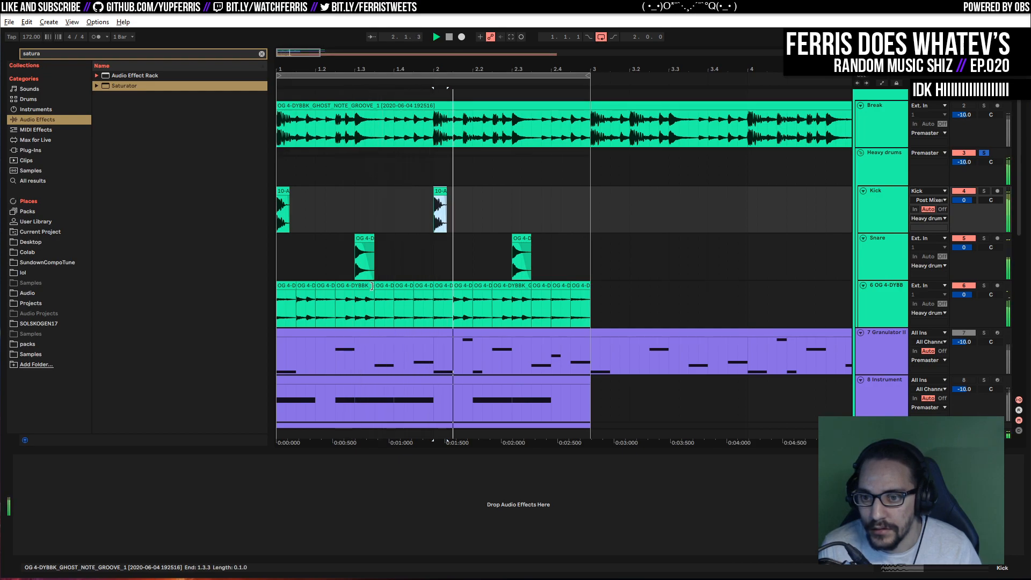
drag(359, 285, 405, 284)
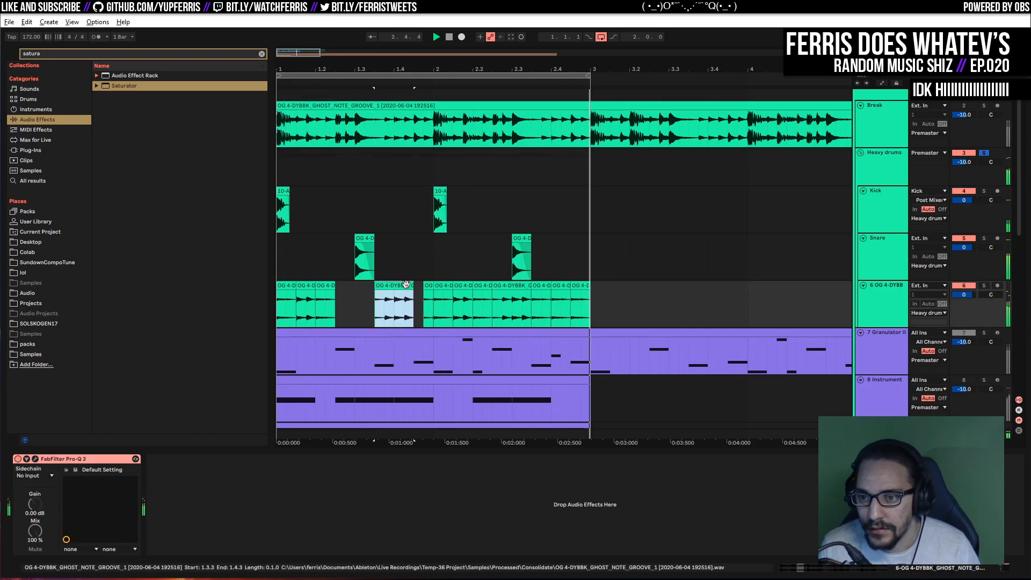
drag(507, 300, 547, 301)
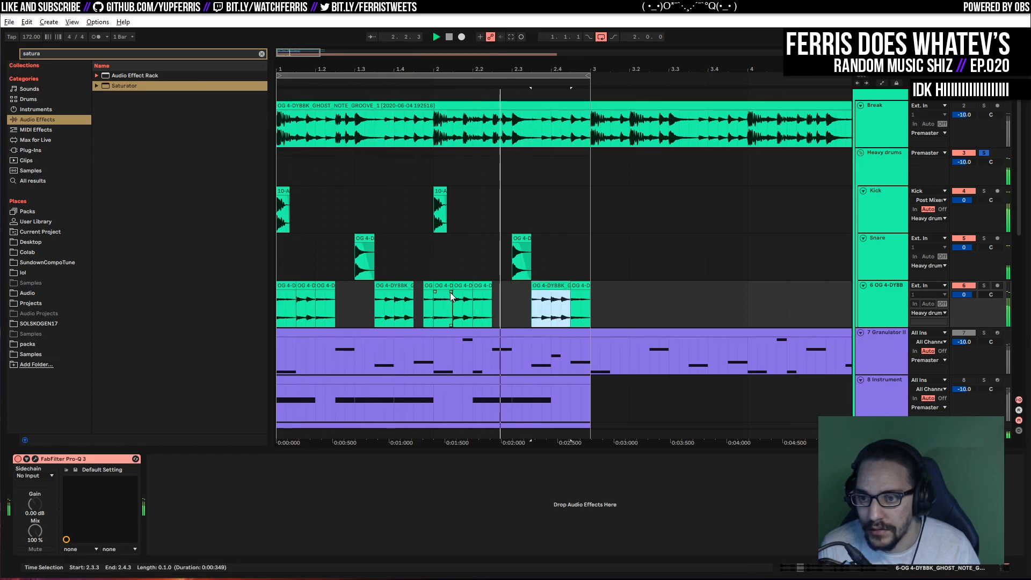
Duplicate track 6's clip at 2.2.1 twice to fill the gap up to 2.3.3
click(482, 287)
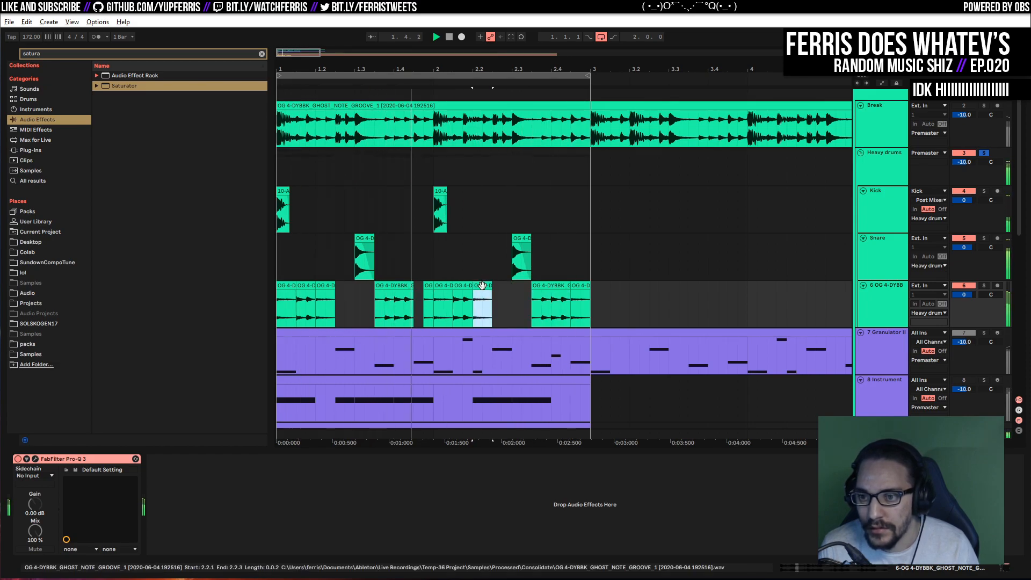
key(ctrl+f)
key(Escape)
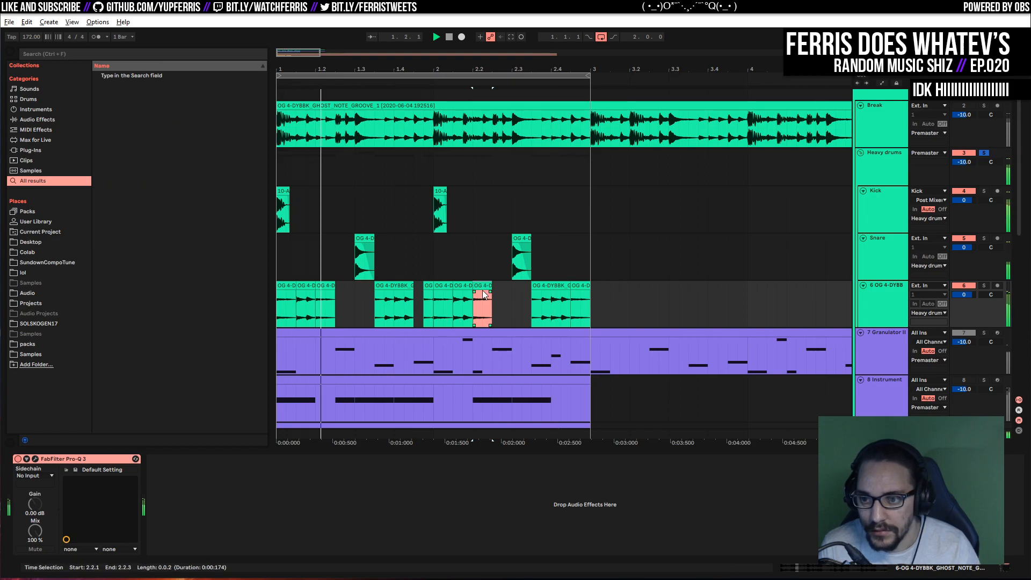
key(ctrl+d)
key(ctrl+d)
Fill the remaining bar 1 gaps on track 6 with copies of the neighbouring ghost-note clips
click(442, 285)
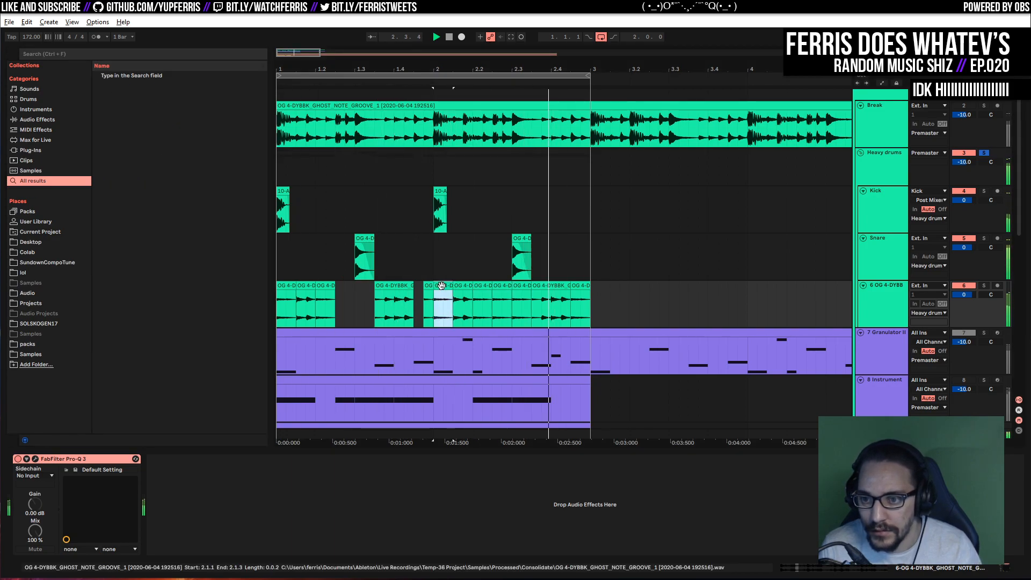
key(shift+Tab)
key(shift+Tab)
drag(443, 182, 423, 181)
key(ctrl+d)
click(325, 199)
key(ctrl+d)
key(ctrl+d)
Switch the solo from Heavy drums to 9 Instrument and lower its Granulator II FilePos to about 5.51
scroll(711, 248, up, 5)
key(space)
click(984, 163)
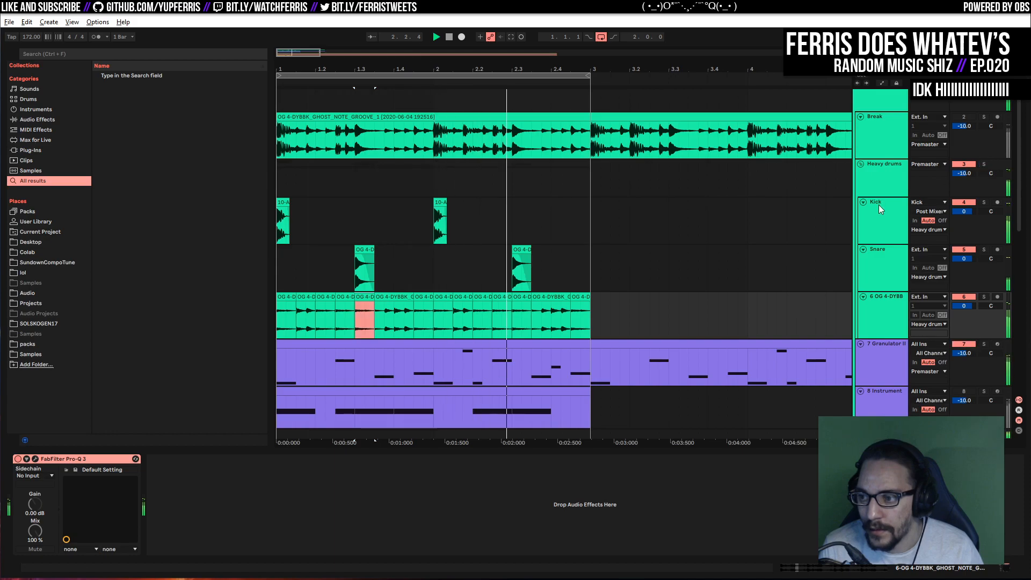
scroll(778, 218, down, 4)
click(983, 309)
click(888, 321)
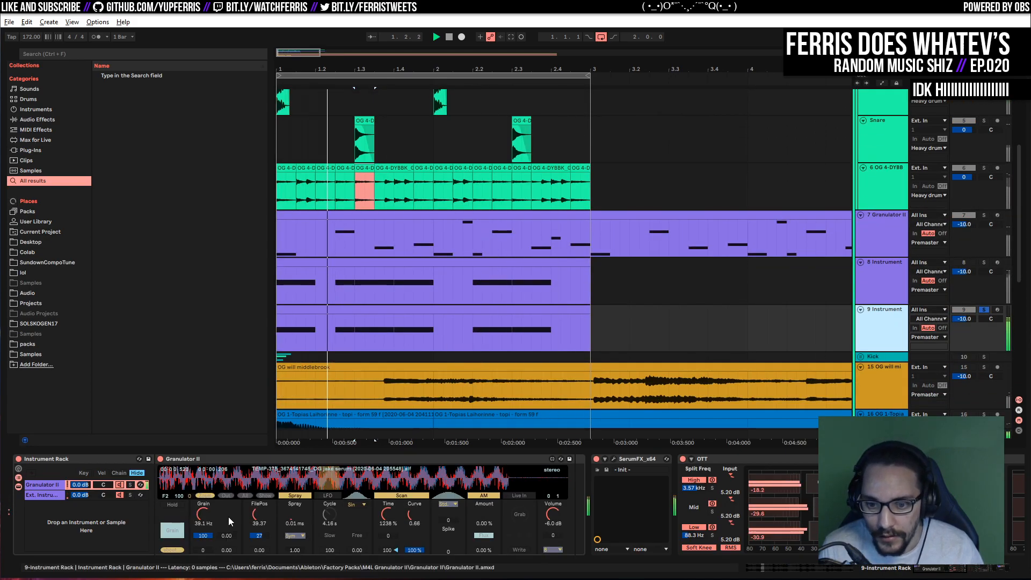
drag(255, 515, 255, 540)
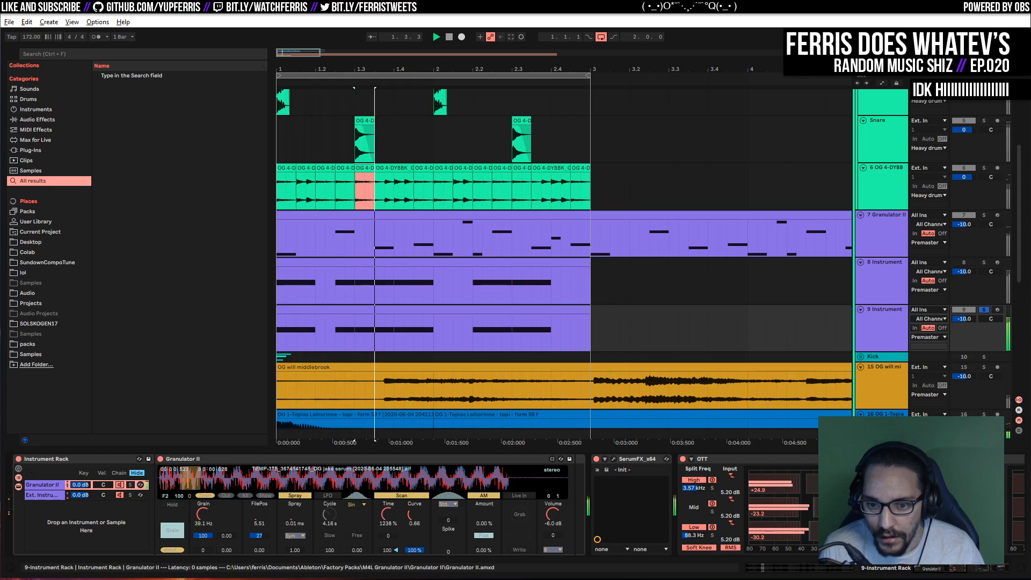
Insert FabFilter Pro-Q 3 between the Instrument Rack and SerumFX on the 9 Instrument track
click(986, 568)
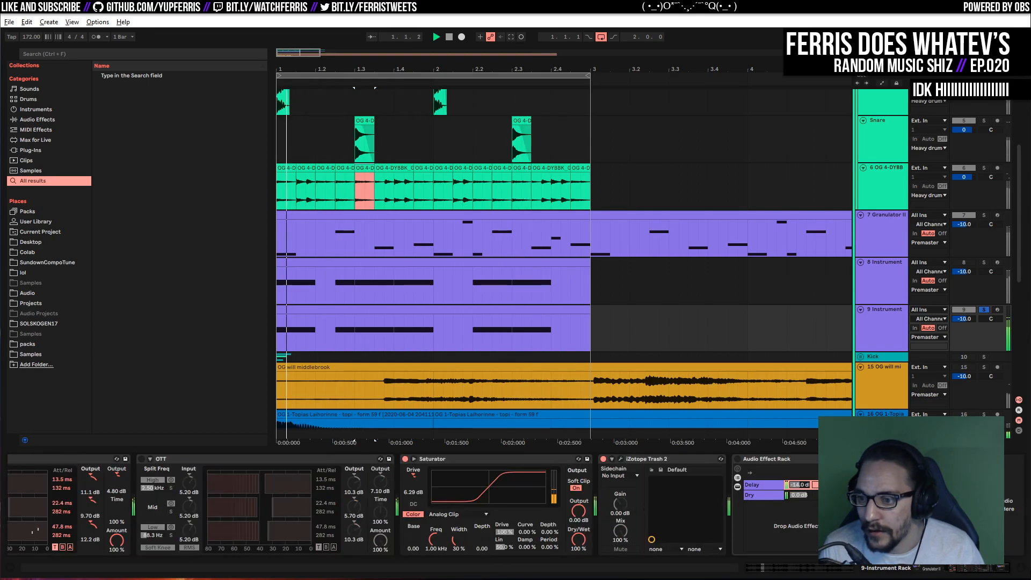
click(931, 568)
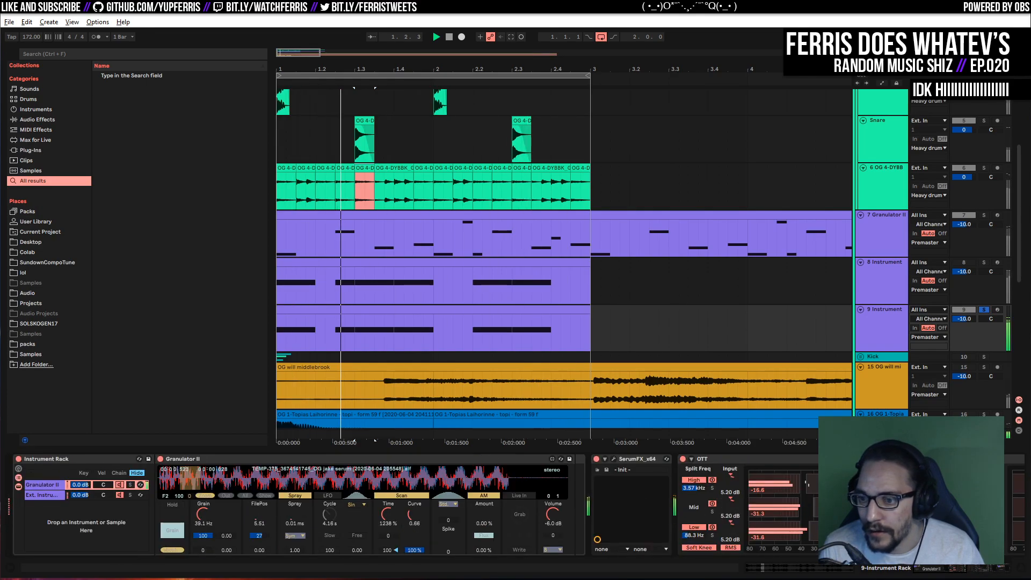
click(32, 150)
drag(529, 444, 591, 508)
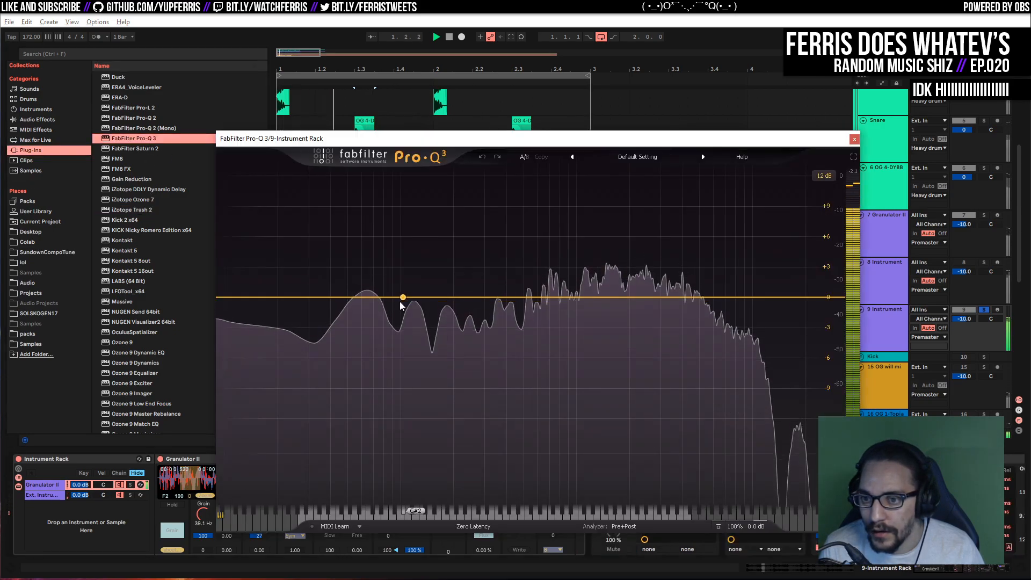
In Pro-Q 3, add a bell boost of about +9.5 dB at 82 Hz and a 12 dB/oct low cut near 28 Hz
drag(373, 295, 384, 200)
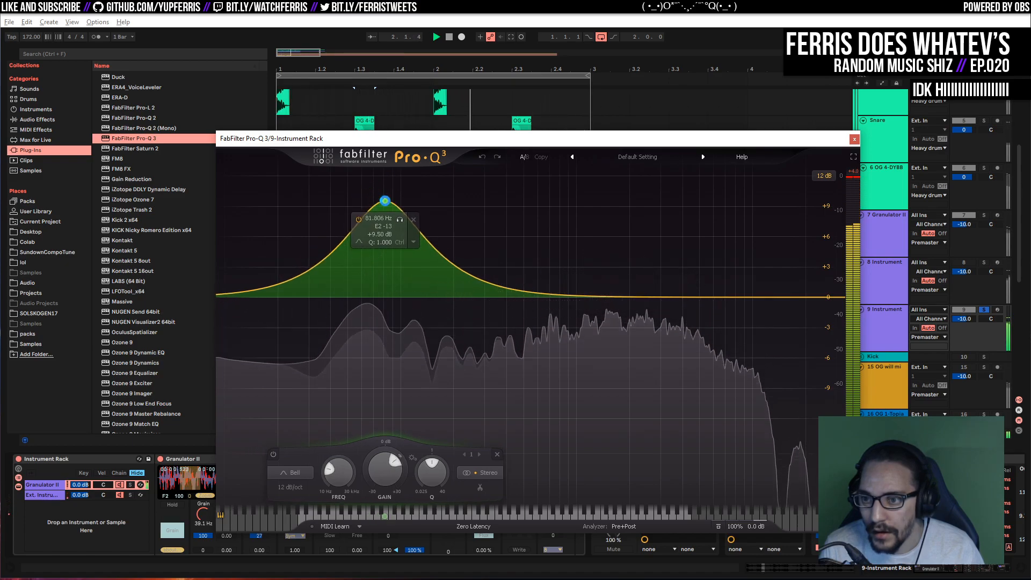
click(270, 294)
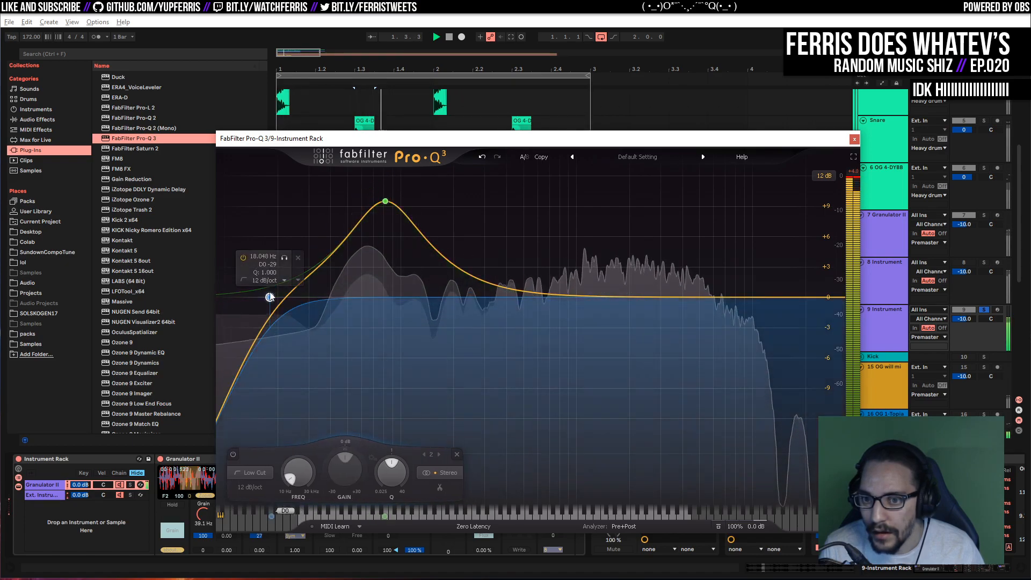
drag(270, 295, 302, 297)
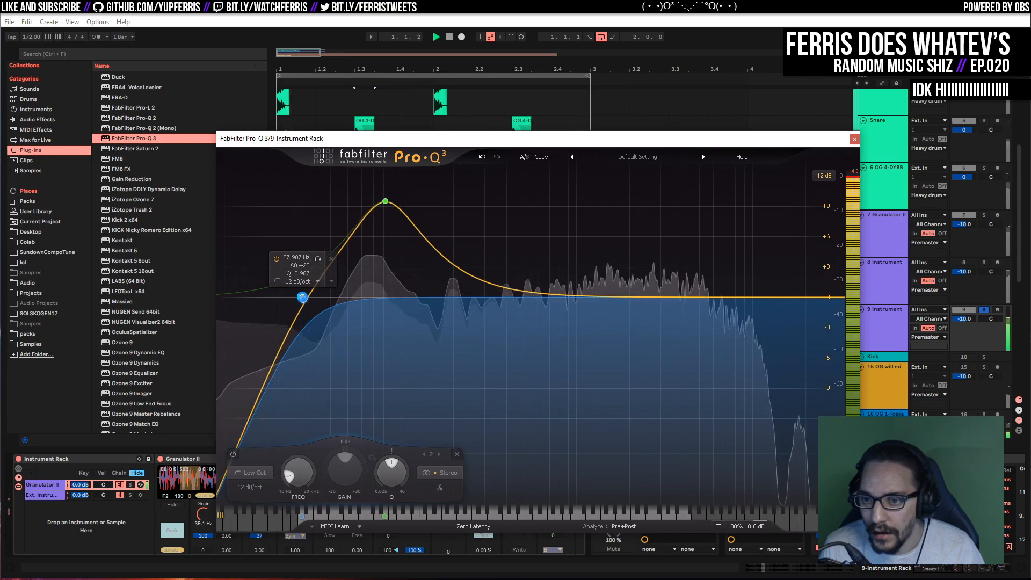
Add a bell cut of about -4.67 dB at 177 Hz, and move the bell boost to about 66 Hz at +5.95 dB
drag(493, 292, 444, 333)
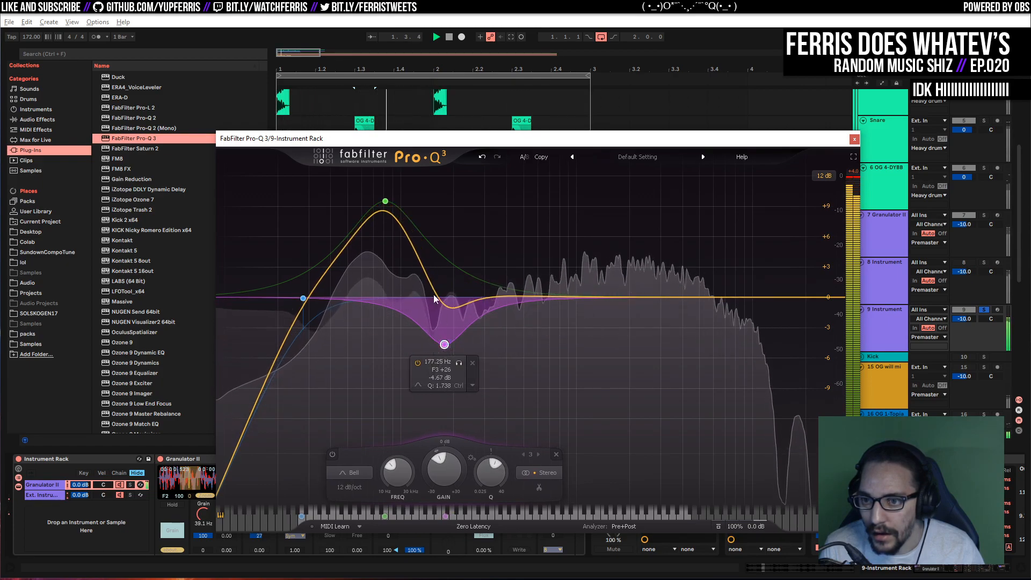
drag(386, 203, 368, 234)
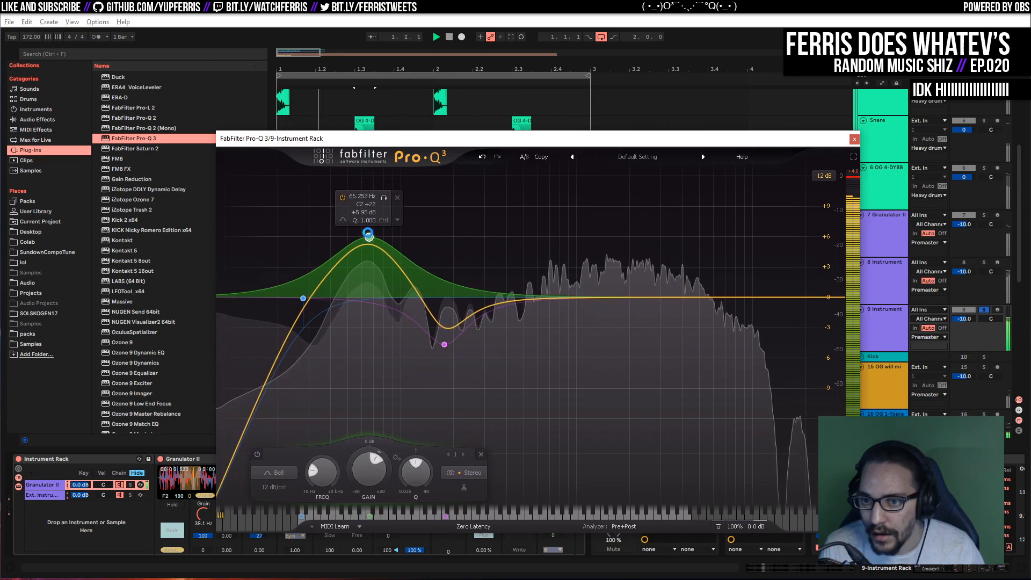
click(854, 140)
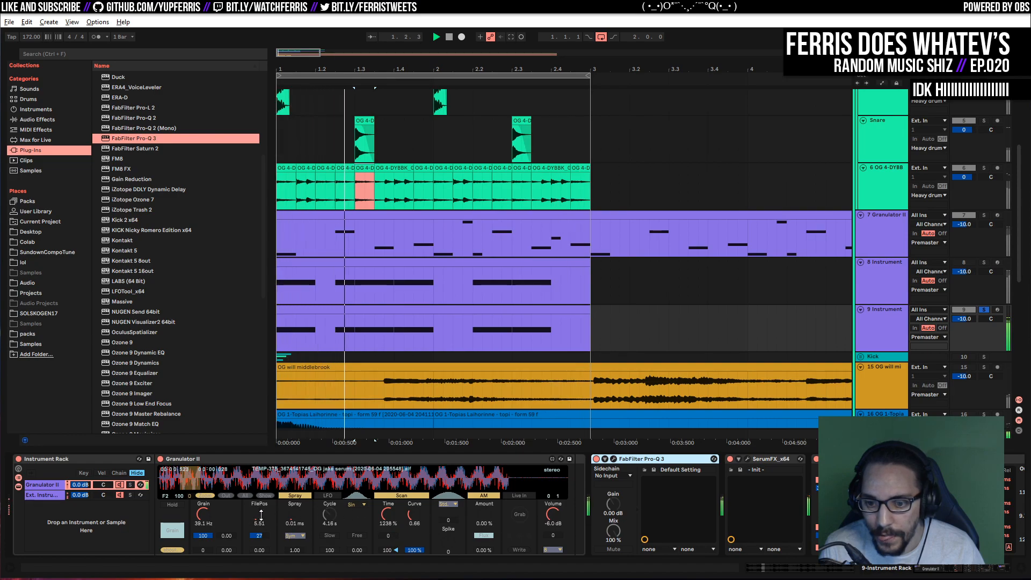
Sweep the Granulator II FilePos and settle it at about 25.20
mouse_move(263, 513)
mouse_down()
mouse_move(259, 488)
mouse_move(259, 558)
mouse_up()
drag(260, 516, 260, 498)
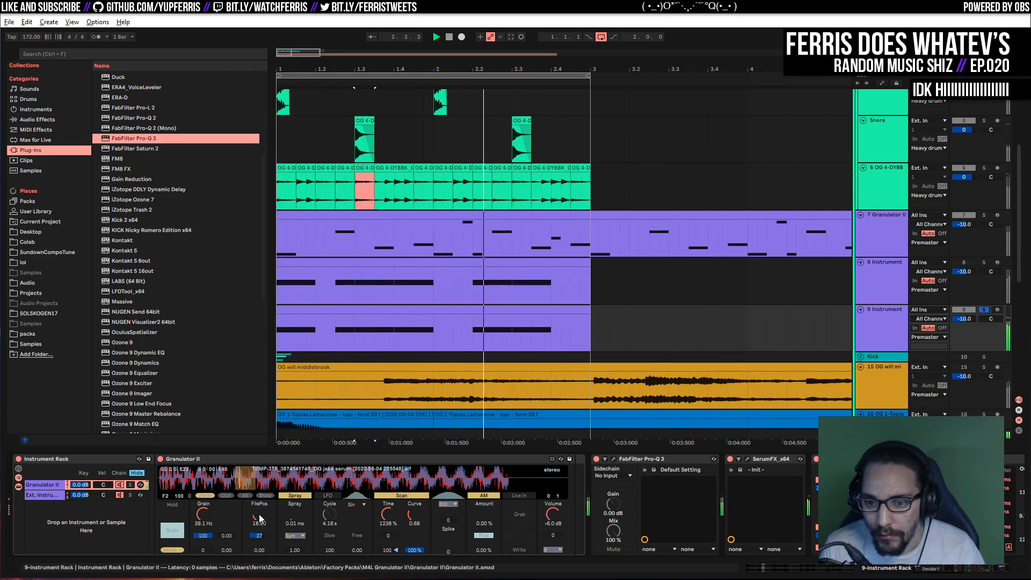
drag(260, 515, 259, 510)
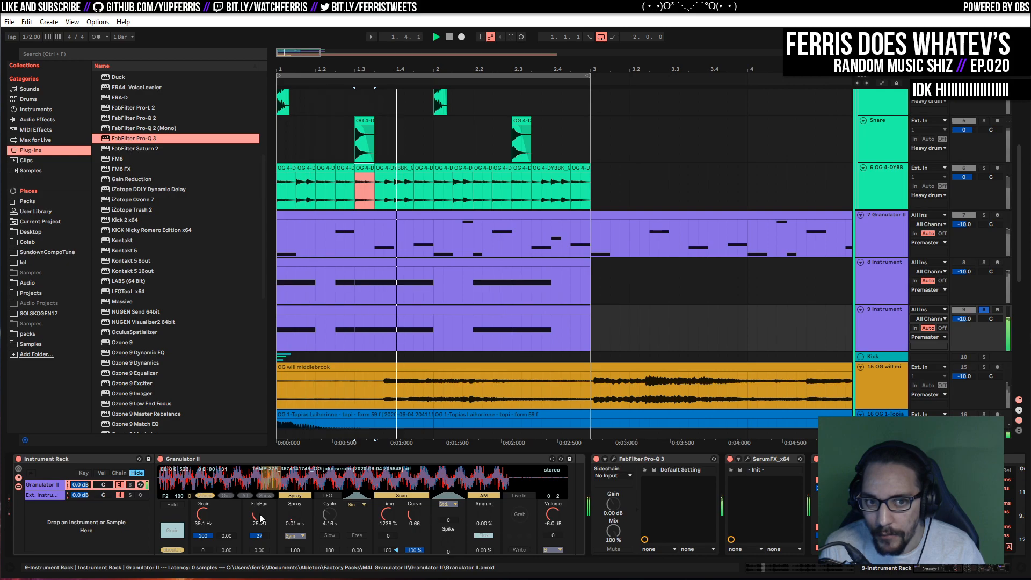
Unsolo the 9 Instrument track and listen to the full loop with the drums
click(867, 334)
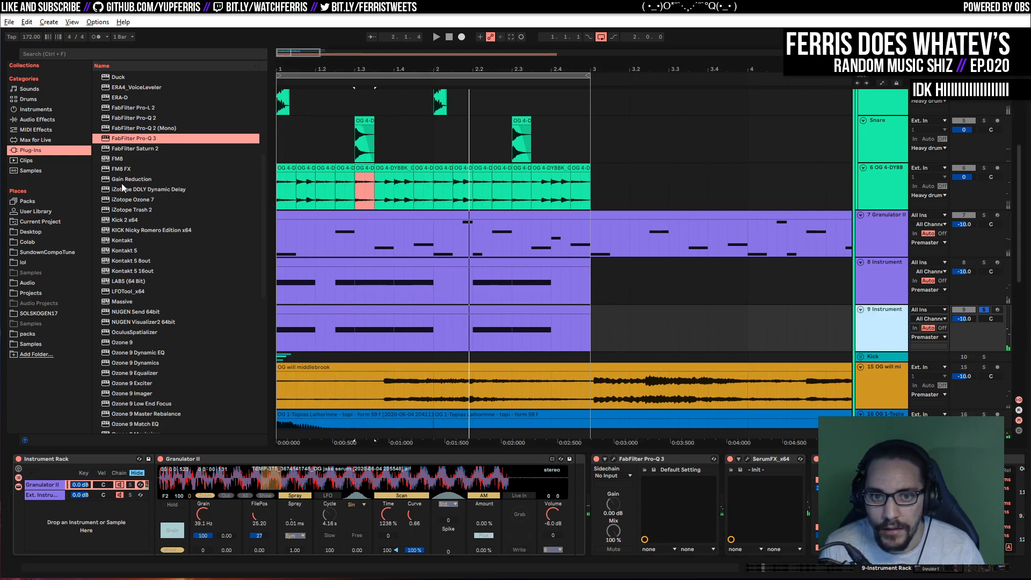
scroll(814, 302, up, 5)
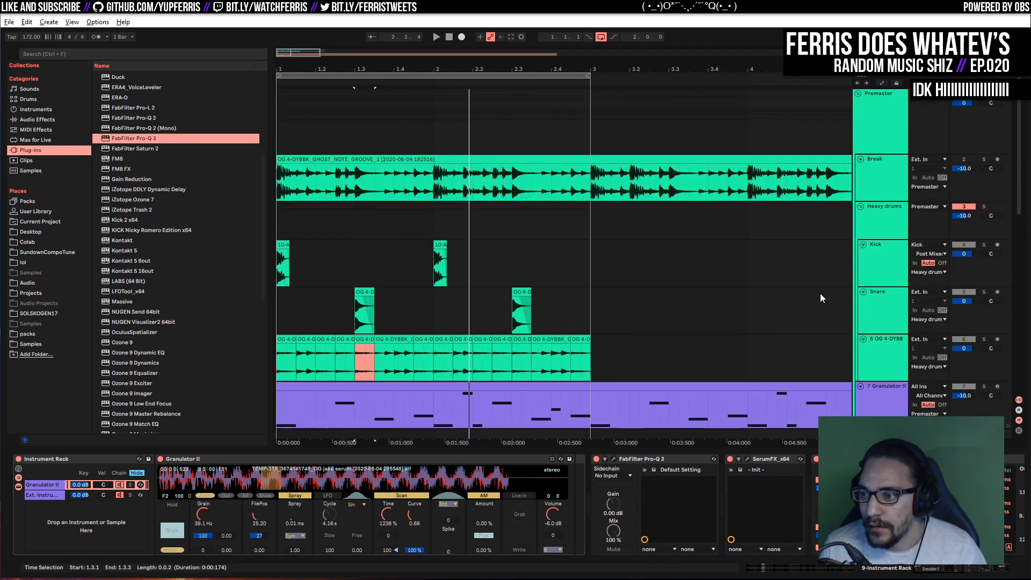
scroll(819, 295, down, 3)
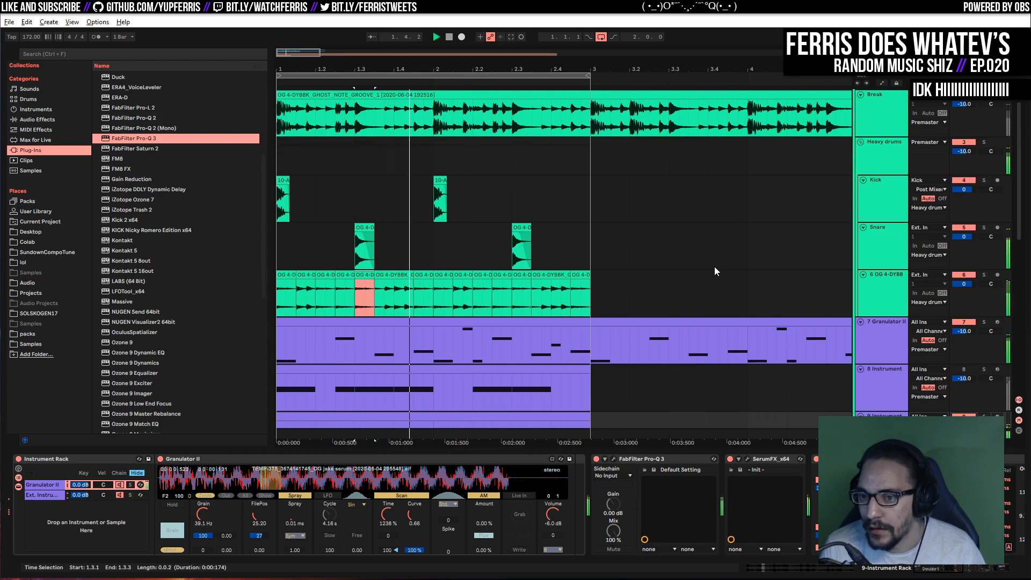
scroll(752, 251, up, 3)
scroll(755, 250, down, 3)
scroll(755, 250, up, 3)
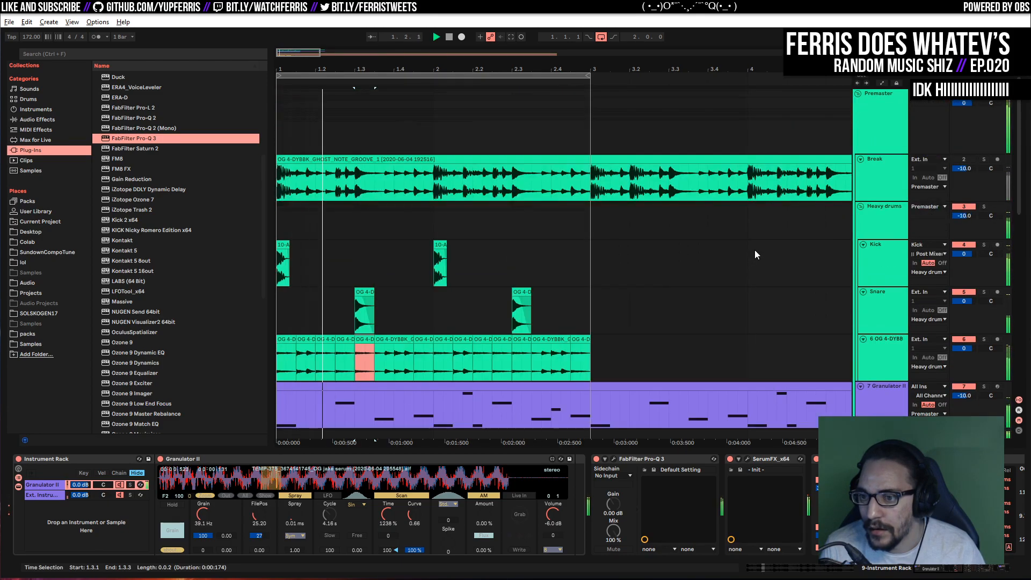
click(871, 125)
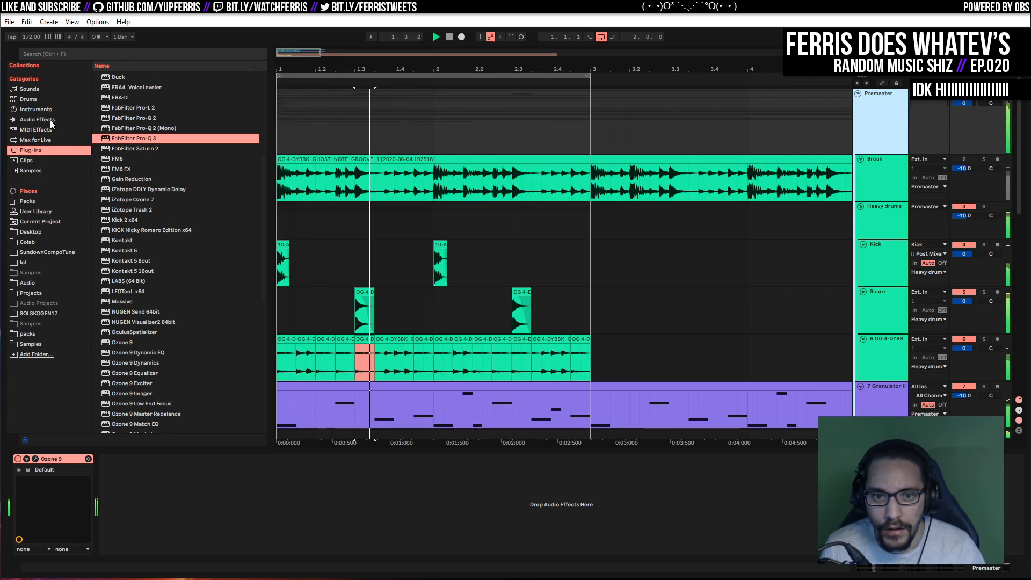
scroll(162, 172, up, 5)
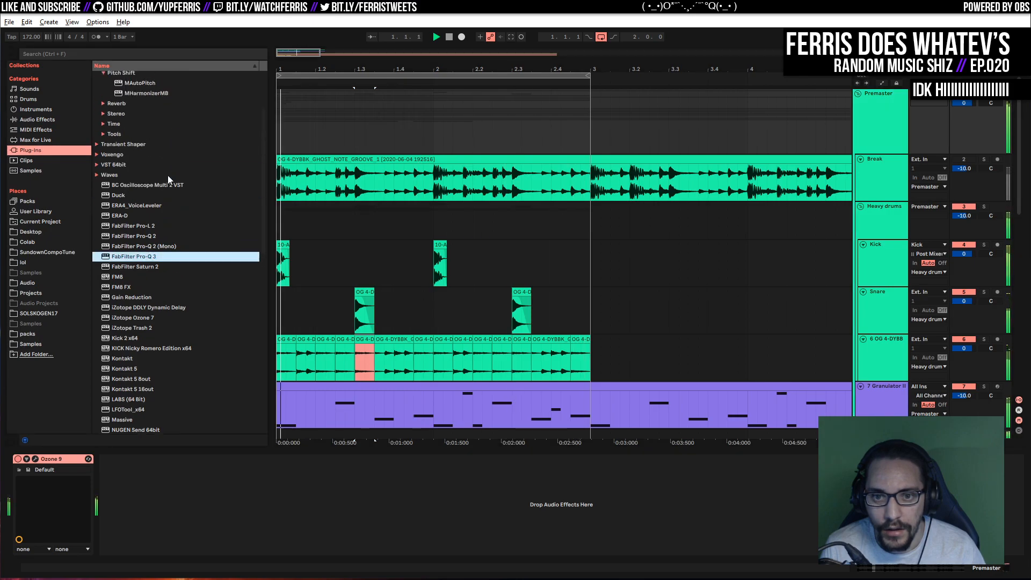
In SerumFX on the 9 Instrument track, move the LFO 1 peak close to the start and bow its rising segment upward
scroll(749, 306, down, 4)
click(888, 318)
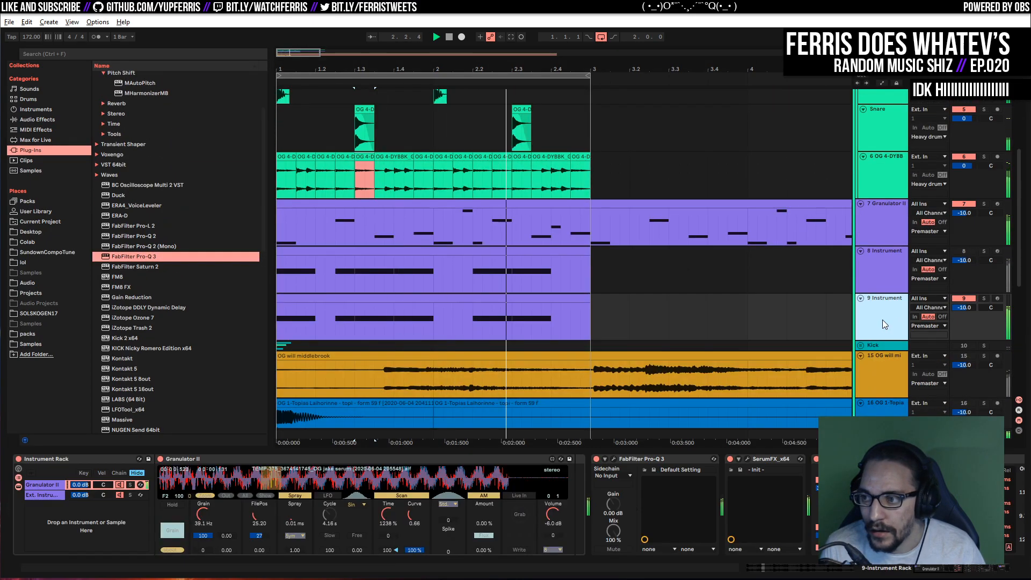
click(746, 459)
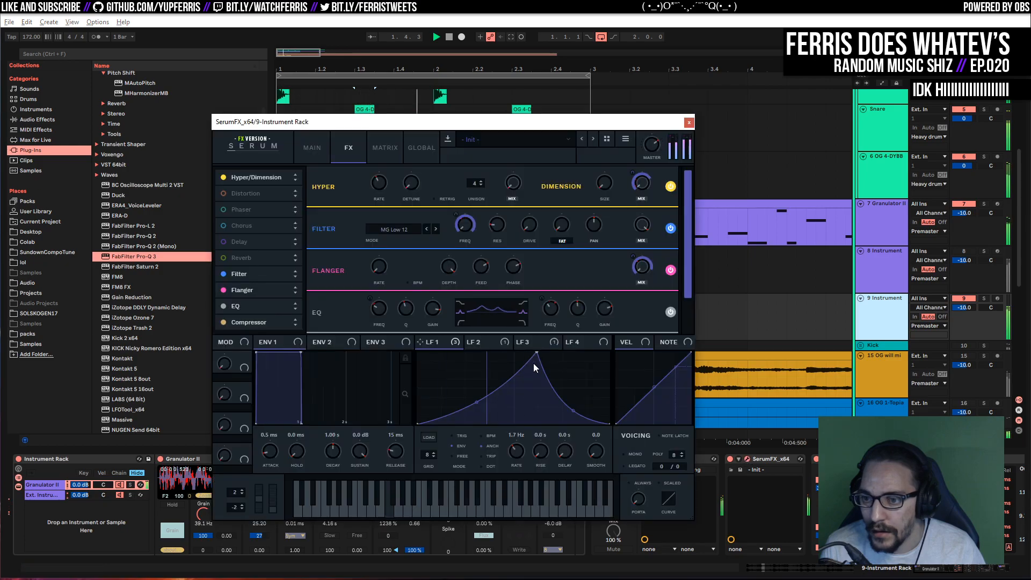
drag(537, 355, 439, 307)
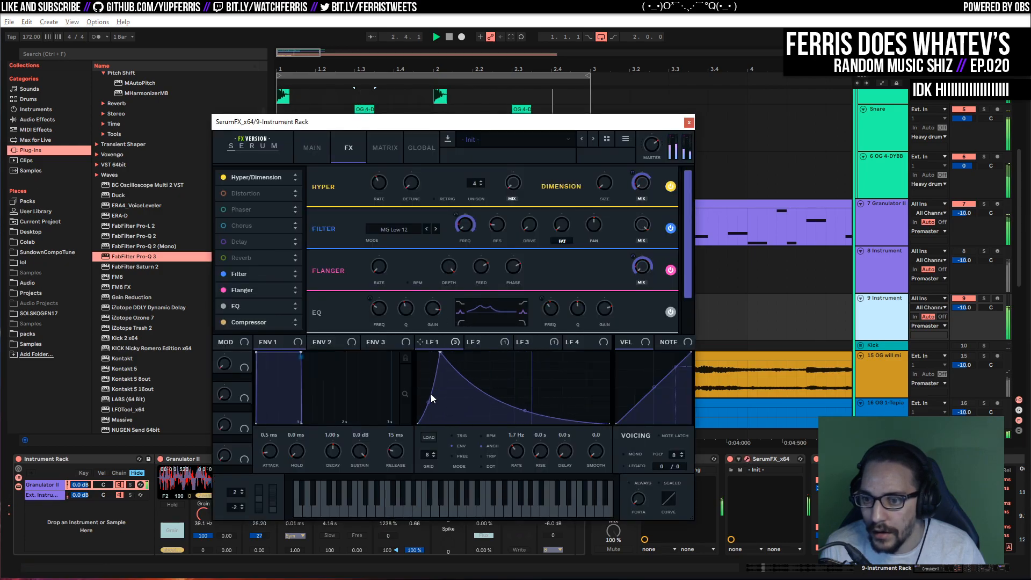
drag(429, 399, 422, 370)
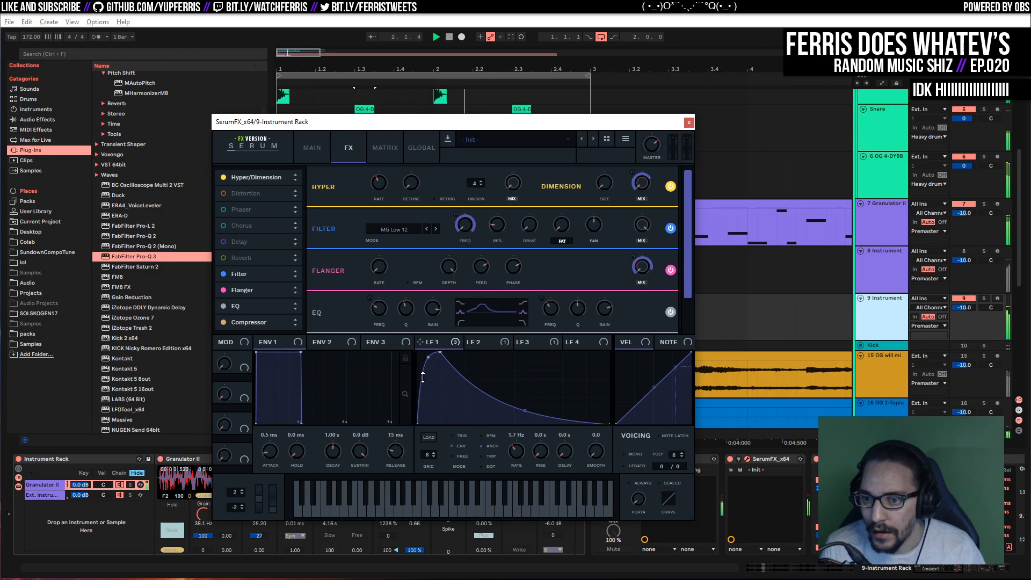
Add a point on the falling side of LFO 1, shape a smooth concave decay after it, and close SerumFX
double_click(477, 384)
drag(477, 384, 468, 367)
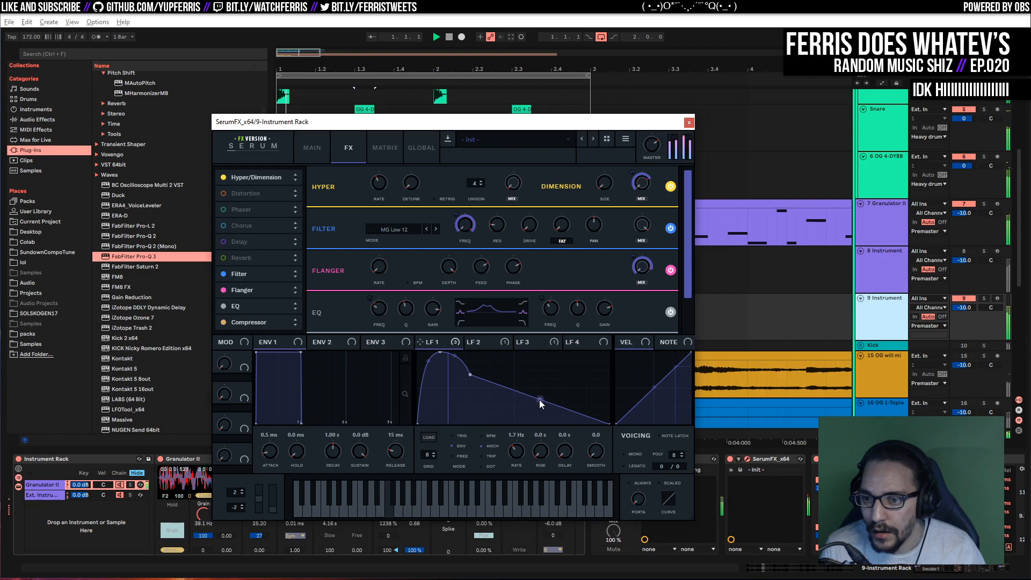
drag(540, 403, 523, 433)
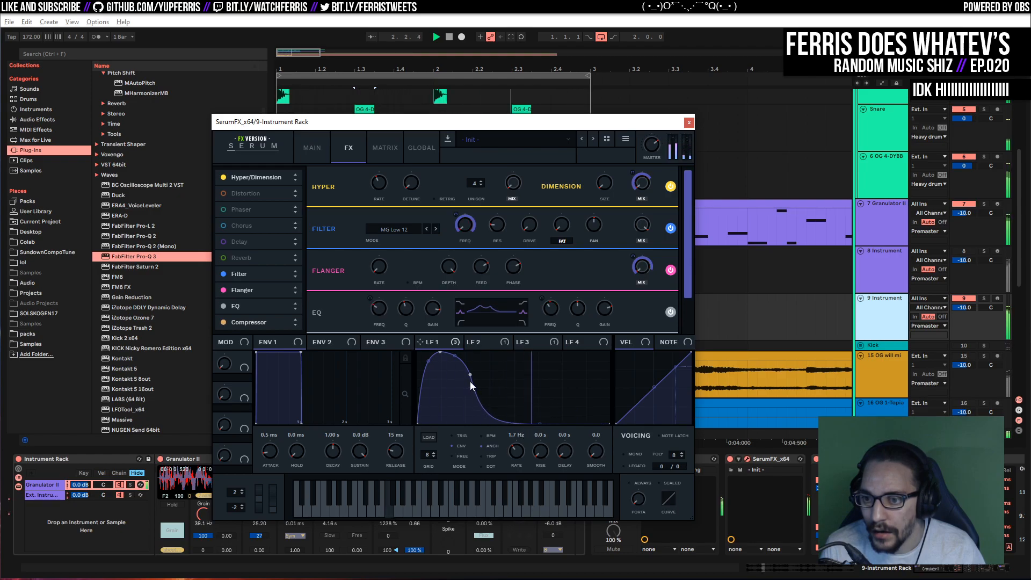
drag(540, 423, 539, 408)
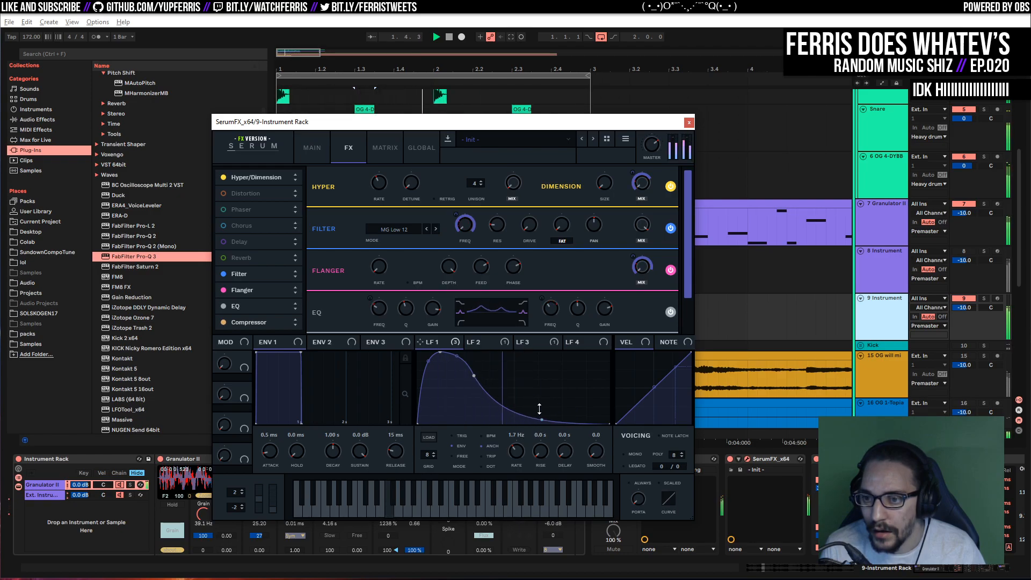
click(688, 123)
Solo the 9 Instrument track, set the Granulator II FilePos to about 16.54, and unsolo the track
click(967, 303)
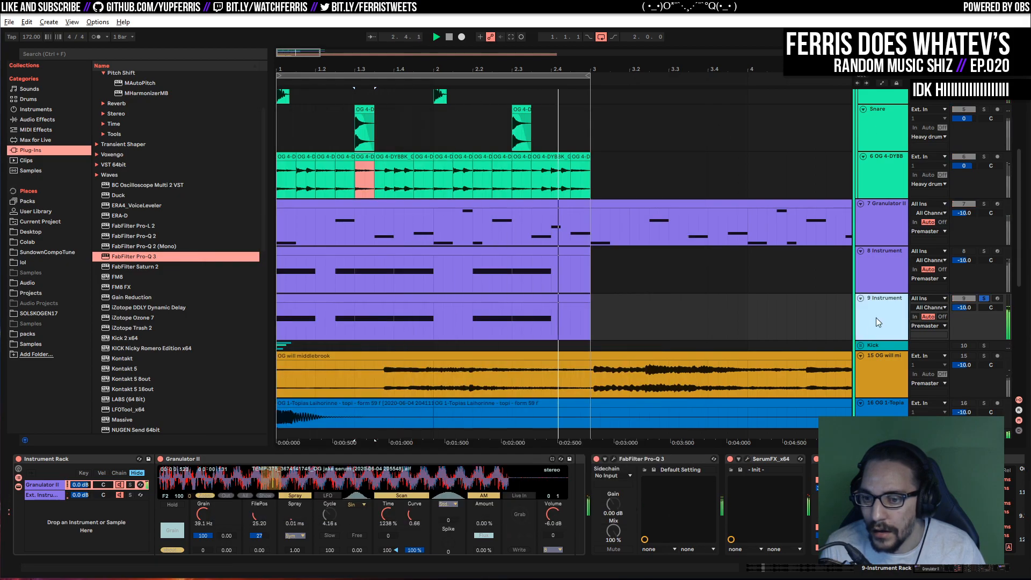
drag(259, 515, 259, 522)
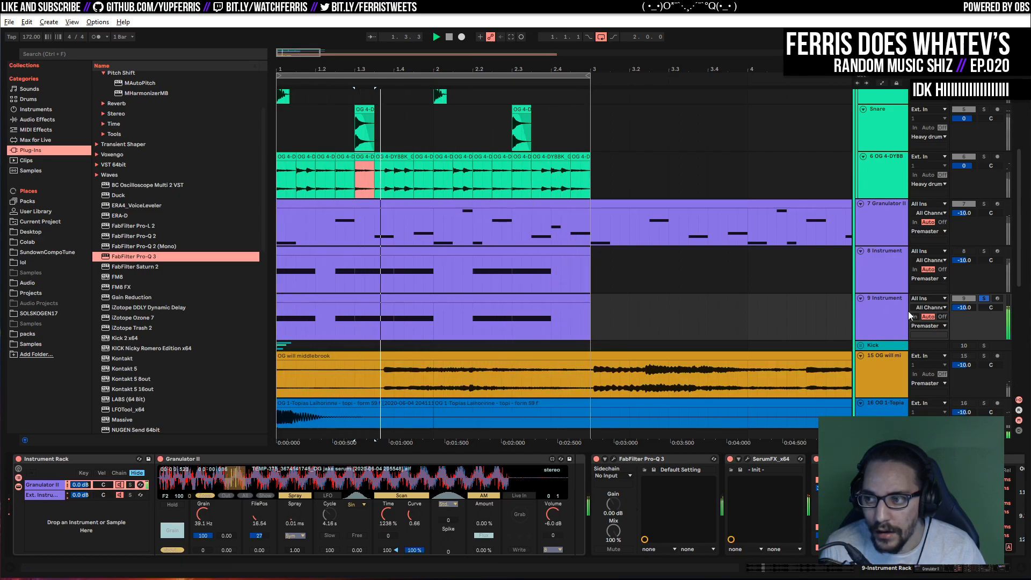
click(981, 298)
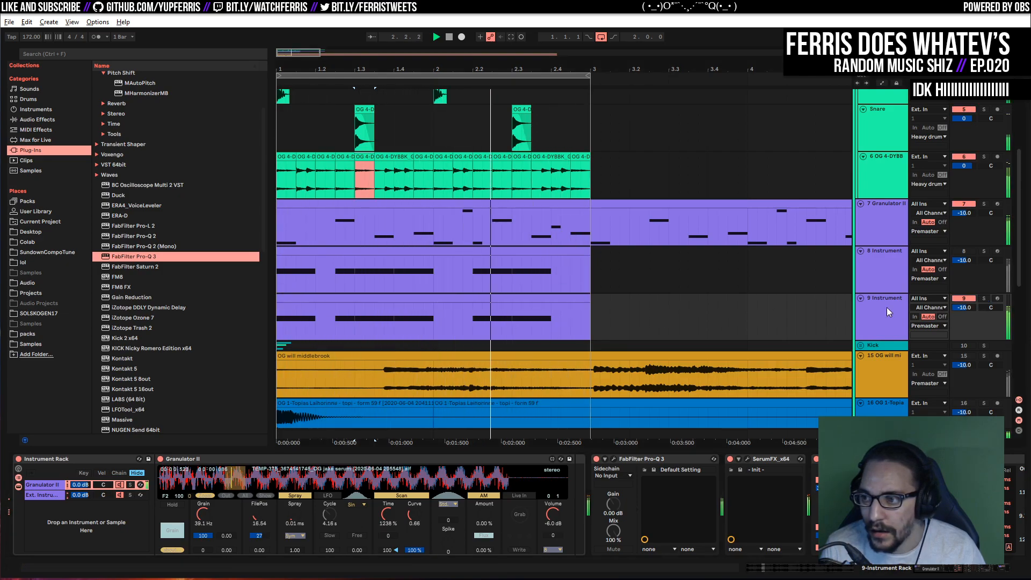
Solo 9 Instrument and insert Pro-Q 3 directly before OTT, with bell boosts of about +2.28 dB at 115 Hz and about +2 dB in the mids
click(984, 298)
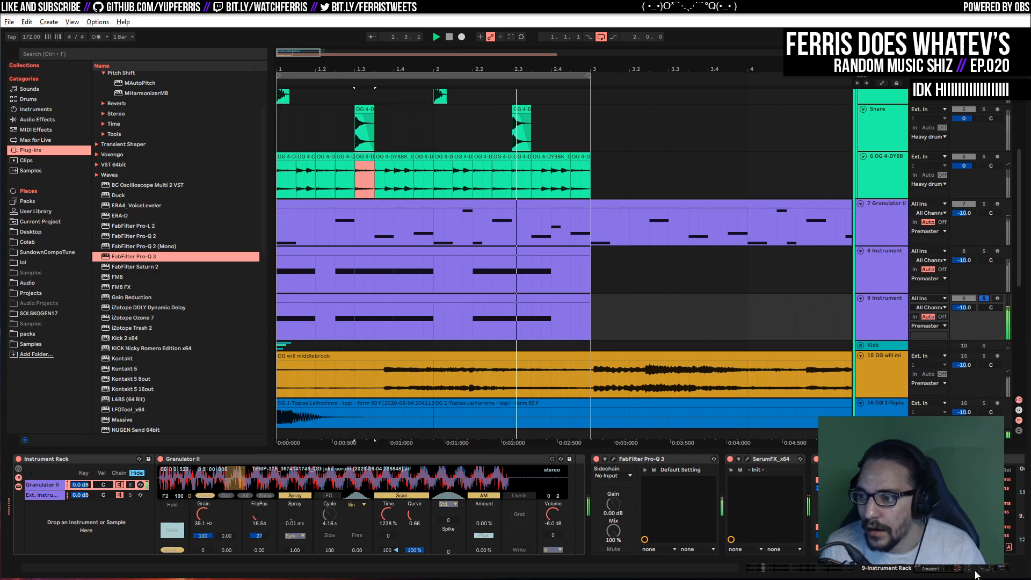
click(993, 571)
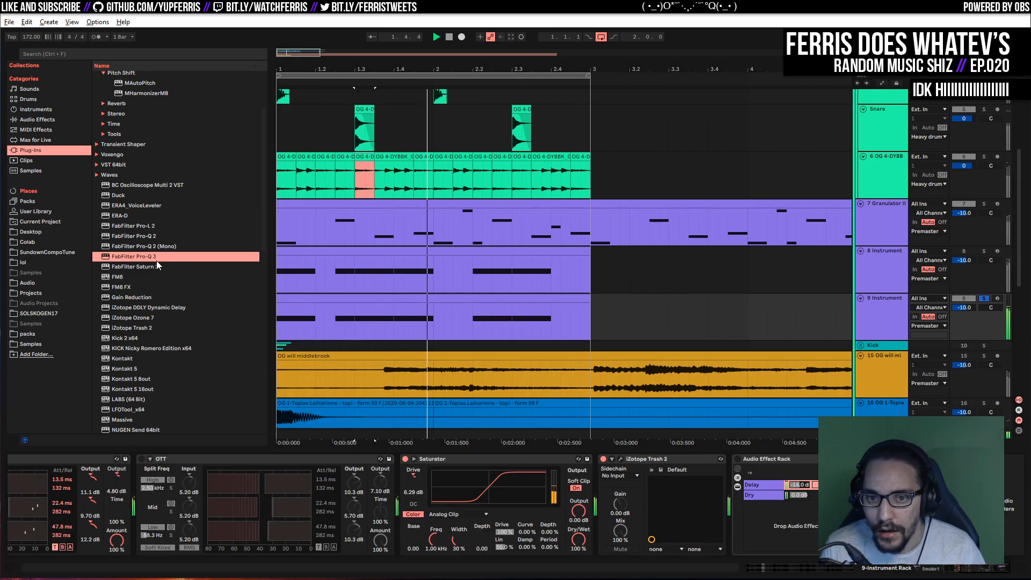
drag(150, 256, 150, 492)
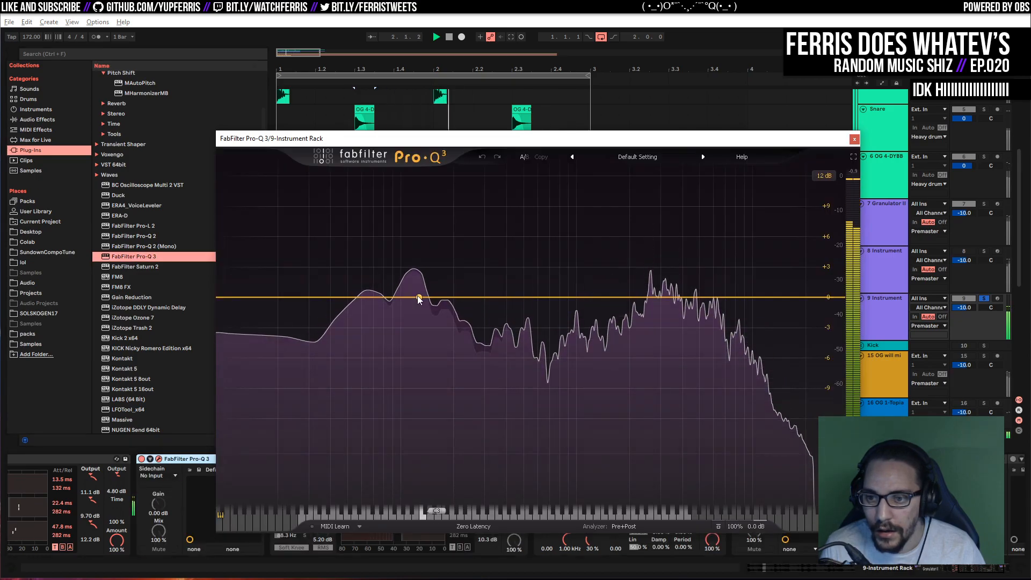
drag(419, 298, 412, 274)
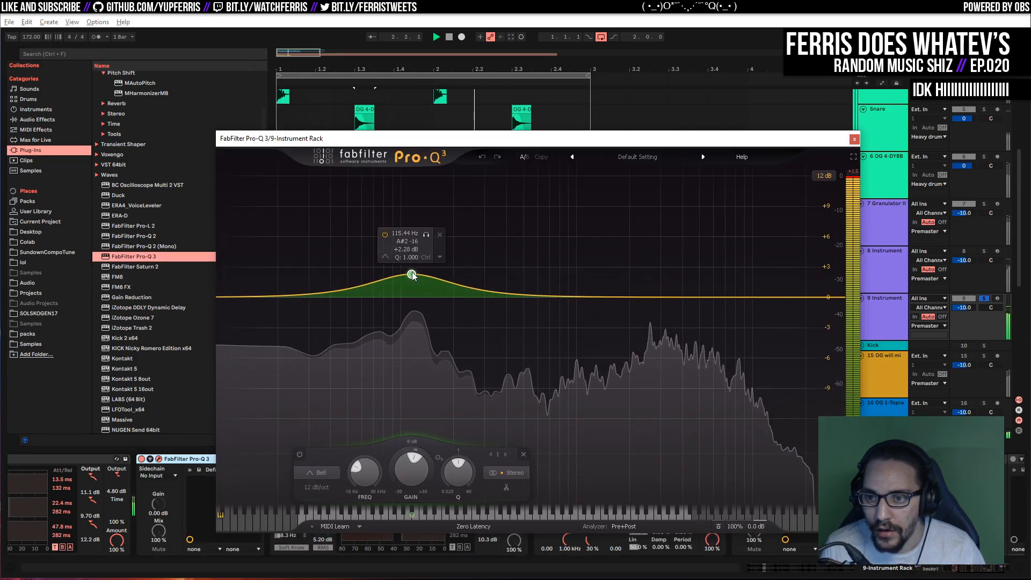
drag(684, 296, 576, 277)
Add a bell cut of about -9.29 dB at 247 Hz with Q 2.671, move the low boost to about 88 Hz at +2.12 dB, and unsolo
drag(485, 294, 461, 391)
scroll(478, 357, up, 8)
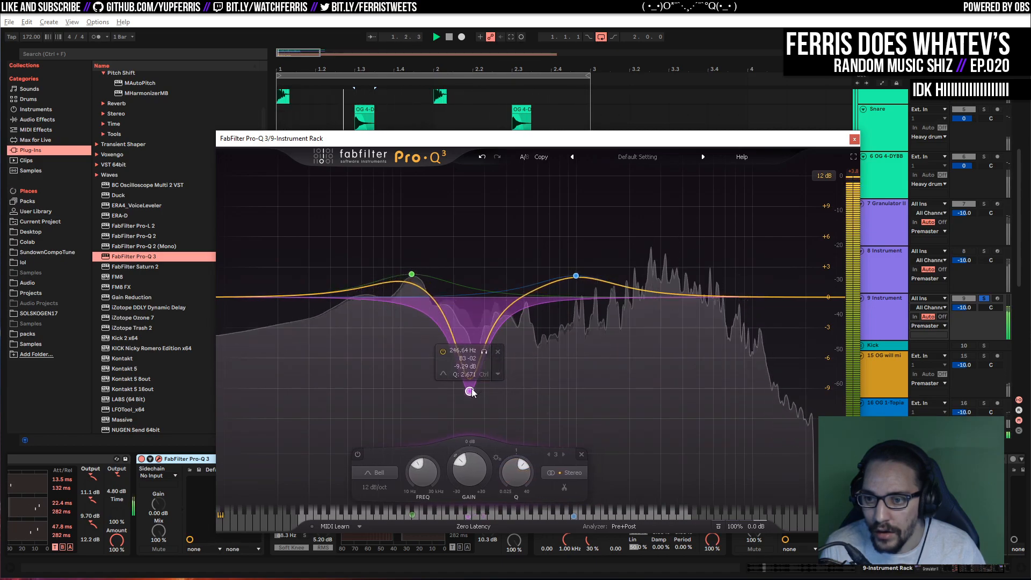
drag(414, 275, 394, 276)
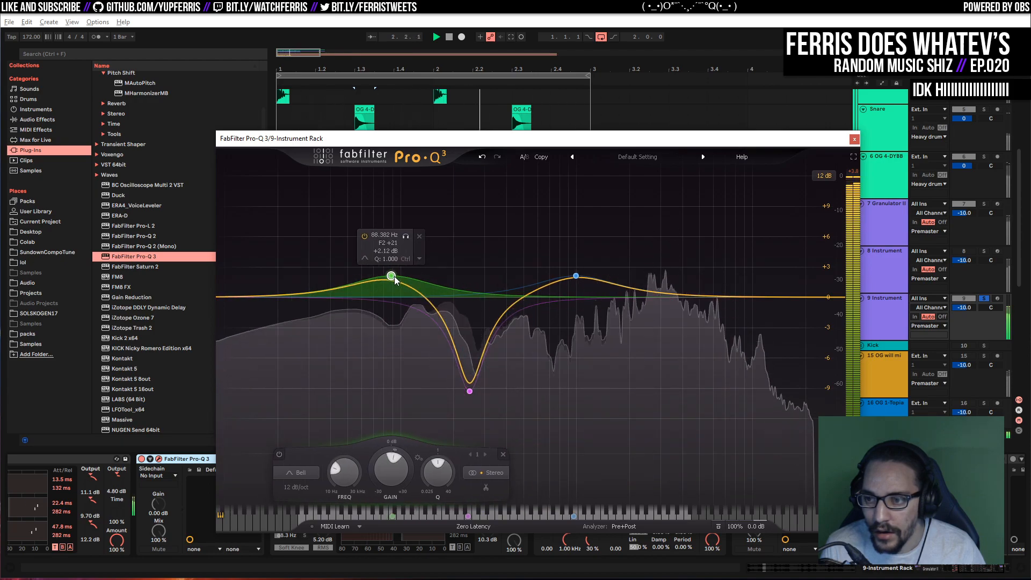
click(854, 139)
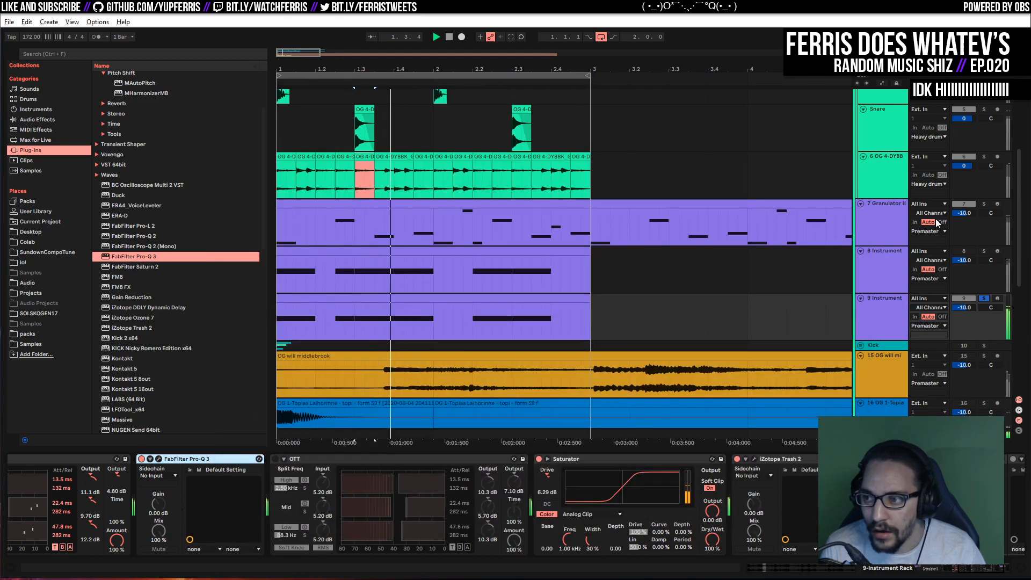
click(980, 298)
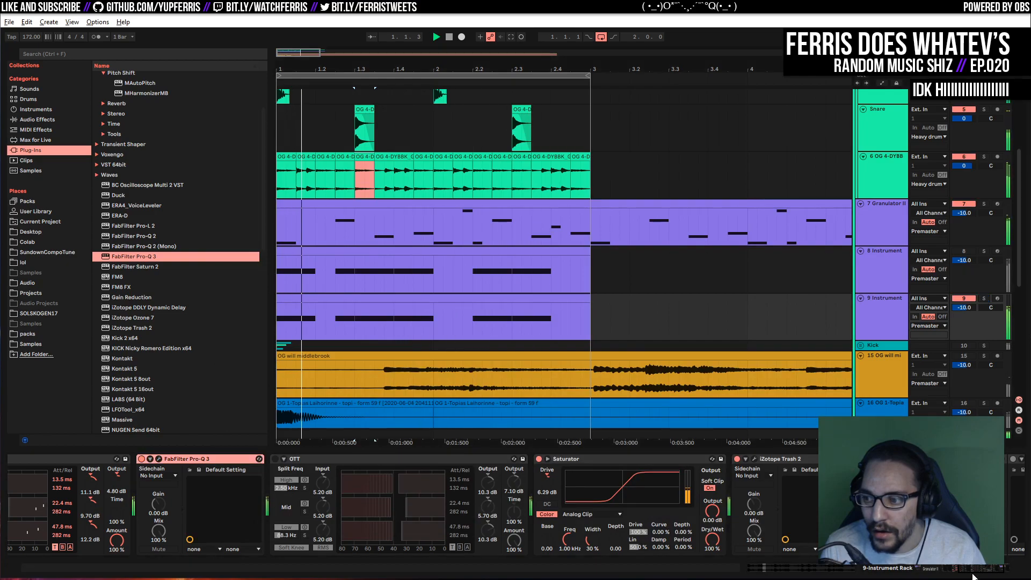
Insert MWaveShaper after iZotope Trash 2, set Dry/Wet to 100%, and raise the curve's middle point slightly
drag(973, 572, 993, 571)
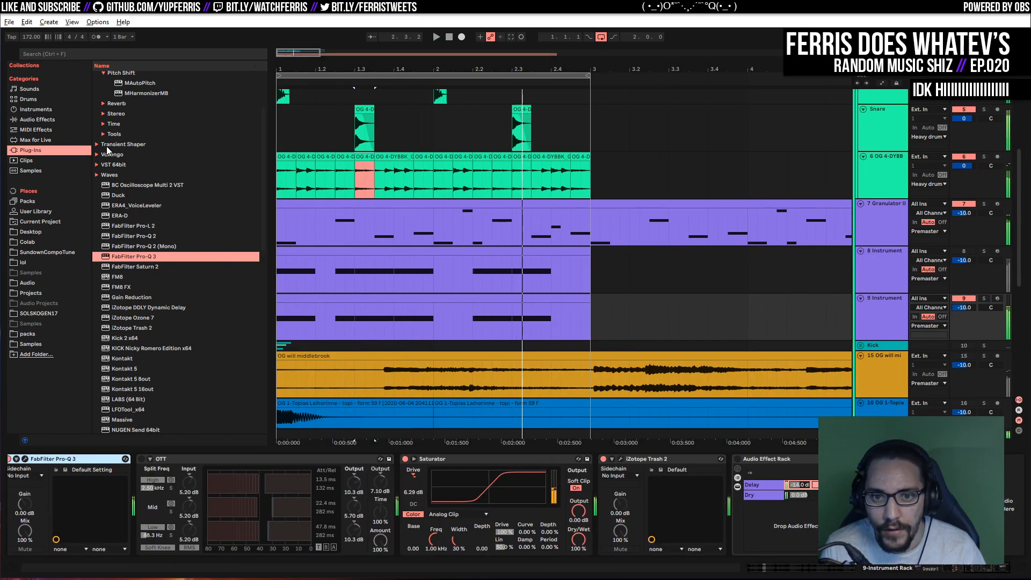
scroll(151, 148, up, 3)
click(103, 107)
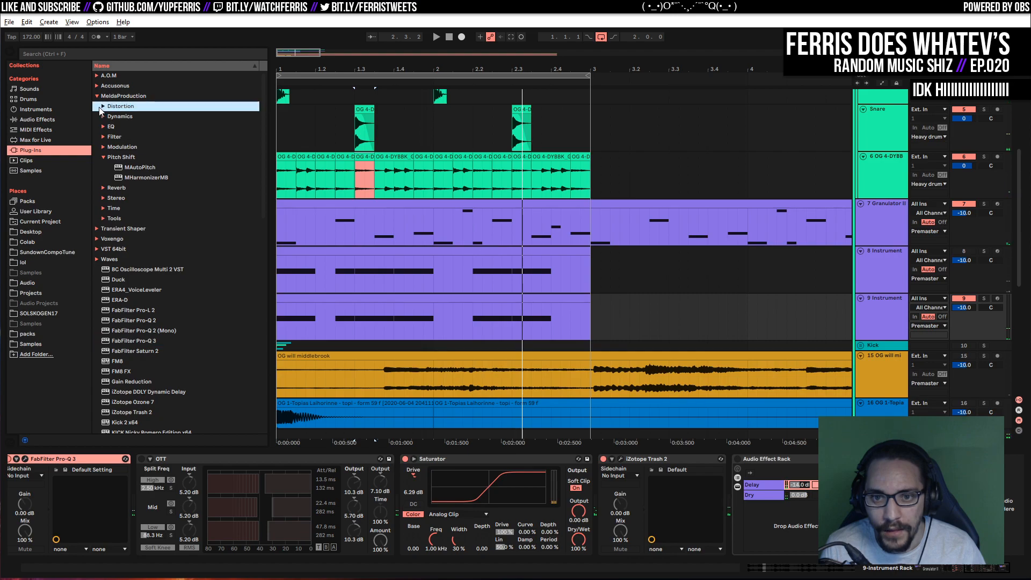
drag(140, 150, 717, 481)
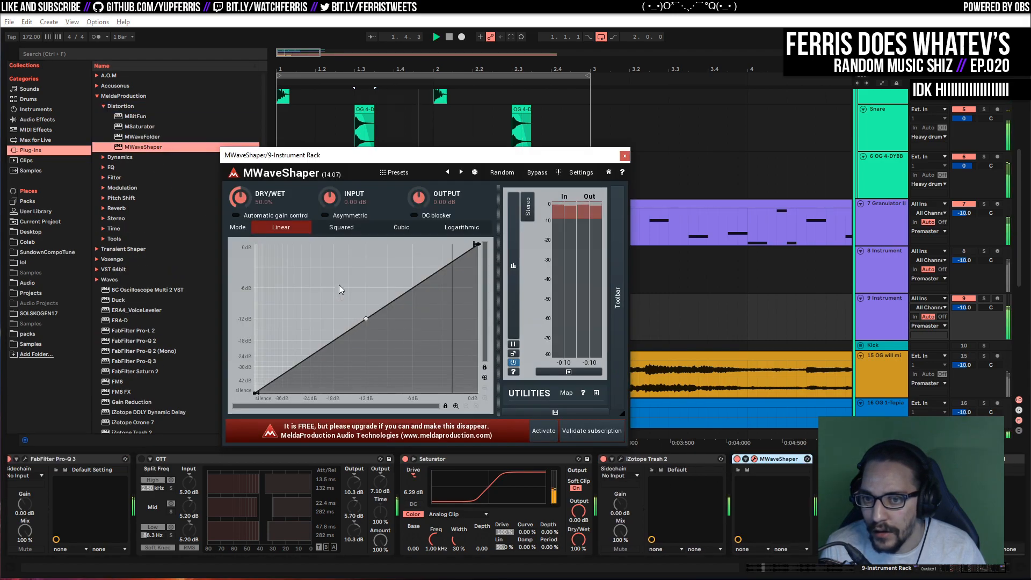
mouse_move(365, 318)
mouse_down()
mouse_move(359, 283)
mouse_move(359, 309)
mouse_up()
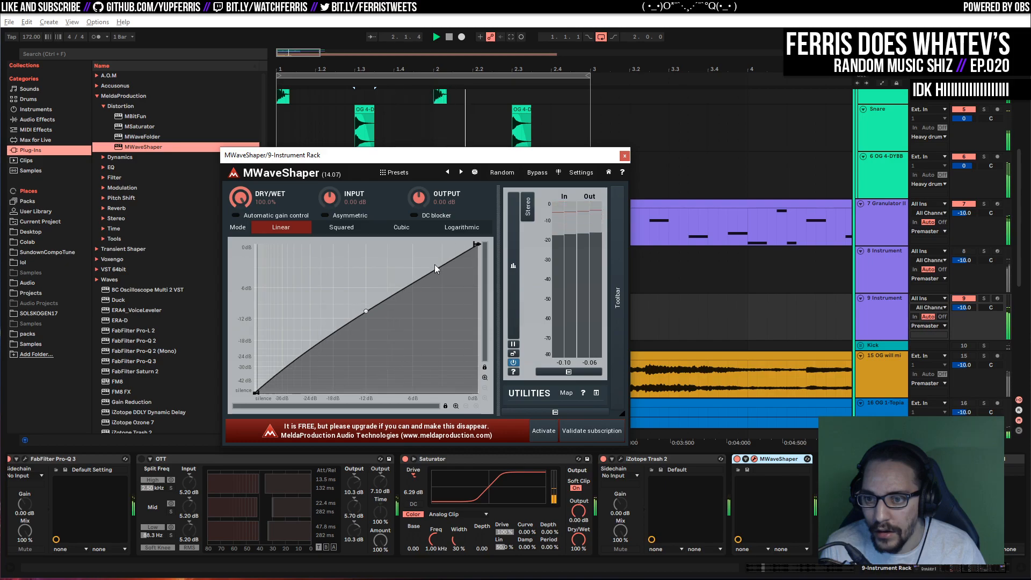
click(624, 155)
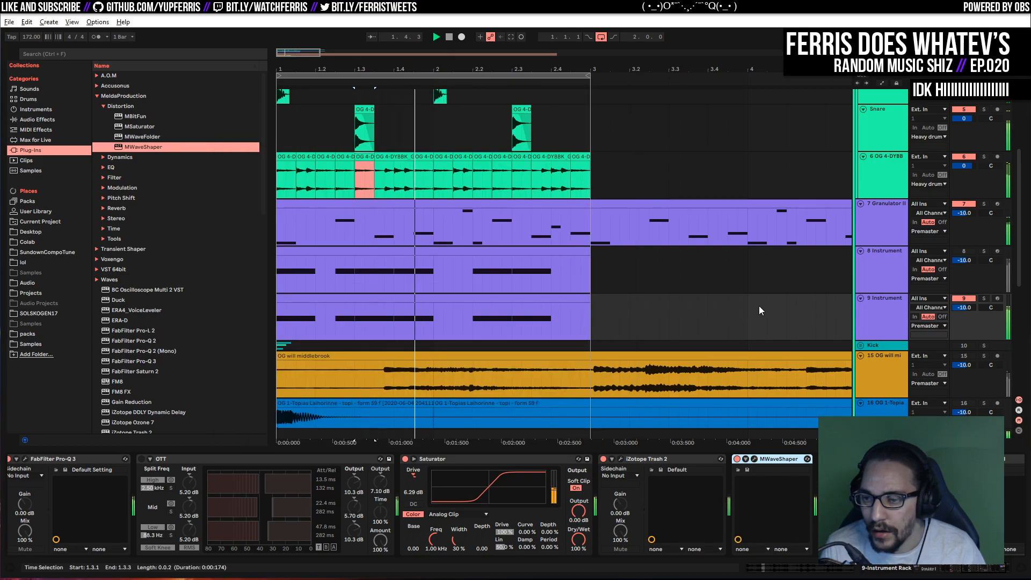
Listen to the 8 Instrument track in solo, and unsolo it to hear the full loop with the drums
click(983, 298)
click(984, 251)
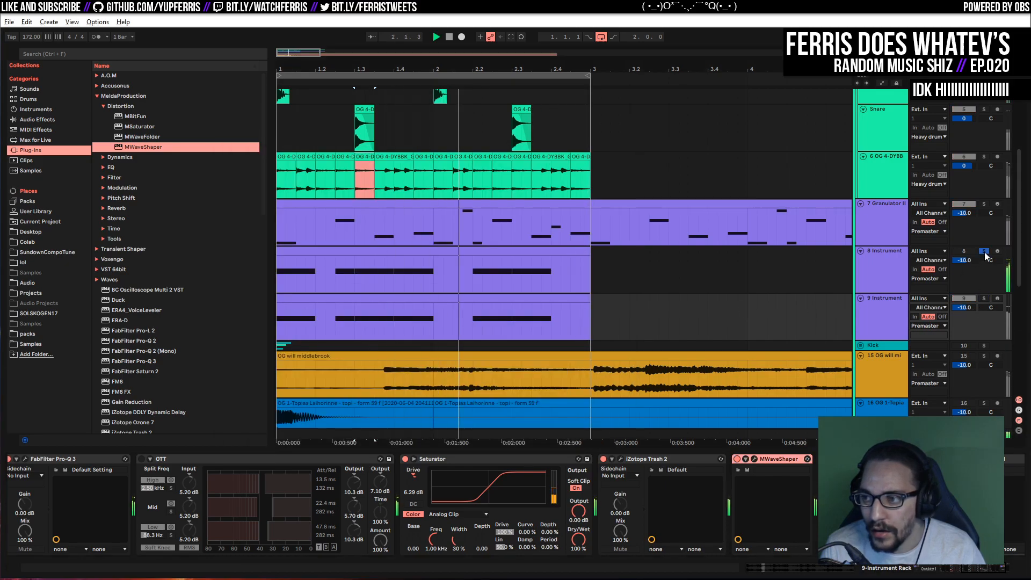
click(985, 251)
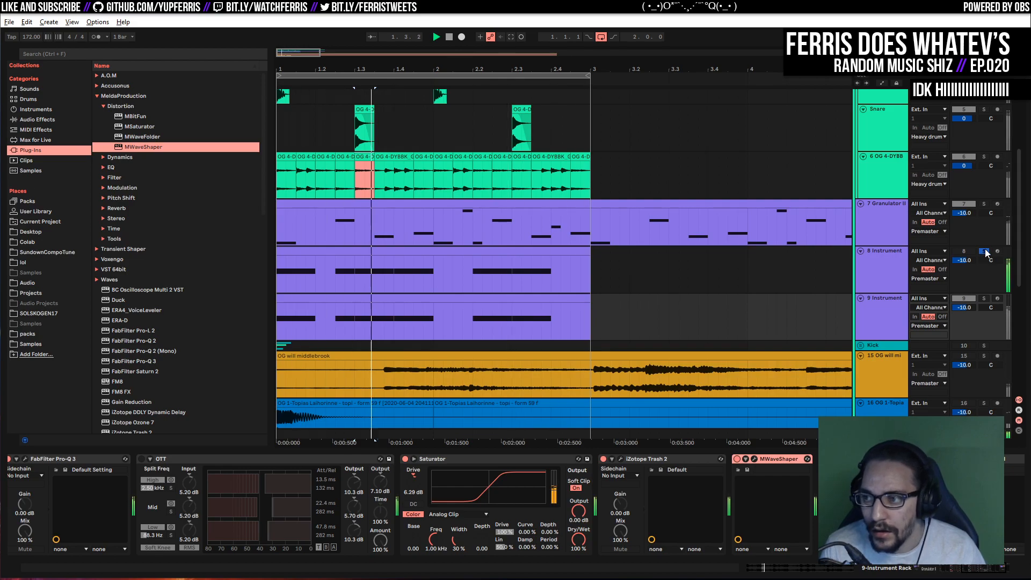
scroll(768, 302, up, 5)
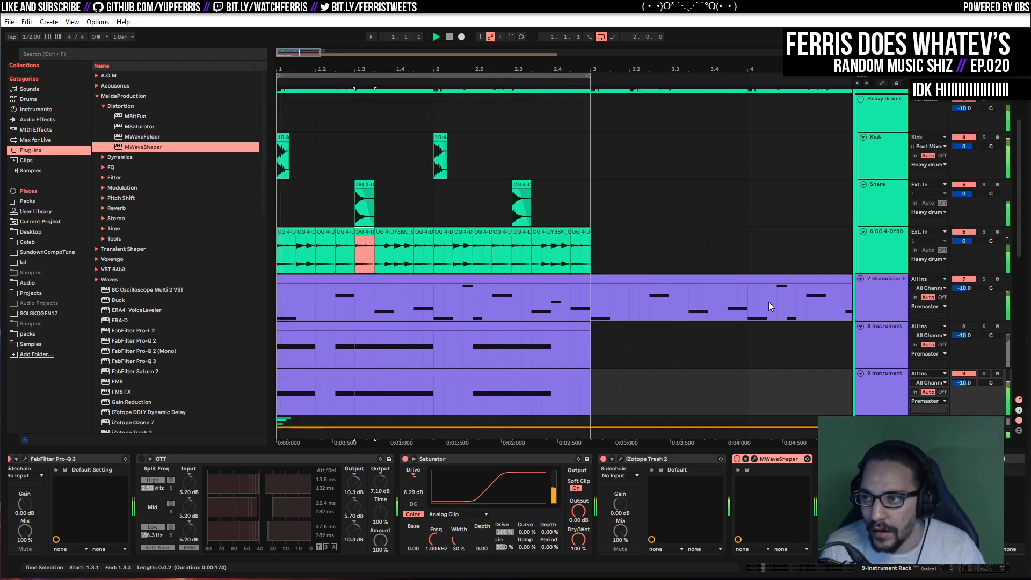
scroll(832, 279, down, 2)
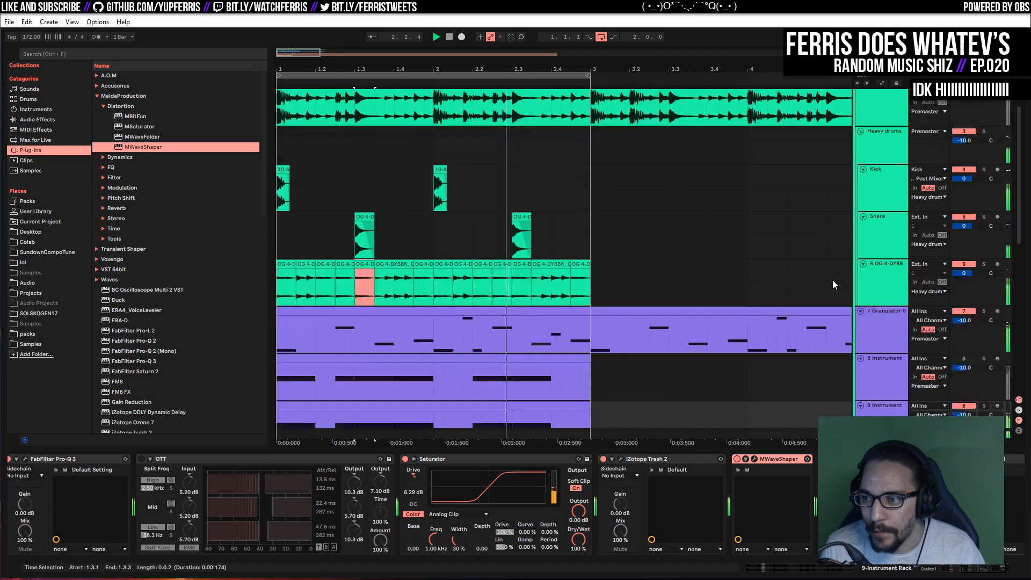
scroll(756, 301, up, 2)
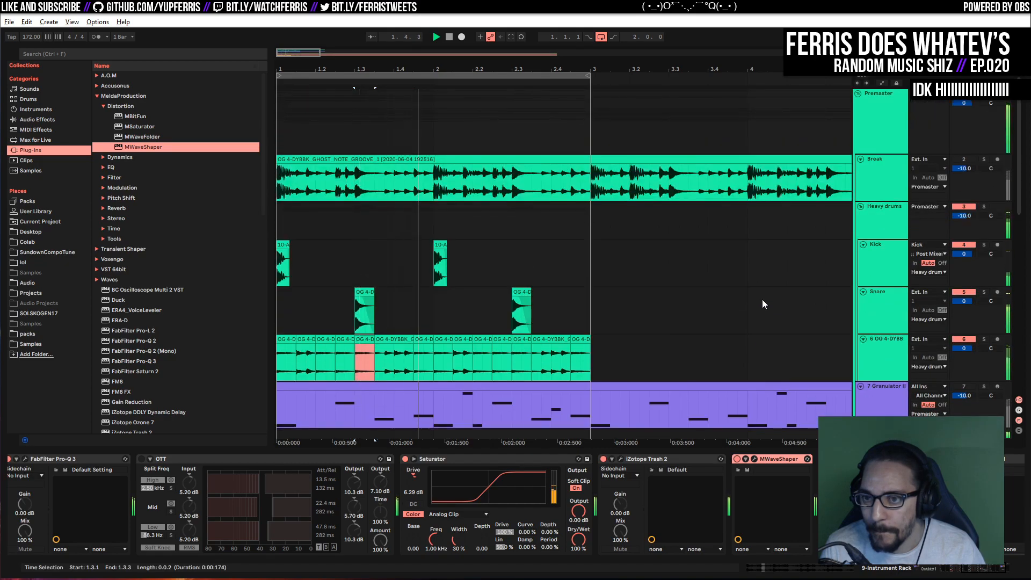
Insert MRhythmizer before Ozone 9 on the Premaster and switch its sequences to the set containing Repeat, Syncopes and Vinyl variations
click(872, 145)
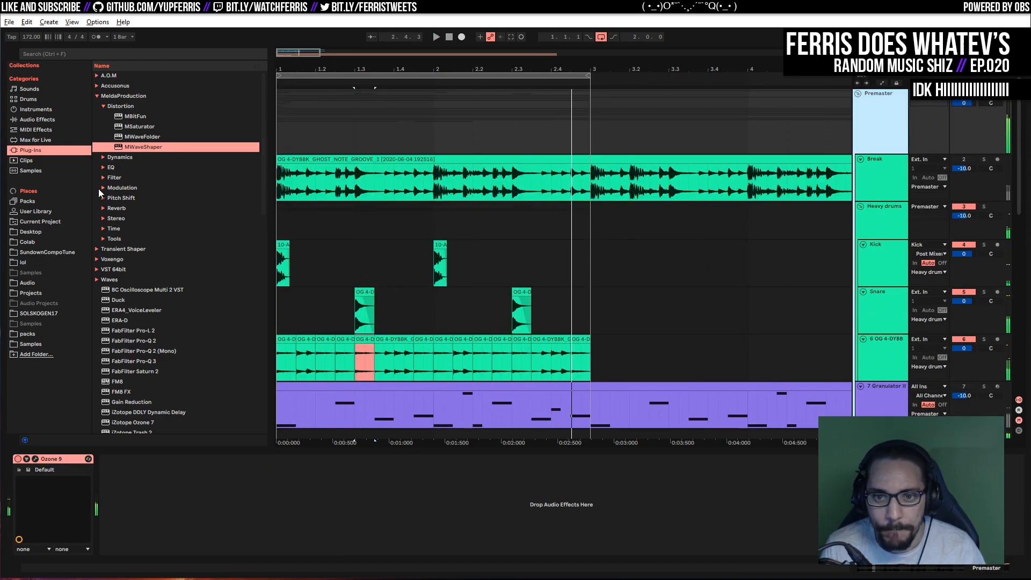
scroll(152, 202, down, 2)
scroll(152, 202, up, 2)
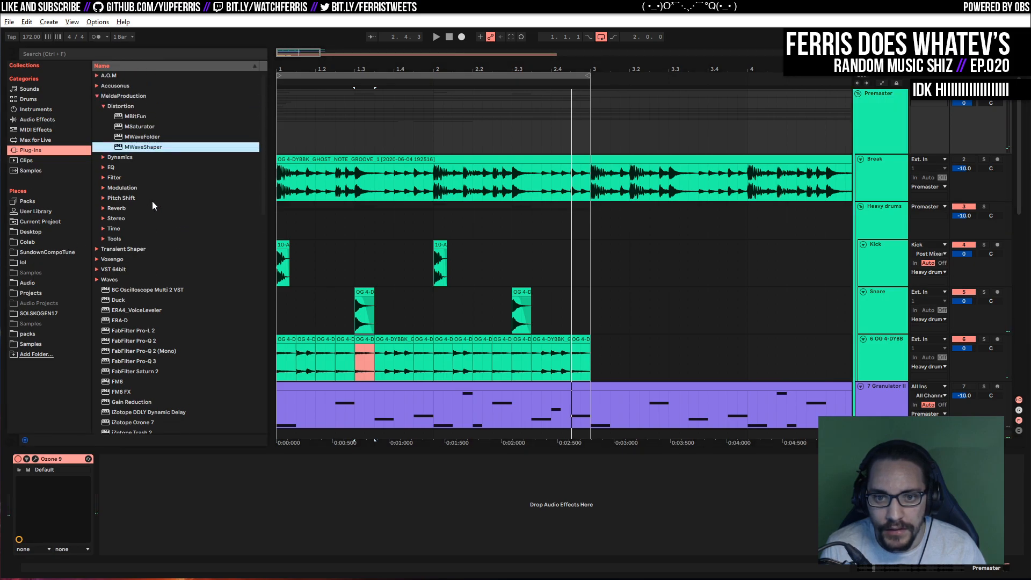
click(102, 229)
drag(143, 198, 106, 440)
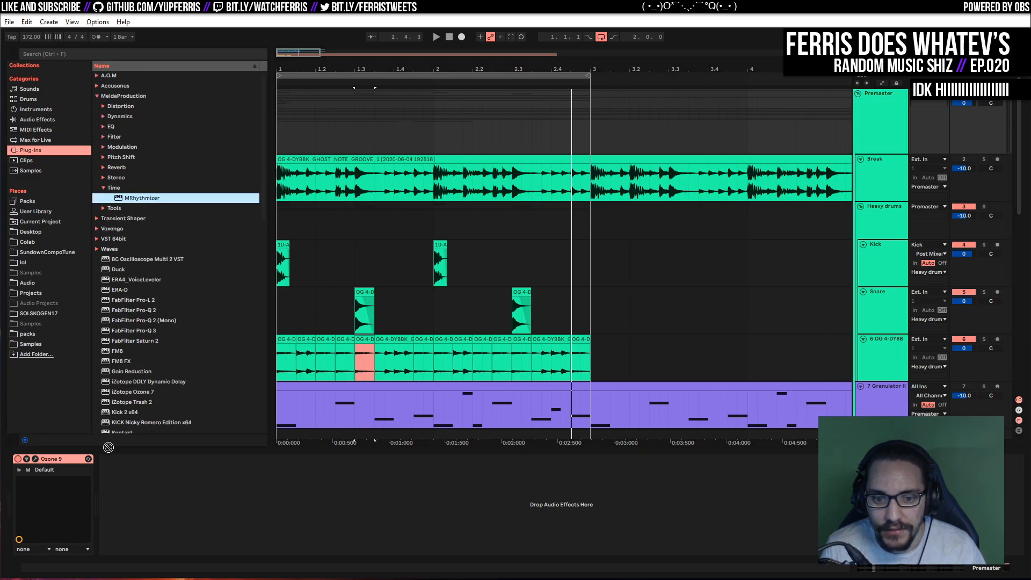
drag(25, 471, 27, 471)
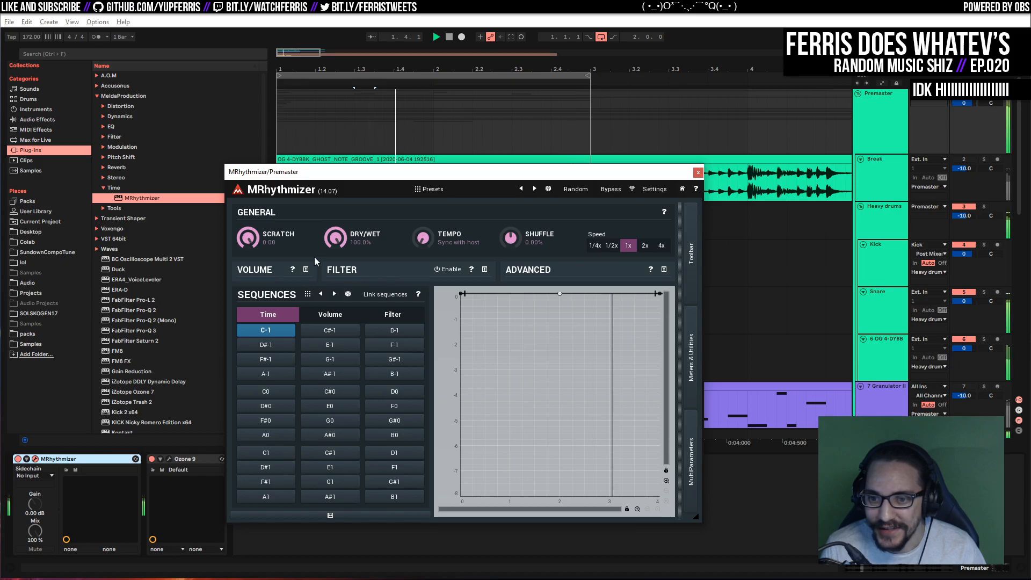
click(321, 295)
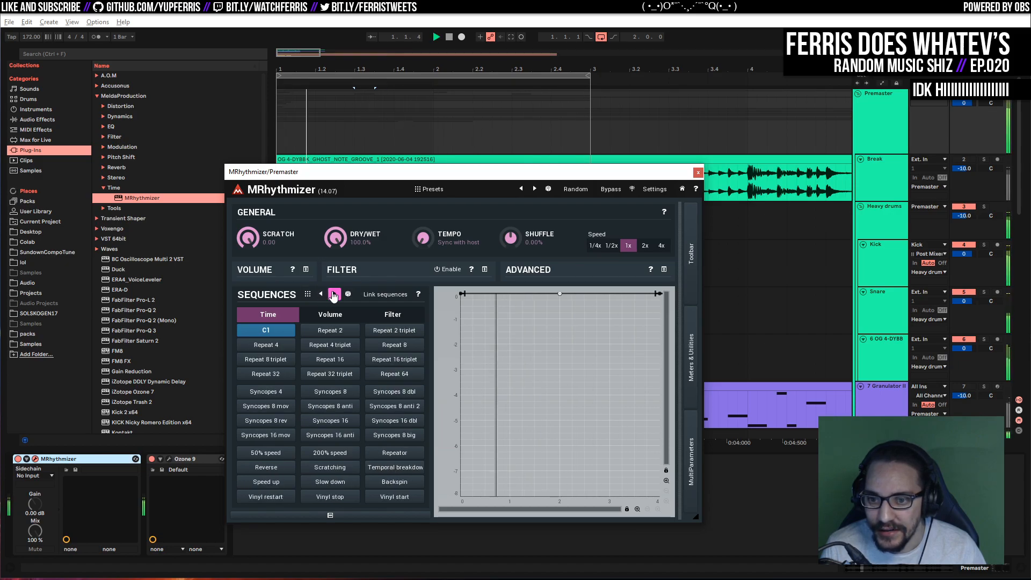
Audition the Simple 5, 6, 8 and 9 time sequences at 1/2x speed, and settle on Simple 7
click(342, 360)
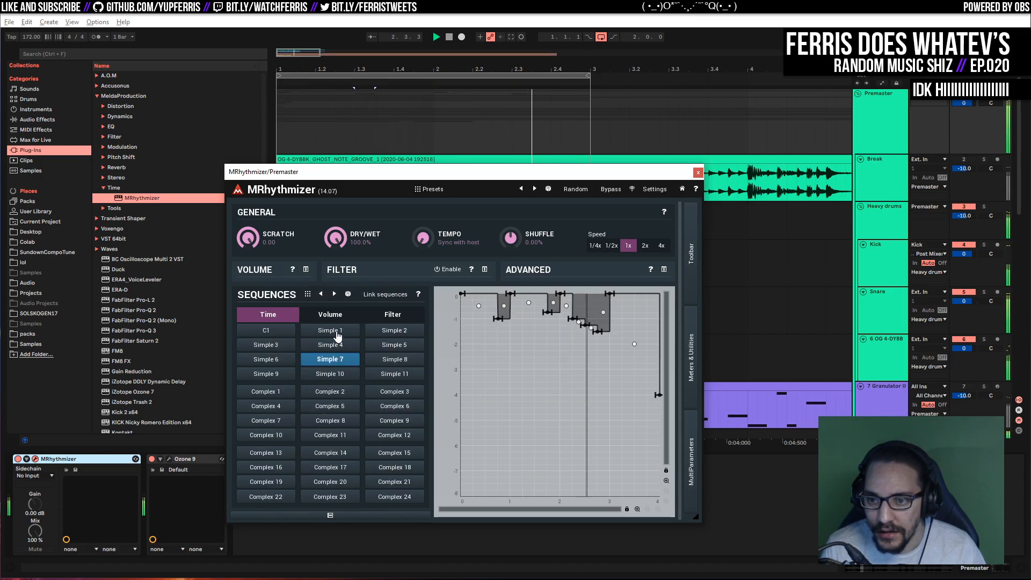
click(612, 245)
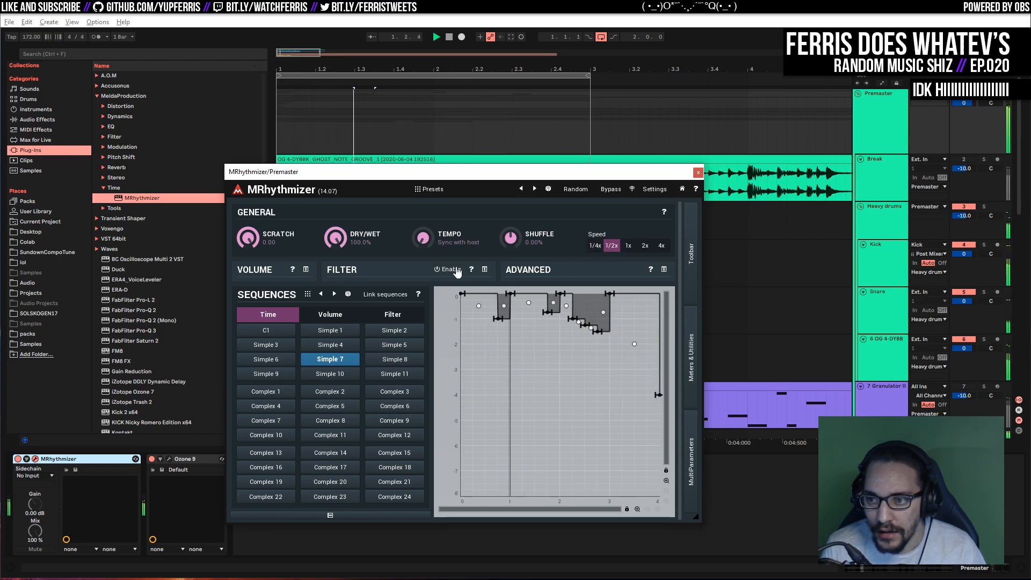
click(272, 361)
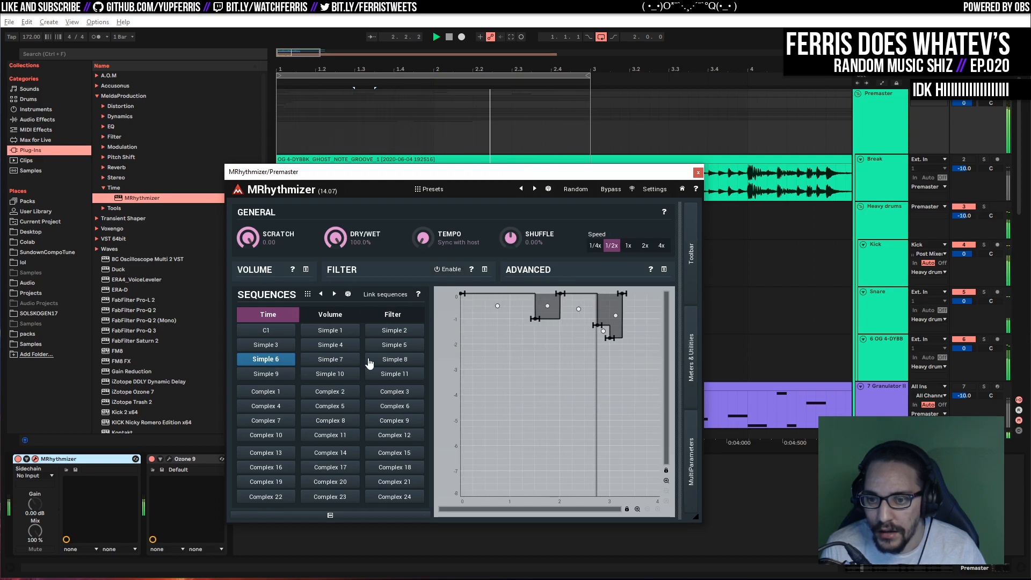
click(397, 348)
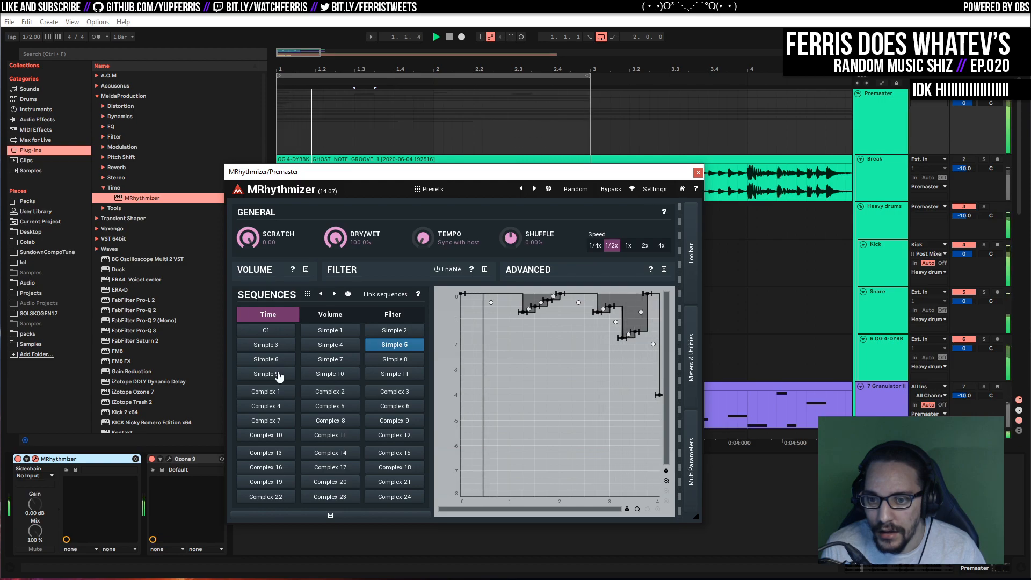
click(279, 375)
click(385, 363)
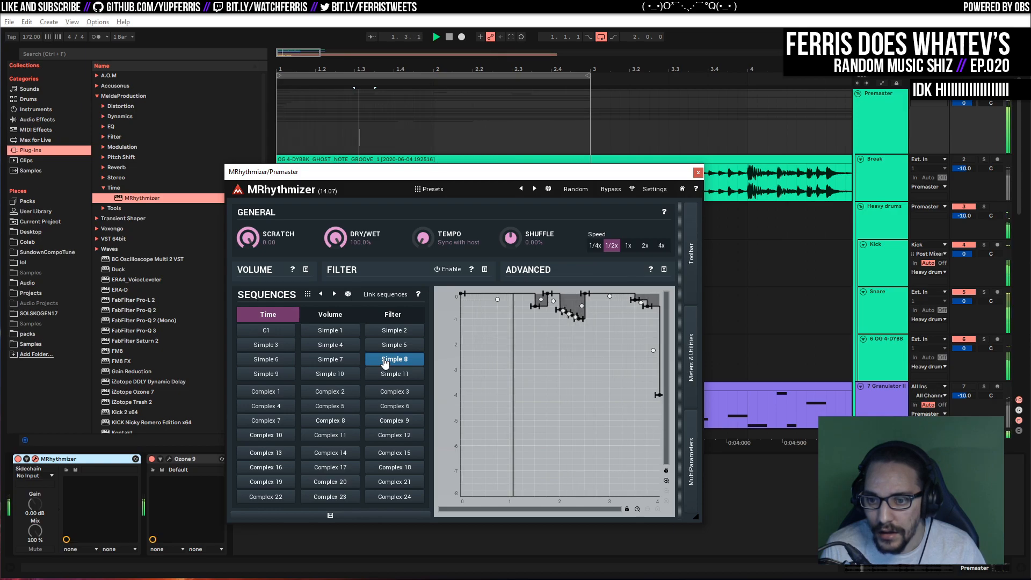
click(330, 361)
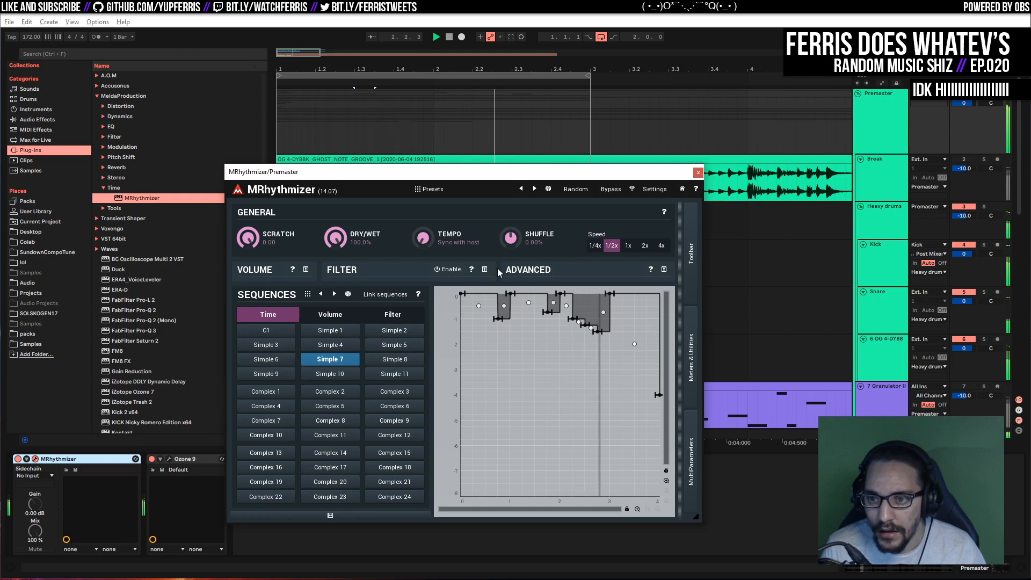
Compare Repeat 16 and Syncopes 8 anti 2, dbl and mov with Simple 7, and deactivate MRhythmizer on the Premaster
click(323, 295)
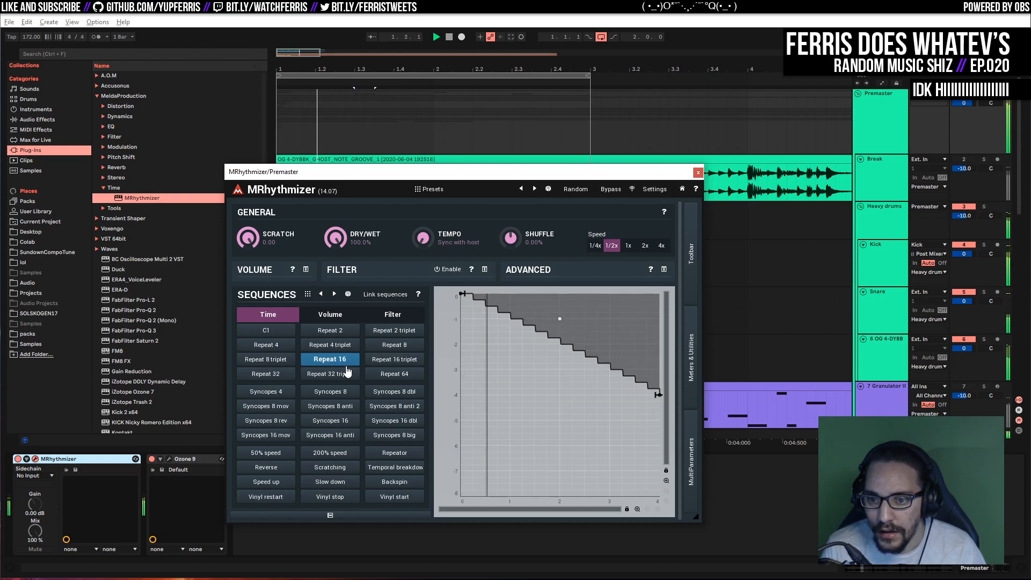
click(380, 407)
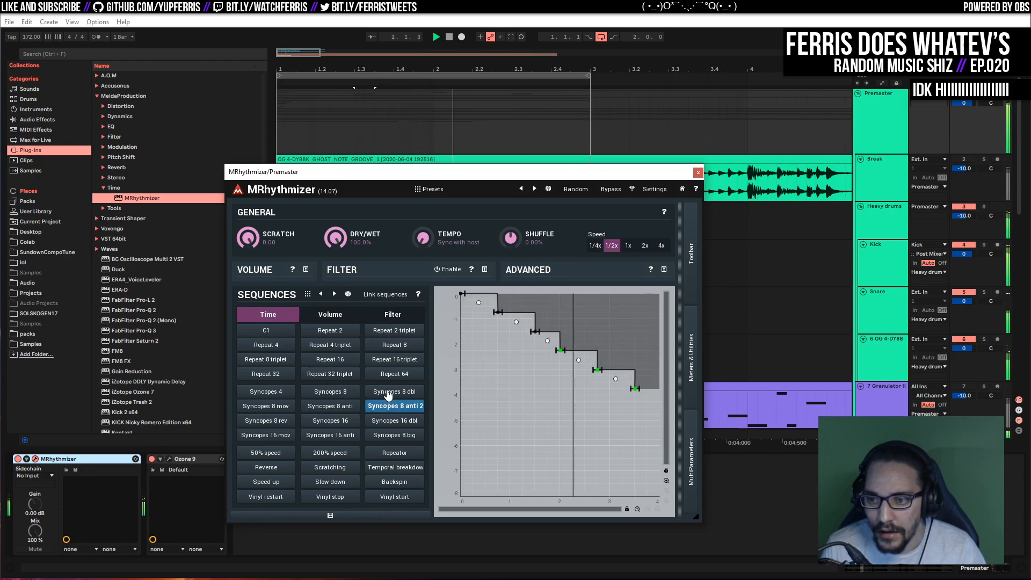
click(388, 392)
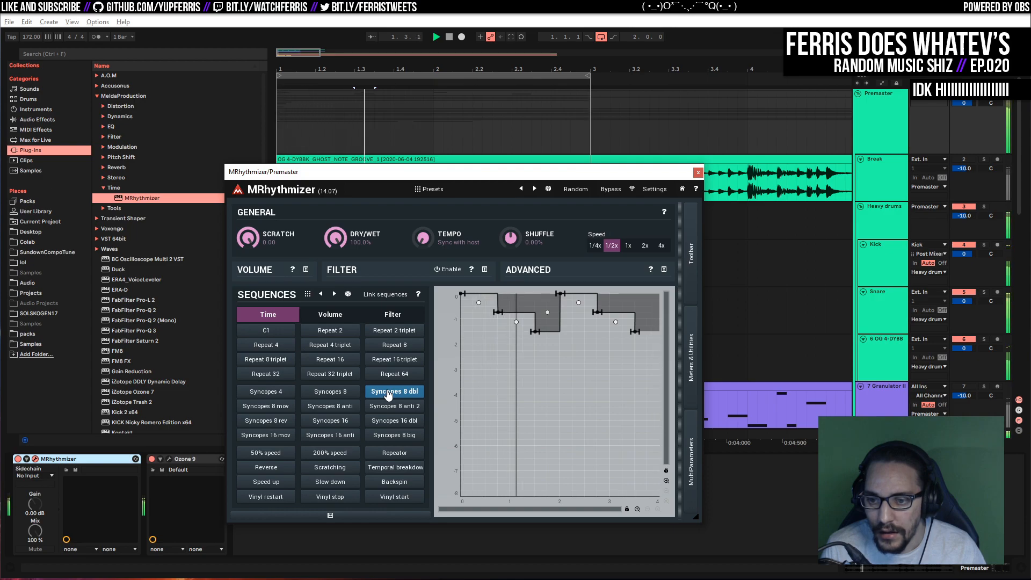
click(270, 407)
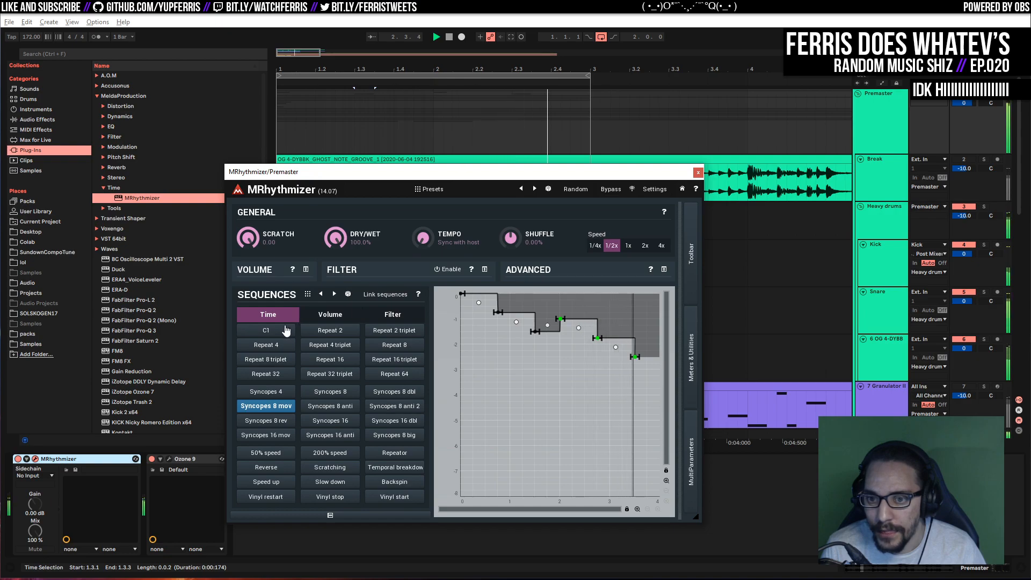
click(334, 294)
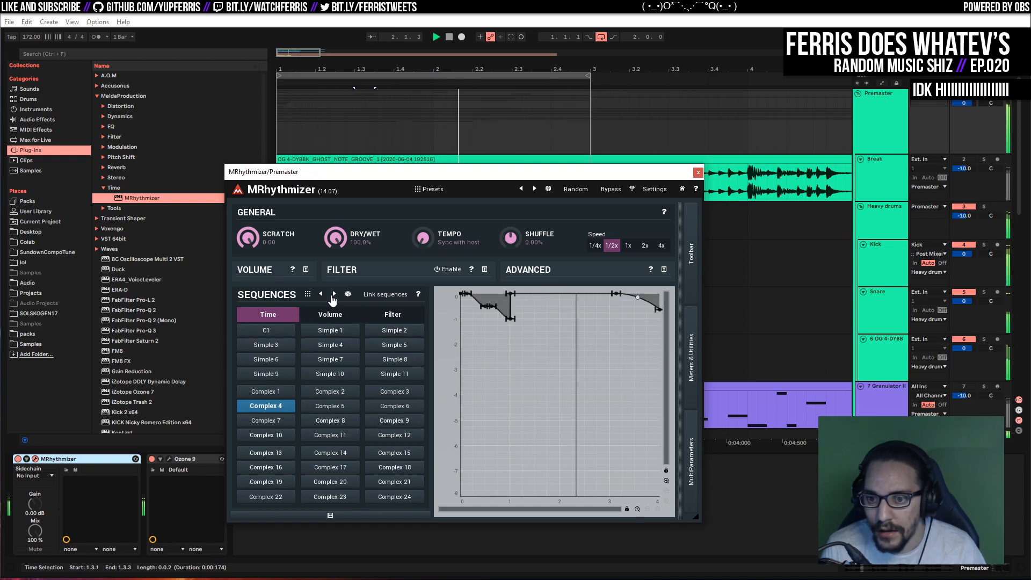
click(329, 359)
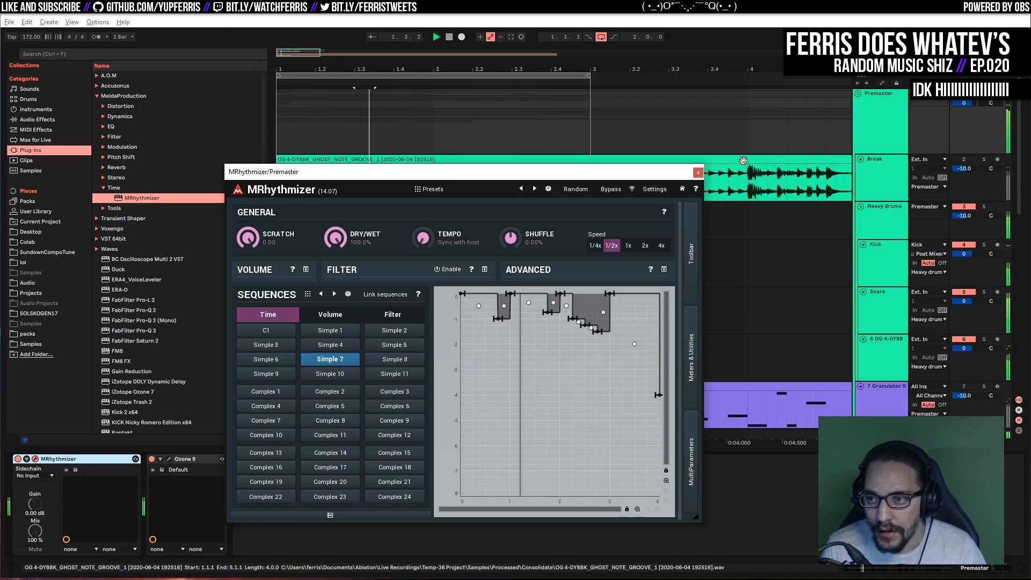
click(697, 172)
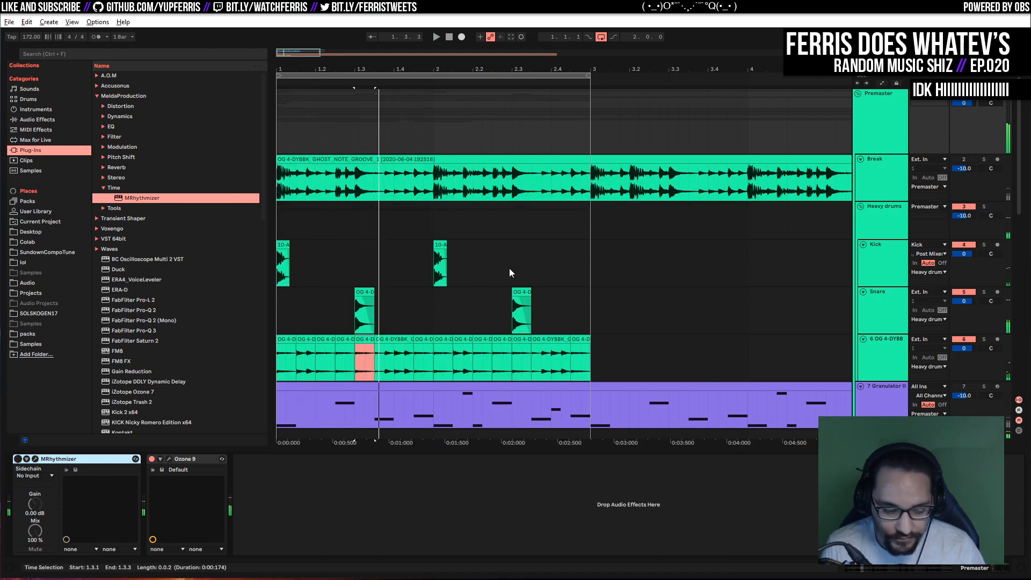
Save the Live Set in the Projects folder as "sampleprojec", and start Collect All and Save for it
key(ctrl+s)
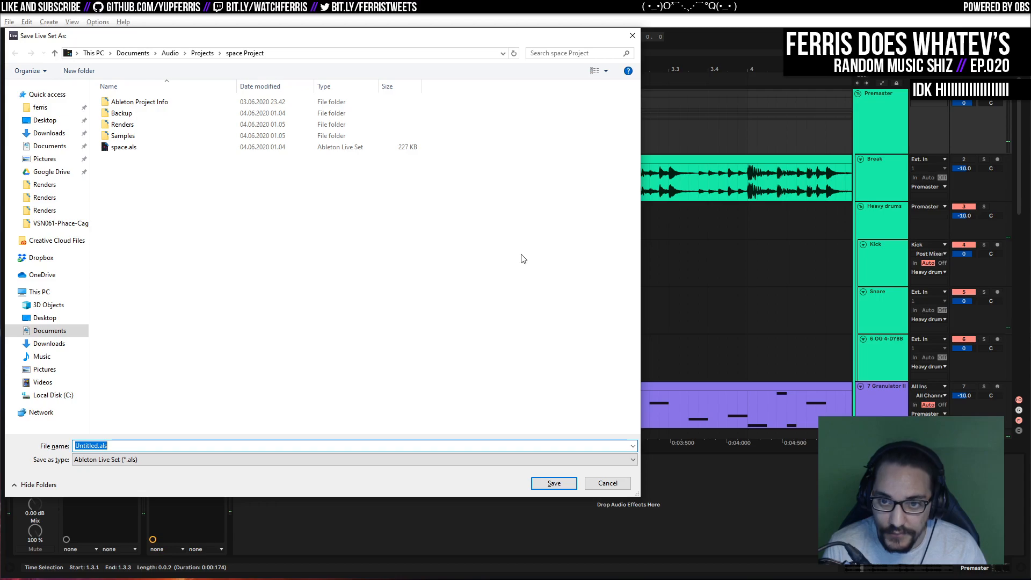
click(209, 55)
text(sampleprojec)
key(Return)
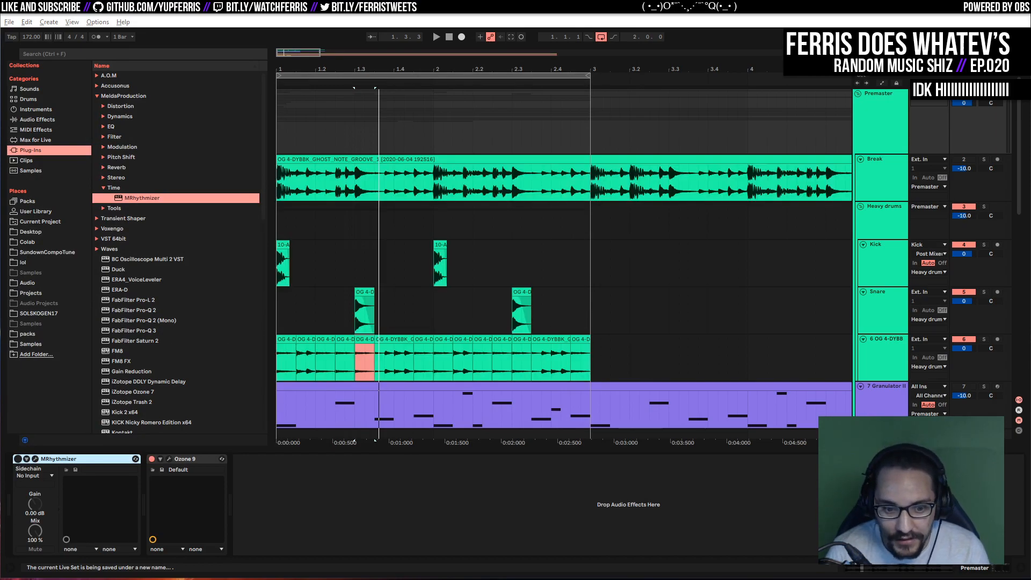
click(9, 22)
click(43, 151)
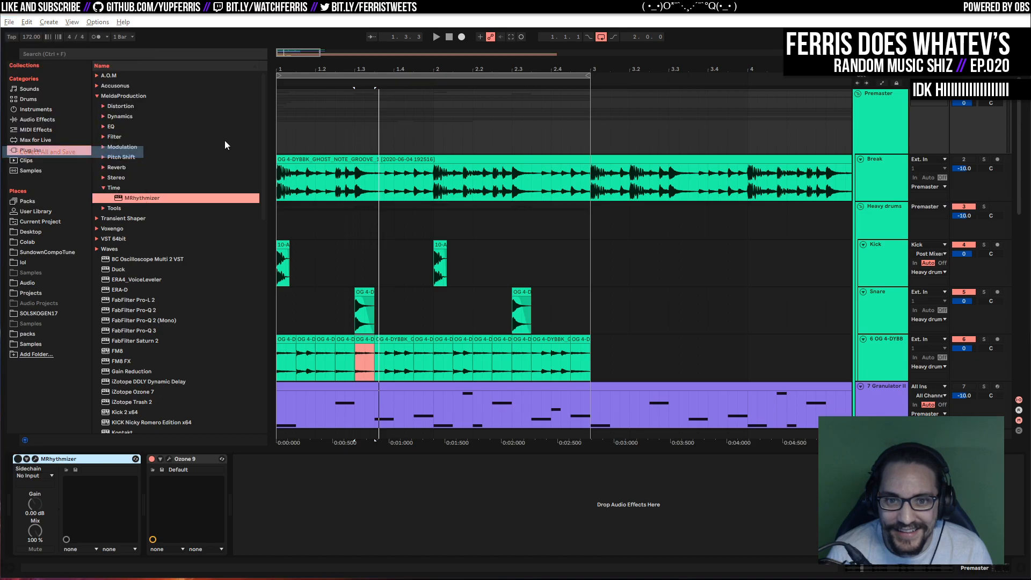